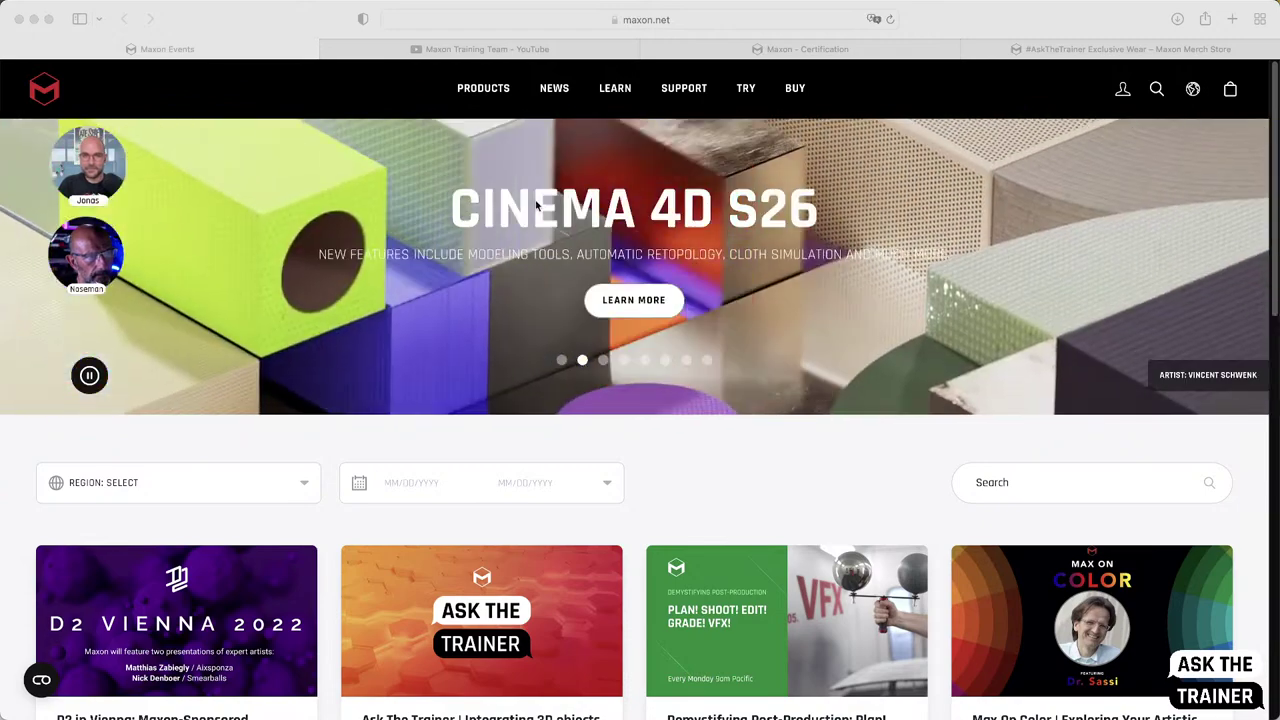
- Reveal the news subsections such as Events and scroll through the page
left_click(560, 91)
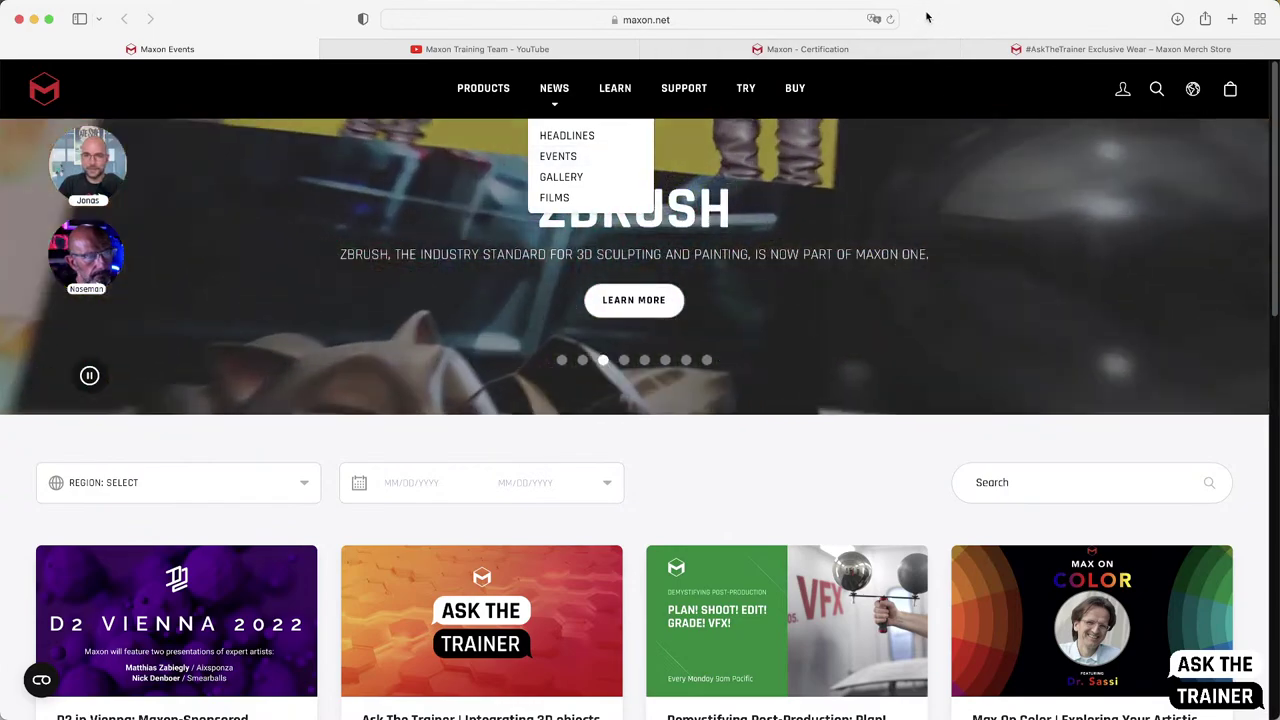
scroll(645, 390, "down", 5)
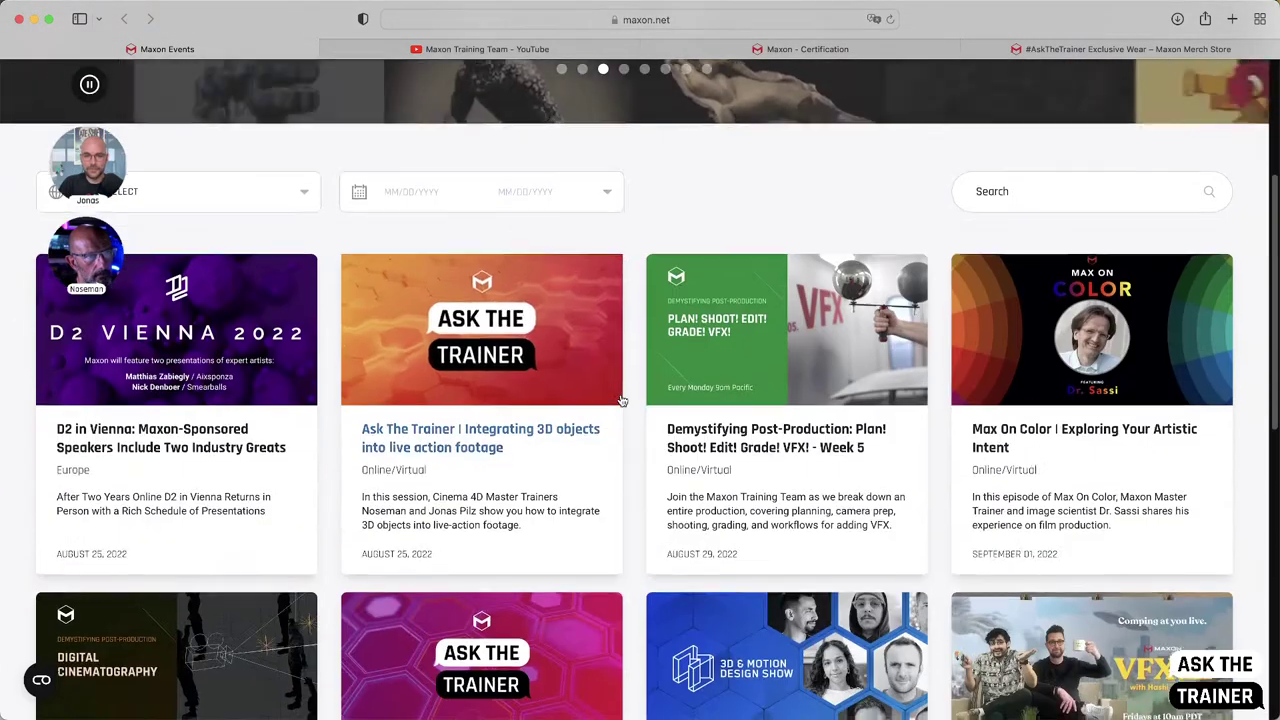
scroll(622, 401, "down", 3)
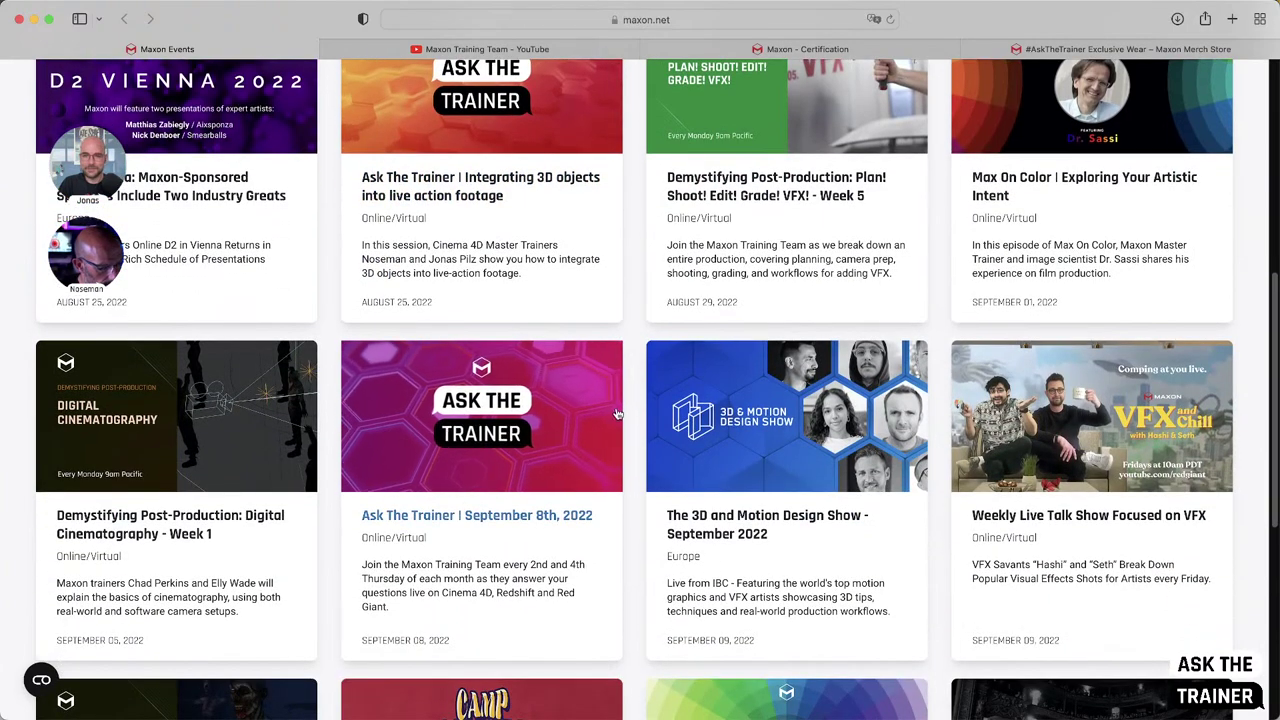
scroll(612, 425, "down", 1)
scroll(610, 433, "down", 3)
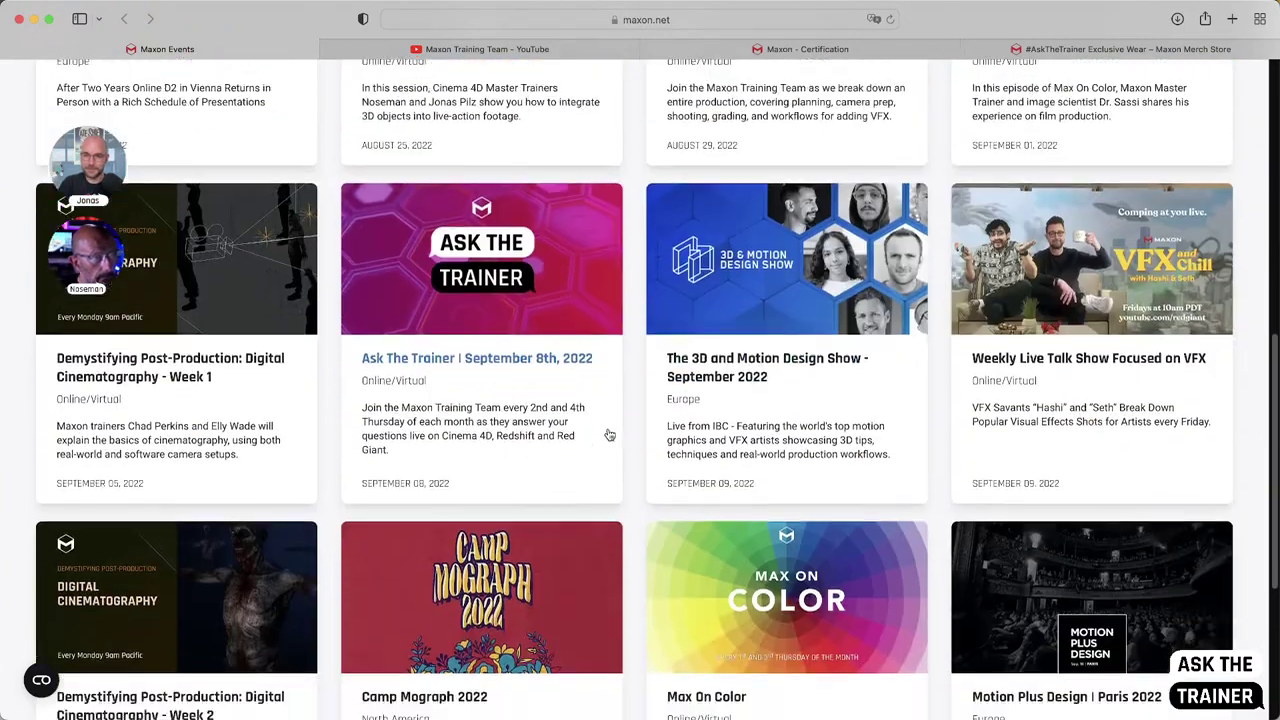
scroll(603, 430, "up", 9)
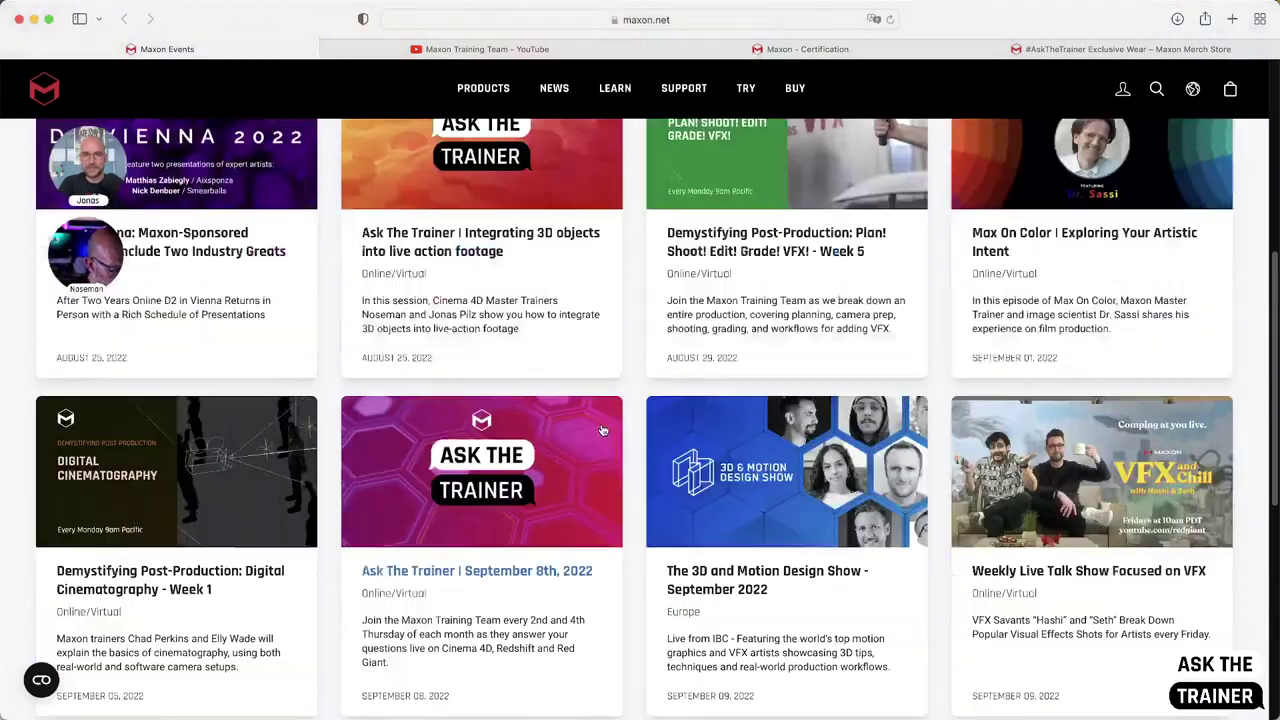
scroll(612, 443, "down", 1)
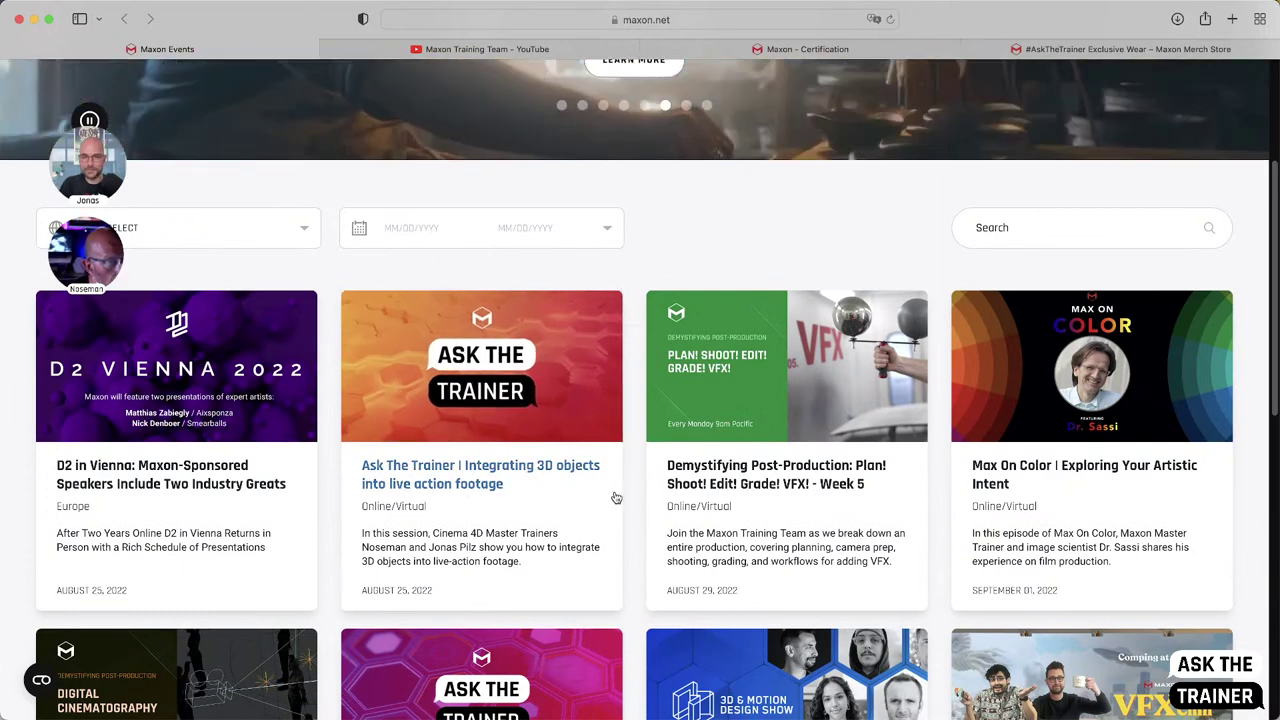
scroll(600, 509, "down", 2)
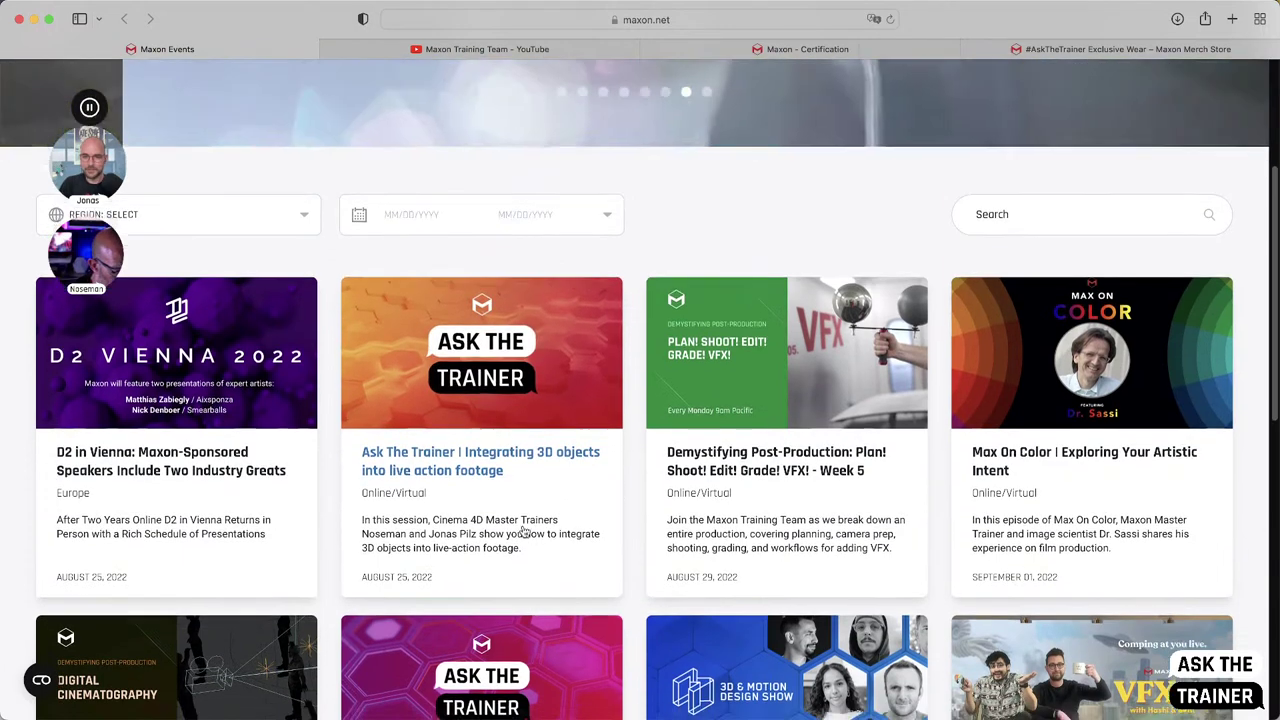
scroll(507, 494, "down", 3)
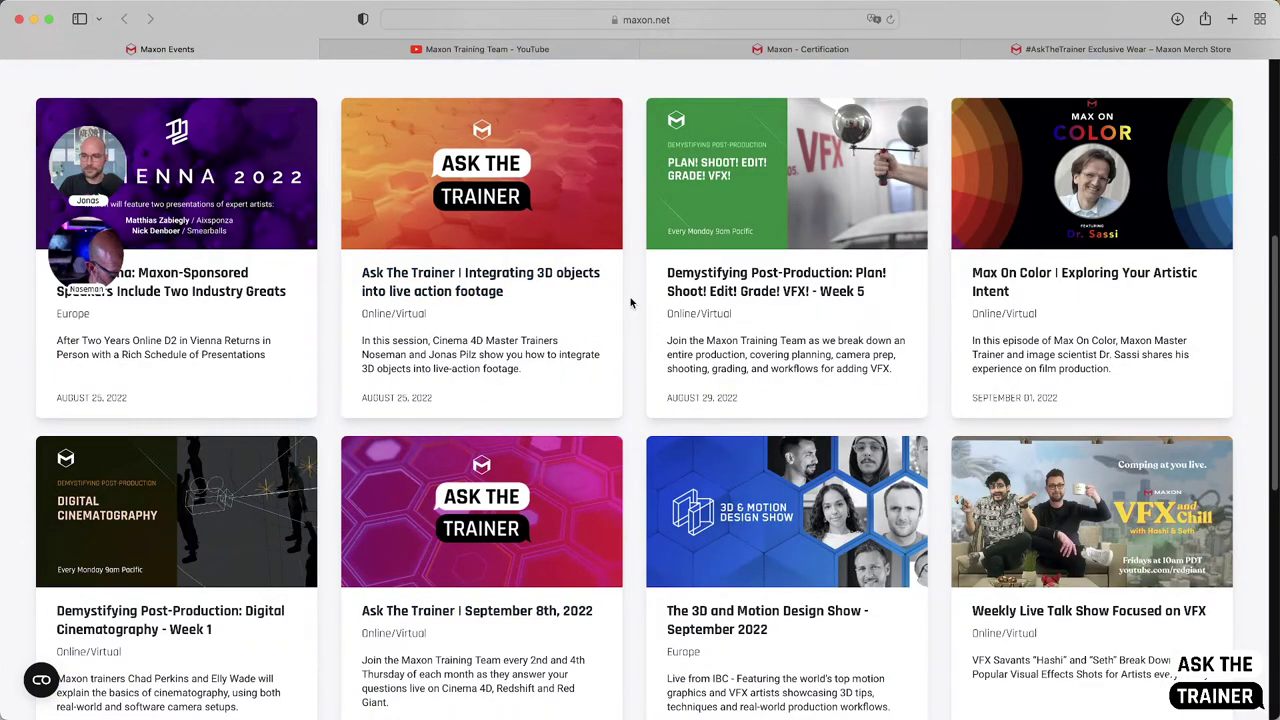
scroll(1095, 610, "down", 2)
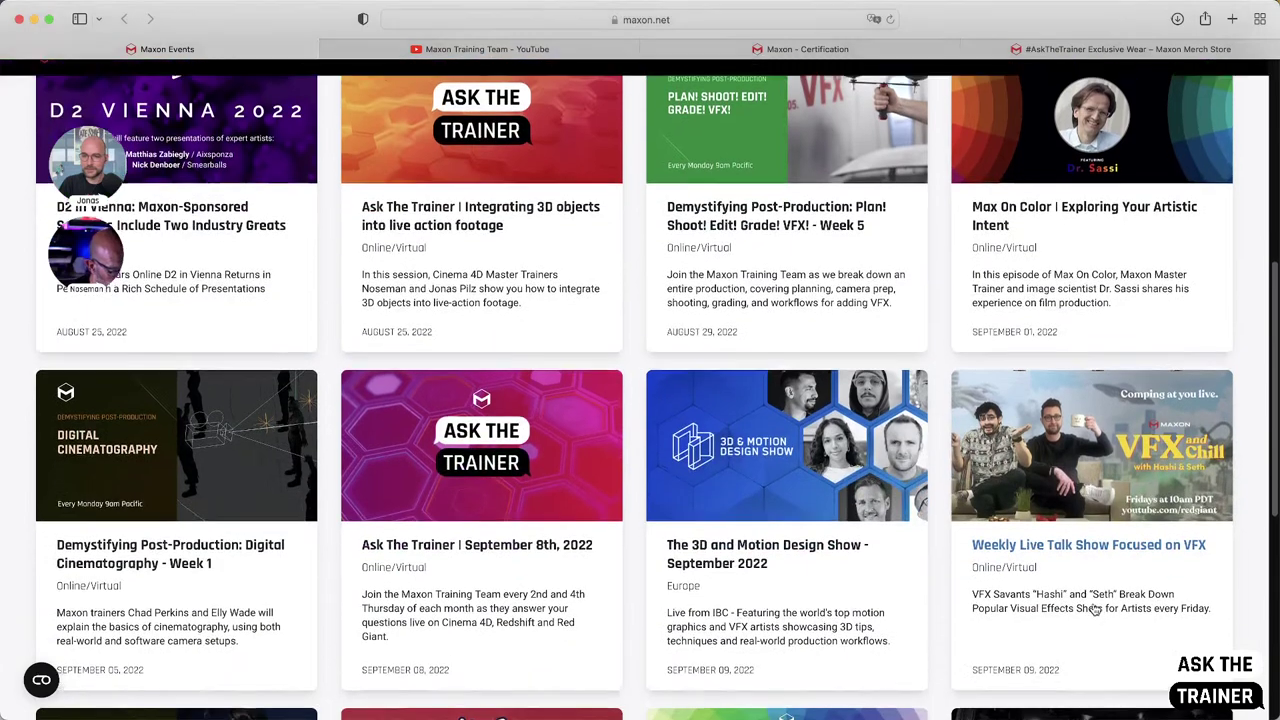
scroll(1095, 610, "up", 5)
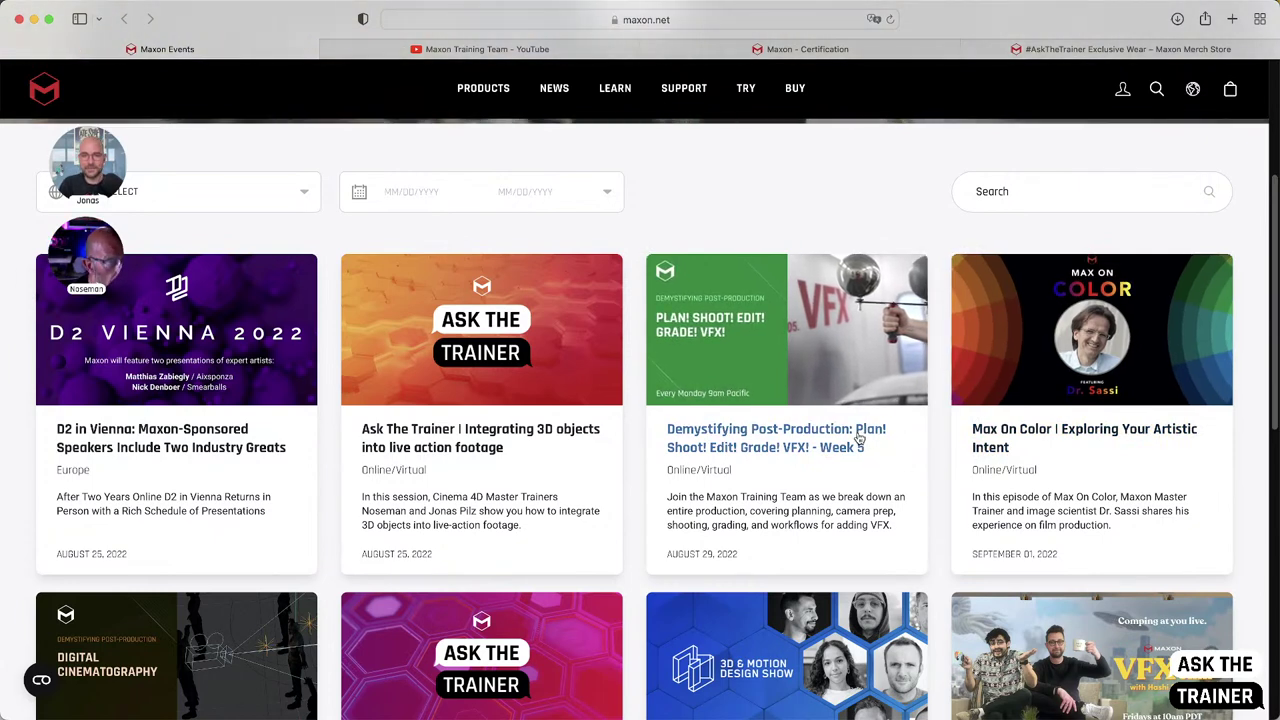
scroll(575, 395, "up", 3)
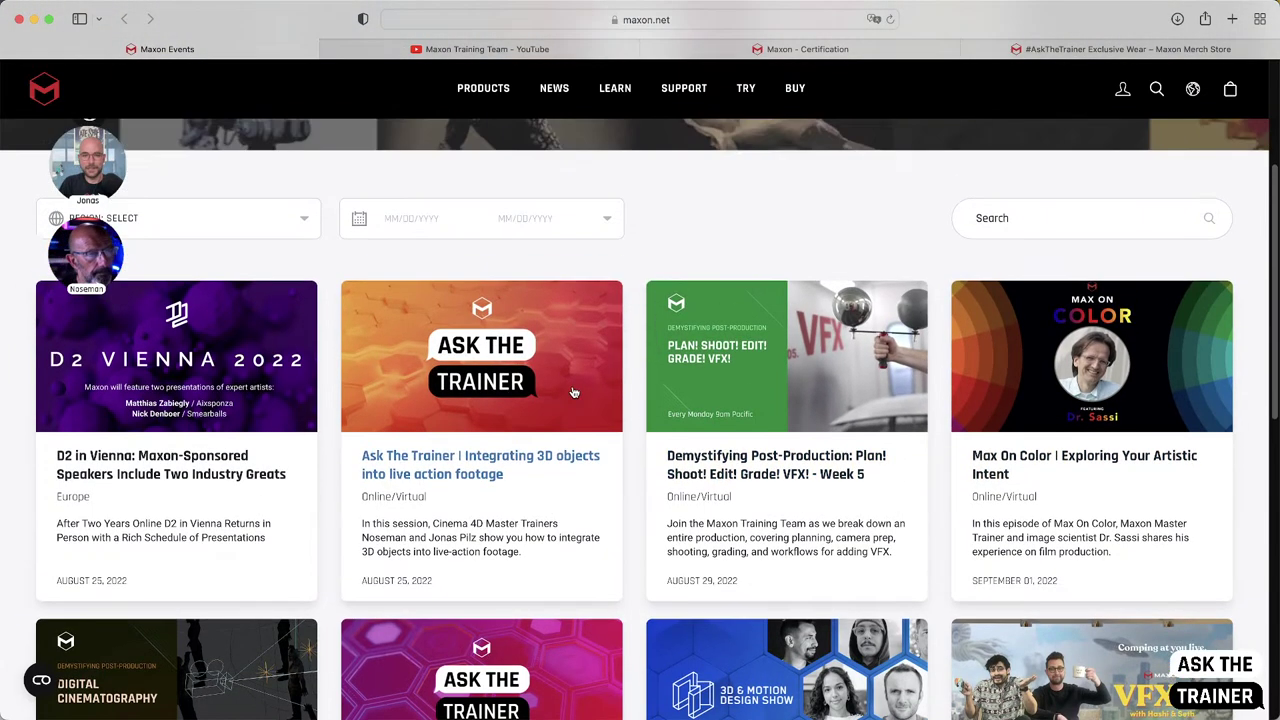
scroll(575, 393, "up", 2)
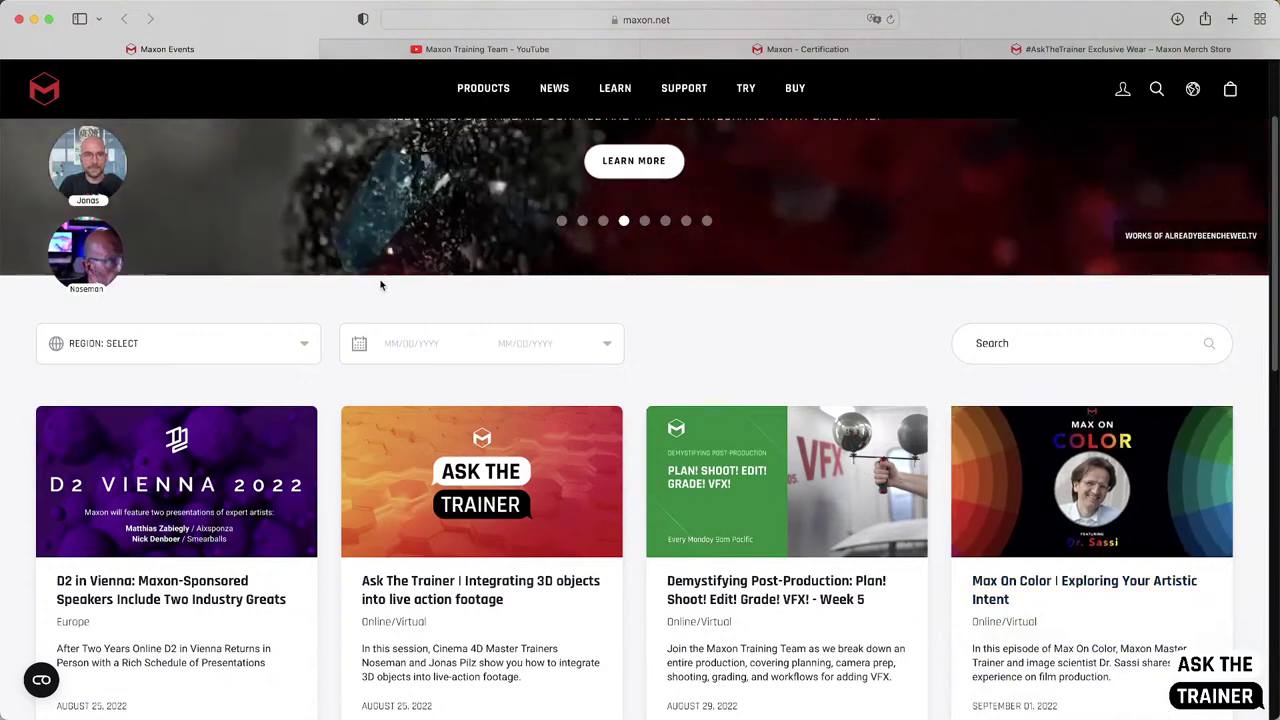
- Switch to the Maxon Training Team YouTube channel and scroll its live and upcoming stream rows
left_click(487, 49)
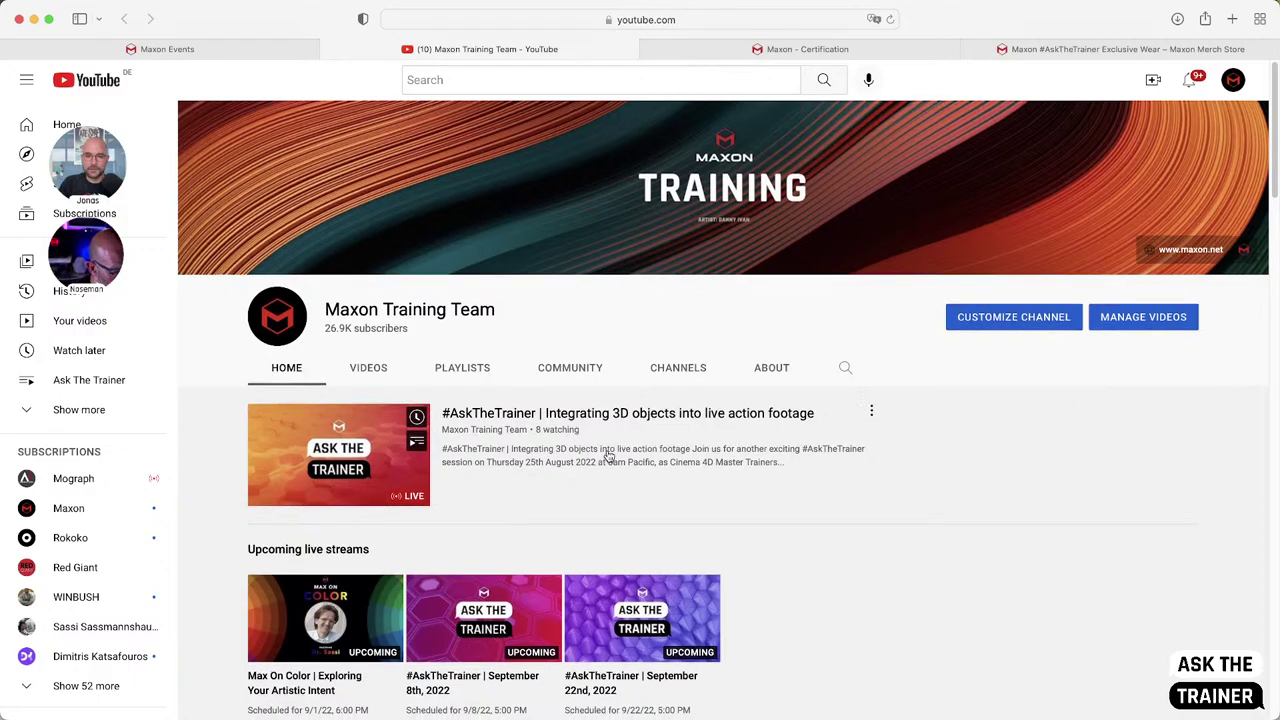
scroll(610, 445, "down", 5)
scroll(634, 425, "down", 8)
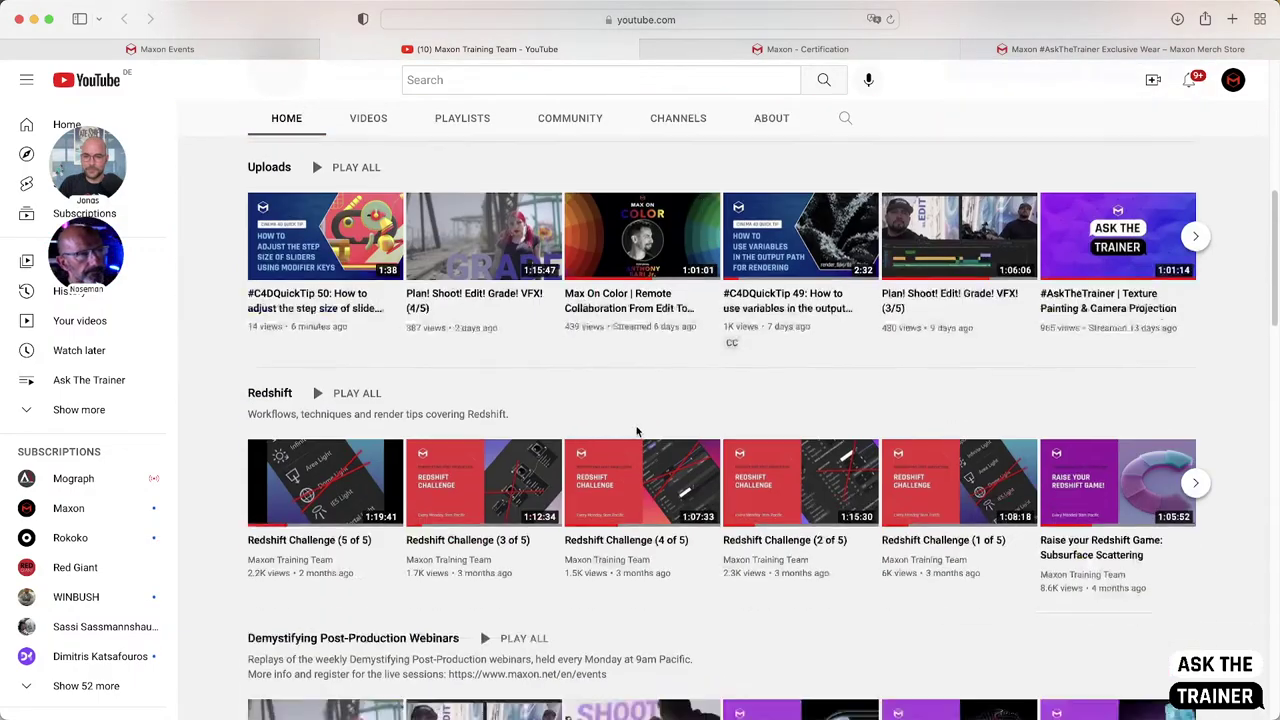
scroll(638, 432, "down", 3)
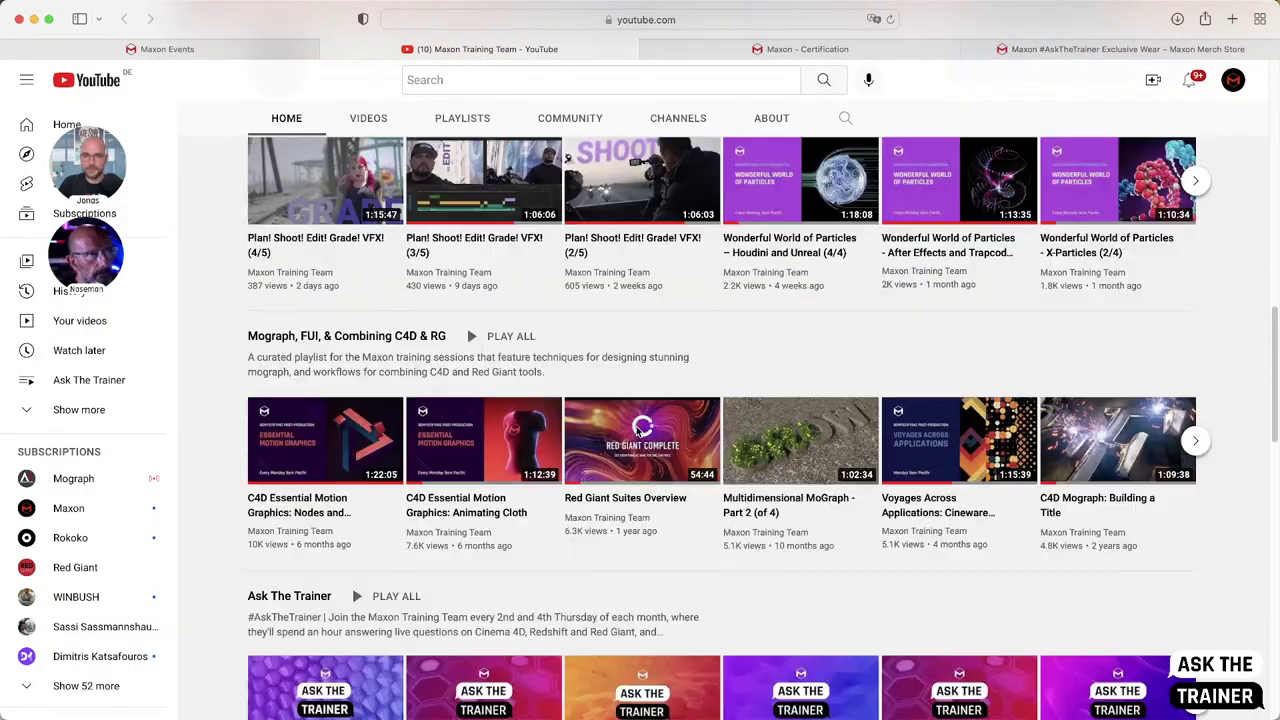
scroll(639, 426, "up", 8)
scroll(639, 426, "up", 4)
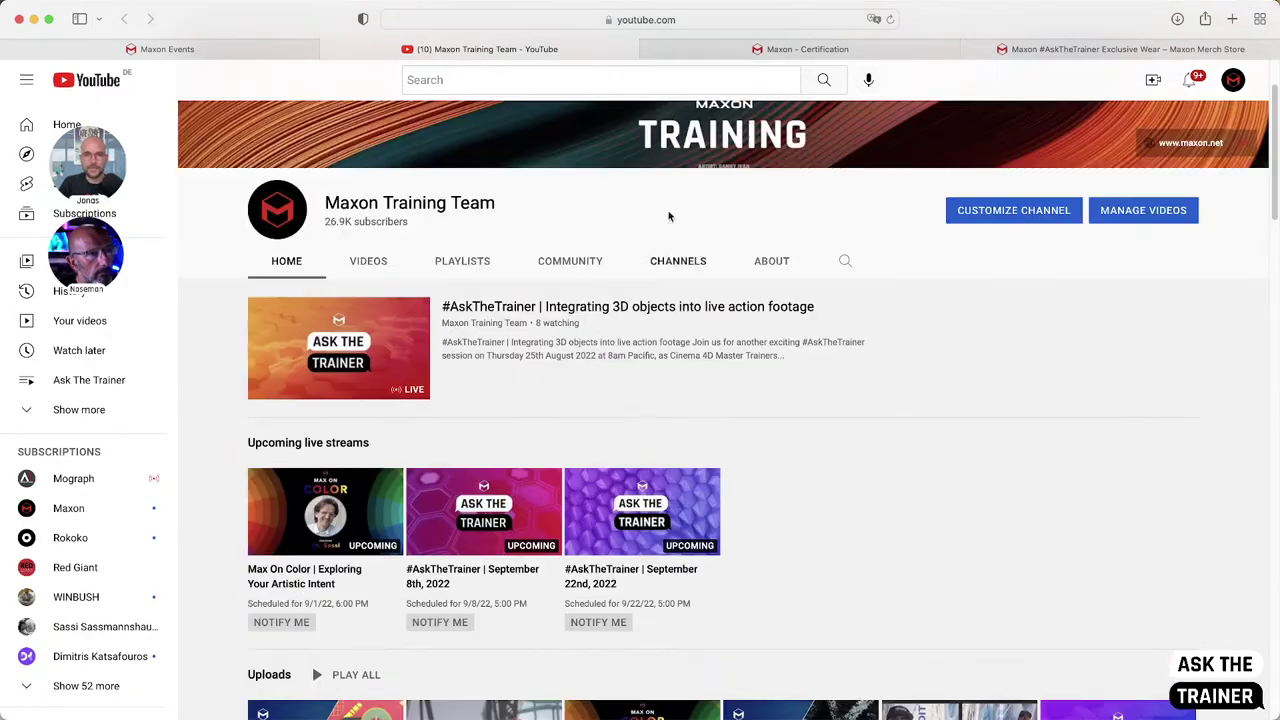
- Switch to the Maxon Certification page and scroll down to its sections
left_click(852, 52)
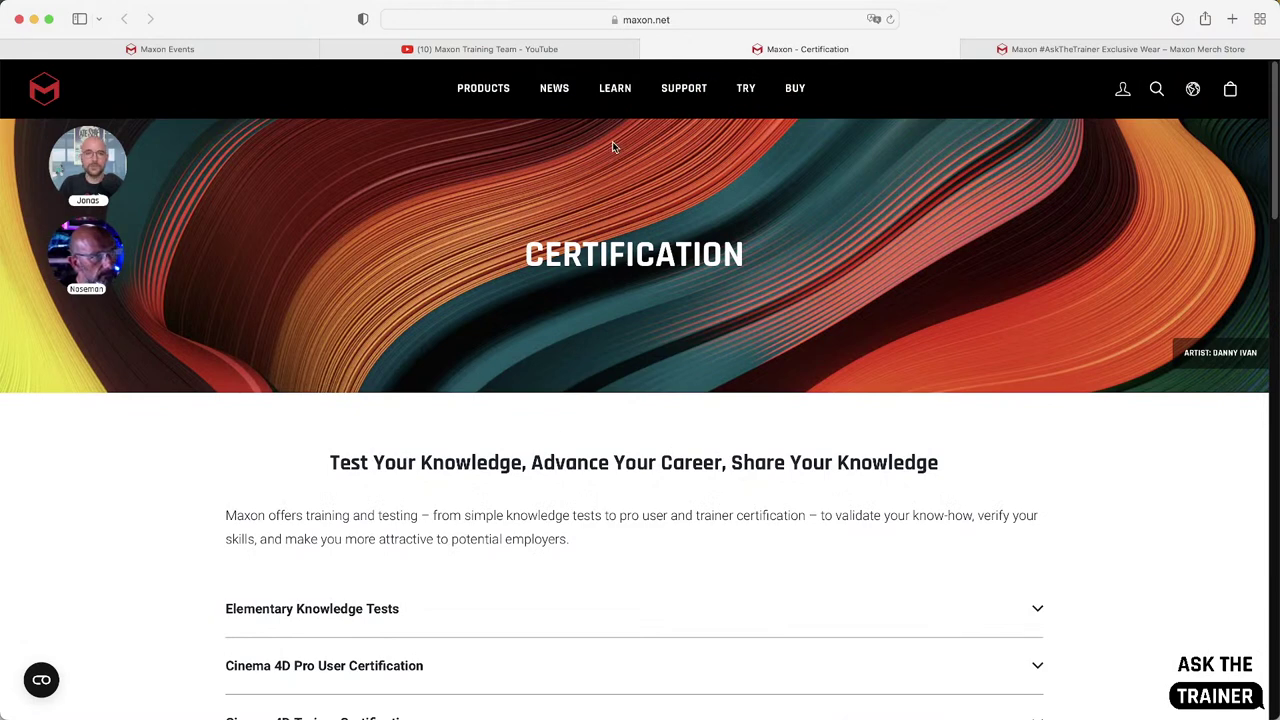
mouse_move(626, 88)
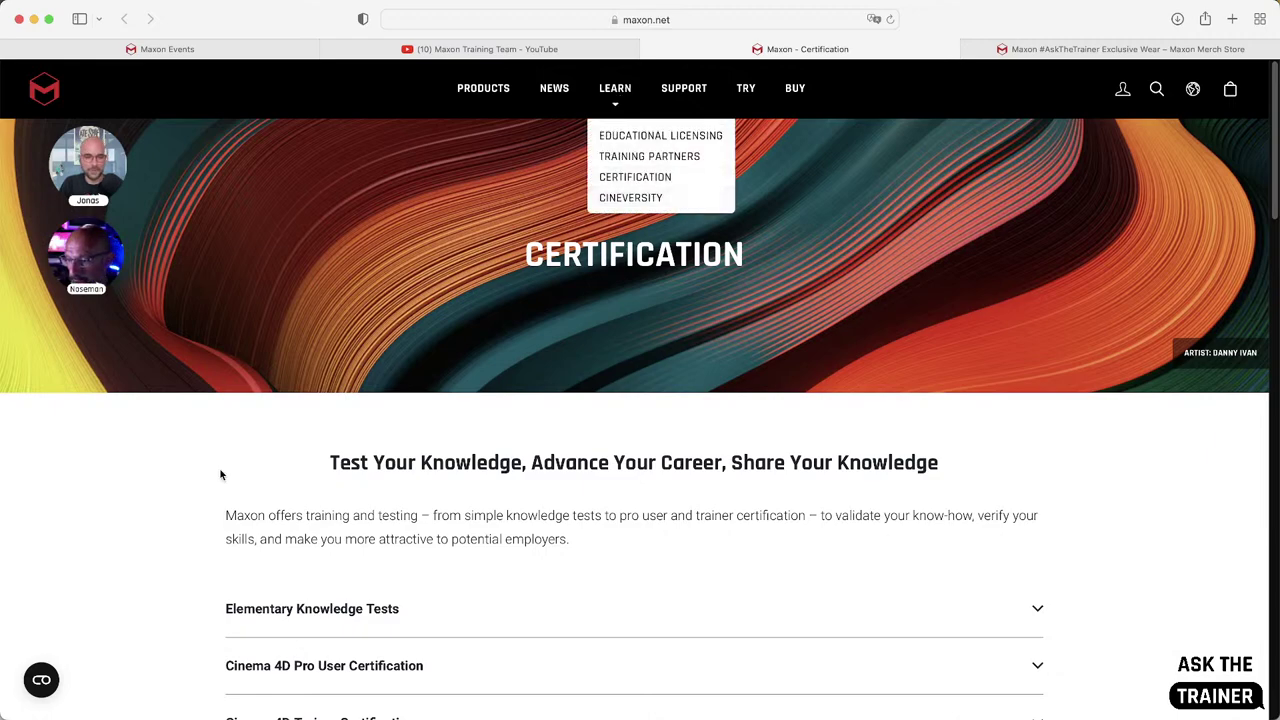
scroll(366, 514, "down", 5)
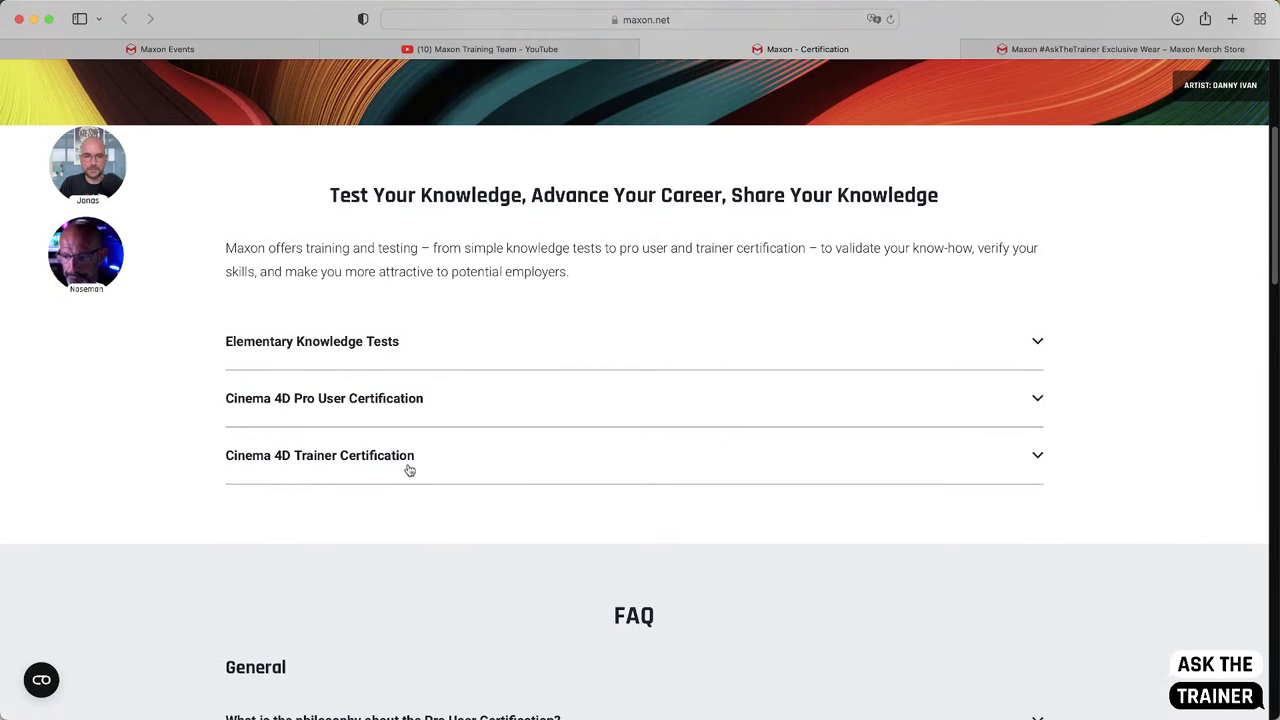
- Expand the Cinema 4D Pro User Certification and Elementary Knowledge Tests sections, showing the €995/$995 cost
left_click(408, 404)
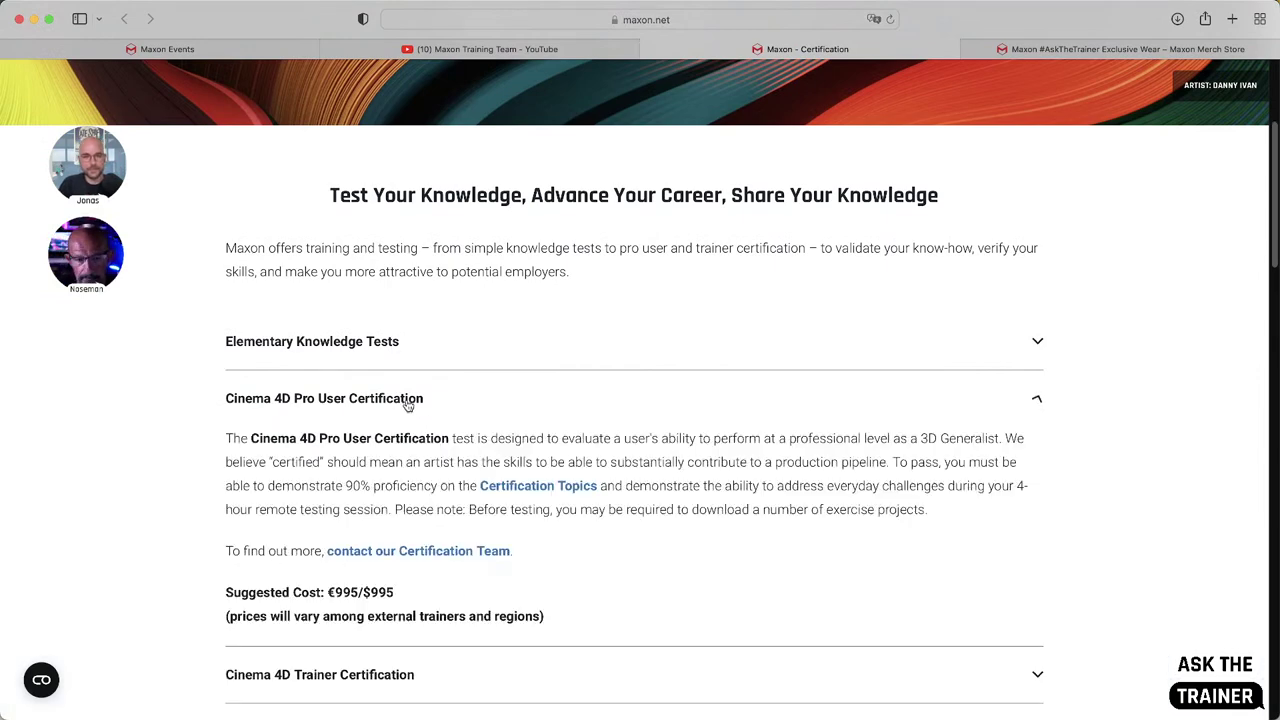
left_click(318, 347)
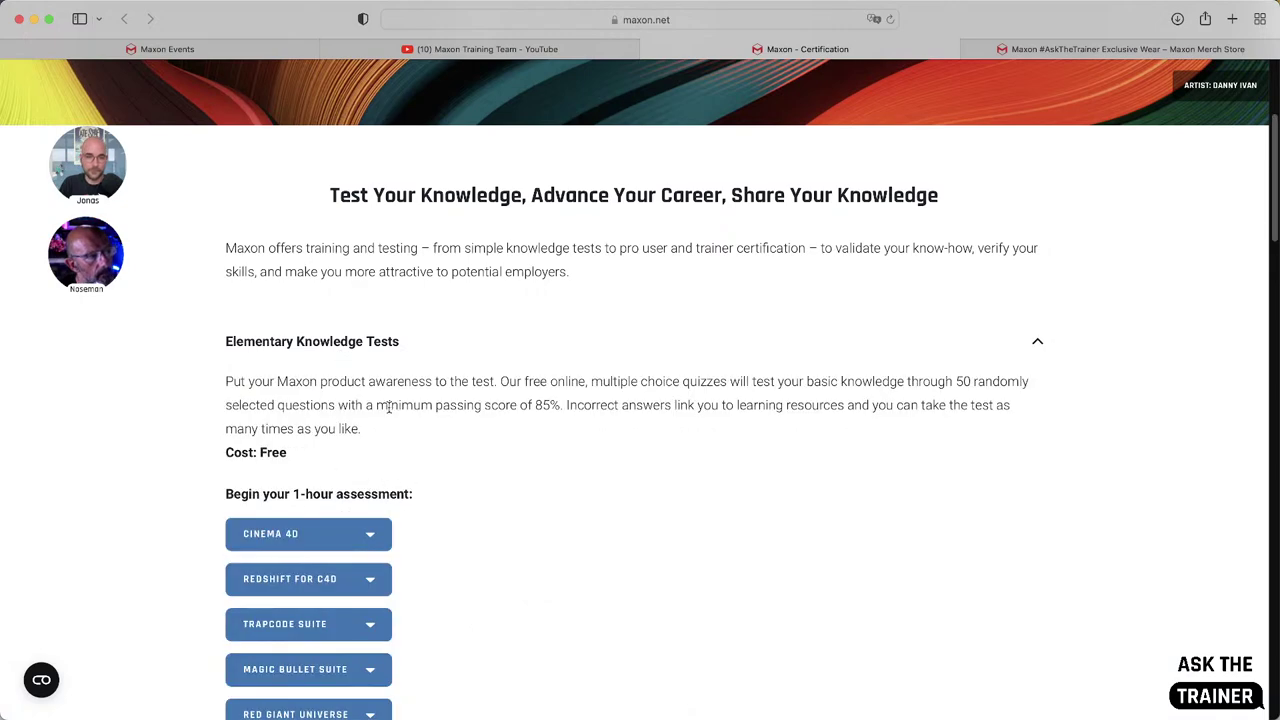
scroll(388, 406, "down", 4)
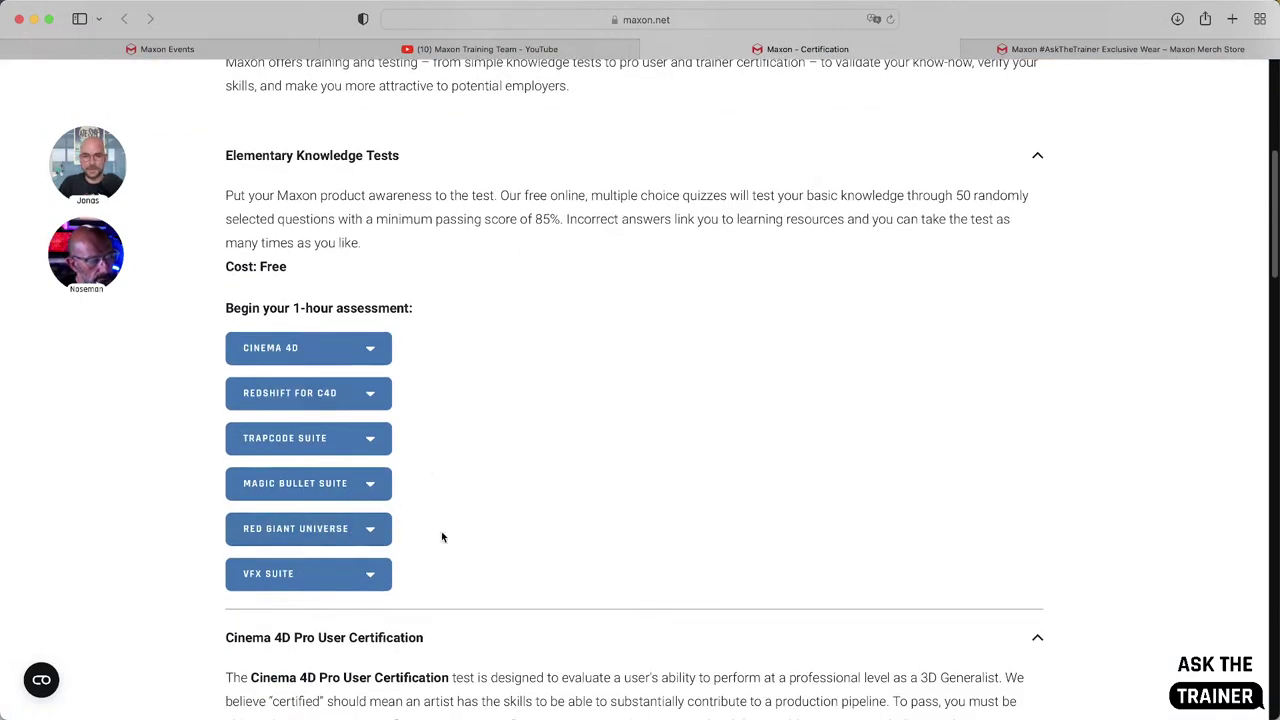
scroll(176, 584, "down", 2)
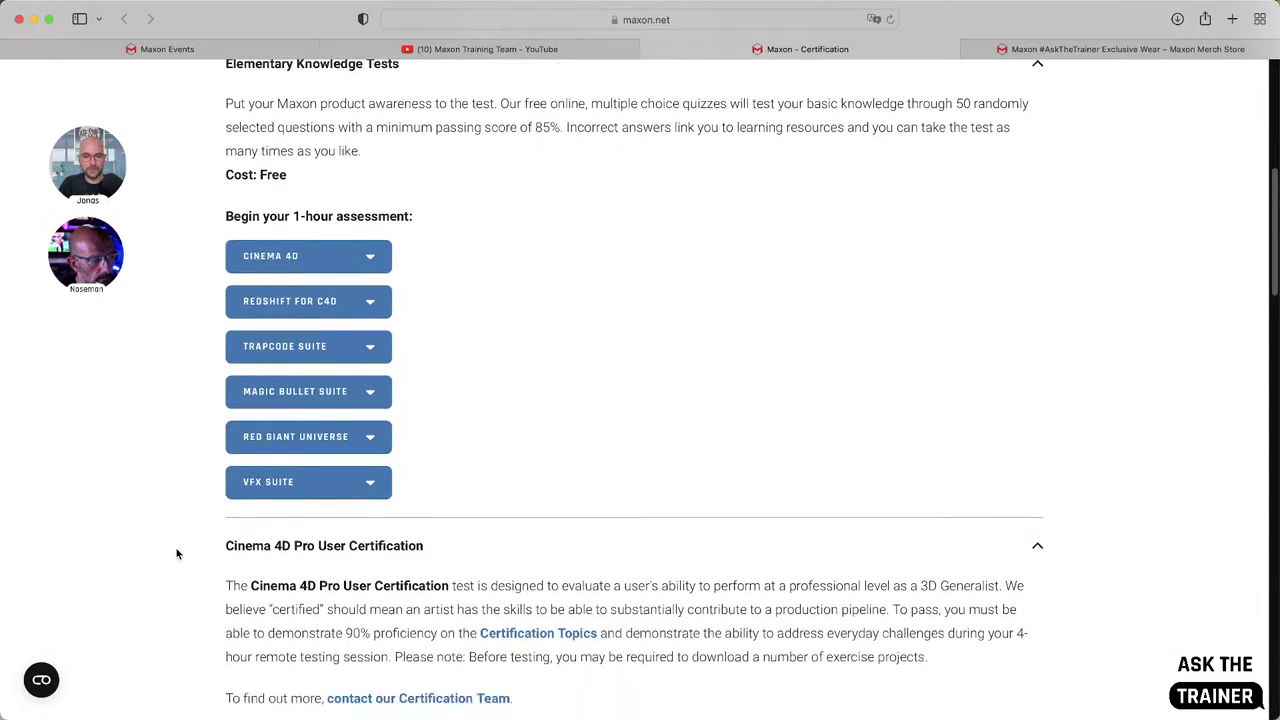
scroll(240, 577, "down", 3)
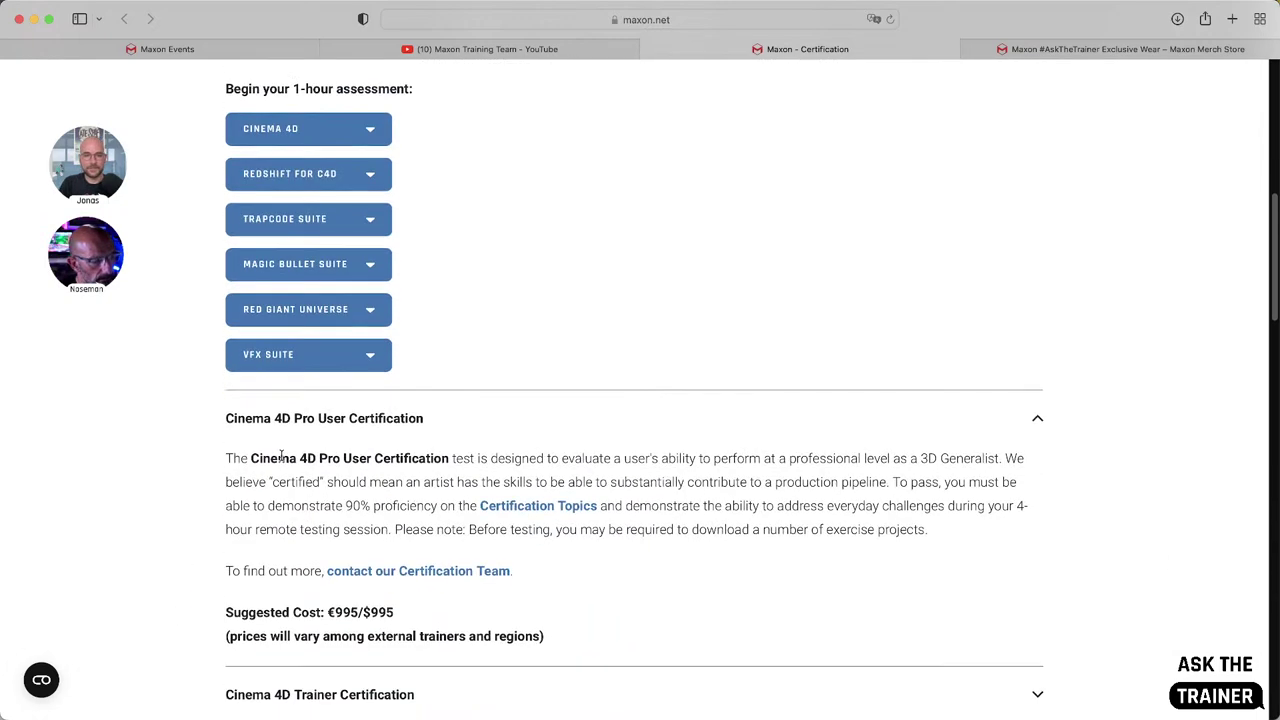
scroll(605, 480, "down", 2)
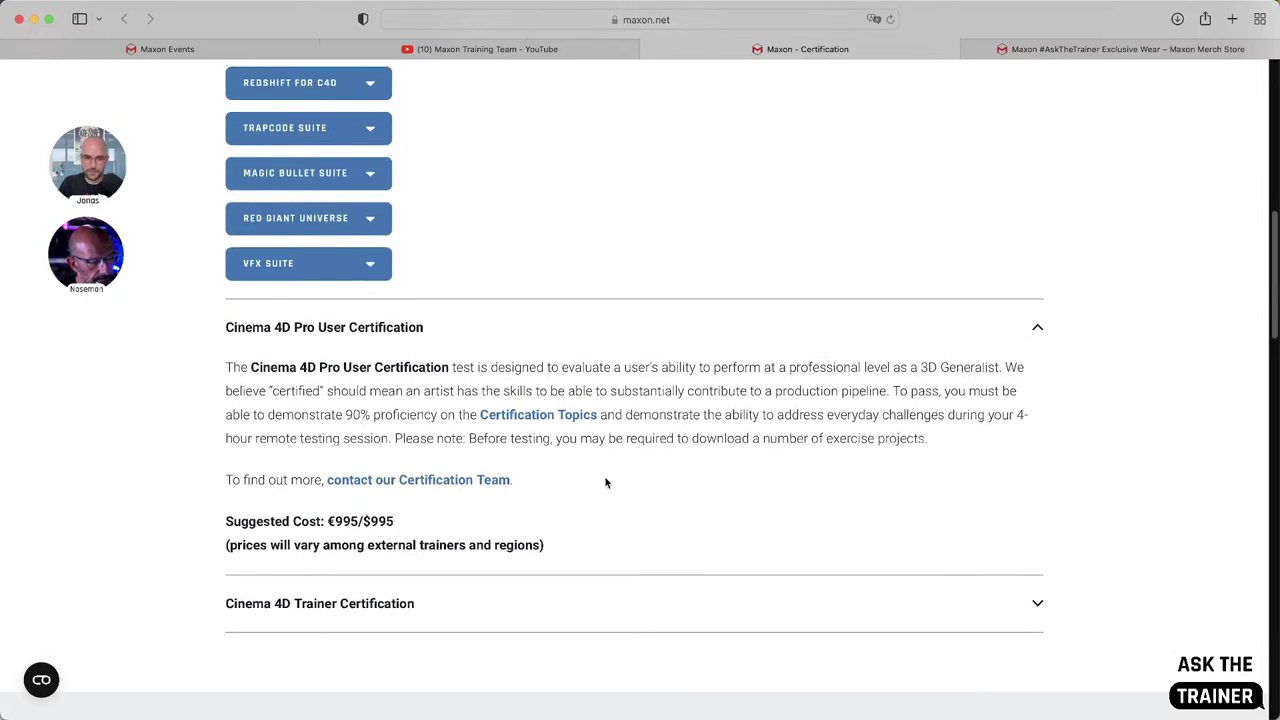
scroll(604, 484, "down", 1)
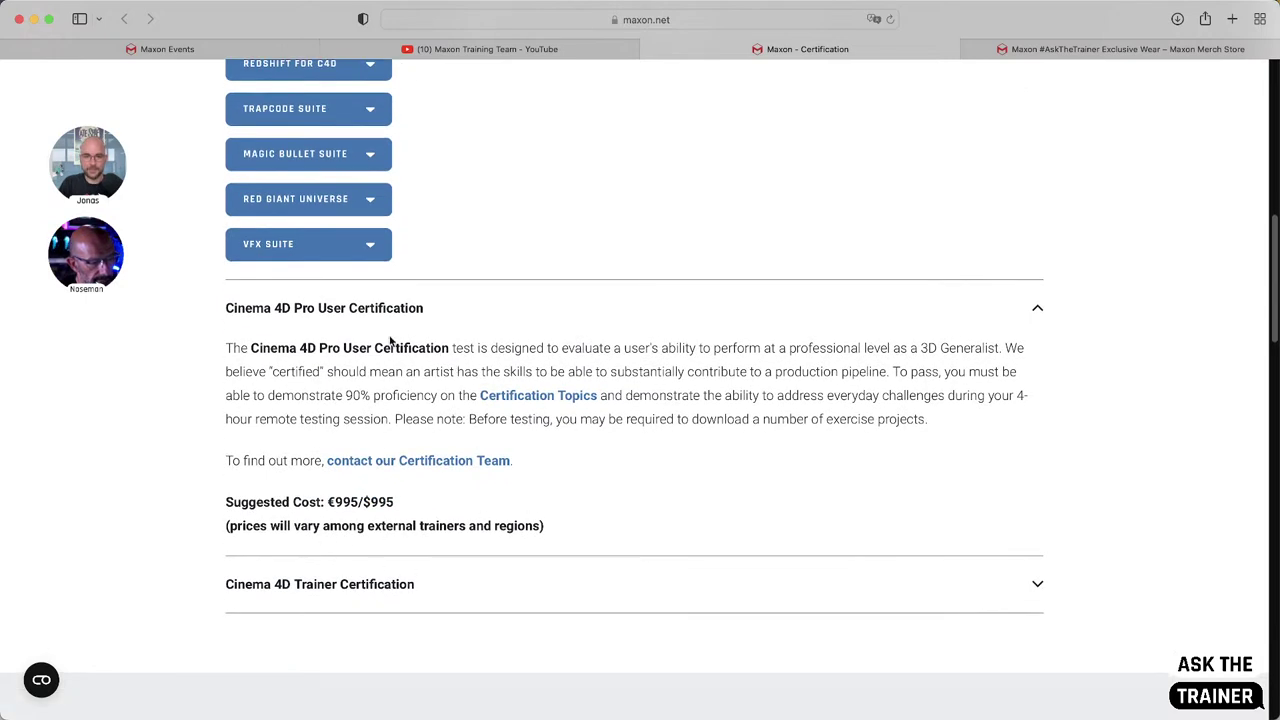
left_click(541, 398)
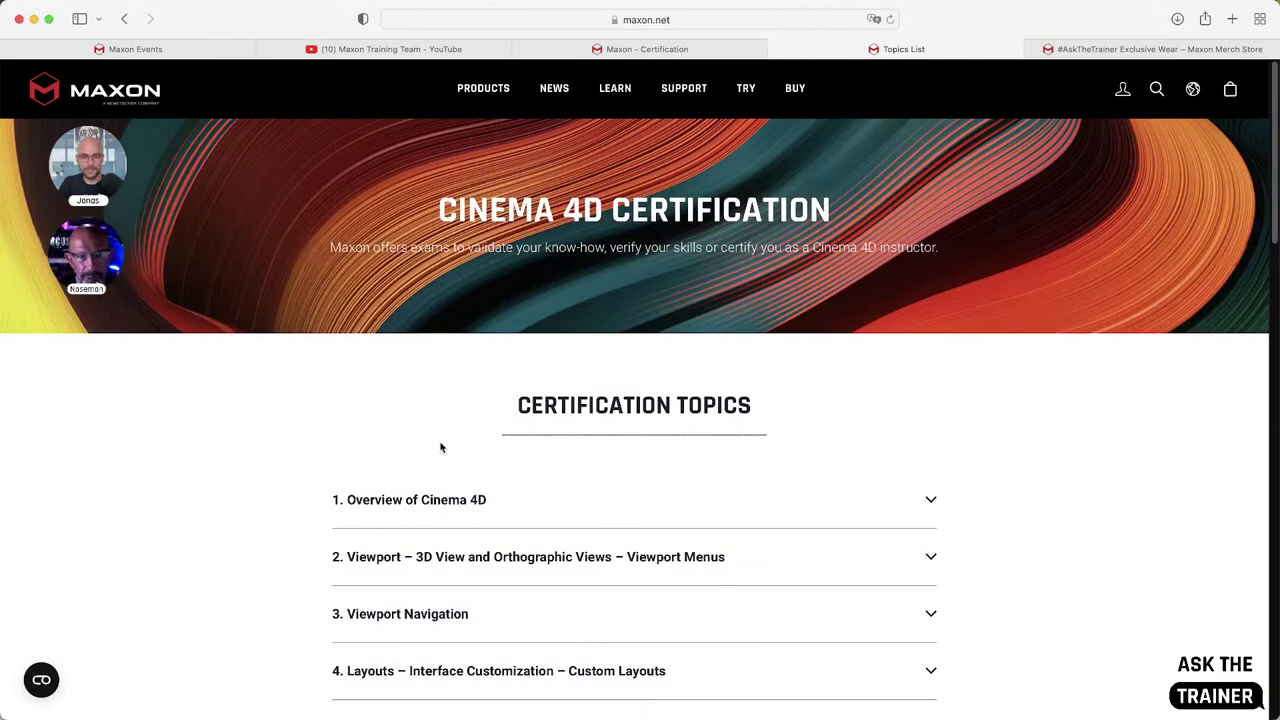
scroll(425, 452, "down", 5)
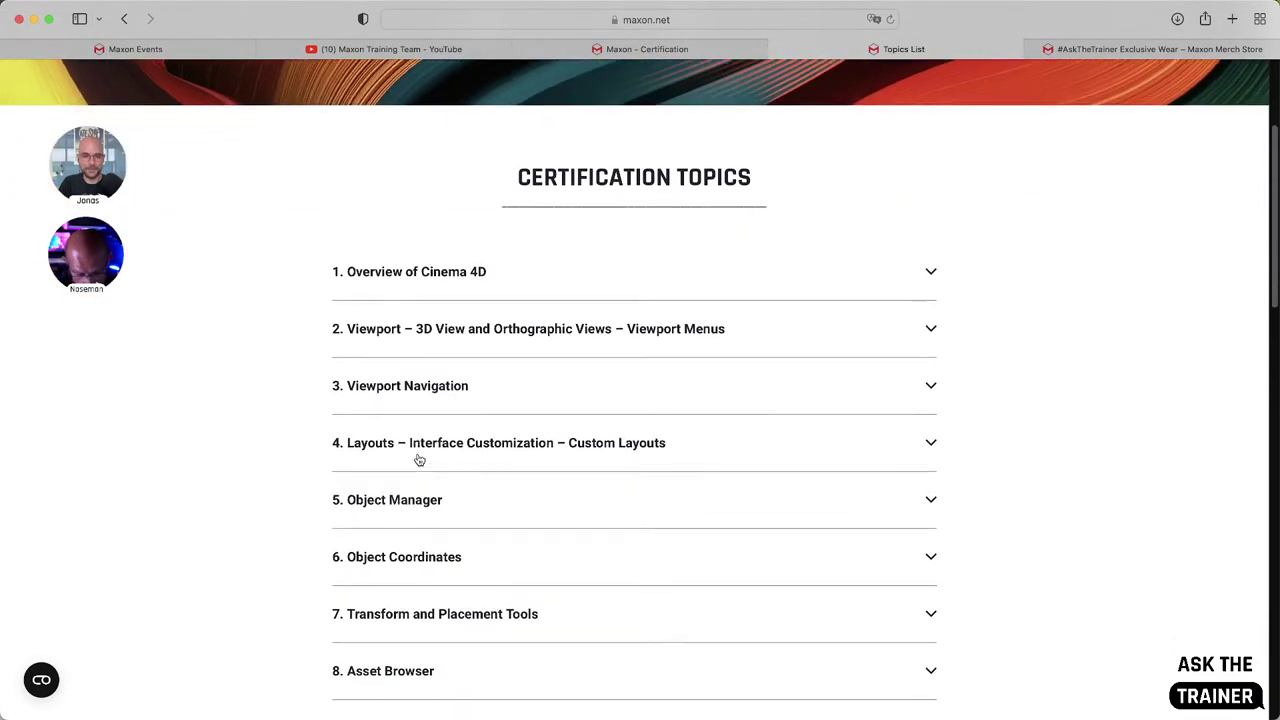
scroll(419, 459, "down", 10)
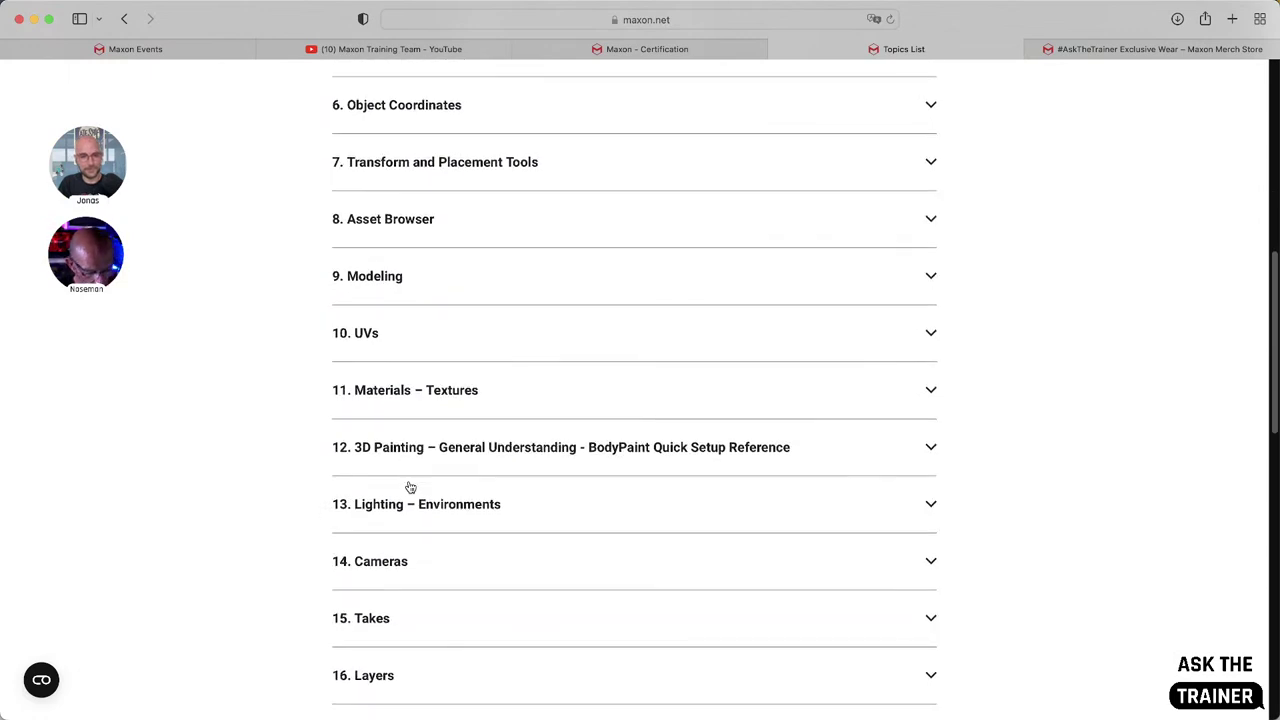
scroll(410, 487, "down", 4)
scroll(410, 487, "down", 5)
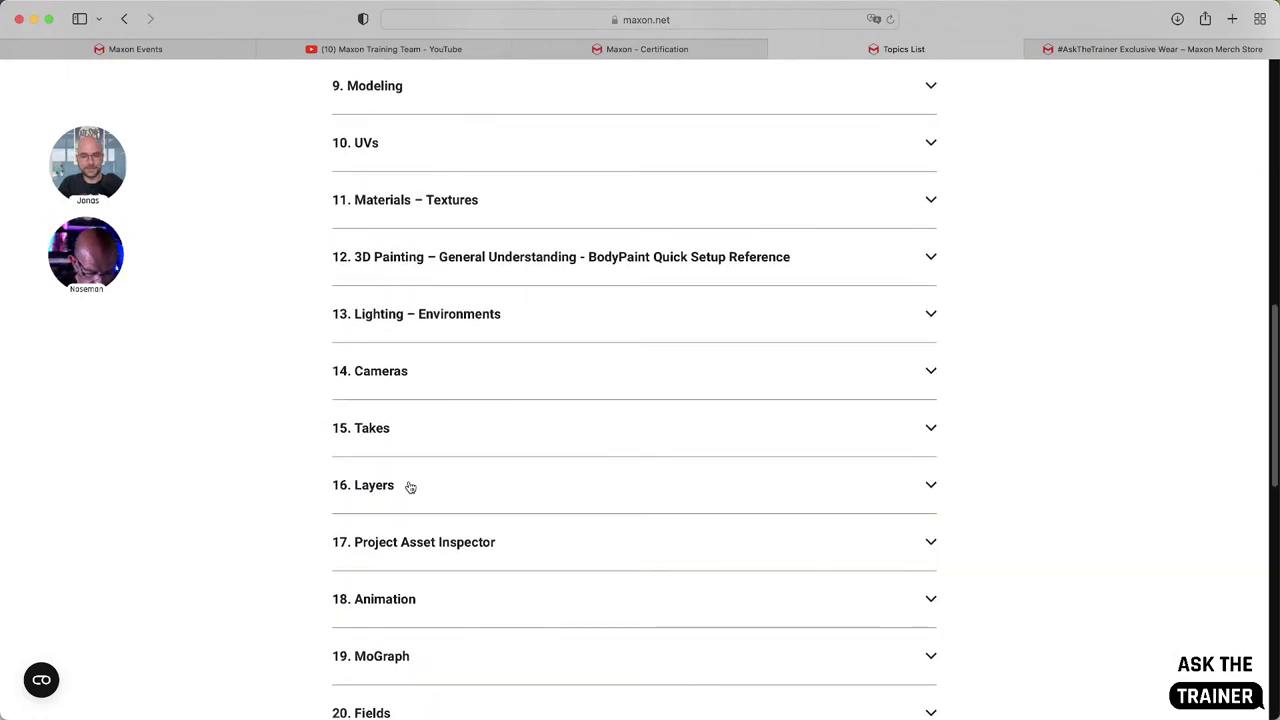
scroll(410, 487, "down", 4)
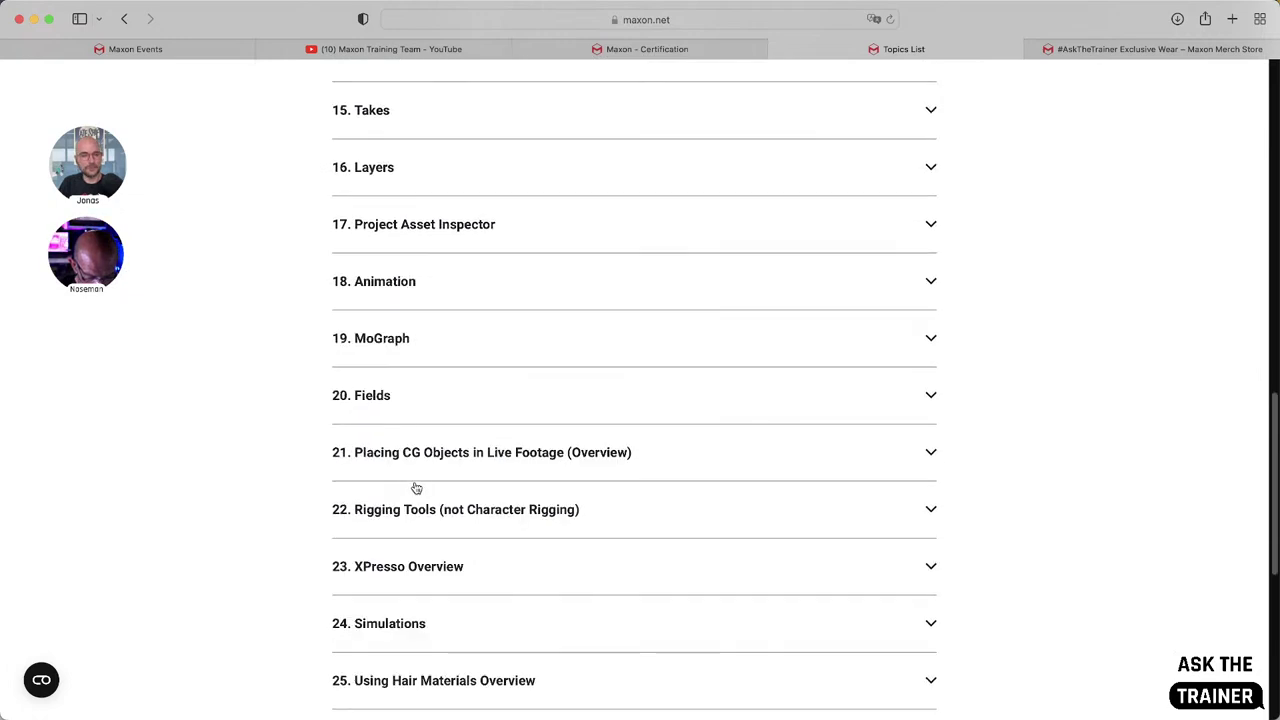
scroll(416, 487, "up", 2)
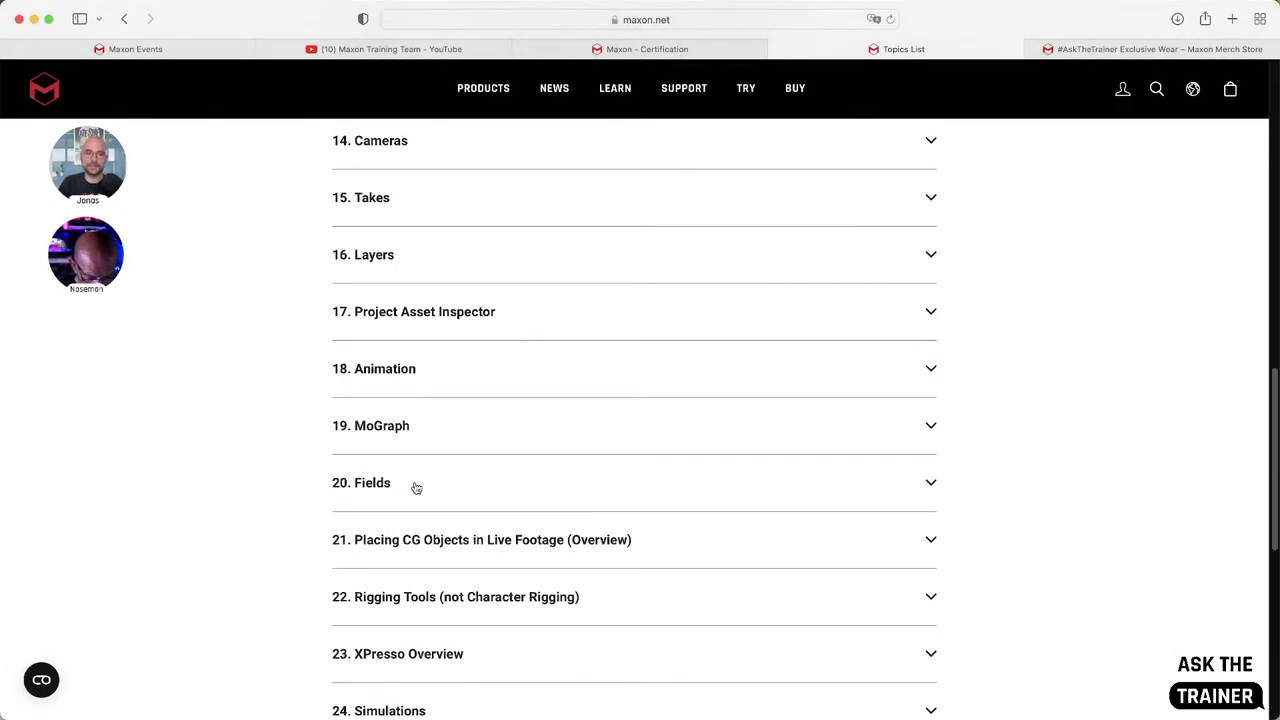
scroll(416, 487, "up", 3)
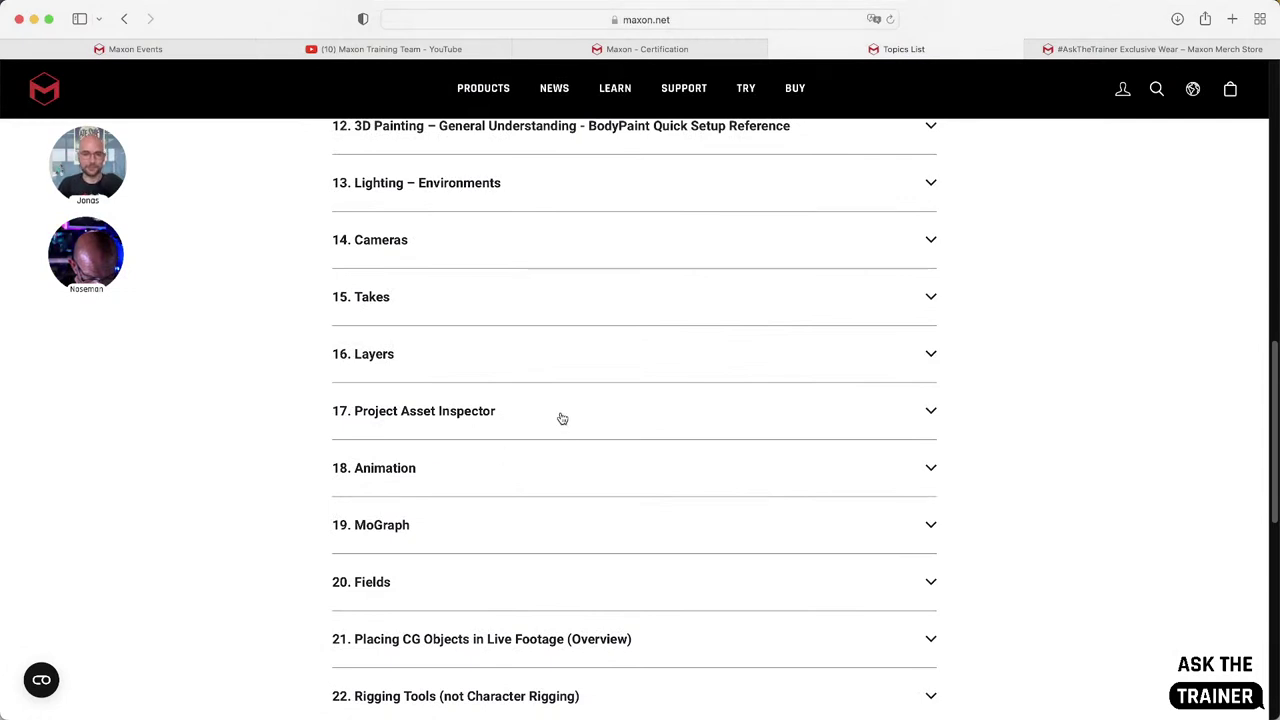
scroll(562, 424, "up", 2)
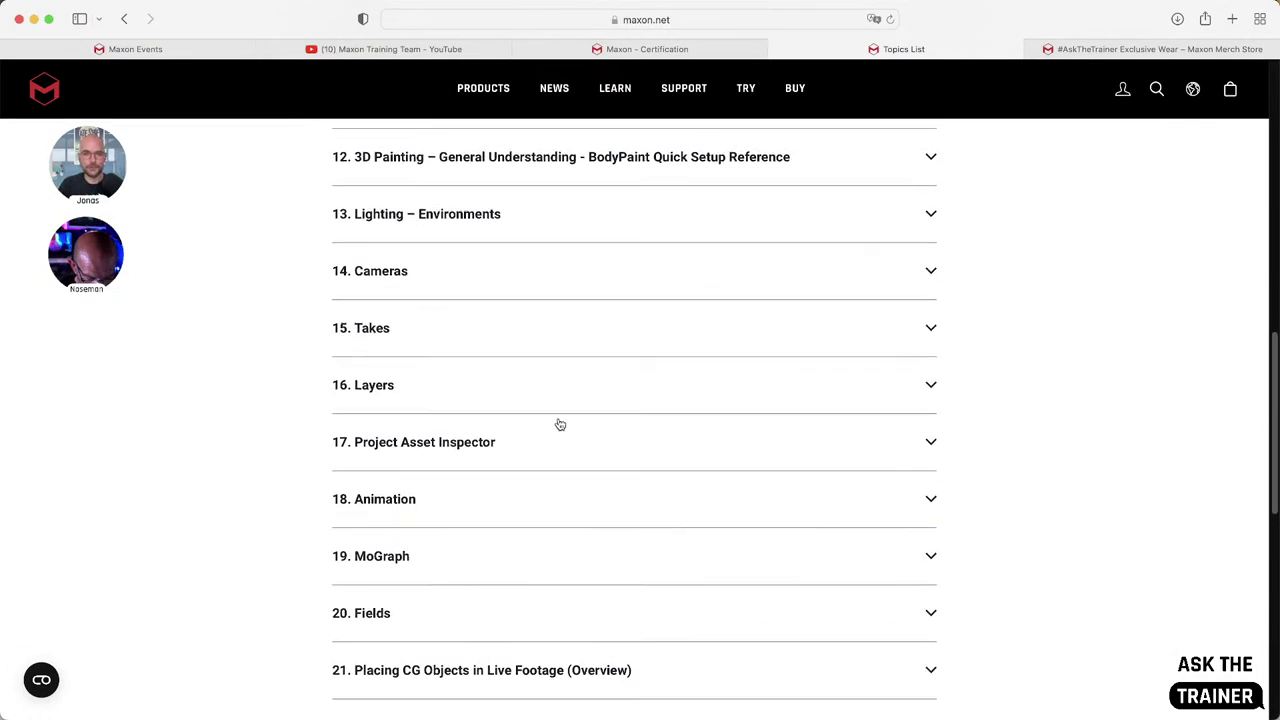
scroll(560, 424, "up", 2)
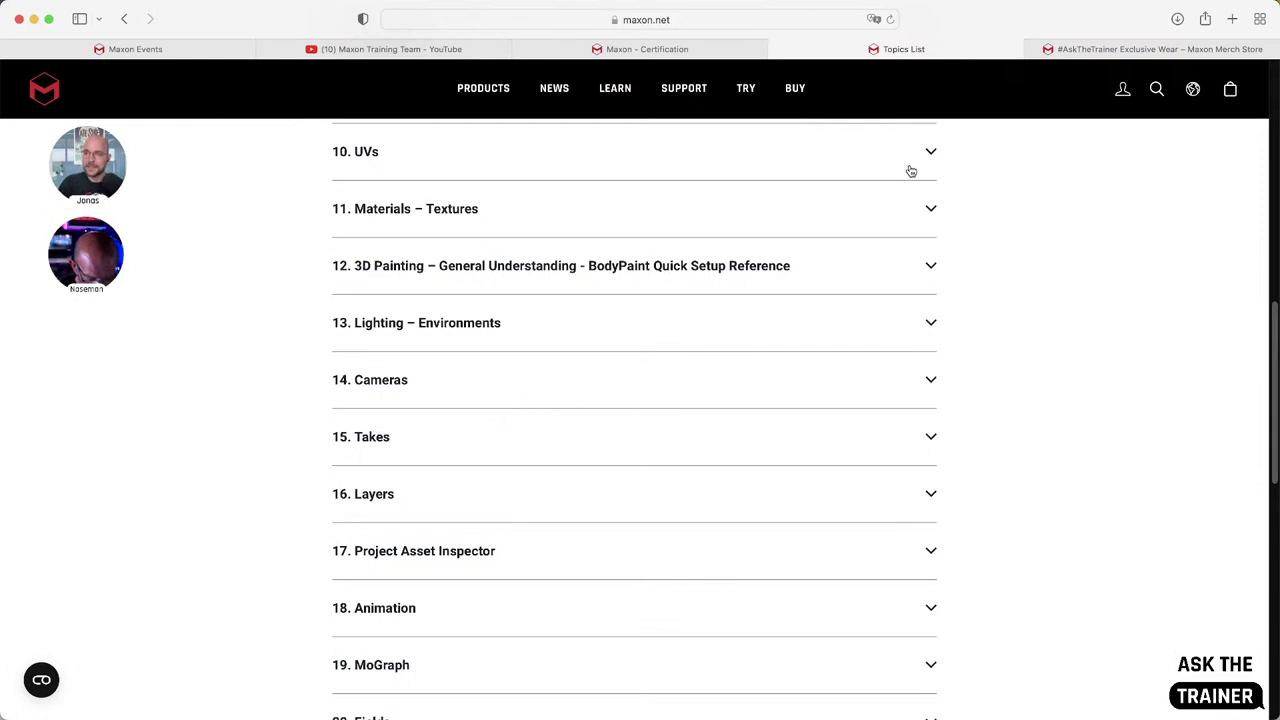
- Switch to the Maxon merch store tab, then open and close a spare browser window
left_click(1066, 52)
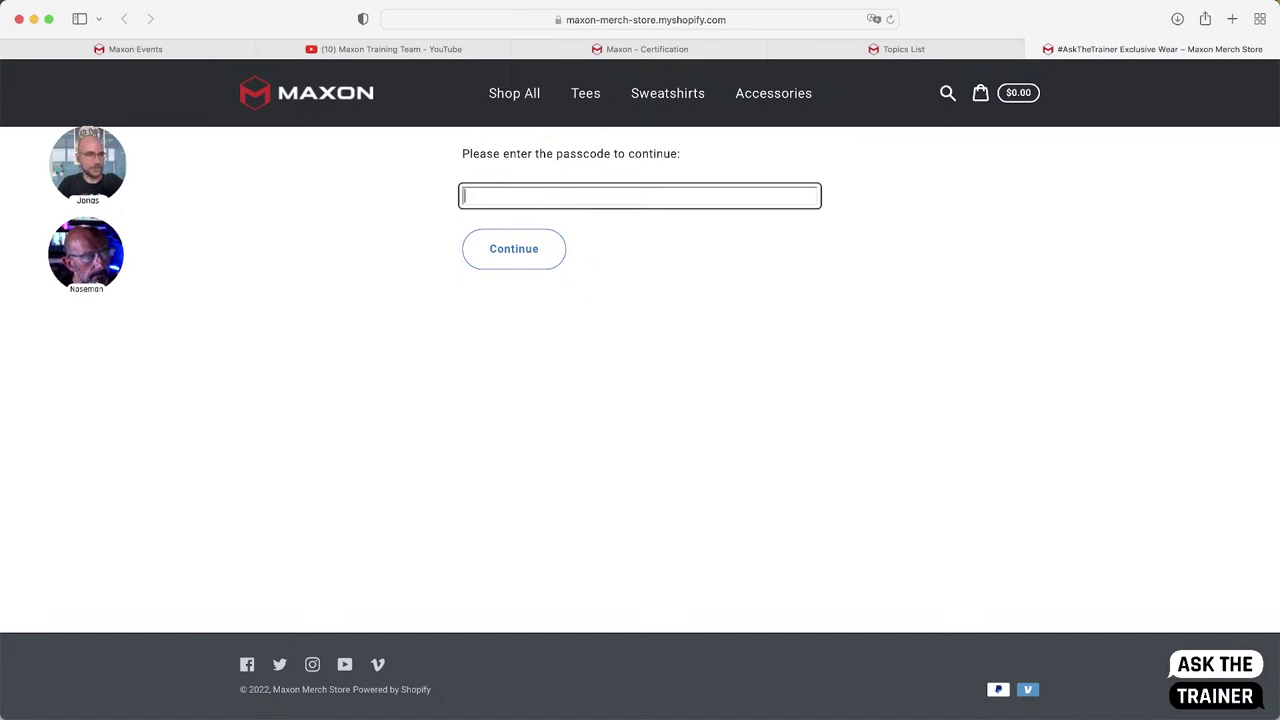
key("super+Tab")
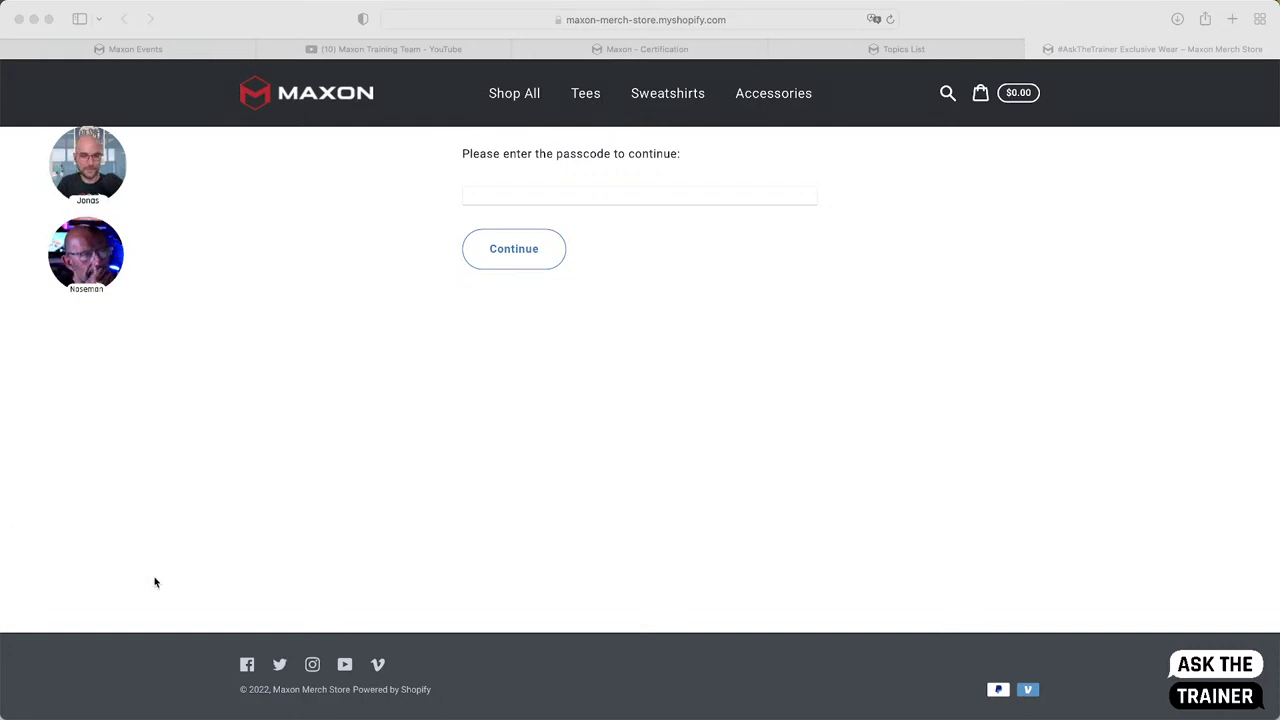
right_click(760, 718)
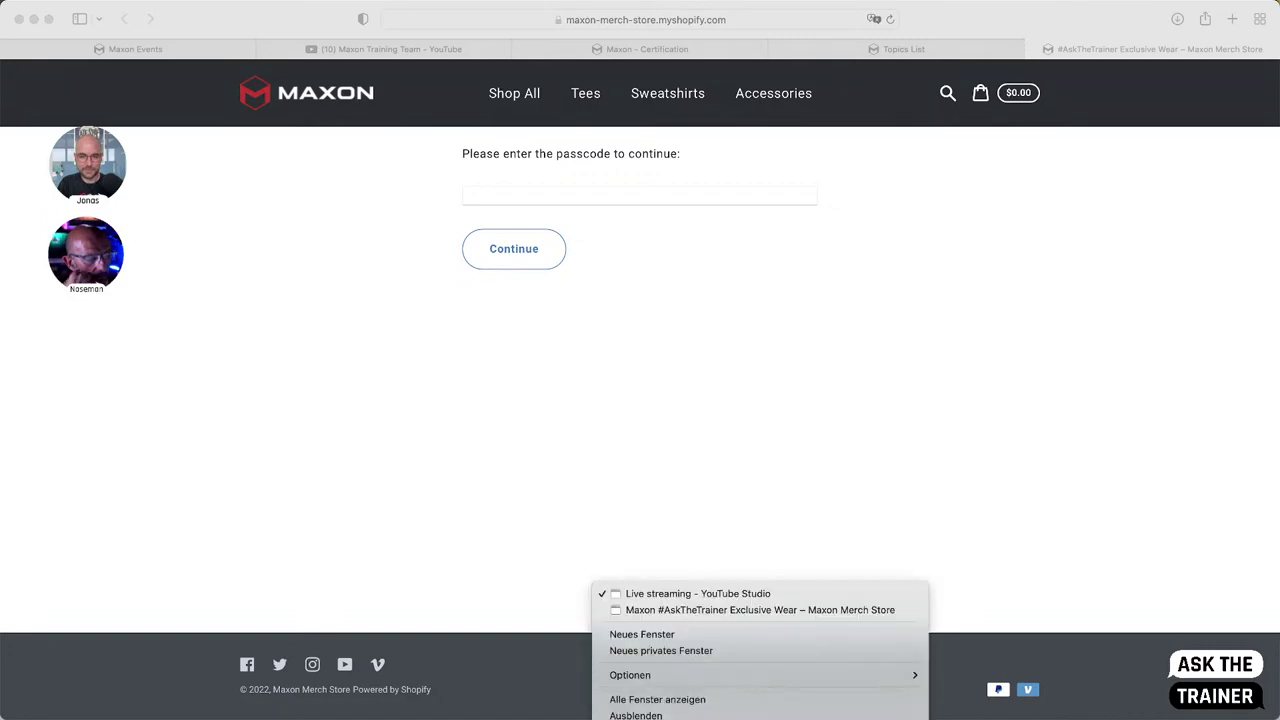
left_click(652, 636)
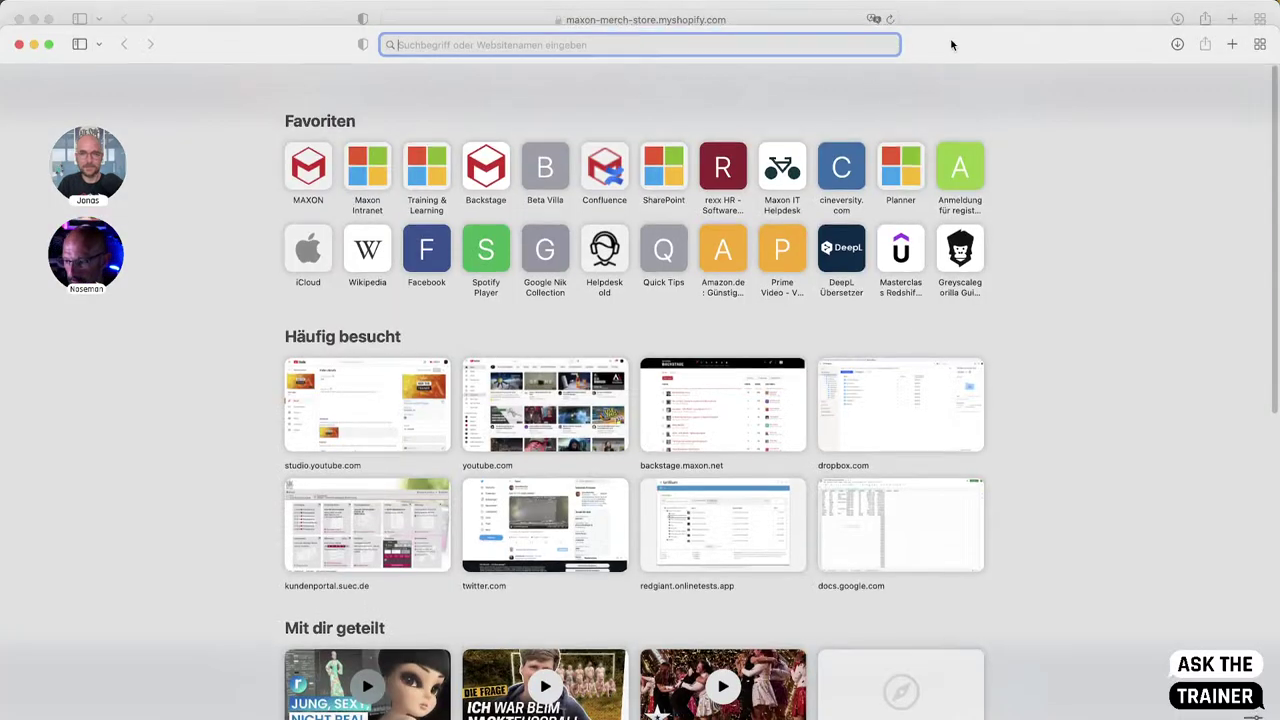
key("super+w")
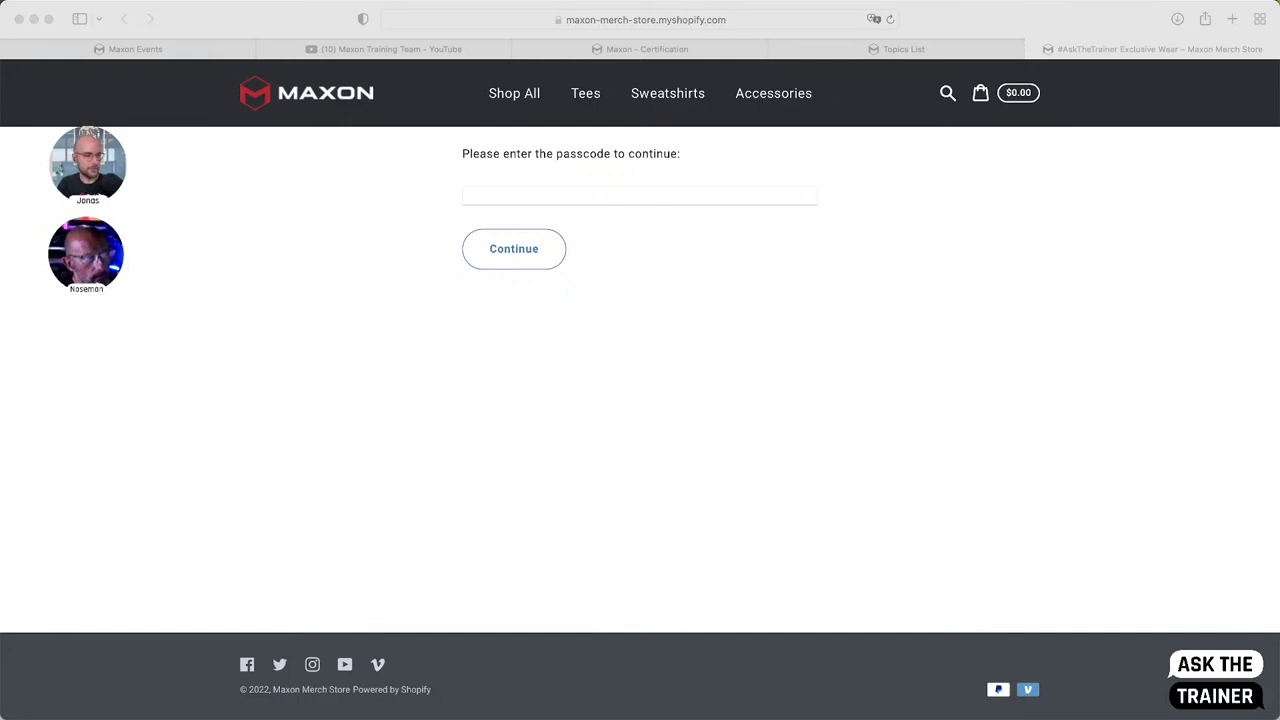
- Paste the store passcode into the passcode field and submit it to enter the store
left_click(536, 197)
key("super+v")
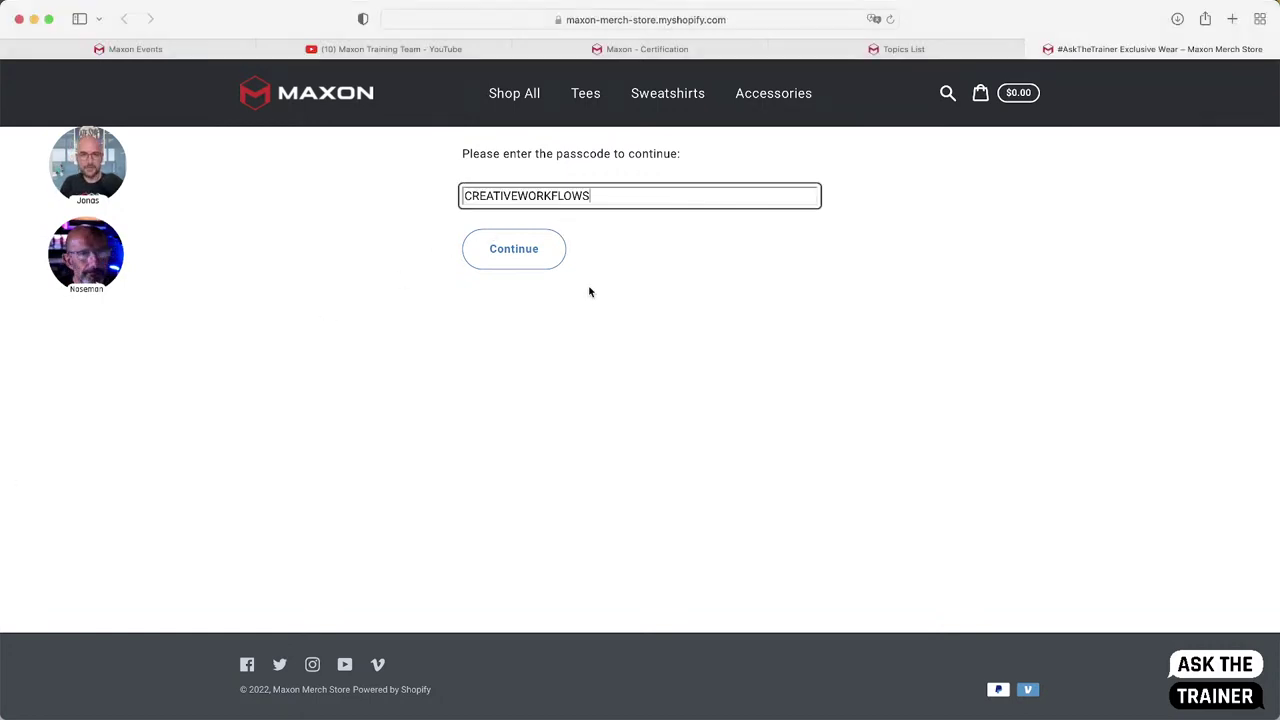
left_click(537, 250)
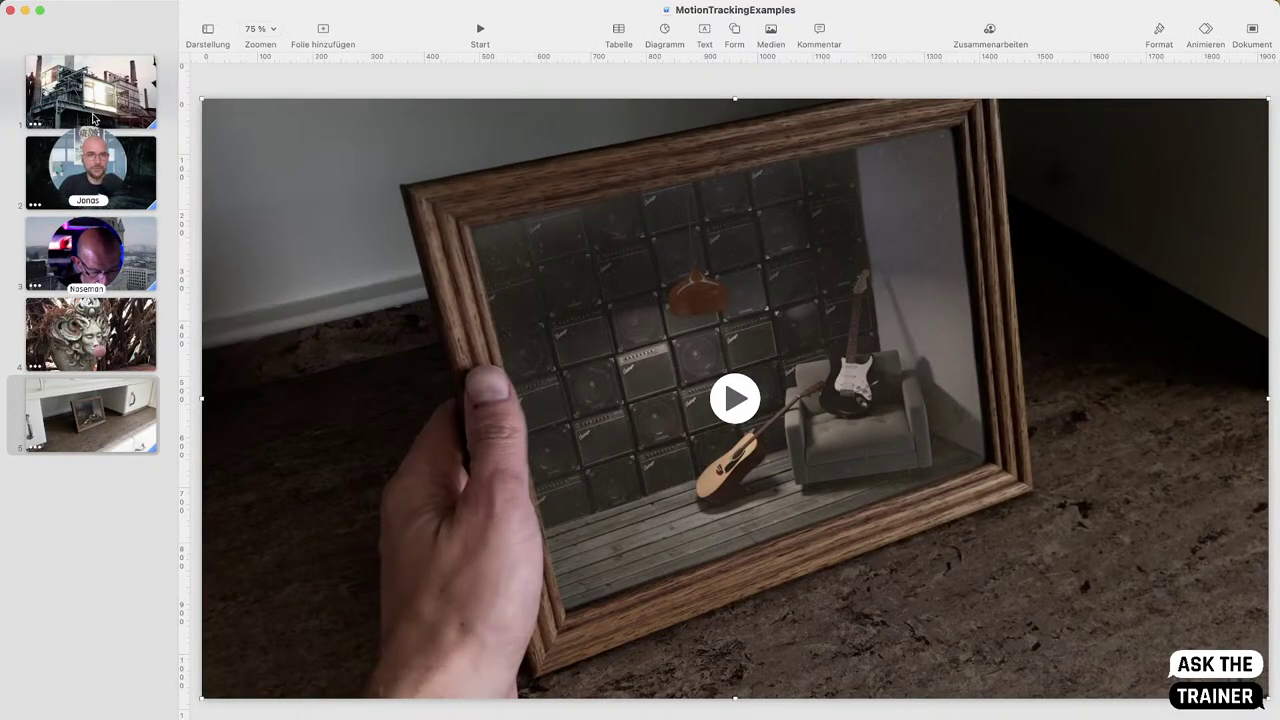
- Play the factory video on slide 1, then the forest tree video on slide 2
left_click(93, 118)
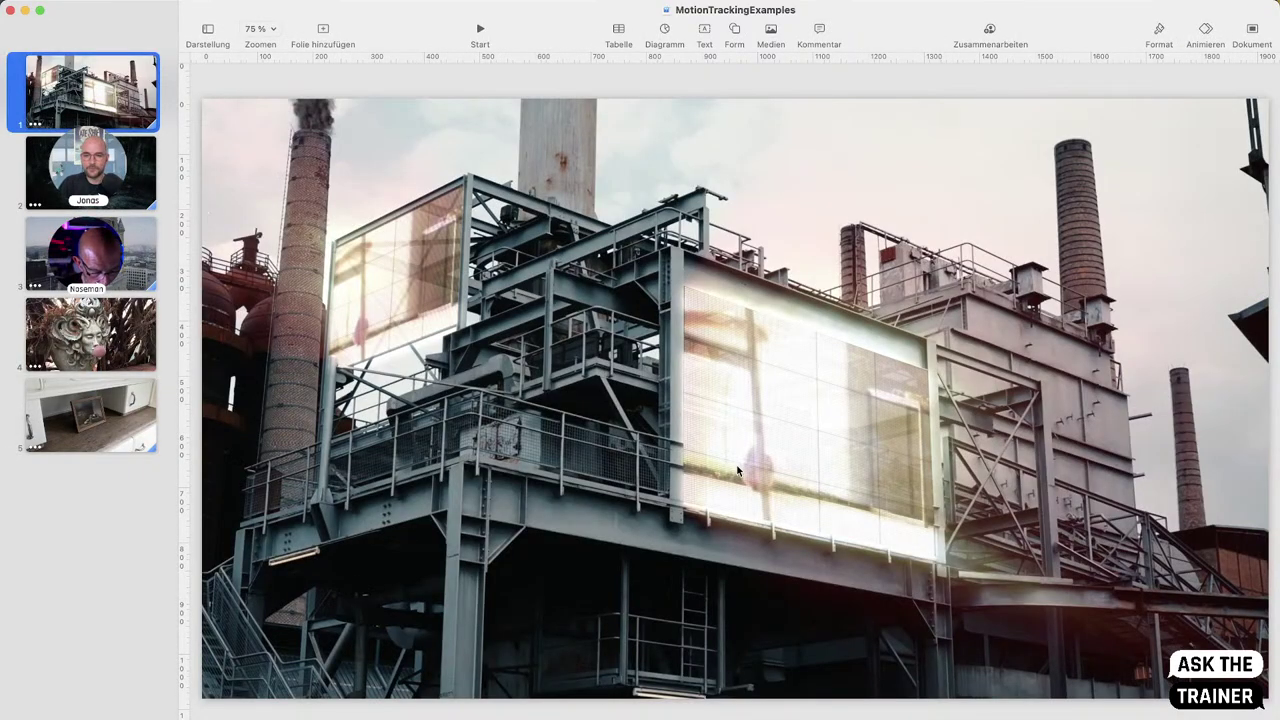
left_click(593, 438)
key("space")
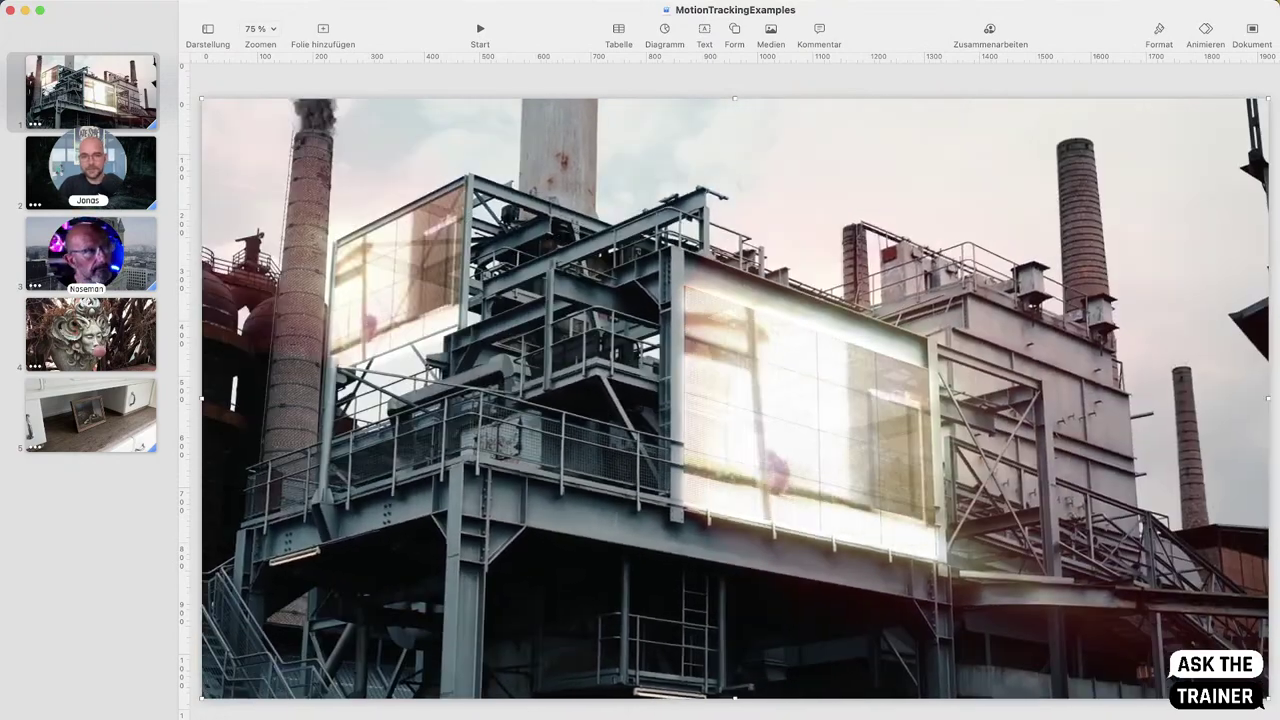
left_click(90, 172)
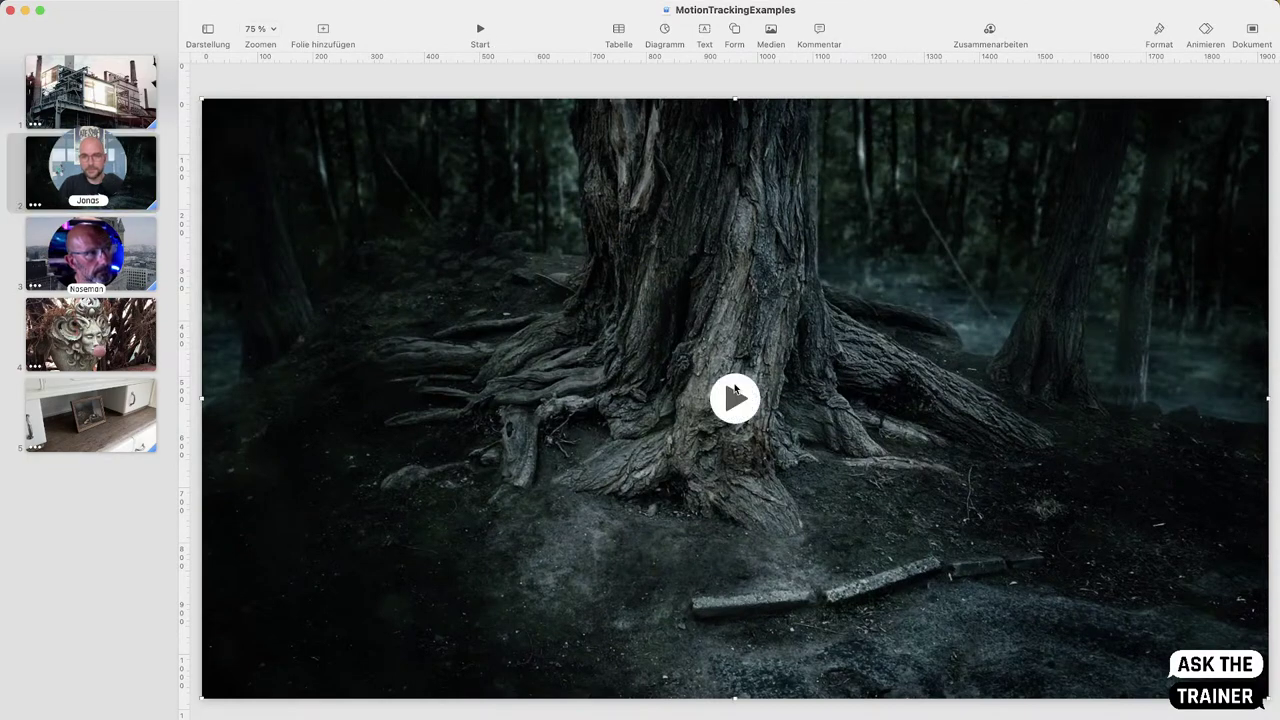
left_click(735, 394)
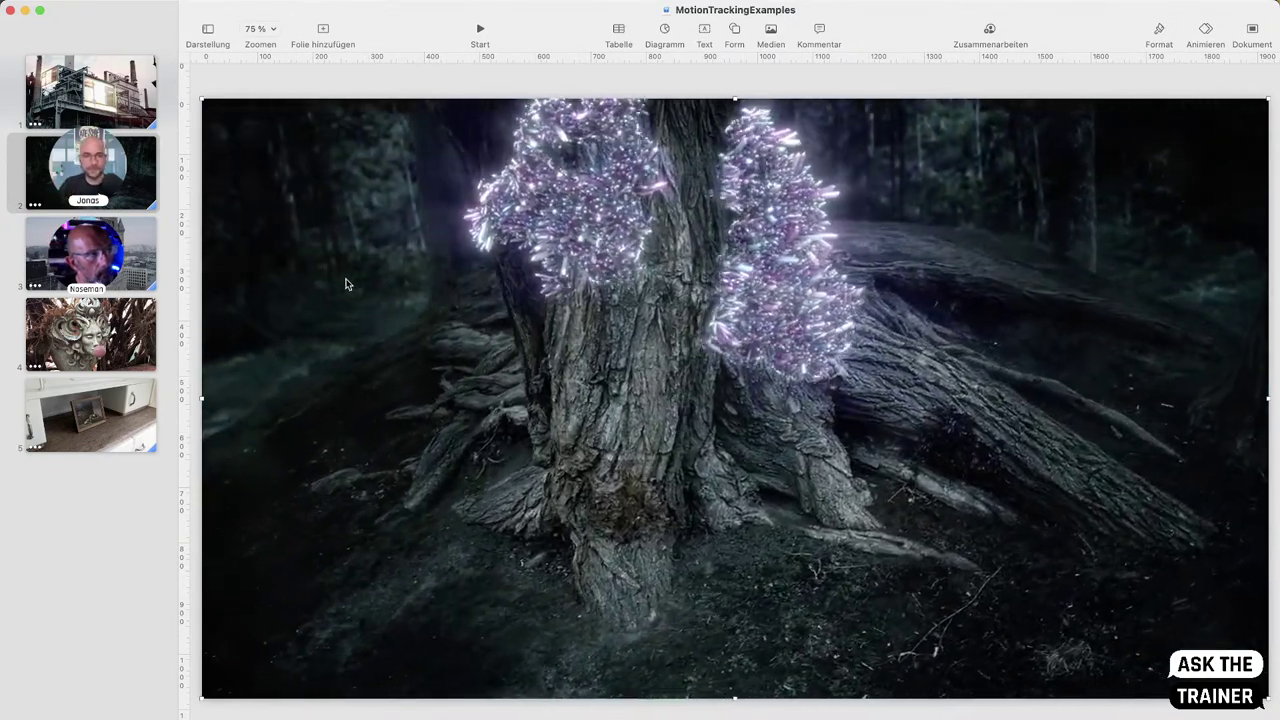
- Play the clock tower video on slide 3, then the bubble-gum statue video on slide 4
key("Down")
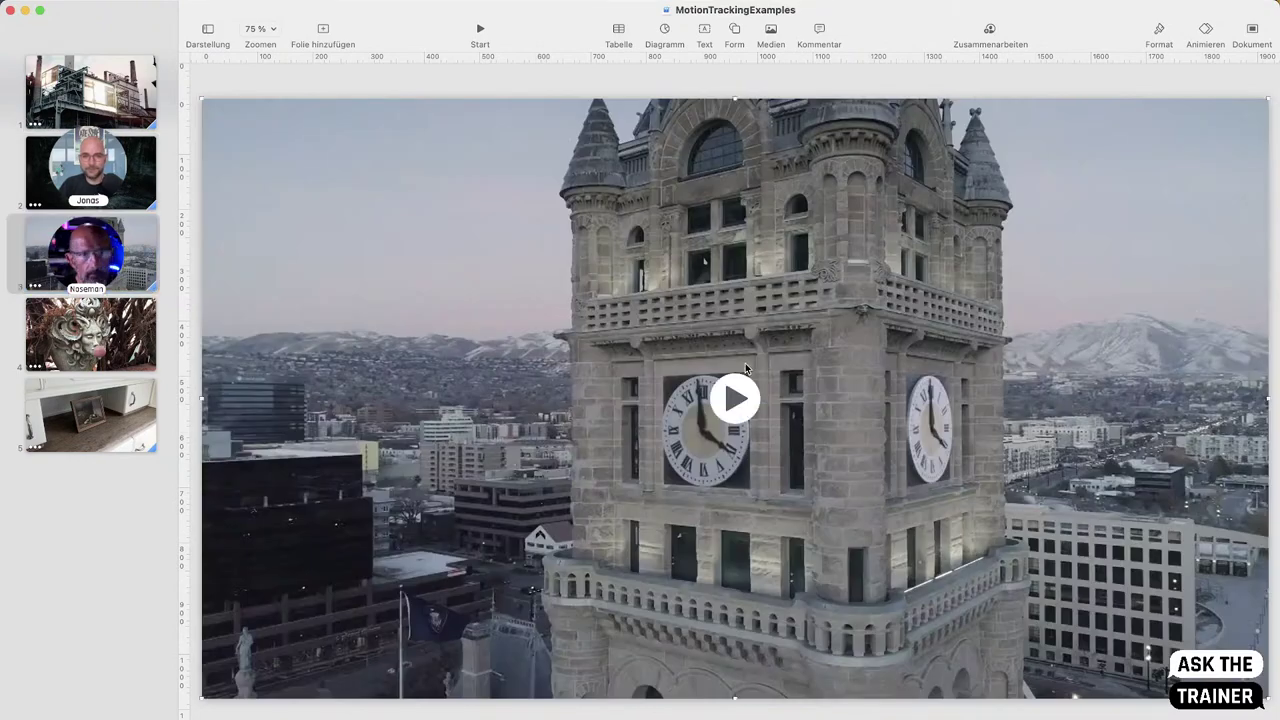
left_click(737, 400)
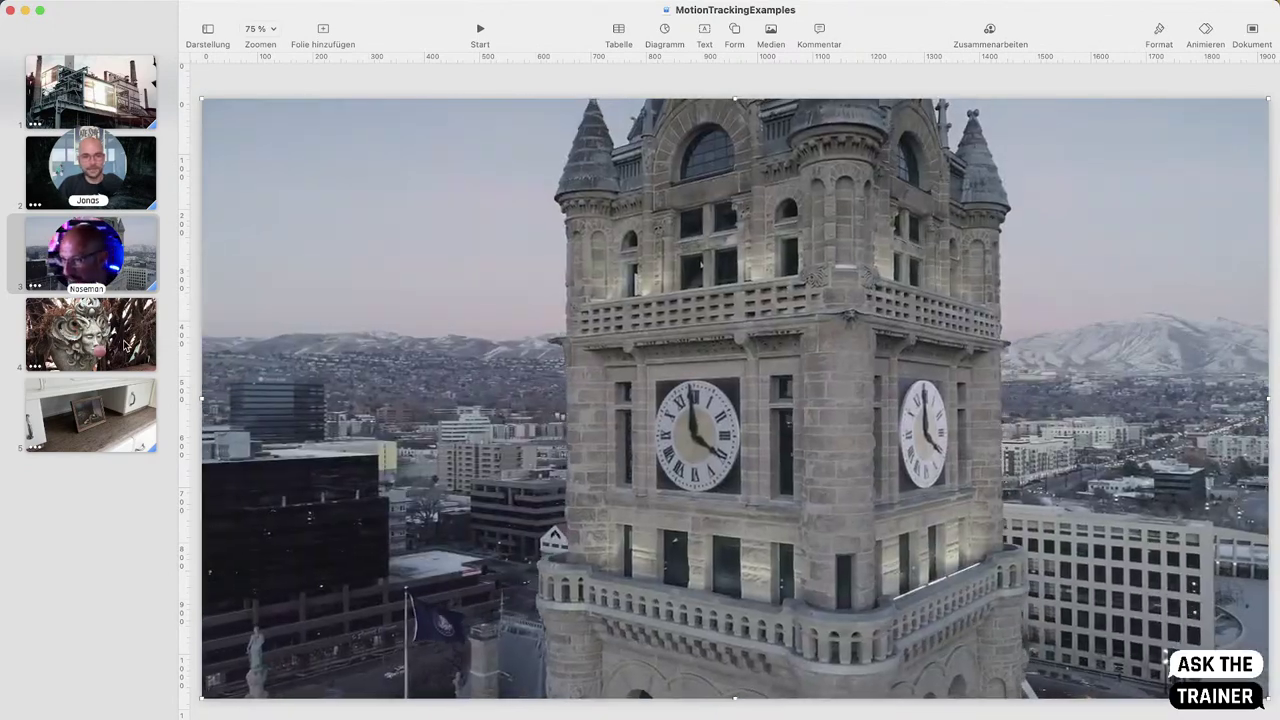
left_click(125, 345)
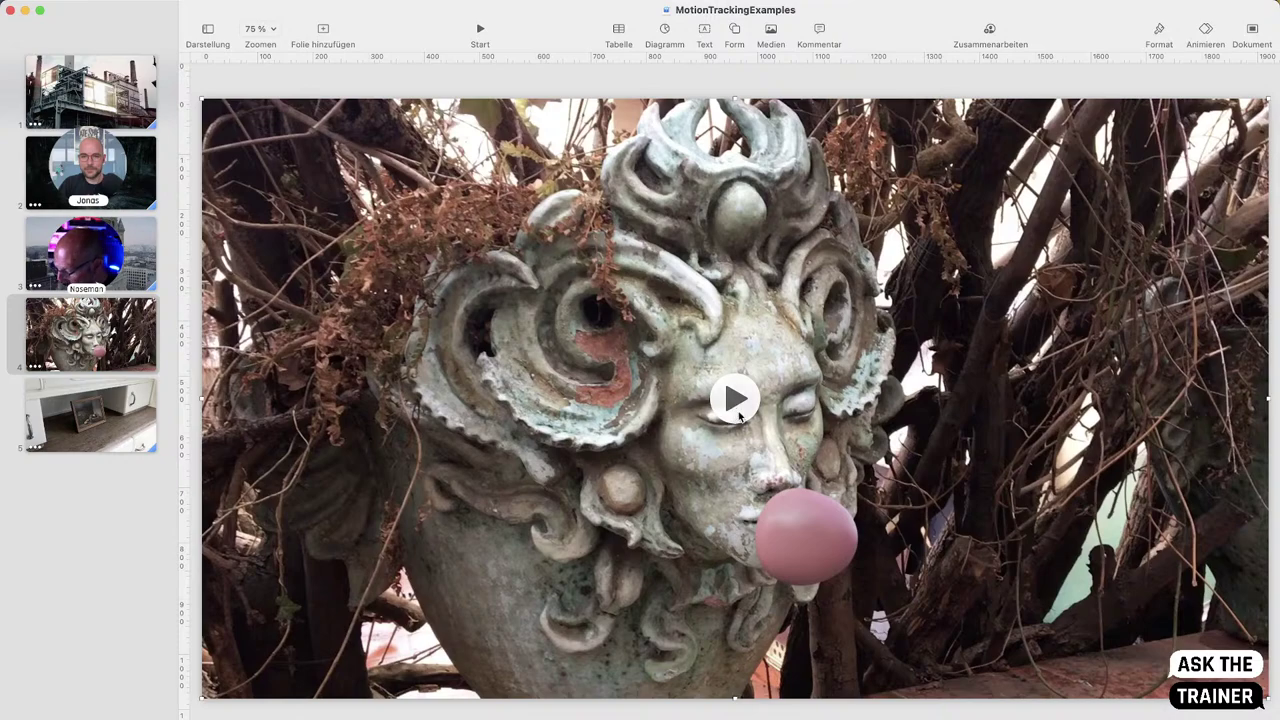
left_click(734, 397)
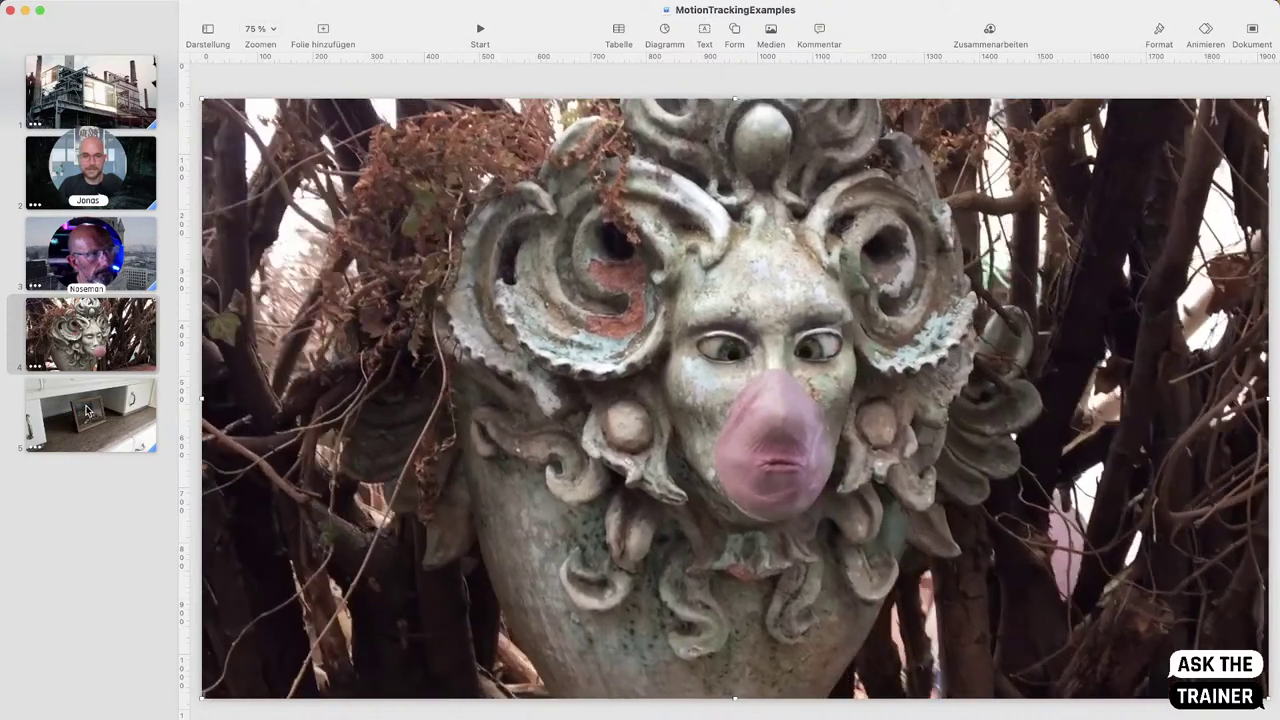
- Select the cabinet video on slide 5 and play it
left_click(87, 410)
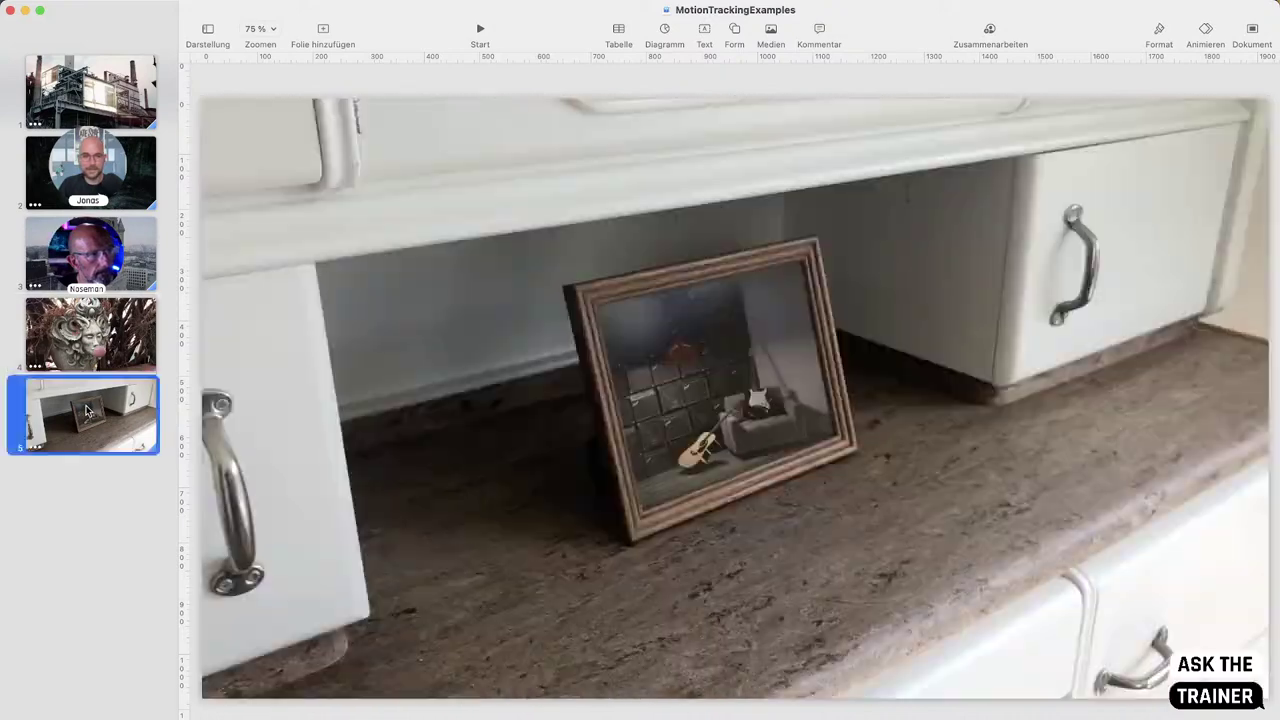
left_click(840, 422)
left_click(740, 399)
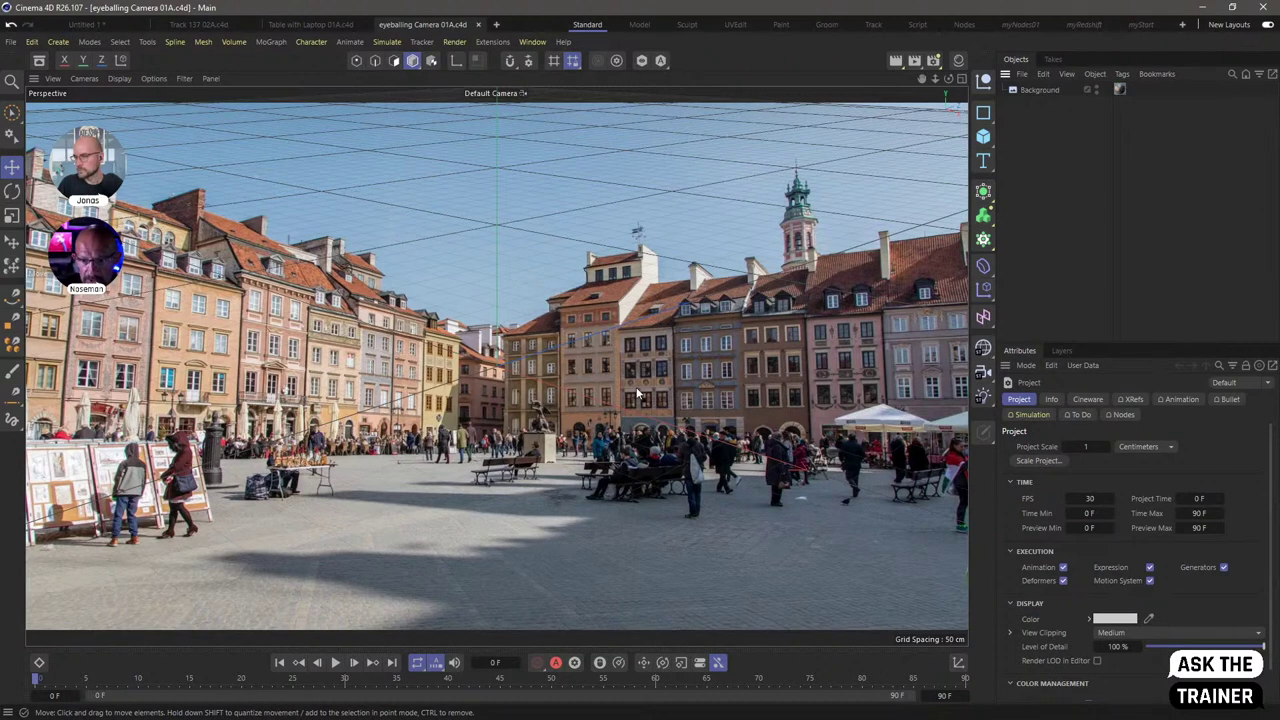
- Open the Background object's material in the Material Editor at its Color channel
left_click(1039, 90)
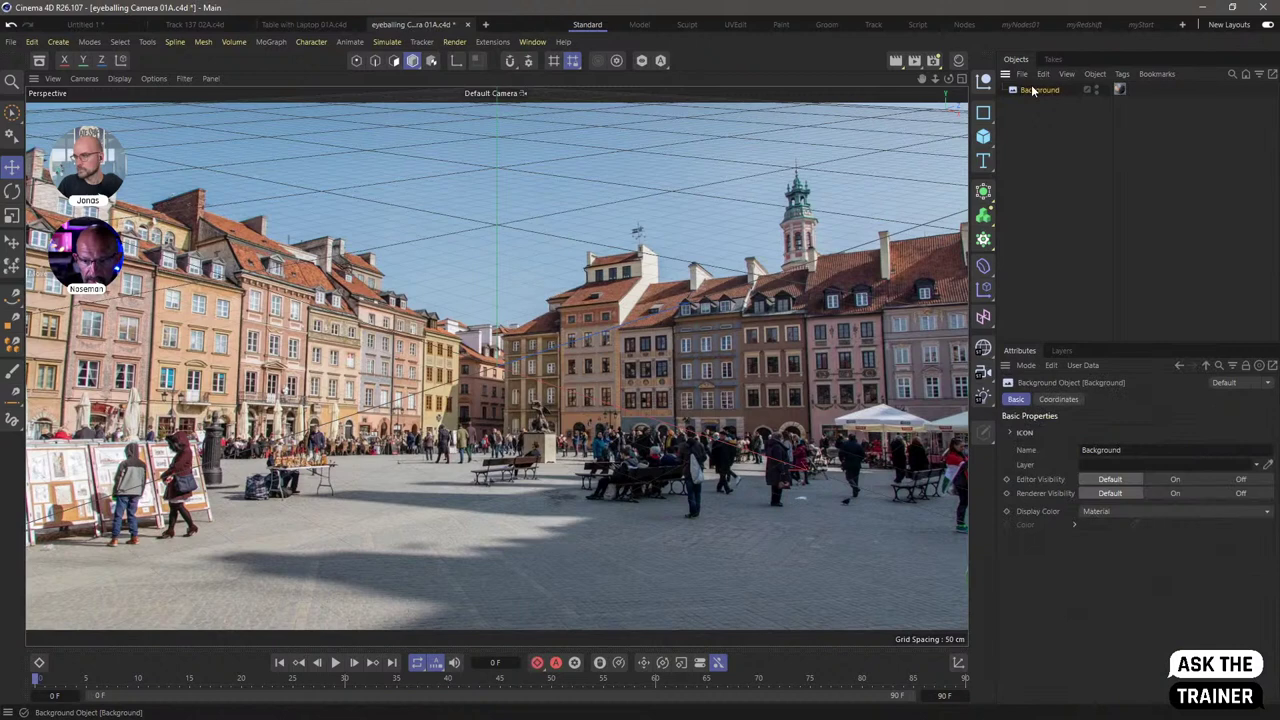
left_click(983, 347)
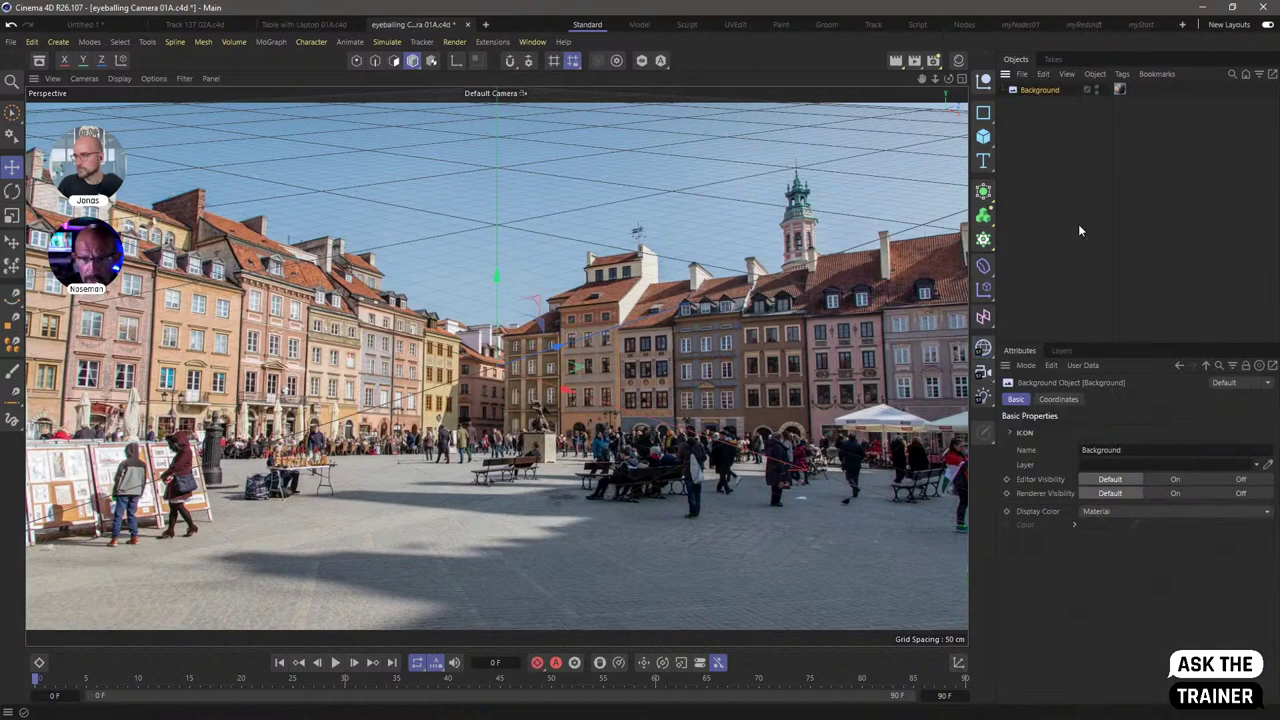
left_click(958, 60)
double_click(797, 118)
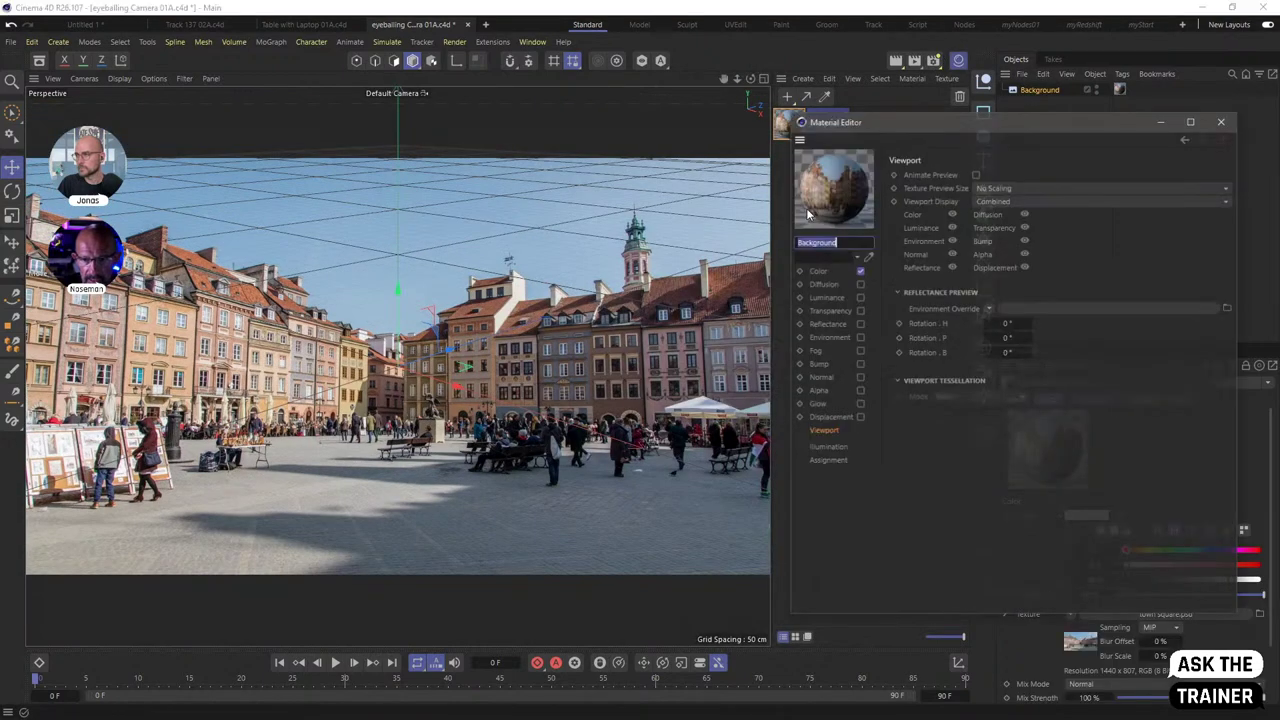
left_click(818, 271)
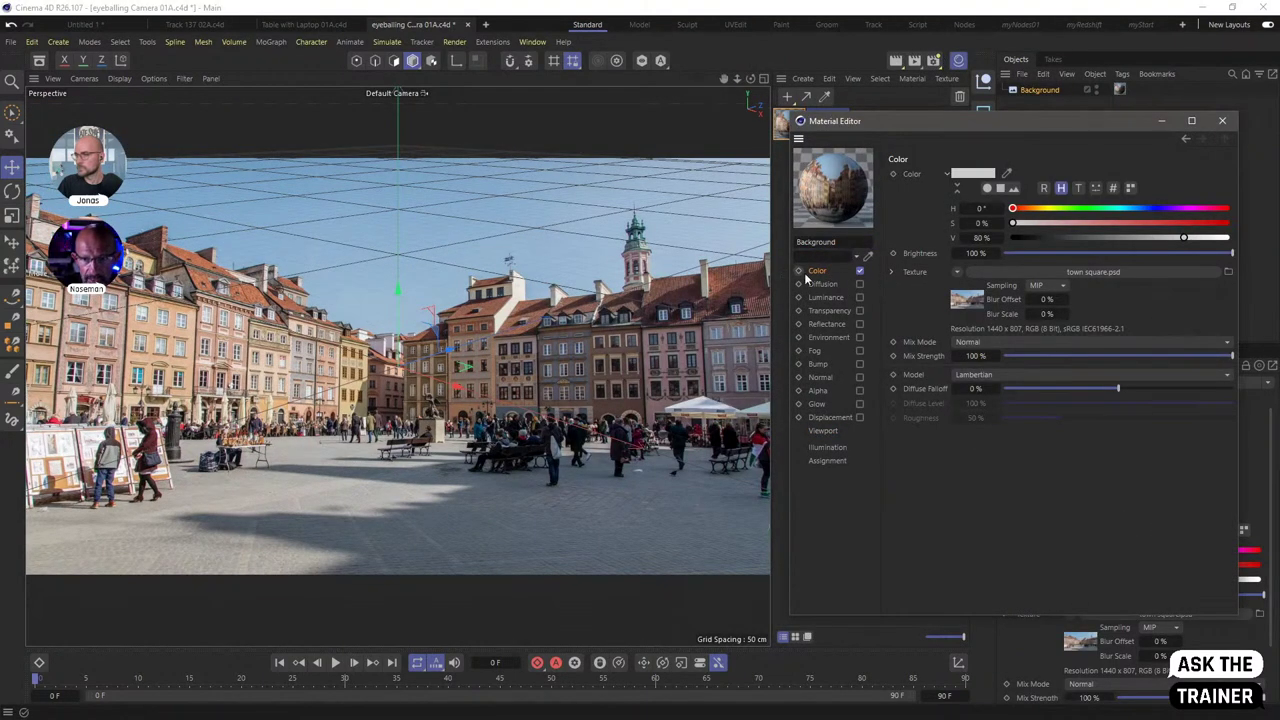
left_click_drag(908, 122, 345, 146)
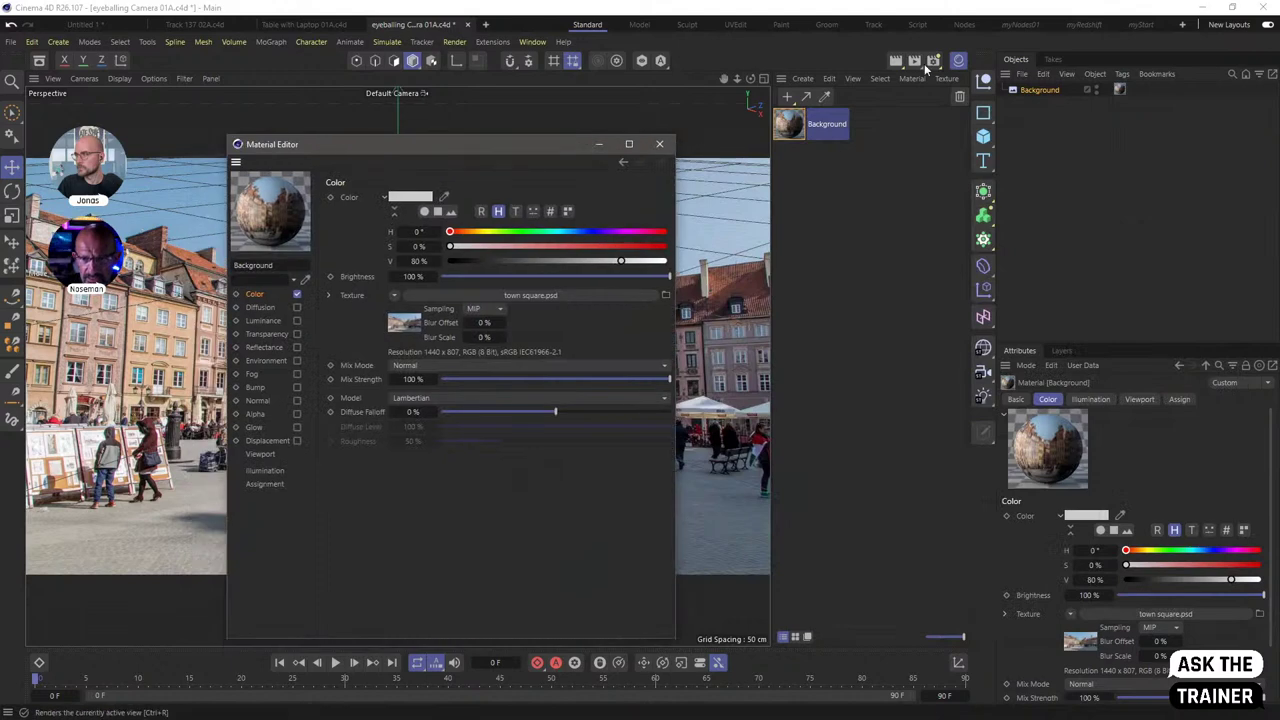
left_click(860, 95)
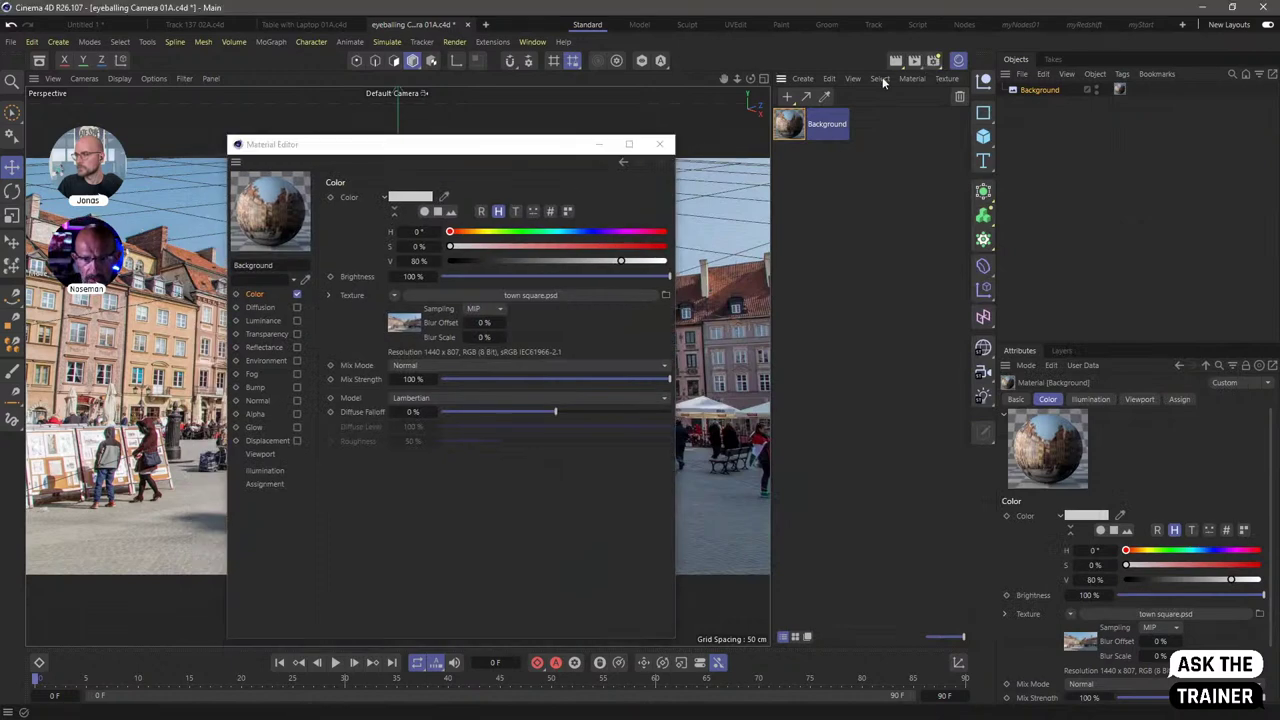
- Try scaling the render width in Render Settings, then undo to keep 1440 × 807
left_click(933, 60)
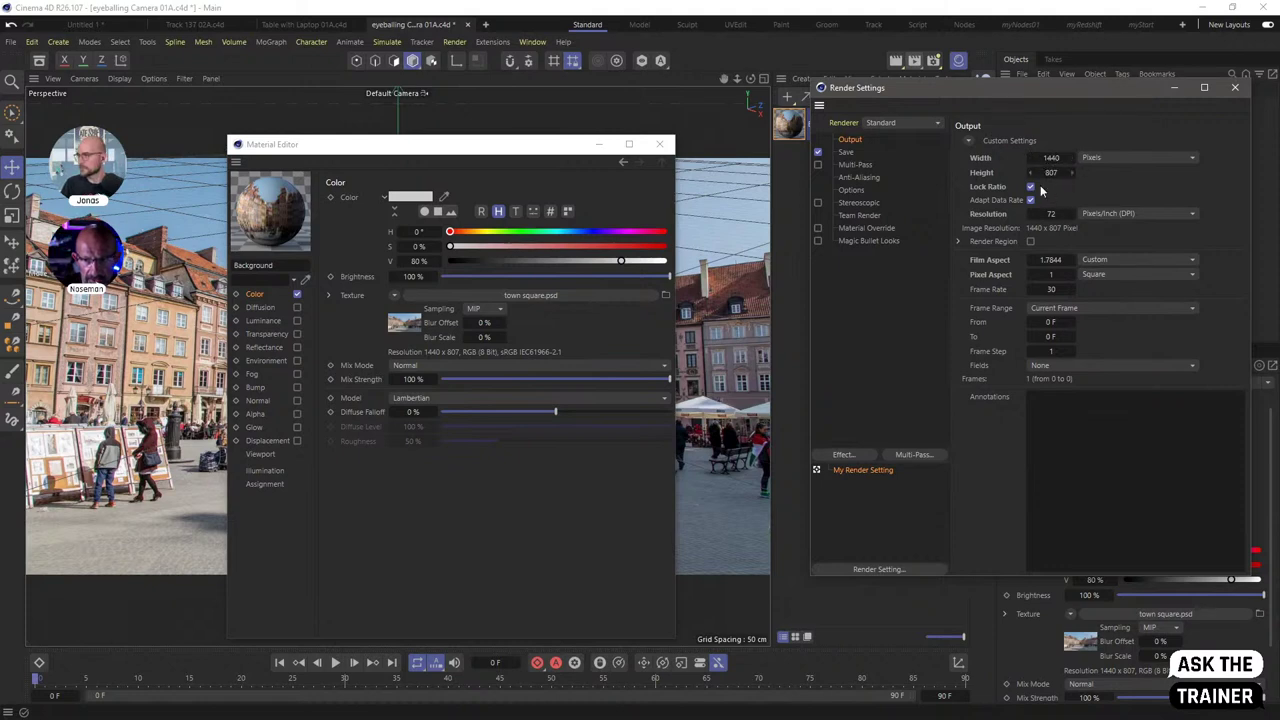
left_click_drag(1078, 166, 1068, 173)
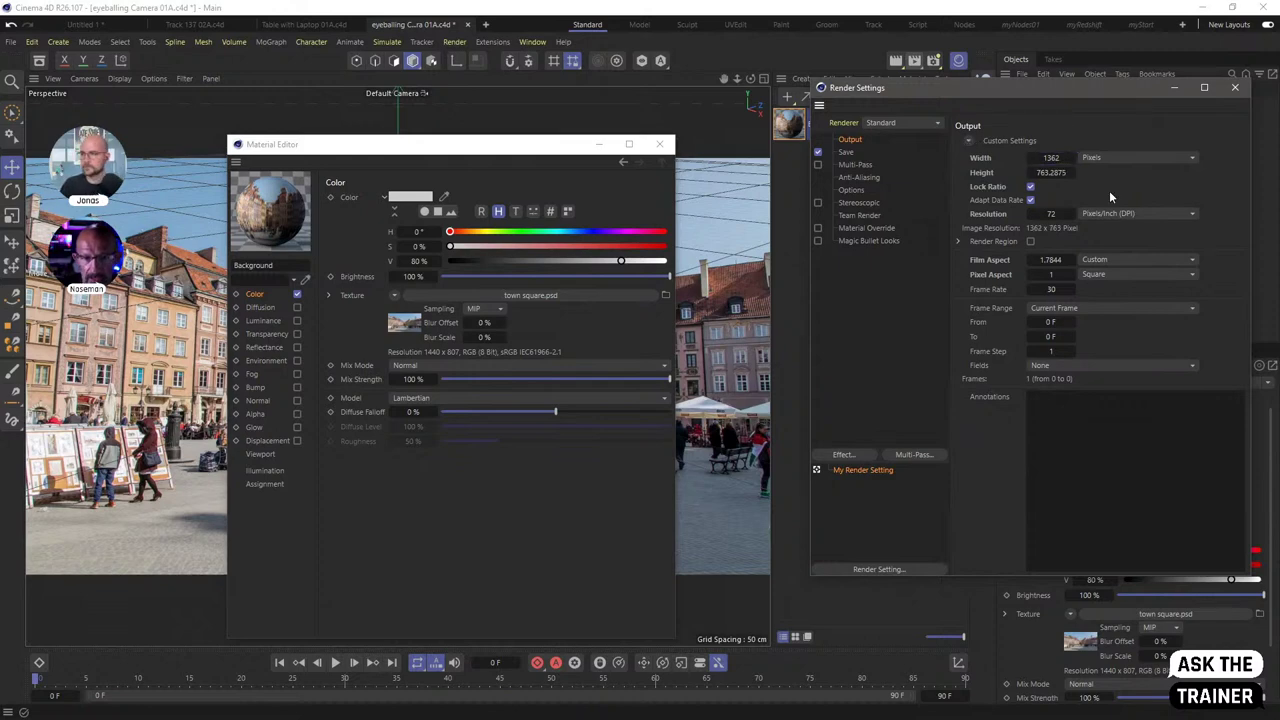
key("ctrl+z")
left_click(1236, 90)
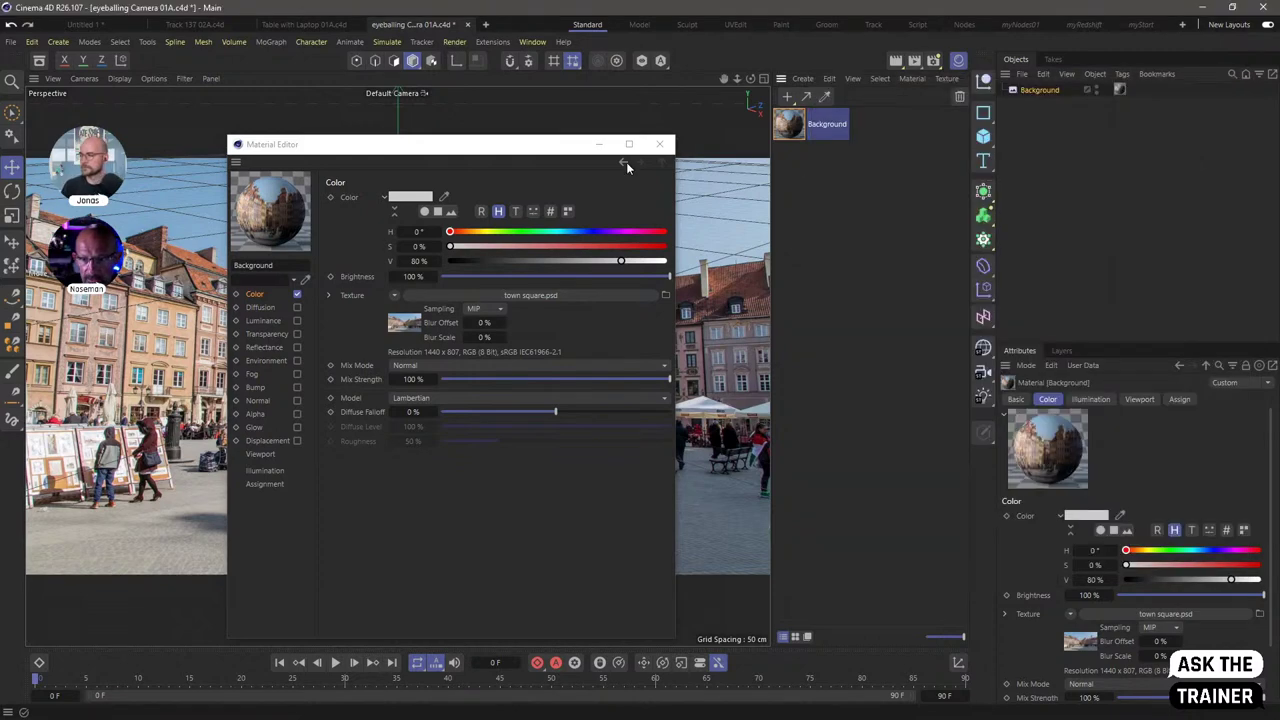
- Close the Material Editor and hide the Material Manager
left_click(550, 147)
left_click(659, 143)
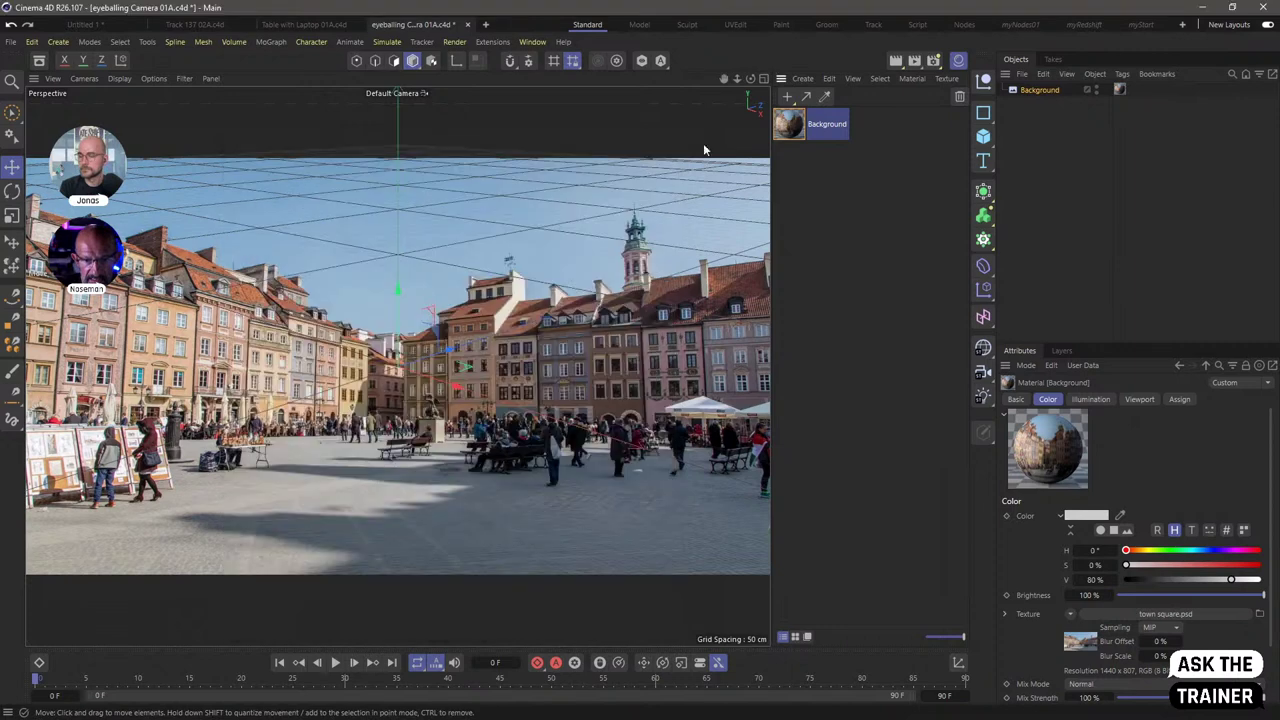
left_click(958, 62)
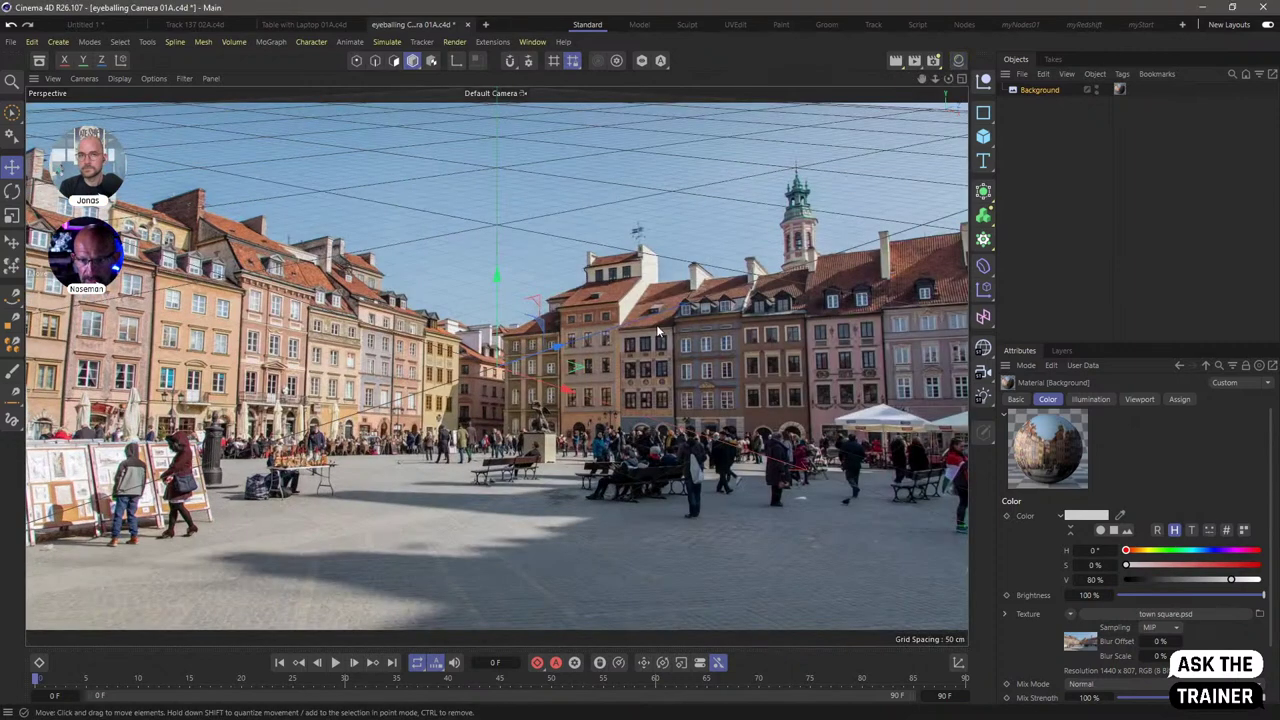
- Keep the Background material's Texture Preview Size at No Scaling, then orbit the grid onto the horizon
left_click(958, 62)
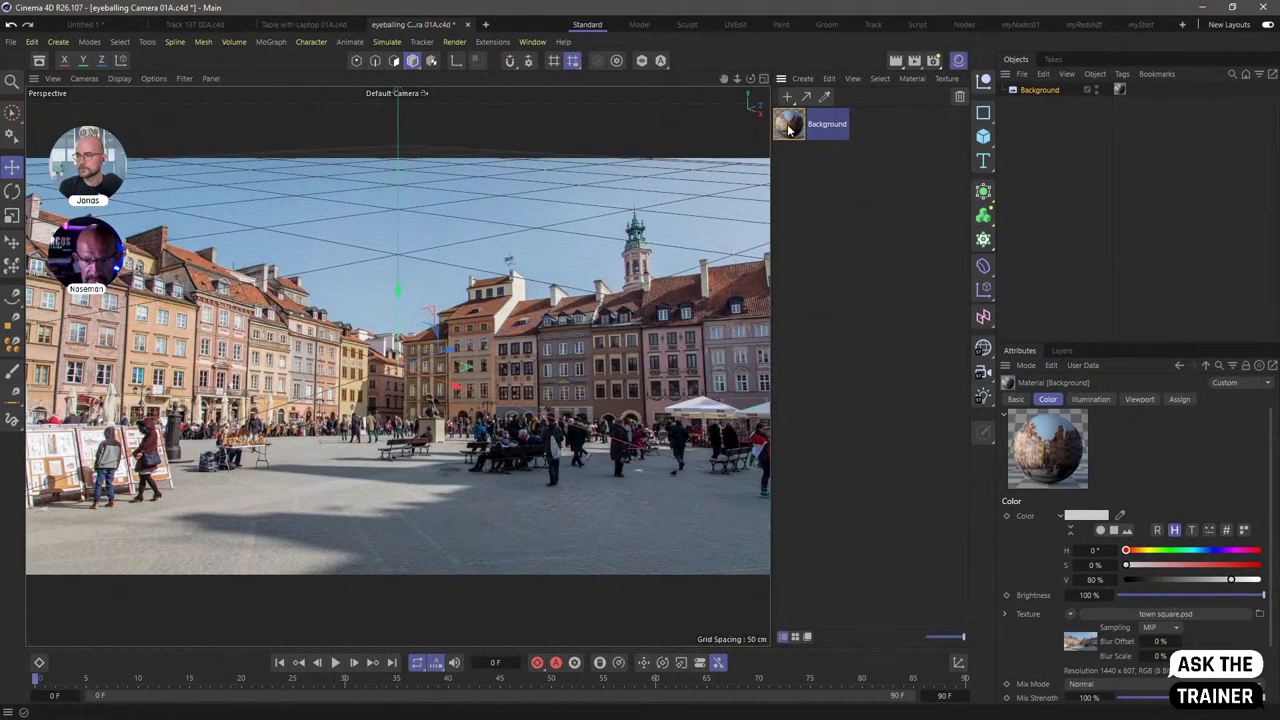
double_click(792, 128)
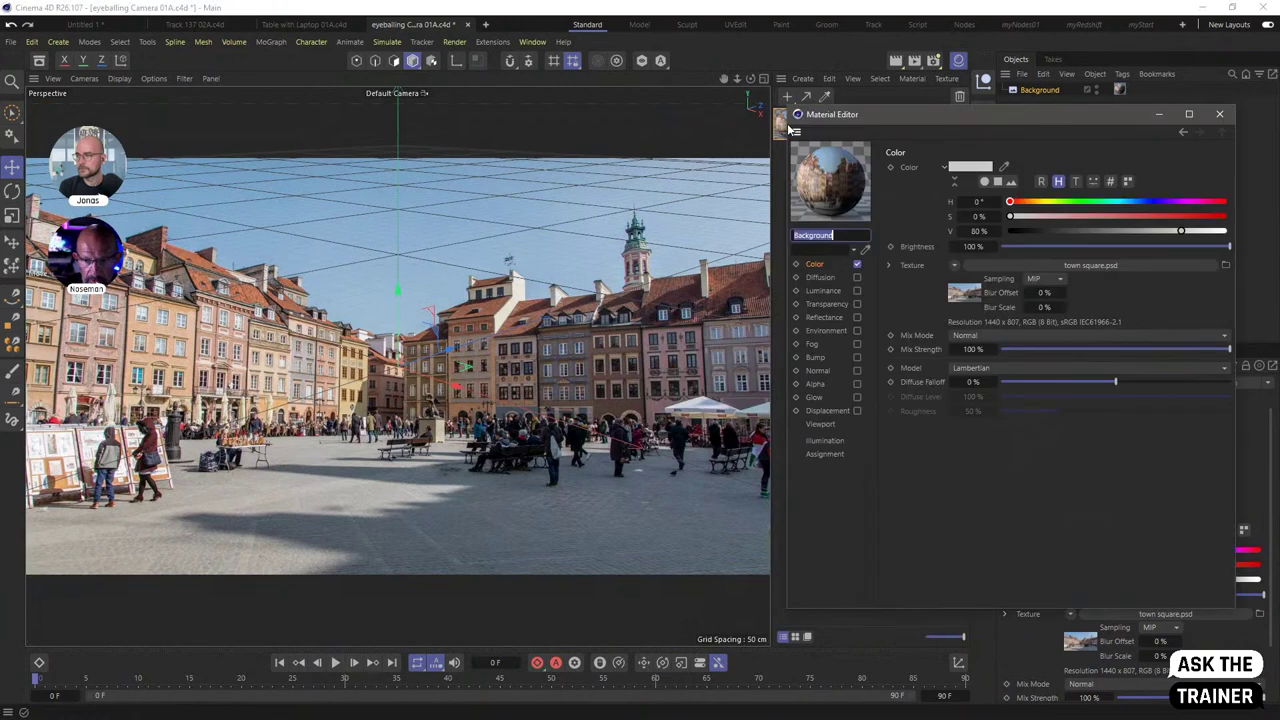
left_click(820, 424)
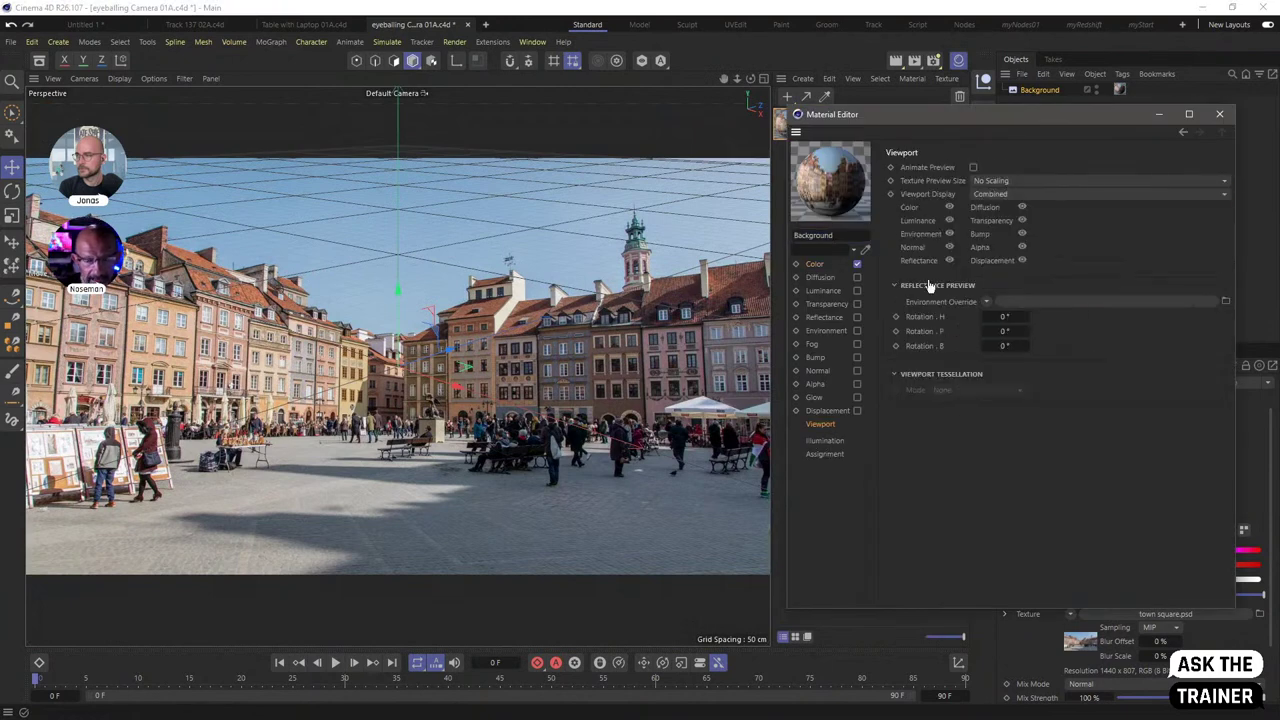
left_click(993, 181)
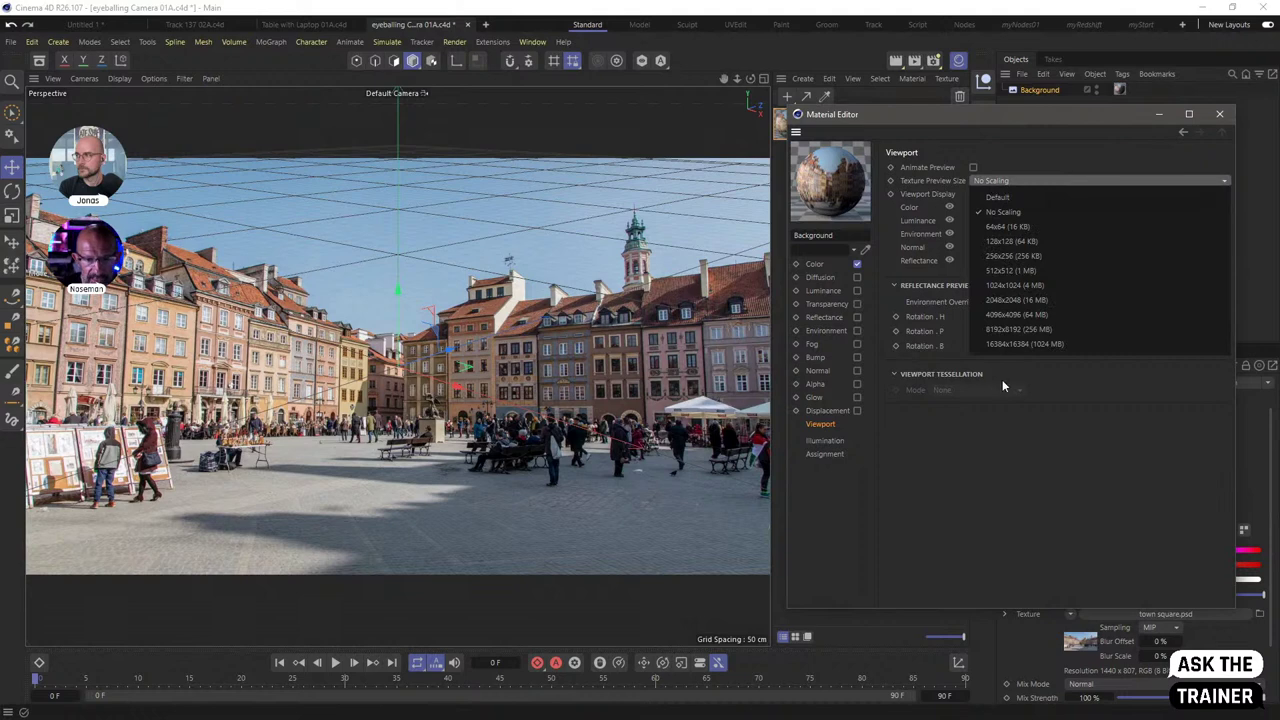
left_click(480, 348)
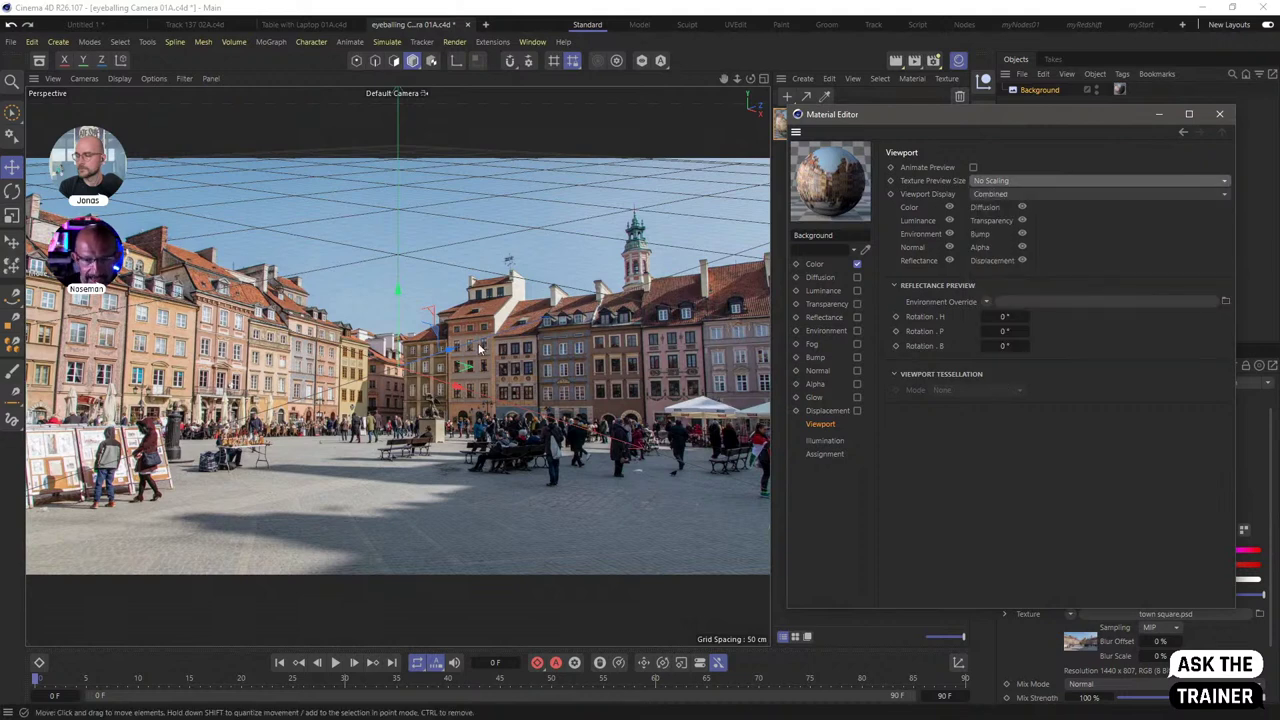
left_click(1219, 118)
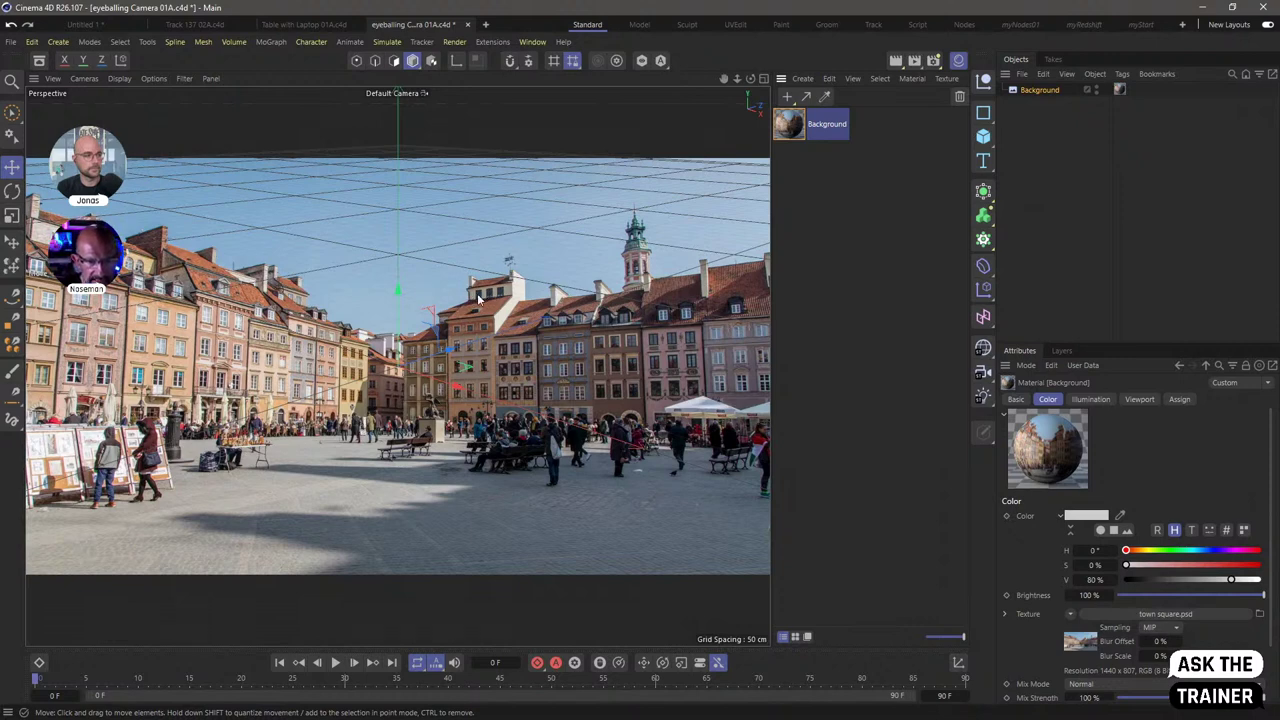
left_click_drag(470, 300, 468, 332, "alt")
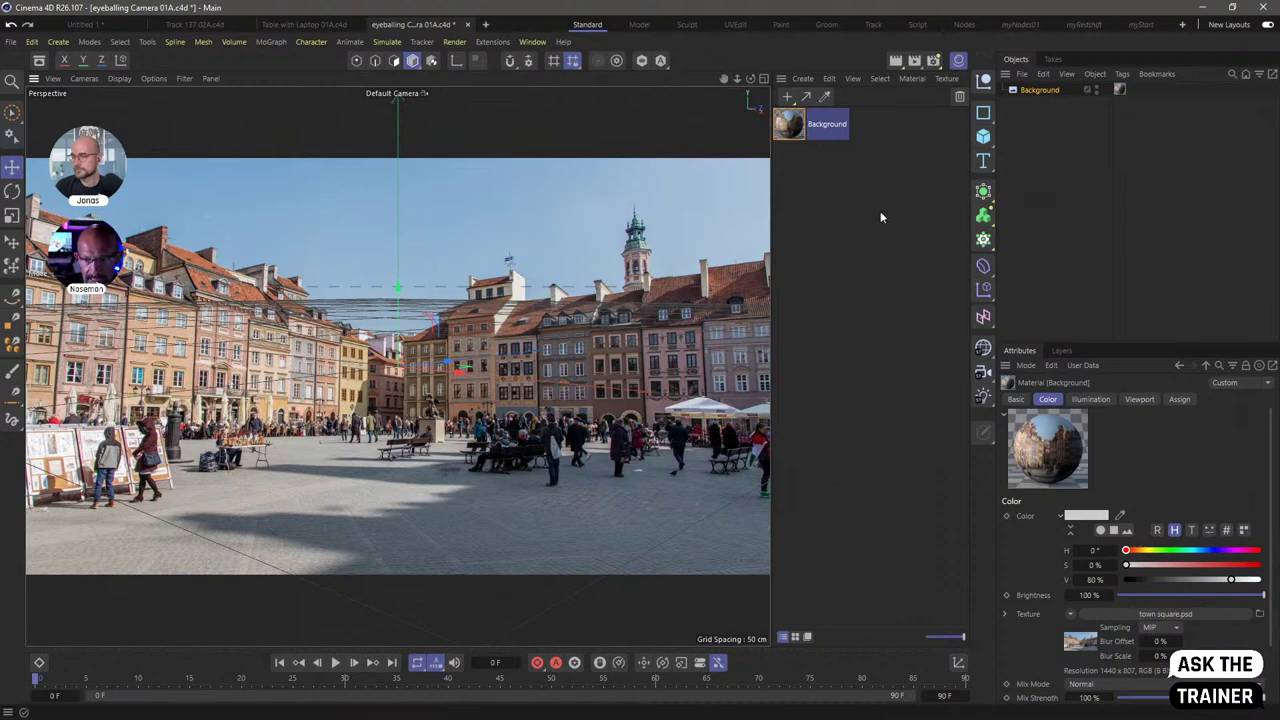
- Create a camera from the current view and show its Coordinates values
left_click(983, 372)
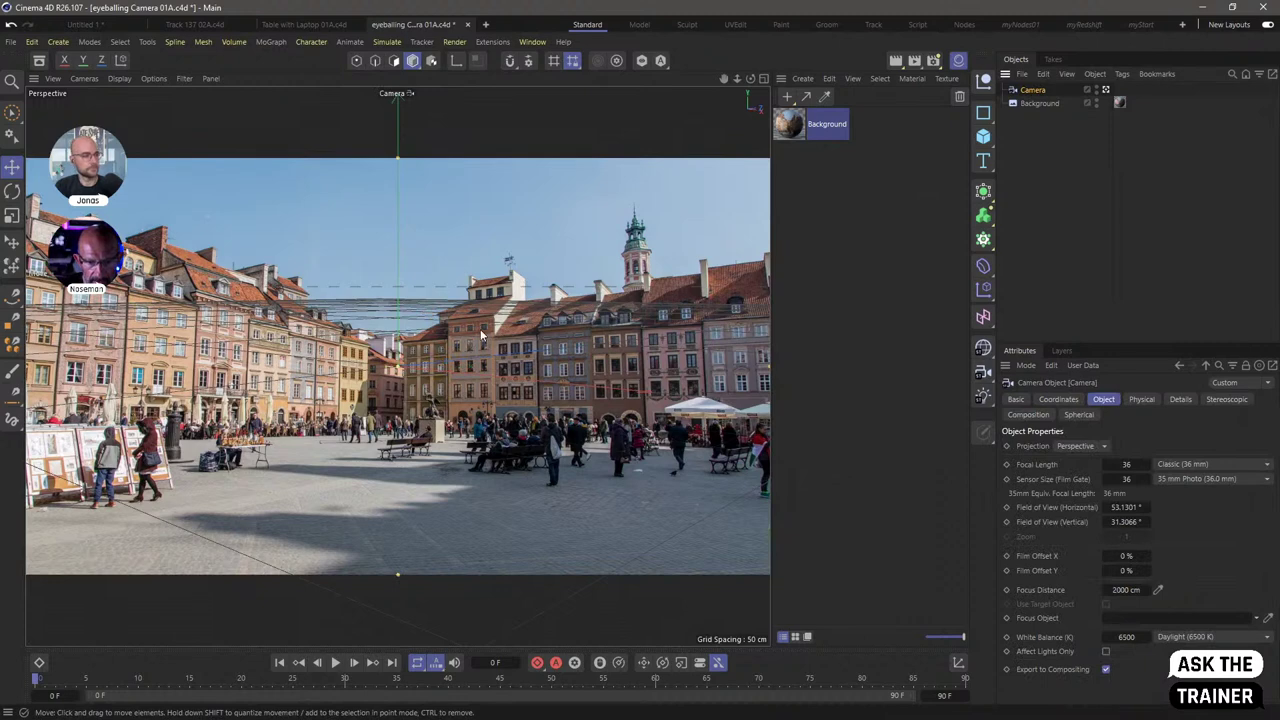
scroll(470, 350, "down", 5)
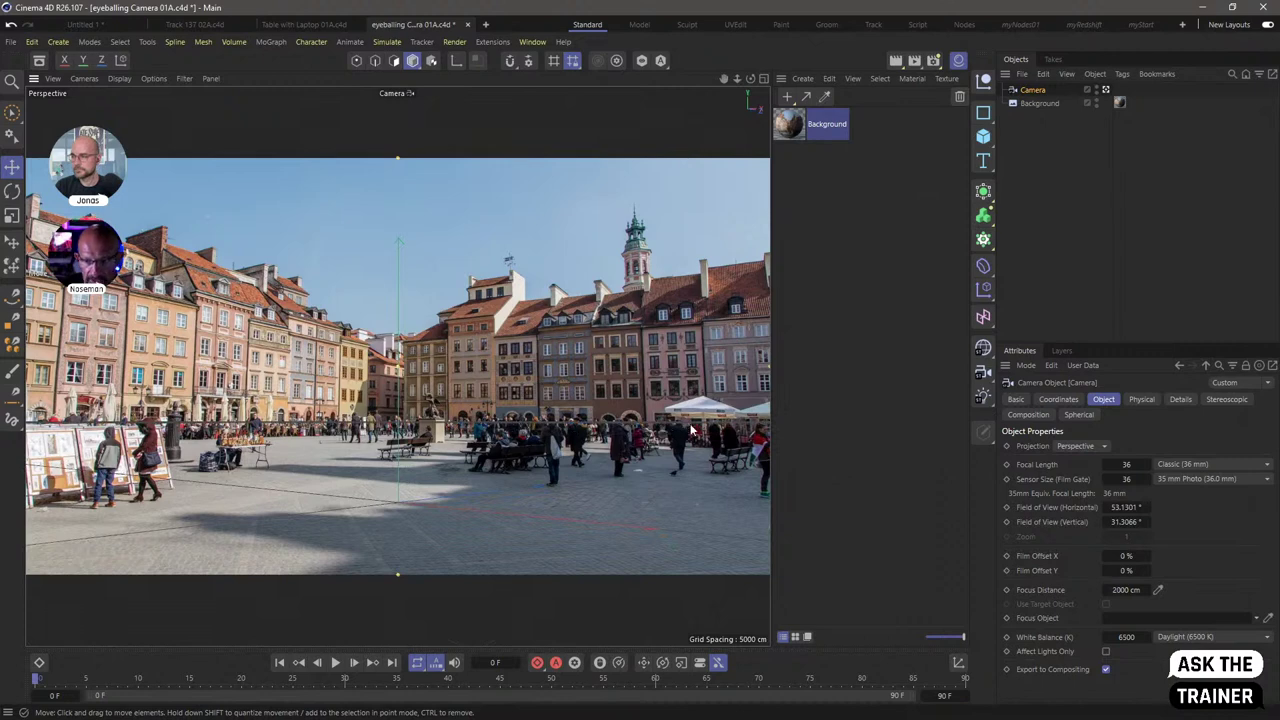
left_click(1072, 400)
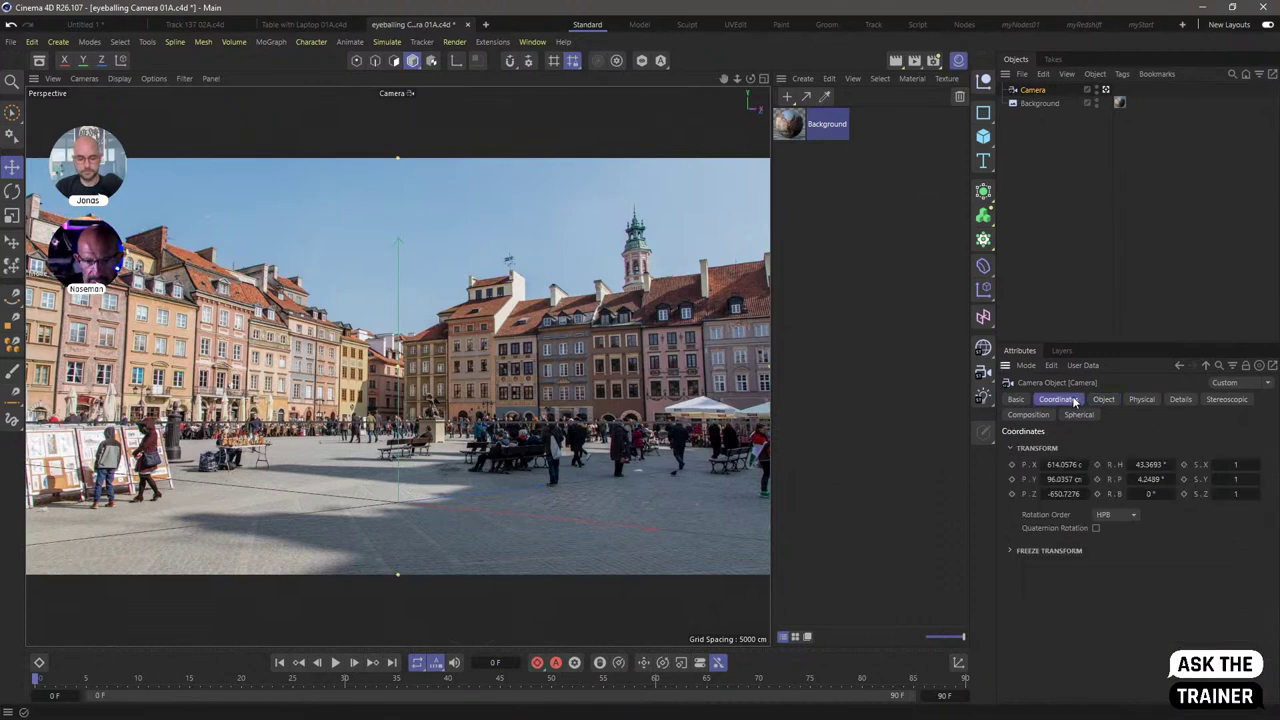
- Set the camera's bank rotation to 1.7 after testing and undoing a pitch change
left_click(1172, 477)
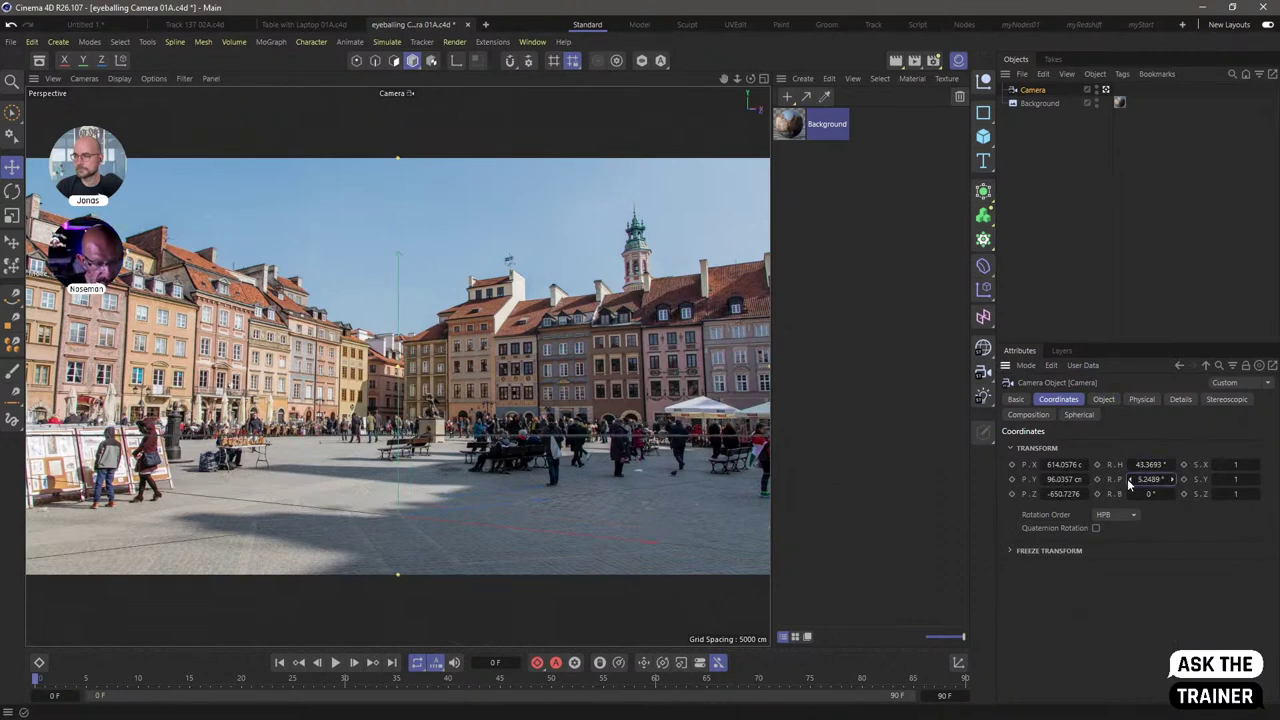
key("ctrl+z")
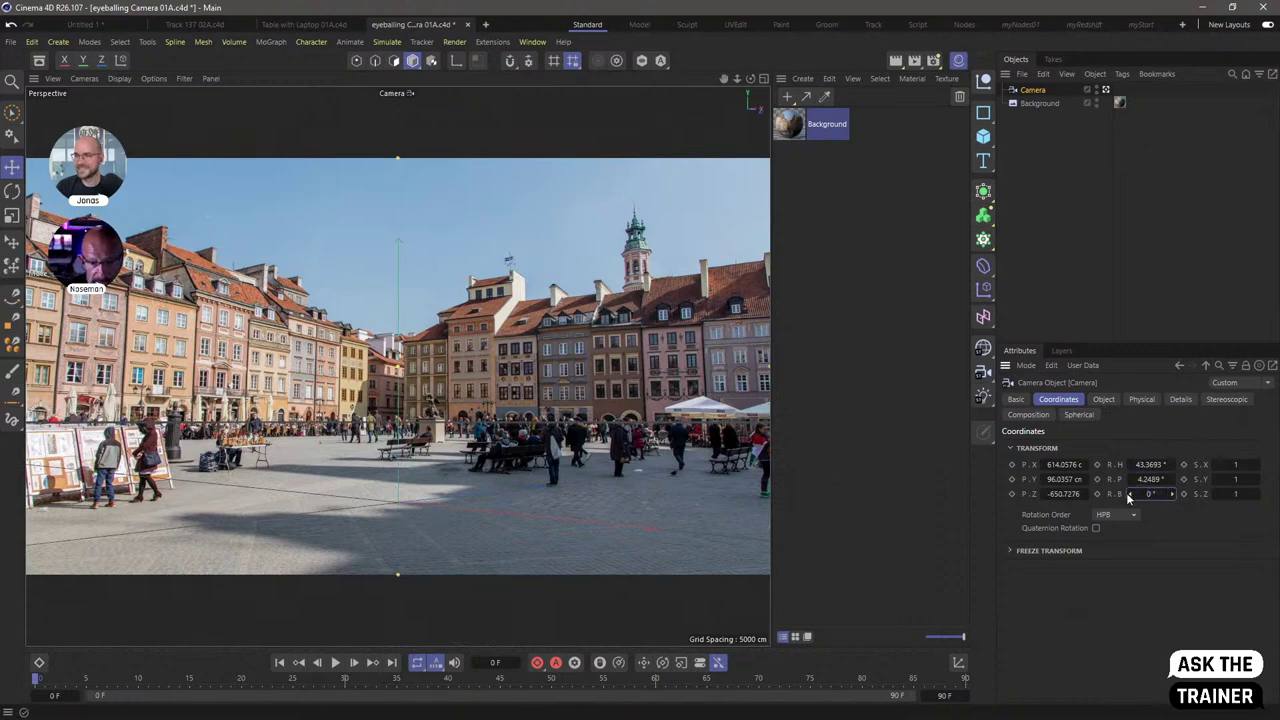
left_click(1128, 498)
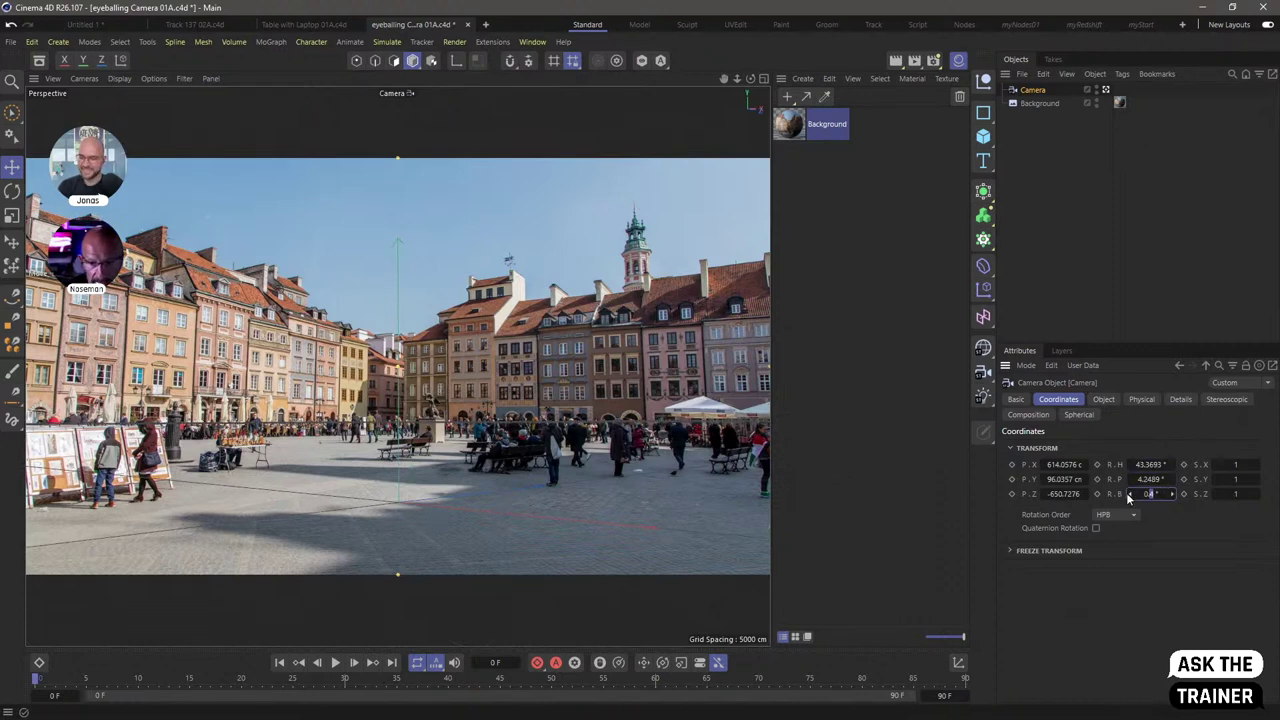
type("1.7")
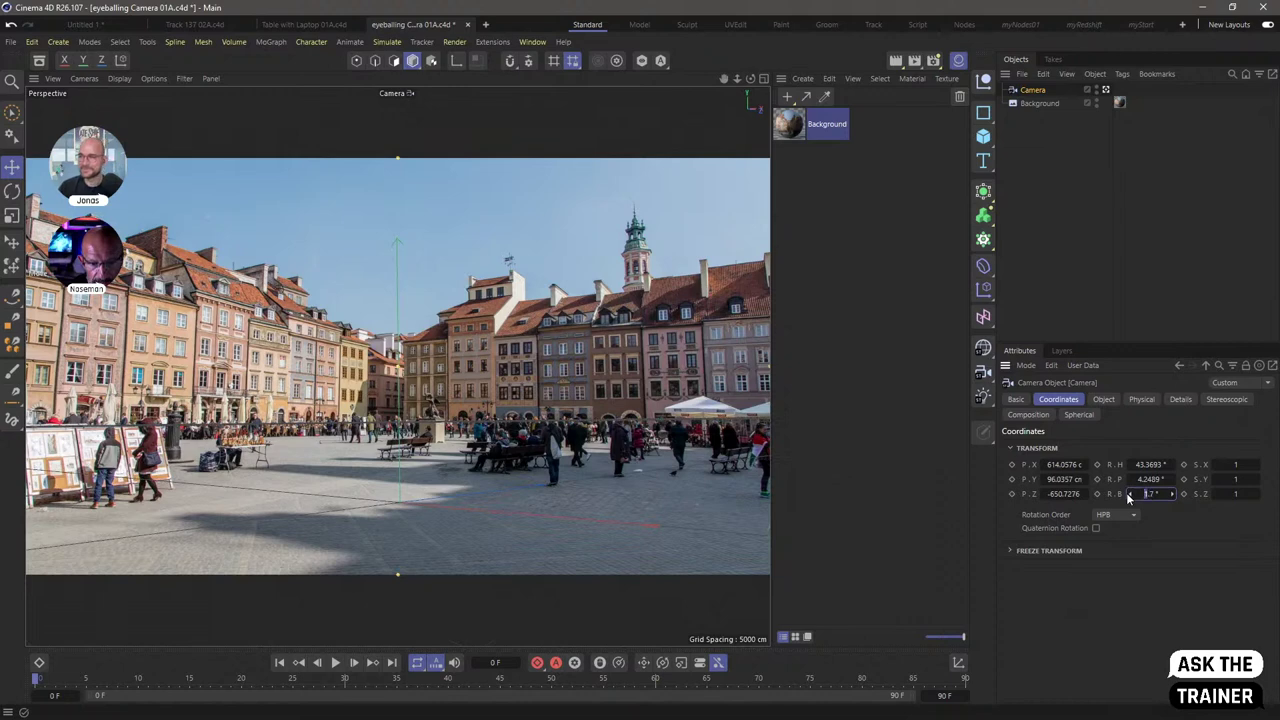
key("Return")
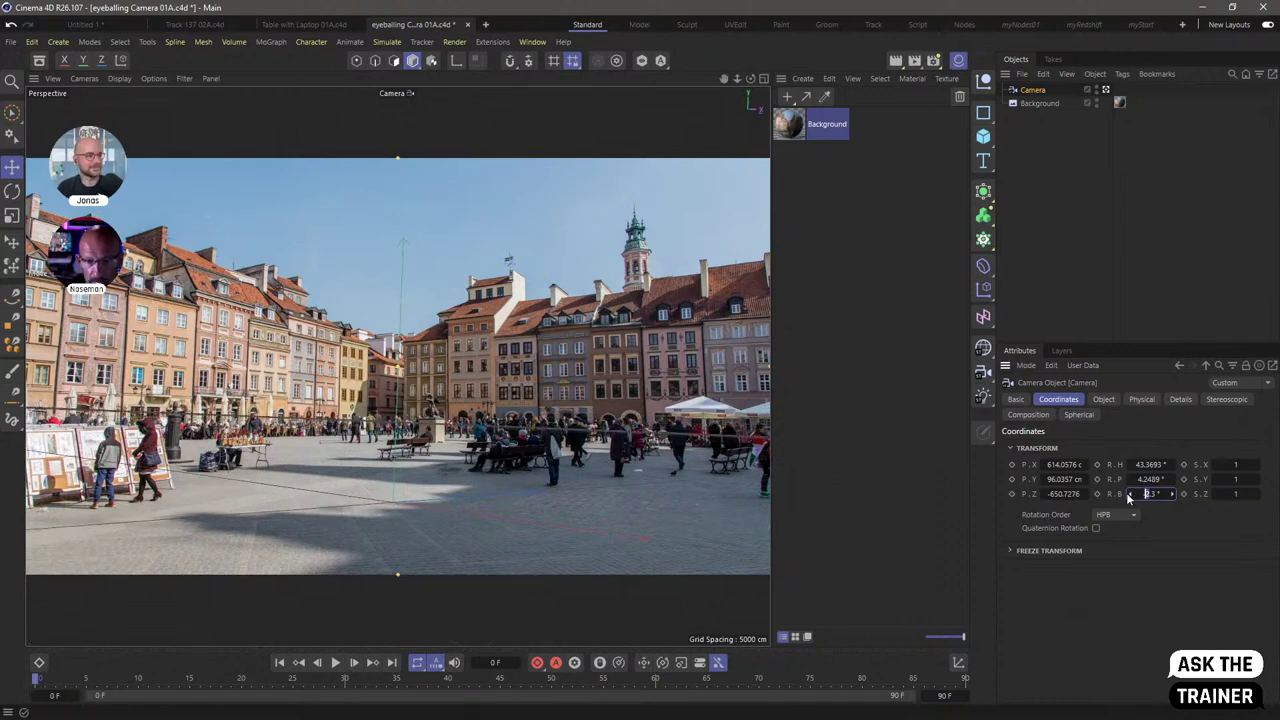
scroll(1128, 498, "up", 1)
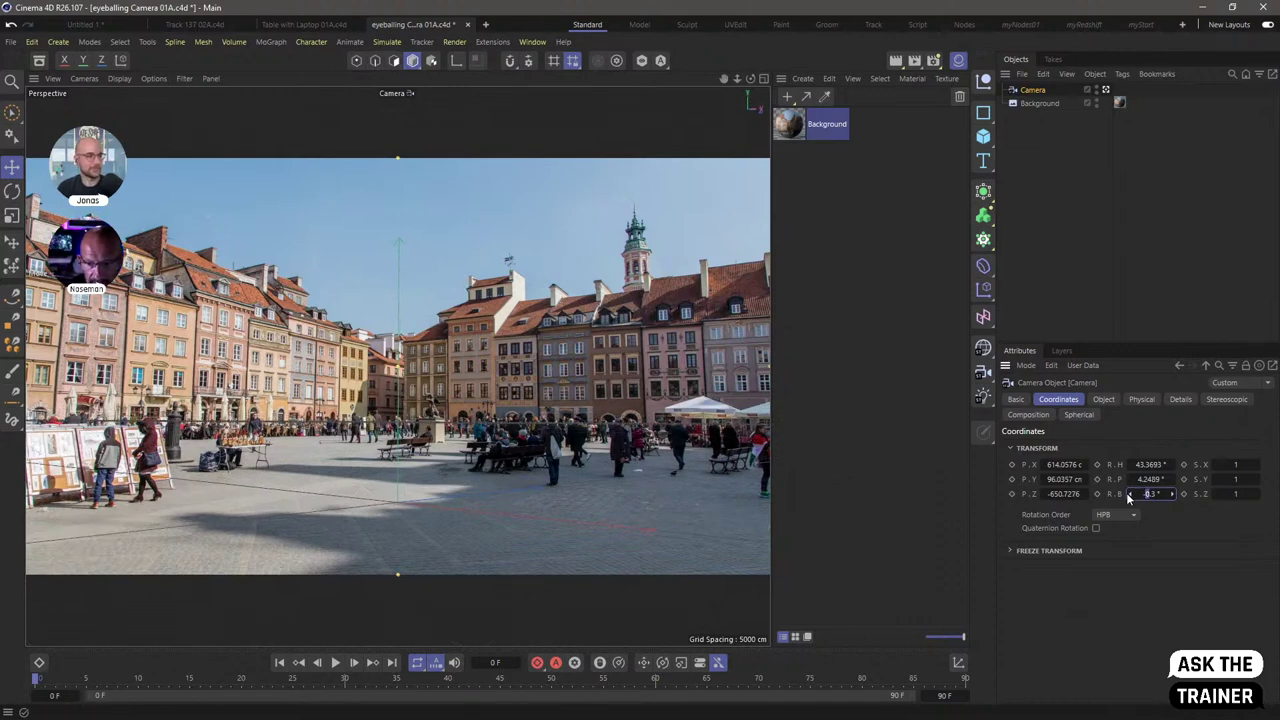
scroll(1128, 498, "up", 2)
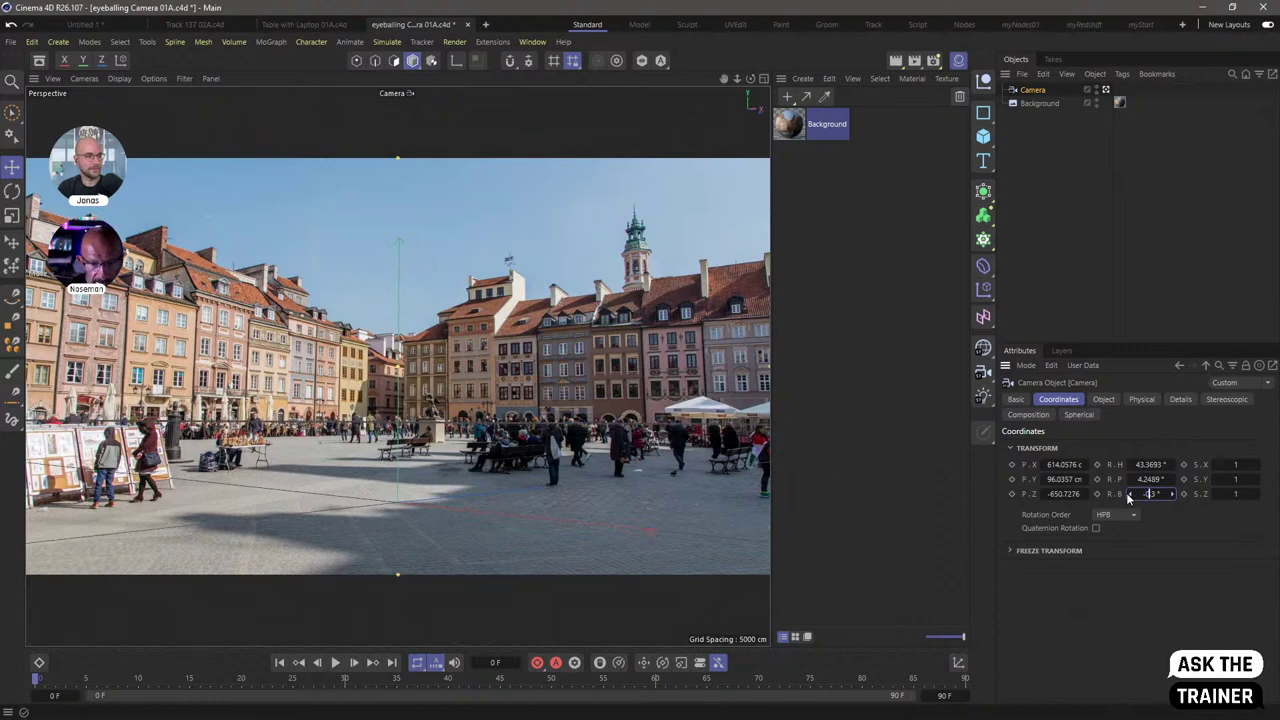
scroll(1128, 498, "up", 2)
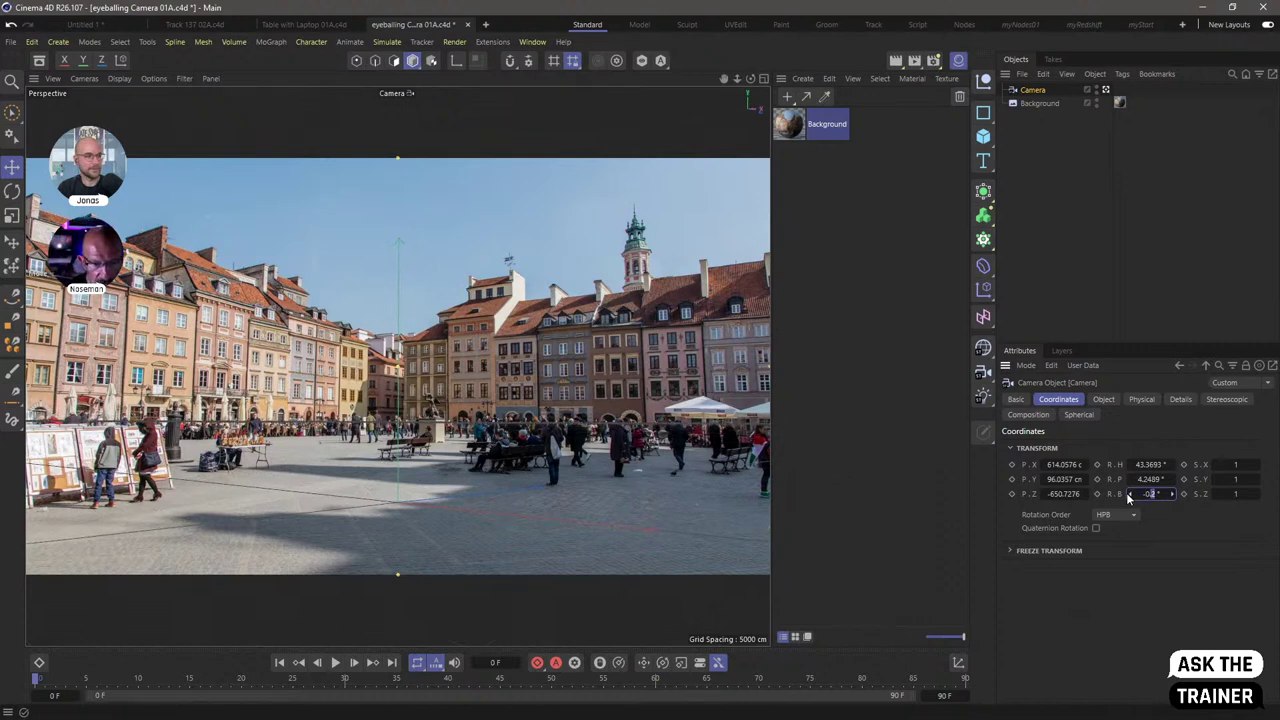
scroll(1128, 498, "up", 1)
scroll(1128, 498, "down", 1)
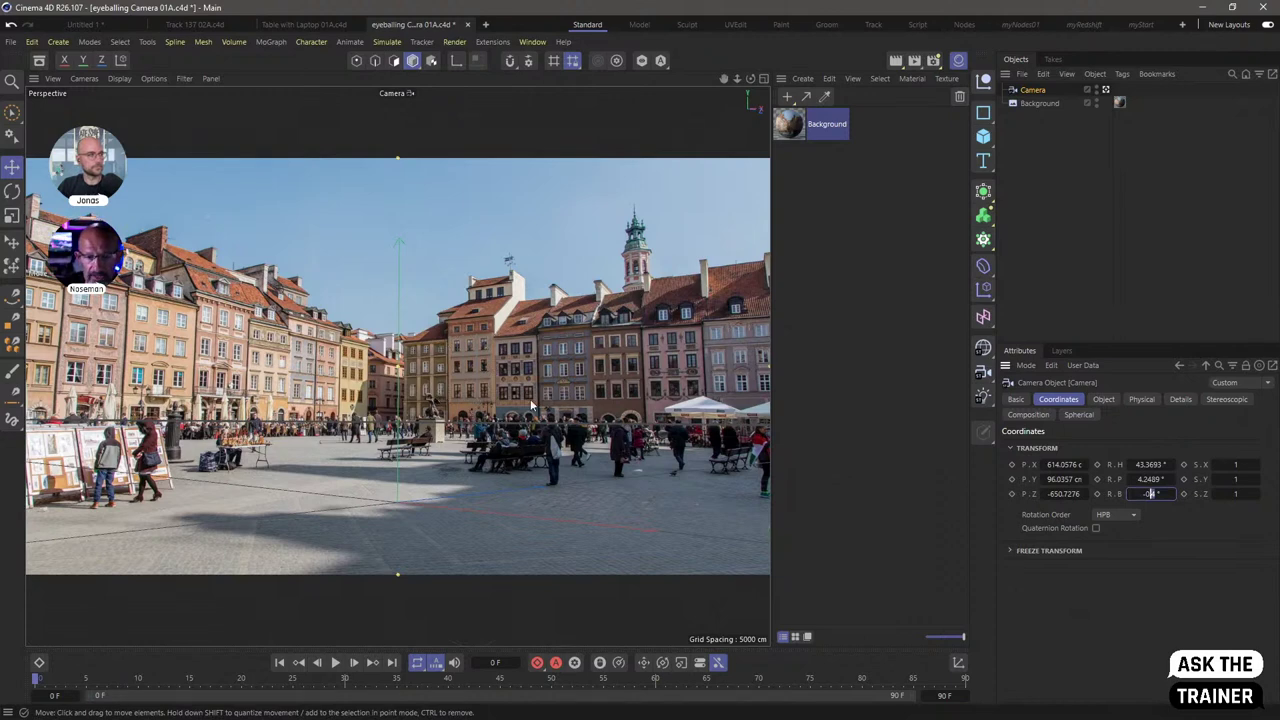
- Add a Cube raised to Y 100 cm with its X size narrowed
left_click(983, 136)
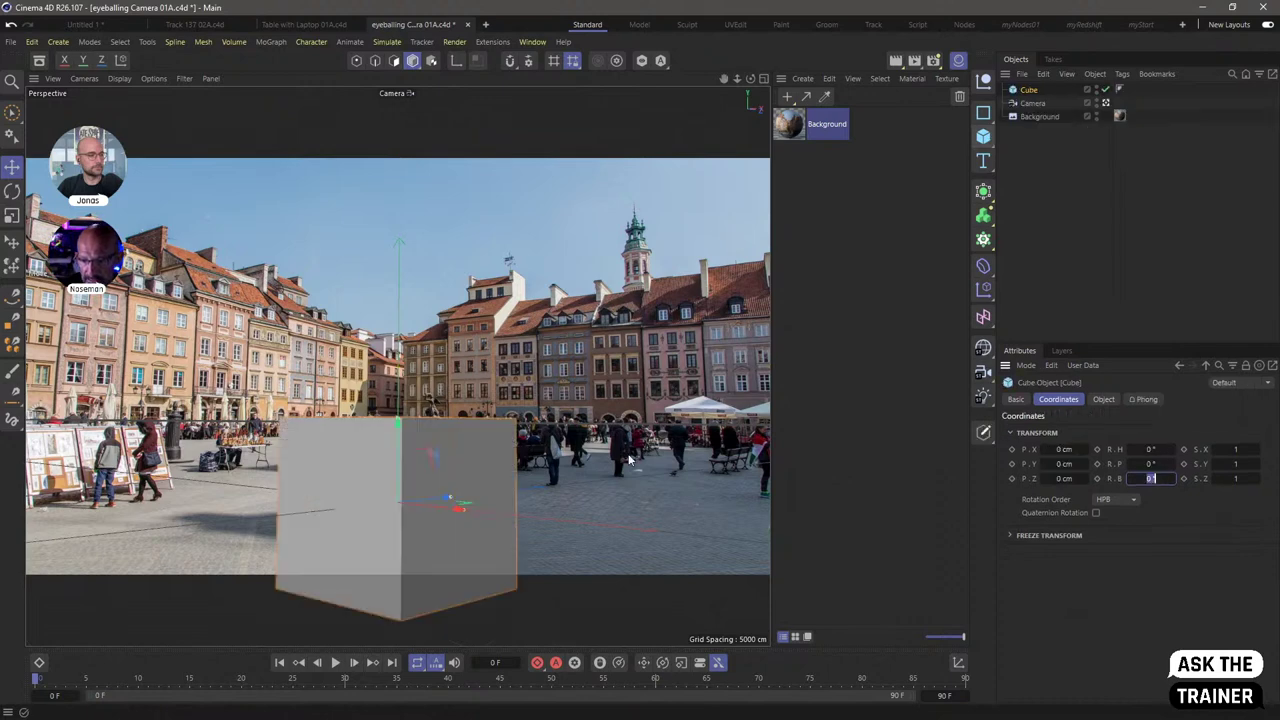
left_click(1070, 464)
type("100")
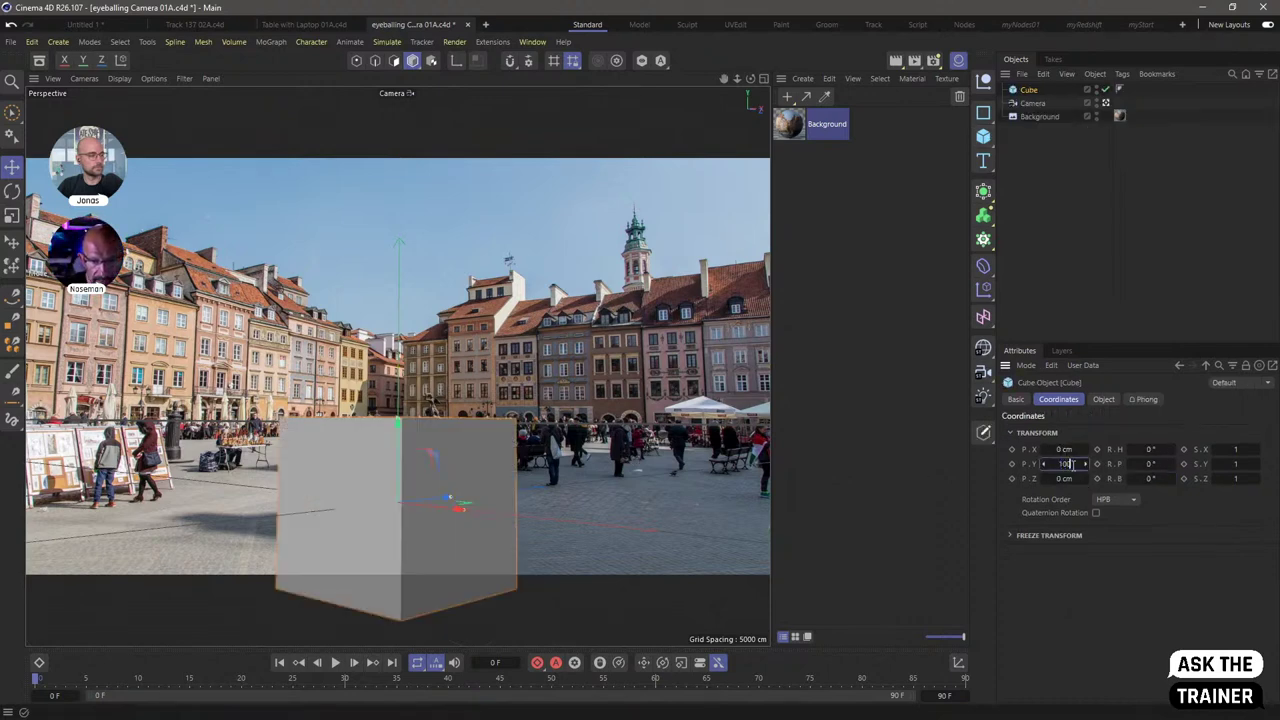
key("Return")
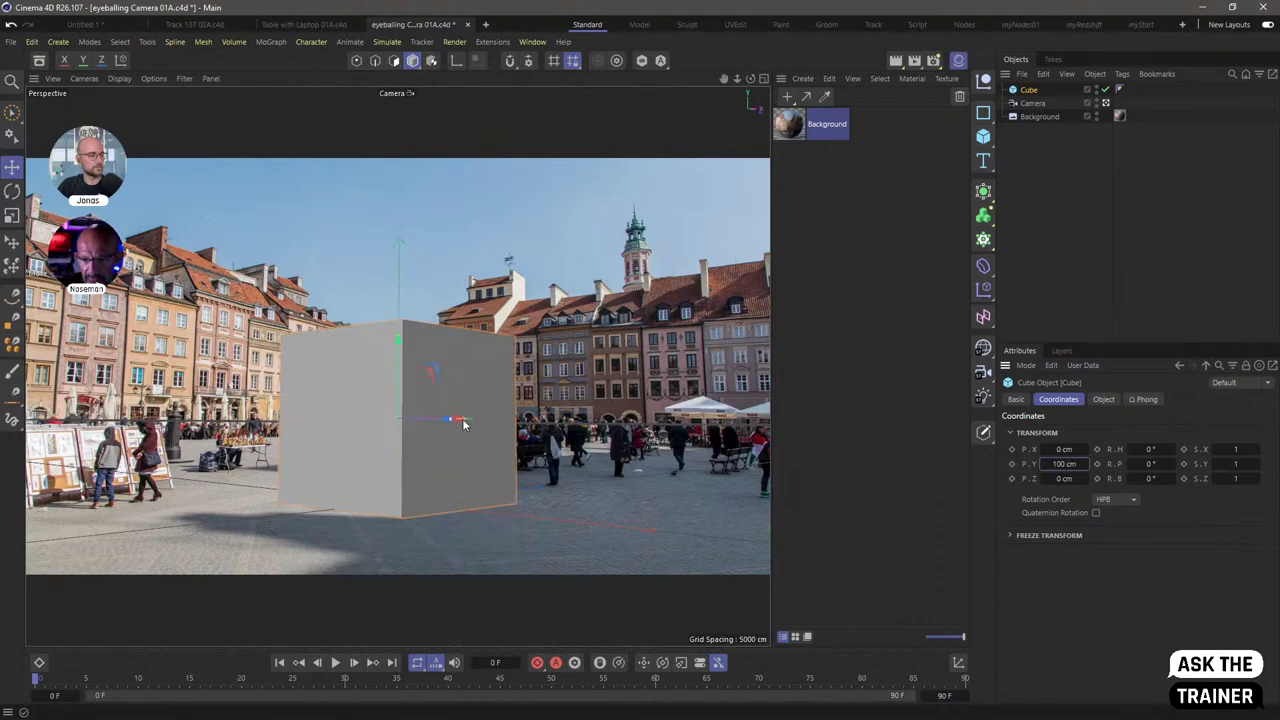
left_click(1103, 399)
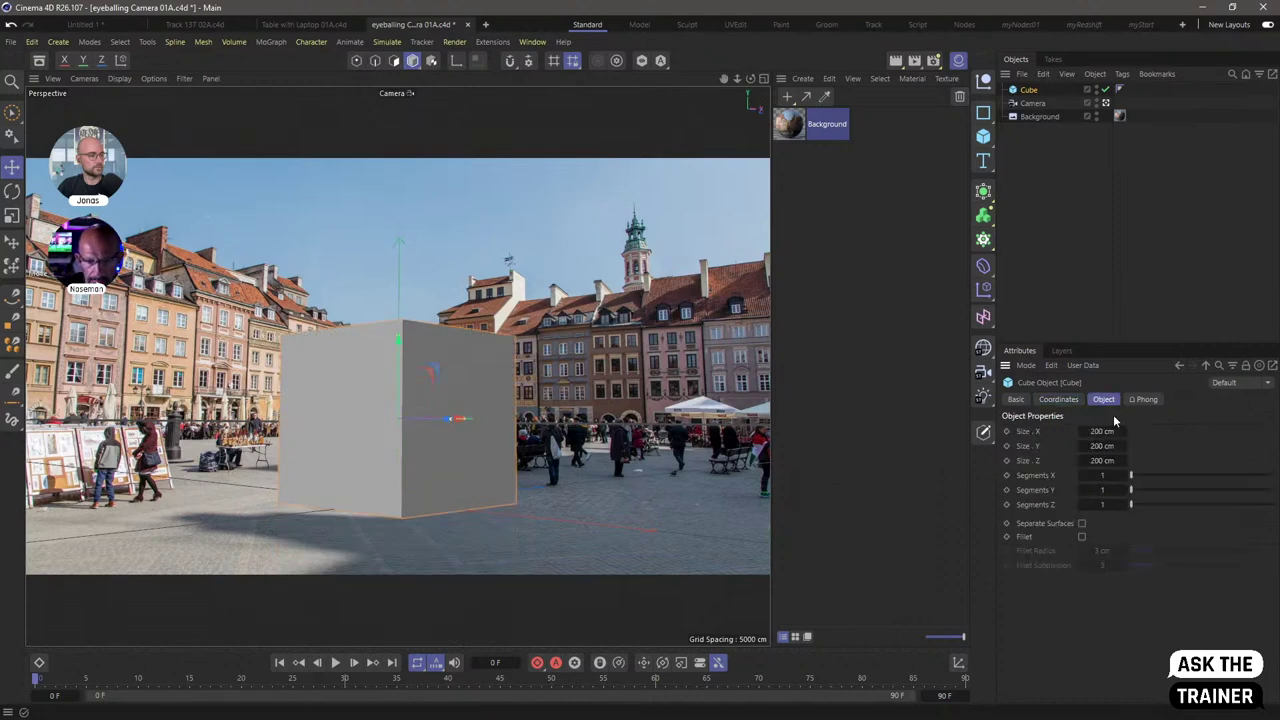
left_click_drag(1110, 431, 1045, 431)
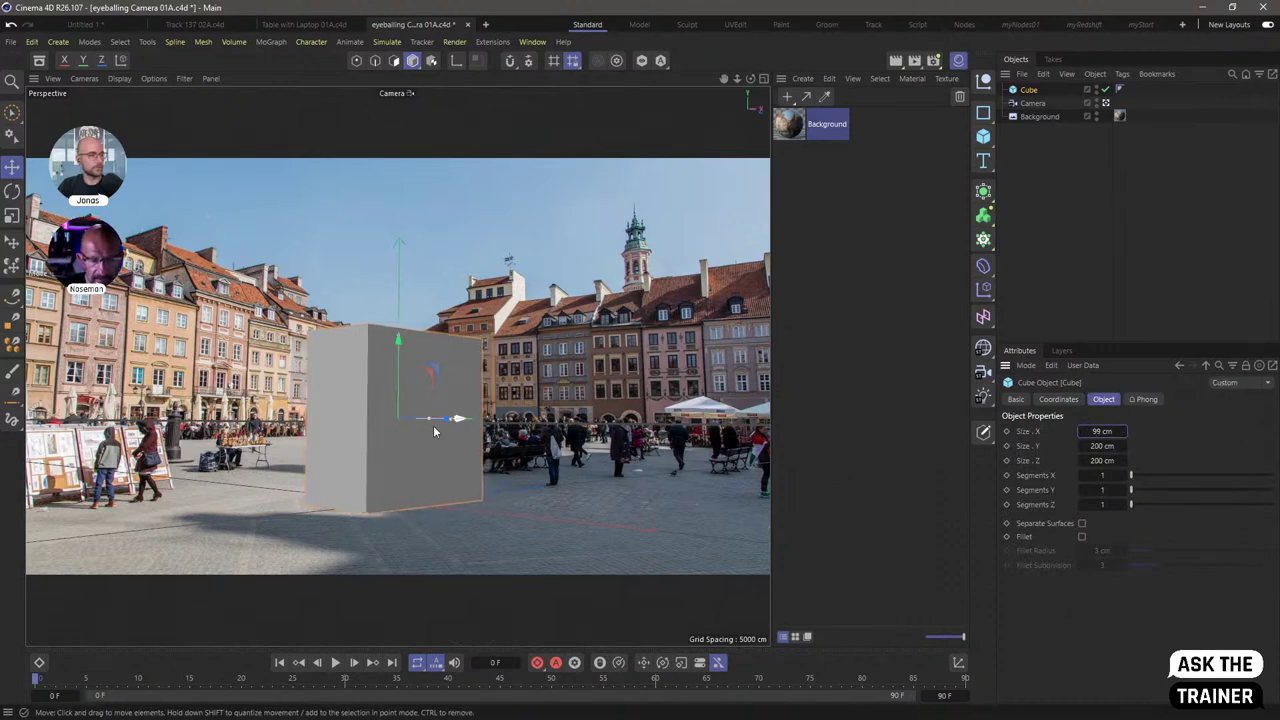
- Lock the Y axis, slide the cube right along X, and show the four-view layout
left_click(86, 61)
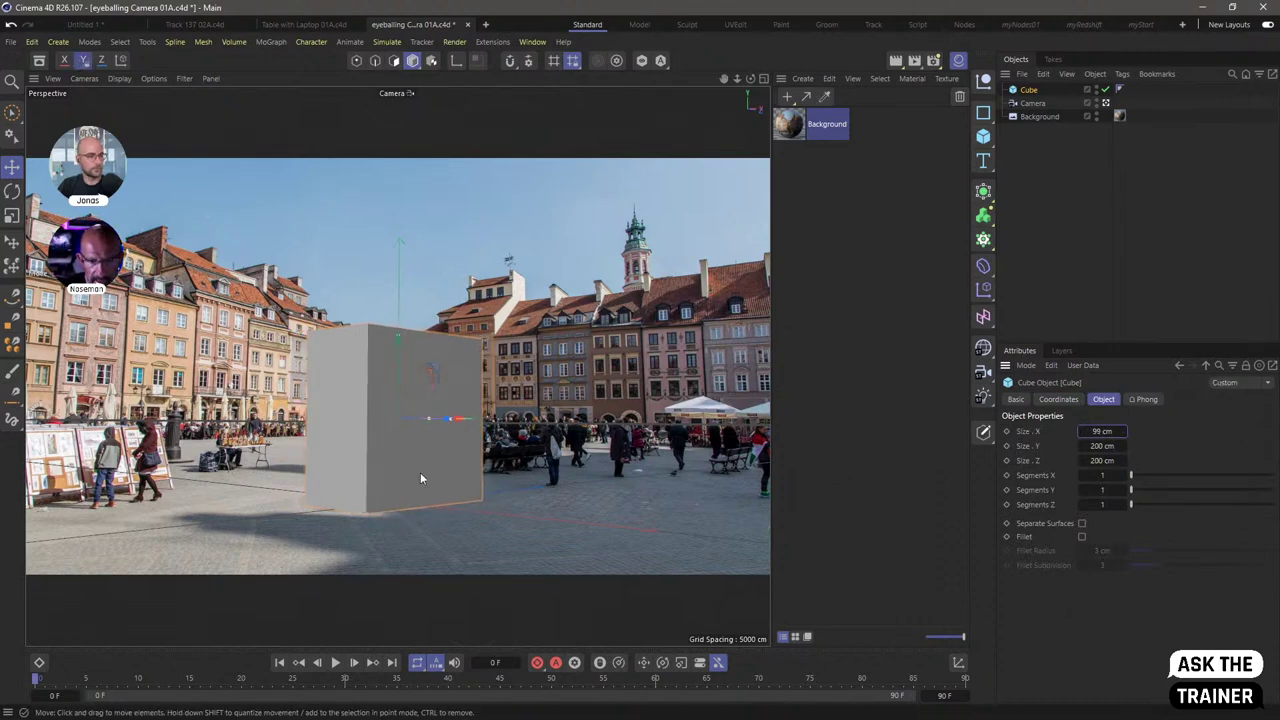
left_click_drag(420, 472, 364, 442)
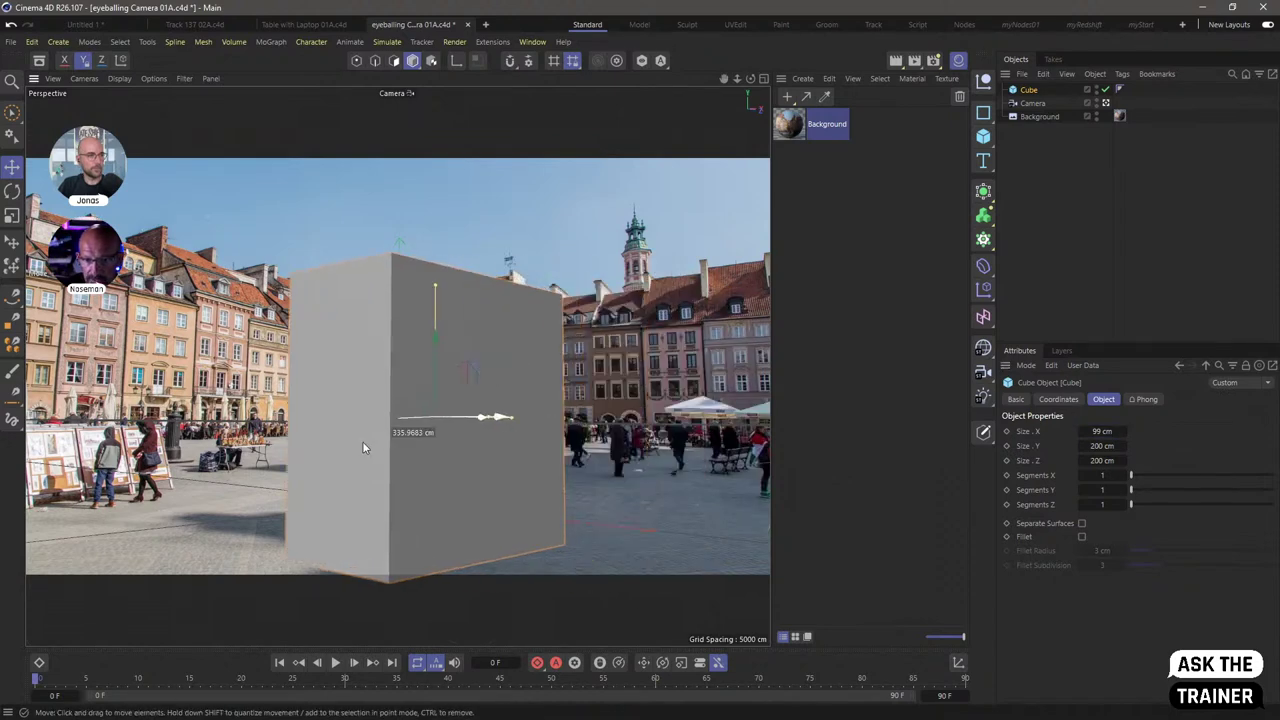
left_click(764, 80)
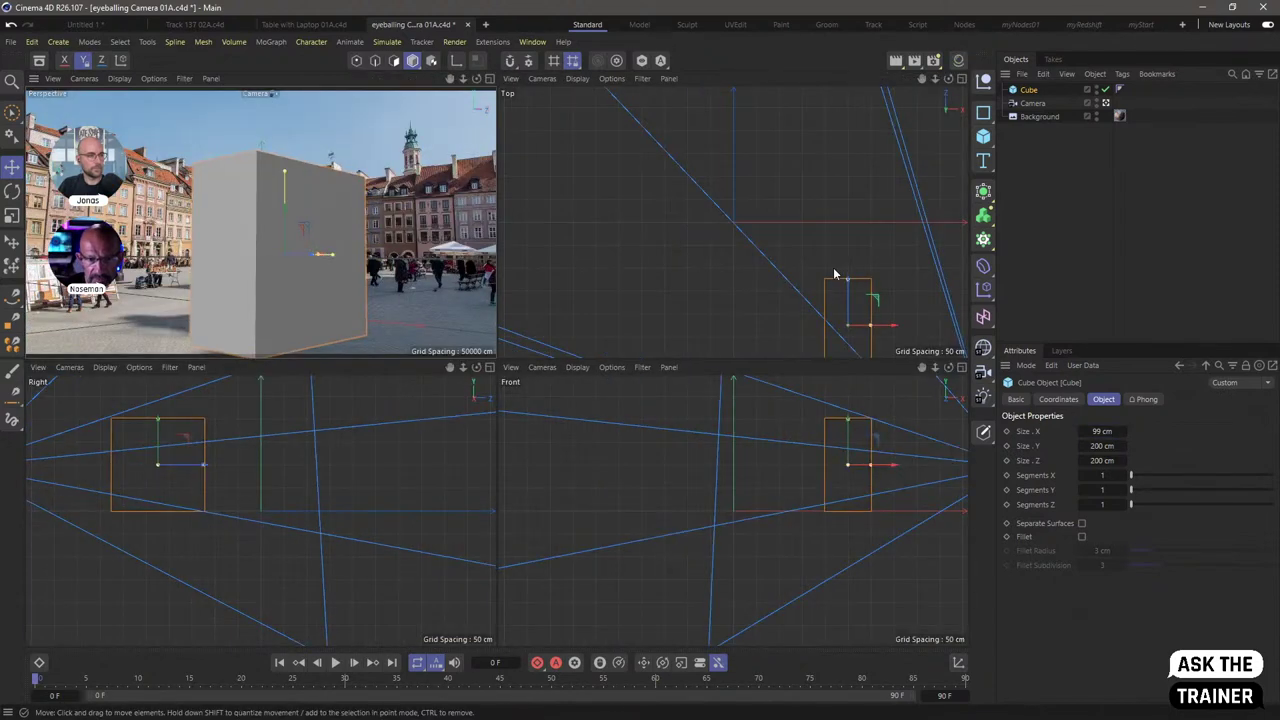
- Reposition the cube in the Top view, disable it, and return to the single maximized Perspective view
left_click_drag(834, 277, 577, 195)
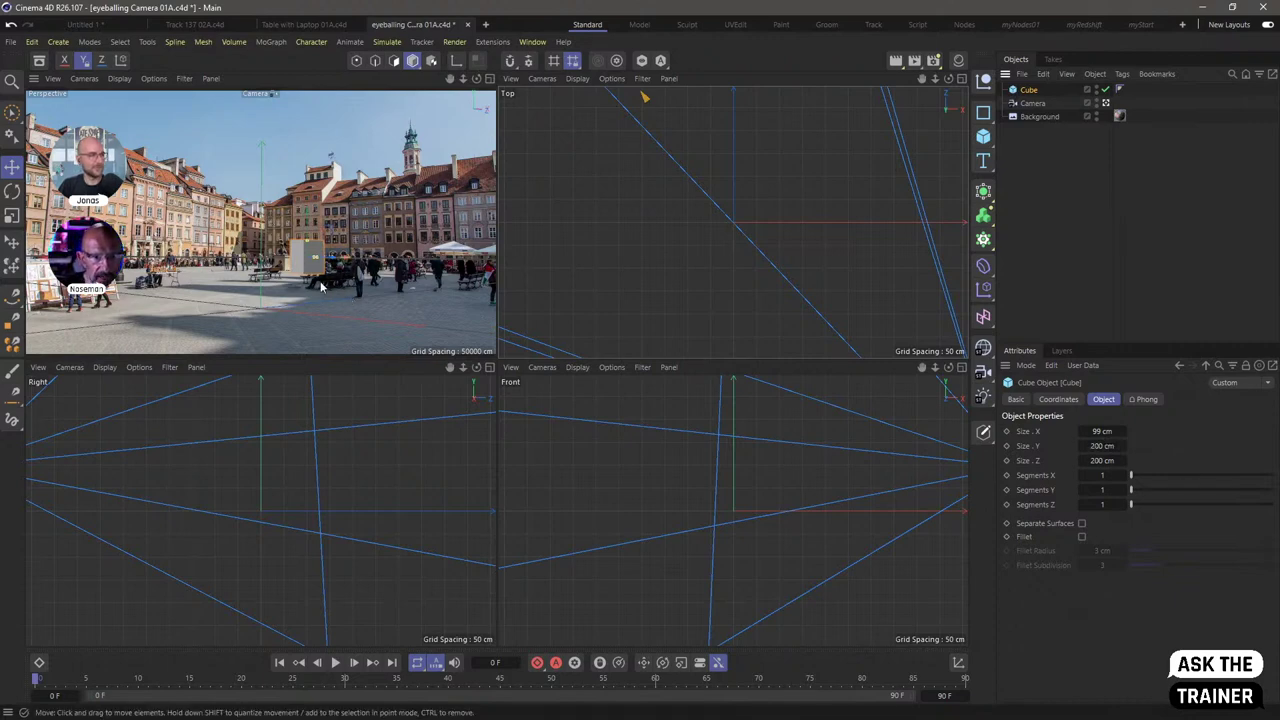
left_click_drag(322, 298, 329, 291)
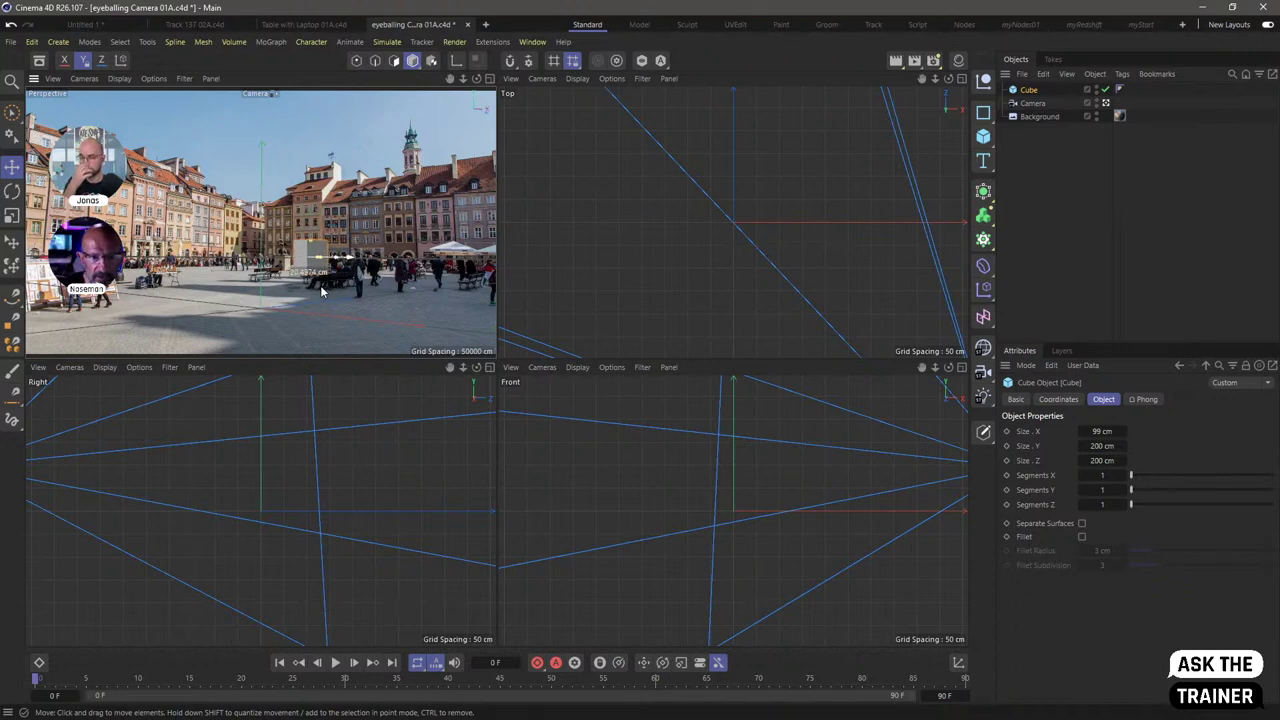
left_click(1104, 90)
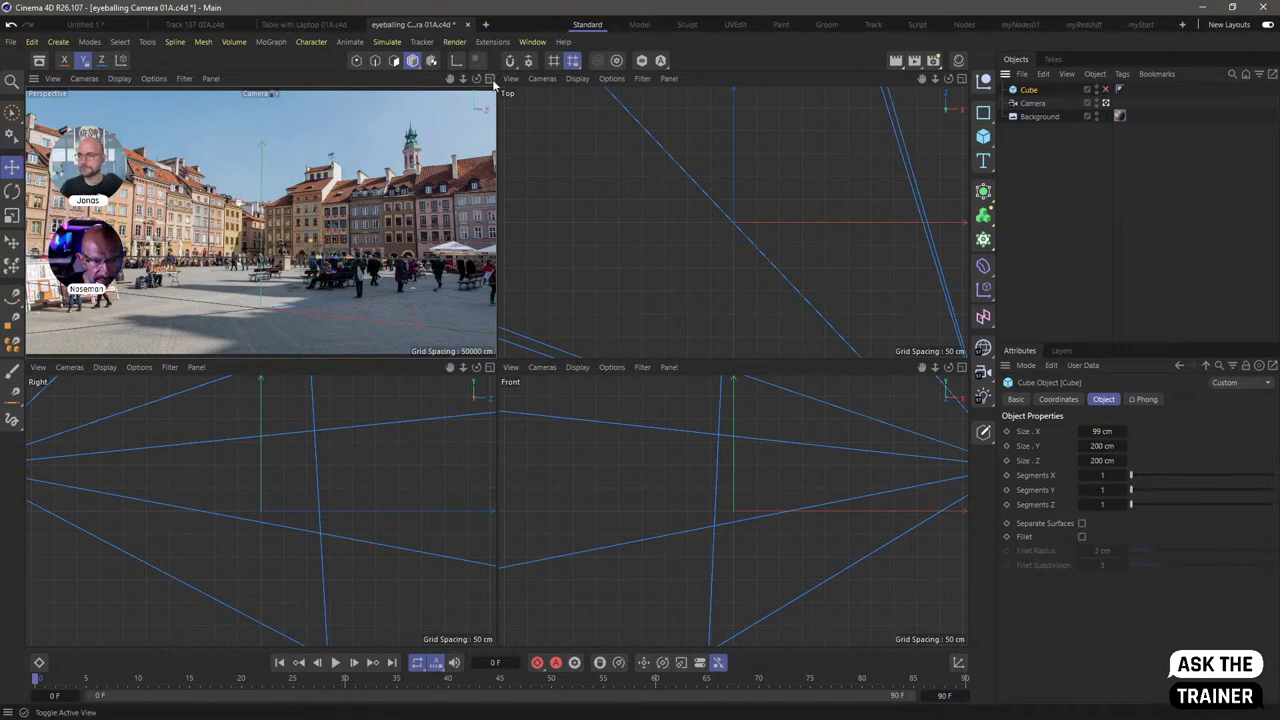
middle_click(118, 229)
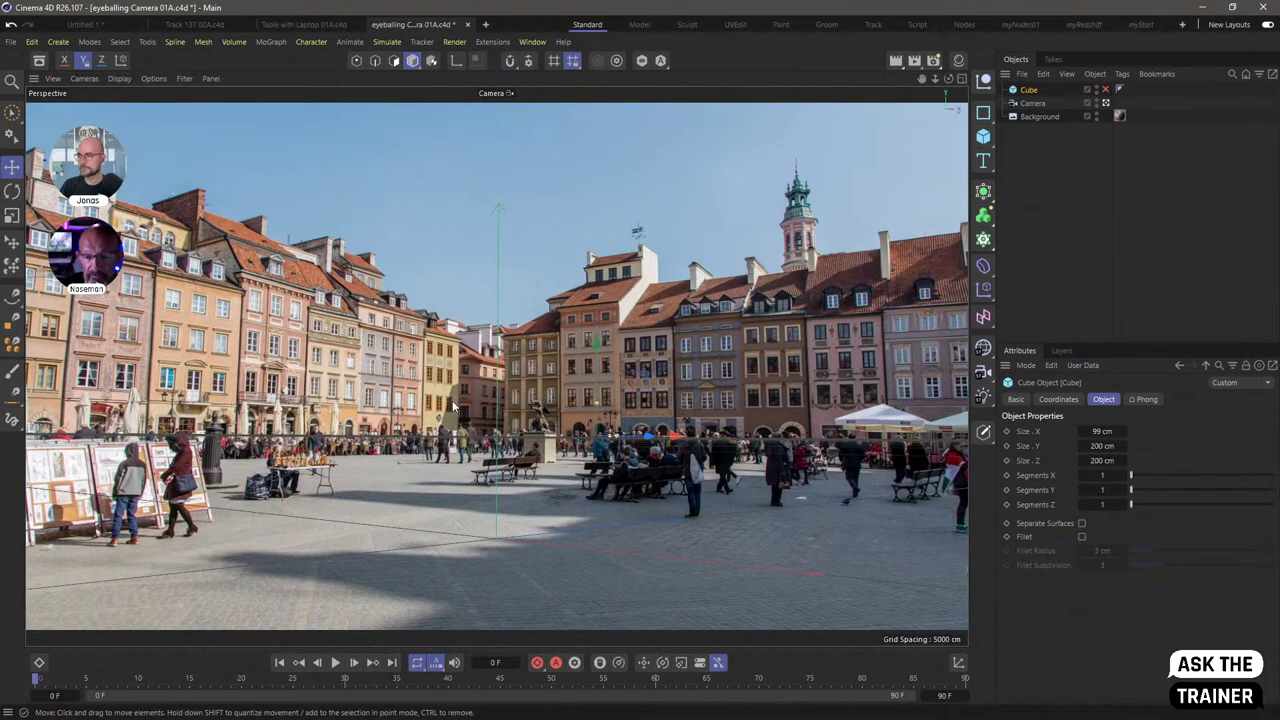
- Add a Plane oriented to +X with 25 width segments
left_click(983, 136)
left_click(1059, 186)
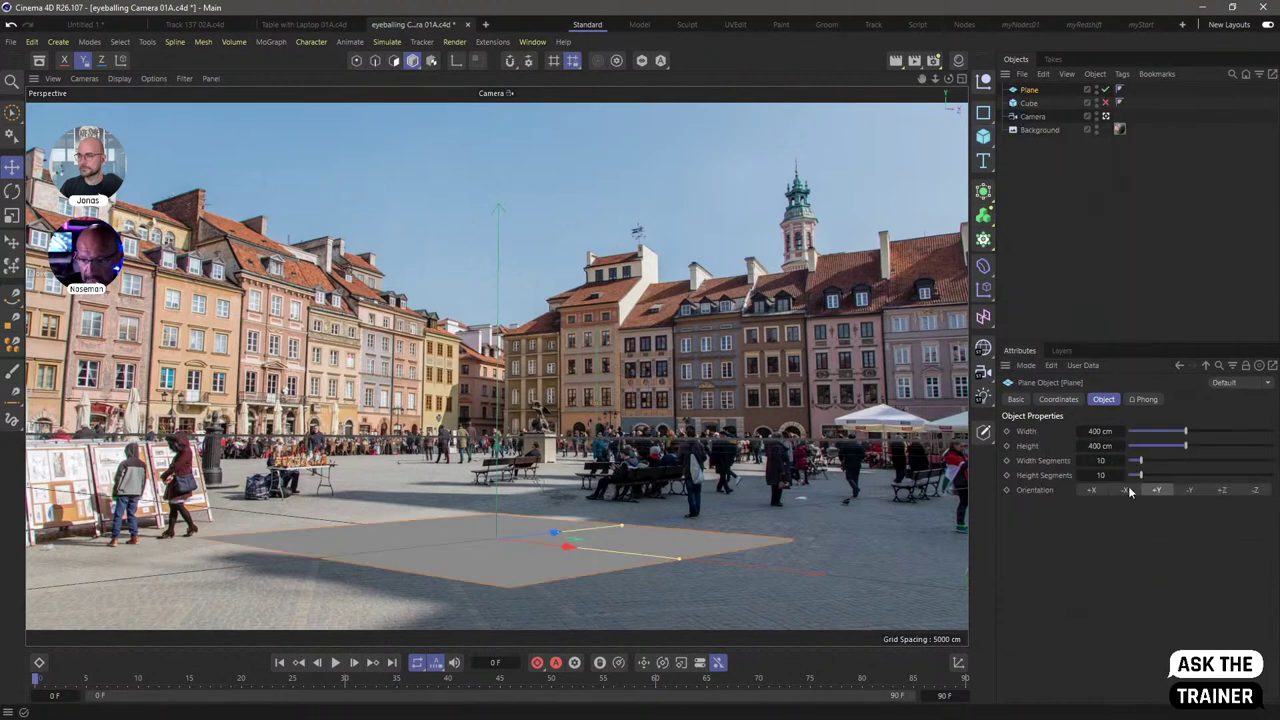
left_click(1221, 490)
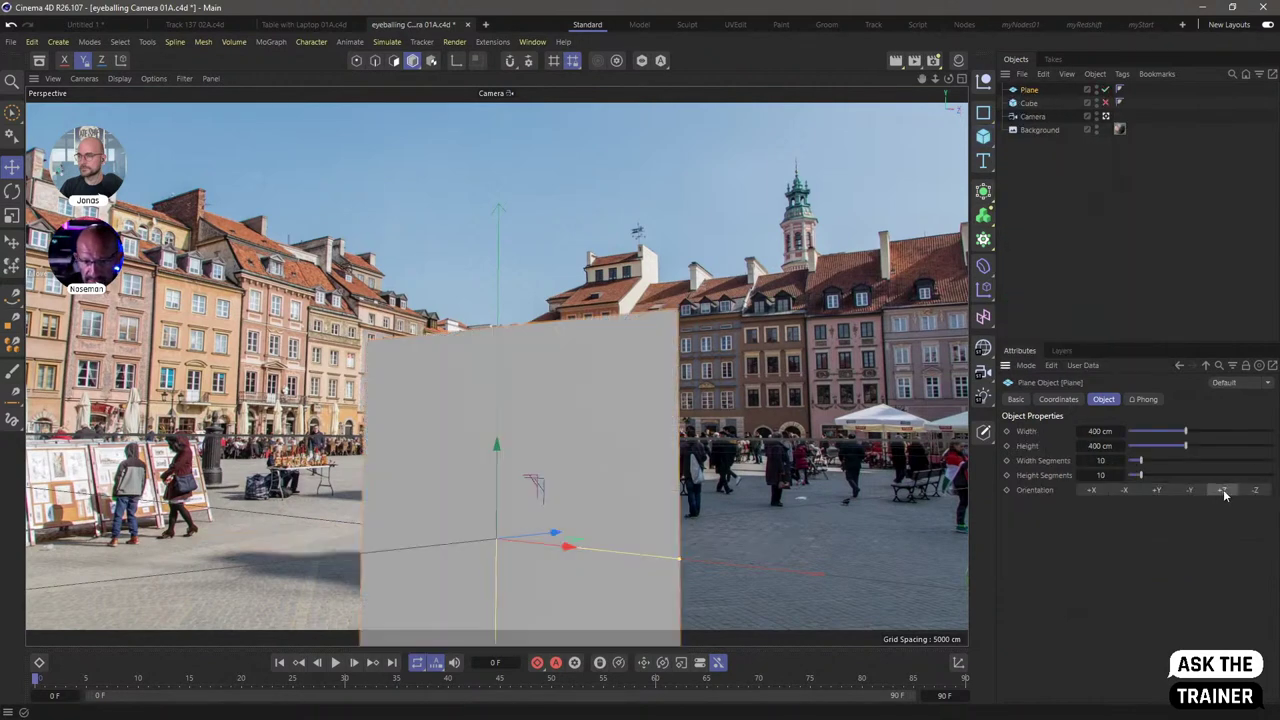
left_click(1094, 490)
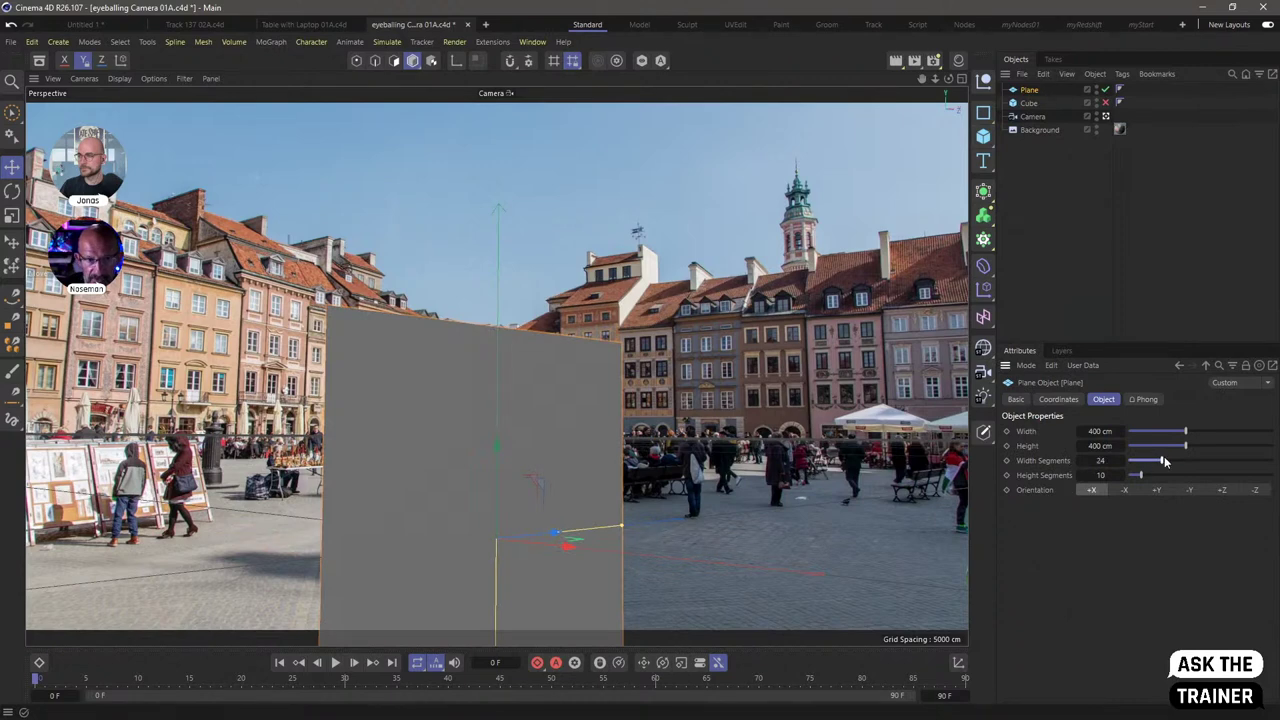
left_click_drag(1165, 461, 1163, 475)
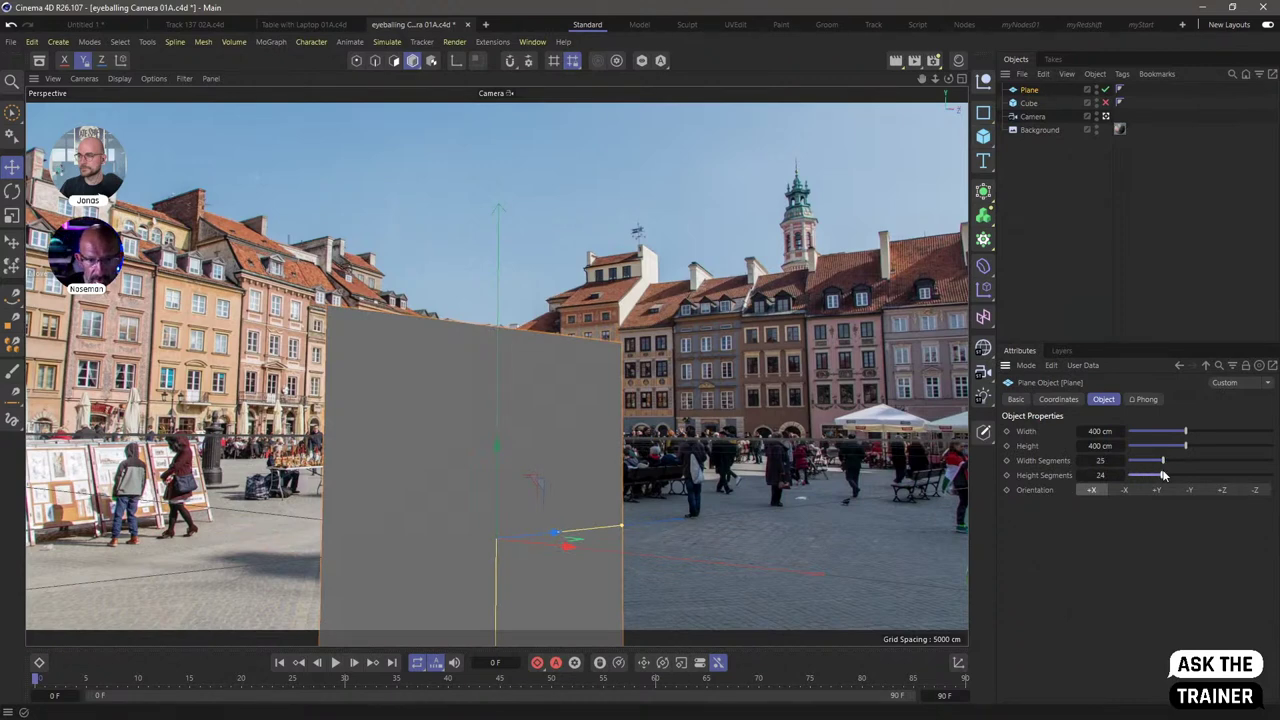
- Enable Gouraud Shading (Lines), set height segments to 1, move the plane left and apply the Background material
left_click(115, 79)
left_click(137, 132)
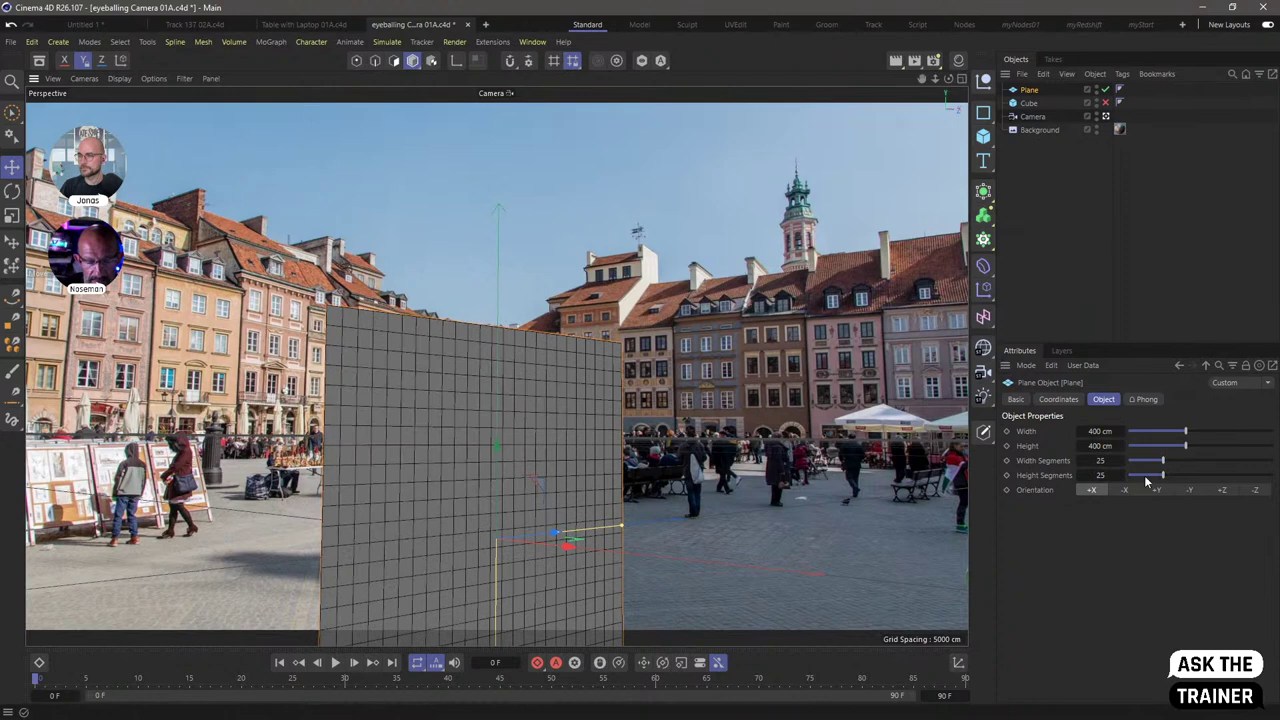
left_click_drag(1146, 482, 1128, 476)
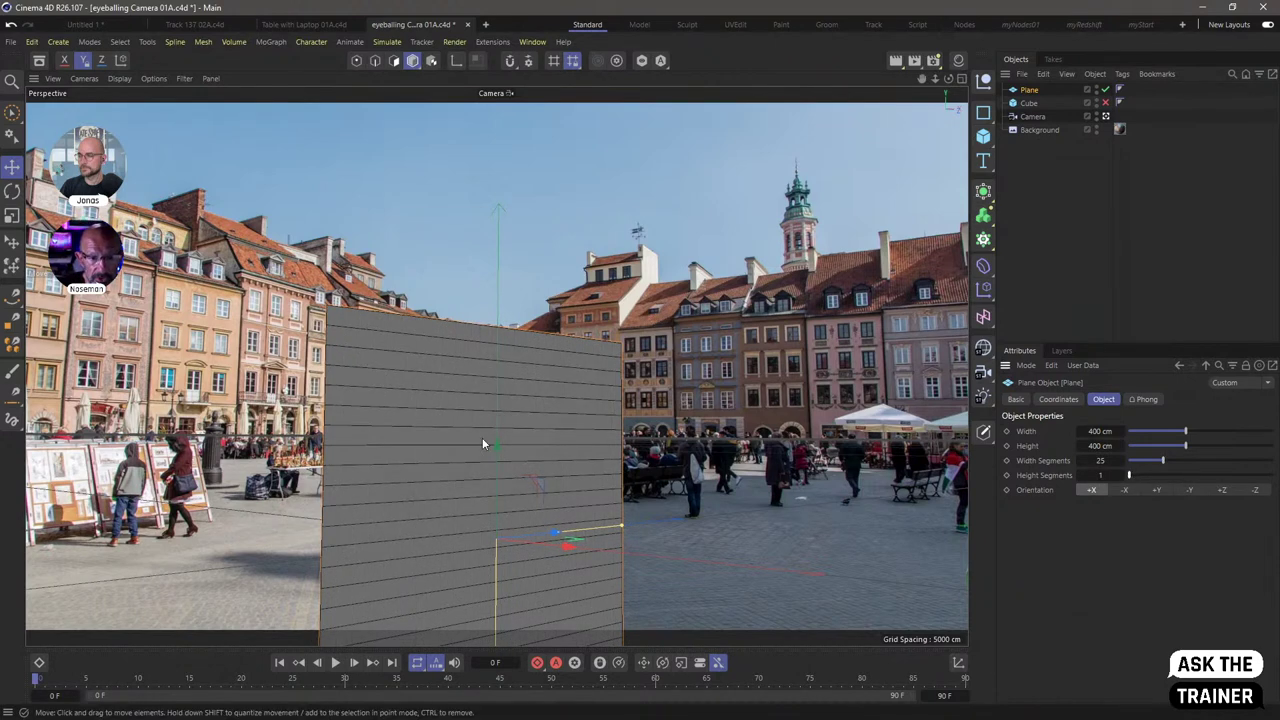
left_click_drag(566, 548, 236, 516)
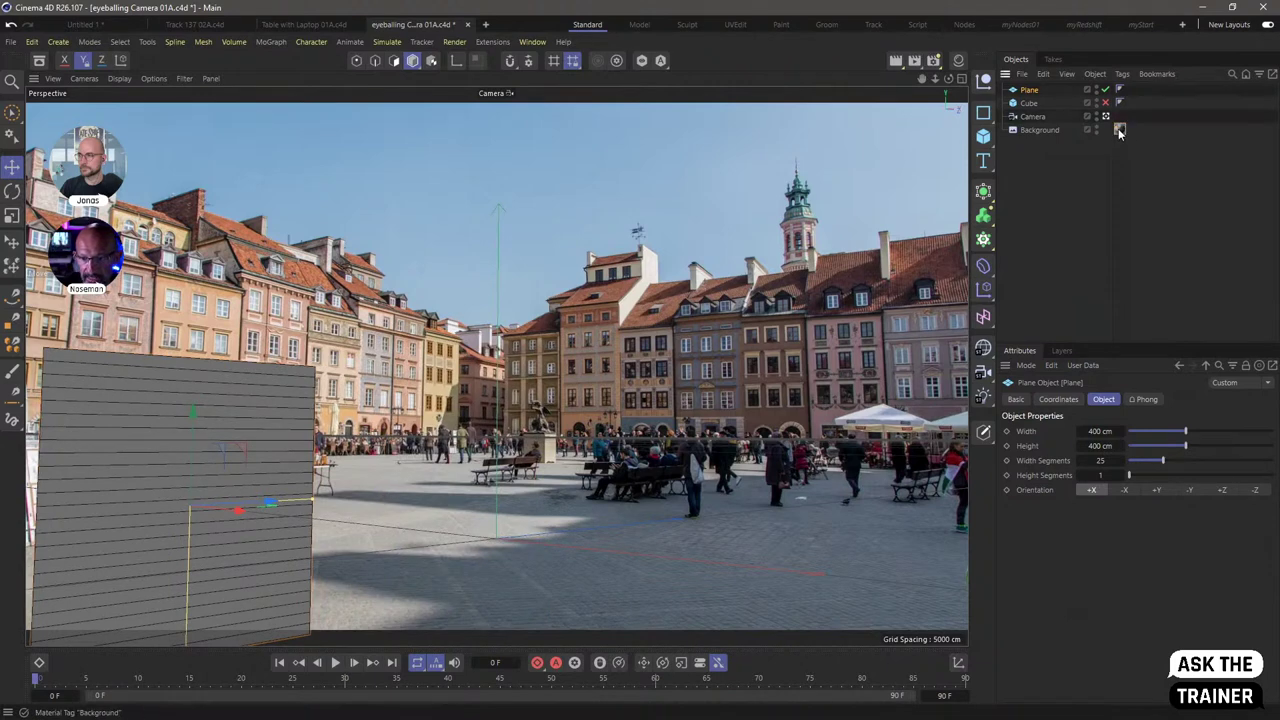
left_click_drag(1119, 130, 1133, 89, "ctrl")
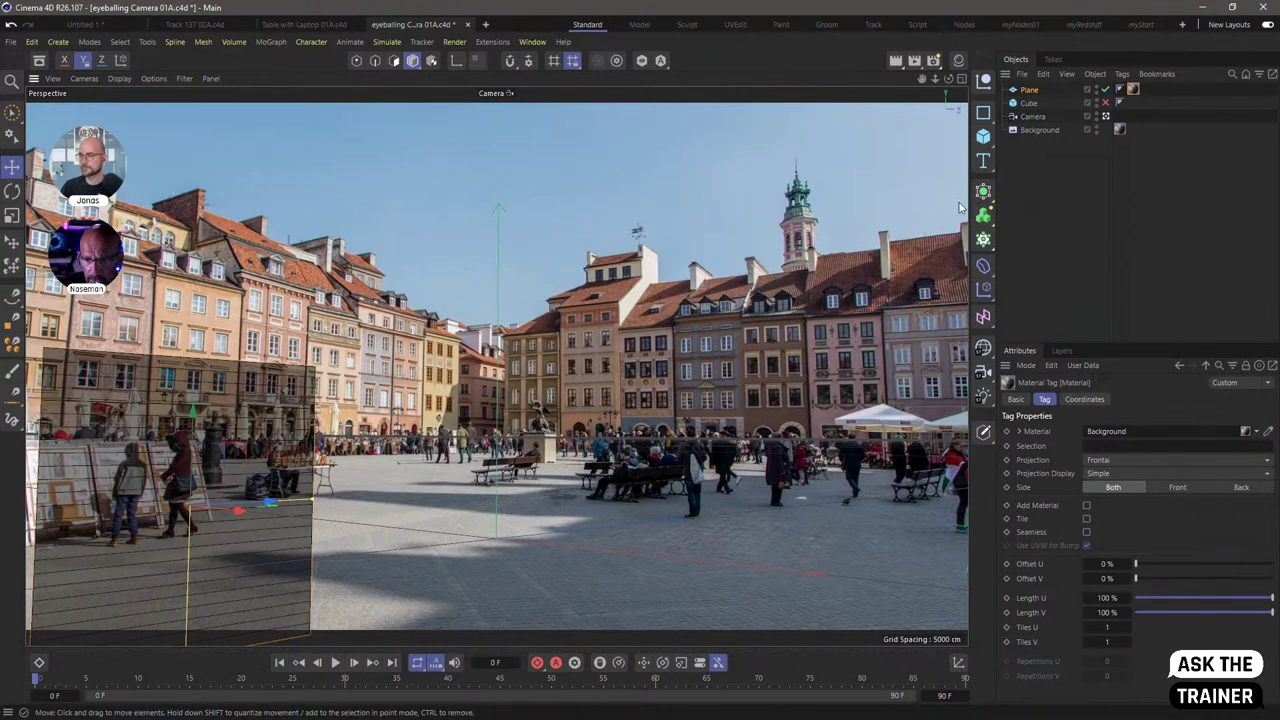
- Set the camera's focal length to 24.9 mm and move the plane left and up over the buildings
left_click(1032, 116)
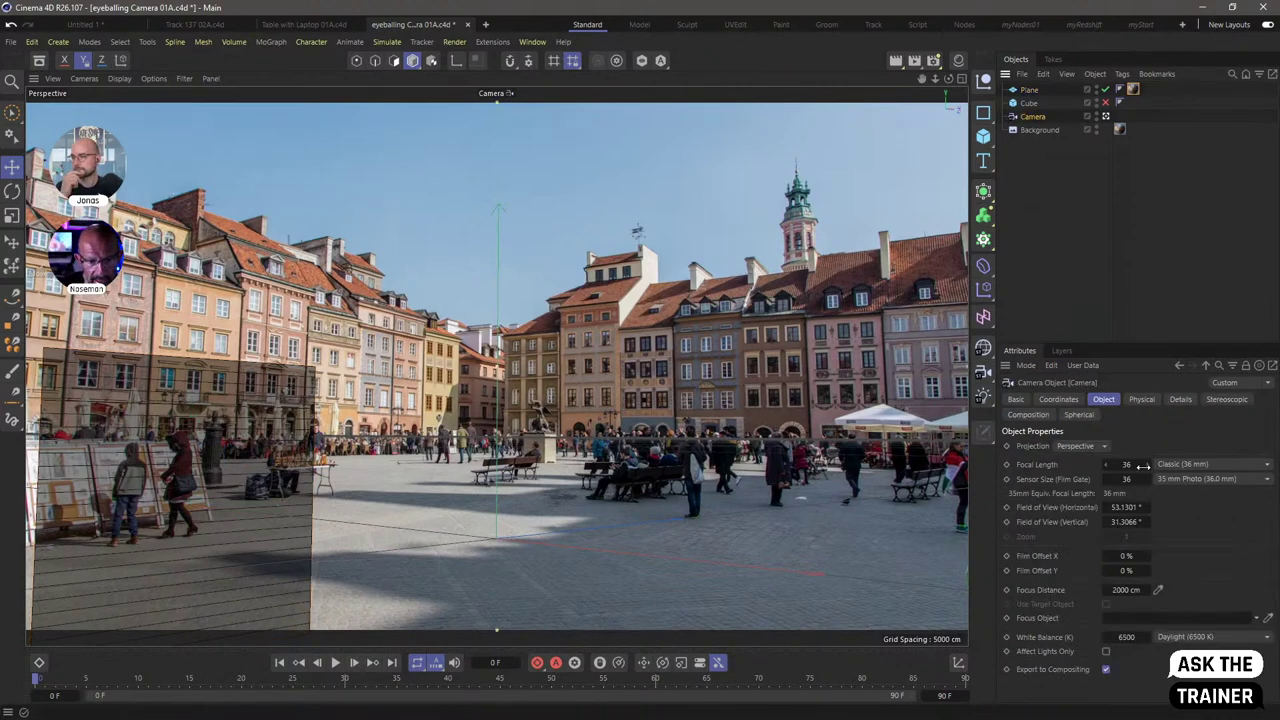
left_click_drag(1148, 467, 1071, 464)
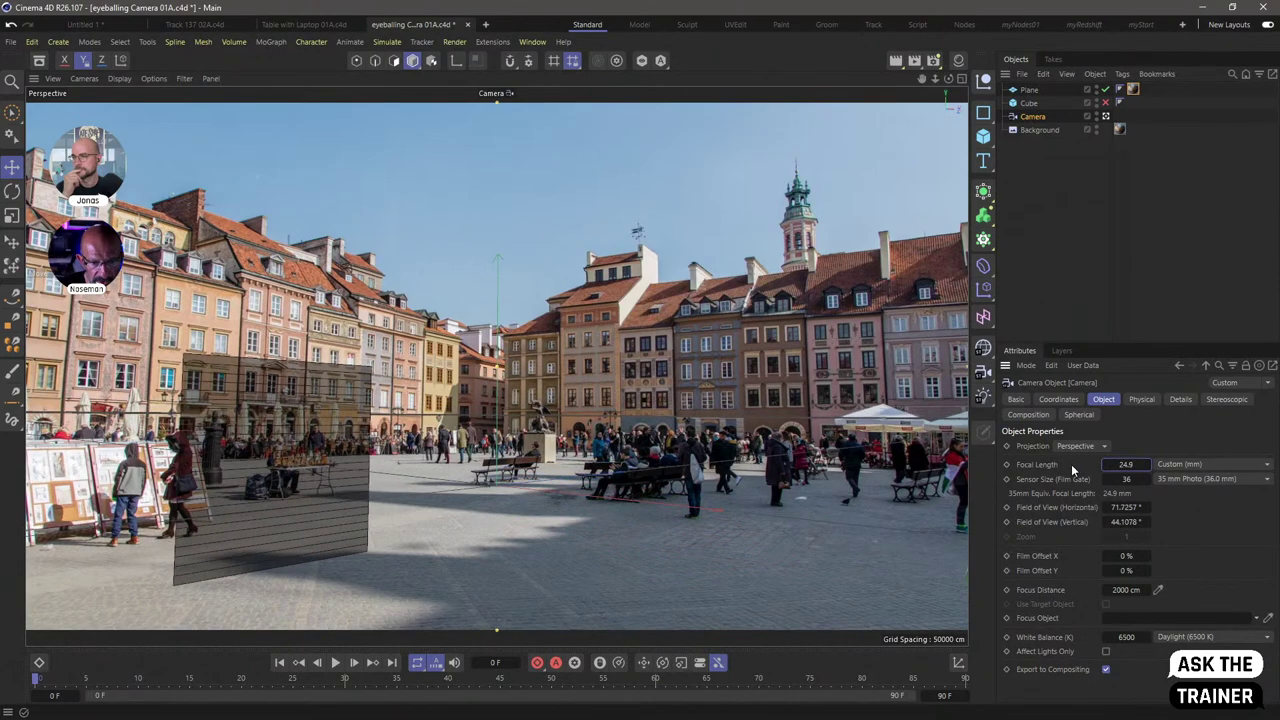
left_click(283, 544)
left_click_drag(334, 473, 307, 474)
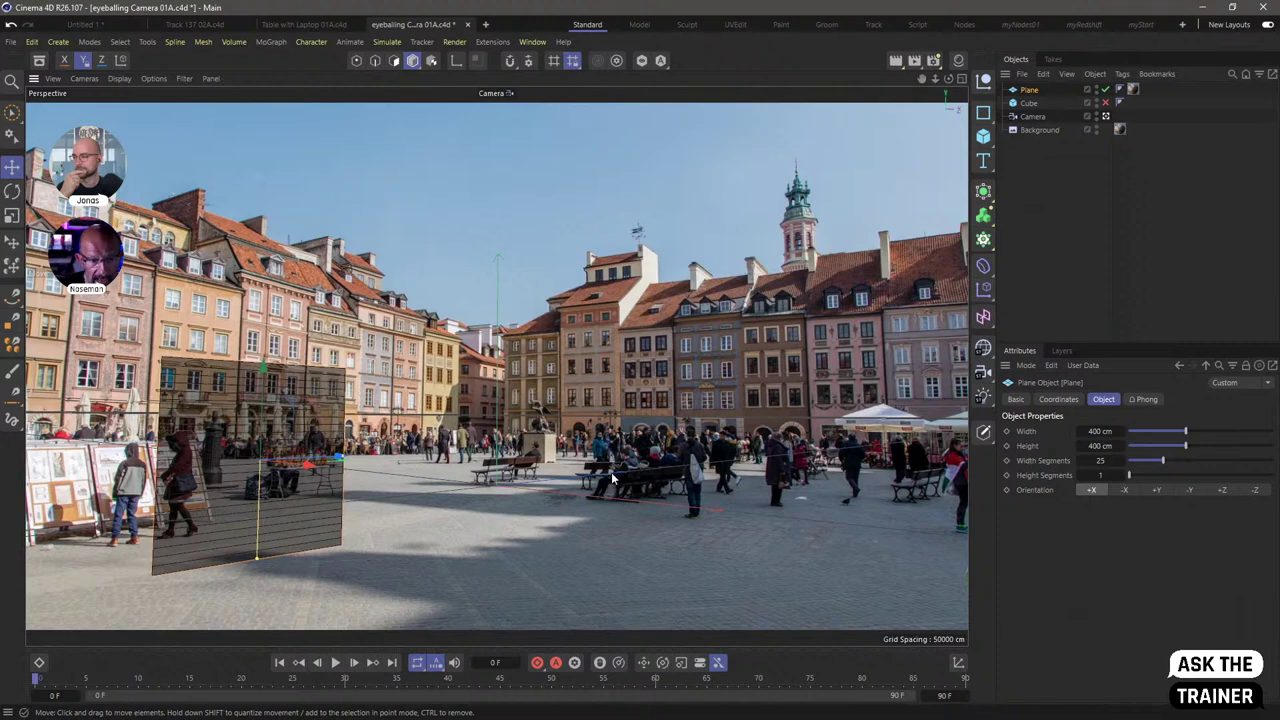
- Align the plane with the left facade along X and Y, then reduce its height to about 370 cm
left_click_drag(517, 486, 504, 491)
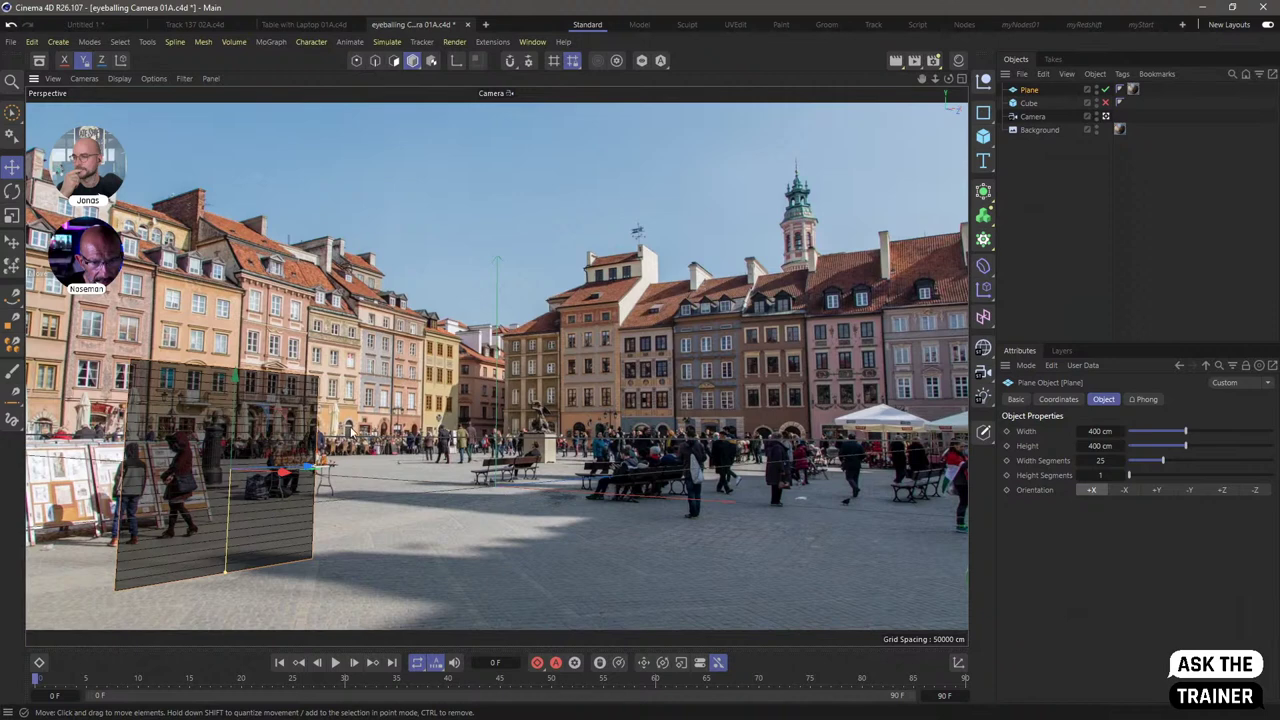
left_click_drag(233, 430, 290, 386)
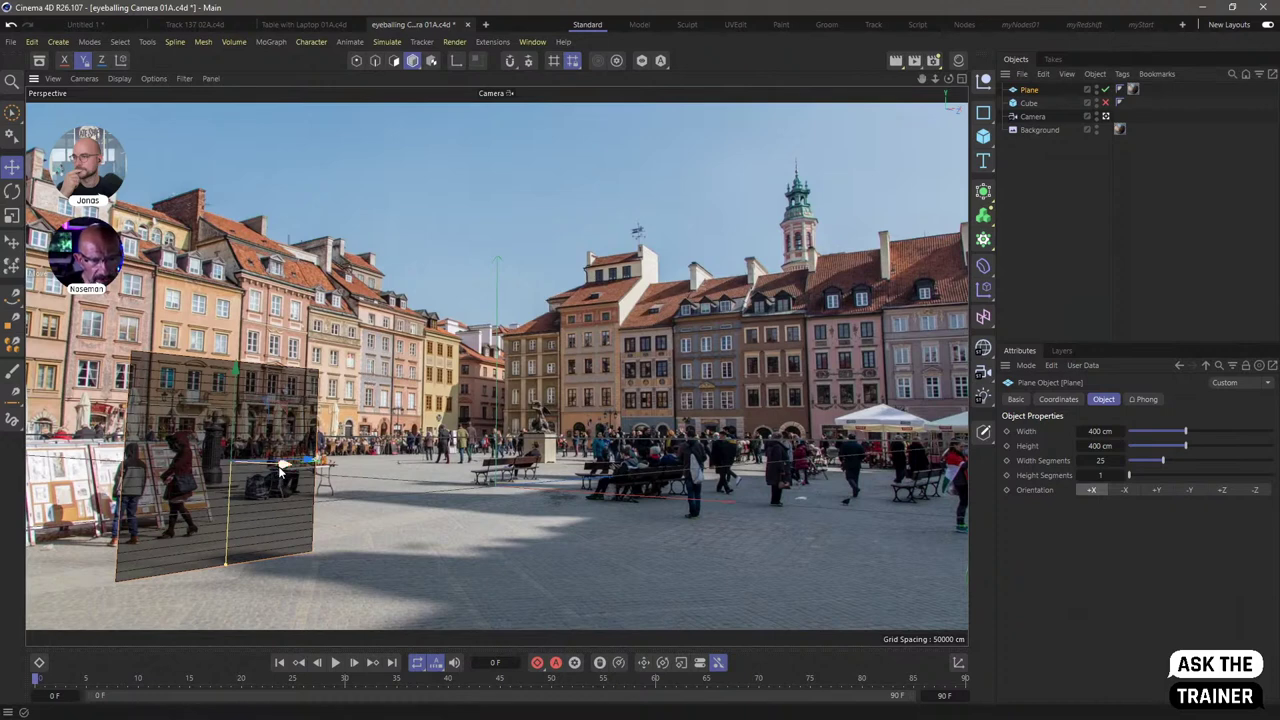
left_click_drag(281, 466, 204, 476)
left_click_drag(166, 374, 166, 272)
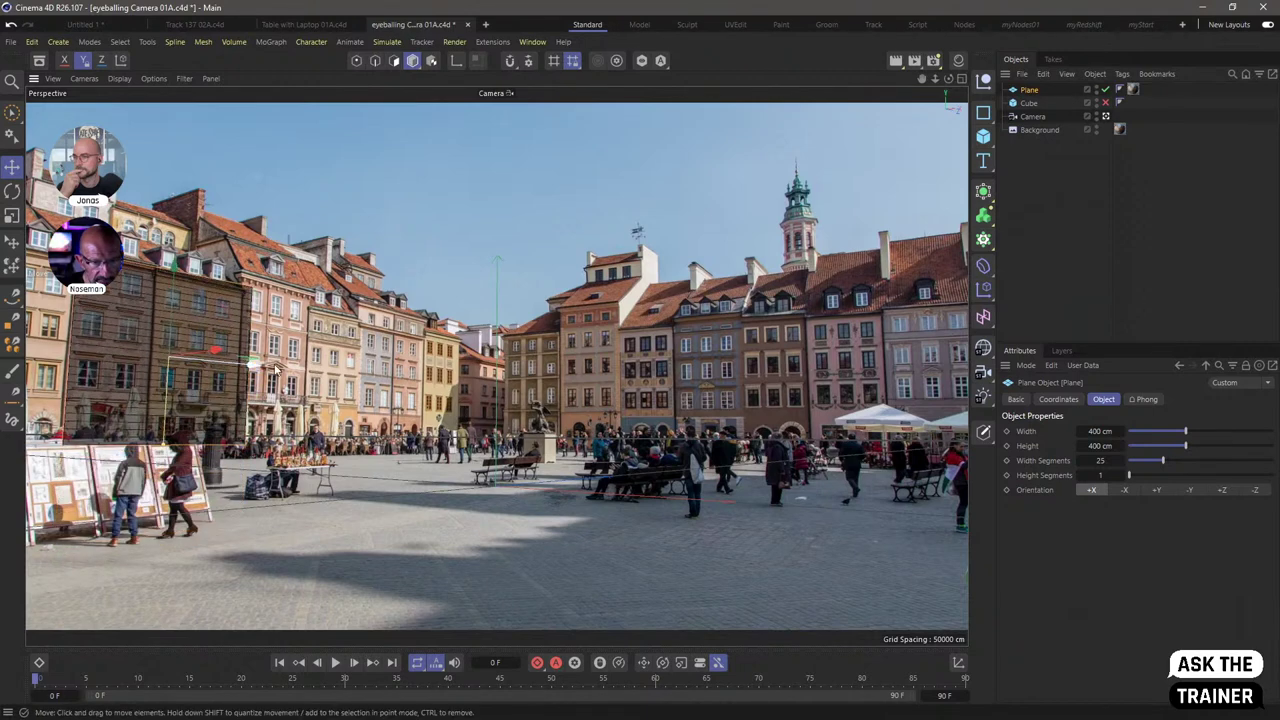
left_click_drag(250, 369, 230, 369)
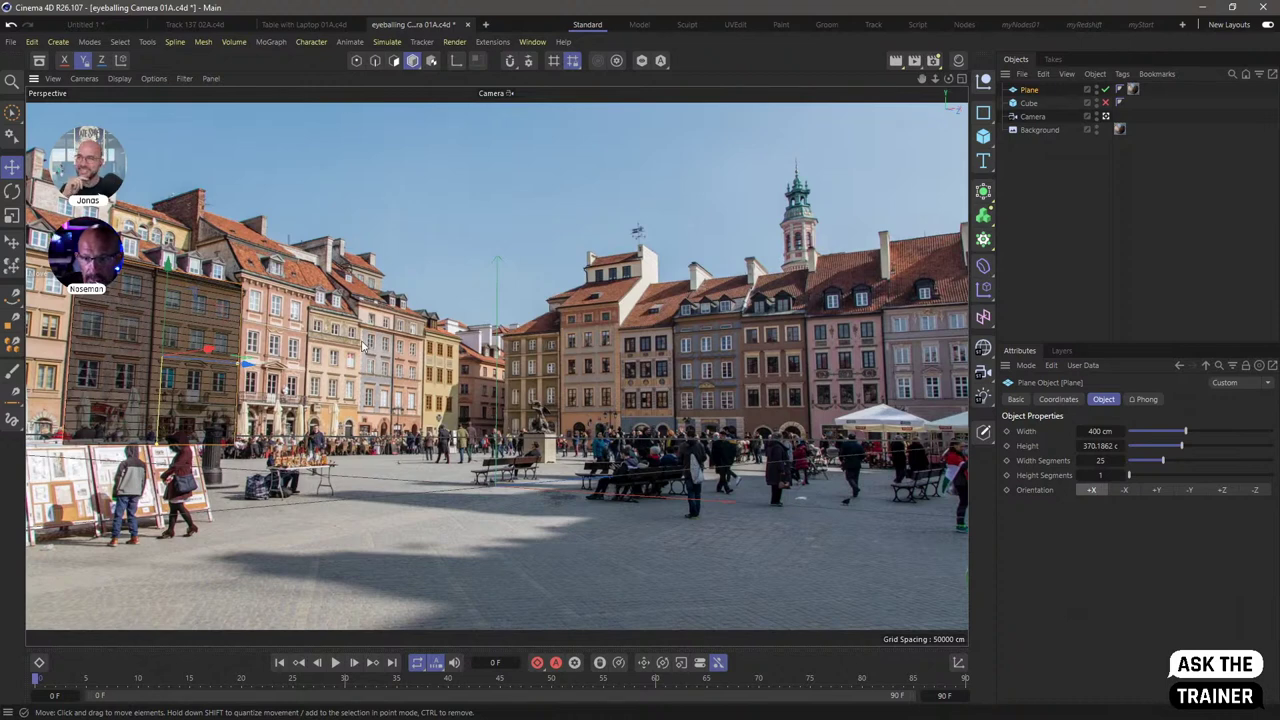
- Stretch the plane's height to 1848.5582 cm so it covers the left buildings to their rooftops
left_click(1033, 116)
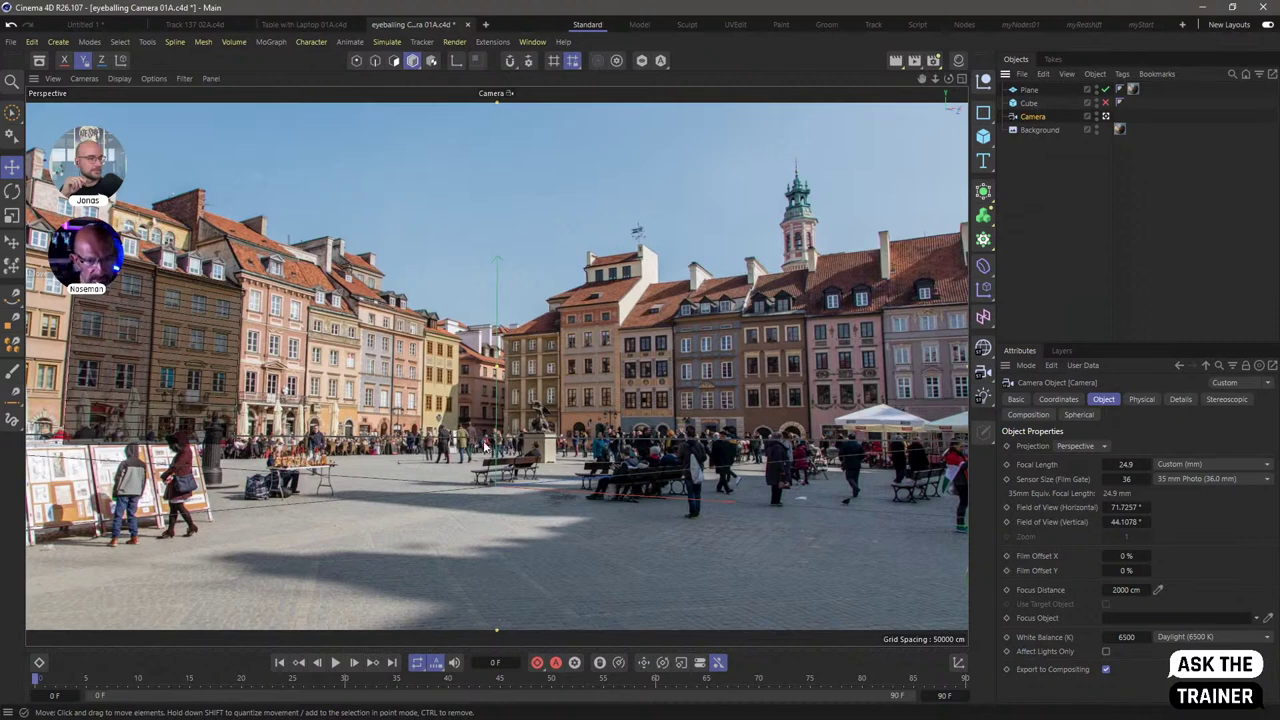
left_click(215, 380)
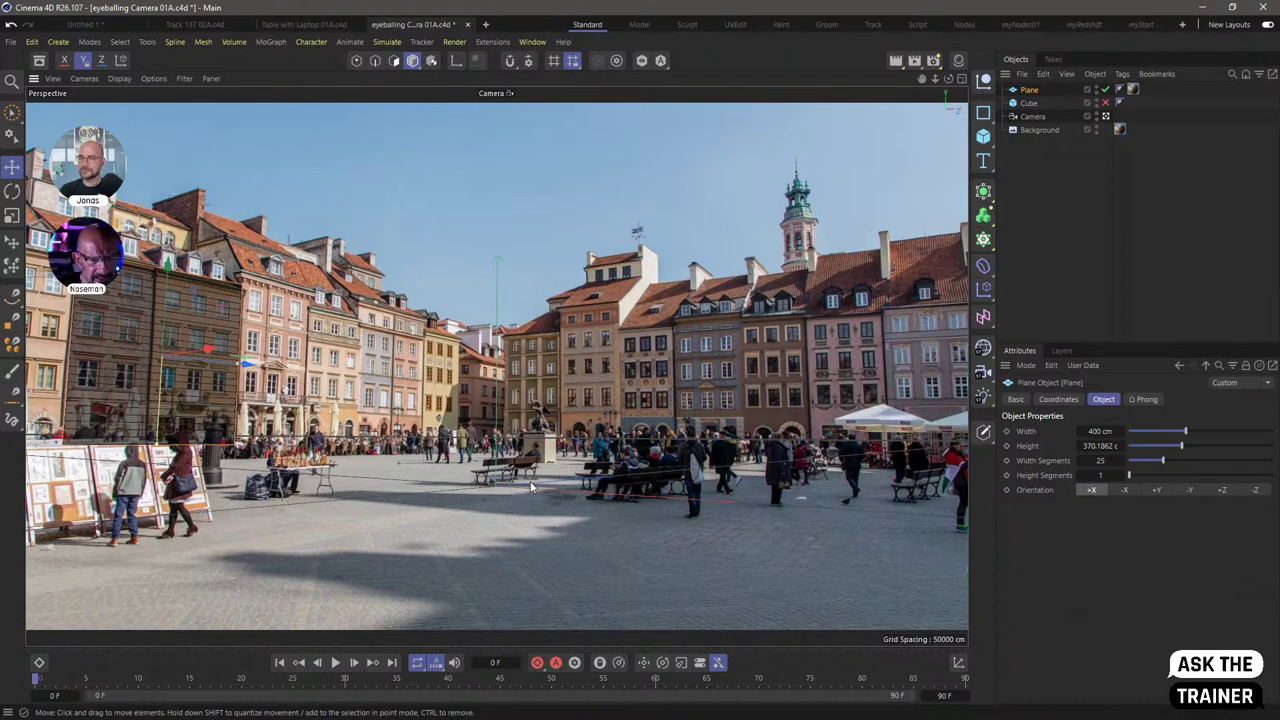
left_click_drag(447, 484, 381, 374)
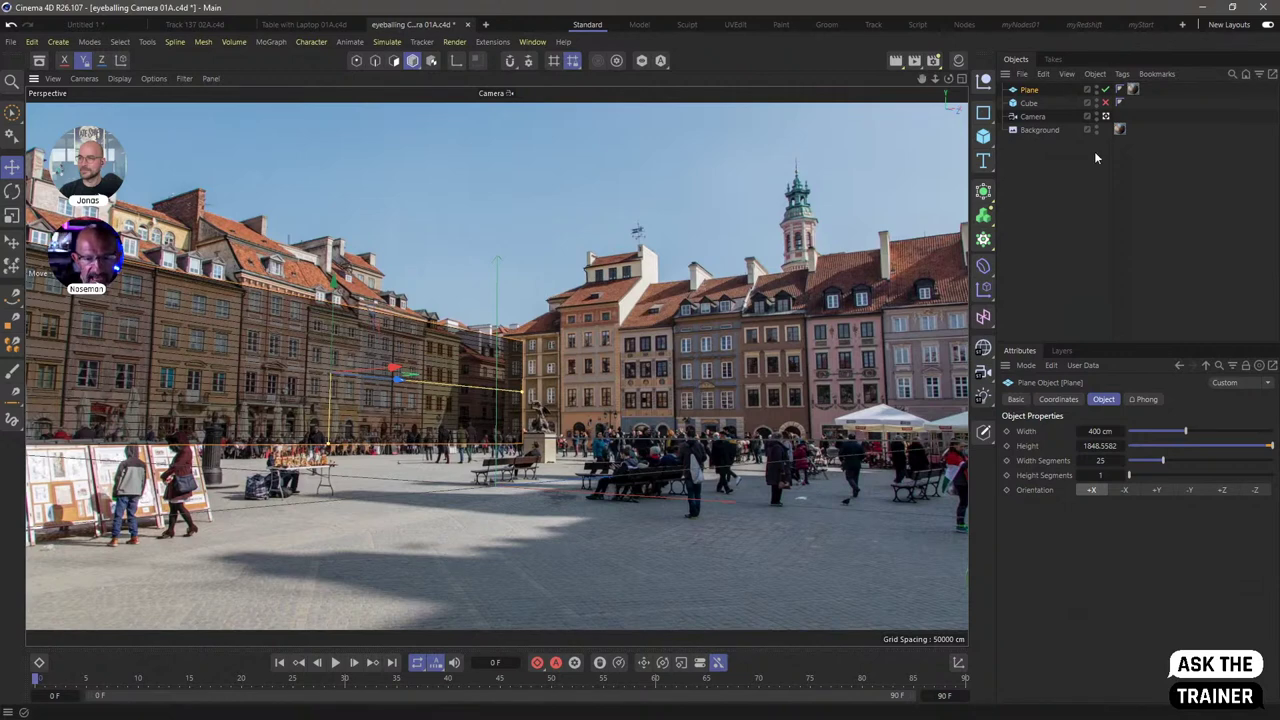
- Toggle the plane off and back on to compare, then show the camera's Coordinates values
left_click(1105, 89)
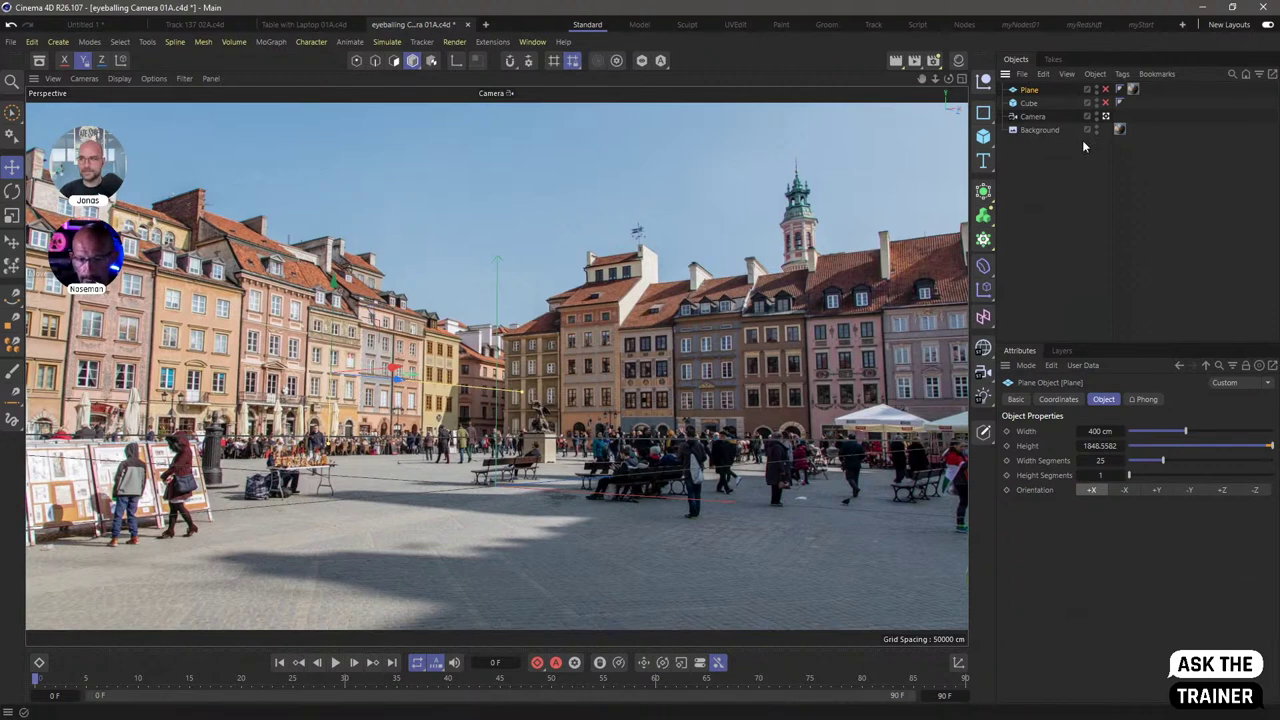
left_click(1105, 90)
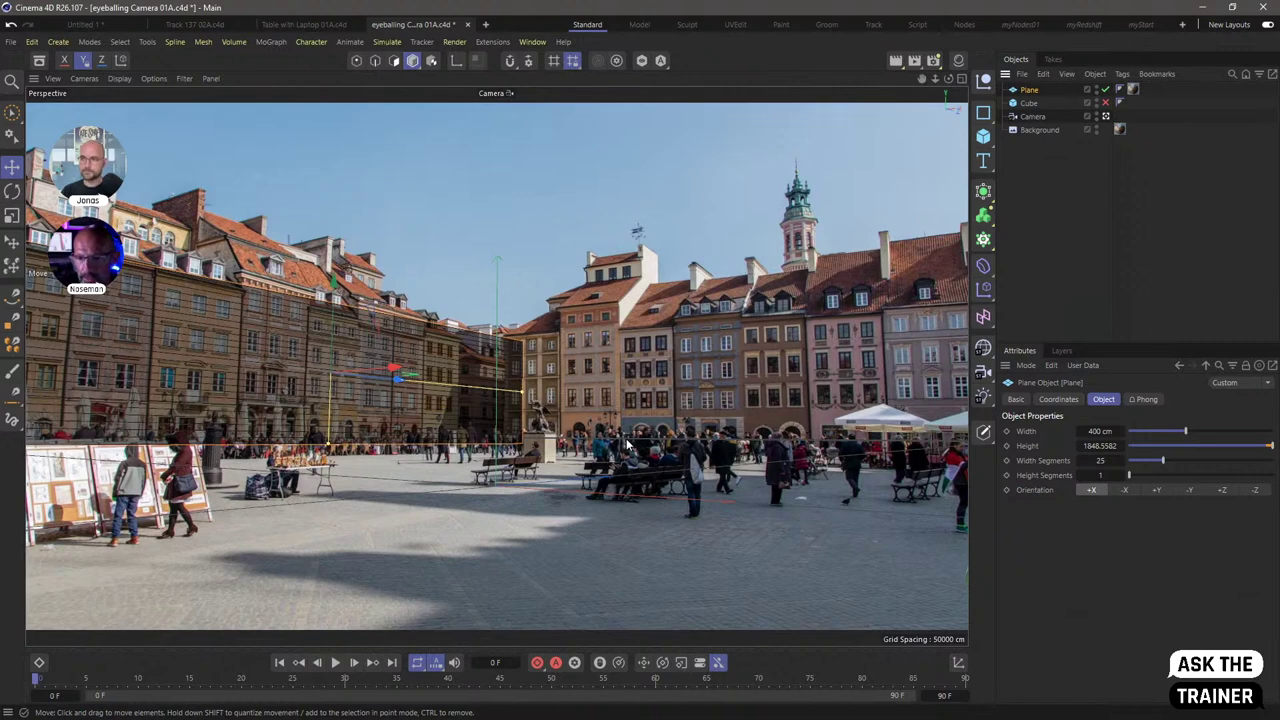
left_click(1032, 117)
left_click(1058, 399)
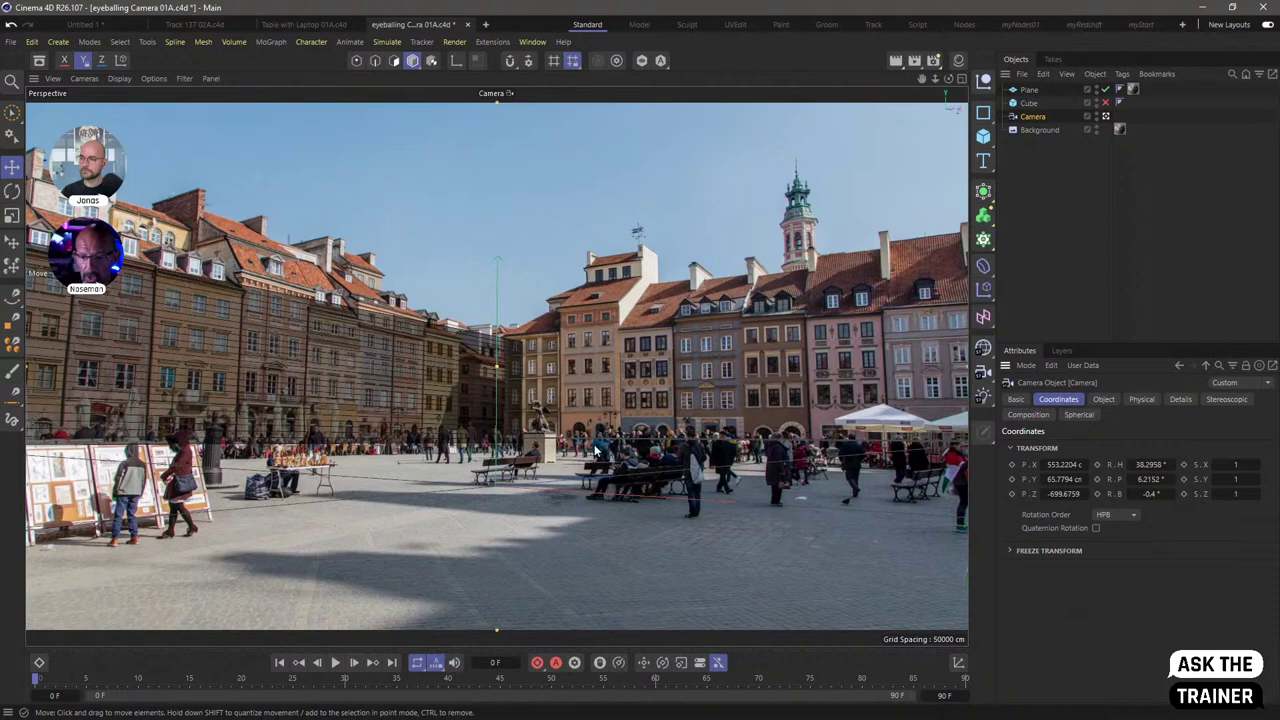
- Set the camera's P.Y to 180 cm and re-aim it to about heading 38.01°, pitch 5.39°
left_click(1064, 479)
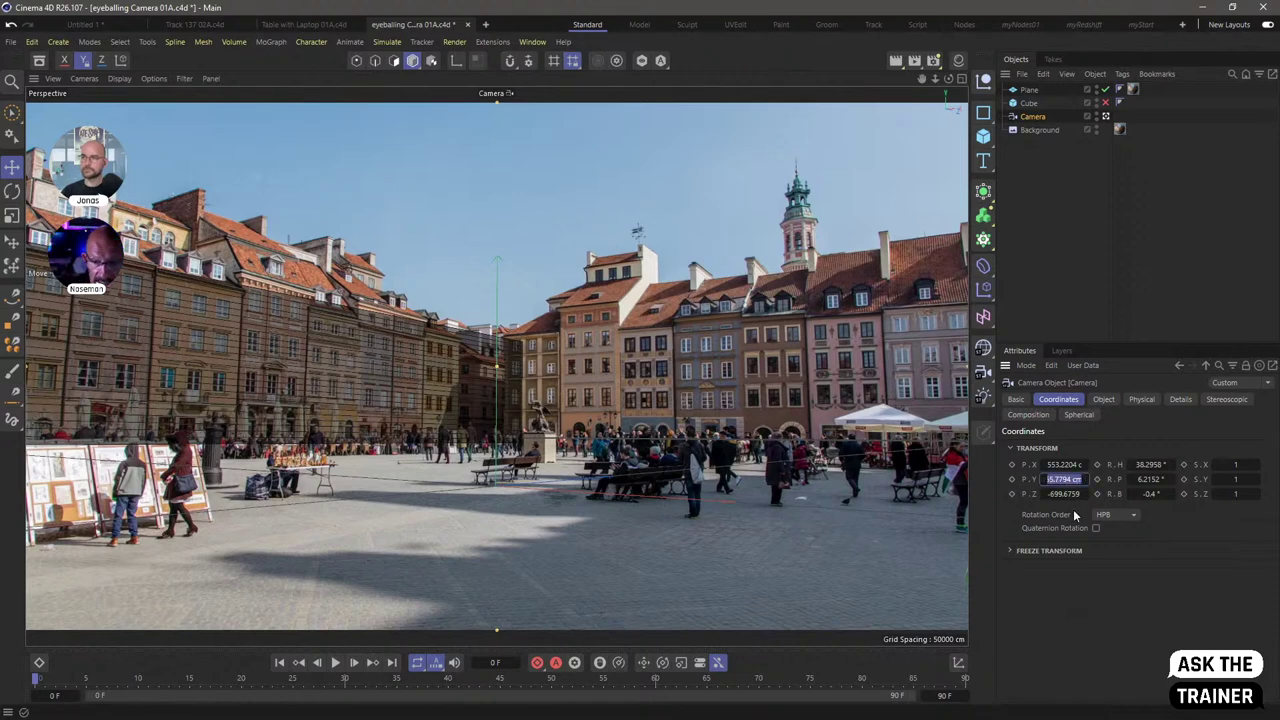
type("1")
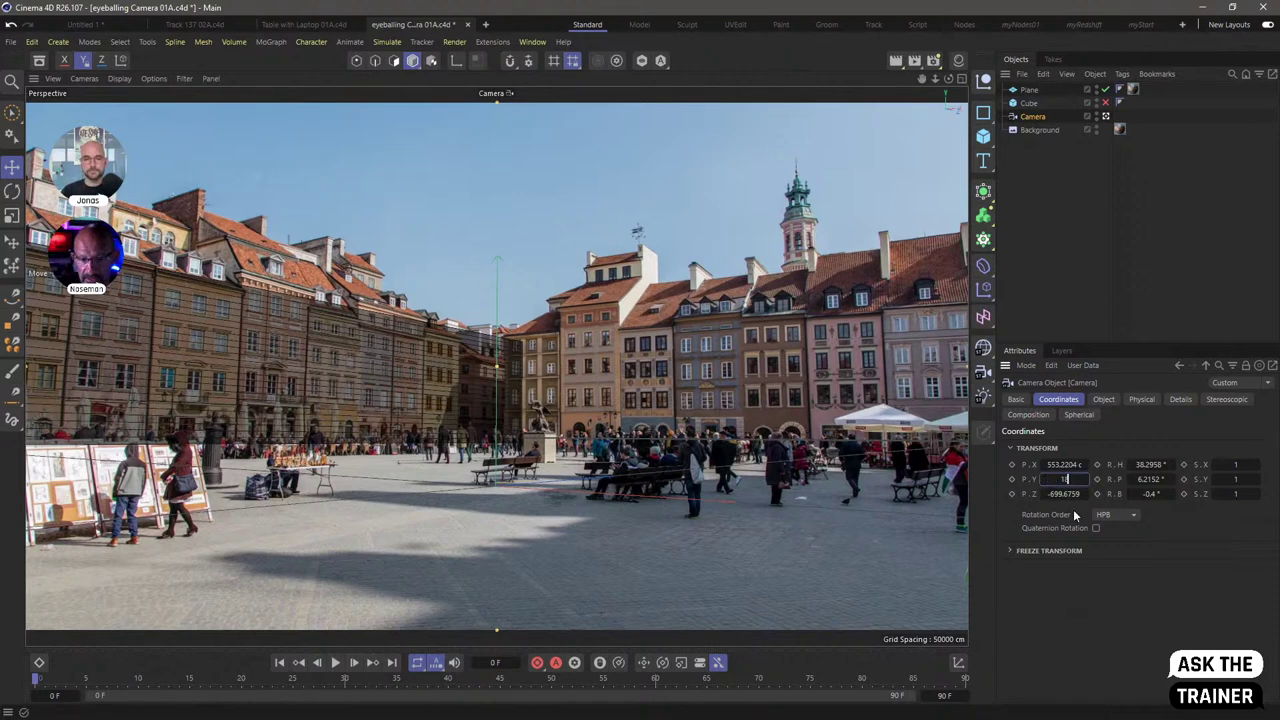
type("80")
key("Return")
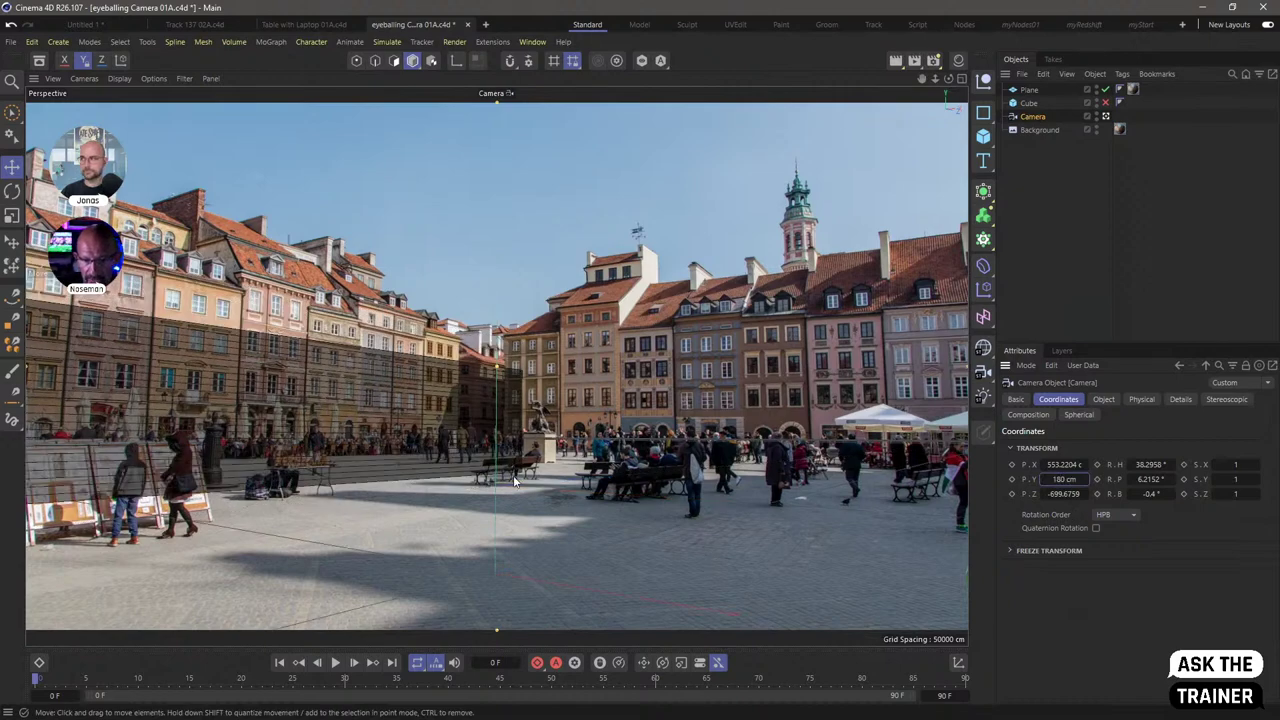
left_click_drag(528, 460, 530, 457, "alt")
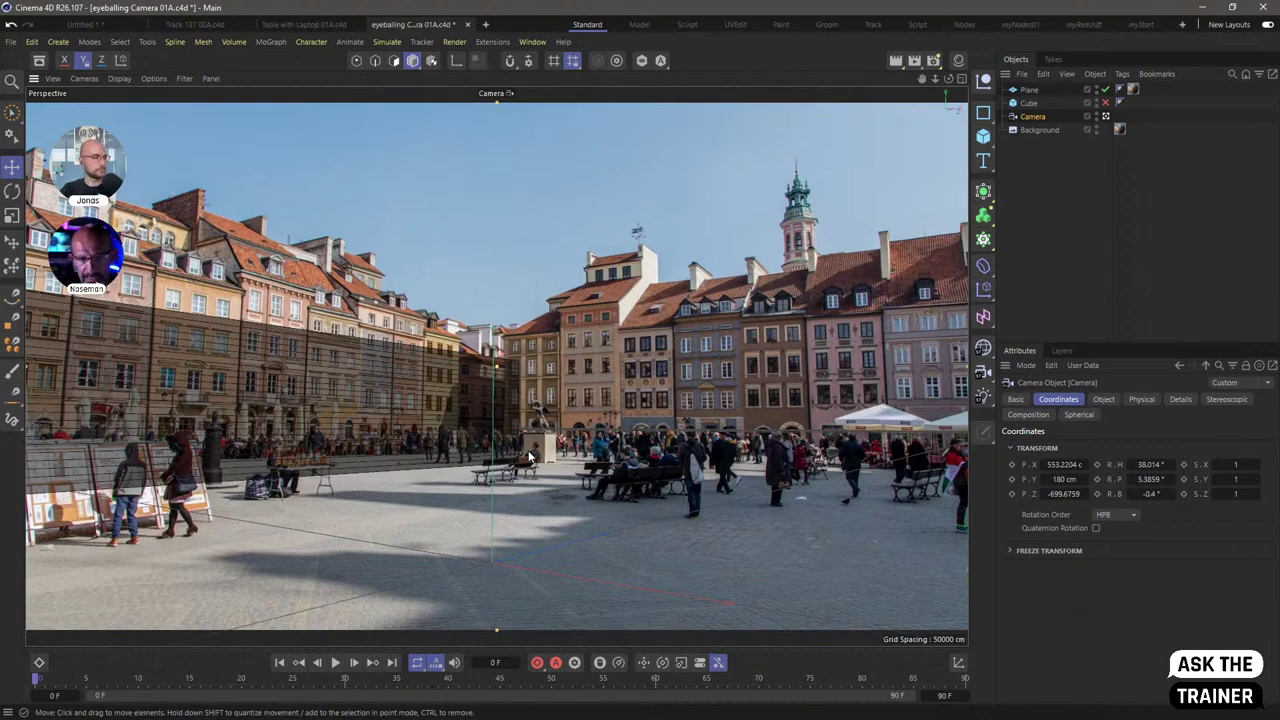
left_click(278, 330)
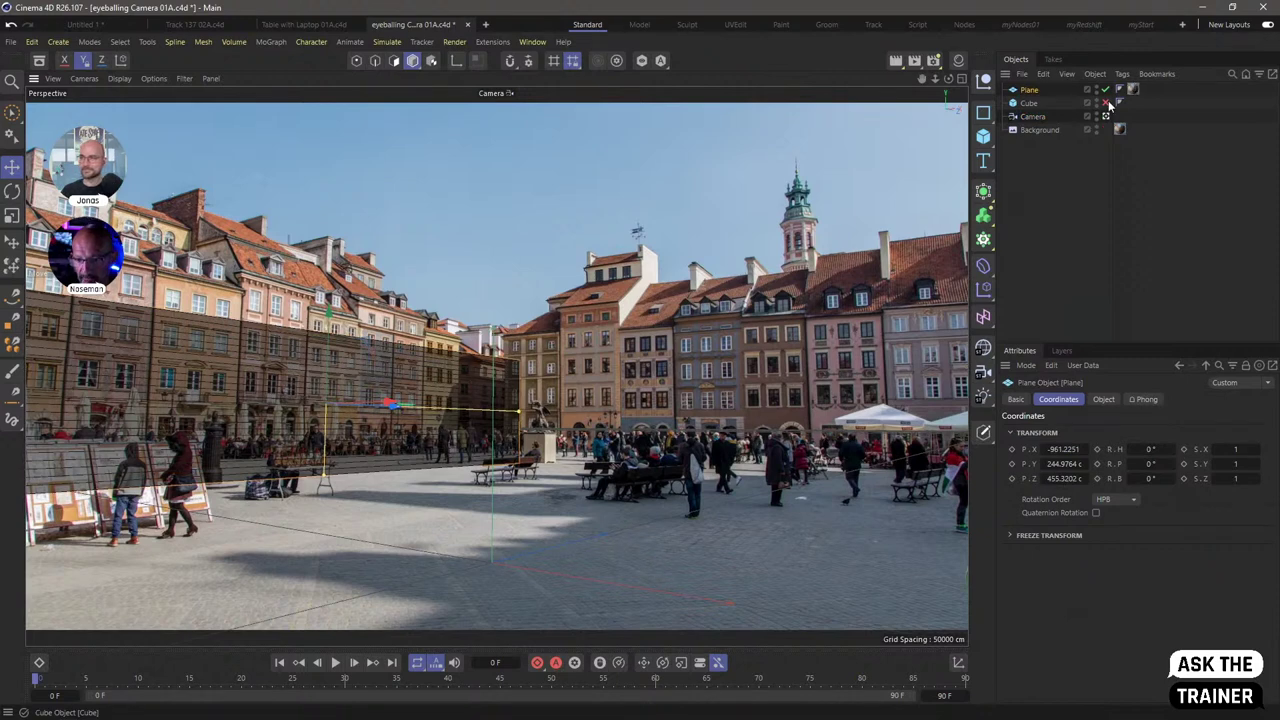
key("ctrl+z")
- Adjust the camera's focal length up and down, settling on 21.9 mm for a 78.8° horizontal view
left_click(1104, 400)
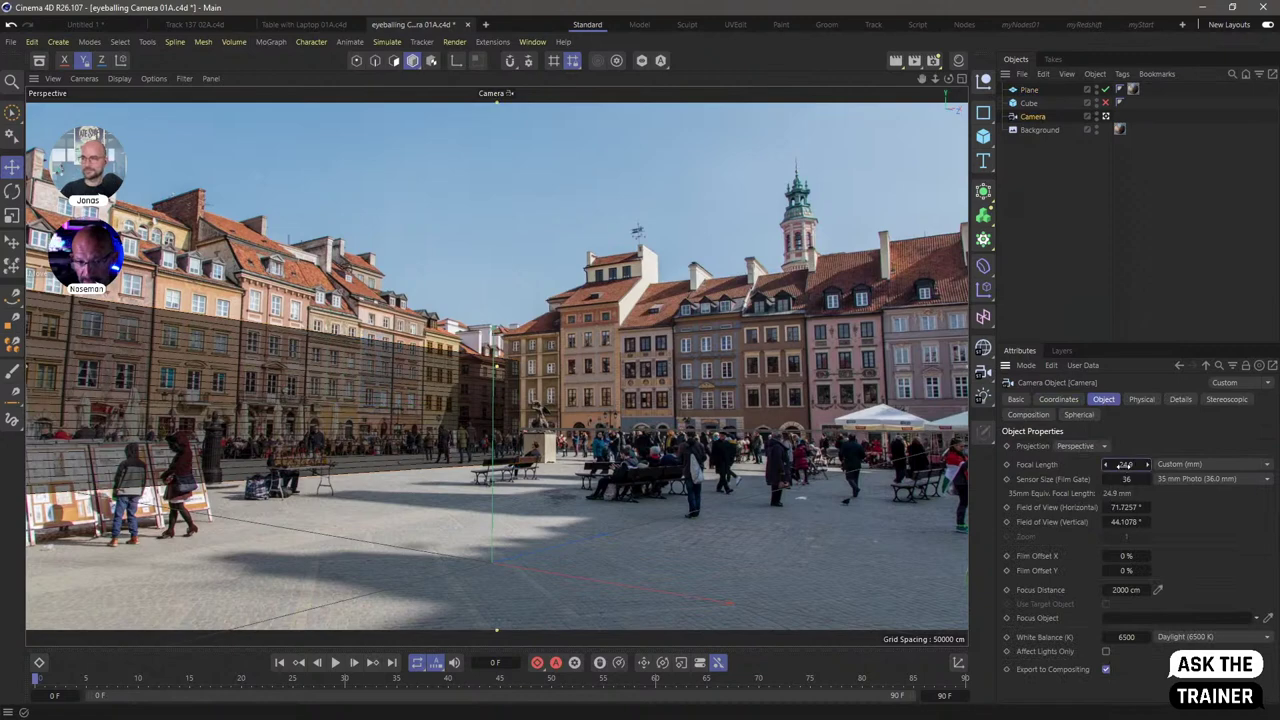
left_click_drag(1123, 465, 956, 486)
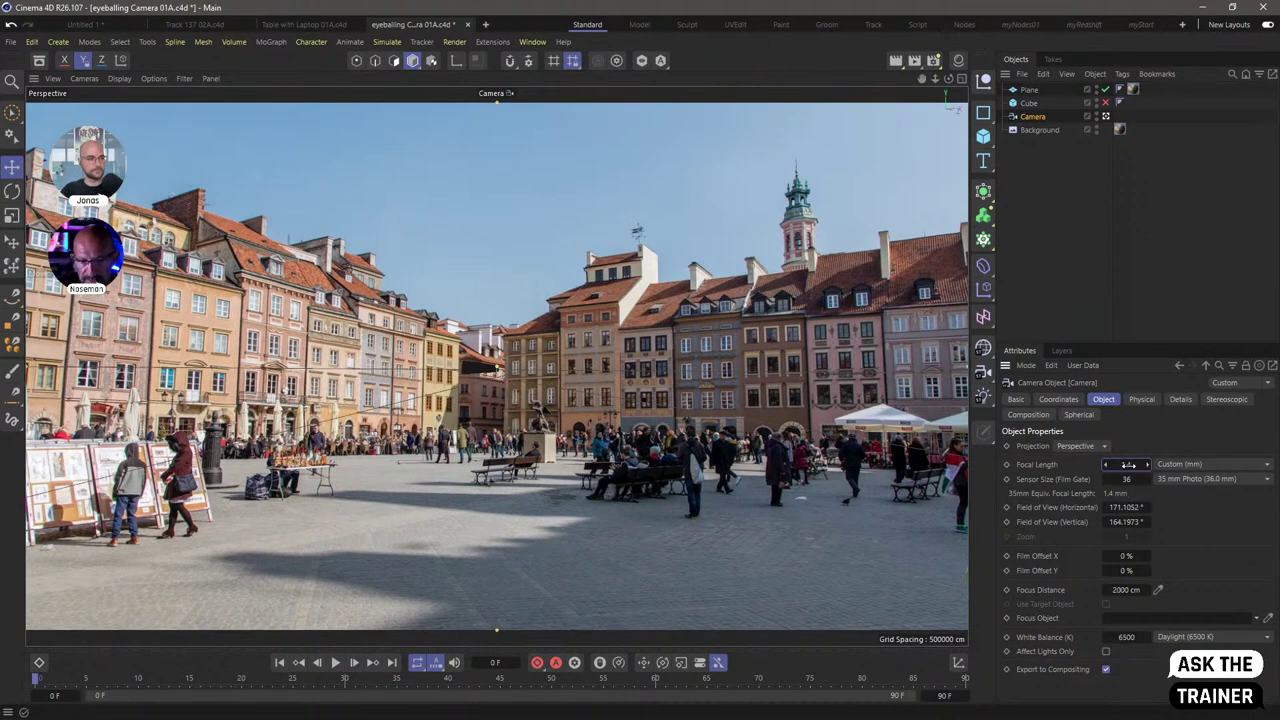
left_click_drag(1127, 464, 1254, 471)
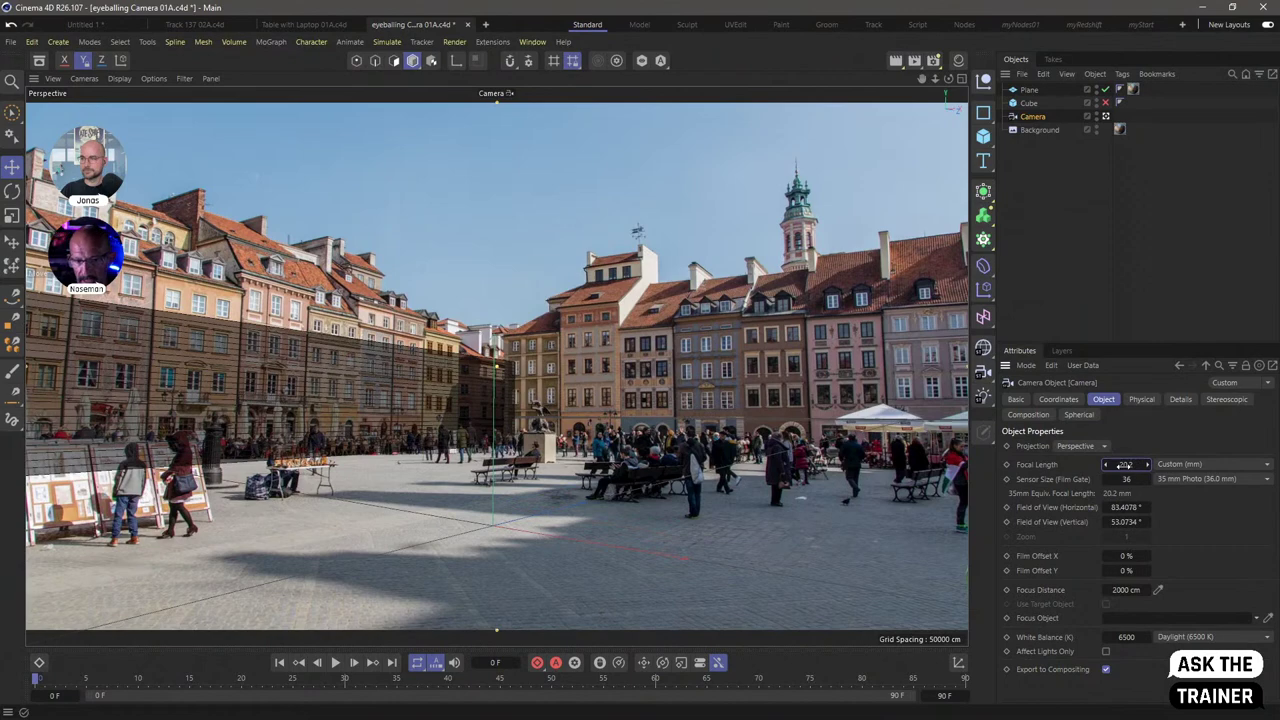
left_click_drag(1124, 465, 1188, 500)
left_click_drag(1165, 506, 1137, 522)
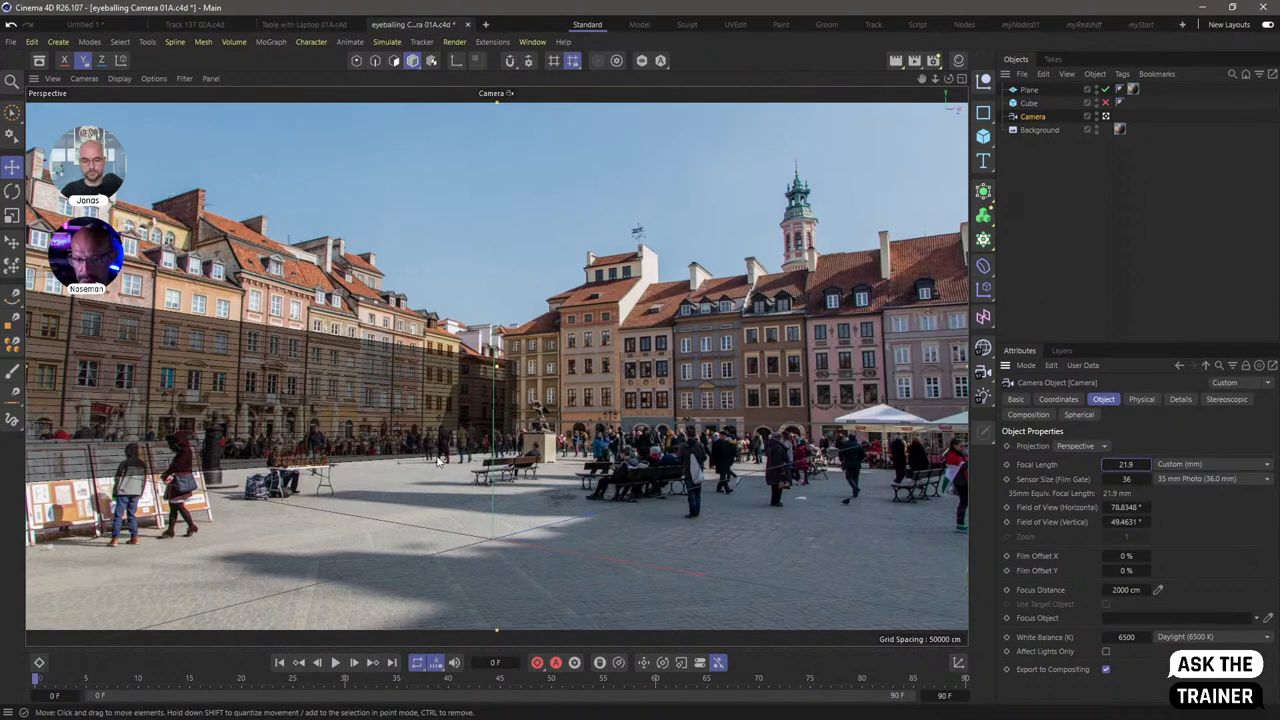
- Select the Plane object in the Object Manager
left_click(1029, 90)
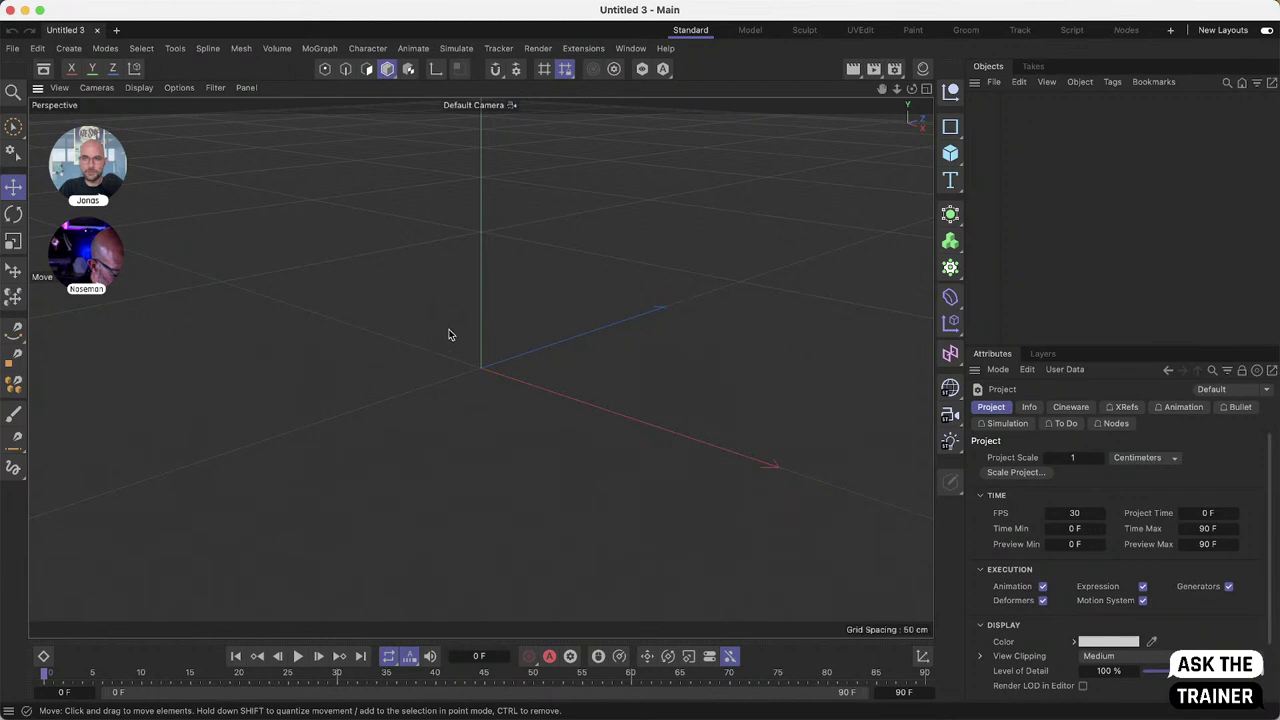
- Switch to the Track layout, create a Motion Tracker, and bring up its footage file dialog
left_click(690, 29)
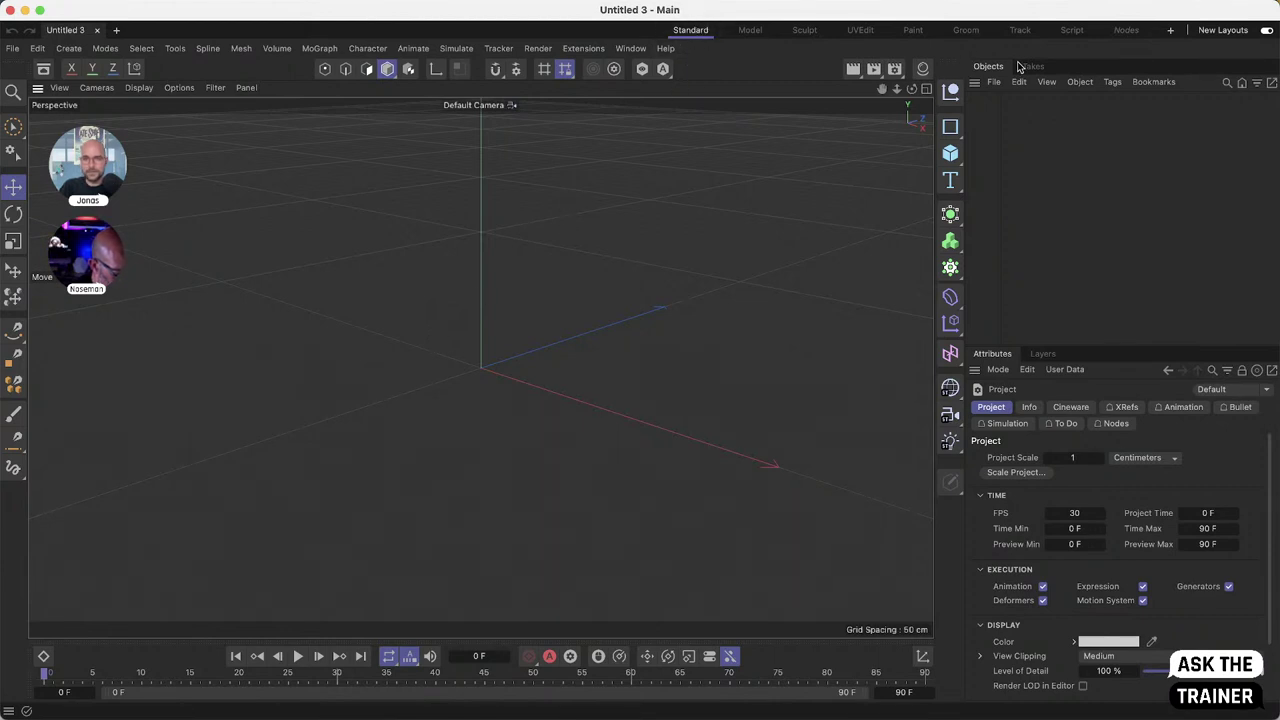
left_click(1020, 30)
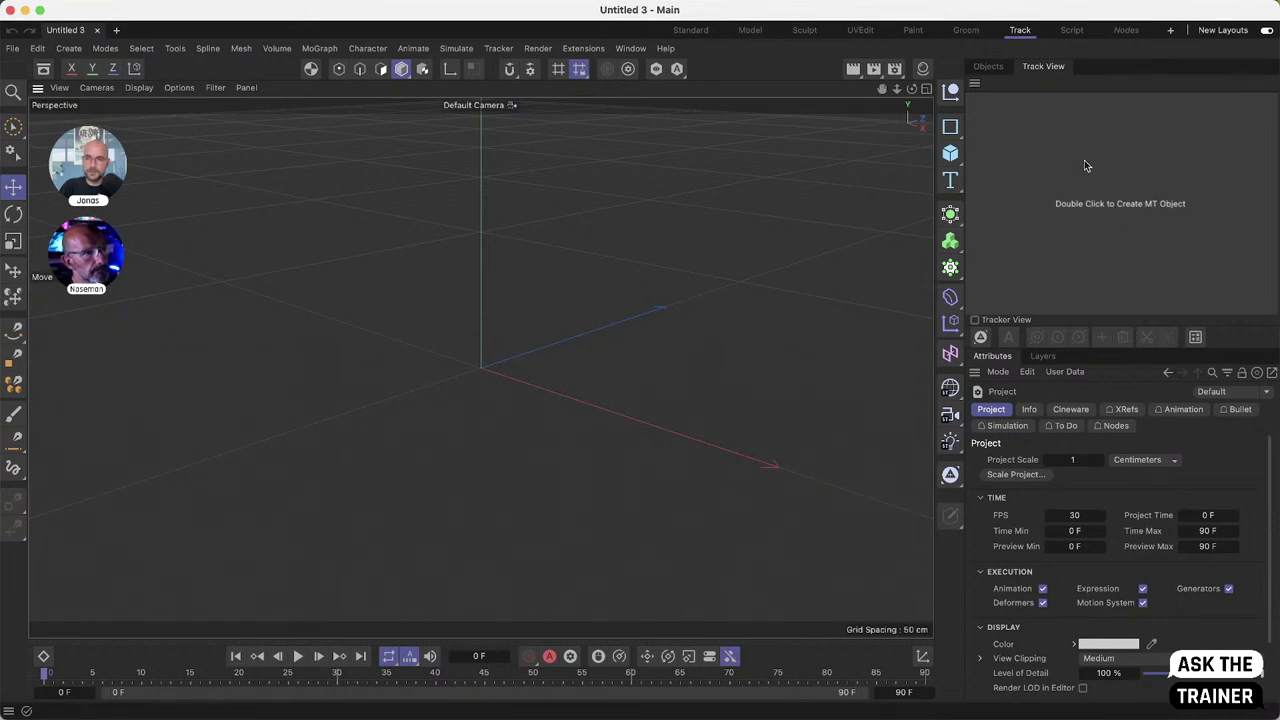
double_click(1115, 210)
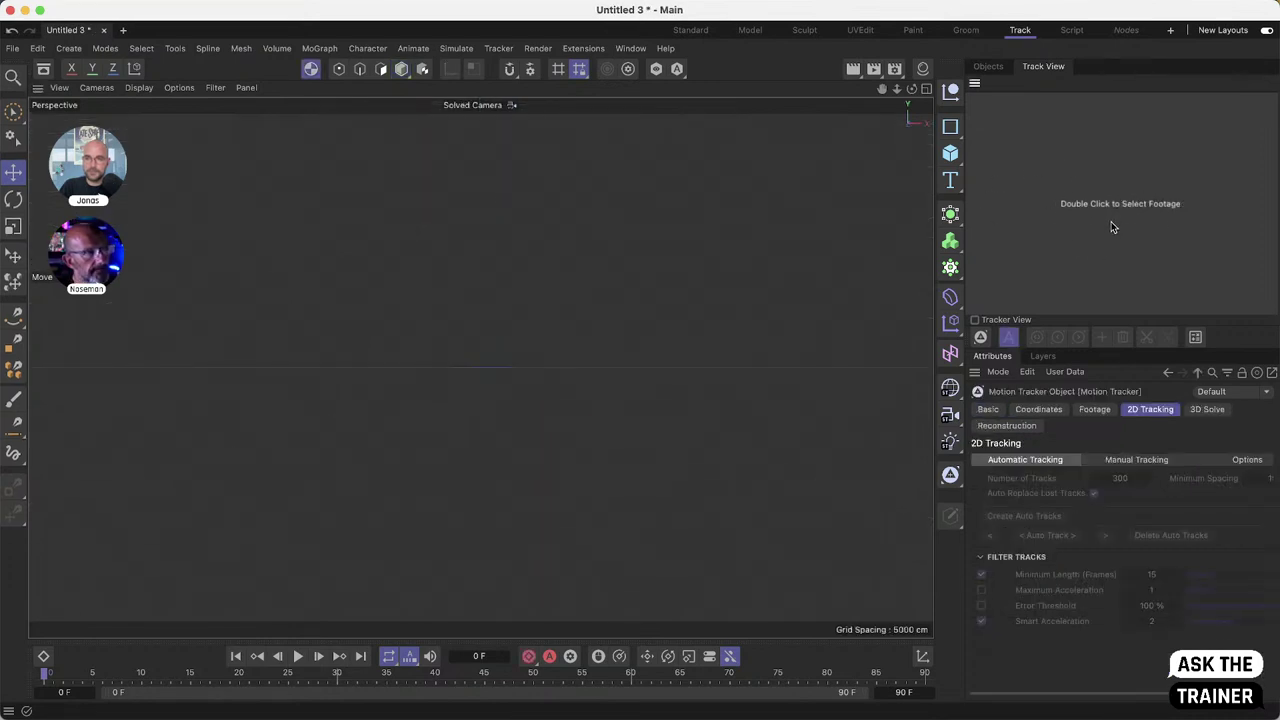
left_click(498, 48)
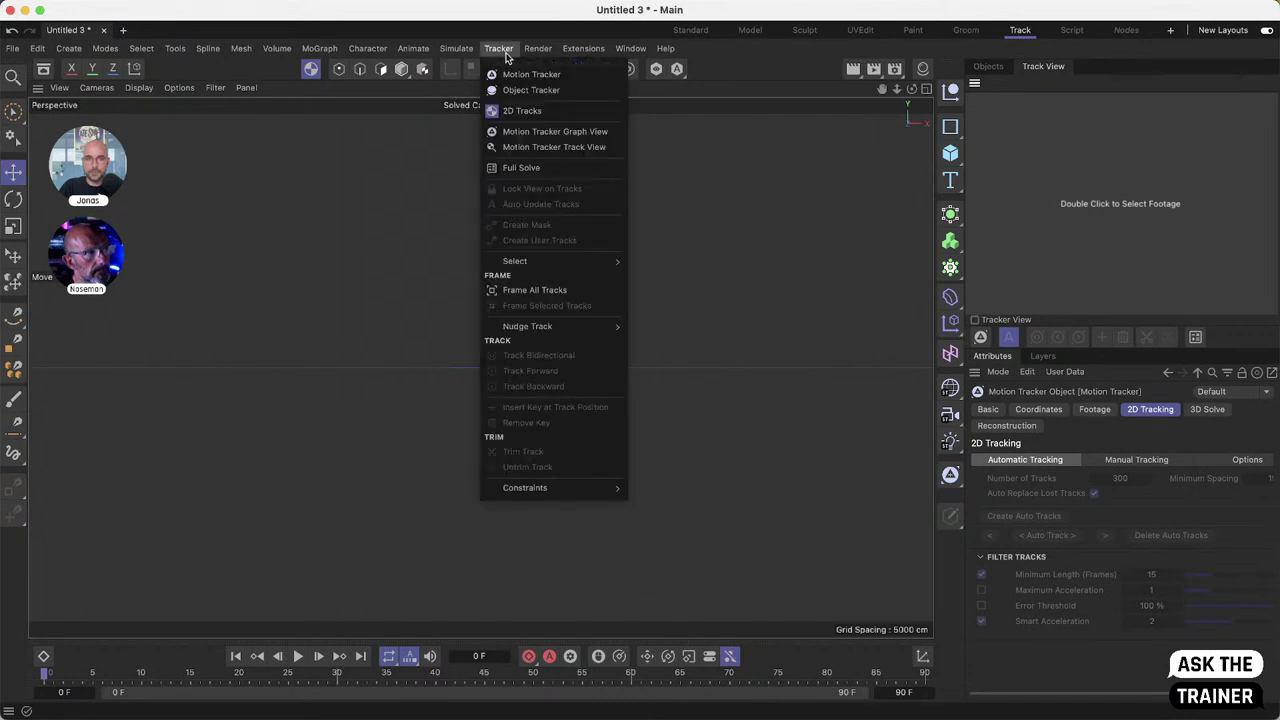
left_click(1095, 212)
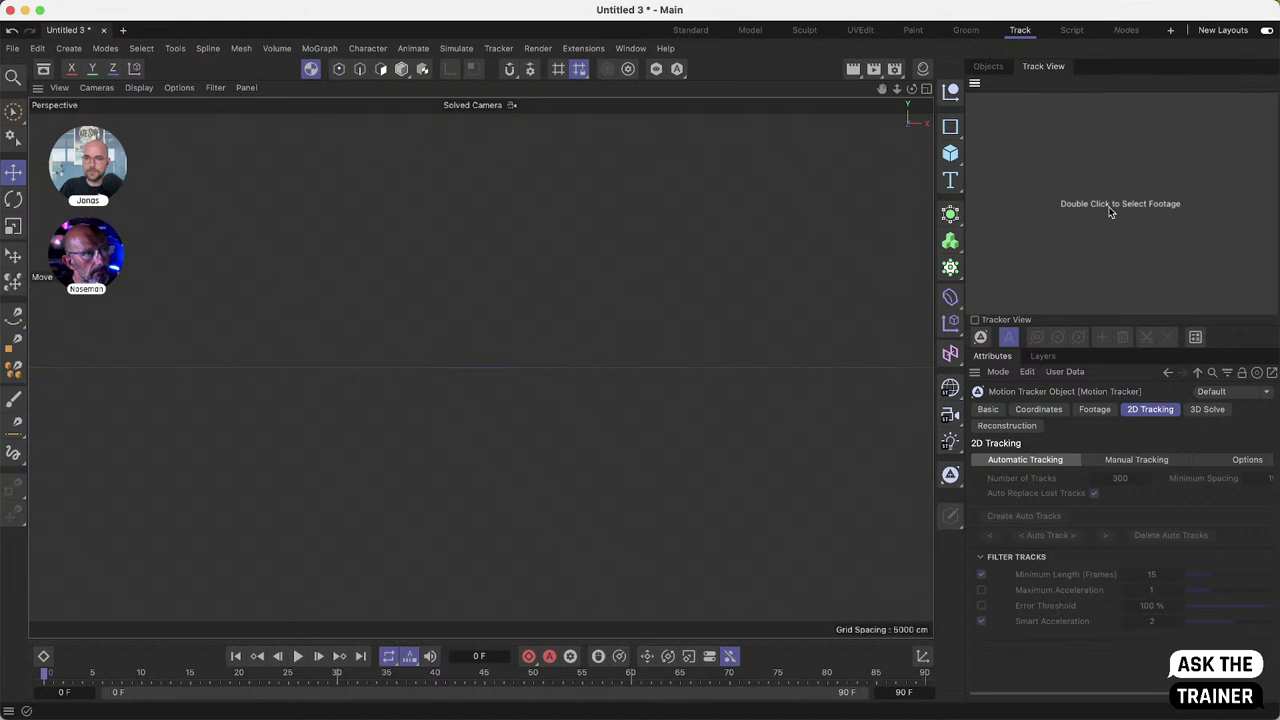
double_click(1110, 207)
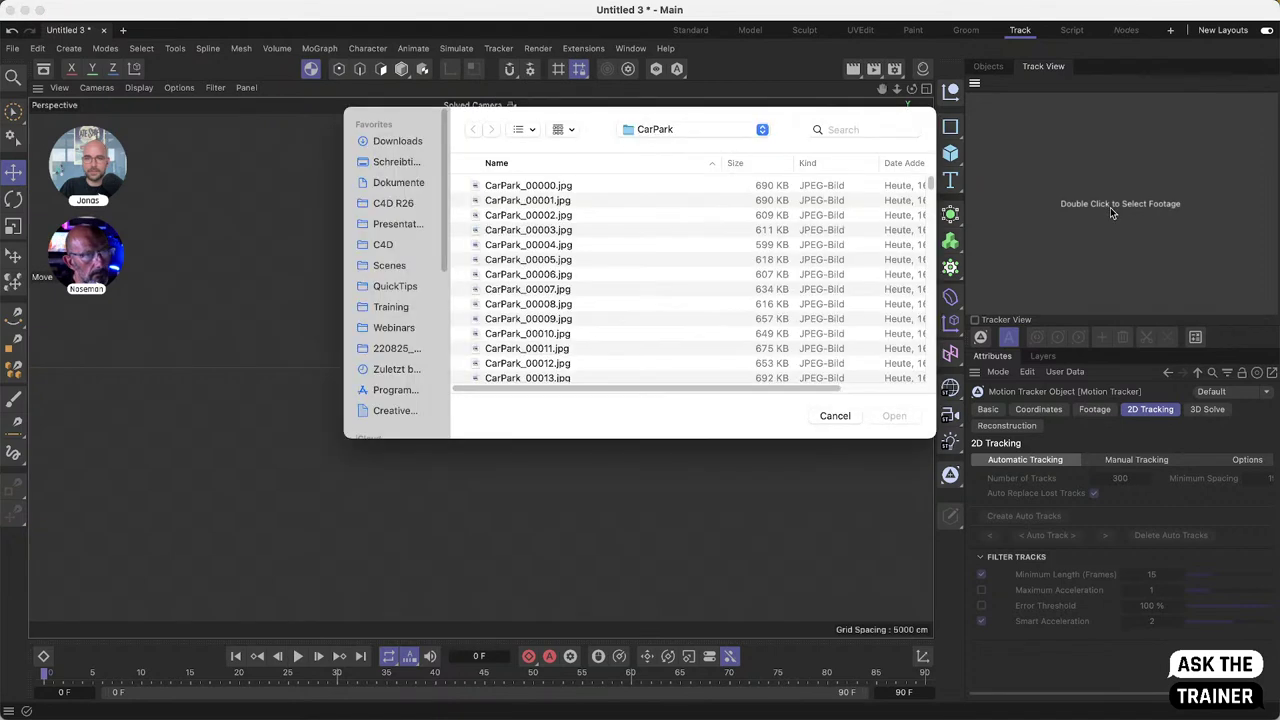
- Load CarPark_00000.jpg as the Motion Tracker footage, giving a 260-frame image sequence
left_click(549, 189)
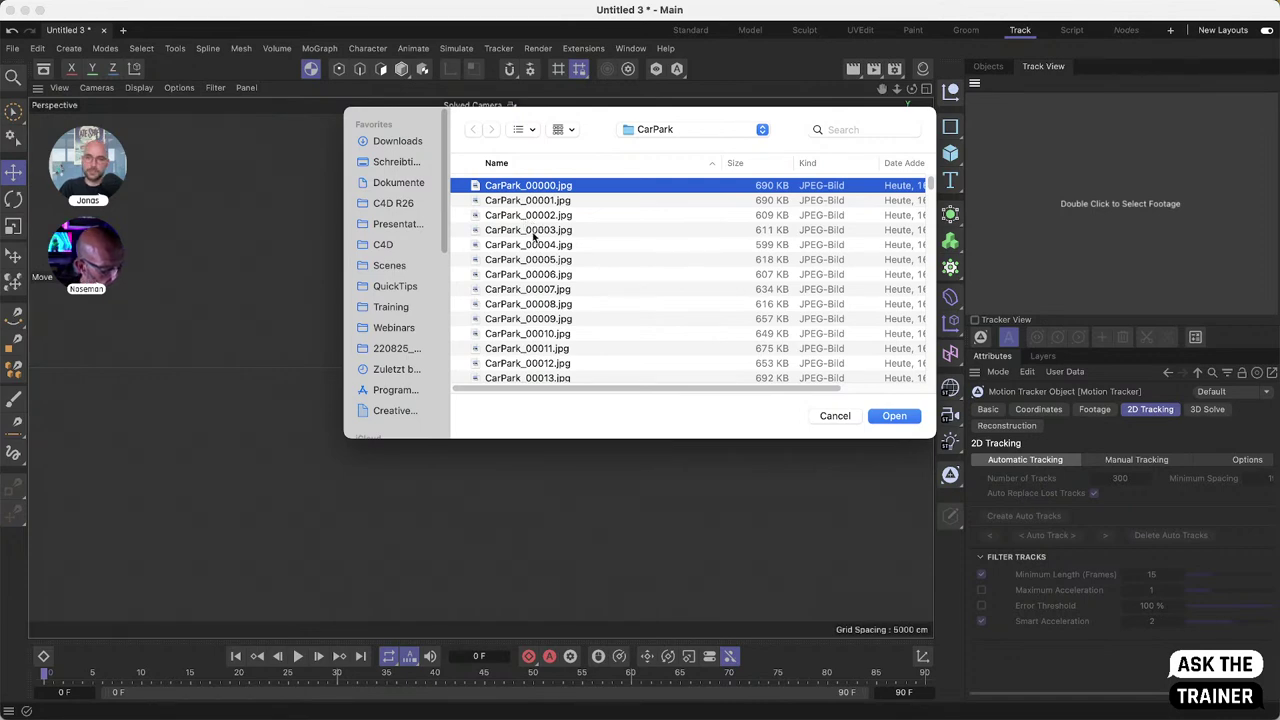
left_click_drag(787, 122, 737, 180)
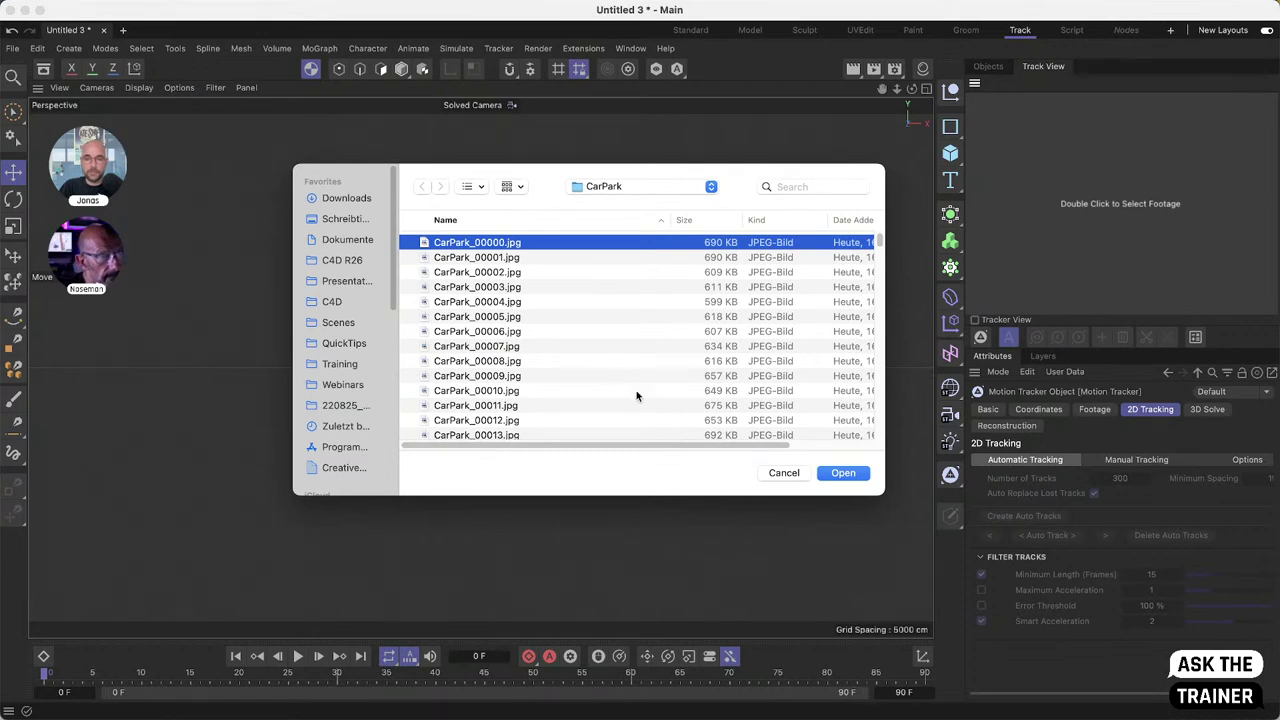
left_click(854, 479)
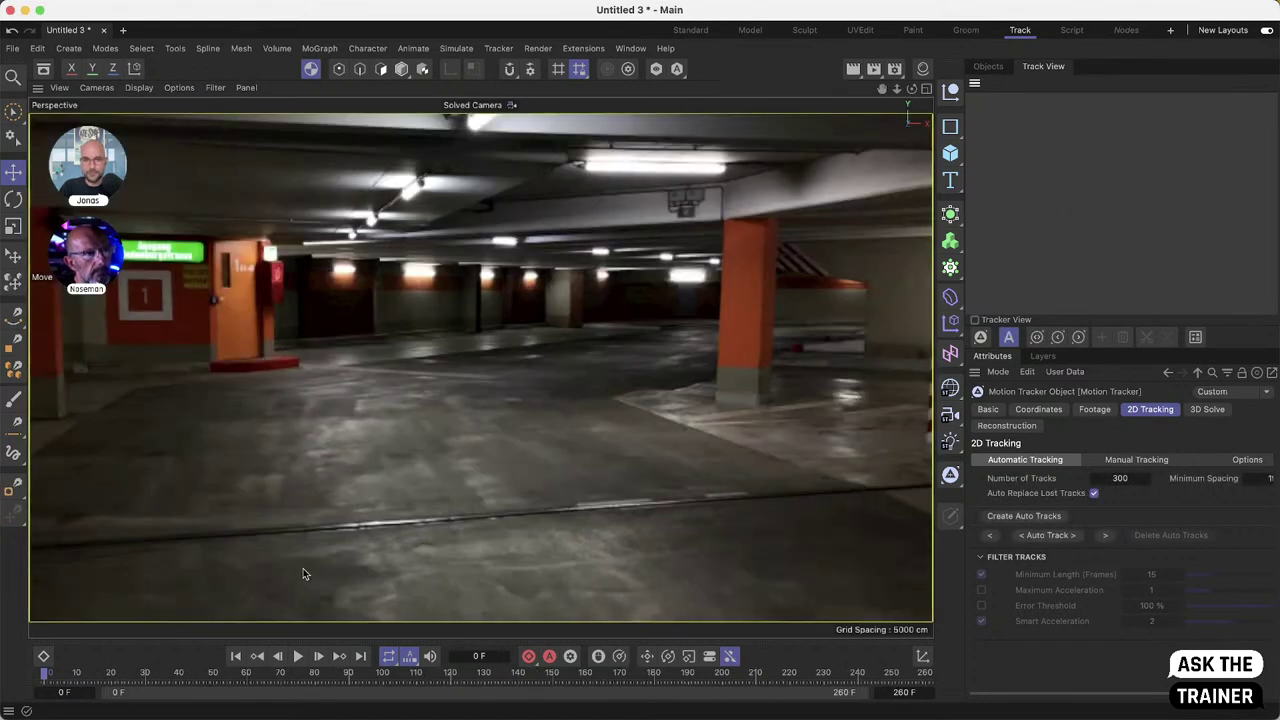
- Set the footage Resampling to 100 % and scrub through the CarPark frames
mouse_move(78, 677)
left_mouse_down()
mouse_move(769, 677)
mouse_move(80, 676)
left_mouse_up()
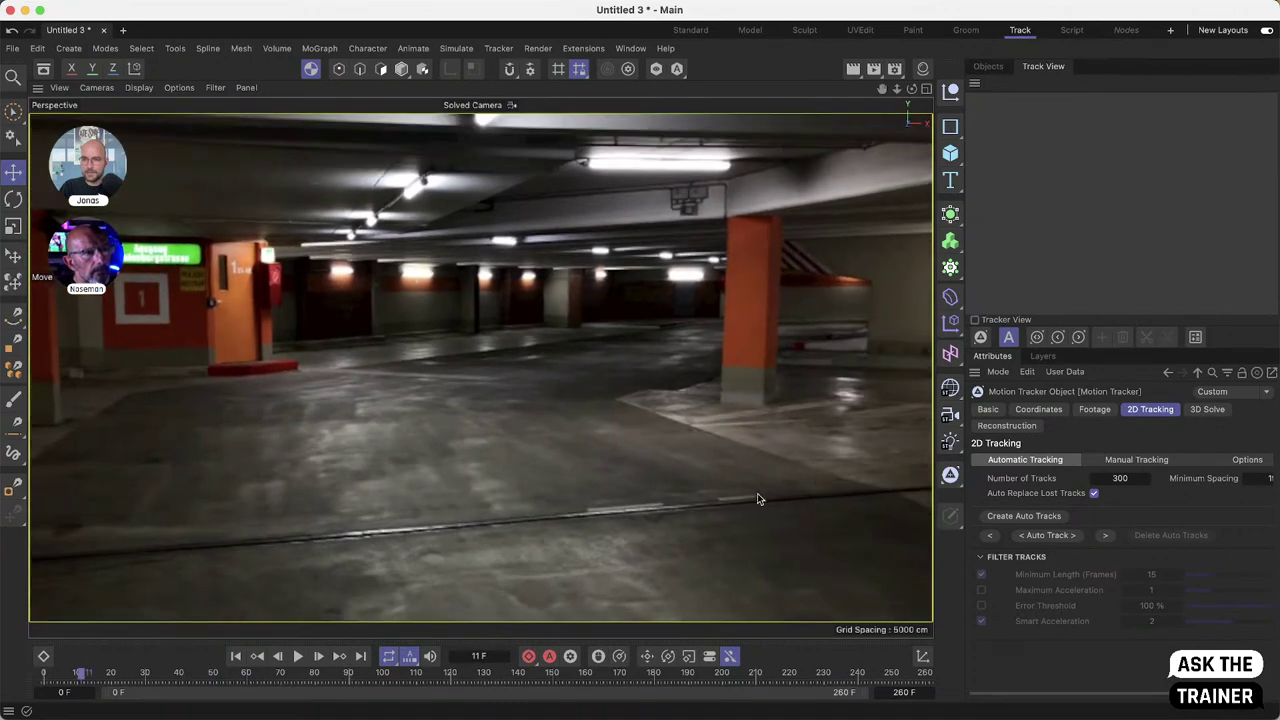
left_click(1104, 412)
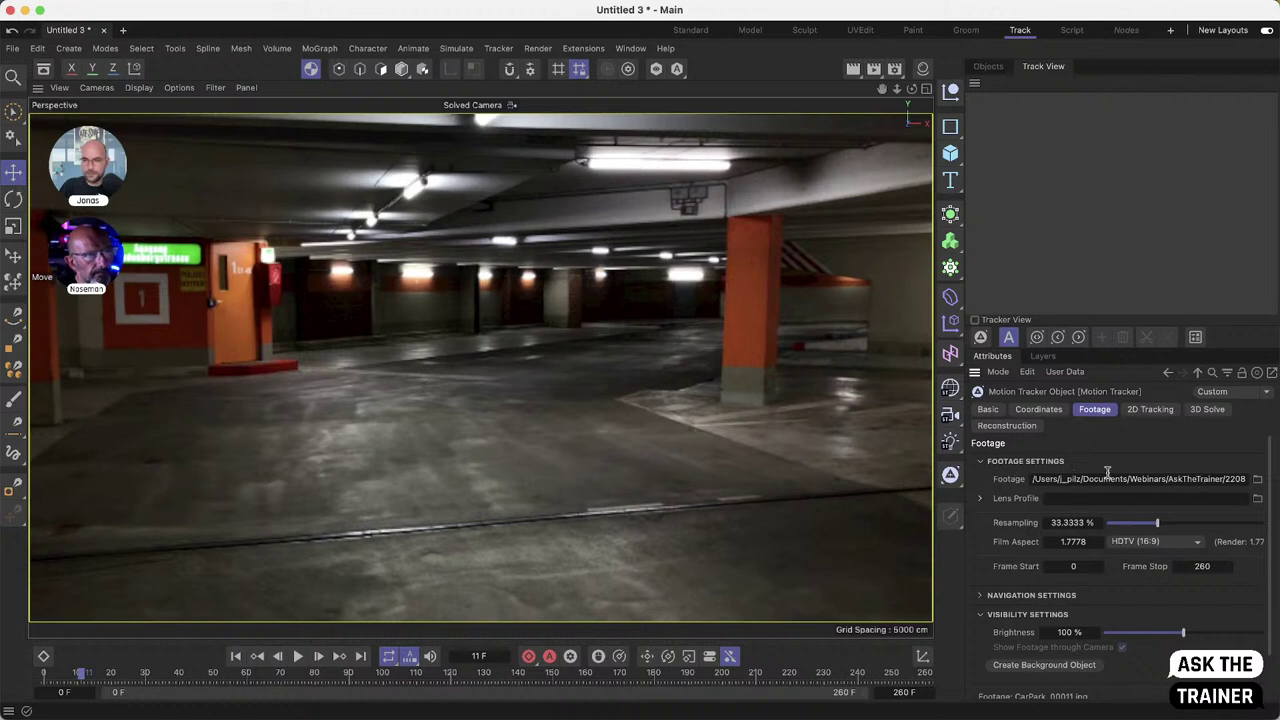
left_click(1072, 522)
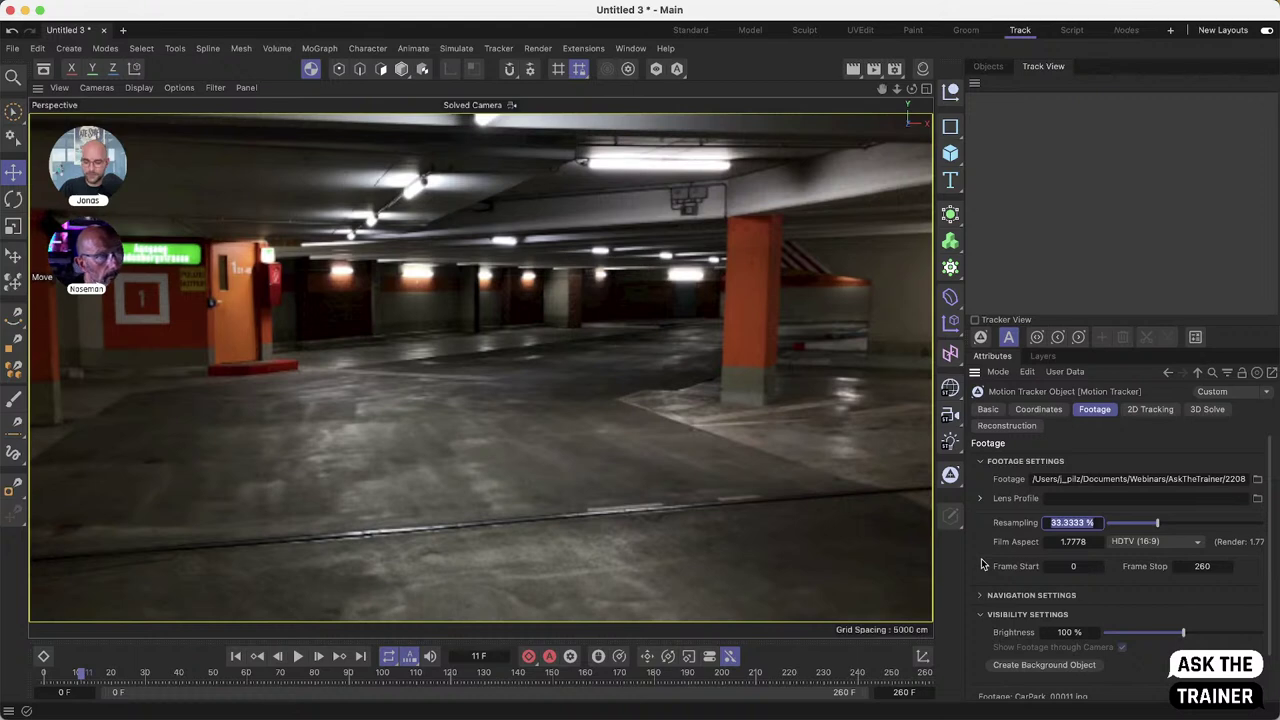
type("100")
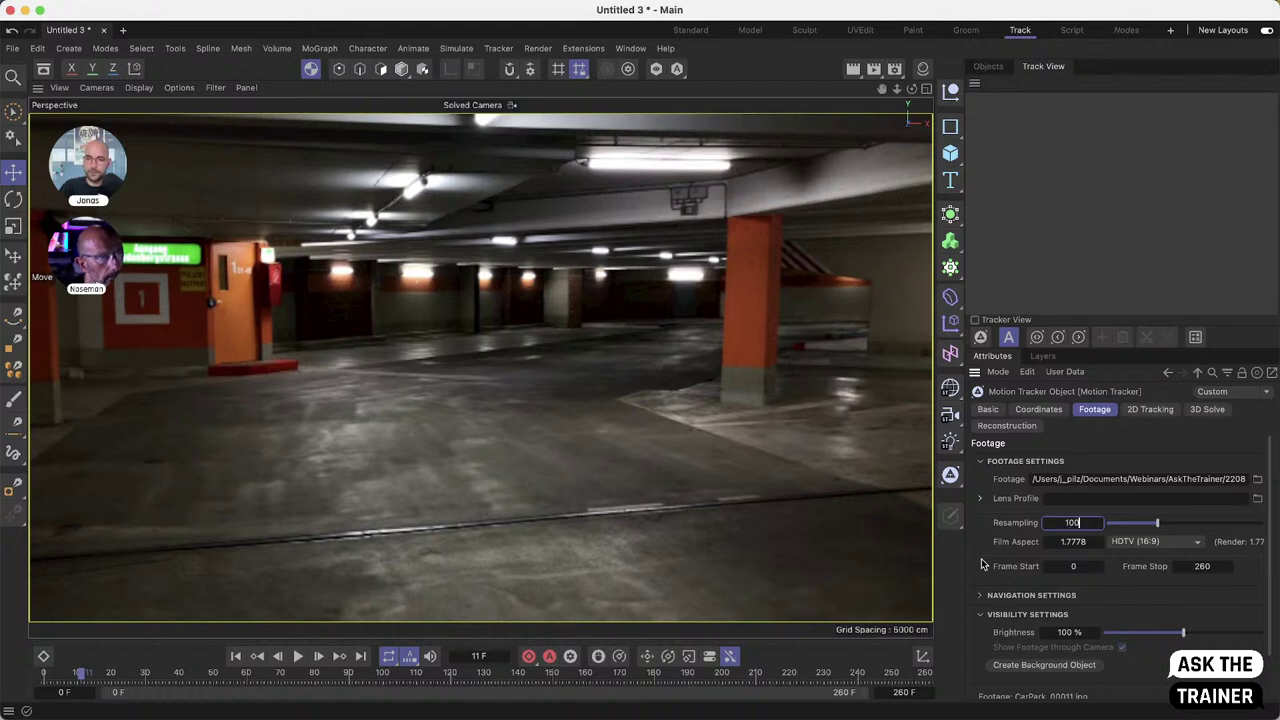
key("Return")
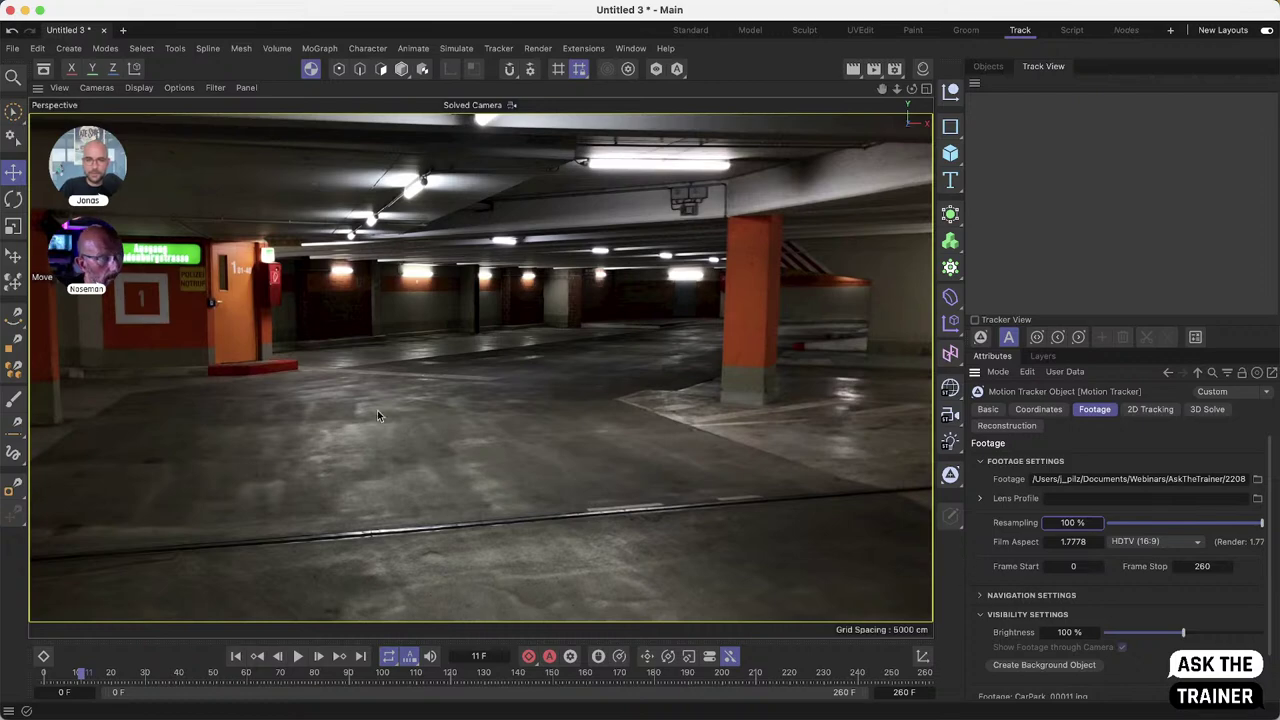
left_click(85, 675)
left_click_drag(85, 677, 40, 711)
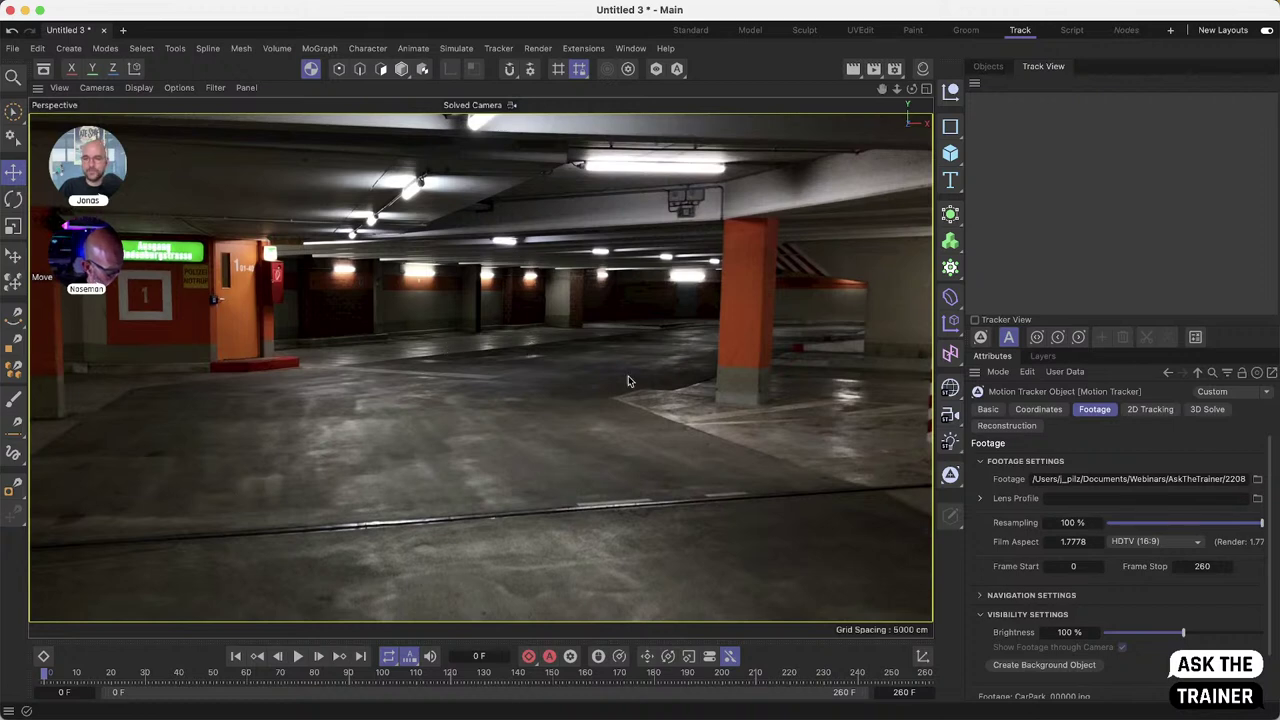
- Show the 2D Tracking settings: Automatic Tracking with 300 tracks, 15-frame minimum length
left_click(1148, 411)
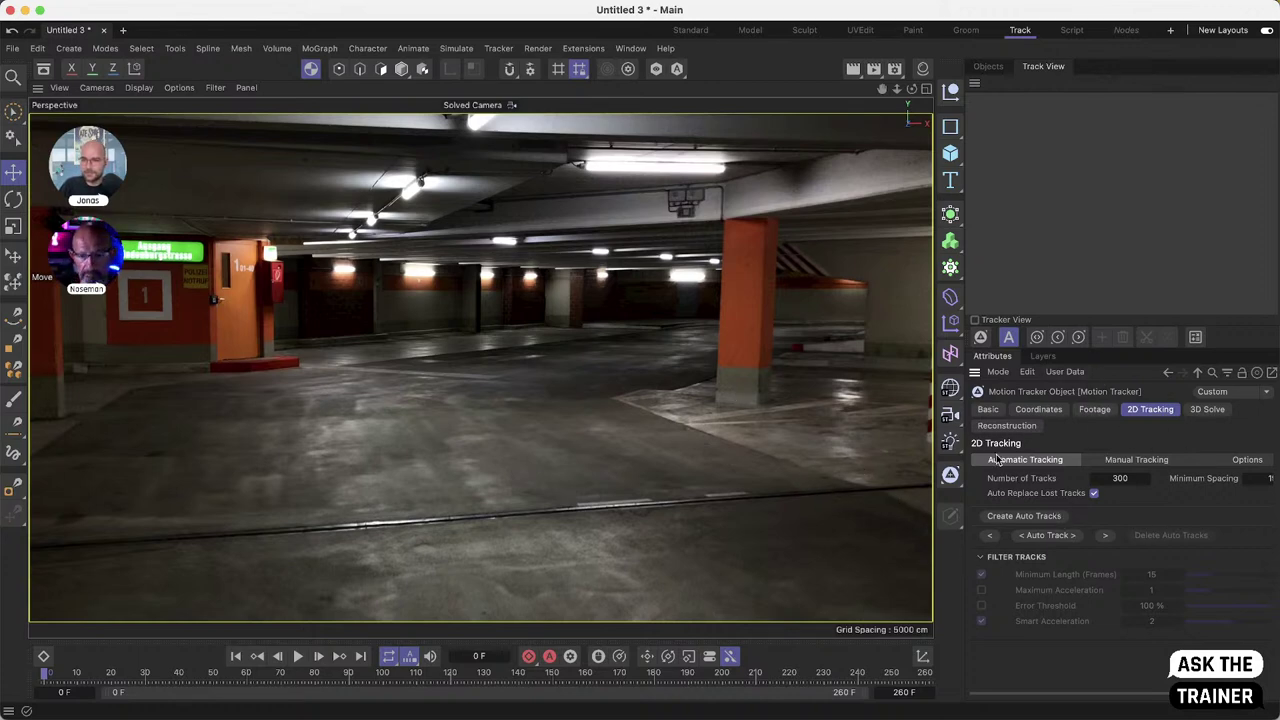
left_click(1049, 535)
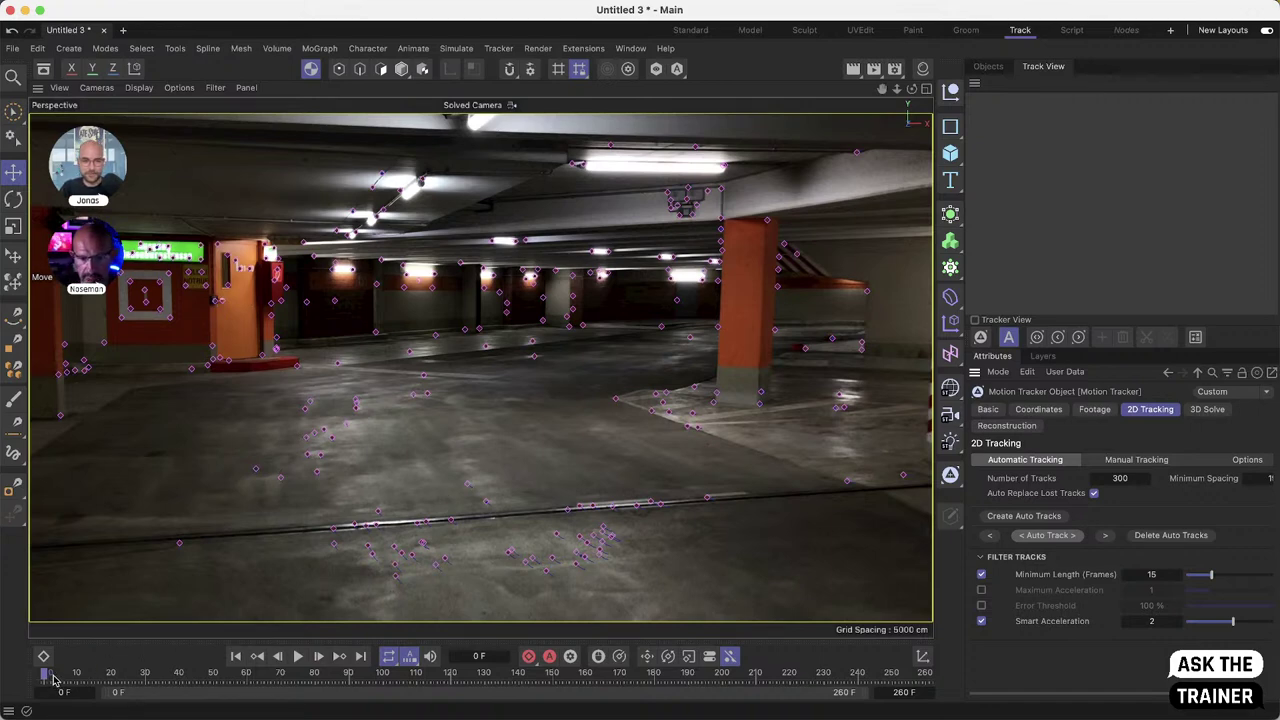
mouse_move(54, 679)
left_mouse_down()
mouse_move(766, 683)
mouse_move(43, 675)
left_mouse_up()
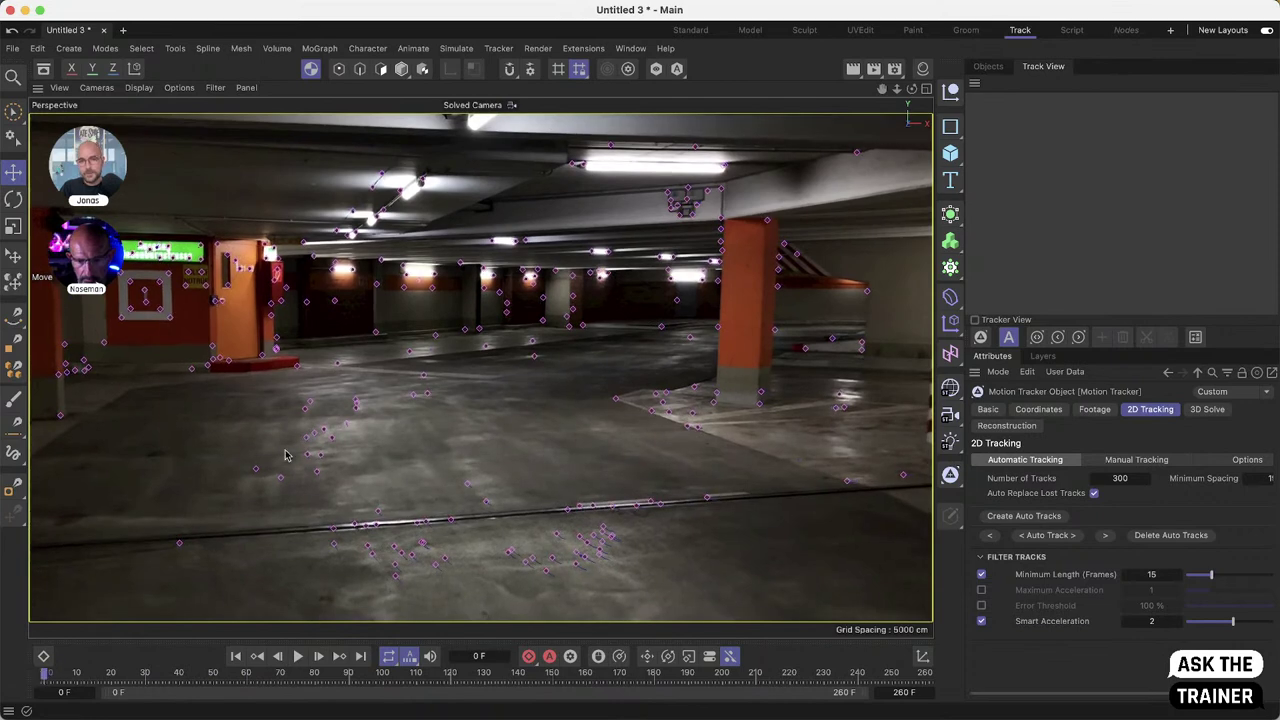
left_click_drag(114, 678, 56, 650)
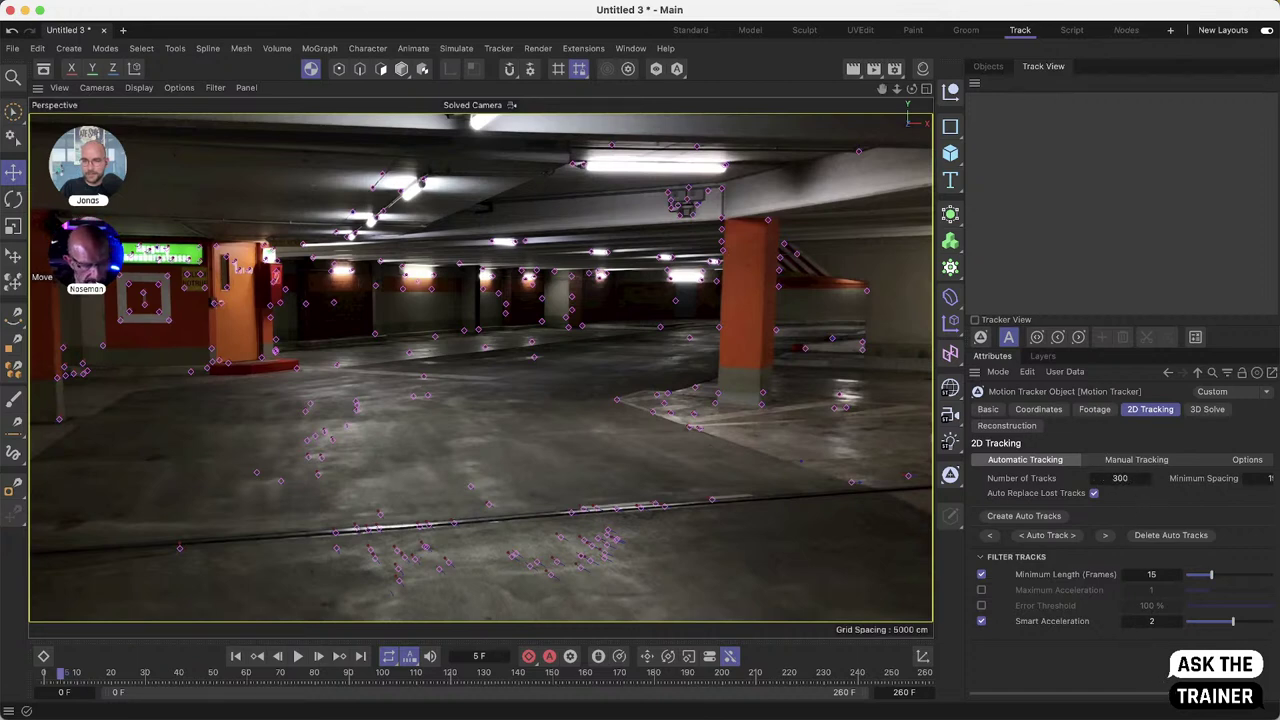
scroll(1166, 690, "right", 2)
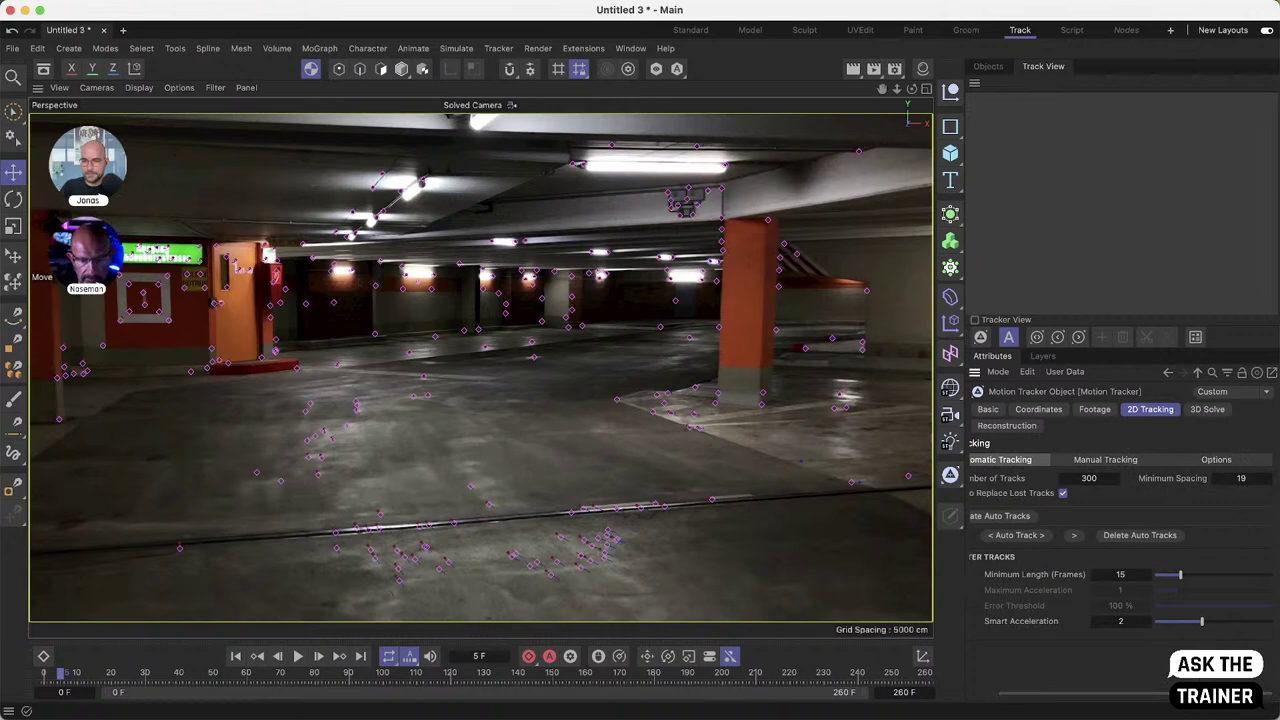
scroll(1100, 500, "left", 2)
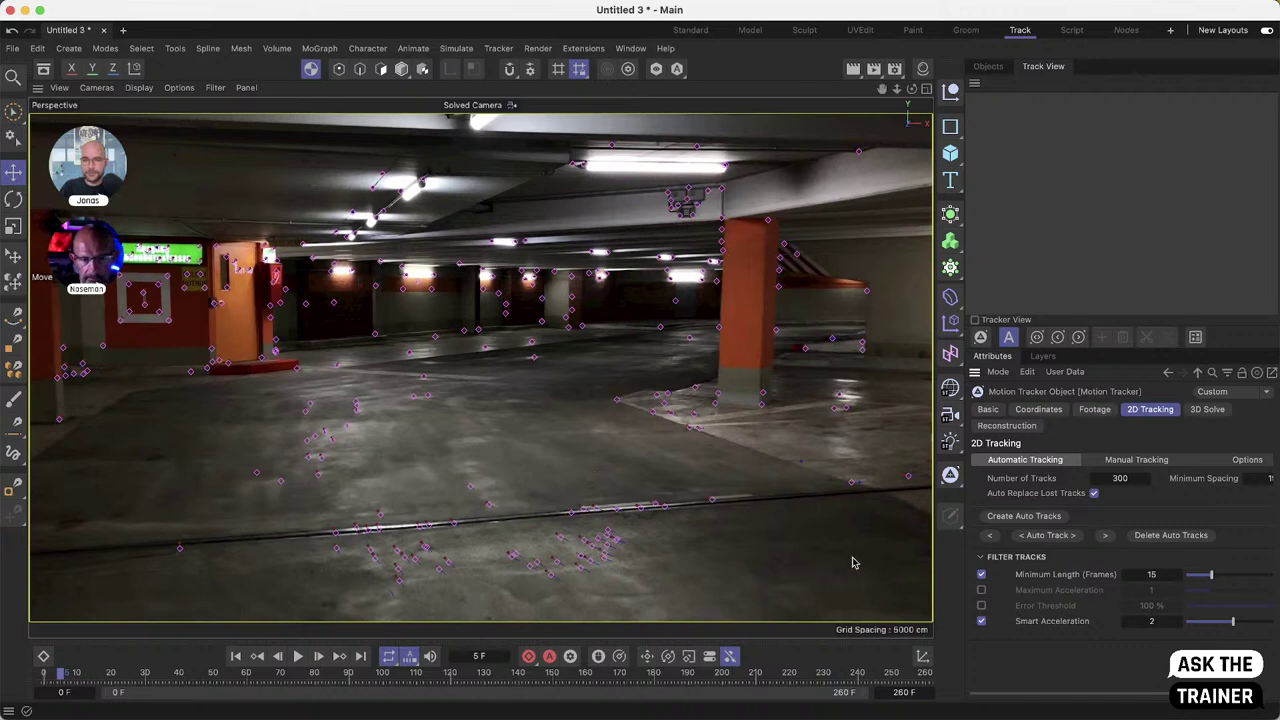
left_click(981, 575)
left_click(981, 621)
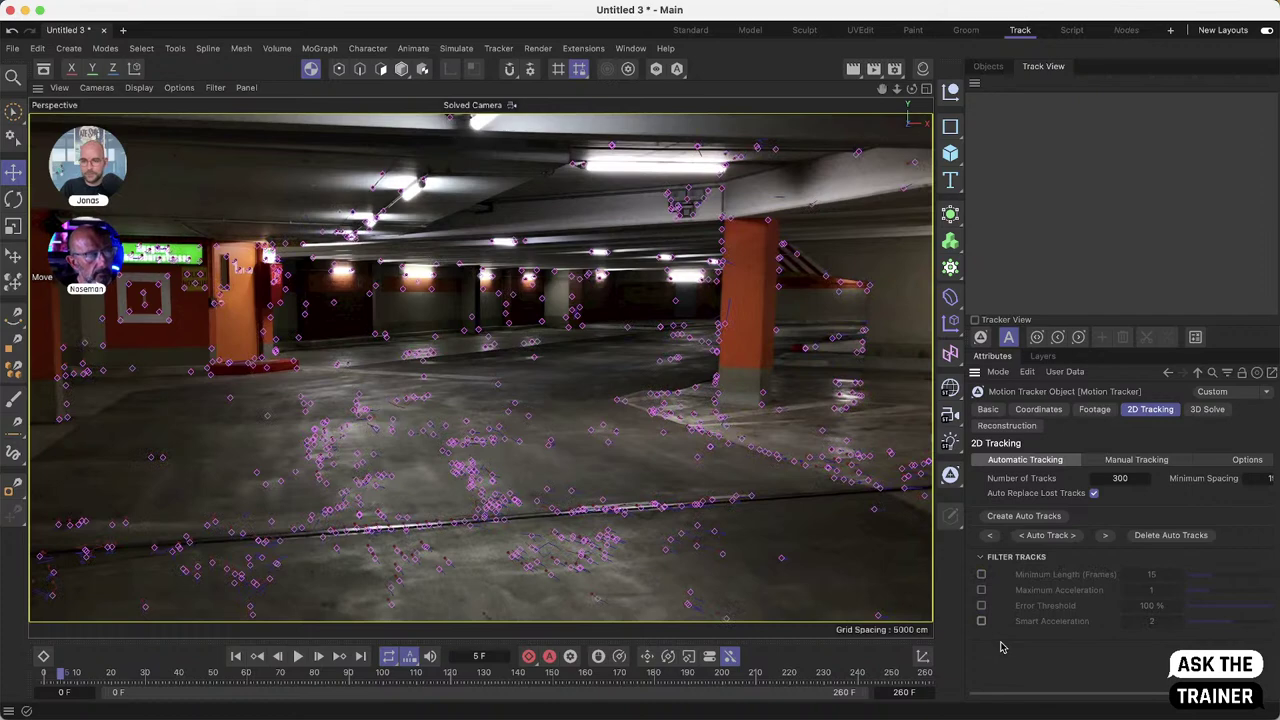
left_click(68, 677)
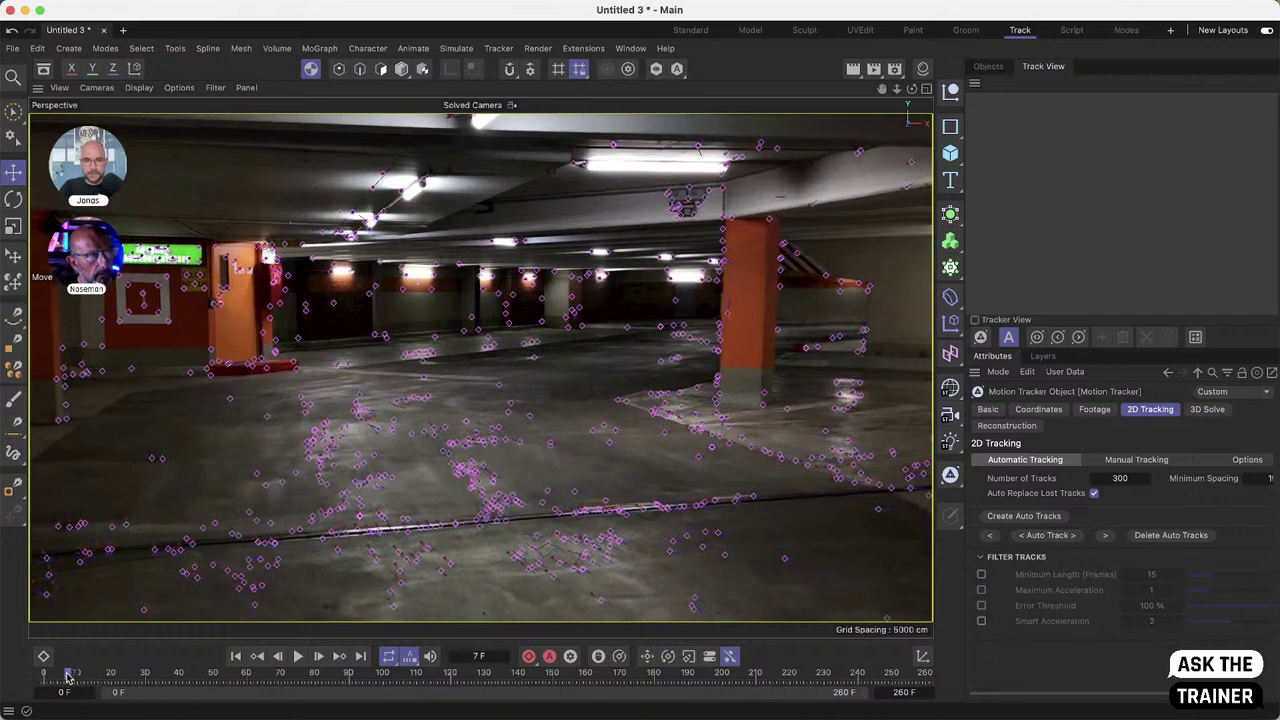
left_click_drag(68, 677, 184, 692)
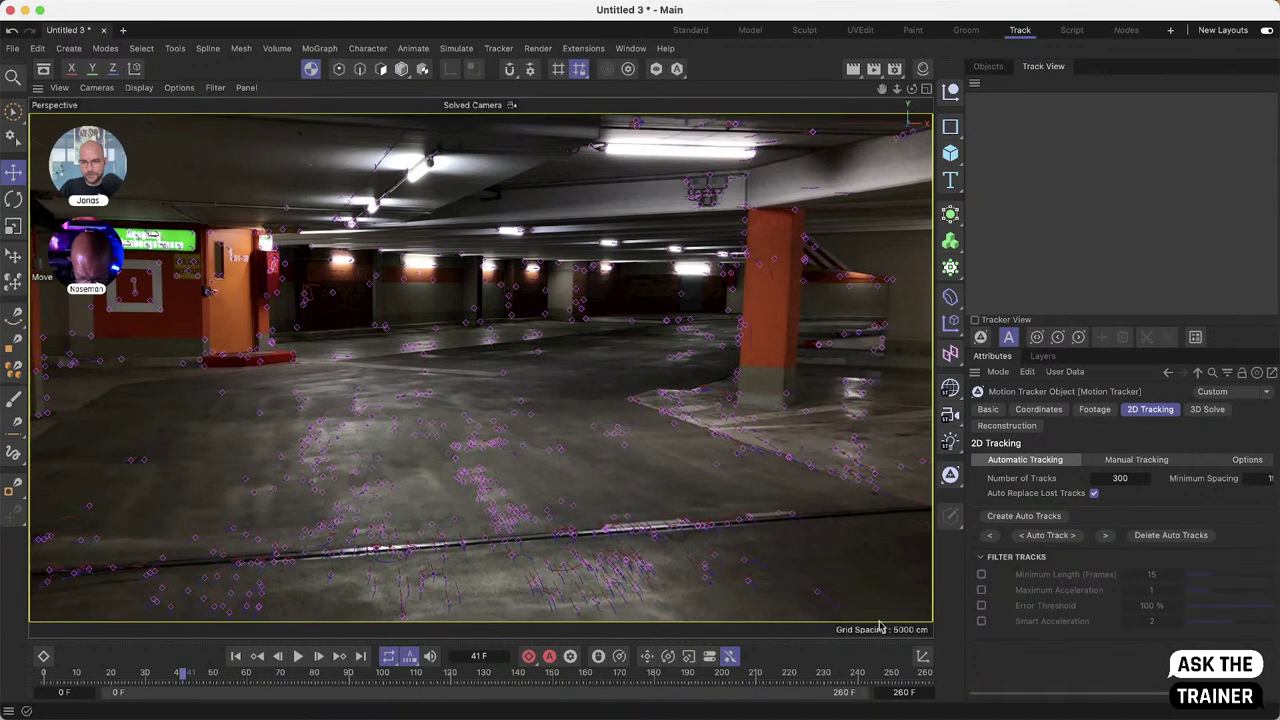
left_click(981, 621)
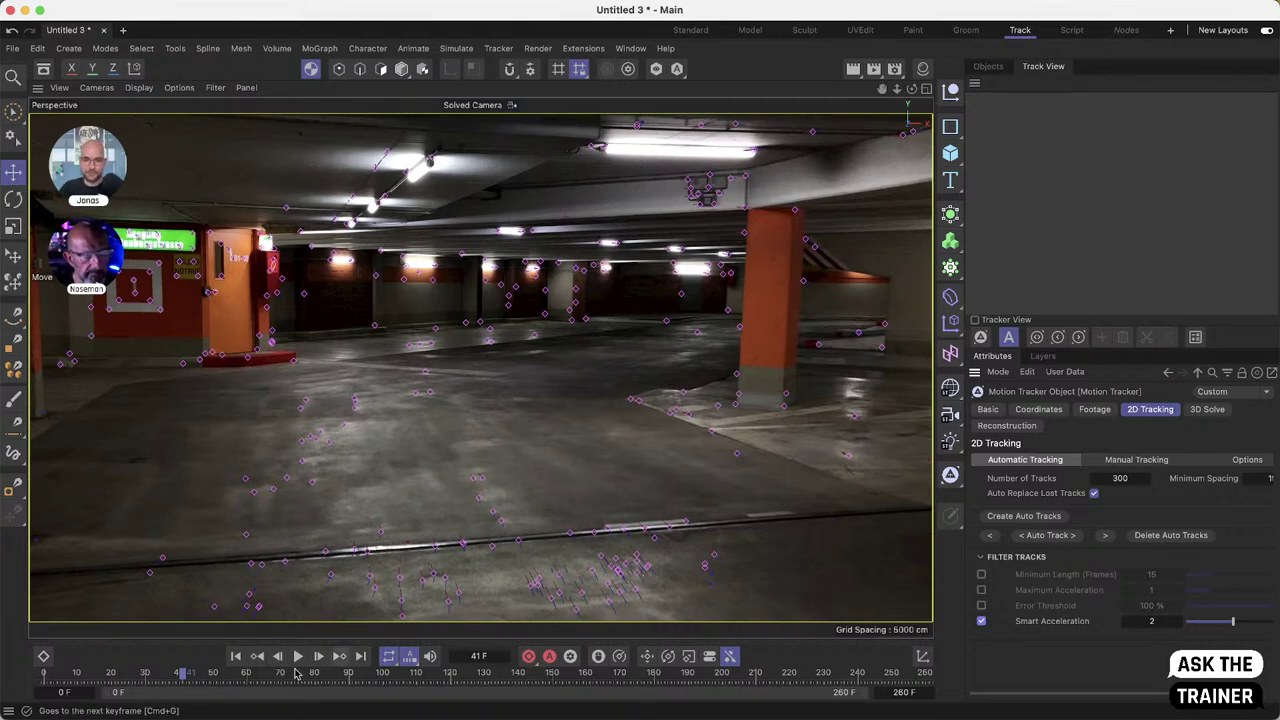
left_click_drag(184, 678, 91, 680)
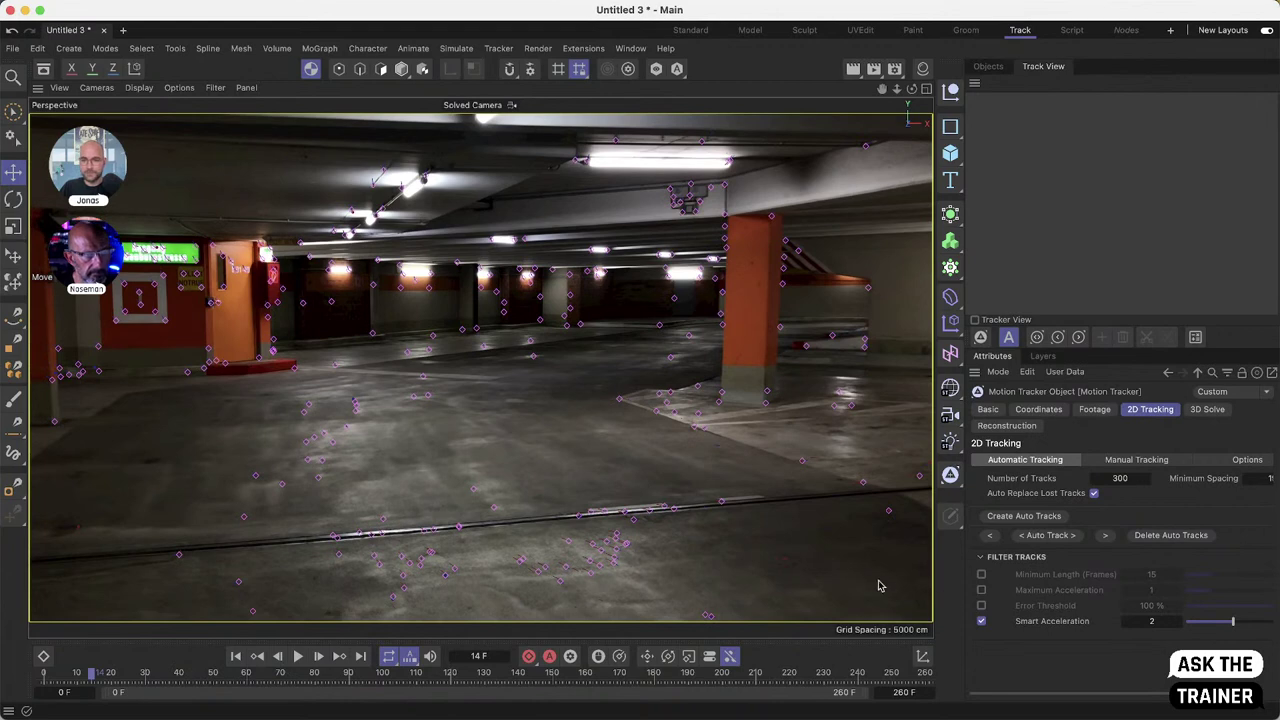
left_click(982, 575)
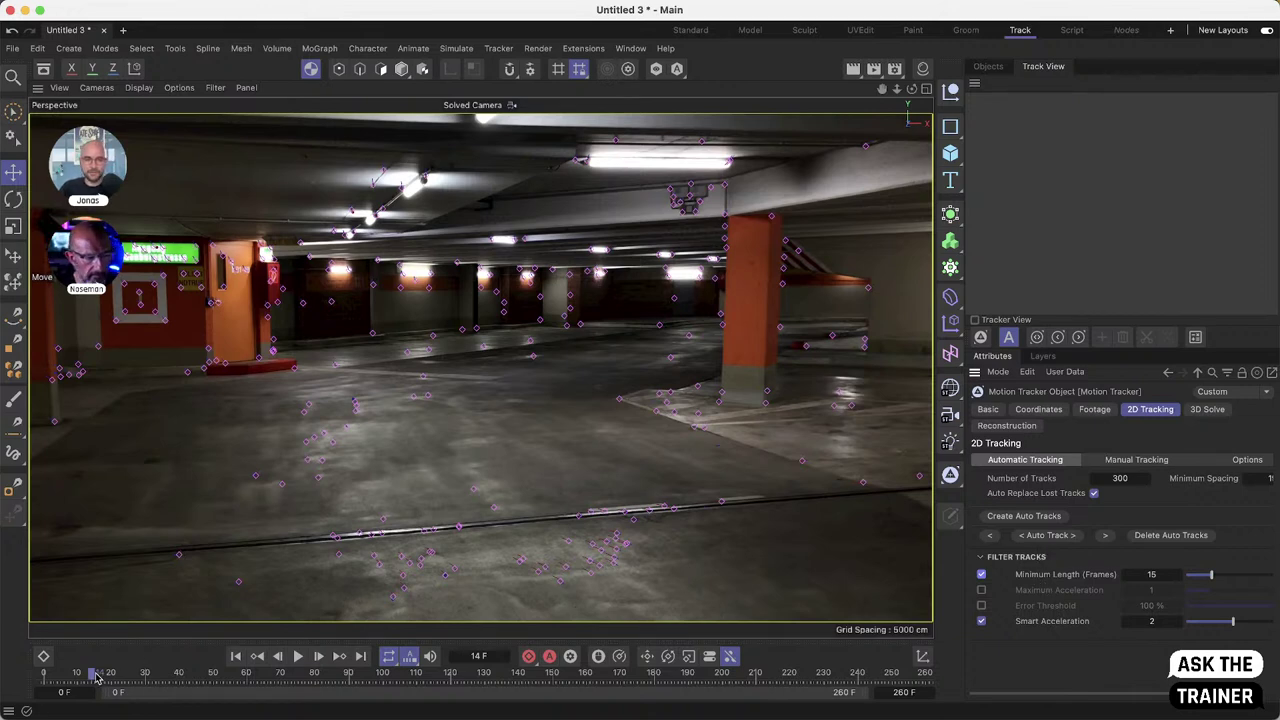
left_click_drag(93, 676, 110, 676)
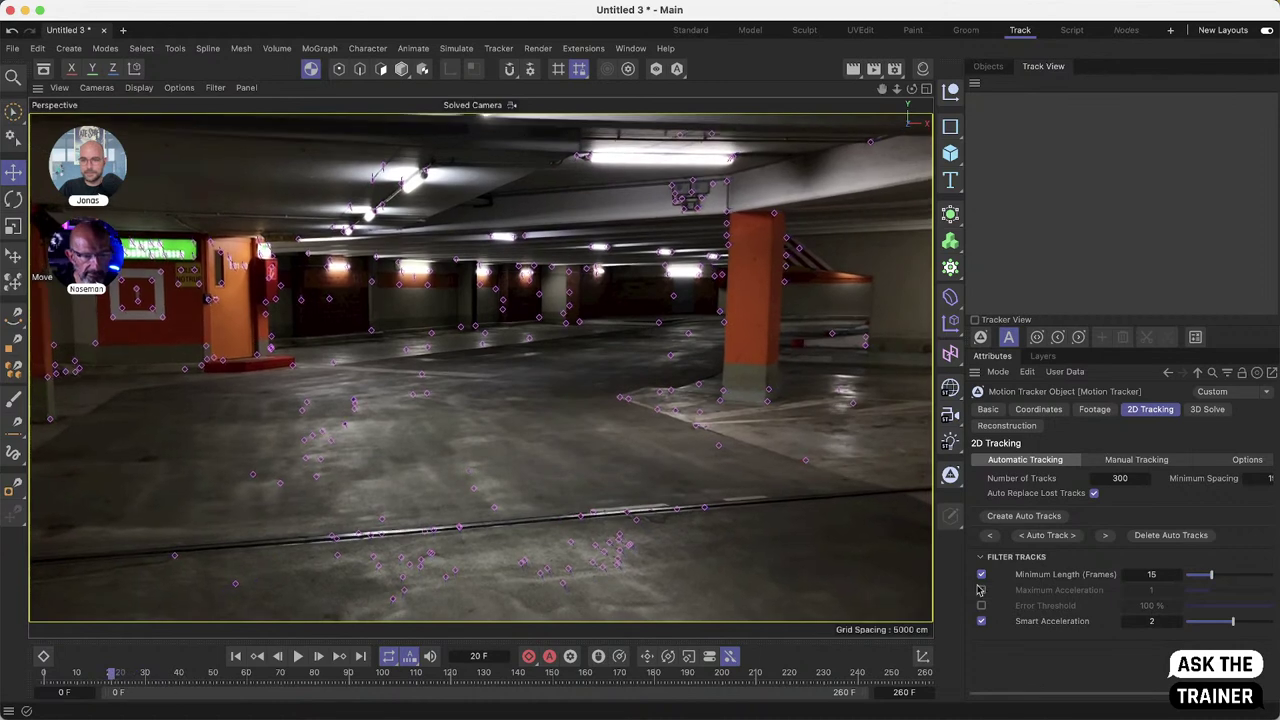
left_click(982, 575)
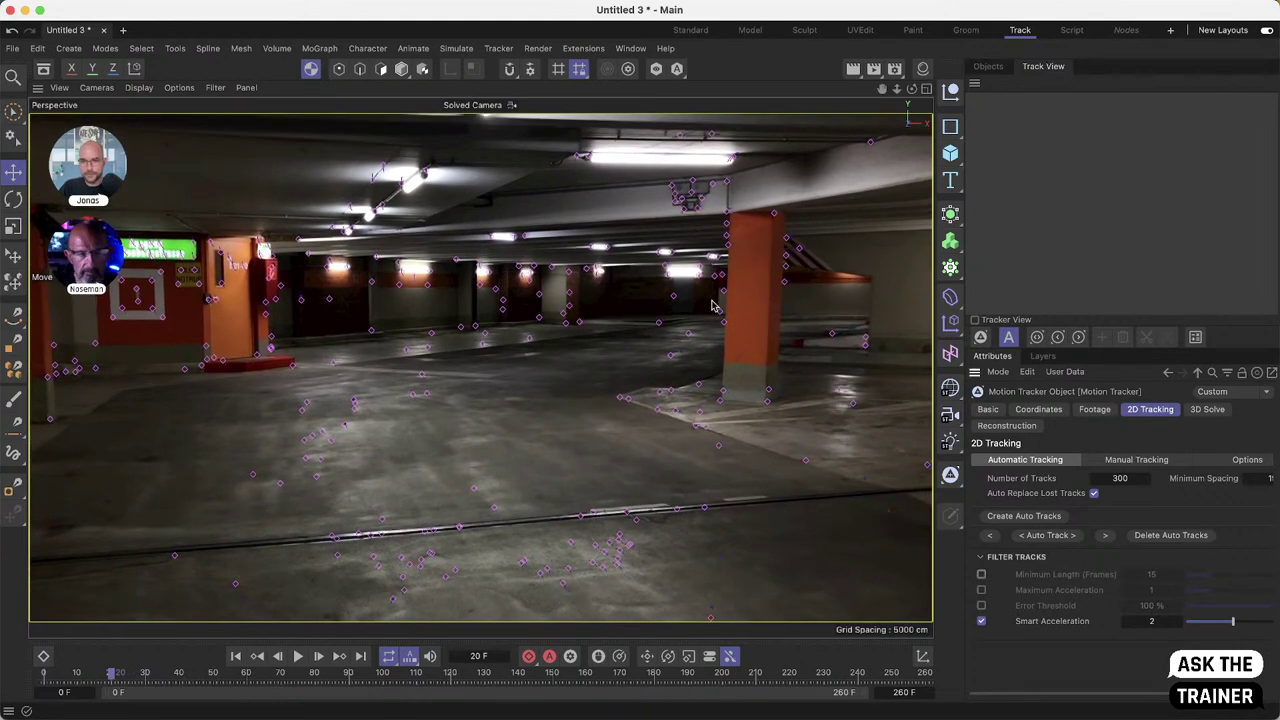
left_click(982, 576)
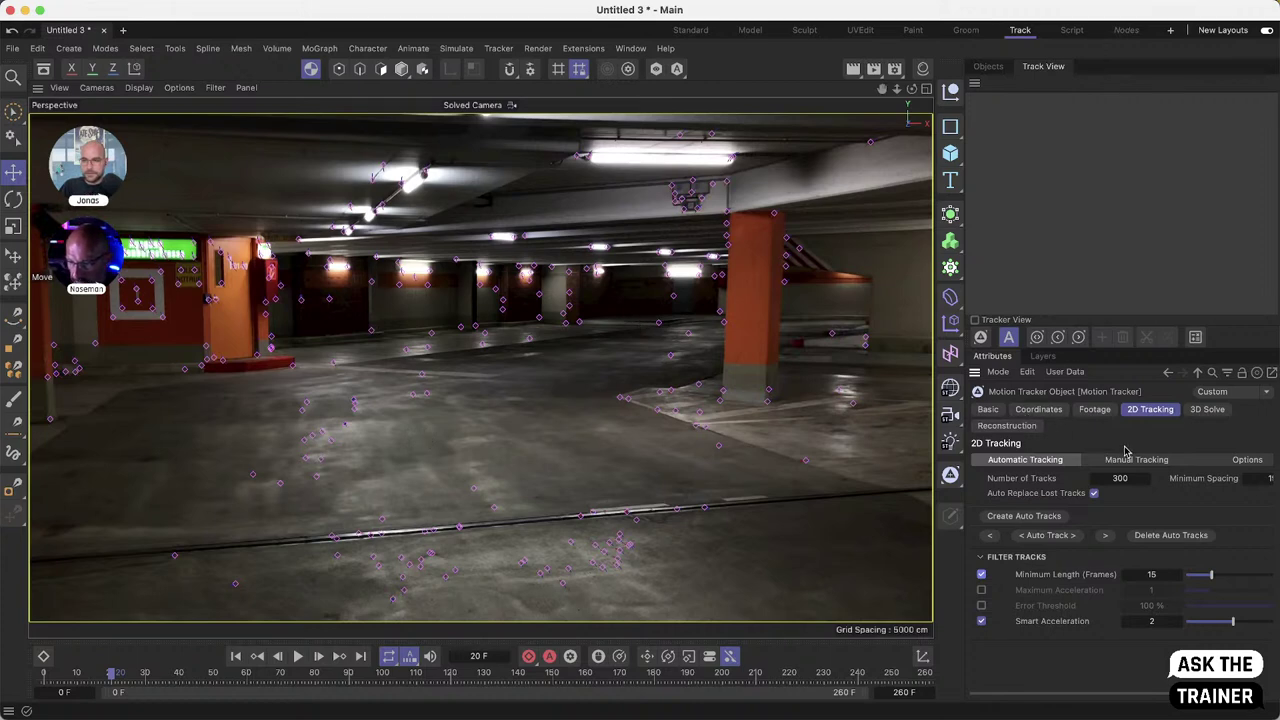
- Open the Motion Tracker Graph View and enlarge it into a large floating window over the footage
left_click(981, 343)
left_click_drag(1003, 329, 675, 215)
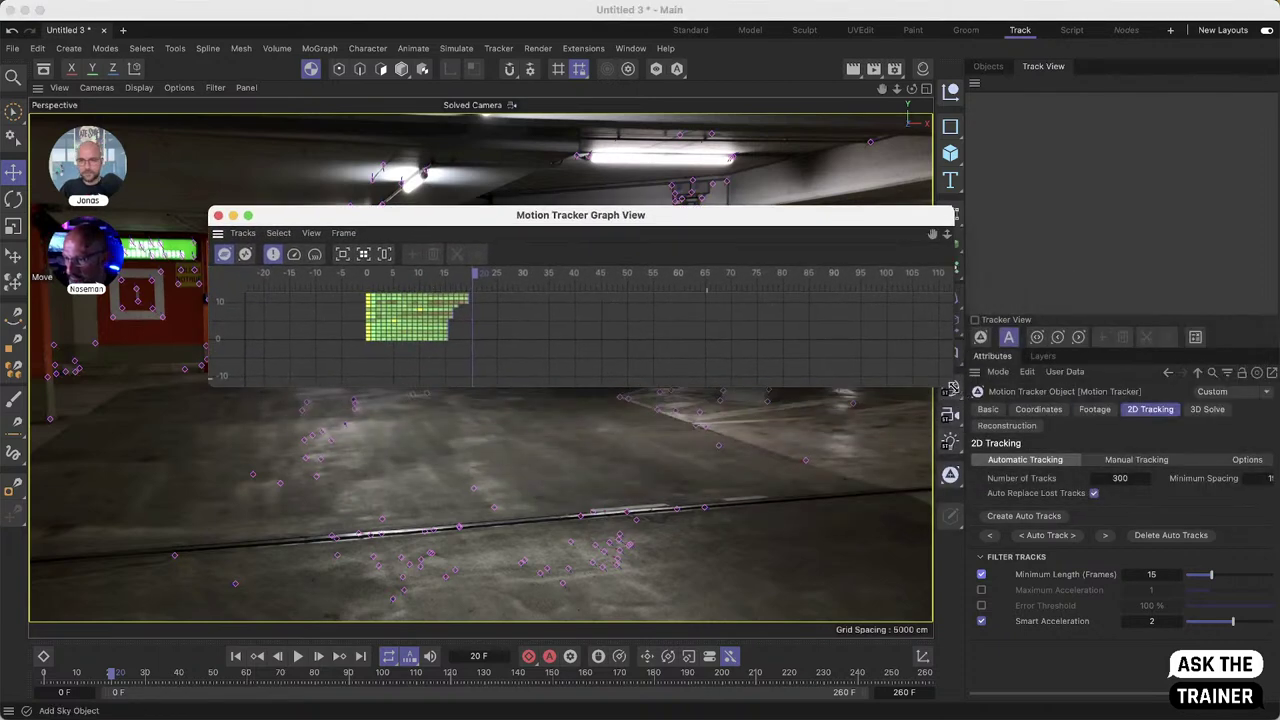
left_click_drag(955, 386, 1093, 671)
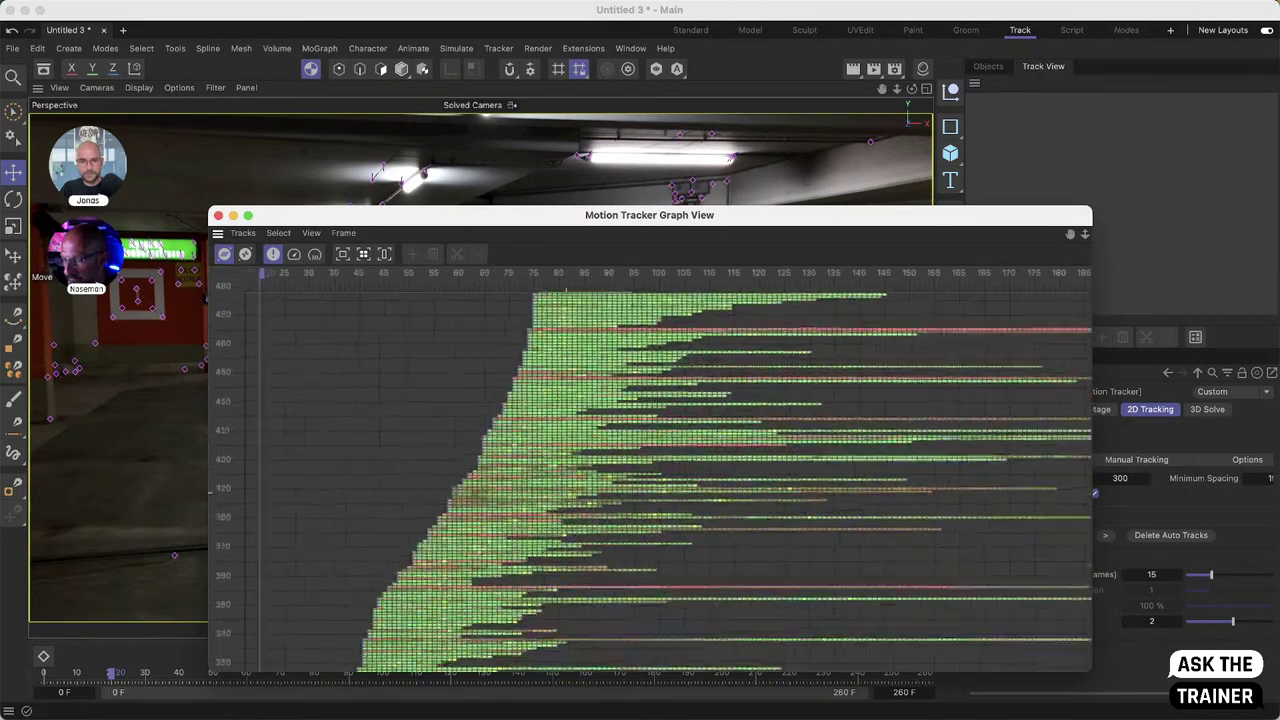
left_click(91, 537, "ctrl")
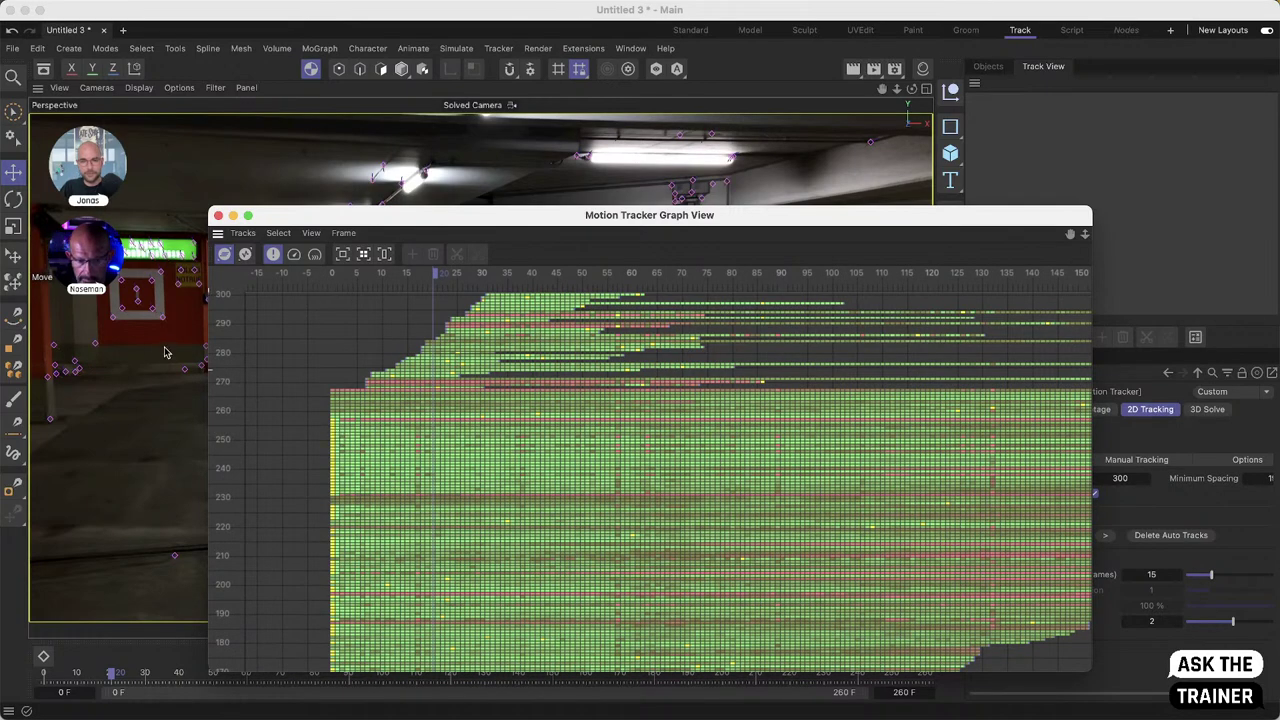
scroll(668, 488, "down", 10)
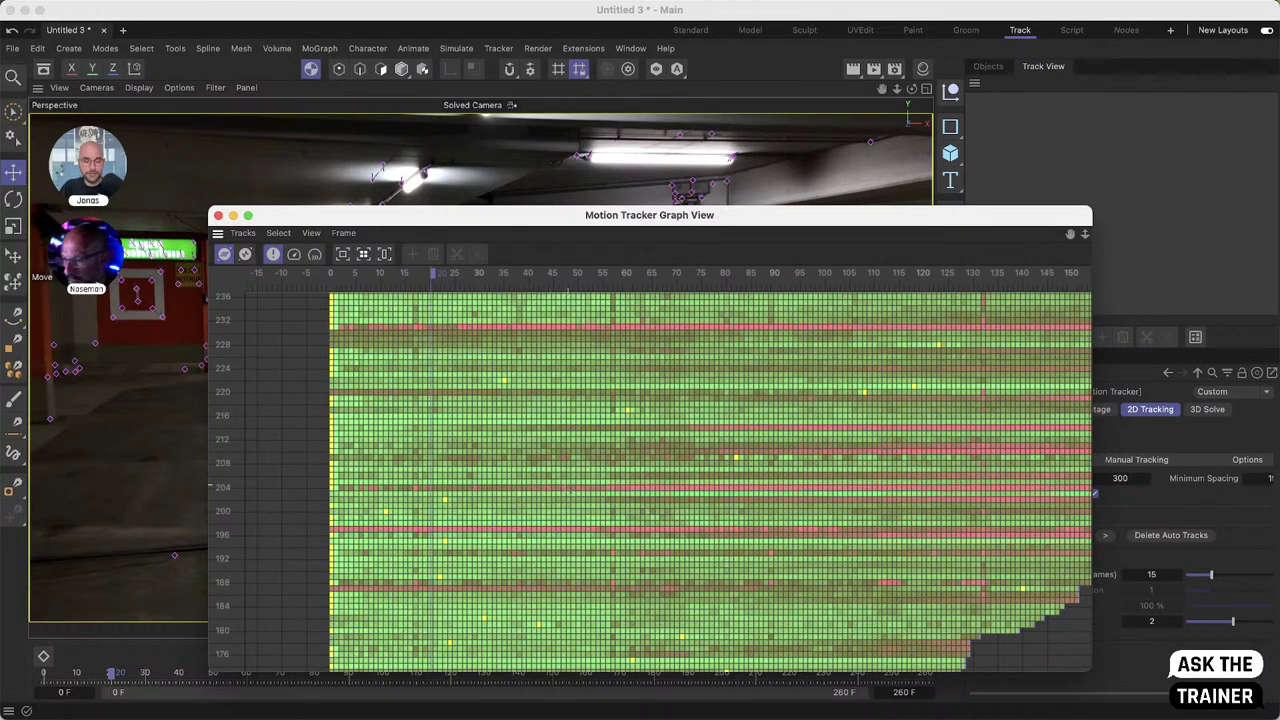
scroll(551, 545, "up", 5)
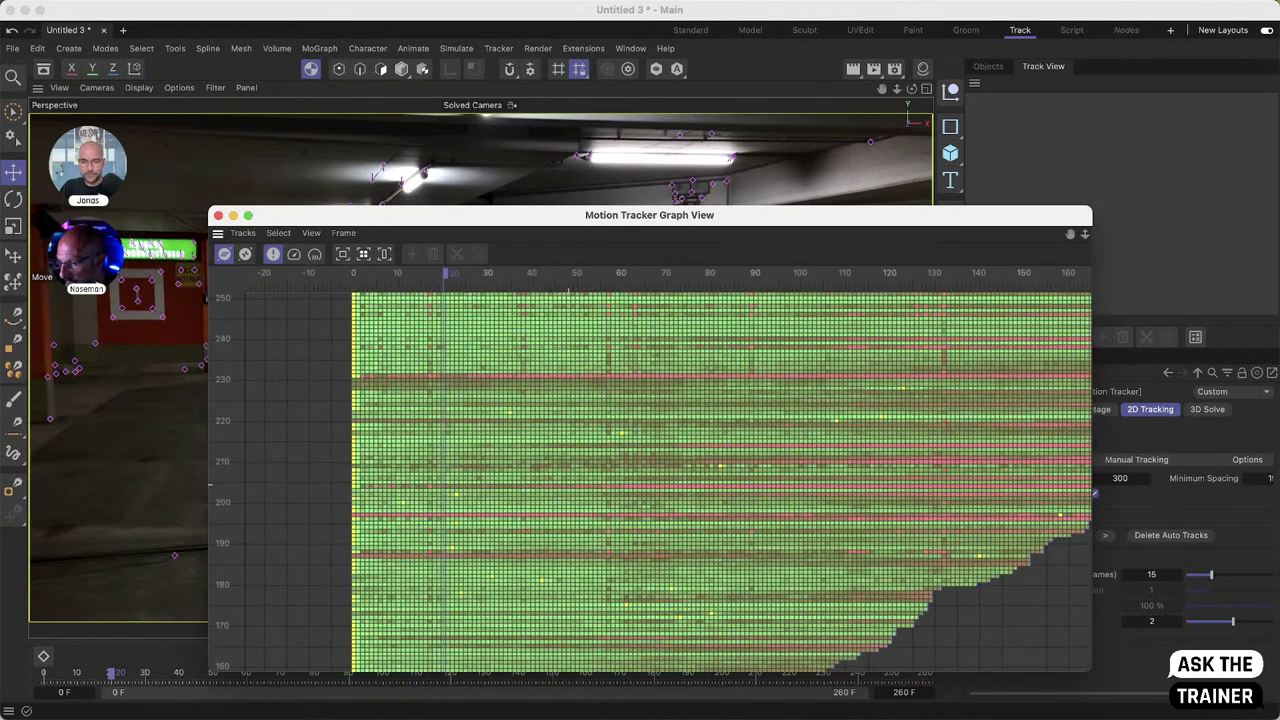
left_click_drag(688, 220, 723, 142)
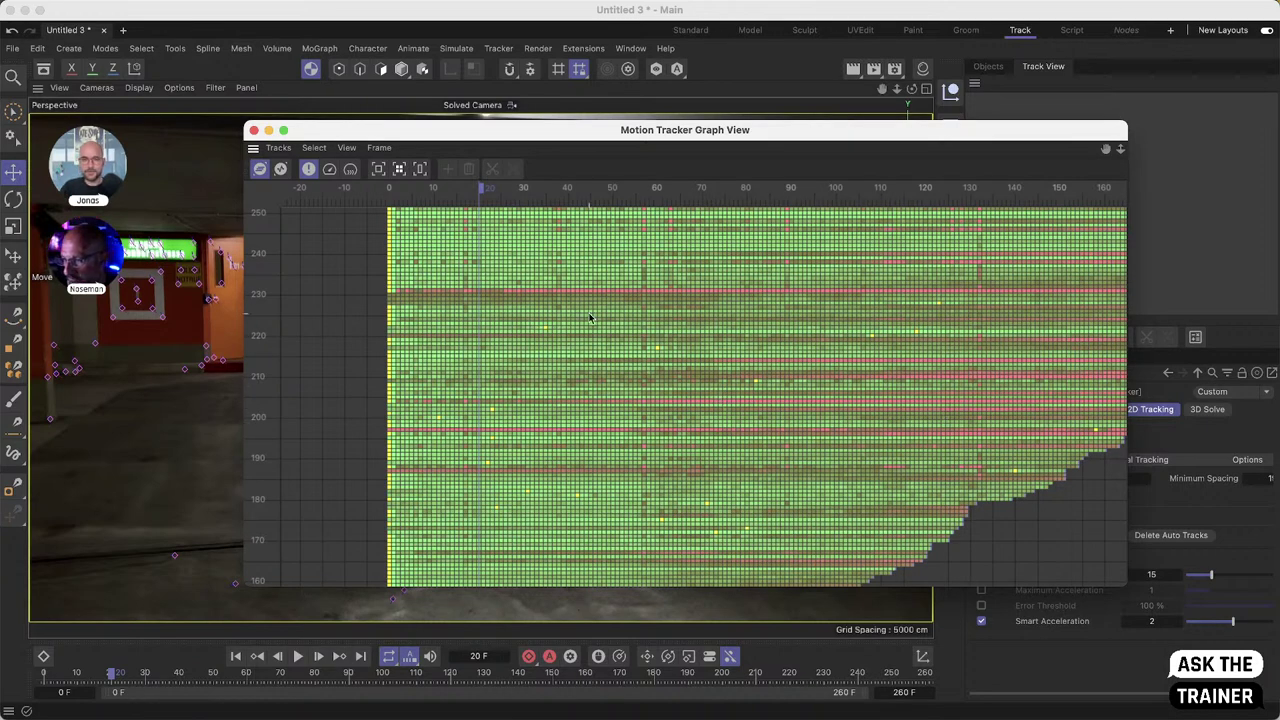
- Plot the tracks as error curves in Graph View and move it aside to reveal the Attributes
left_click(281, 170)
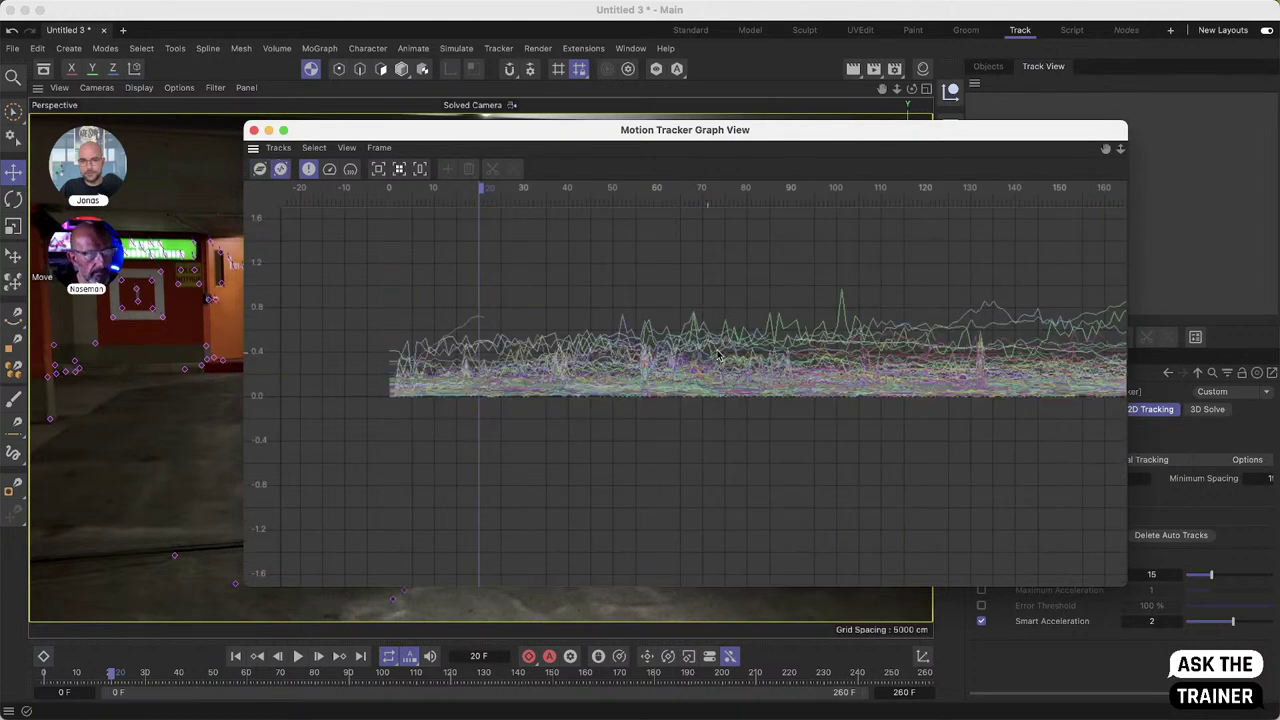
scroll(826, 356, "up", 5)
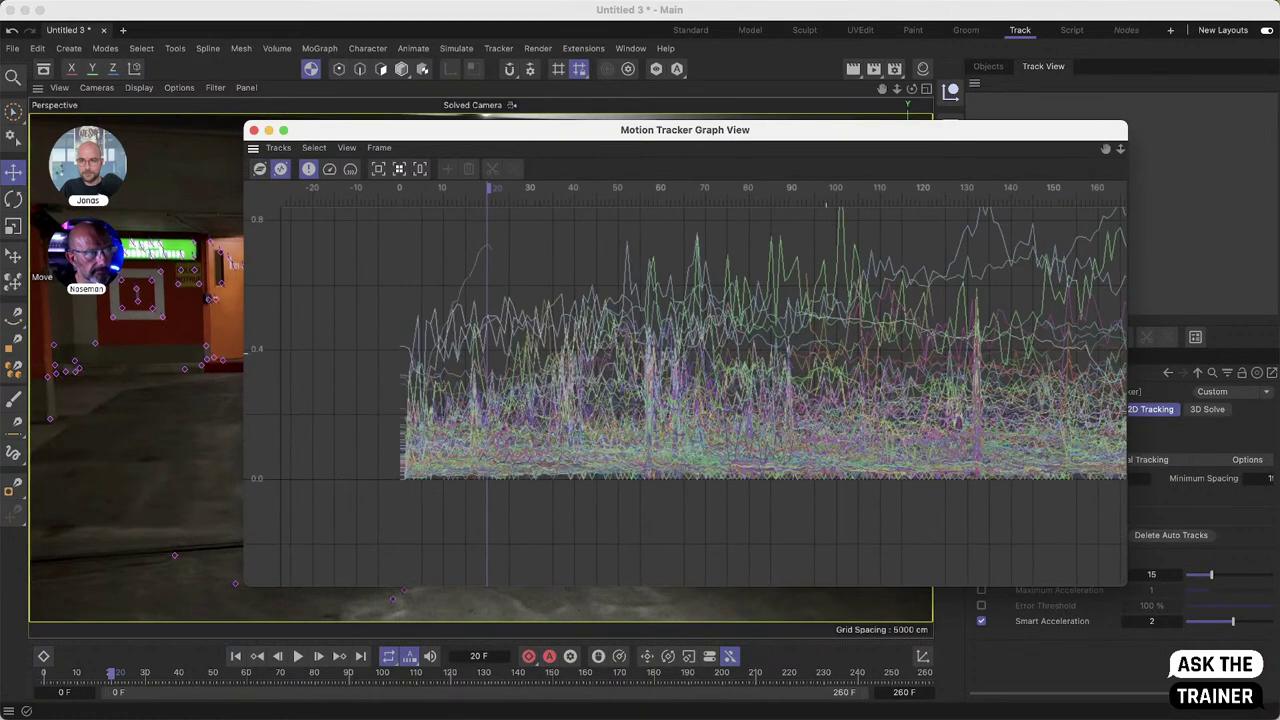
scroll(786, 401, "right", 5)
scroll(786, 401, "up", 4)
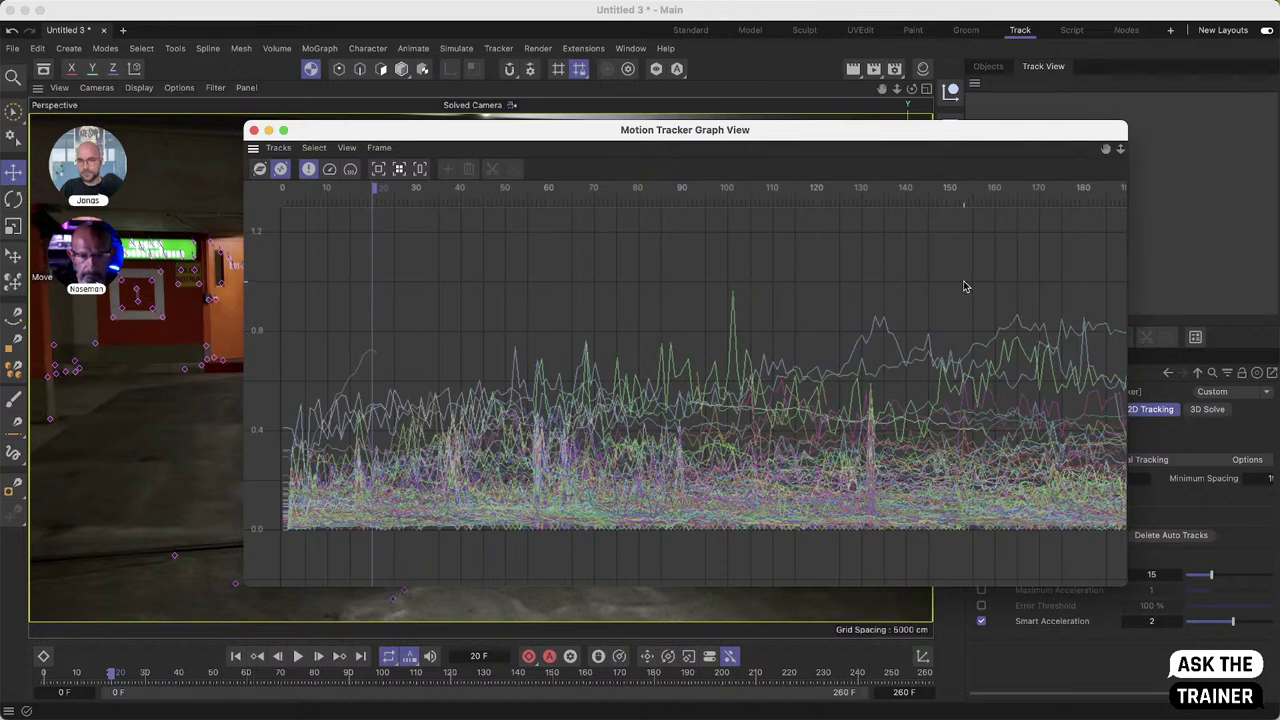
left_click_drag(872, 130, 634, 135)
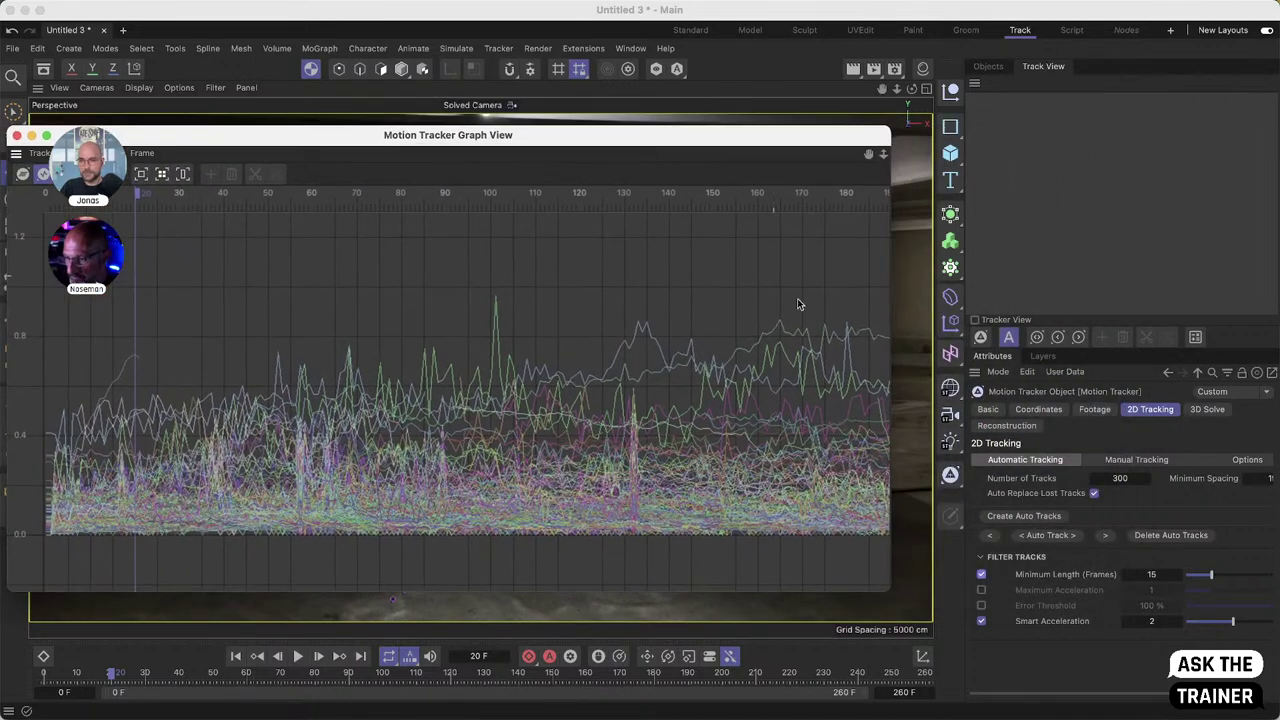
- Enable the Error Threshold filter and set it to about 54 %
left_click(981, 606)
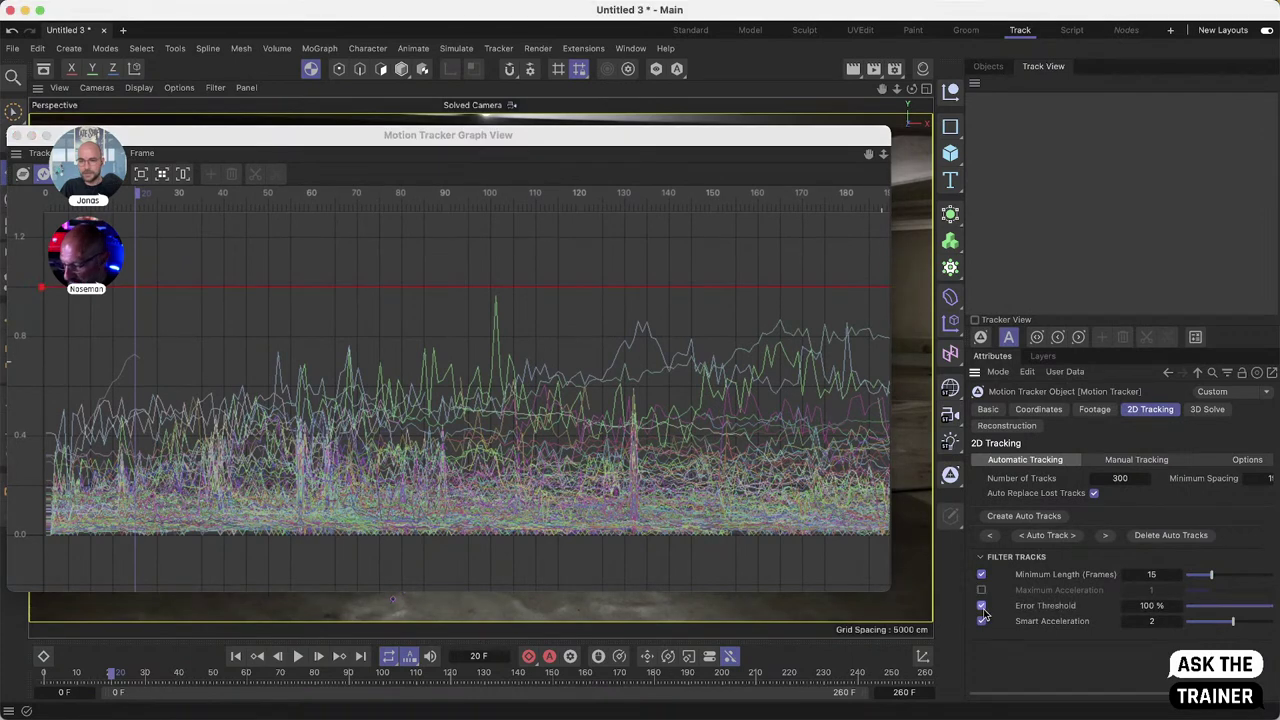
left_click(1155, 605)
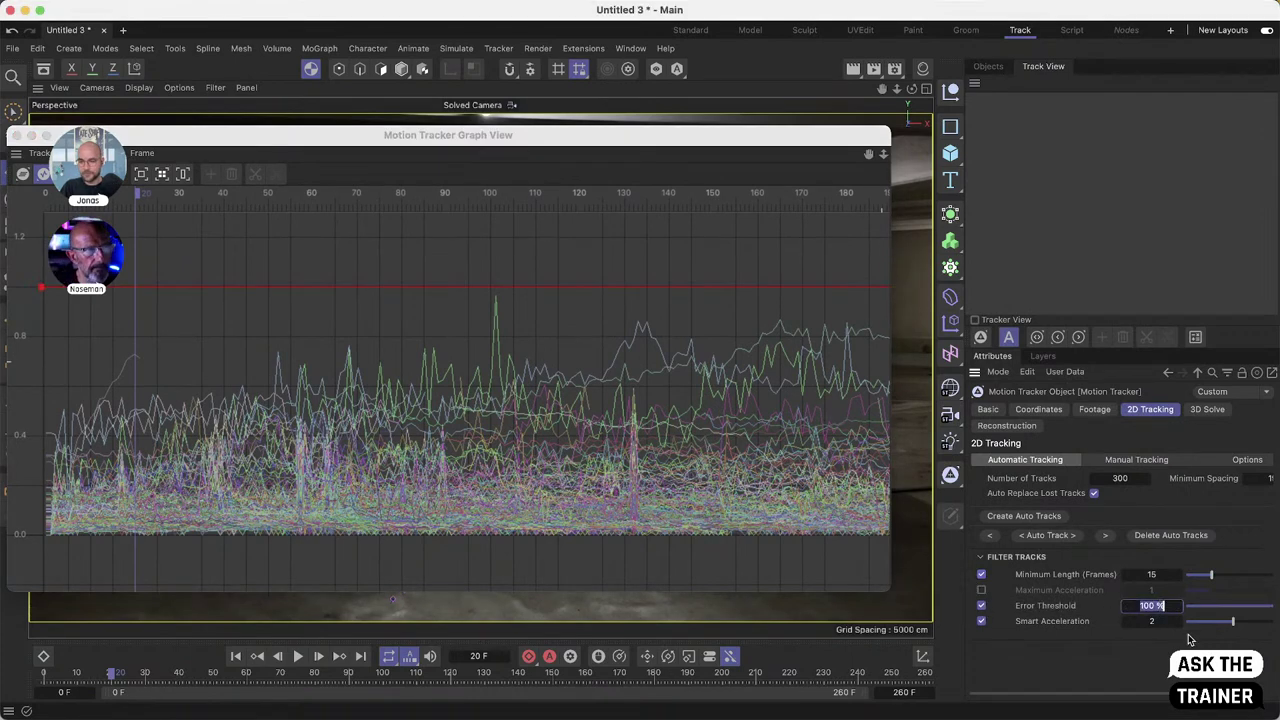
type("50")
key("Return")
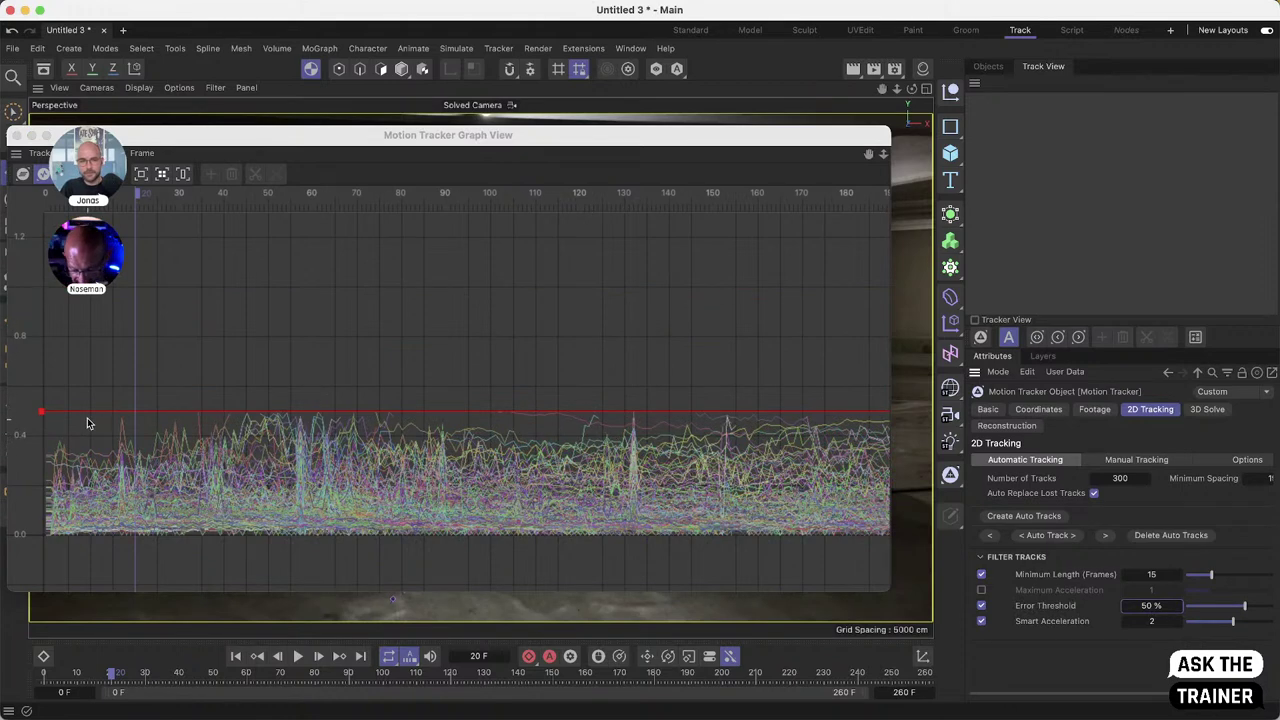
left_click(44, 416)
mouse_move(43, 422)
left_mouse_down()
mouse_move(42, 440)
mouse_move(43, 338)
mouse_move(43, 403)
left_mouse_up()
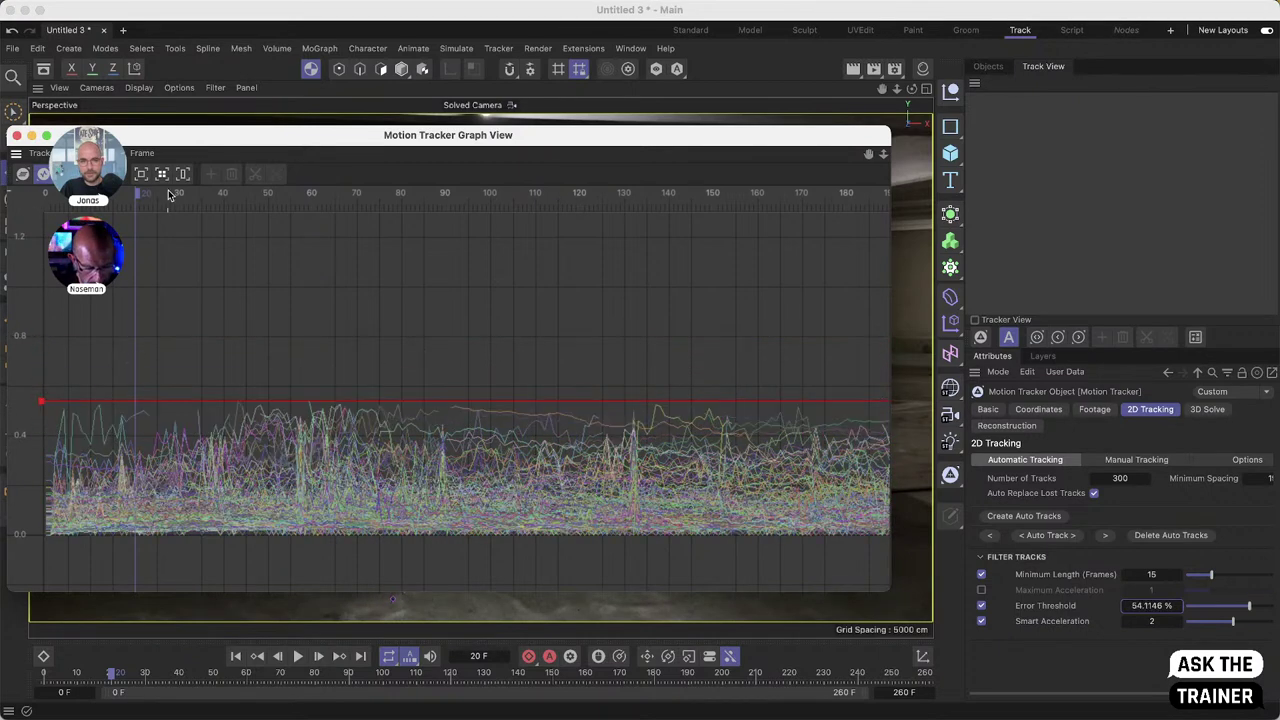
left_click_drag(266, 141, 348, 150)
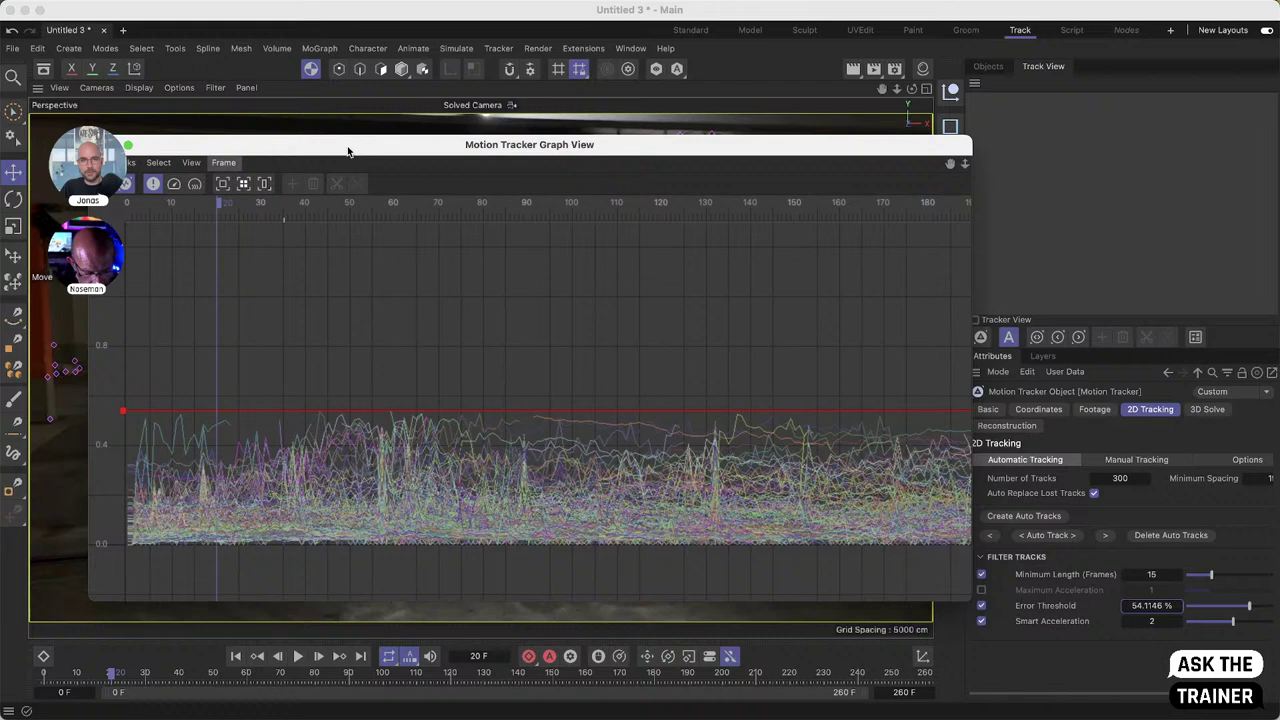
- Check the speed and acceleration plots, return to the status grid, and close Graph View
left_click(173, 185)
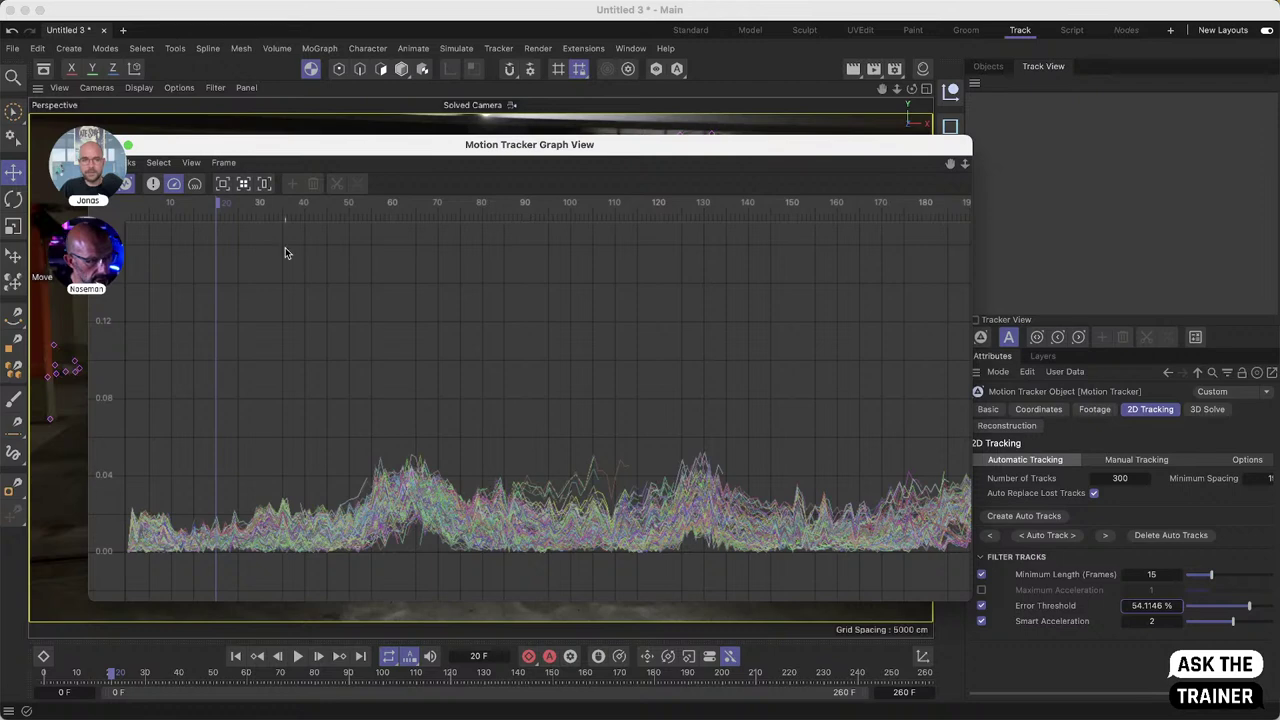
left_click(195, 185)
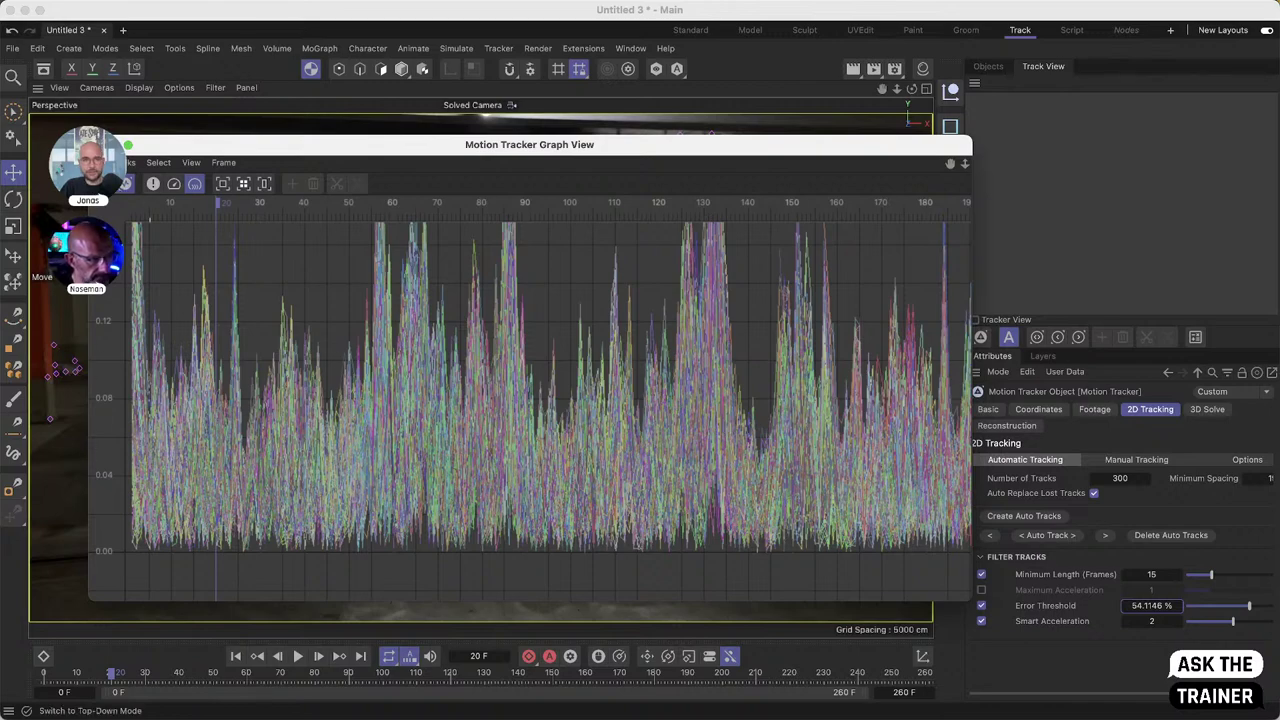
left_click(152, 184)
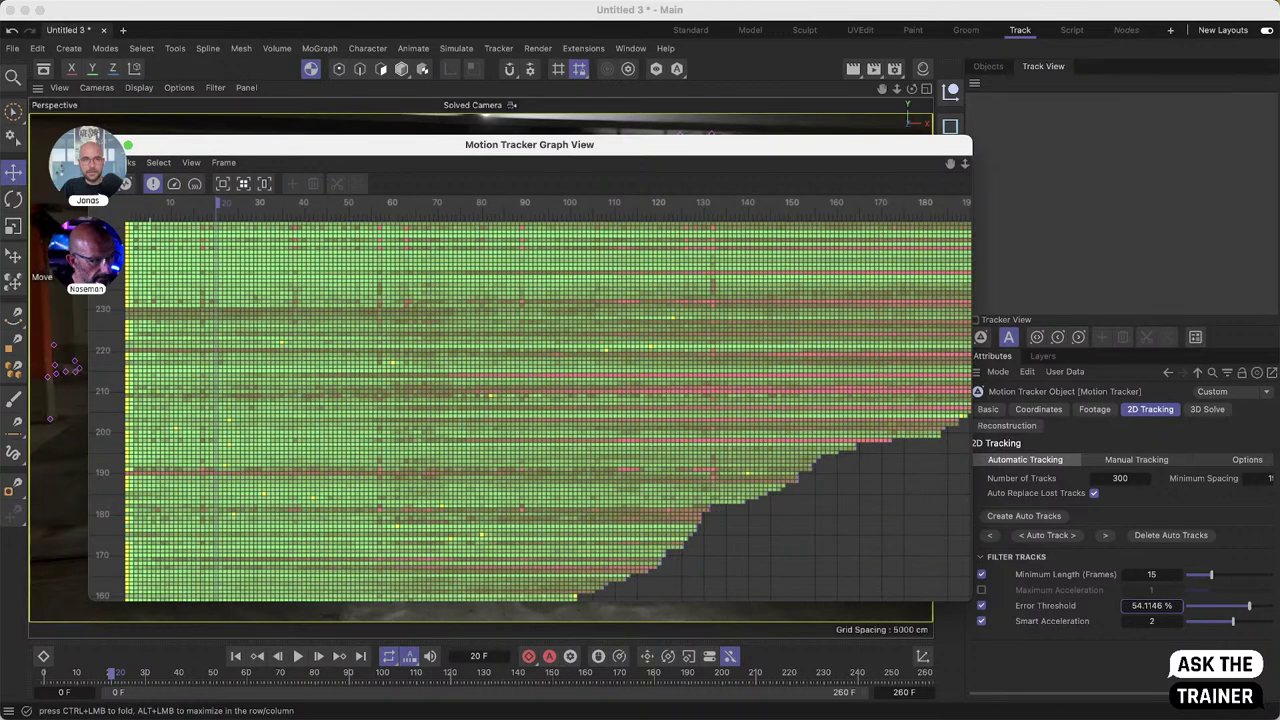
left_click(1152, 605)
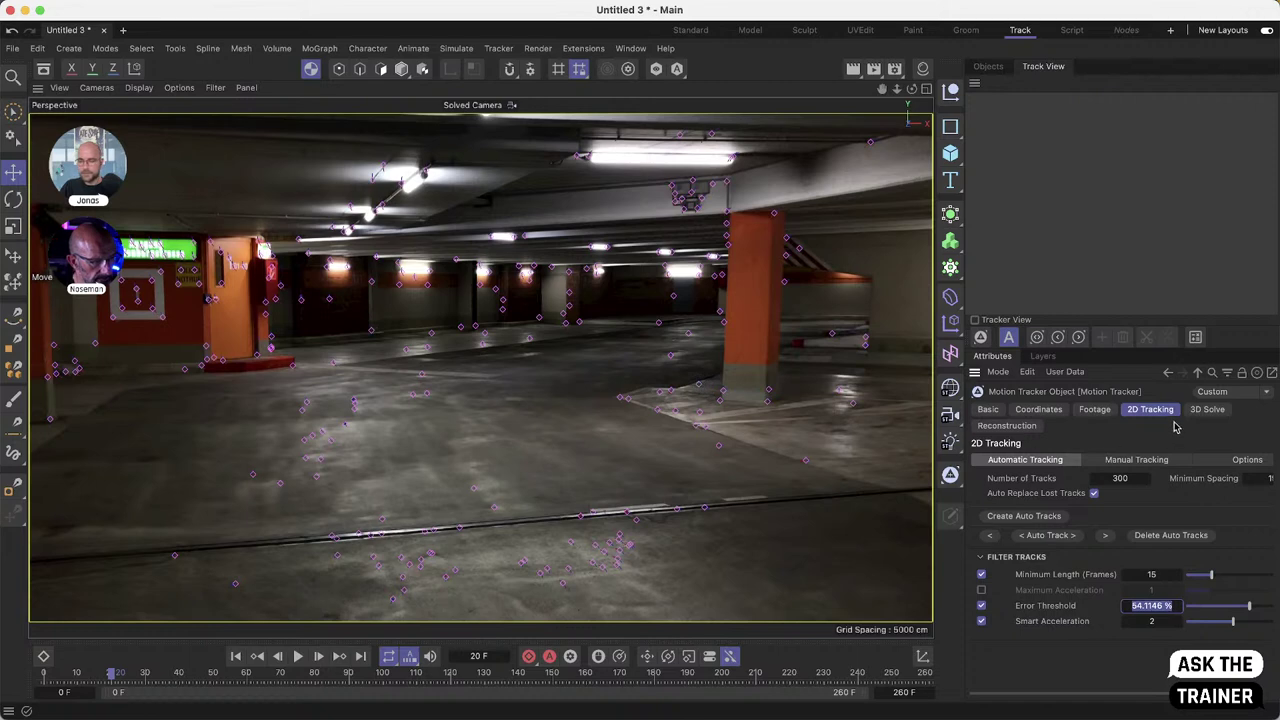
- Run the 3D solver with Focal Length left on Unknown but Constant
left_click(1110, 640)
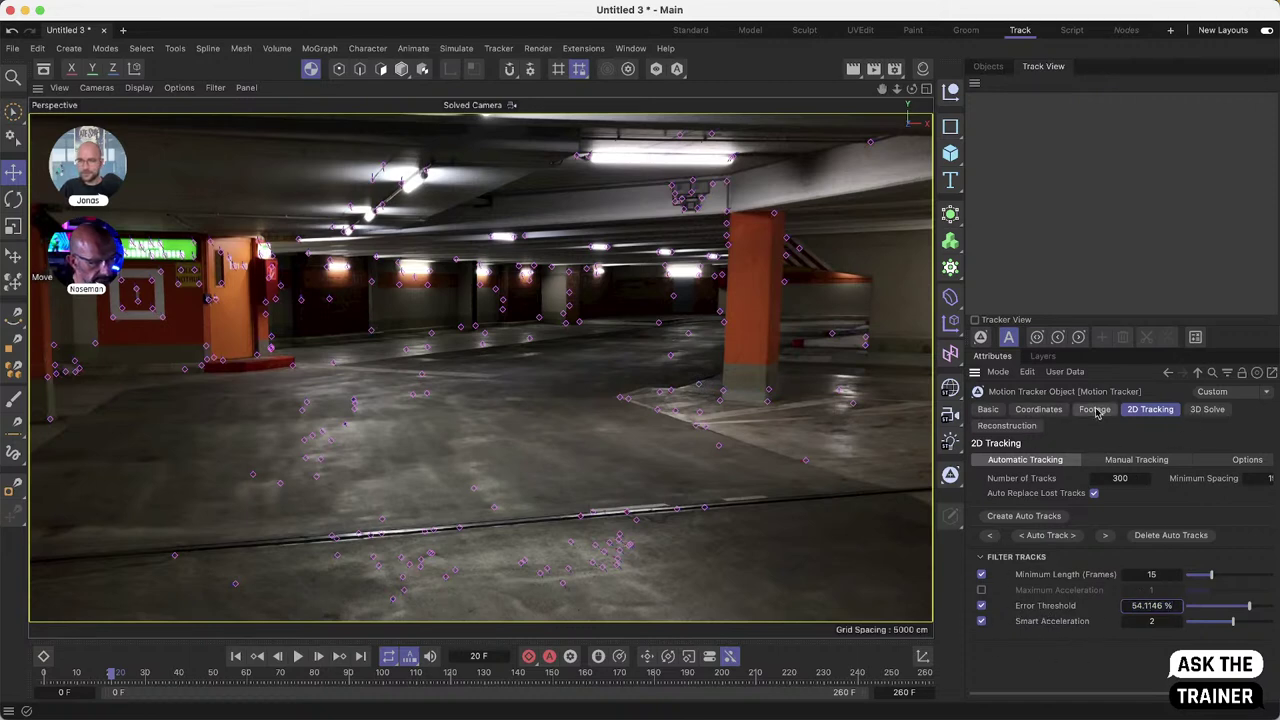
left_click(1211, 411)
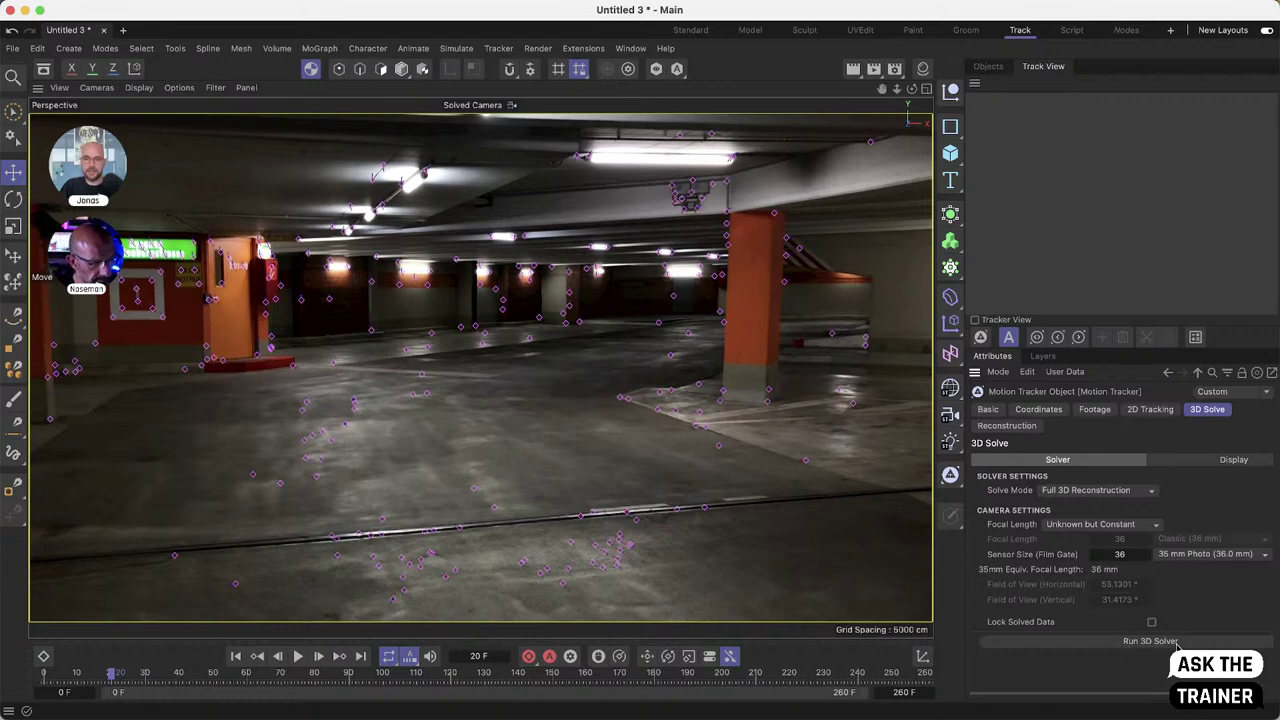
left_click(1145, 527)
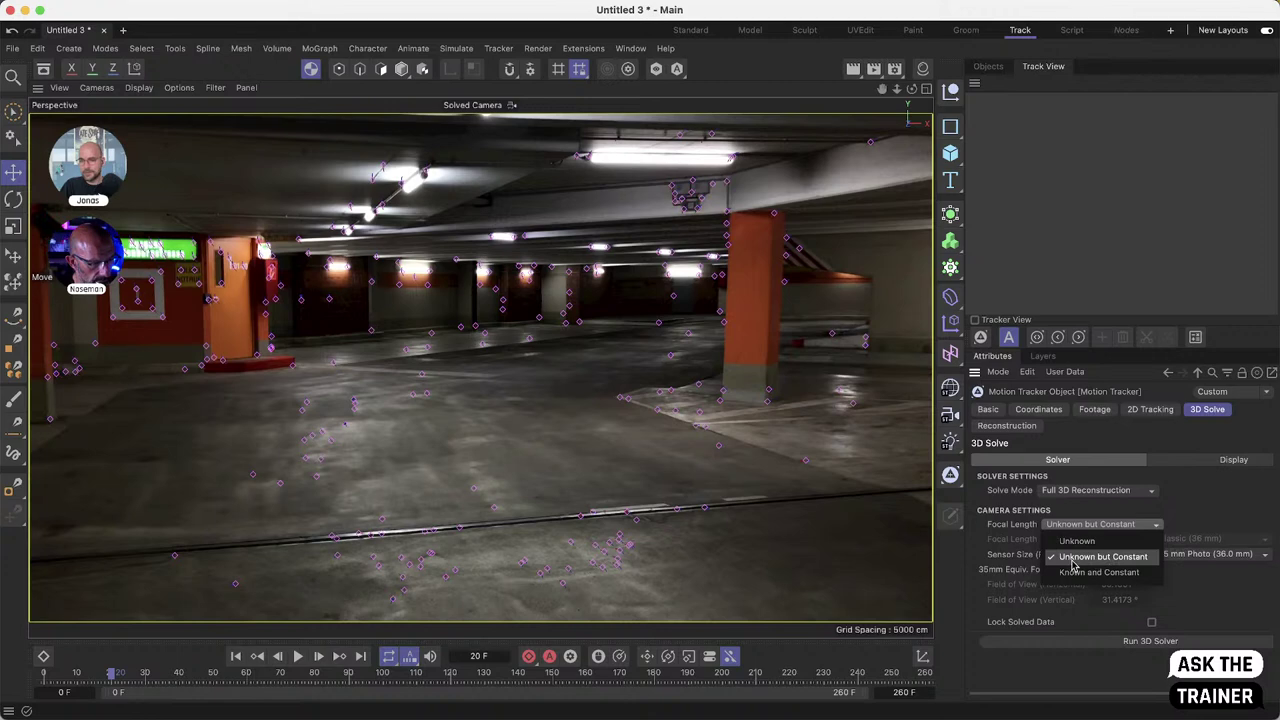
left_click(1194, 521)
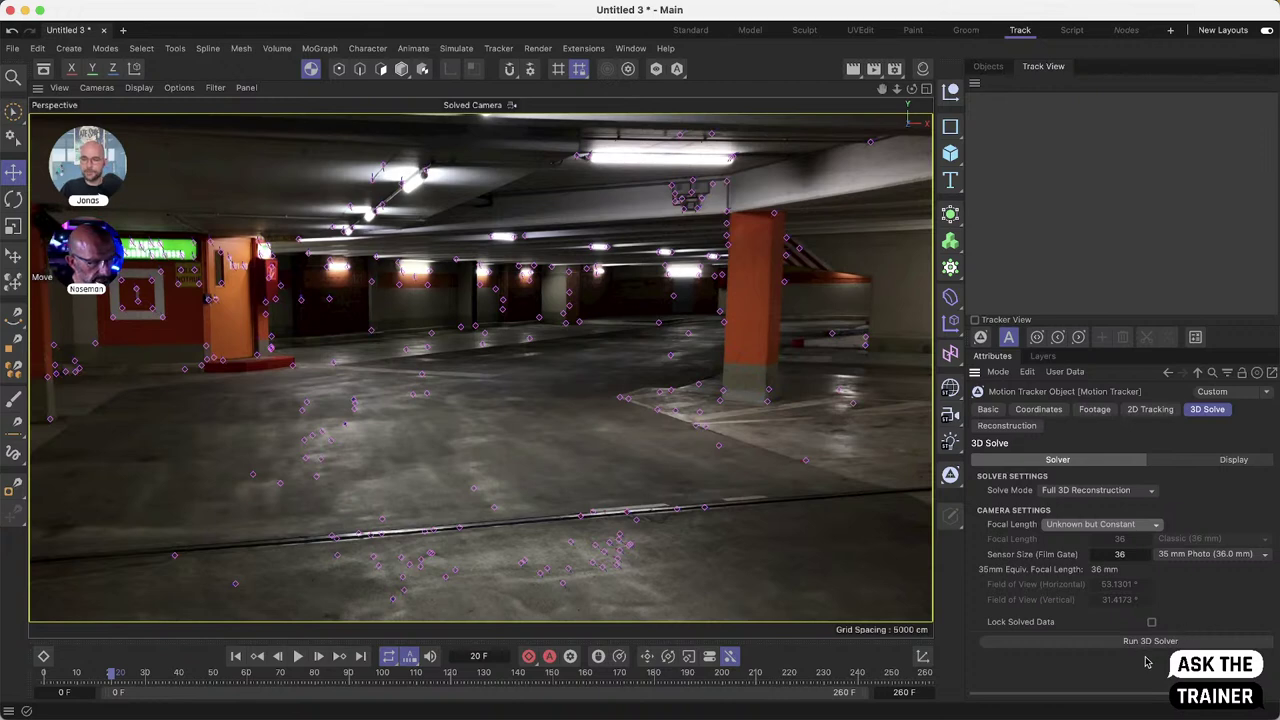
left_click(1158, 643)
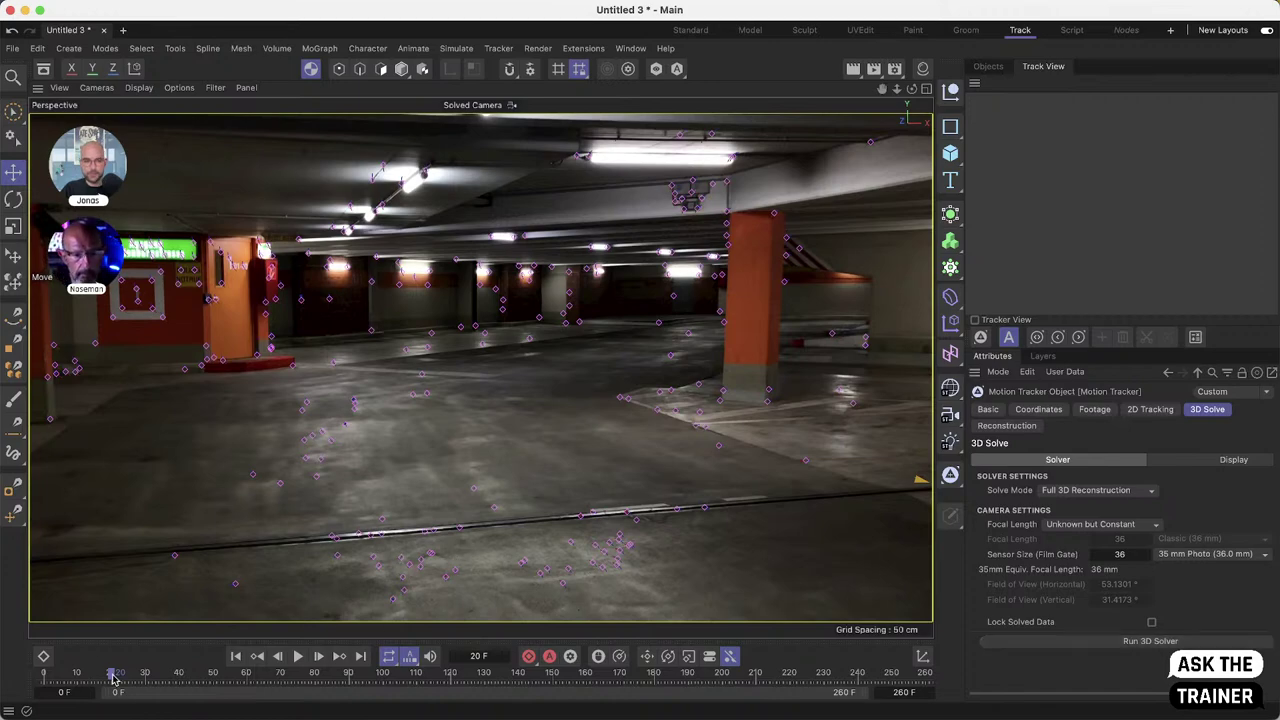
- Scrub the footage and show the solved 3D features as green circles, ending at the first frame
left_click_drag(111, 673, 84, 678)
mouse_move(230, 685)
left_mouse_down()
mouse_move(685, 688)
mouse_move(250, 688)
left_mouse_up()
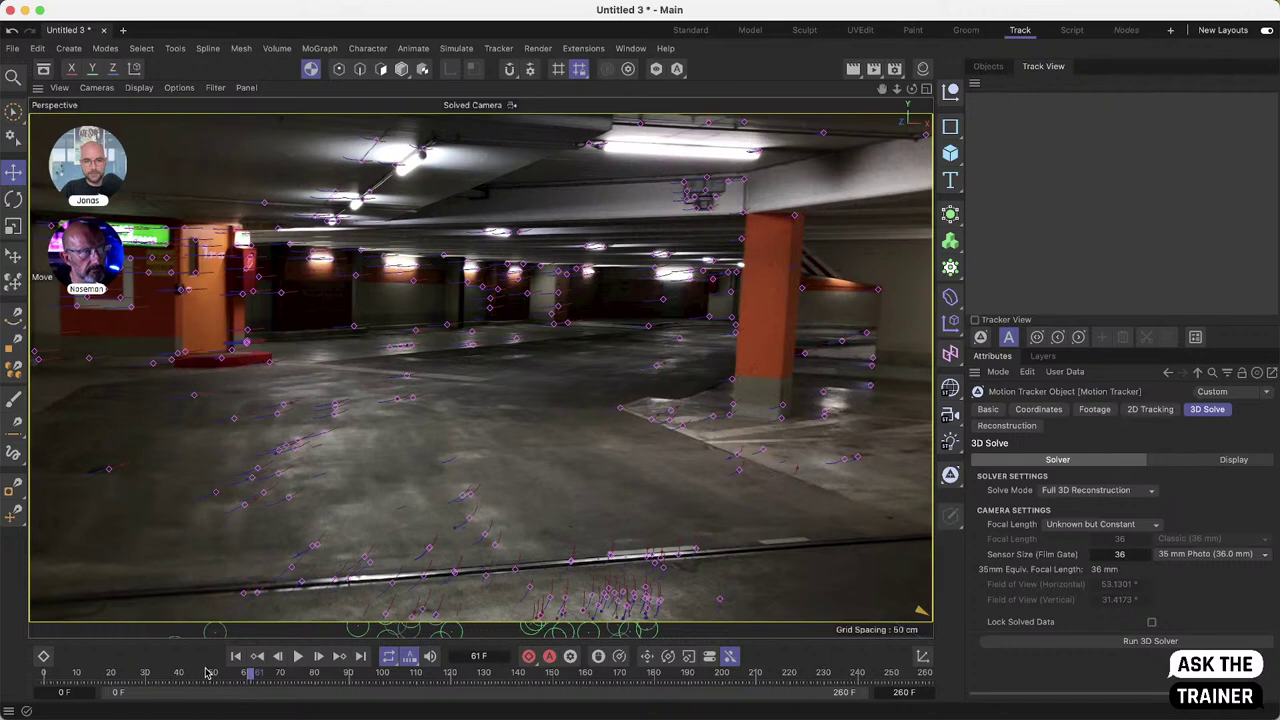
left_click_drag(210, 683, 238, 686)
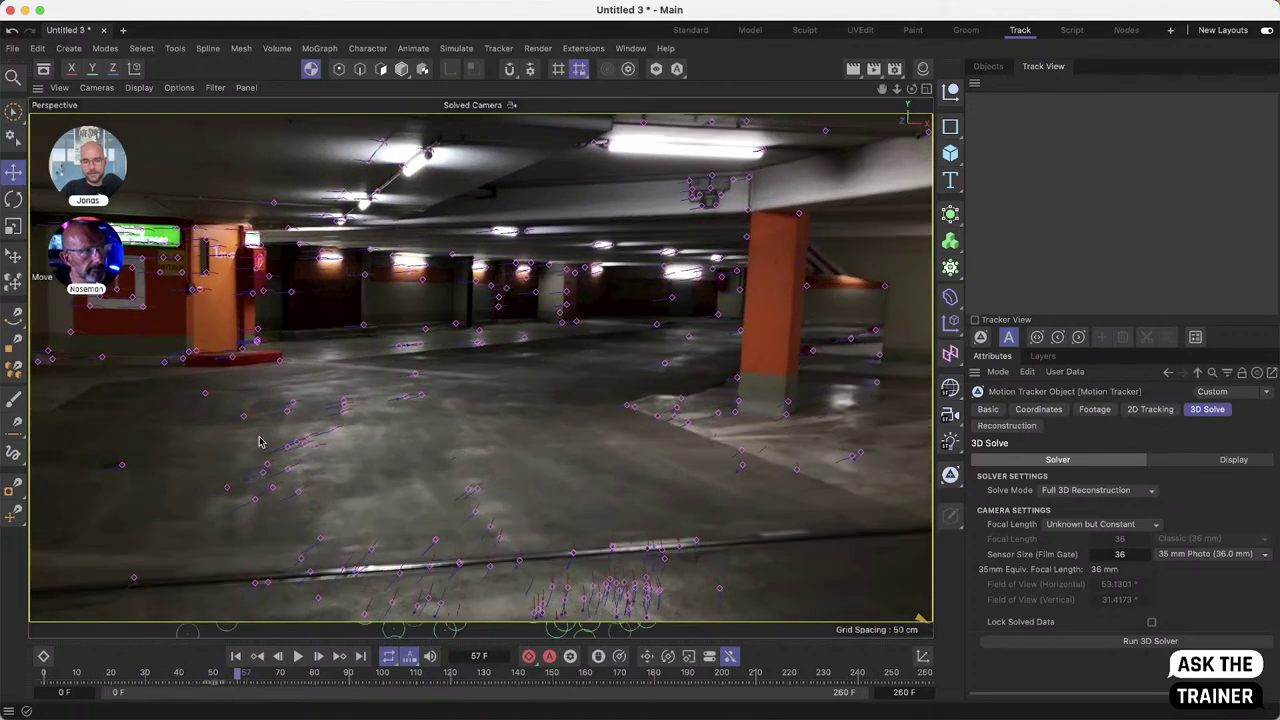
left_click(311, 68)
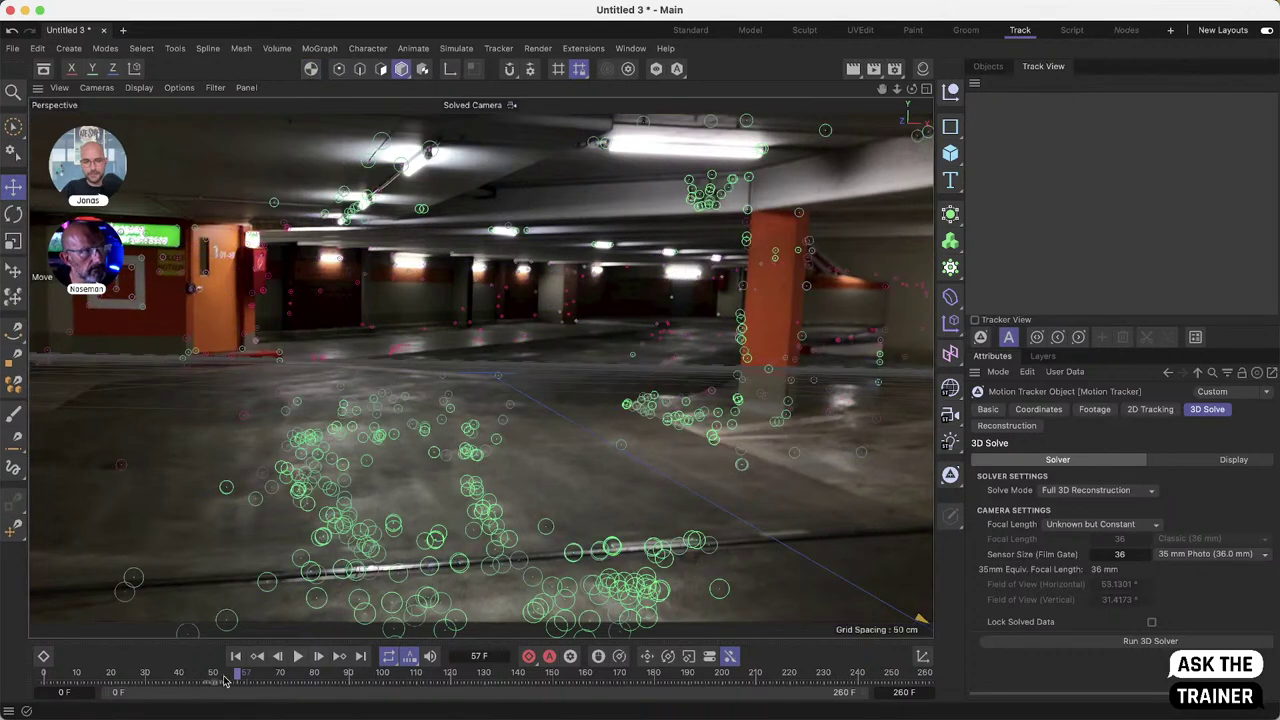
mouse_move(238, 678)
left_mouse_down()
mouse_move(33, 675)
mouse_move(693, 665)
mouse_move(246, 672)
left_mouse_up()
- Inspect the point cloud in the four-view layout, return to the single perspective, and show the Objects list
middle_click(371, 492)
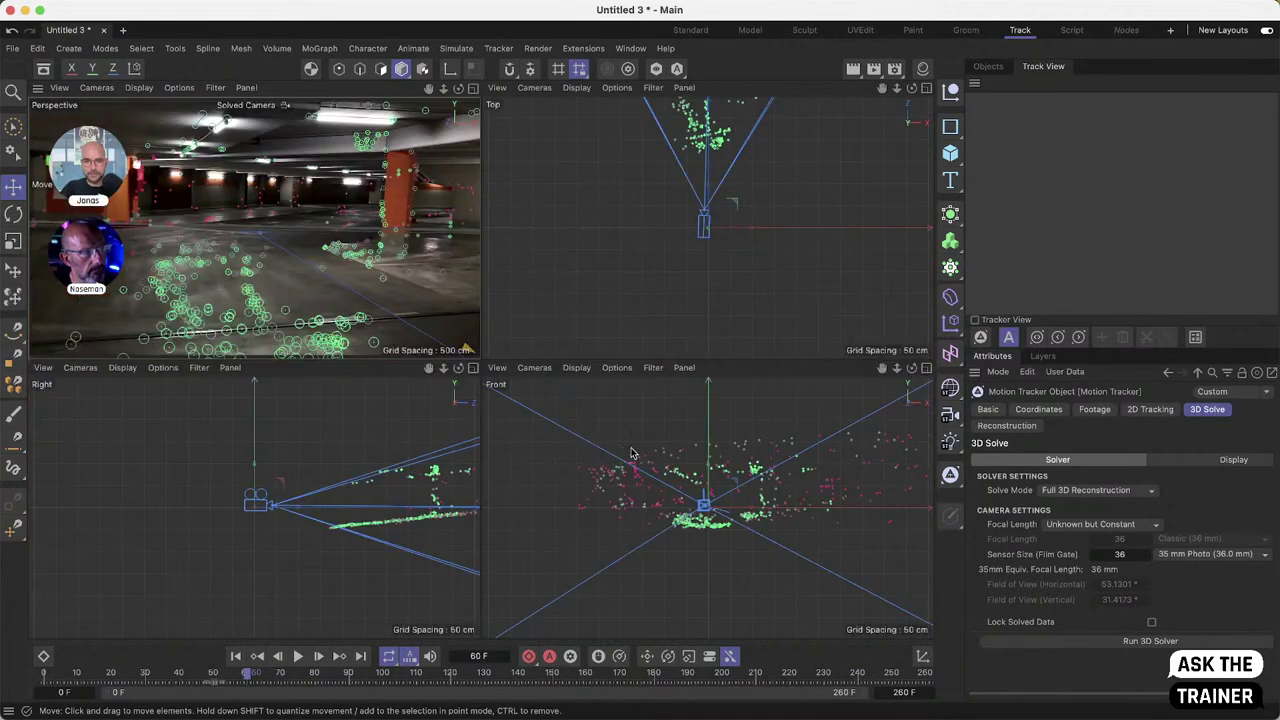
scroll(393, 505, "up", 3)
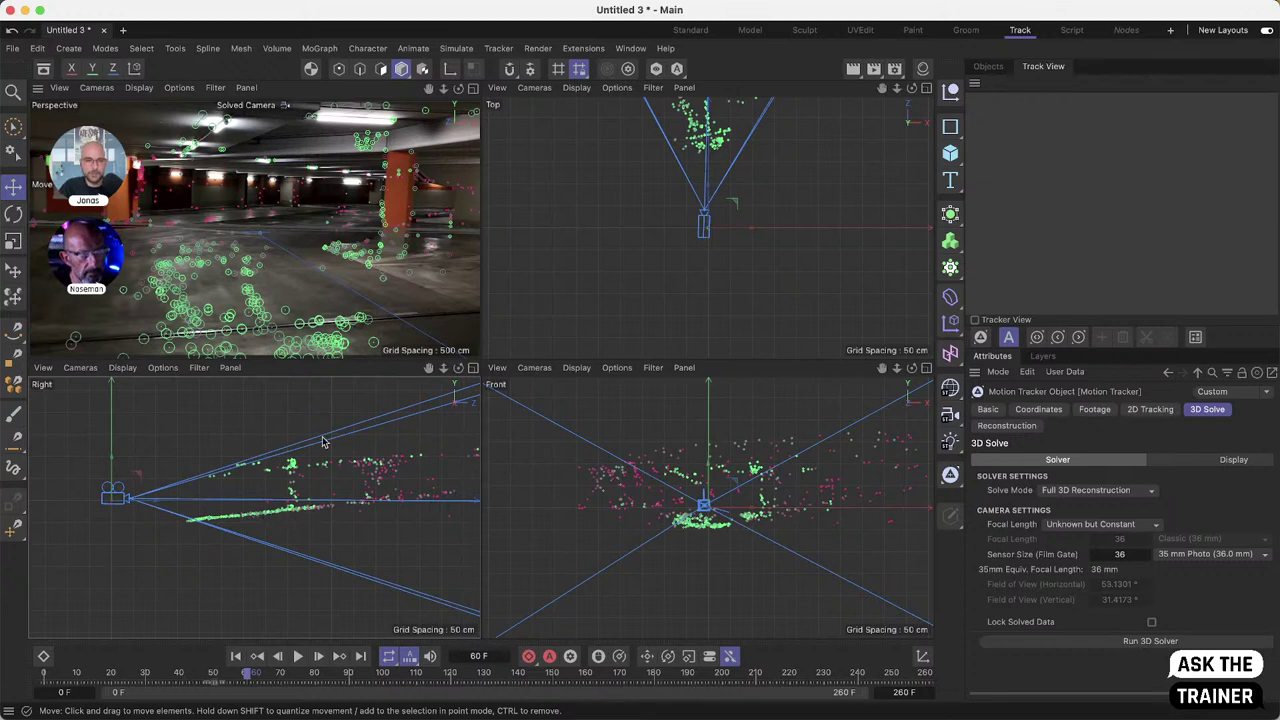
middle_click(311, 271)
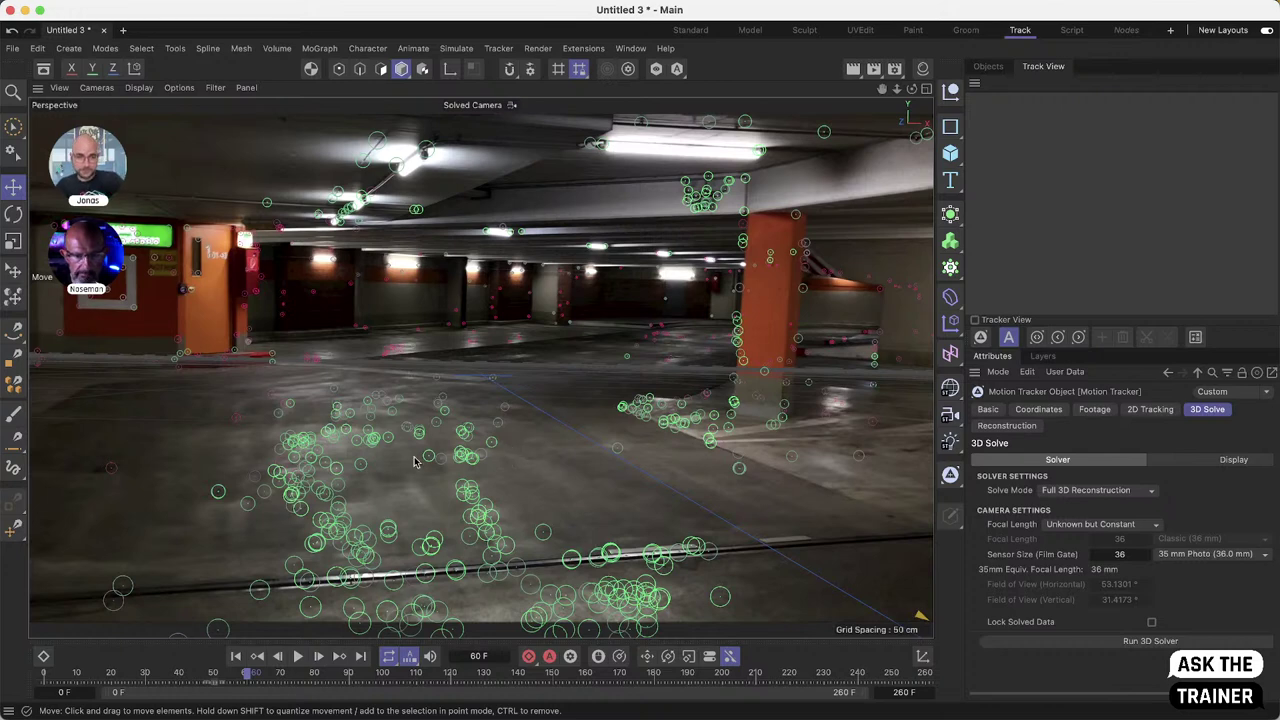
left_click(988, 66)
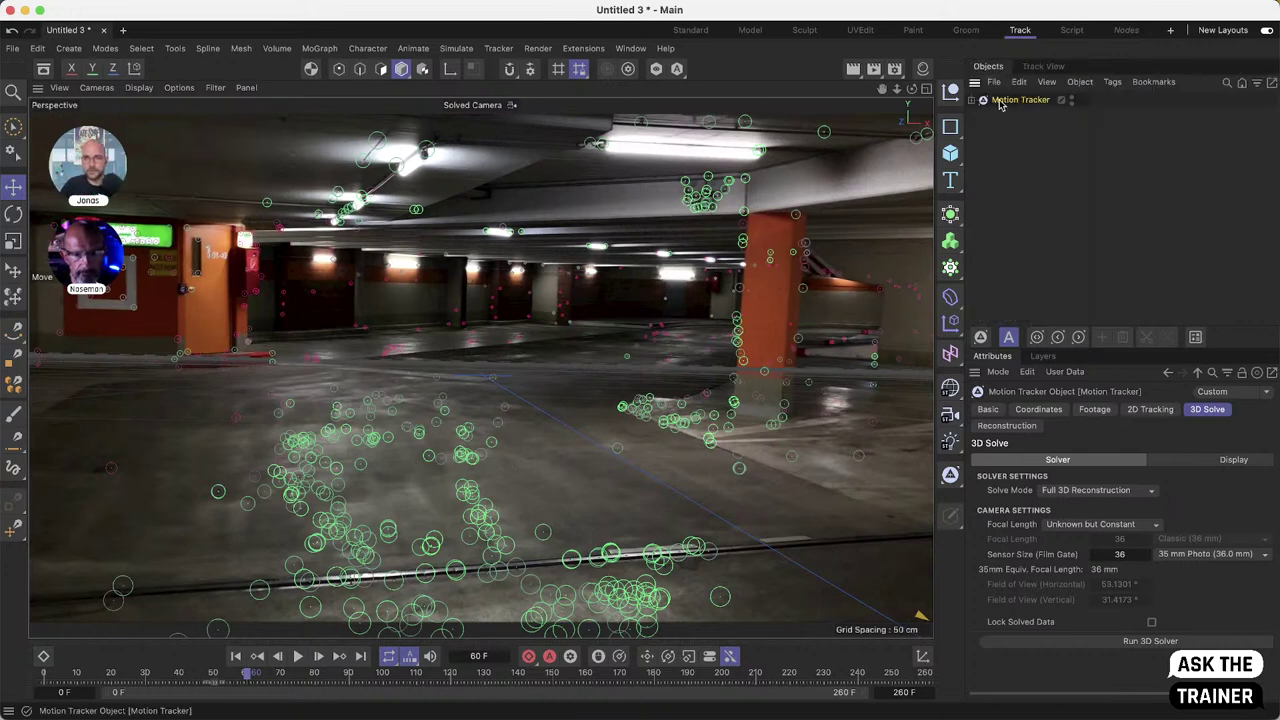
- Pin floor track Auto 1383 to the origin 0, 0, 0 with a Position Constraint
left_click(16, 527)
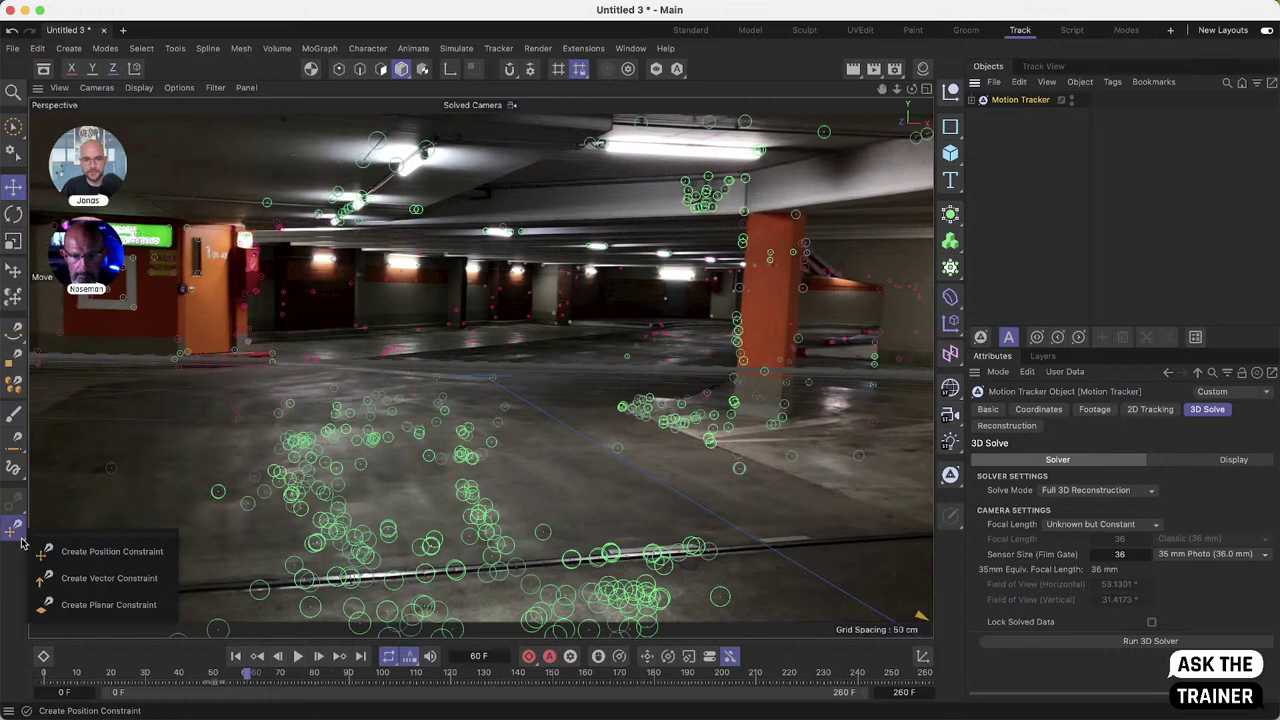
left_click(119, 552)
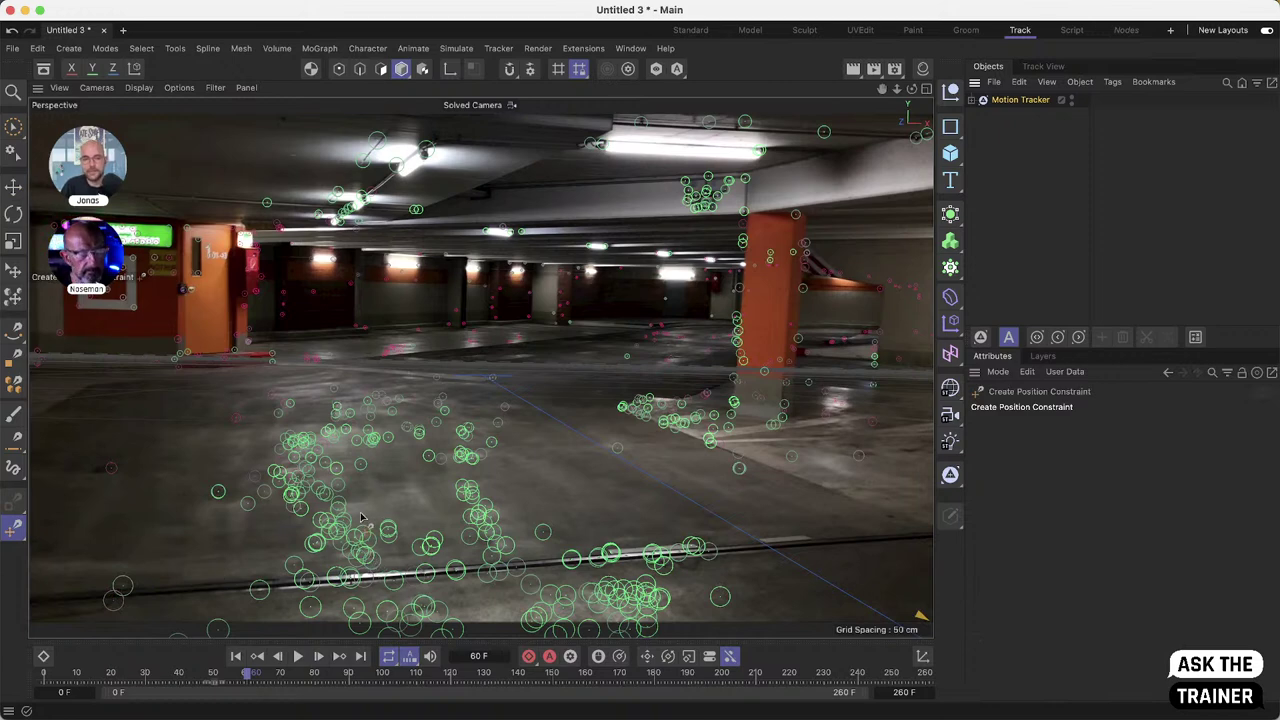
left_click(430, 458)
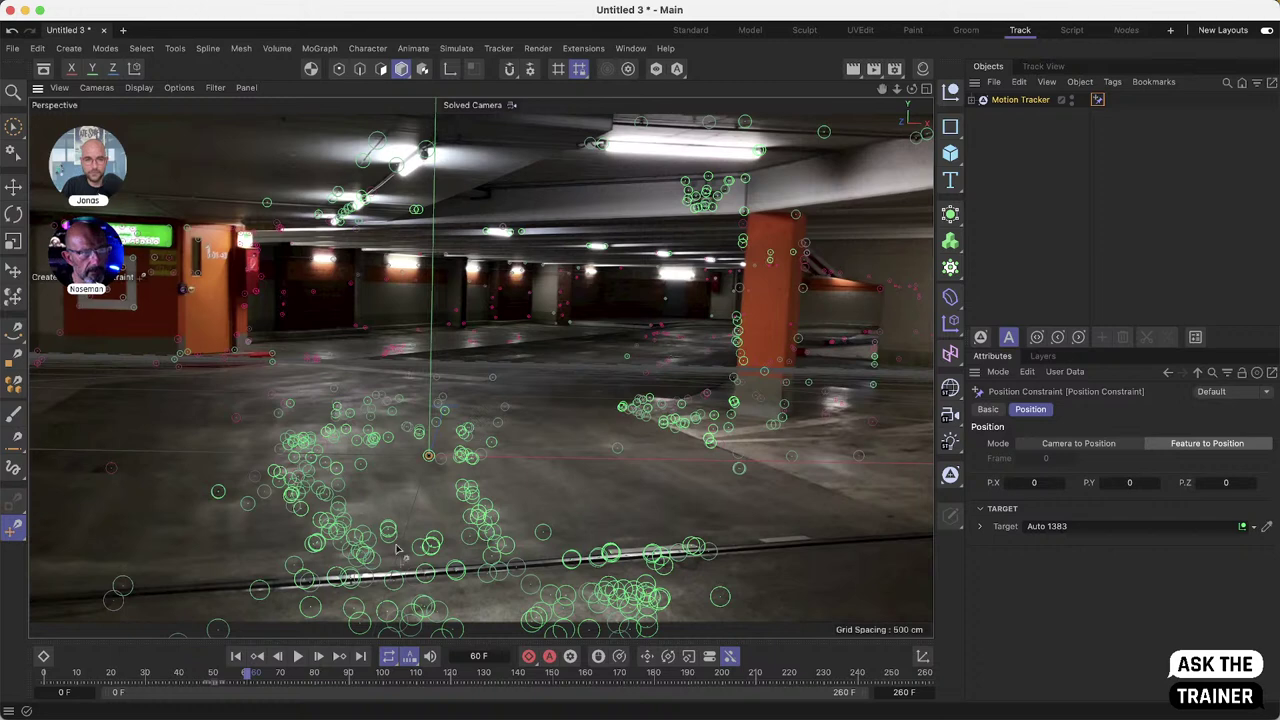
left_click(16, 531)
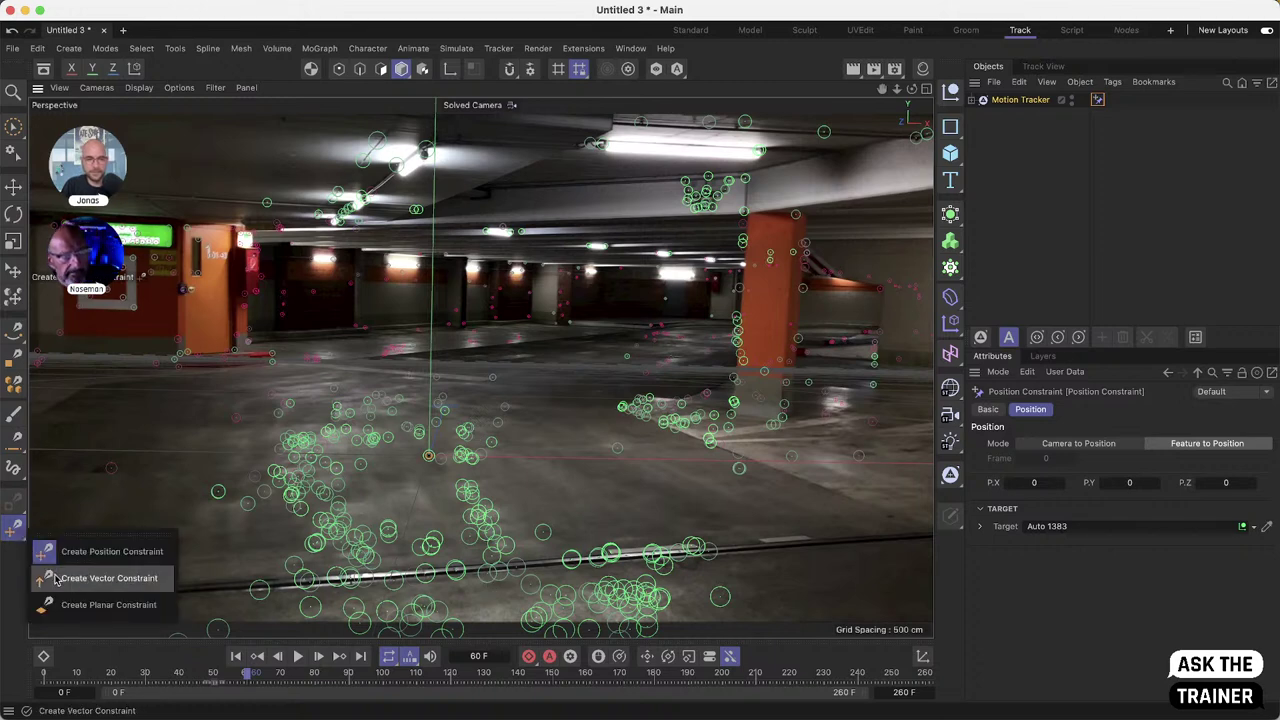
- Add a Vector Constraint along the floor line from track Auto 0178 to Auto 0214
left_click(160, 588)
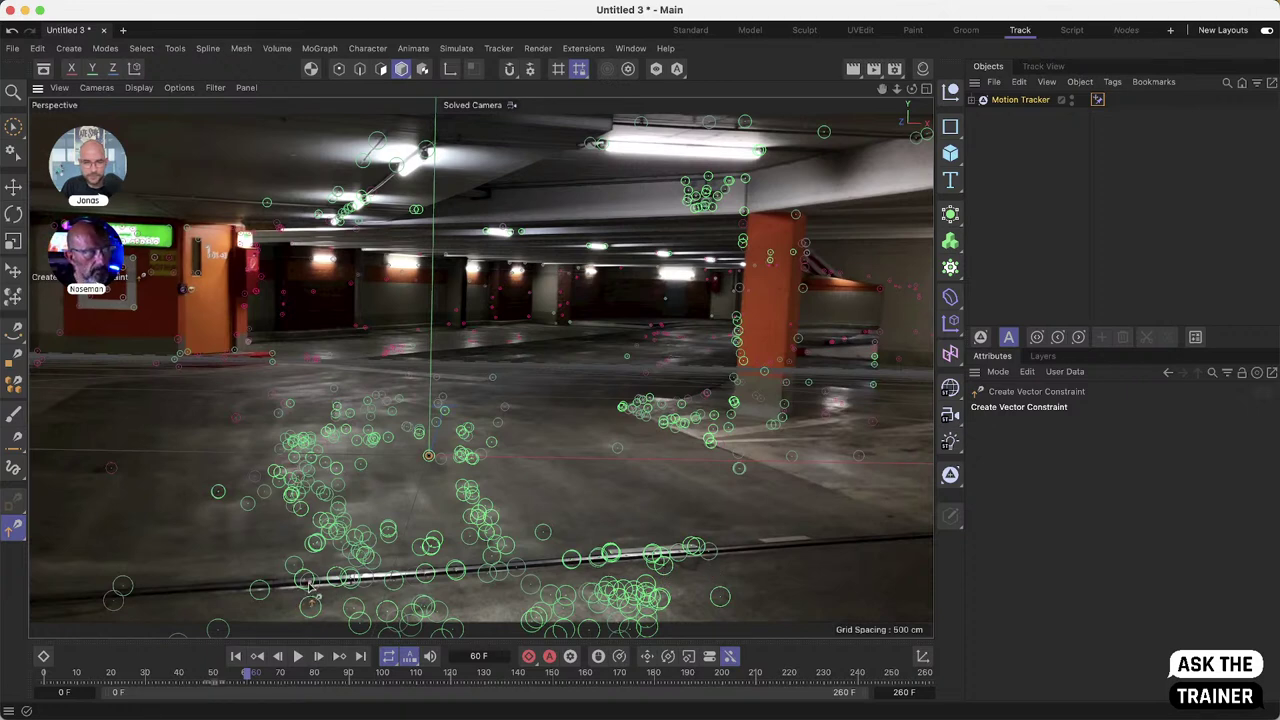
left_click_drag(469, 578, 710, 558)
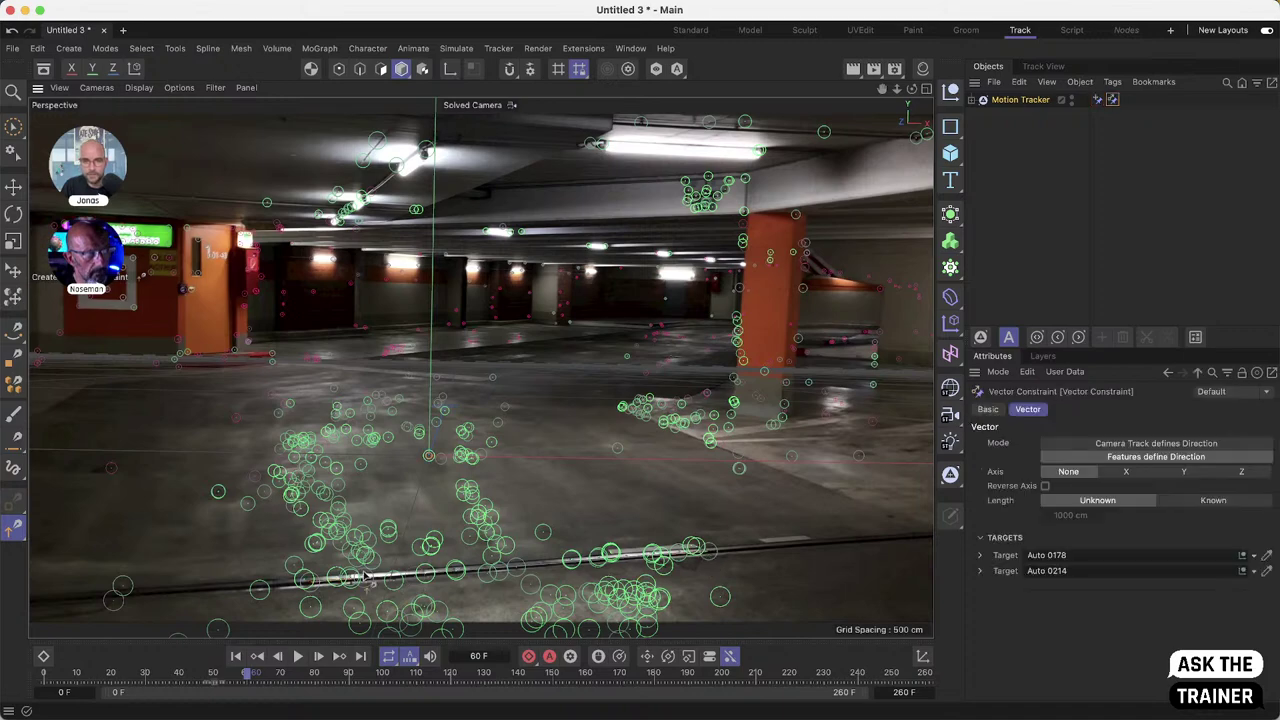
- Set the vector constraint to the X axis with a Known length of 150 cm, then scrub to check the scale
left_click(1123, 474)
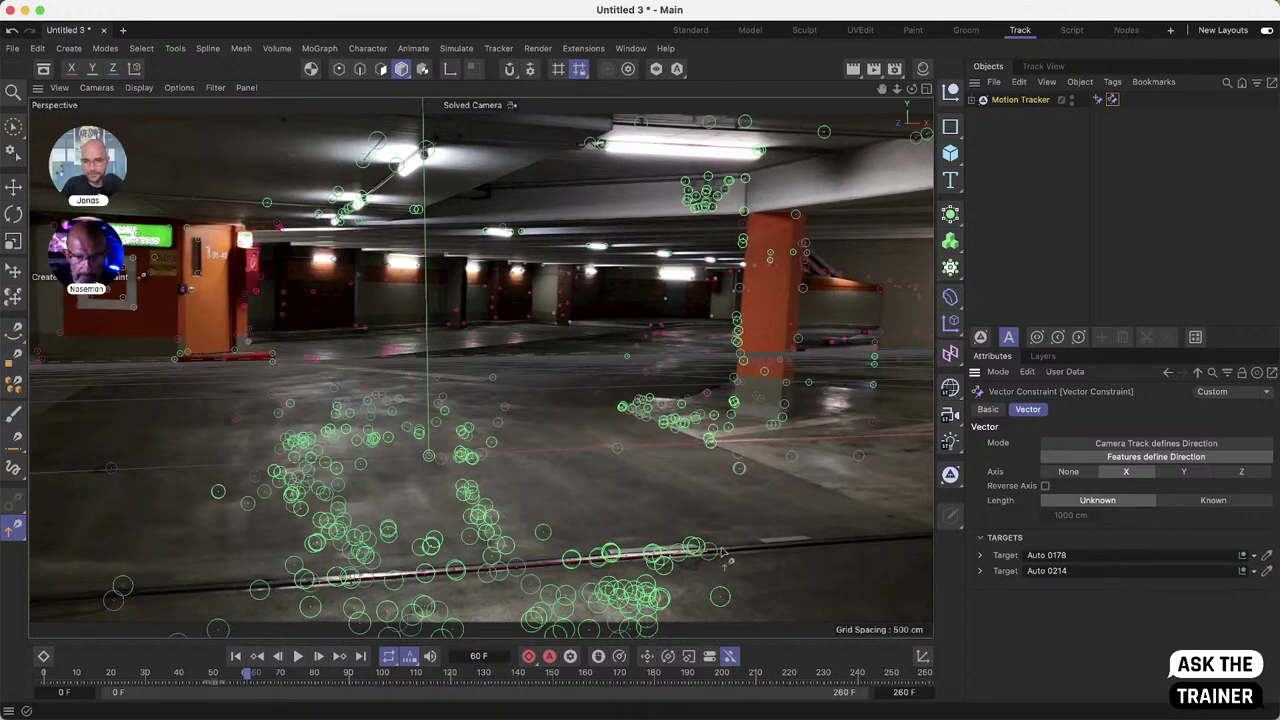
left_click(1225, 503)
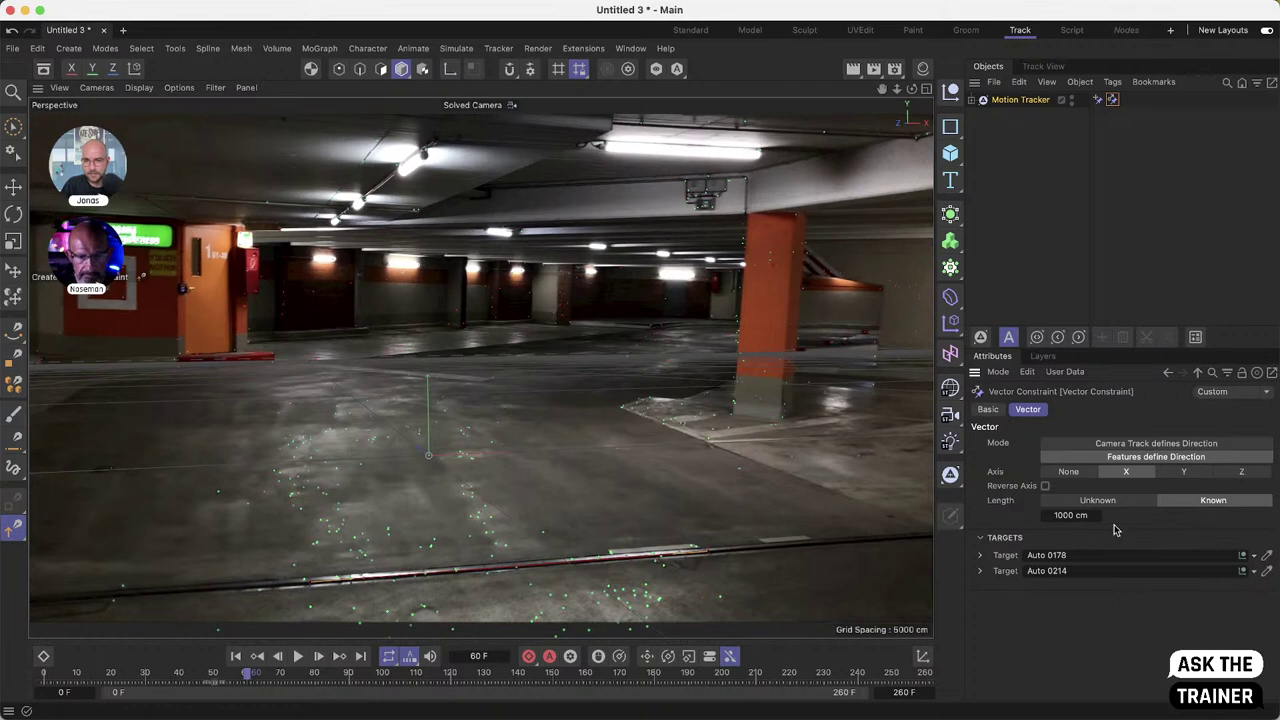
left_click(1070, 515)
type("15")
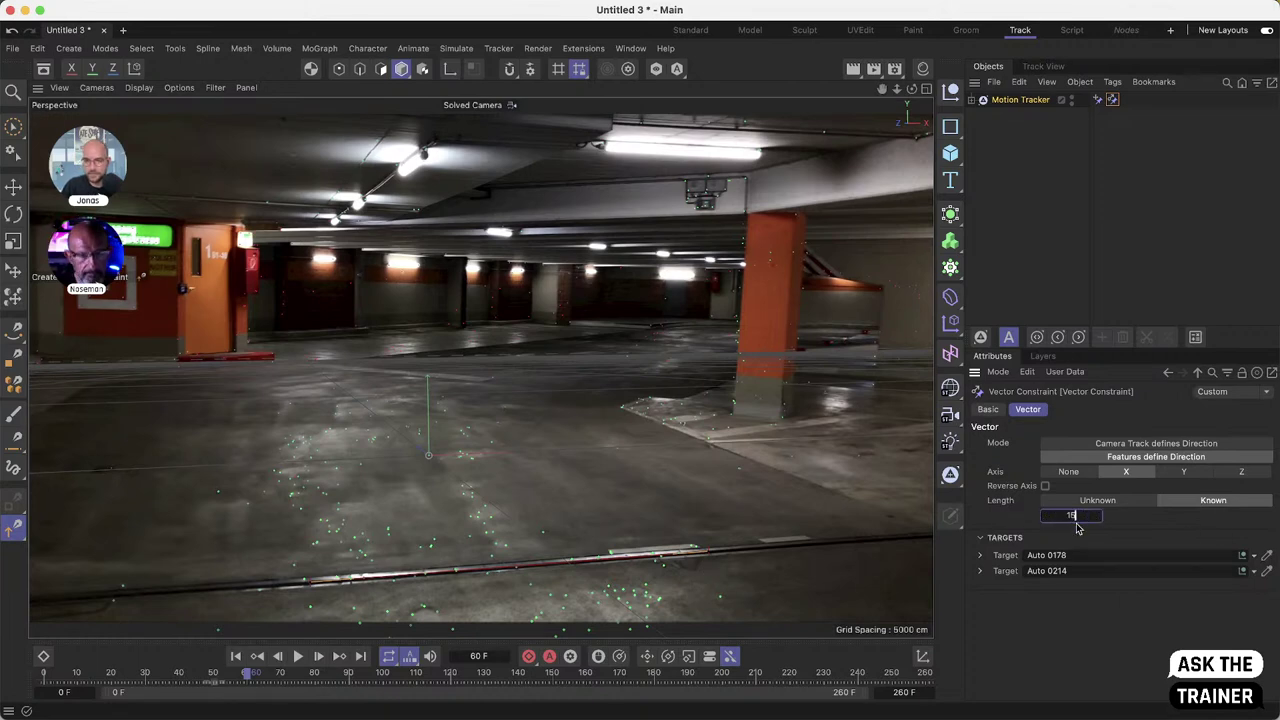
type("0")
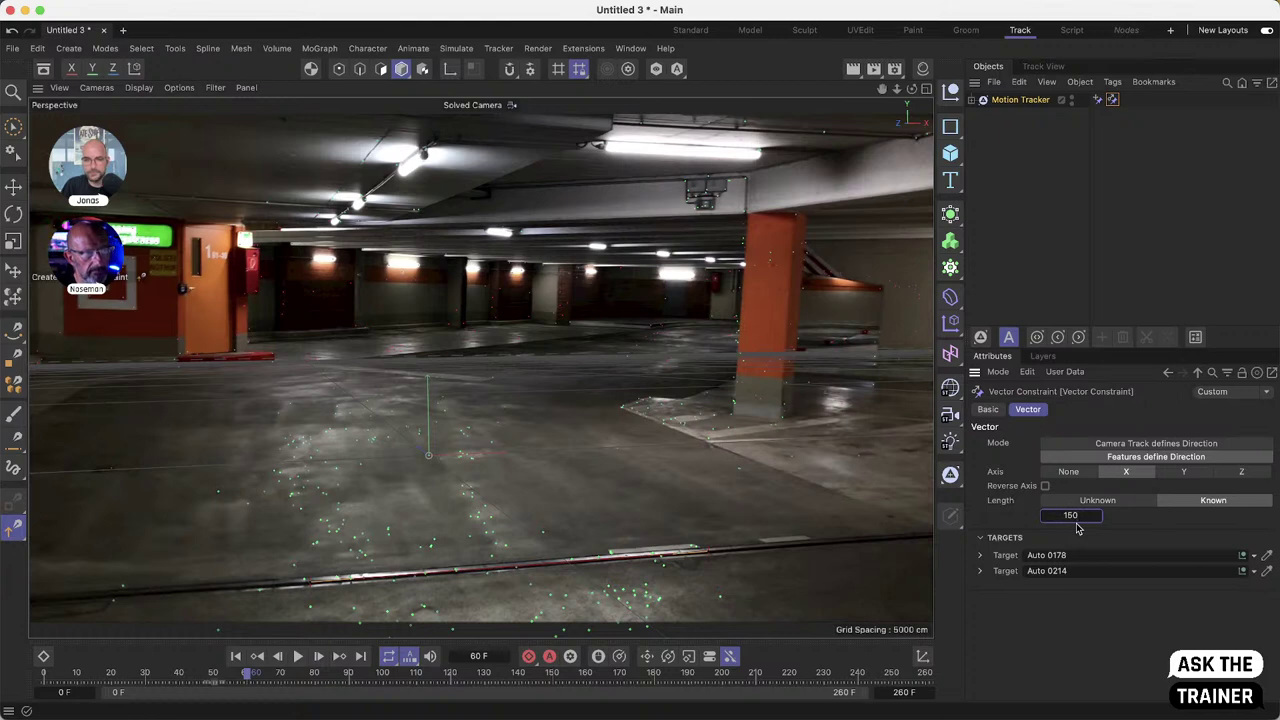
key("Return")
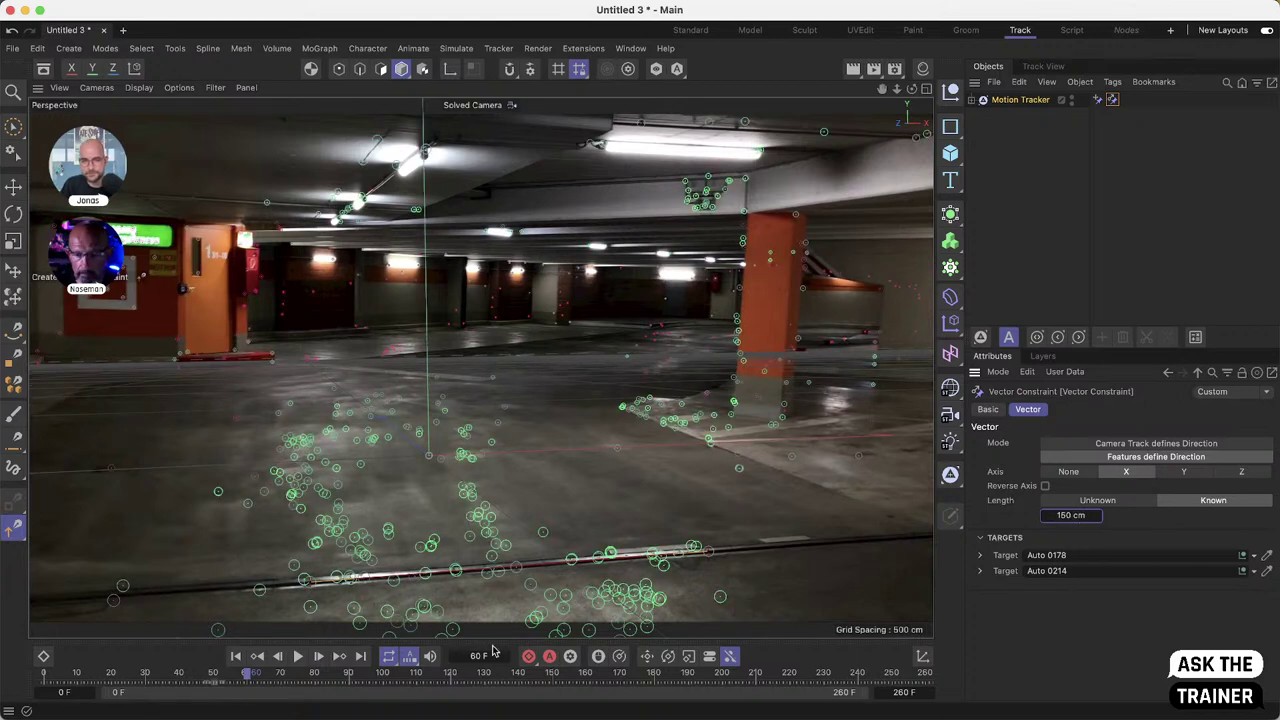
left_click_drag(247, 676, 230, 700)
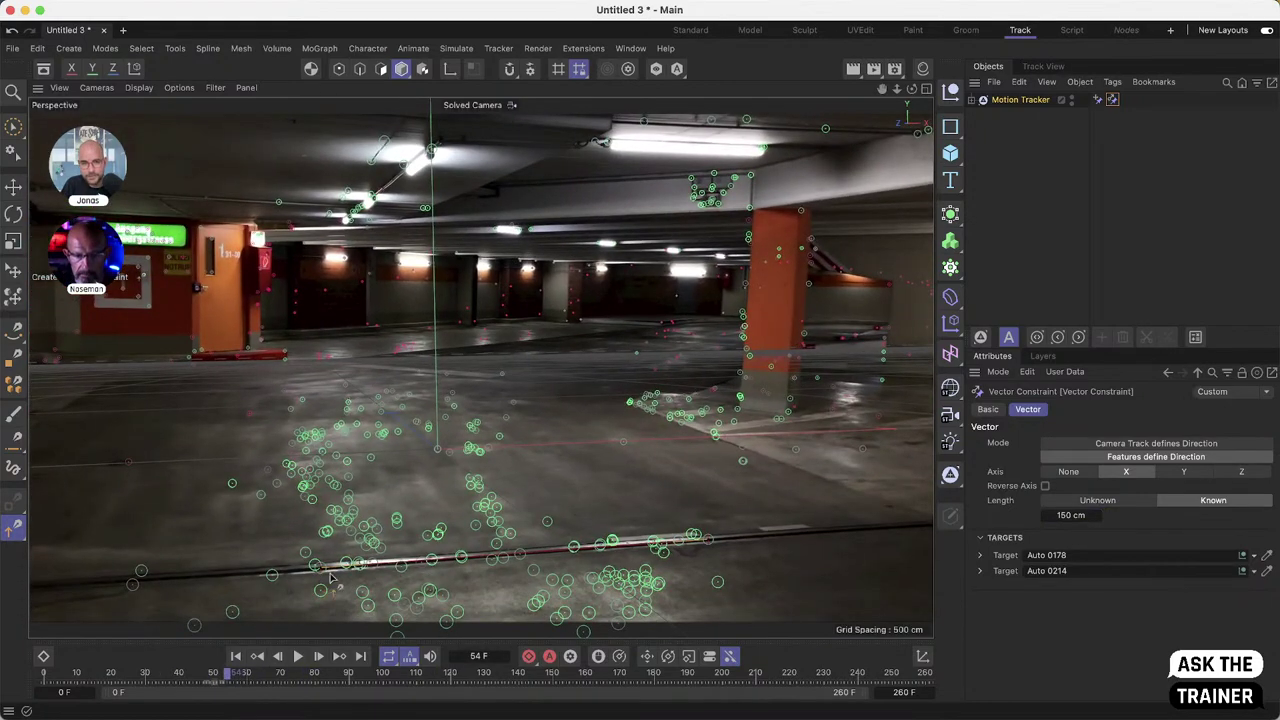
- Add a Y-axis planar constraint from floor features Auto 0745, Auto 0852 and Auto 1107, then scrub the footage
left_click(14, 527)
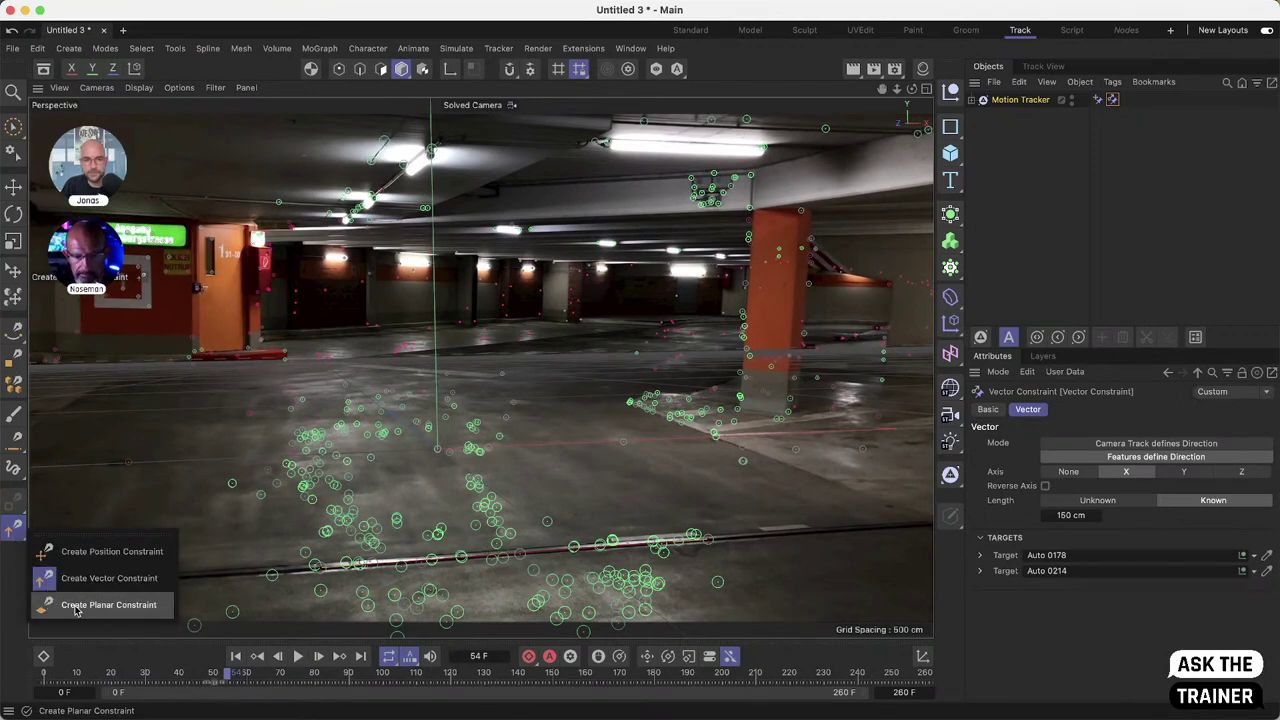
left_click(110, 605)
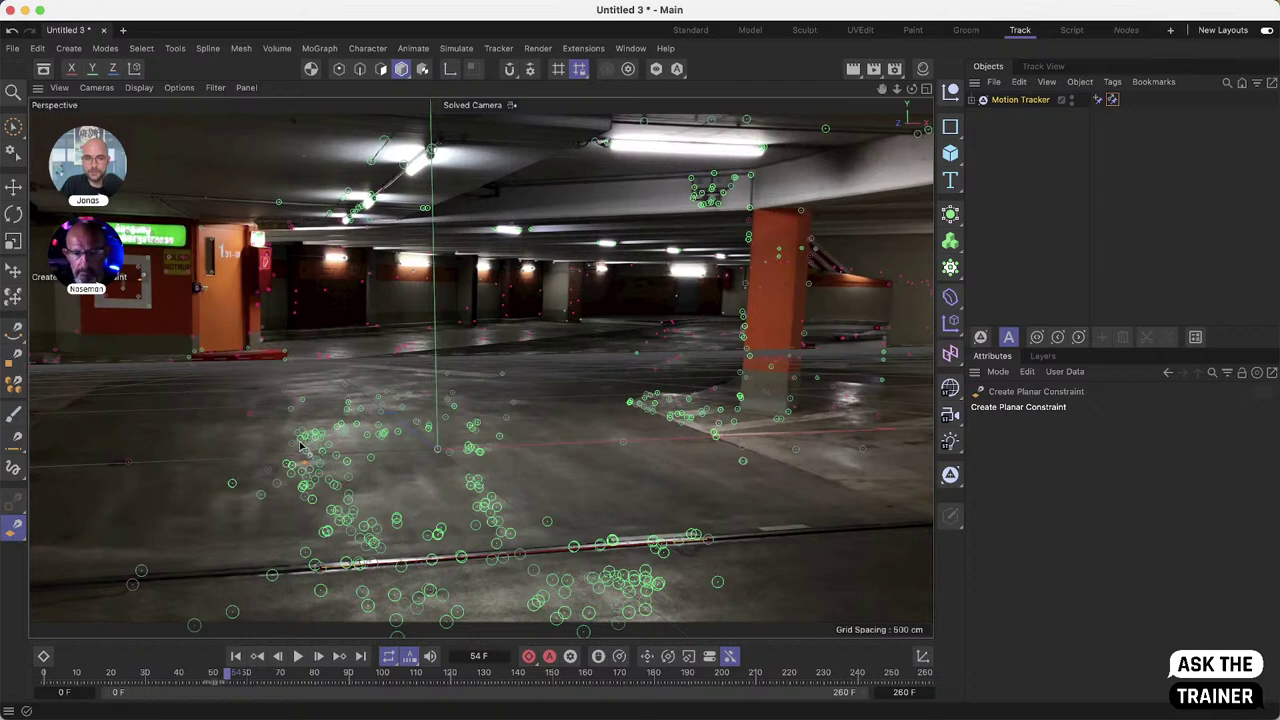
left_click_drag(273, 677, 447, 677)
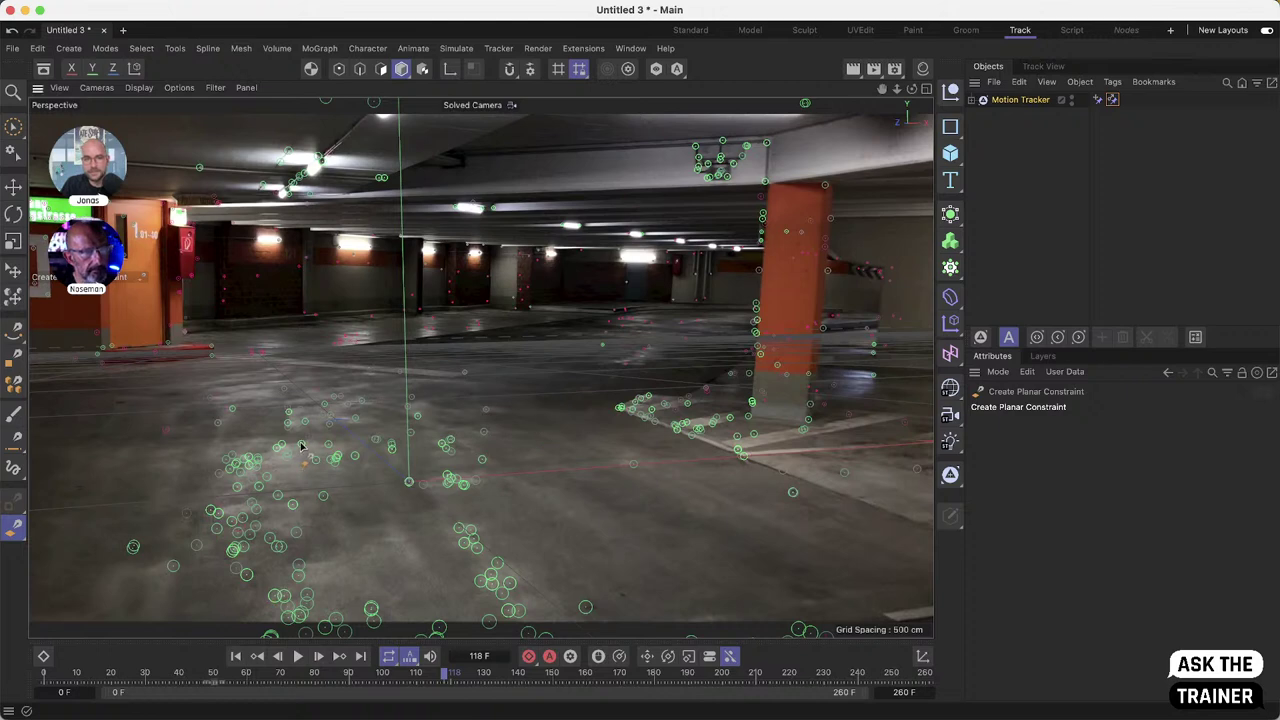
left_click(497, 563)
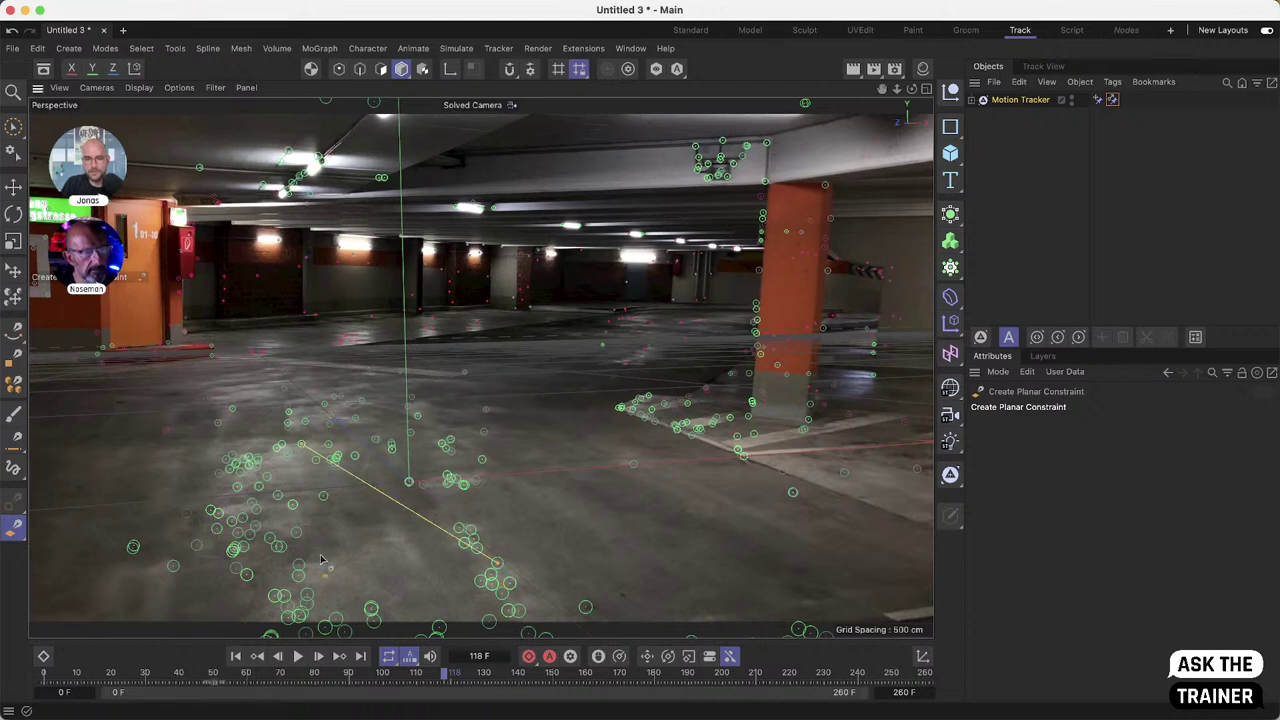
left_click(247, 577)
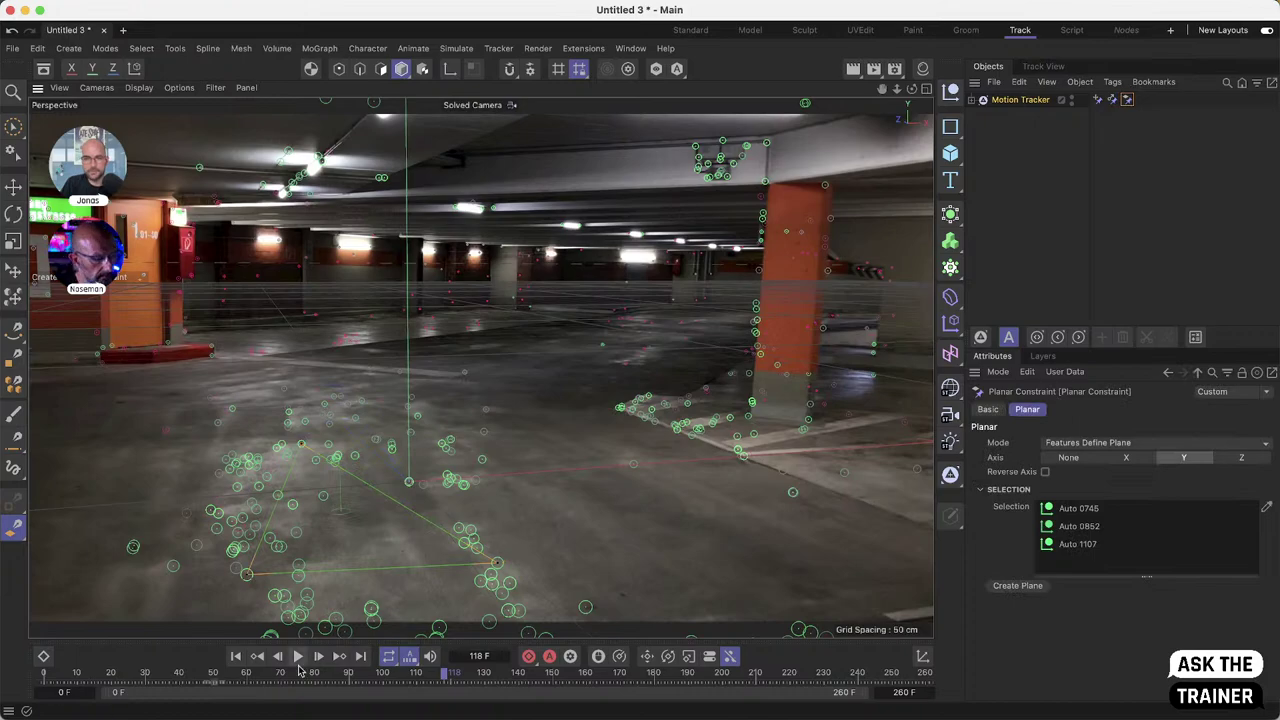
left_click_drag(382, 680, 76, 671)
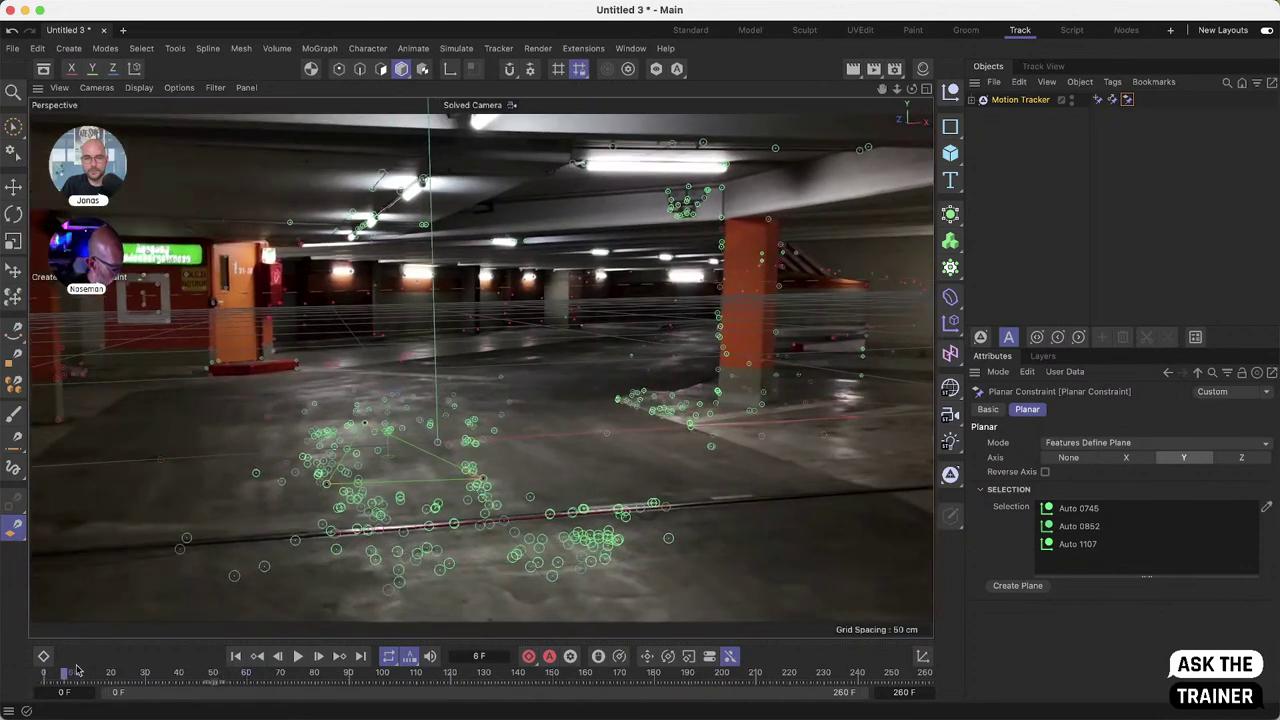
- Search the Asset Browser for 'car' and load the Car - Sedan model into the scene
left_click(43, 68)
type("car")
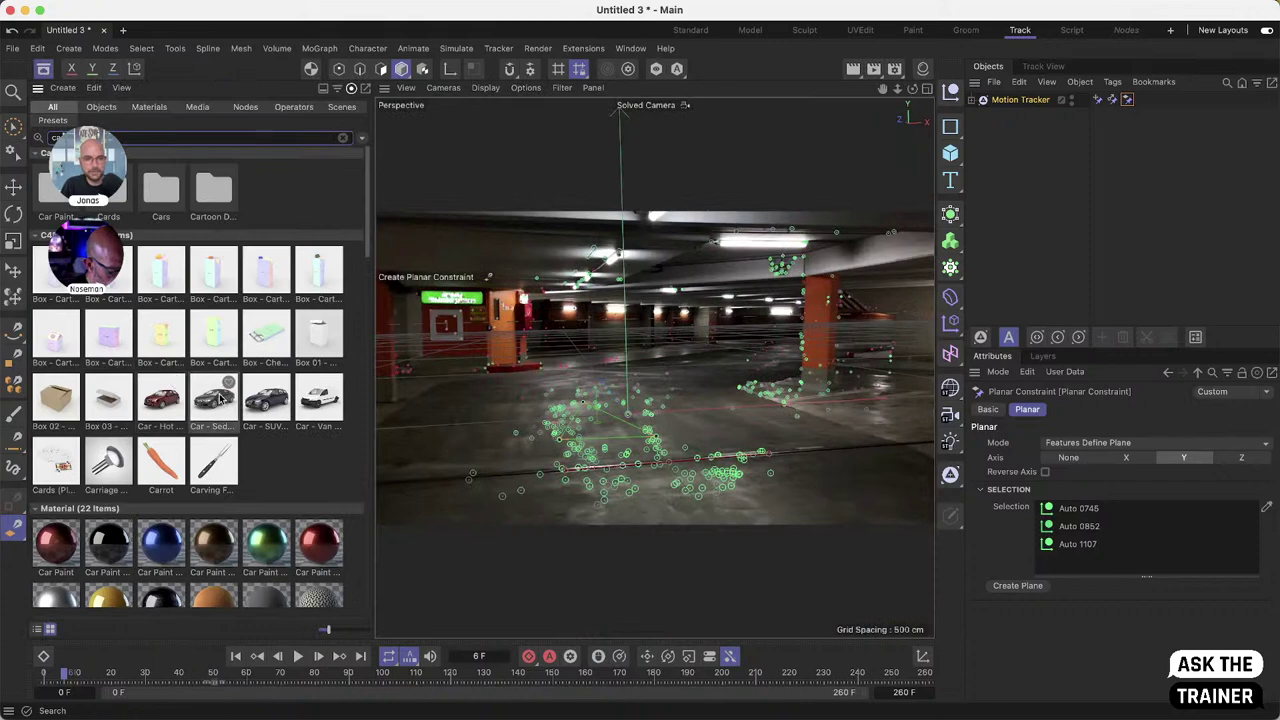
left_click(224, 418)
double_click(228, 422)
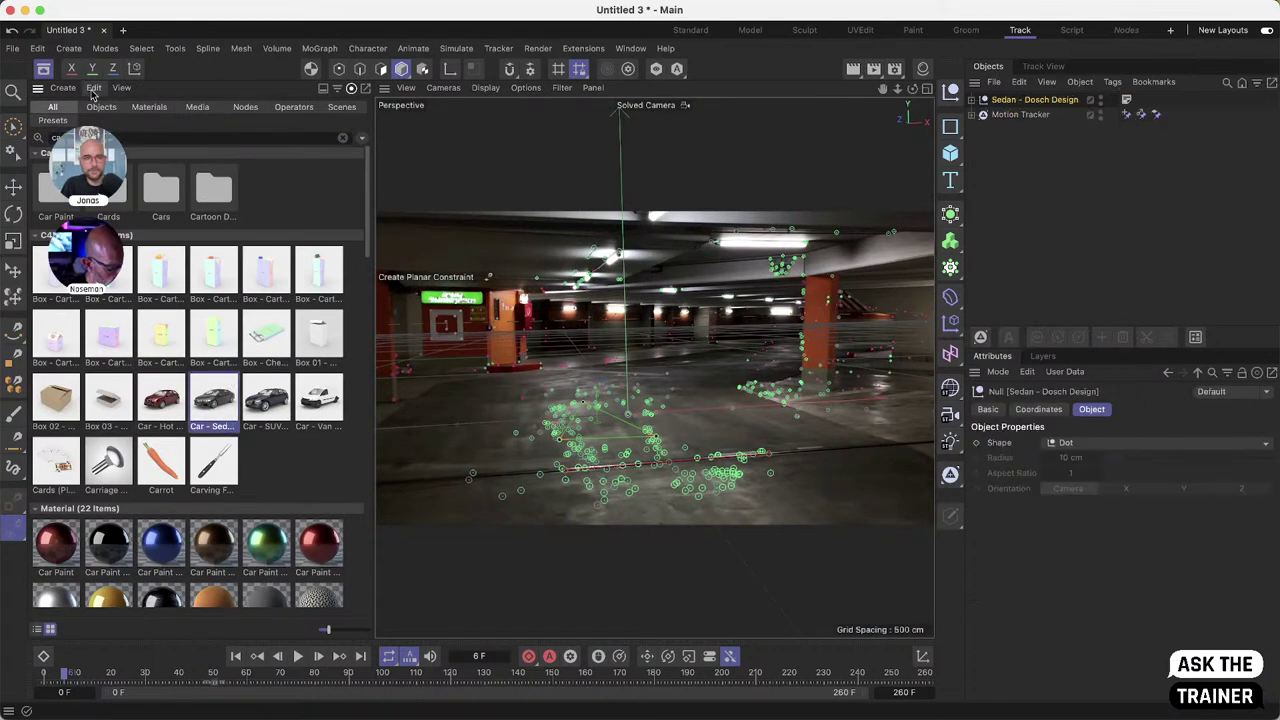
left_click(44, 70)
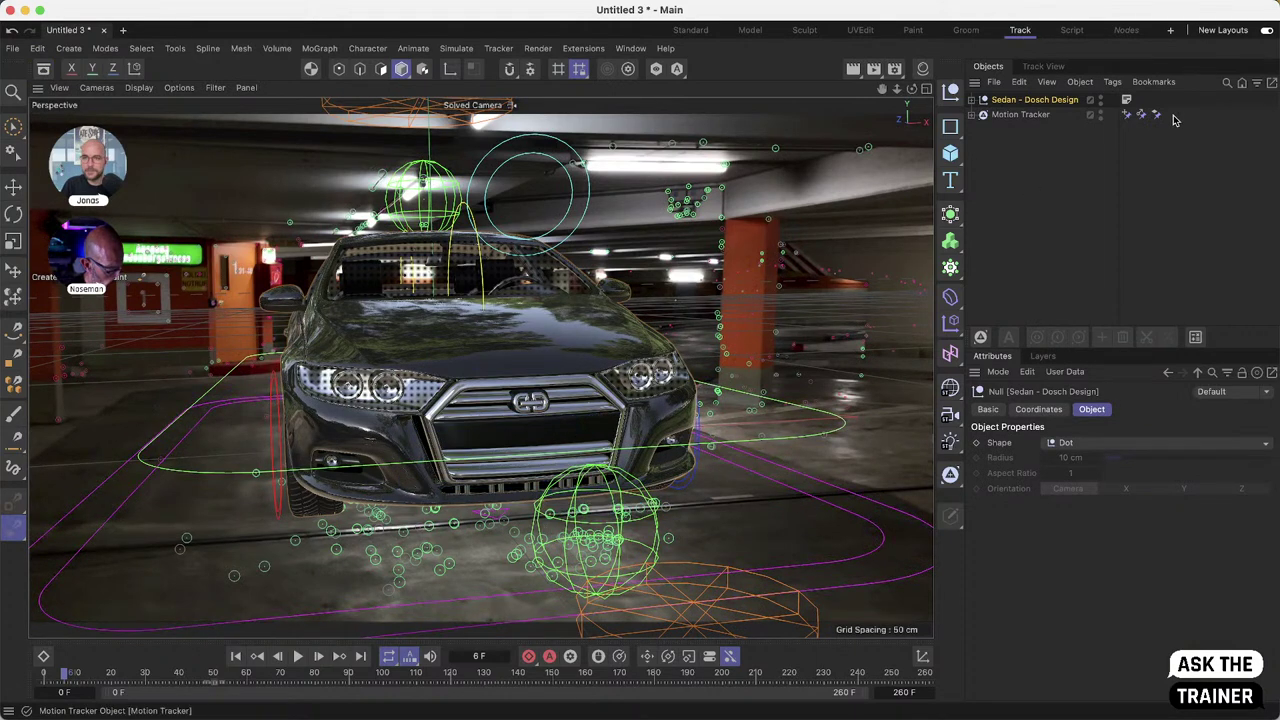
- Change the vector constraint's known length to 200 cm
left_click(1142, 116)
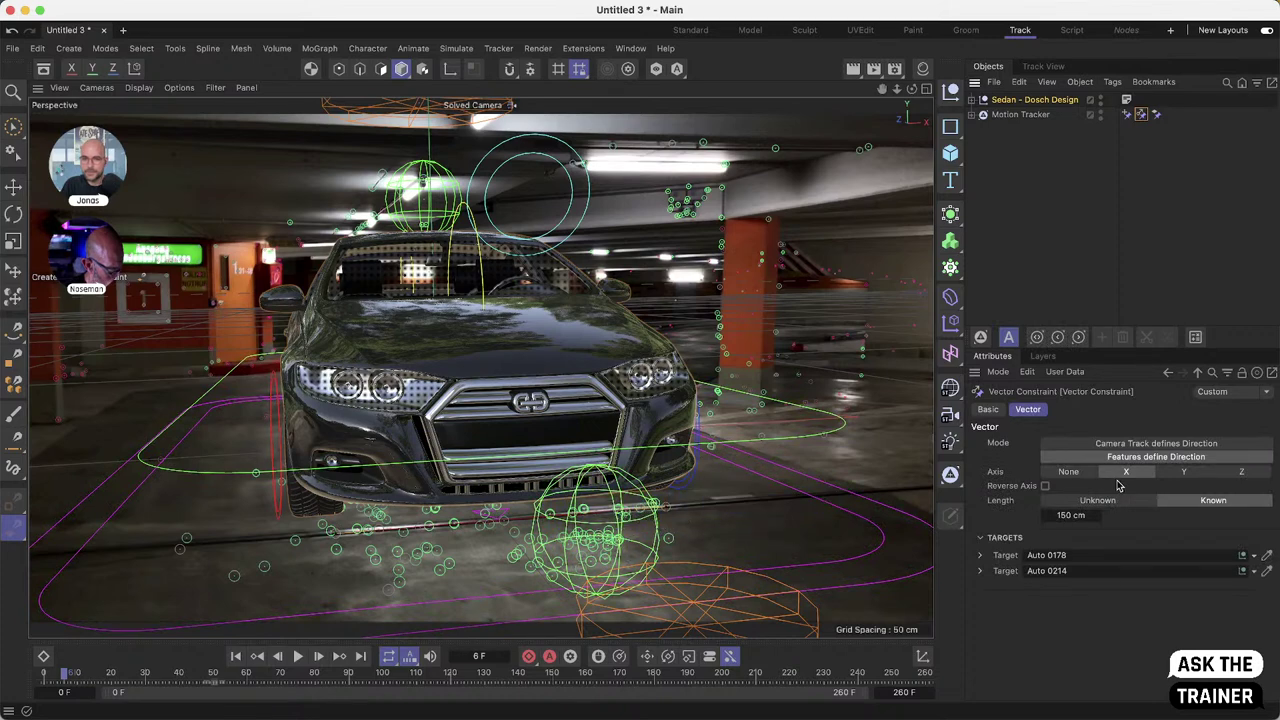
left_click(1070, 516)
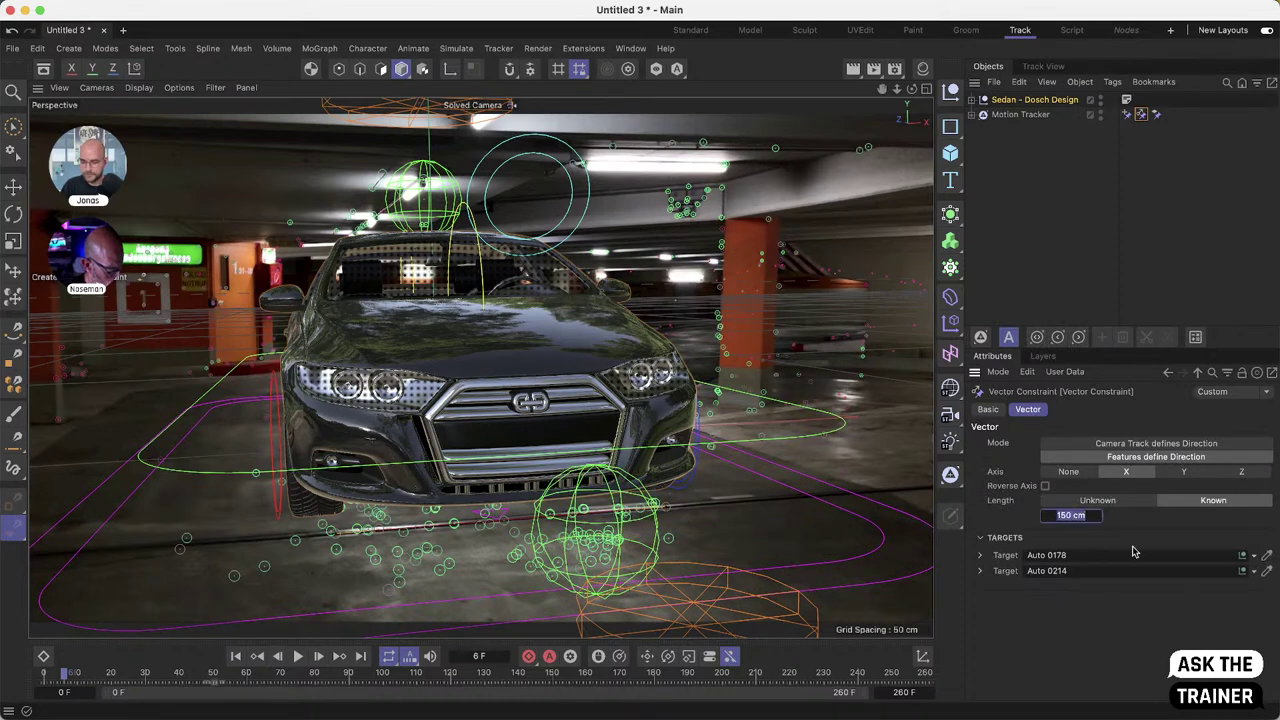
type("200")
key("Return")
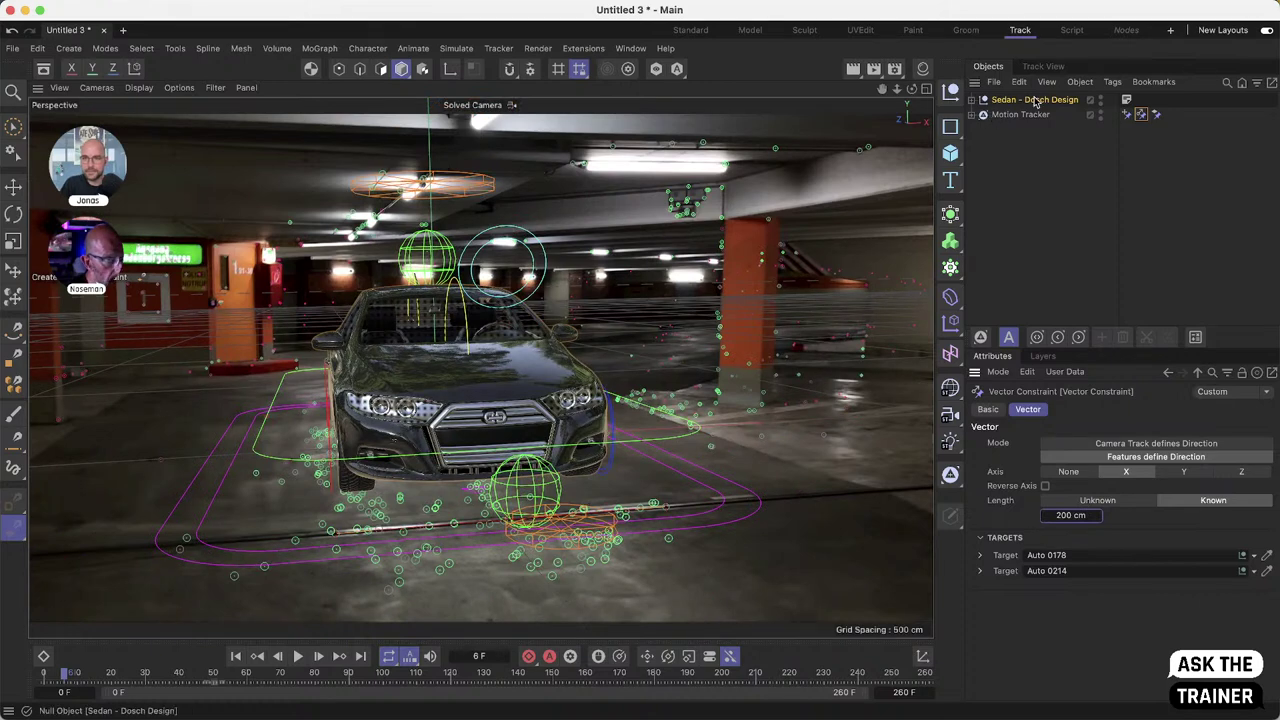
- Move the sedan's Master spline back and left in the garage and turn it slightly sideways
left_click(578, 410)
key("e")
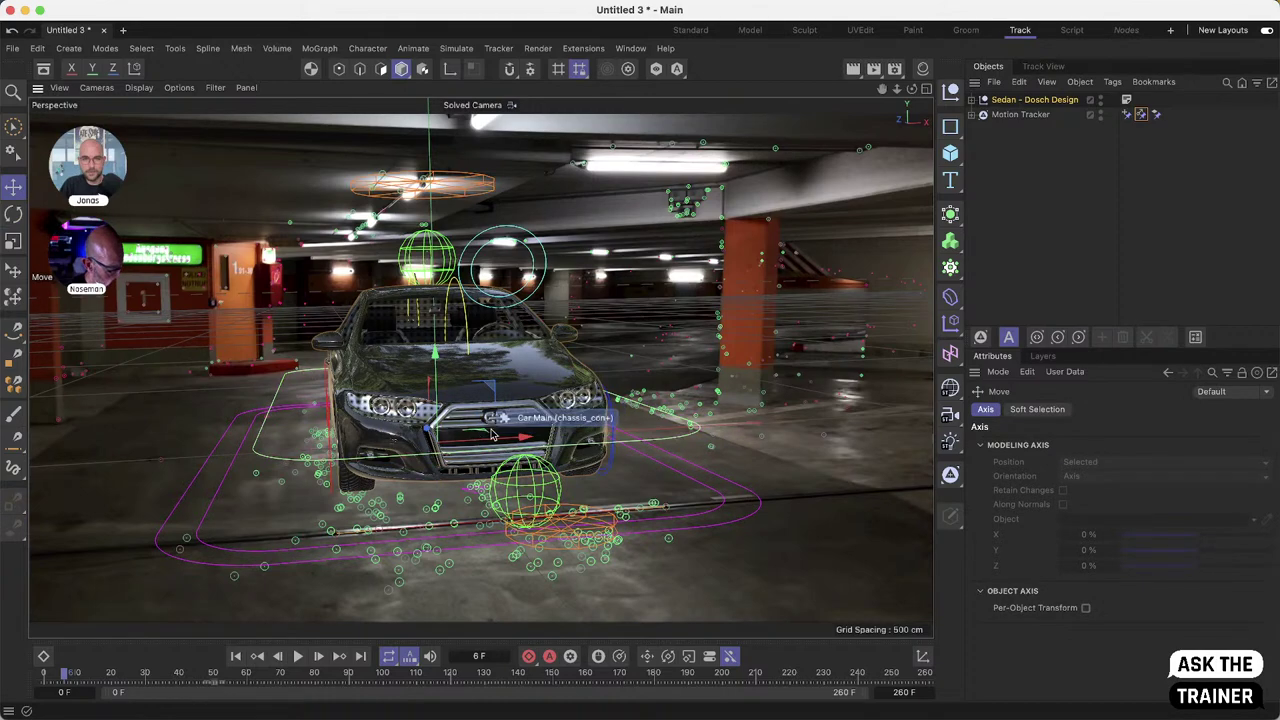
left_click(400, 70)
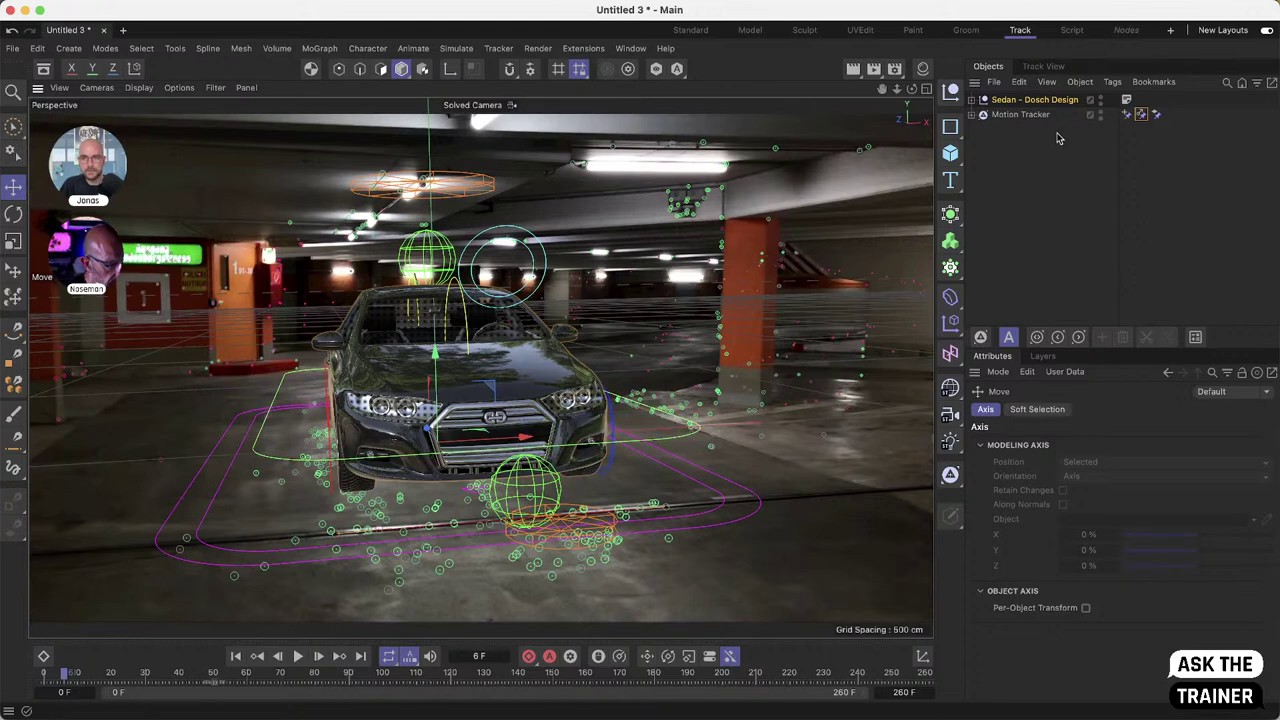
left_click(1032, 100)
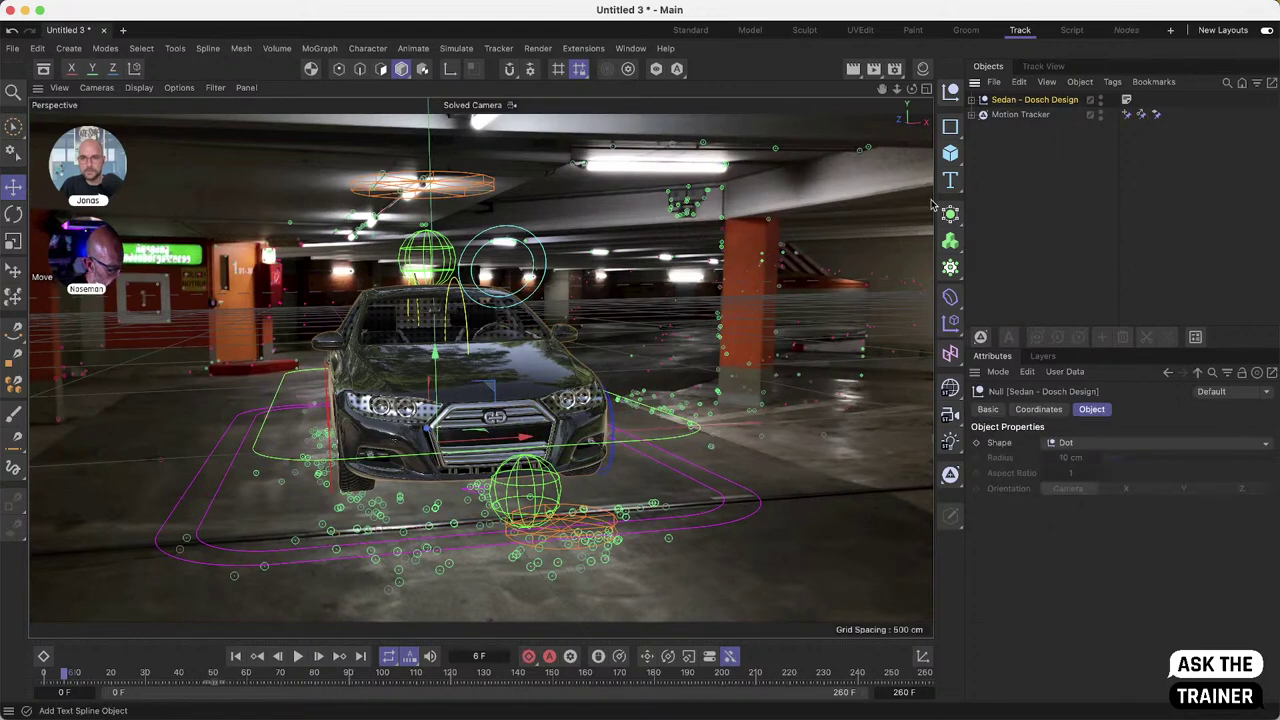
left_click(738, 516)
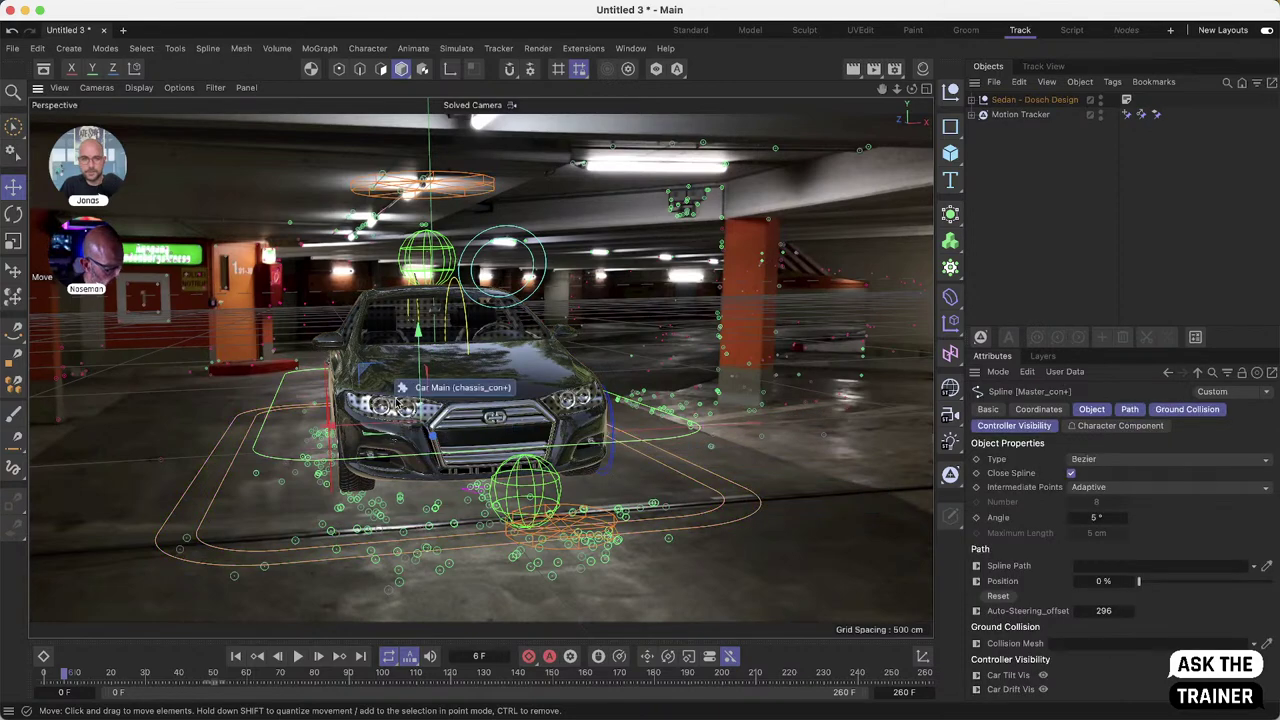
left_click_drag(438, 436, 489, 377)
key("r")
key("e")
left_click_drag(295, 350, 265, 366)
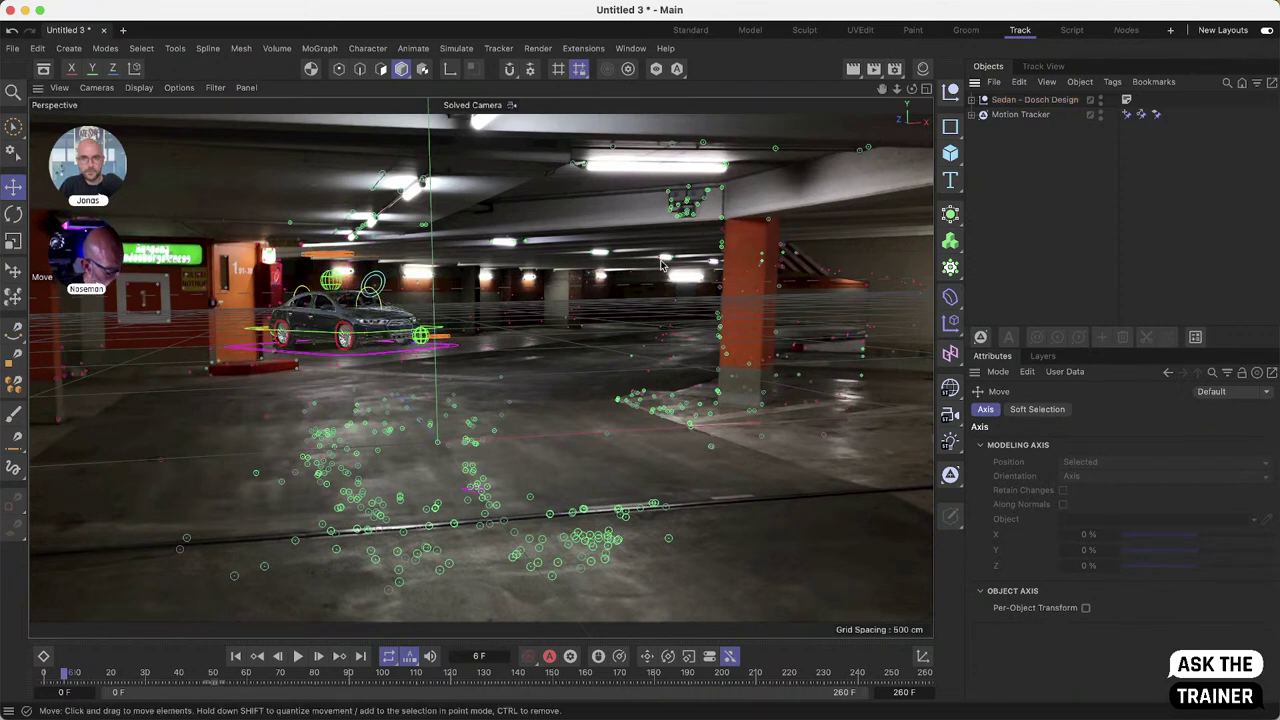
- Toggle the viewport to Geometry Only, select the sedan, then restore trackers, grid and guides
left_click(214, 89)
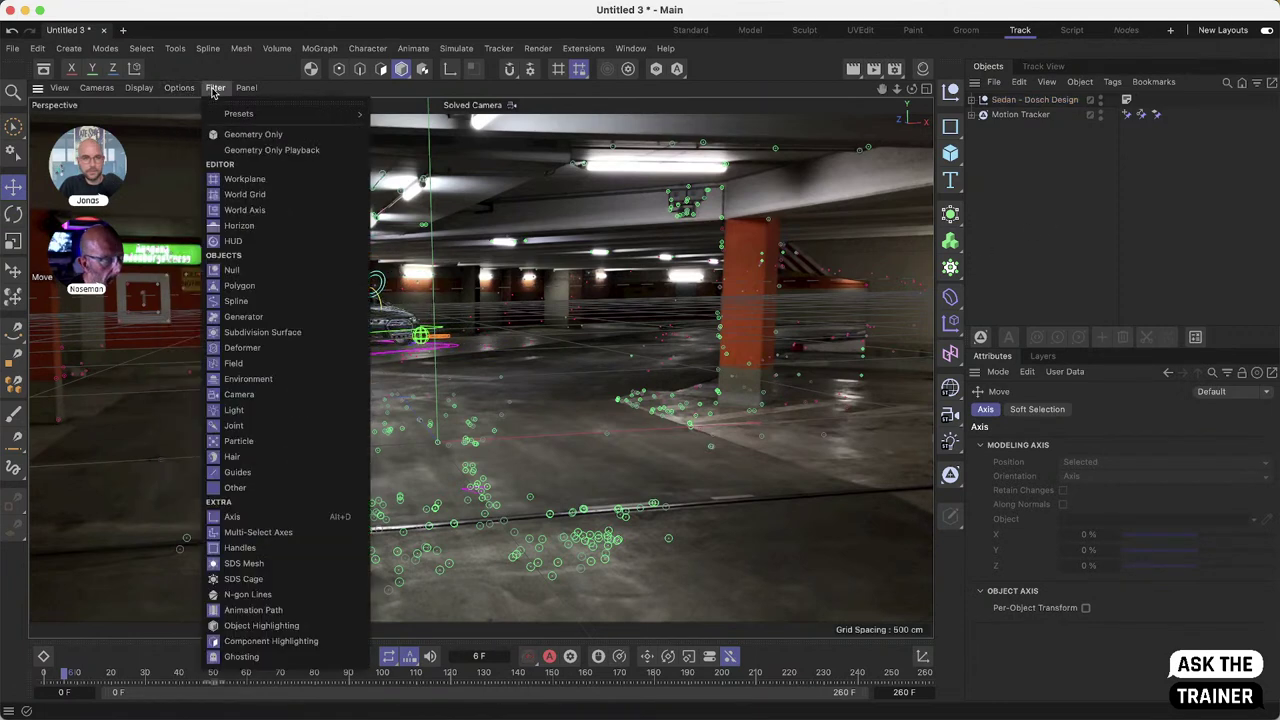
left_click(255, 135)
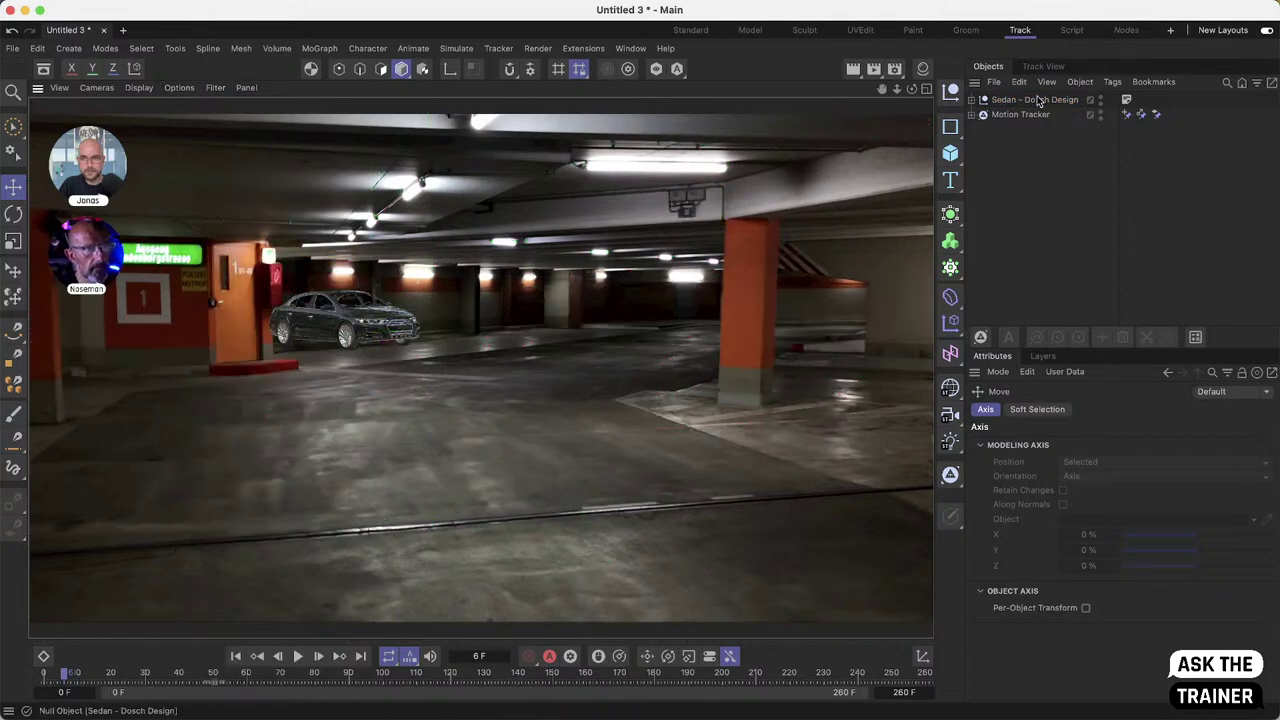
left_click(370, 324)
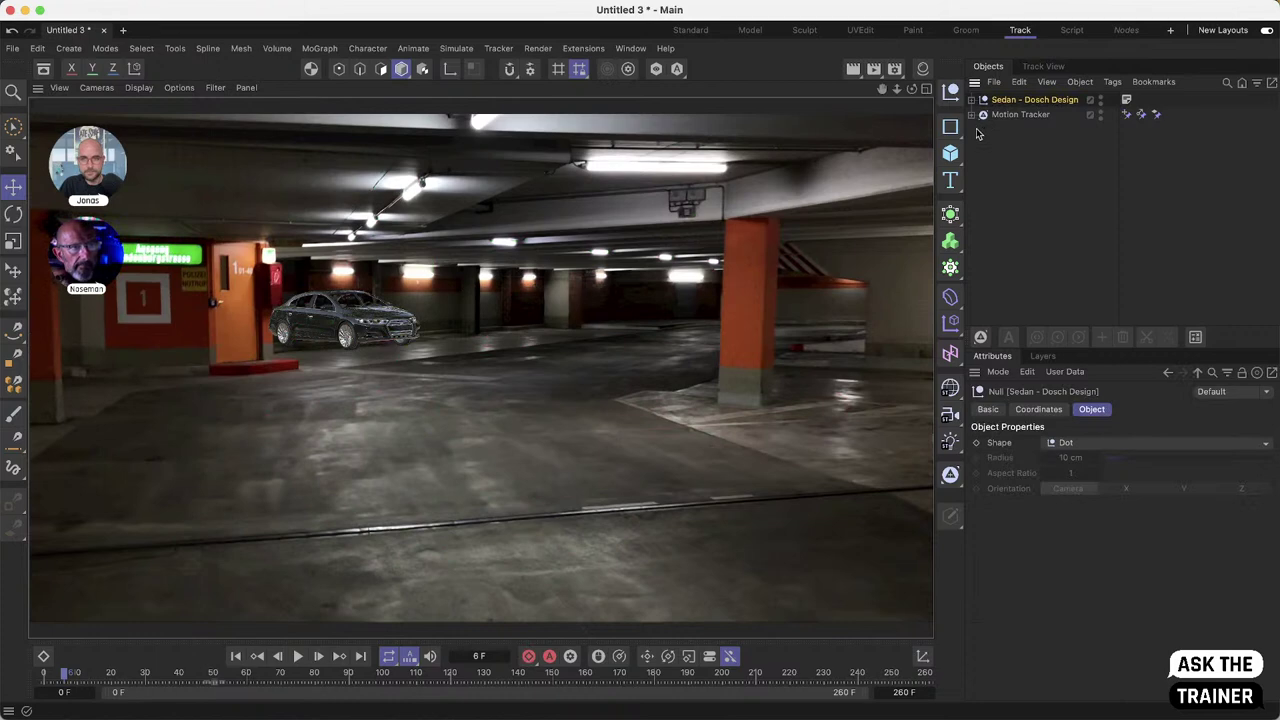
left_click(216, 88)
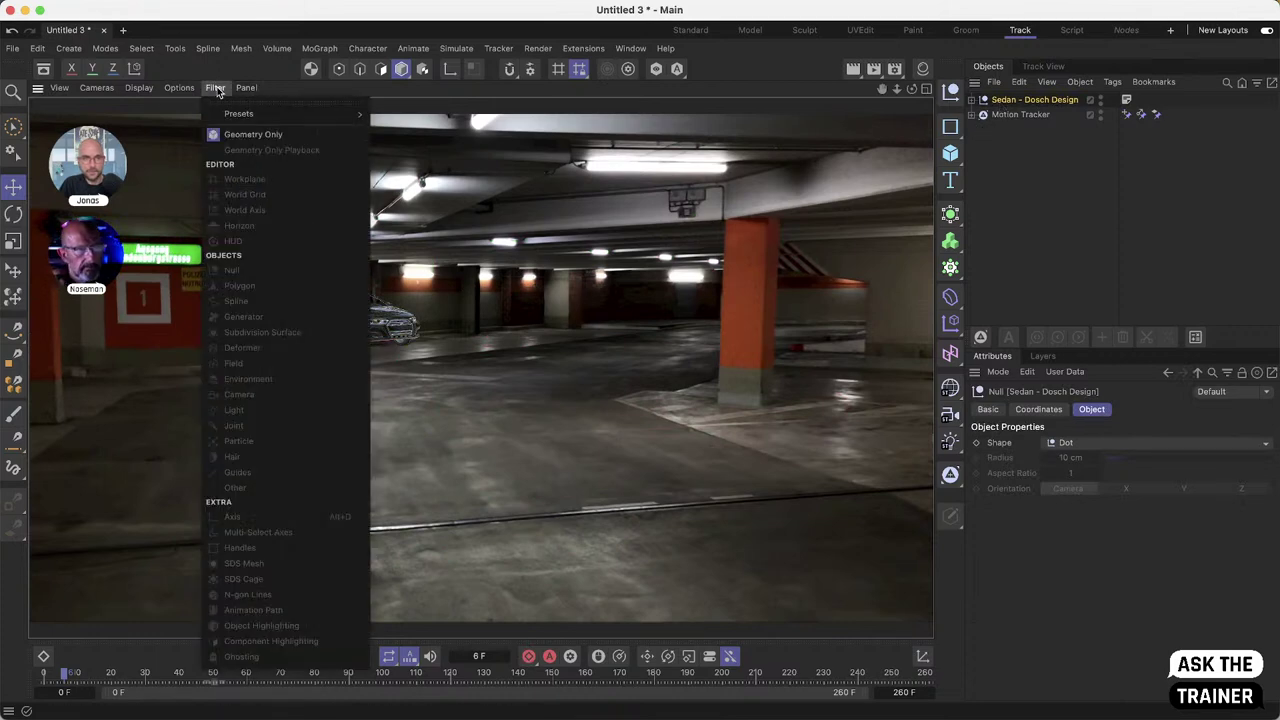
left_click(216, 88)
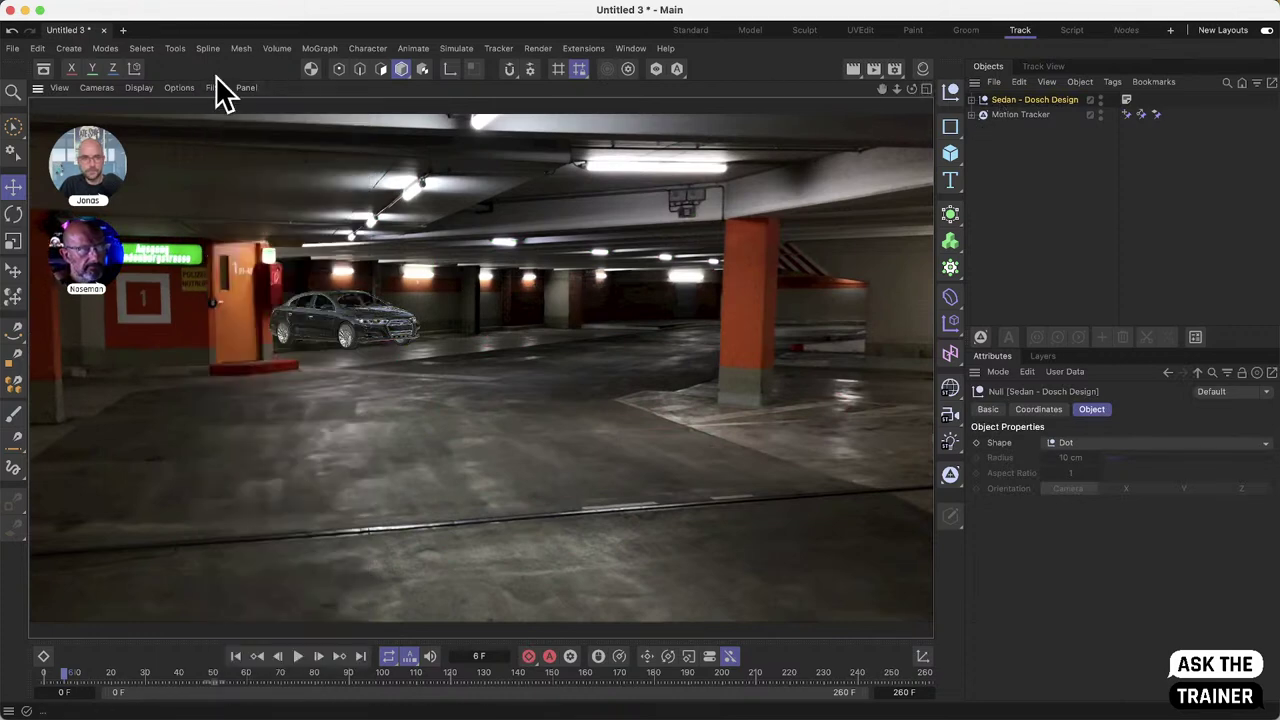
left_click(218, 88)
left_click(245, 134)
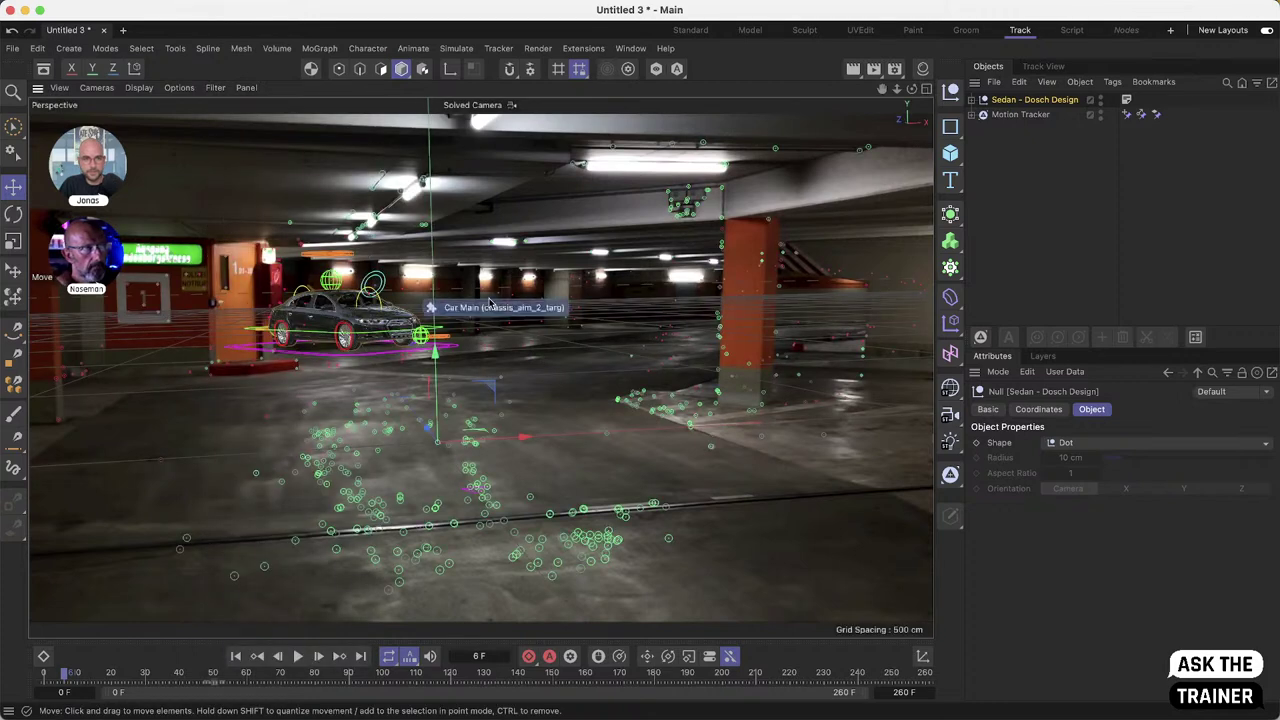
- Move the car's Master spline right and closer to camera, re-enable Geometry Only, and scrub
left_click(458, 346)
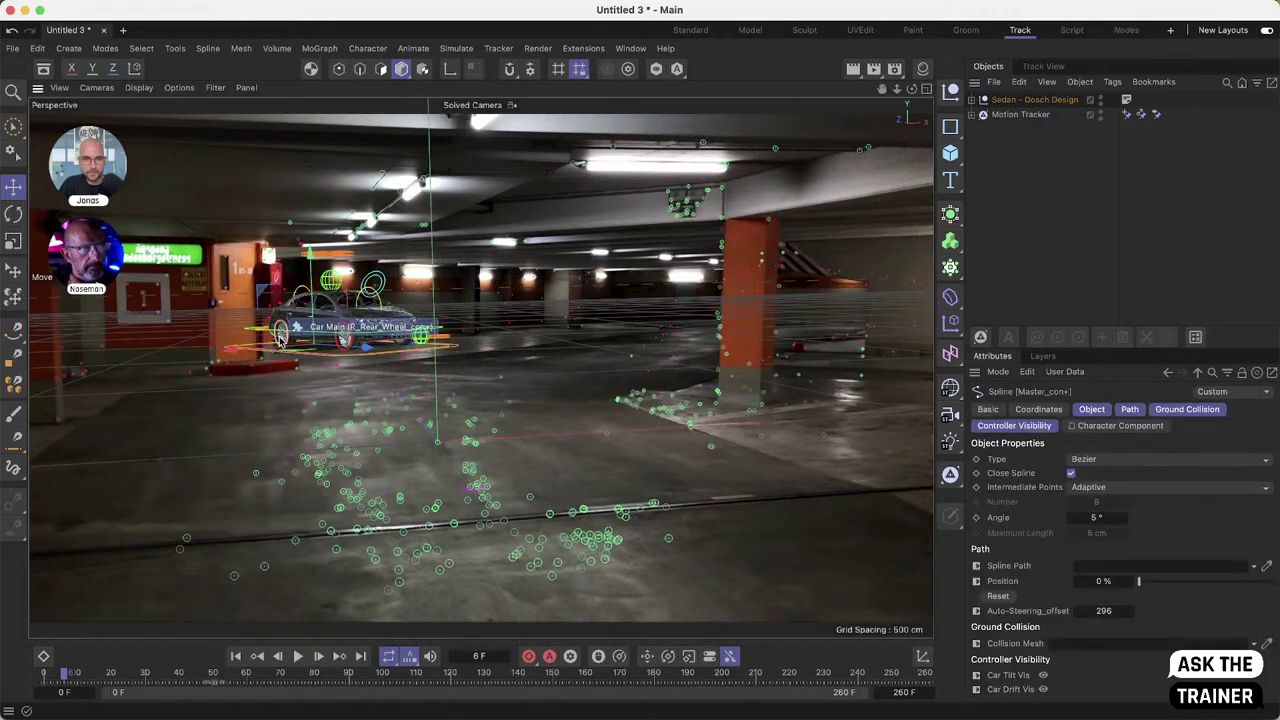
left_click_drag(366, 353, 445, 335)
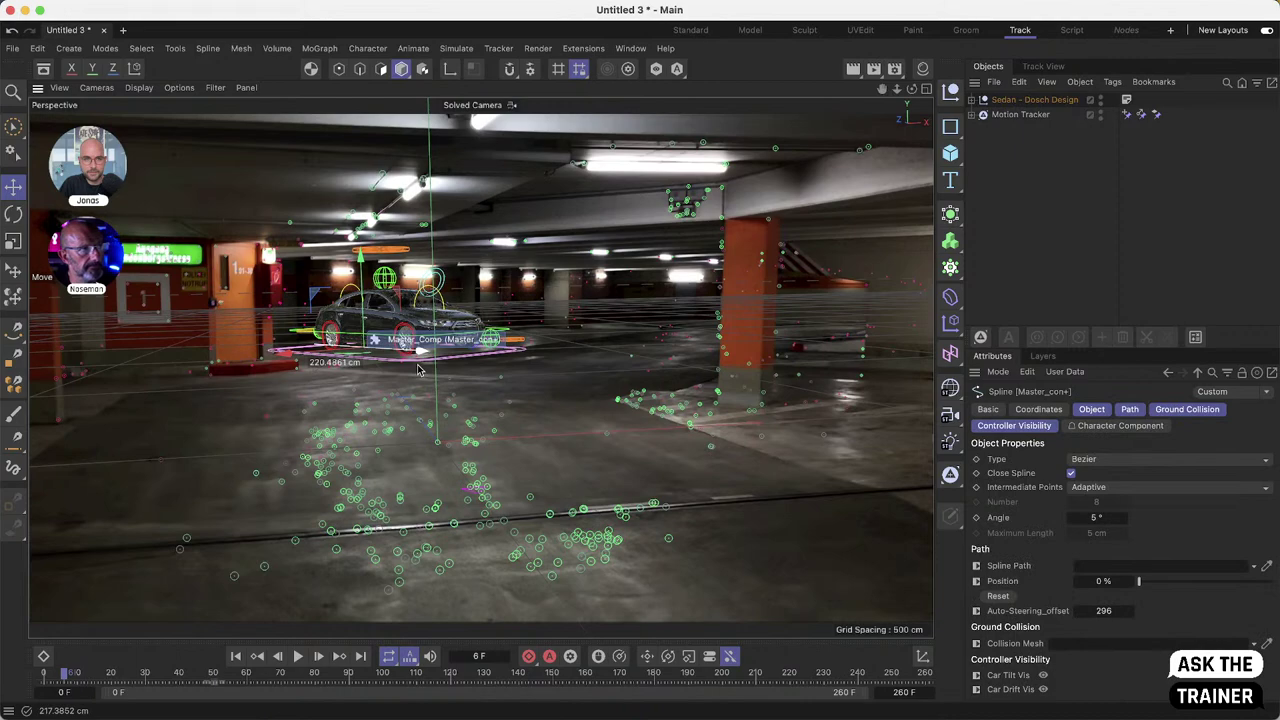
left_click(1034, 191)
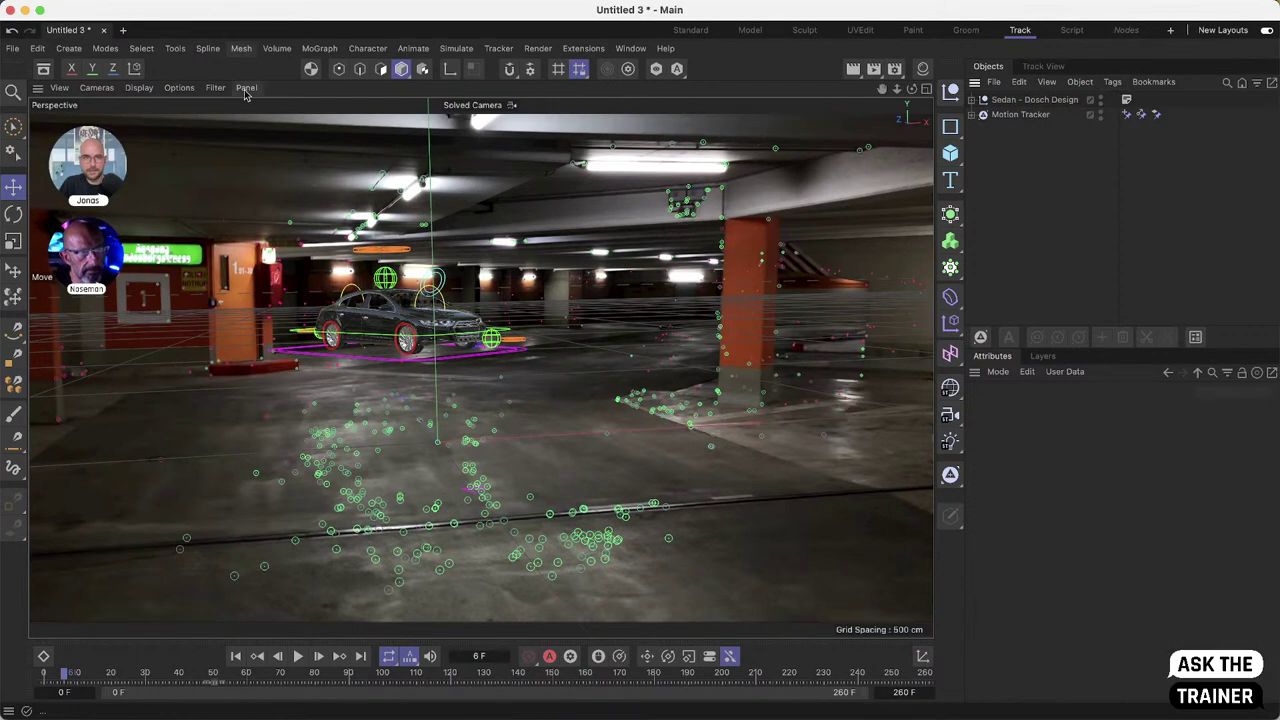
left_click(215, 87)
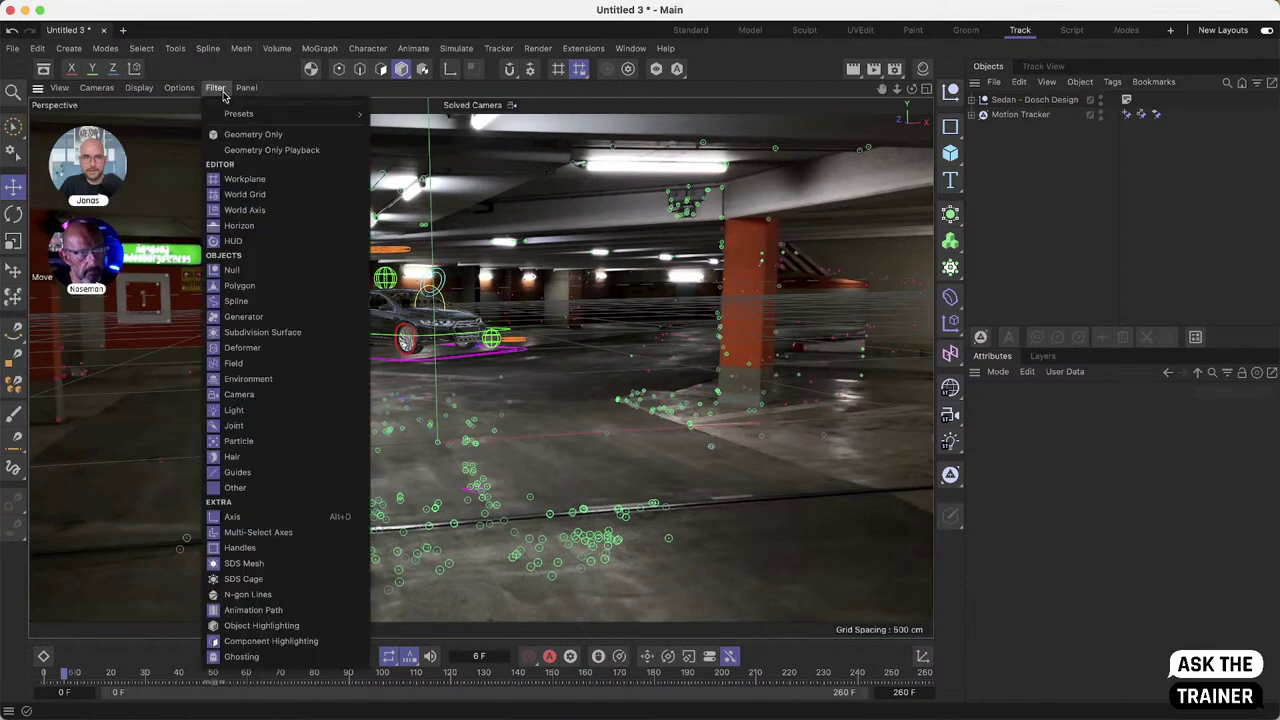
left_click(256, 132)
left_click_drag(105, 672, 67, 686)
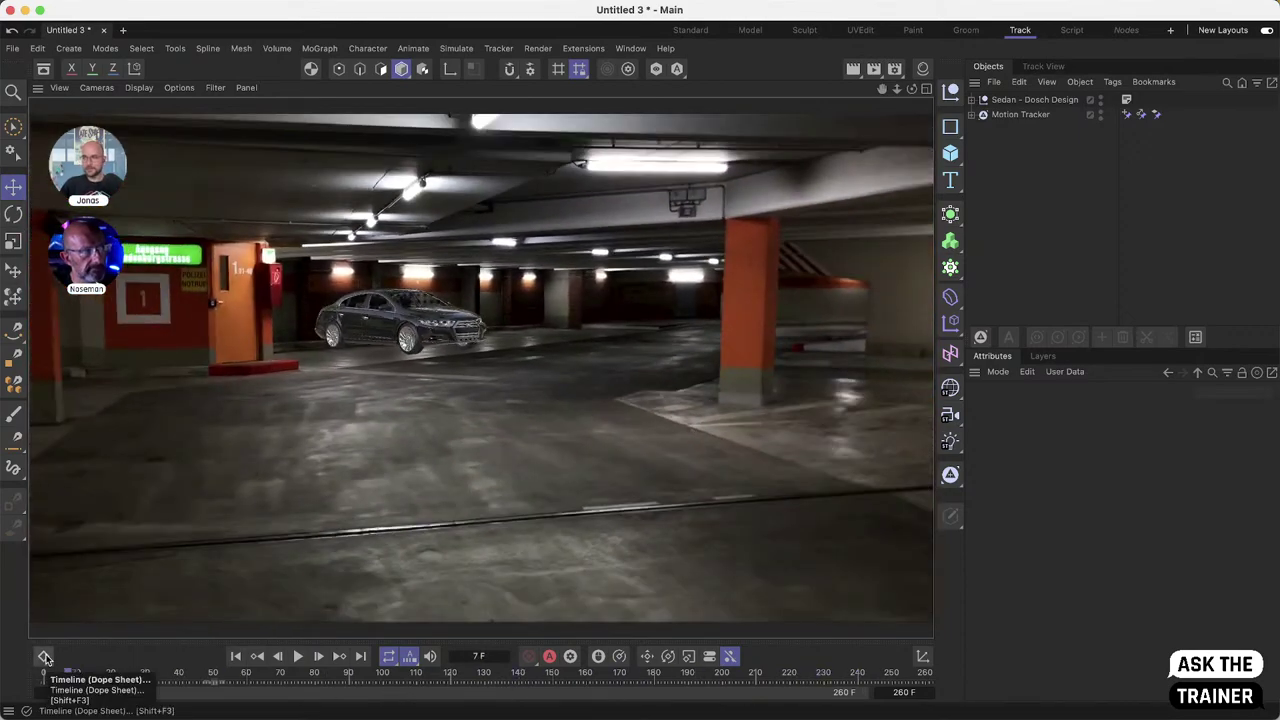
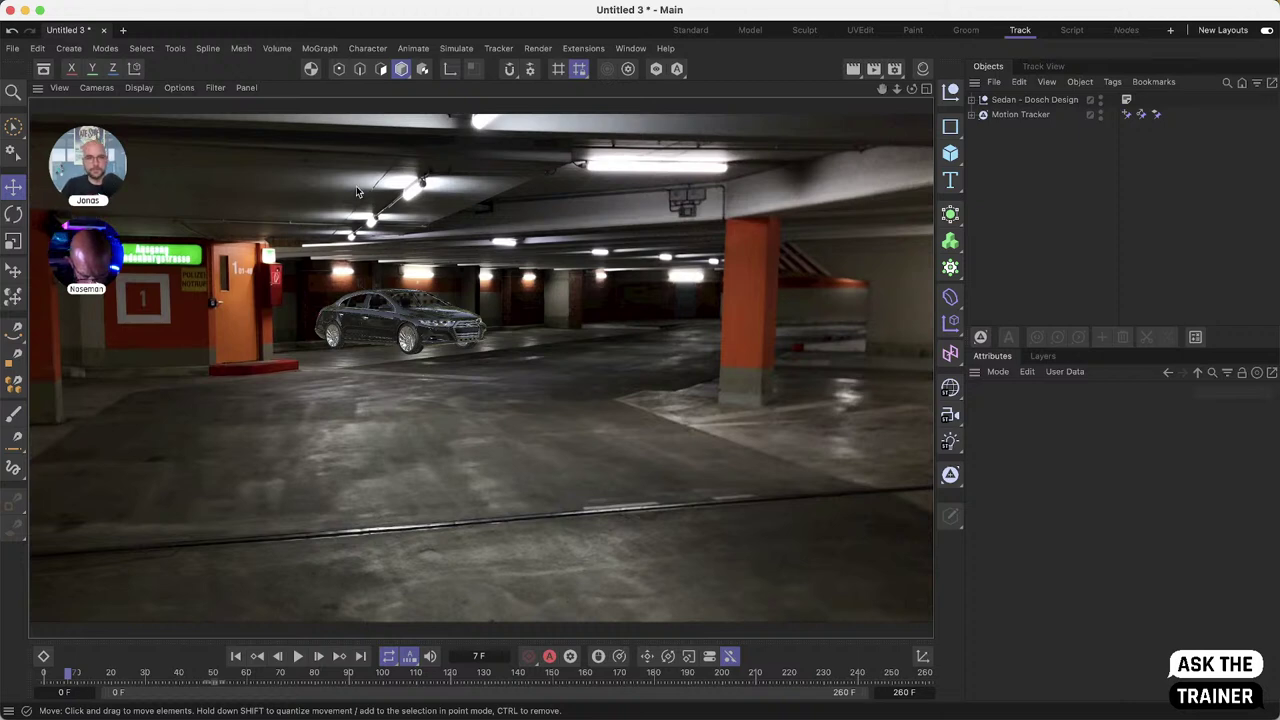
- Create a new empty project, Untitled 4, next to the Untitled 3 car park scene
left_click(122, 33)
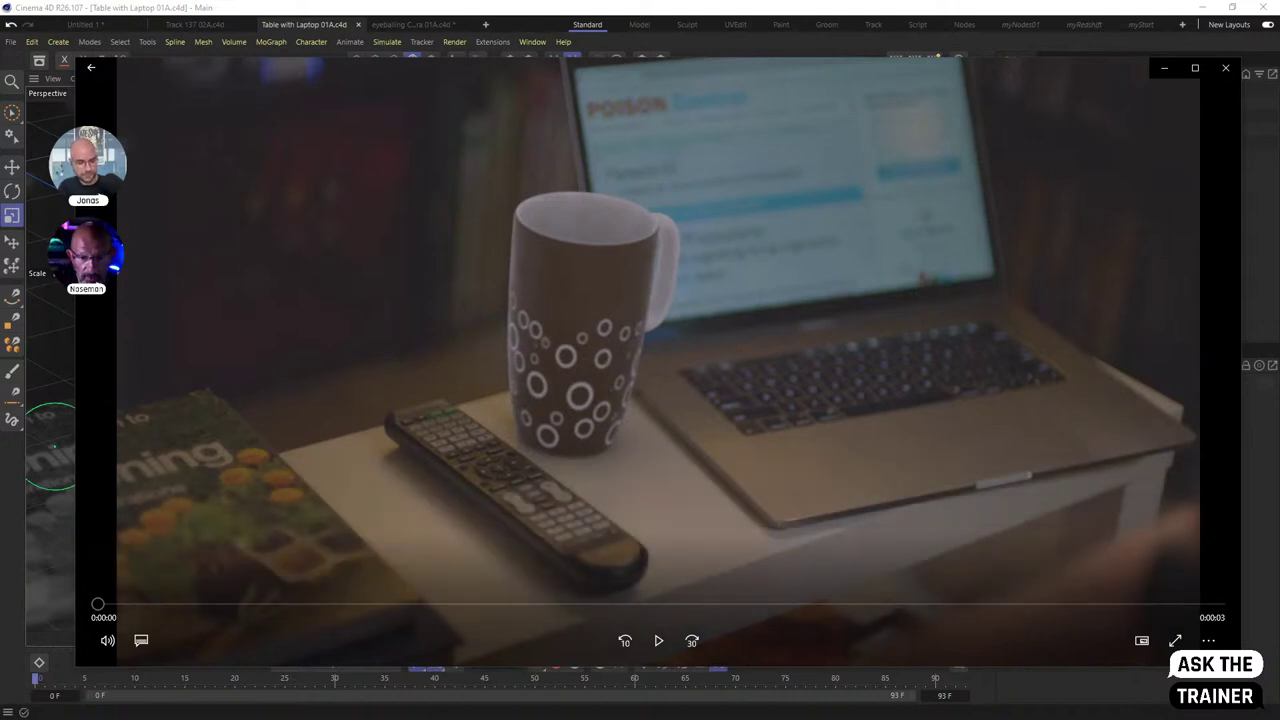
- Play the Table_with_Laptop_01A Comped clip and pause it partway through
left_click(657, 641)
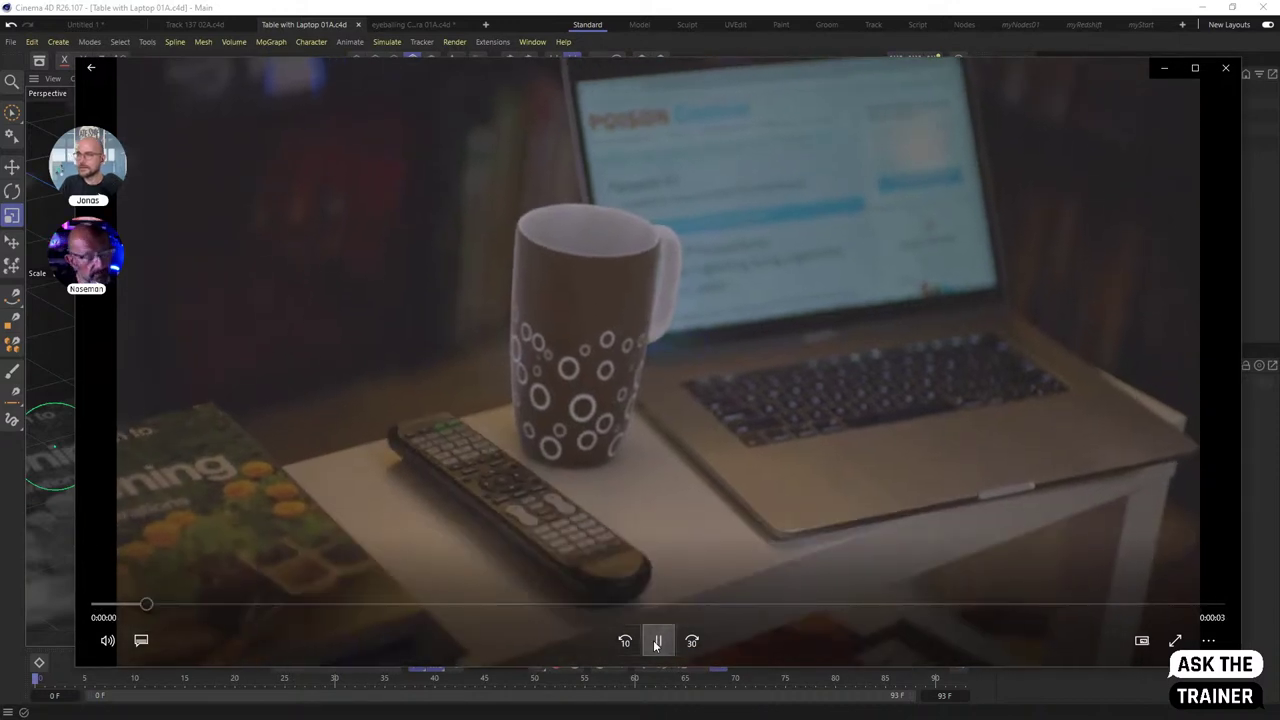
left_click(657, 641)
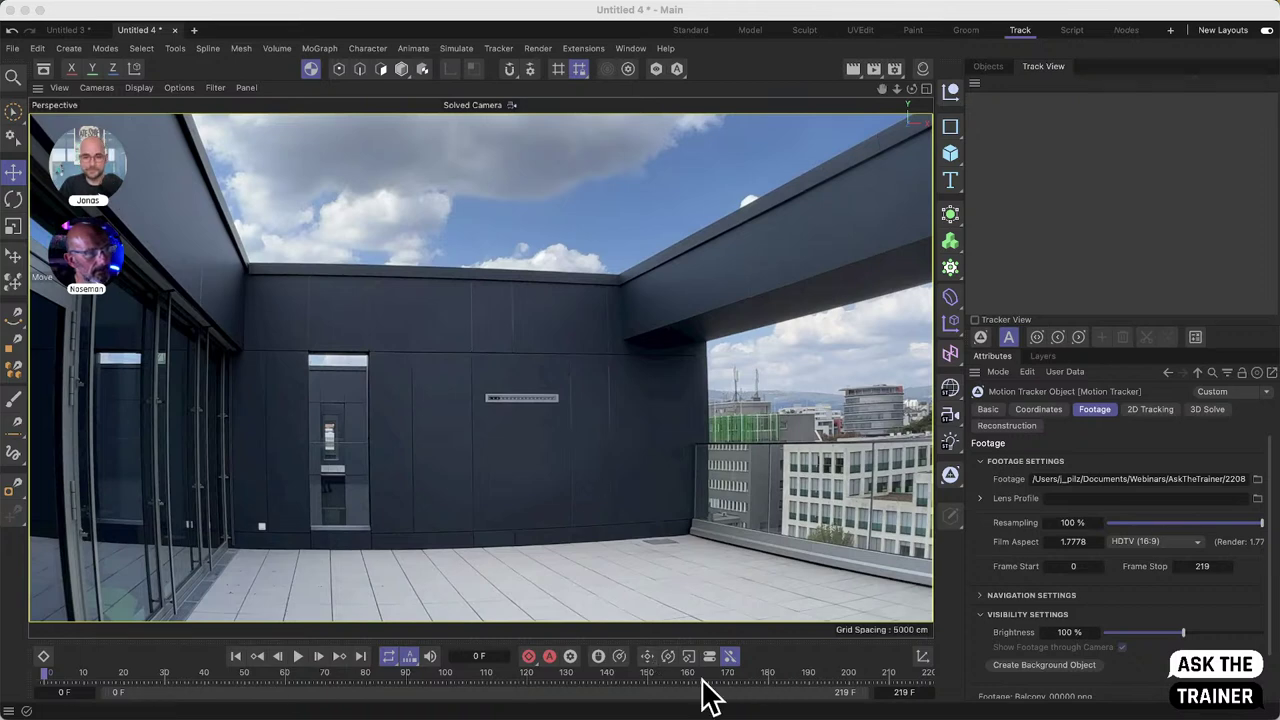
- Scrub the balcony footage to its final frame and create another project, Untitled 5
left_click_drag(47, 678, 929, 714)
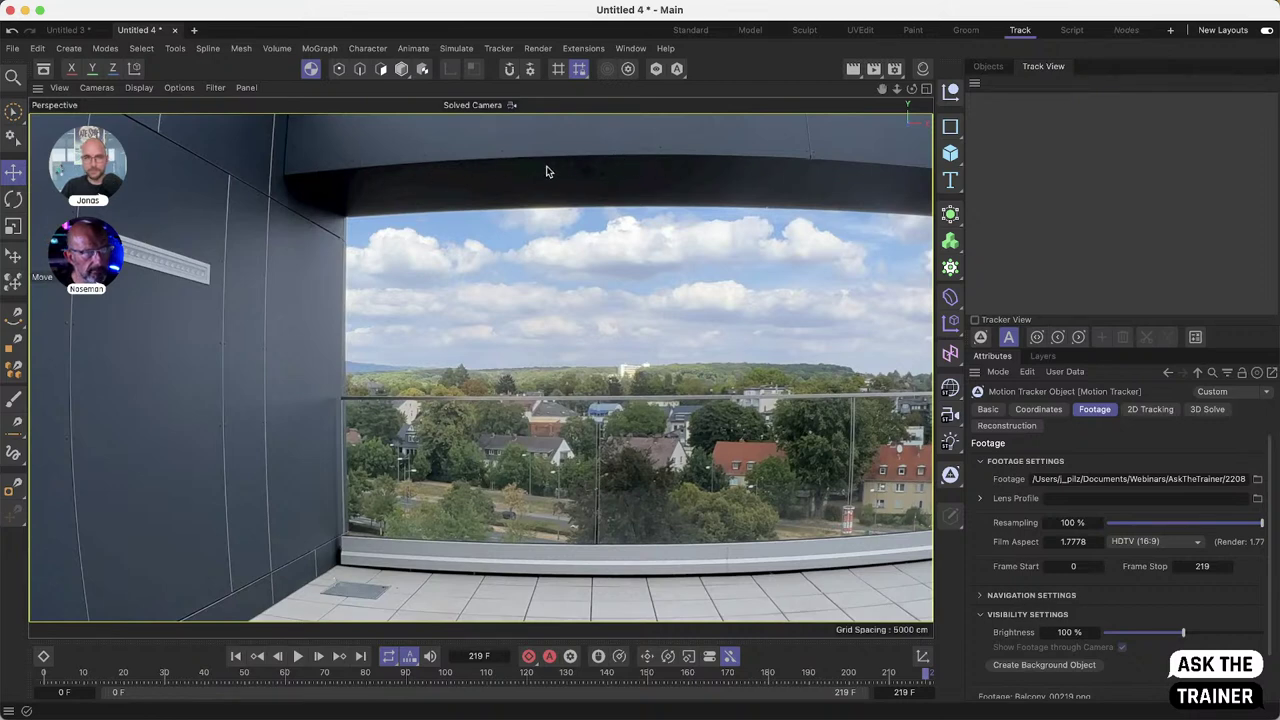
left_click(194, 30)
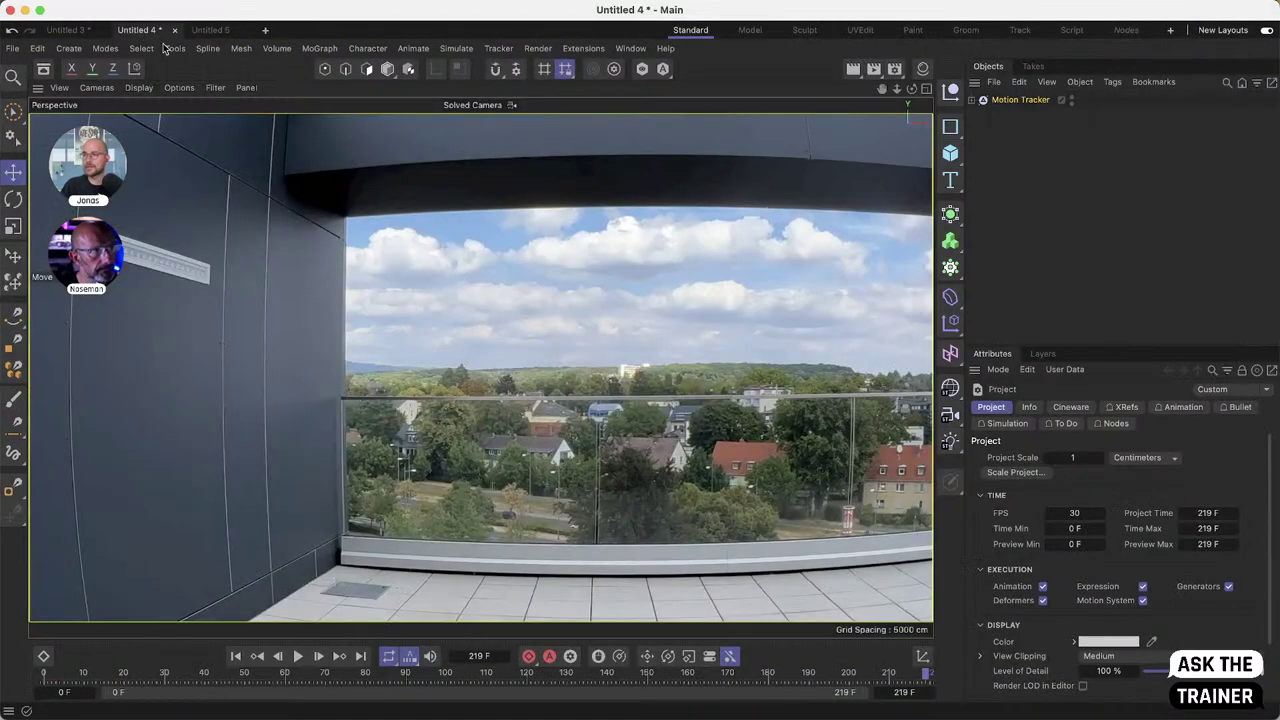
- Close Untitled 5, hide the Motion Tracker footage, and start Render > Lens Distortion
left_click(247, 31)
left_click(1071, 101)
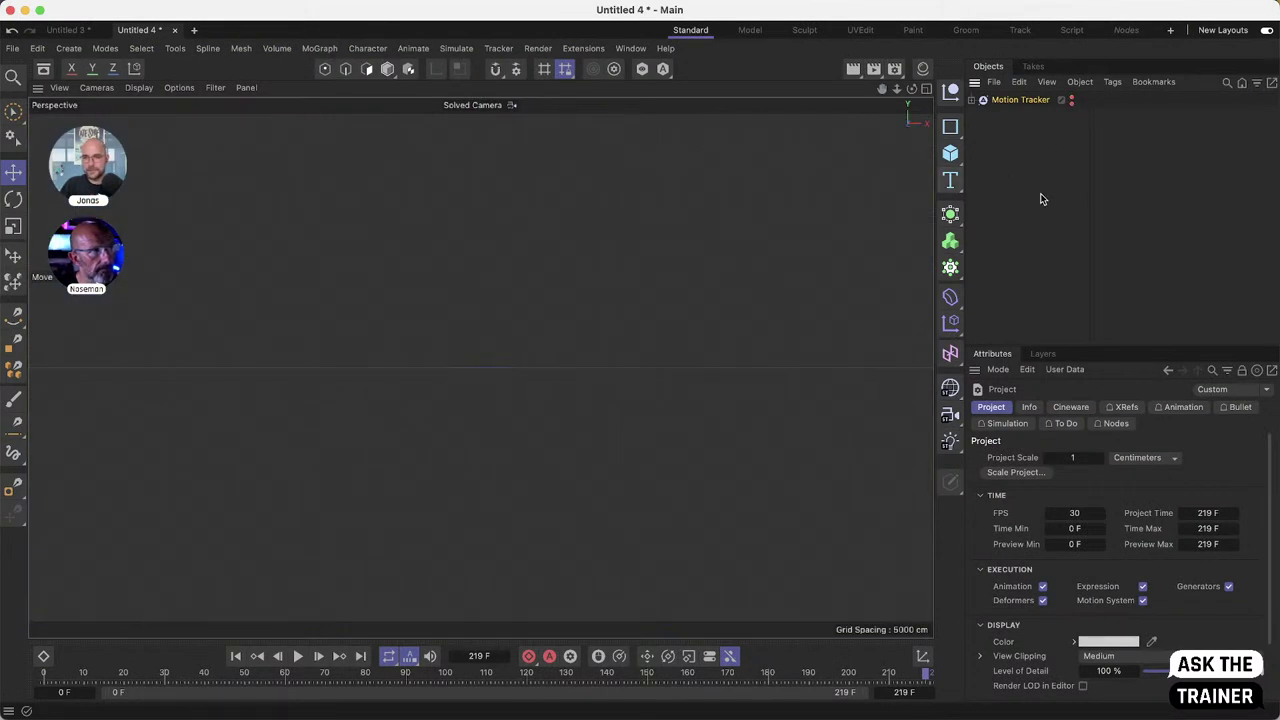
left_click(587, 50)
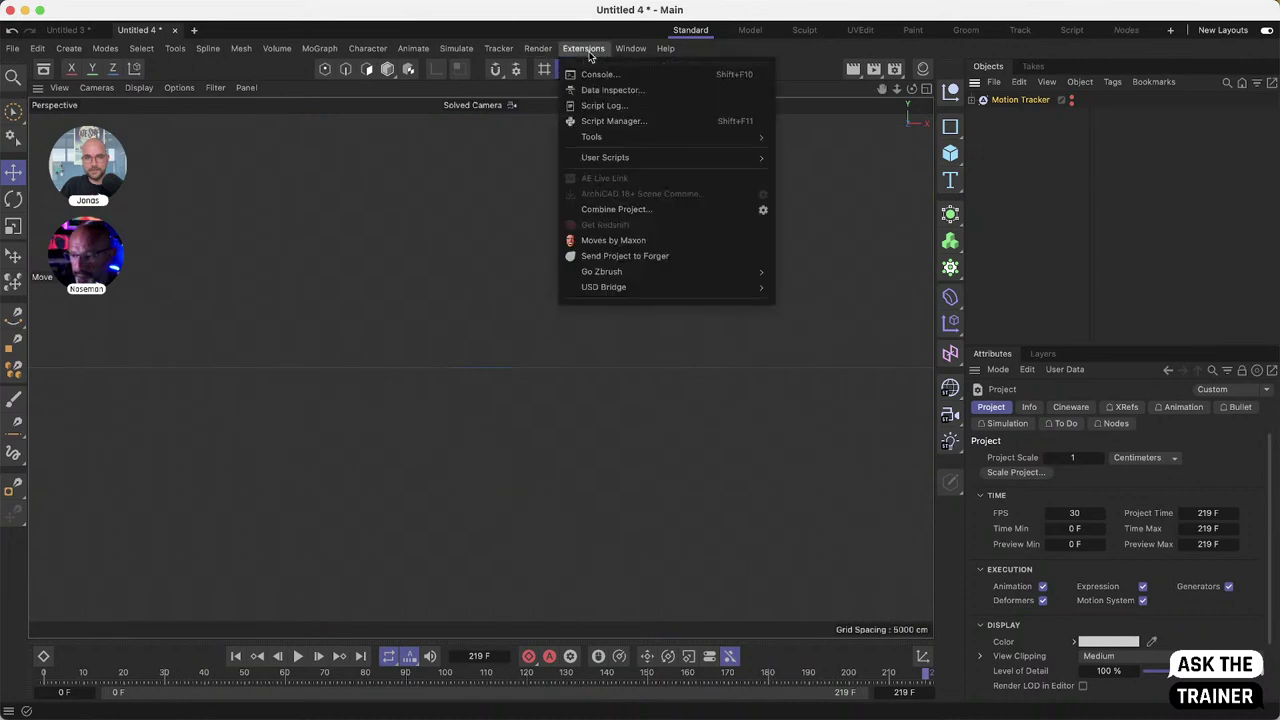
mouse_move(538, 48)
left_click(590, 367)
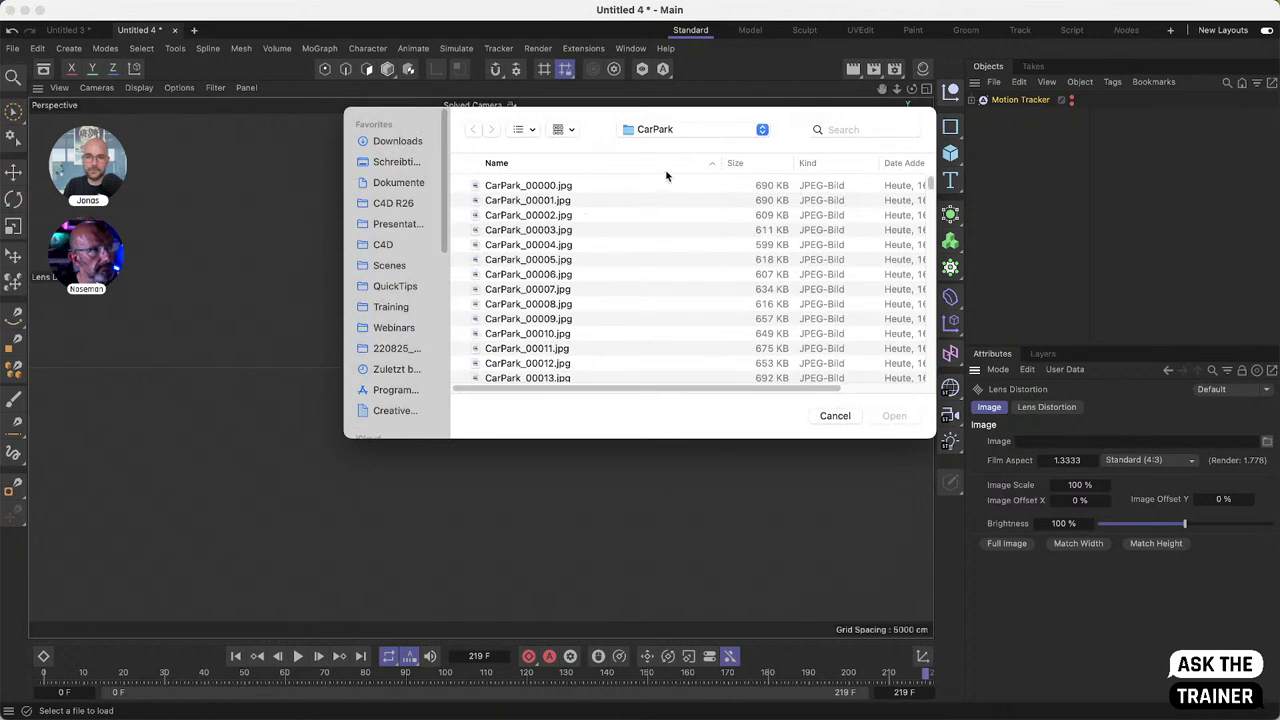
- Load Balcony_00219.png from the Footage folder as the Lens Distortion image
left_click(755, 134)
left_click(705, 150)
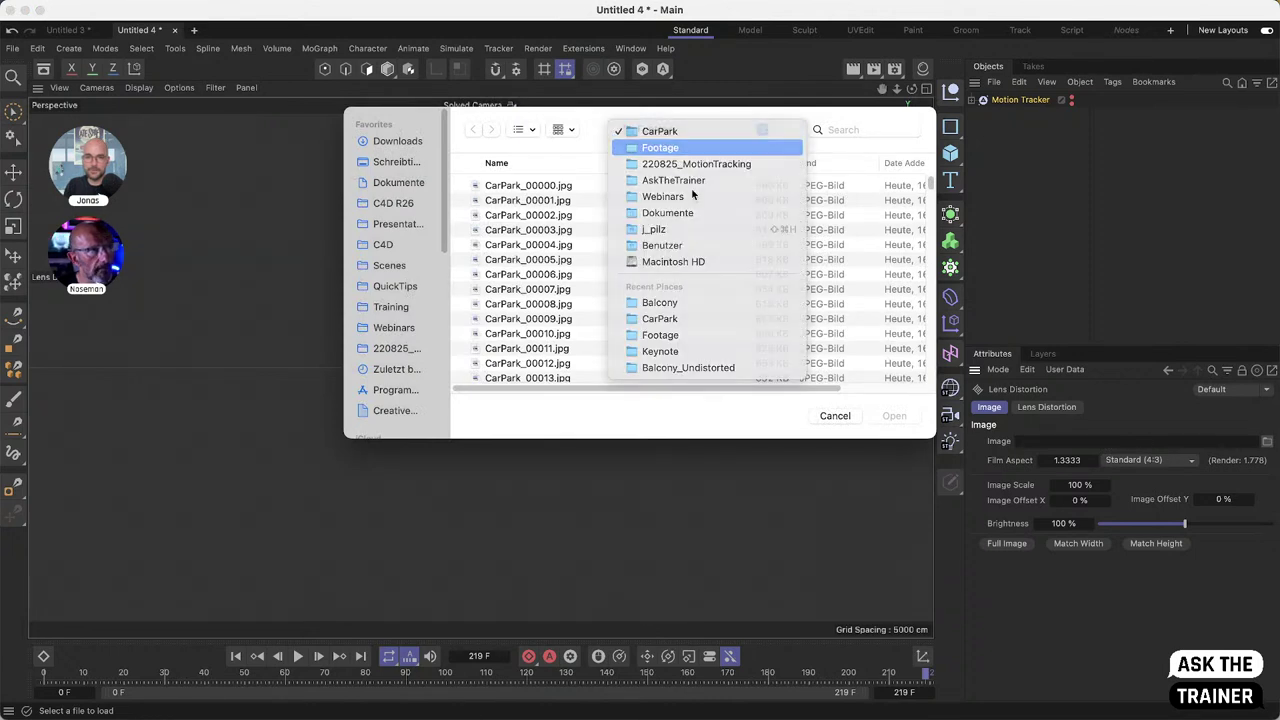
double_click(505, 186)
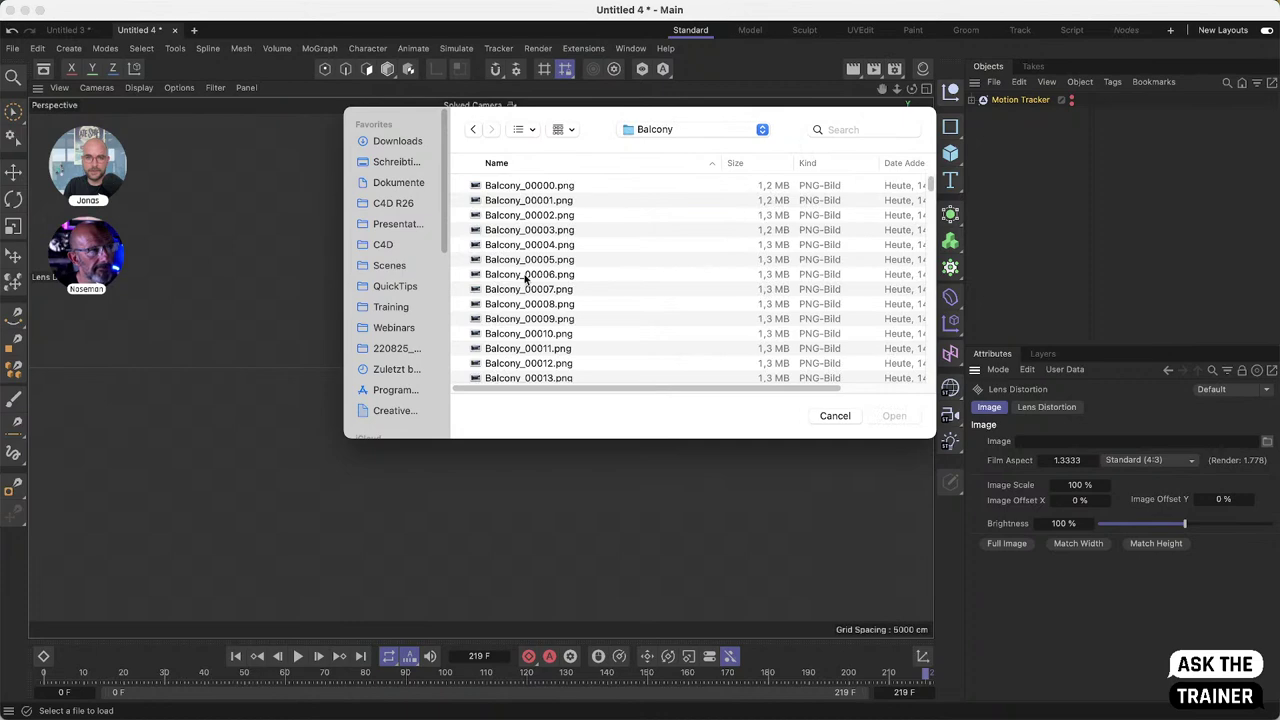
scroll(530, 300, "down", 8)
scroll(530, 305, "down", 20)
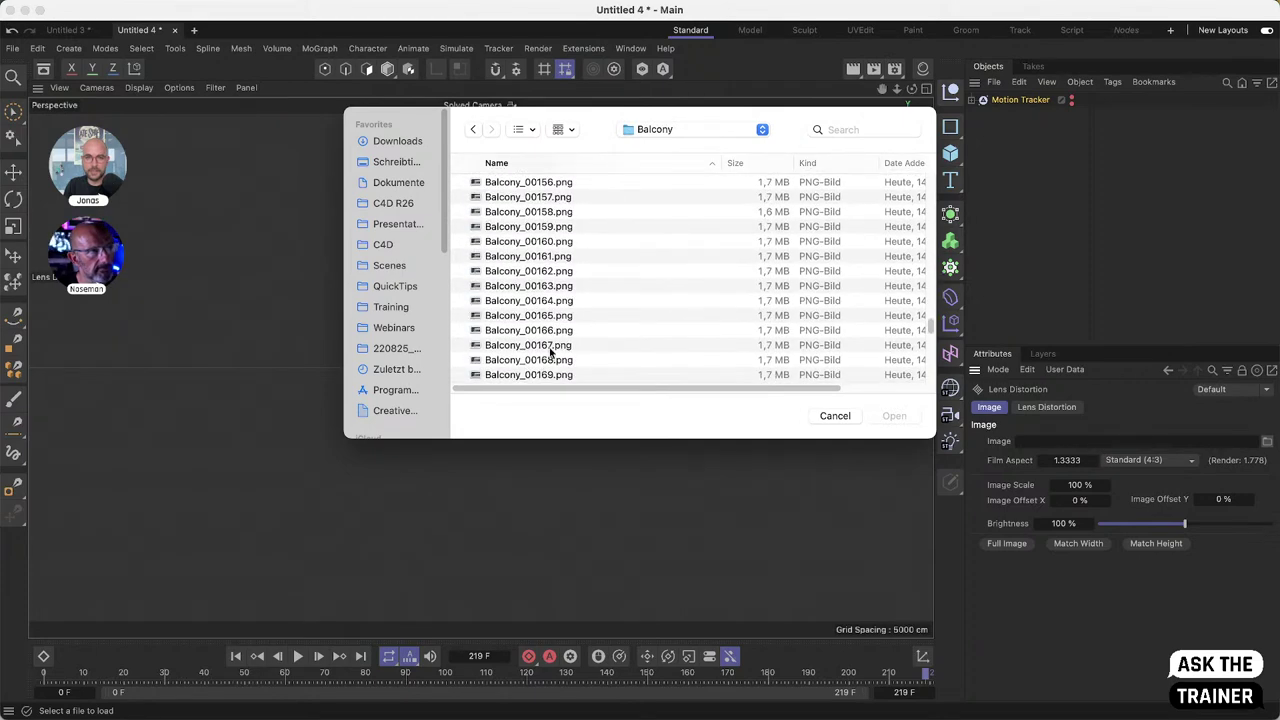
scroll(545, 360, "down", 3)
left_click(543, 370)
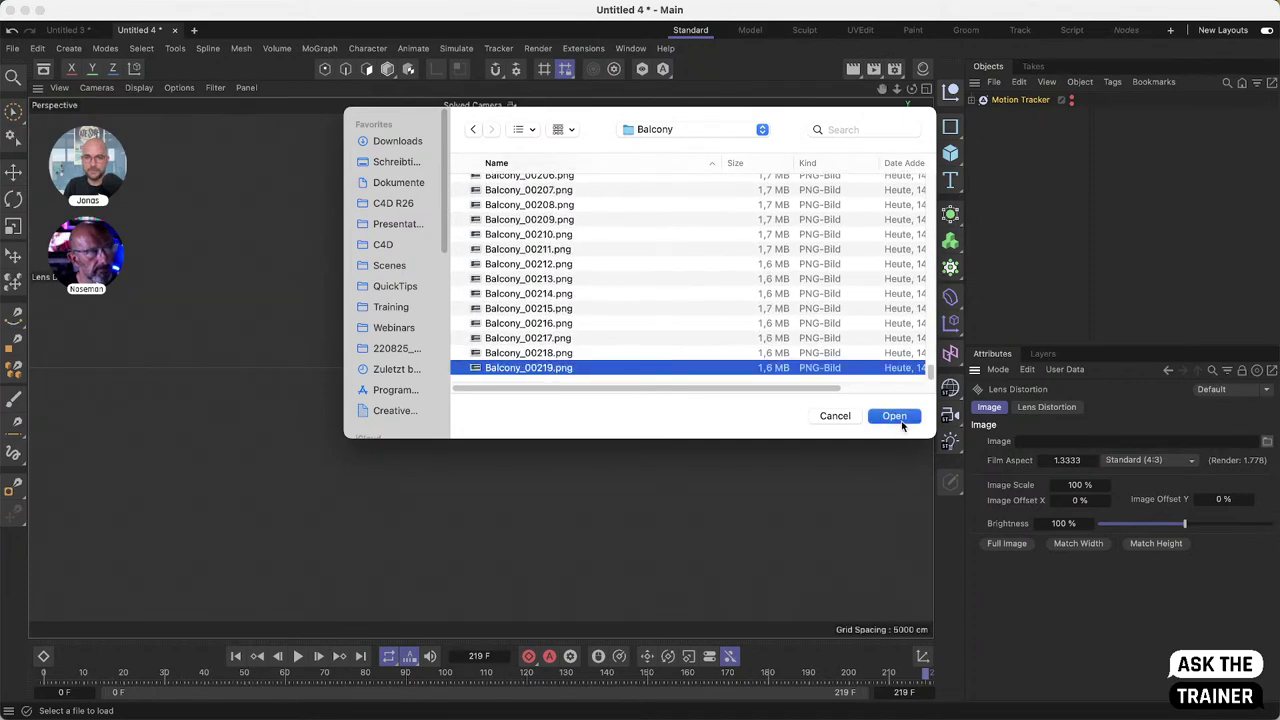
left_click(894, 415)
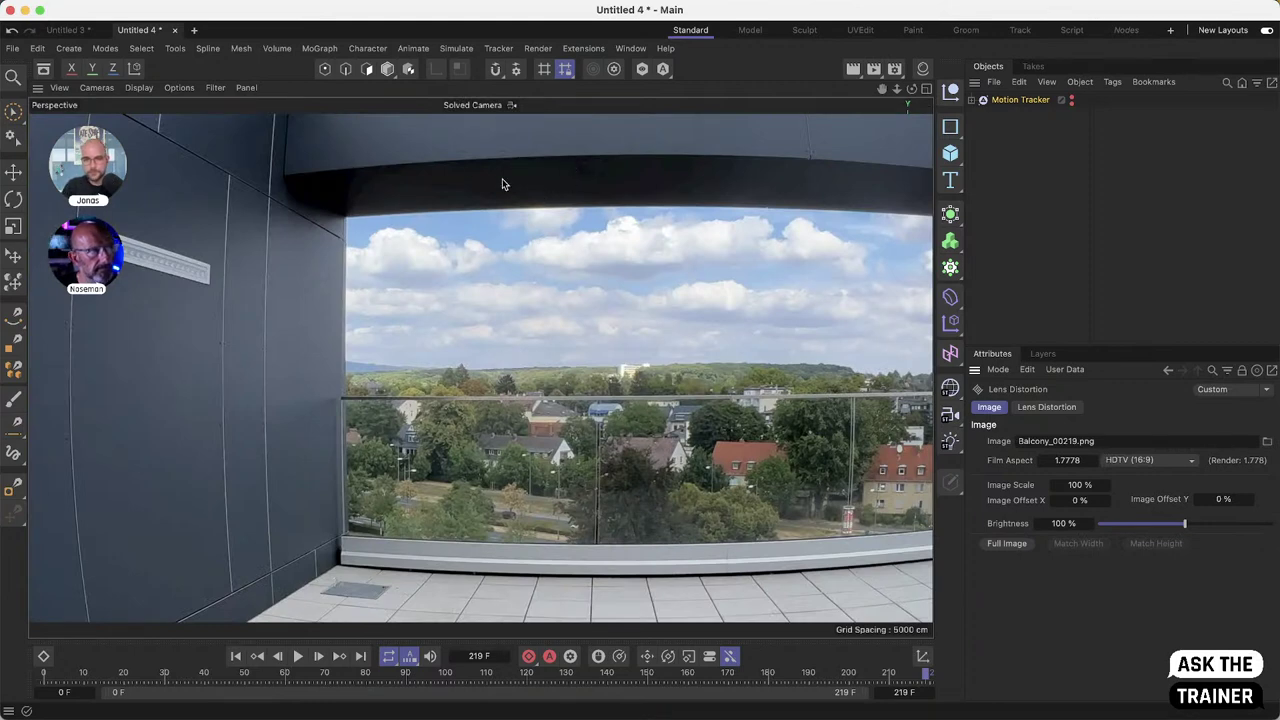
- Draw a trial N-point line across the balcony image, then leave the tool
left_click(1047, 408)
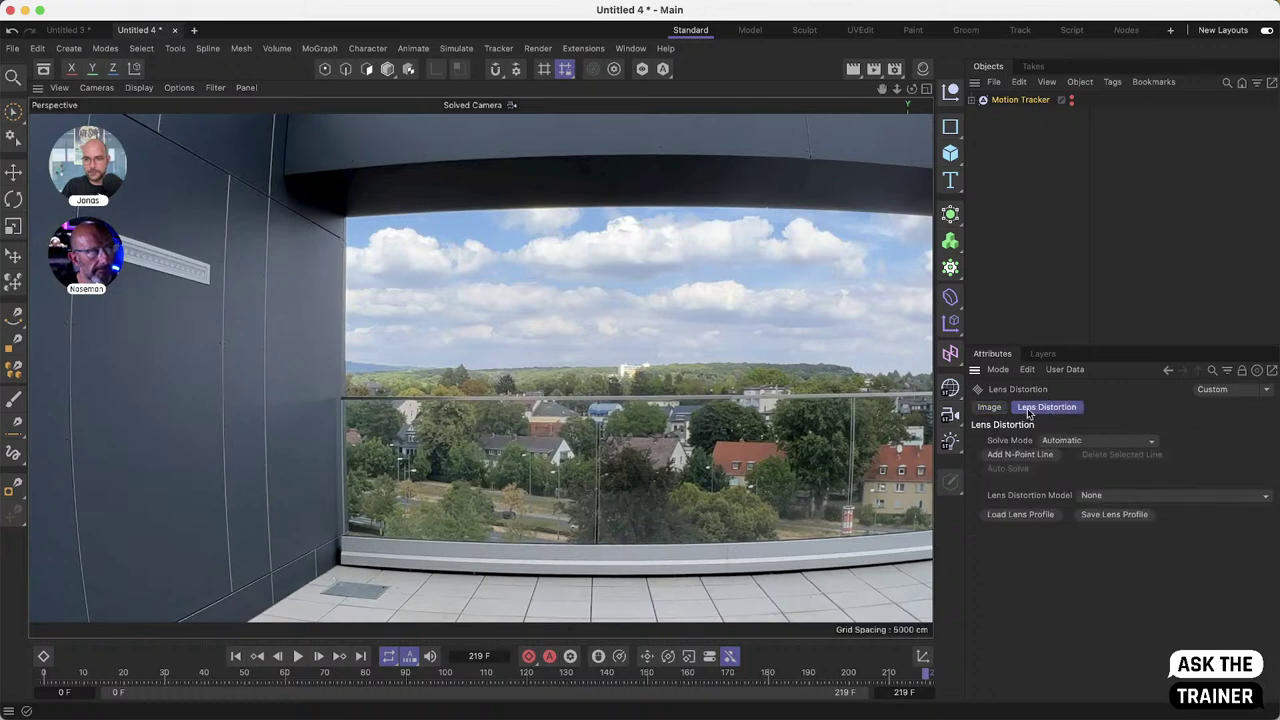
left_click(1047, 457)
left_click(211, 281)
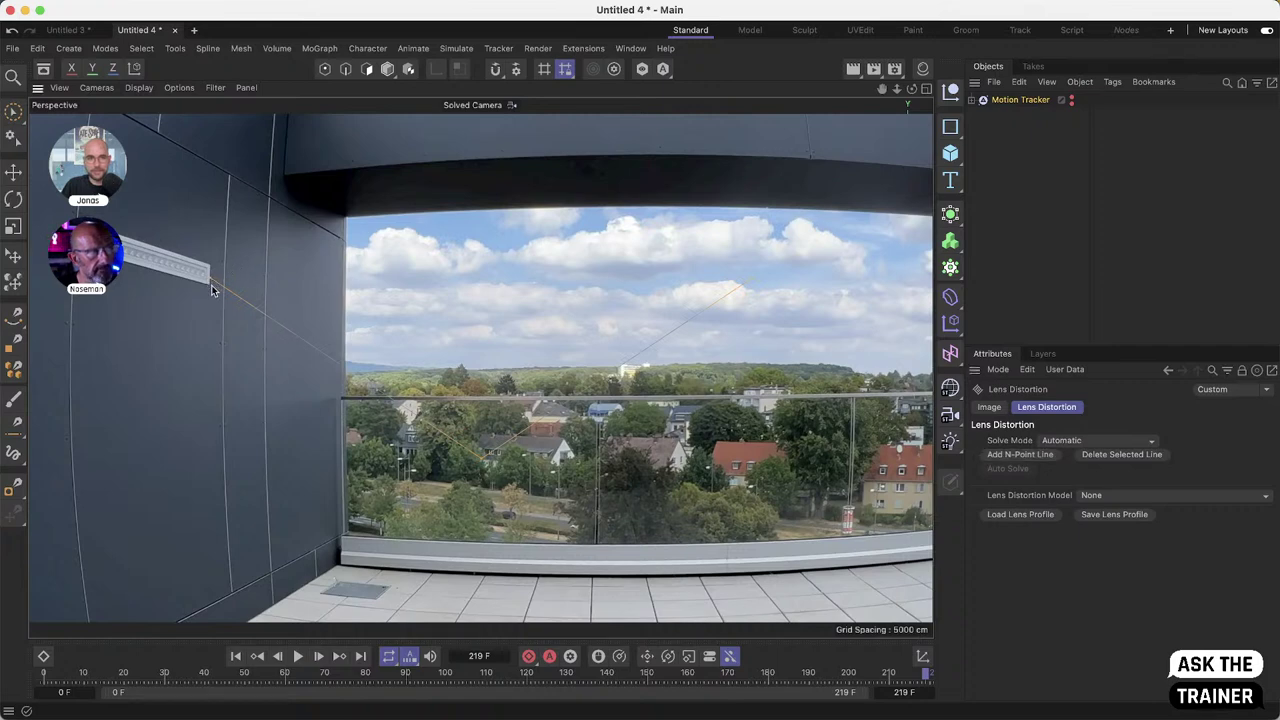
key("e")
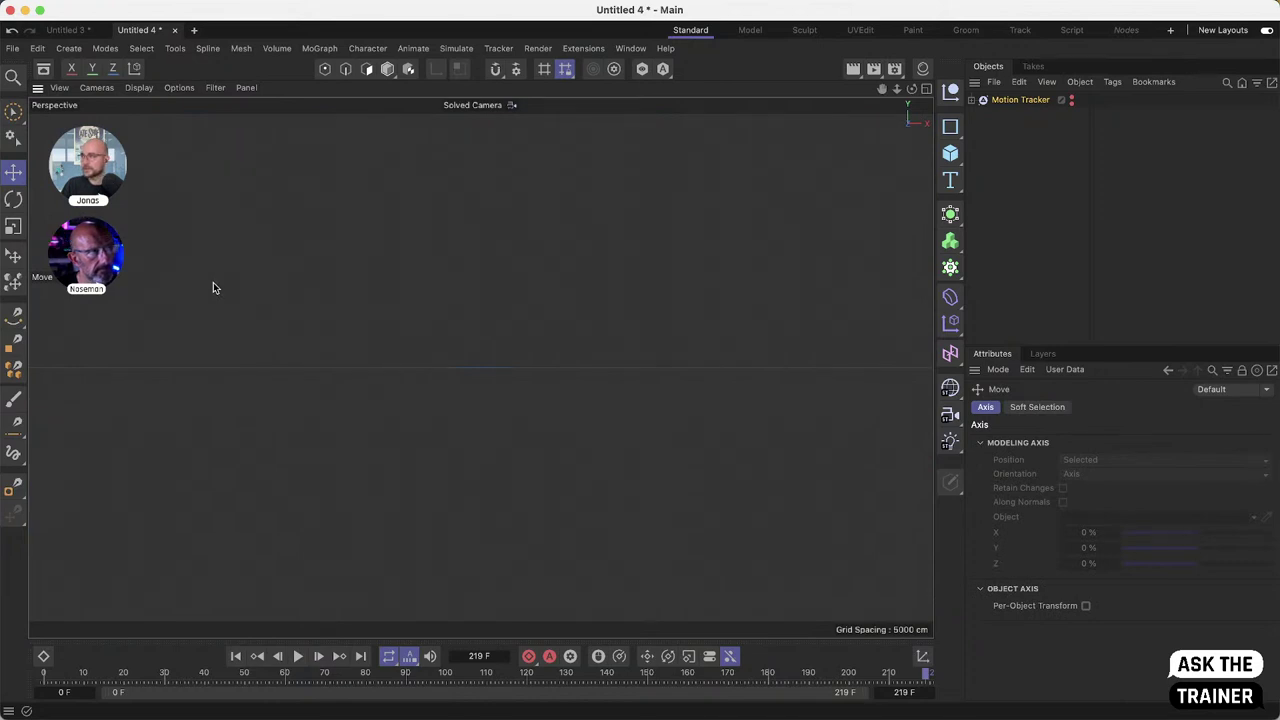
- Reopen Lens Distortion, then switch to Rectangle Selection and clear the object selection
left_click(583, 48)
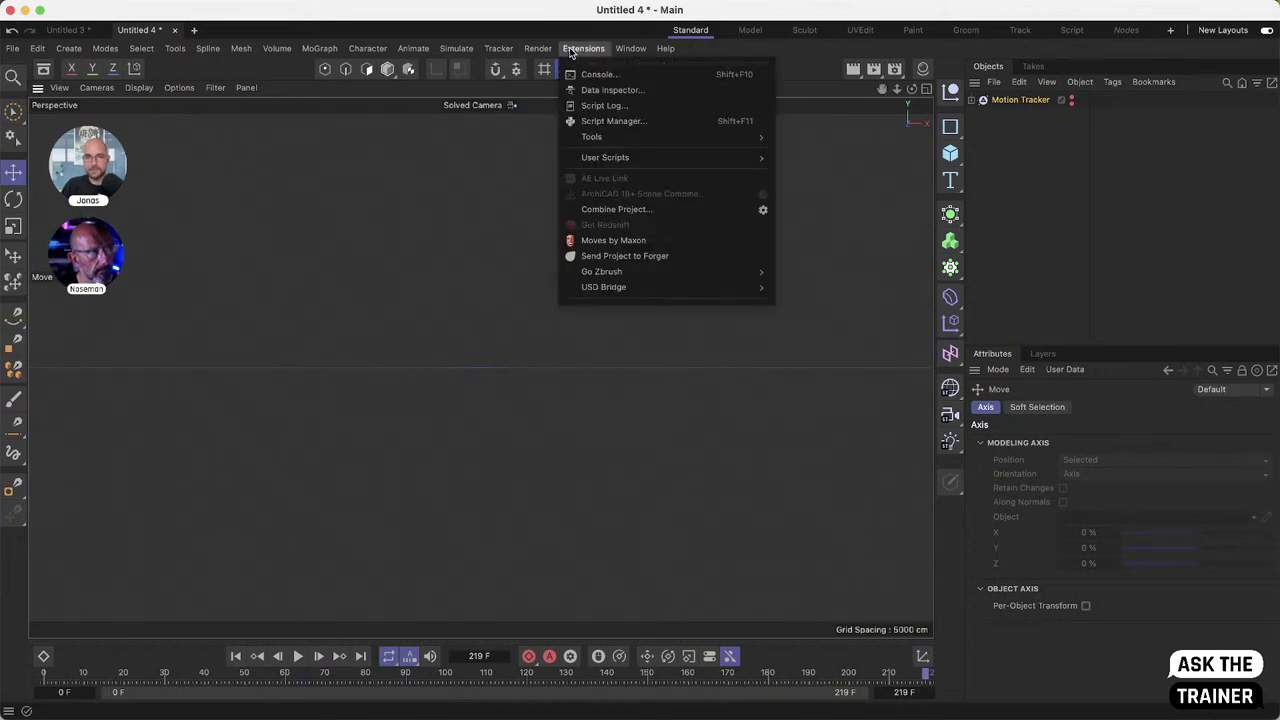
mouse_move(553, 50)
left_click(590, 364)
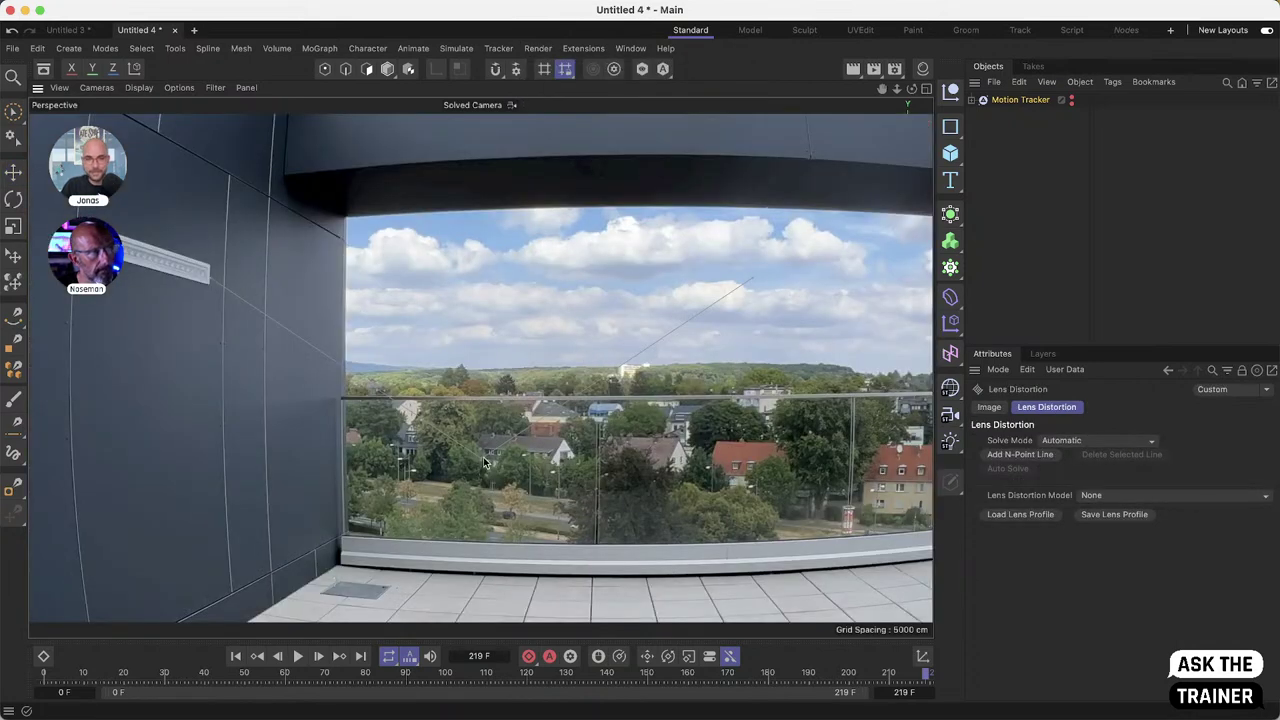
key("0")
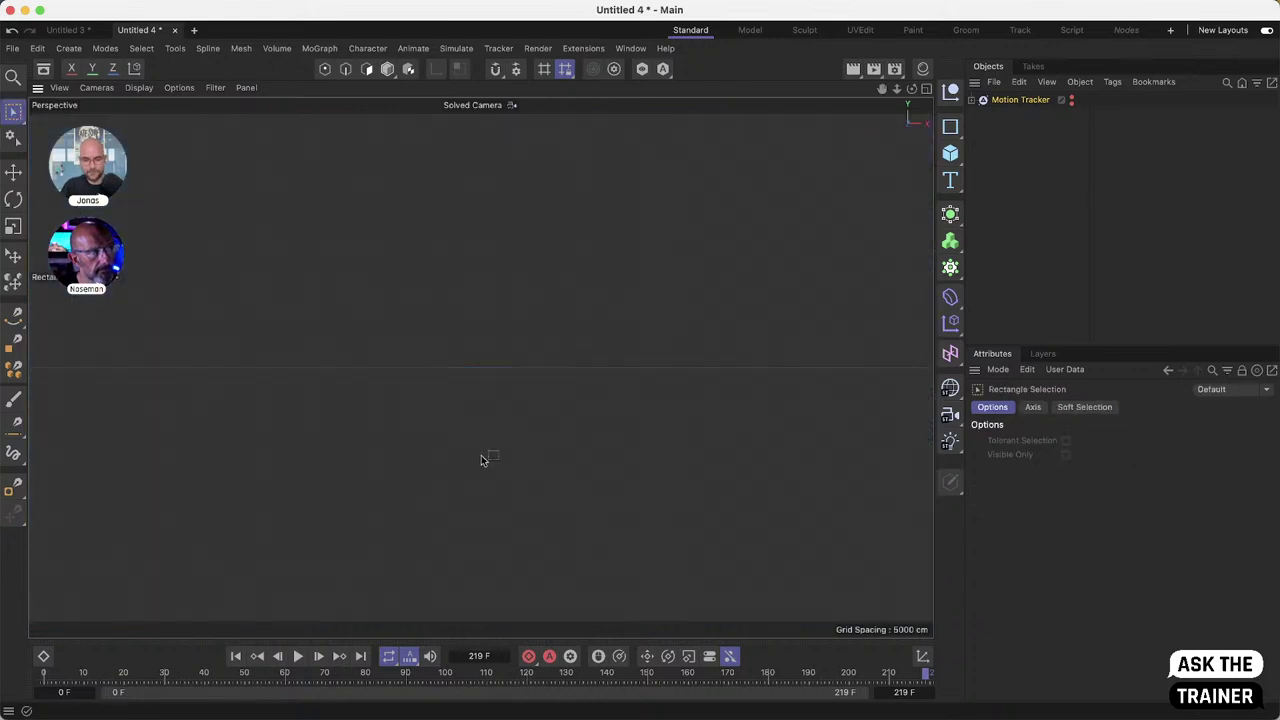
left_click(1020, 245)
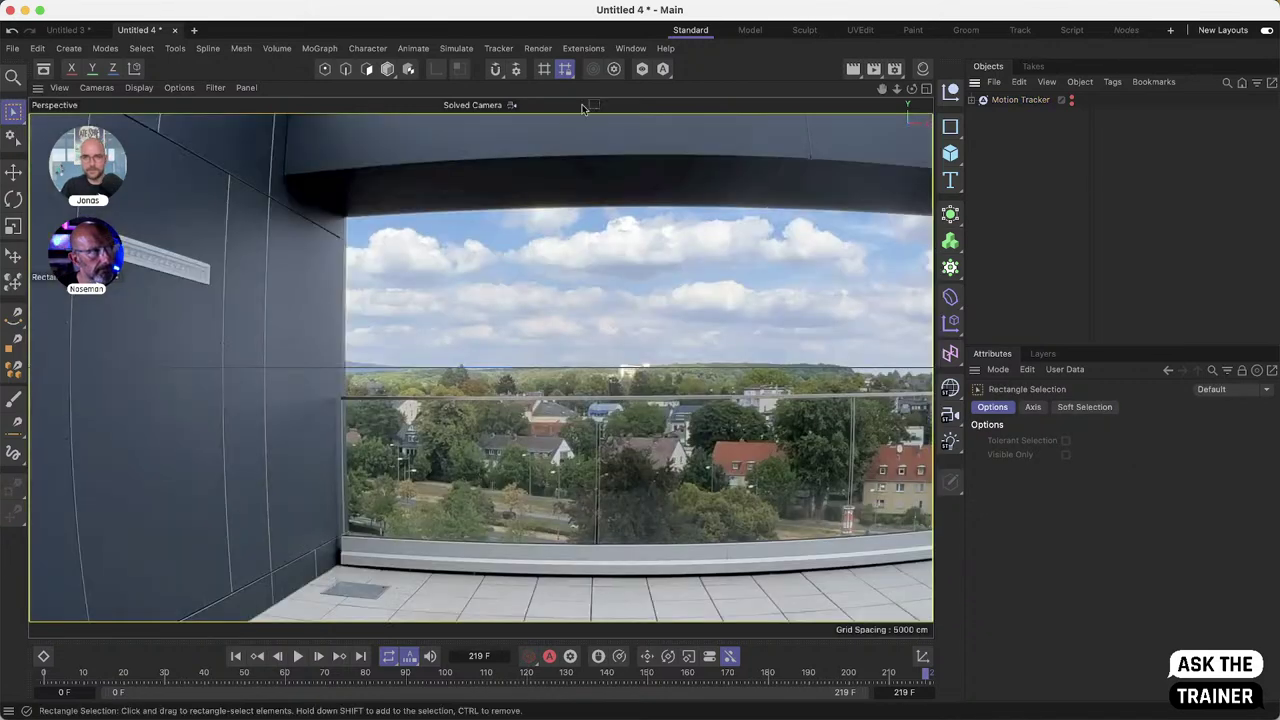
- Create a new project, Untitled 6, and start Render > Lens Distortion
left_click(195, 31)
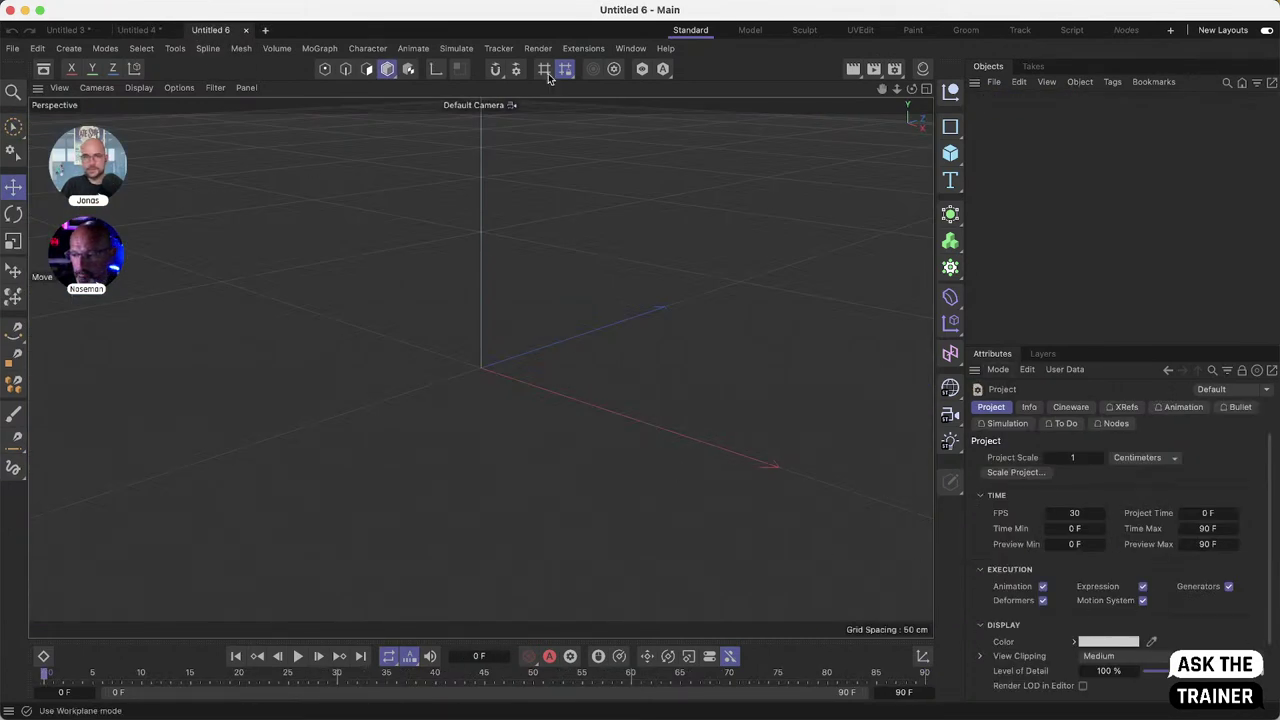
left_click(539, 49)
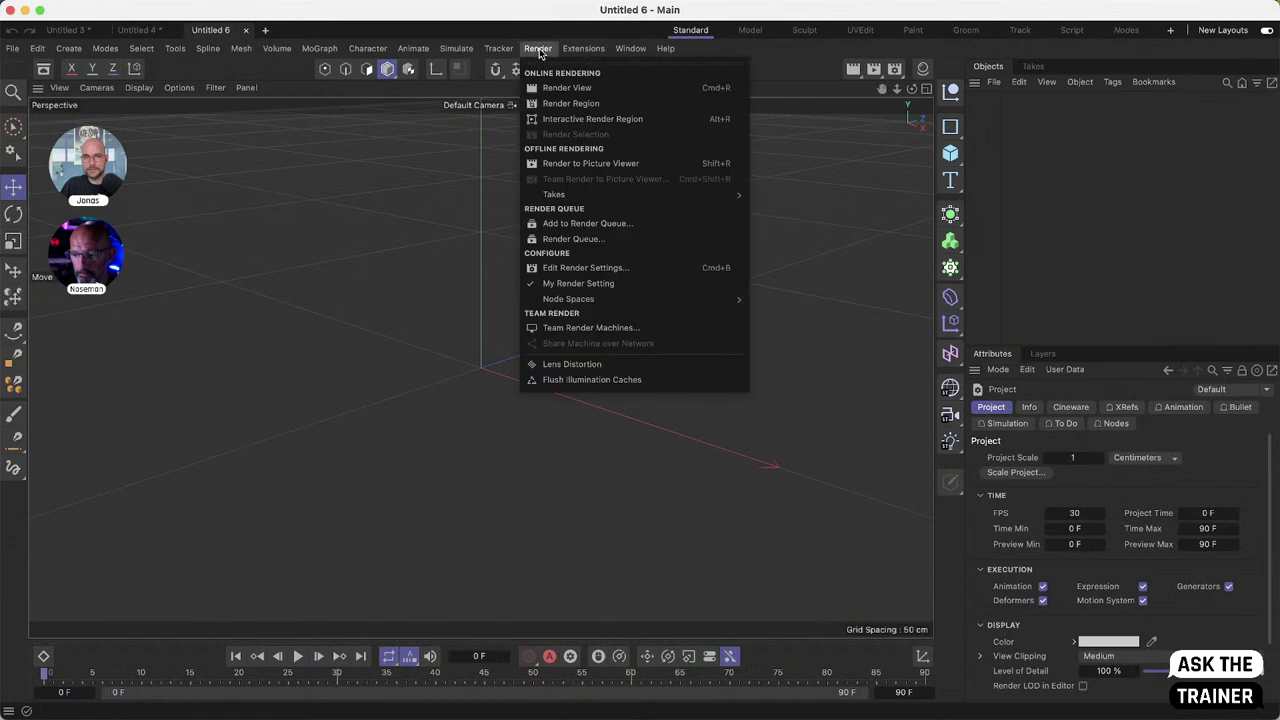
left_click(613, 366)
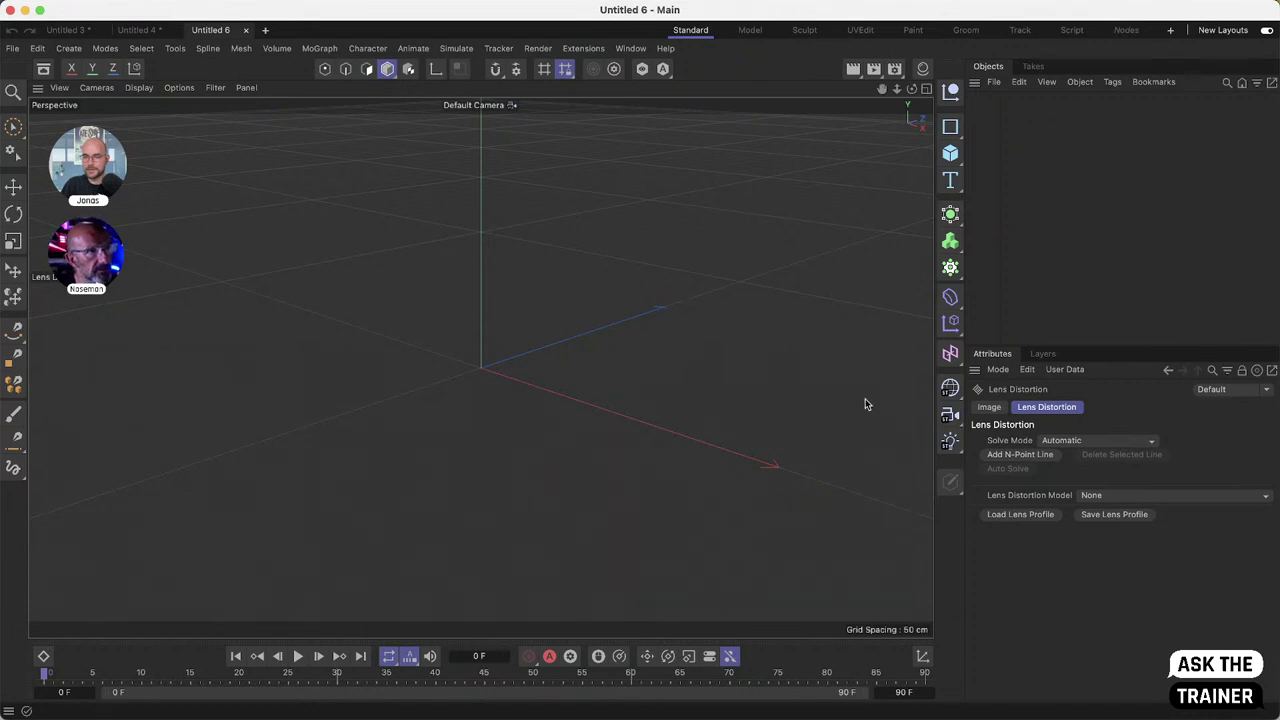
- Load Balcony_00219.png as the 16:9 reference image in the Image settings
left_click(992, 408)
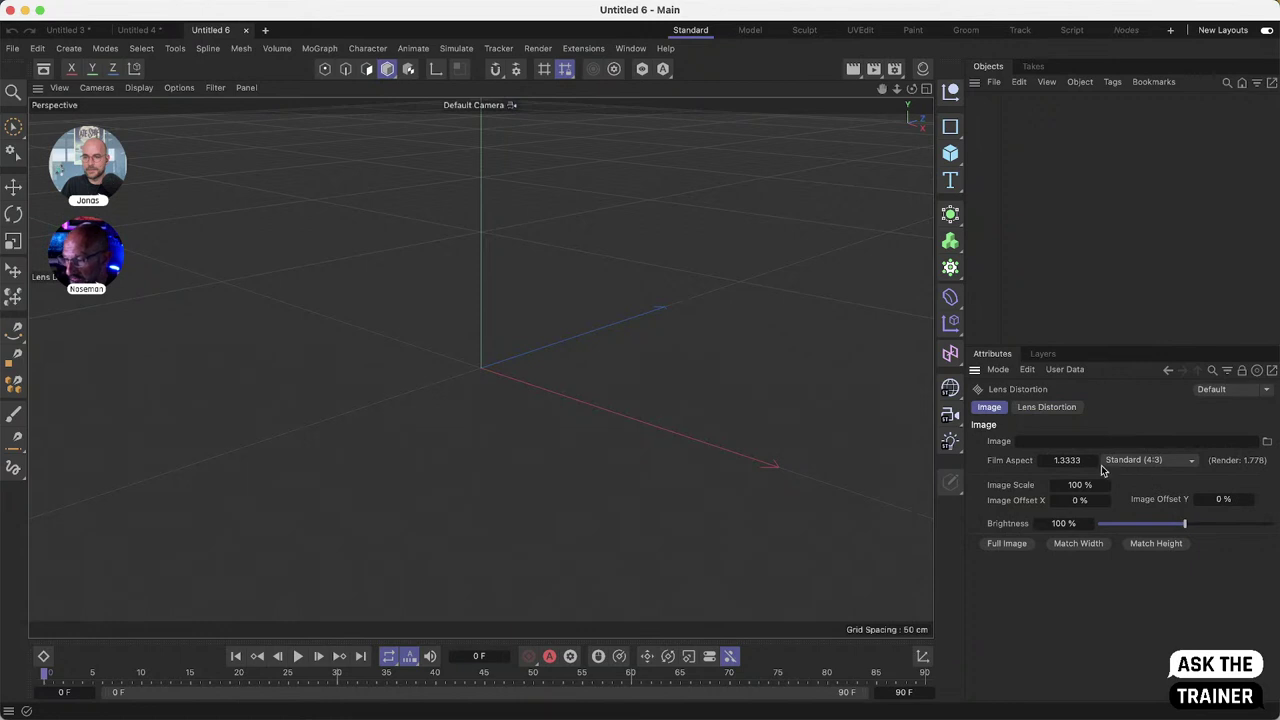
left_click(1267, 441)
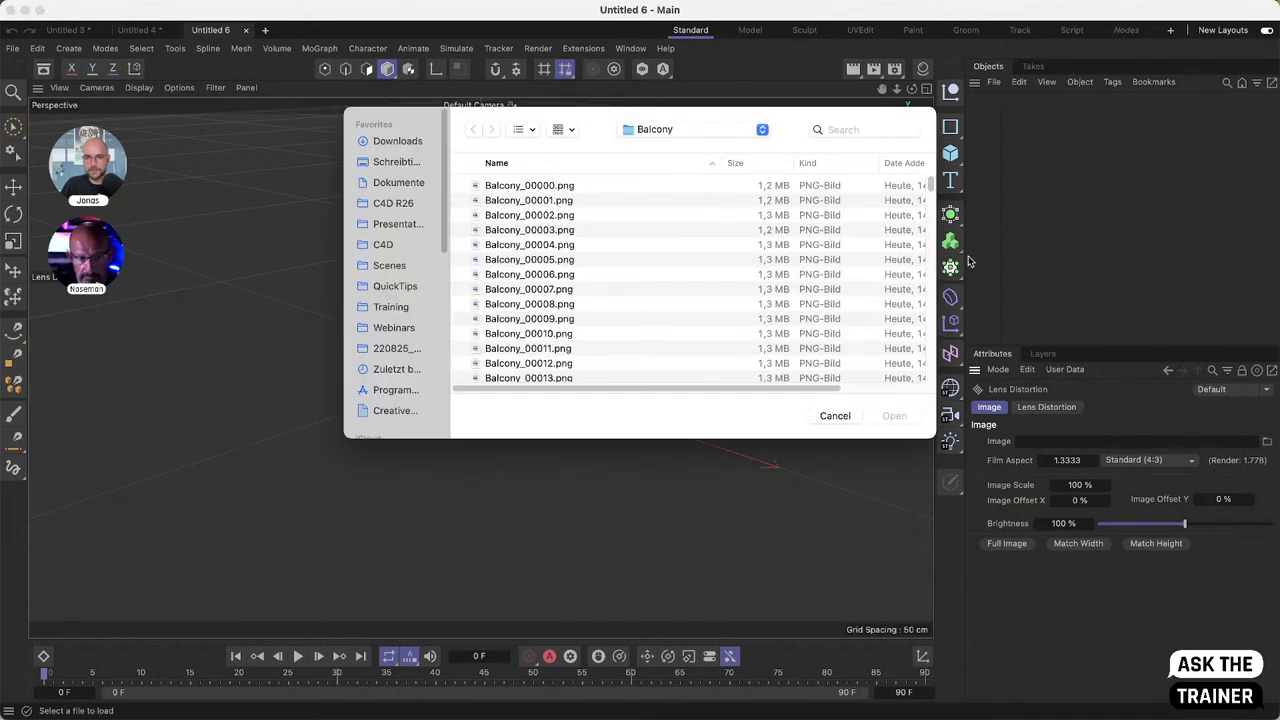
left_click_drag(930, 185, 921, 402)
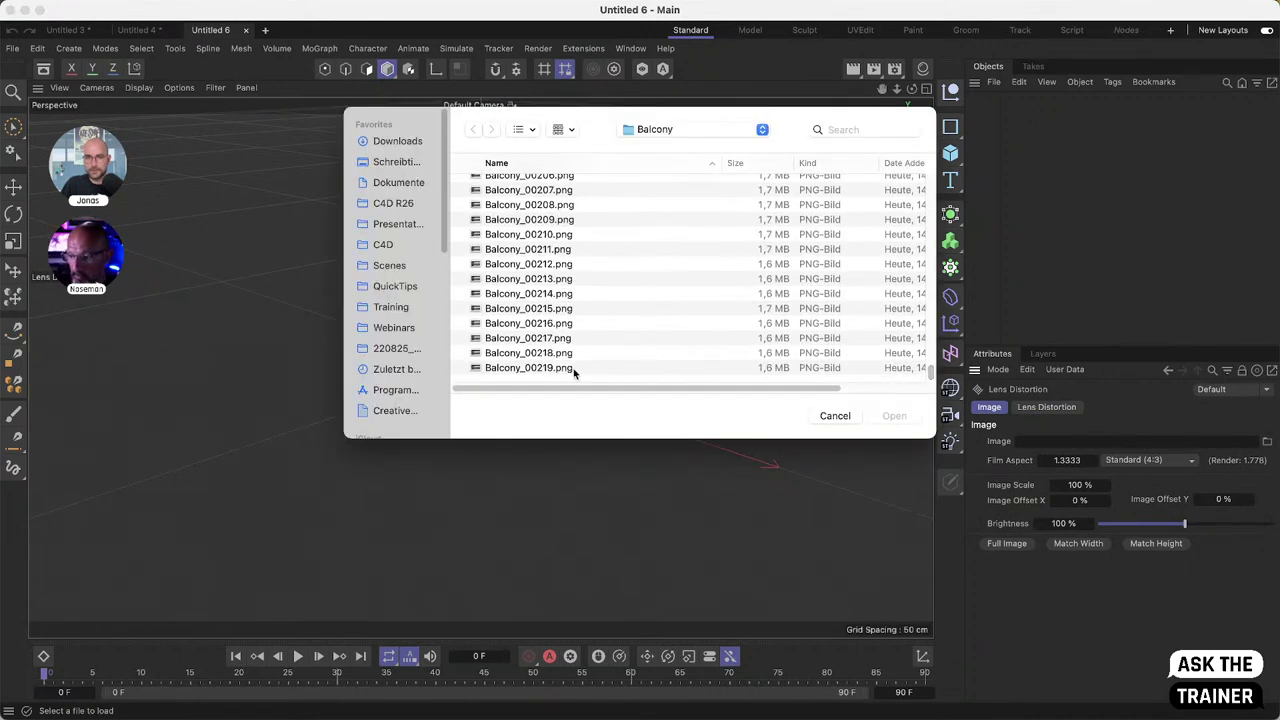
left_click(573, 368)
left_click(894, 415)
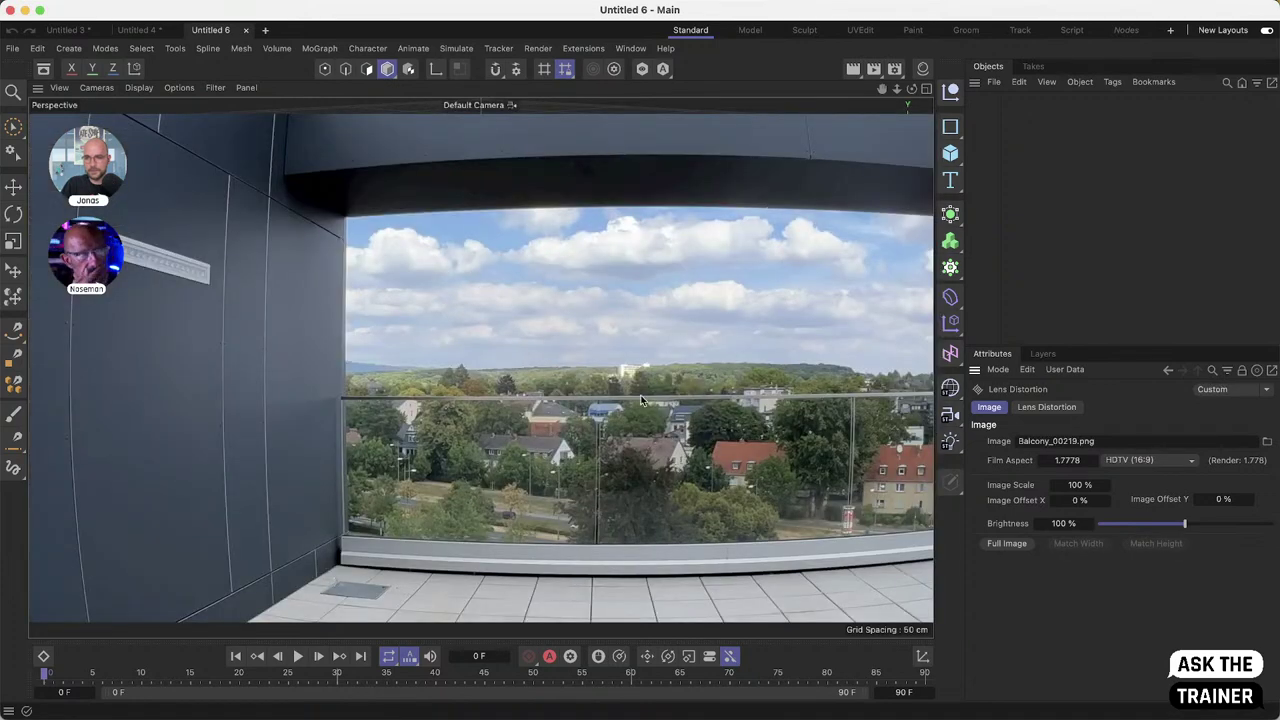
- Trace the curved overhang beam with an N-point line from corner to right end
left_click(1046, 410)
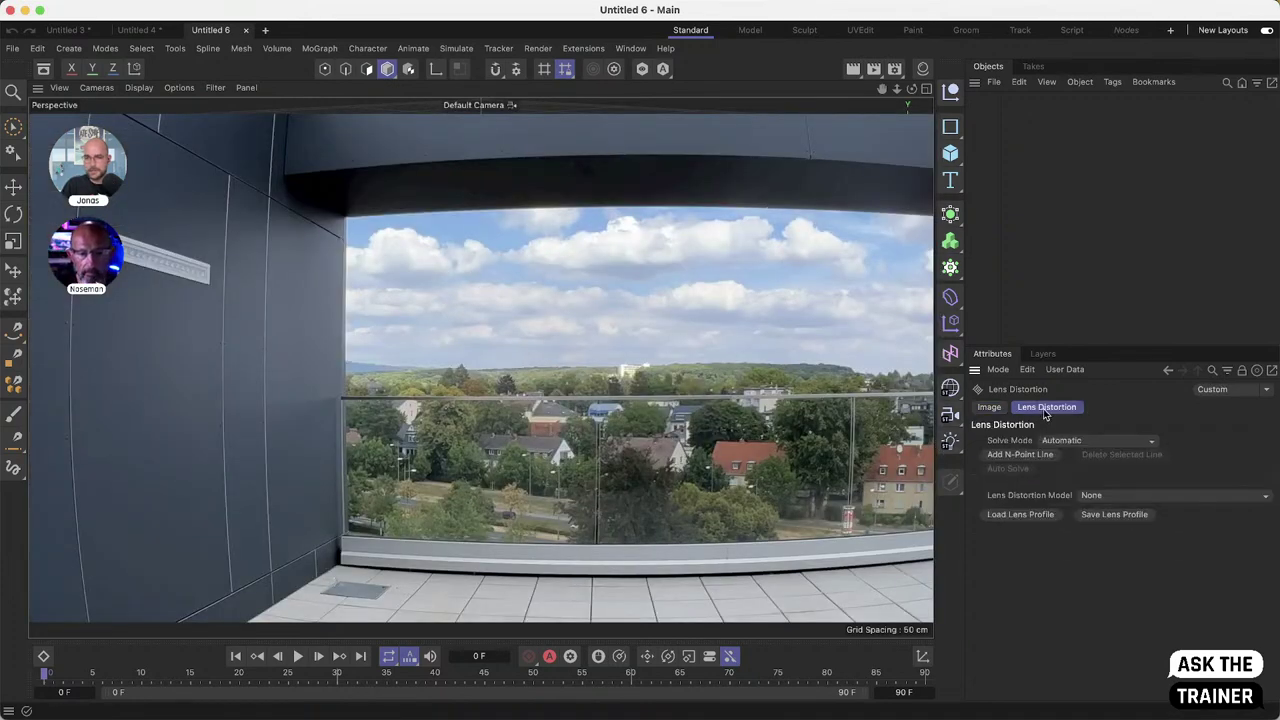
left_click(1018, 456)
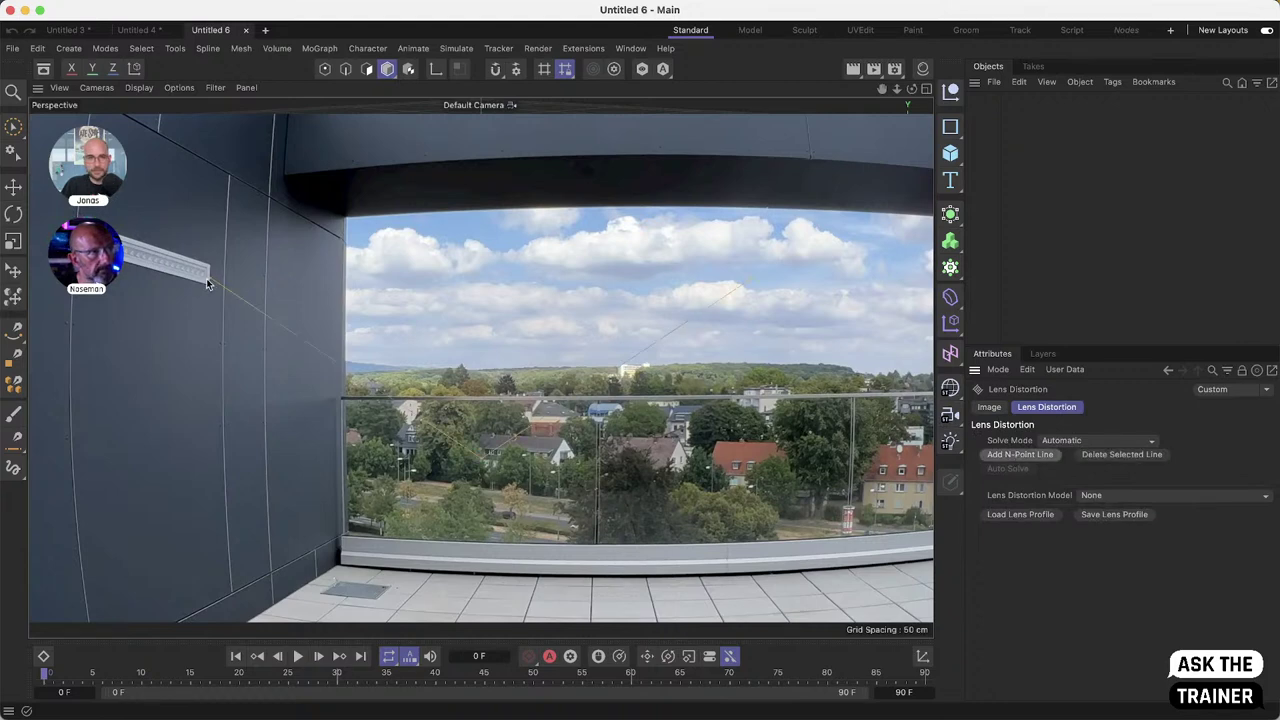
left_click_drag(211, 286, 292, 177)
left_click_drag(269, 253, 235, 232)
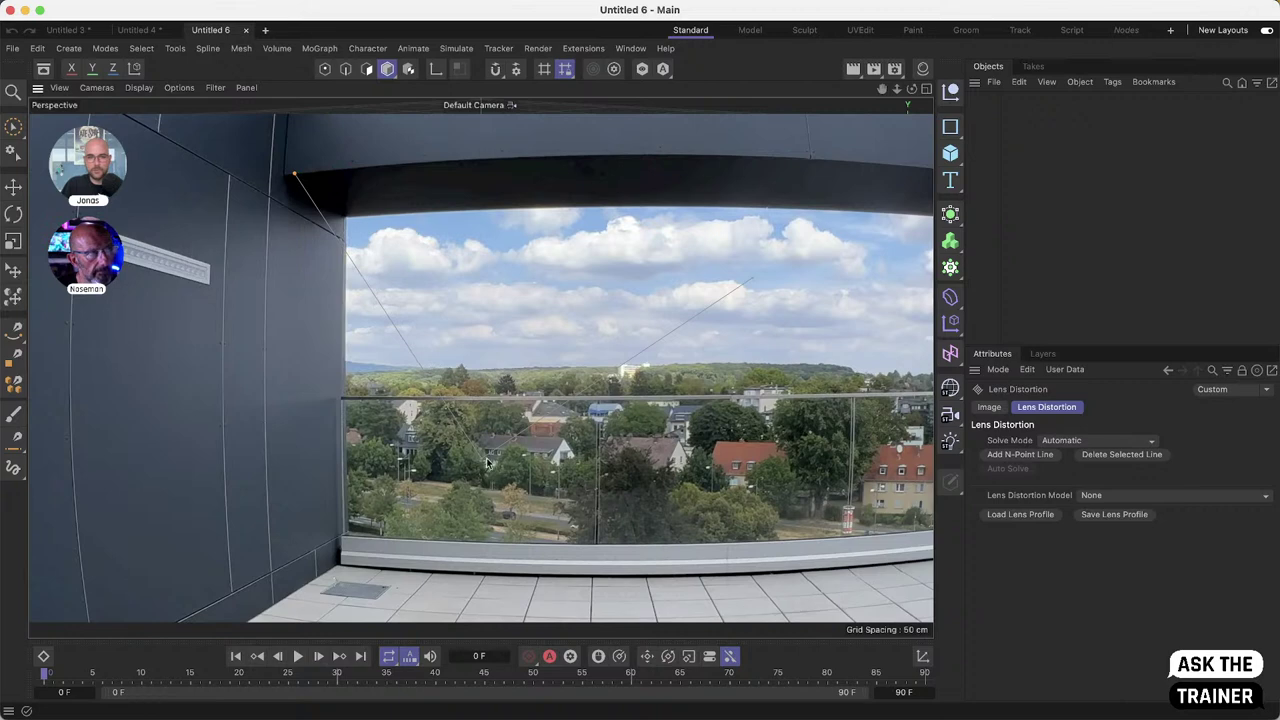
left_click_drag(428, 488, 572, 213)
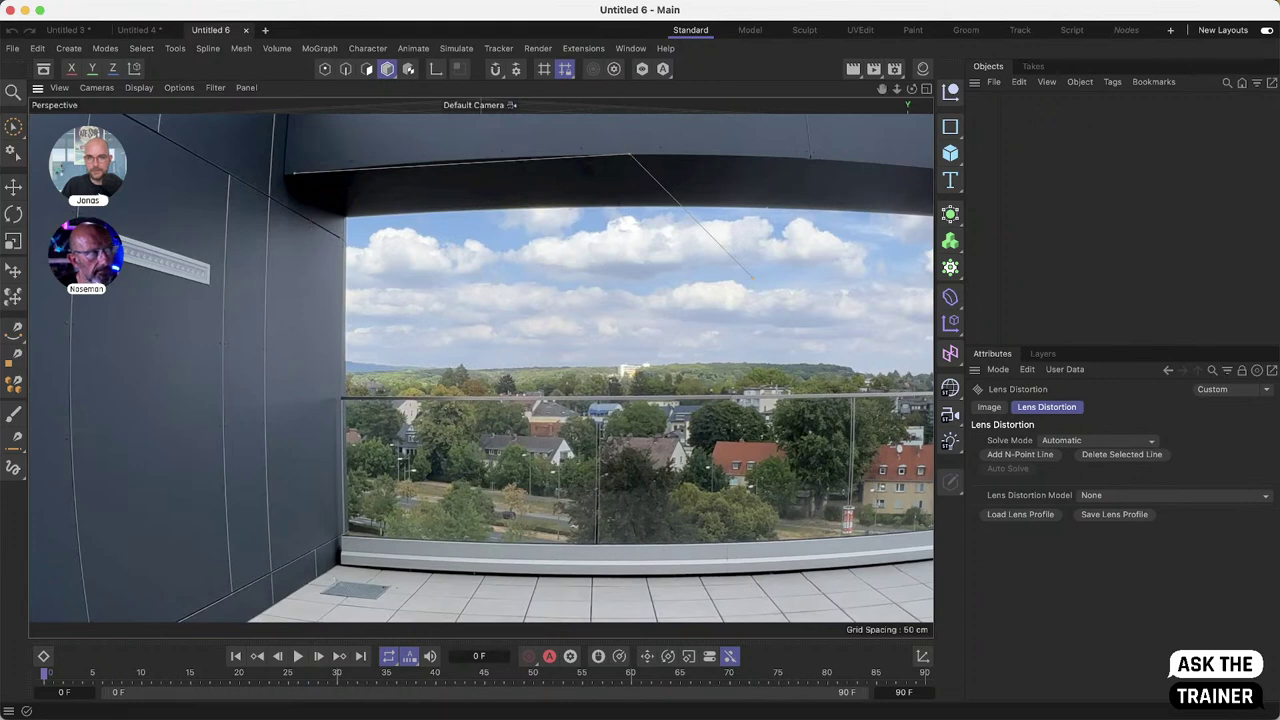
left_click_drag(868, 228, 868, 227)
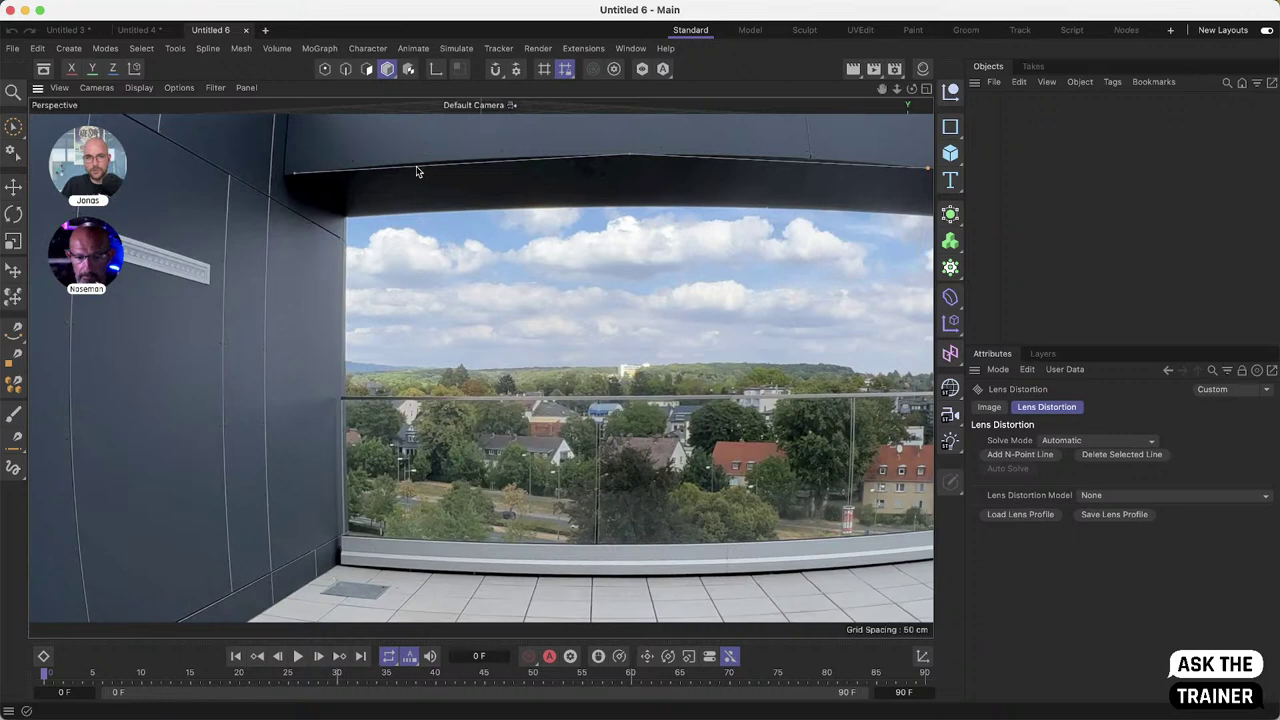
left_click_drag(421, 166, 374, 165)
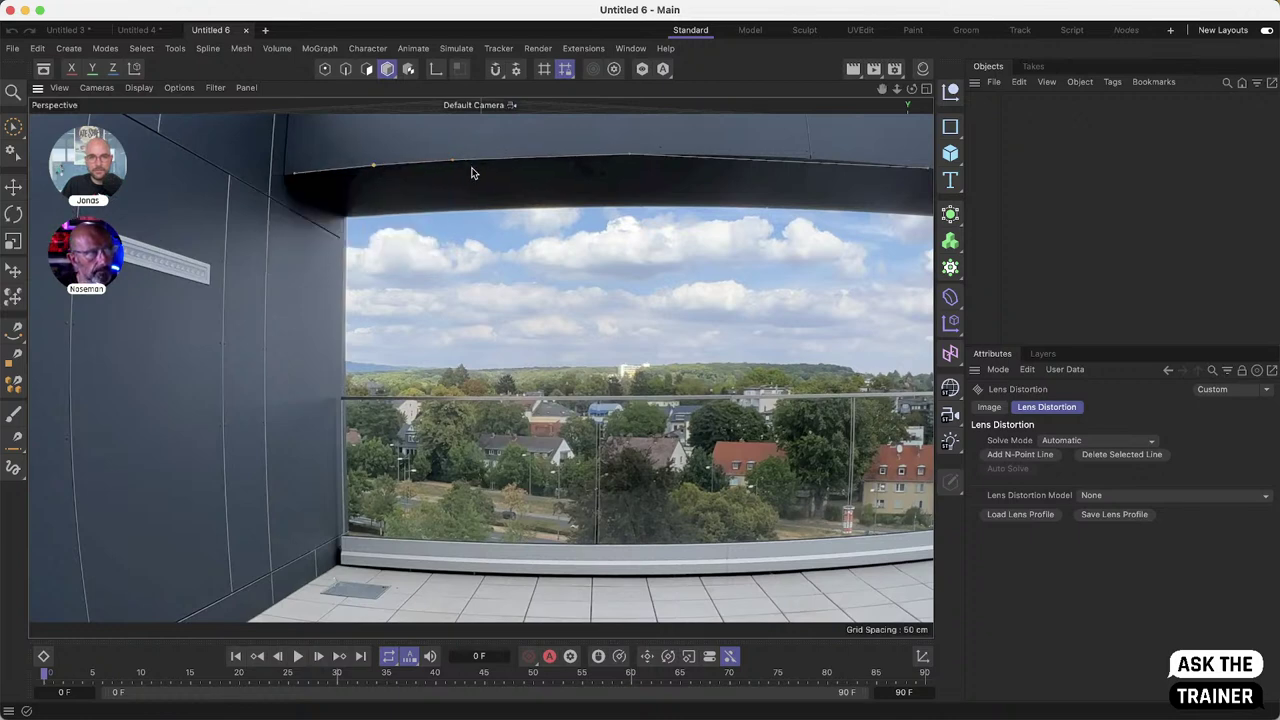
left_click_drag(535, 162, 535, 161)
left_click_drag(744, 164, 744, 164)
left_click_drag(838, 166, 838, 166)
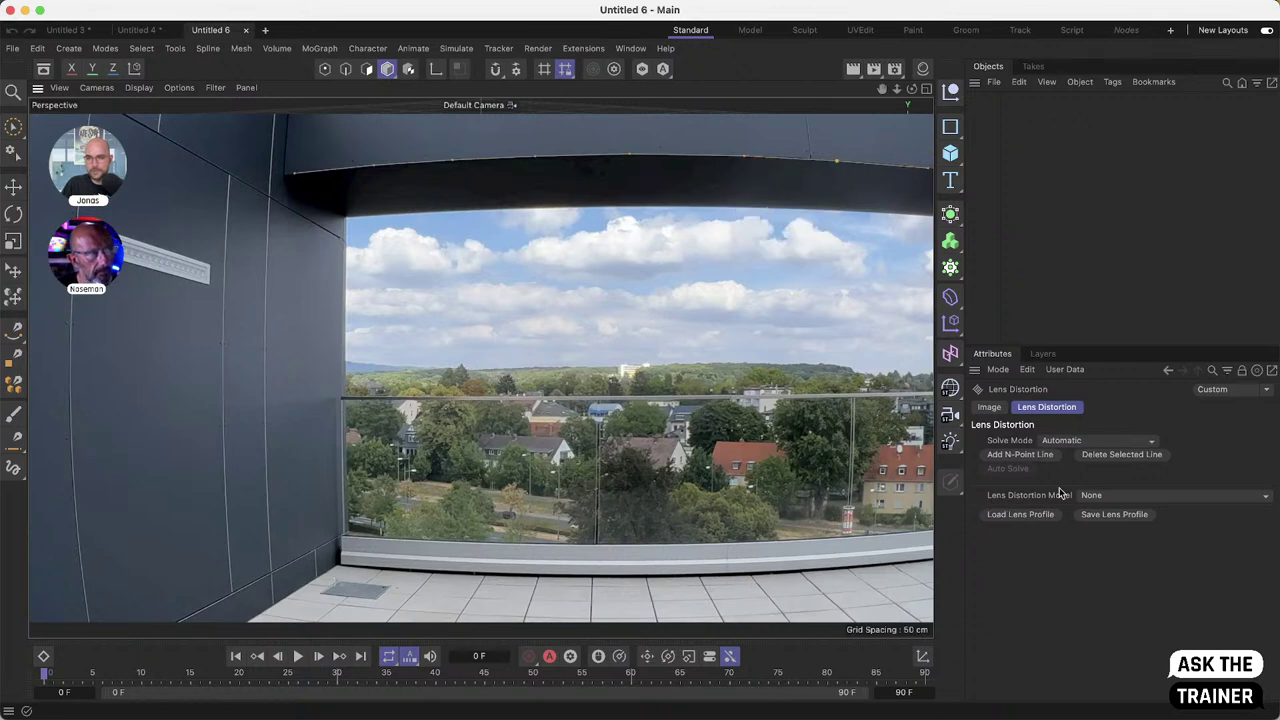
- Add a second N-point line along the glass railing
left_click(1015, 455)
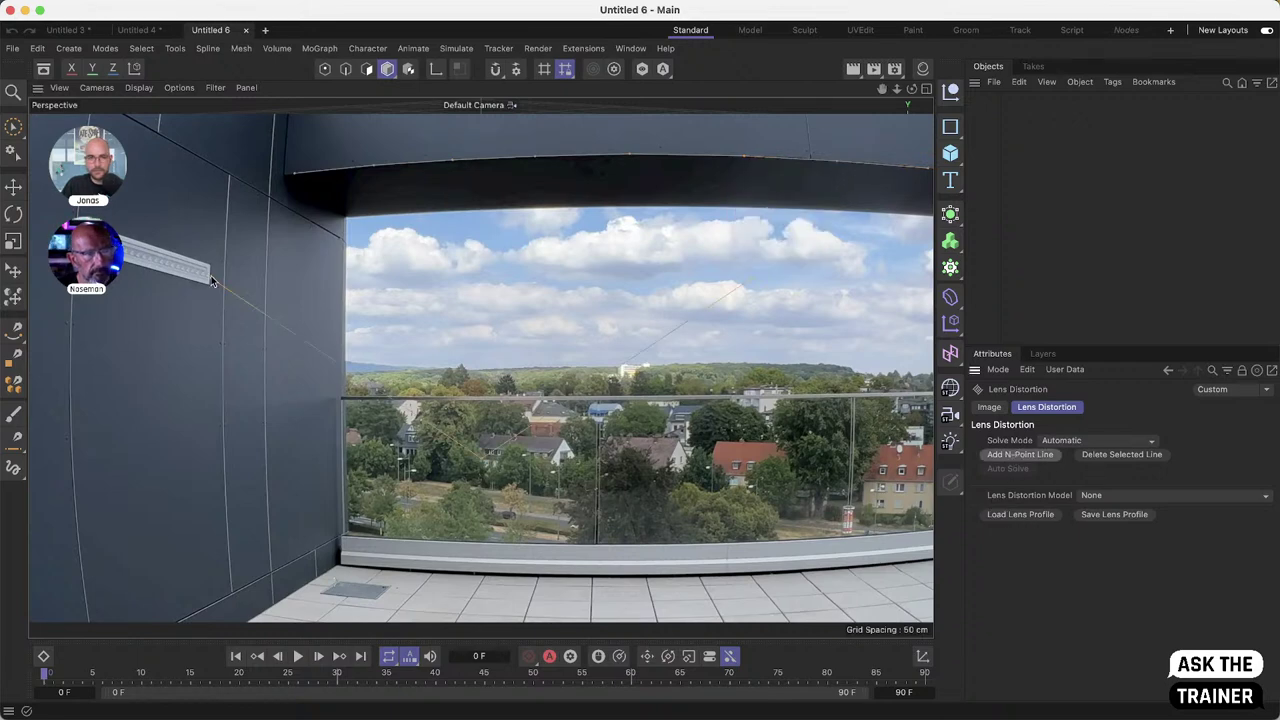
left_click_drag(213, 281, 354, 556)
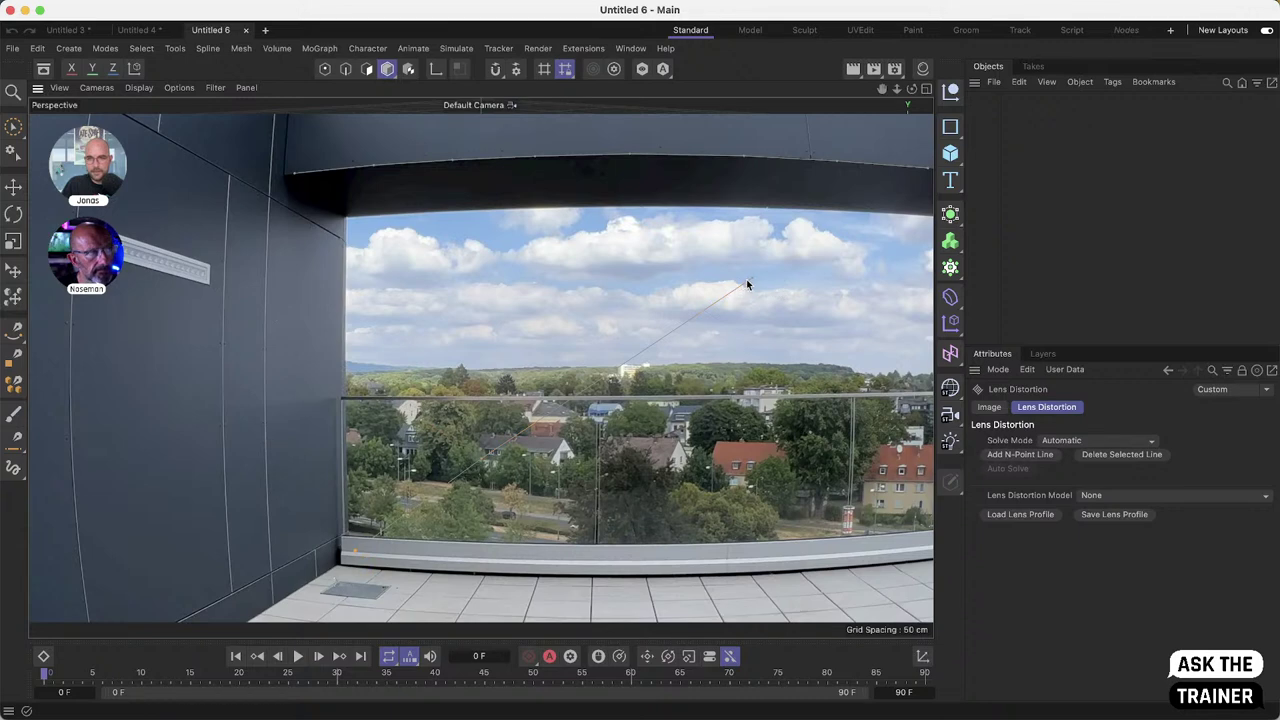
left_click_drag(830, 490, 904, 484)
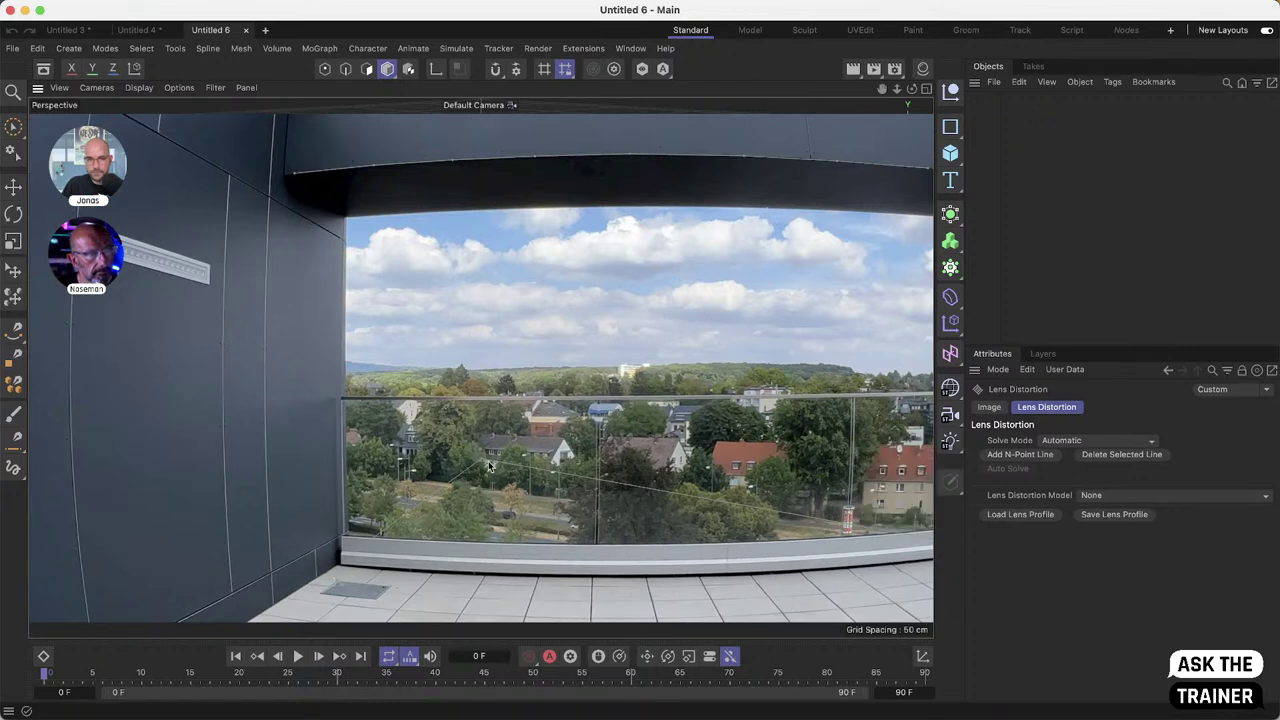
left_click_drag(481, 466, 613, 500)
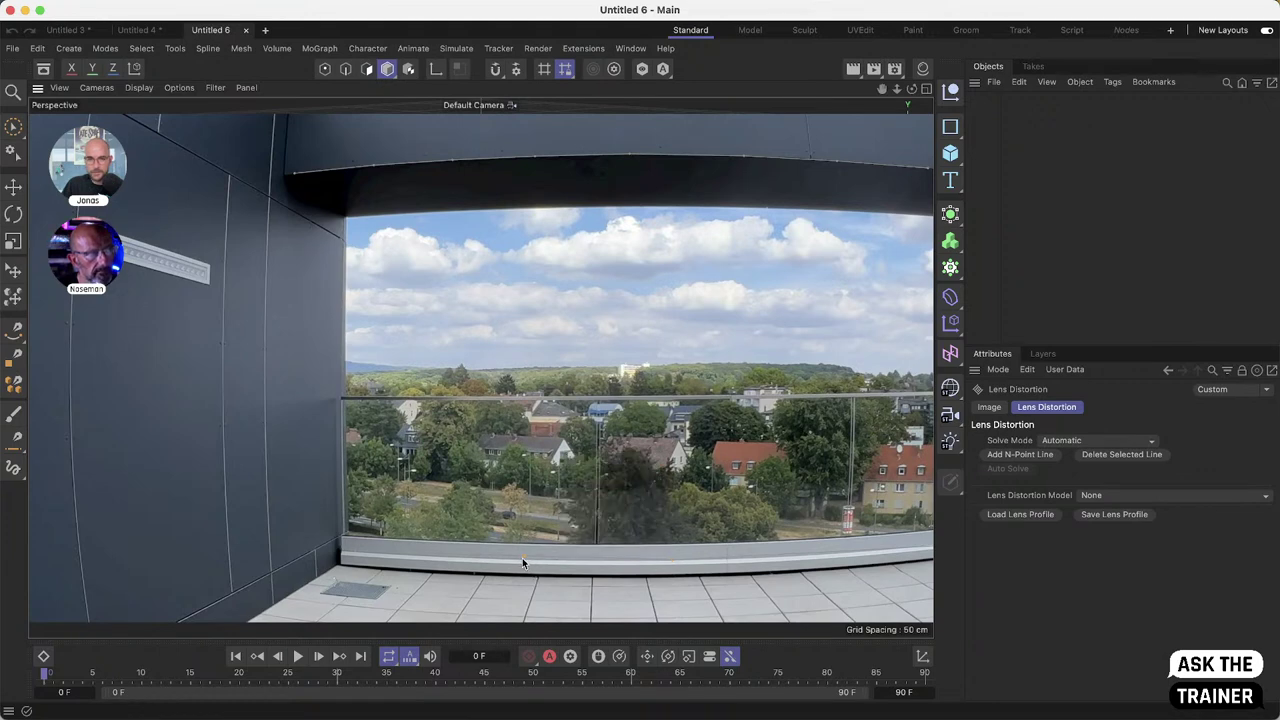
left_click_drag(522, 561, 512, 559)
left_click_drag(794, 556, 803, 553)
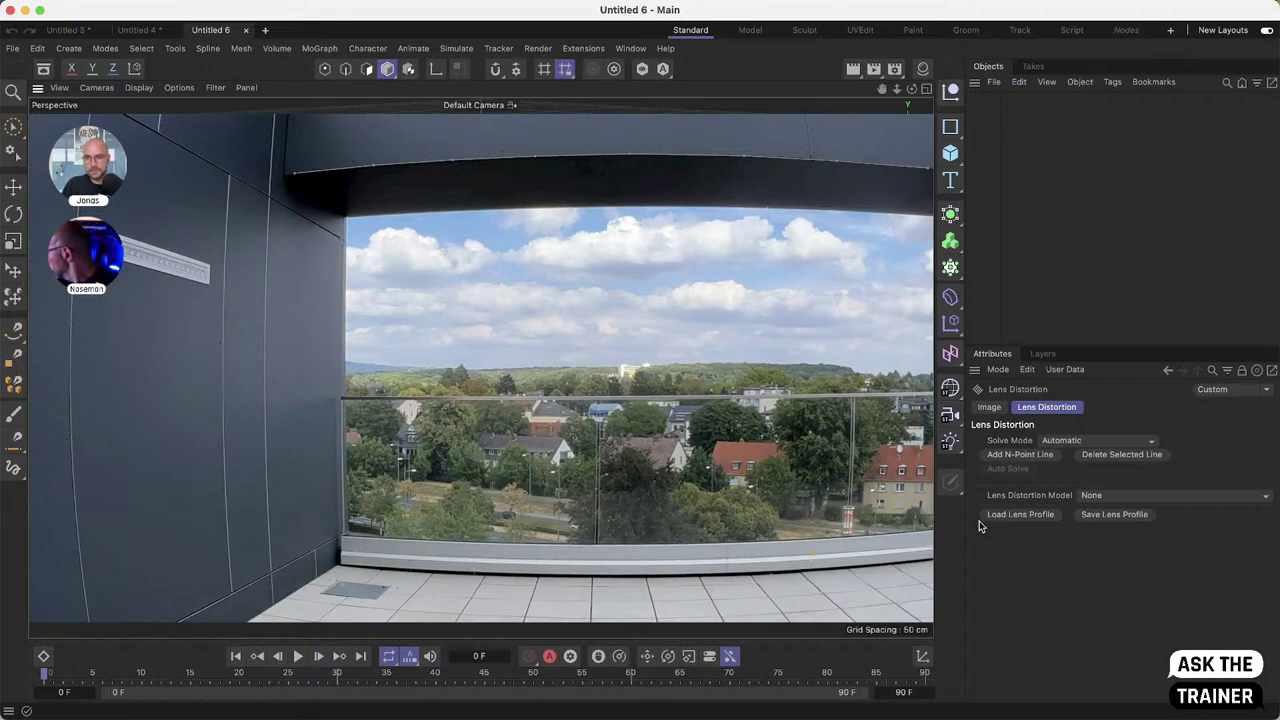
- Add a third N-point line down the left wall seam
left_click(1018, 455)
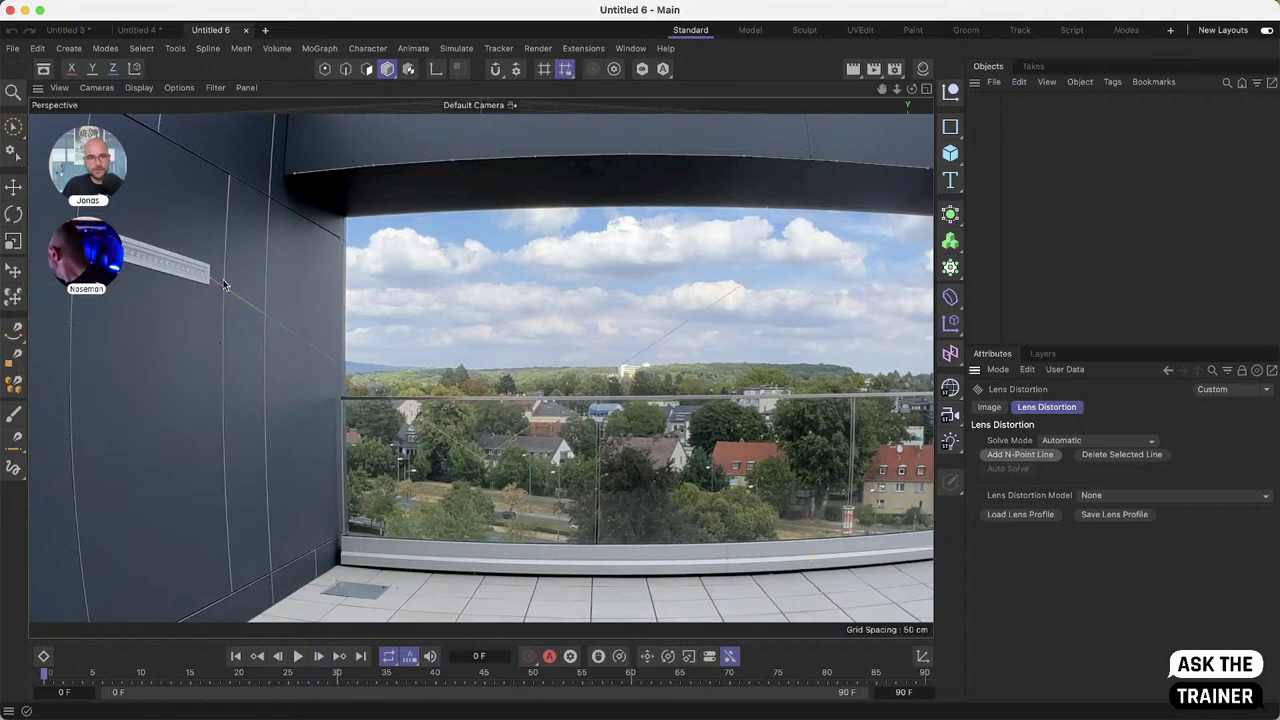
left_click_drag(209, 276, 210, 278)
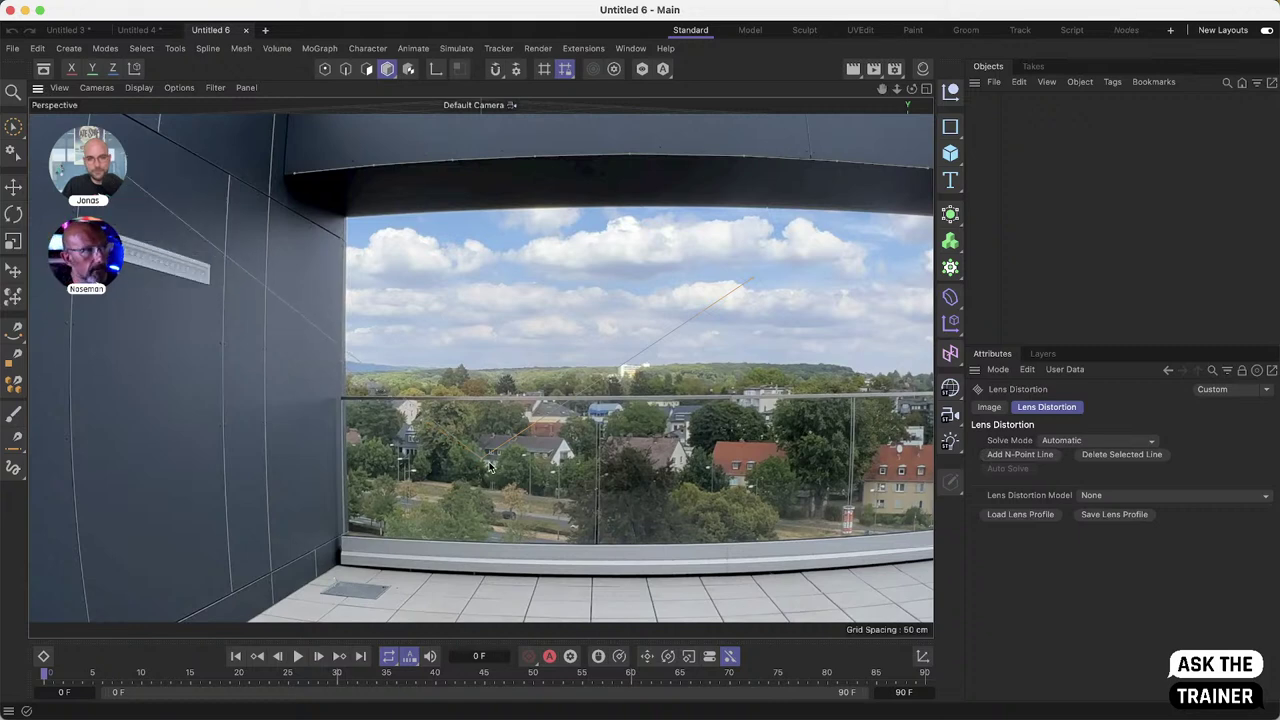
left_click_drag(490, 466, 128, 435)
left_click_drag(747, 283, 147, 553)
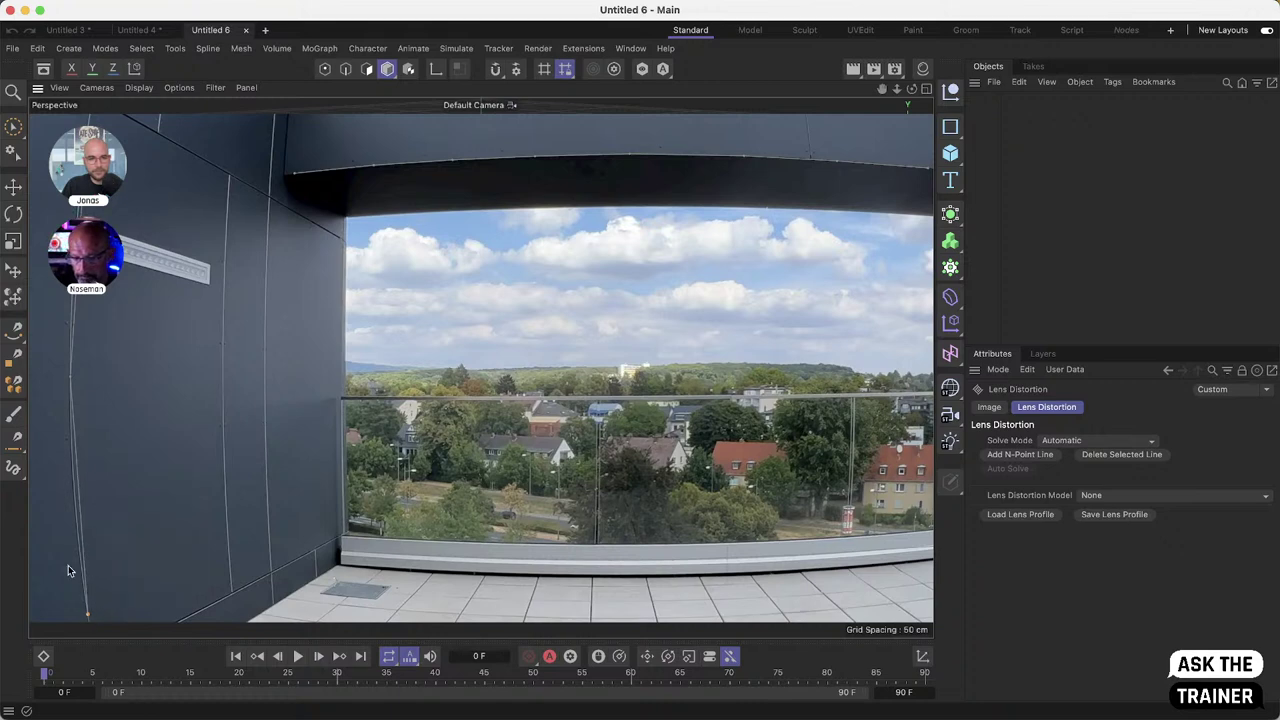
left_click_drag(78, 494, 74, 493)
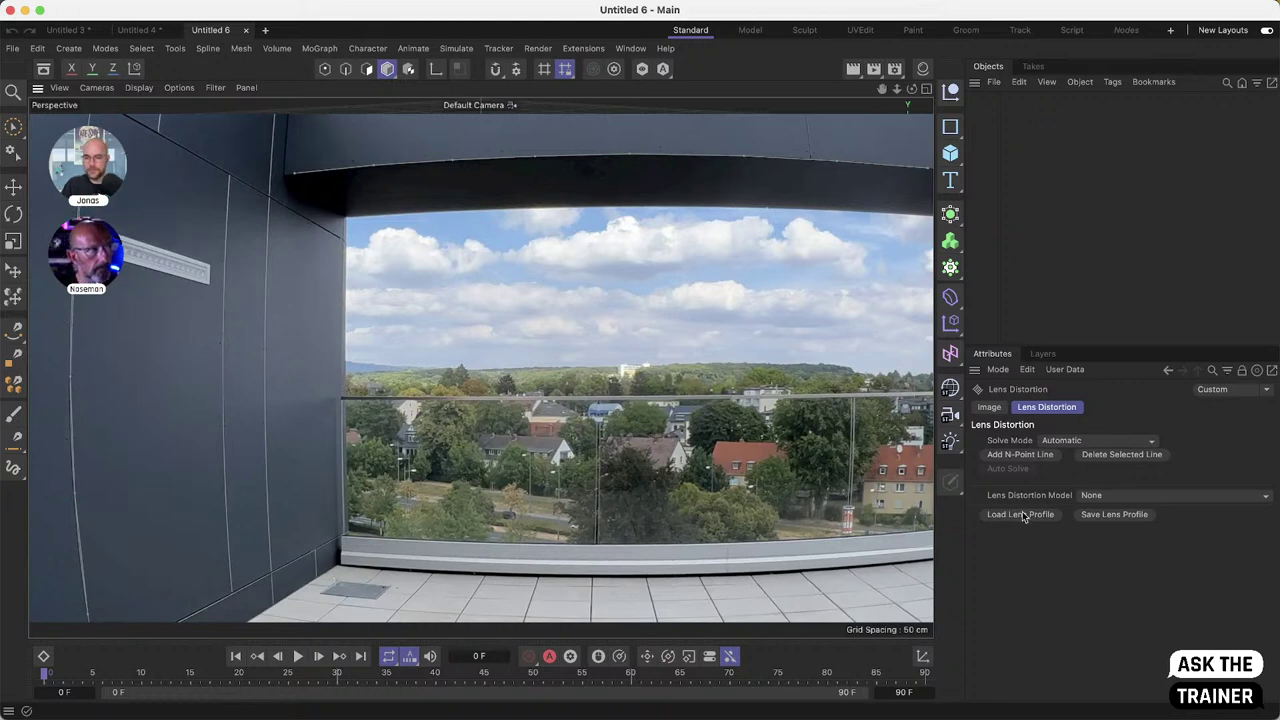
- Auto-solve with 3DE Radial Standard Degree 4, then re-solve with 3DE Radial Fisheye Degree 8
left_click(1105, 497)
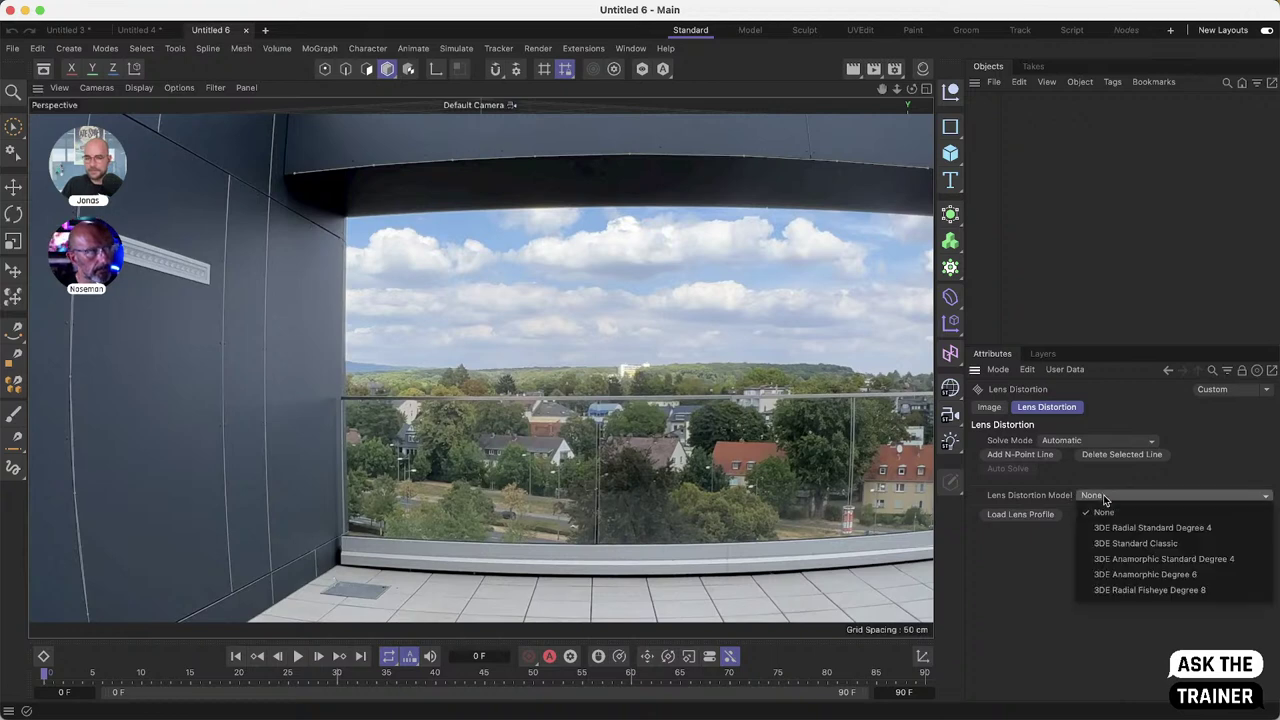
left_click(1173, 529)
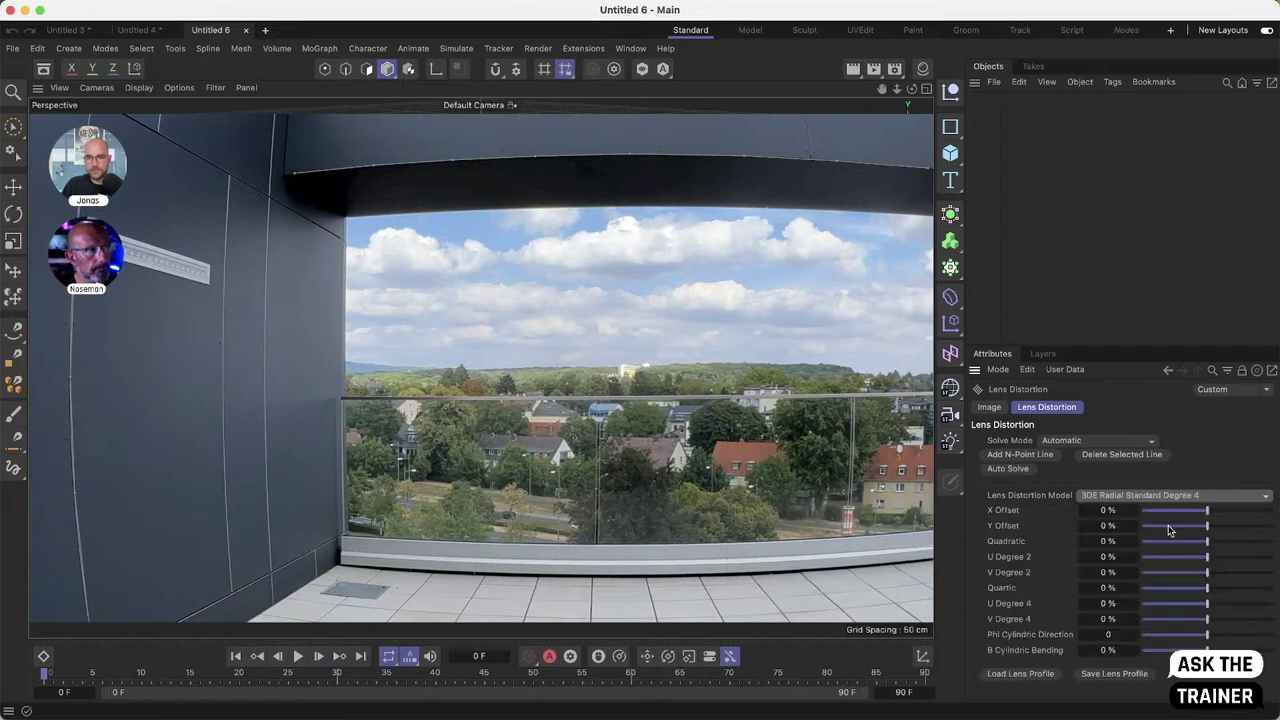
left_click(1008, 469)
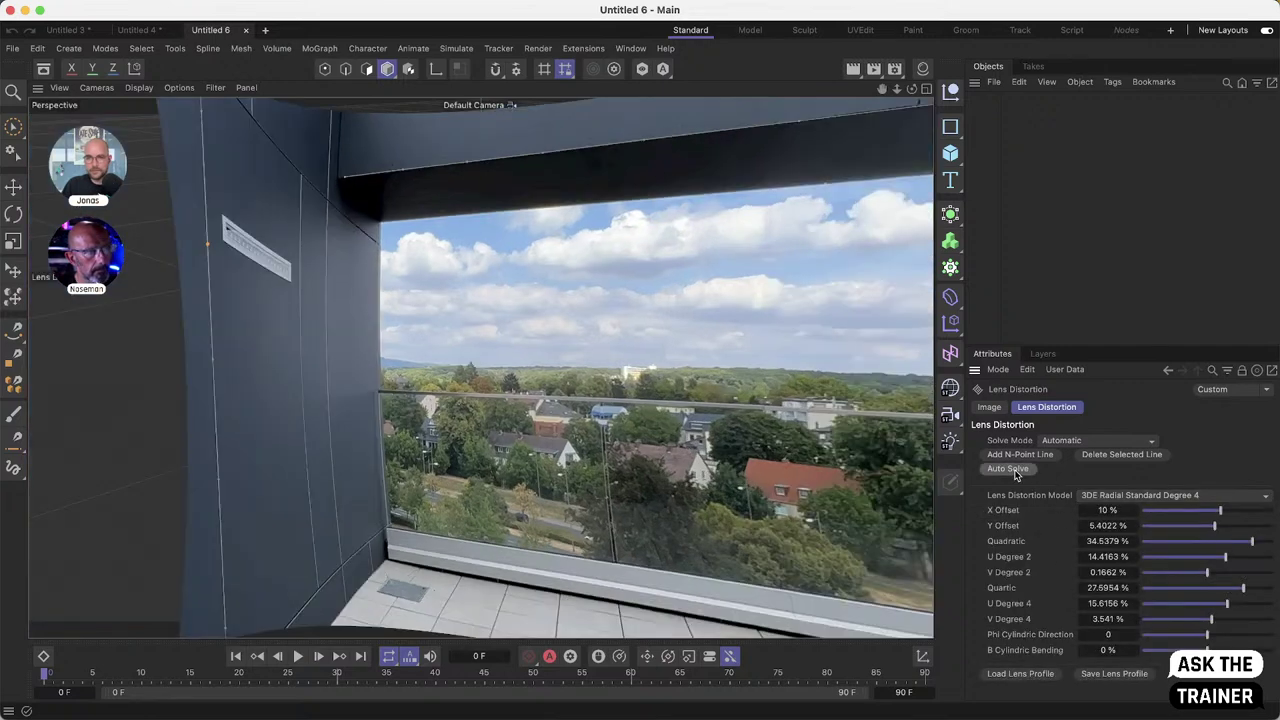
left_click(1144, 495)
left_click(1147, 591)
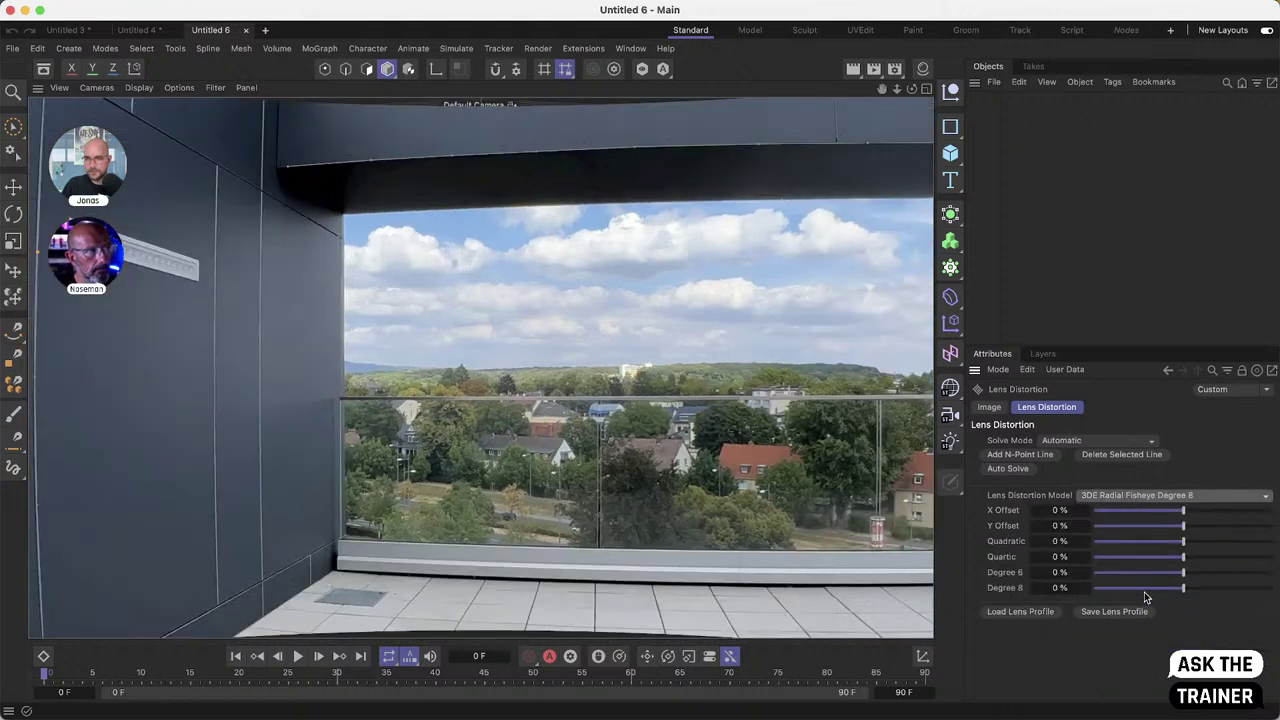
left_click(1017, 470)
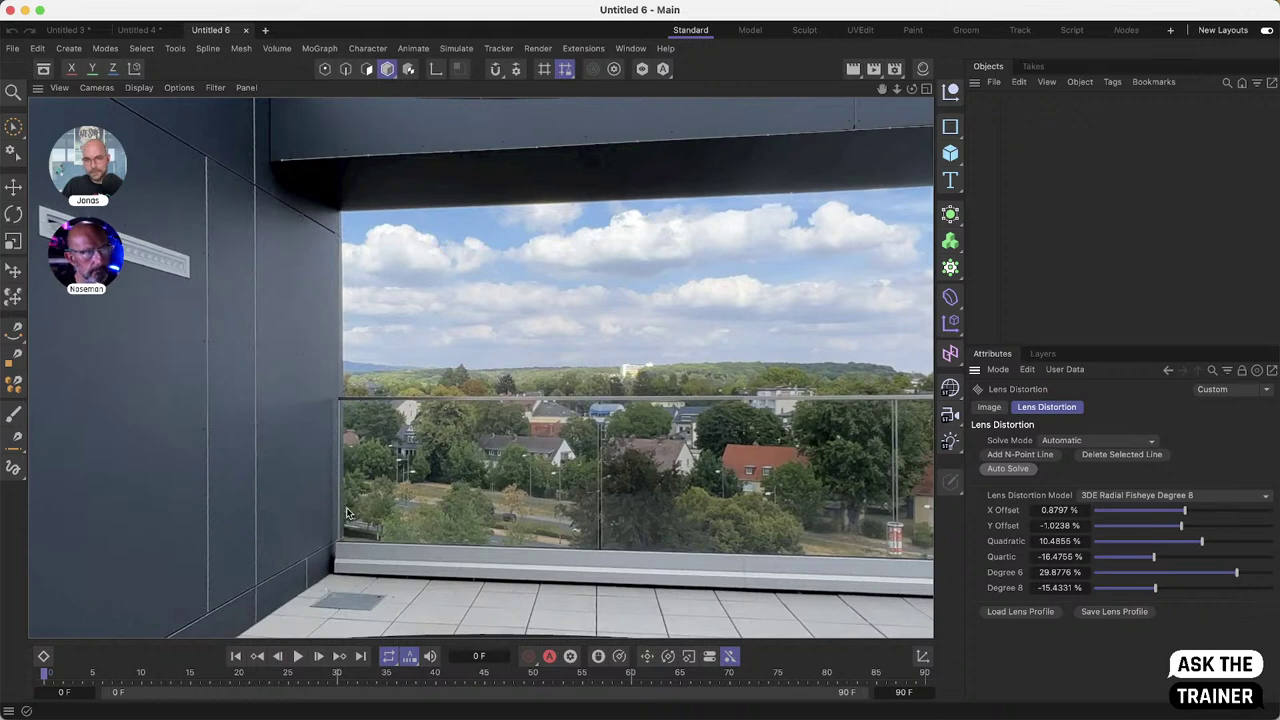
- Save the solved lens profile as Balcony.lns in the 220825_MotionTracking location
left_click(1121, 613)
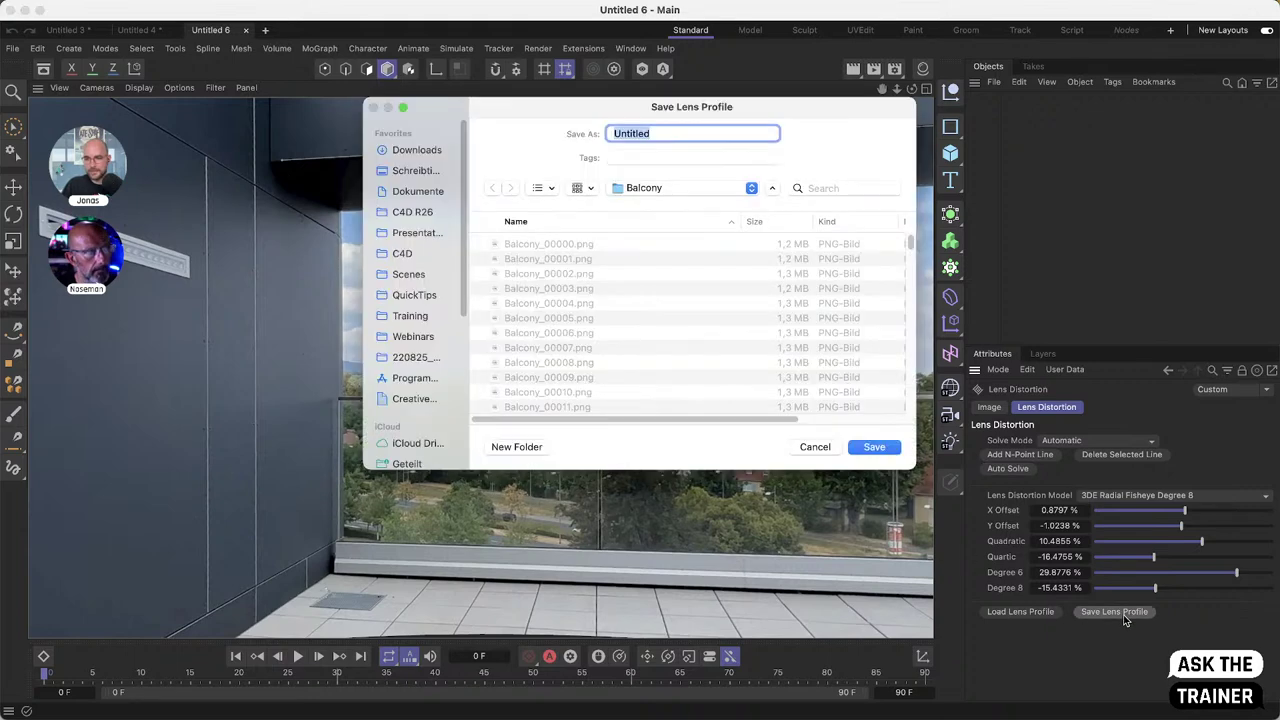
left_click(749, 189)
left_click(700, 222)
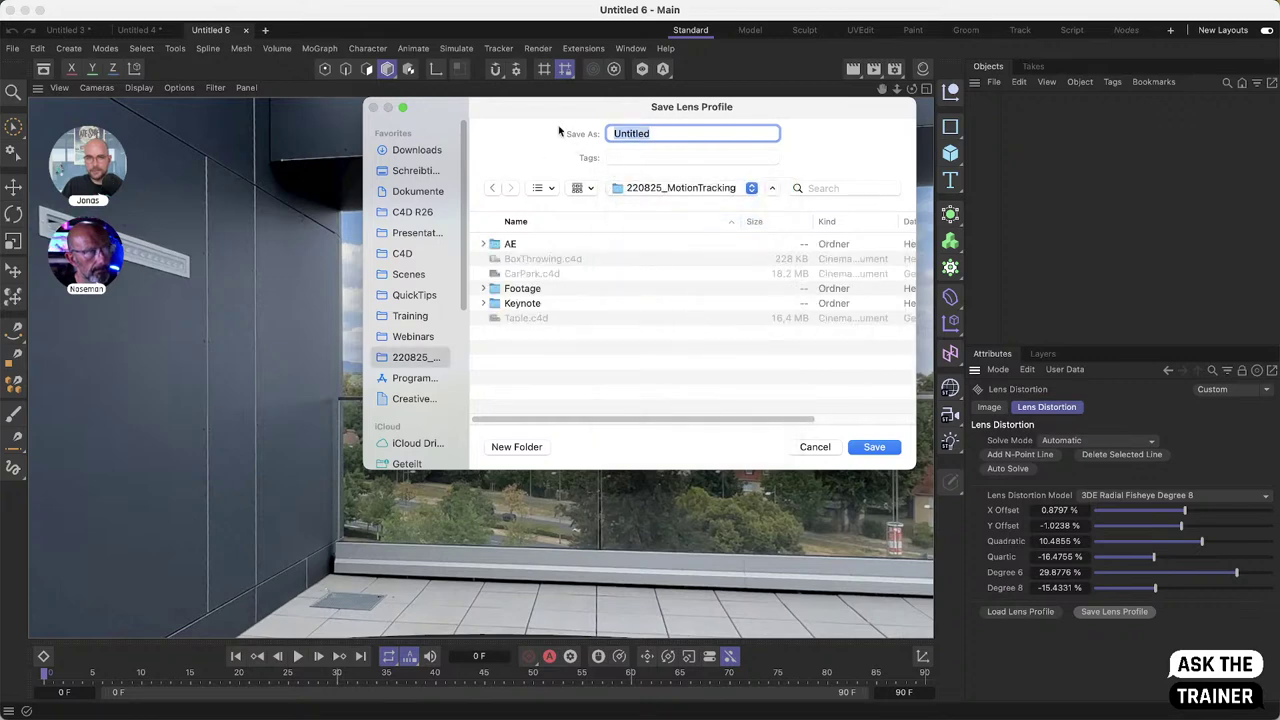
type("Balcony")
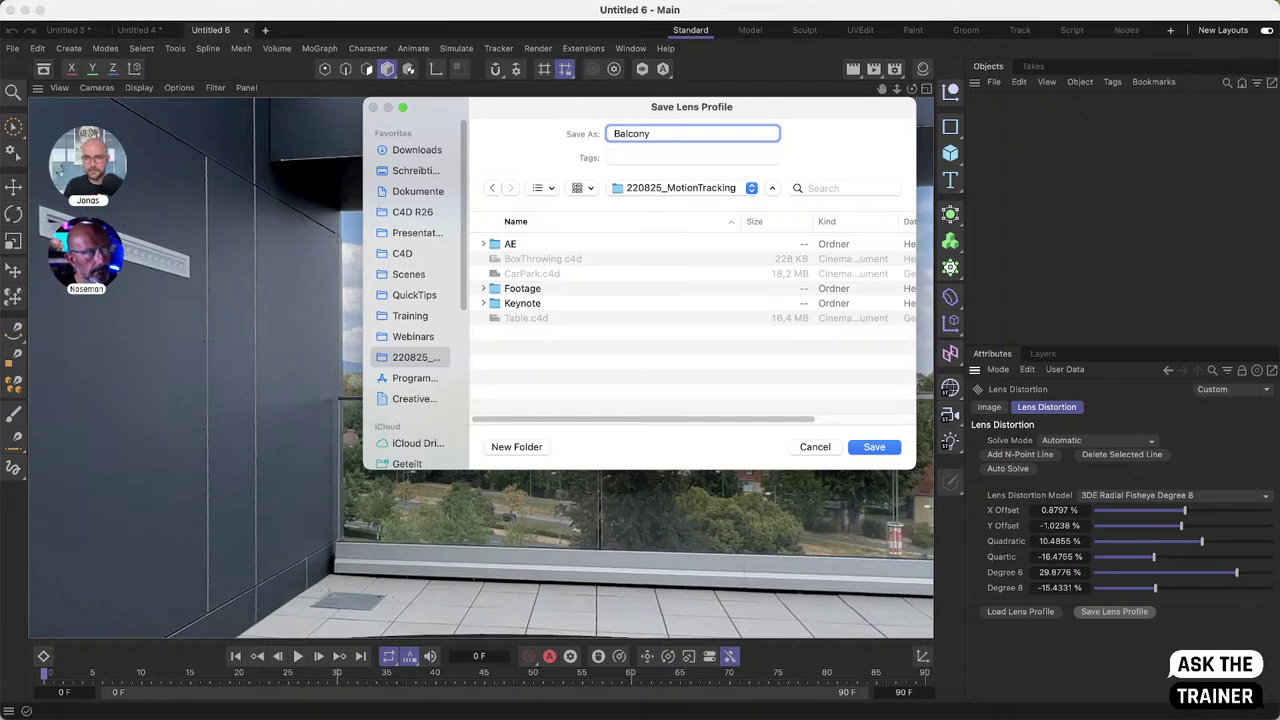
key("Return")
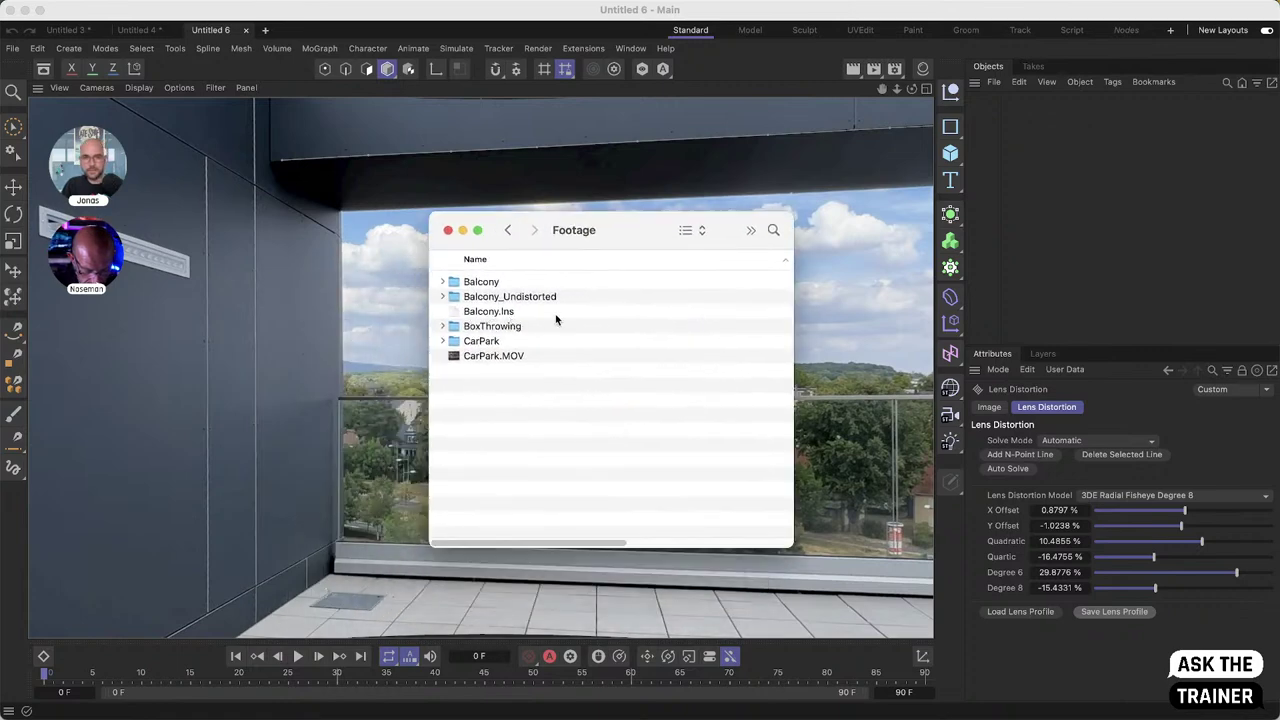
- Move the Footage Finder window aside and return to the Untitled 4 tracking project
left_click_drag(629, 241, 0, 405)
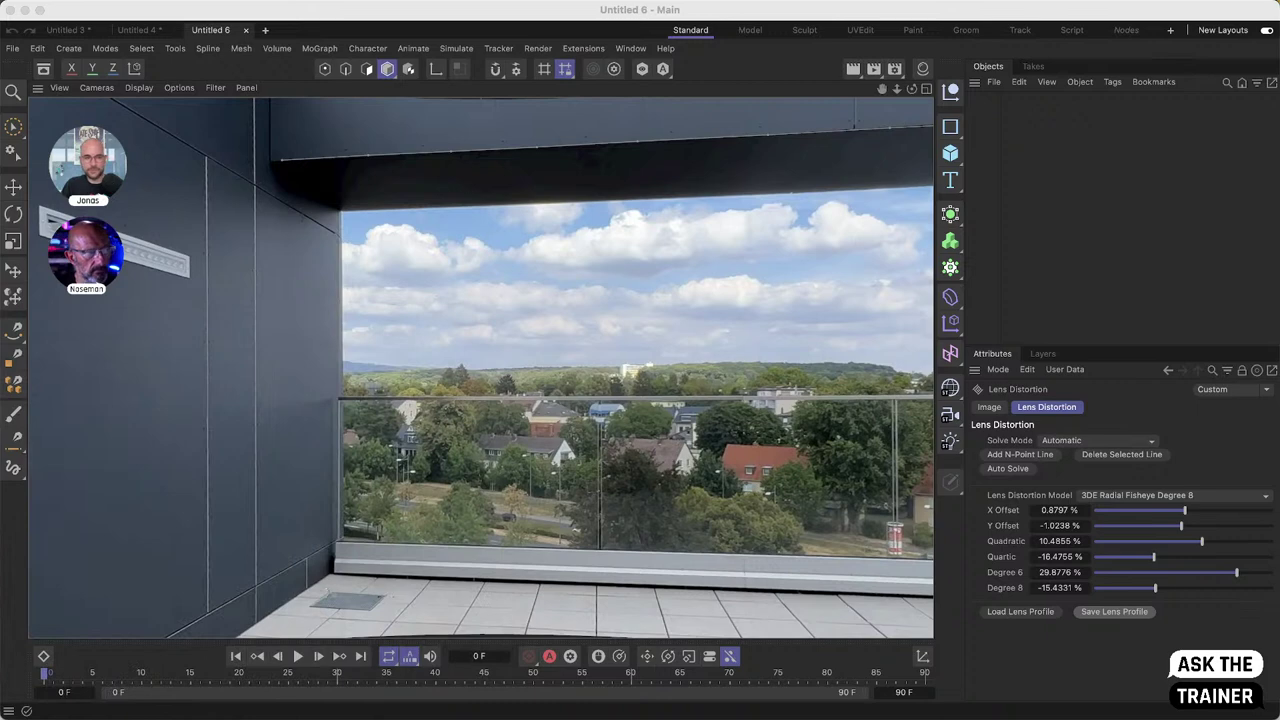
left_click(138, 30)
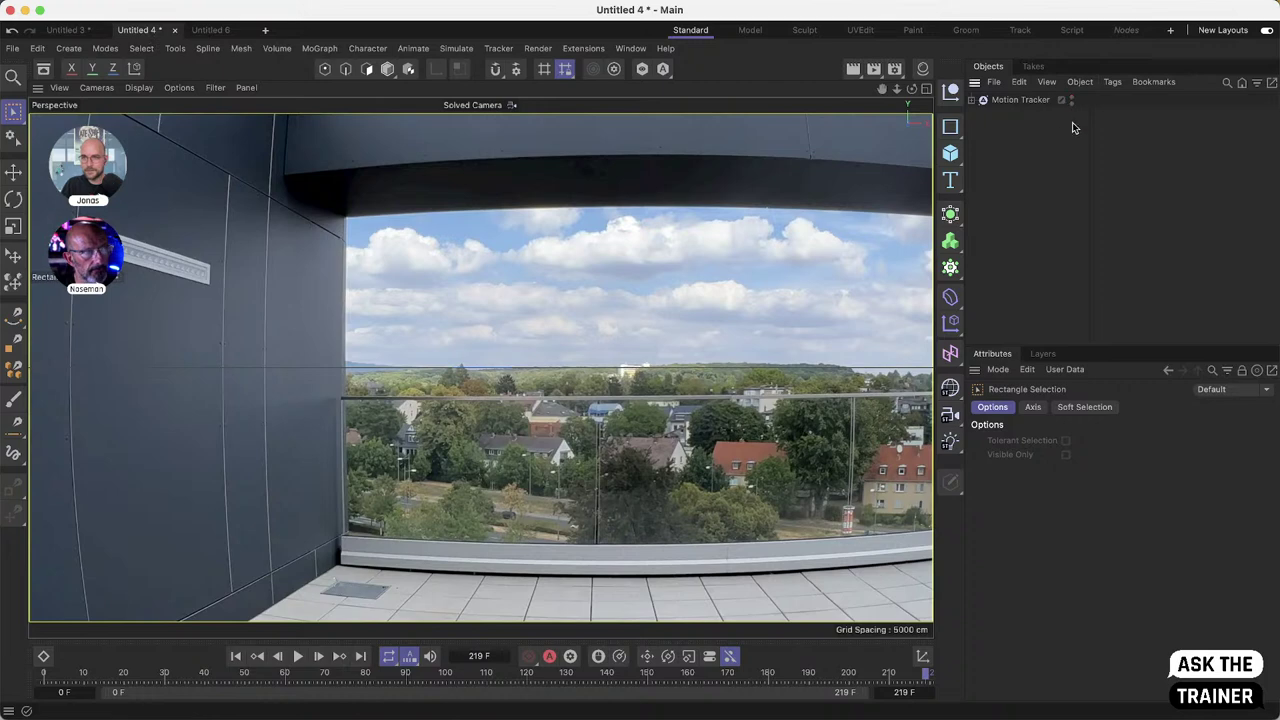
- Load Balcony.lns as the Motion Tracker footage's Lens Profile
left_click(1015, 100)
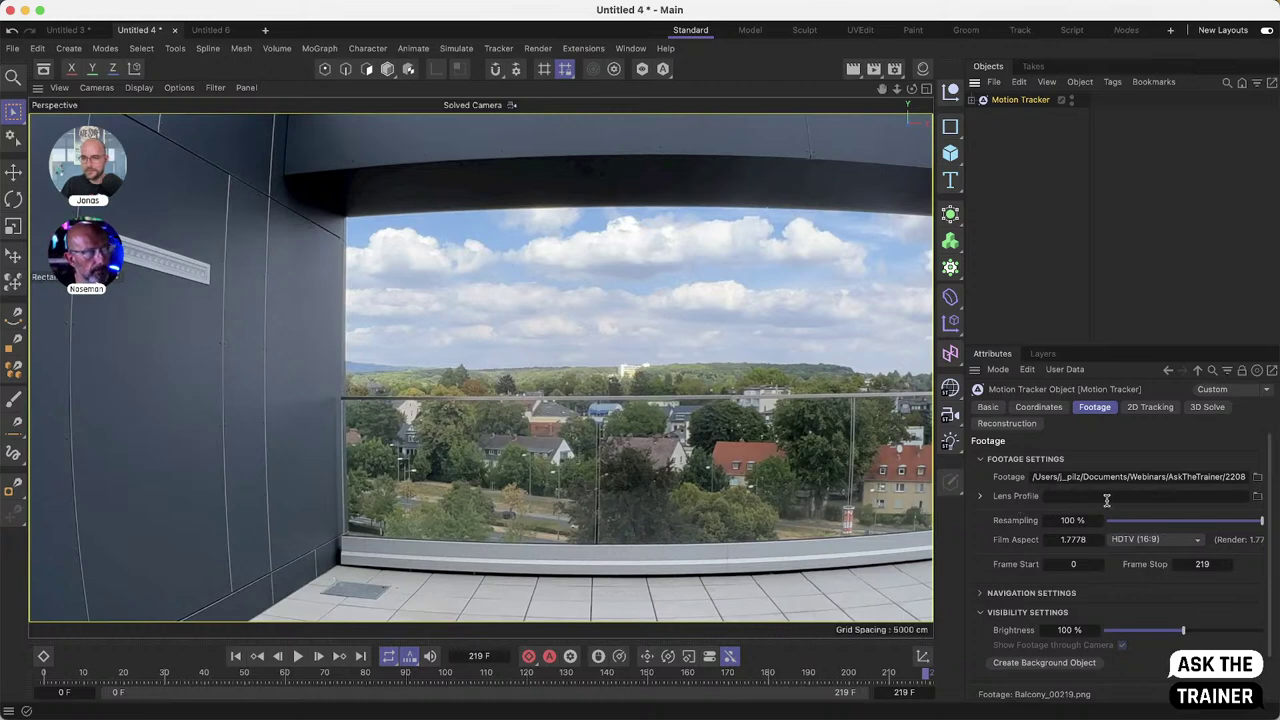
left_click(1257, 496)
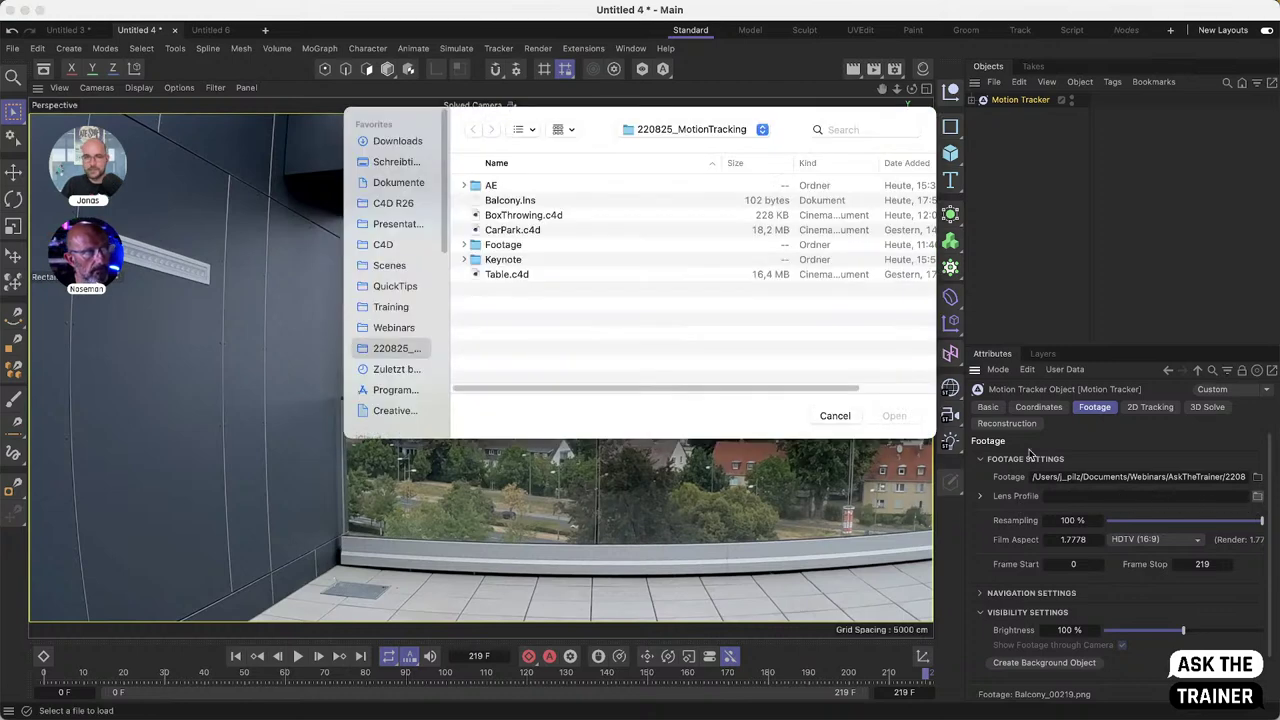
left_click(516, 203)
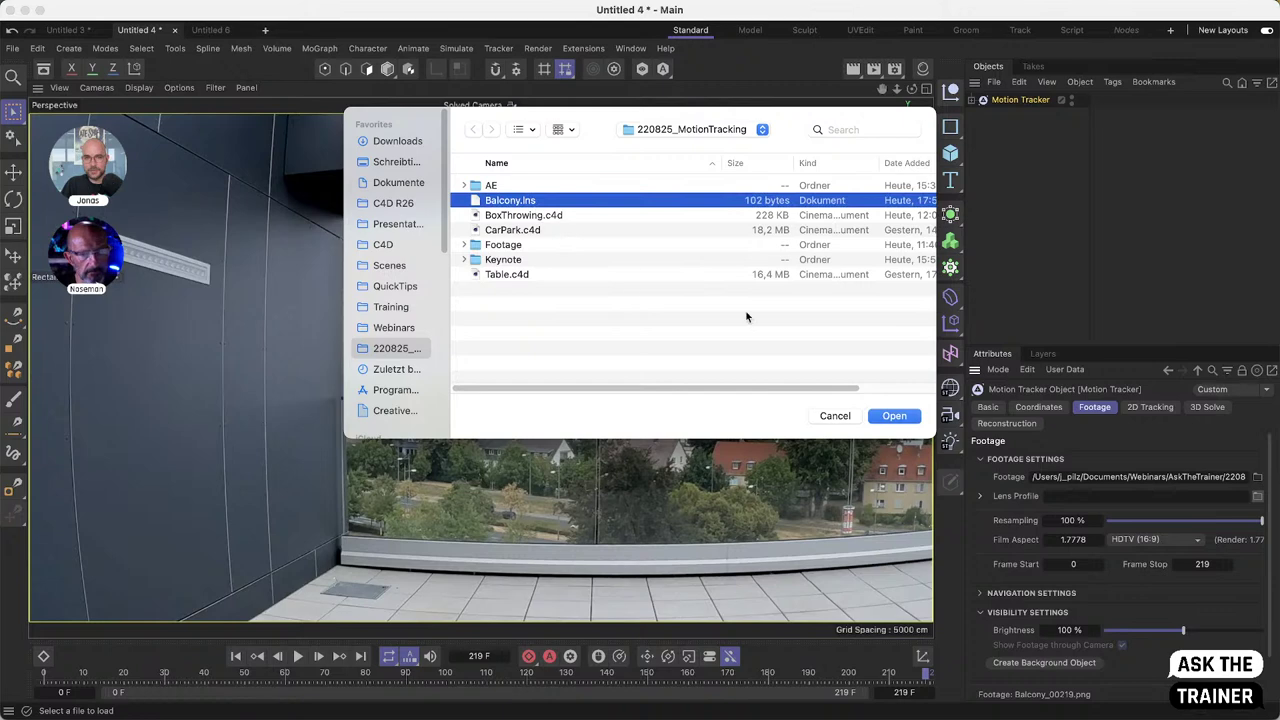
left_click(895, 416)
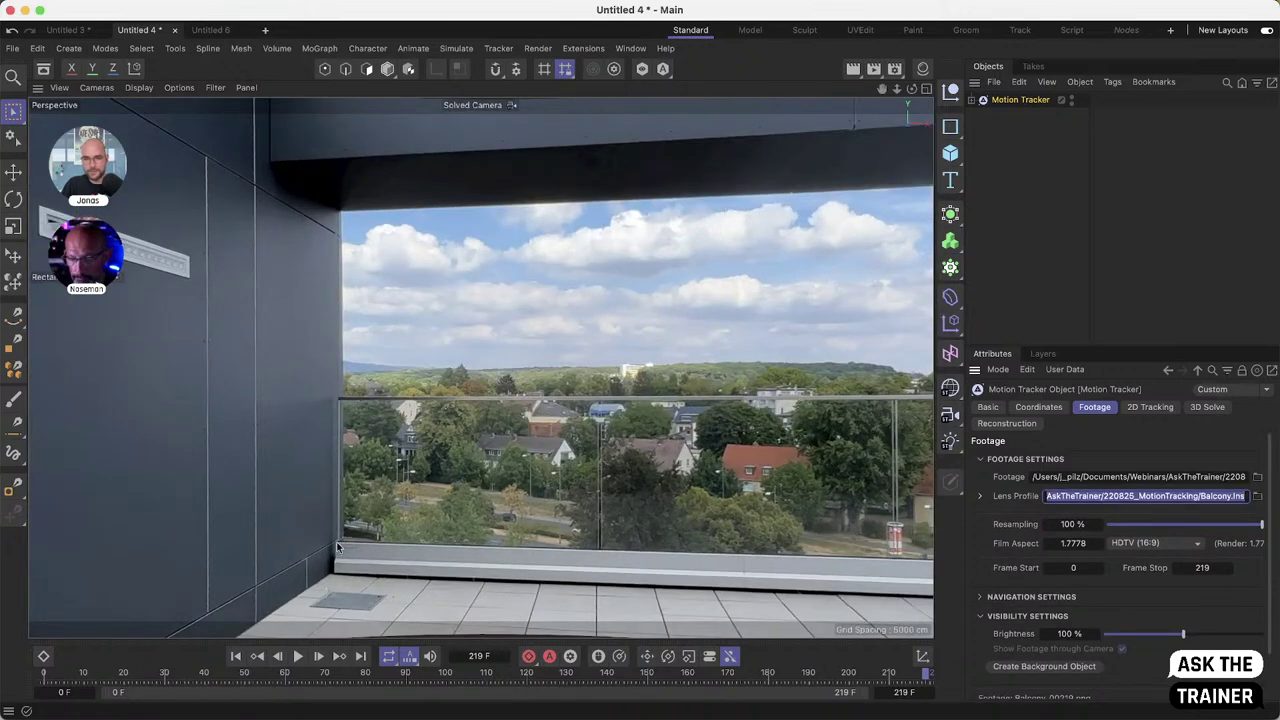
- Scrub the corrected footage to check the straightening, return to frame 10, and show the 2D Tracking settings
left_click(121, 674)
left_click_drag(121, 674, 586, 674)
left_click(84, 674)
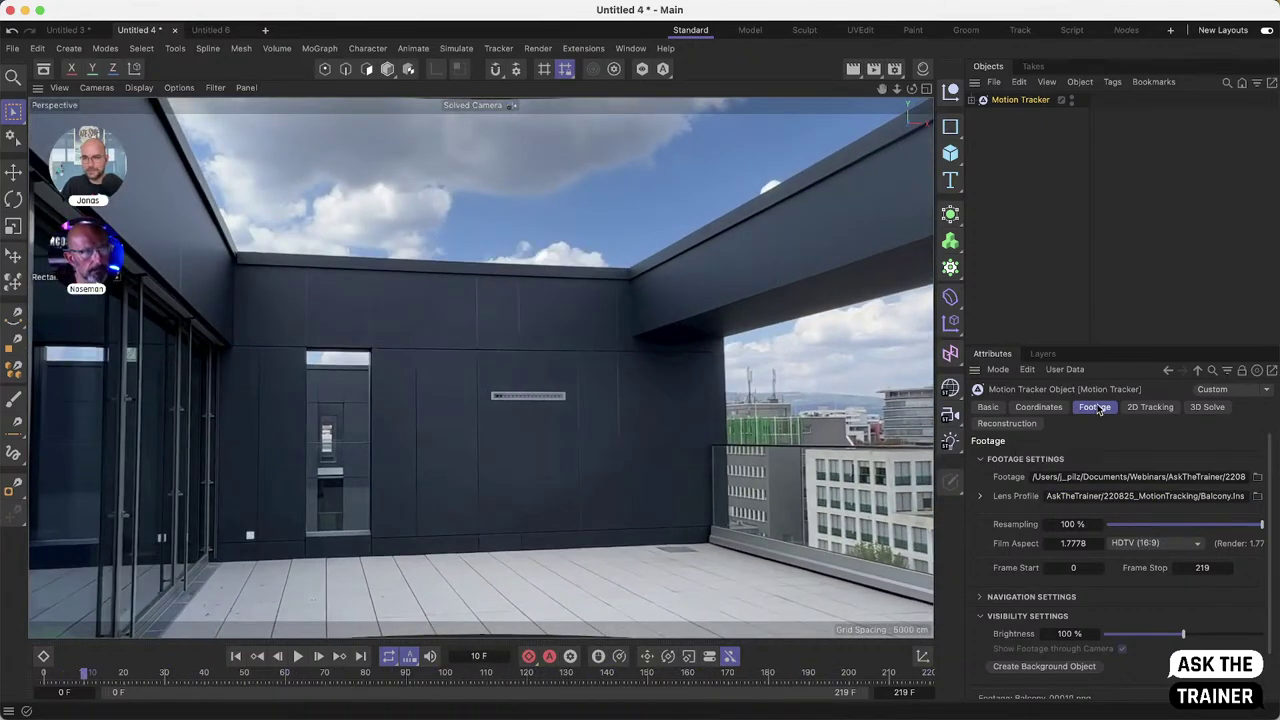
left_click(1155, 409)
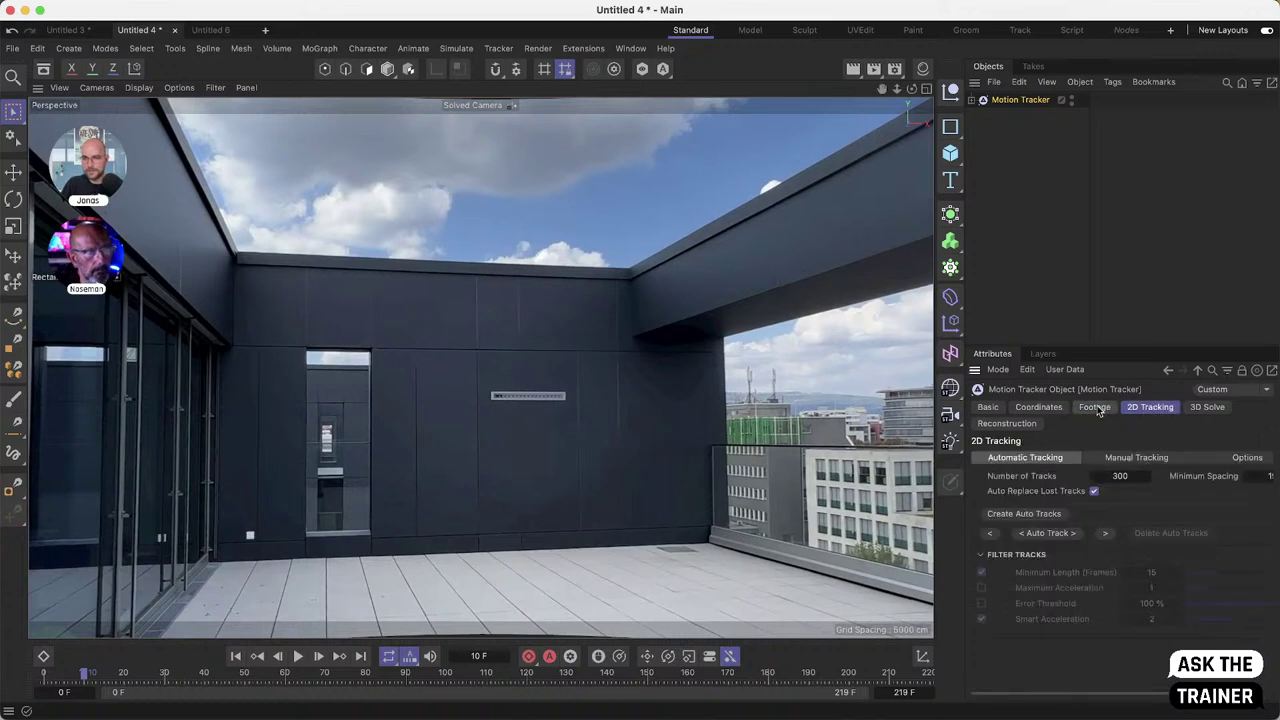
- Run Auto Track to place 2D track points across the balcony footage
left_click(1071, 537)
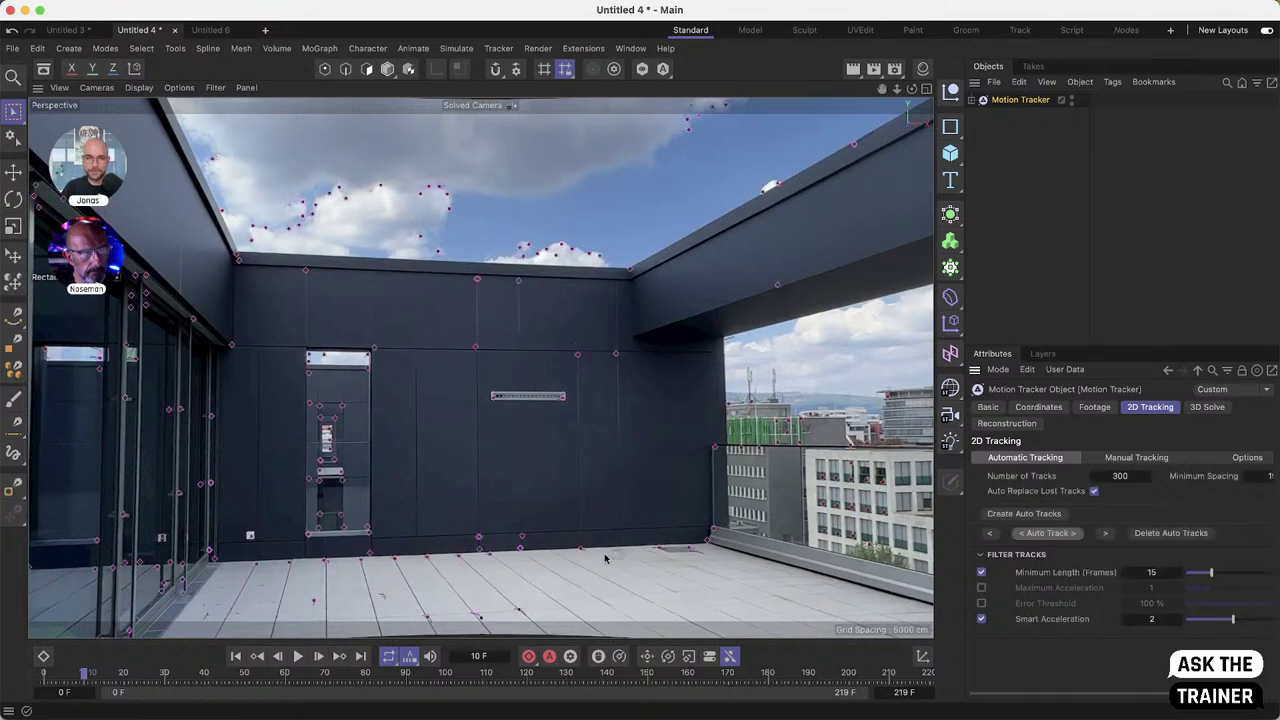
- Scrub through the shot, including frames 120–137, to review the tracks, then run the 3D solver
left_click(116, 676)
left_click_drag(116, 676, 67, 715)
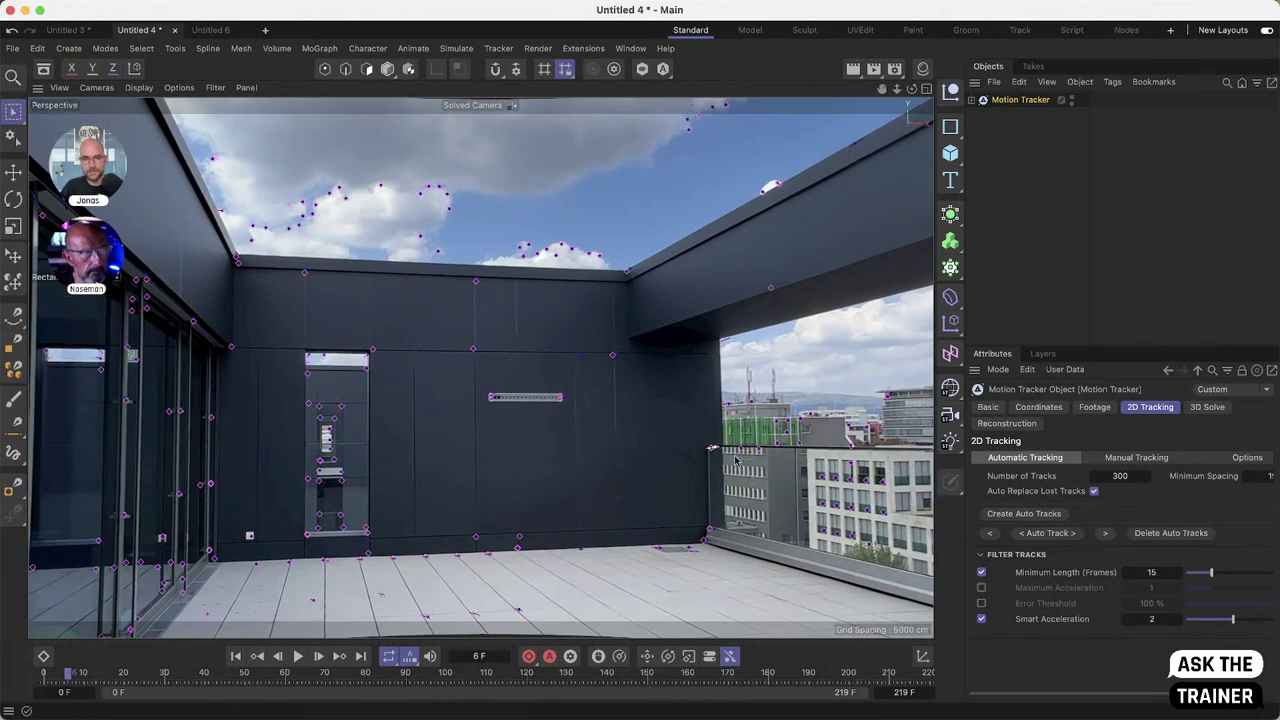
left_click_drag(258, 681, 611, 700)
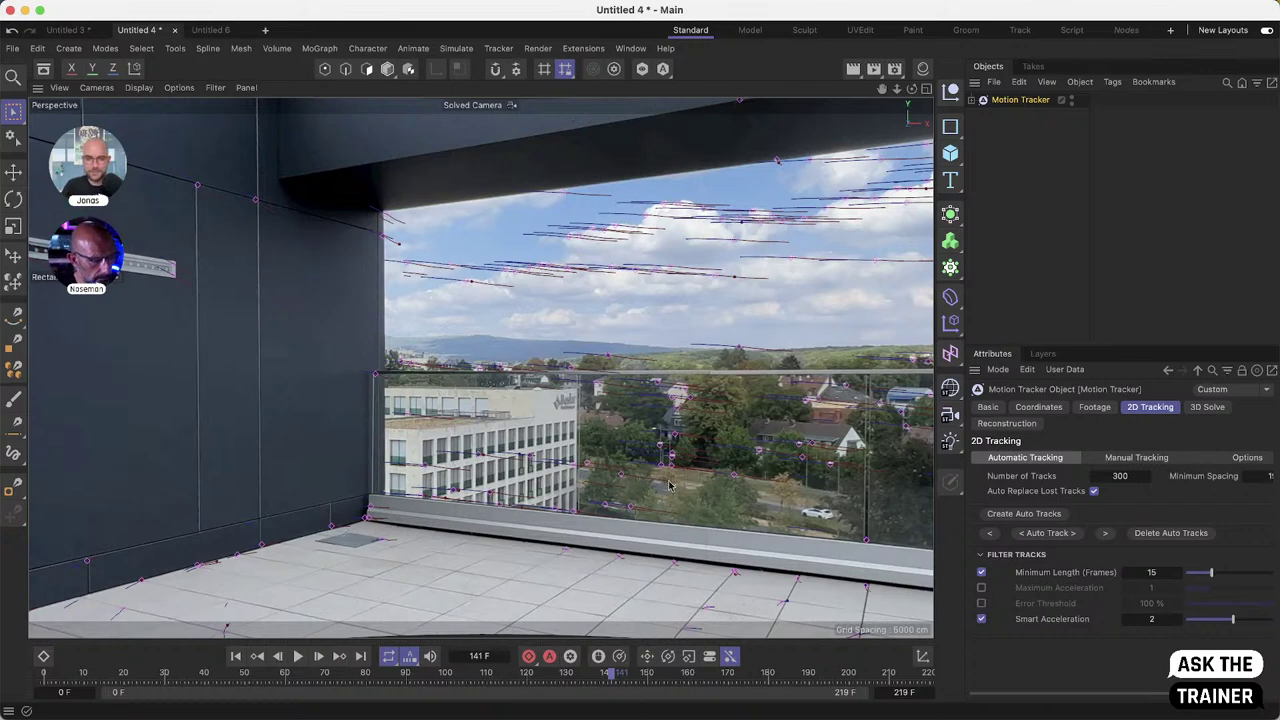
left_click(527, 678)
left_click_drag(527, 678, 52, 688)
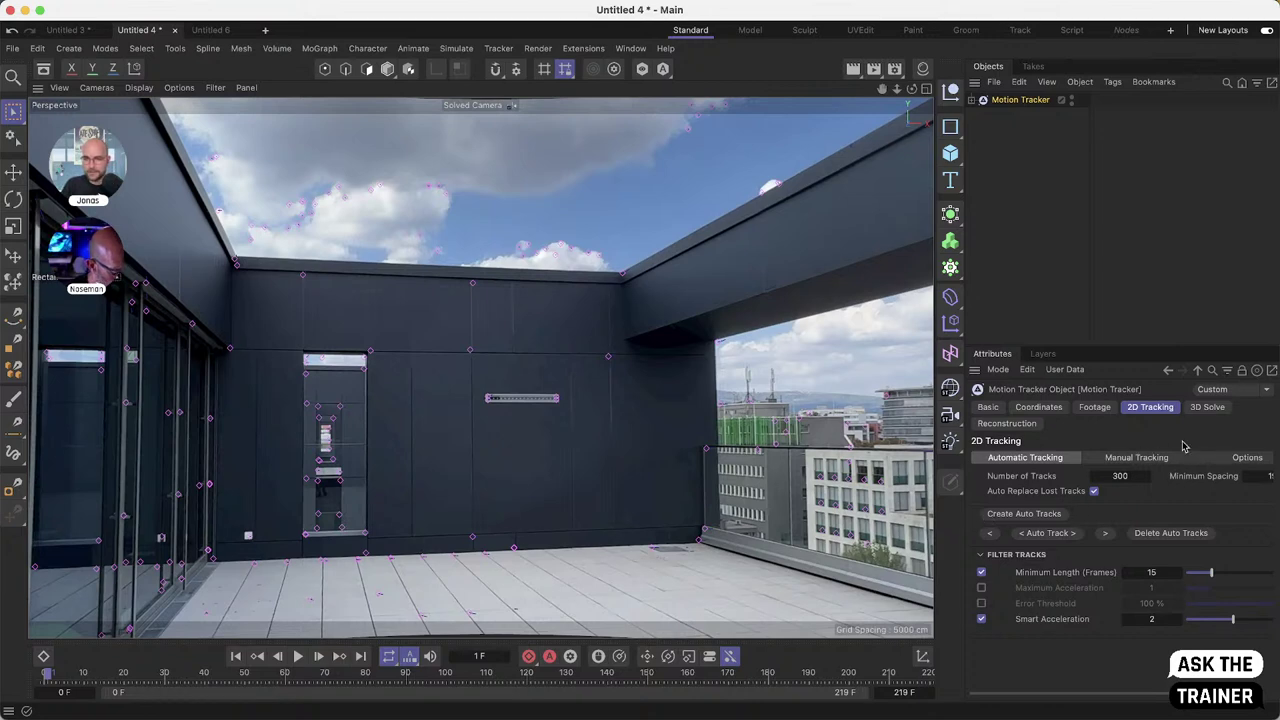
left_click(1207, 407)
left_click(1166, 640)
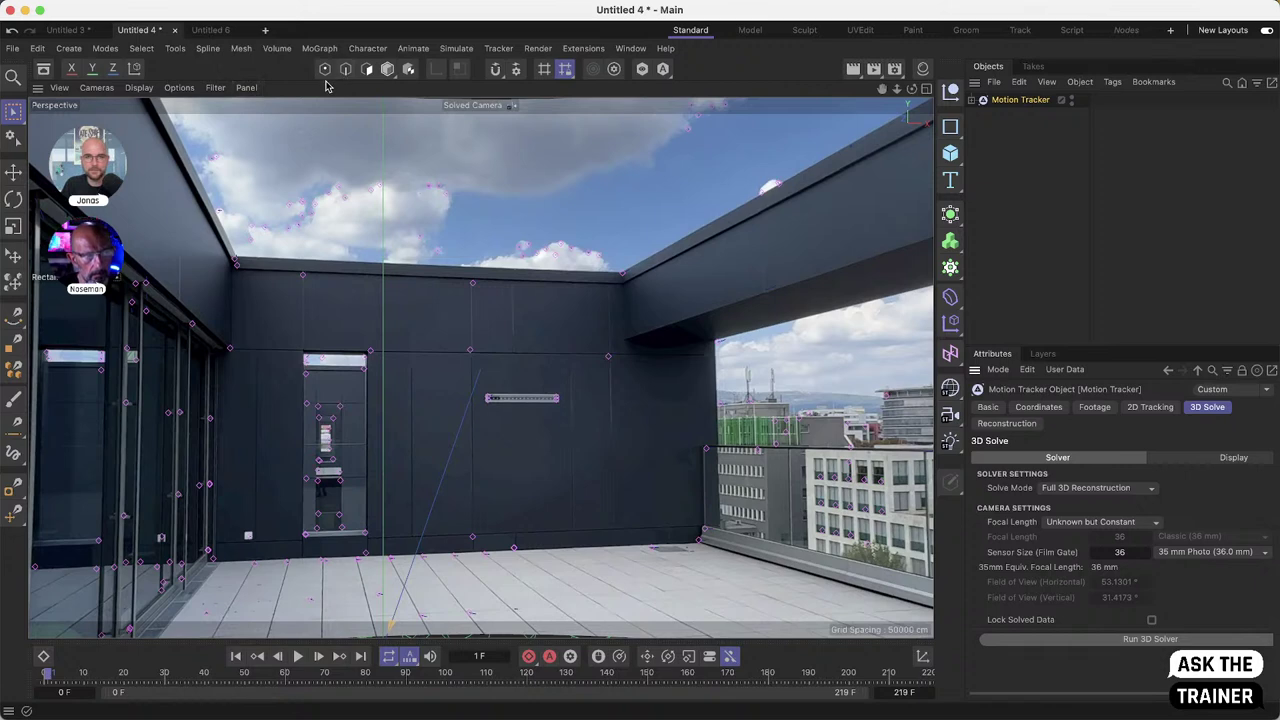
- Show the tracked features and pin floor track Auto 0510 at position 0, 0, 0 with a Position Constraint
left_click(1020, 31)
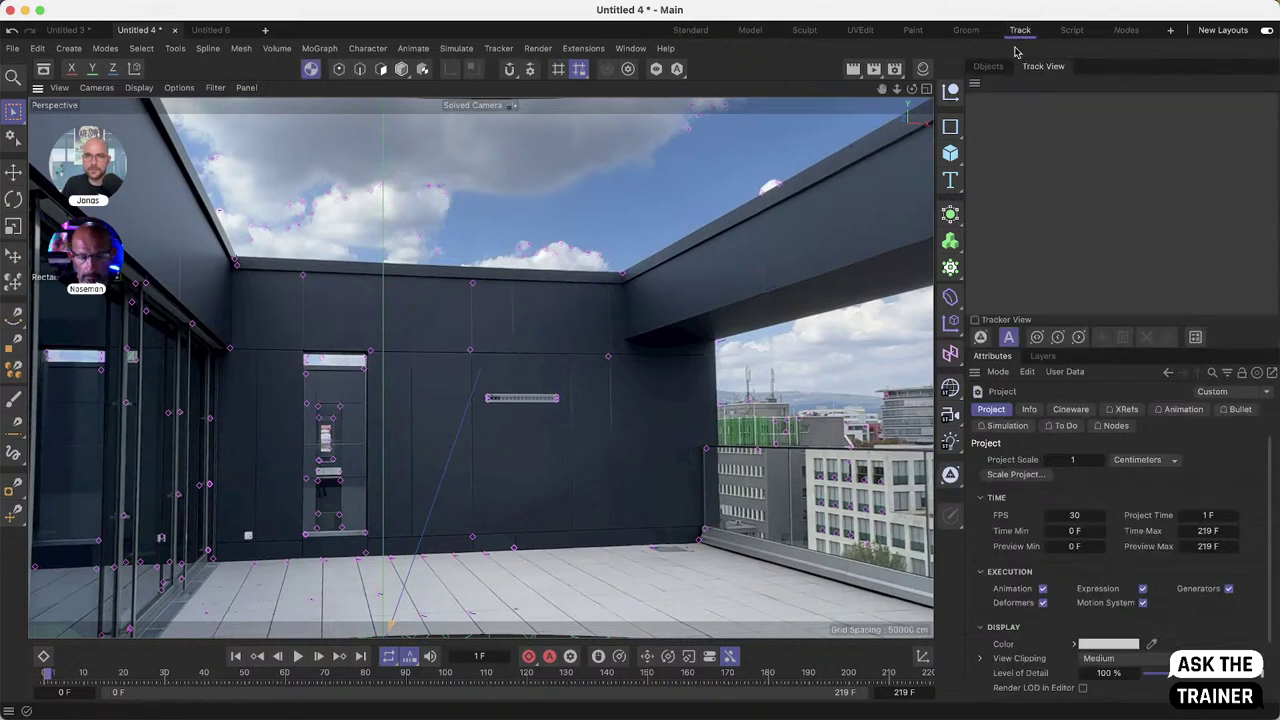
left_click(311, 69)
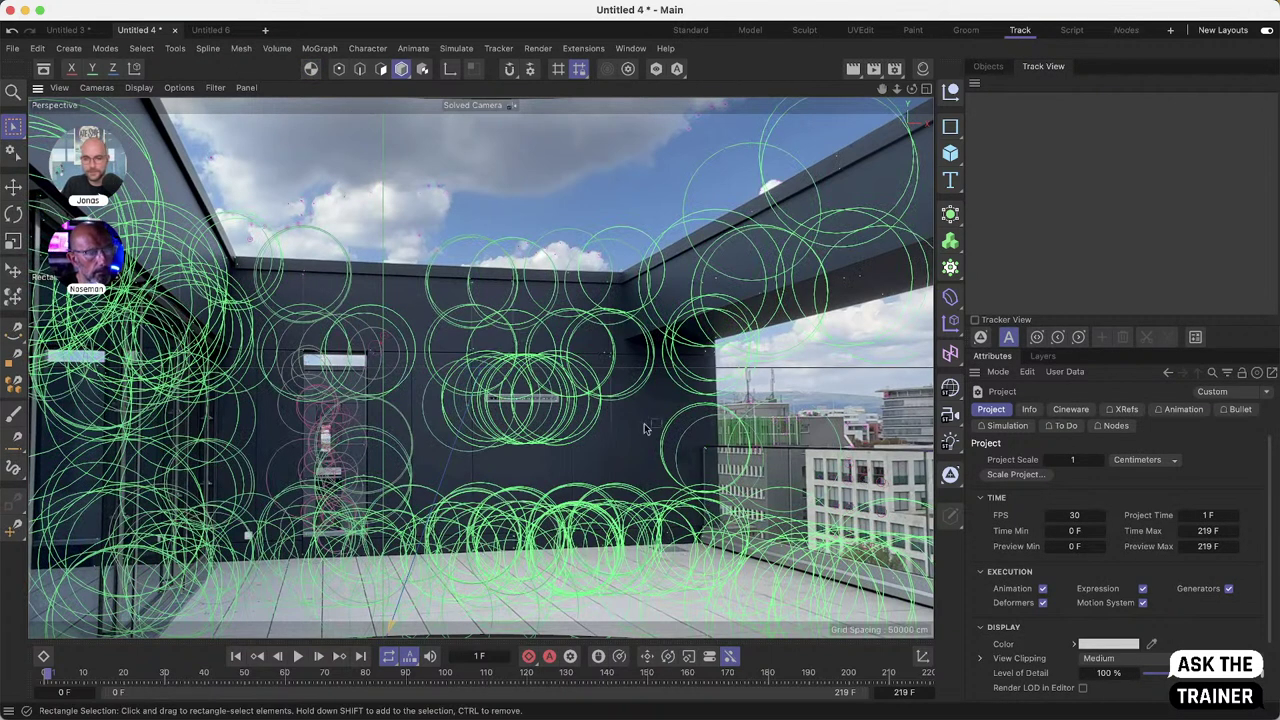
left_click(988, 66)
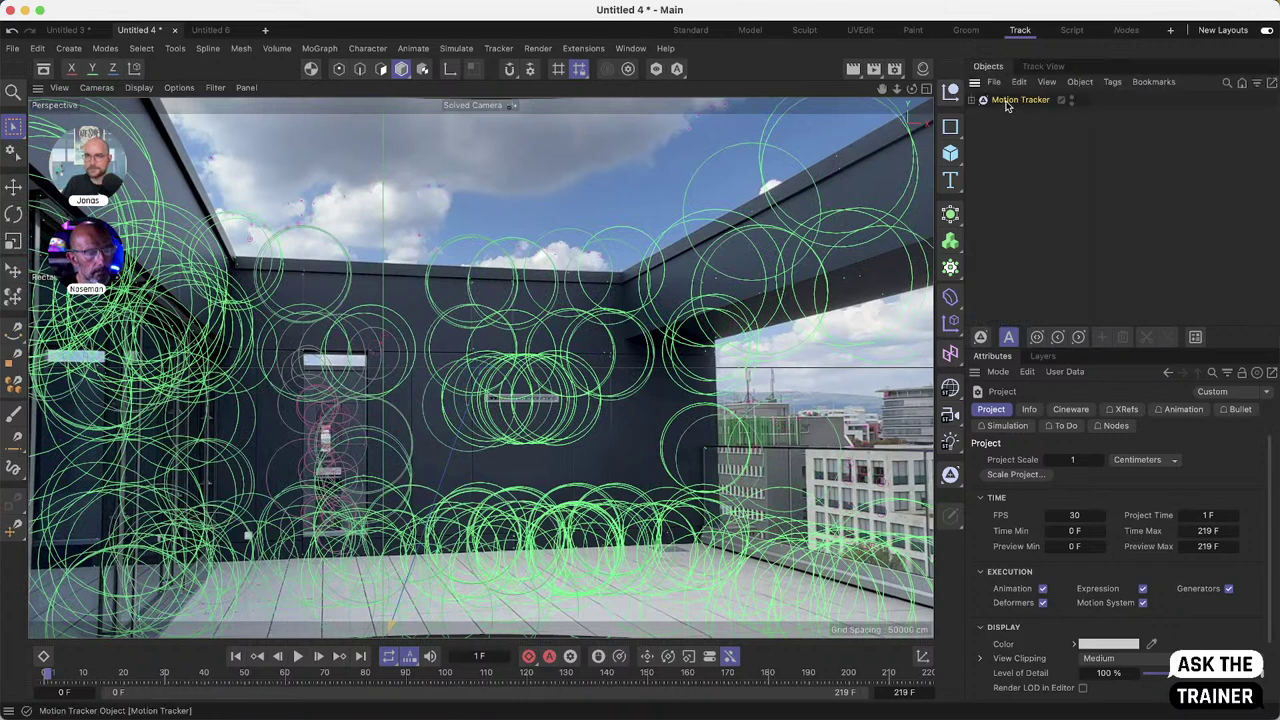
left_click(1018, 100)
left_click(13, 528)
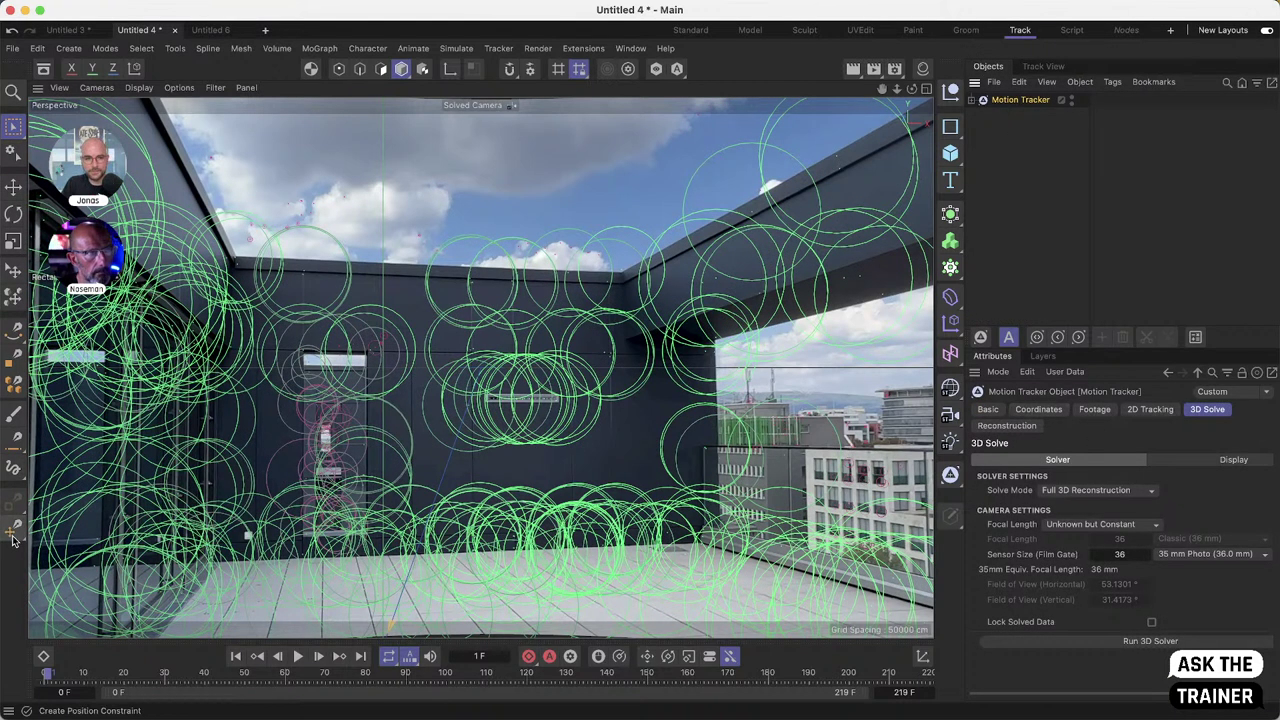
left_click(685, 563)
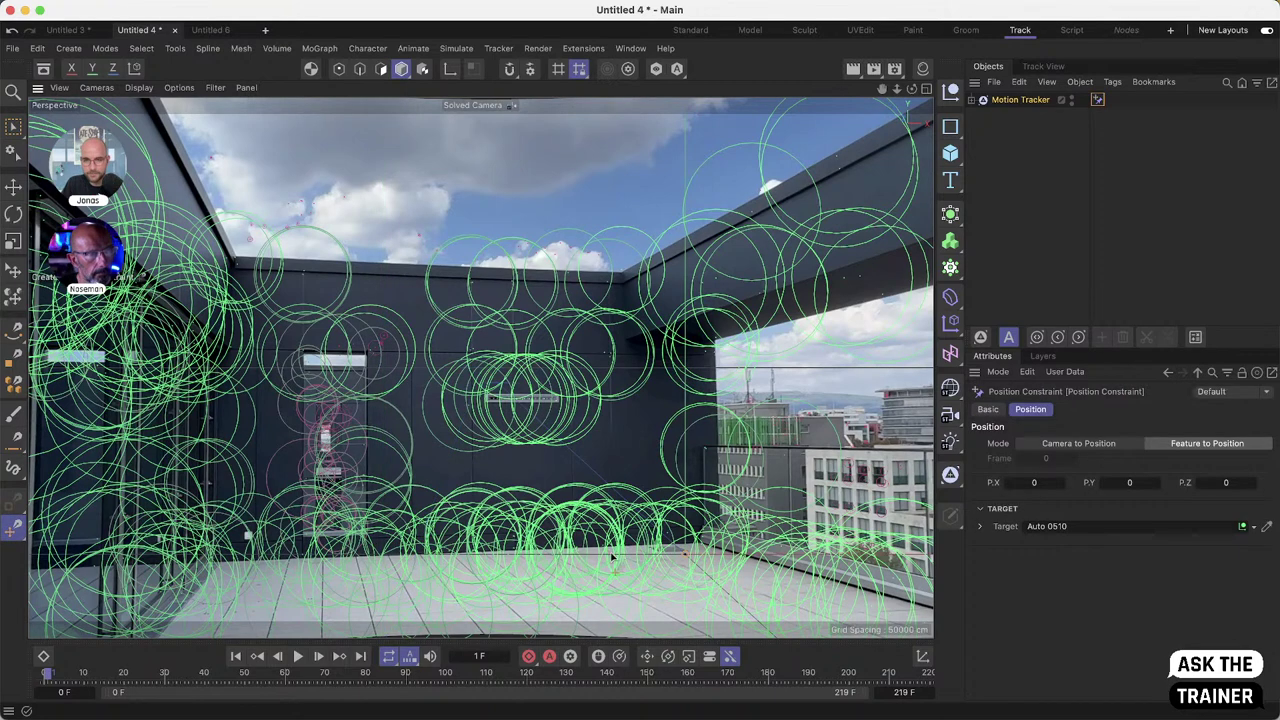
left_click(13, 528)
left_click(100, 574)
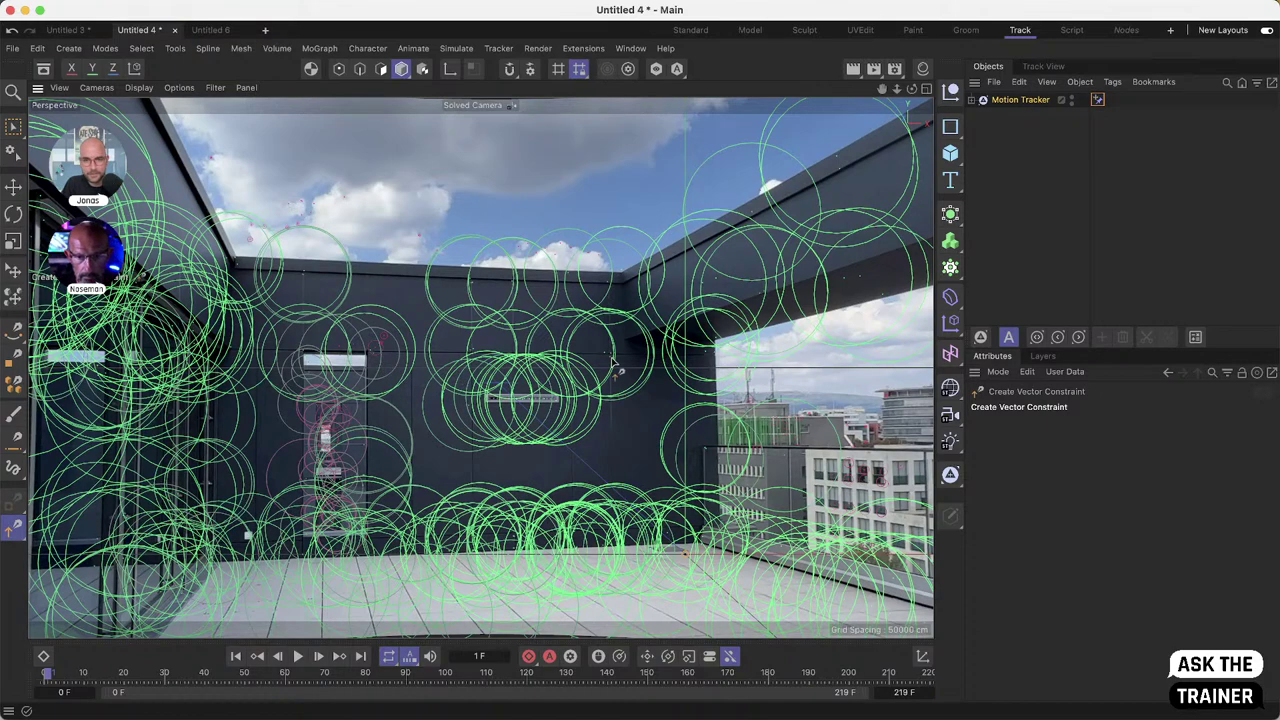
- Link two wall tracks with a Vector Constraint along X, with a known length of 300 cm
left_click(148, 677)
left_click_drag(148, 677, 367, 677)
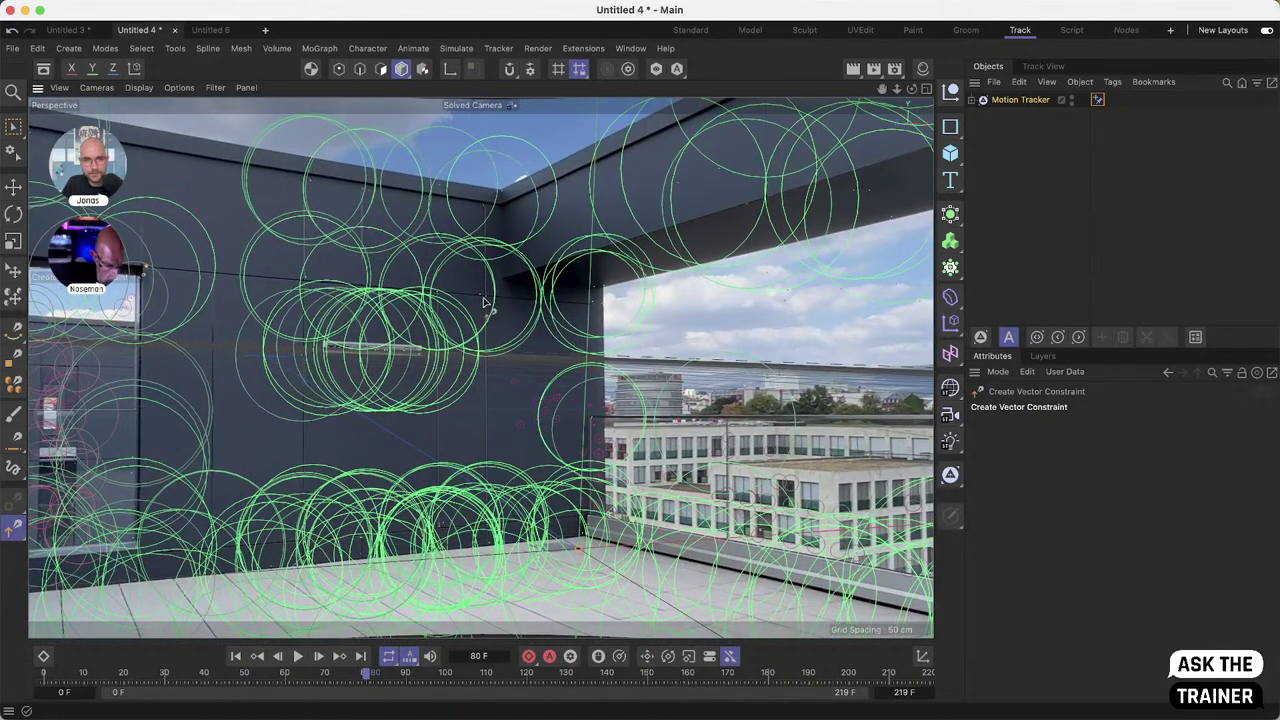
left_click_drag(145, 268, 490, 300)
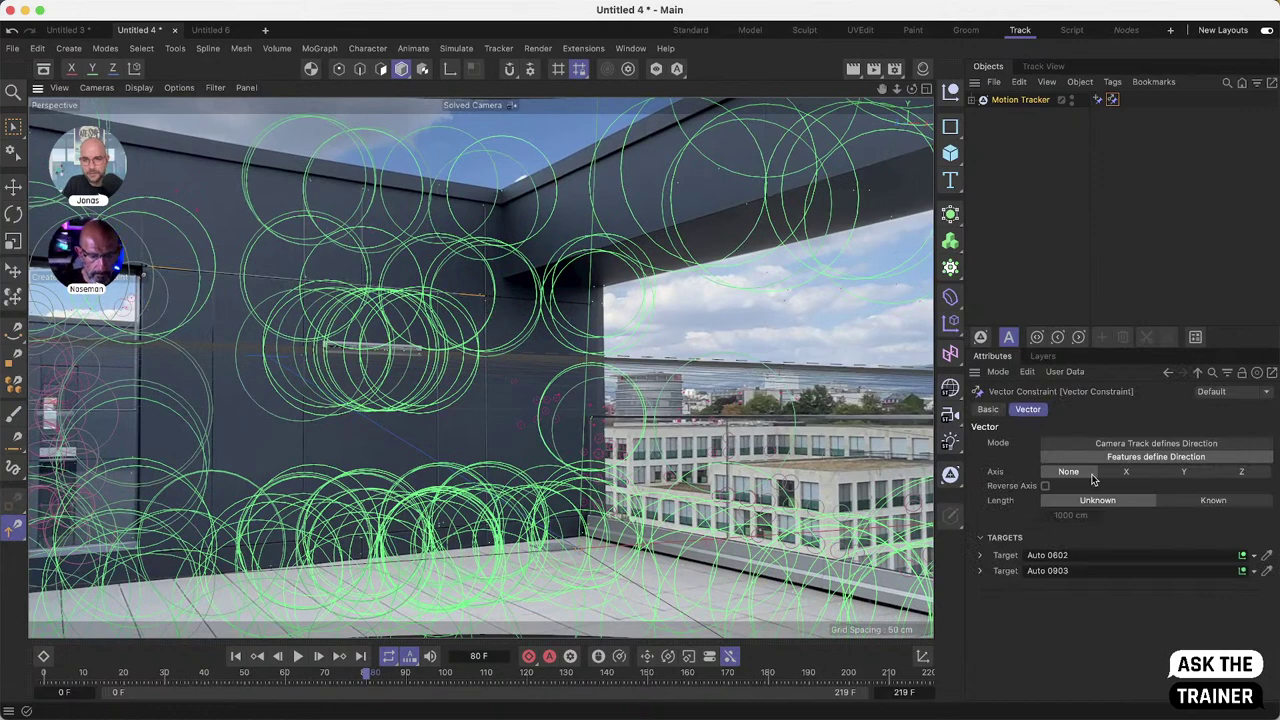
left_click(1127, 474)
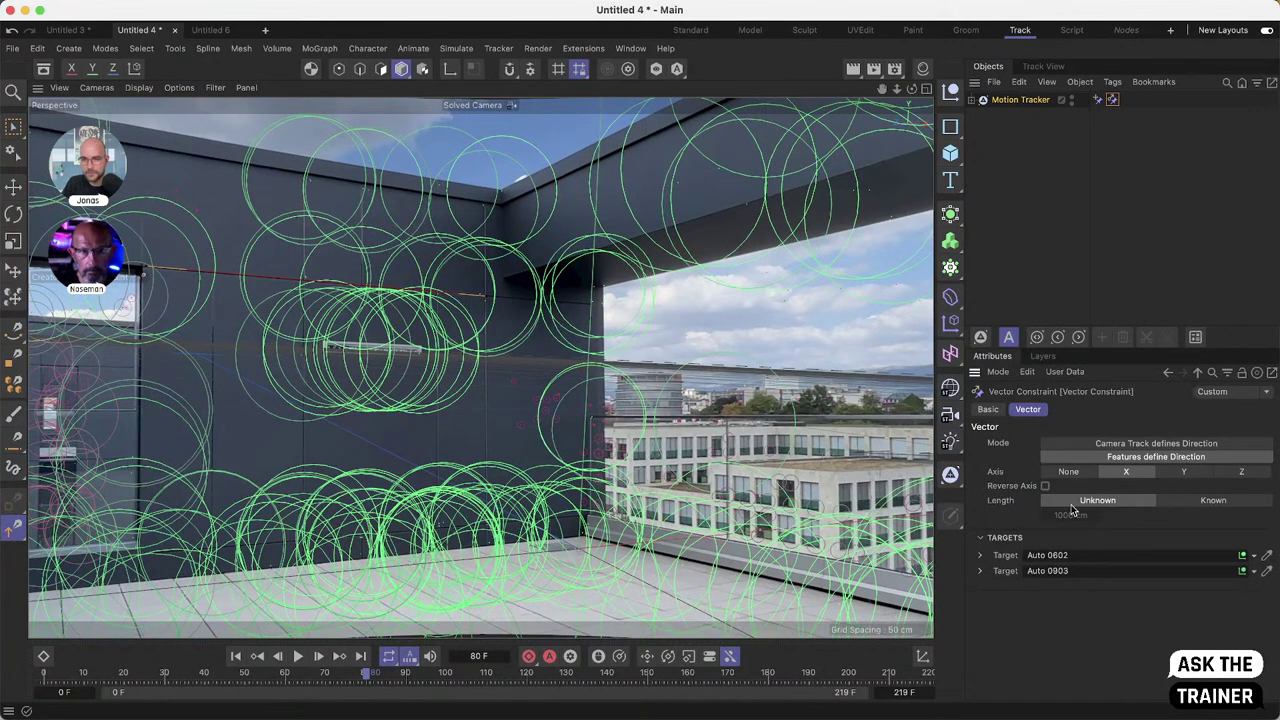
left_click(1215, 501)
left_click(1071, 515)
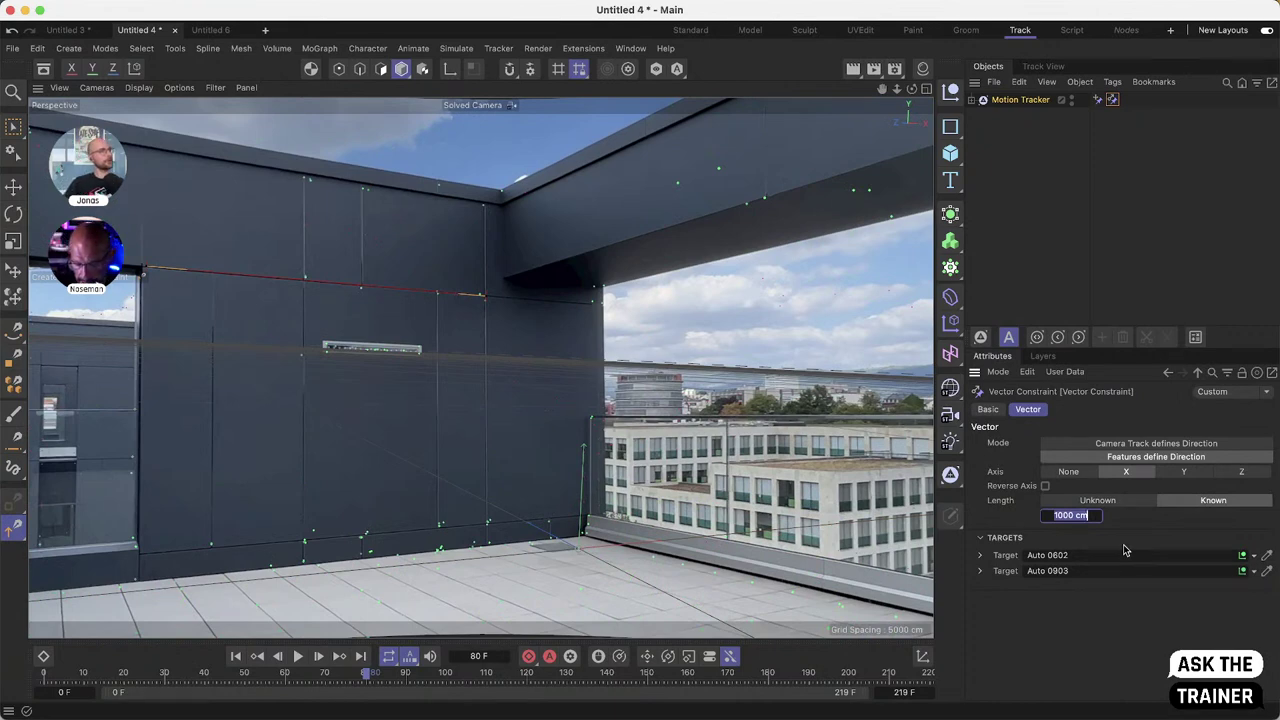
type("300")
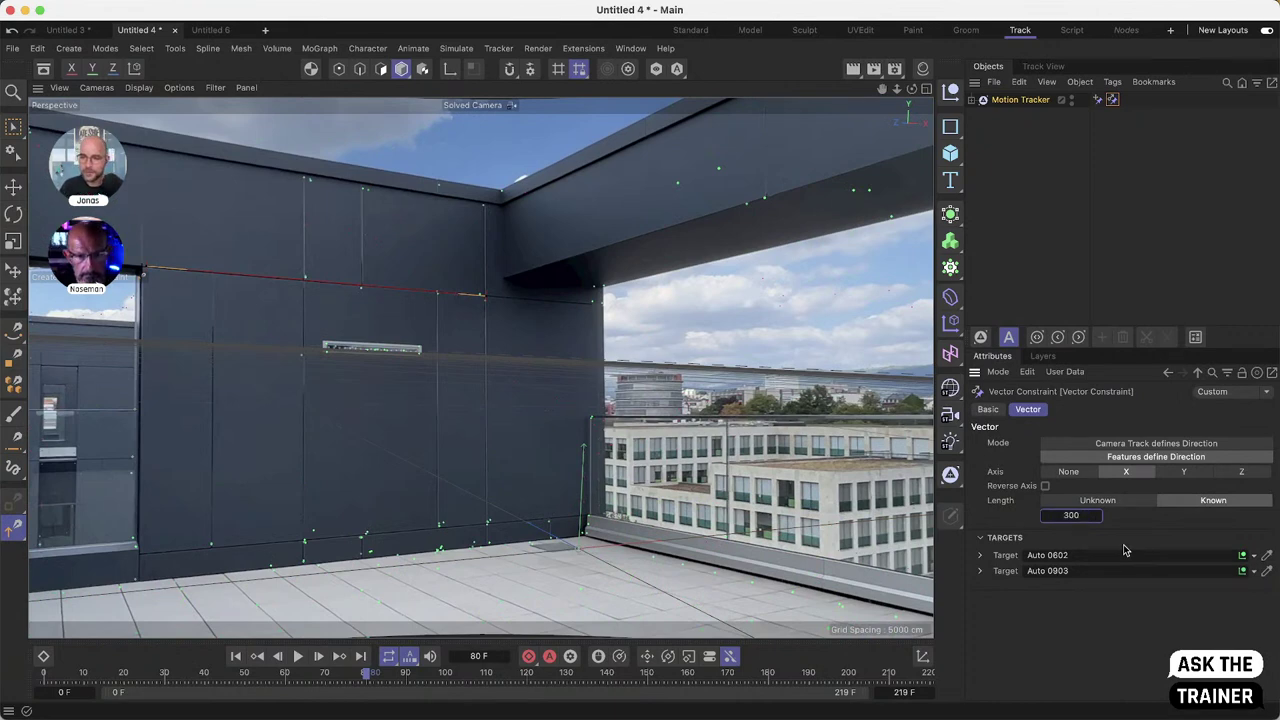
key("Return")
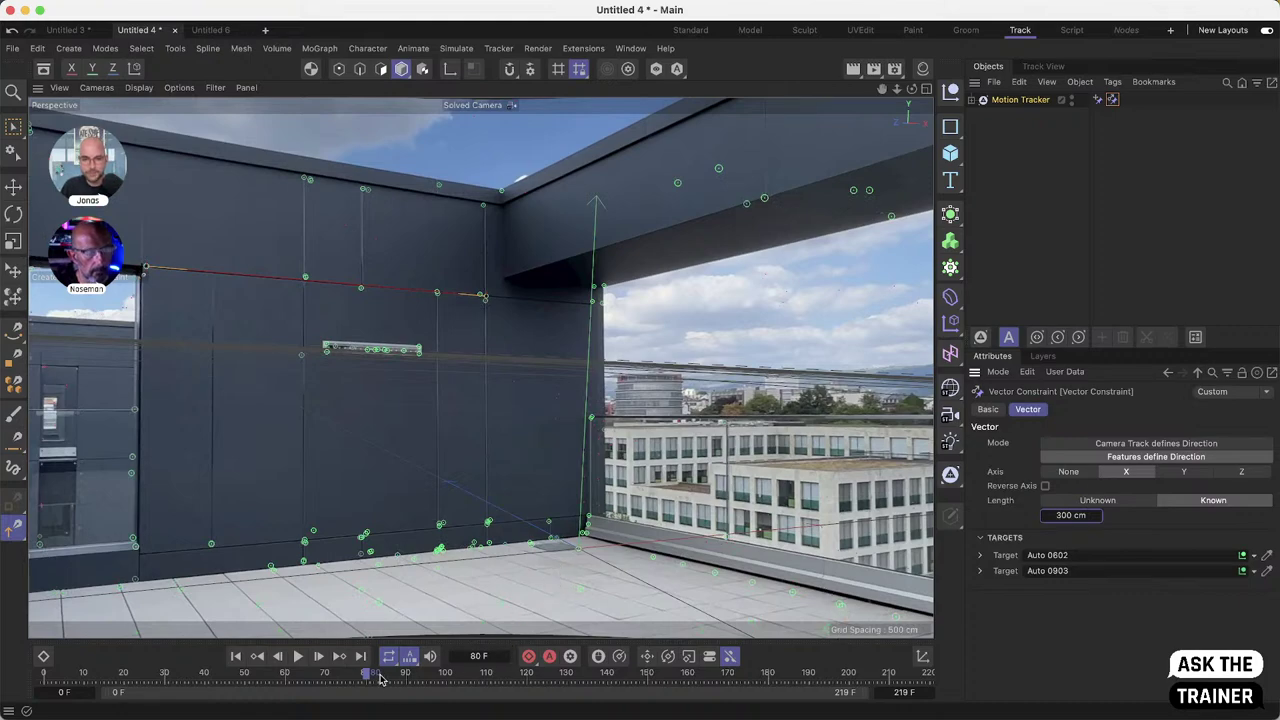
left_click_drag(383, 681, 613, 697)
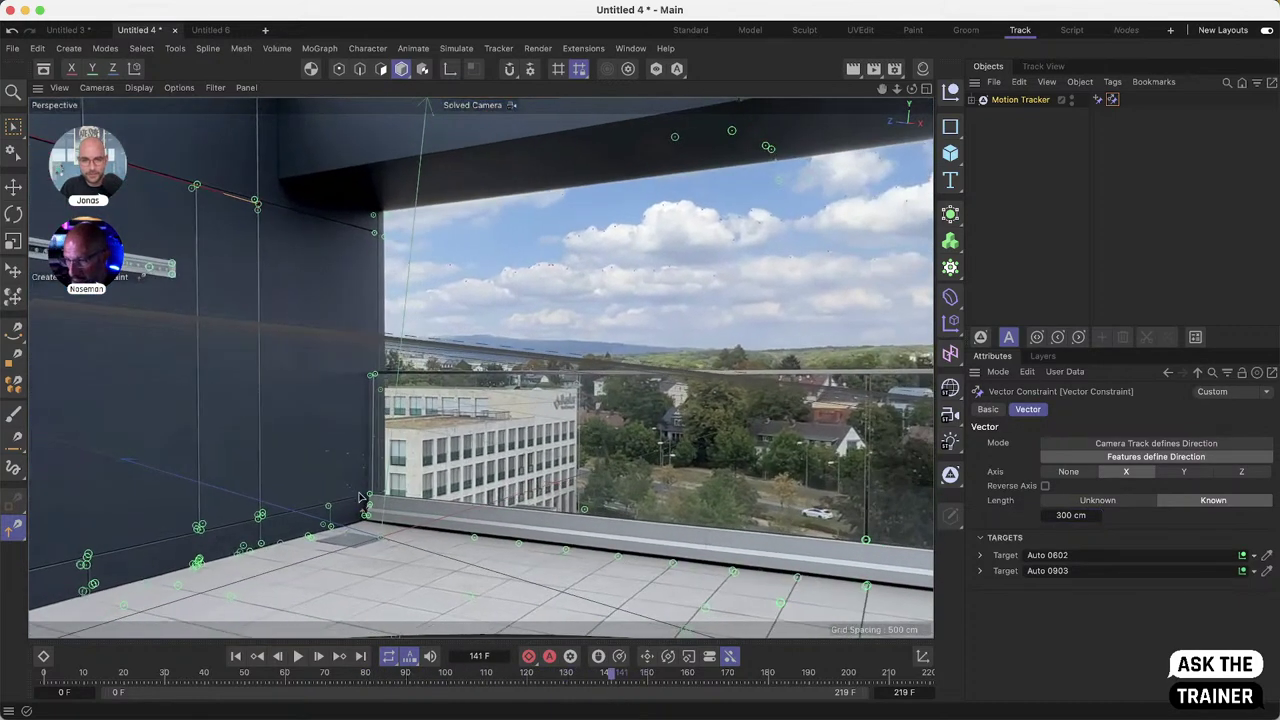
- Set the floor as the Y plane through tracks Auto 1322, 1807 and 1813, then add a Cylinder
left_click(14, 527)
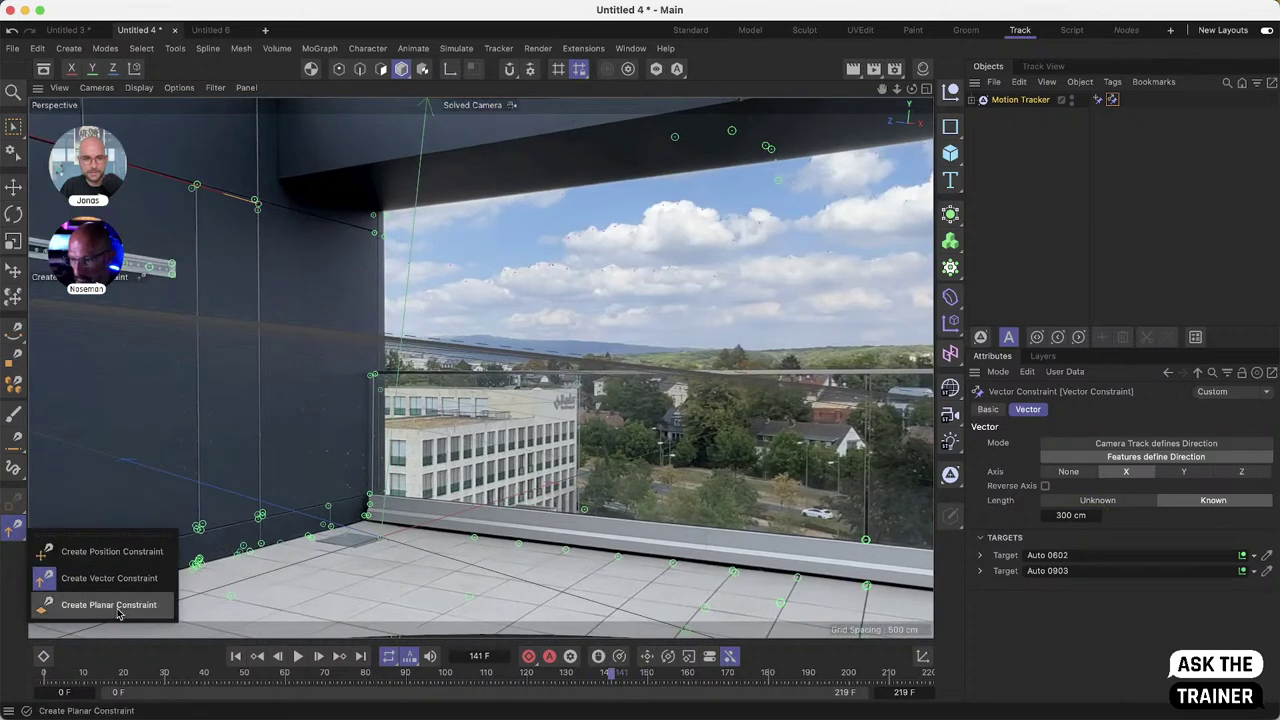
left_click(108, 605)
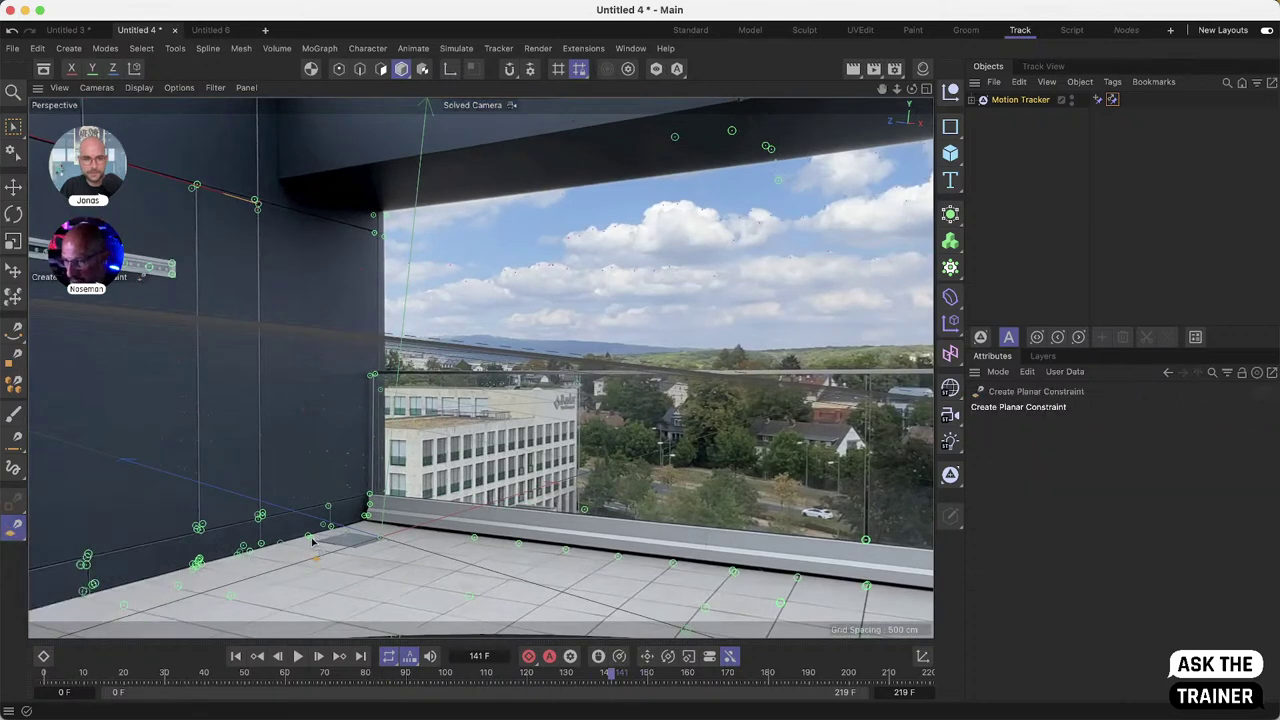
left_click(231, 598)
left_click(310, 537)
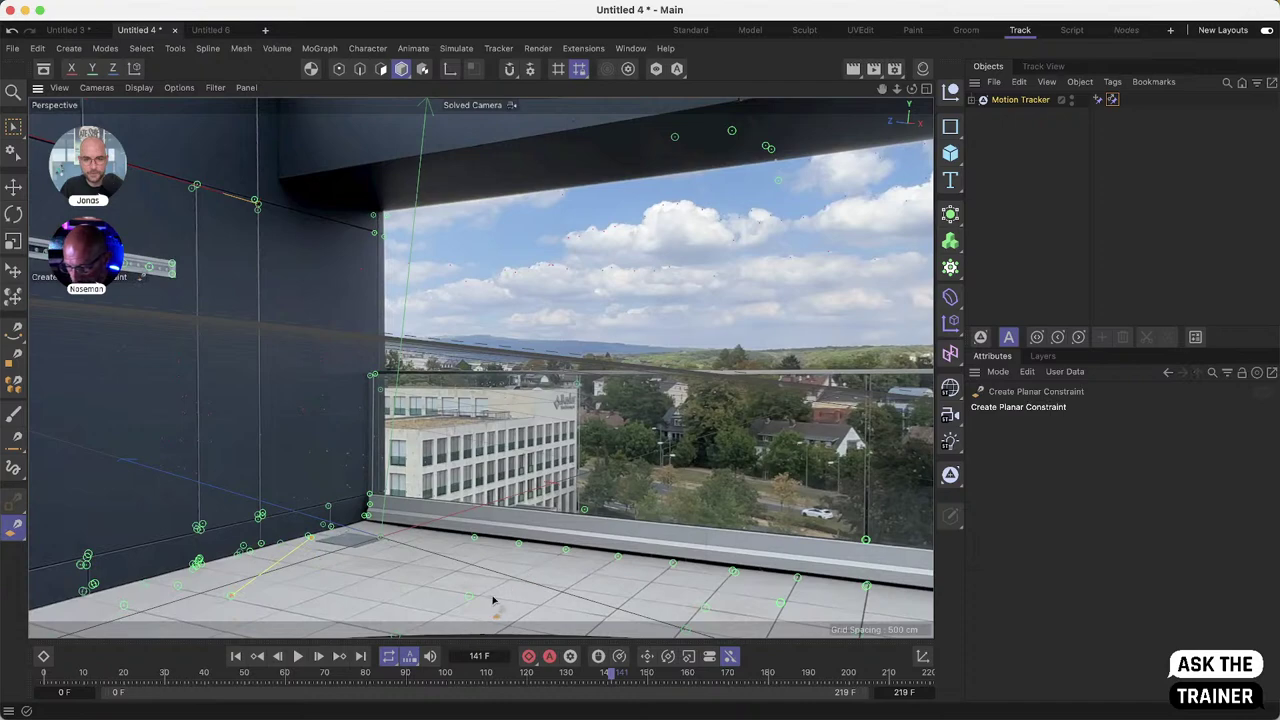
left_click(617, 556)
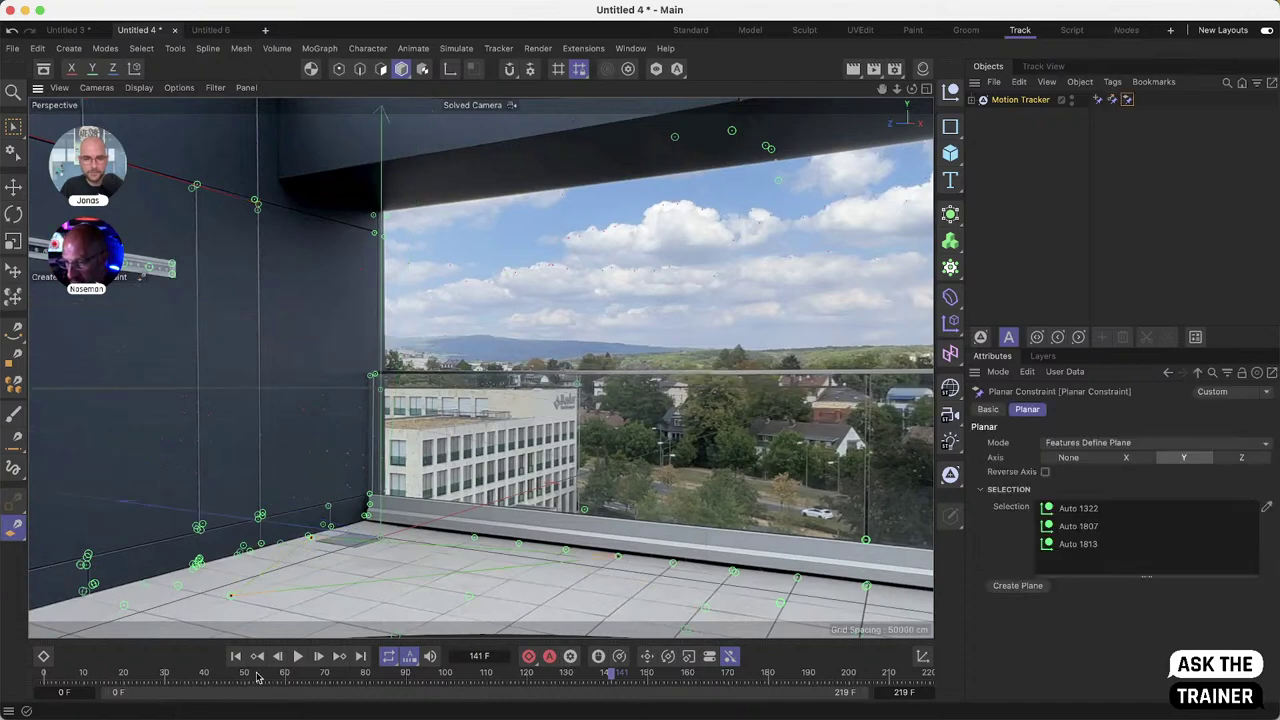
left_click_drag(260, 678, 197, 712)
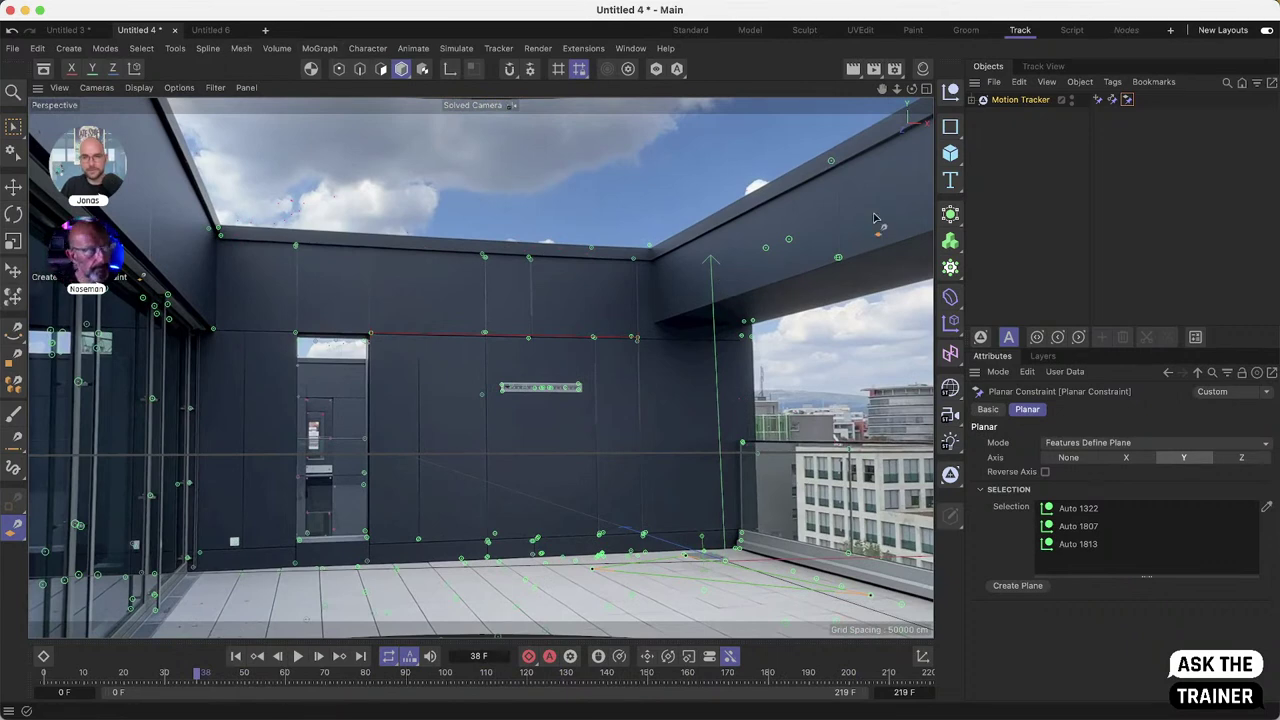
left_click_drag(954, 157, 1110, 180)
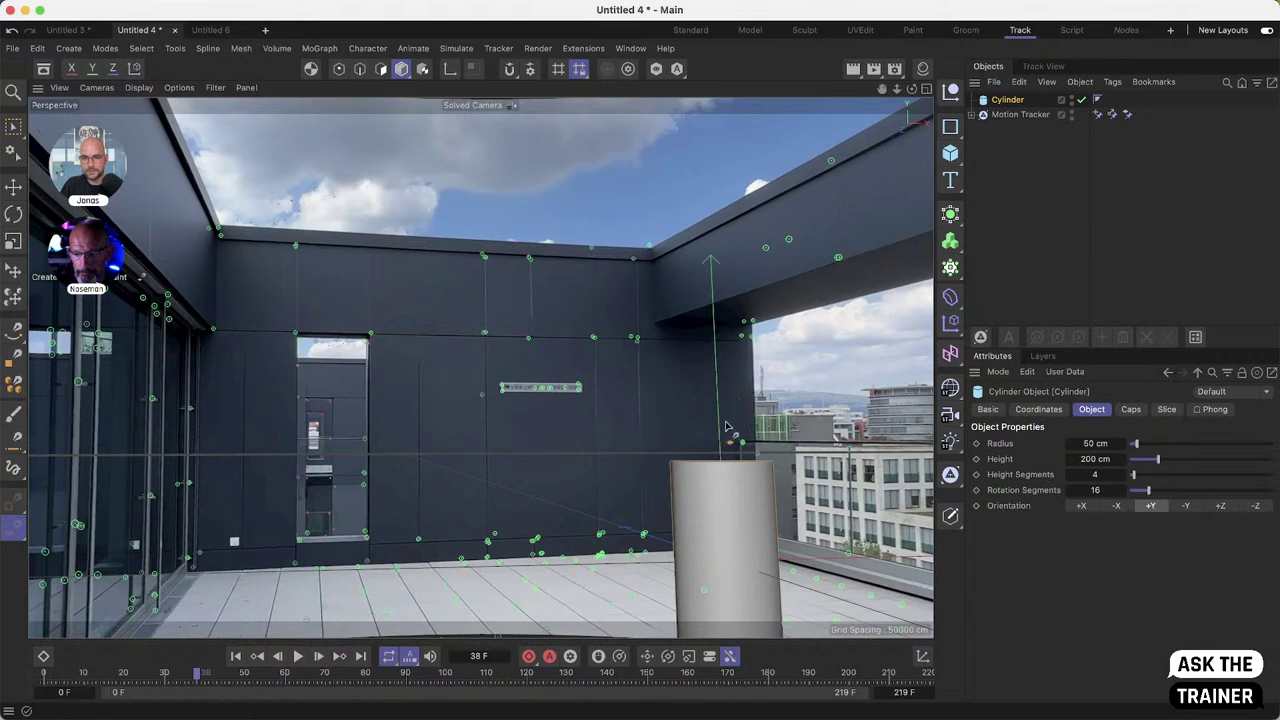
- Set the cylinder's radius to 20 cm and height to 400 cm
left_click(1038, 409)
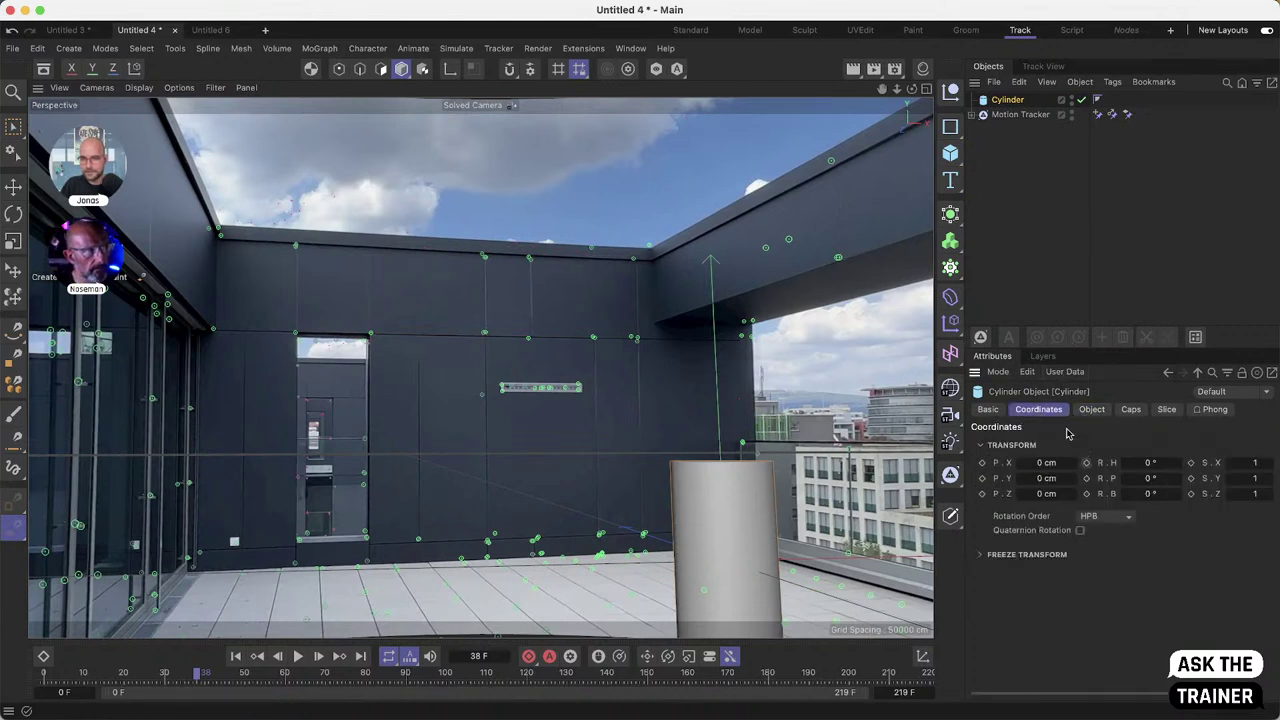
left_click(1091, 409)
left_click(1098, 458)
left_click(1098, 444)
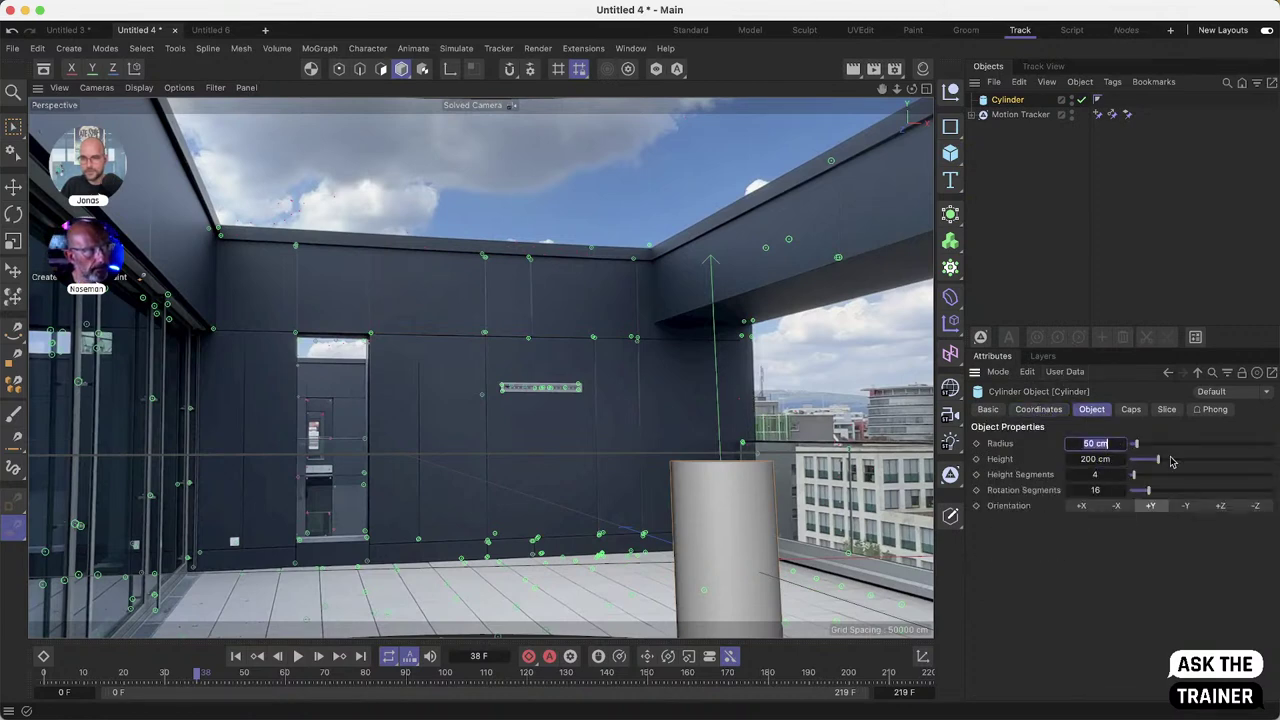
type("20")
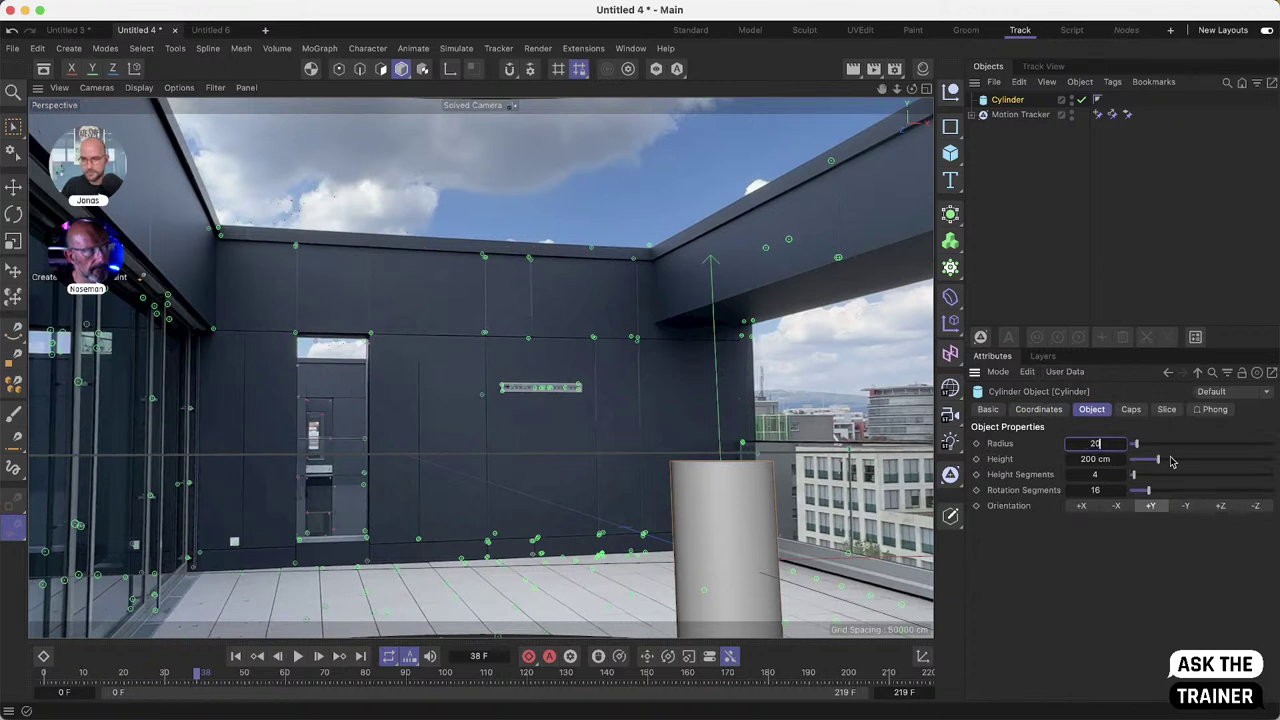
key("Return")
left_click(1101, 459)
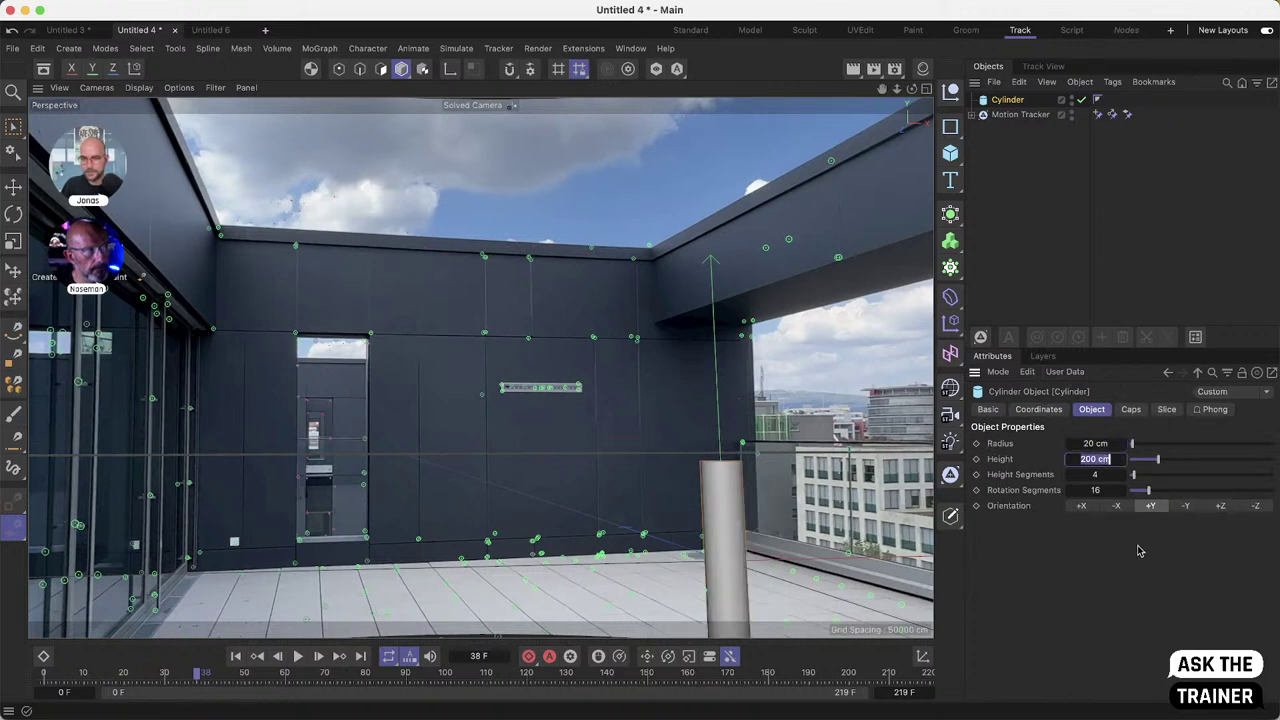
type("400")
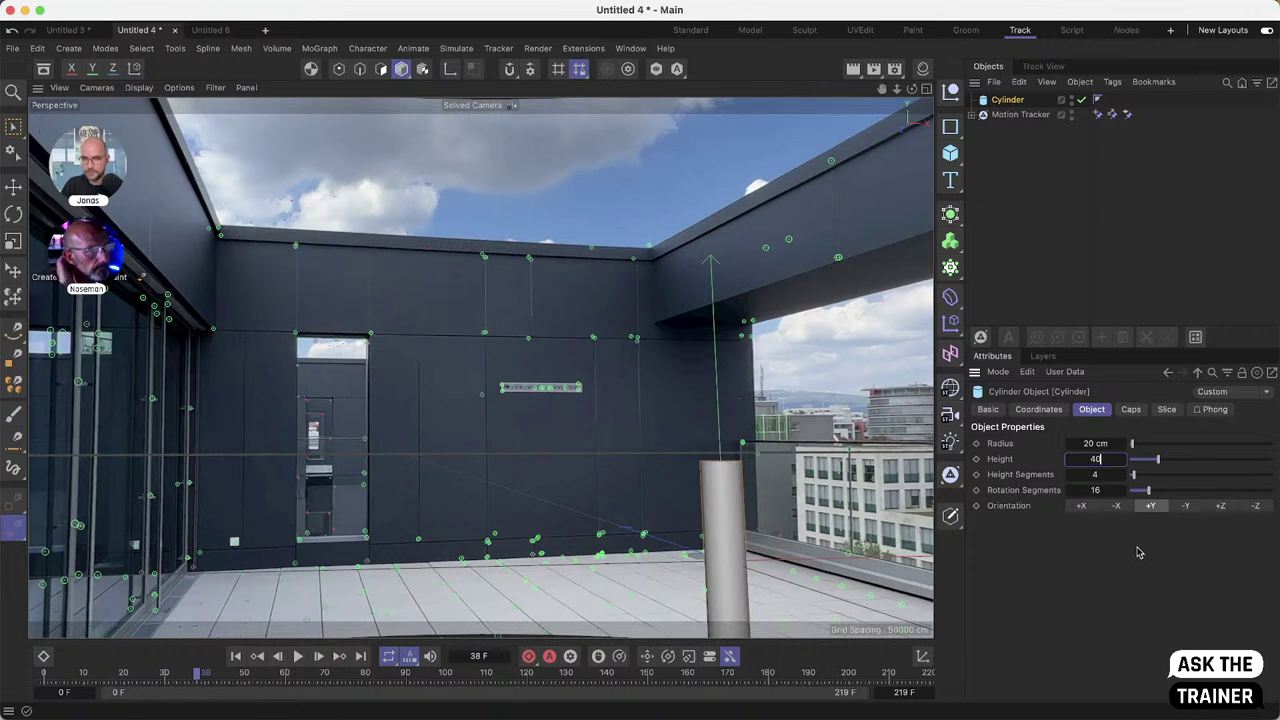
key("Return")
- Raise the cylinder to P.Y 200 cm, slide it left onto the terrace, and scrub to check it
left_click(1038, 409)
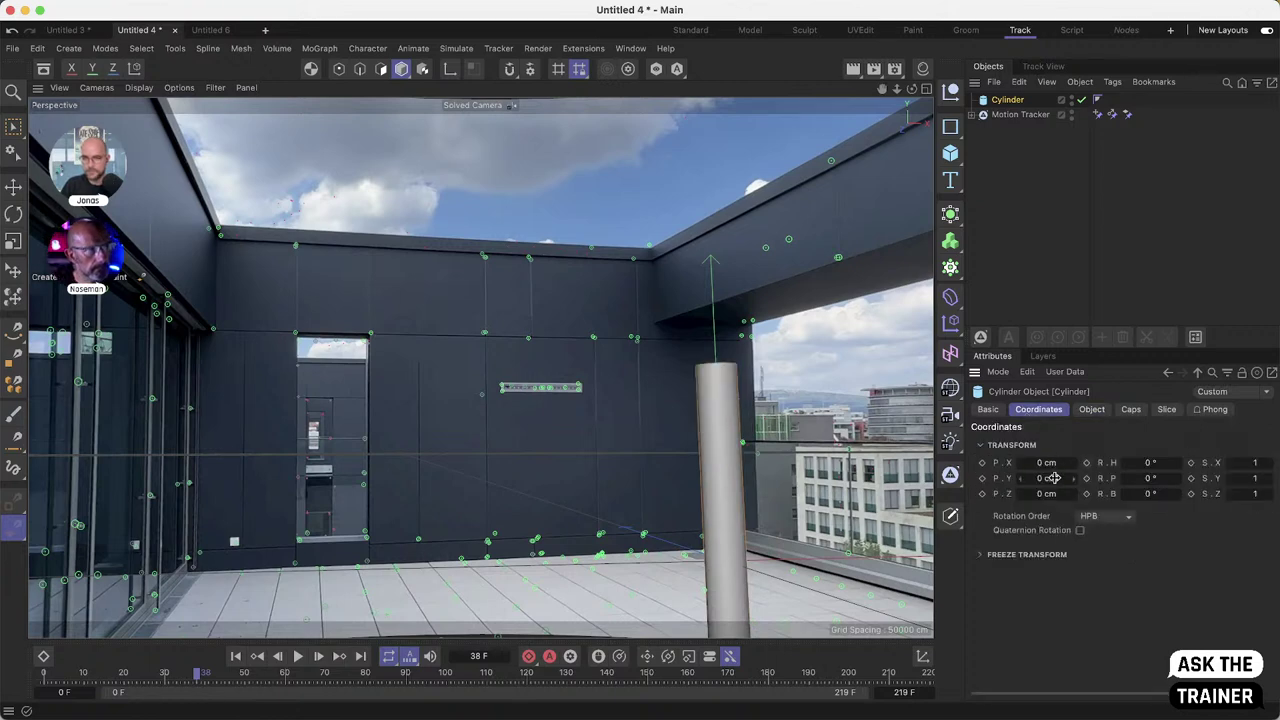
left_click(1048, 478)
type("200")
key("Return")
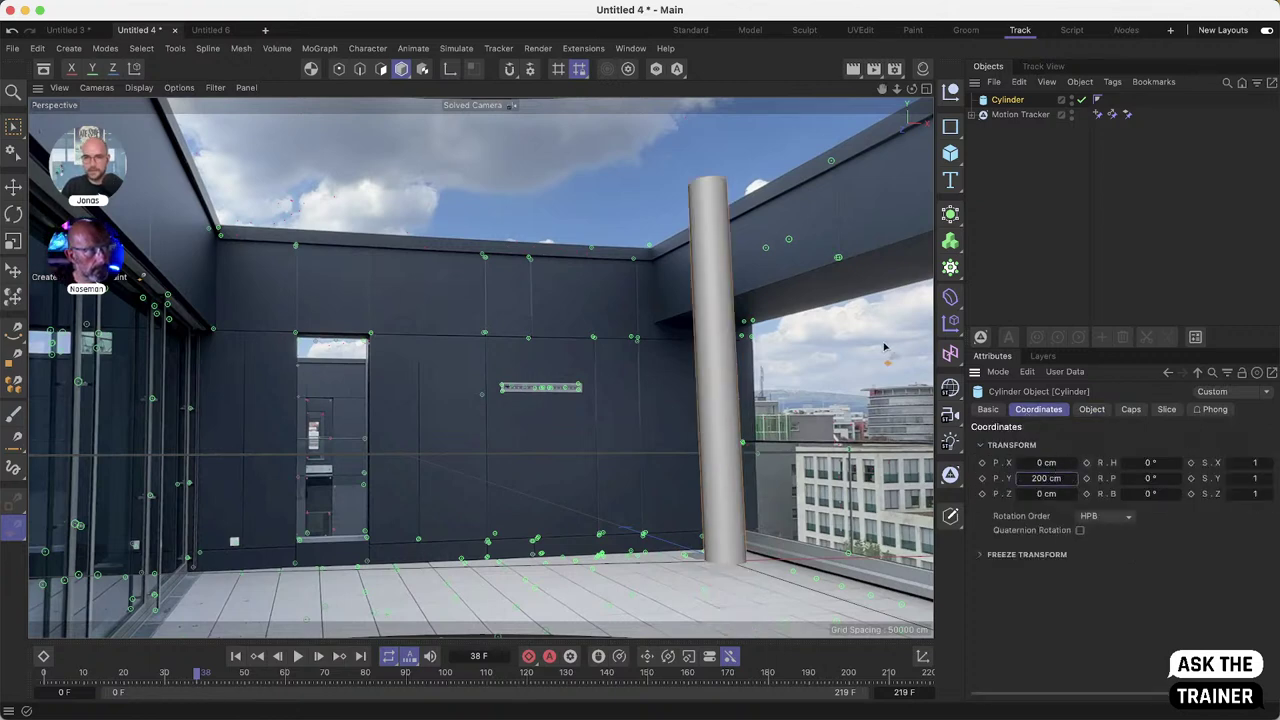
key("e")
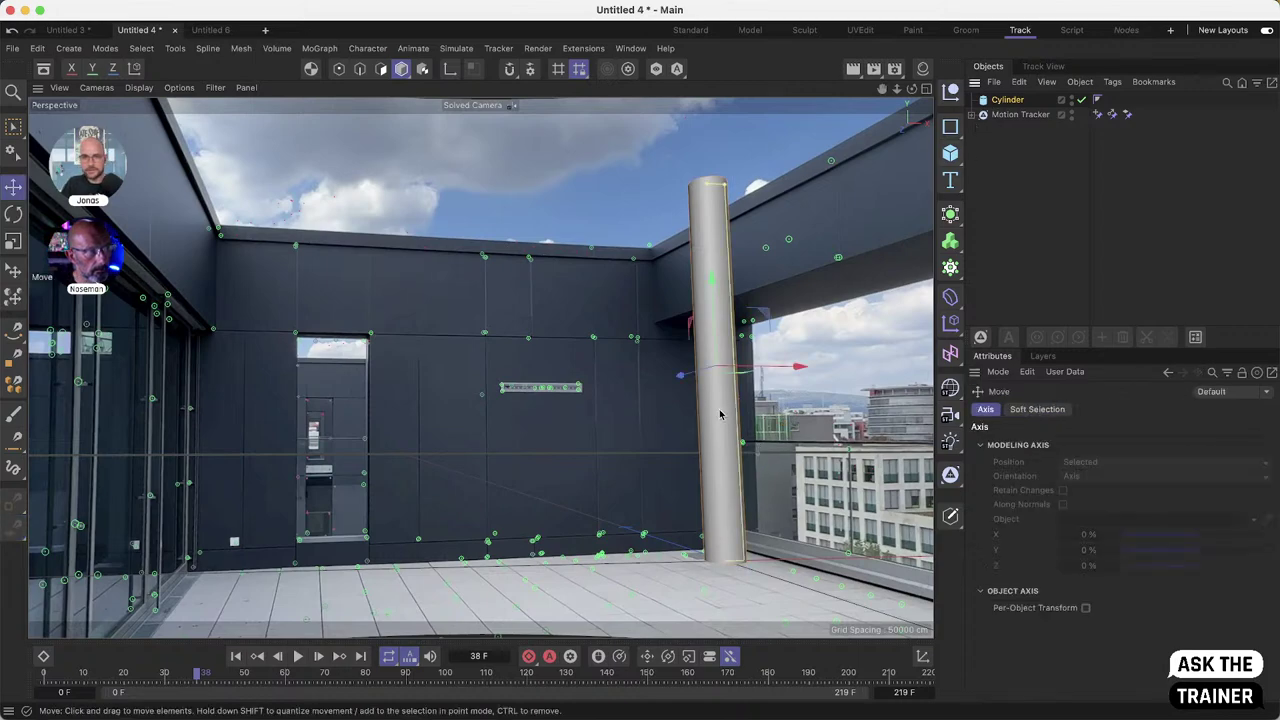
left_click_drag(788, 371, 717, 378)
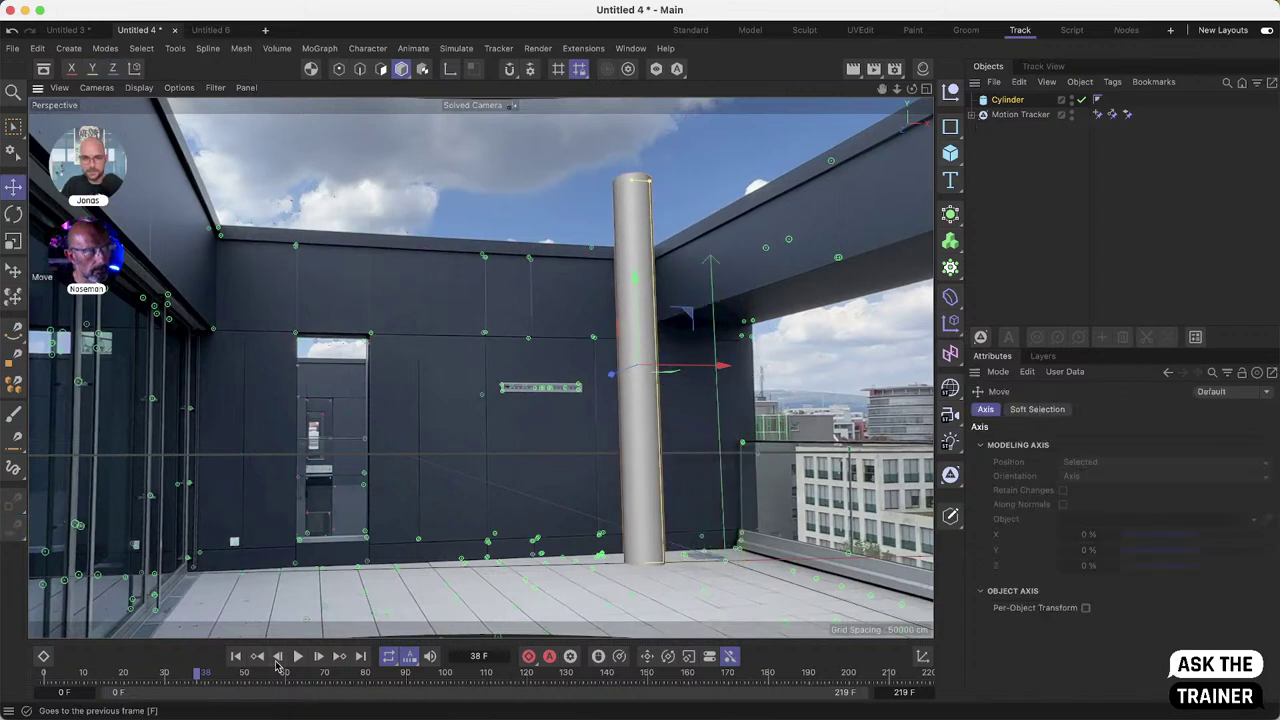
left_click_drag(231, 678, 43, 675)
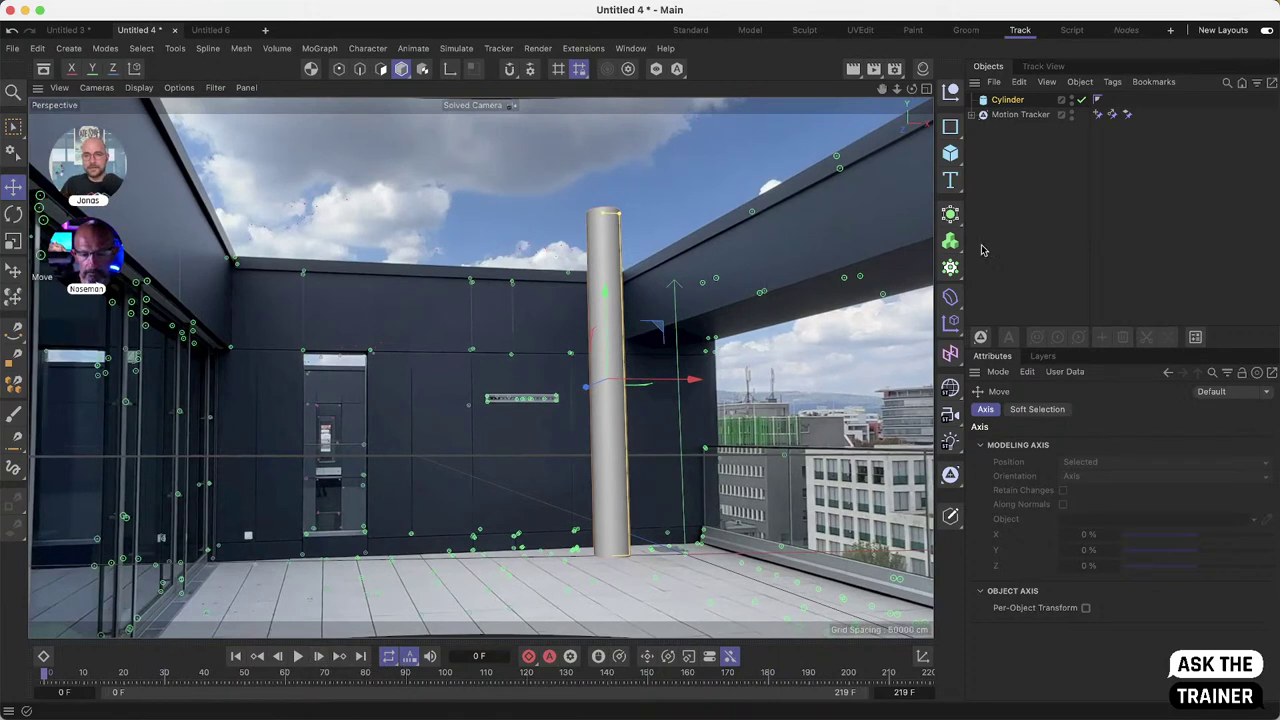
- Deselect the cylinder and open the Render Settings window
left_click(1045, 215)
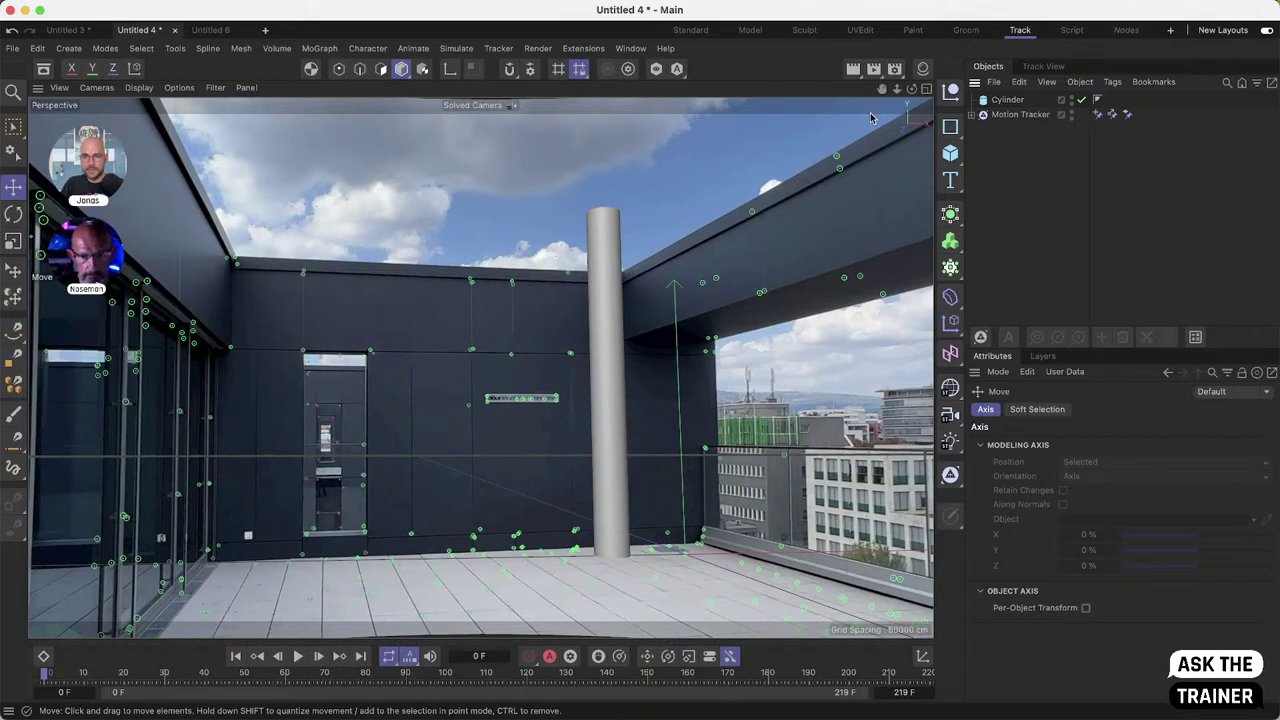
left_click(894, 68)
left_click_drag(955, 57, 847, 115)
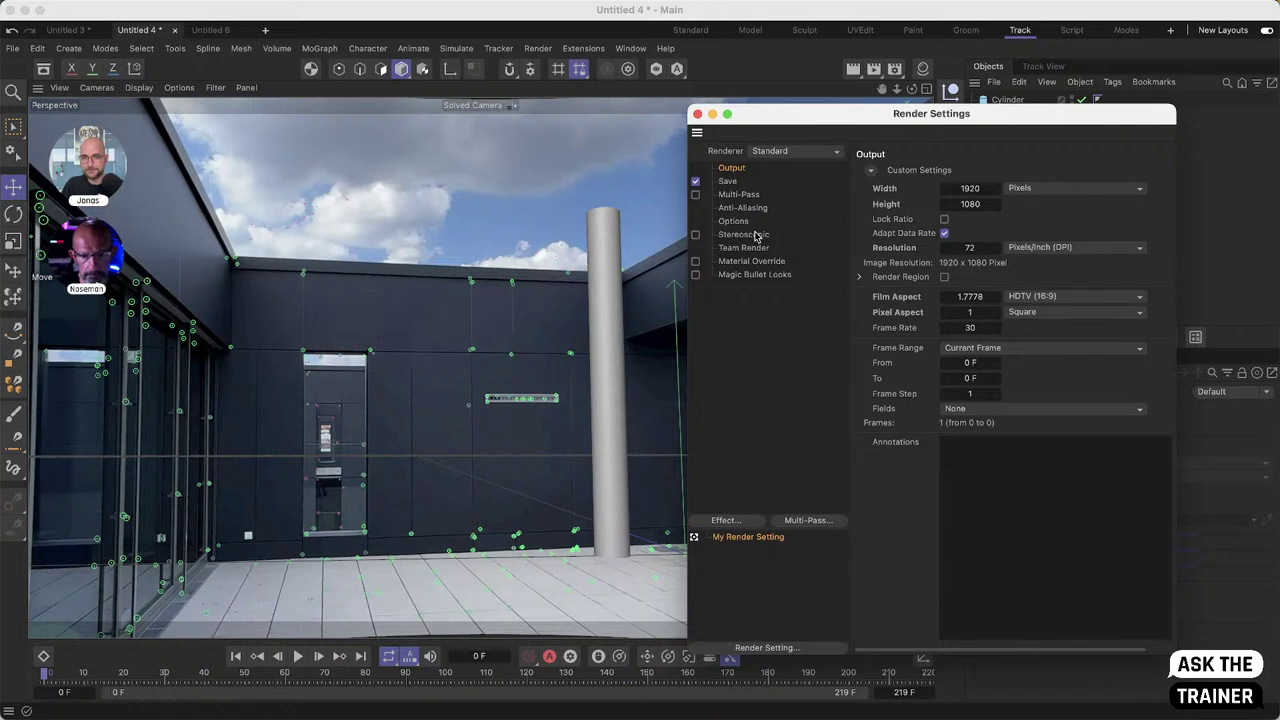
left_click_drag(772, 118, 370, 263)
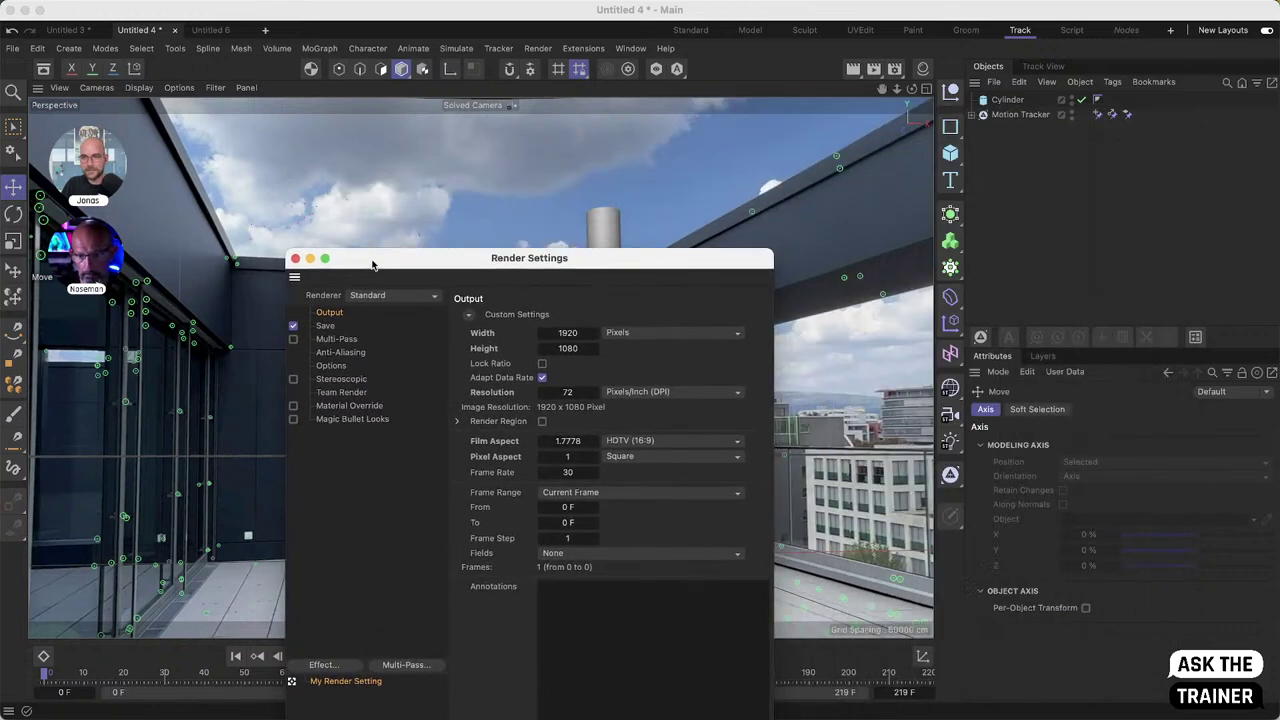
- Create a Background object from the Motion Tracker's footage
left_click(1005, 115)
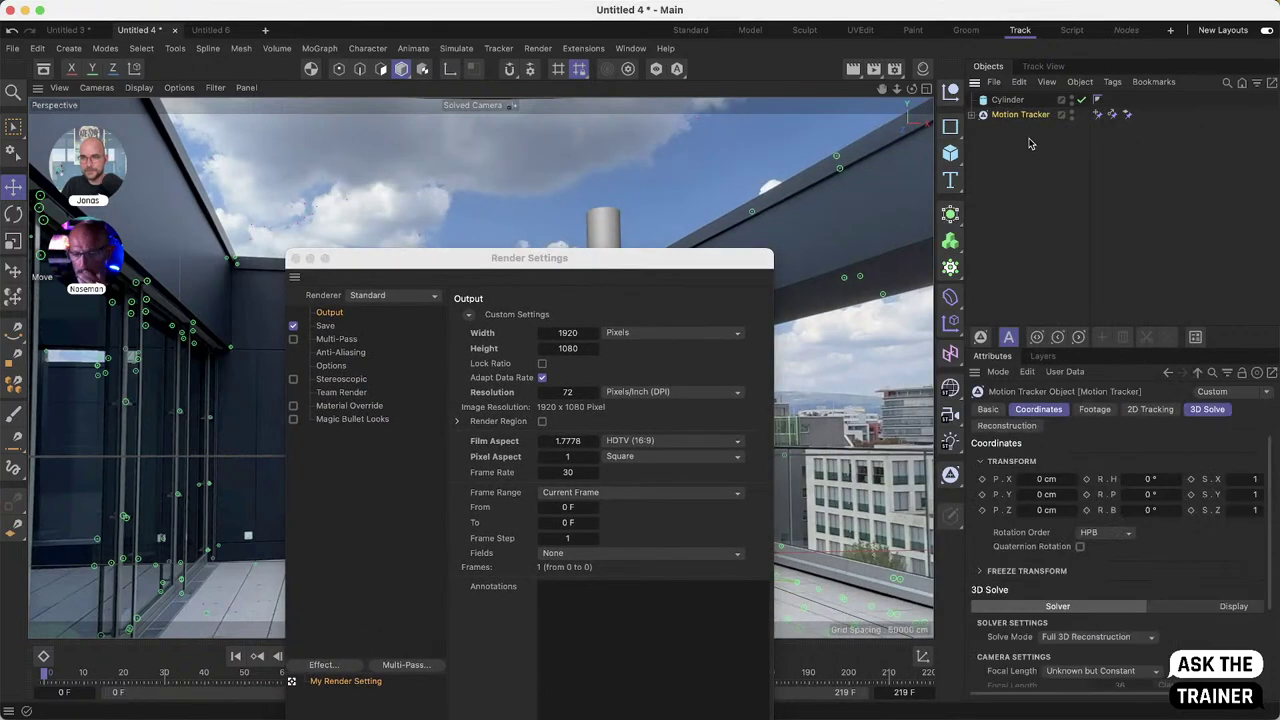
left_click(1100, 411)
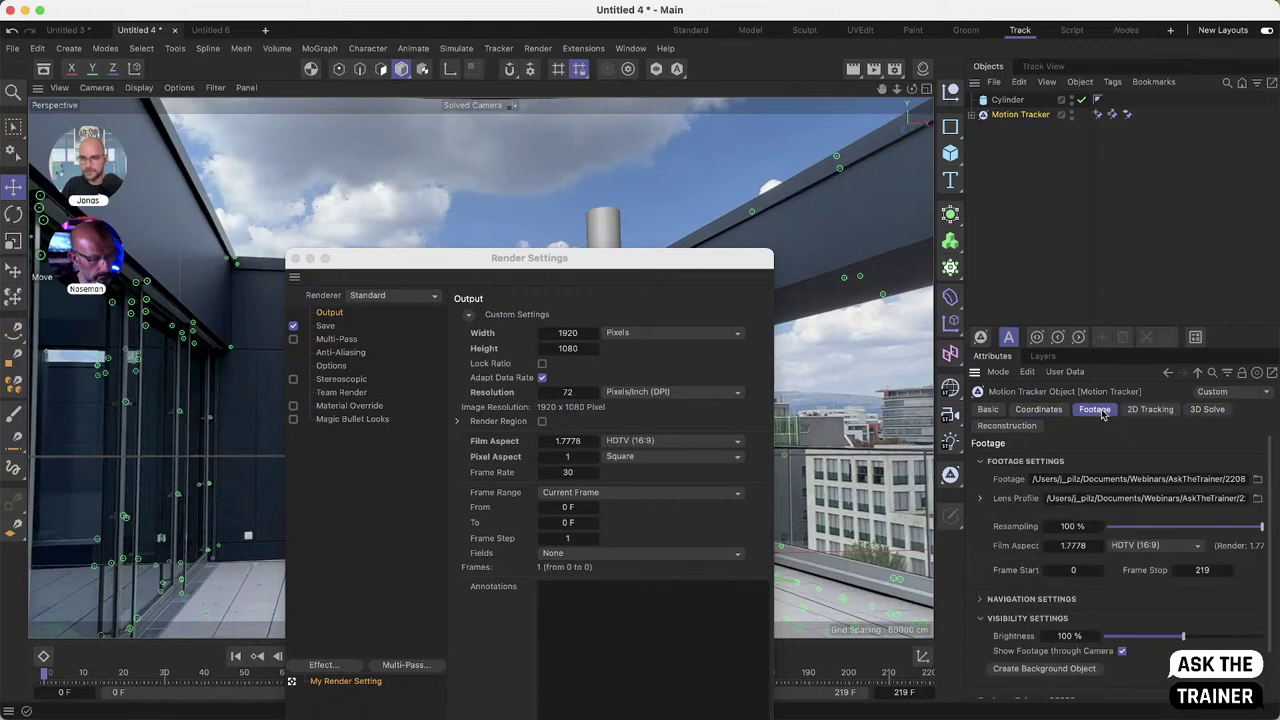
left_click(1030, 670)
left_click_drag(669, 270, 880, 270)
left_click_drag(520, 260, 700, 260)
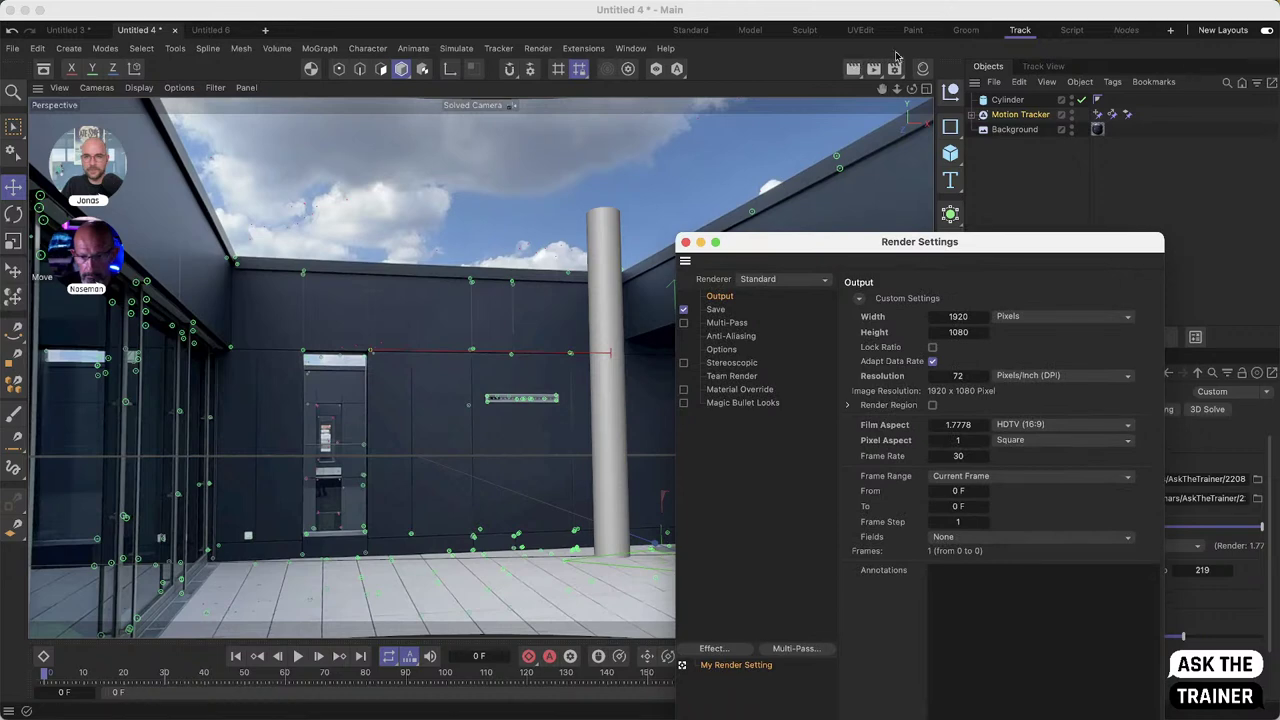
- Render a test frame of the pillar over the balcony footage to the Picture Viewer
left_click(874, 68)
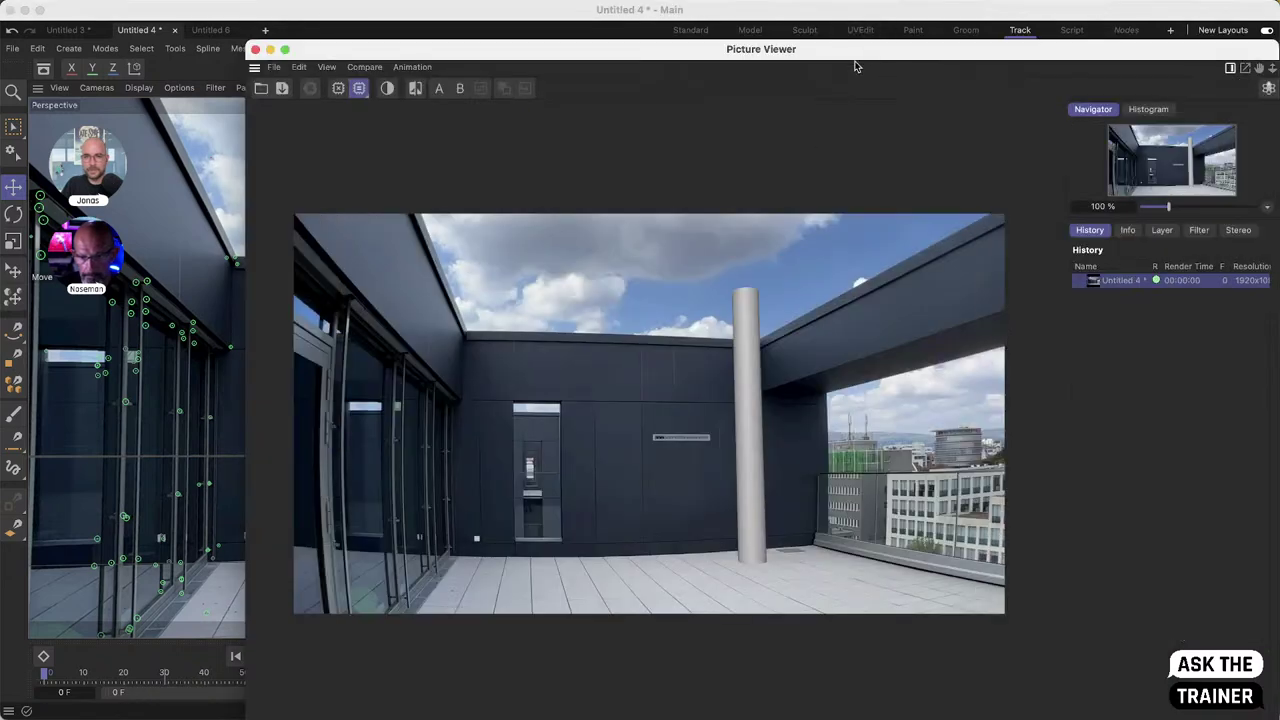
left_click_drag(860, 50, 725, 50)
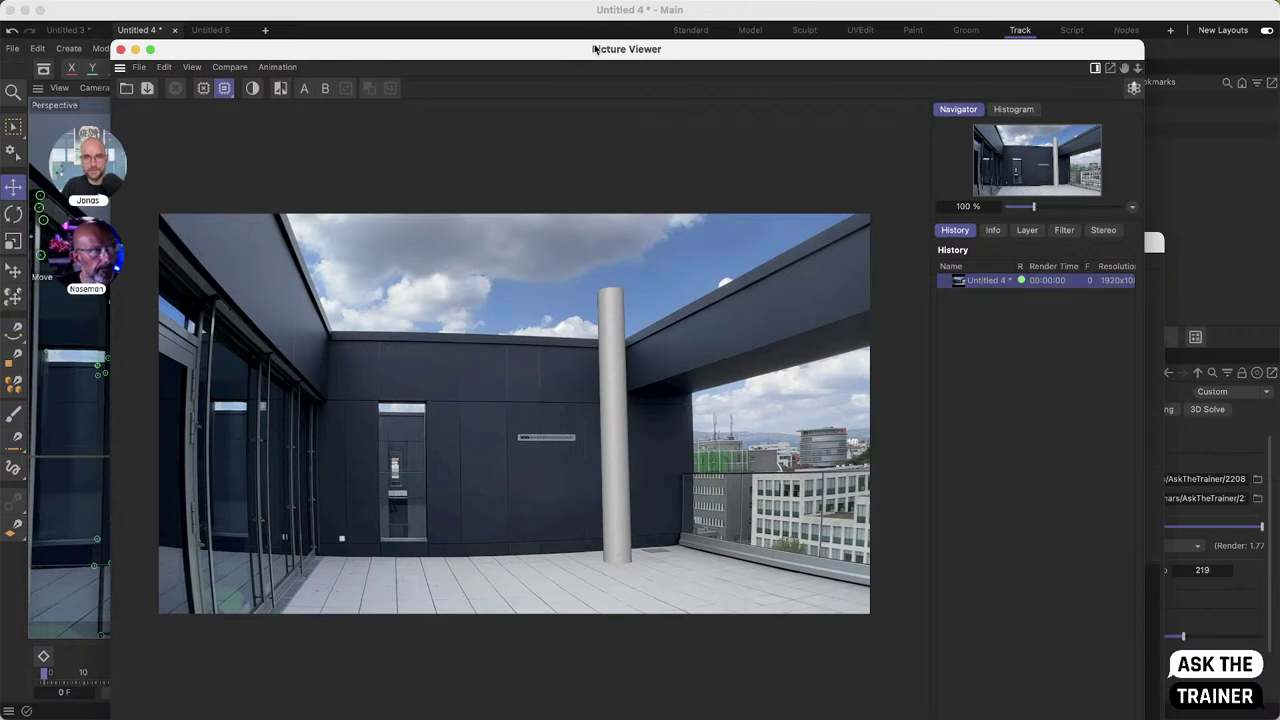
left_click_drag(598, 49, 617, 50)
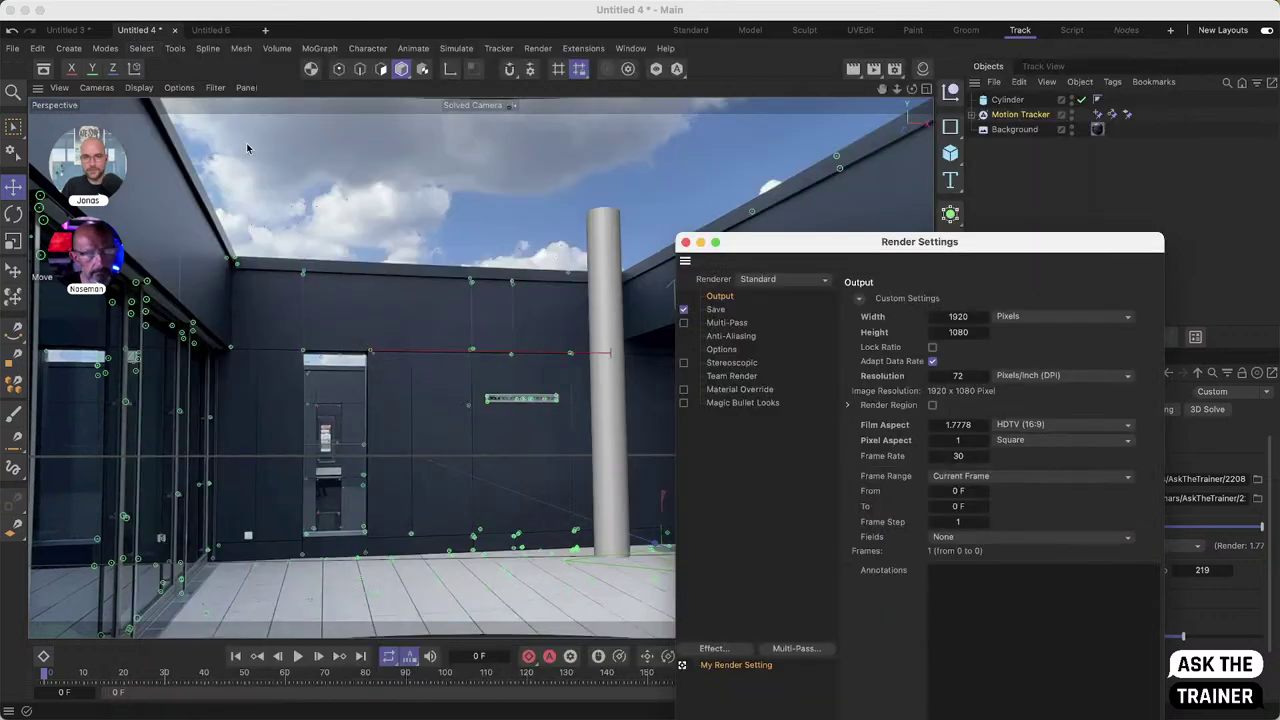
- Add a Lens Distortion post effect loaded with the lens profile and render the frame again
left_click(139, 49)
left_click(727, 651)
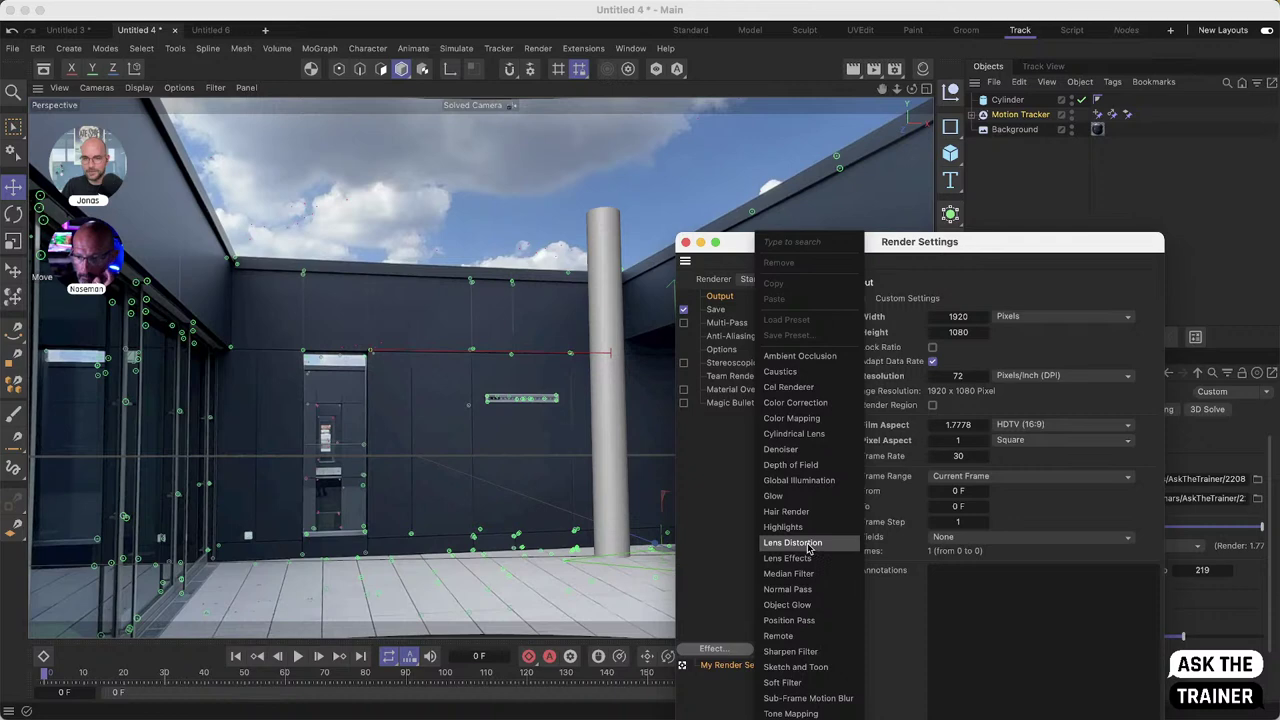
left_click(792, 543)
left_click_drag(971, 249, 703, 155)
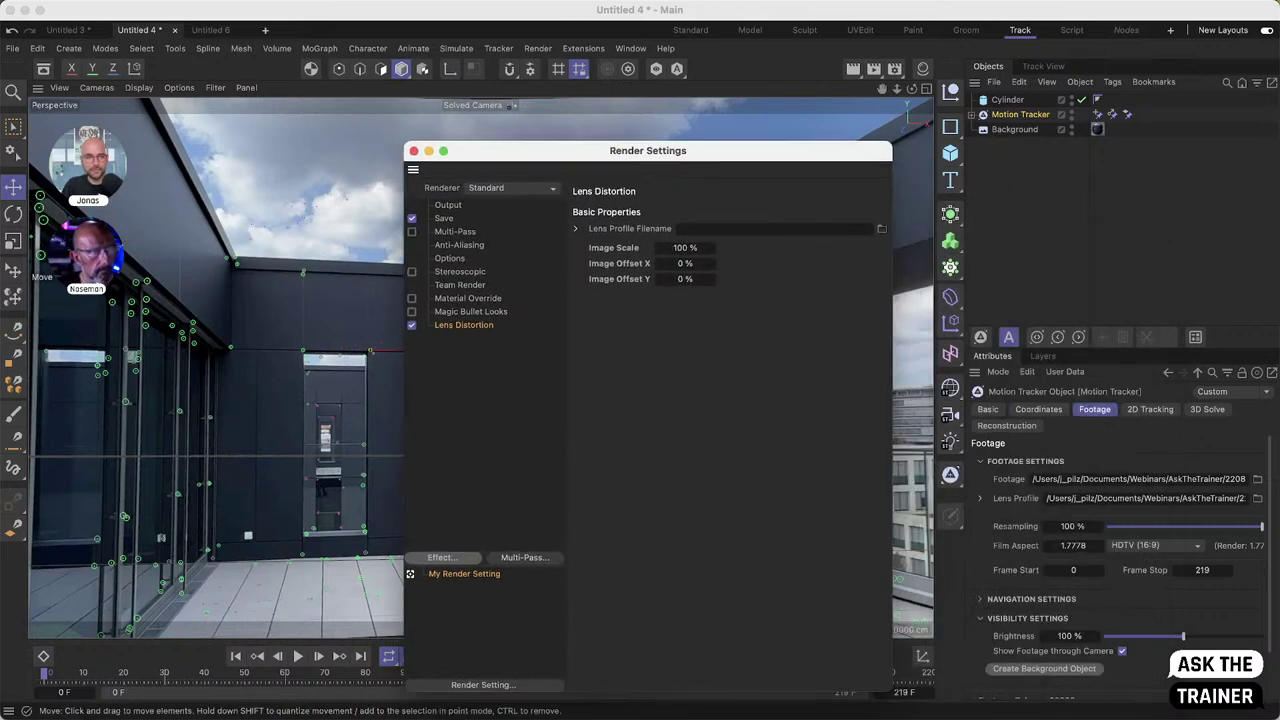
left_click_drag(674, 398, 775, 232)
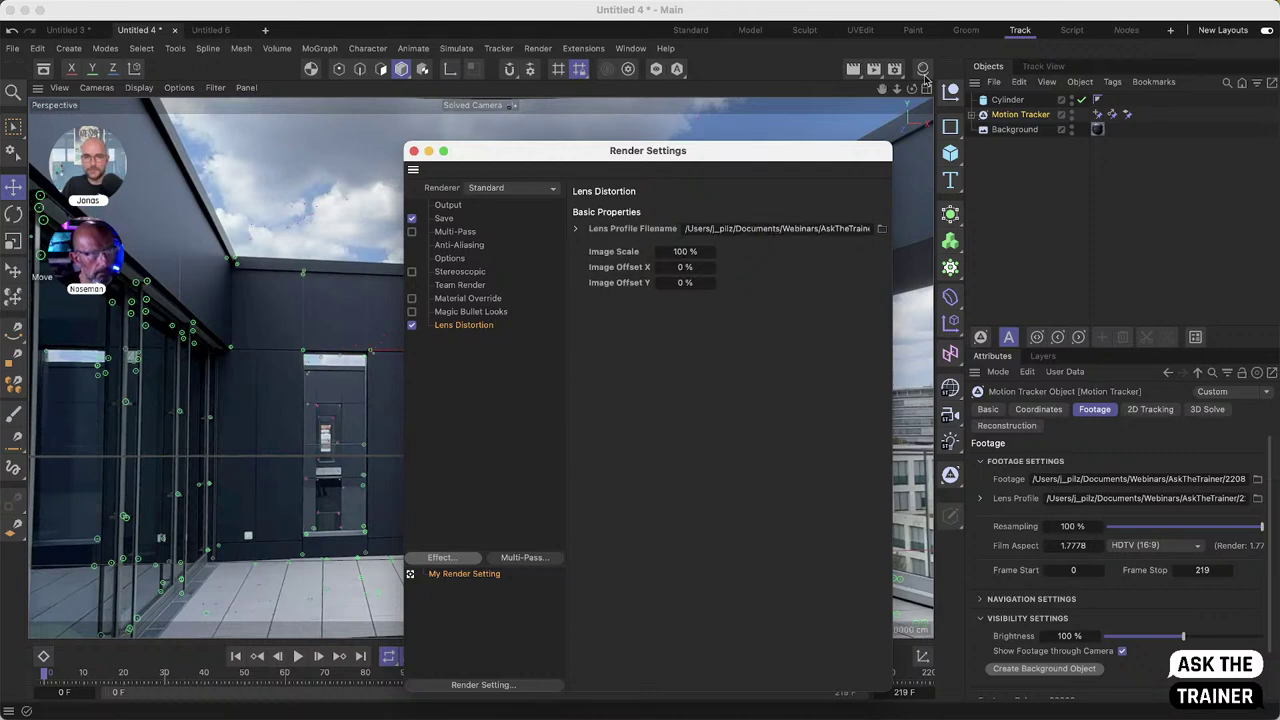
left_click(873, 68)
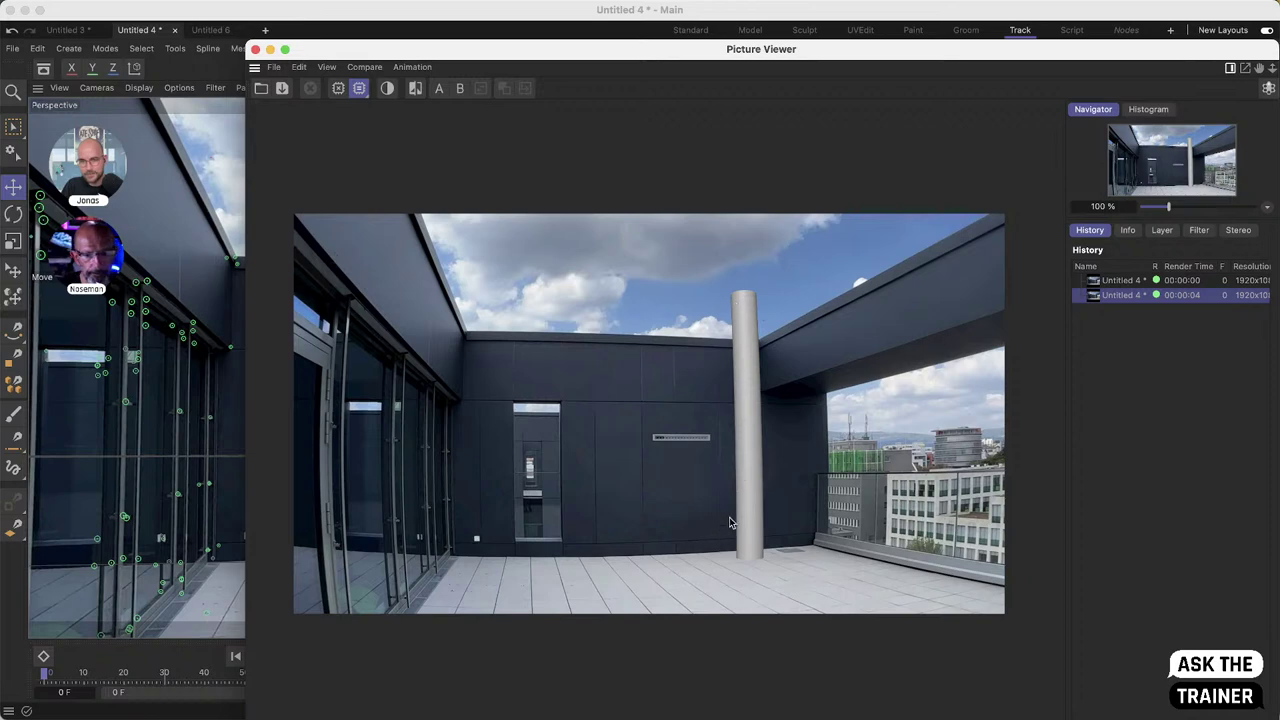
- Flip between the two Untitled 4 renders in Picture Viewer history and reposition the viewer window
left_click(1122, 283)
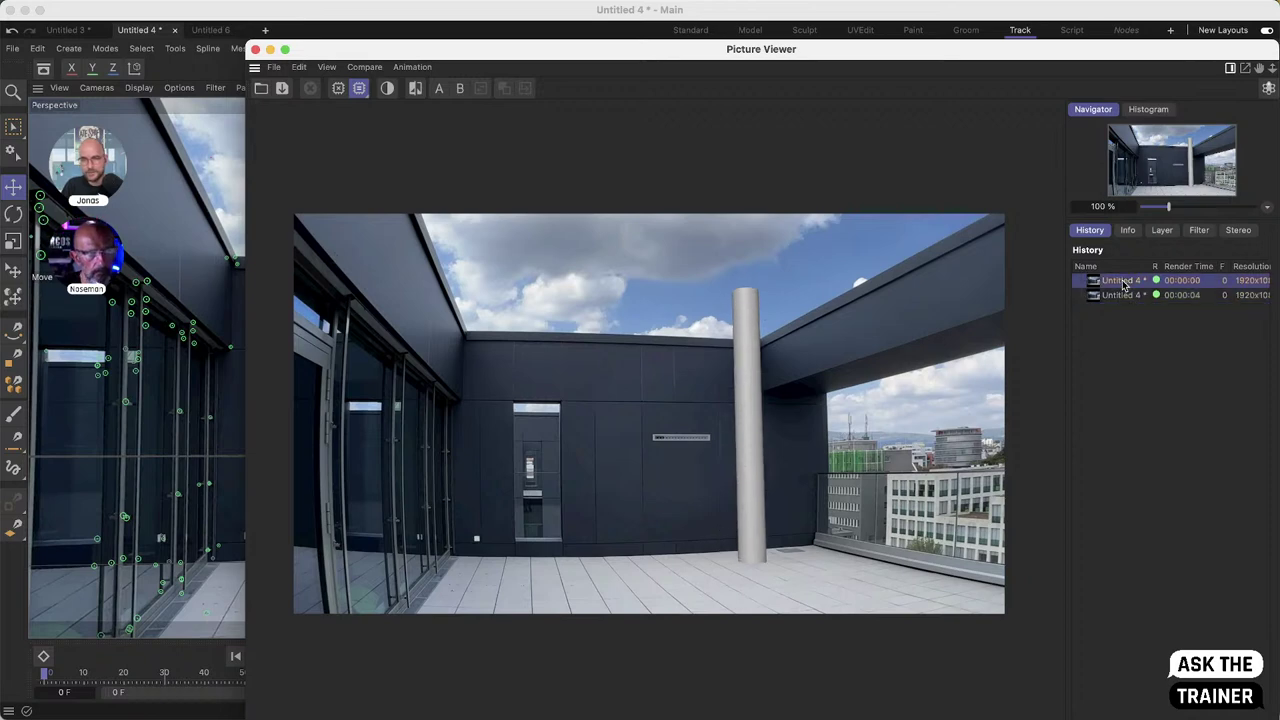
key("Down")
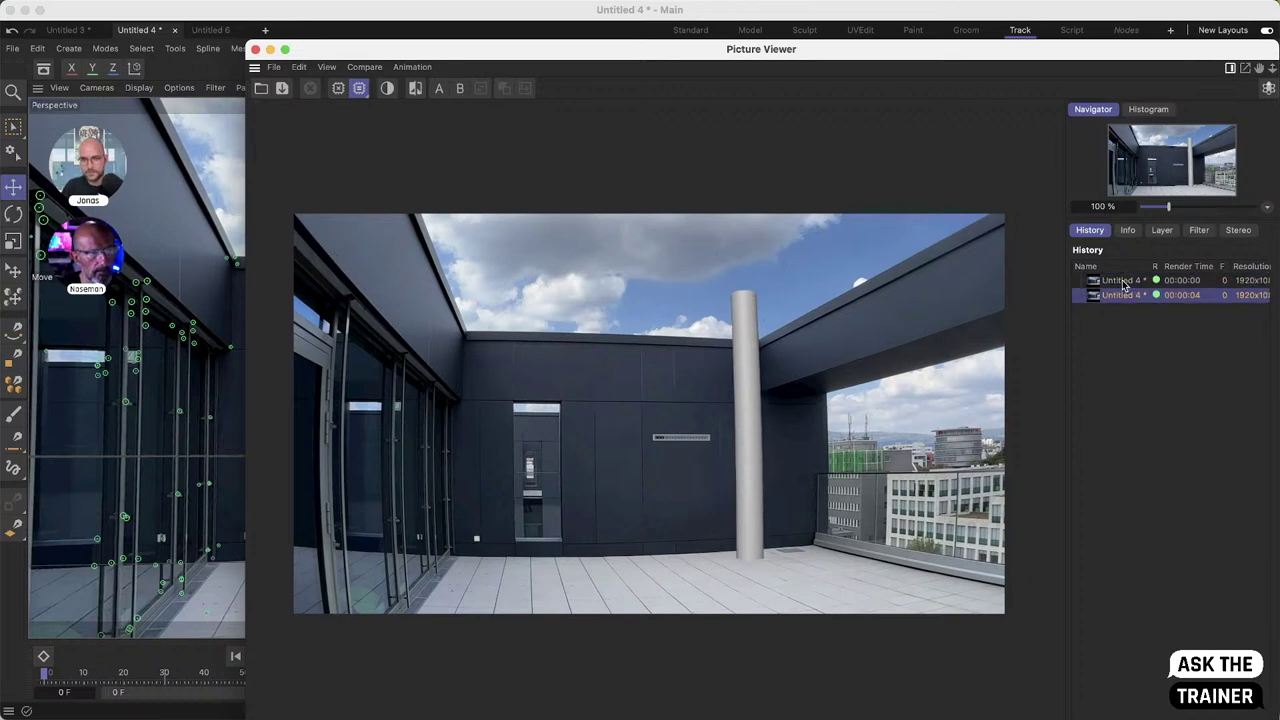
key("Up")
key("Down")
key("Up")
key("Down")
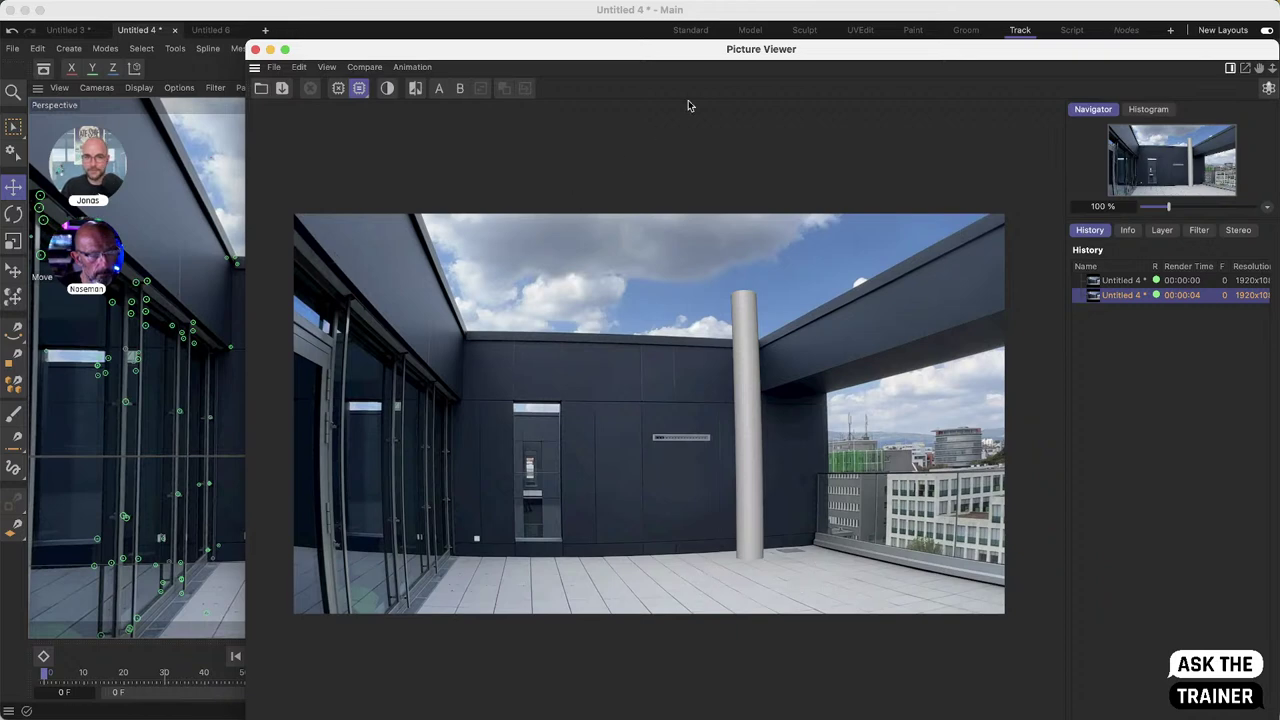
left_click_drag(790, 50, 699, 46)
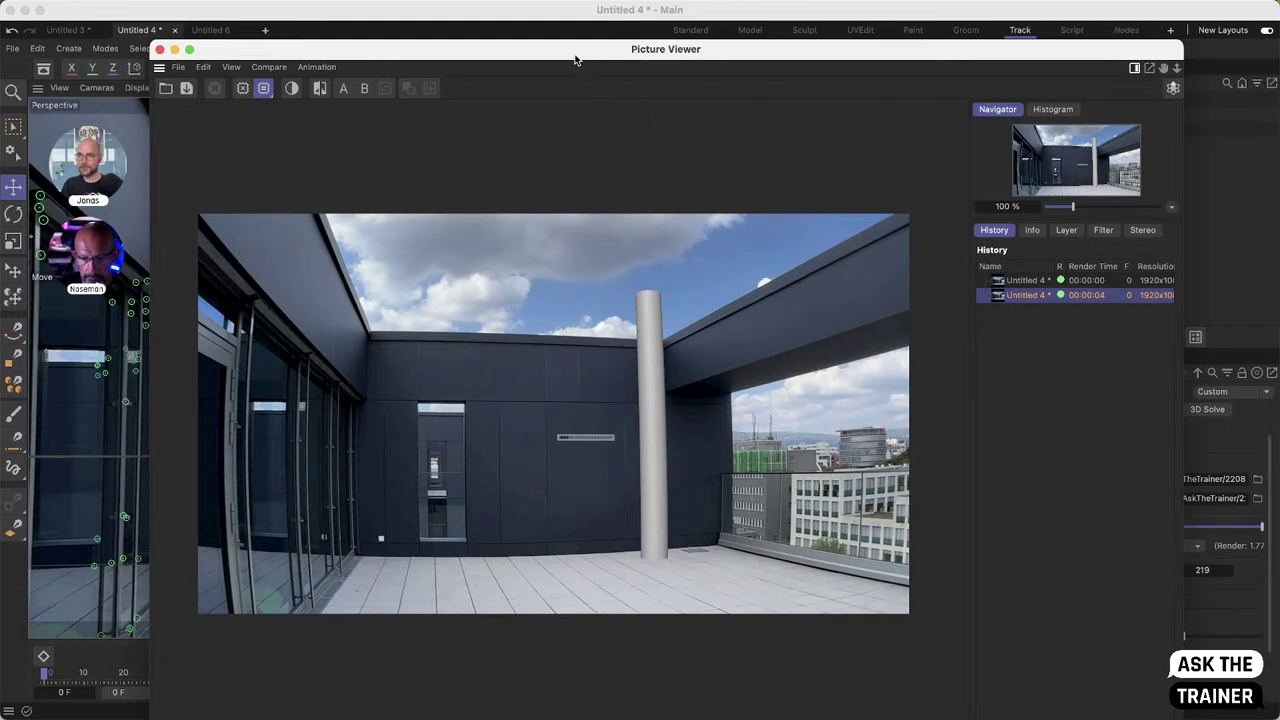
left_click_drag(577, 49, 598, 47)
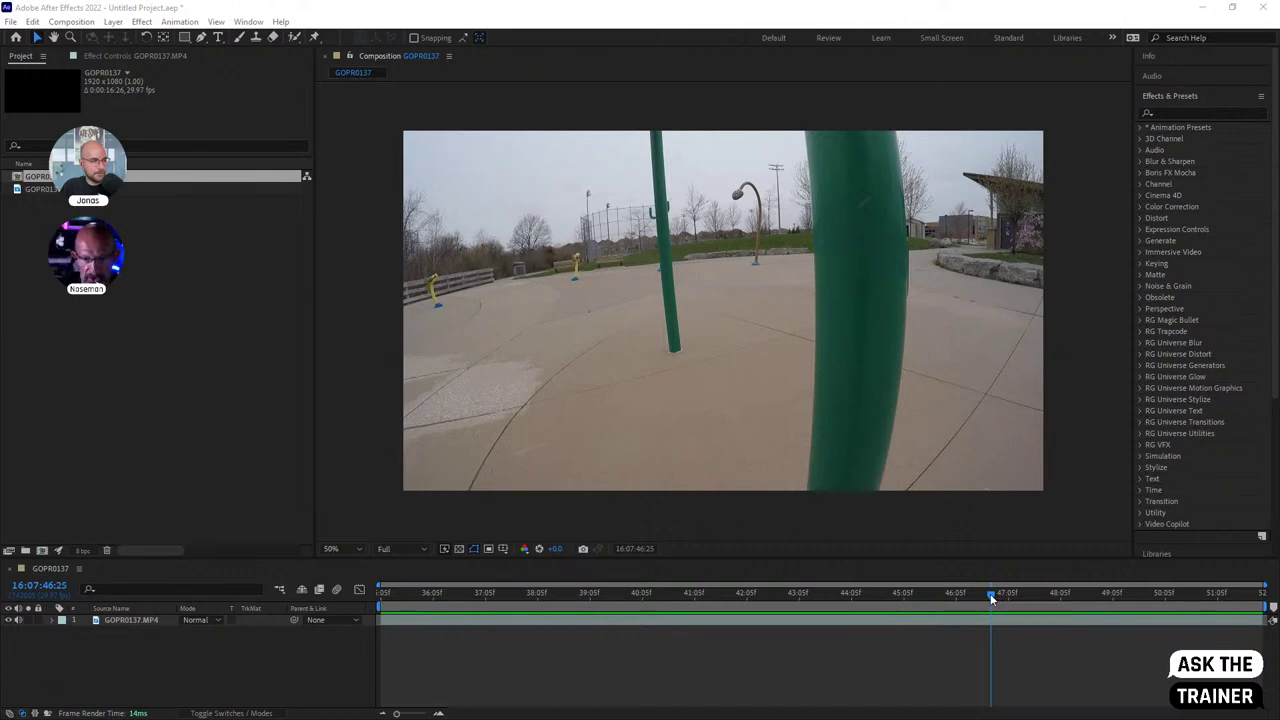
- Scrub the GoPro clip back and forth around 46:23, then return to Cinema 4D
mouse_move(991, 598)
left_mouse_down()
mouse_move(457, 596)
mouse_move(1000, 616)
mouse_move(972, 618)
mouse_move(988, 617)
mouse_move(974, 598)
left_mouse_up()
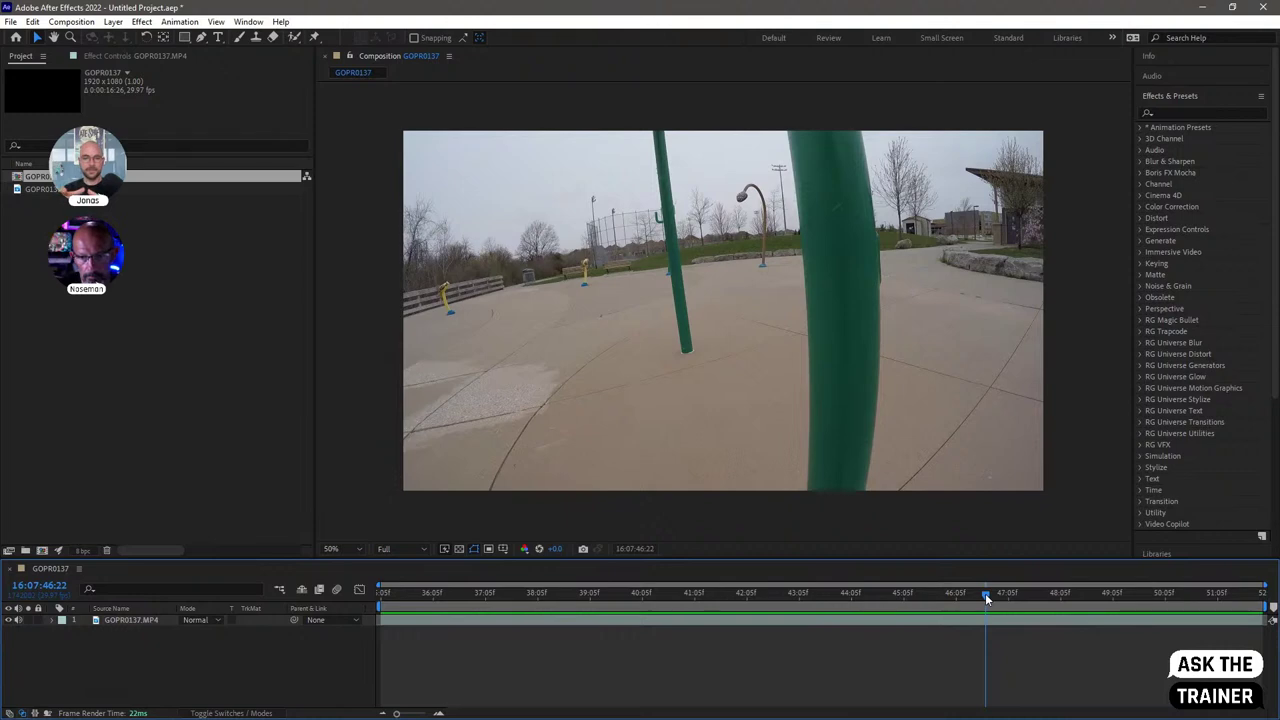
left_click_drag(985, 596, 999, 595)
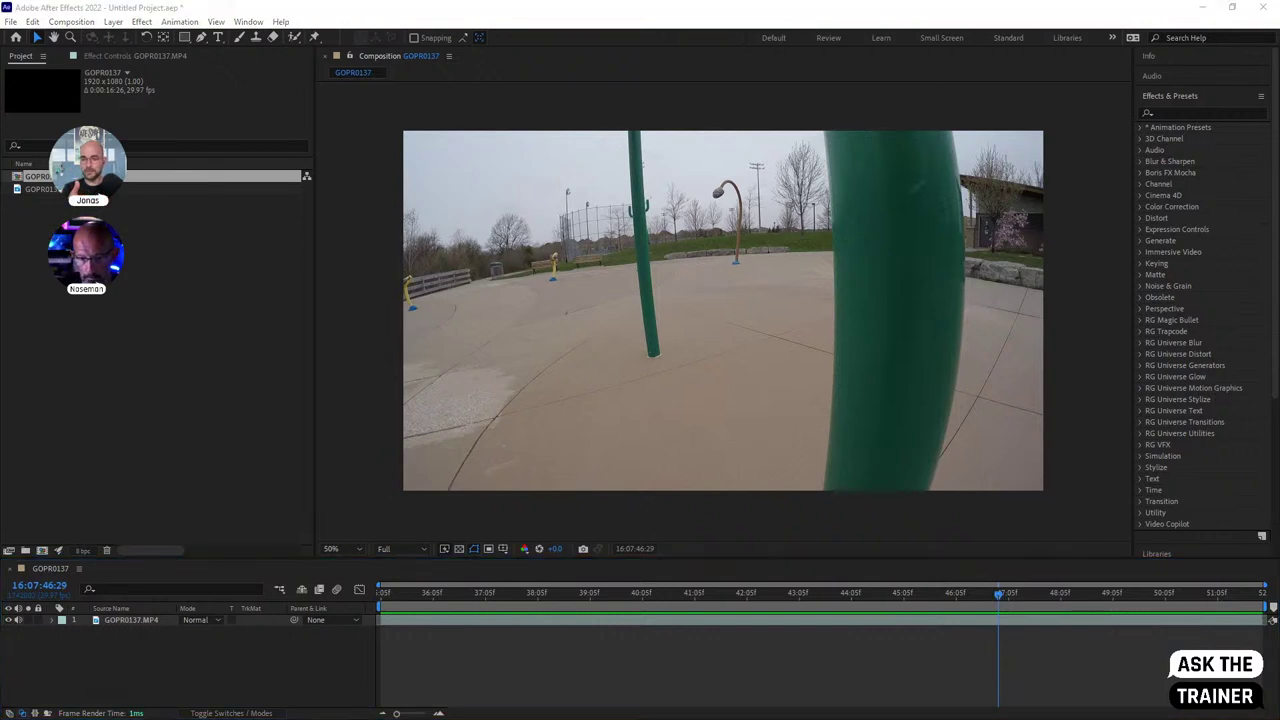
key("alt+Tab")
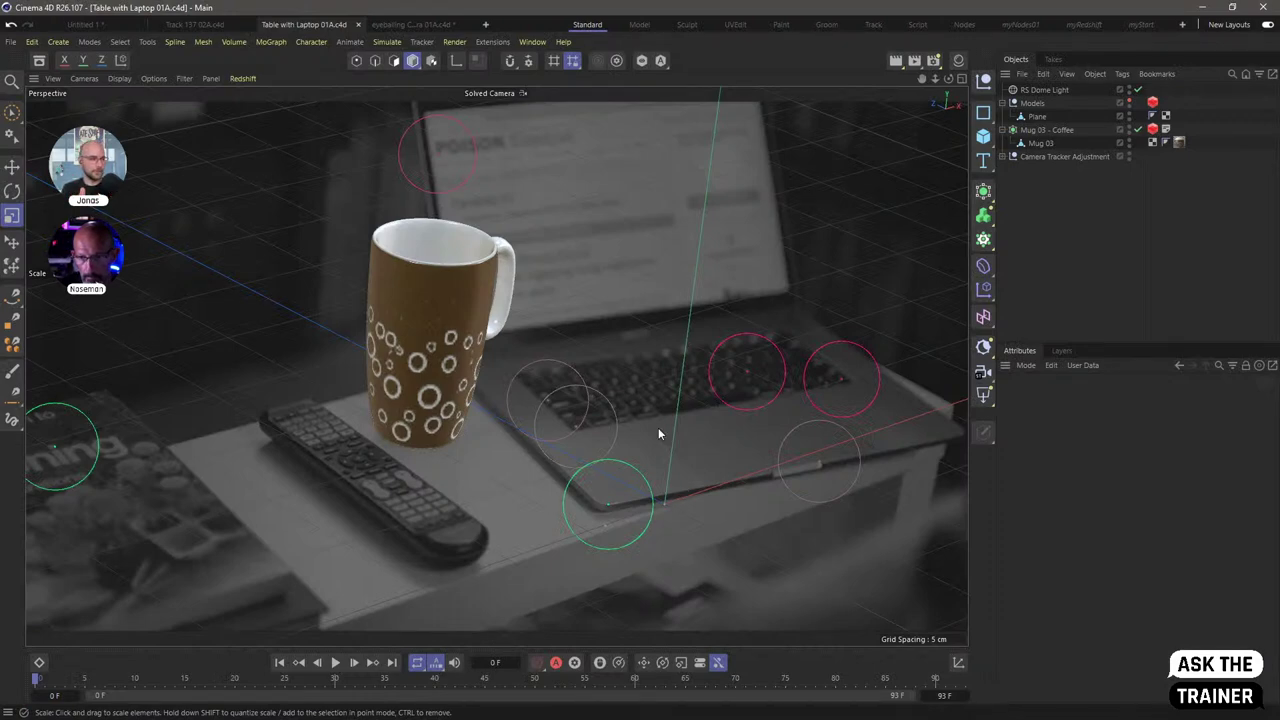
- Expand Camera Tracker Adjustment, select its Planar Constraint, and inspect the plane in the enlarged Right view
left_click(1006, 157)
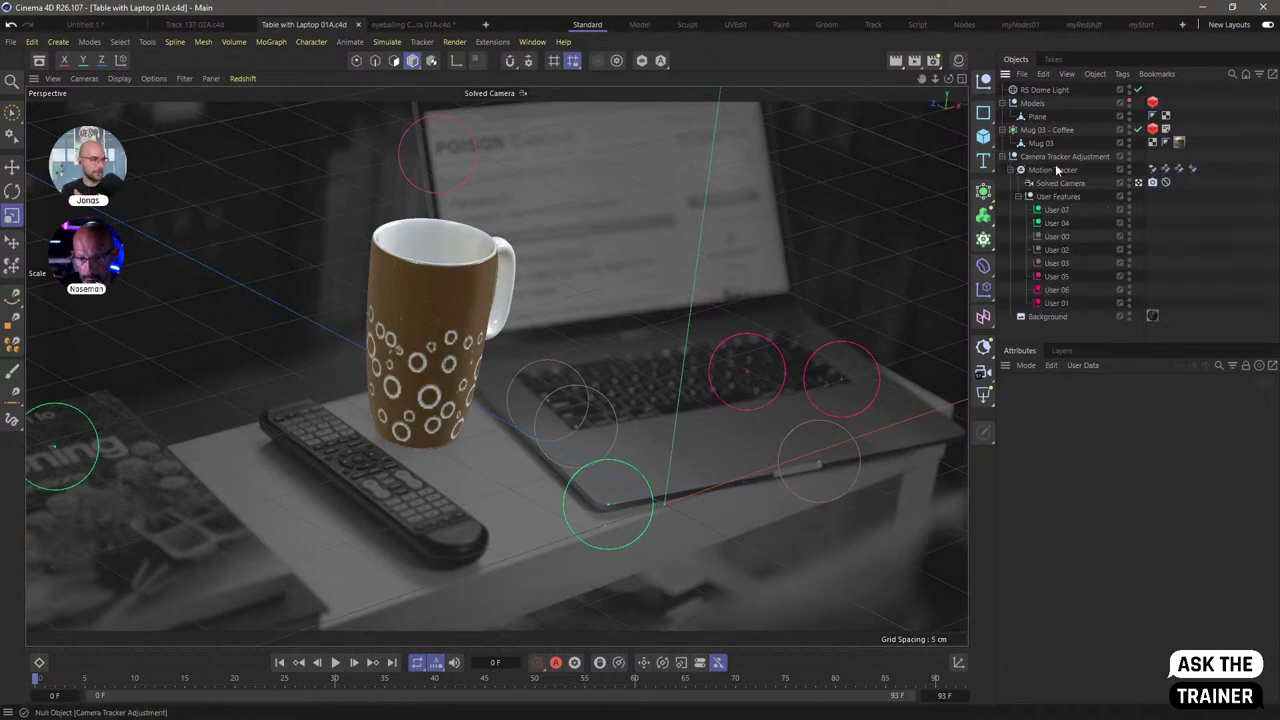
left_click(1152, 169)
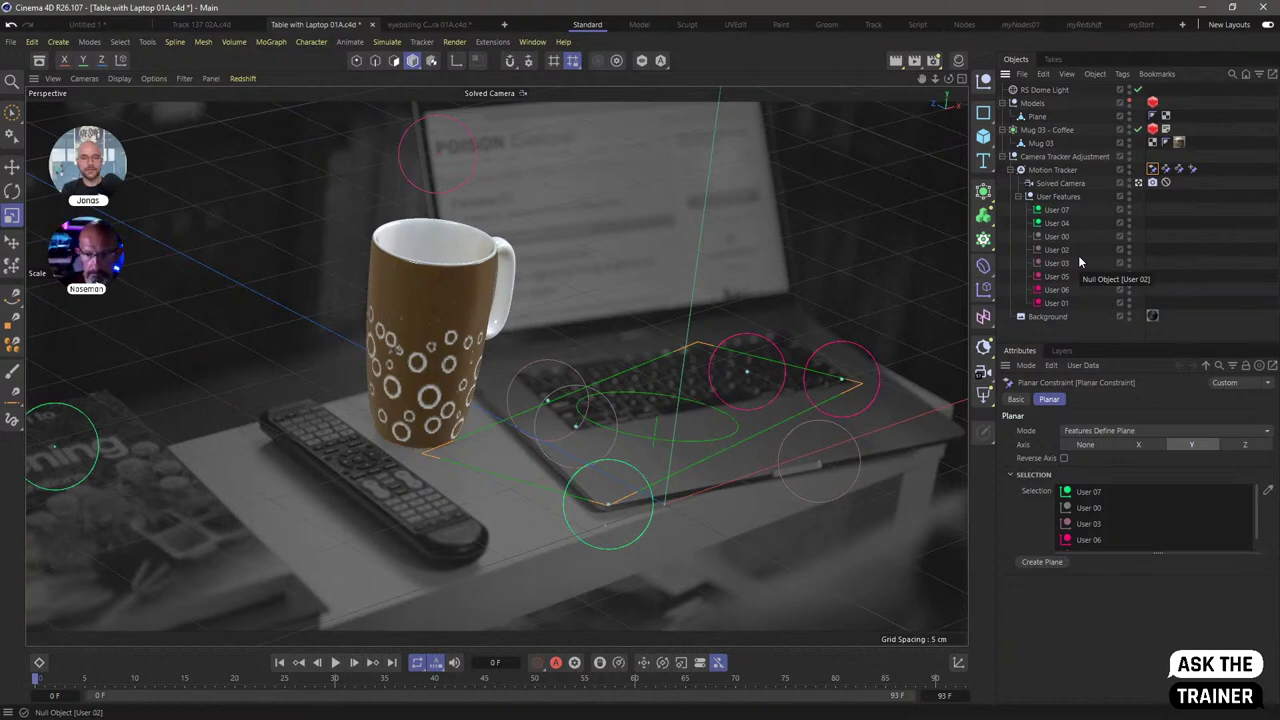
left_click(963, 76)
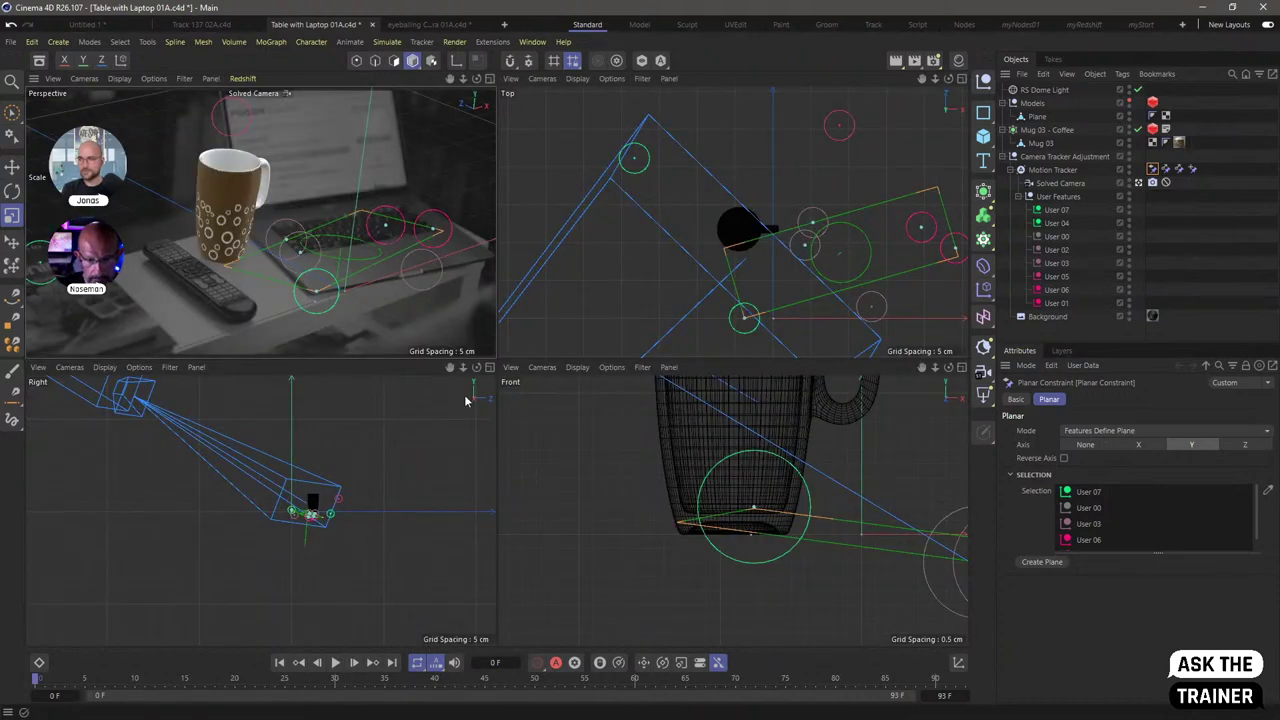
left_click(489, 368)
scroll(531, 320, "down", 5)
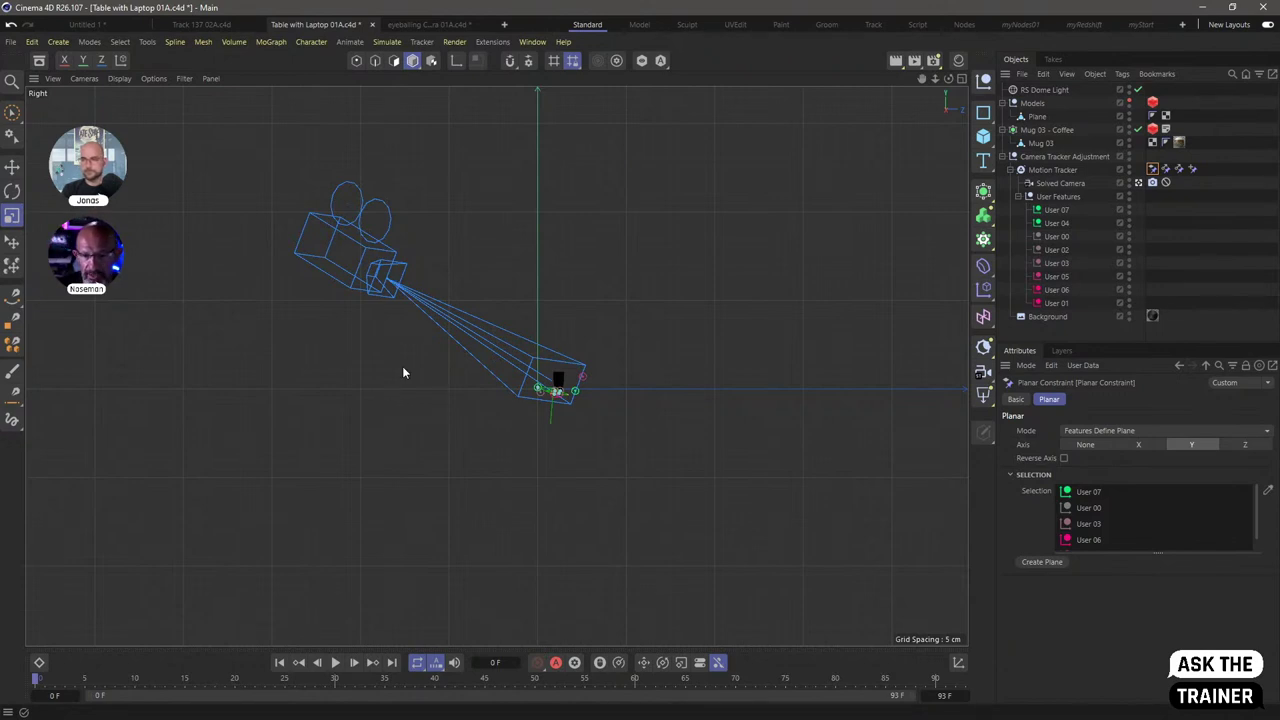
- Toggle between the four-view layout and the single Perspective view
left_click(961, 78)
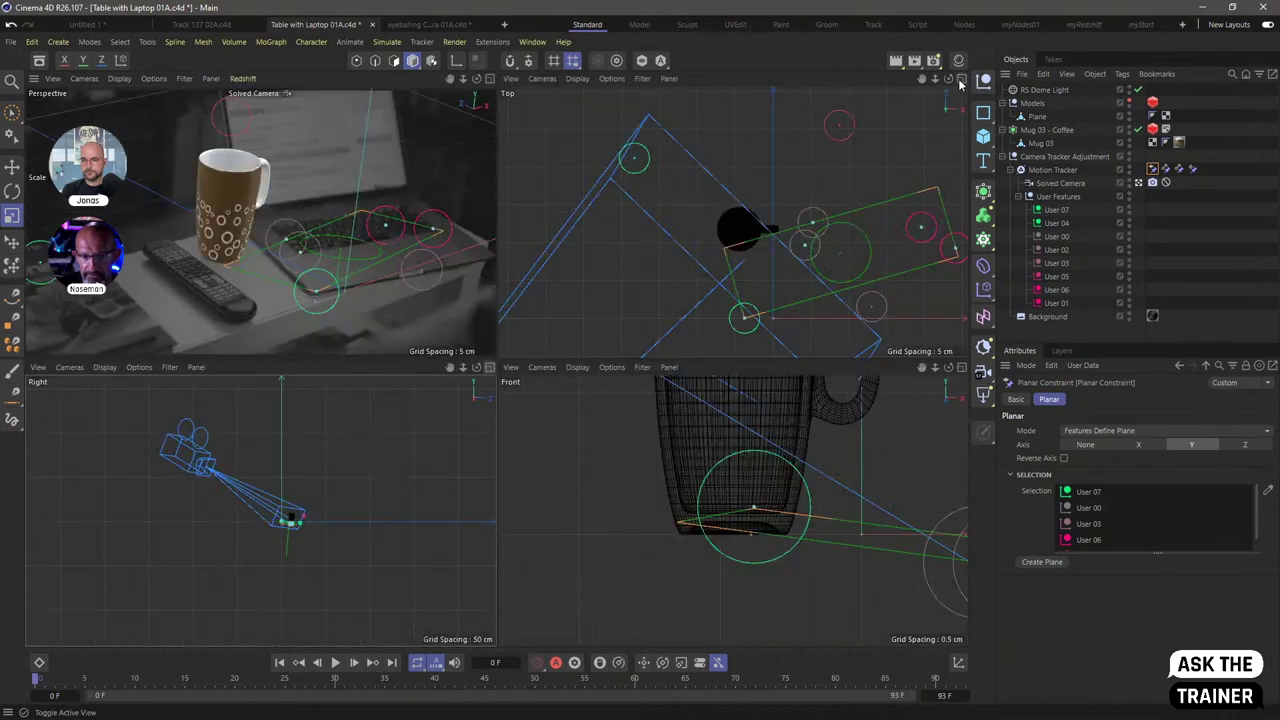
left_click(490, 78)
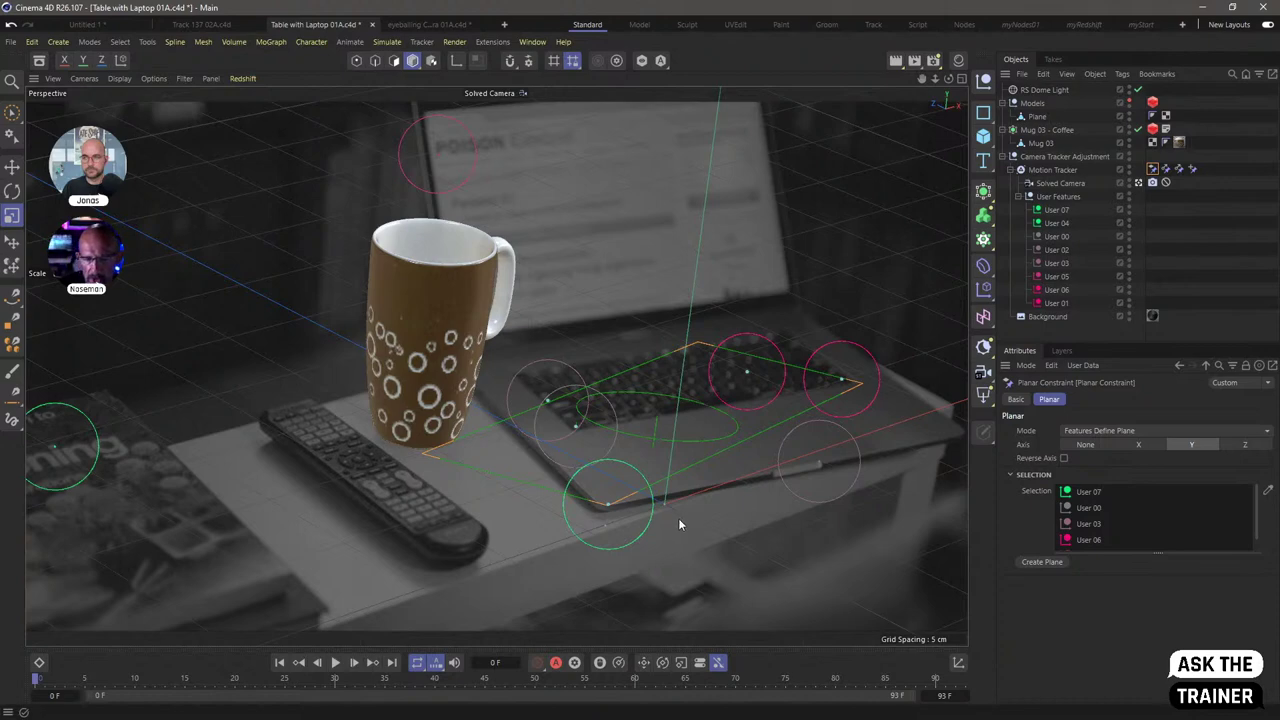
left_click(962, 80)
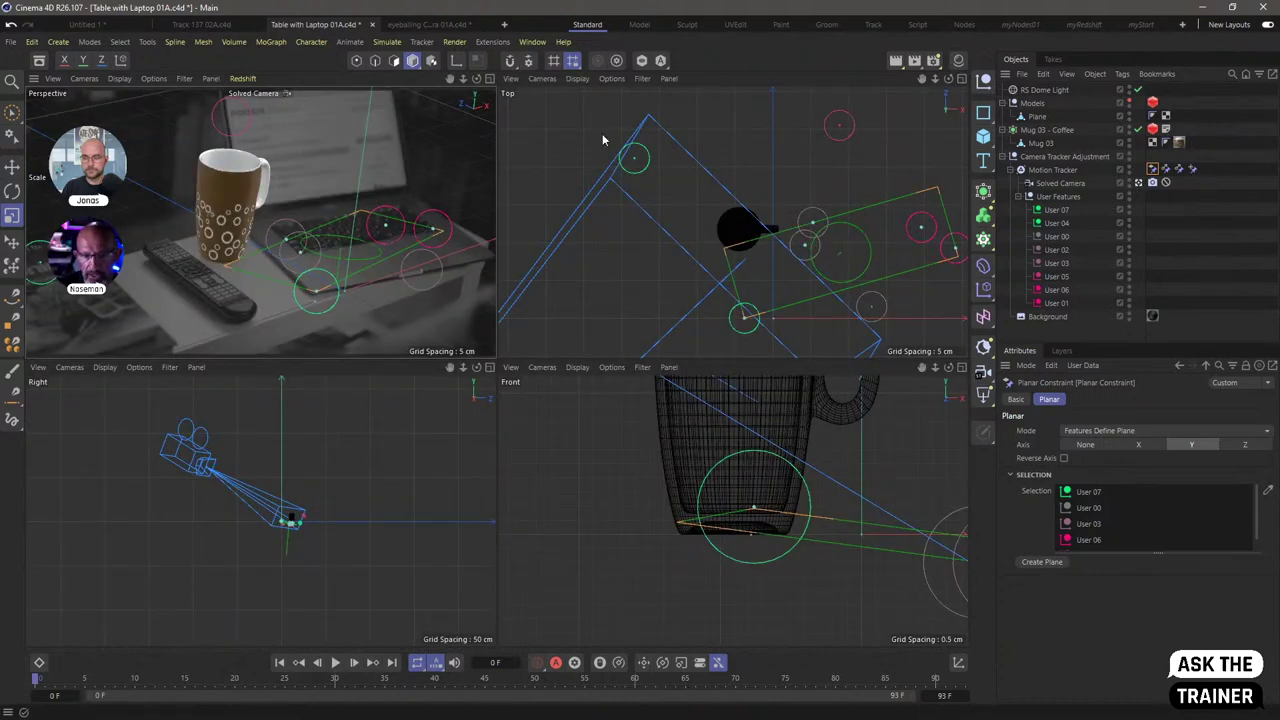
left_click(488, 78)
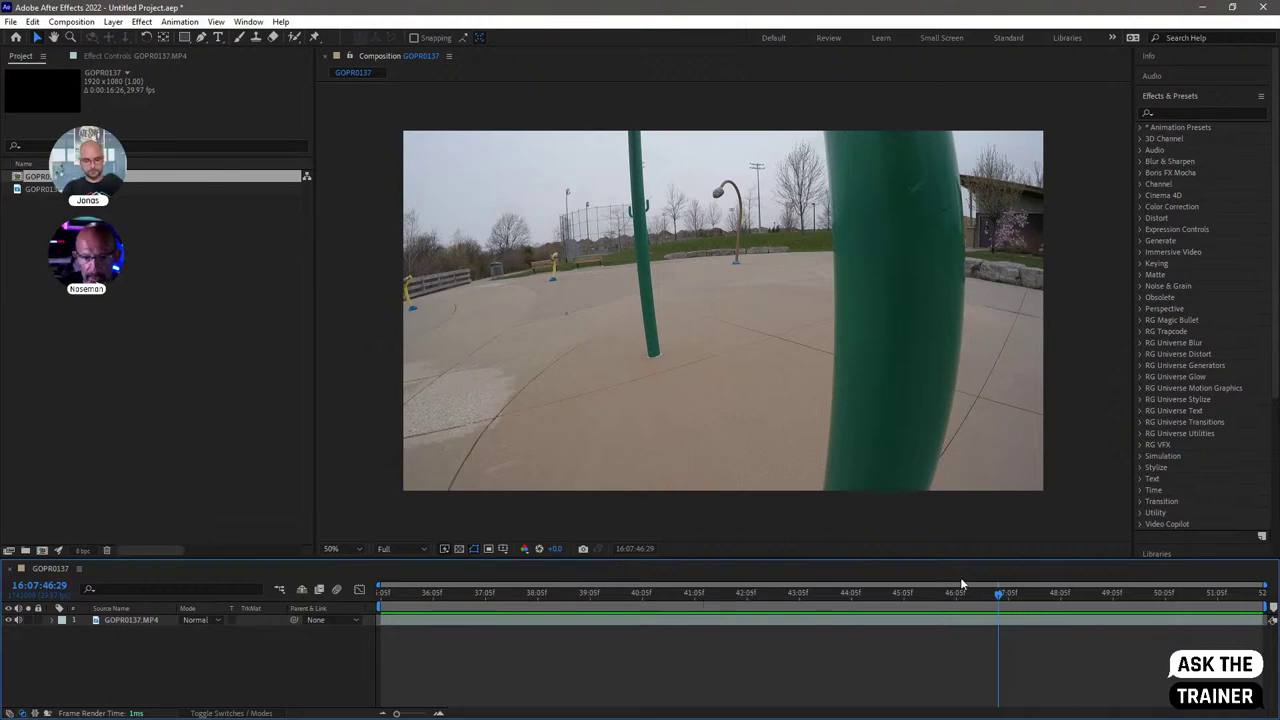
left_click_drag(998, 594, 1001, 626)
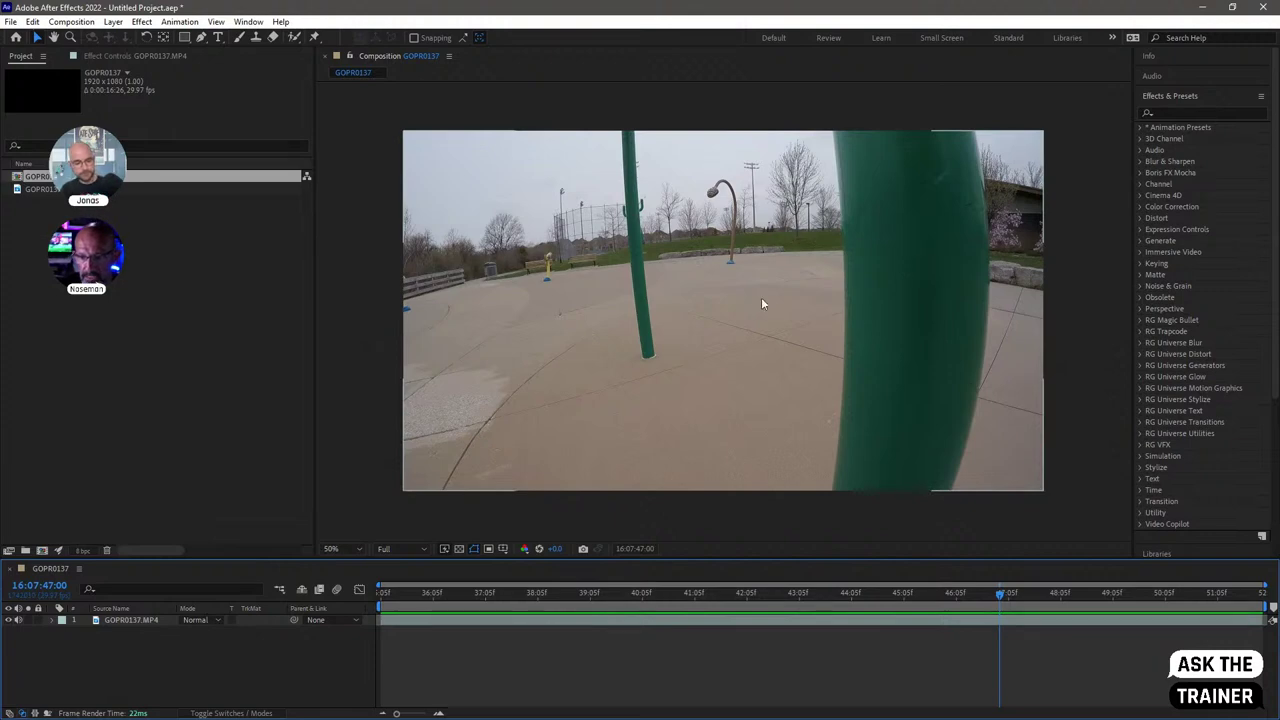
- Apply RG VFX Lens Distortion Matcher, found by searching 'lens', to GOPR0137.MP4 and scrub to a frame
left_click(1168, 112)
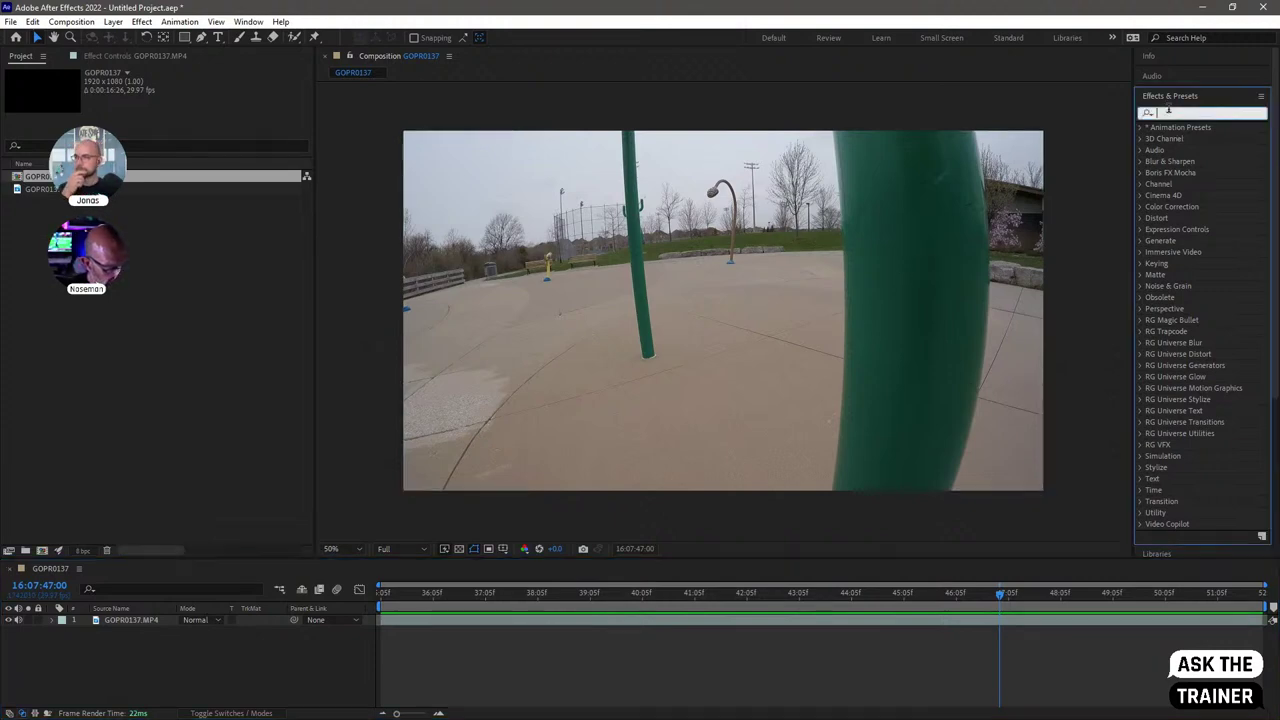
type("lens")
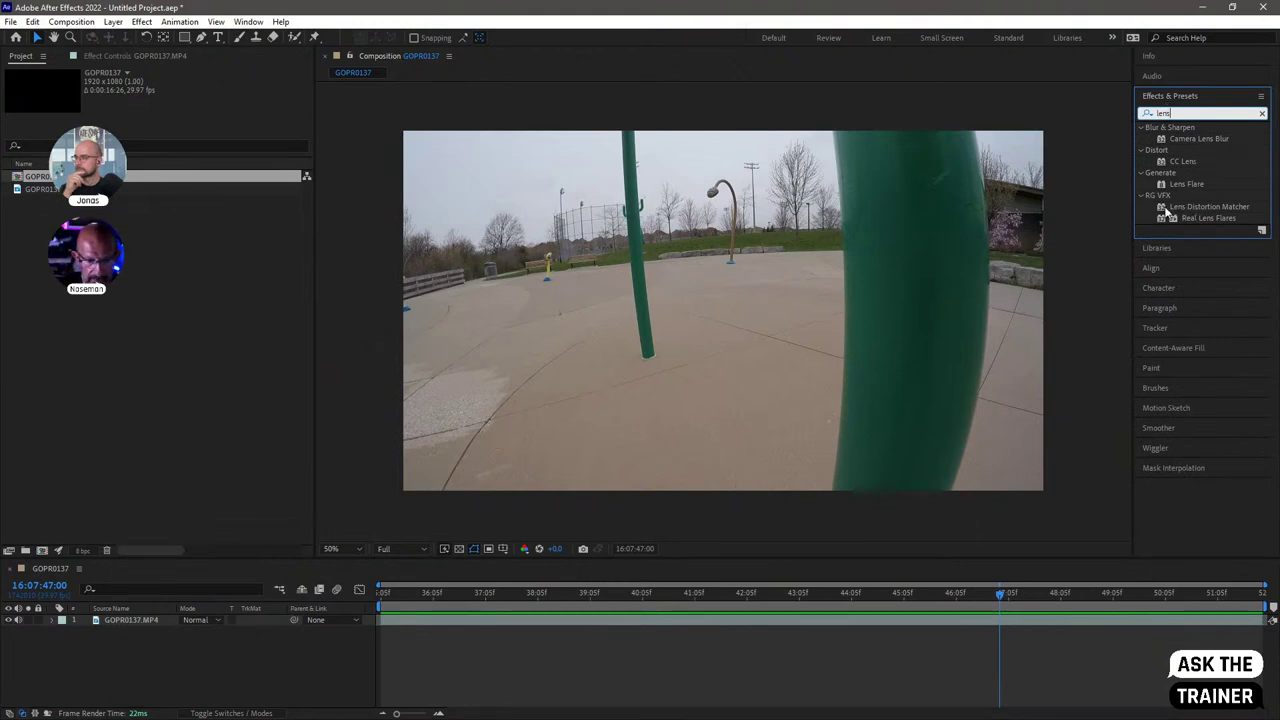
left_click_drag(1168, 210, 131, 620)
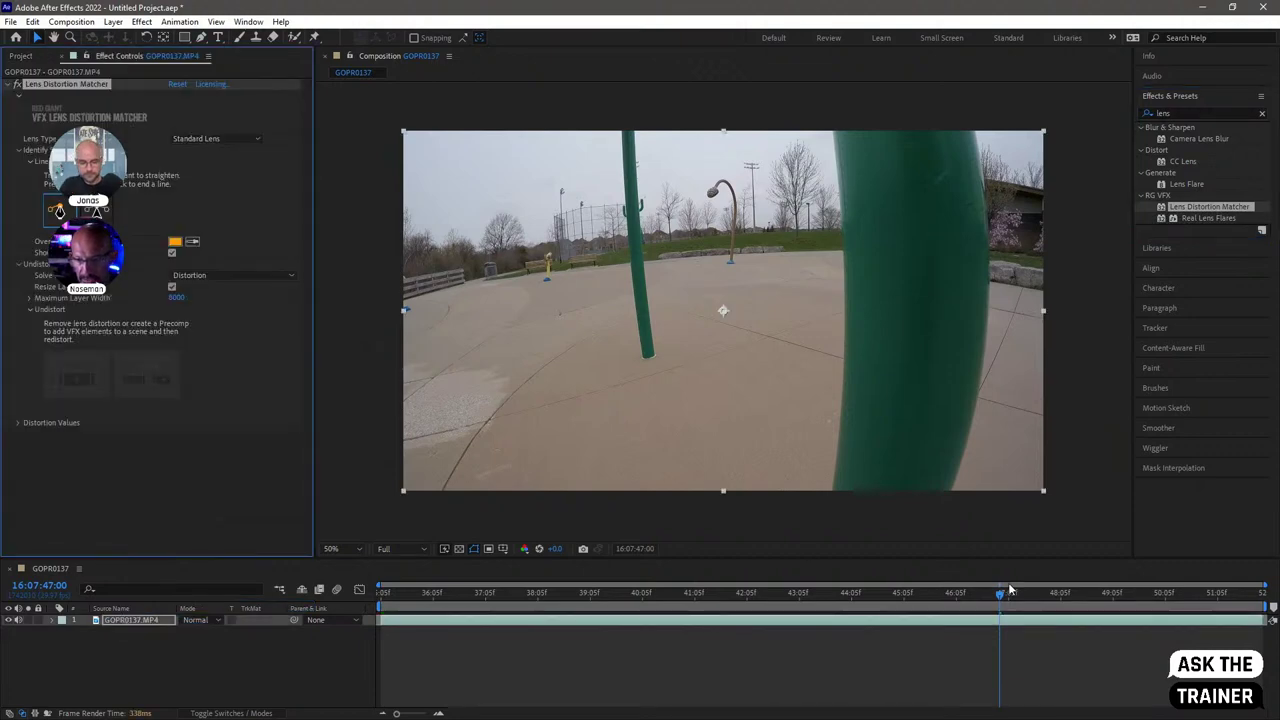
left_click_drag(1000, 593, 906, 597)
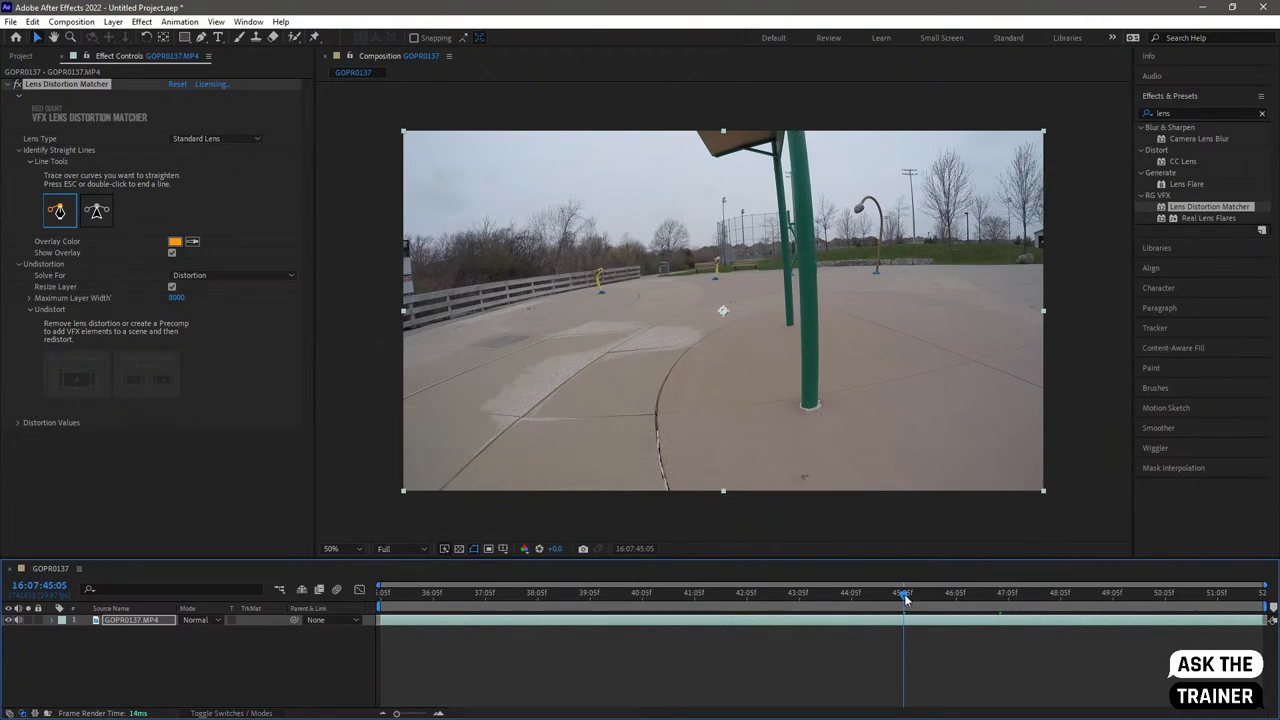
left_click_drag(905, 597, 999, 607)
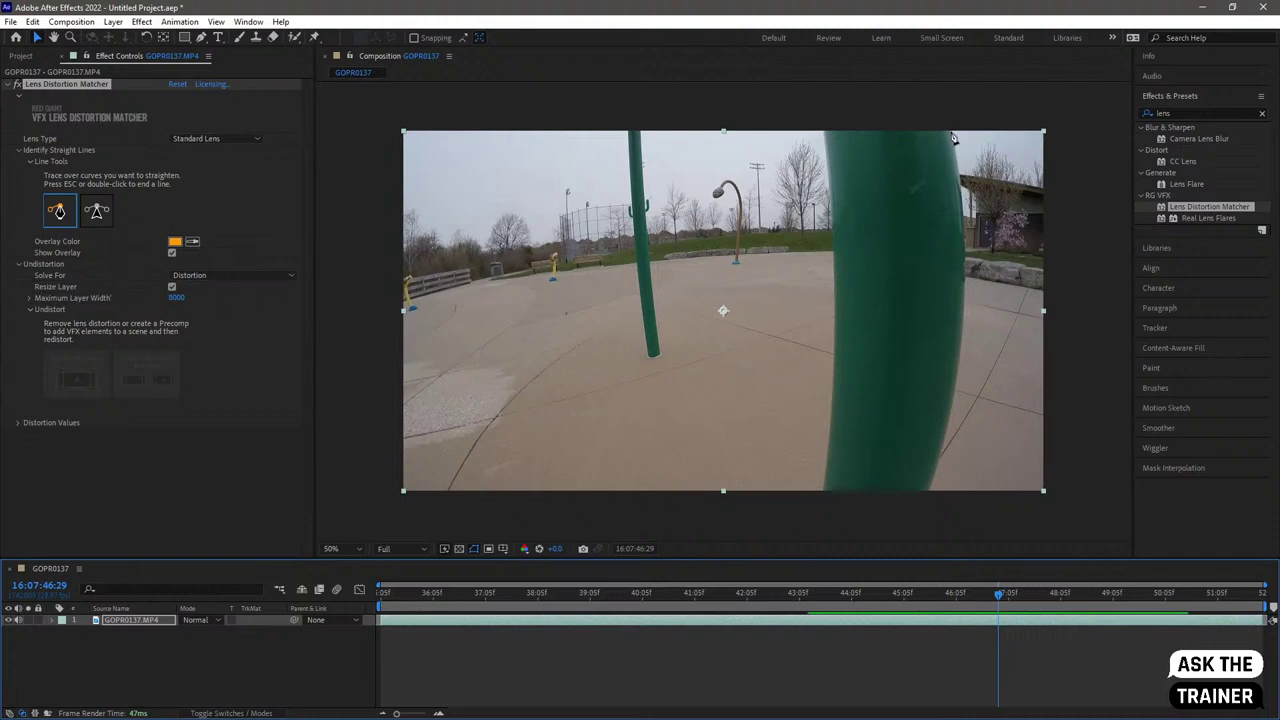
- Trace the green pole's right edge as a line and set Lens Type to Fisheye
left_click(950, 132)
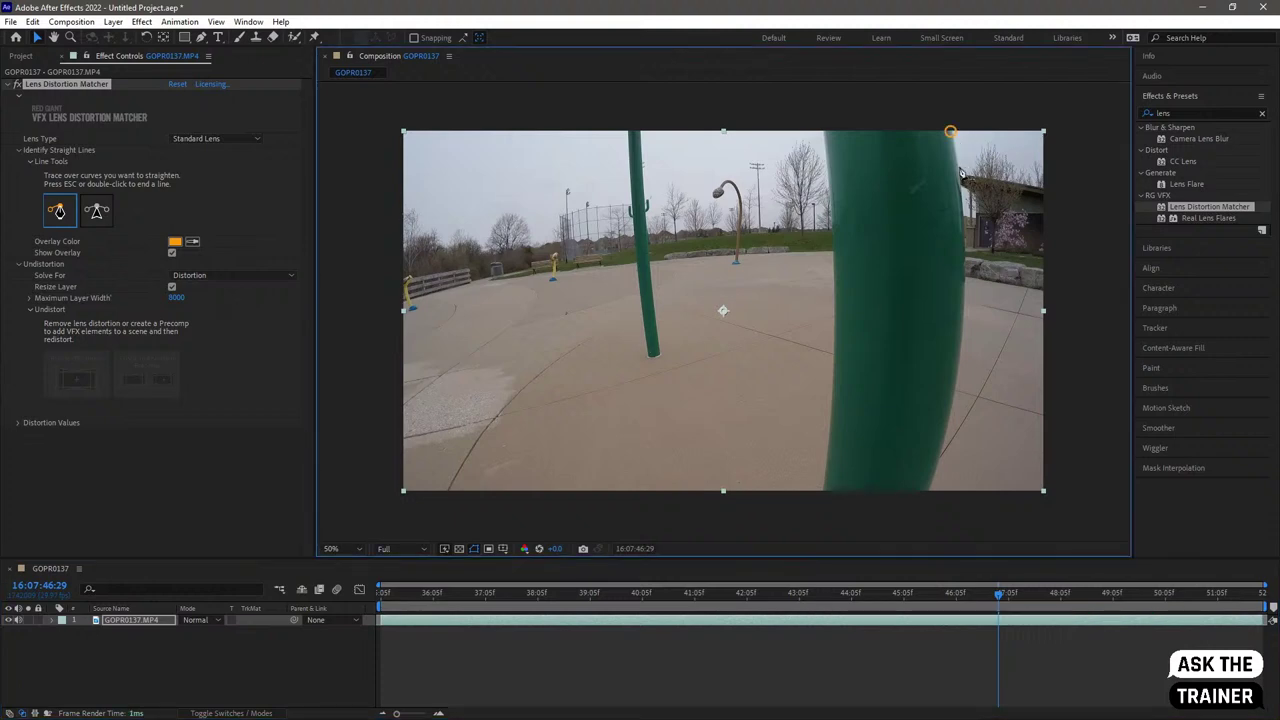
left_click(964, 226)
left_click(964, 282)
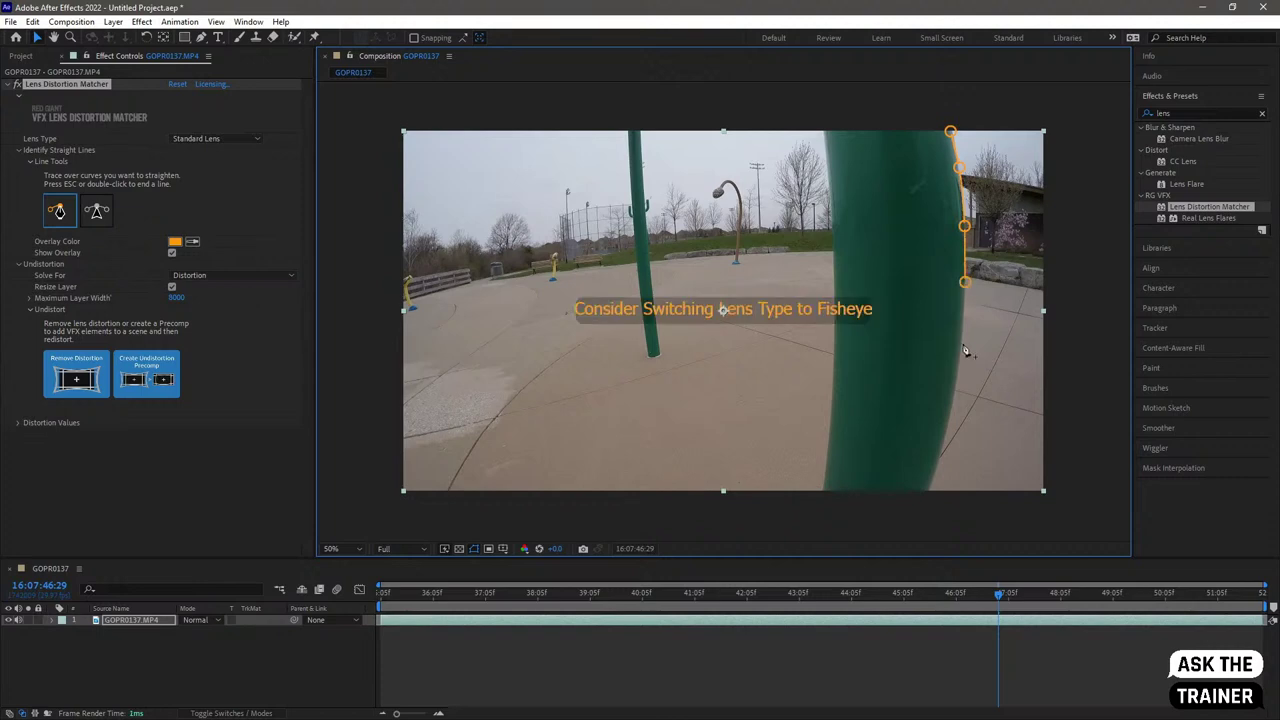
left_click(962, 344)
left_click(215, 138)
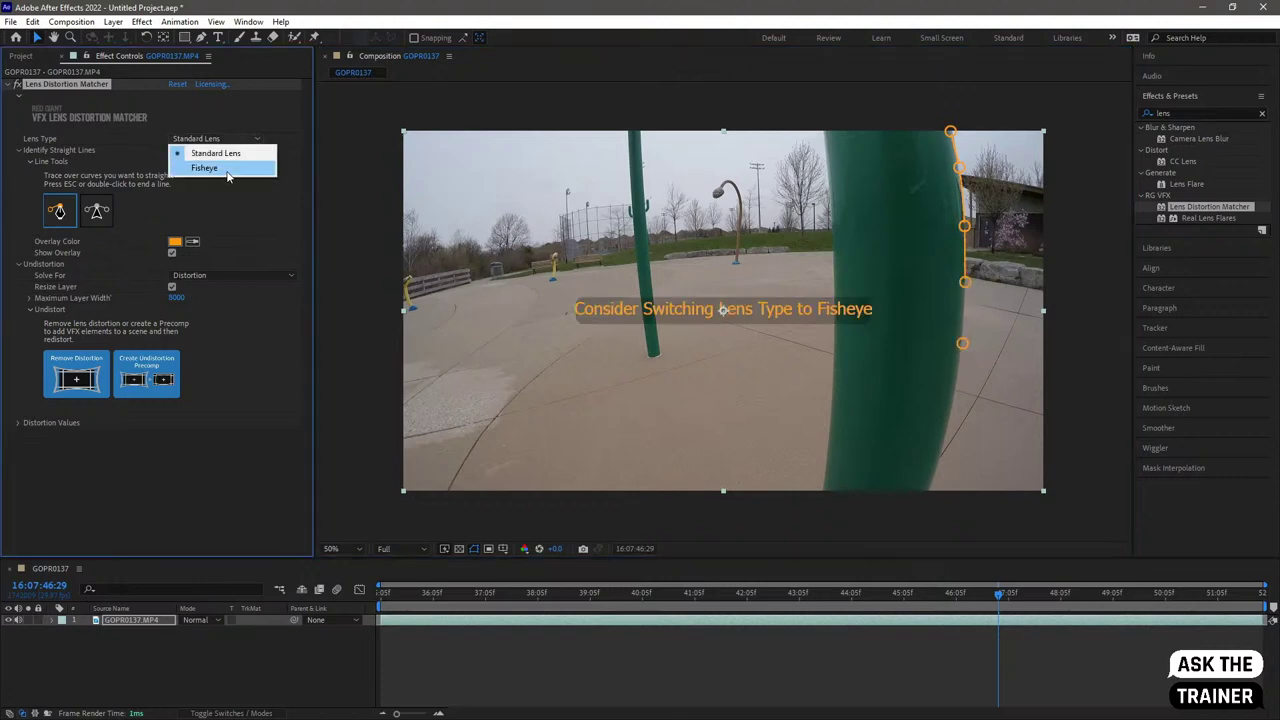
left_click(200, 165)
left_click(956, 385)
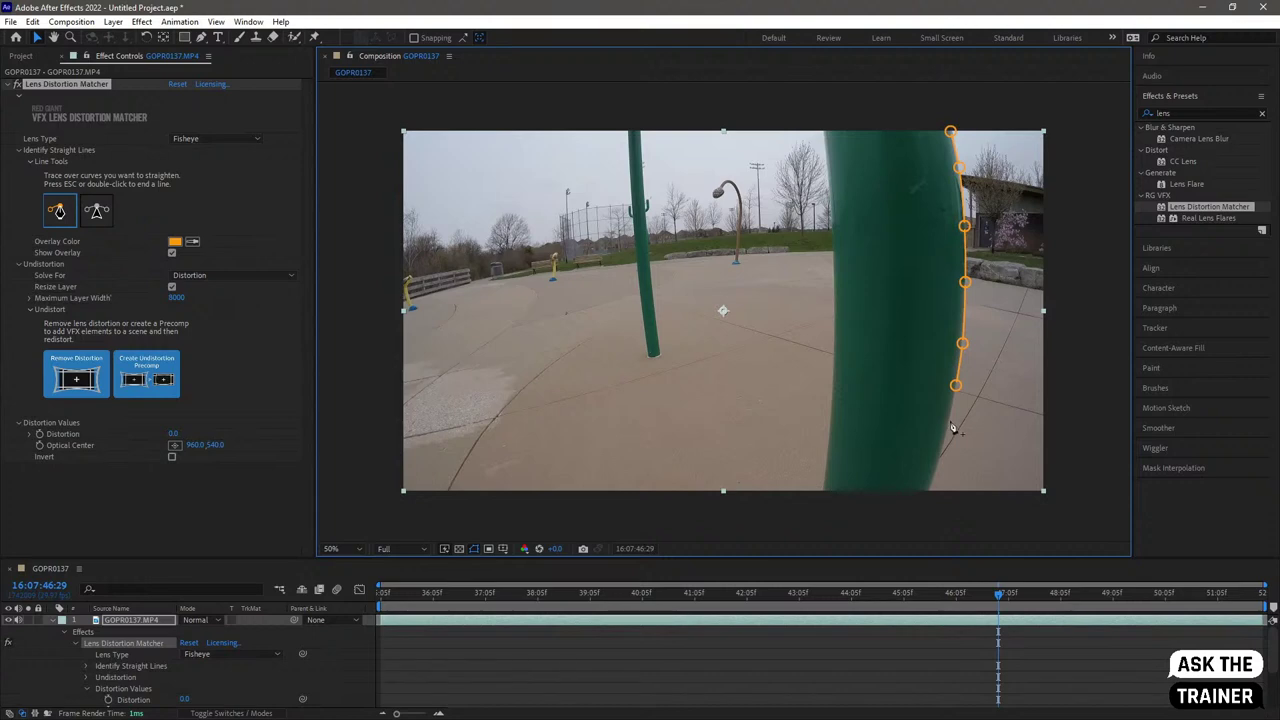
left_click(948, 422)
left_click(936, 470)
double_click(930, 491)
- Trace a second line up the pole's left edge to the top of the frame
left_click(822, 490)
left_click(828, 457)
left_click(830, 409)
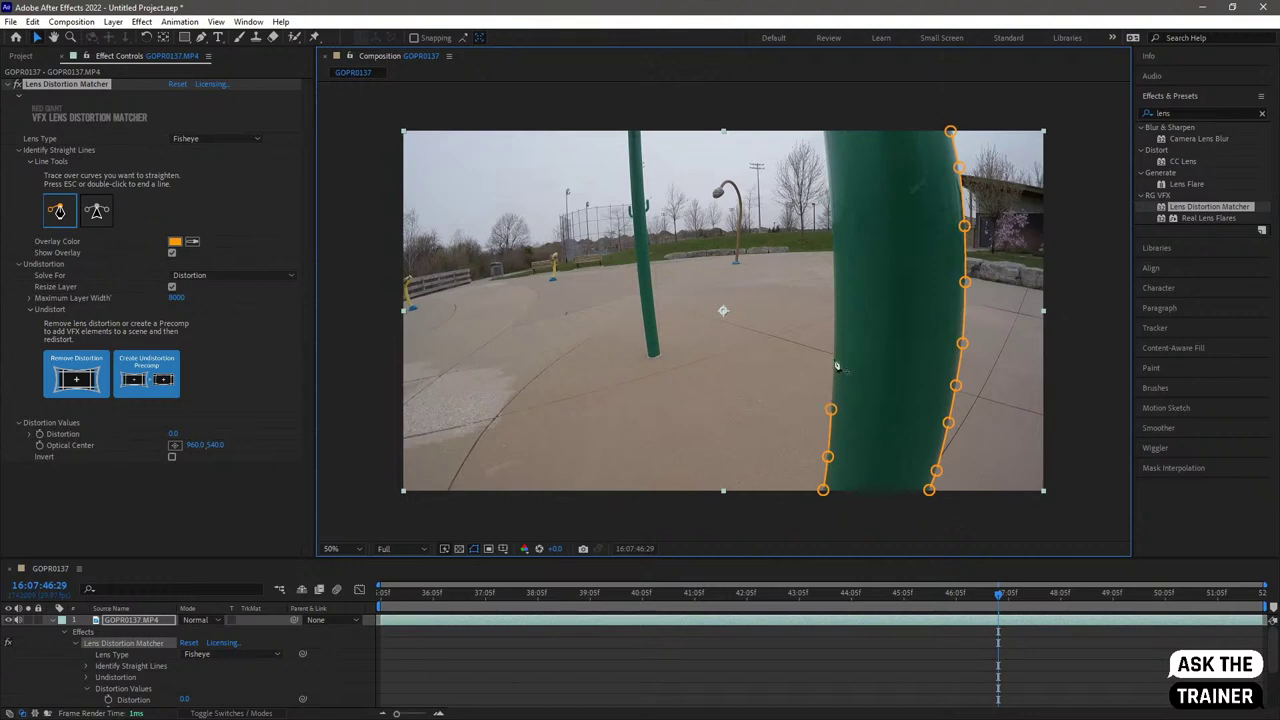
left_click(834, 358)
left_click(835, 304)
left_click(835, 260)
left_click(833, 209)
left_click(829, 160)
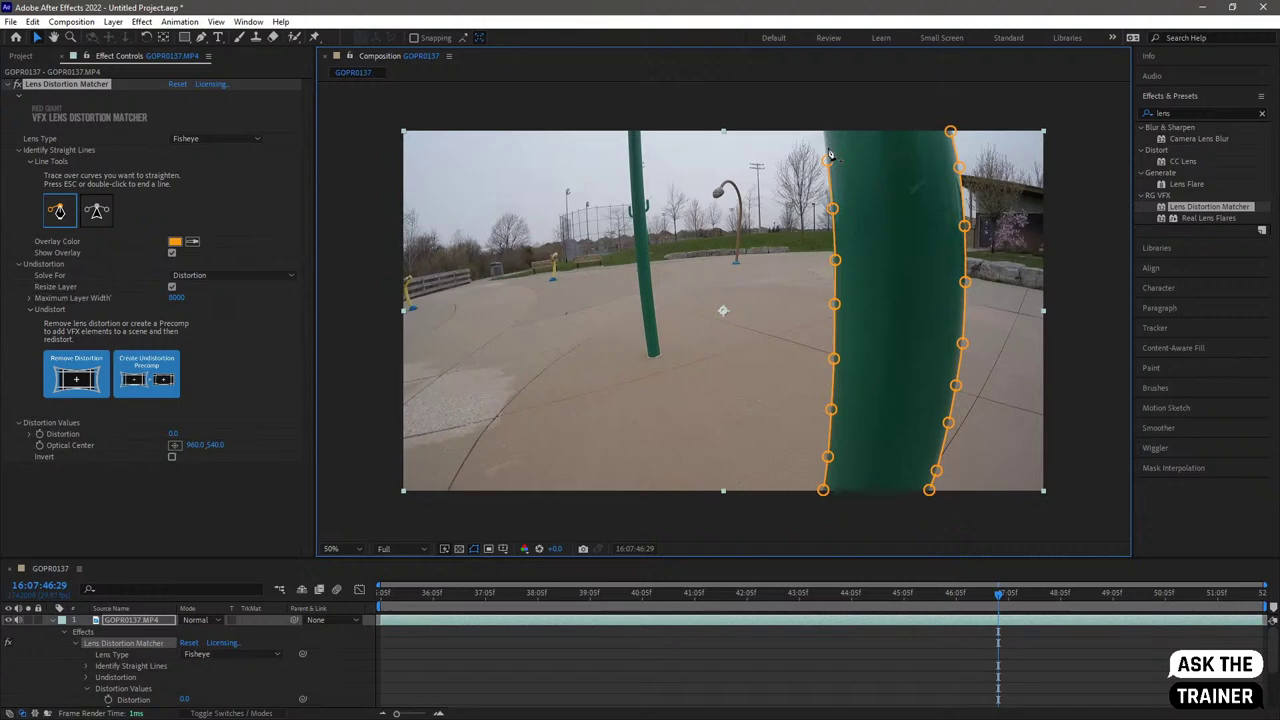
left_click(824, 131)
- Zoom the viewer to 100% and trace the thin green pole's edges down to its base
key("period")
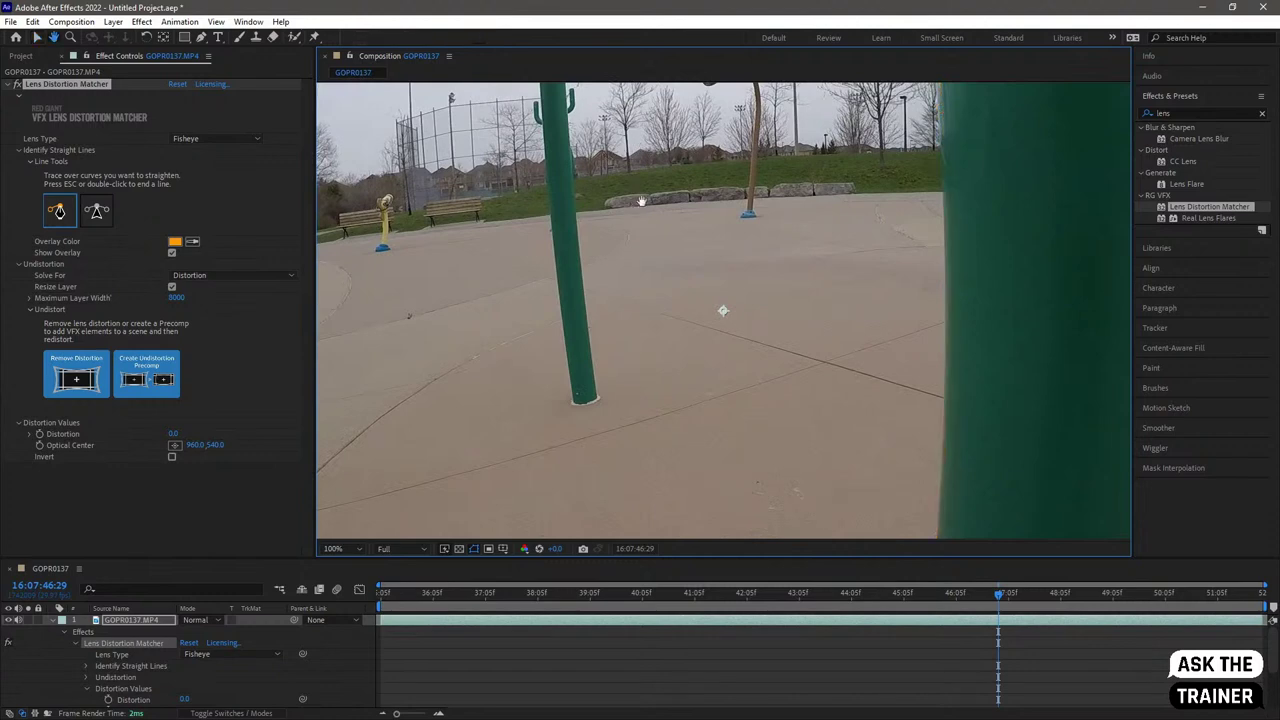
scroll(590, 152, "up", 3)
left_click(588, 169)
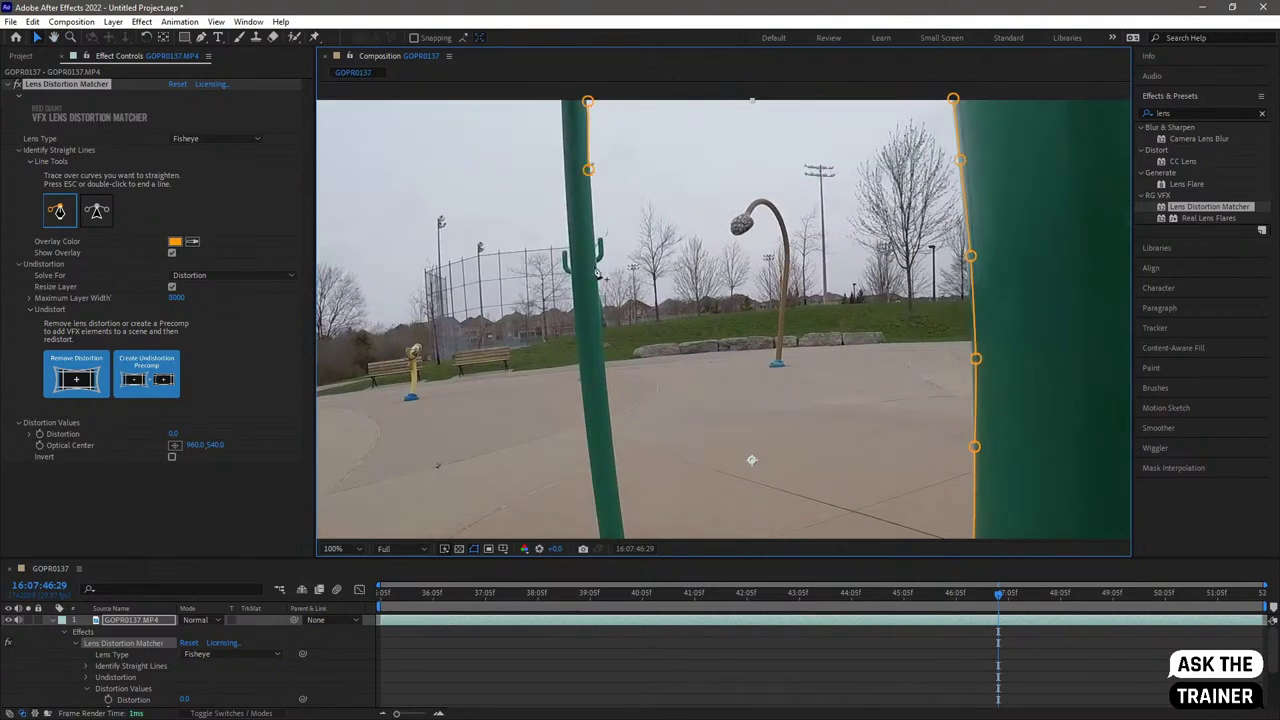
left_click(596, 263)
left_click(604, 350)
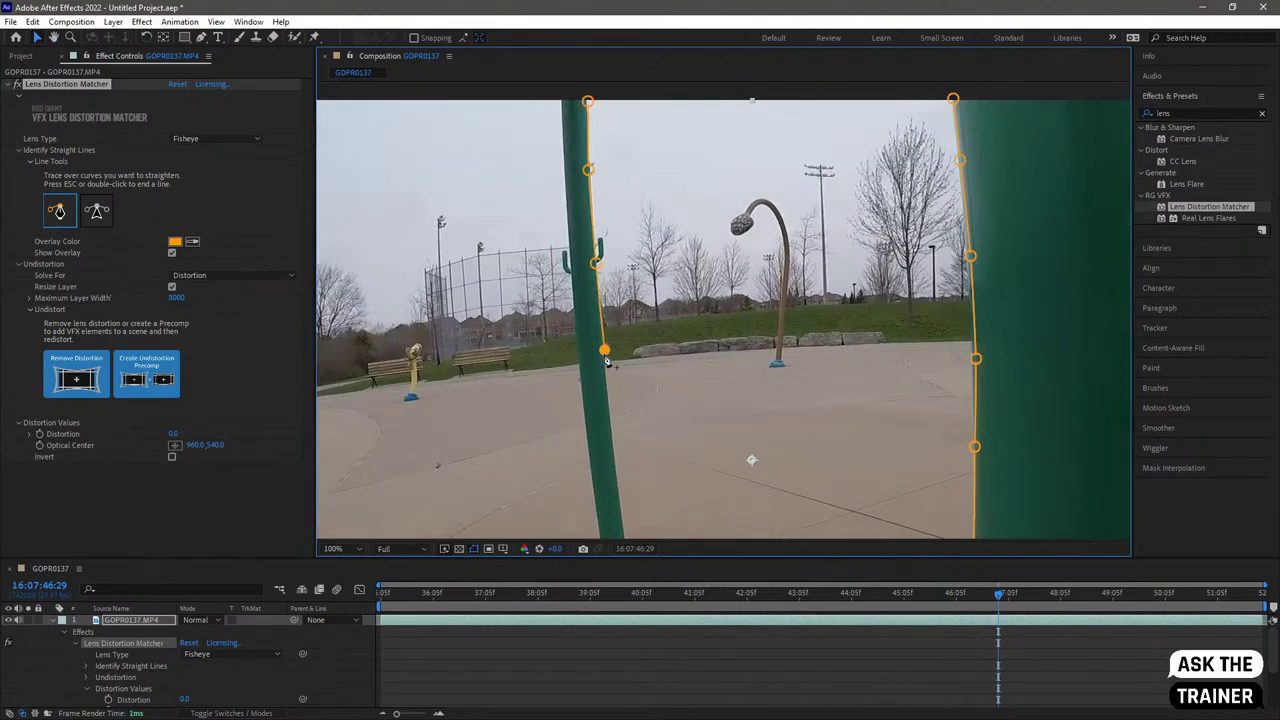
left_click(612, 424)
left_click(617, 481)
scroll(623, 365, "down", 3)
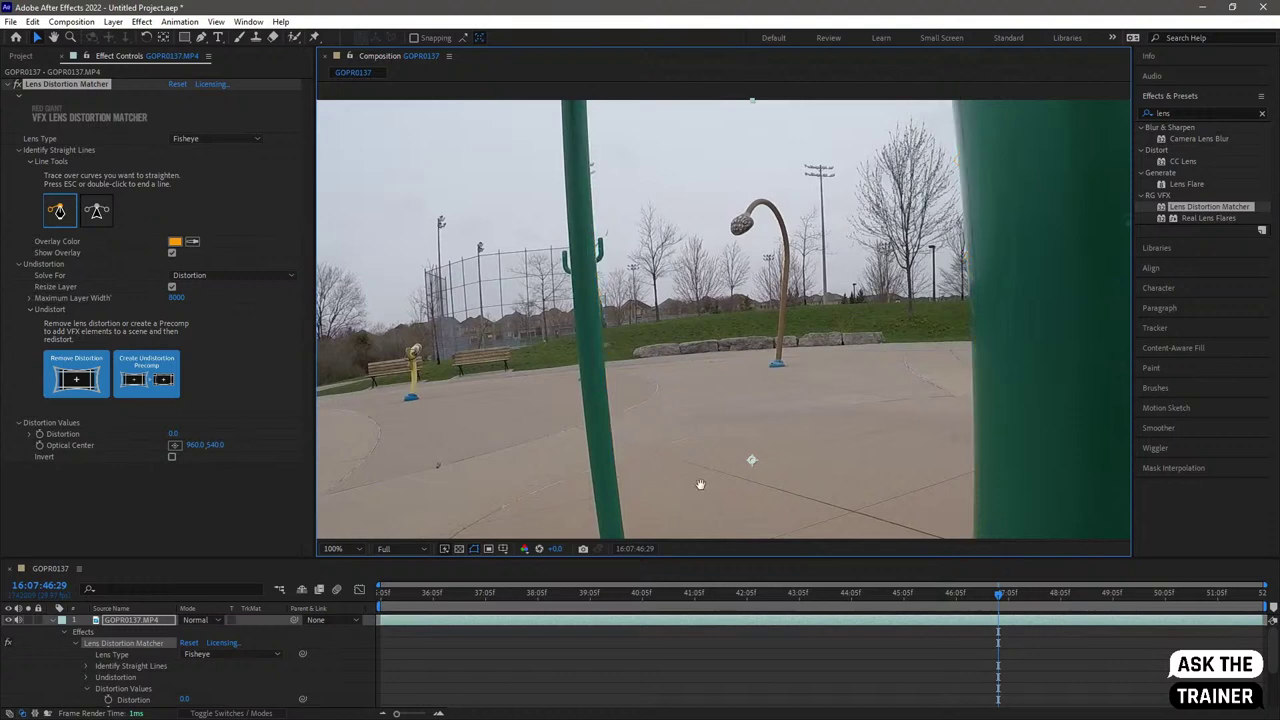
left_click(617, 367)
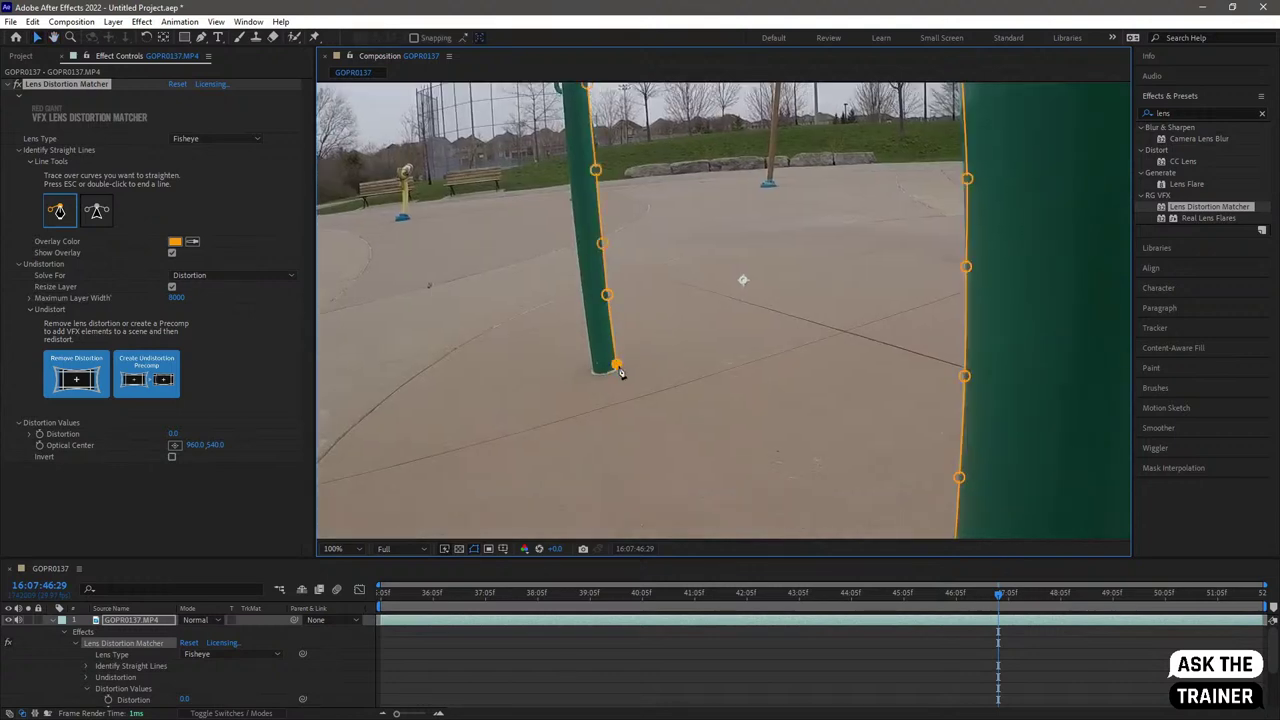
left_click(595, 371)
left_click(584, 296)
left_click(575, 217)
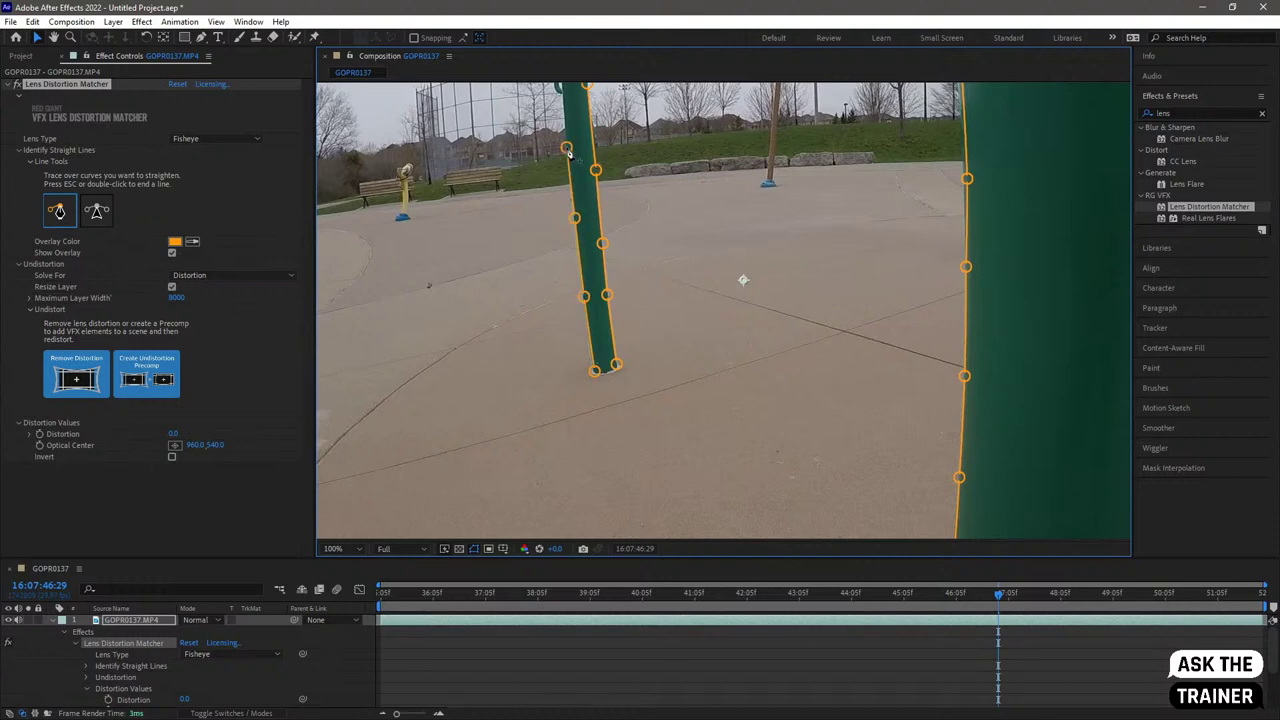
- Finish the thin pole's line at its top and remove distortion, solving Distortion to 69.1
scroll(575, 250, "up", 3)
left_click(578, 257)
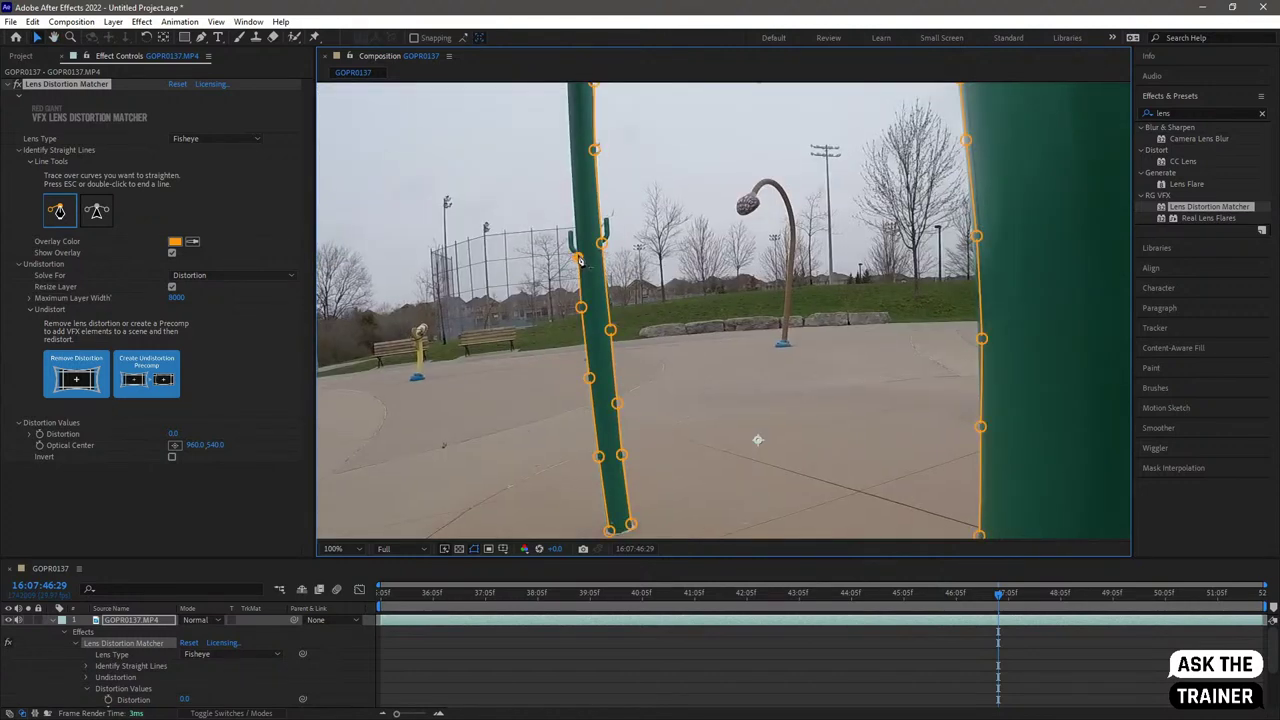
left_click(573, 183)
left_click(568, 121)
scroll(570, 127, "up", 2)
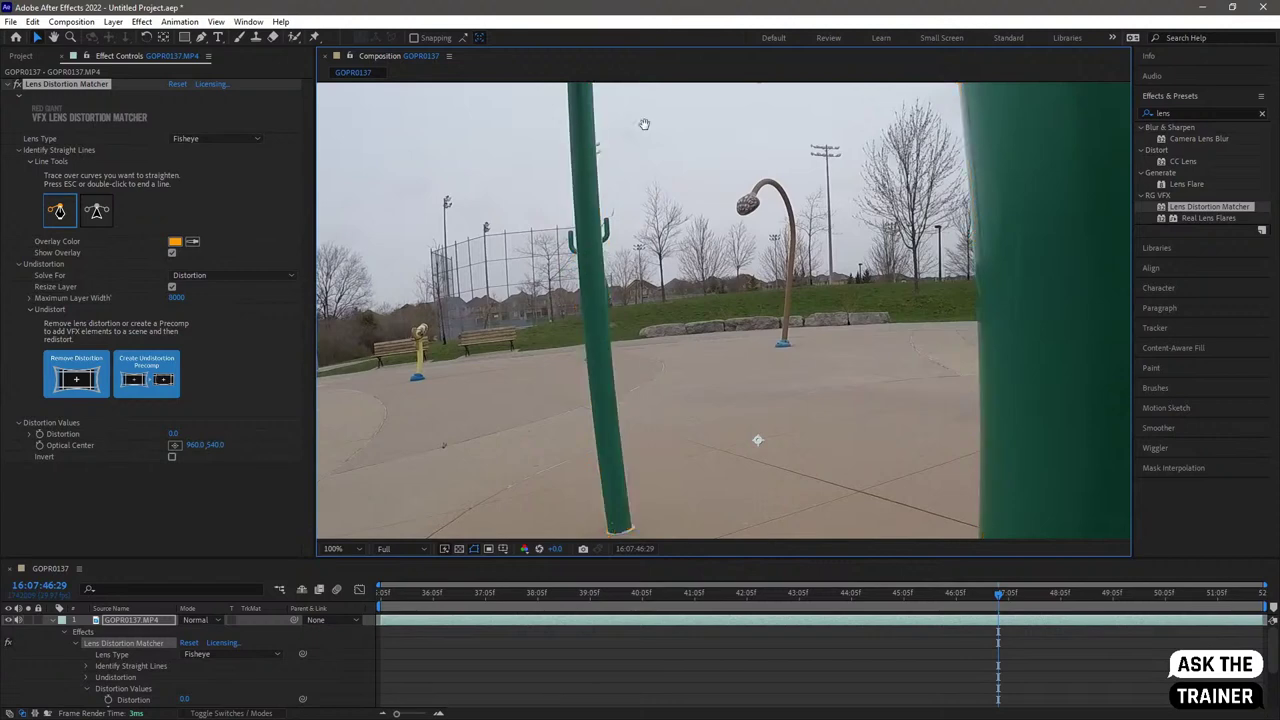
left_click(570, 200)
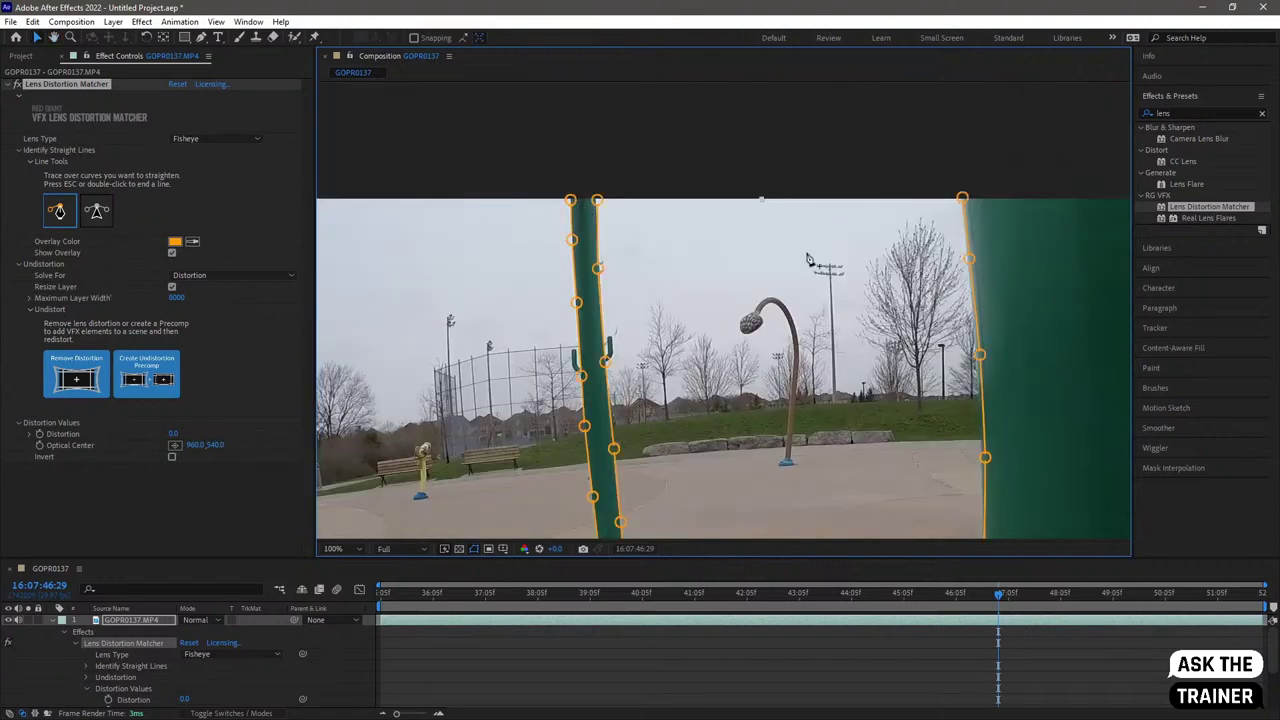
left_click(76, 370)
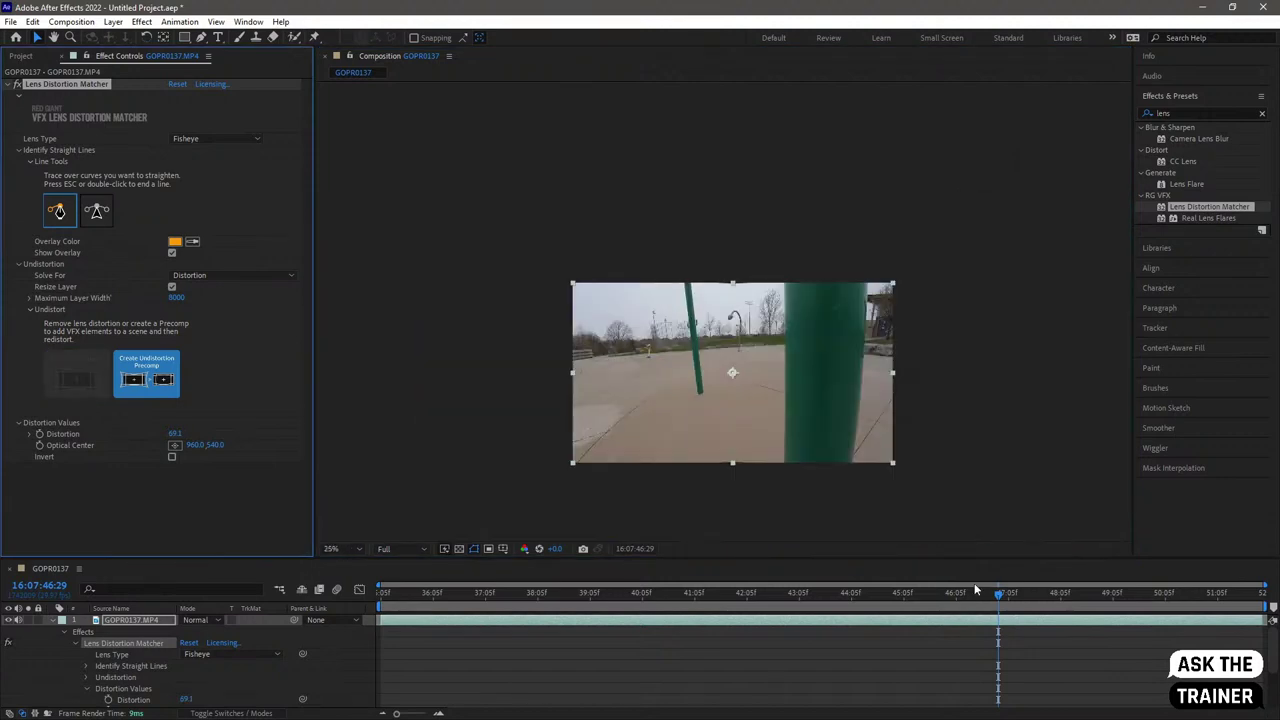
left_click(1005, 593)
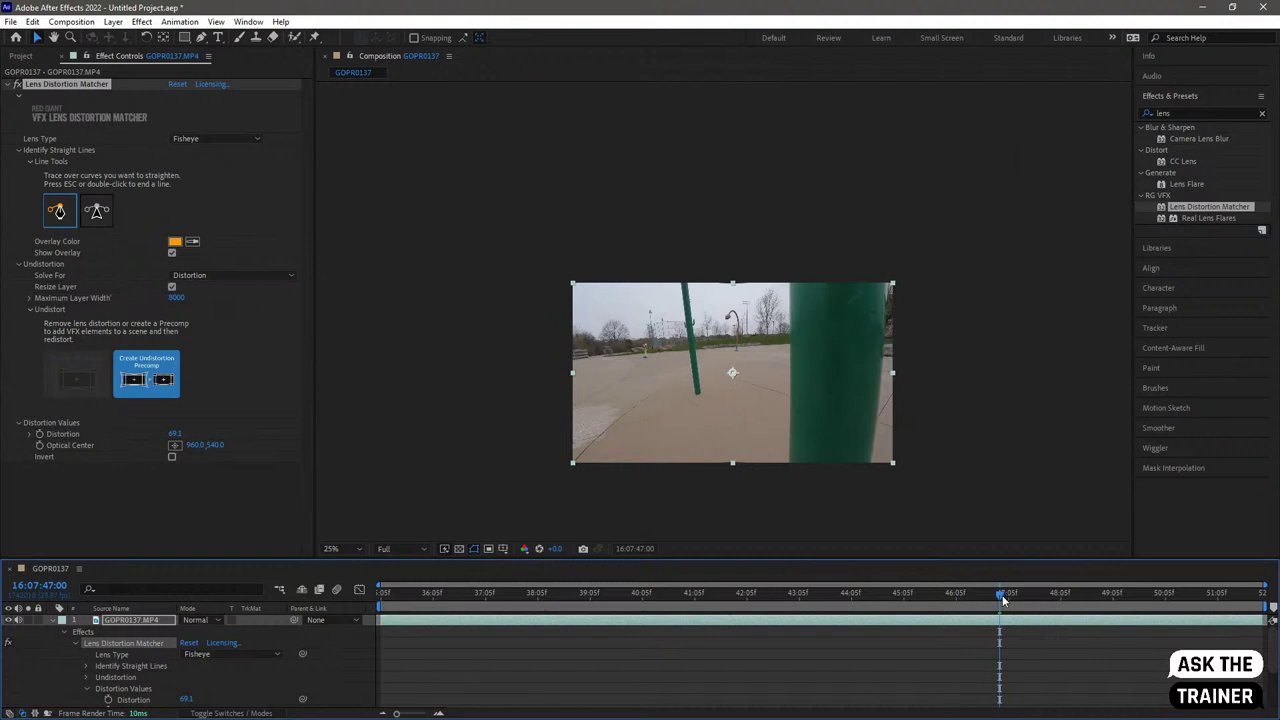
left_click_drag(1000, 596, 823, 594)
scroll(792, 410, "up", 2)
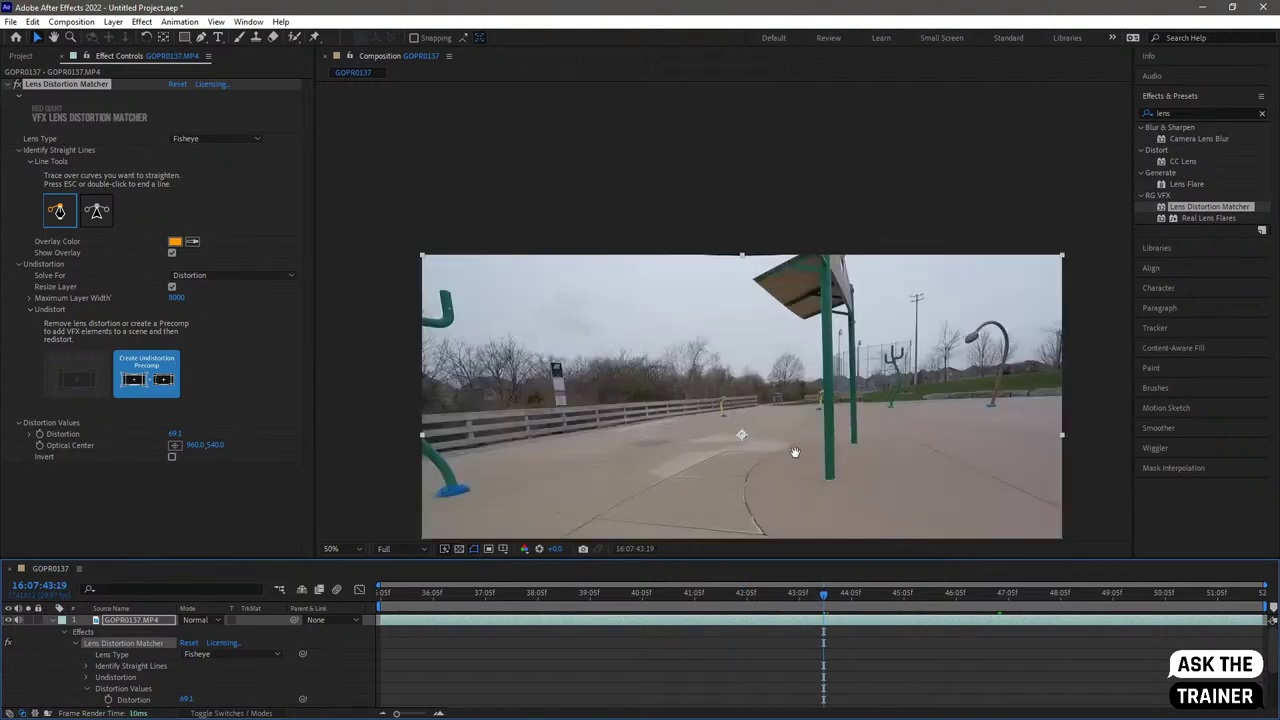
middle_click_drag(800, 449, 779, 320)
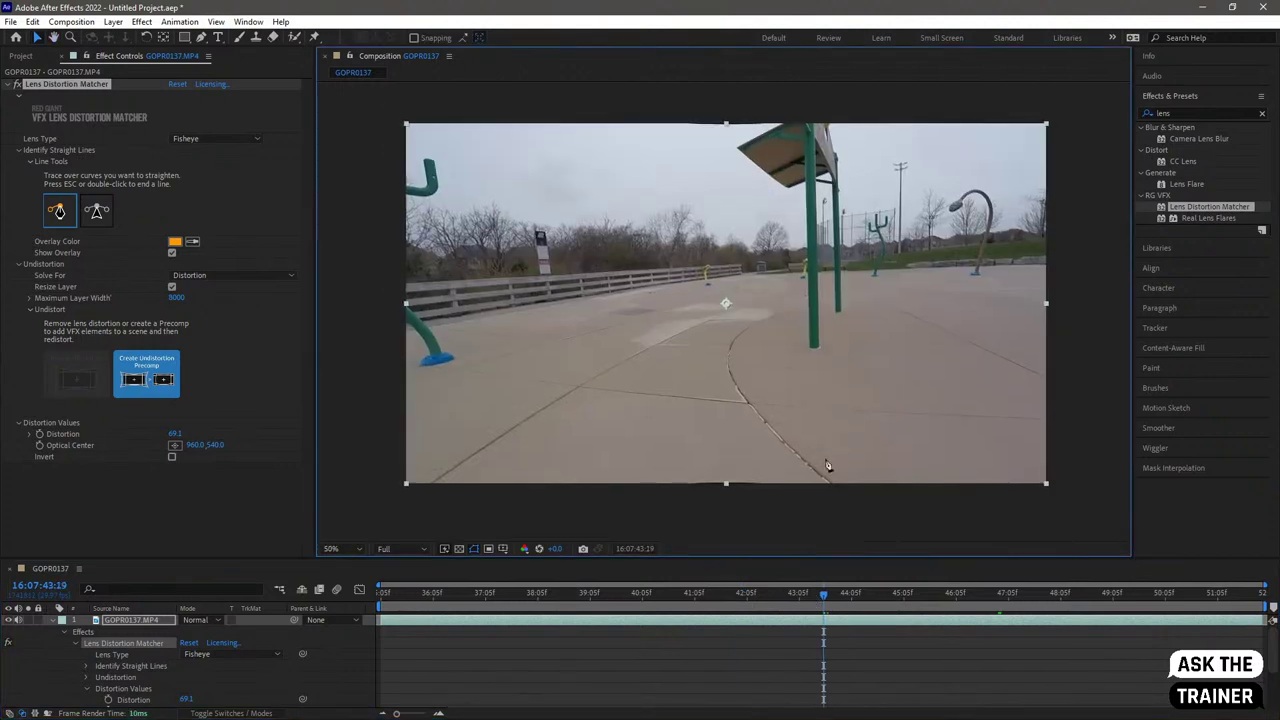
left_click_drag(811, 597, 862, 580)
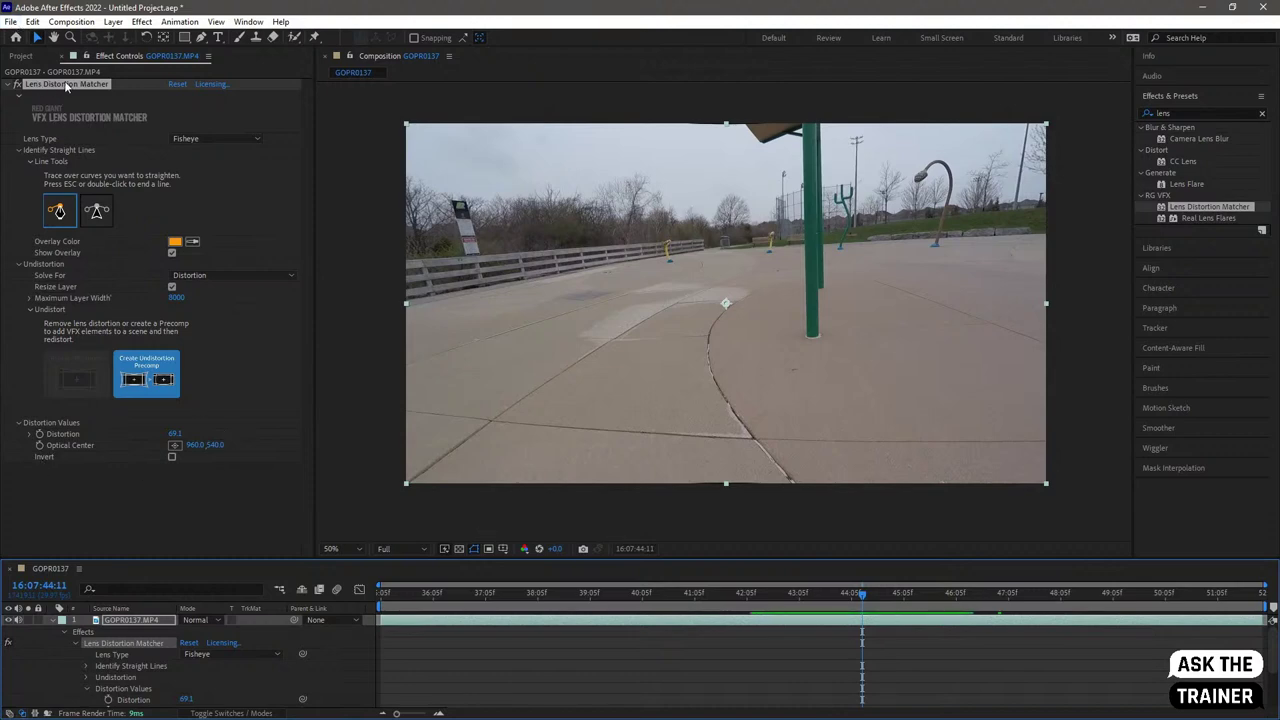
left_click(172, 458)
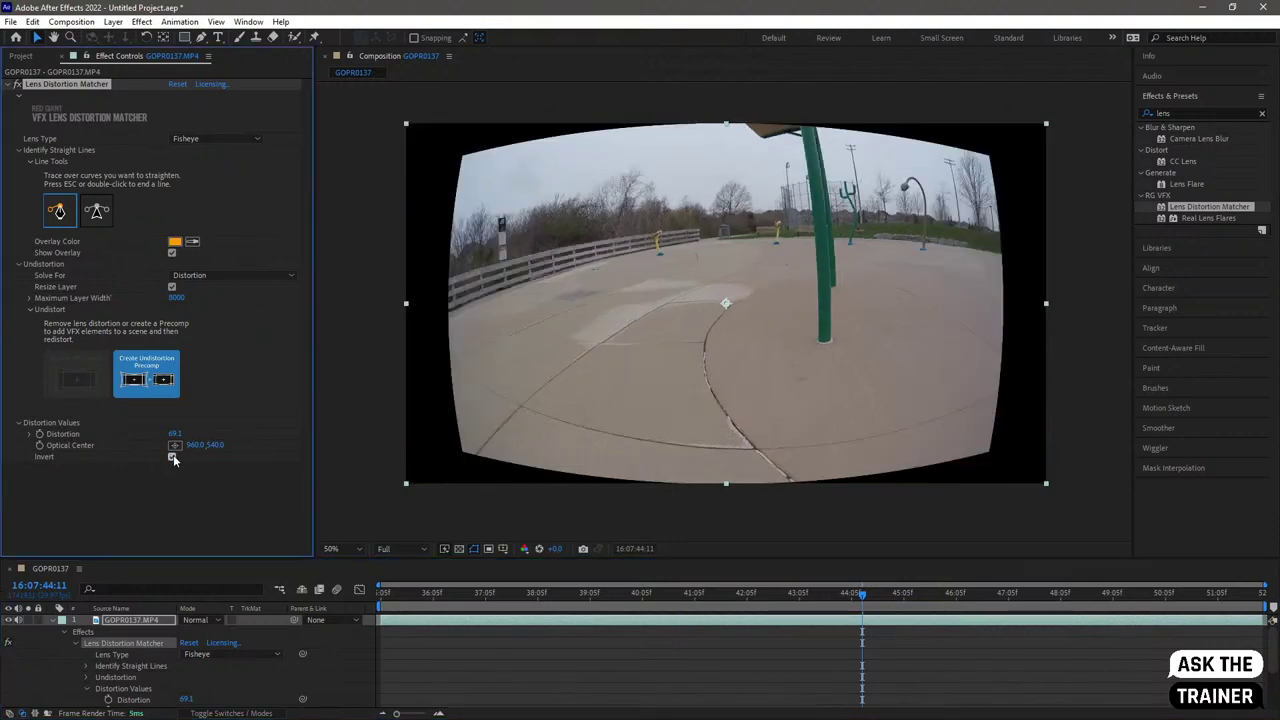
- Open the recent project Undistort GoPro 02A.aep, discarding changes to the untitled project
left_click(172, 458)
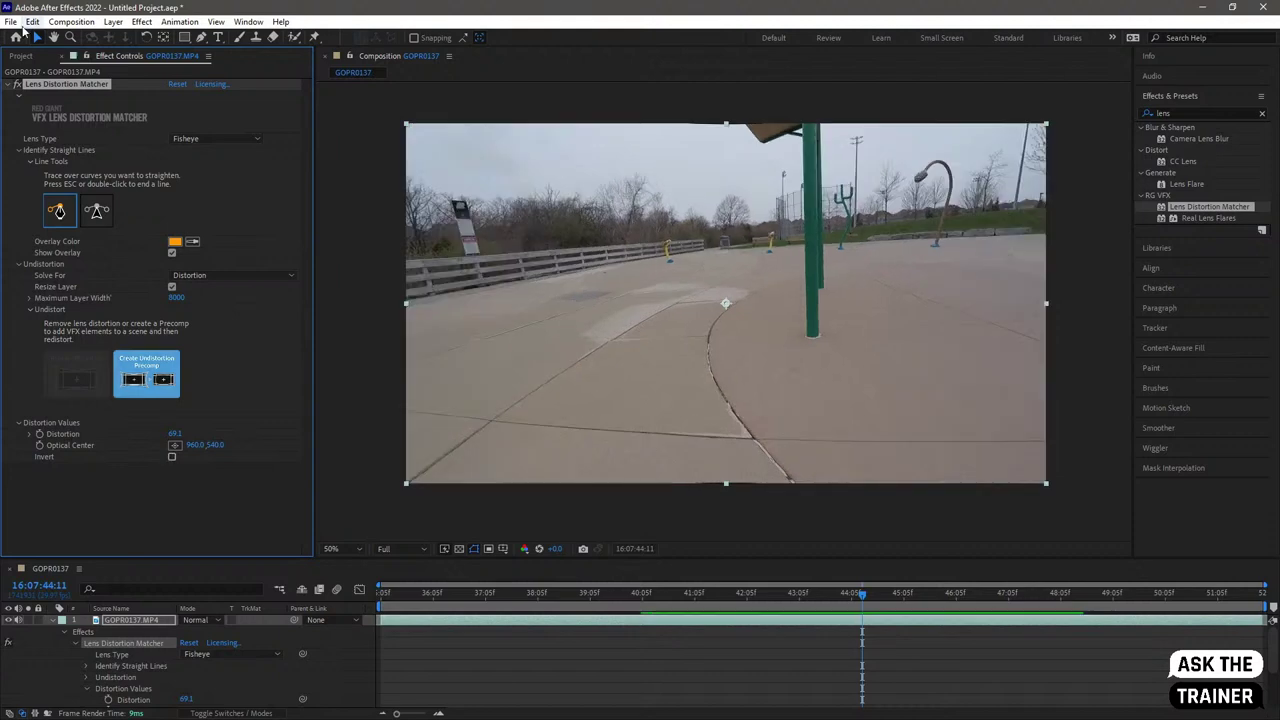
left_click(10, 21)
mouse_move(50, 82)
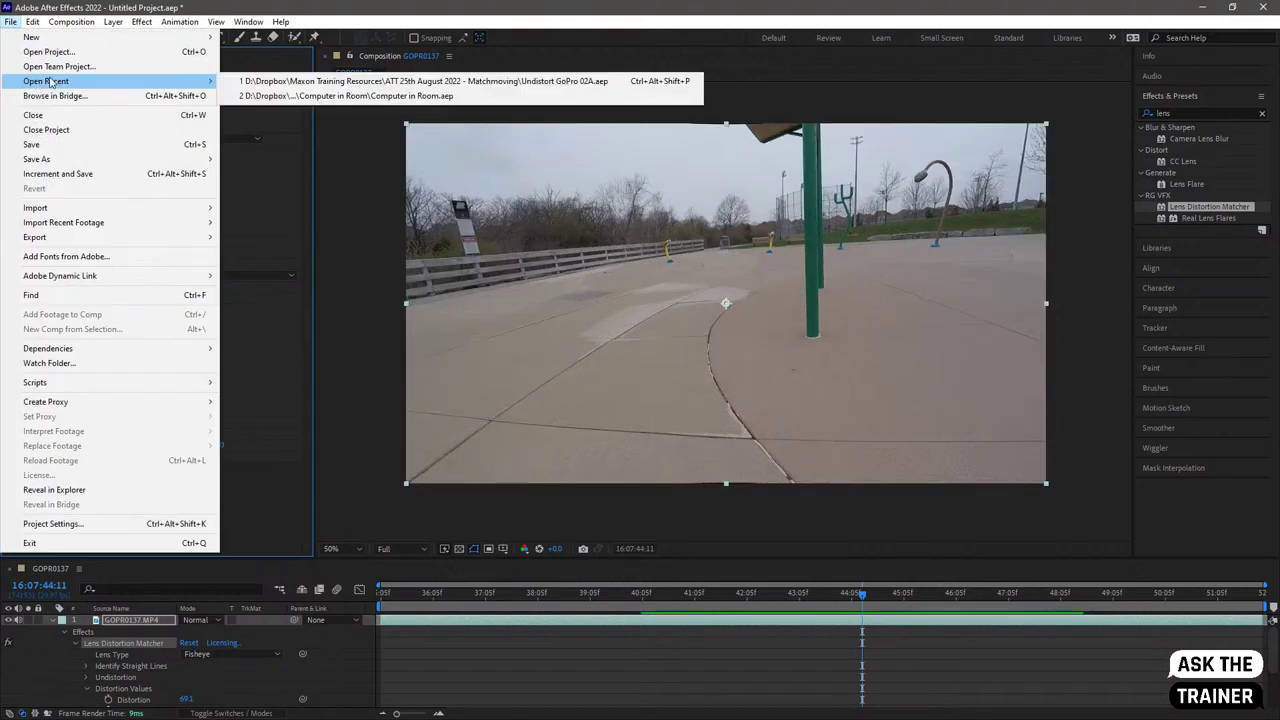
left_click(336, 82)
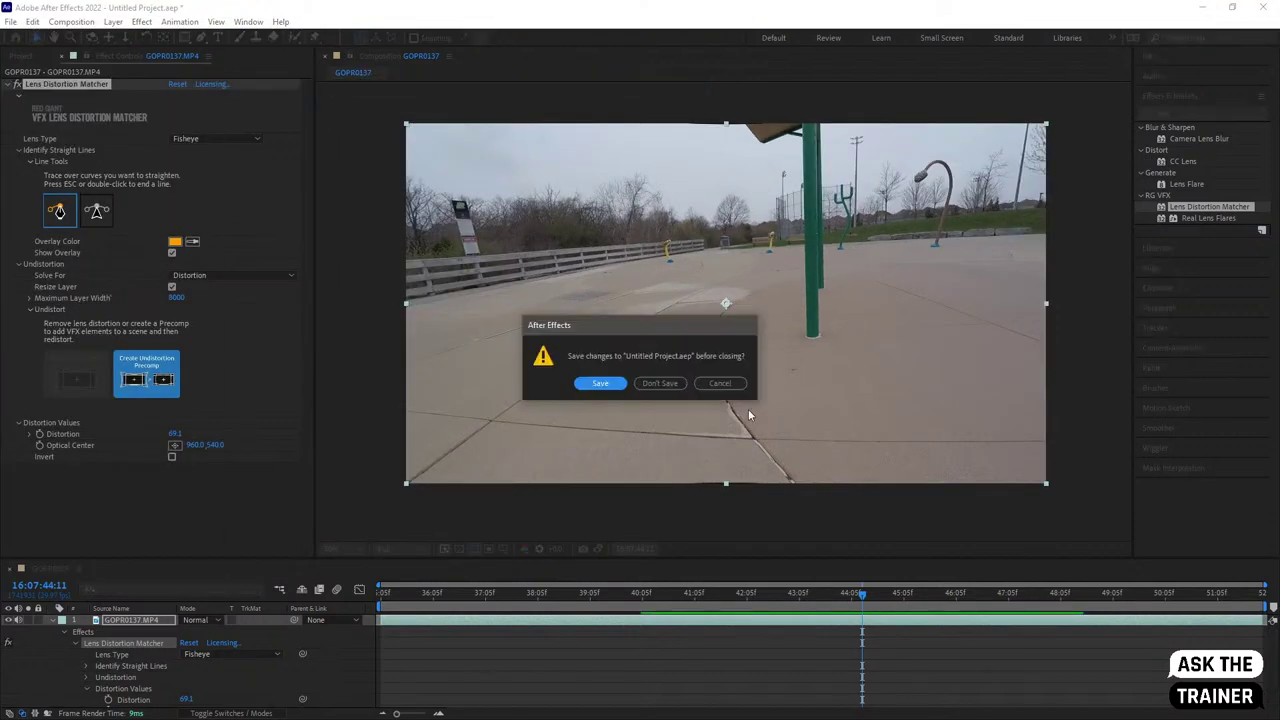
left_click(662, 384)
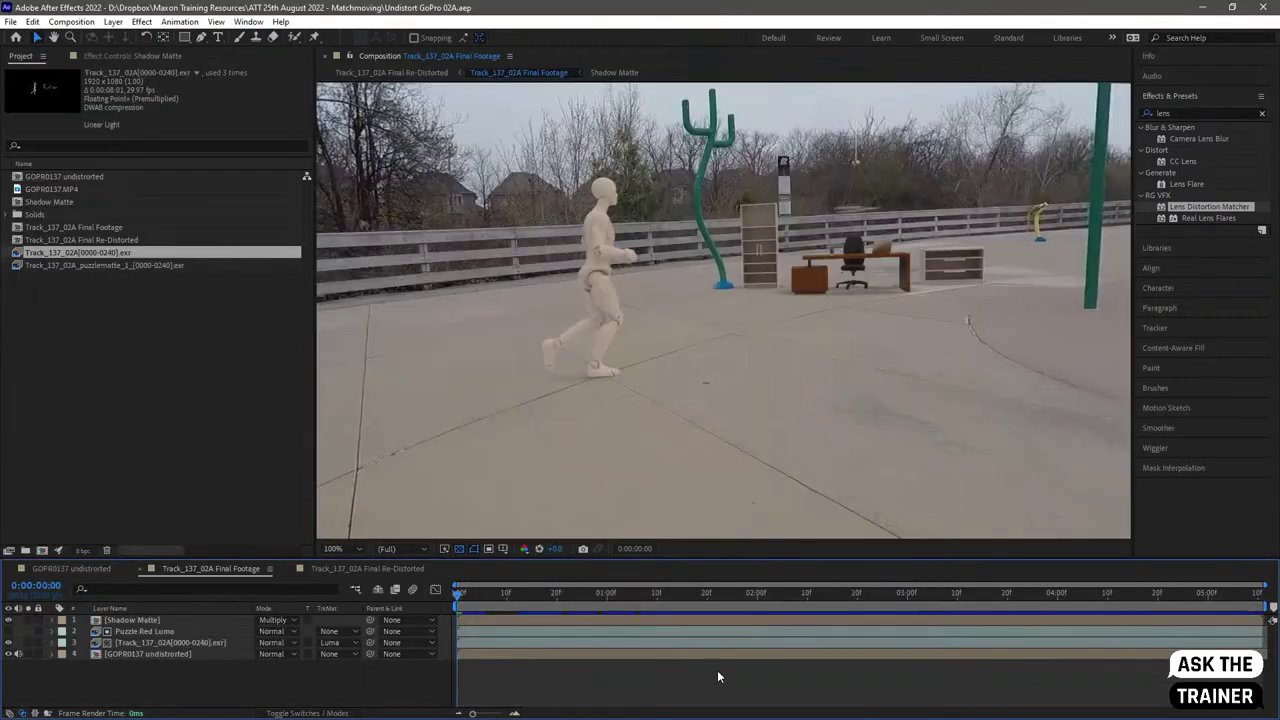
- Play back a preview of the composite from an early frame
left_click(497, 596)
key("space")
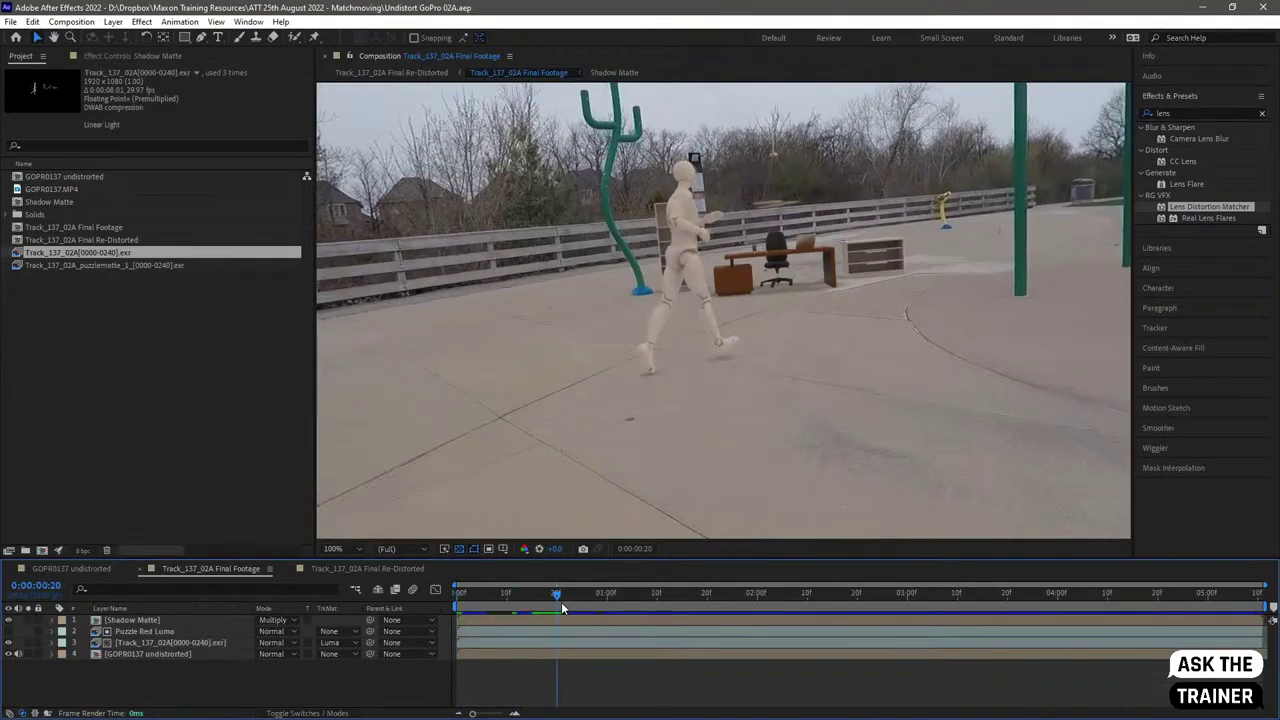
left_click_drag(1010, 627, 537, 612)
key("space")
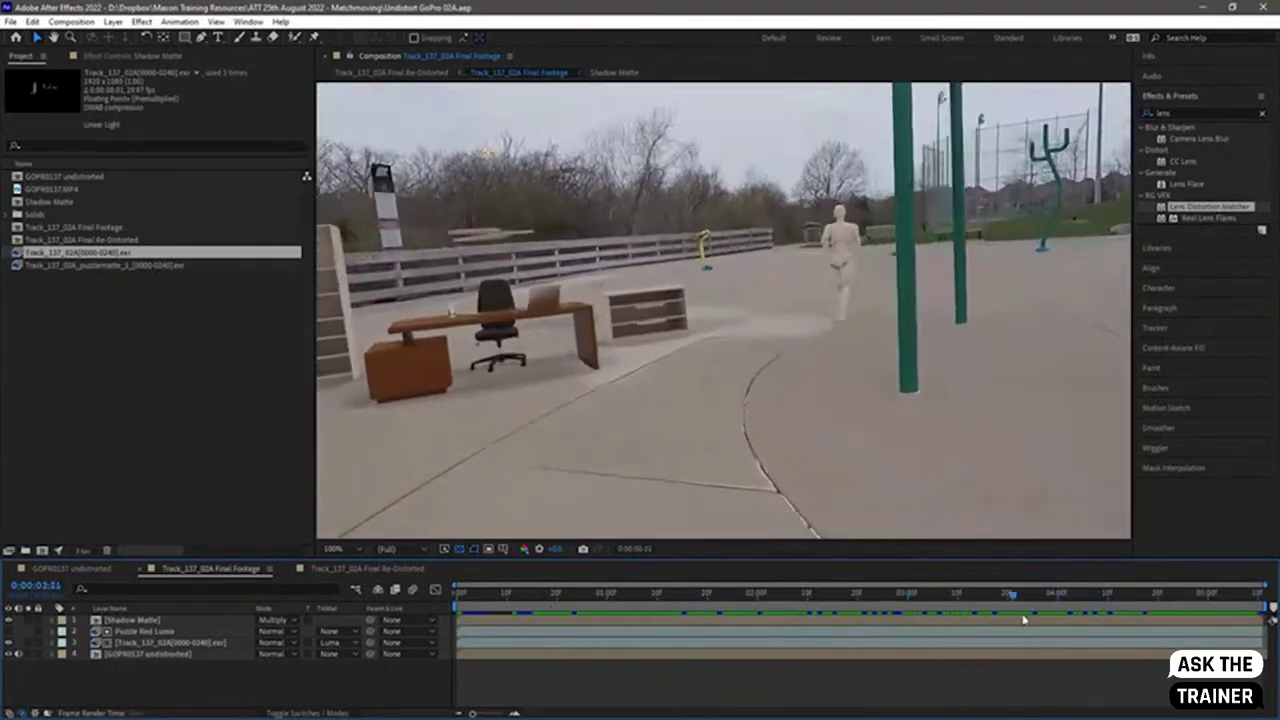
key("space")
- Open the Track_137_02A Final Re-Distorted composition and scrub through its frames
double_click(106, 241)
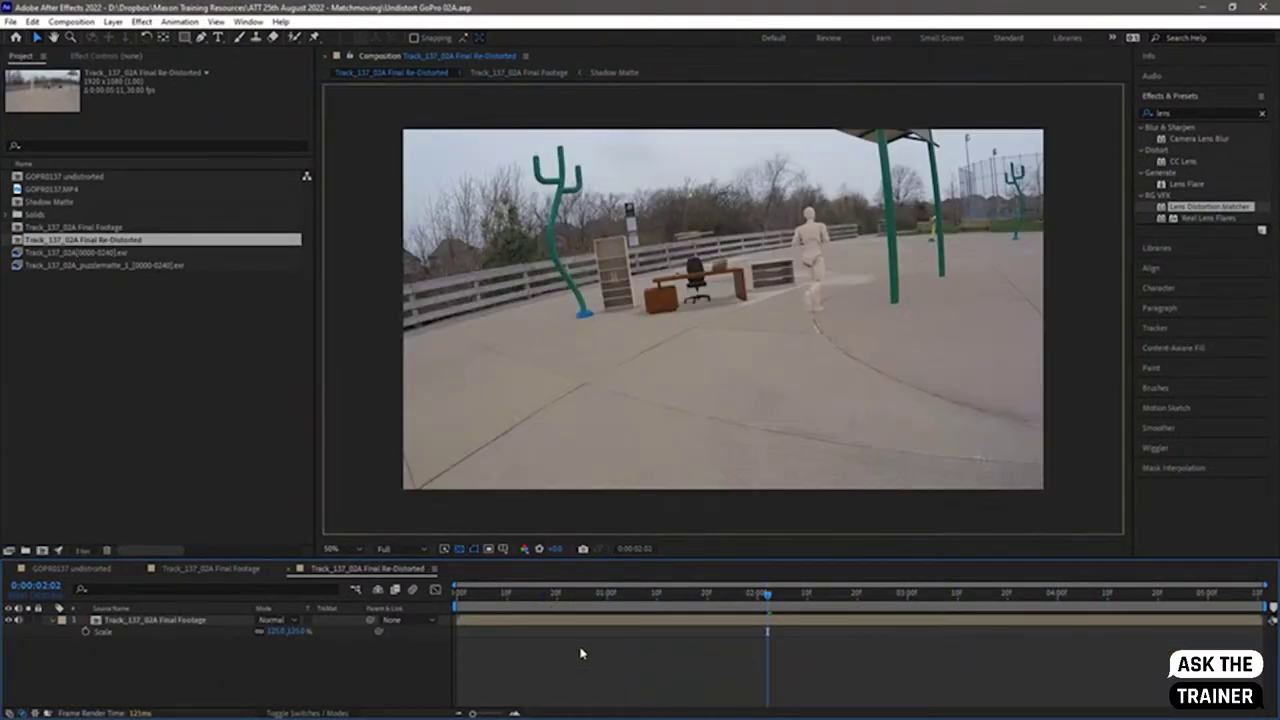
left_click(829, 596)
left_click_drag(829, 596, 887, 596)
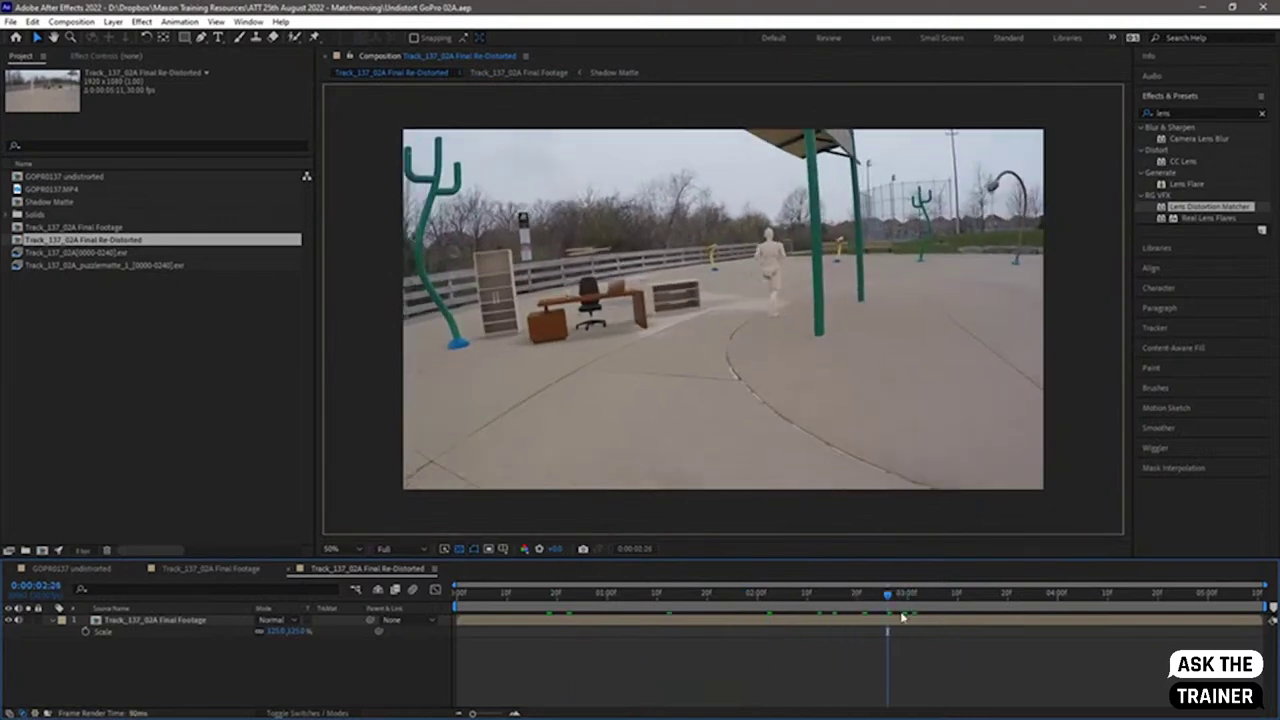
left_click_drag(901, 617, 962, 626)
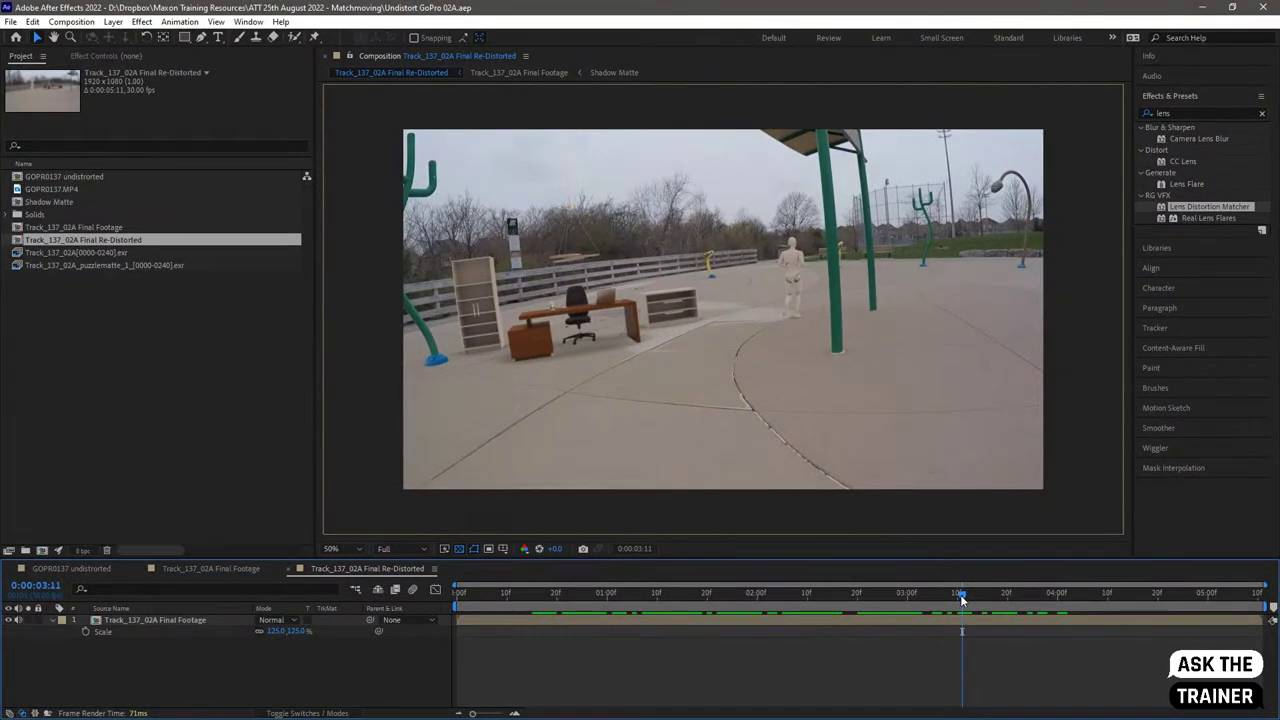
left_click_drag(960, 594, 727, 640)
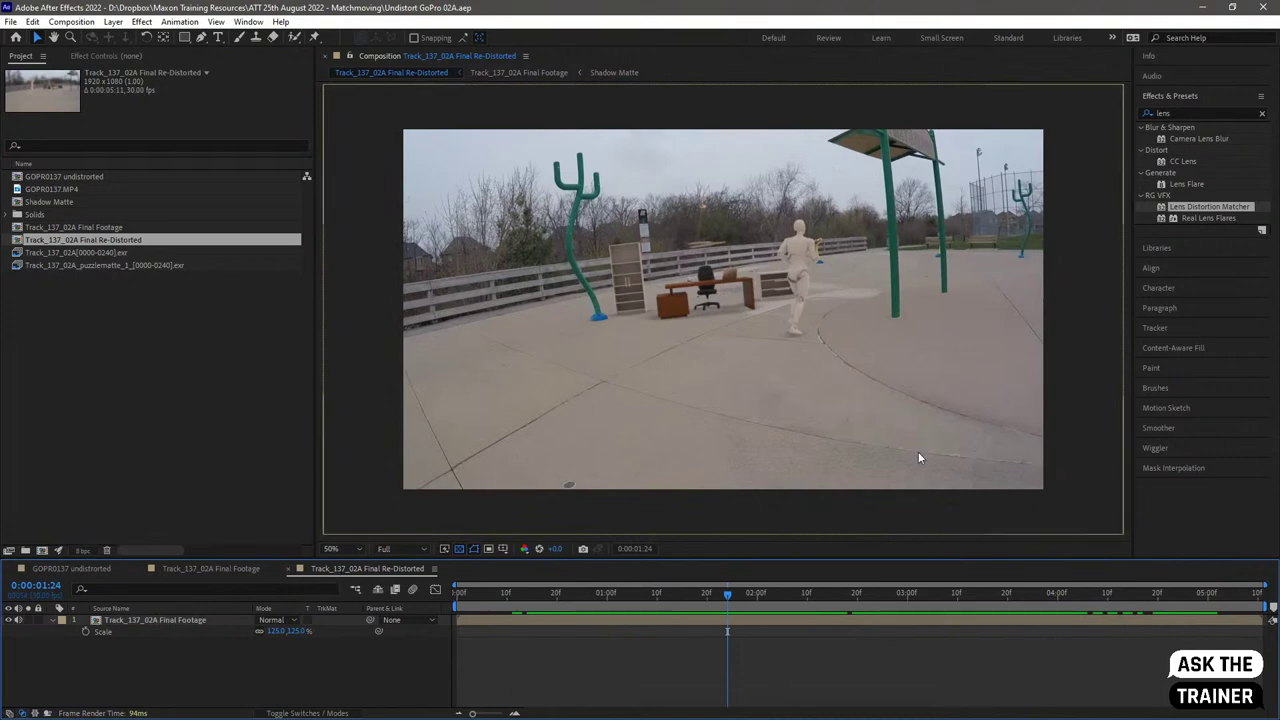
- Show the Final Footage layer's Lens Distortion Matcher settings and toggle Invert off and on to compare
left_click(114, 623)
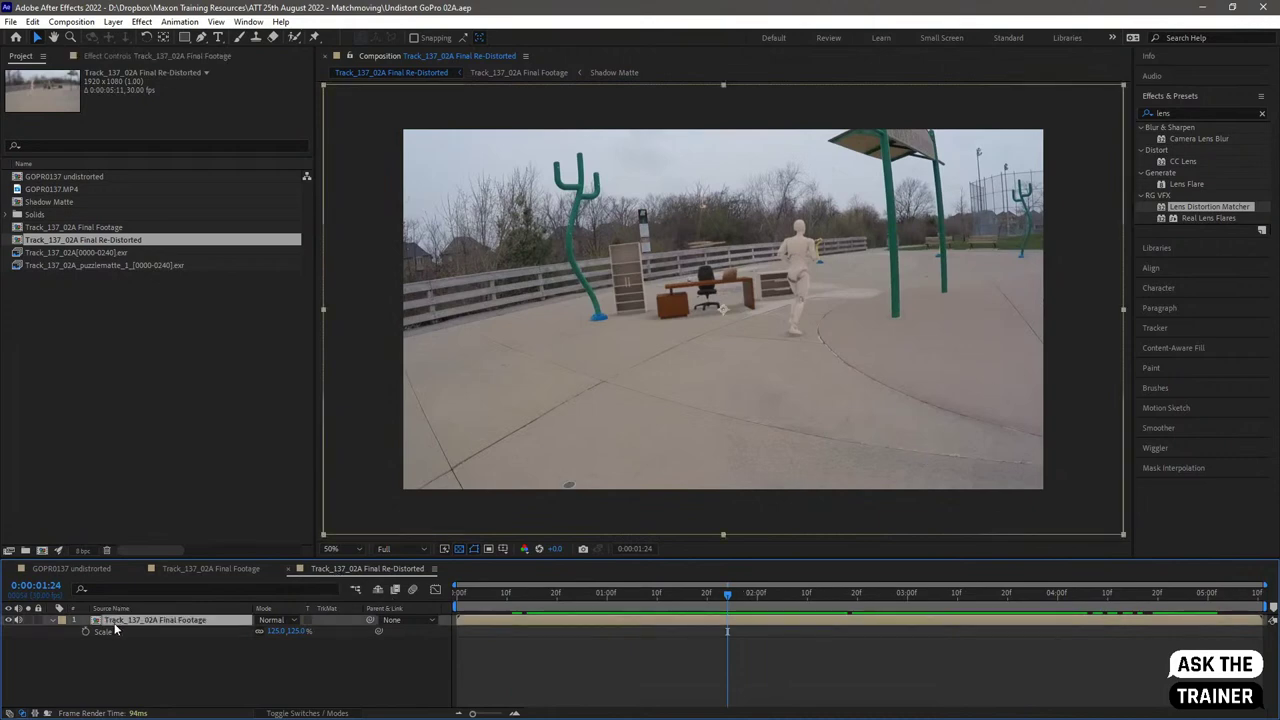
left_click(118, 56)
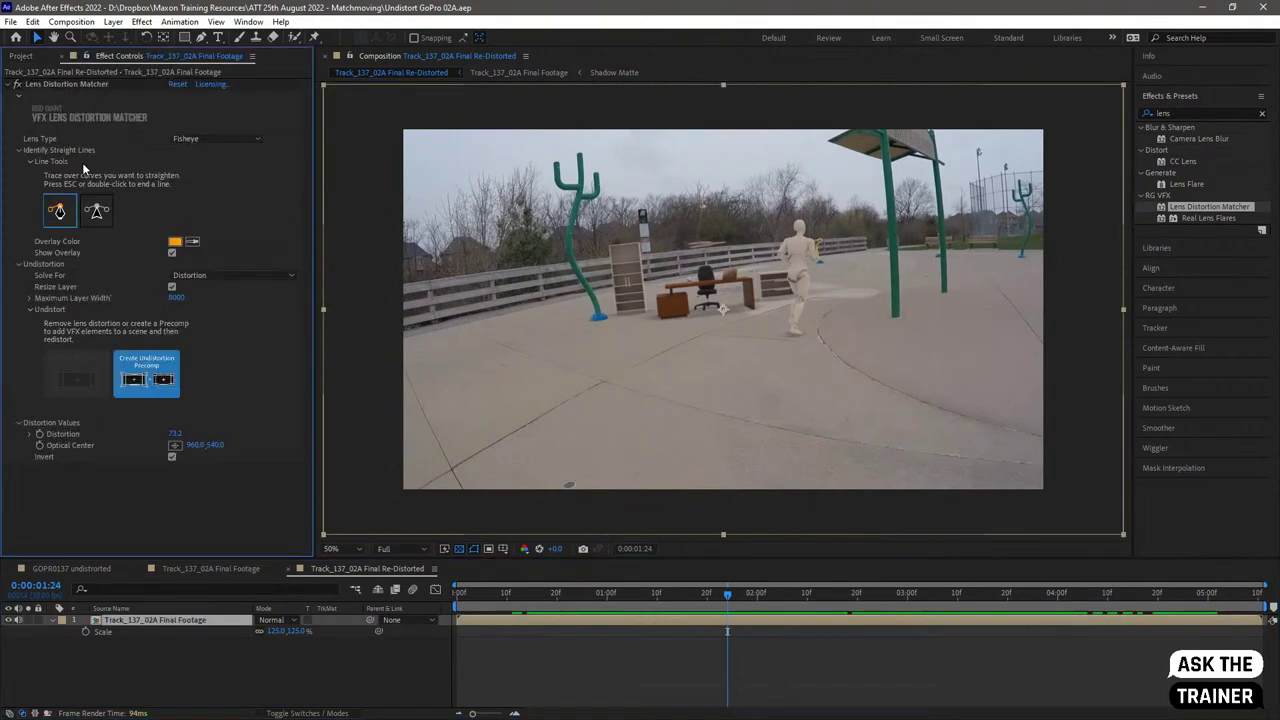
left_click(172, 458)
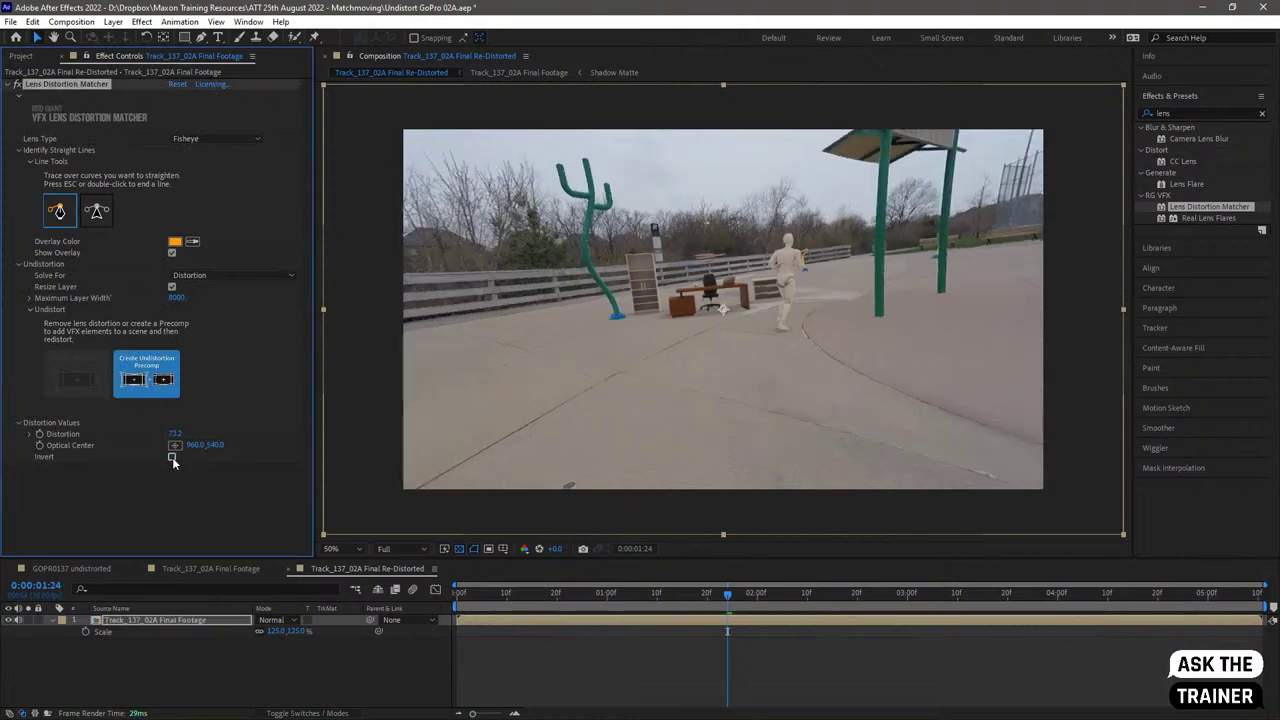
left_click(172, 458)
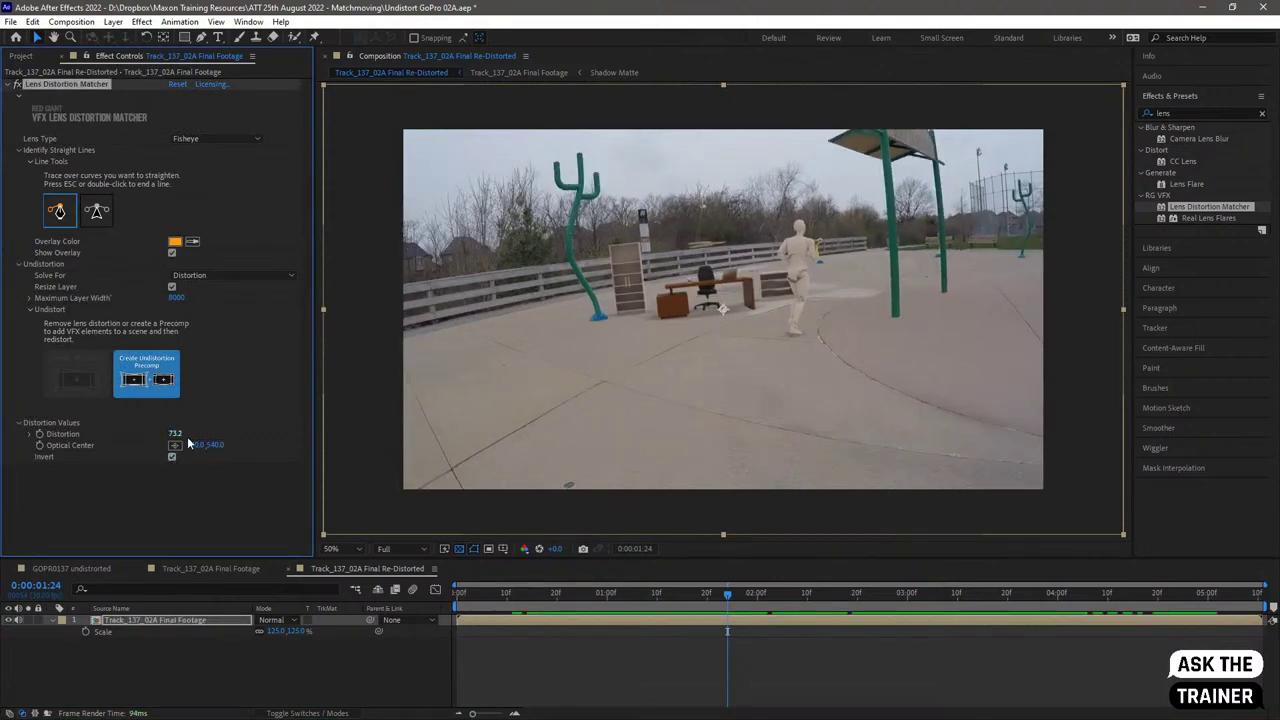
left_click_drag(741, 604, 995, 640)
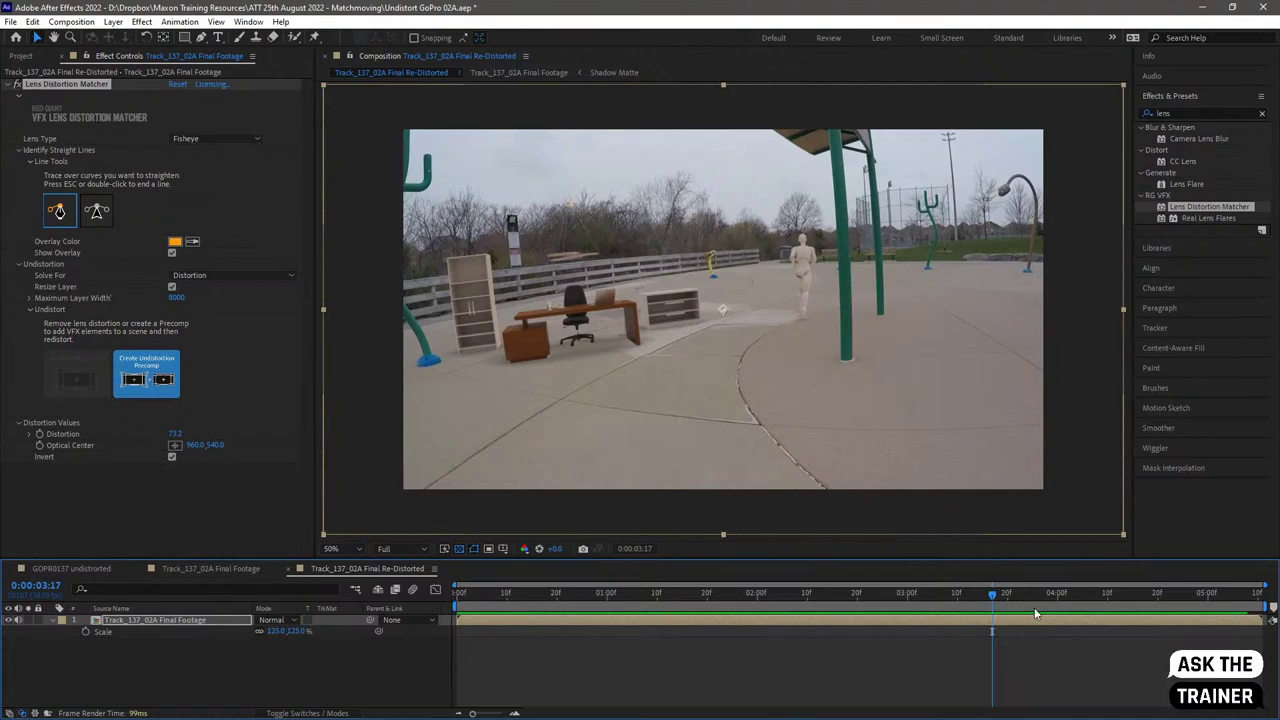
left_click_drag(995, 601, 834, 603)
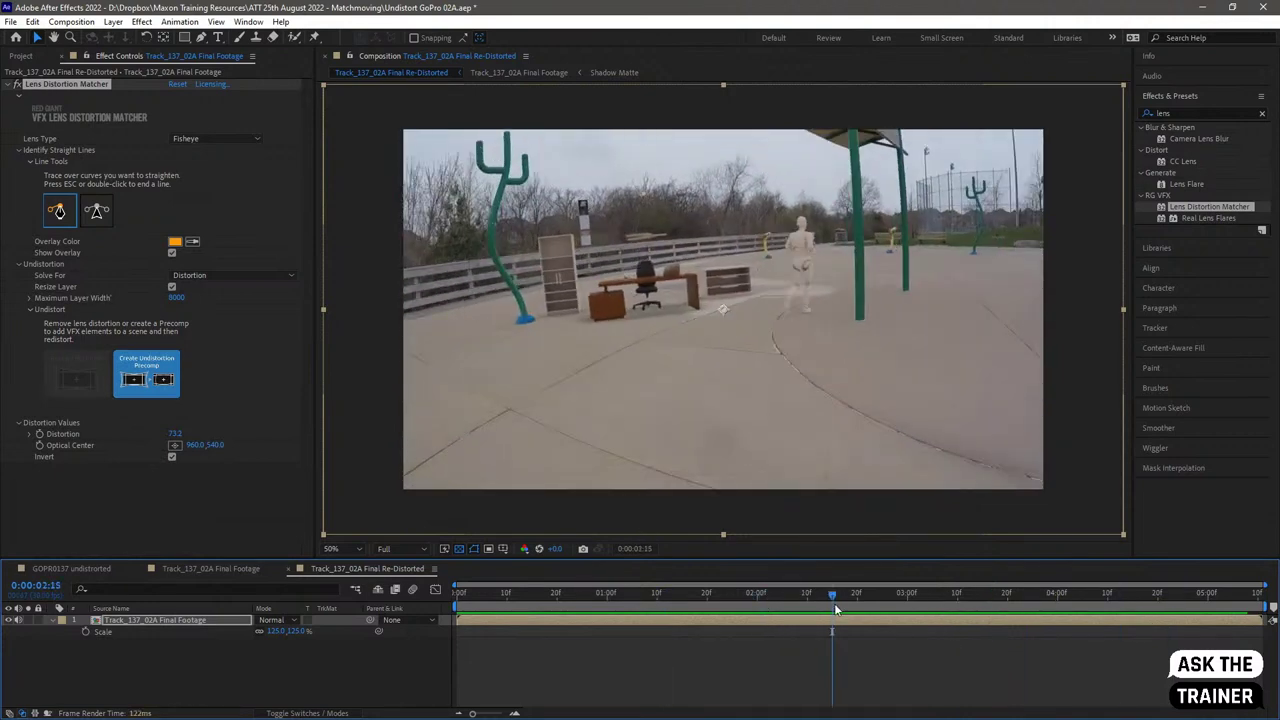
- Create the undistortion precomp, park at 0:00:02:20, and reveal the modified Distortion values with U
left_click(146, 378)
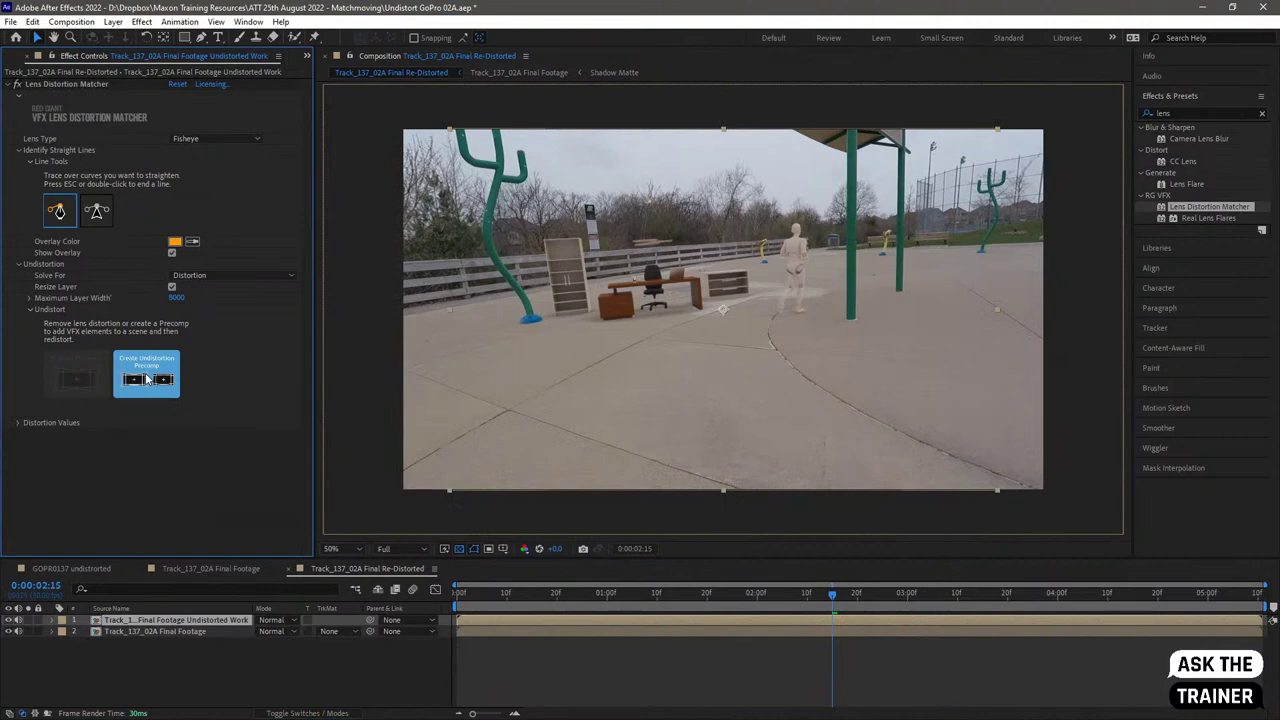
key("space")
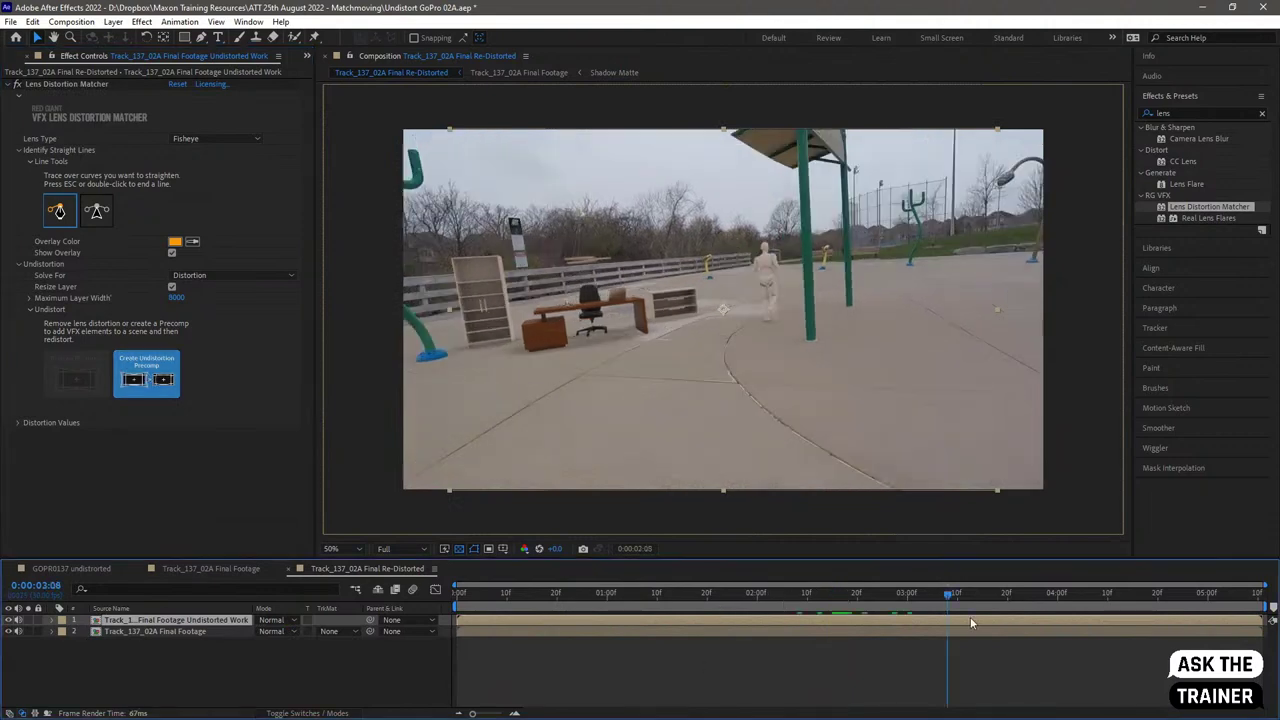
left_click(856, 593)
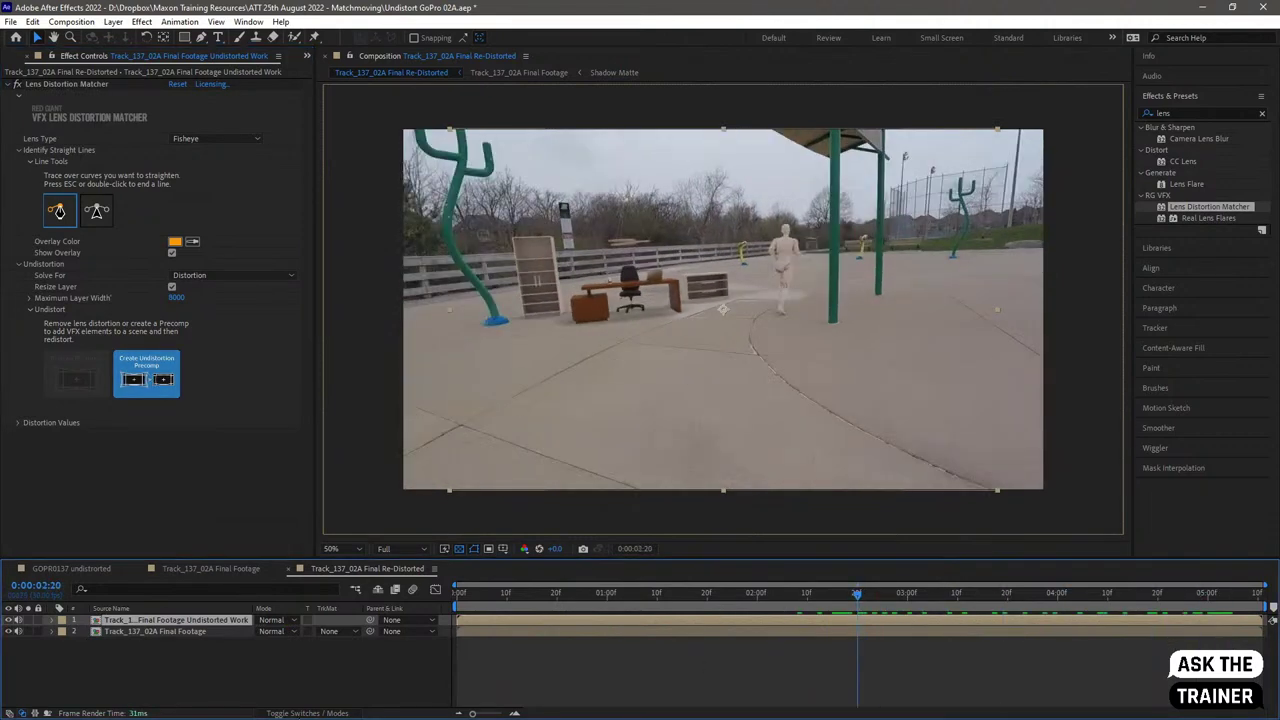
left_click(95, 620)
key("u")
key("u")
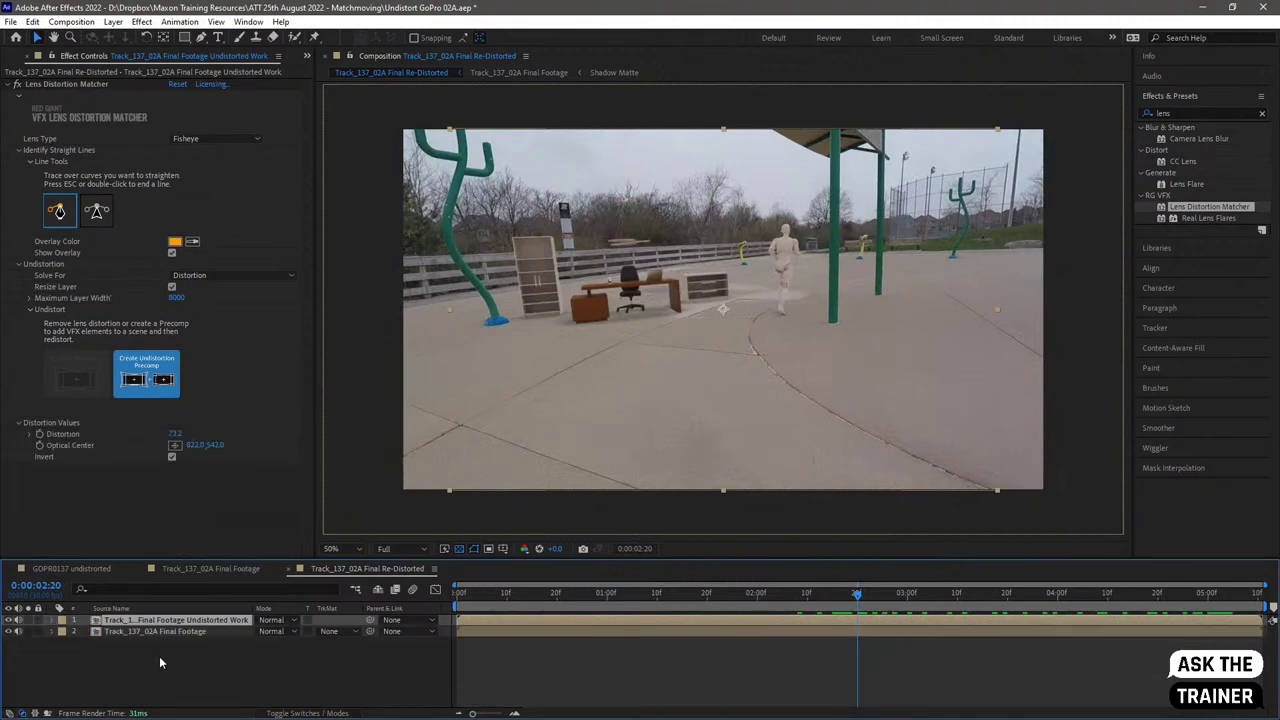
- Delete and restore the footage layer, then open the Undistorted Work precomp
left_click(130, 632)
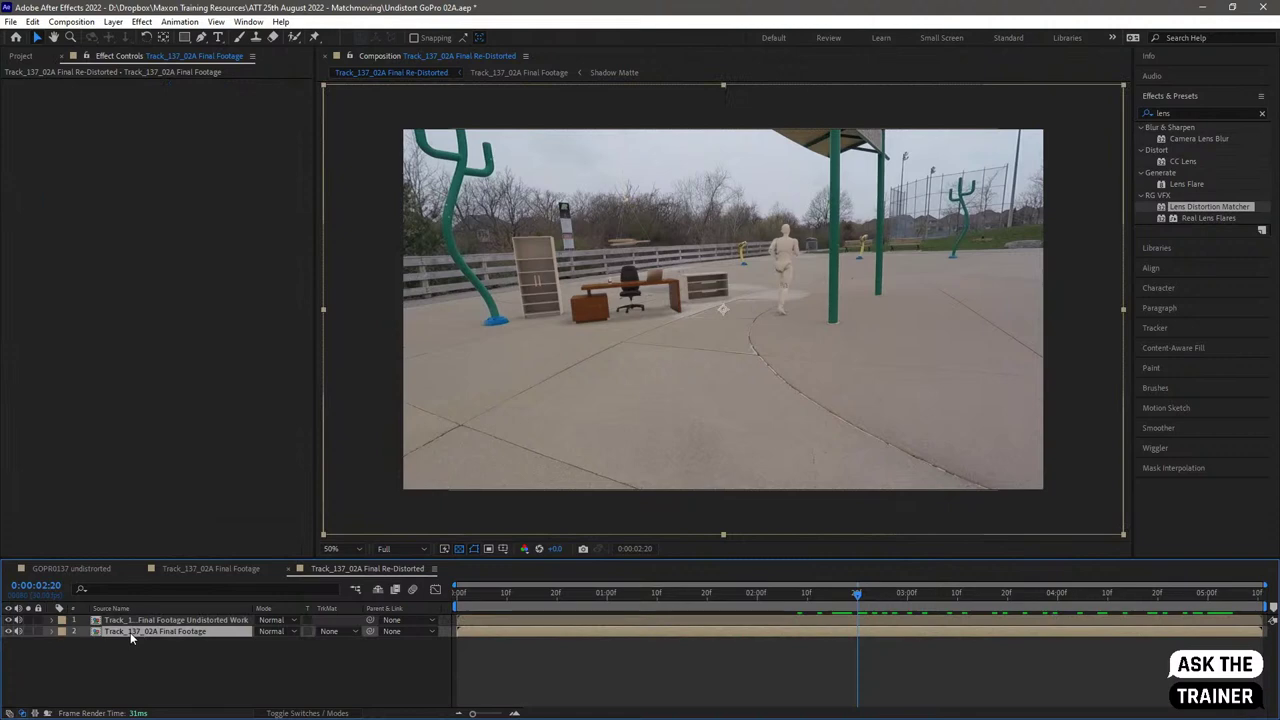
key("Delete")
left_click(130, 622)
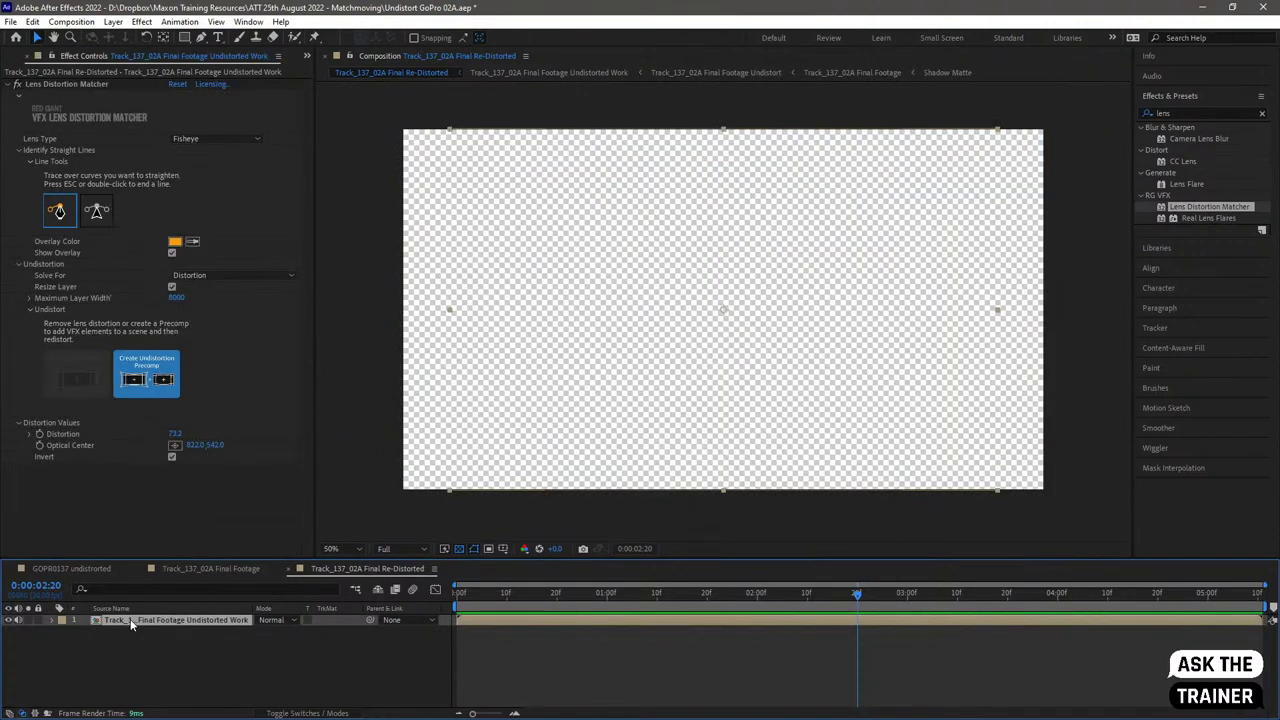
key("ctrl+z")
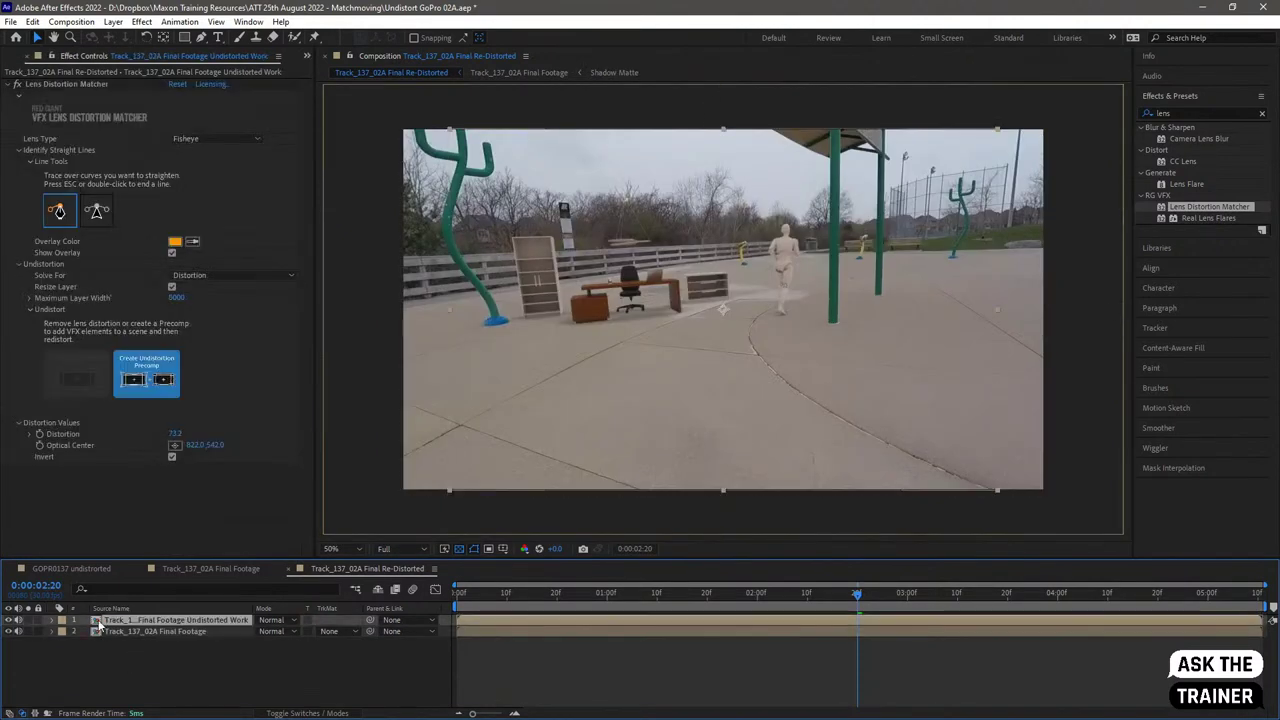
double_click(99, 621)
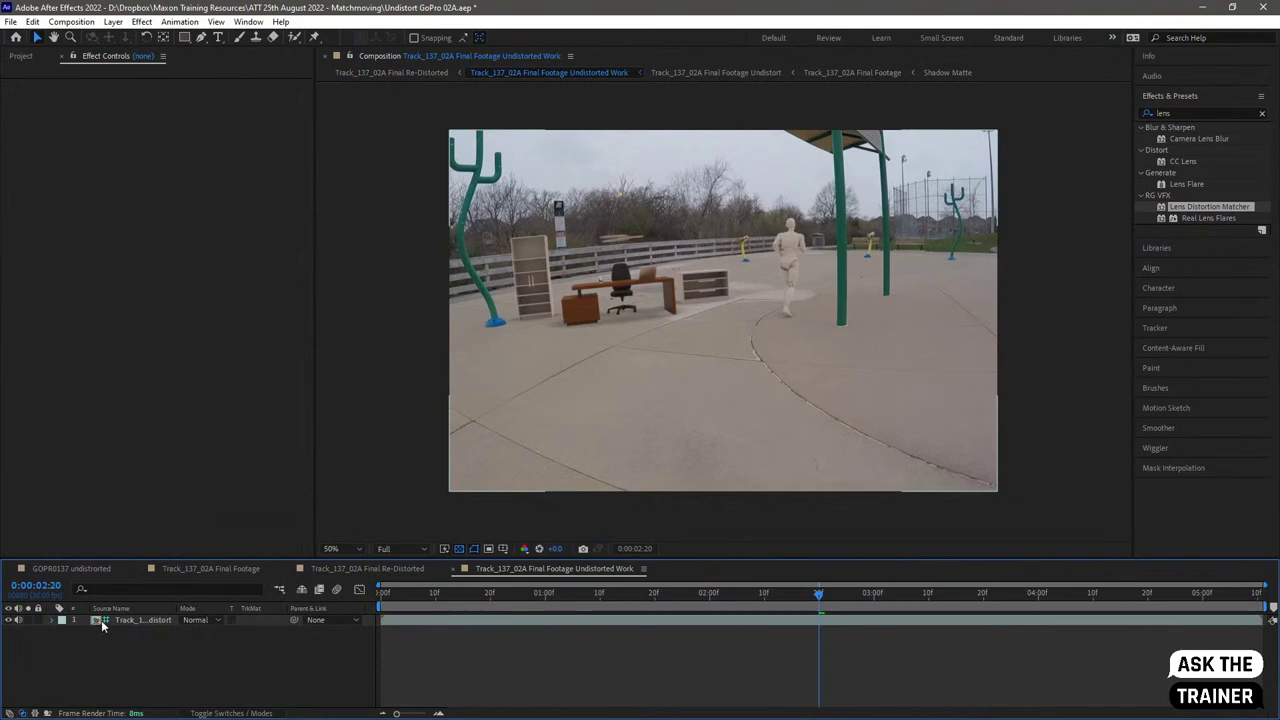
left_click(99, 621)
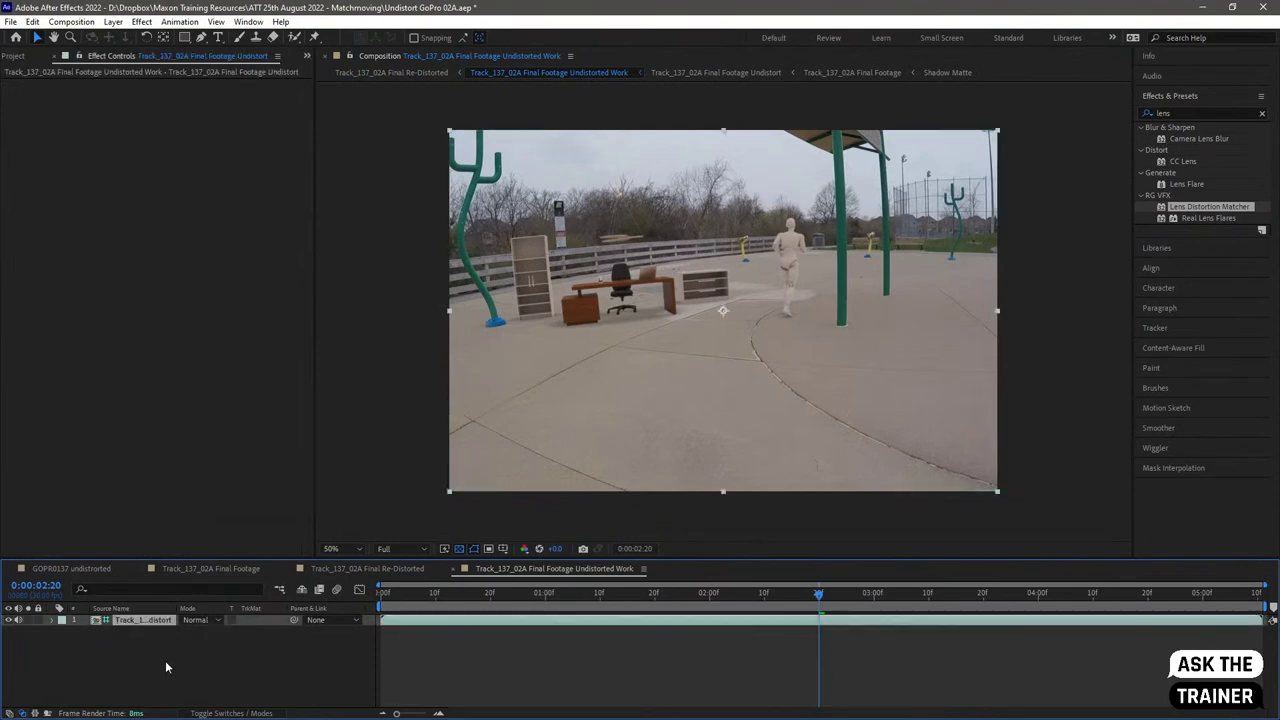
key("space")
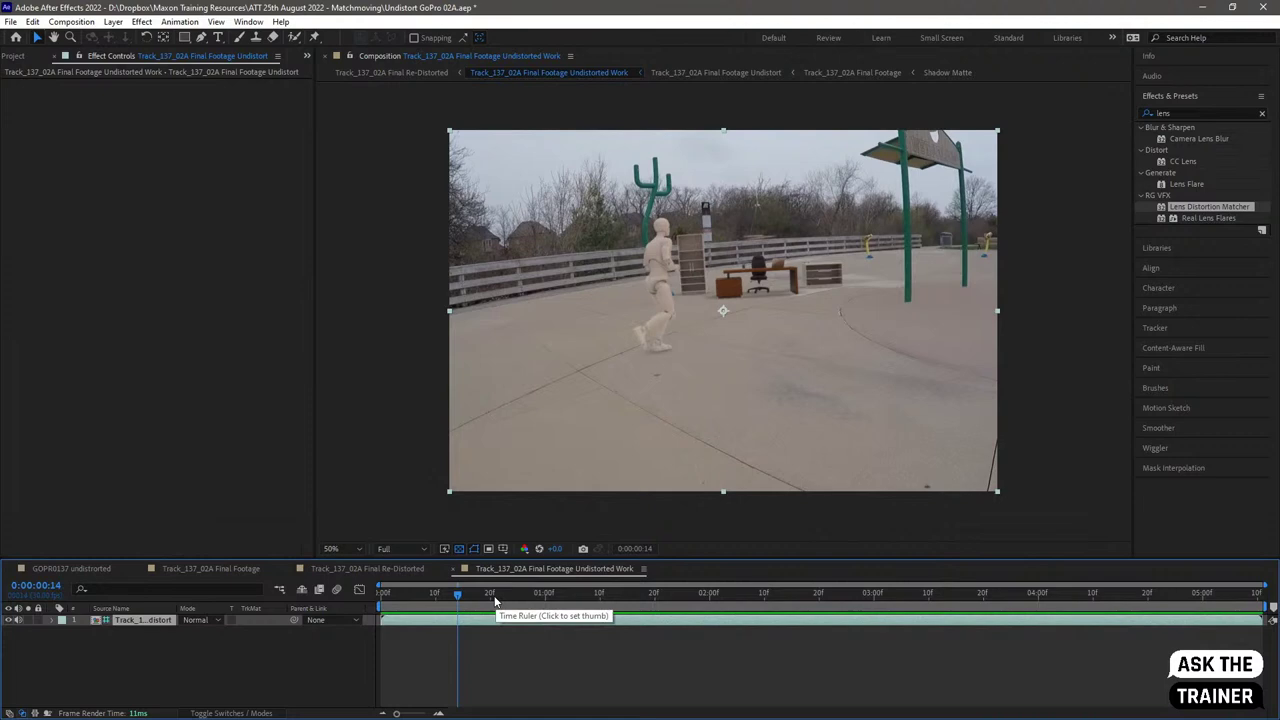
left_click_drag(494, 597, 672, 608)
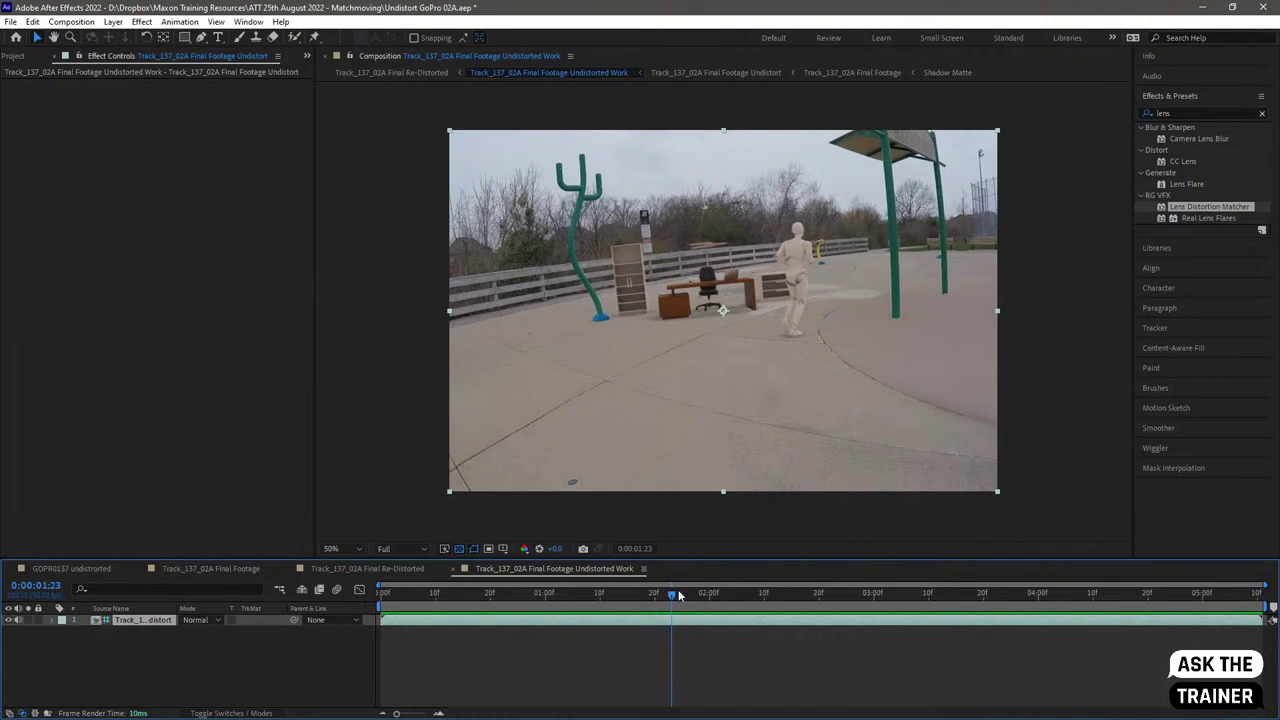
left_click_drag(681, 598, 1230, 594)
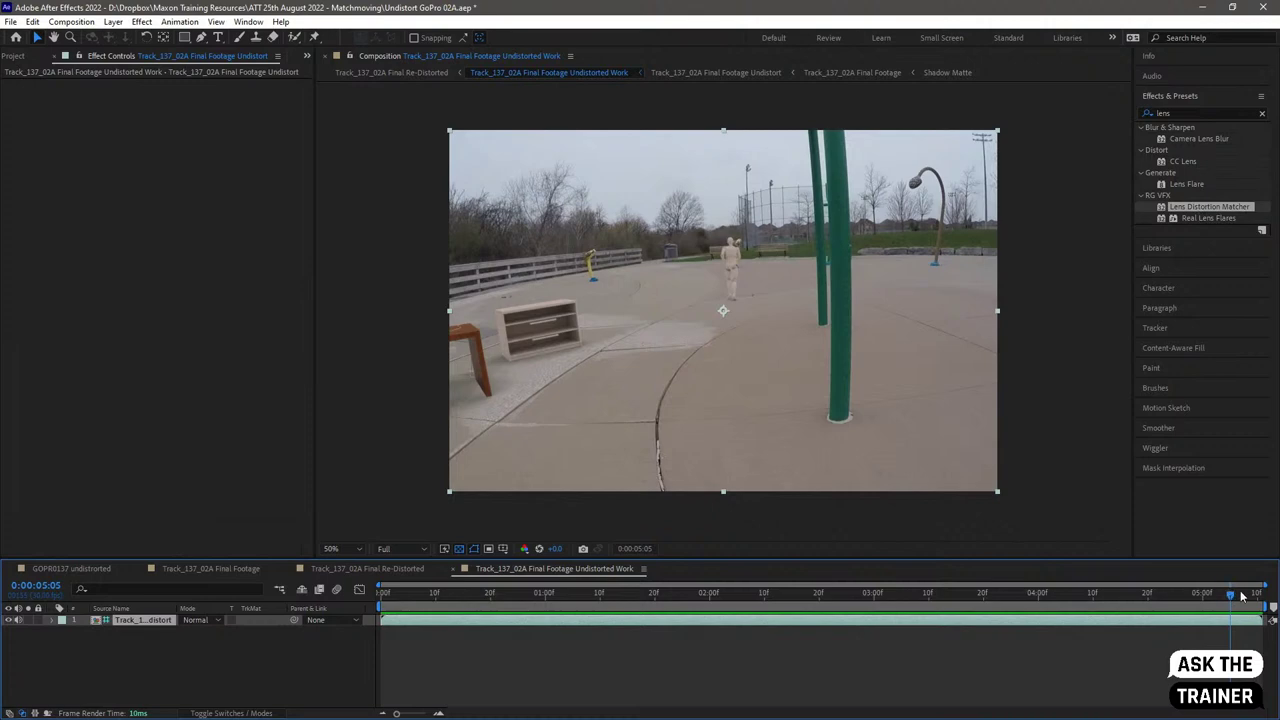
left_click_drag(1231, 594, 628, 575)
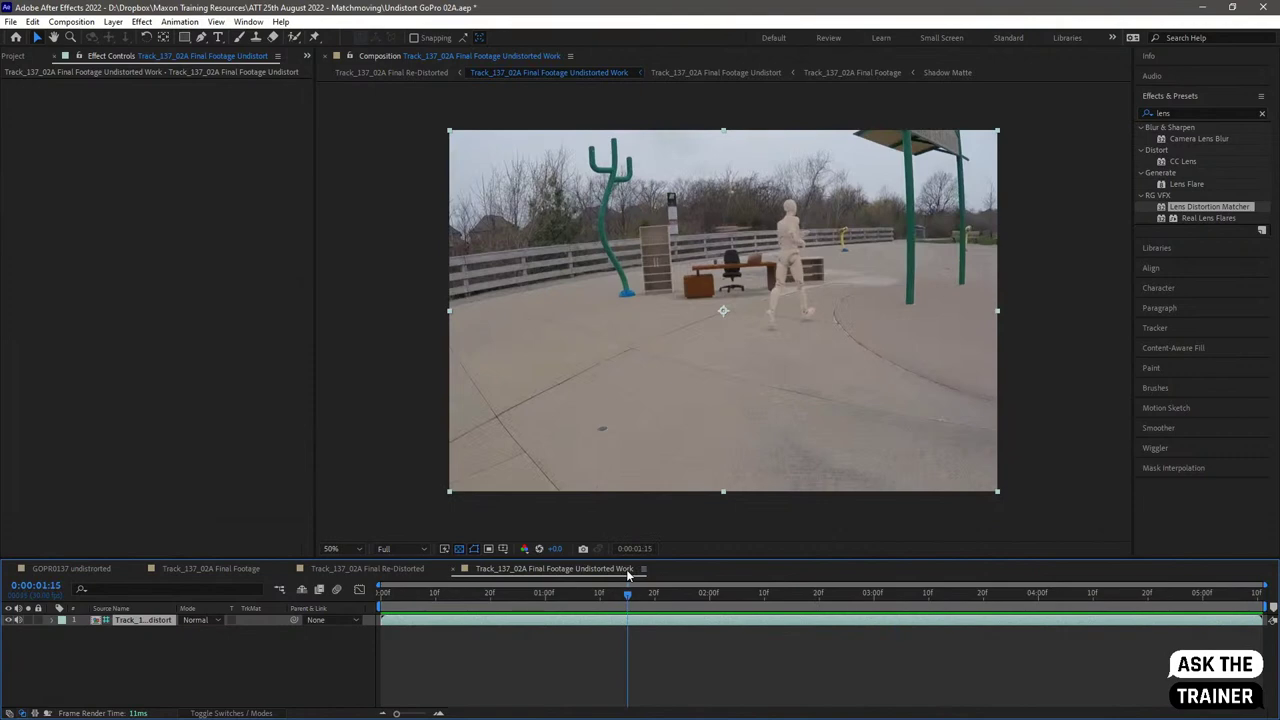
- Open the nested Undistort and Final Footage comps, check Re-Distorted, and return to Undistorted Work
double_click(95, 620)
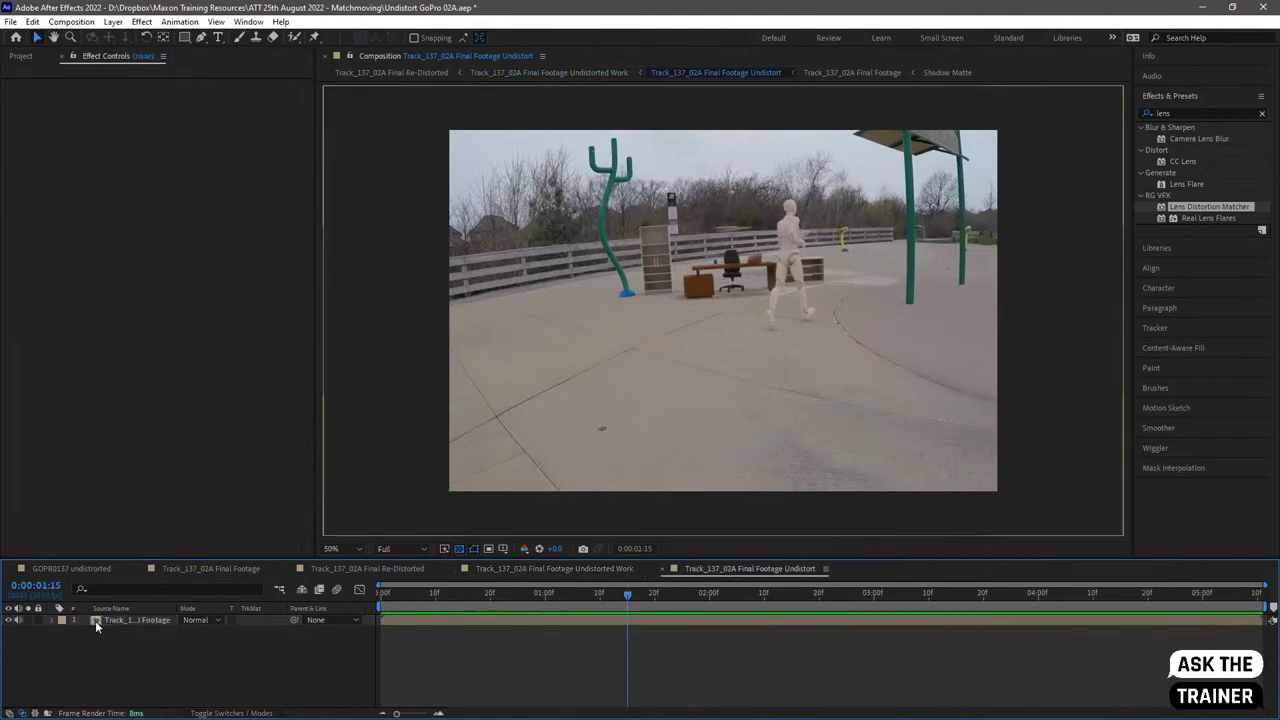
double_click(95, 620)
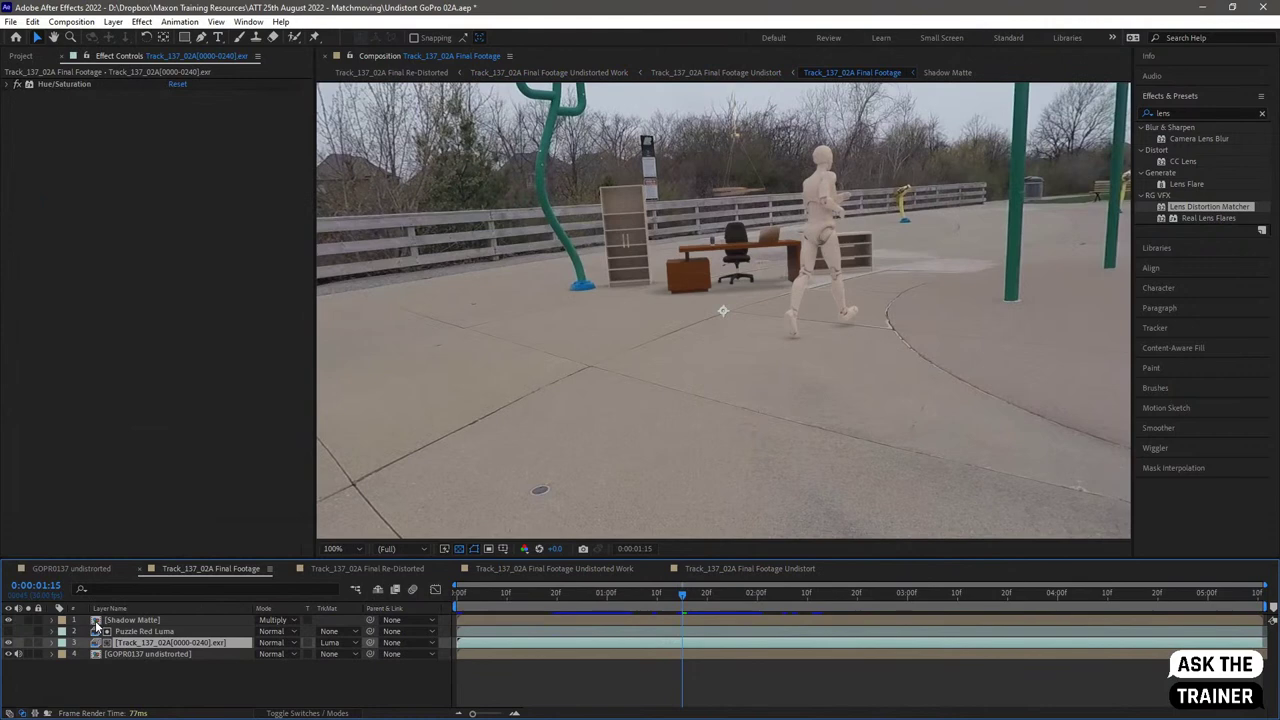
left_click(345, 569)
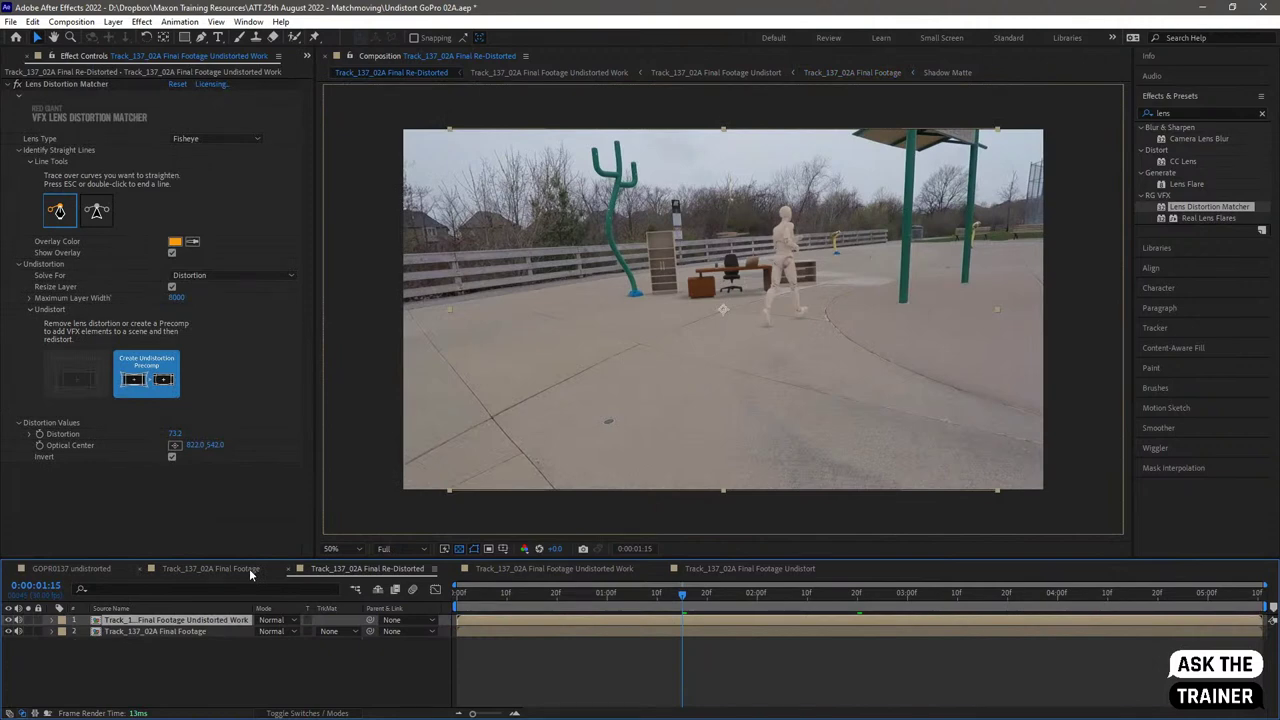
left_click(485, 570)
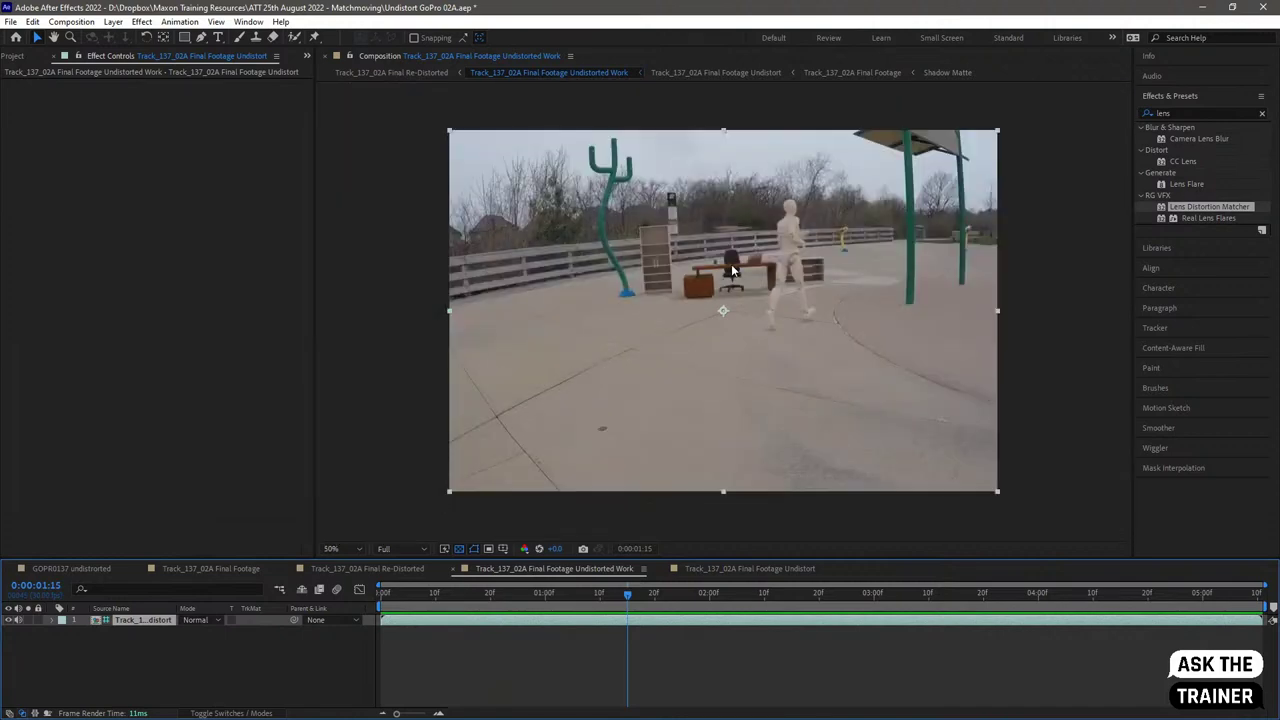
left_click(113, 21)
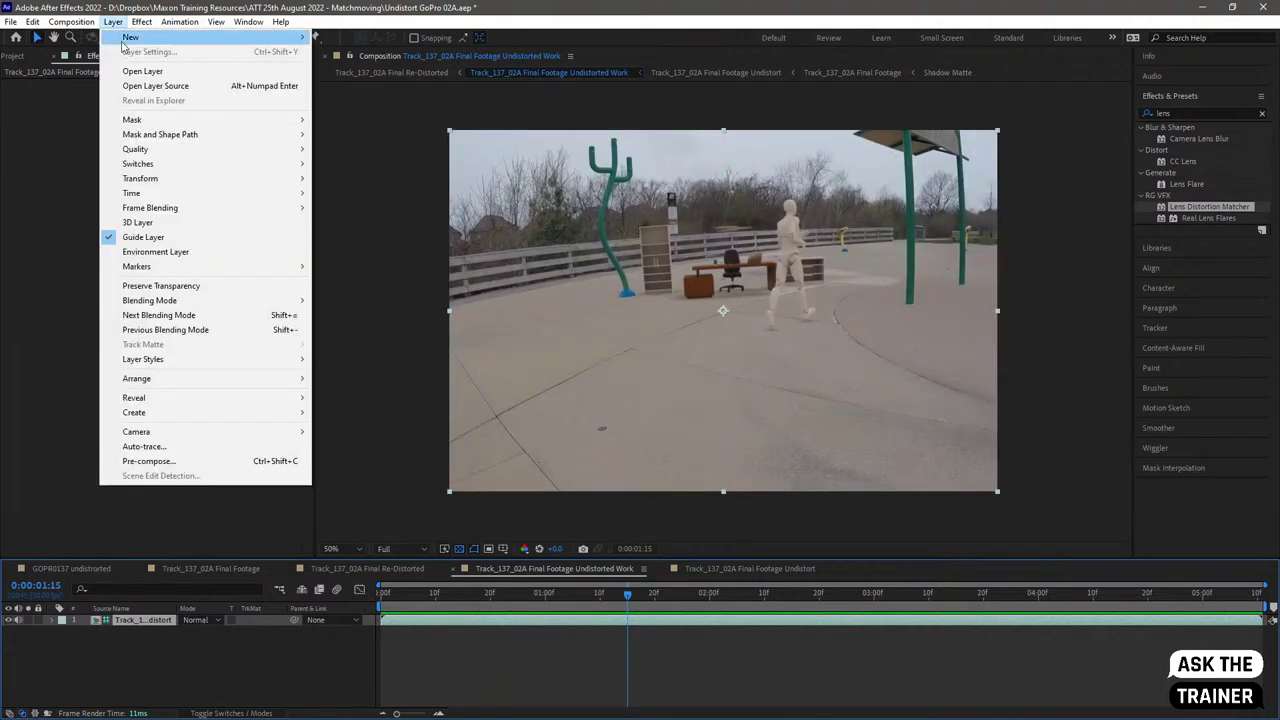
- Add Shape Layer 1 with a red rectangle on the ground left of centre, then open the Undistort comp
mouse_move(125, 44)
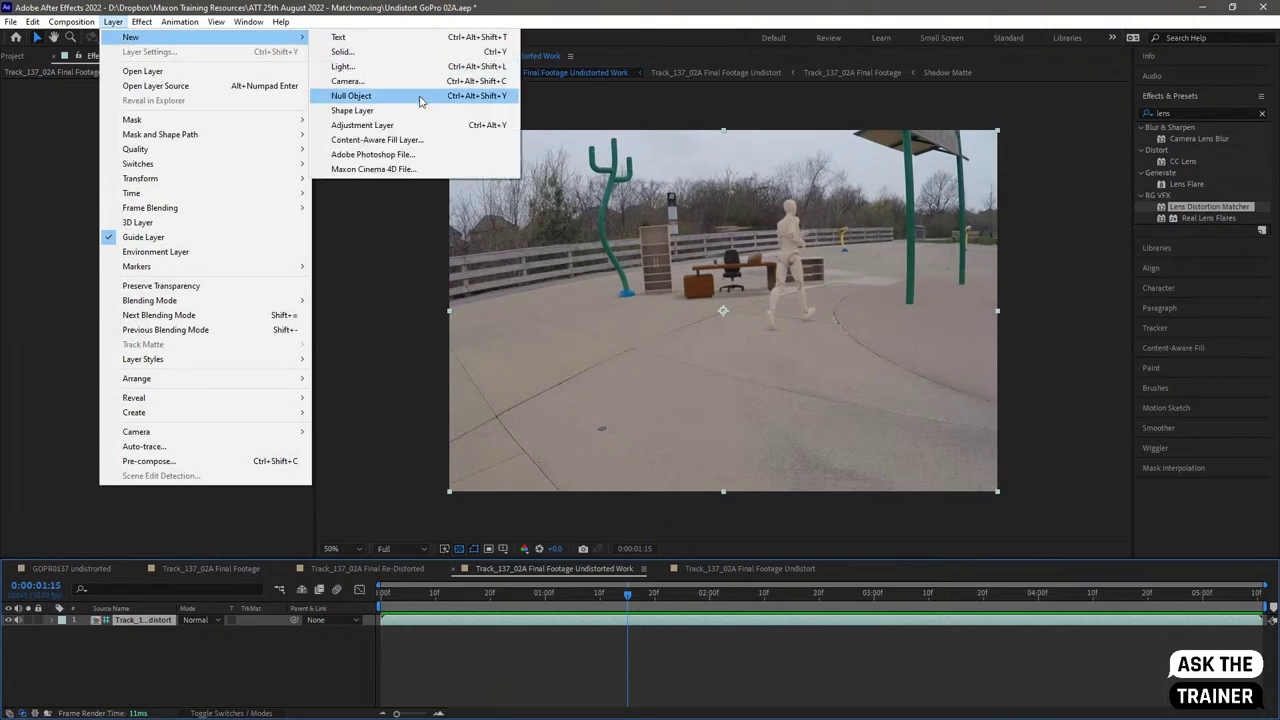
left_click(420, 110)
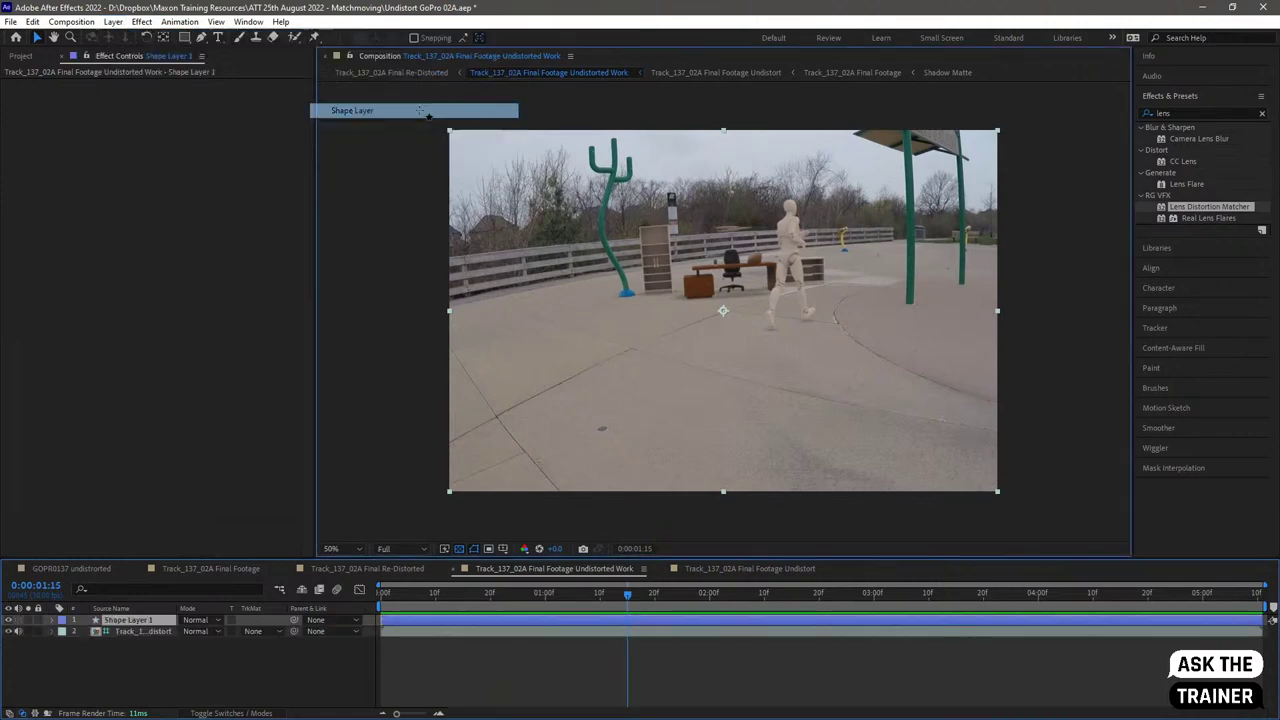
left_click(101, 624)
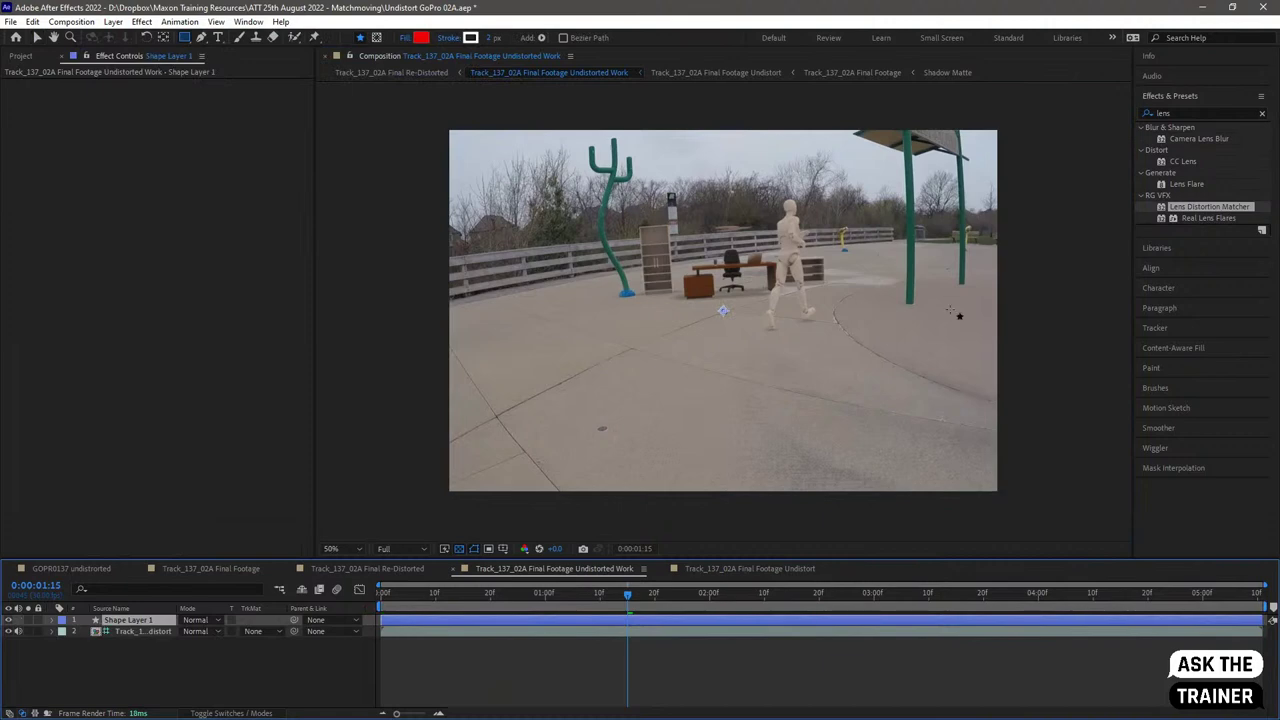
left_click_drag(571, 337, 676, 421)
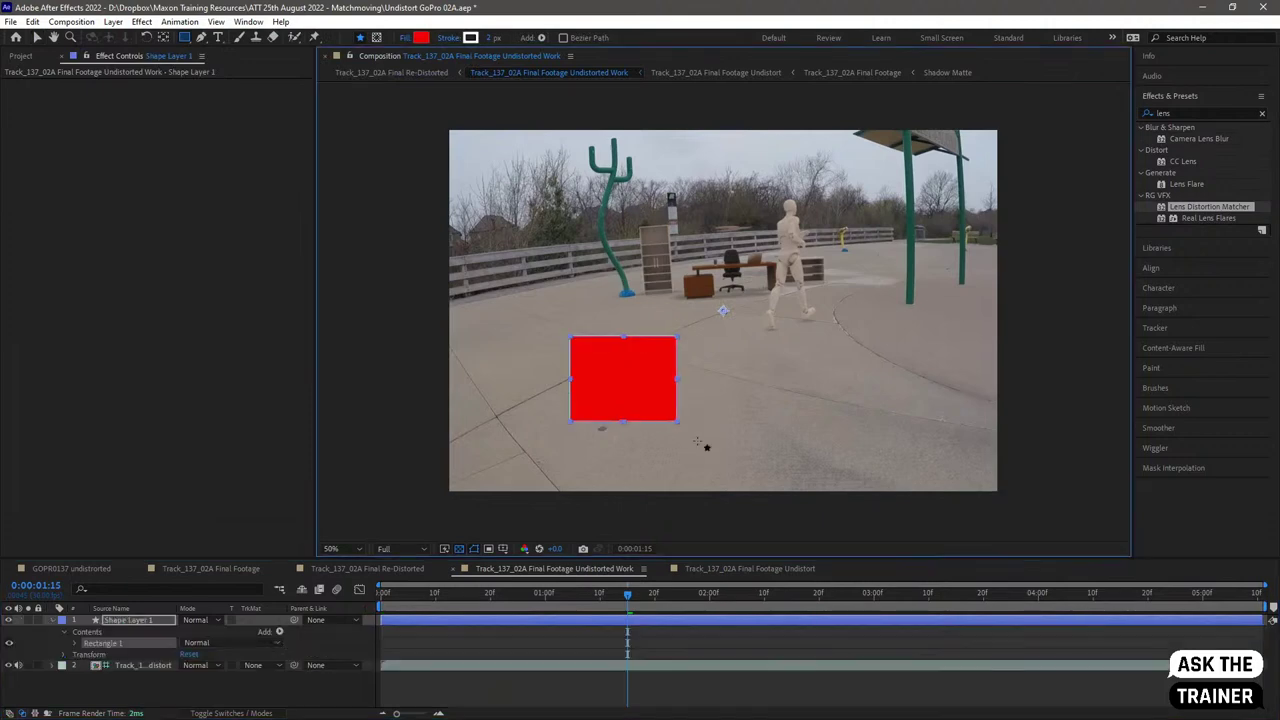
left_click(118, 627)
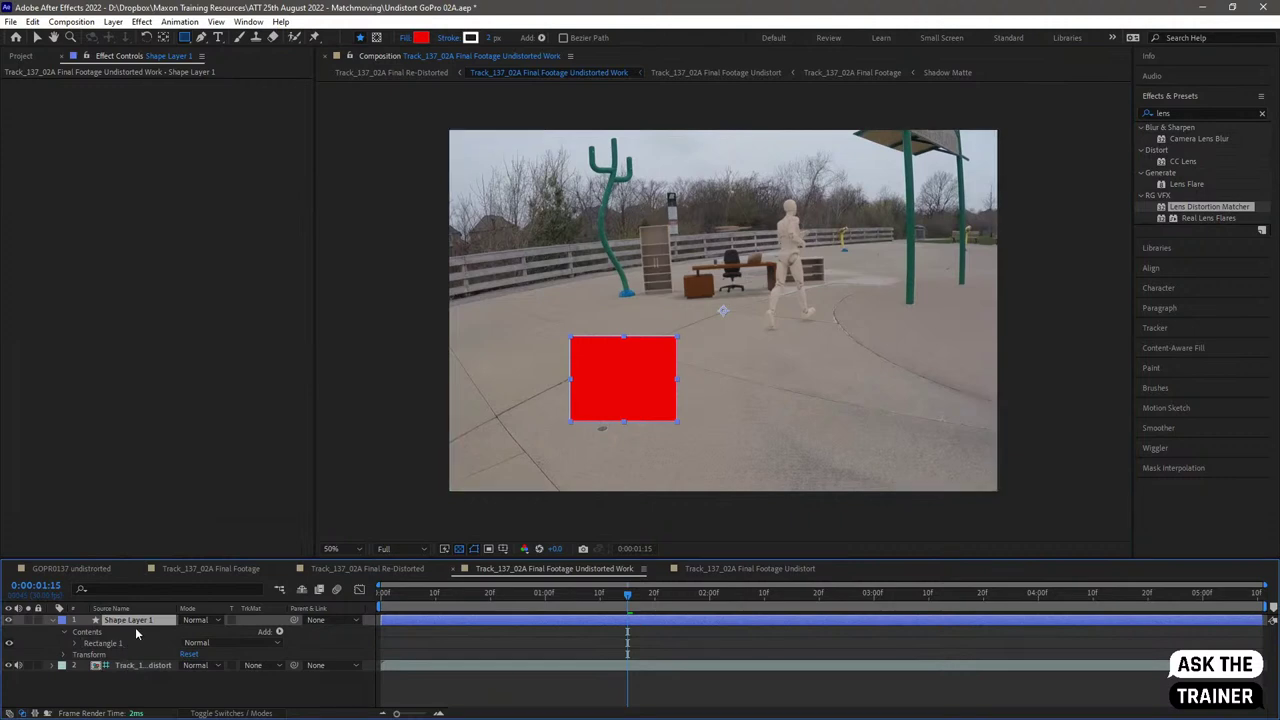
double_click(136, 662)
- Paste the red rectangle layer into the Undistort comp and view it warped in the Re-Distorted comp
left_click(264, 659)
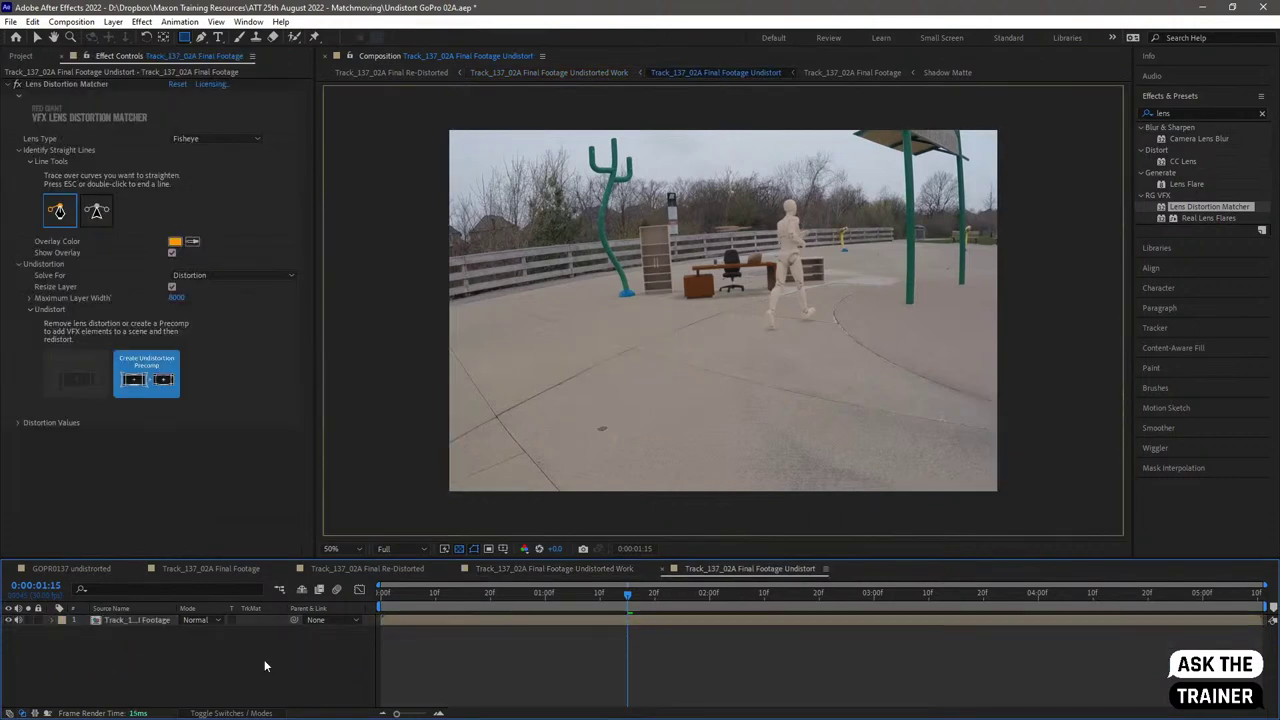
key("ctrl+v")
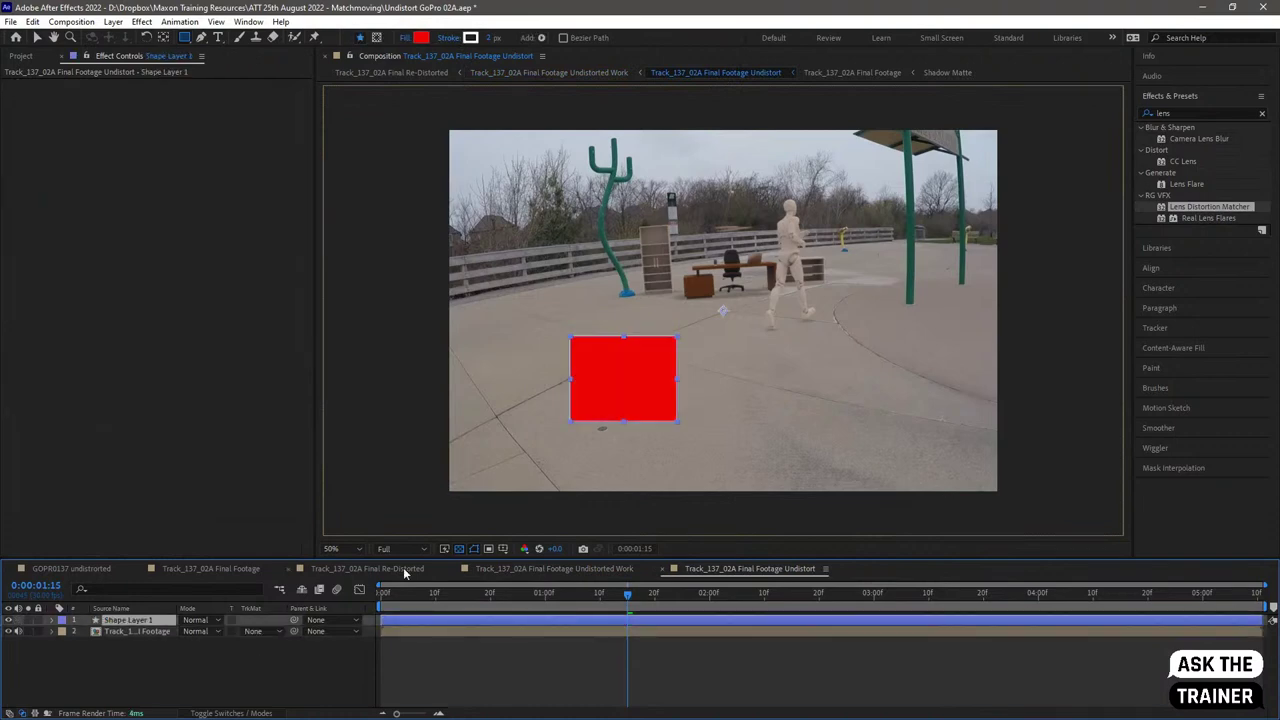
left_click(520, 569)
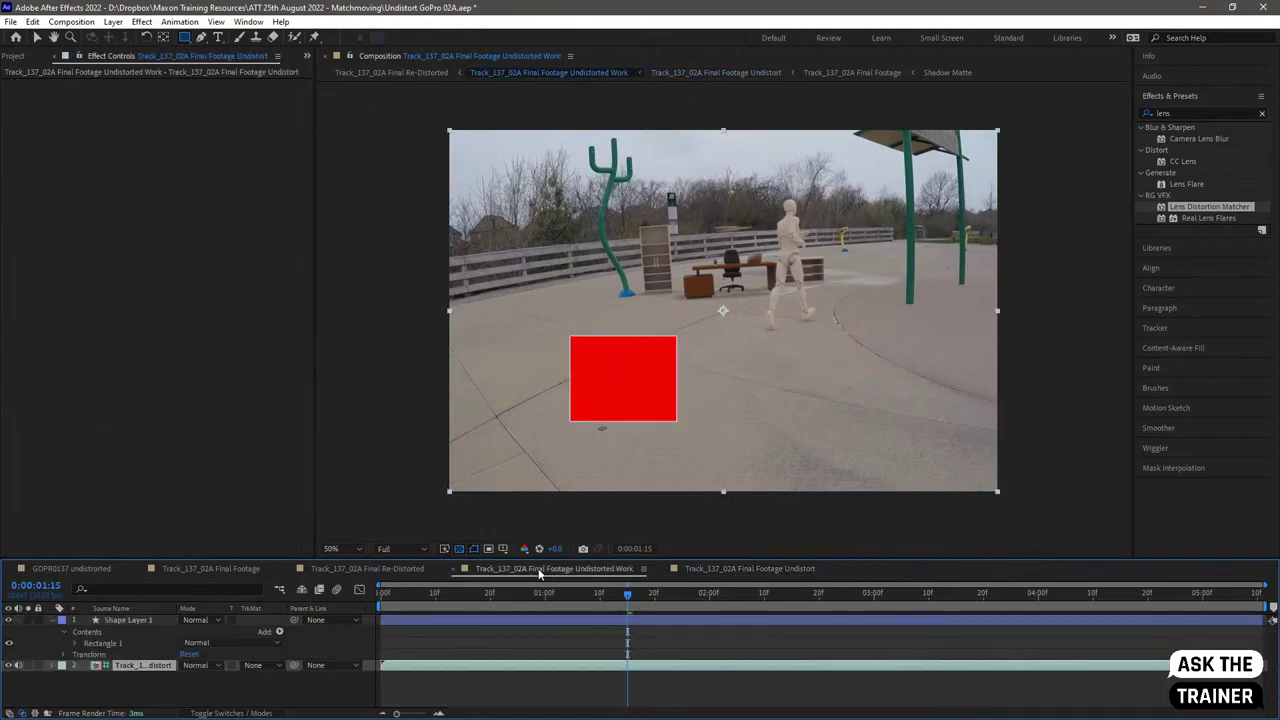
left_click(701, 569)
left_click(599, 569)
left_click(408, 569)
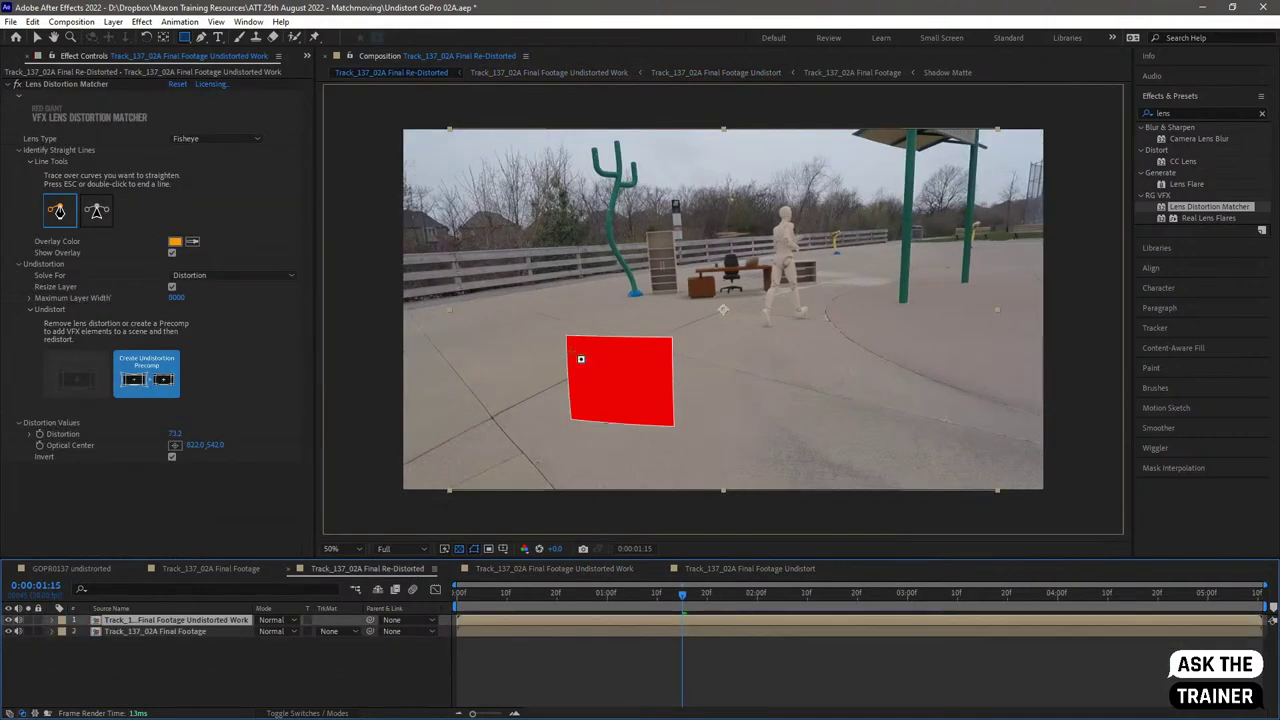
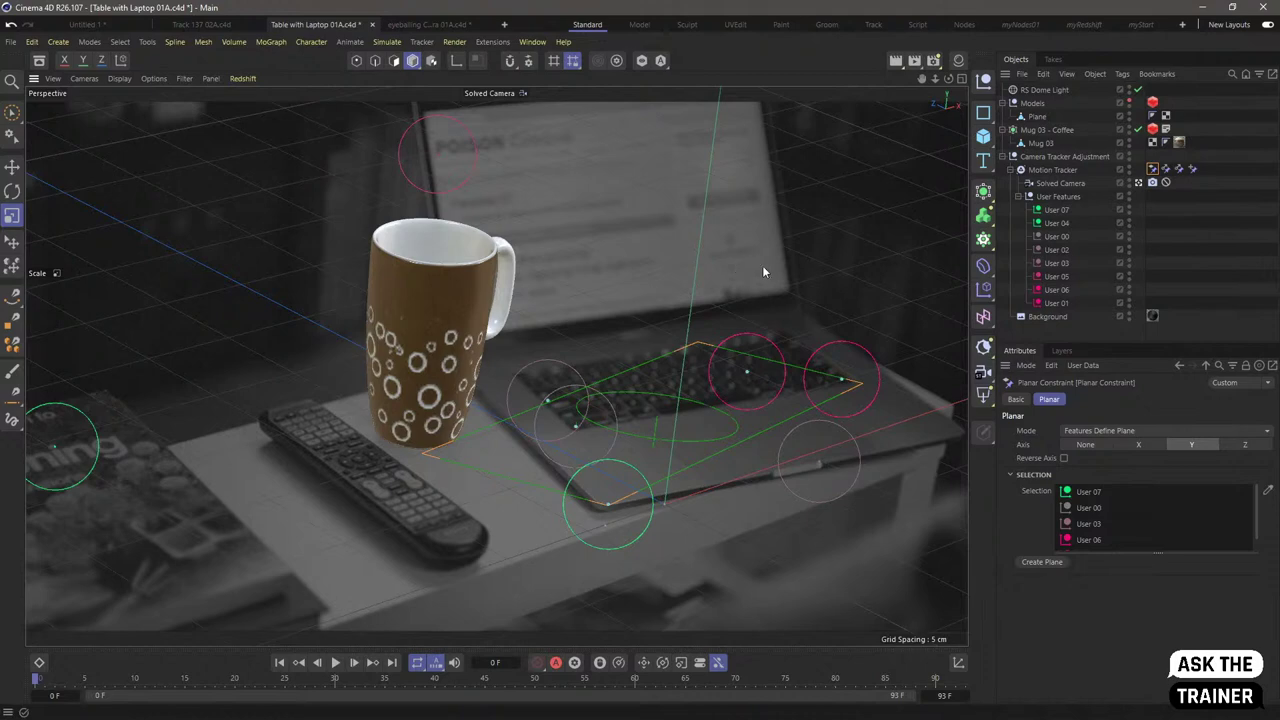
- Deselect all objects and scrub the footage through frames 4, 55 and back to 40
left_click(1073, 334)
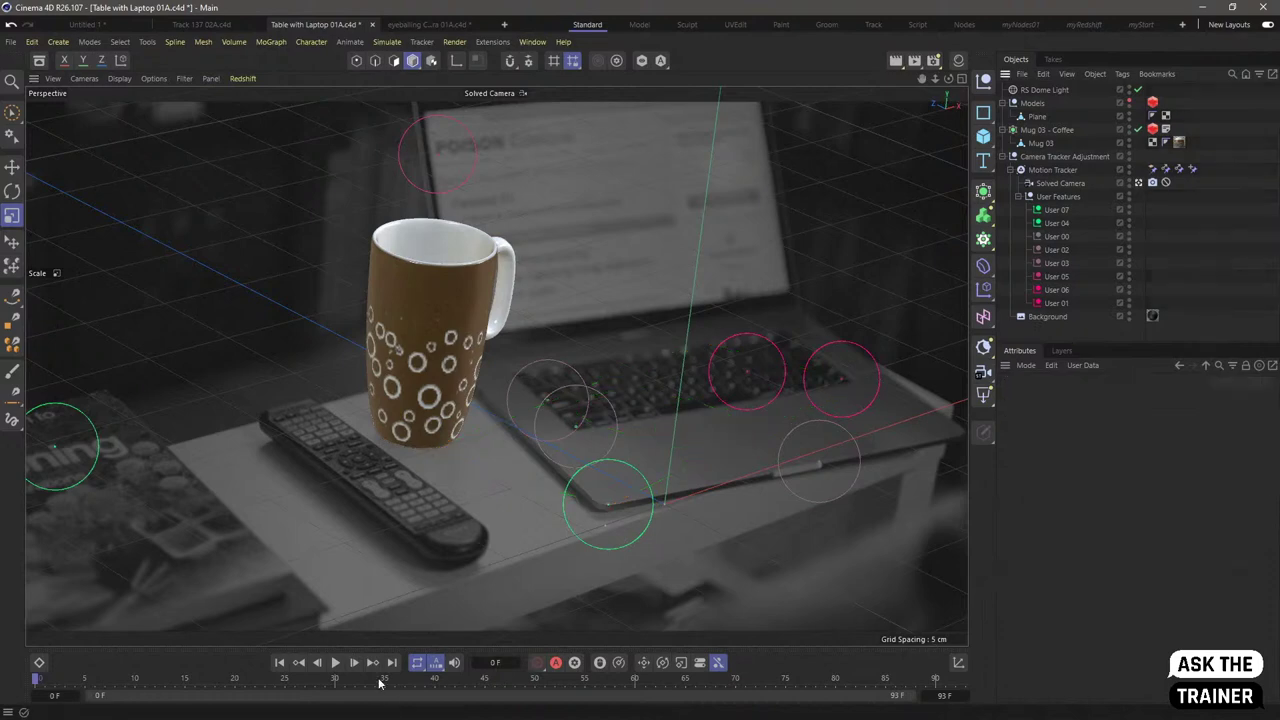
left_click(75, 680)
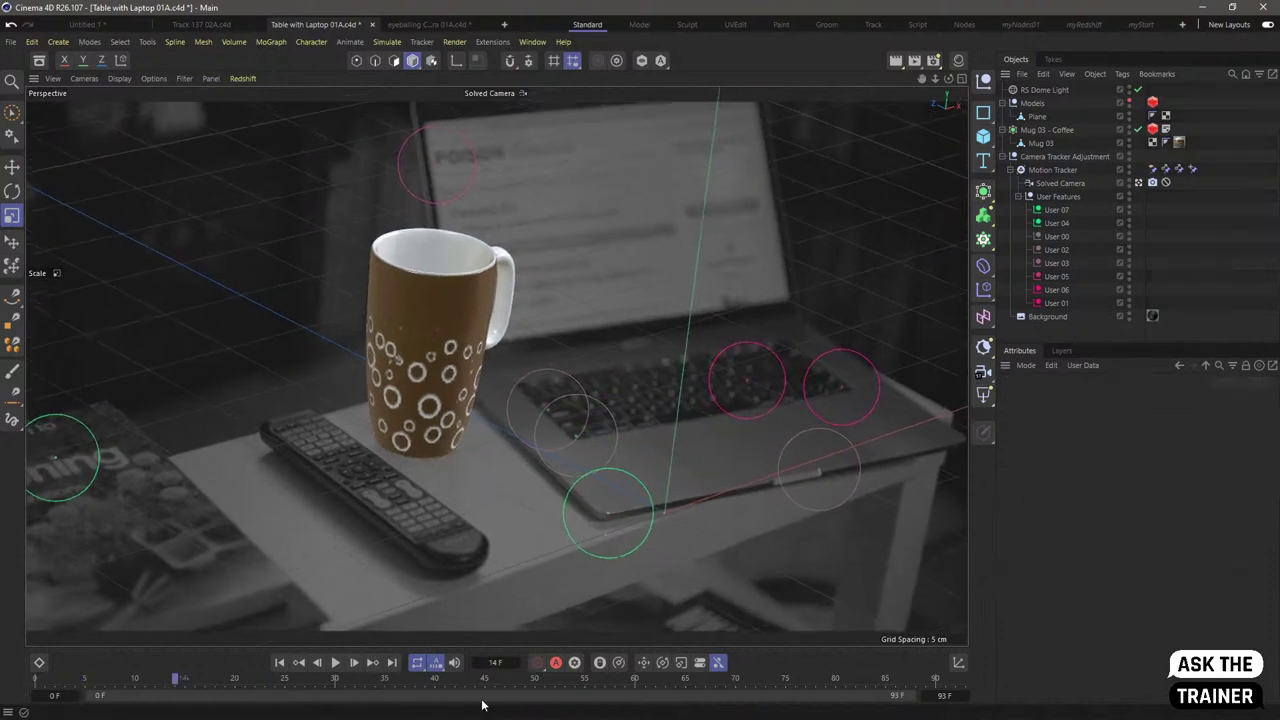
left_click(586, 680)
left_click(435, 680)
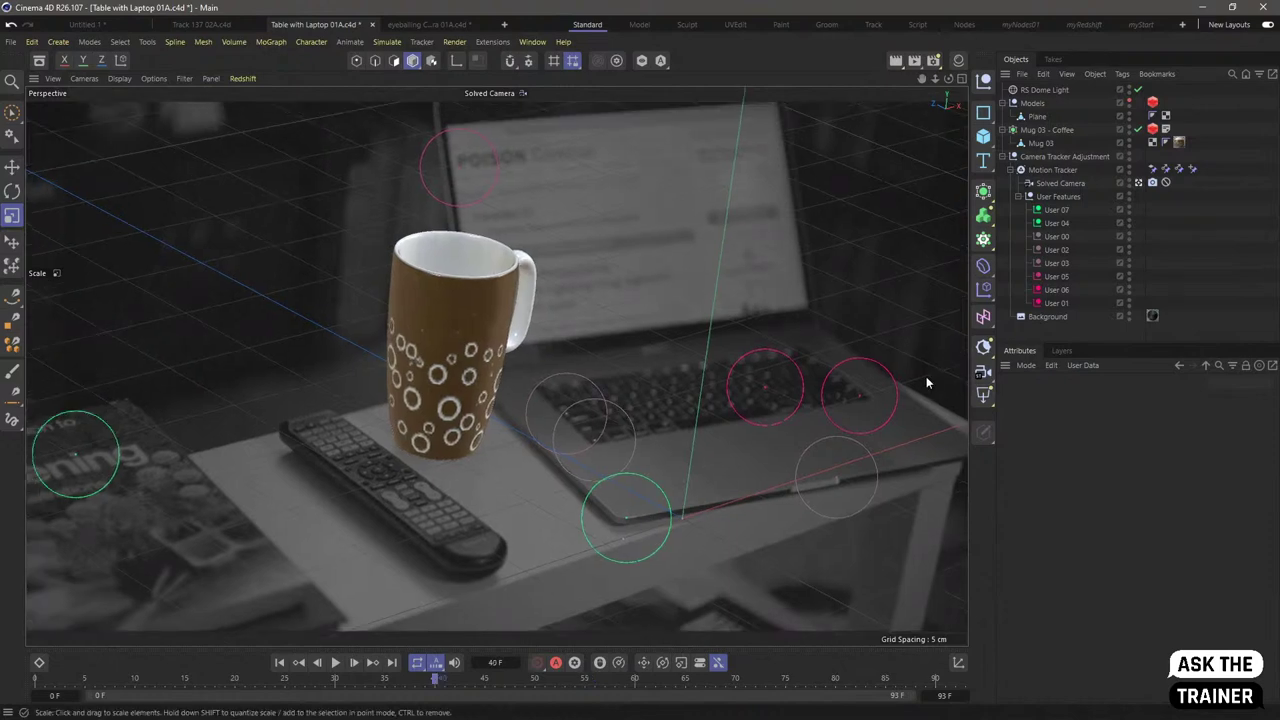
- Close the Track 137 02A project and return to the Table with Laptop scene
left_click(203, 24)
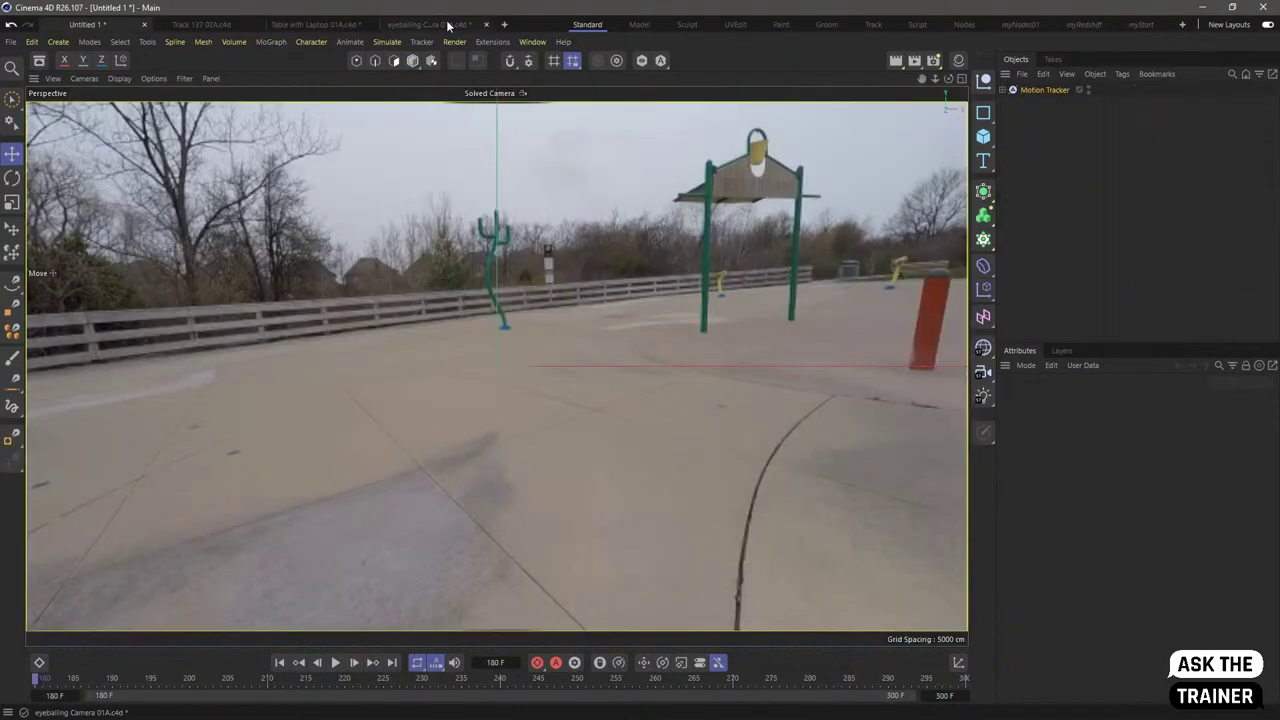
left_click(430, 24)
left_click(337, 24)
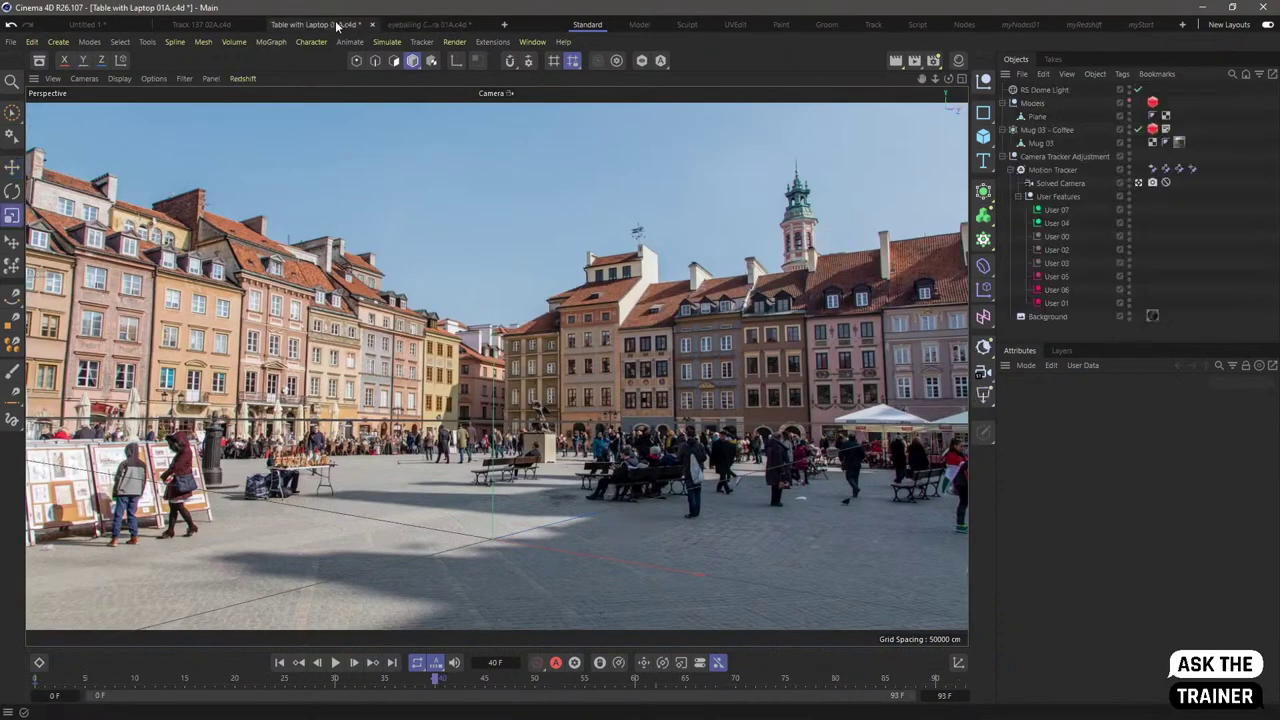
left_click(233, 30)
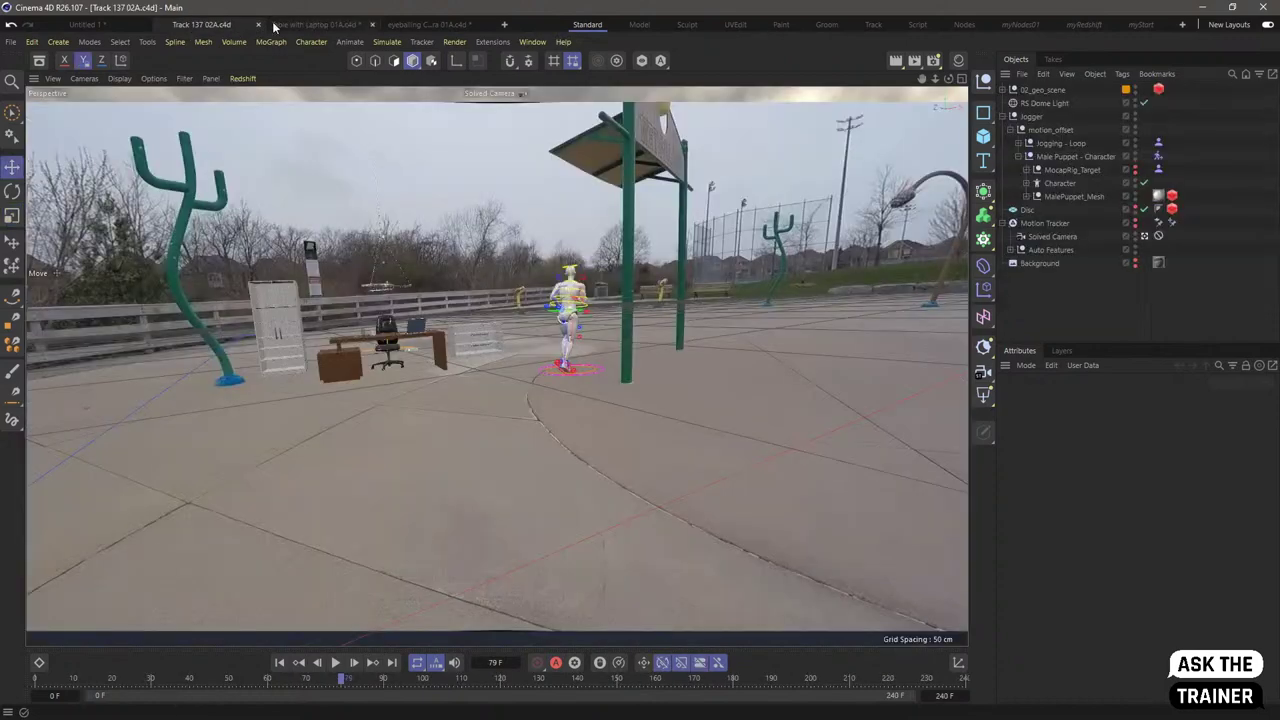
left_click(258, 25)
left_click(352, 25)
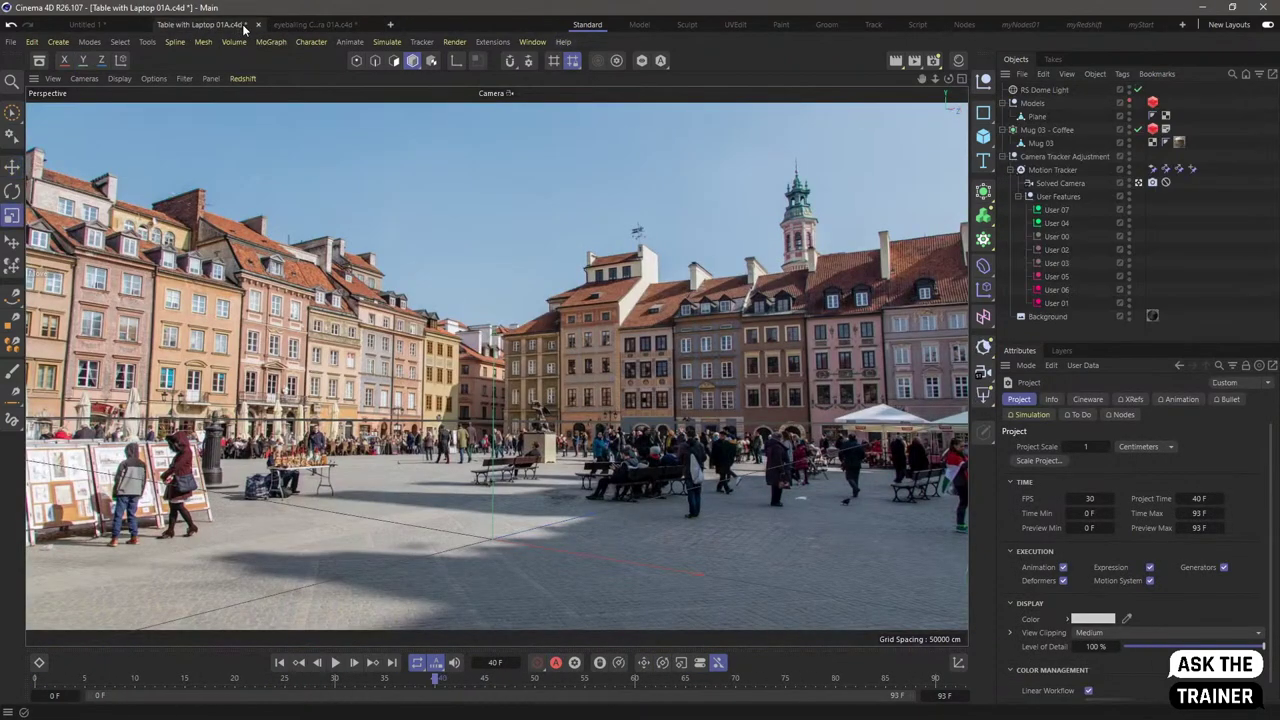
- Close the eyeballing and Untitled 1 projects without saving, then start a new empty project
left_click(340, 25)
left_click(372, 25)
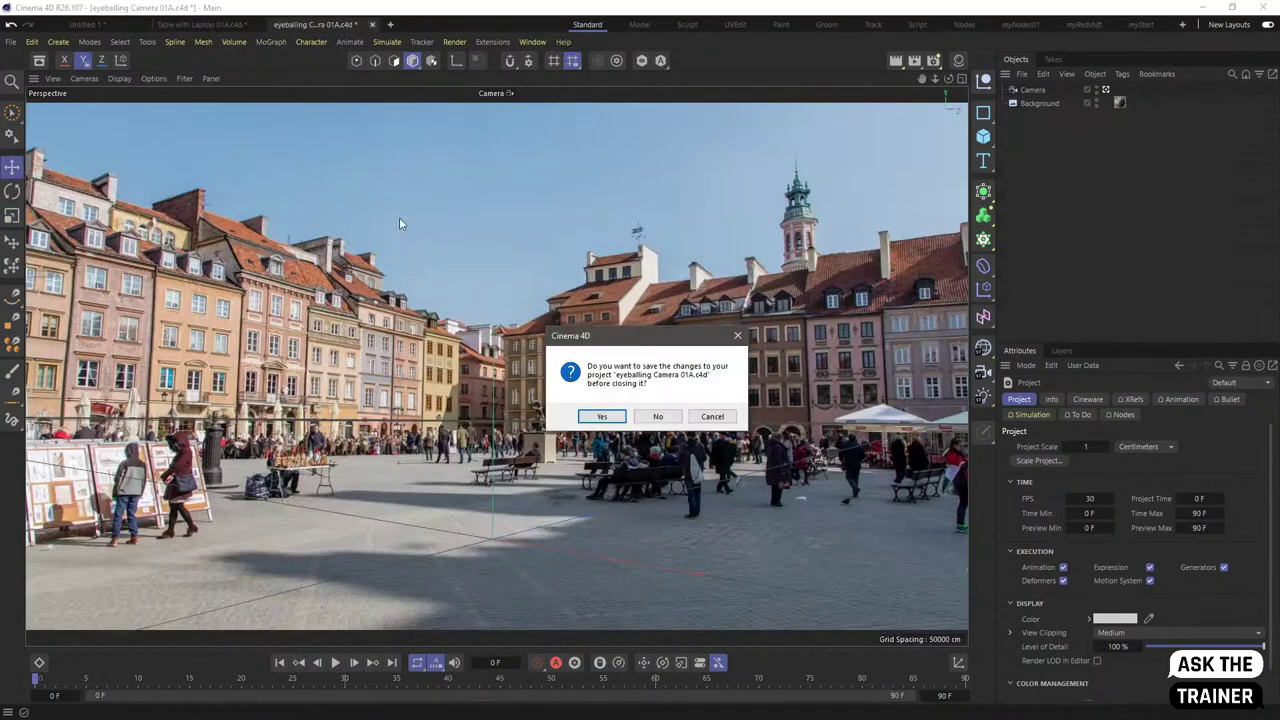
key("Return")
left_click(135, 25)
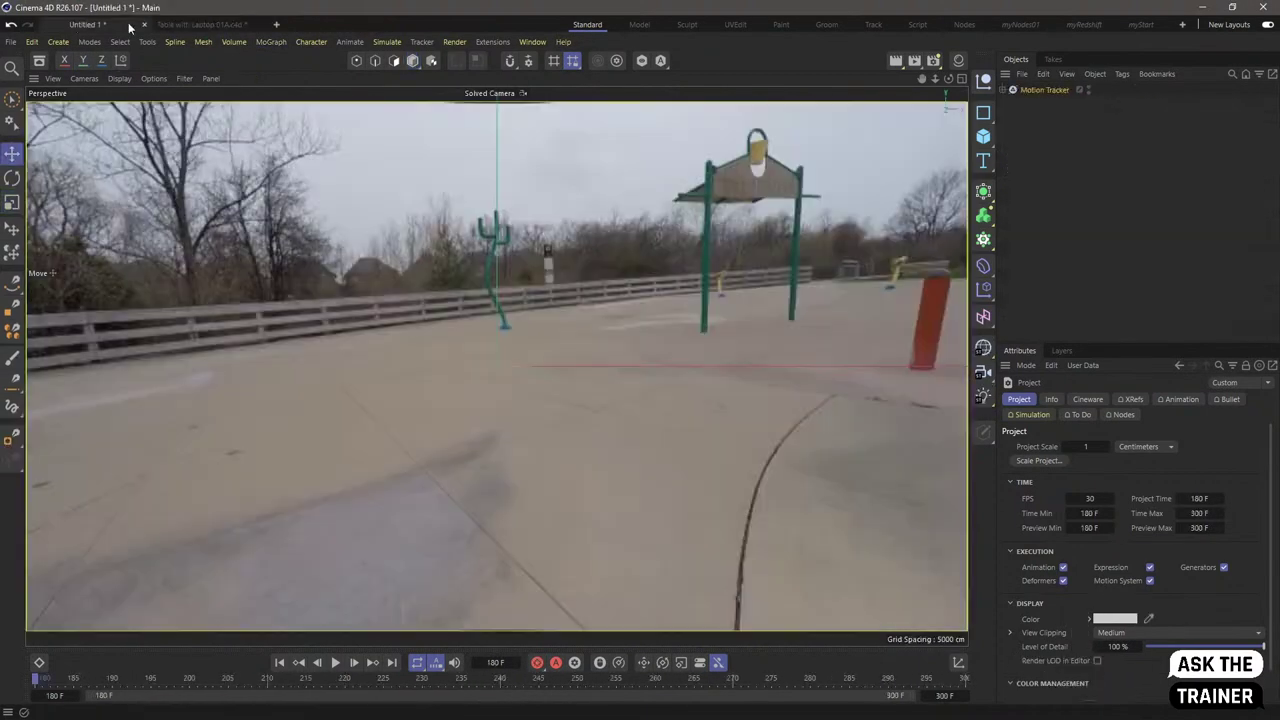
left_click(145, 24)
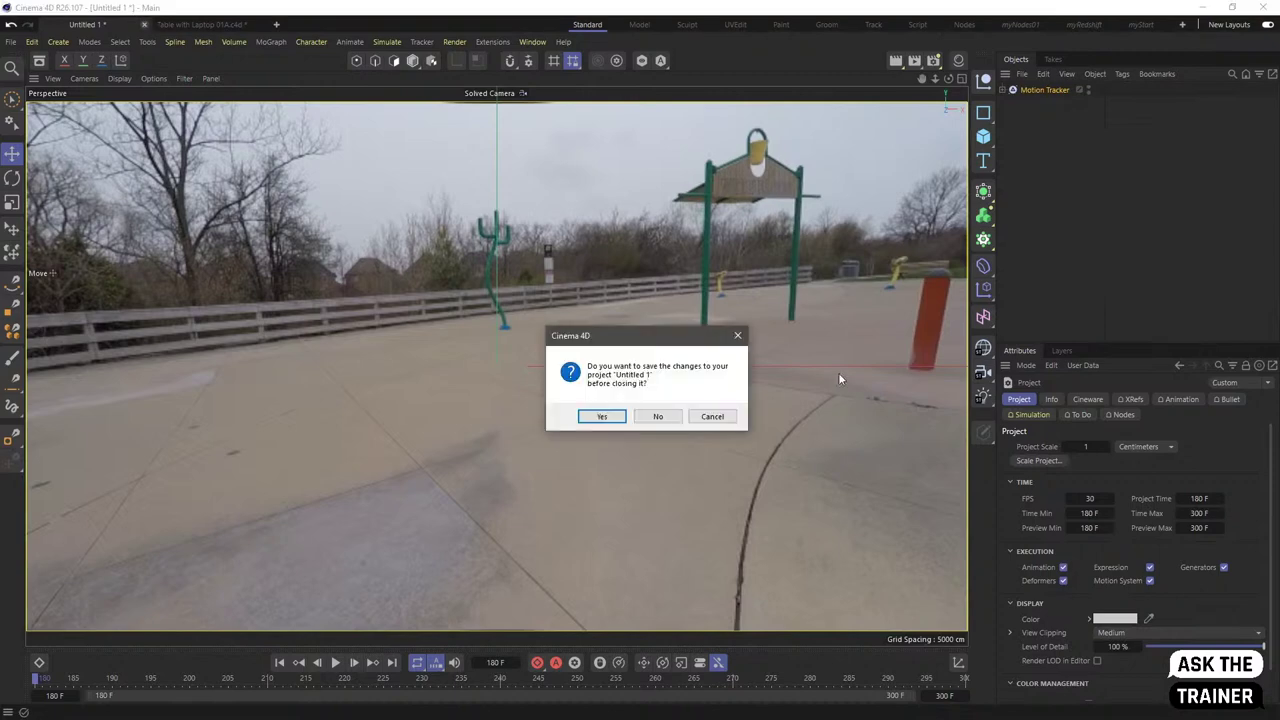
left_click(658, 416)
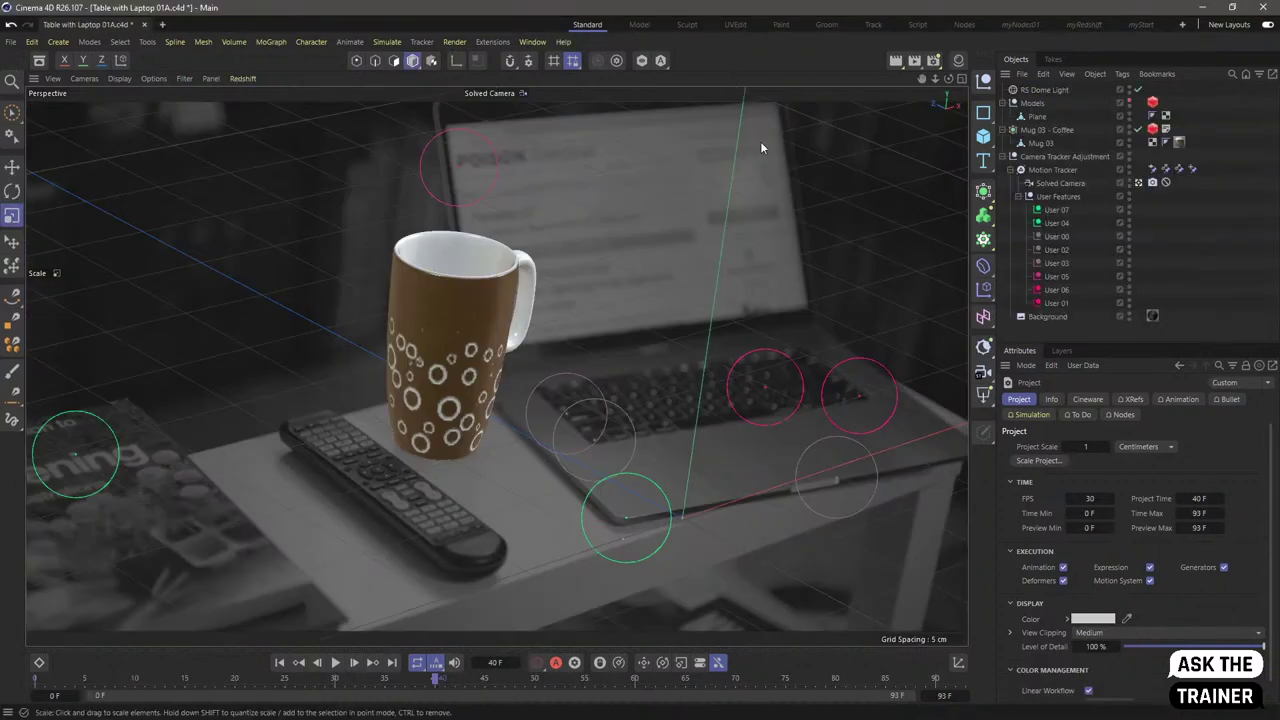
key("ctrl+n")
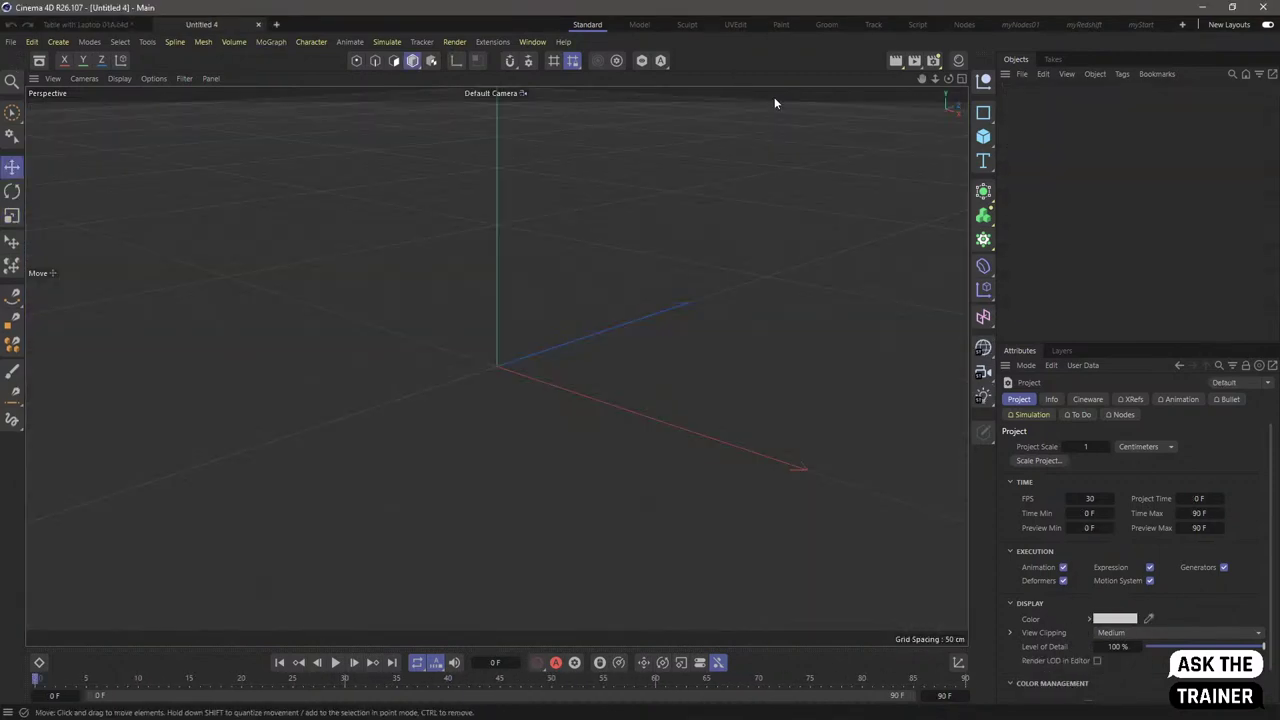
- In the Track layout, add a Motion Tracker and browse its footage to Computer in Room > tex
left_click(870, 25)
double_click(1102, 196)
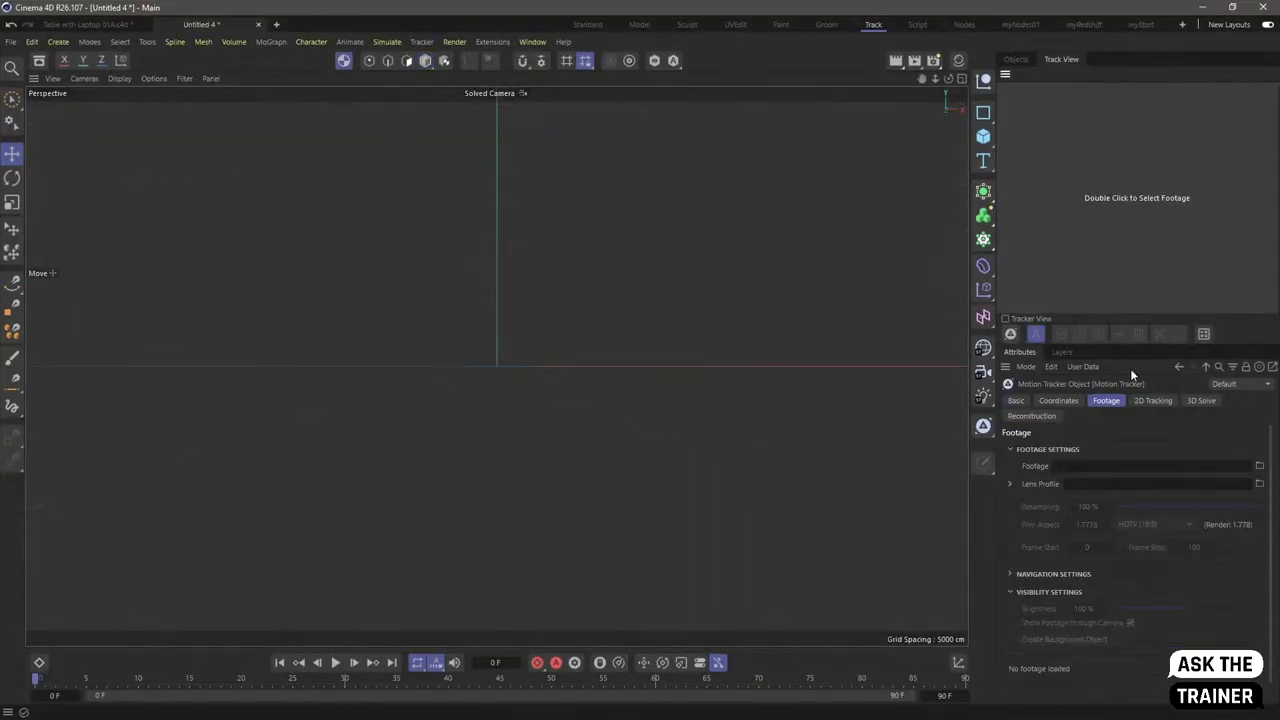
left_click(1259, 466)
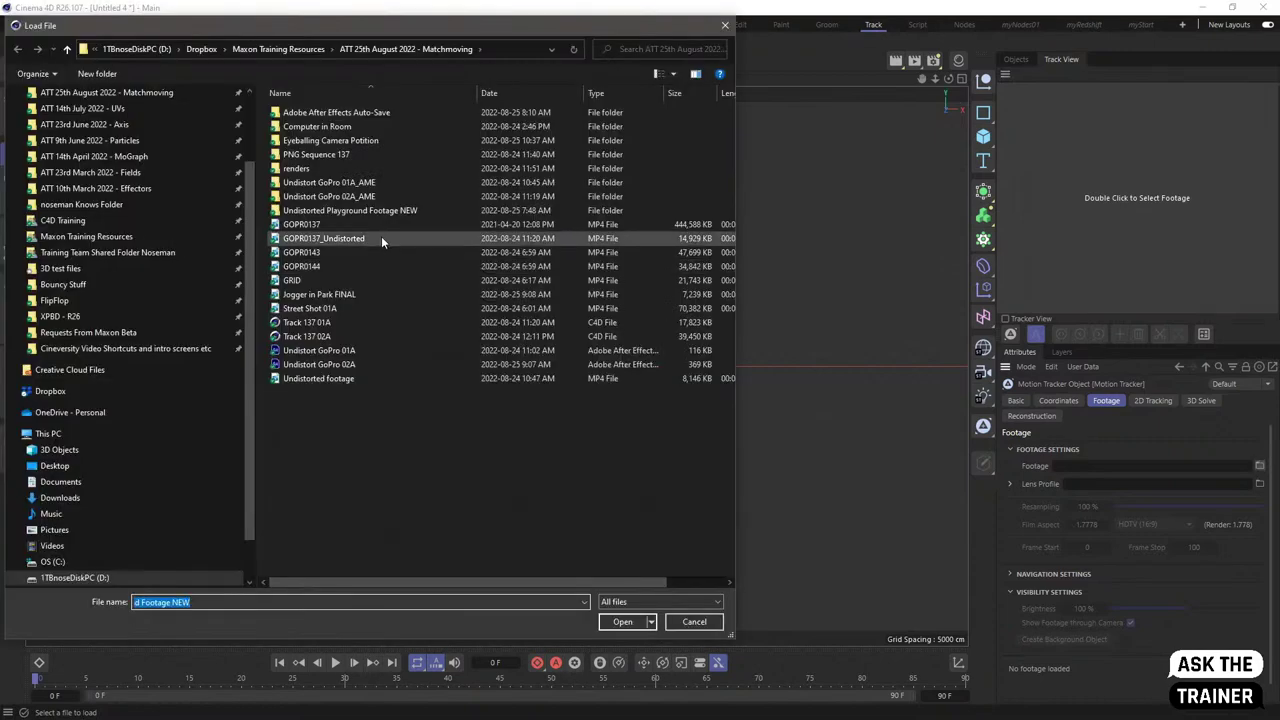
double_click(354, 127)
double_click(322, 140)
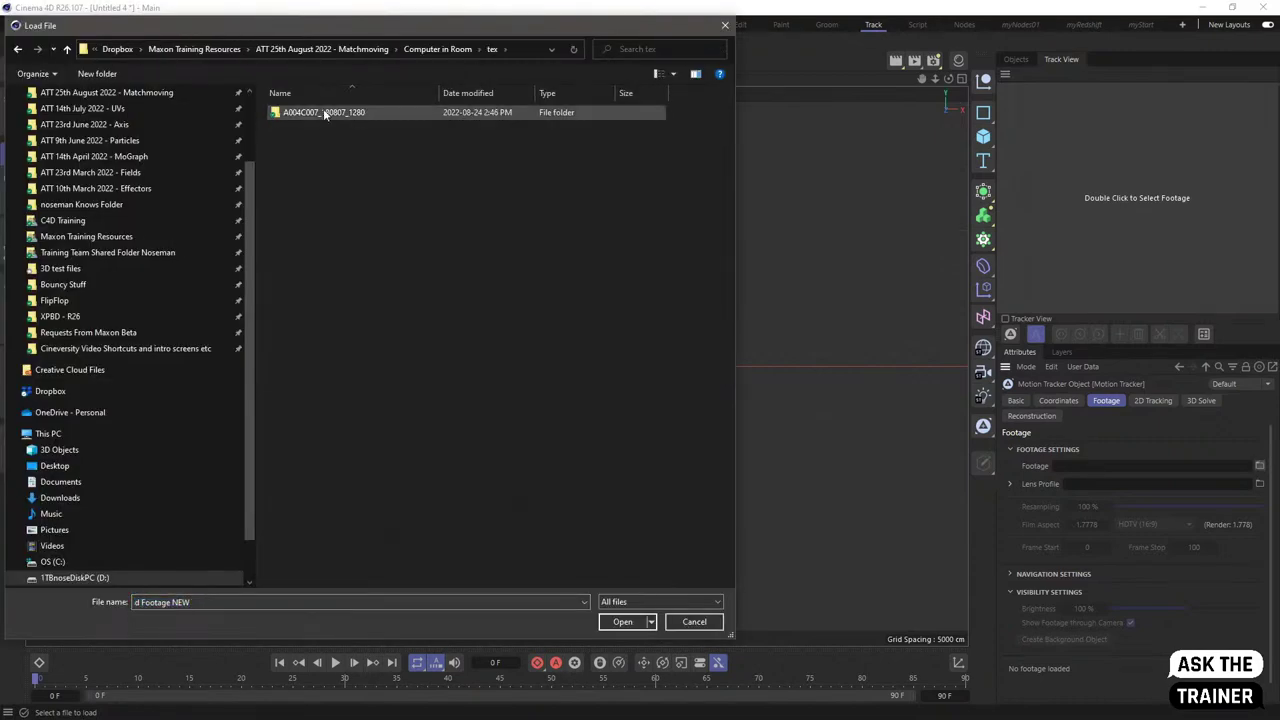
double_click(325, 113)
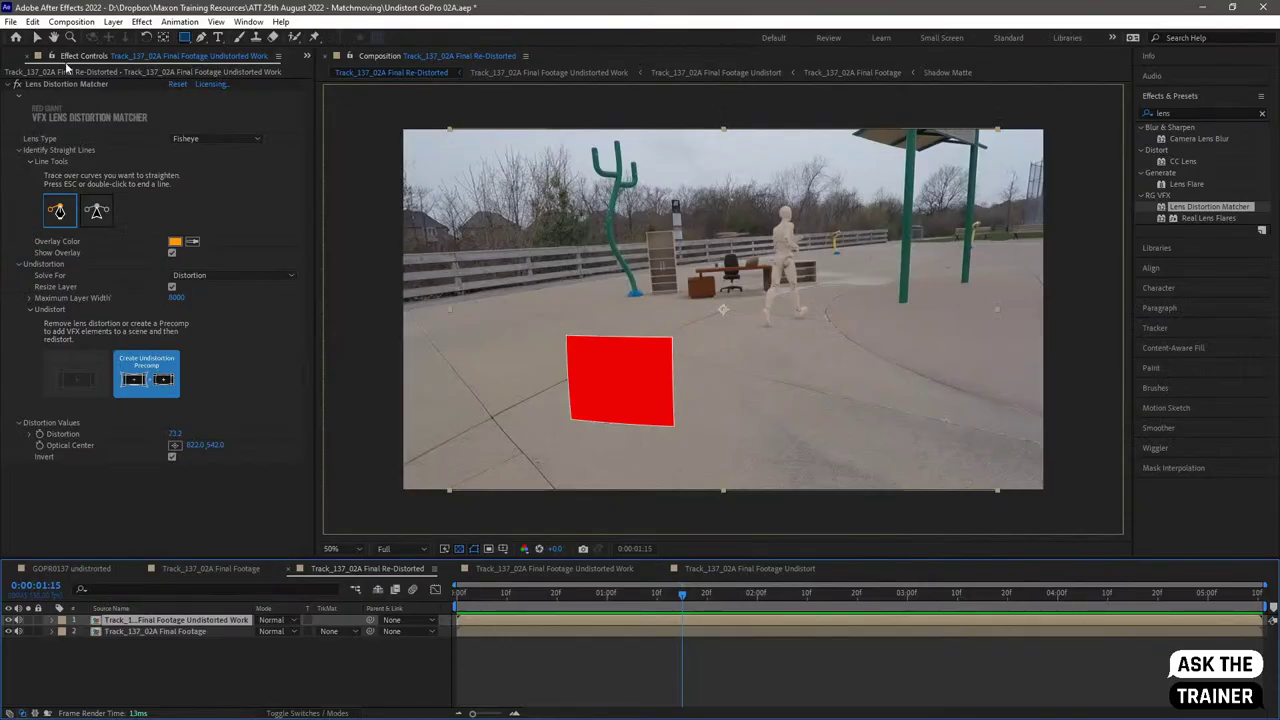
- Review the Track_137_02A EXR sequence's frame-rate interpretation without changes, then scrub the comp to 0:00:02:02
left_click(21, 56)
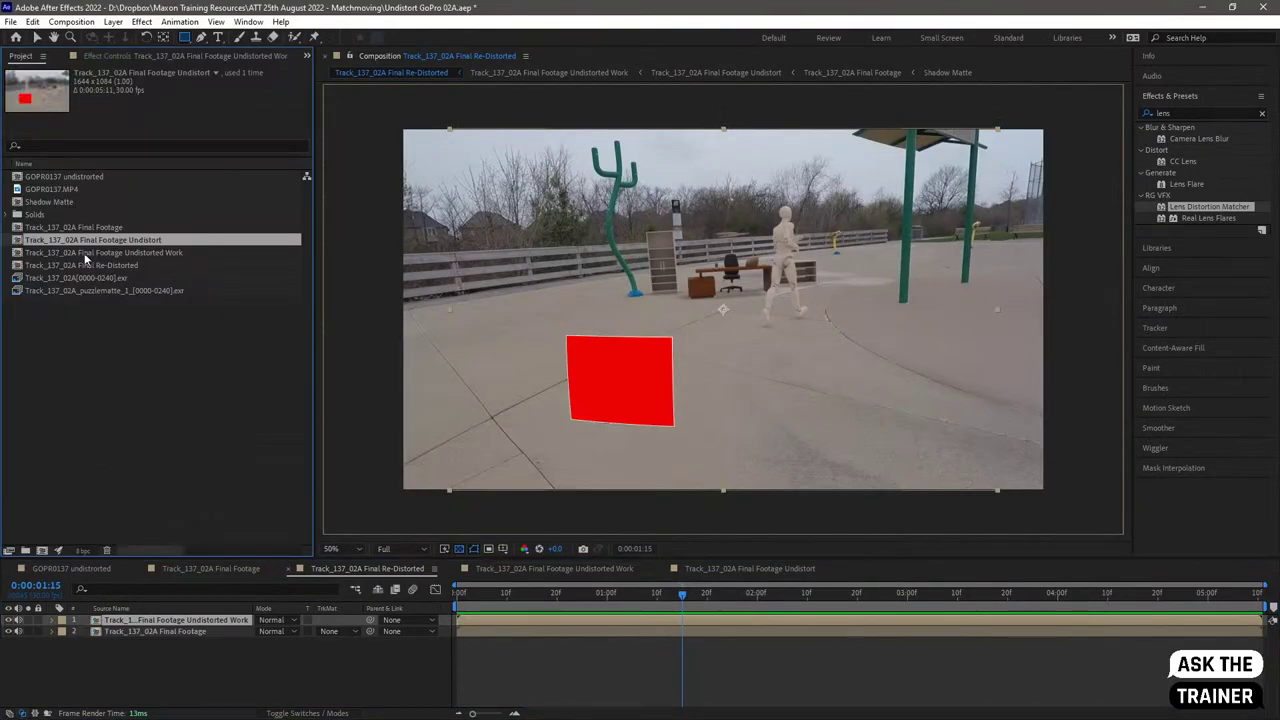
left_click(57, 190)
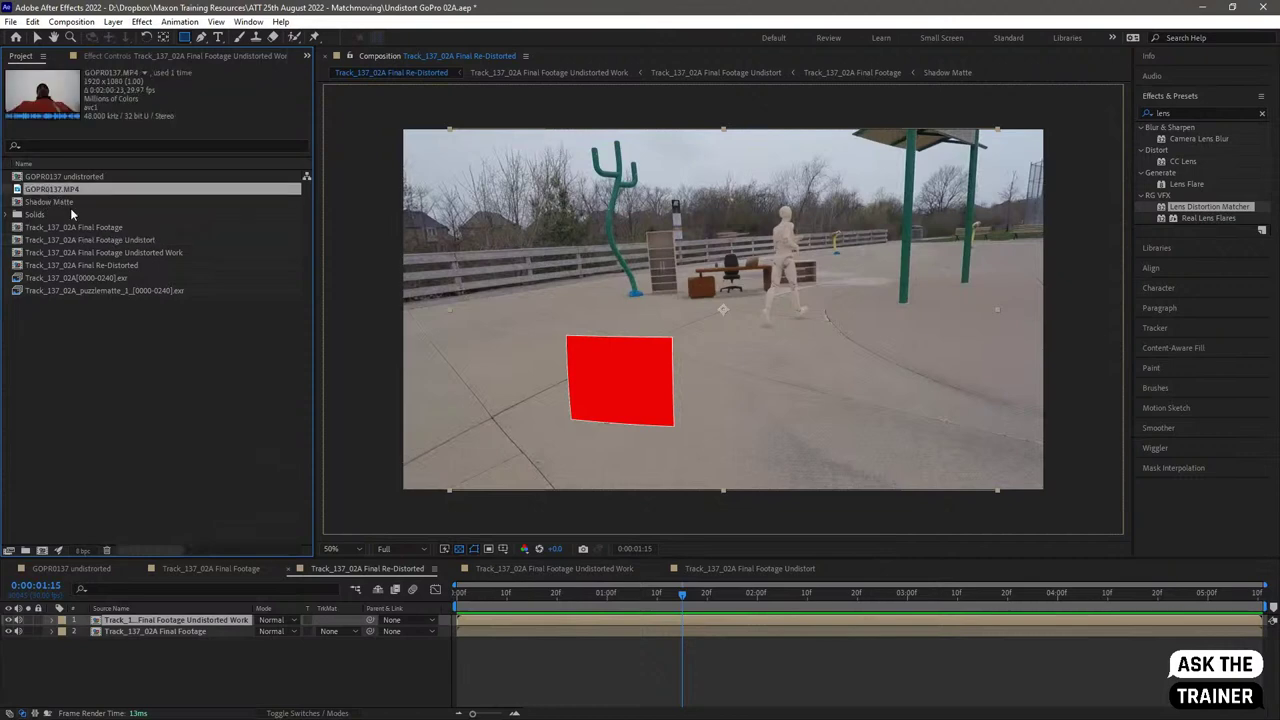
left_click(75, 278)
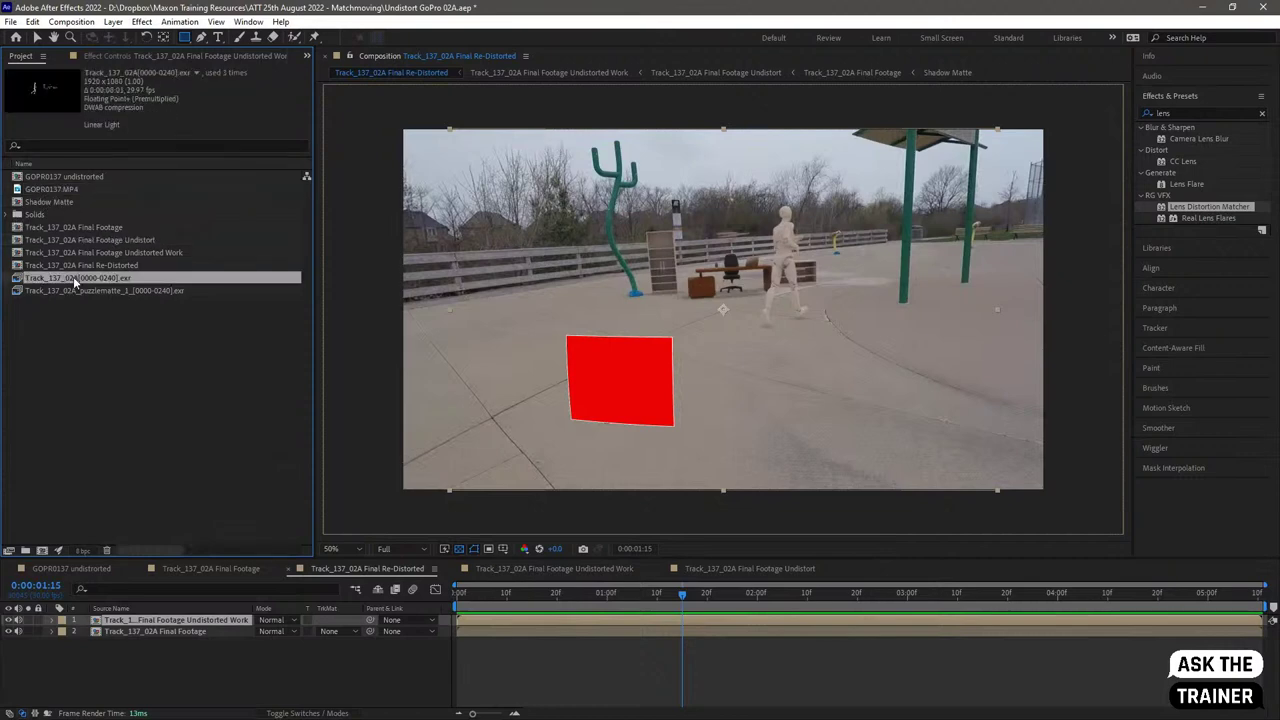
right_click(74, 278)
mouse_move(133, 376)
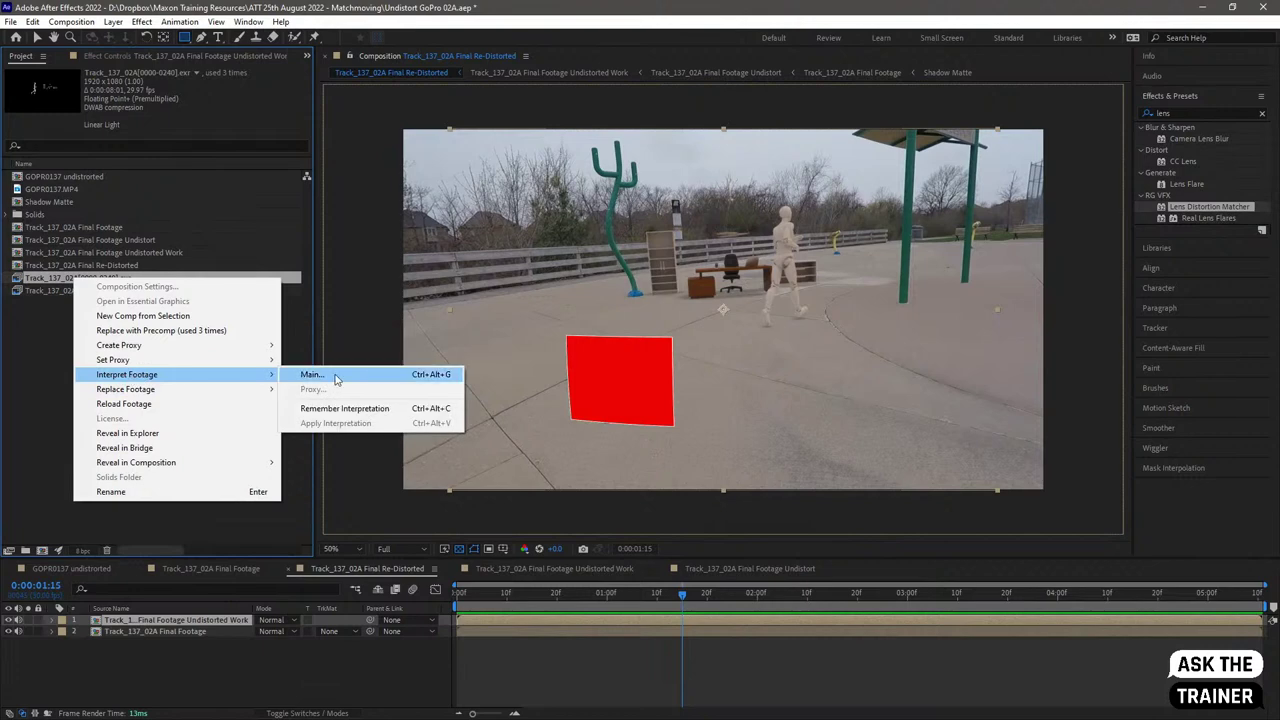
left_click(334, 378)
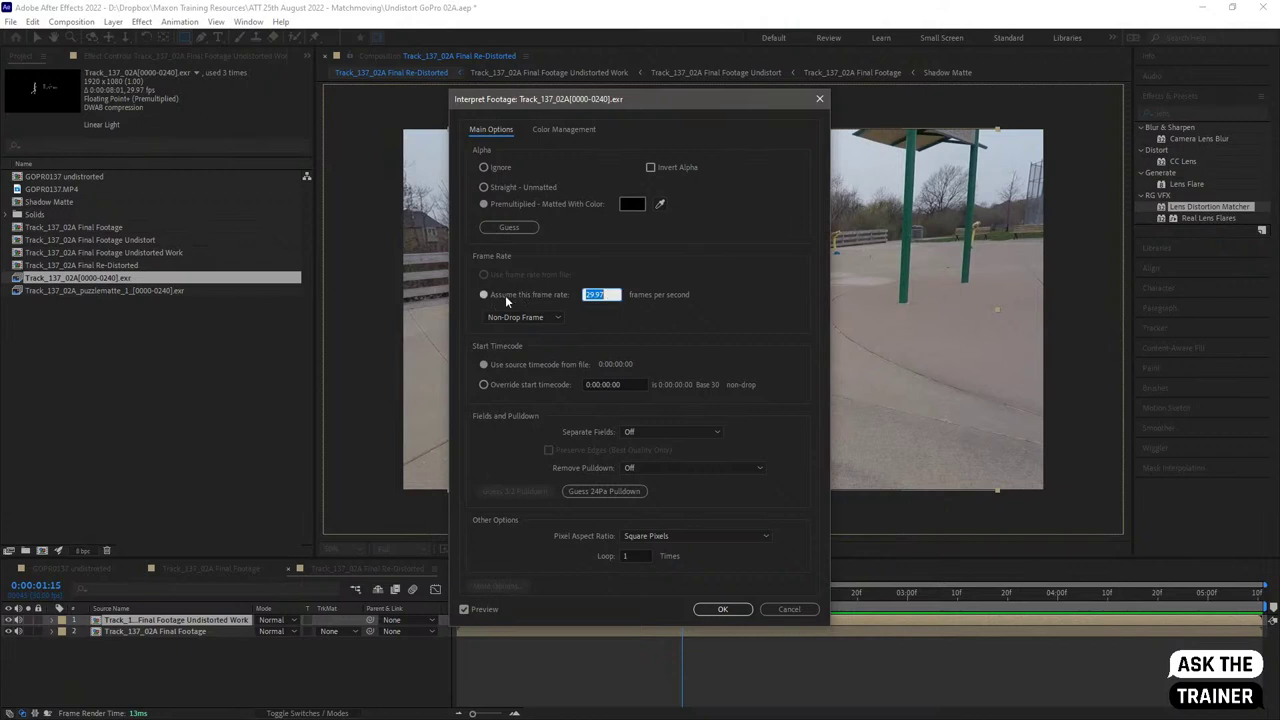
left_click(788, 609)
left_click(729, 593)
mouse_move(745, 594)
left_mouse_down()
mouse_move(830, 594)
mouse_move(767, 594)
left_mouse_up()
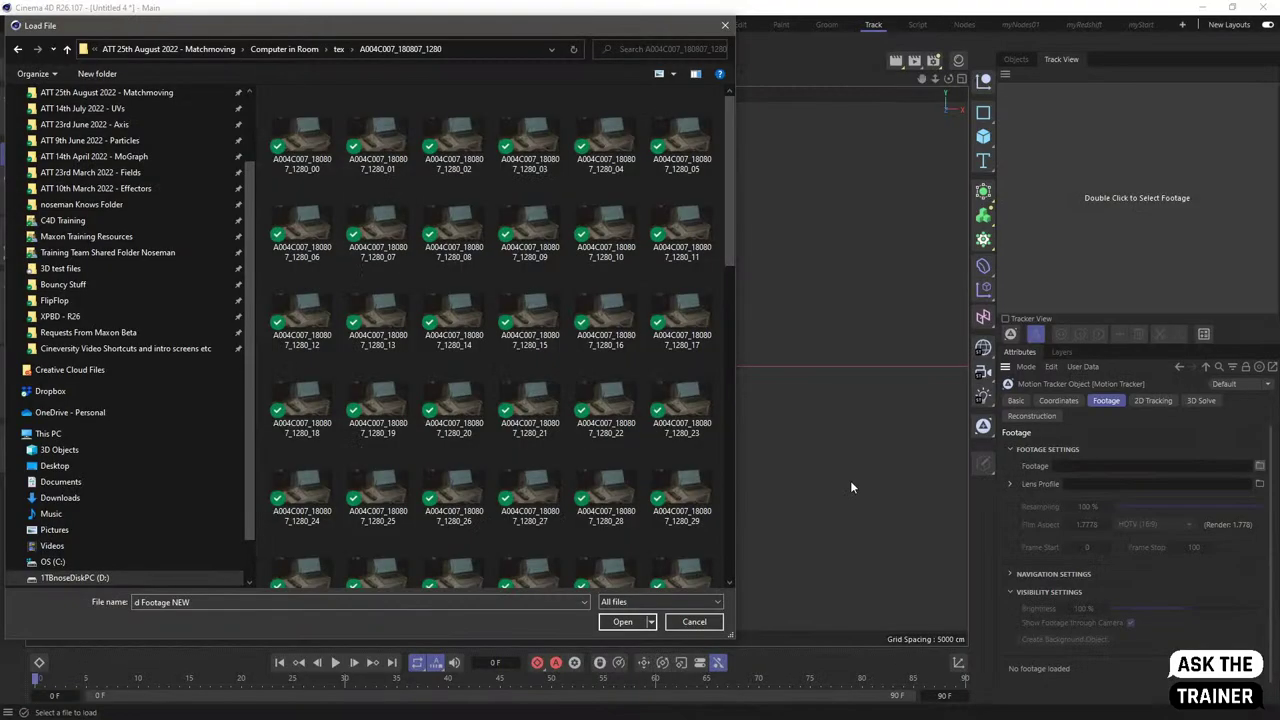
- Load the laptop image sequence at 100% resampling and place manual track User 00 on the laptop corner
double_click(326, 133)
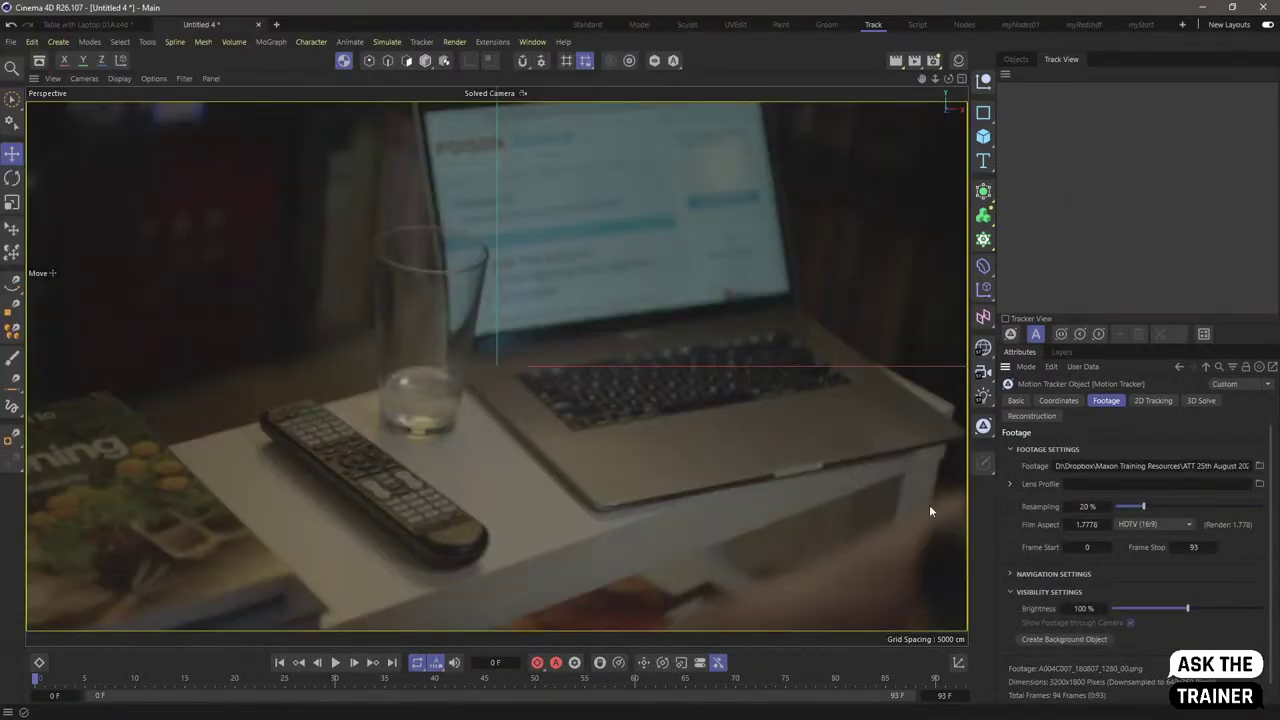
left_click_drag(1152, 506, 1266, 508)
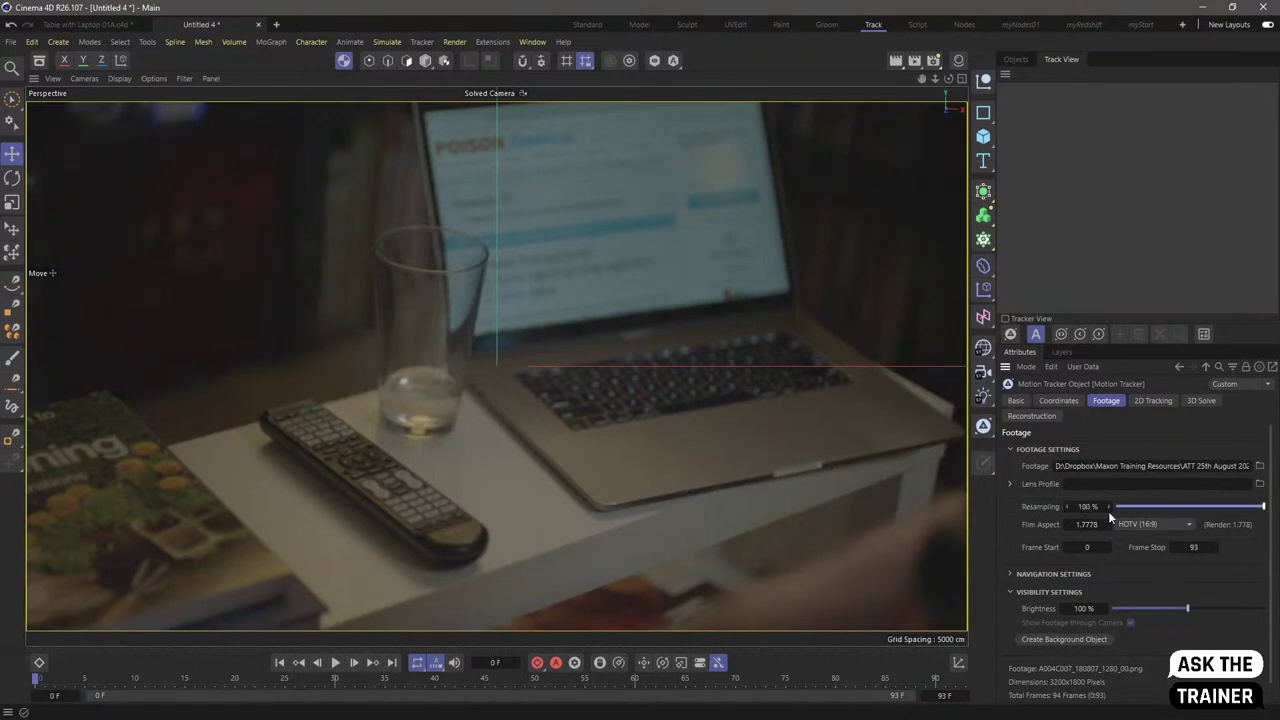
left_click(1150, 401)
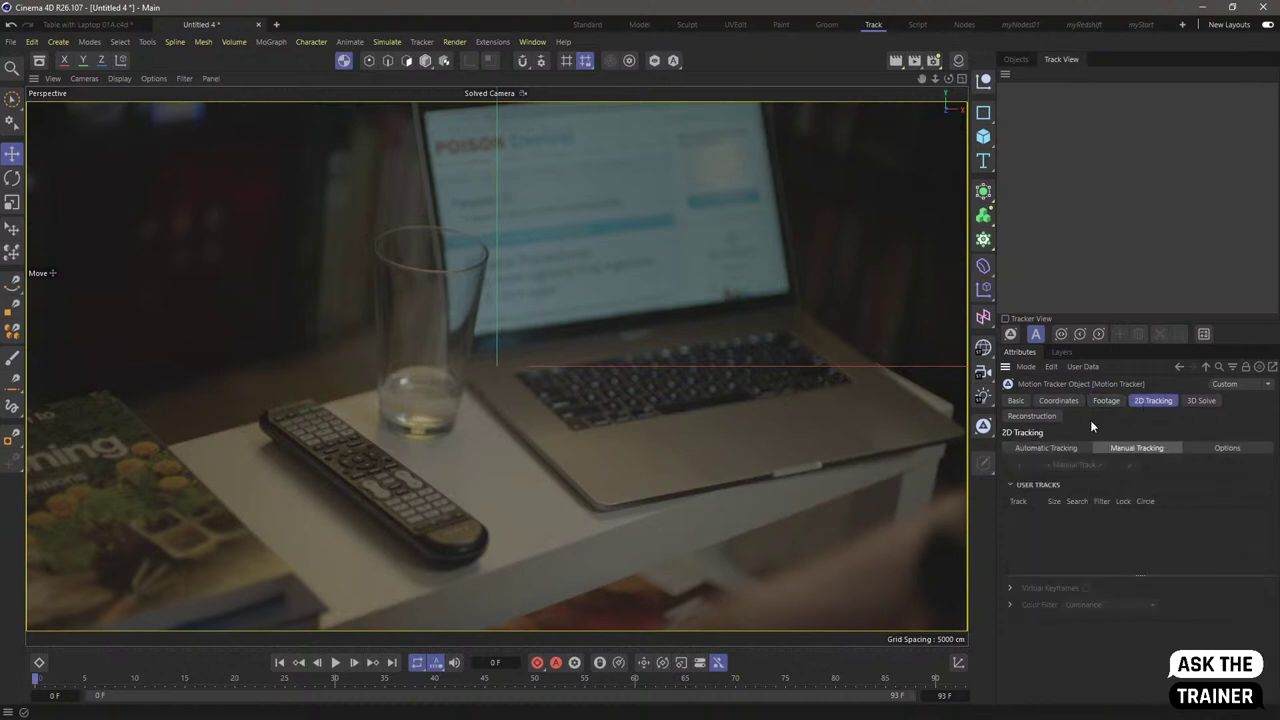
left_click(343, 60)
scroll(575, 431, "up", 6)
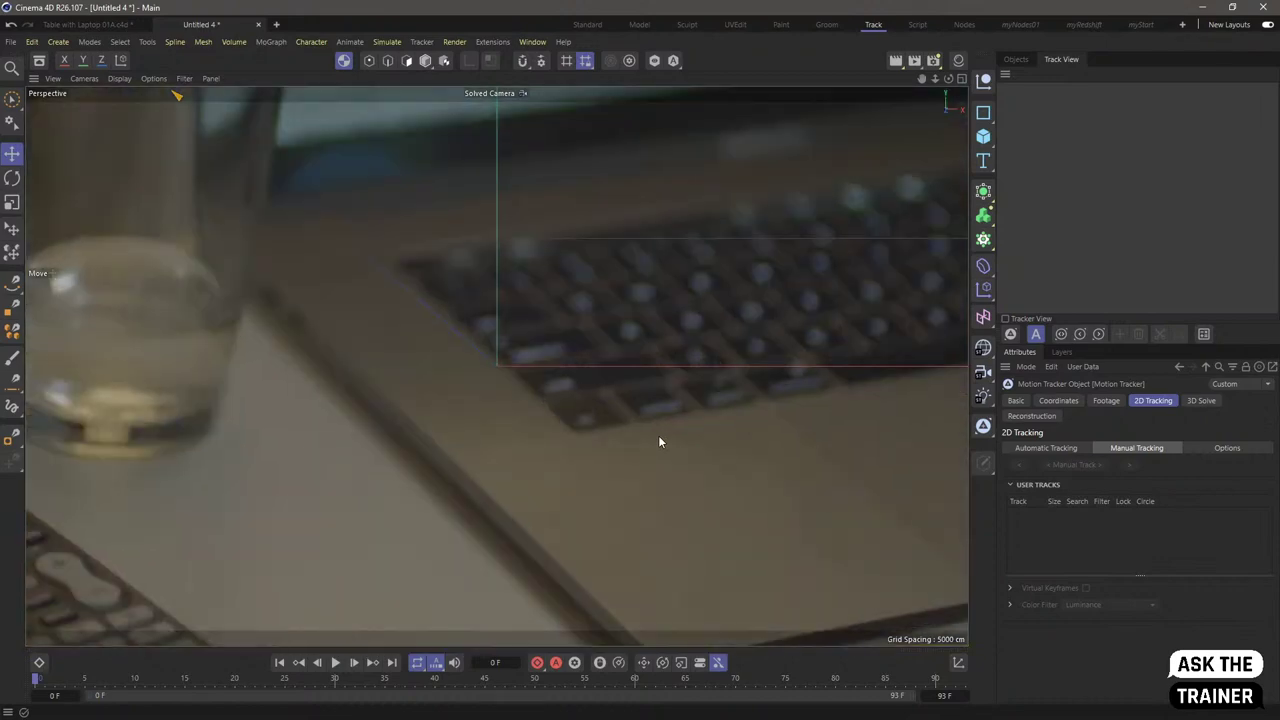
scroll(650, 439, "up", 3)
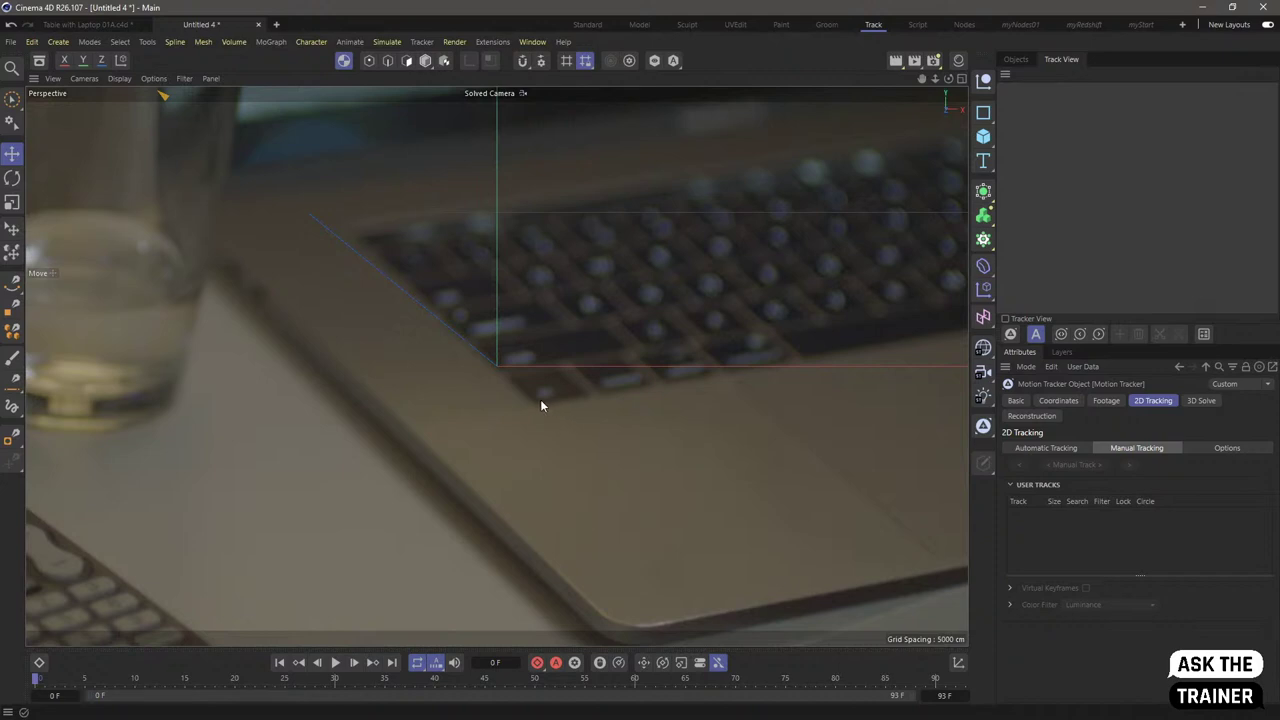
scroll(538, 395, "up", 5)
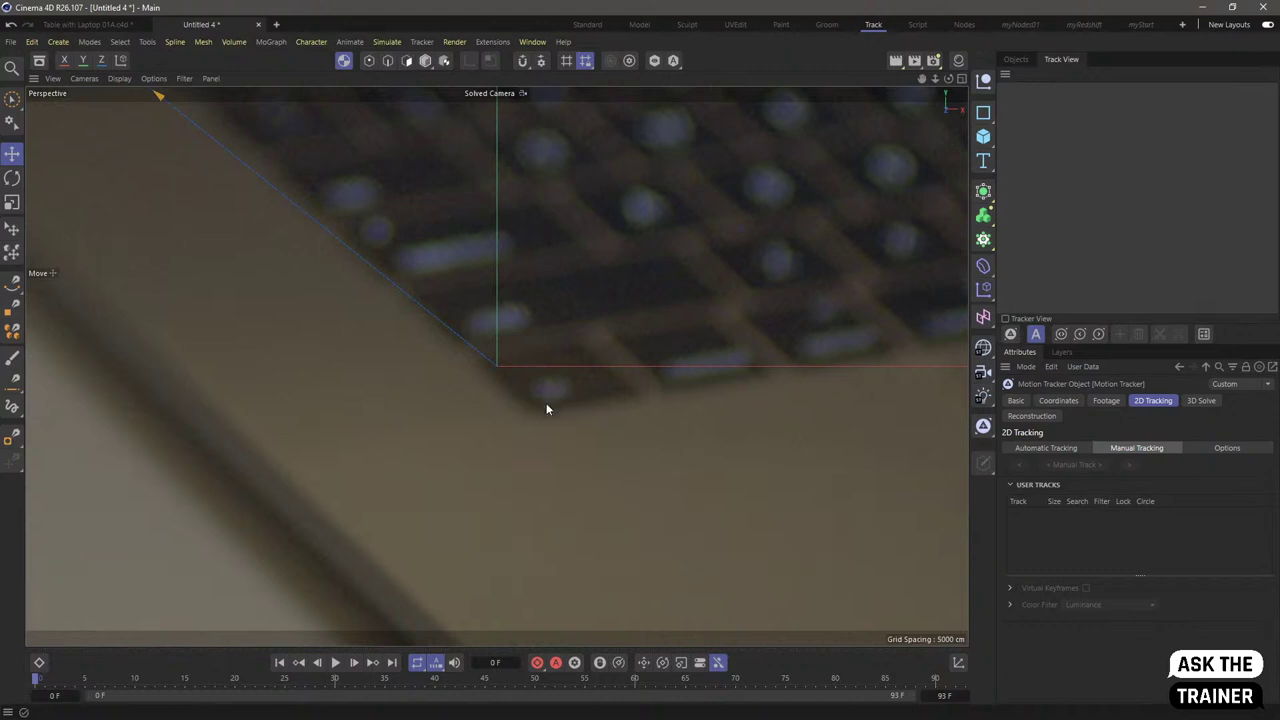
left_click(553, 390, "ctrl")
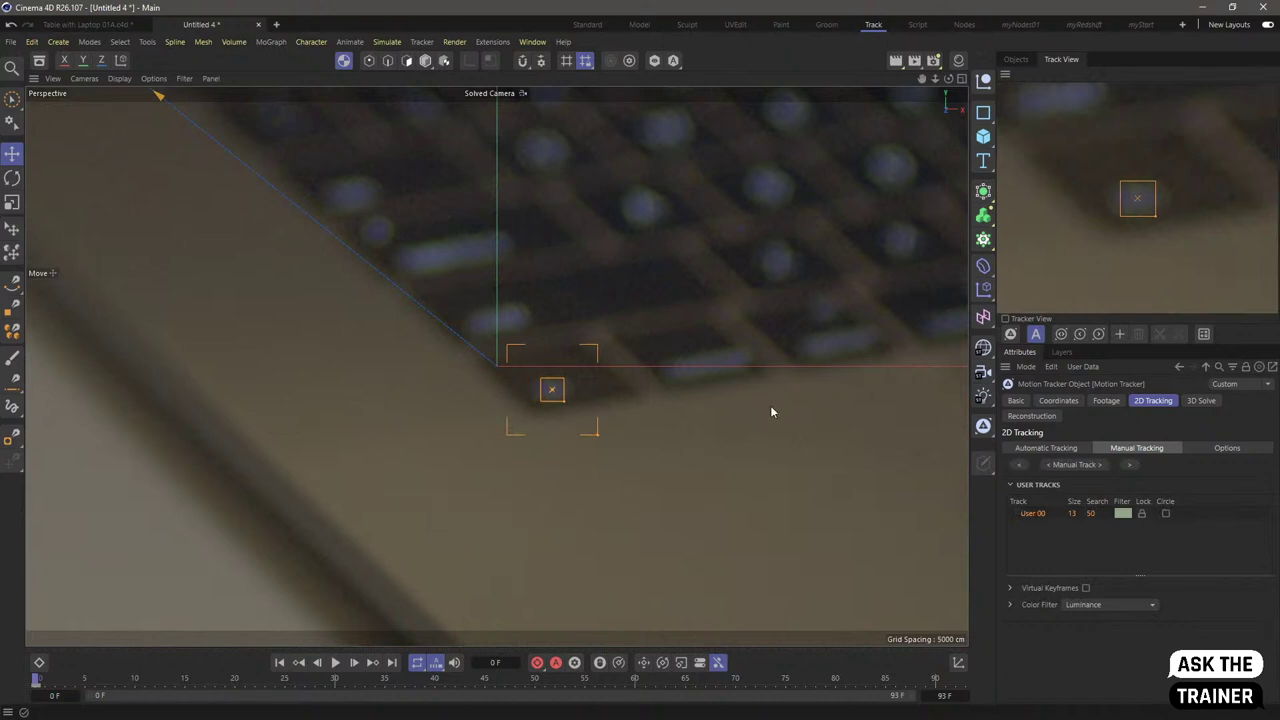
- Switch the 2D tracking footage display to the grey tracker view
left_click(1210, 450)
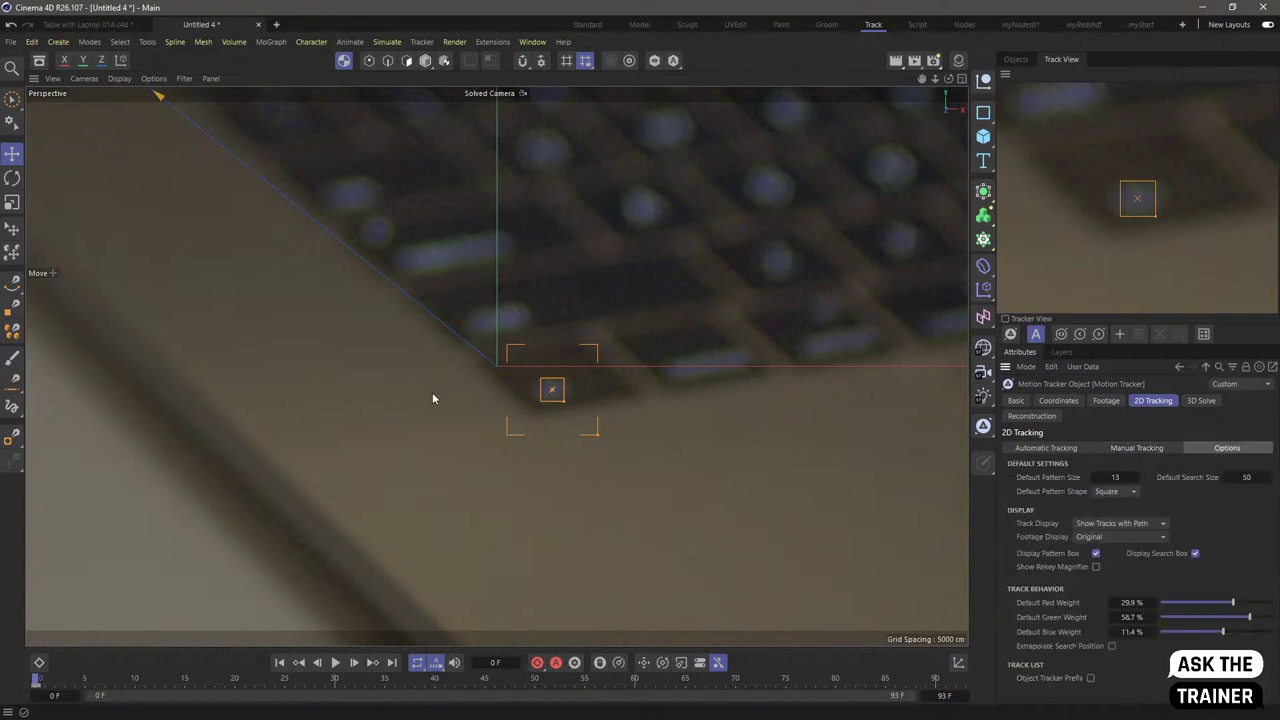
left_click(1090, 541)
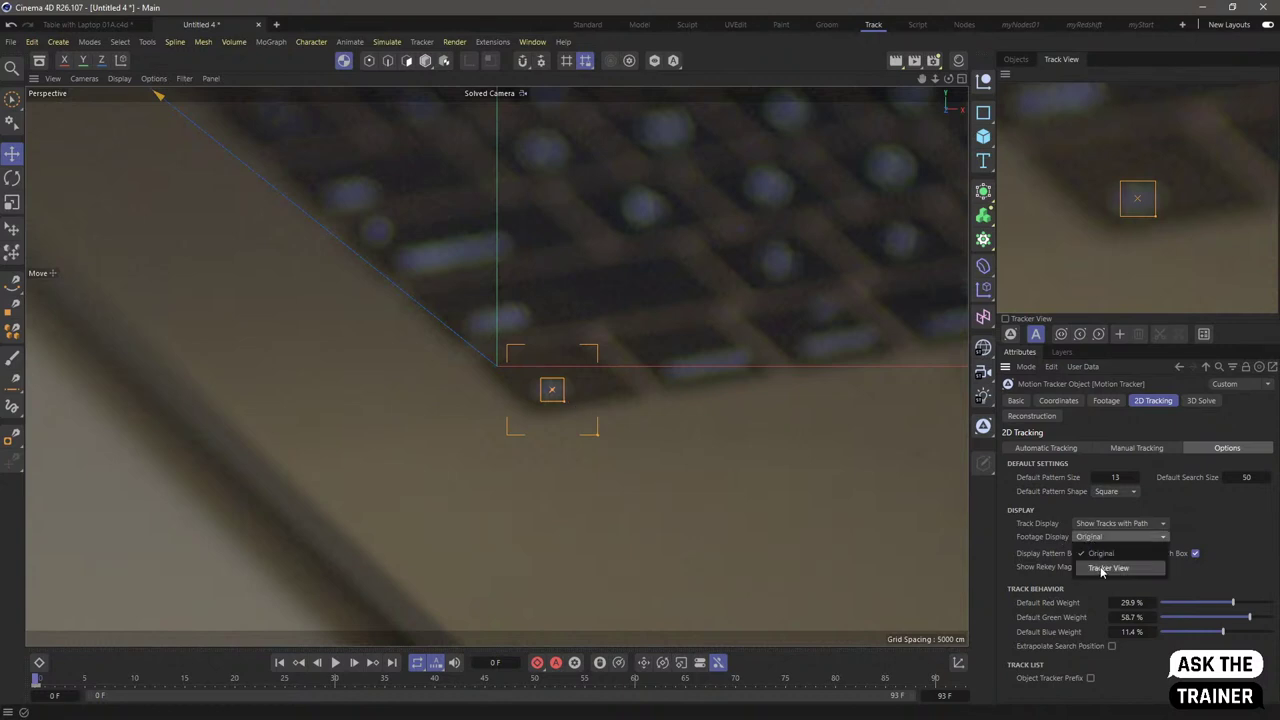
left_click(1104, 568)
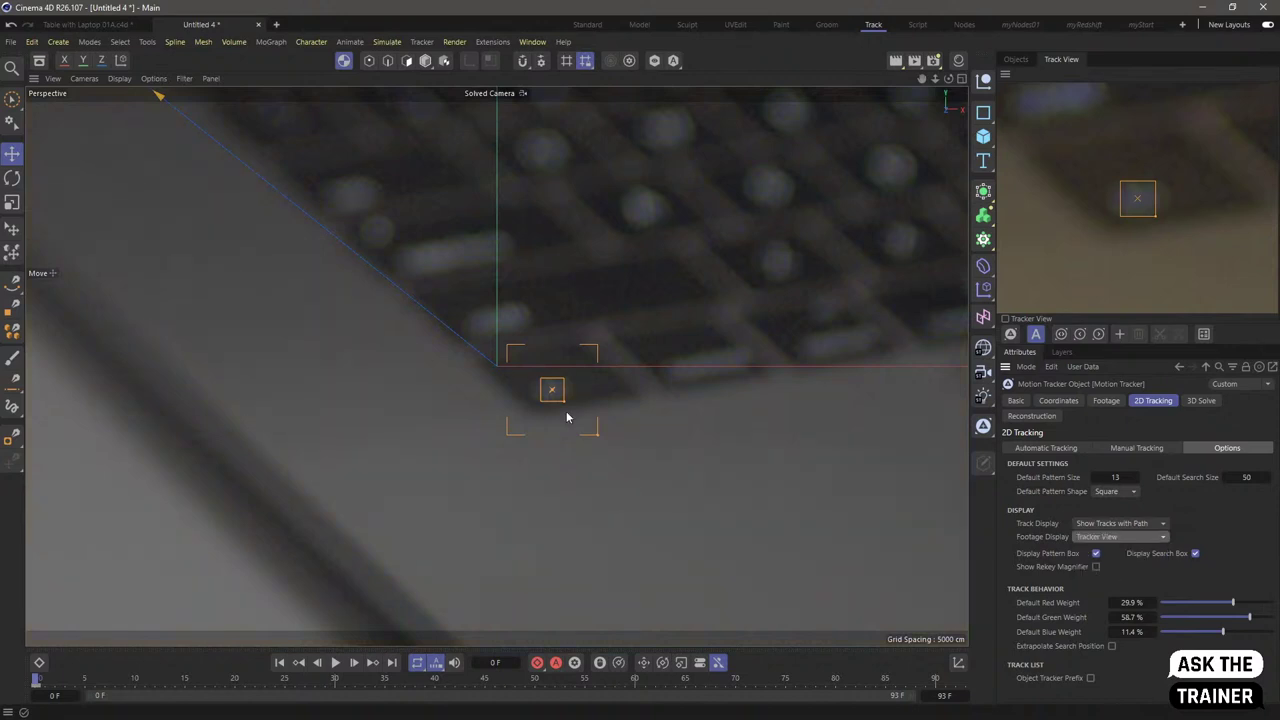
- Try Enhanced Green and Enhanced Red colour filters on User 00, settling on Enhanced Blue
left_click(1152, 448)
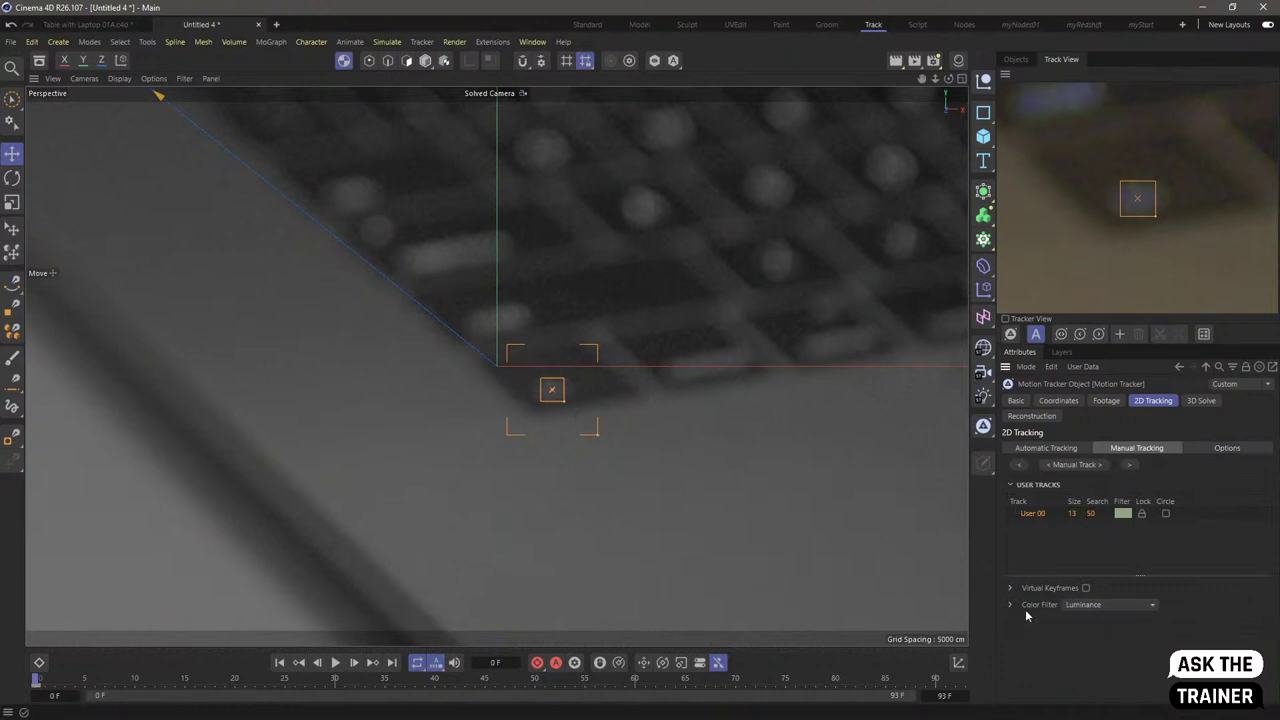
left_click(1075, 605)
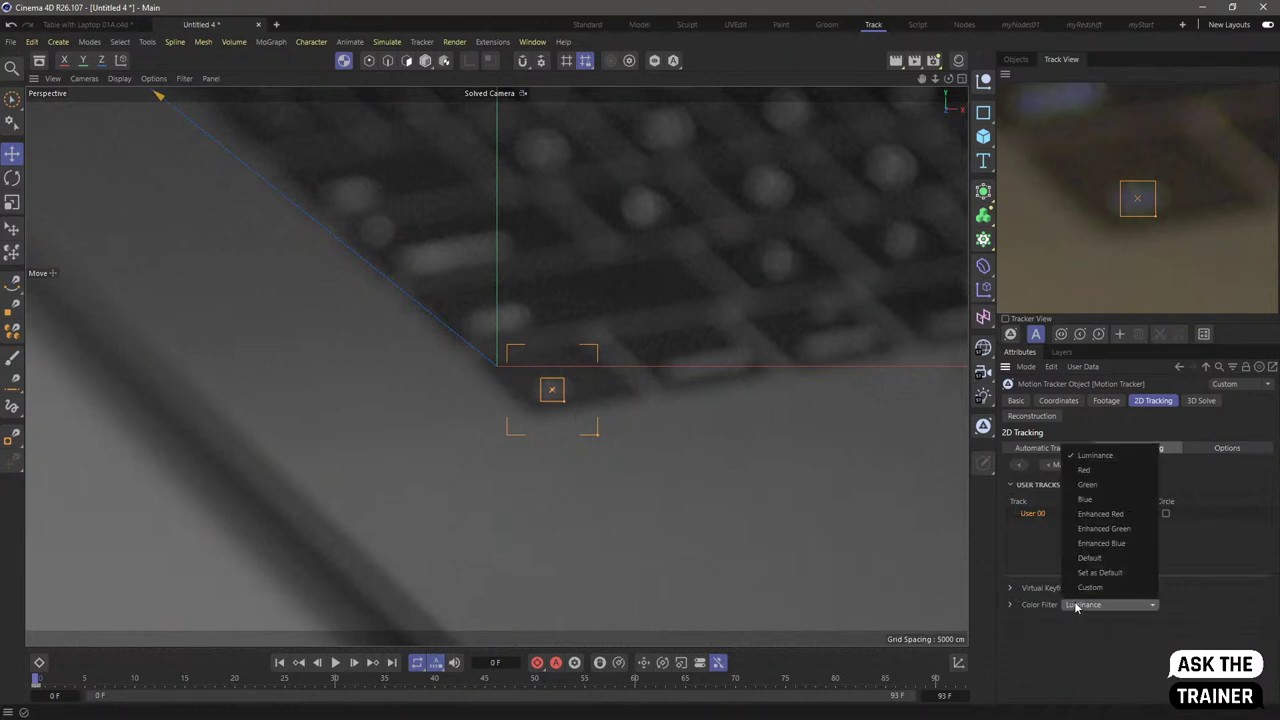
left_click(1085, 543)
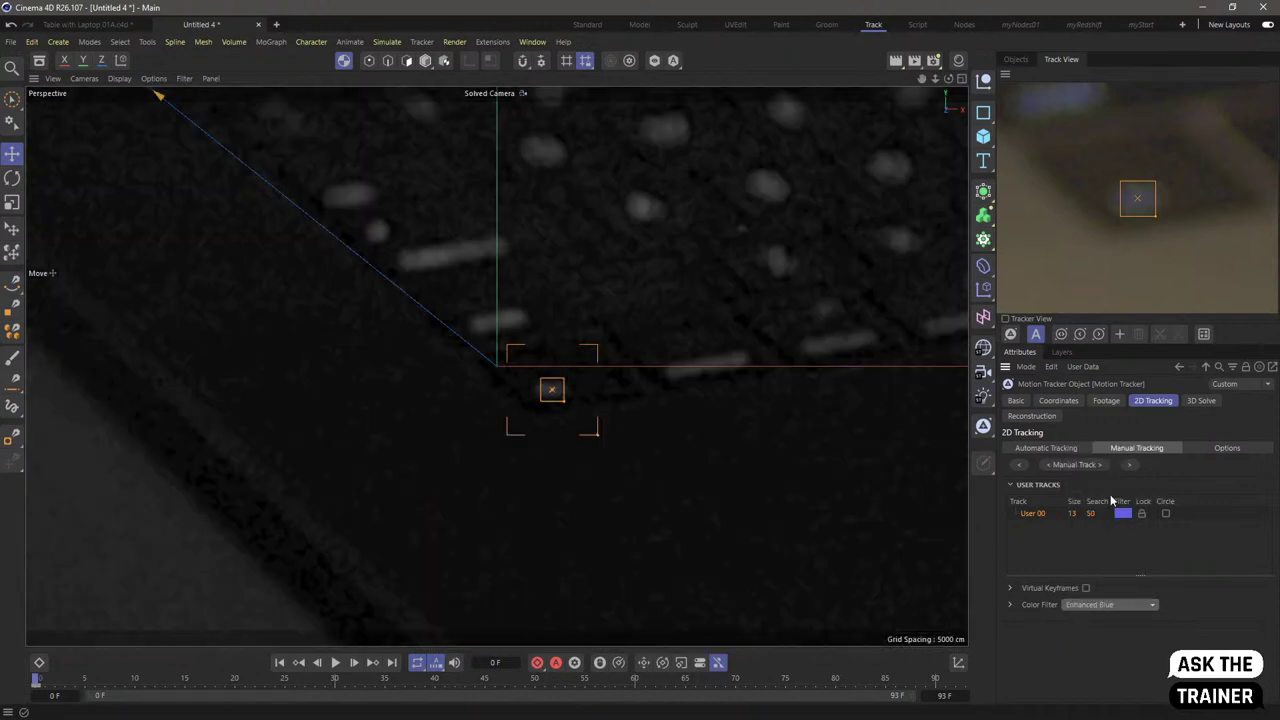
left_click(1084, 604)
left_click(1091, 535)
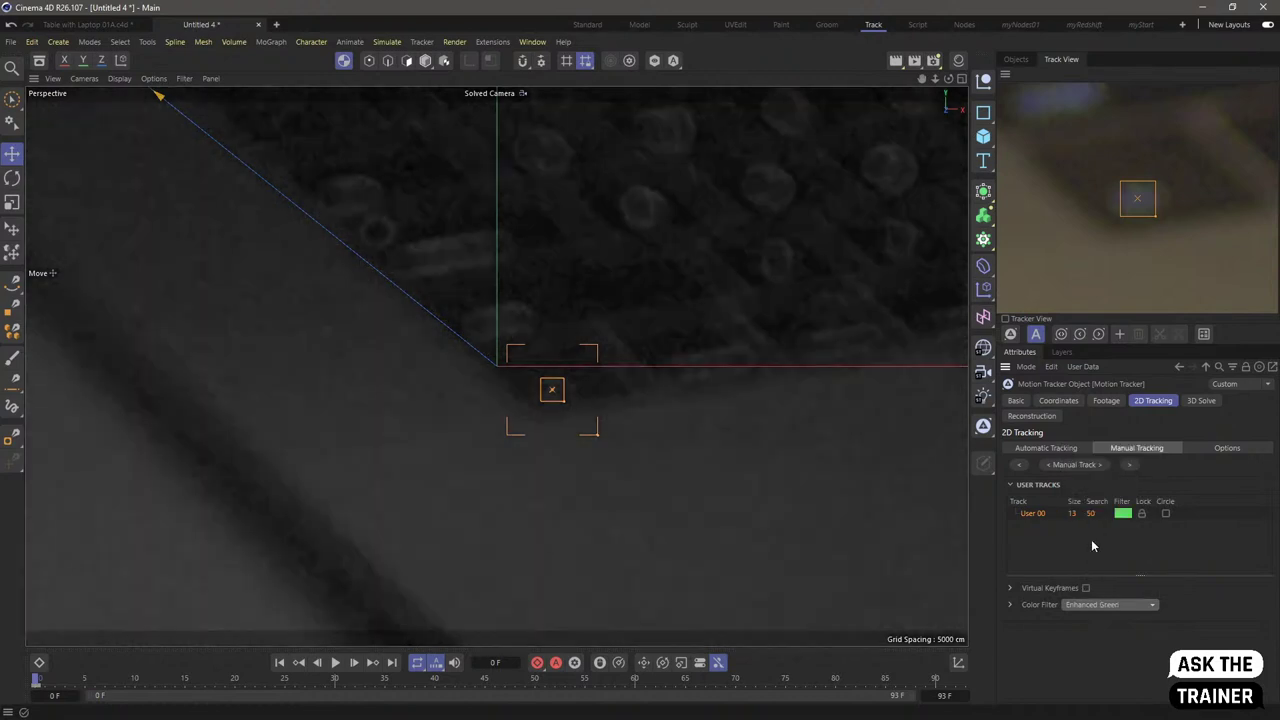
left_click(1081, 604)
left_click(1087, 526)
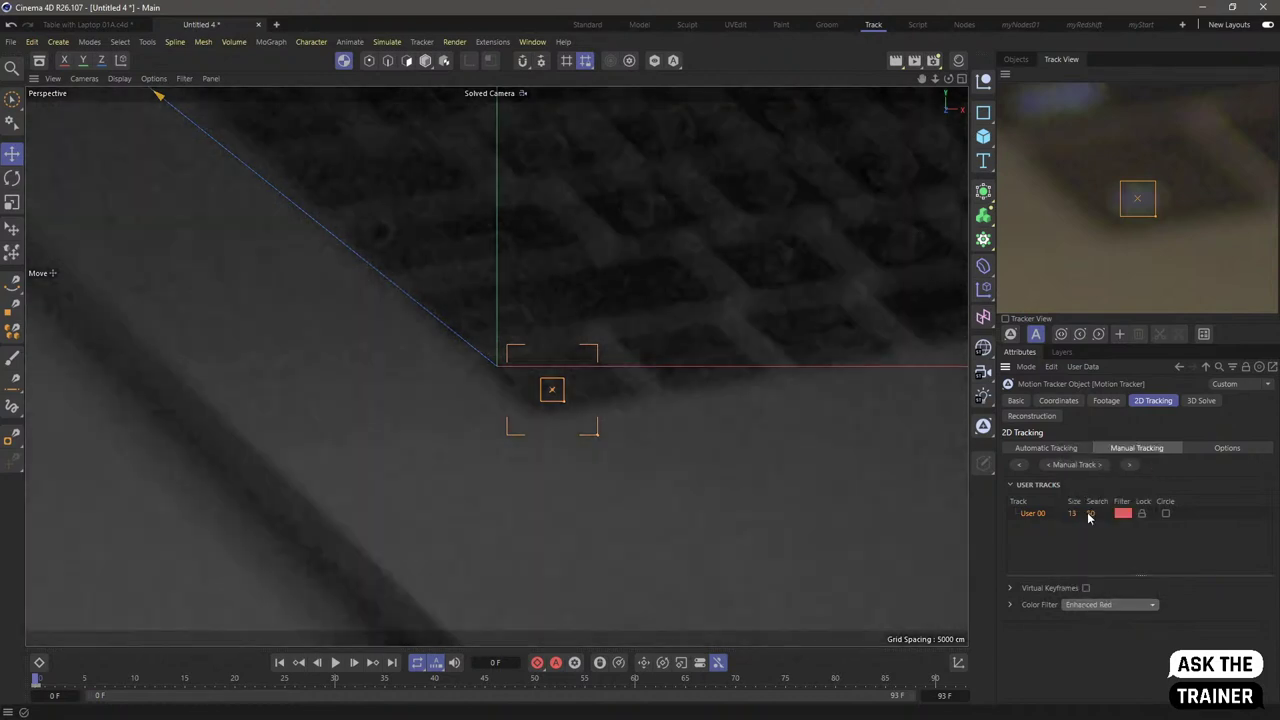
left_click(1079, 605)
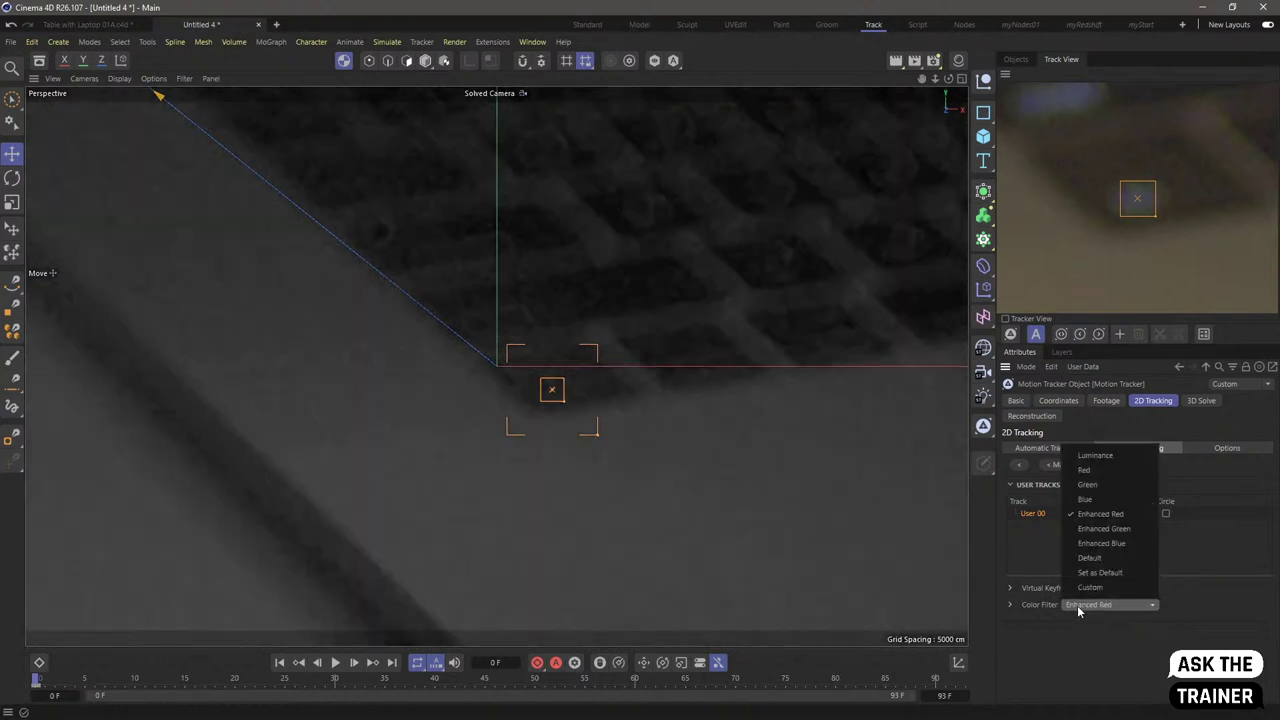
left_click(1094, 544)
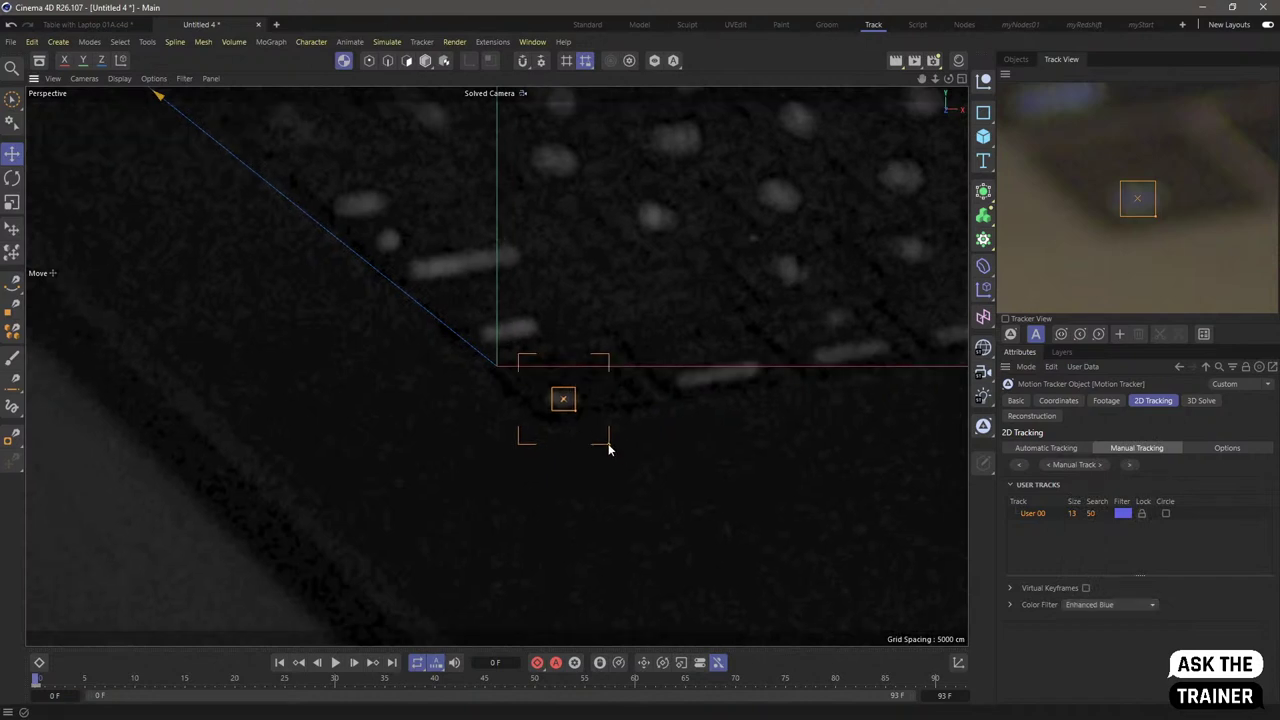
scroll(578, 420, "up", 4)
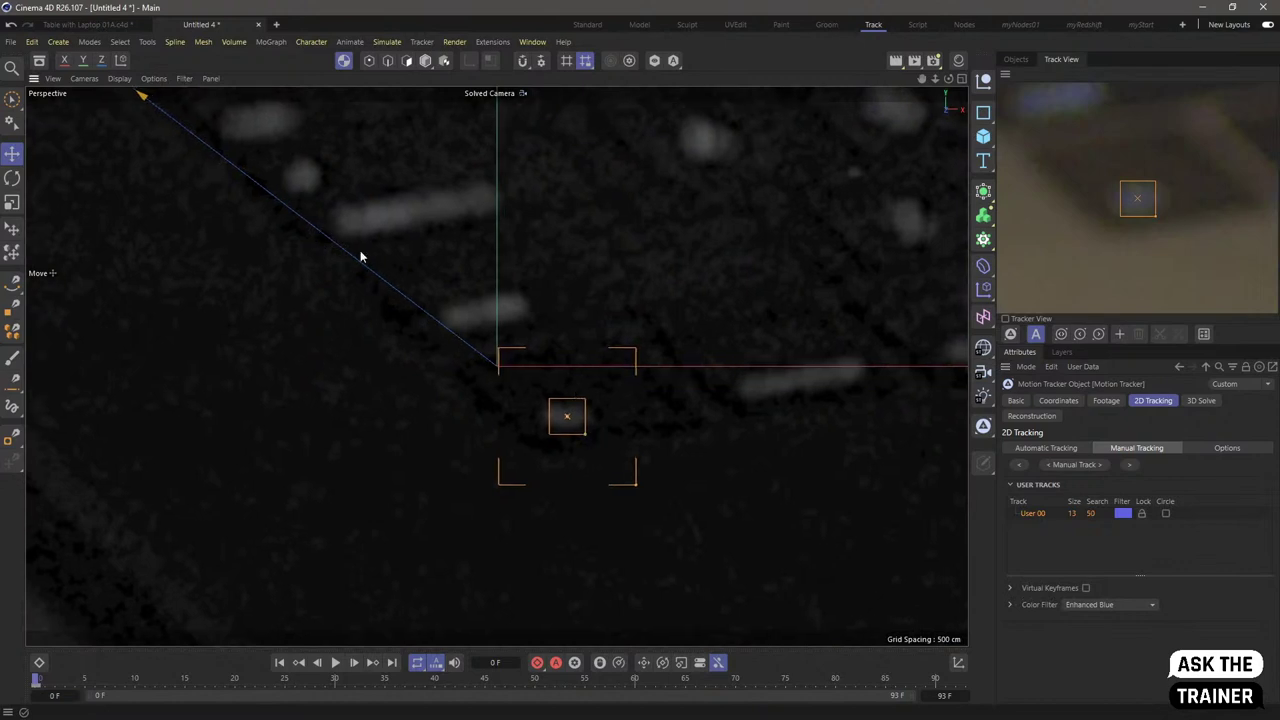
- Delete the User 00 track from the Motion Tracker
left_click(344, 61)
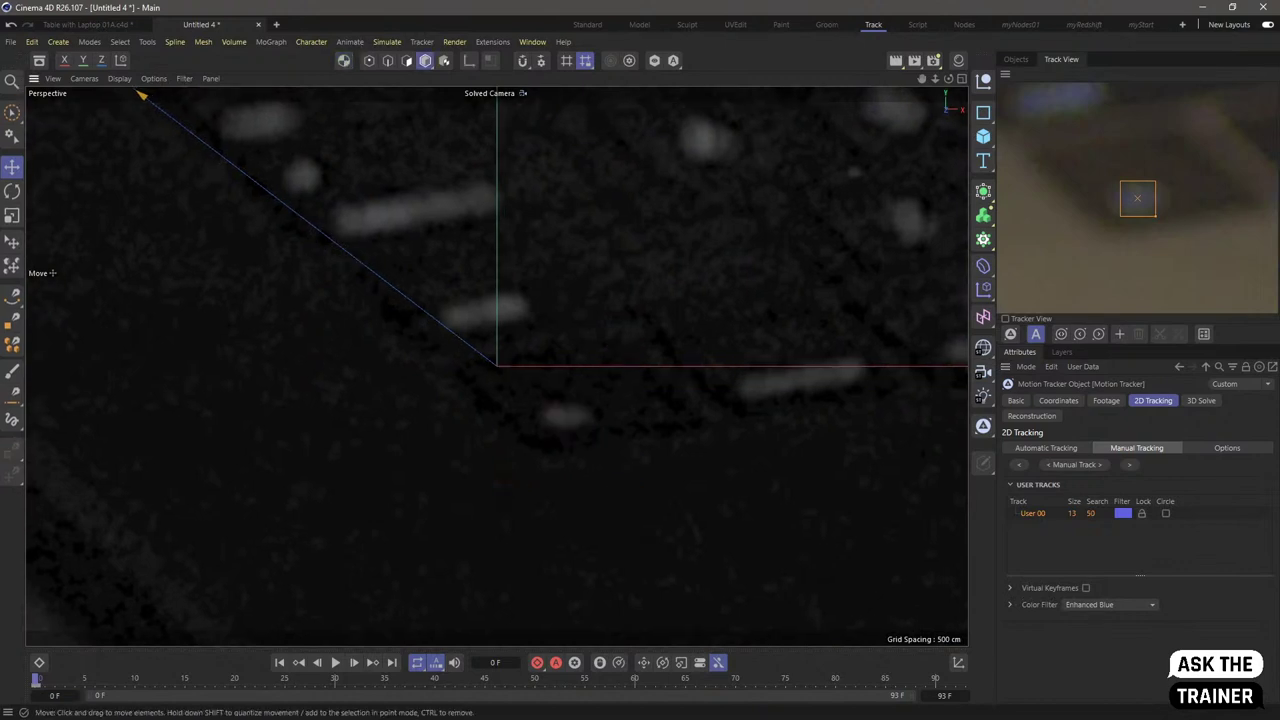
left_click(12, 166)
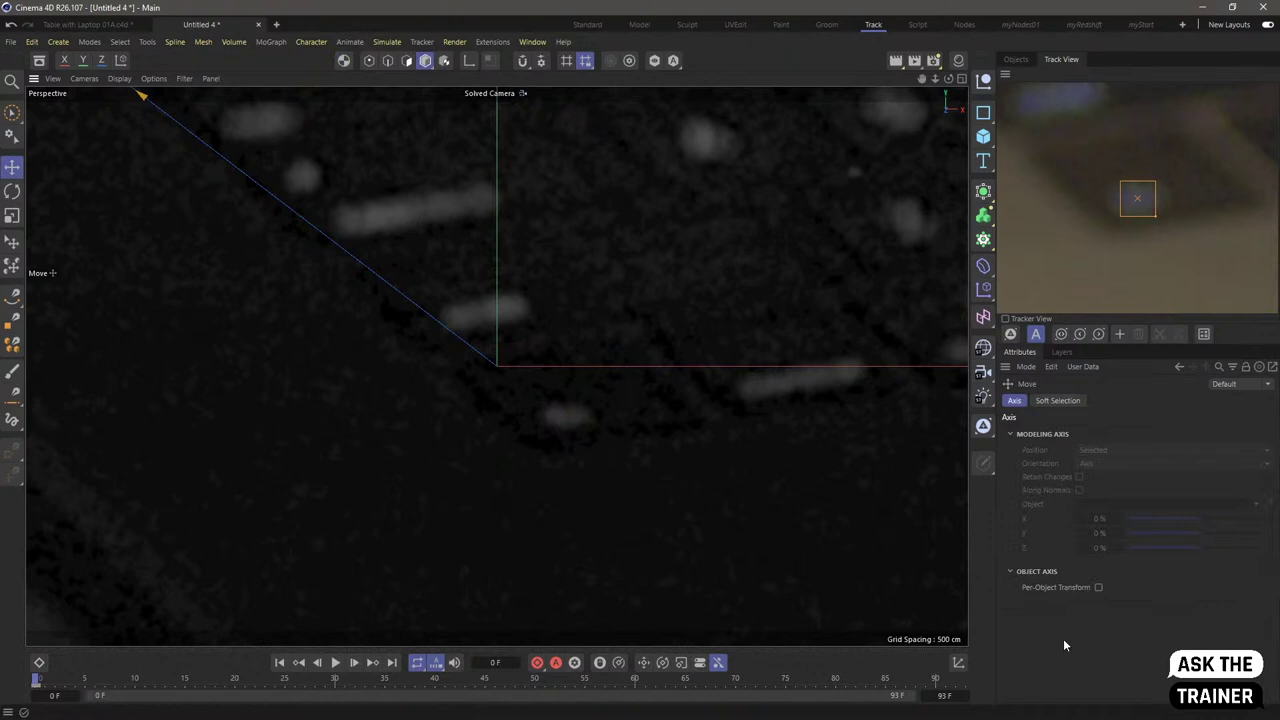
left_click(1015, 59)
left_click(1040, 90)
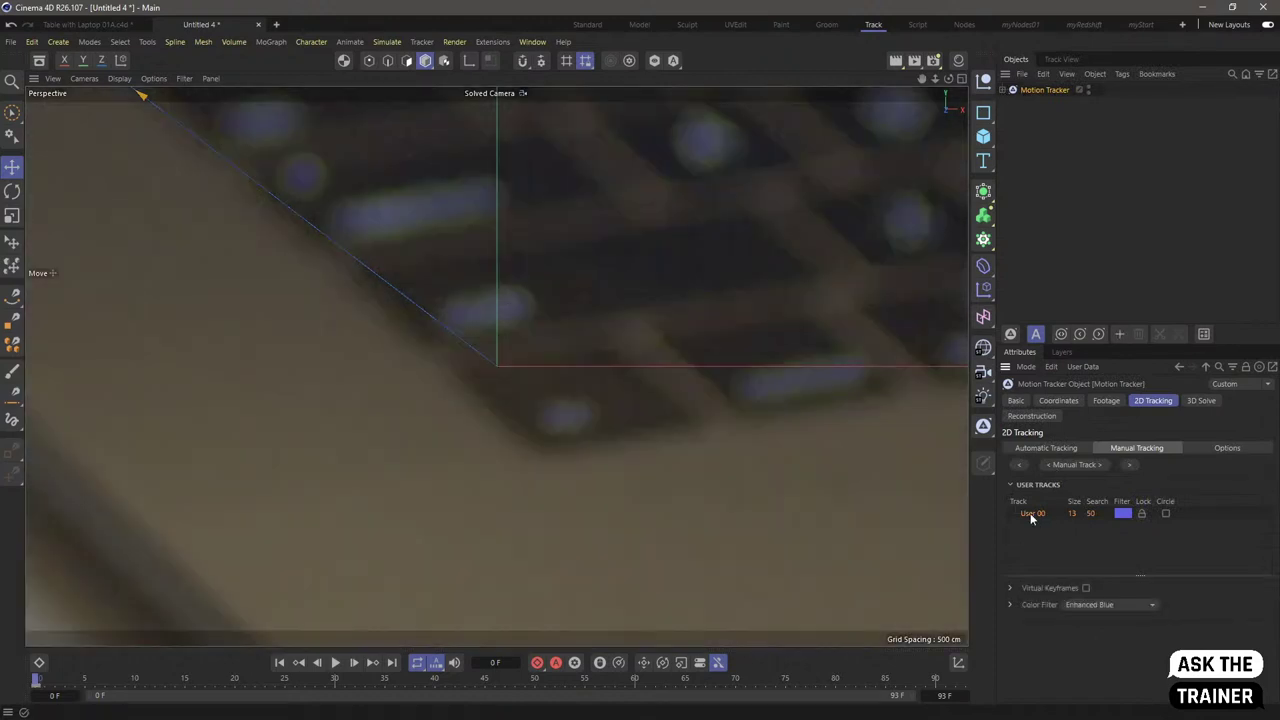
key("Delete")
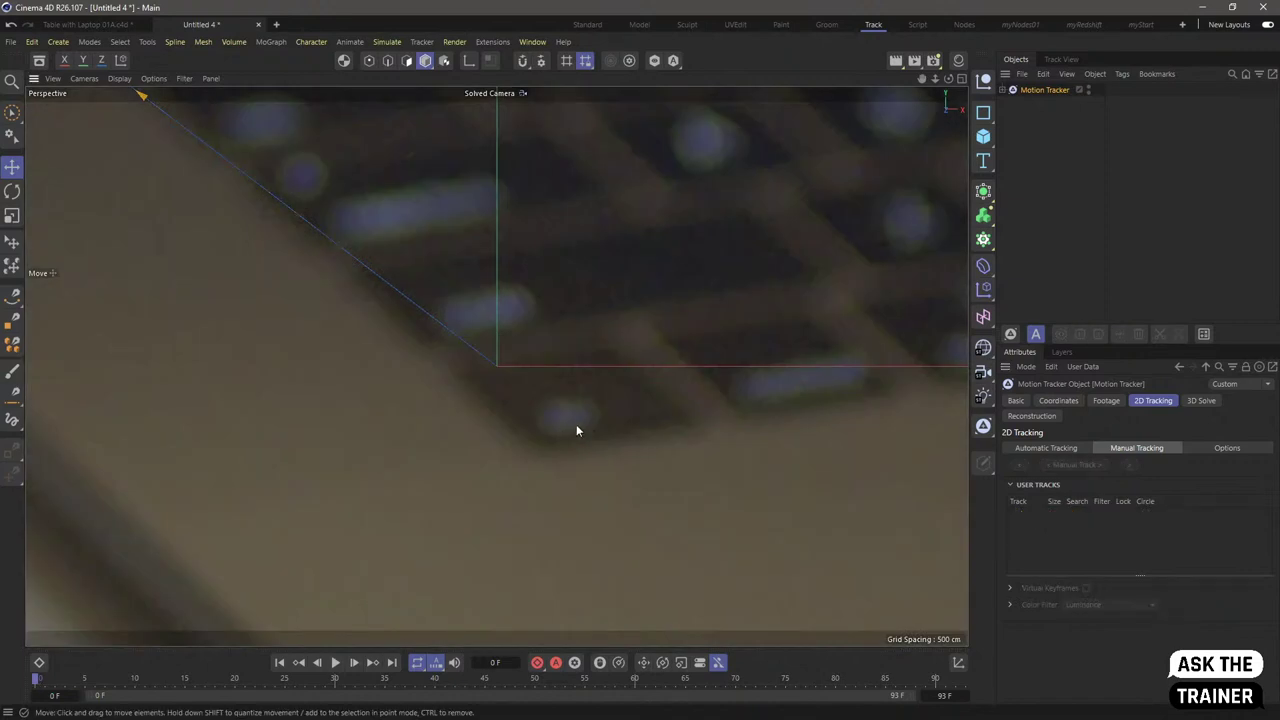
left_click(1020, 89)
- Place manual track User 01 on the keyboard corner with the Enhanced Blue filter
left_click(343, 60)
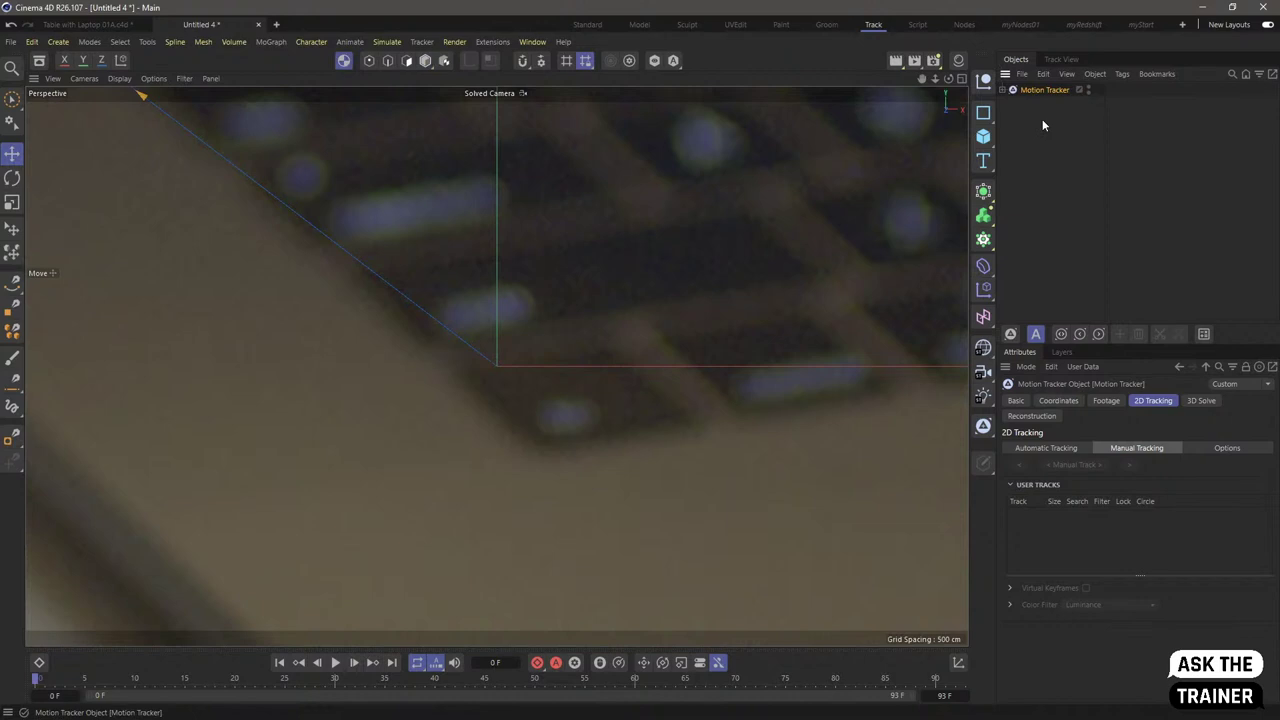
left_click(554, 433)
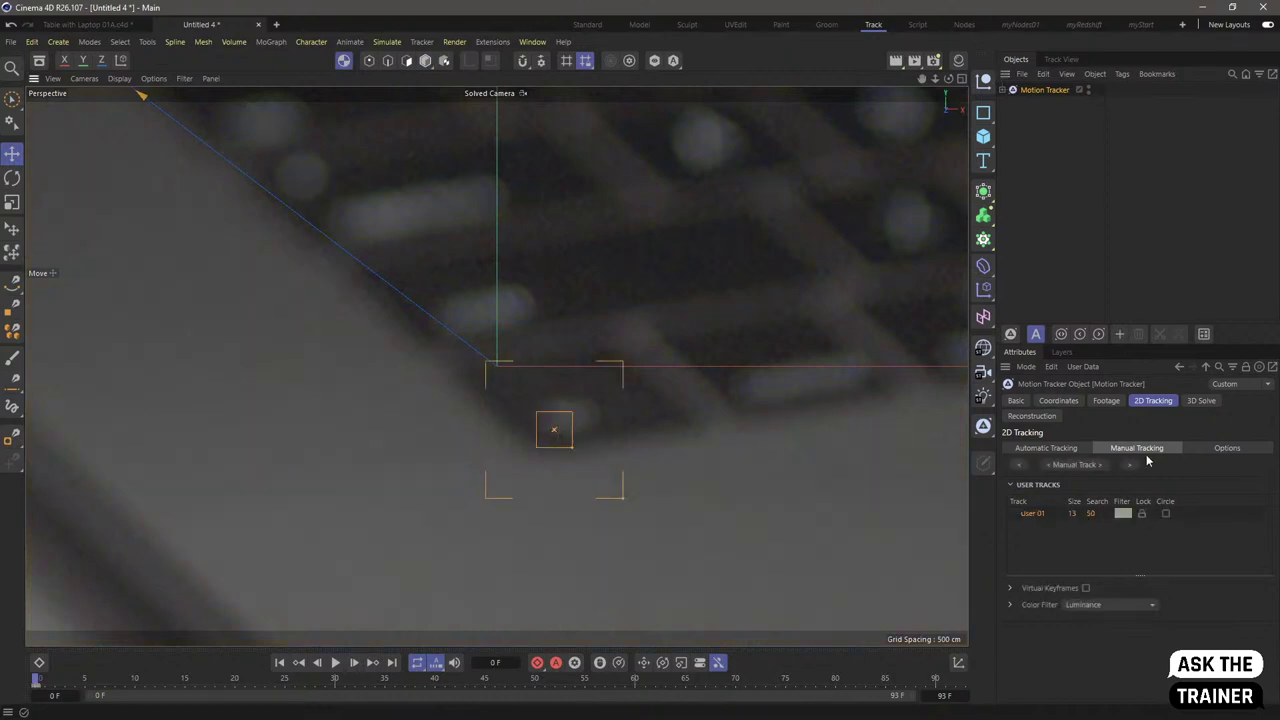
left_click(1090, 603)
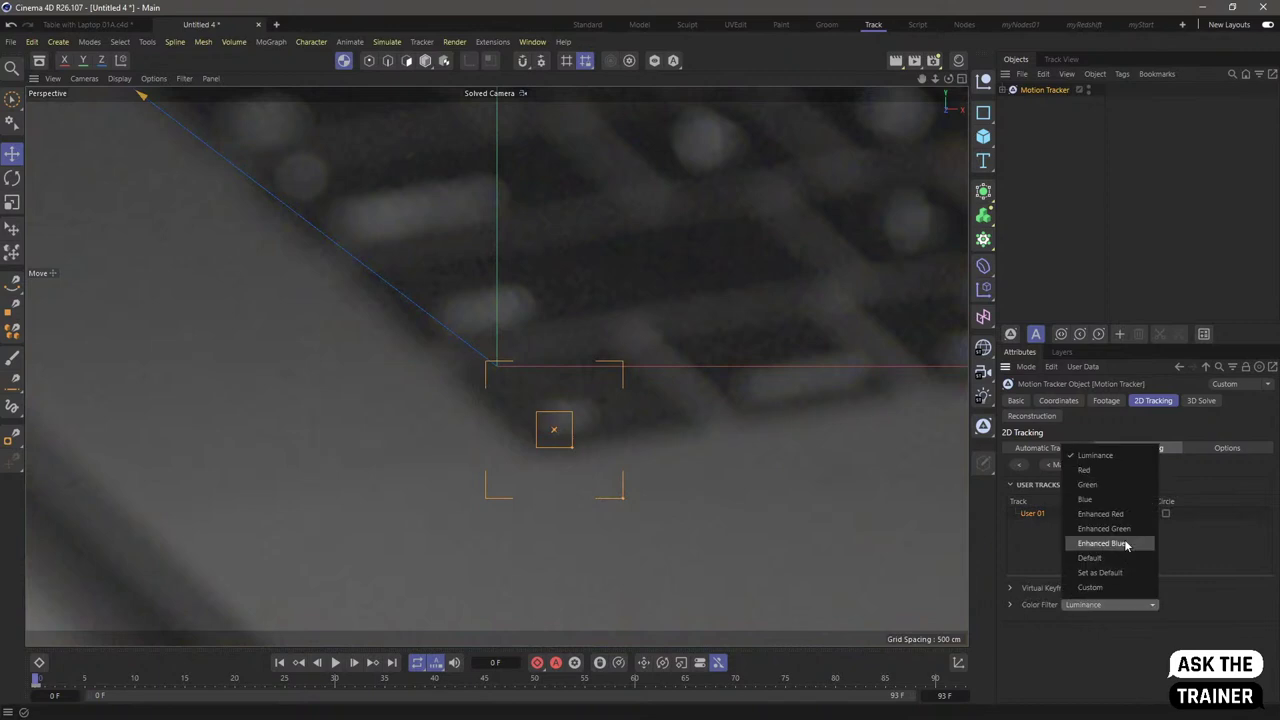
left_click(1118, 538)
mouse_move(575, 451)
left_mouse_down()
mouse_move(600, 460)
mouse_move(577, 460)
left_mouse_up()
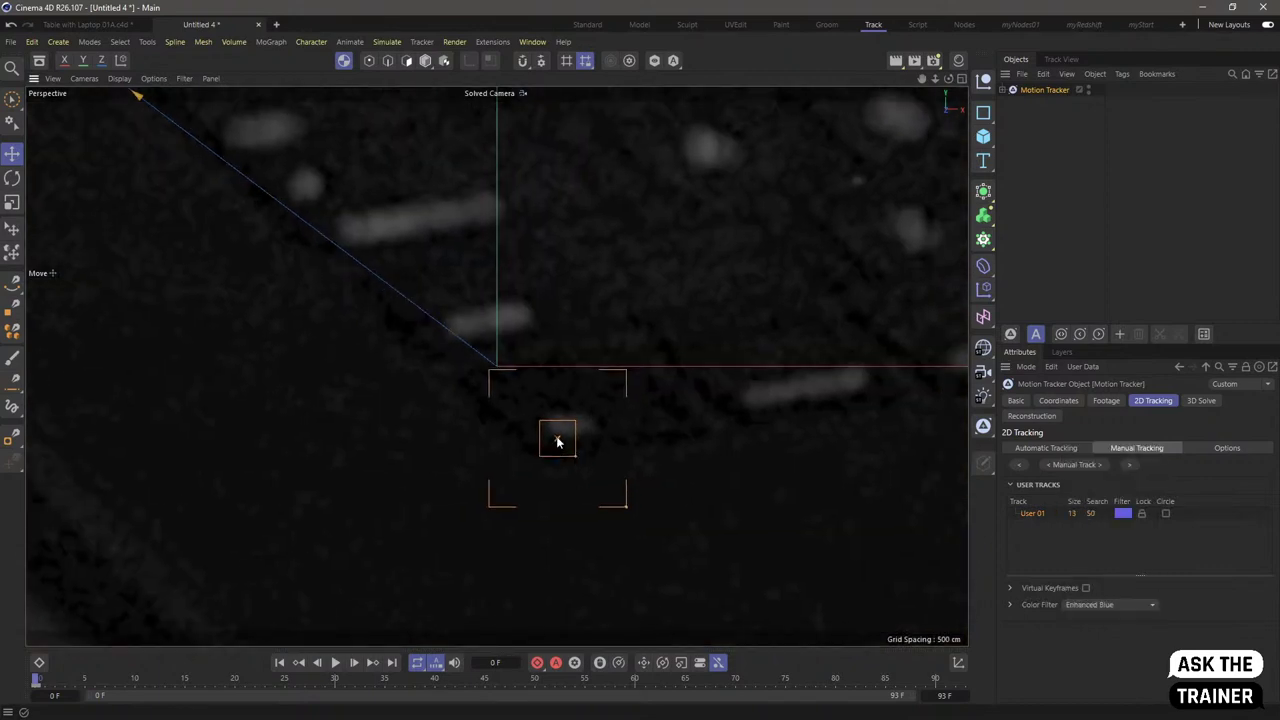
mouse_move(560, 440)
middle_mouse_down()
mouse_move(534, 457)
mouse_move(393, 420)
mouse_move(558, 415)
middle_mouse_up()
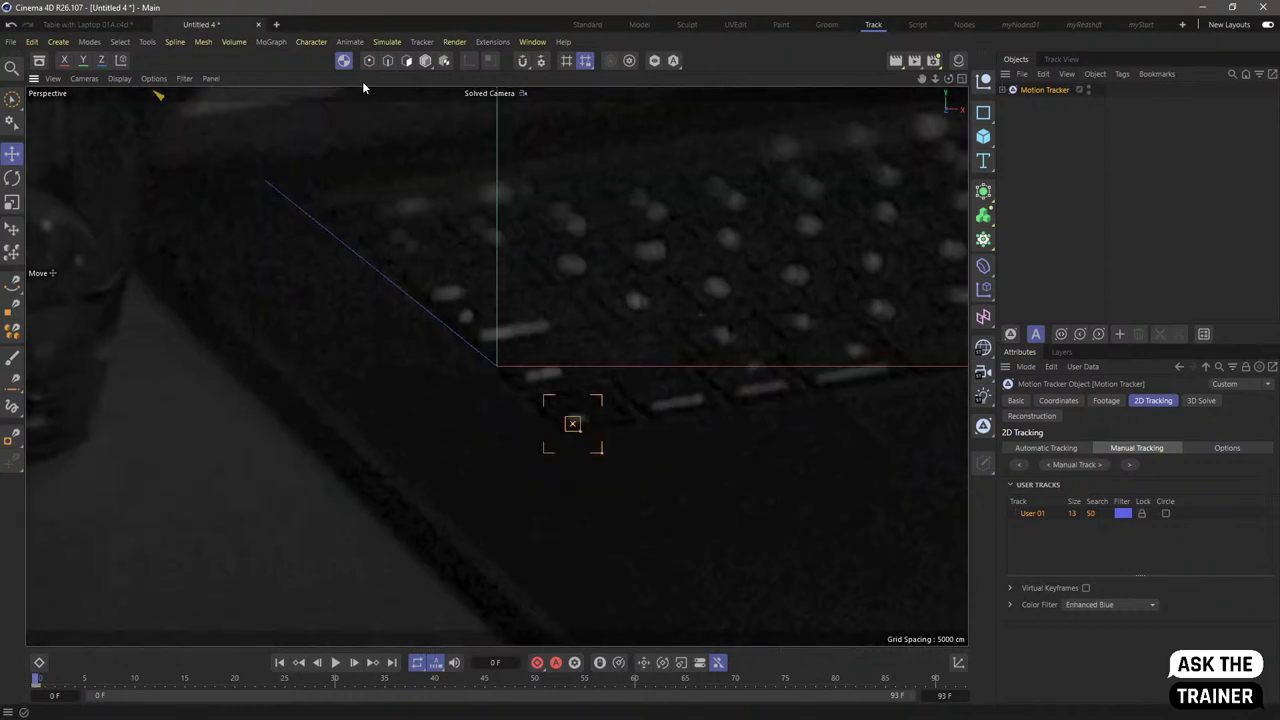
- Resize User 01's pattern to 23 and search to 71, then add User 02 on a lower key
left_click(425, 60)
left_click(343, 60)
left_click_drag(585, 437, 589, 416)
scroll(618, 421, "up", 3)
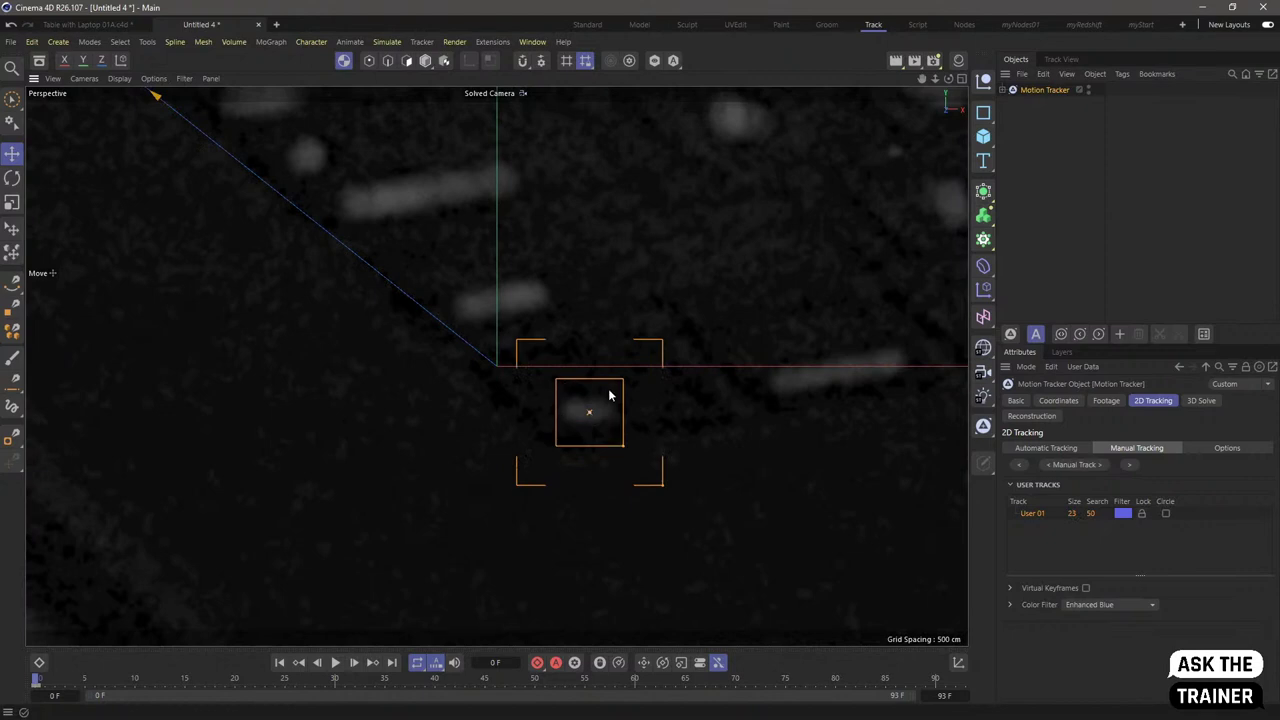
left_click_drag(661, 488, 692, 515)
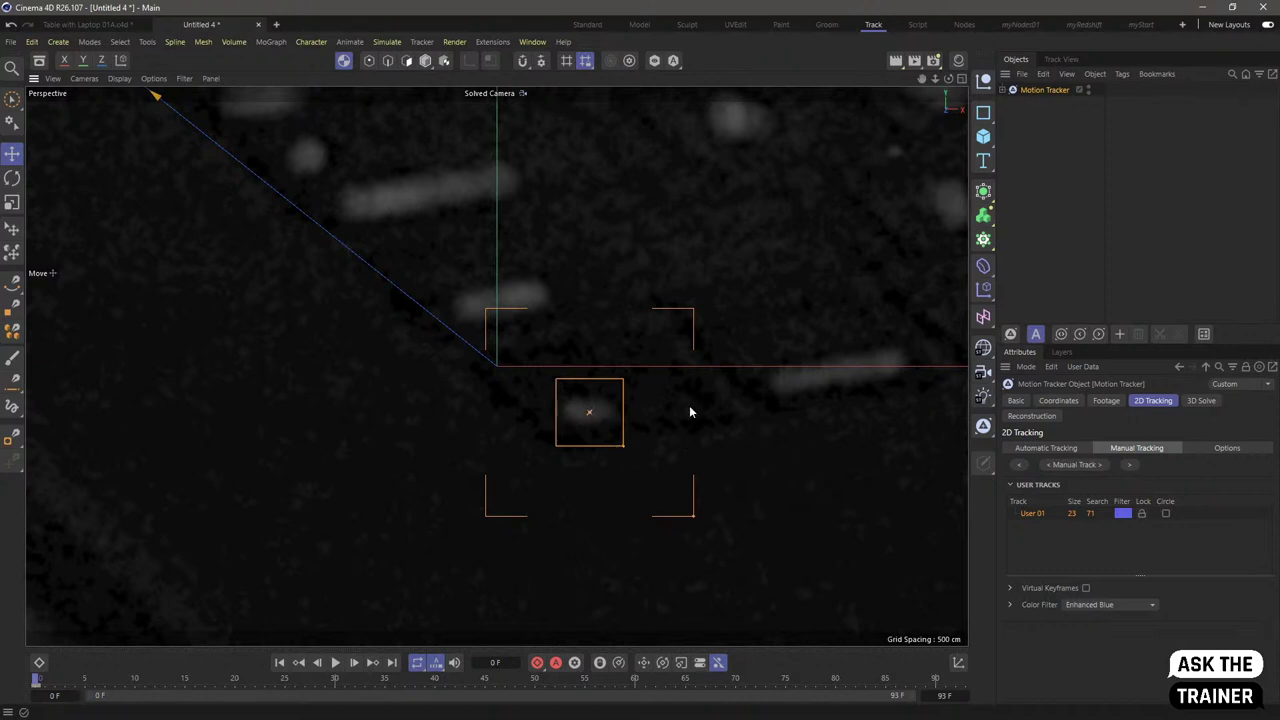
scroll(689, 412, "down", 3)
middle_click_drag(640, 405, 721, 483, "alt")
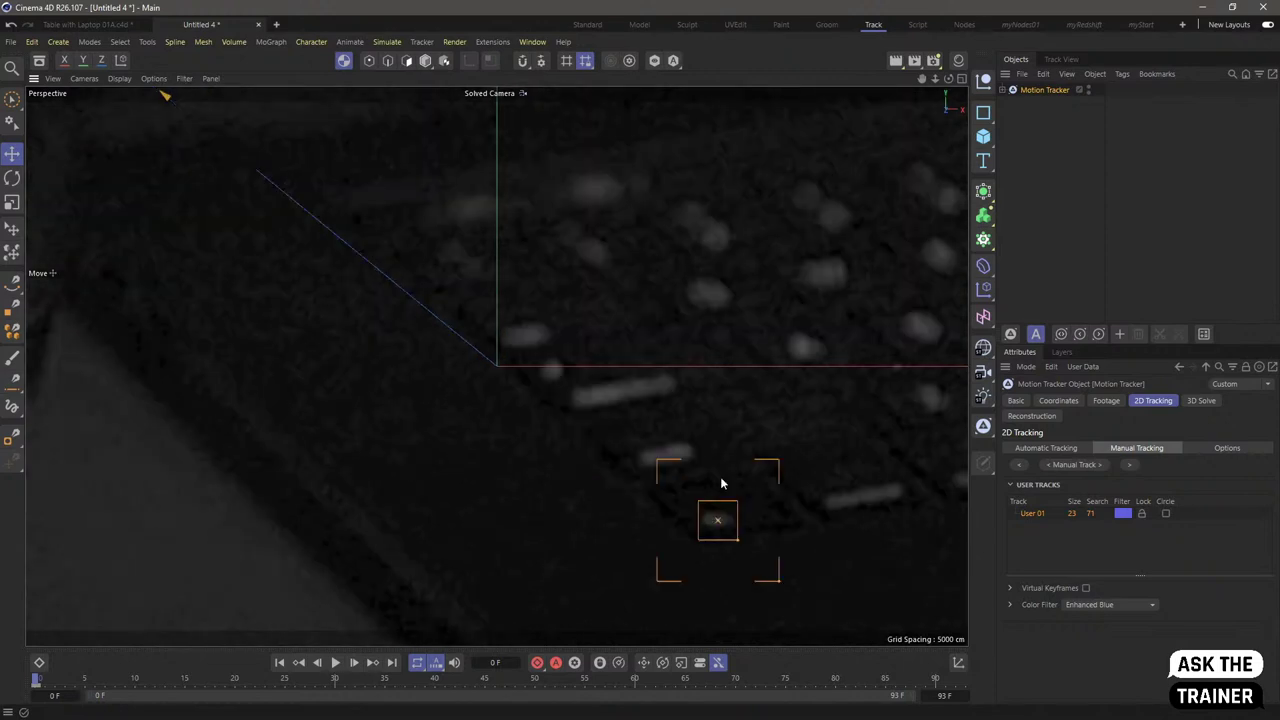
left_click(550, 374, "ctrl")
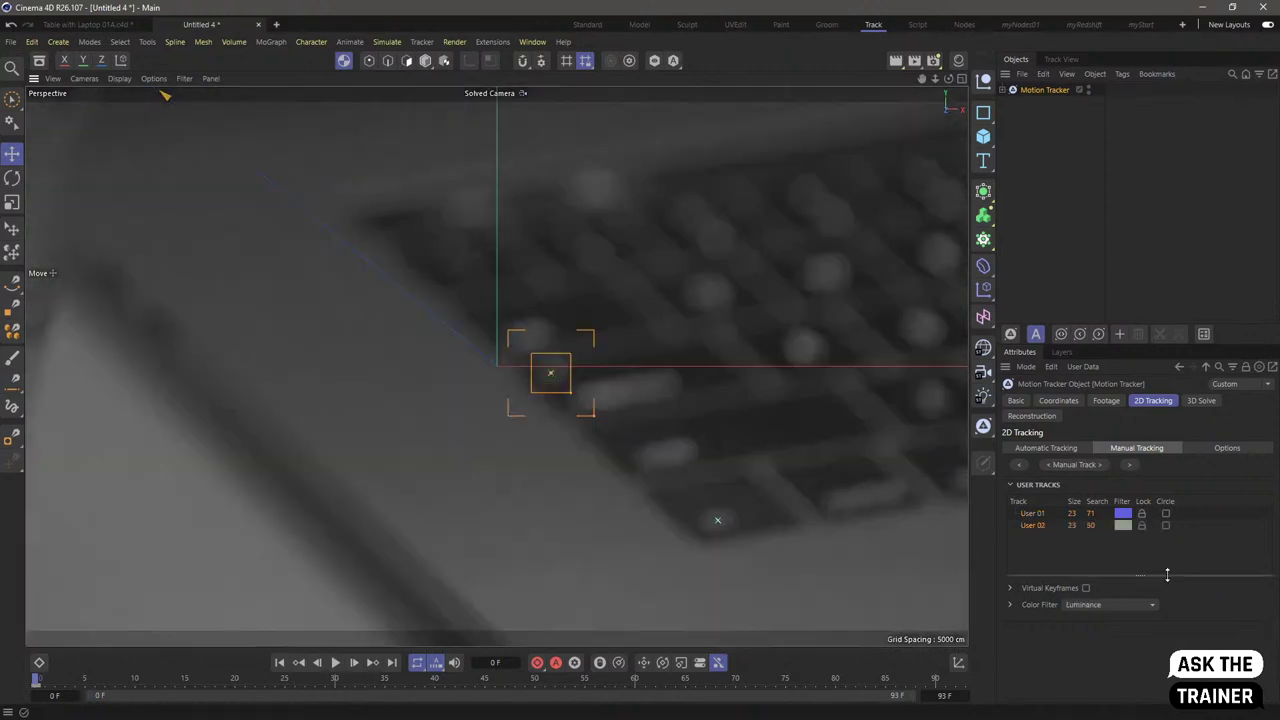
- Give User 02 the Enhanced Blue filter and widen its search area to 65
left_click(1133, 605)
left_click(1138, 560)
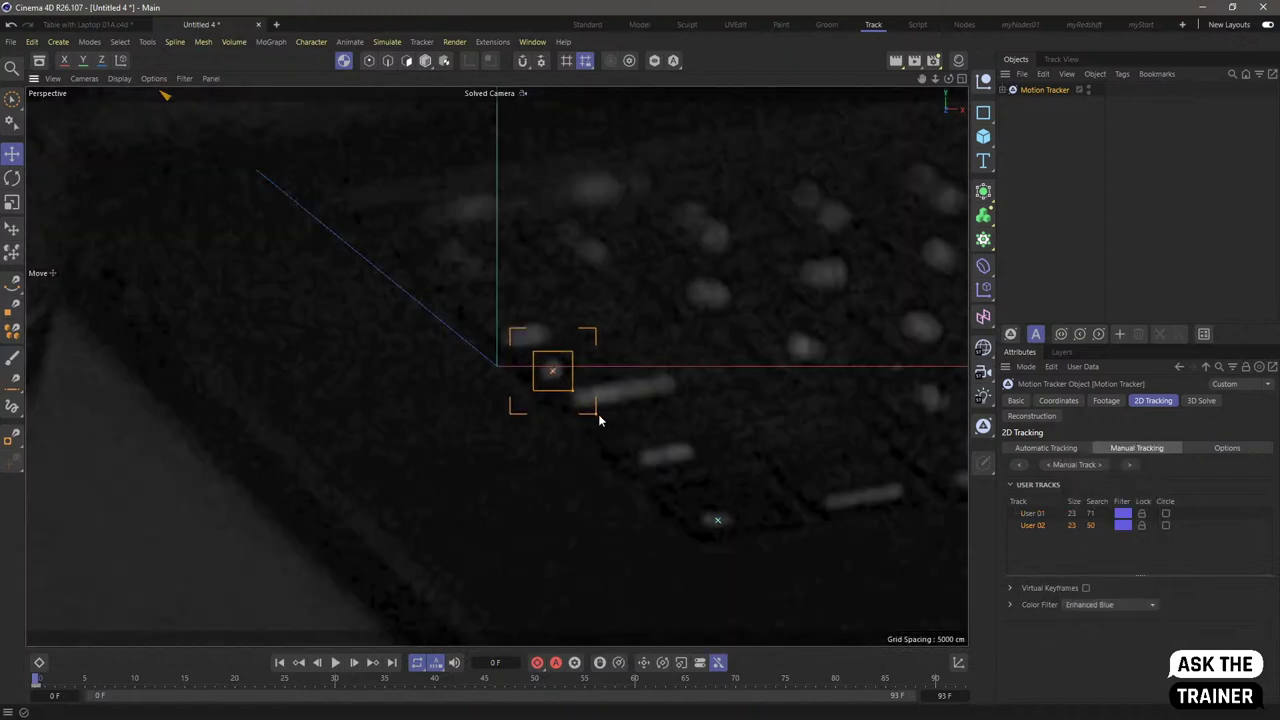
left_click_drag(597, 420, 597, 404)
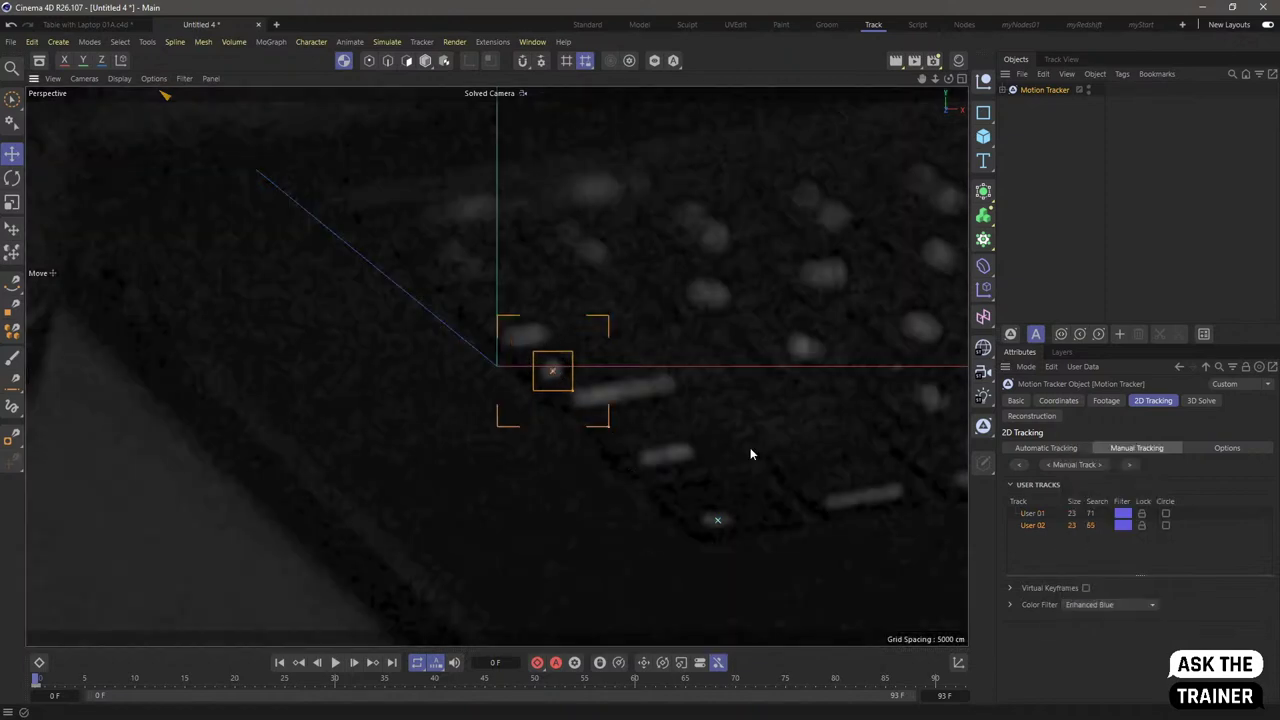
middle_click_drag(848, 444, 566, 513, "alt")
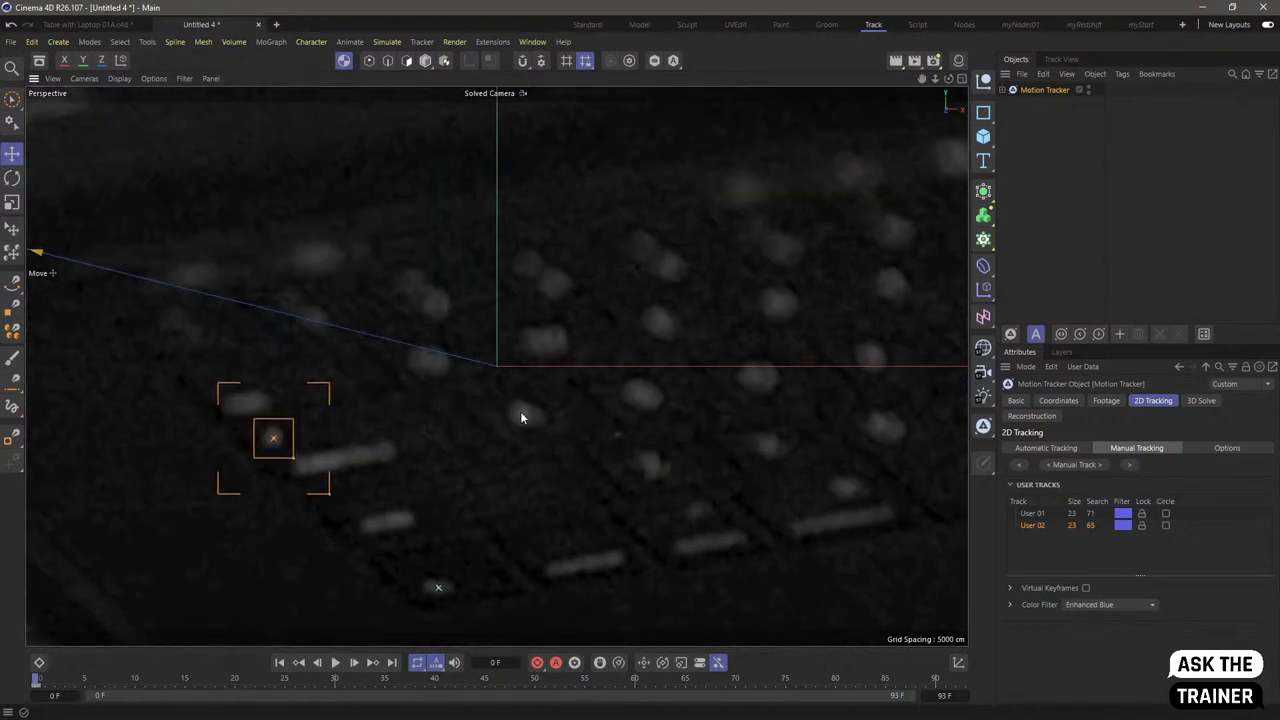
- Add manual track User 03 on a key with pattern size 27 and Enhanced Blue
left_click(524, 416, "ctrl")
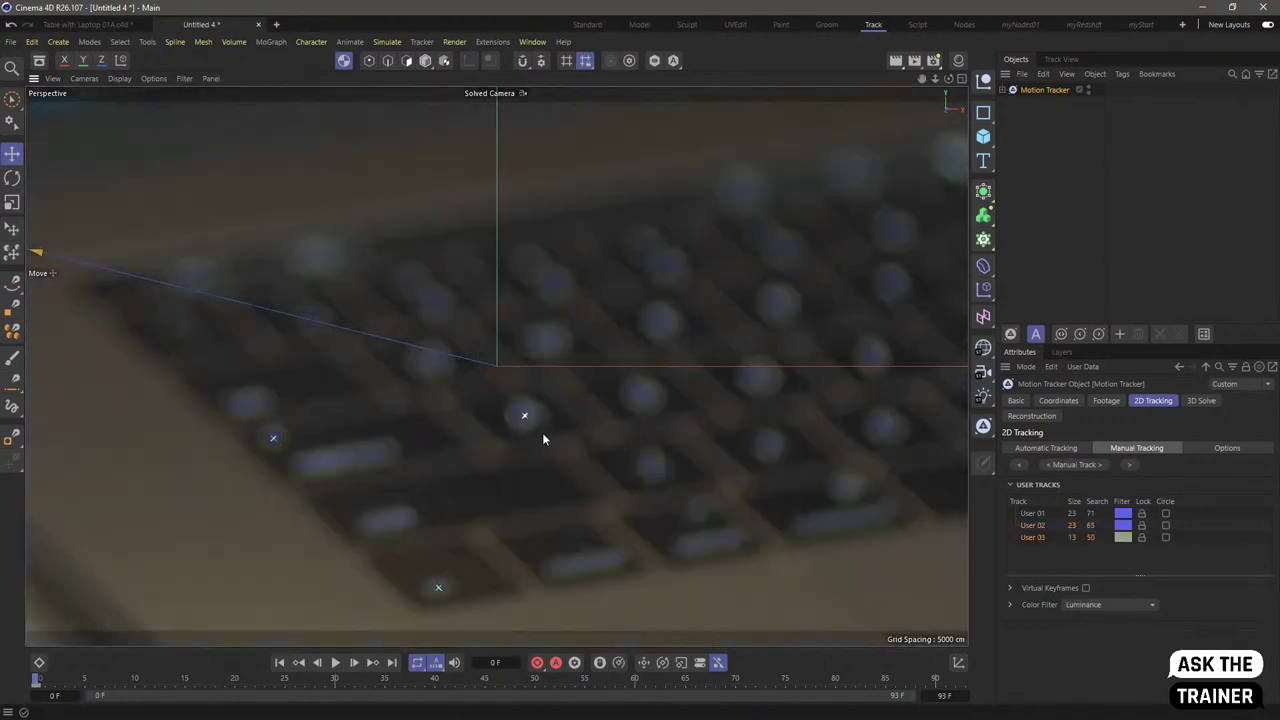
left_click_drag(535, 428, 584, 474)
left_click(1099, 604)
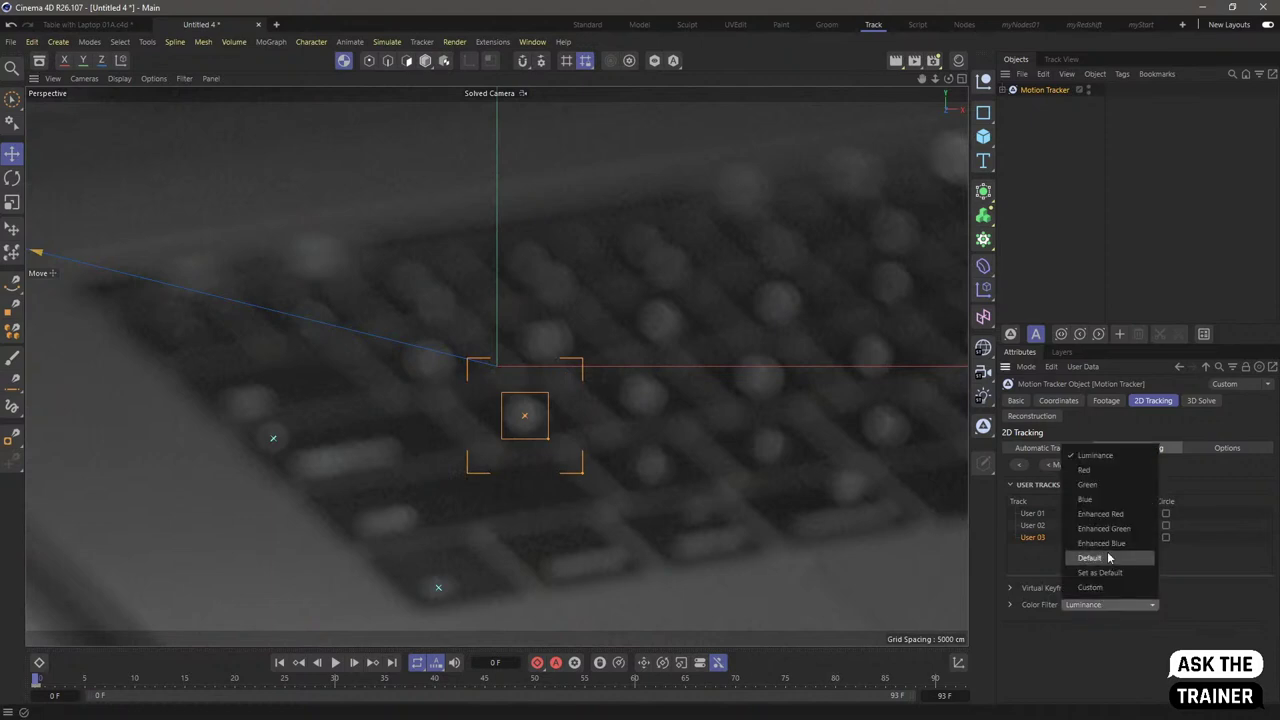
left_click(1105, 558)
scroll(762, 438, "down", 2)
scroll(762, 440, "down", 3)
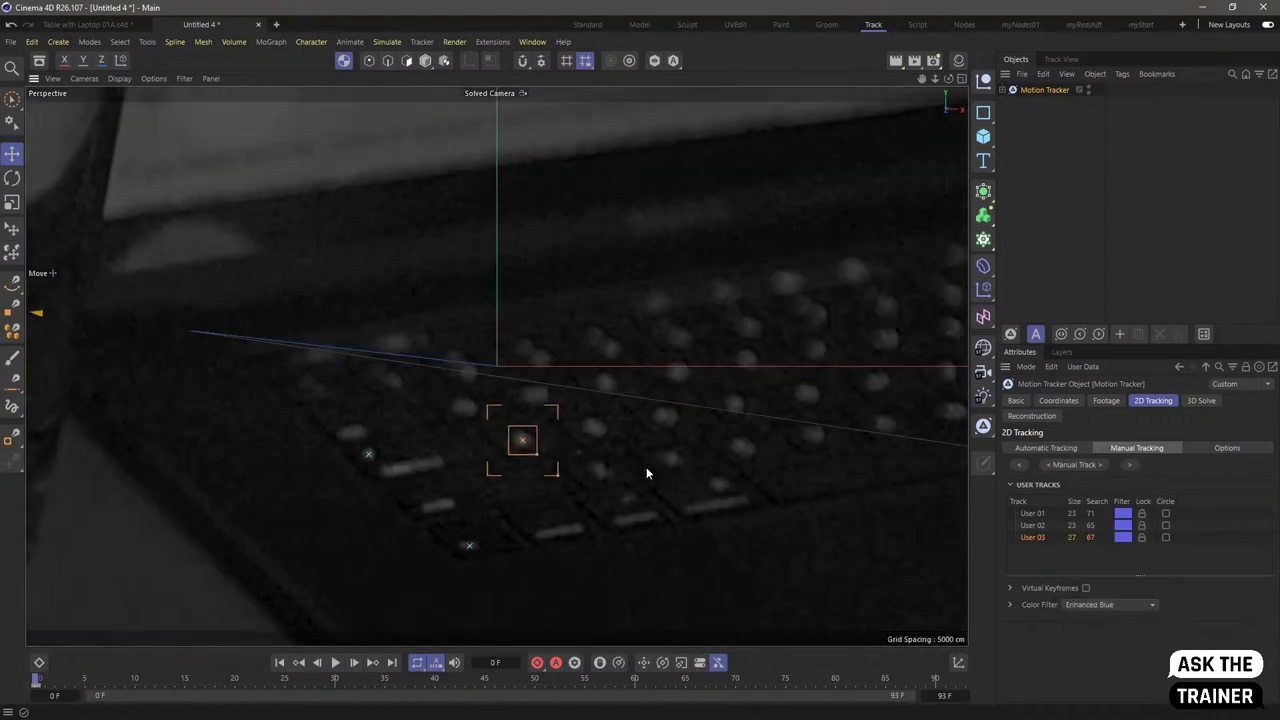
scroll(665, 460, "down", 2)
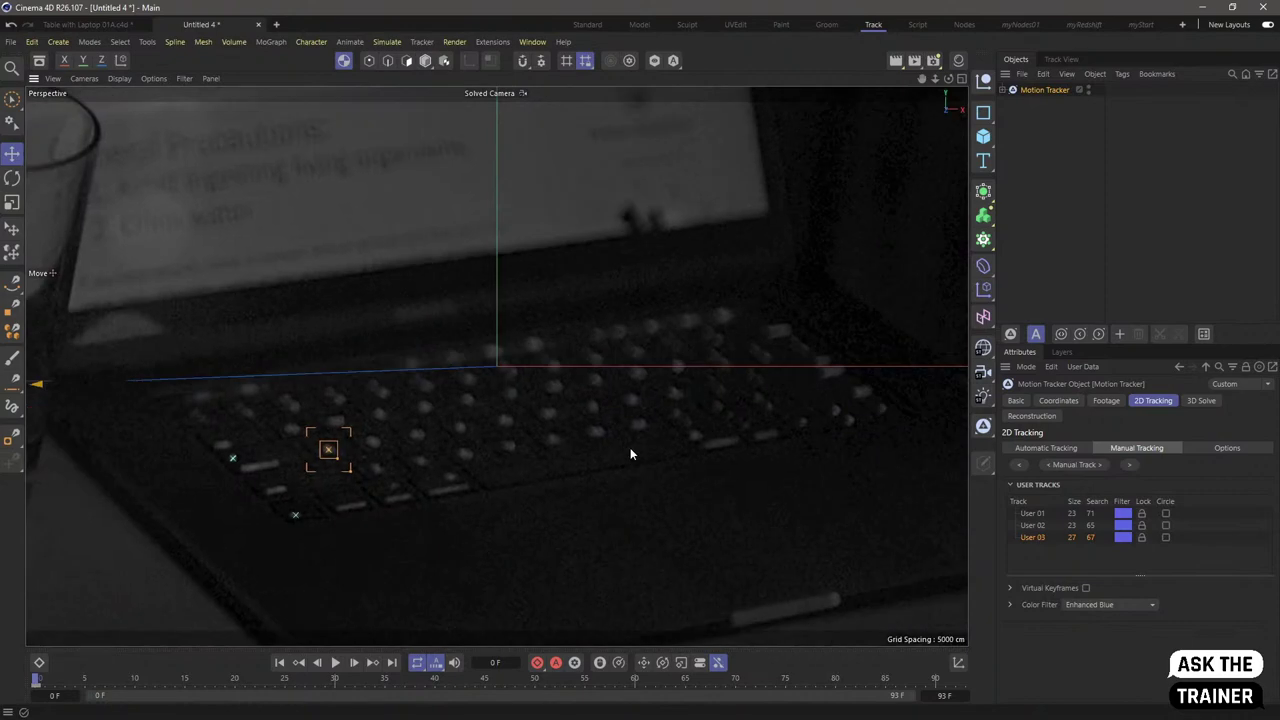
scroll(860, 400, "up", 8)
- Add User 04 on the keyboard with Enhanced Blue and its search area widened to 71
left_click(826, 385, "ctrl")
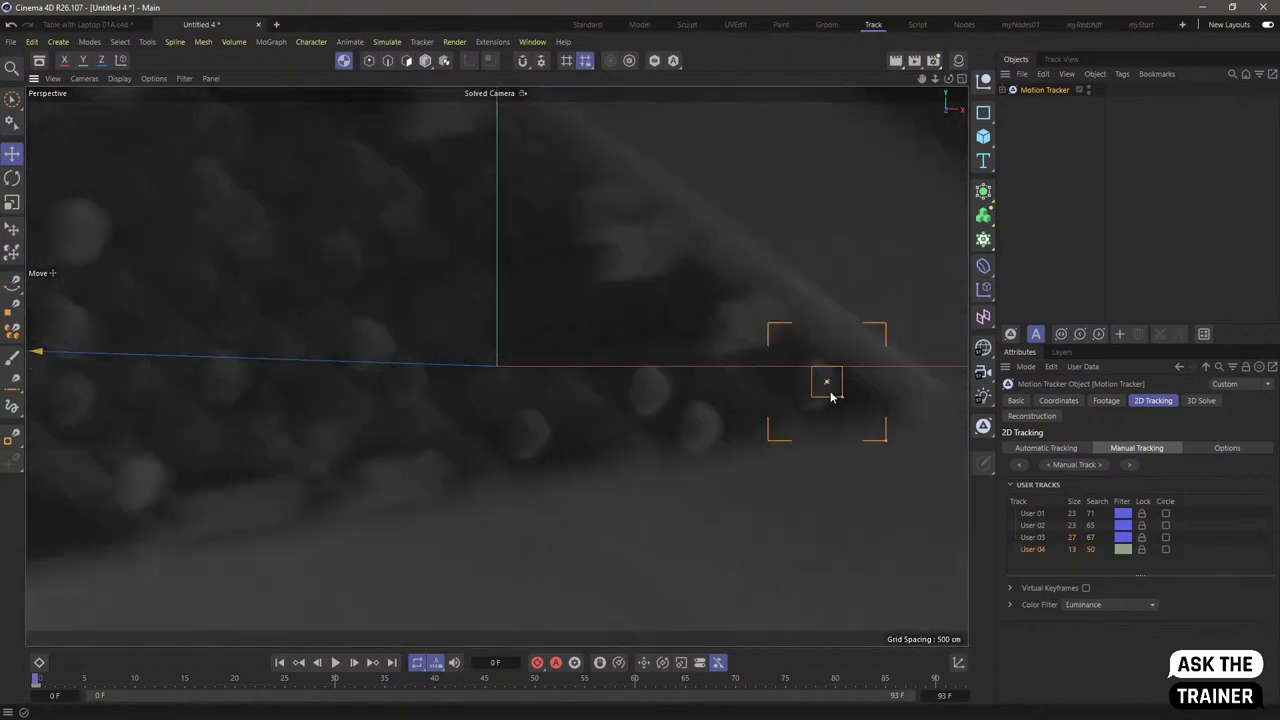
left_click_drag(846, 402, 866, 421)
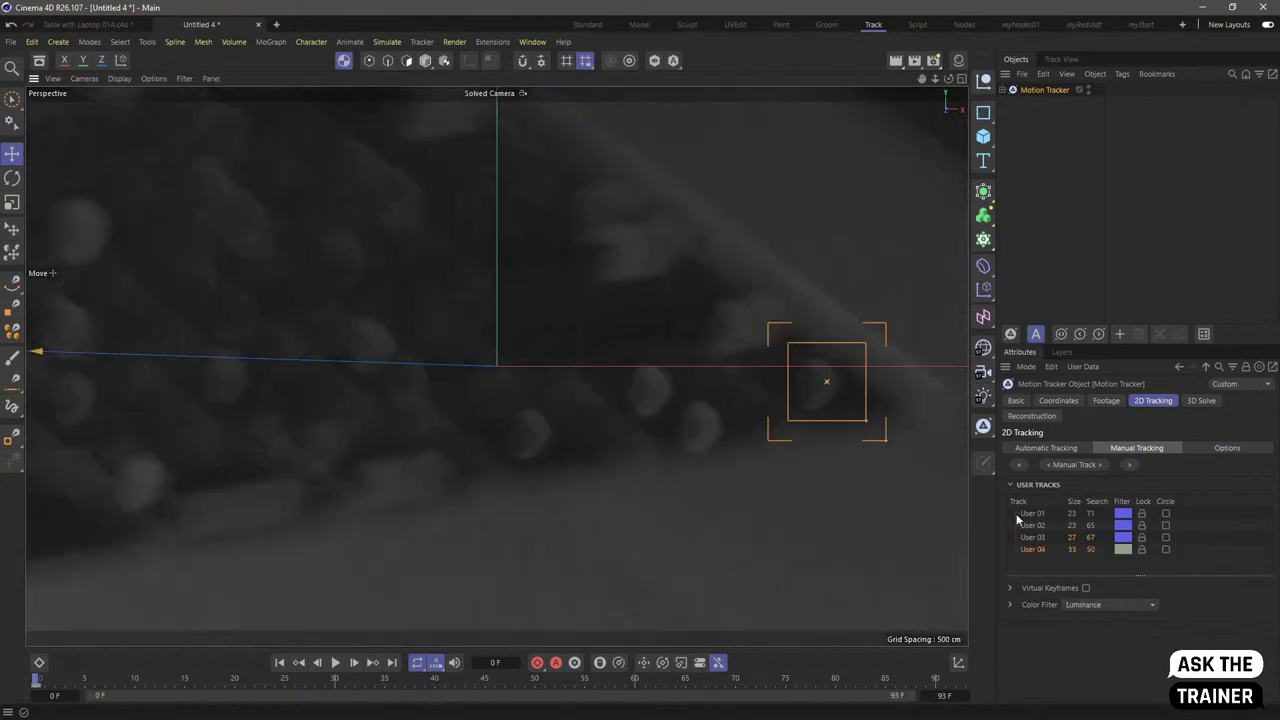
left_click(1132, 600)
left_click(1140, 569)
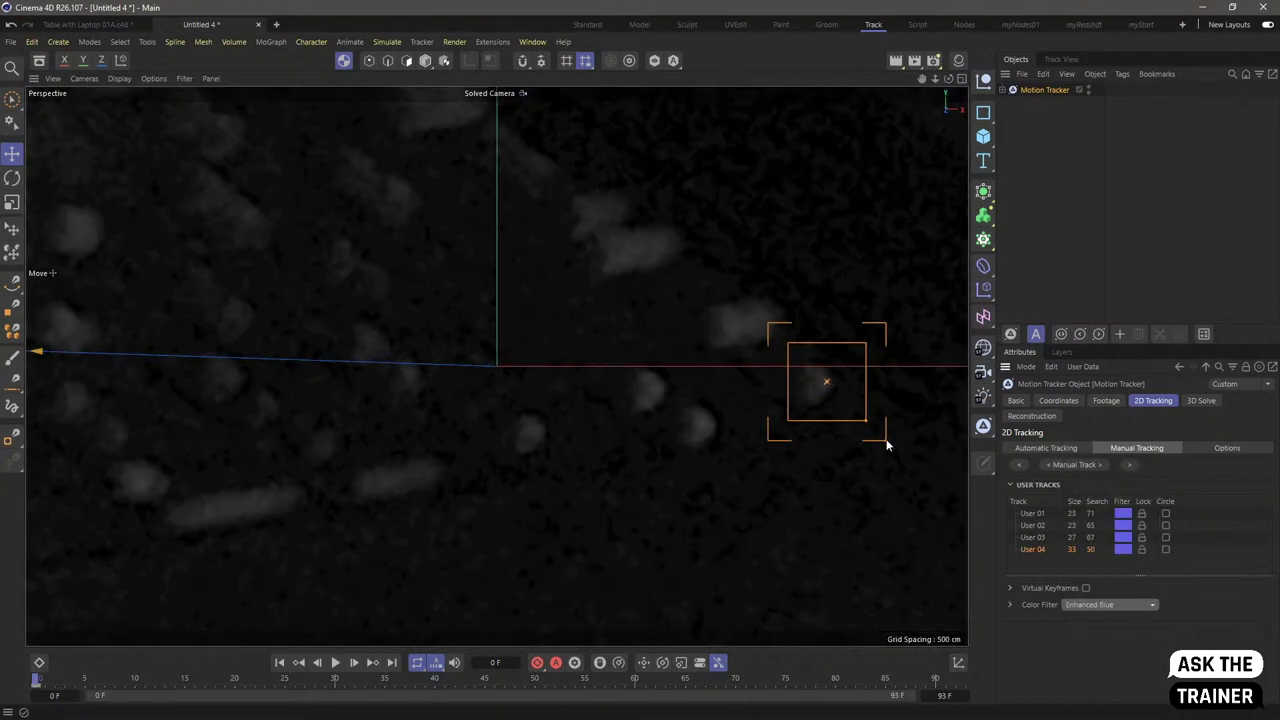
left_click_drag(886, 445, 912, 466)
left_click_drag(825, 385, 814, 386)
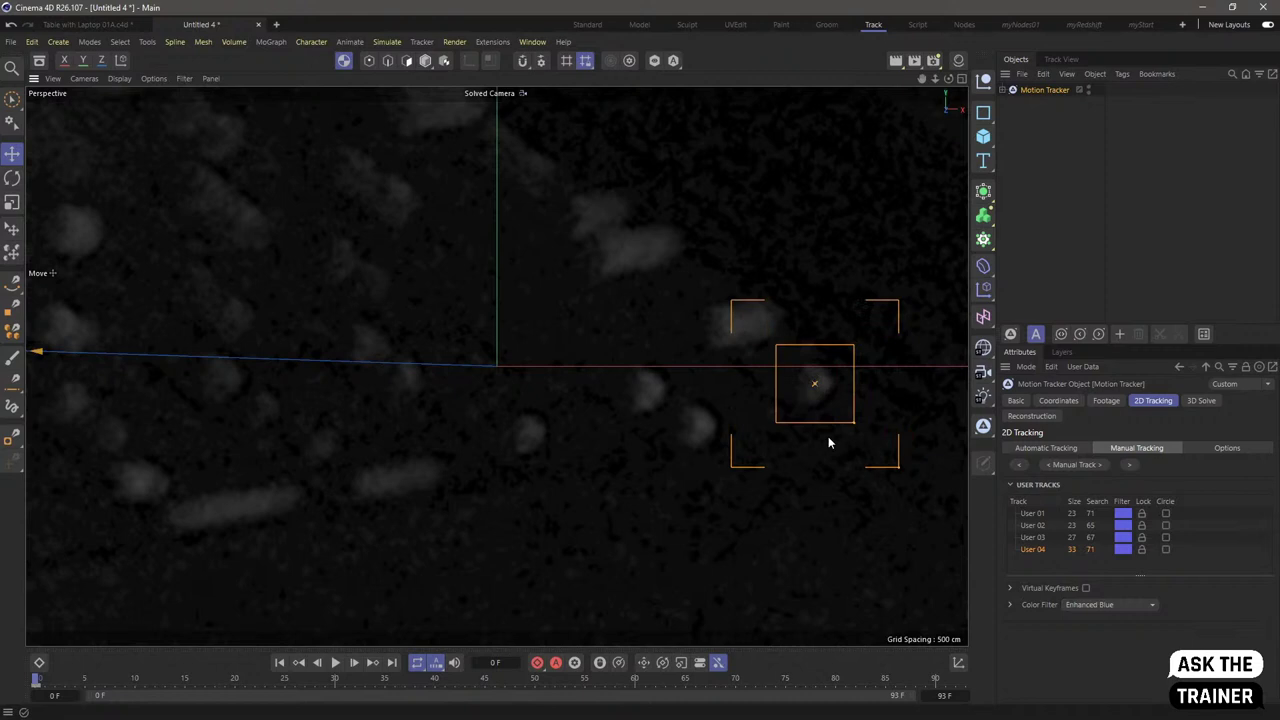
- Add User 05 on a laptop key with Enhanced Blue and search widened to 85
scroll(639, 344, "down", 2)
middle_click_drag(639, 344, 753, 436, "alt")
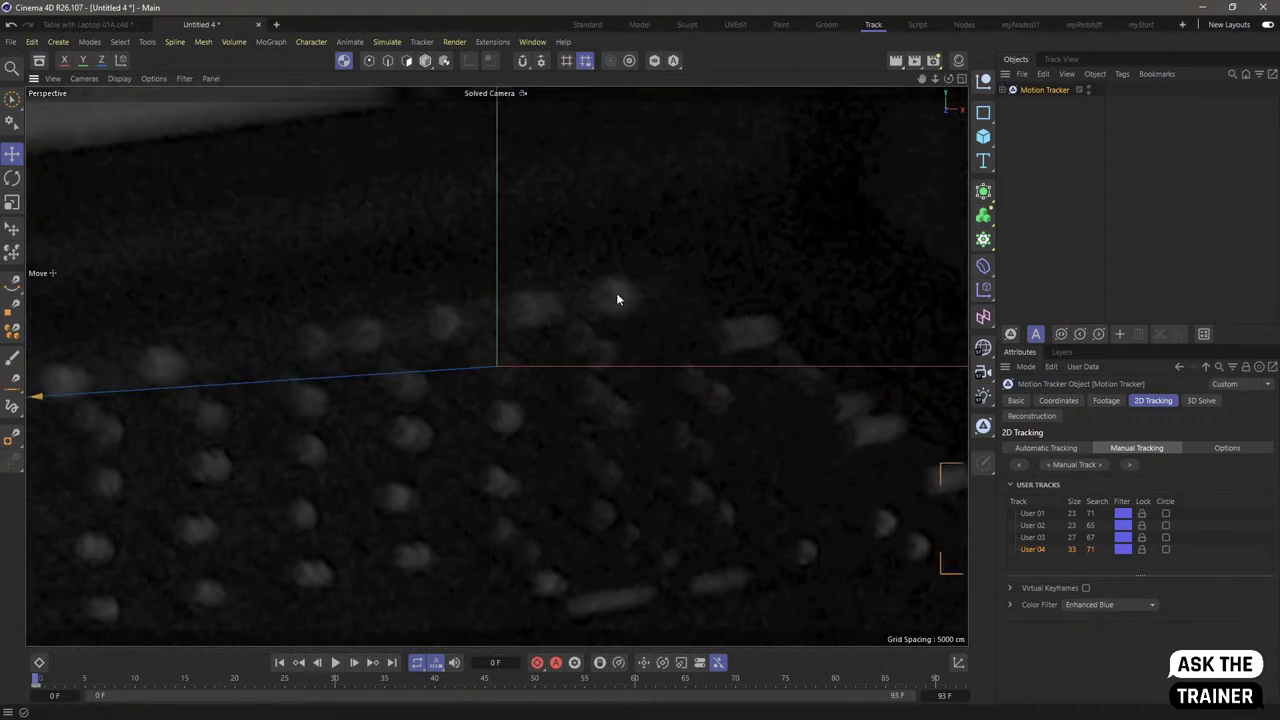
left_click(616, 293, "ctrl")
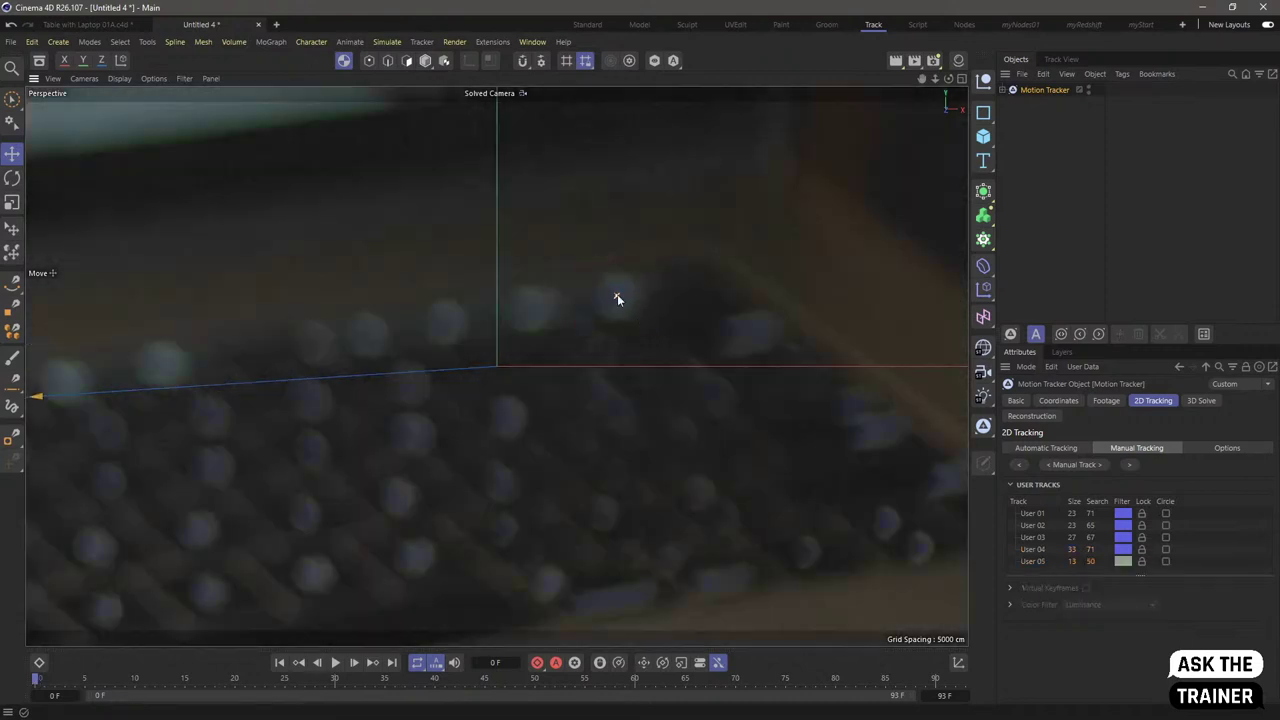
left_click(617, 294)
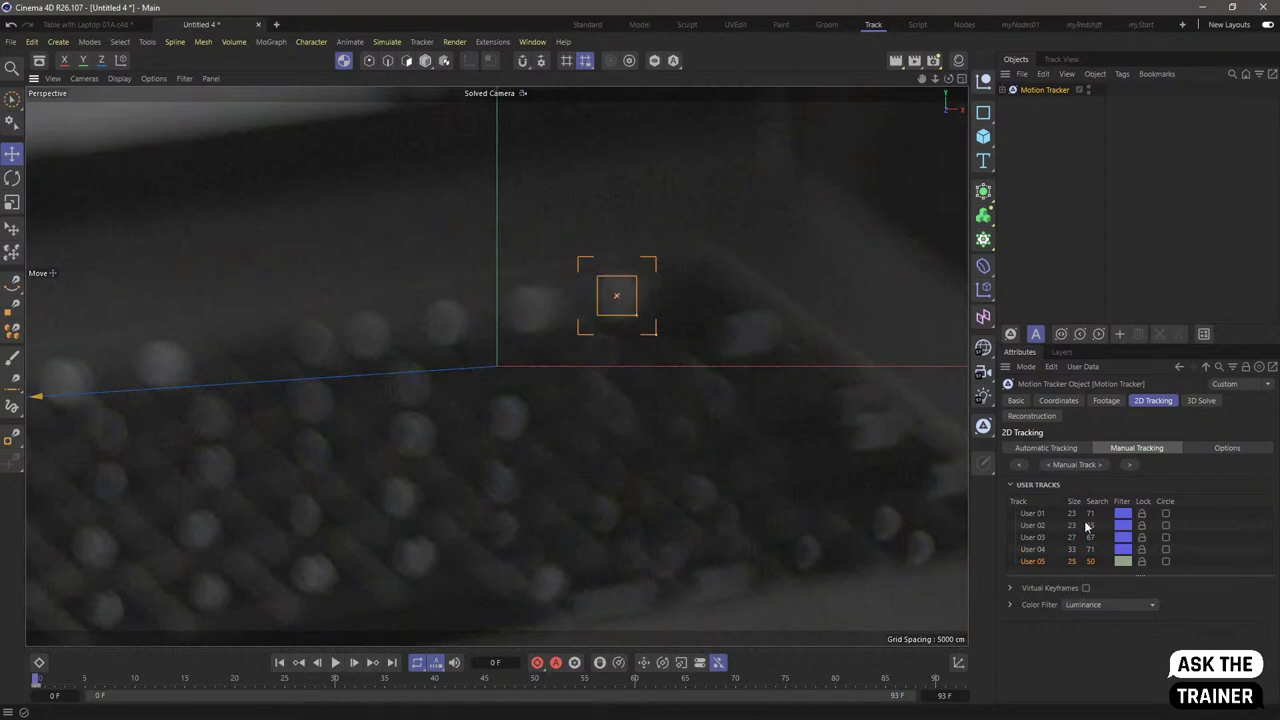
left_click(1137, 601)
left_click(1142, 541)
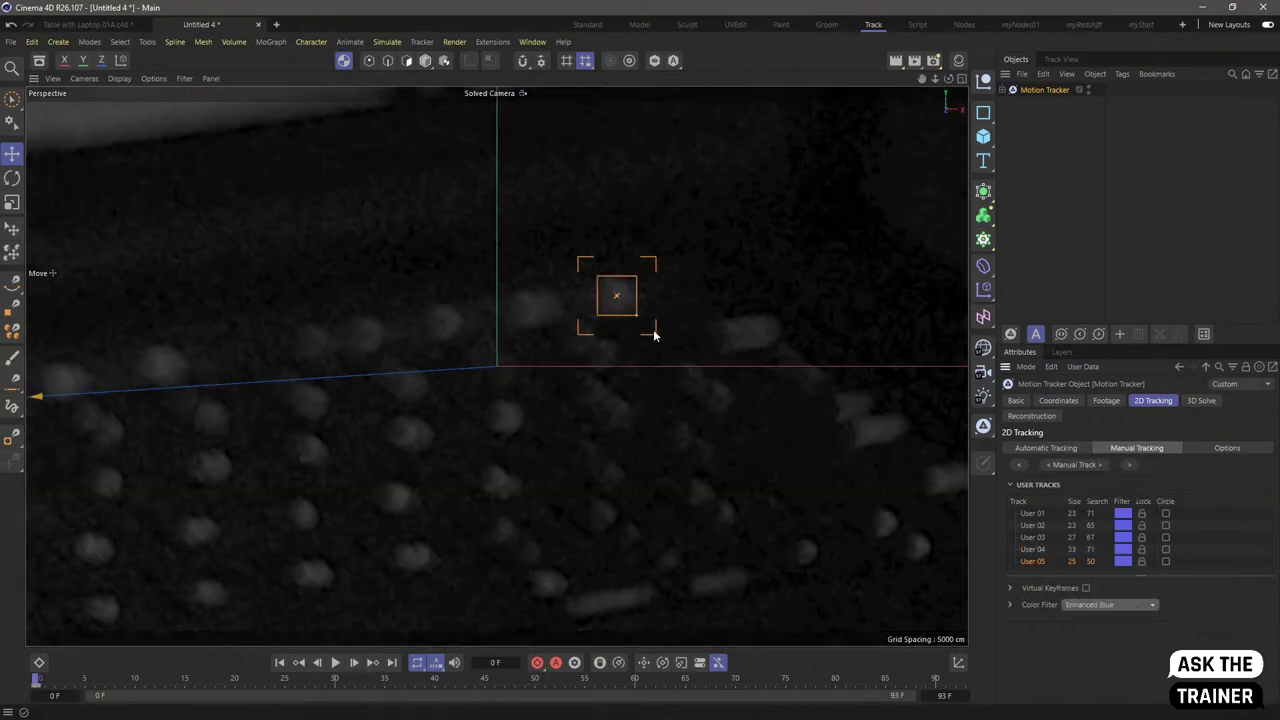
left_click_drag(667, 348, 683, 357)
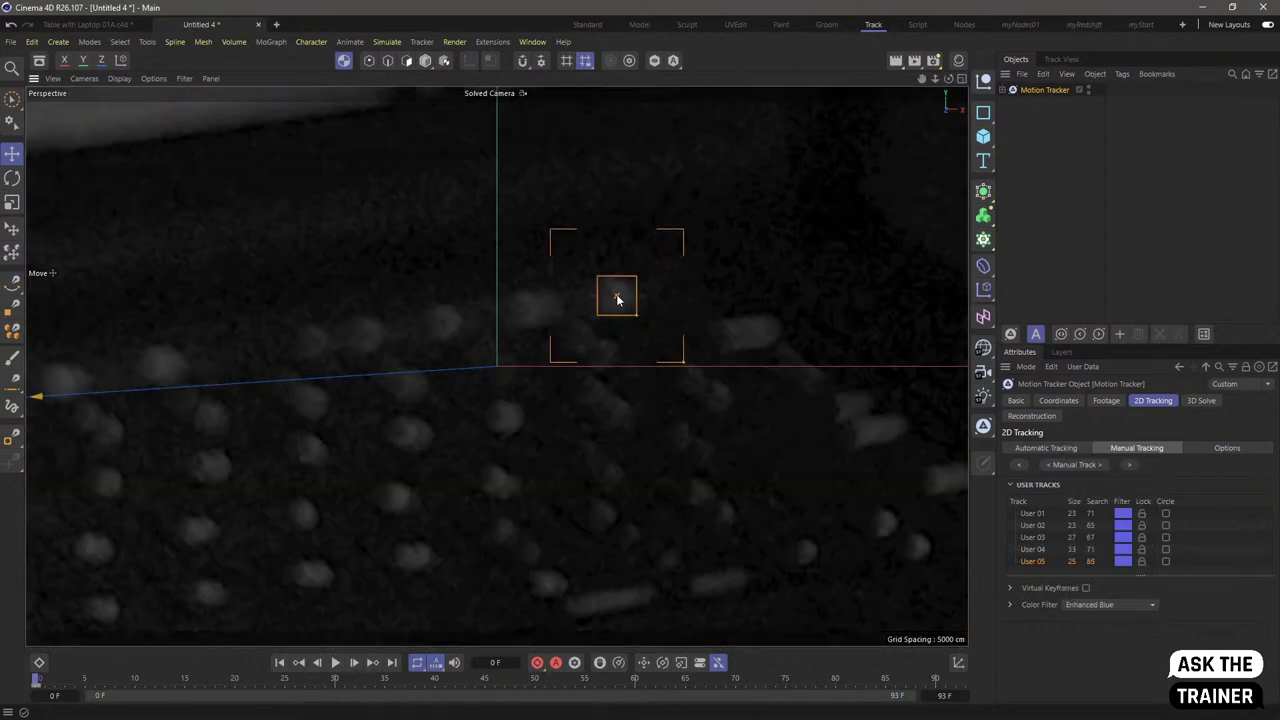
left_click_drag(617, 297, 615, 297)
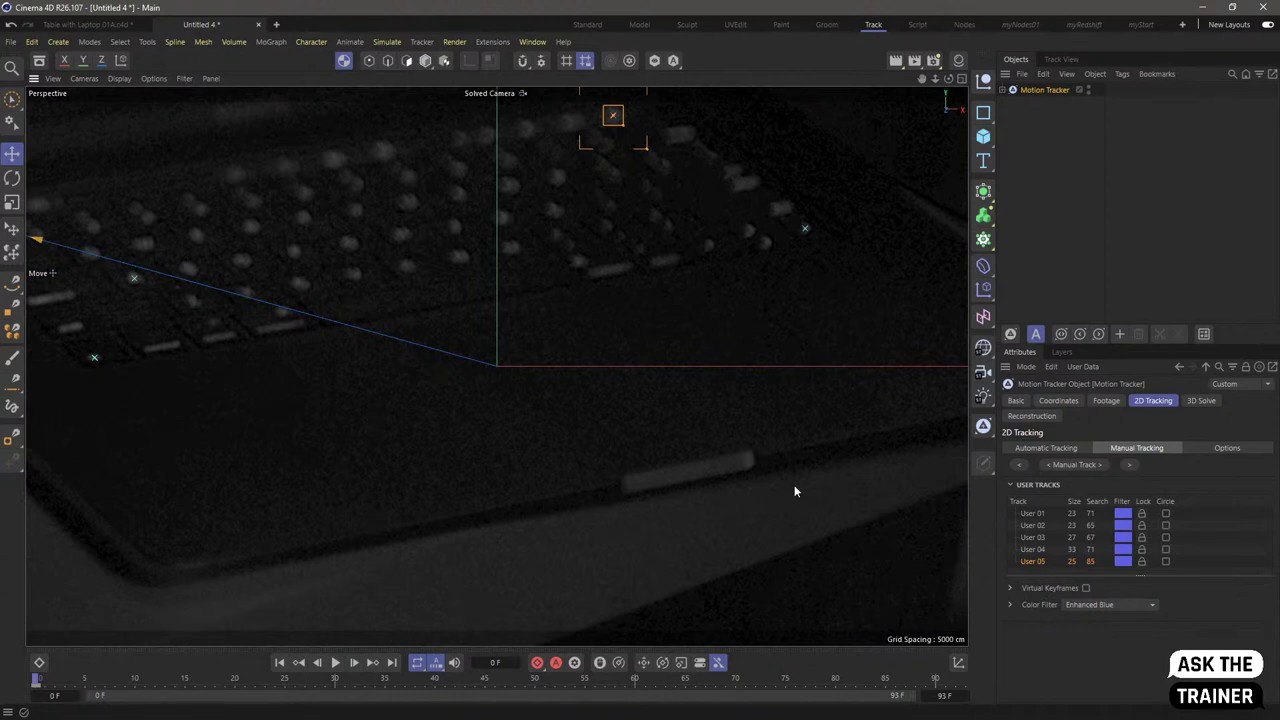
- Add User 06 on the laptop's front edge using Enhanced Blue
left_click(750, 452, "ctrl")
left_click(1106, 604)
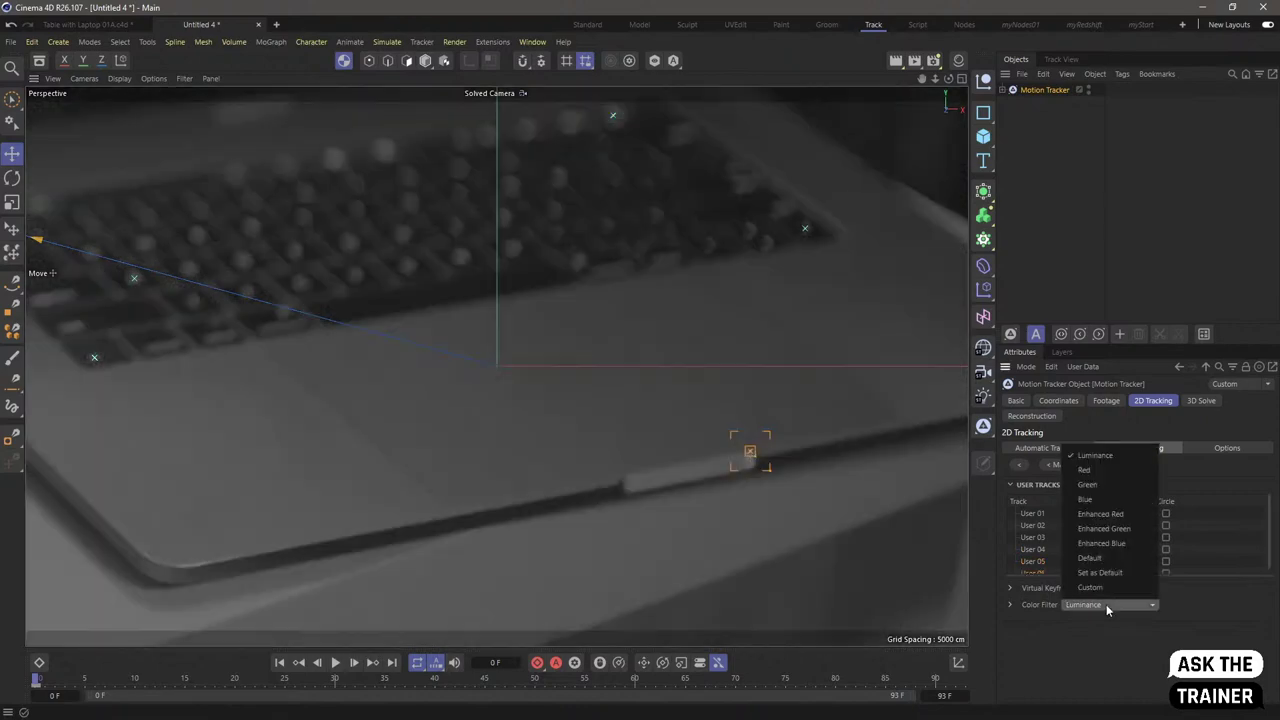
left_click(1120, 543)
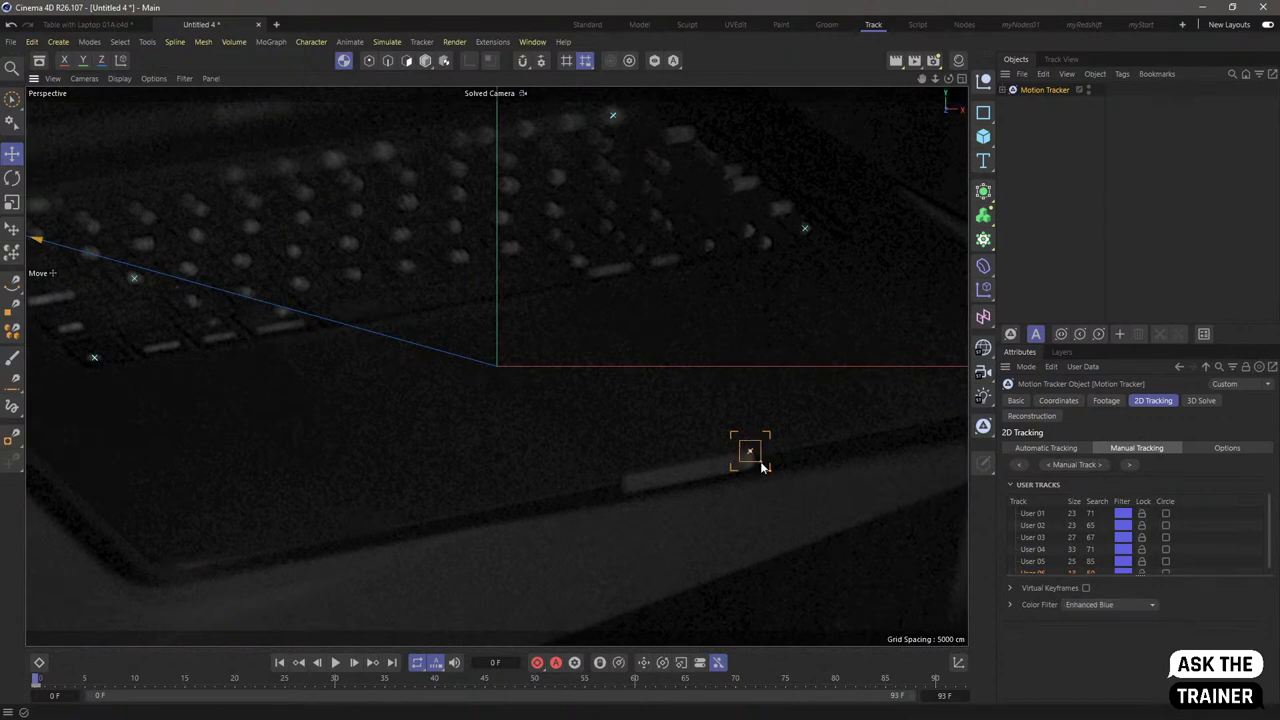
scroll(752, 455, "up", 6)
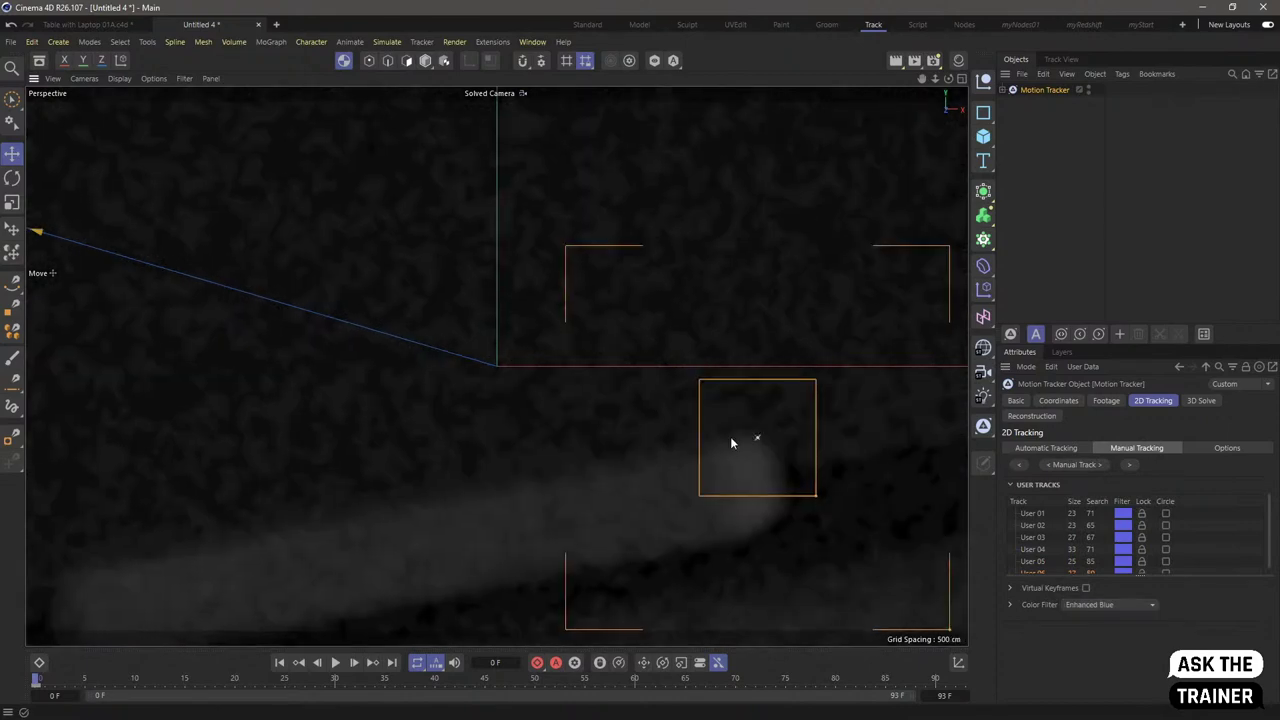
left_click_drag(757, 441, 752, 442)
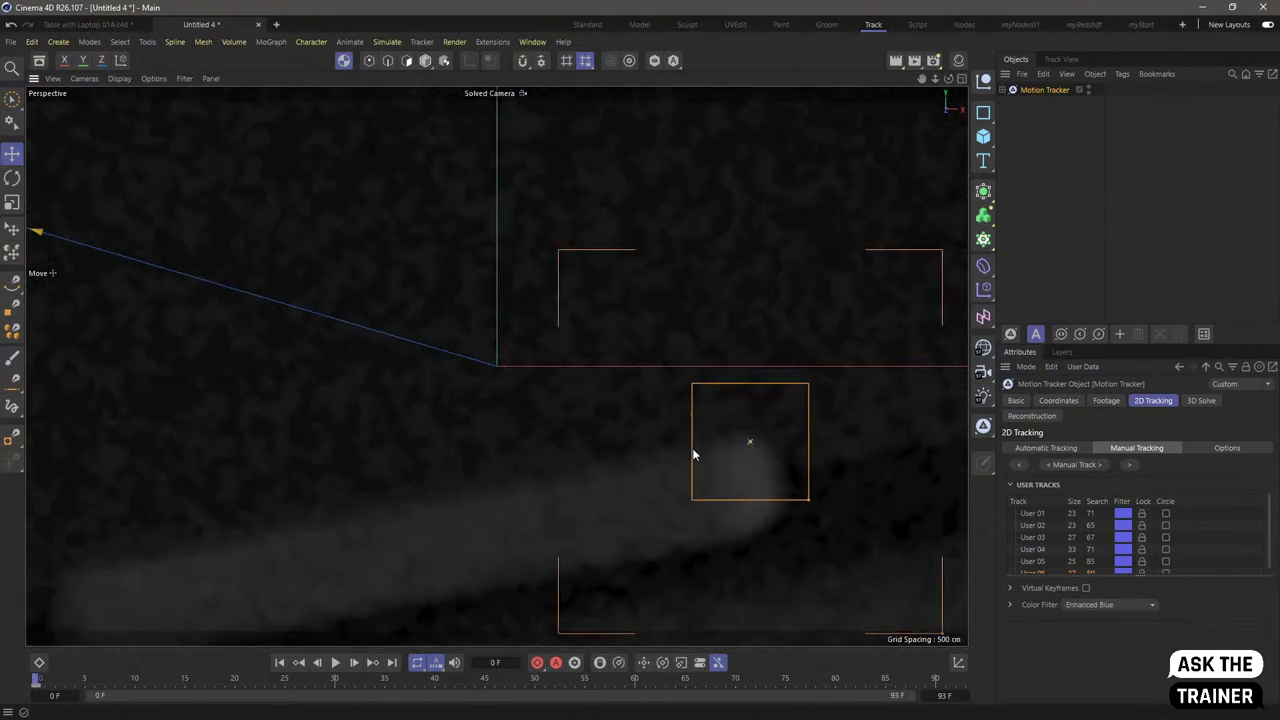
scroll(654, 506, "down", 6)
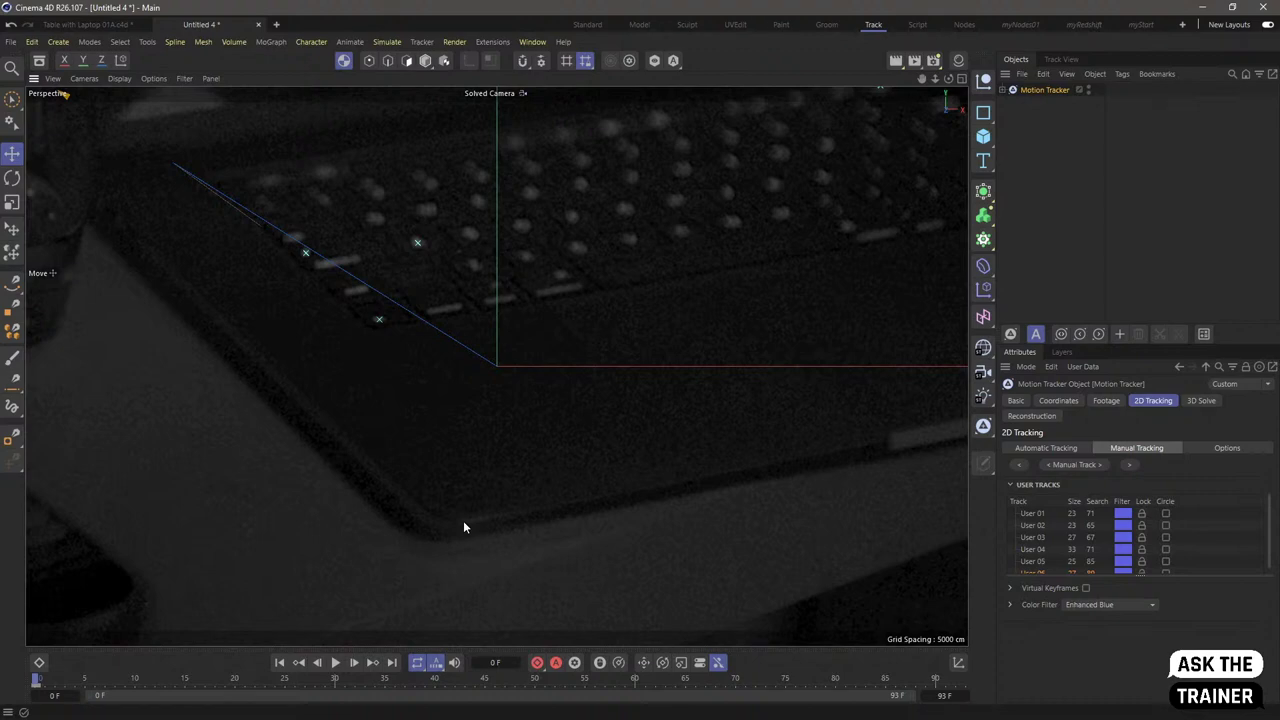
- Add User 07 at the laptop's front-left corner and enlarge its search area
left_click(463, 521, "ctrl")
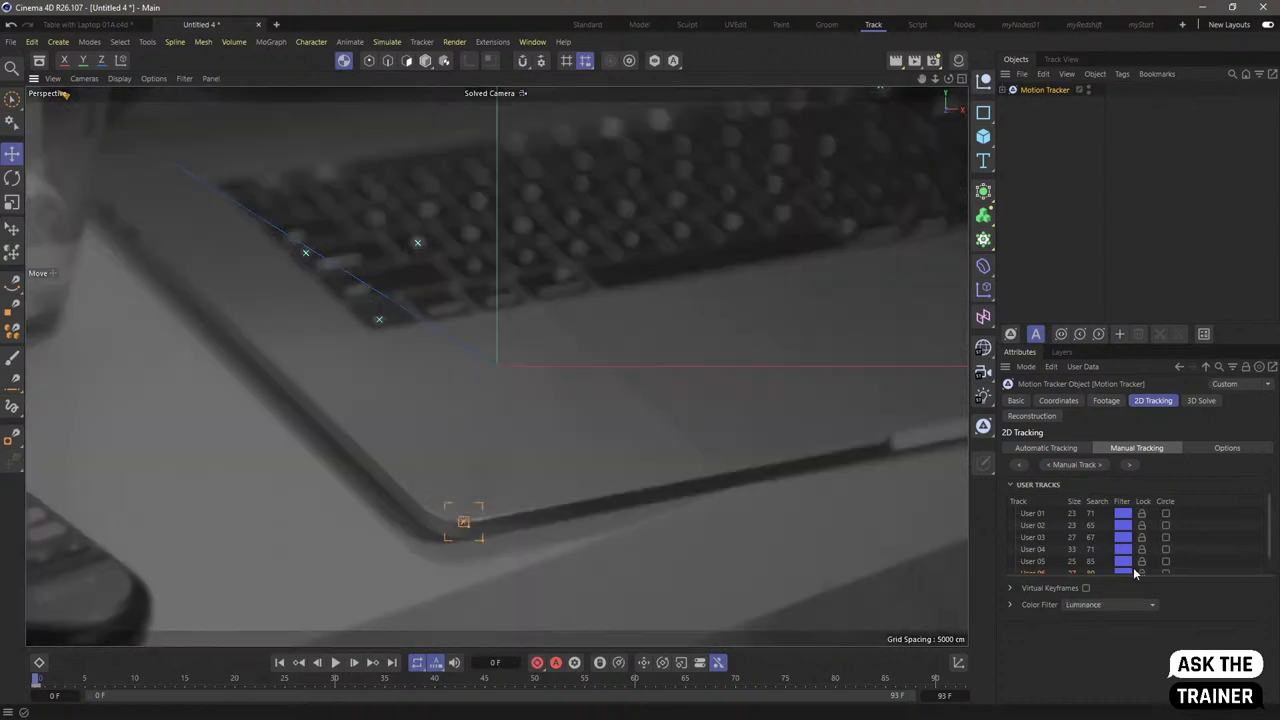
left_click(1129, 605)
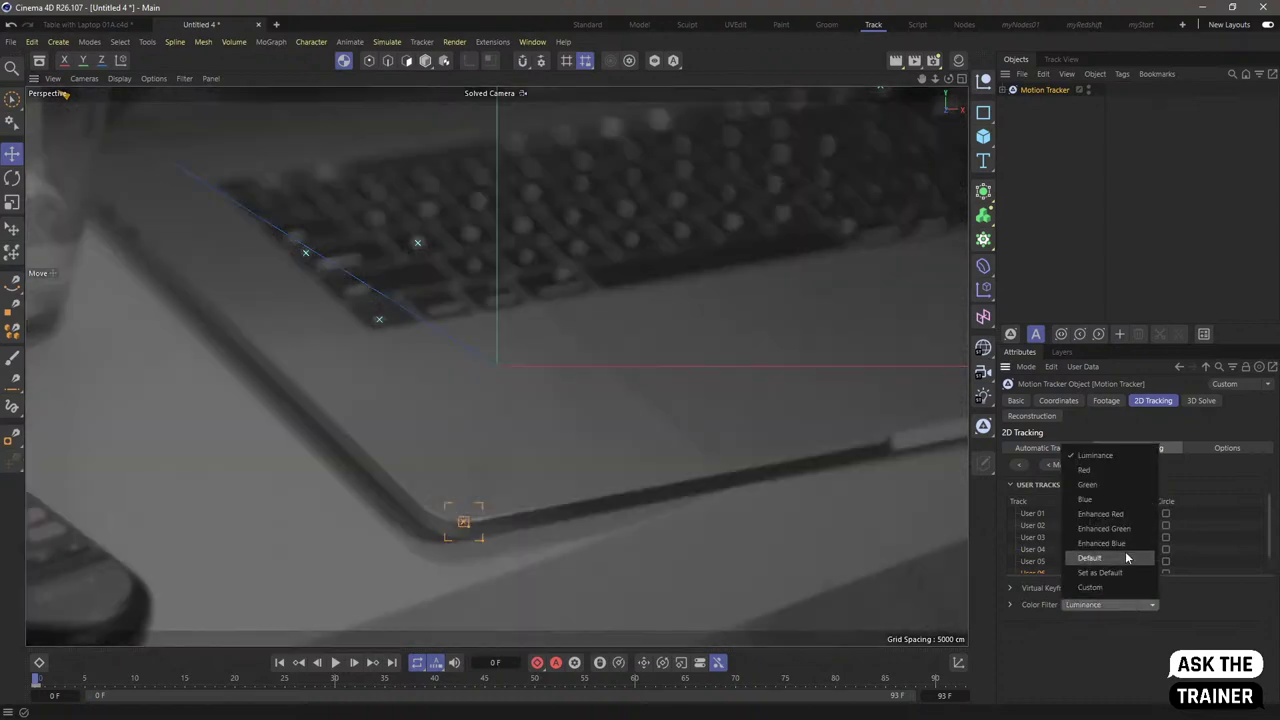
left_click(1125, 545)
left_click(1109, 604)
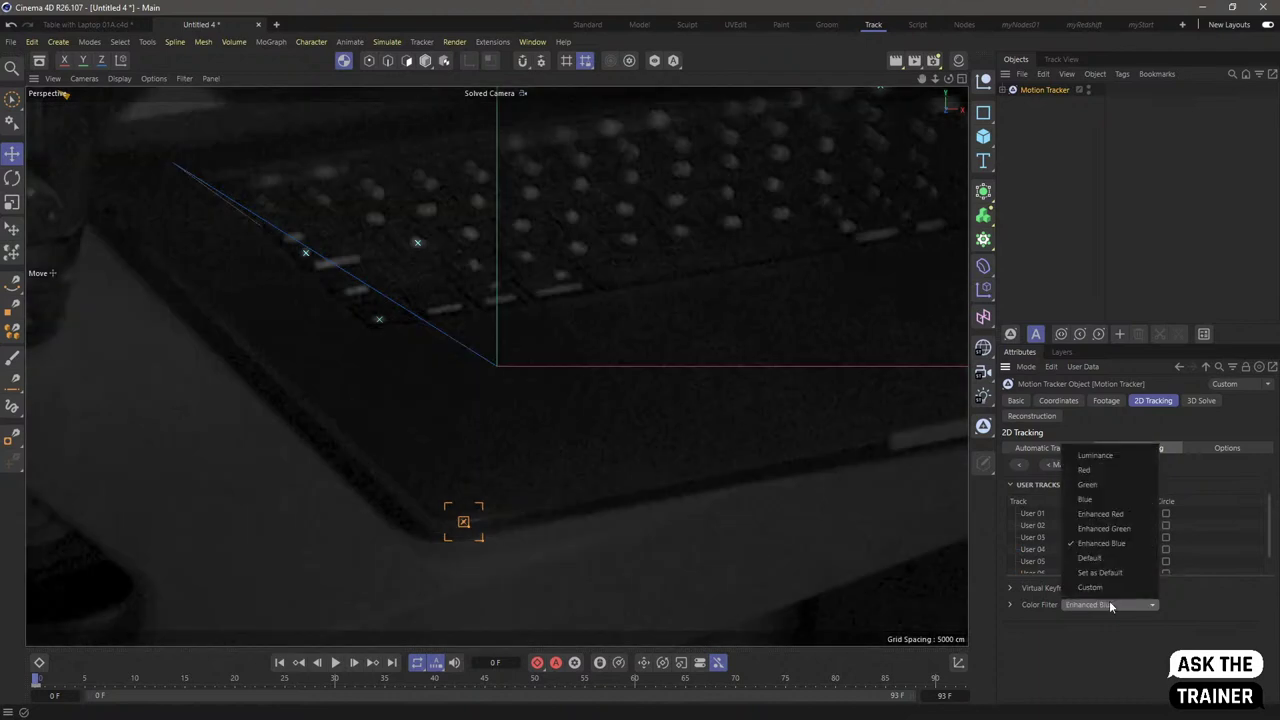
left_click(1102, 457)
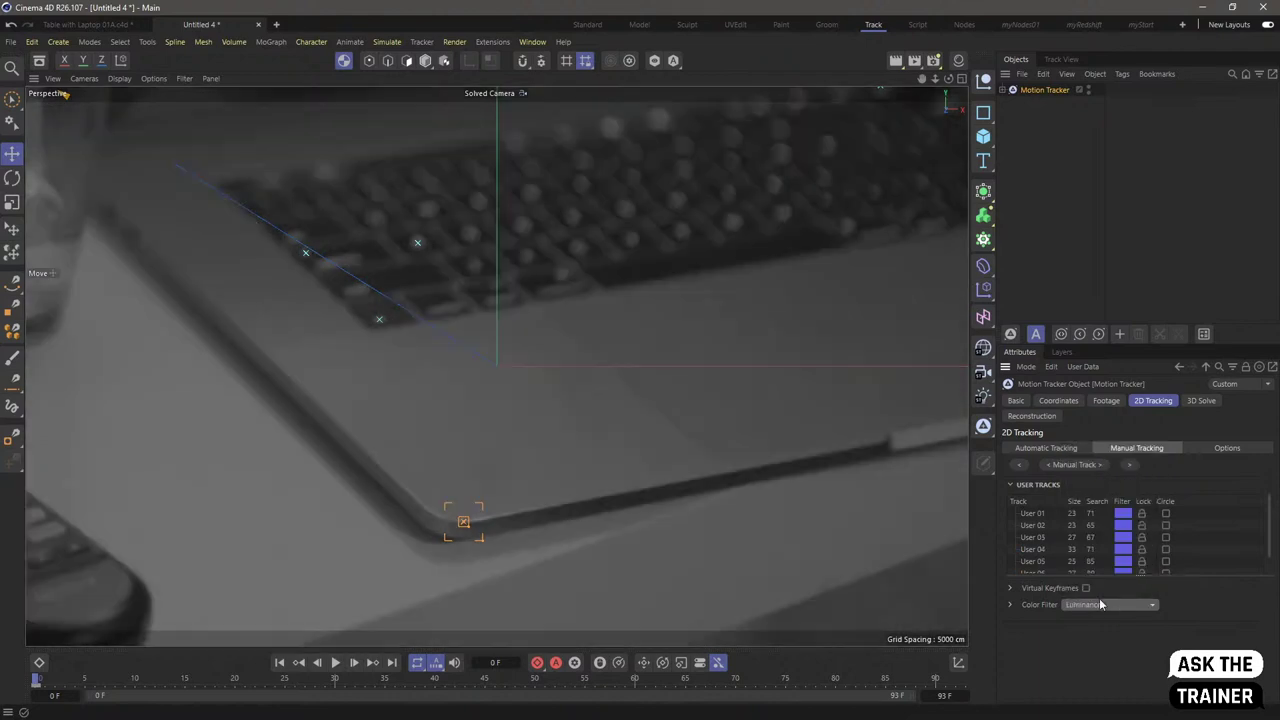
left_click_drag(483, 540, 466, 520)
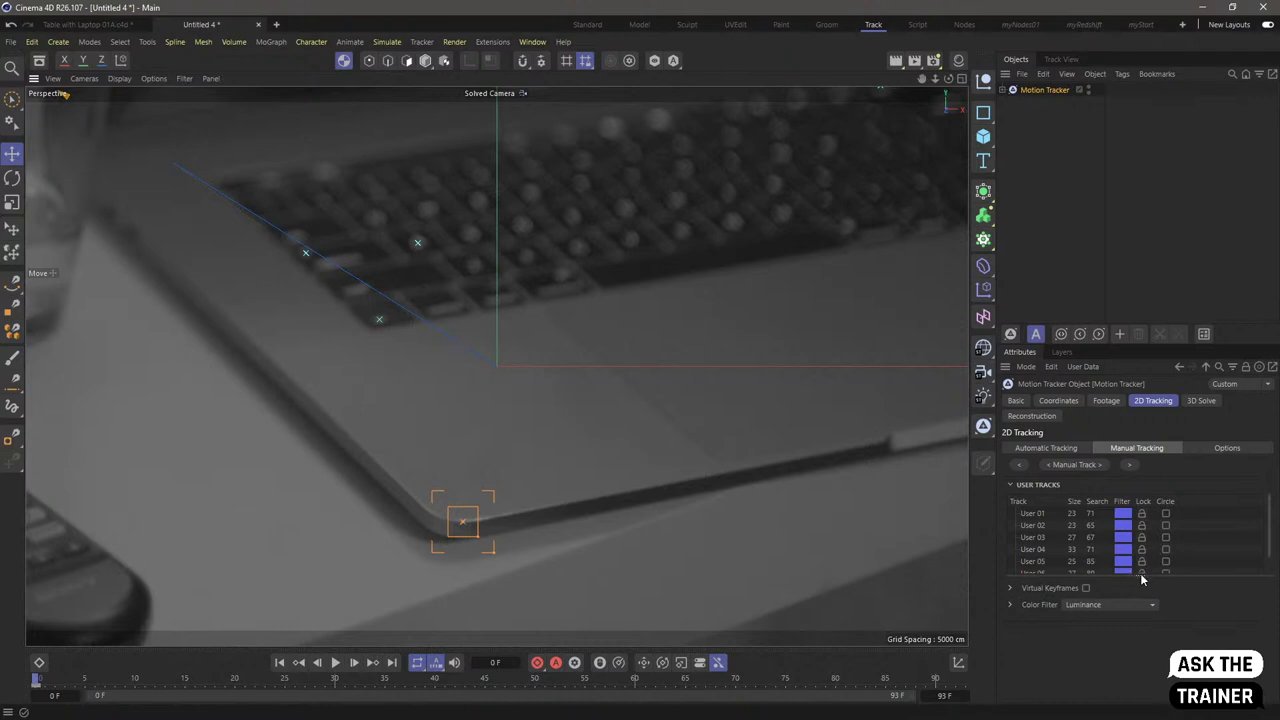
- Switch User 07's filter to Enhanced Blue and nudge it onto the laptop corner
left_click_drag(1143, 575, 1142, 610)
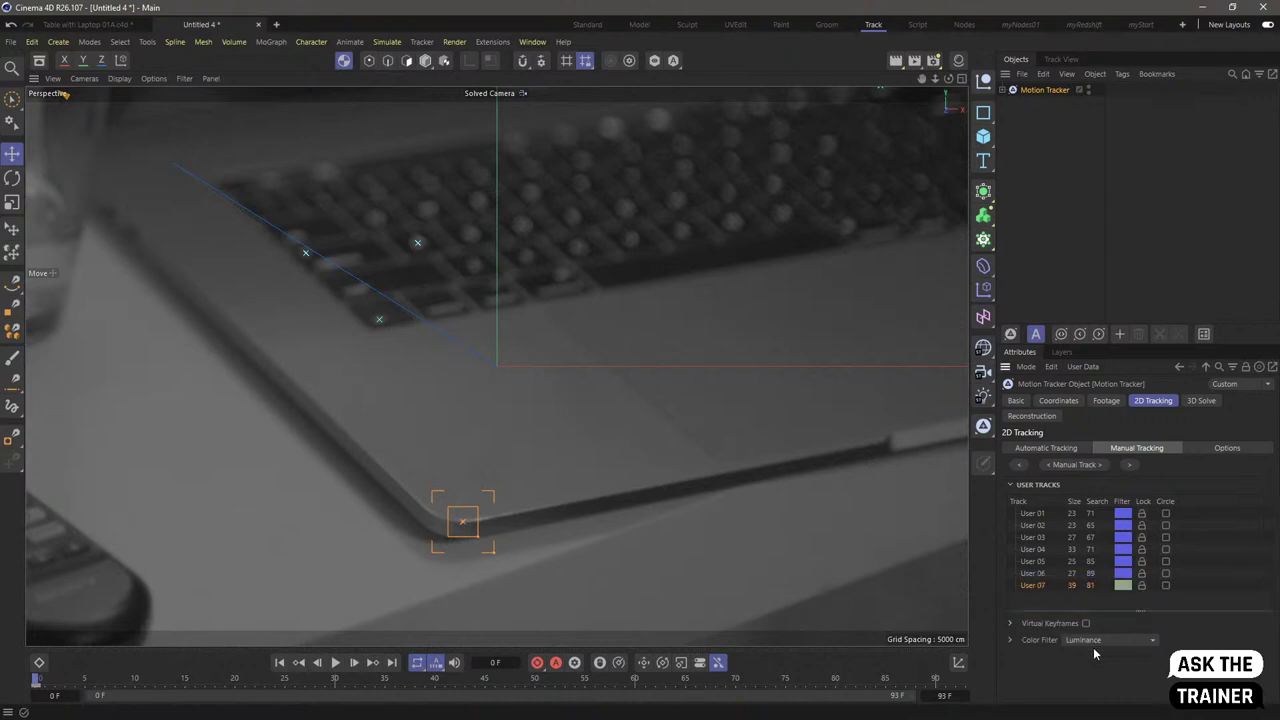
left_click(1102, 640)
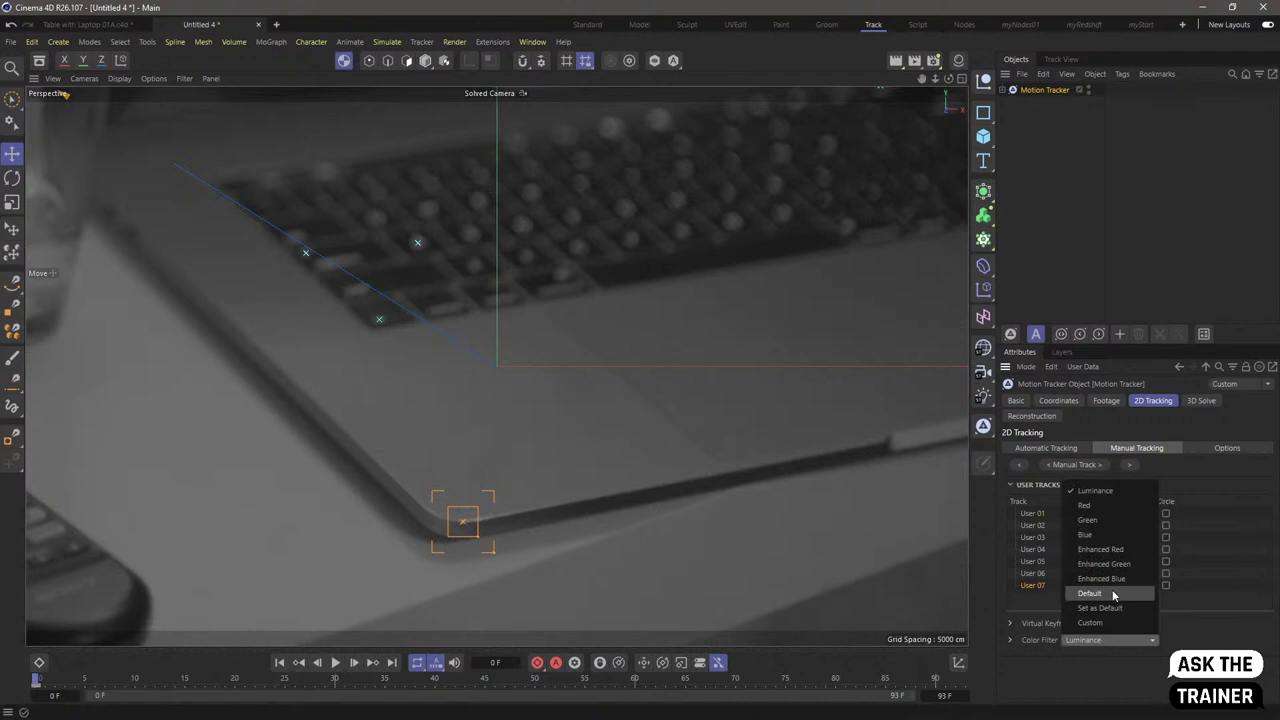
left_click(1112, 585)
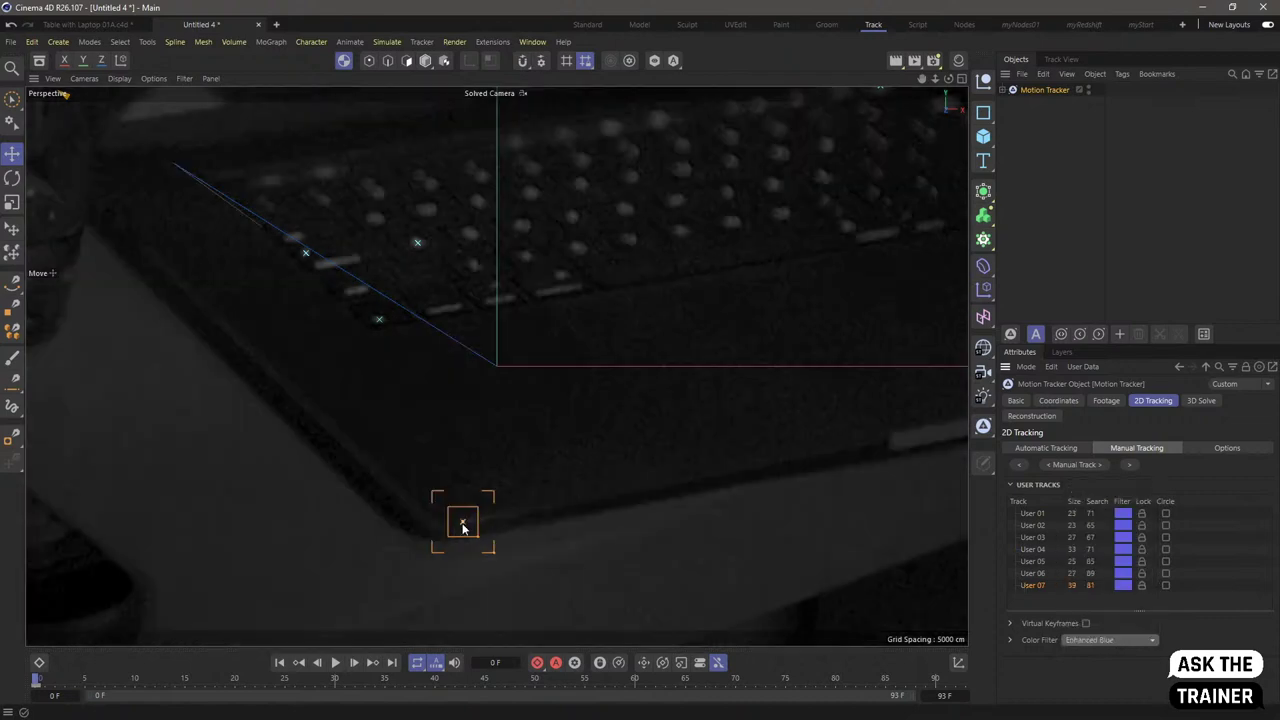
scroll(511, 518, "up", 5)
left_click_drag(485, 516, 469, 523)
scroll(592, 526, "down", 6)
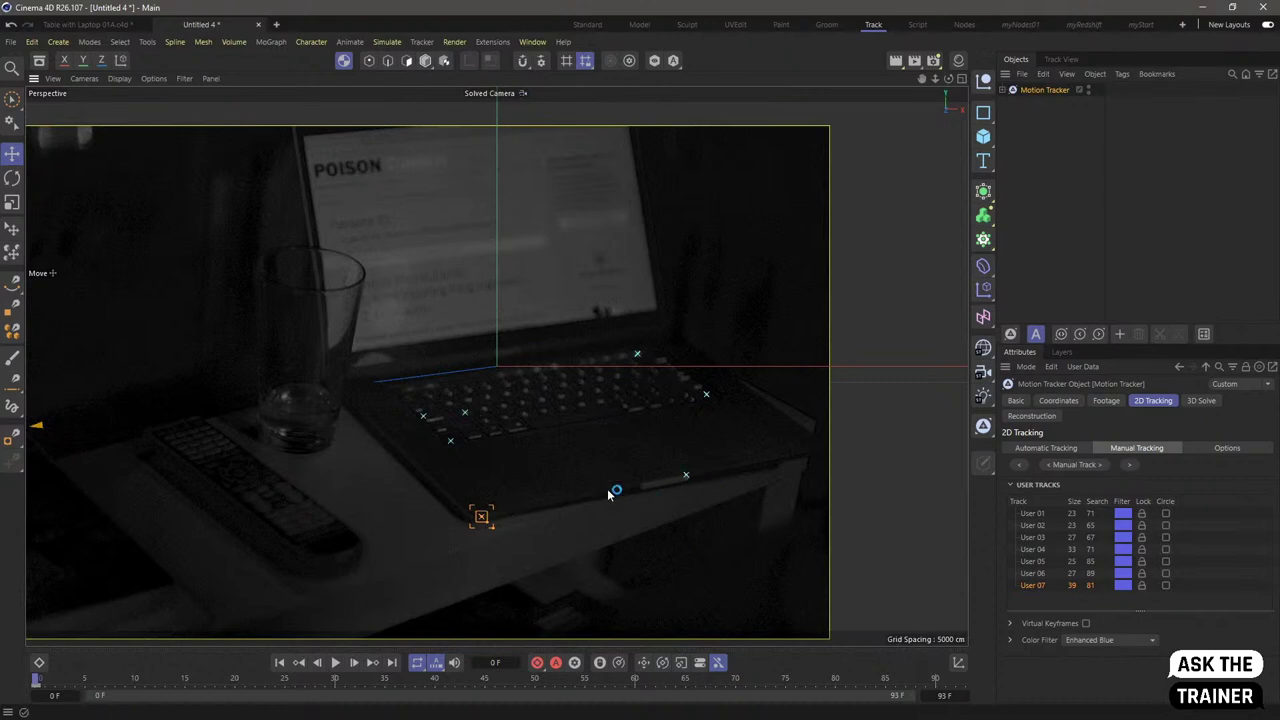
- Add manual track User 08 on the POISON lettering with the Enhanced Red filter and a larger pattern box
scroll(417, 240, "up", 6)
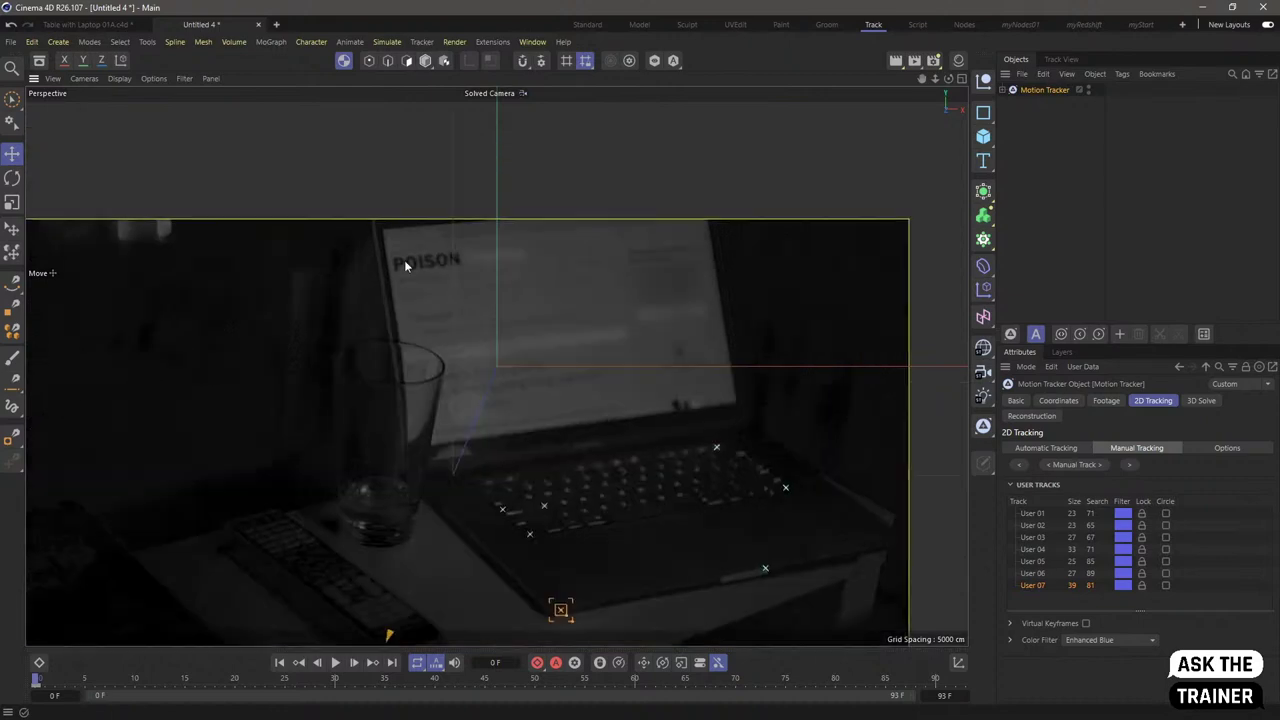
left_click(354, 274, "ctrl")
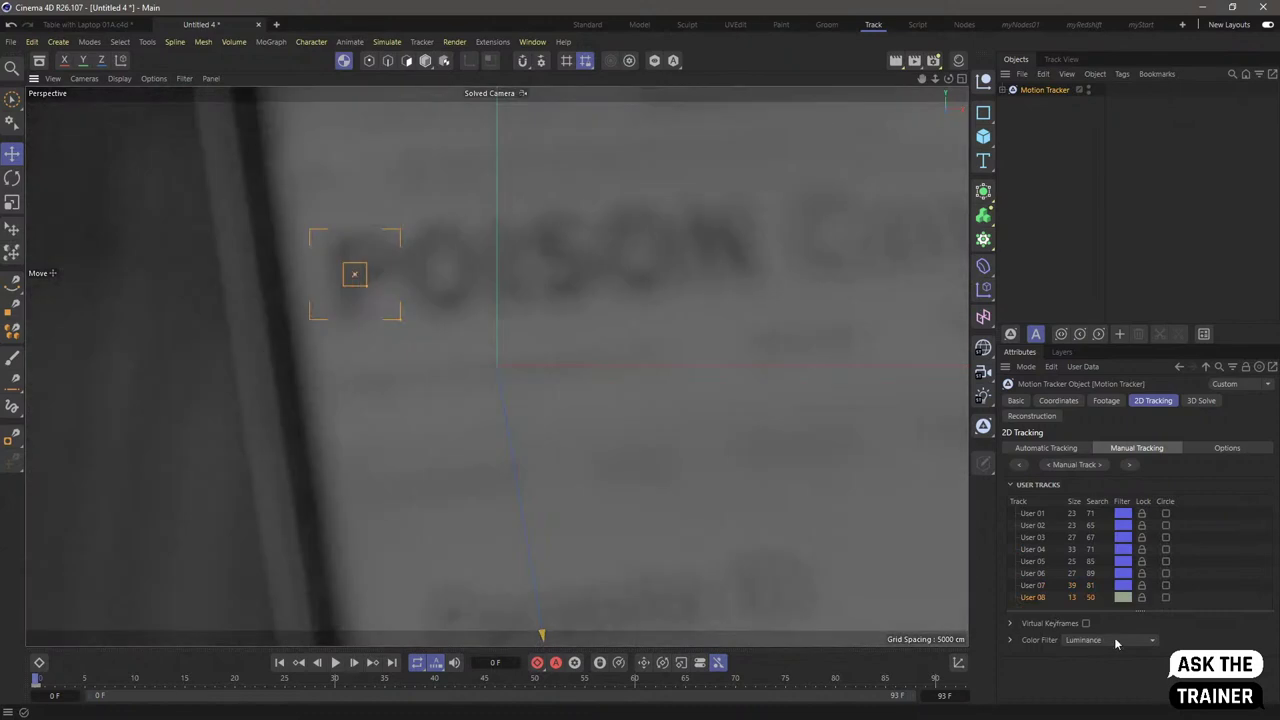
left_click(1107, 641)
left_click(1112, 564)
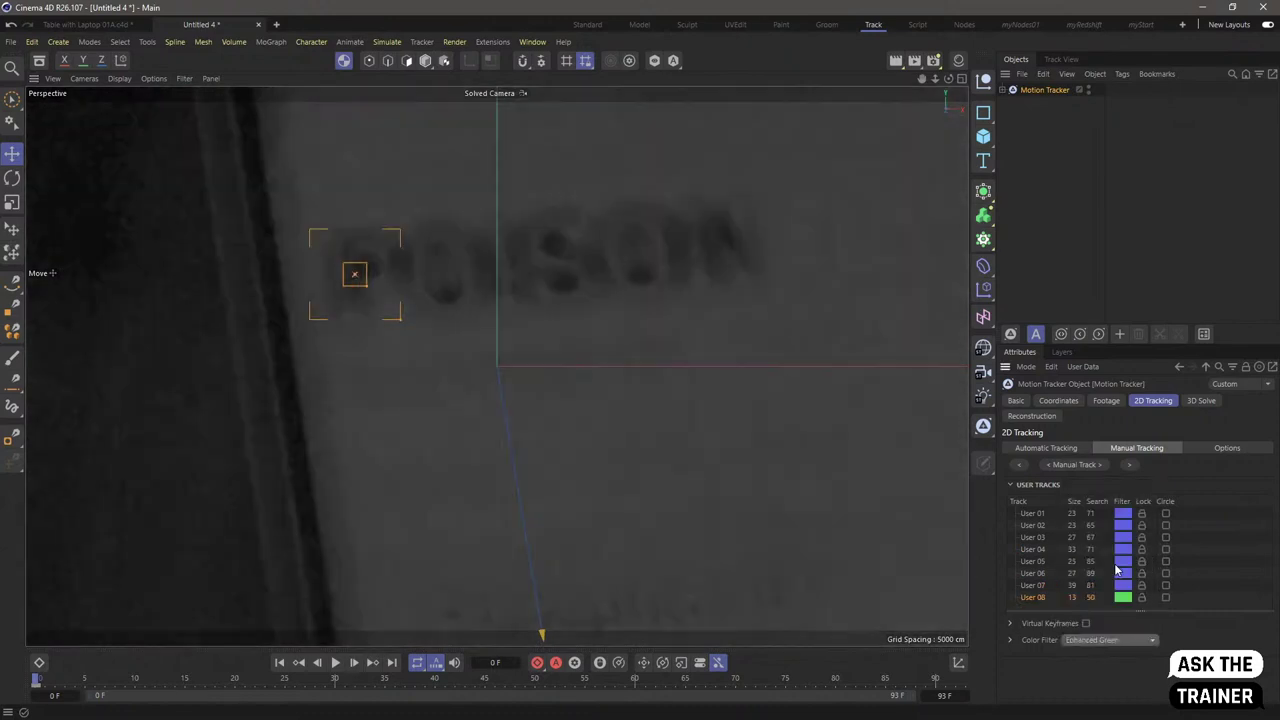
left_click(1115, 641)
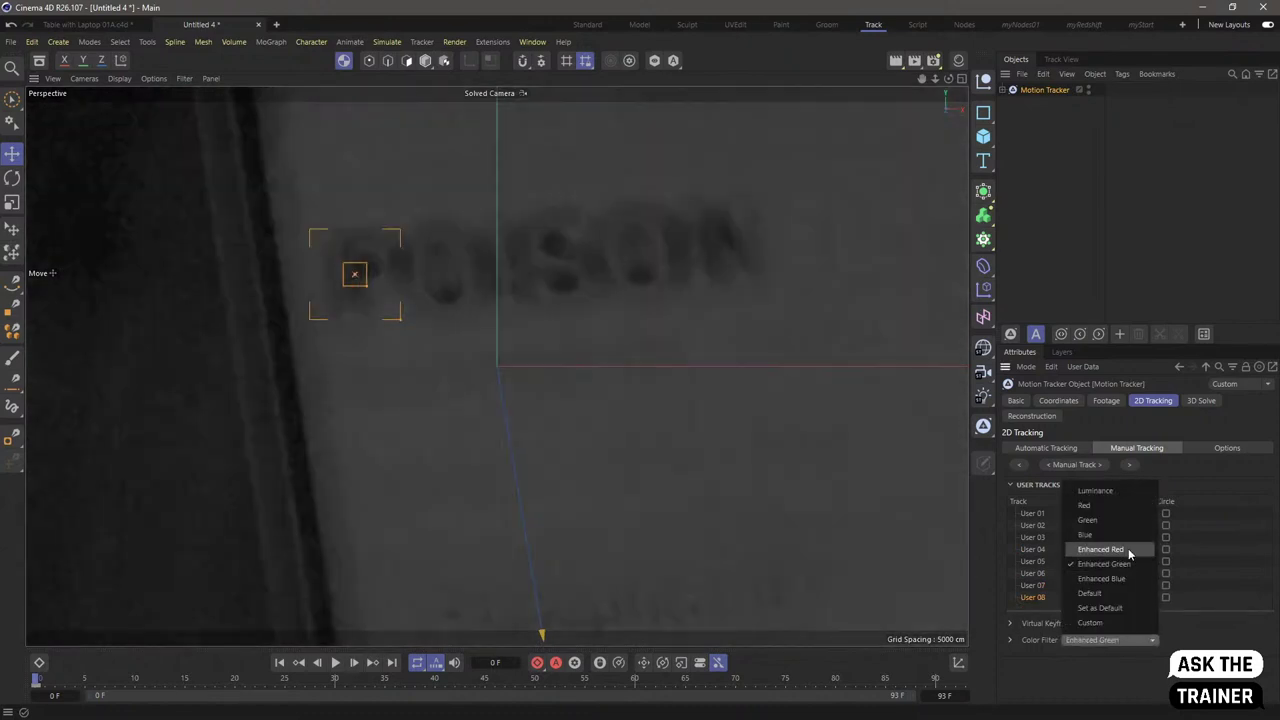
left_click(1131, 551)
left_click_drag(366, 287, 358, 260)
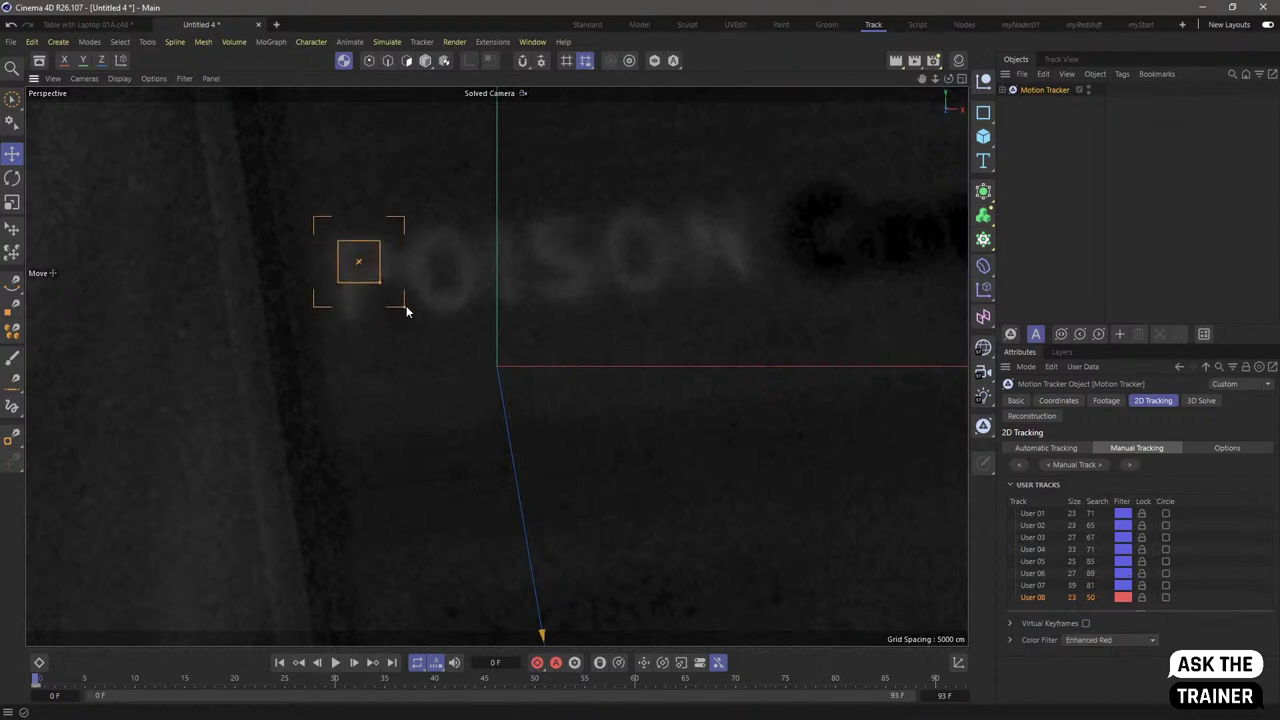
left_click_drag(408, 309, 418, 328)
left_click_drag(357, 263, 390, 292)
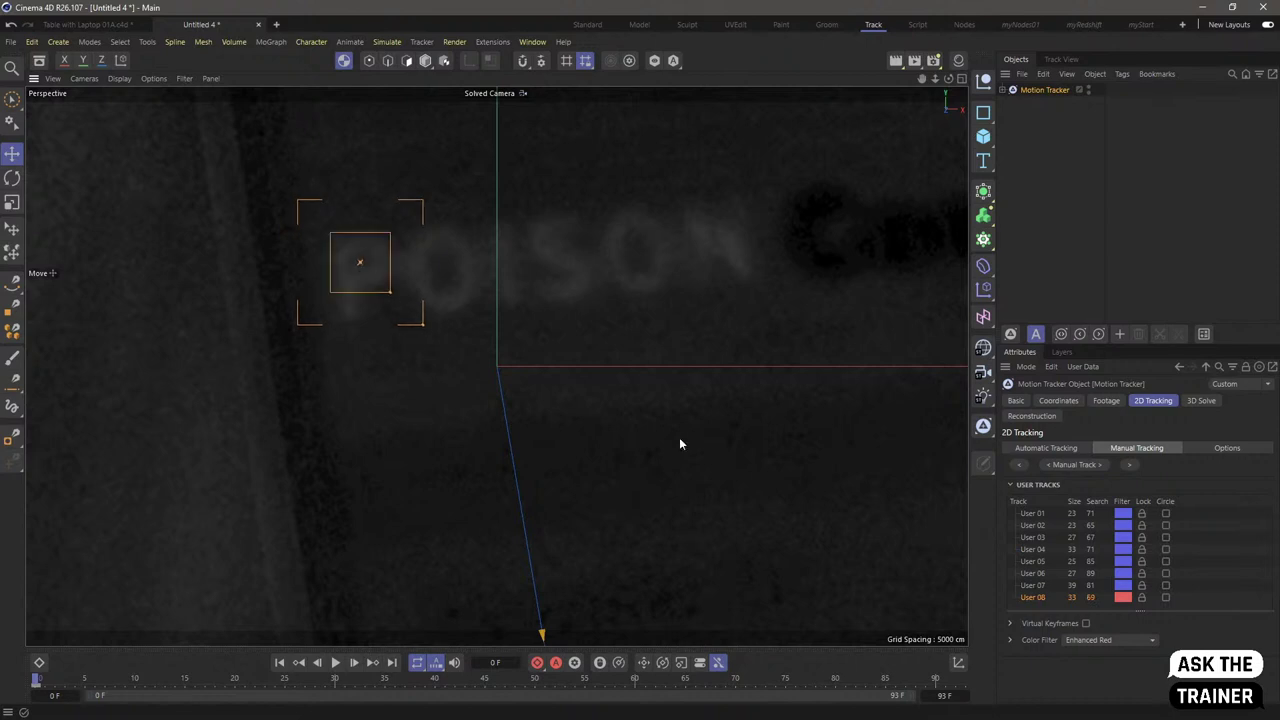
- Add manual track User 09 on the book cover with Enhanced Red filter and enlarged pattern and search areas
scroll(582, 464, "down", 5)
middle_click_drag(337, 394, 380, 409, "alt")
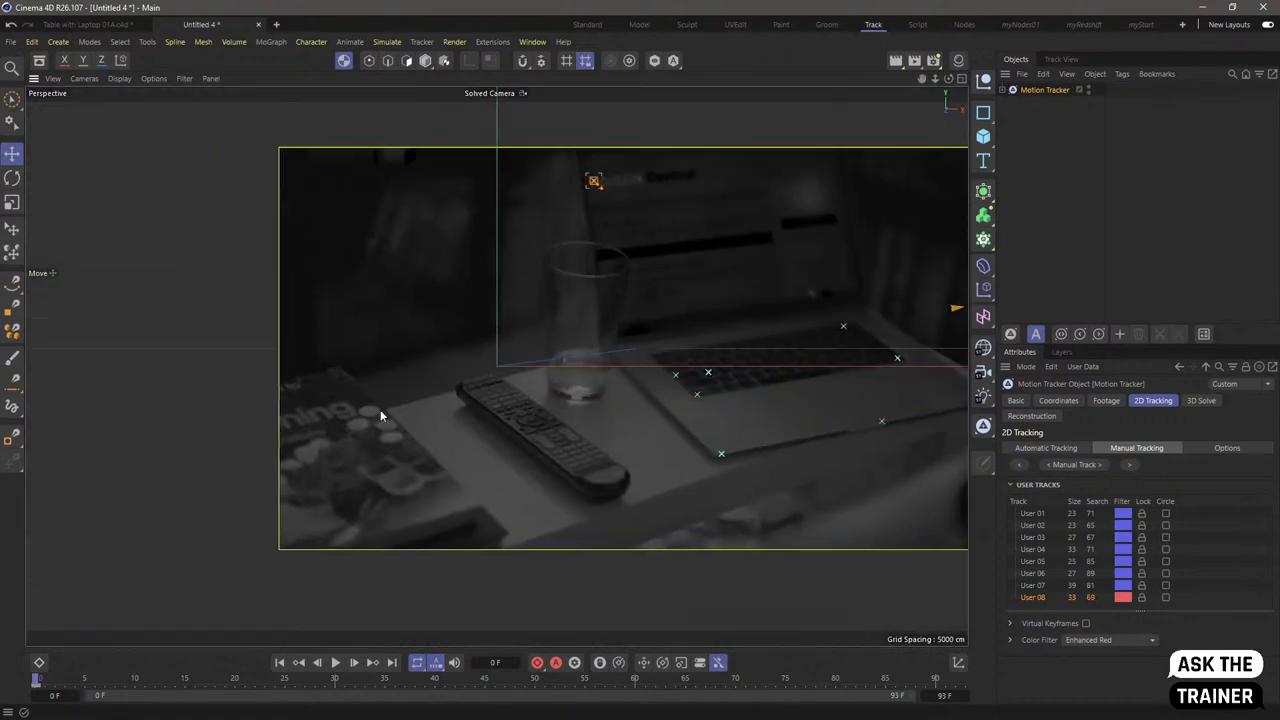
scroll(400, 412, "up", 5)
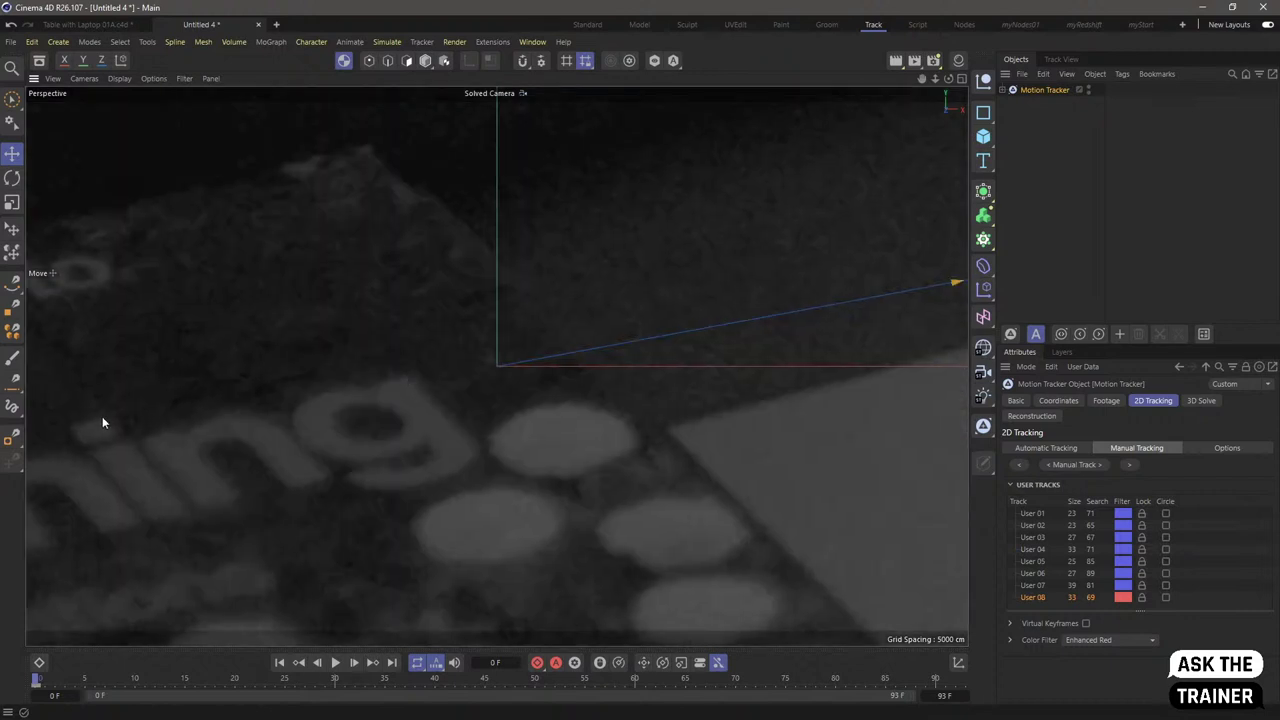
left_click(406, 375, "ctrl")
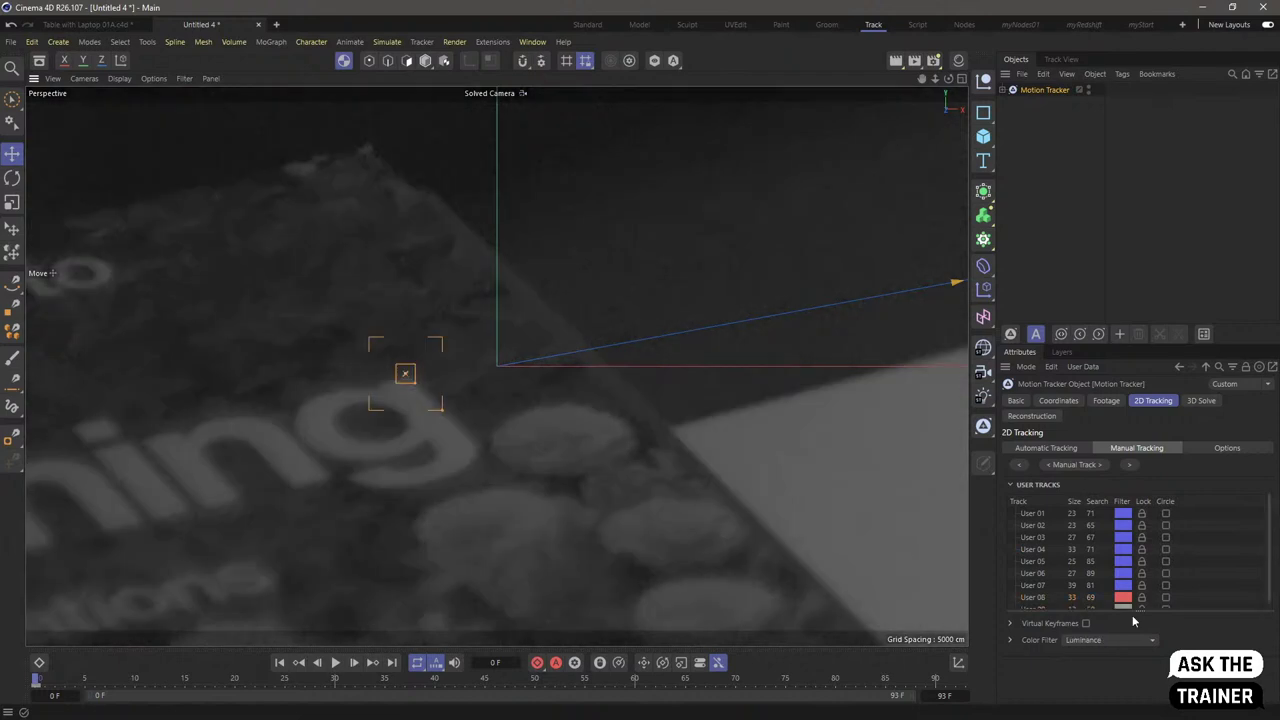
left_click(1135, 639)
left_click(1136, 548)
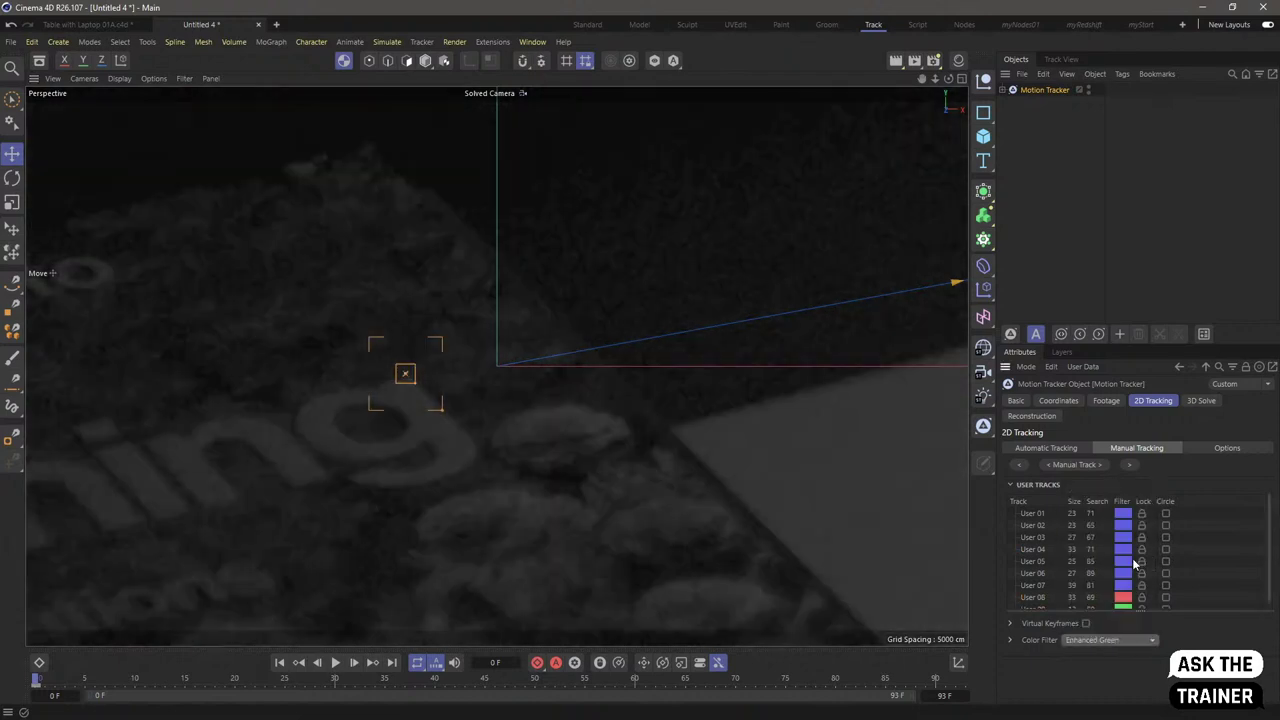
left_click(1135, 640)
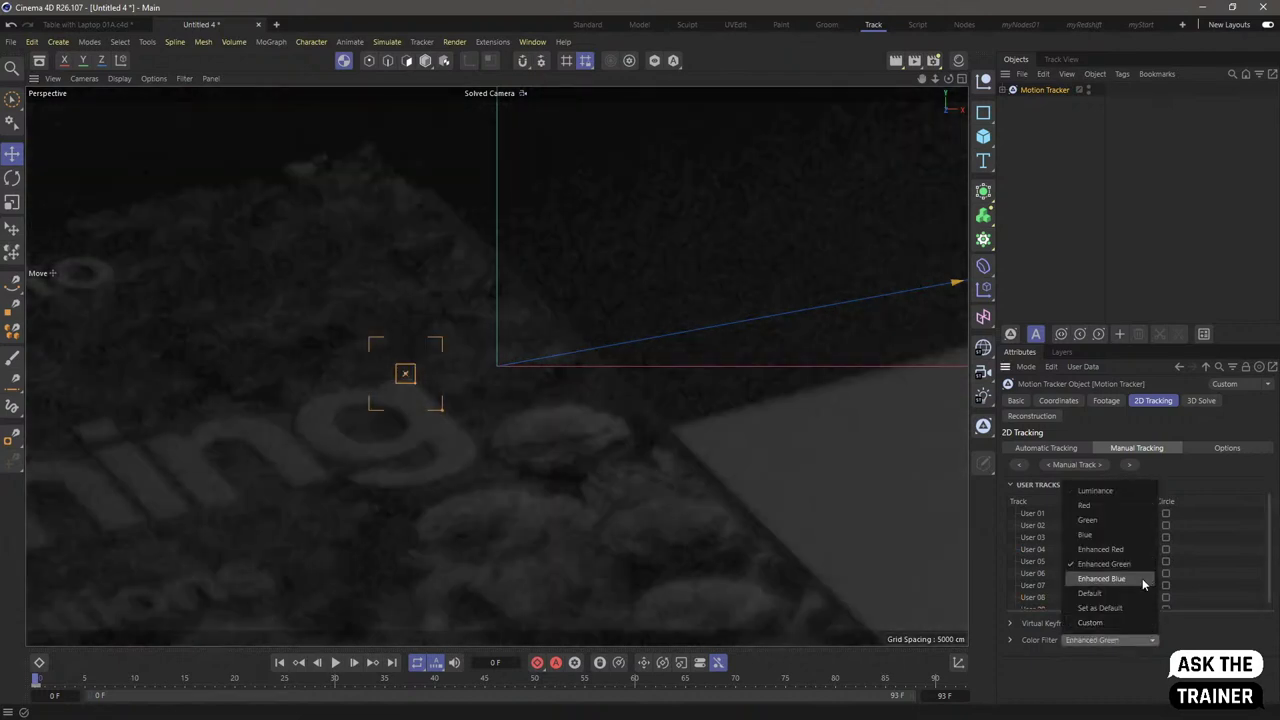
left_click(1142, 578)
left_click(1135, 640)
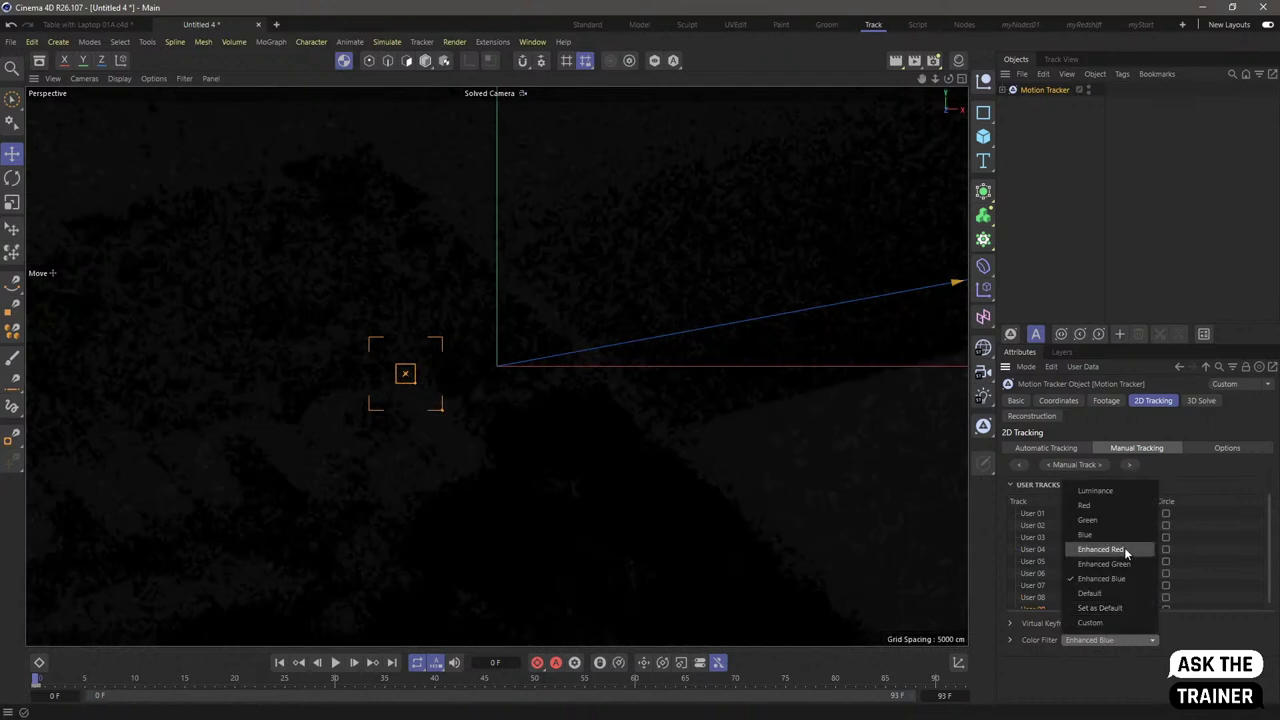
left_click(1124, 547)
left_click_drag(416, 381, 451, 420)
- Zoom and pan the viewport out to see the whole footage frame
scroll(731, 457, "down", 5)
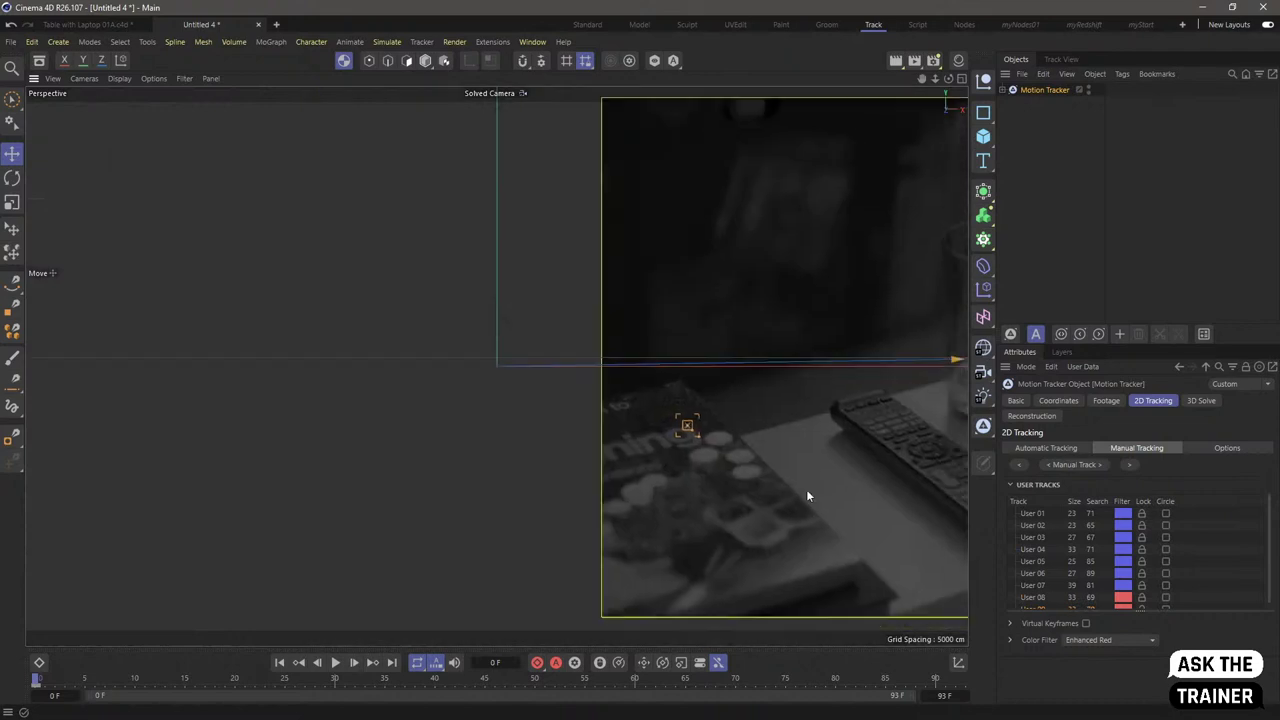
middle_click_drag(806, 494, 657, 509, "alt")
scroll(651, 517, "up", 1)
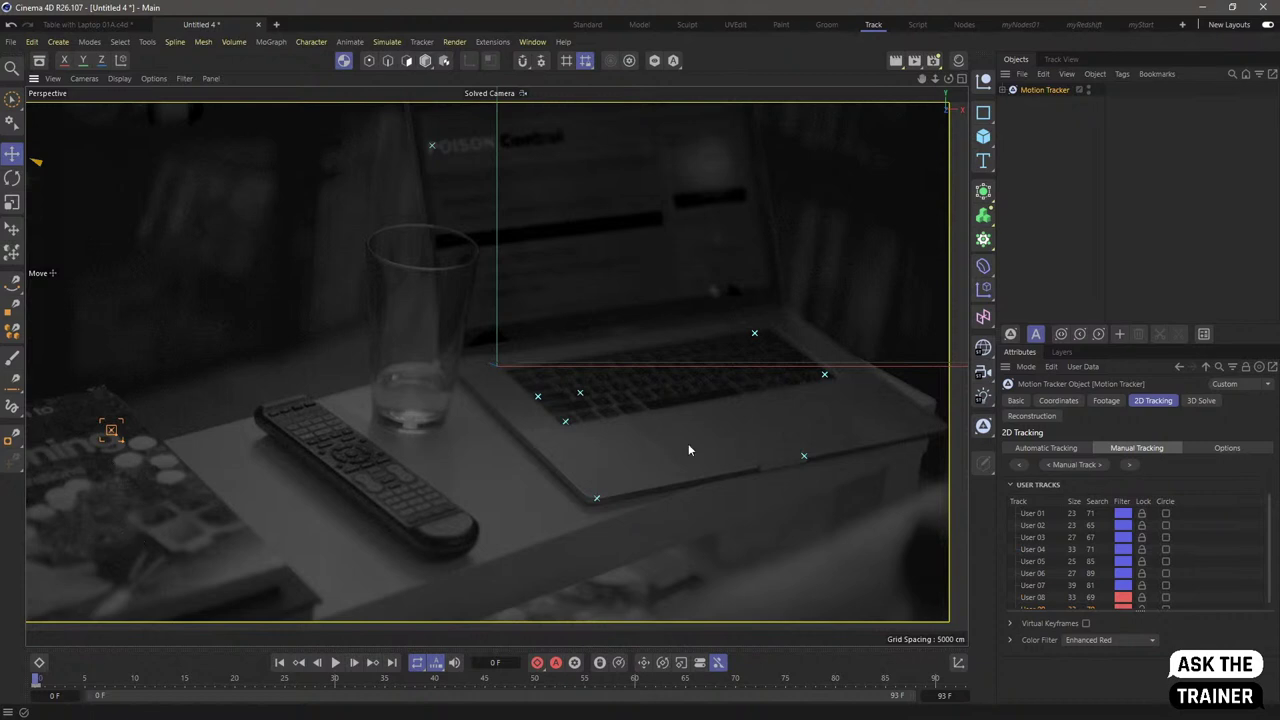
scroll(690, 420, "up", 6)
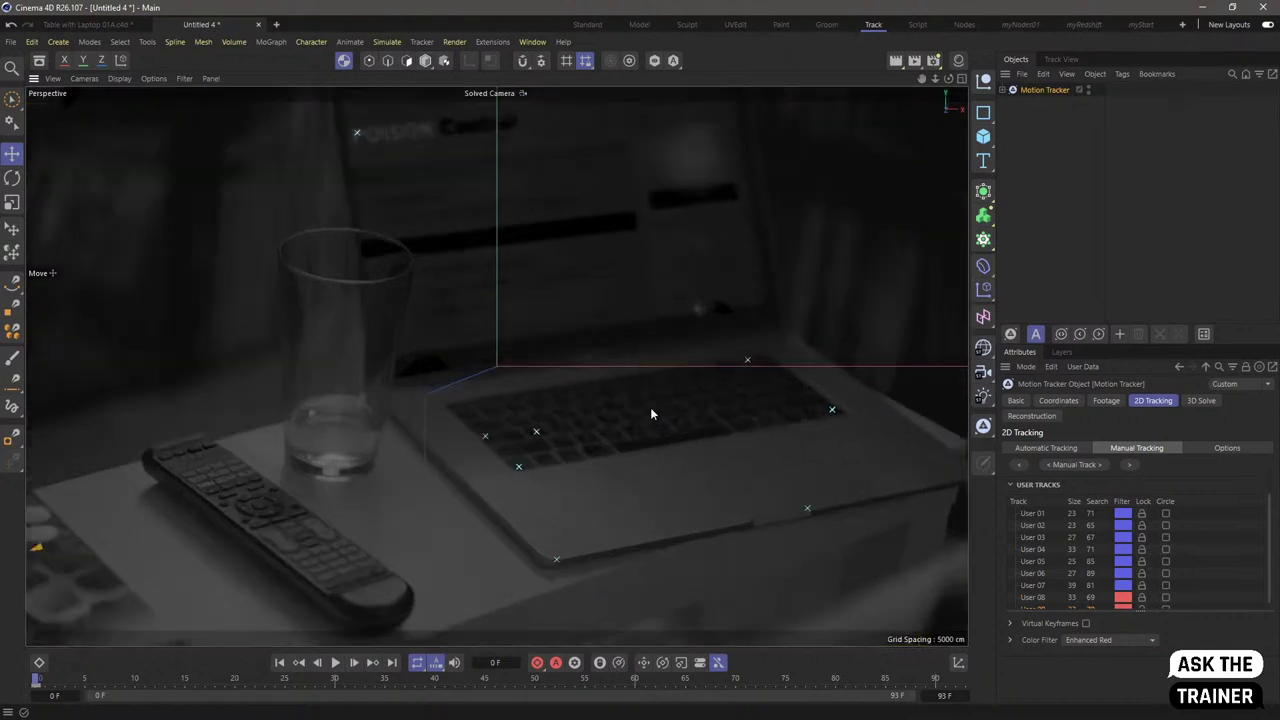
scroll(682, 418, "down", 2)
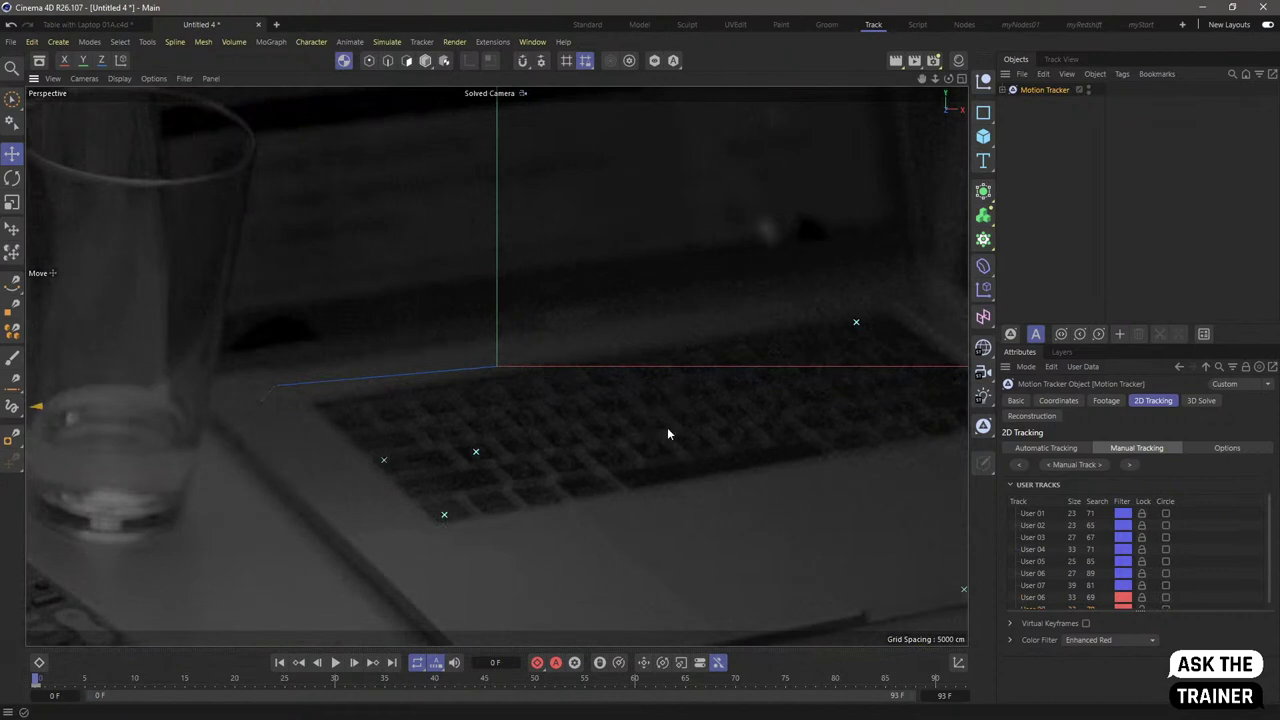
scroll(672, 430, "down", 4)
scroll(668, 432, "up", 2)
scroll(660, 436, "down", 4)
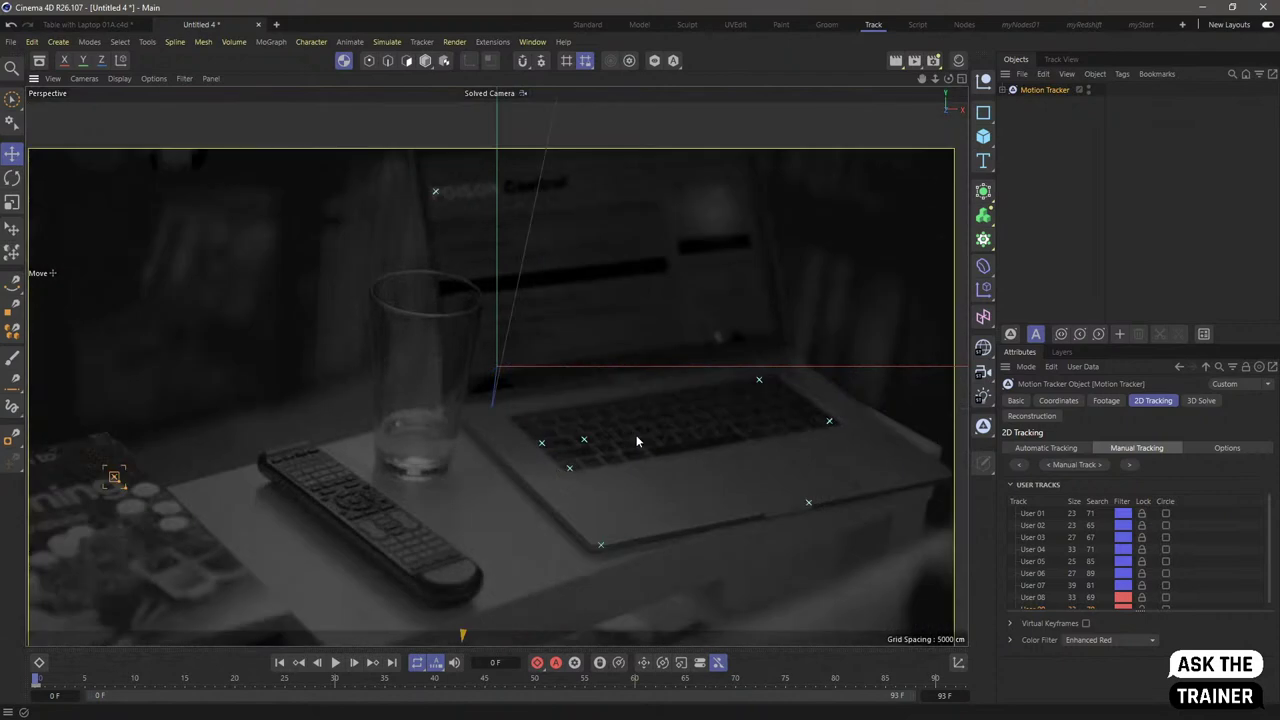
scroll(637, 441, "down", 1)
scroll(1220, 572, "down", 1)
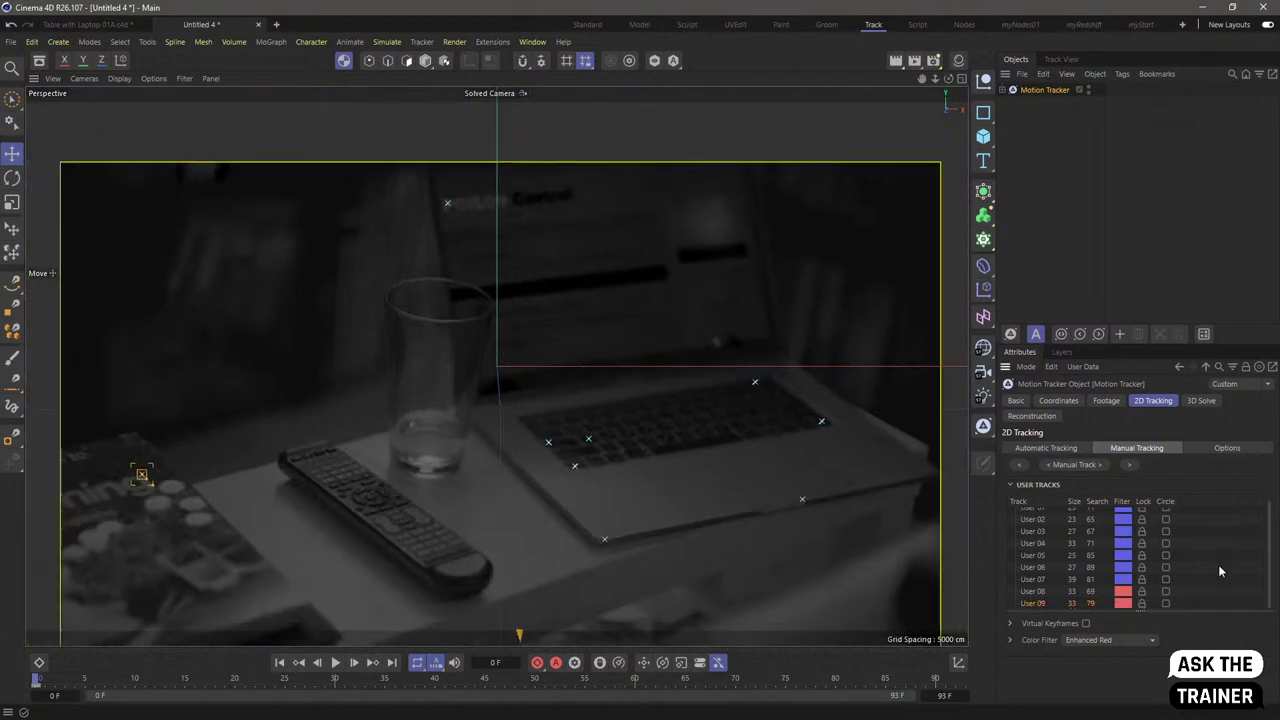
scroll(1220, 572, "up", 1)
scroll(616, 410, "down", 1)
middle_click_drag(645, 439, 621, 394, "alt")
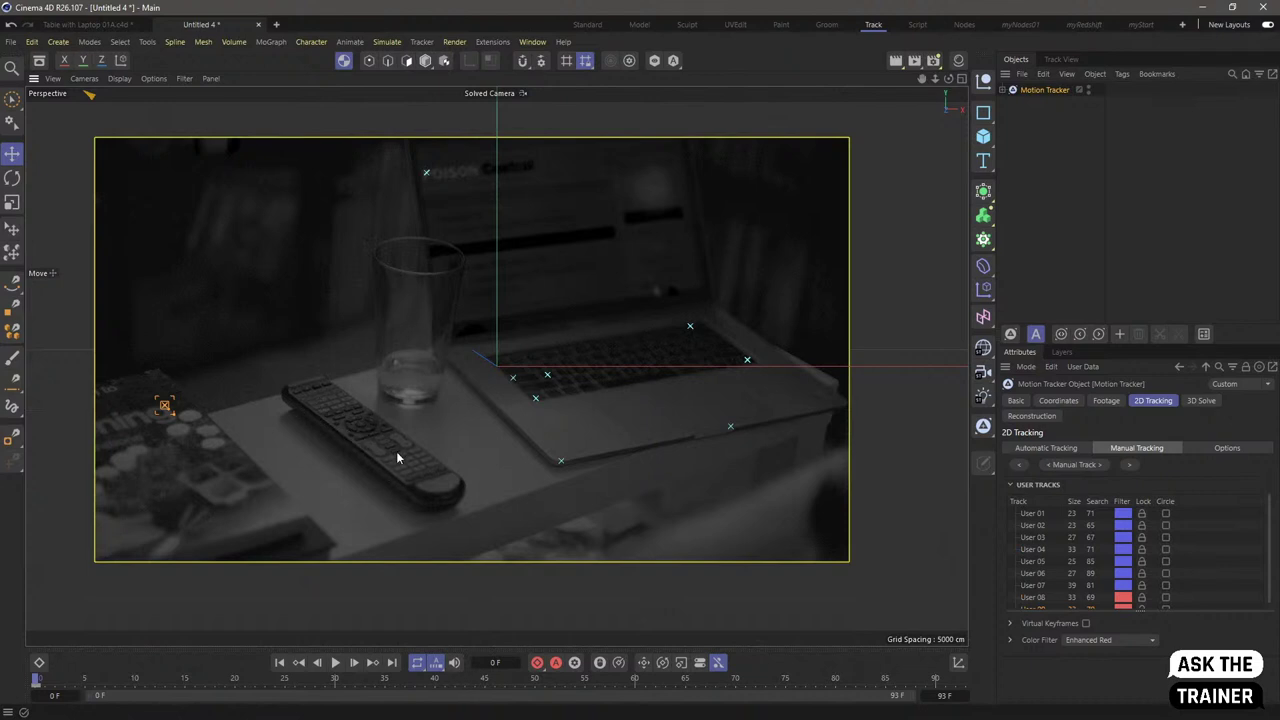
- Try a 3D camera solve, then return to 2D tracking with the track list showing User 09
left_click(1202, 401)
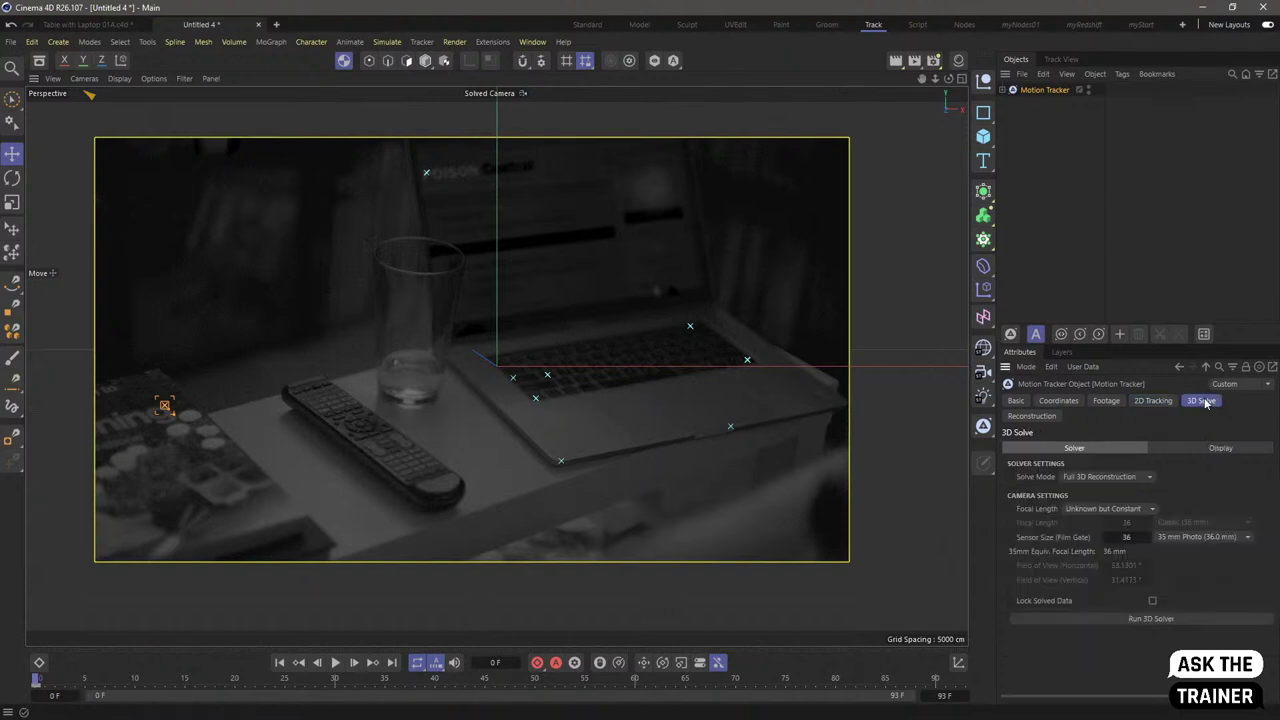
left_click(1119, 619)
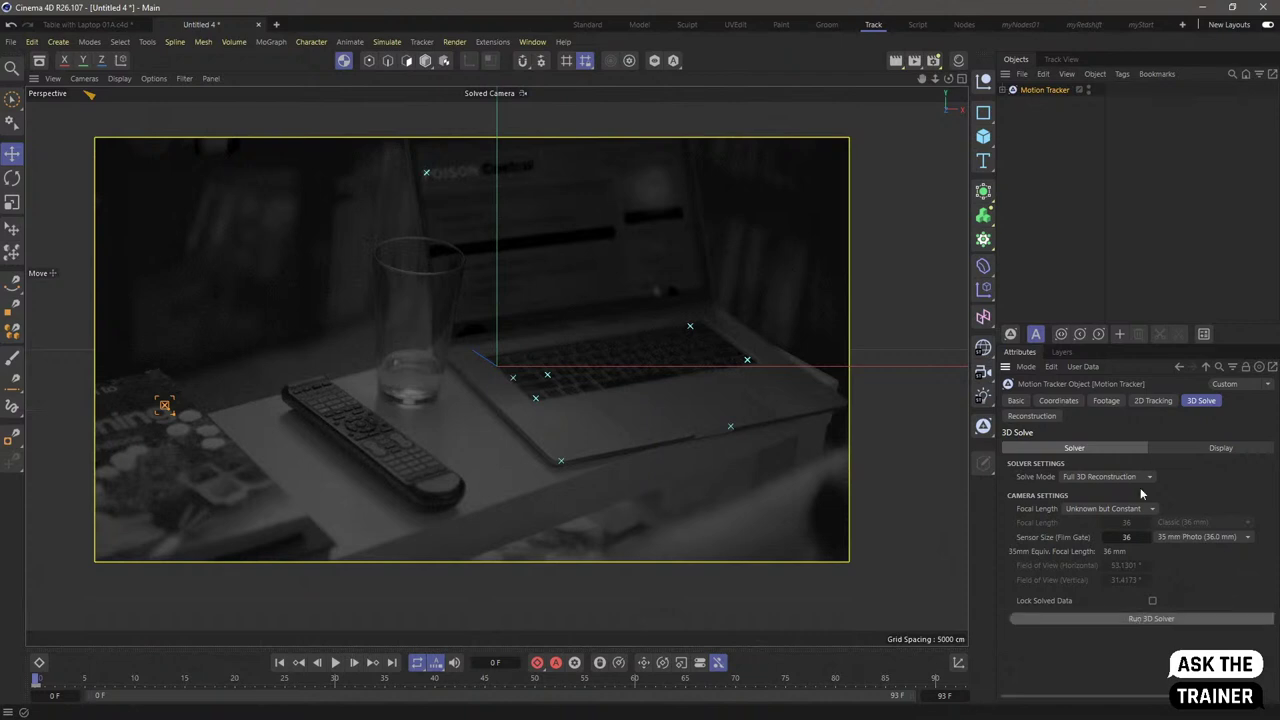
left_click(1145, 401)
left_click_drag(1181, 611, 1187, 627)
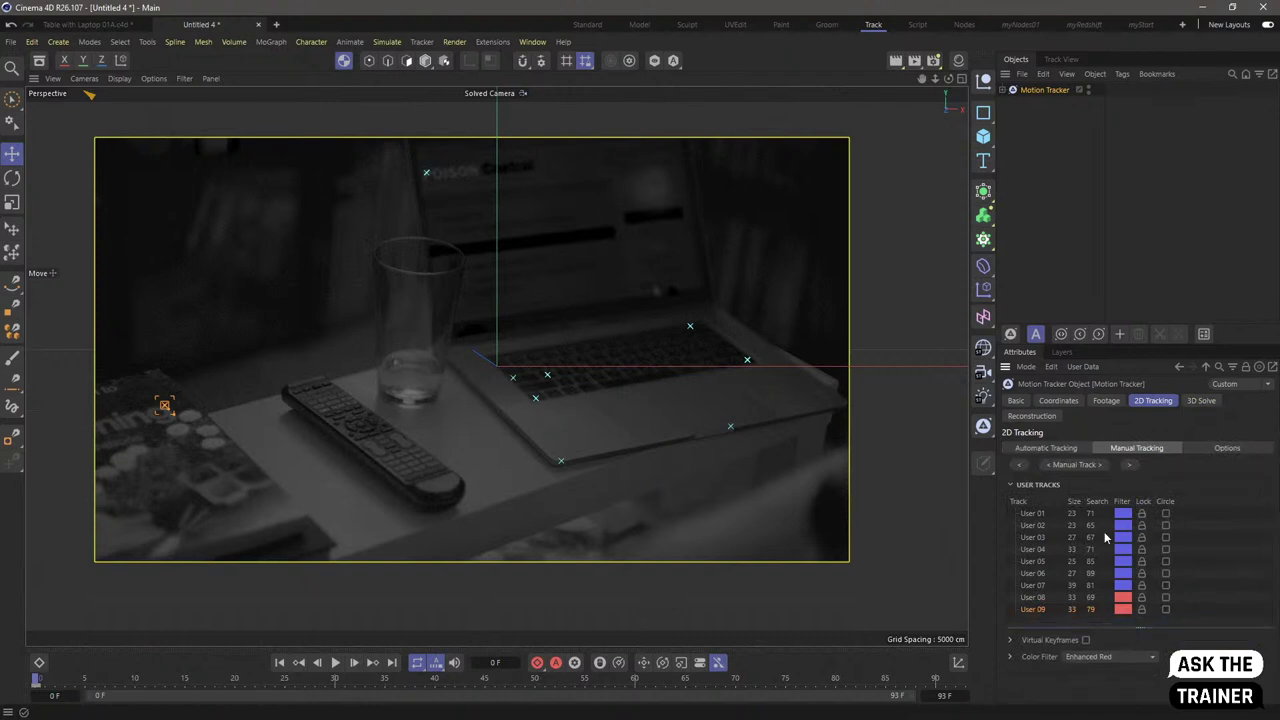
- Track all nine user tracks through the footage and play it back to review them
left_click(1030, 514)
key("ctrl+a")
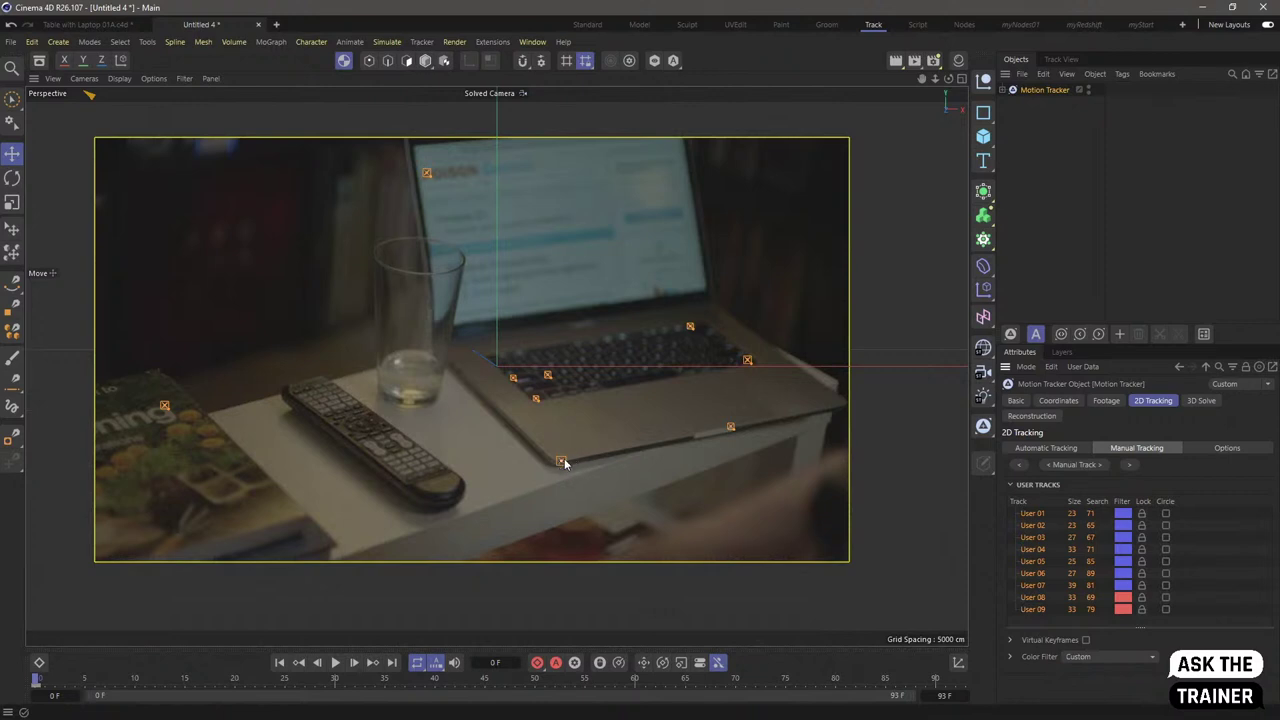
left_click(1076, 465)
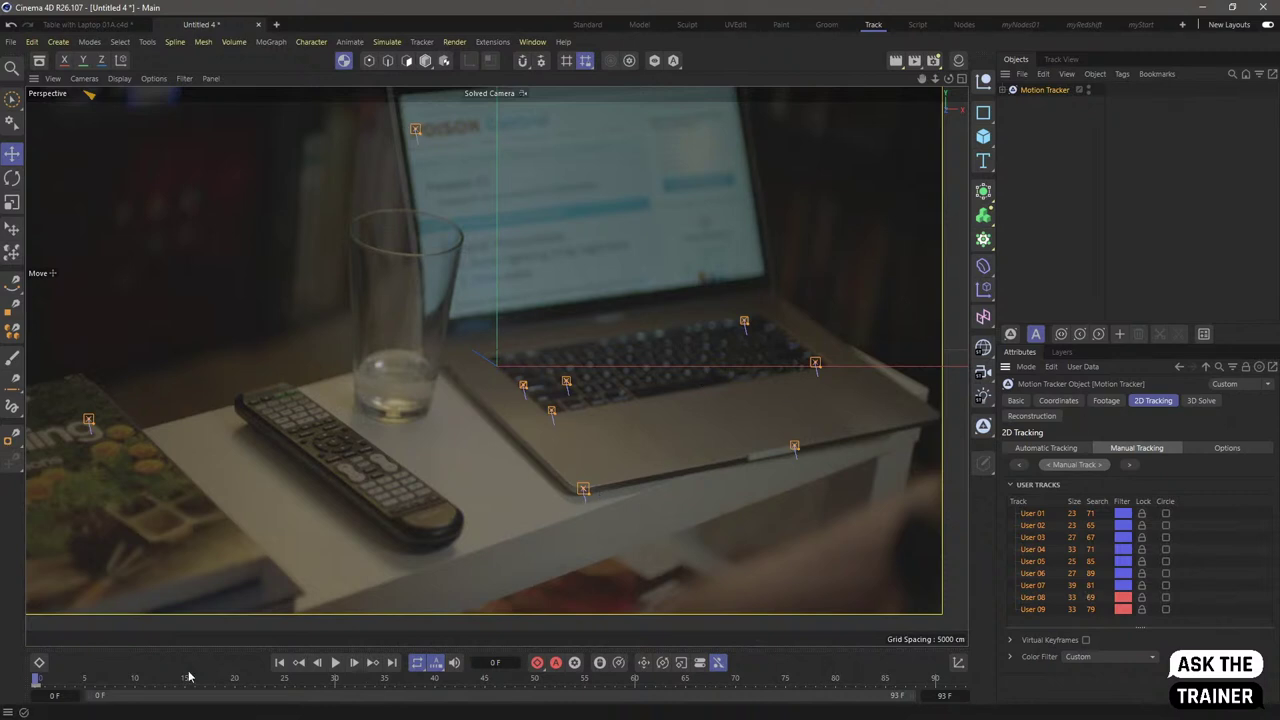
left_click_drag(67, 685, 686, 686)
key("F8")
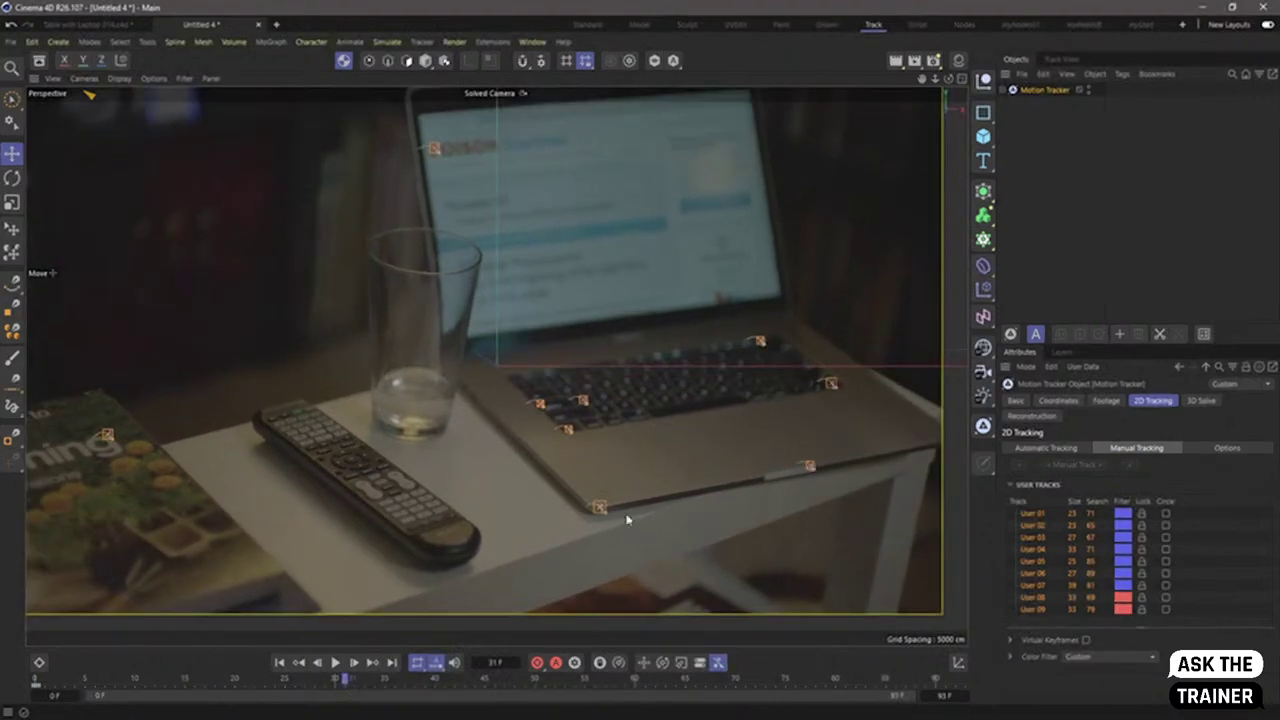
left_click(599, 509)
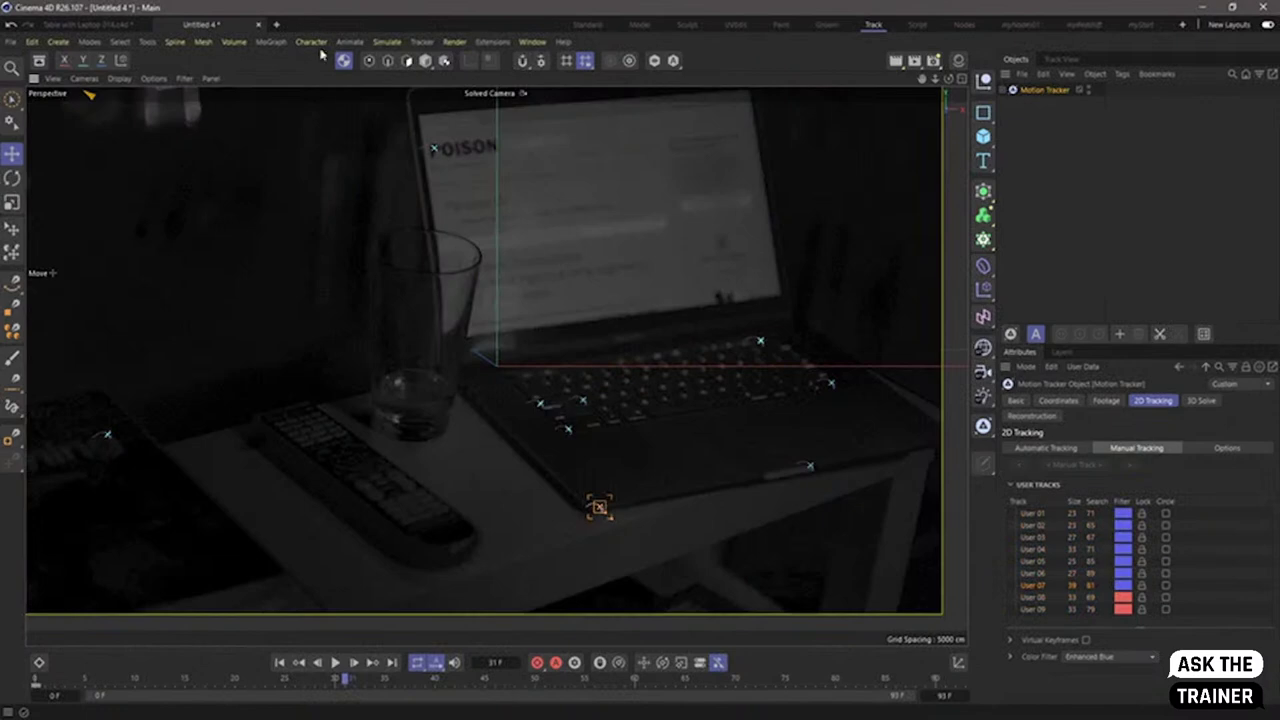
- Lock the view on the tracks and scrub frames 15 to 54 checking User 01
scroll(599, 509, "up", 5)
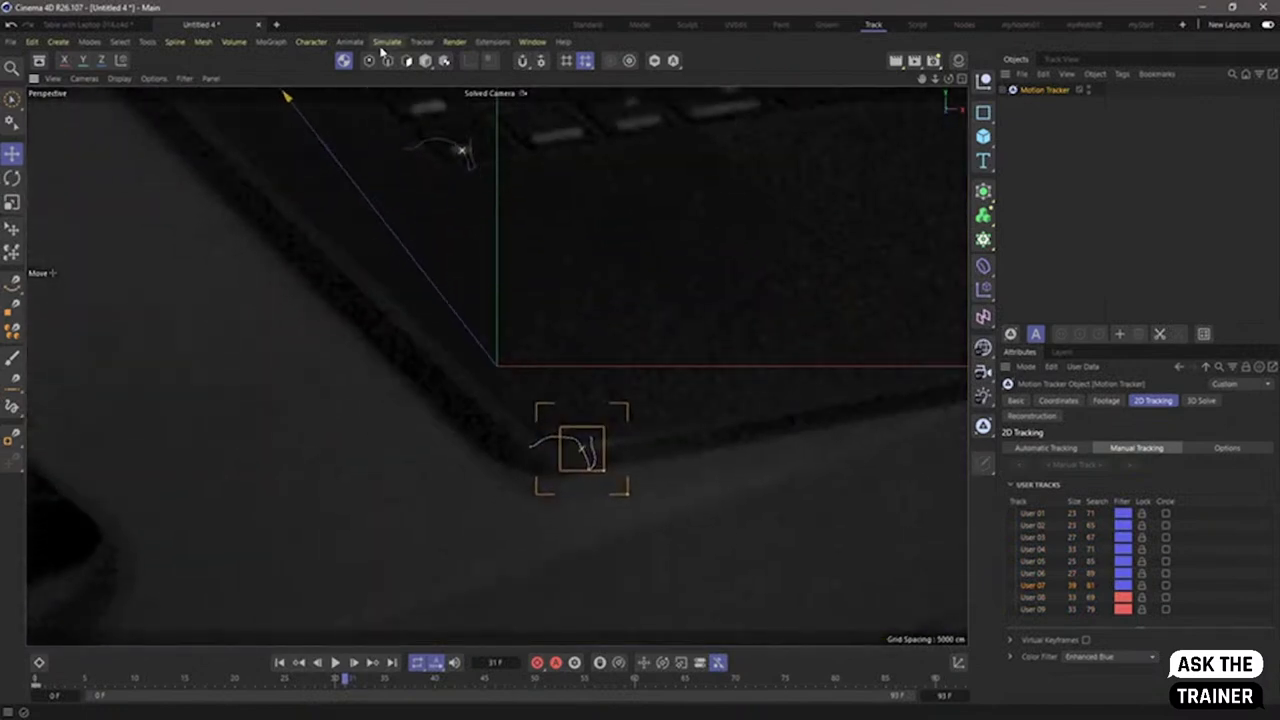
left_click(421, 41)
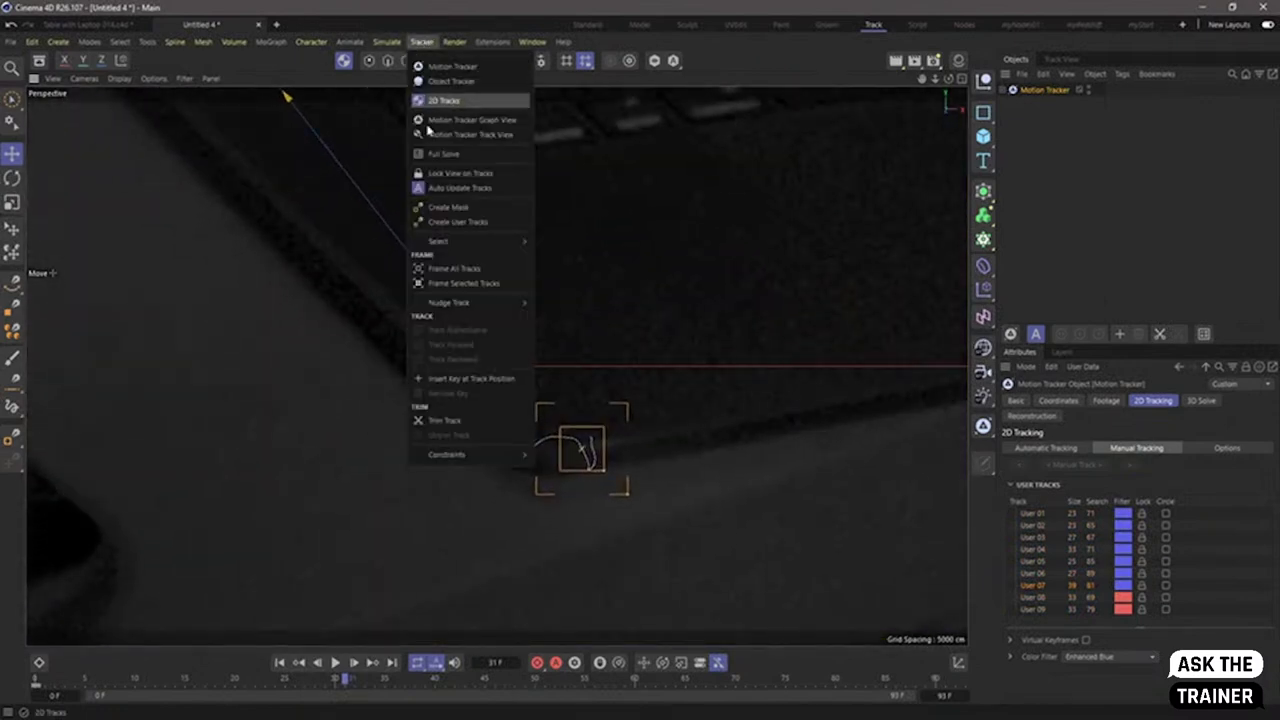
left_click(475, 173)
left_click_drag(62, 680, 597, 680)
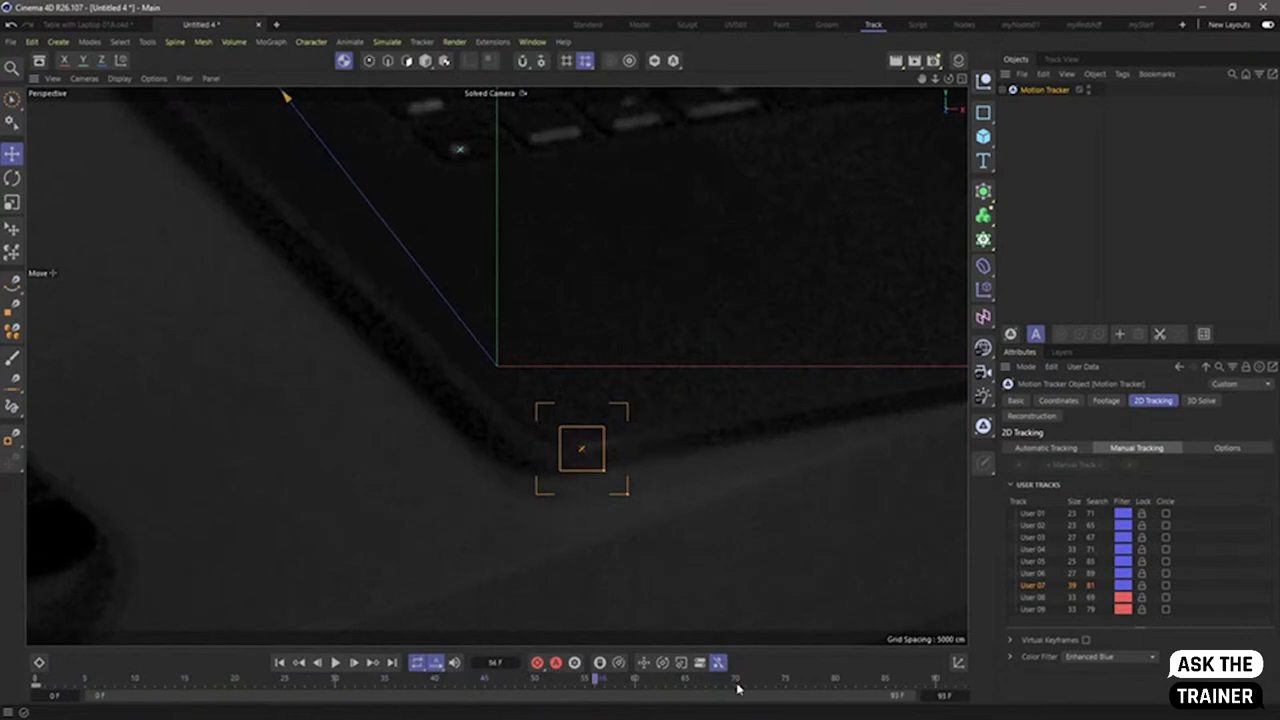
left_click_drag(737, 688, 415, 688)
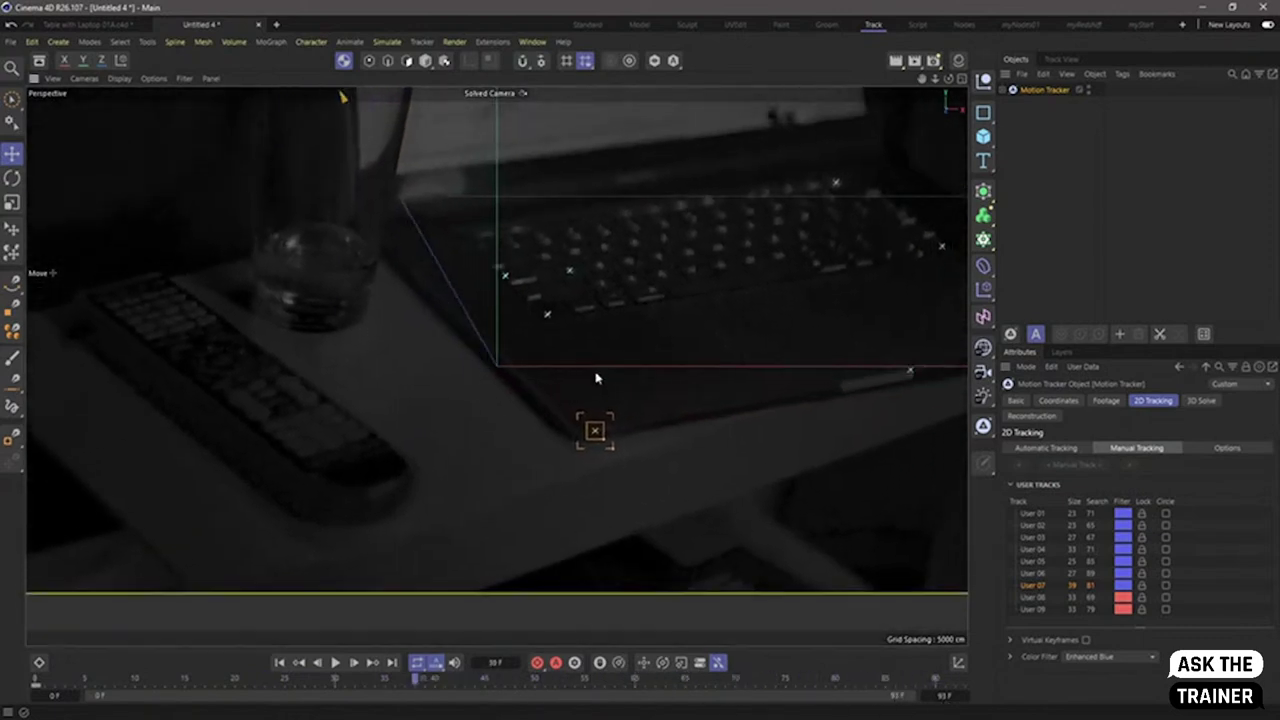
left_click(548, 314)
left_click_drag(447, 681, 575, 688)
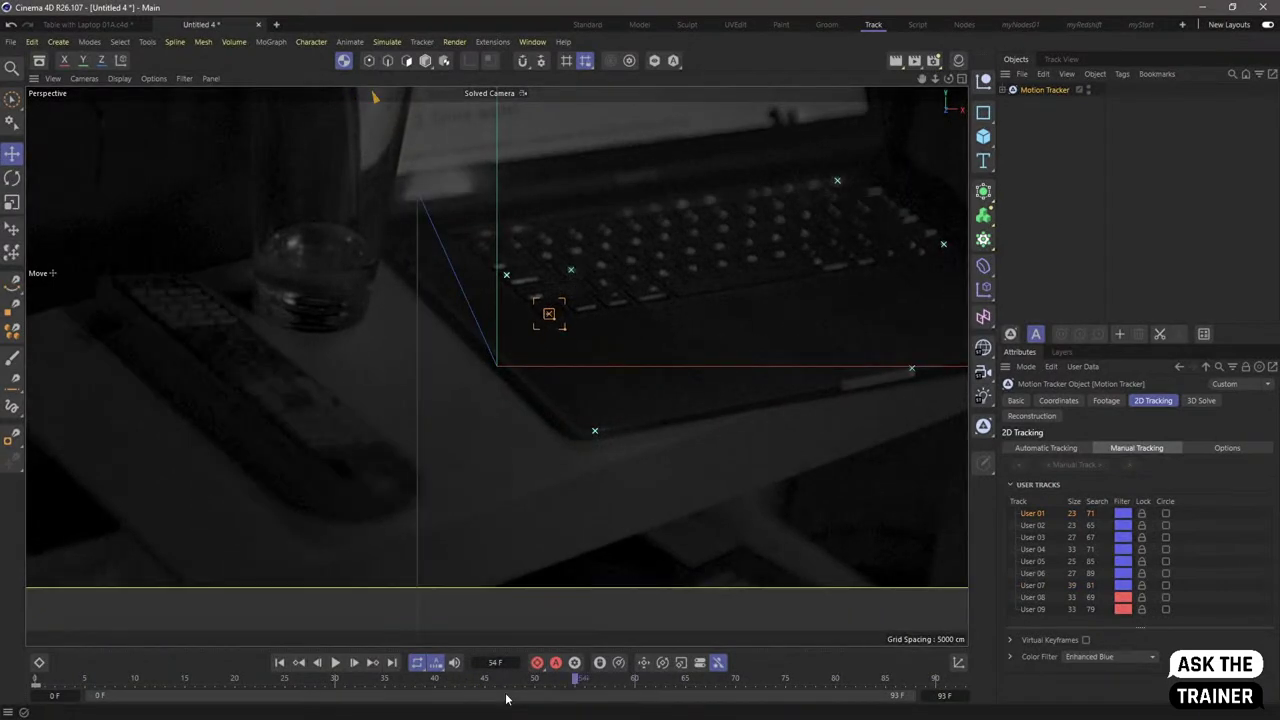
key("g")
key("g")
key("g")
key("g")
key("g")
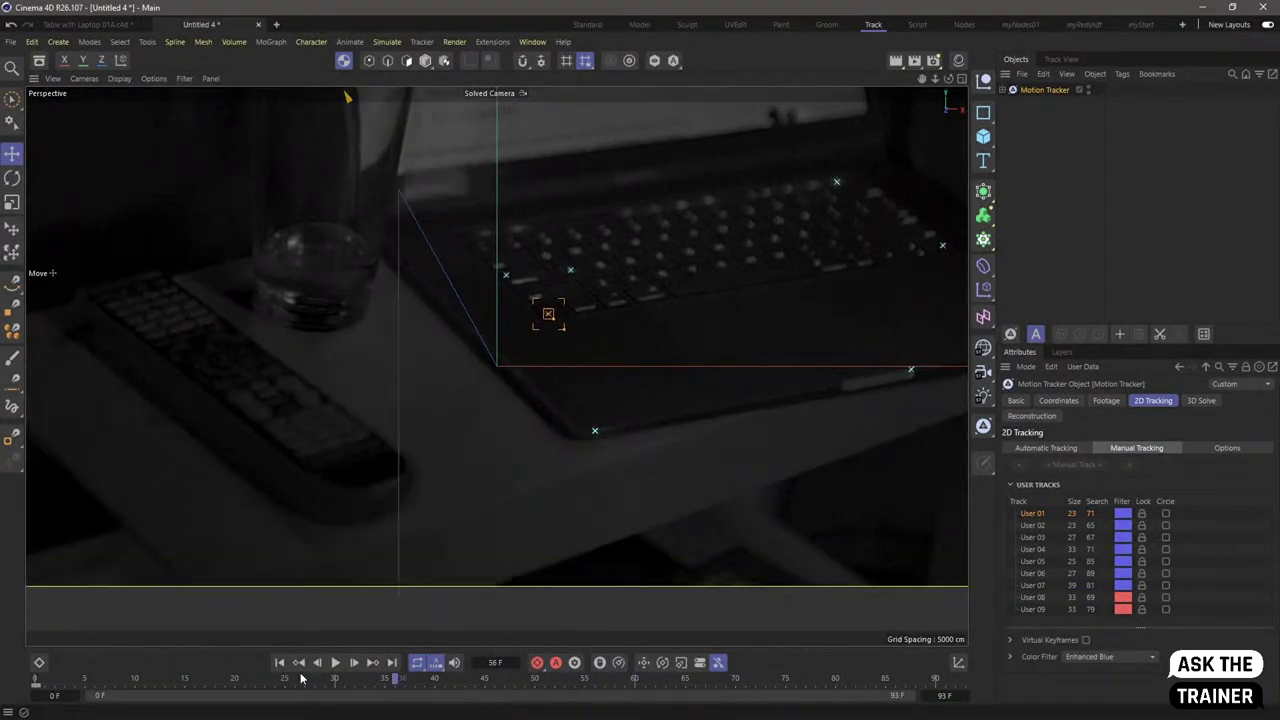
left_click(456, 686)
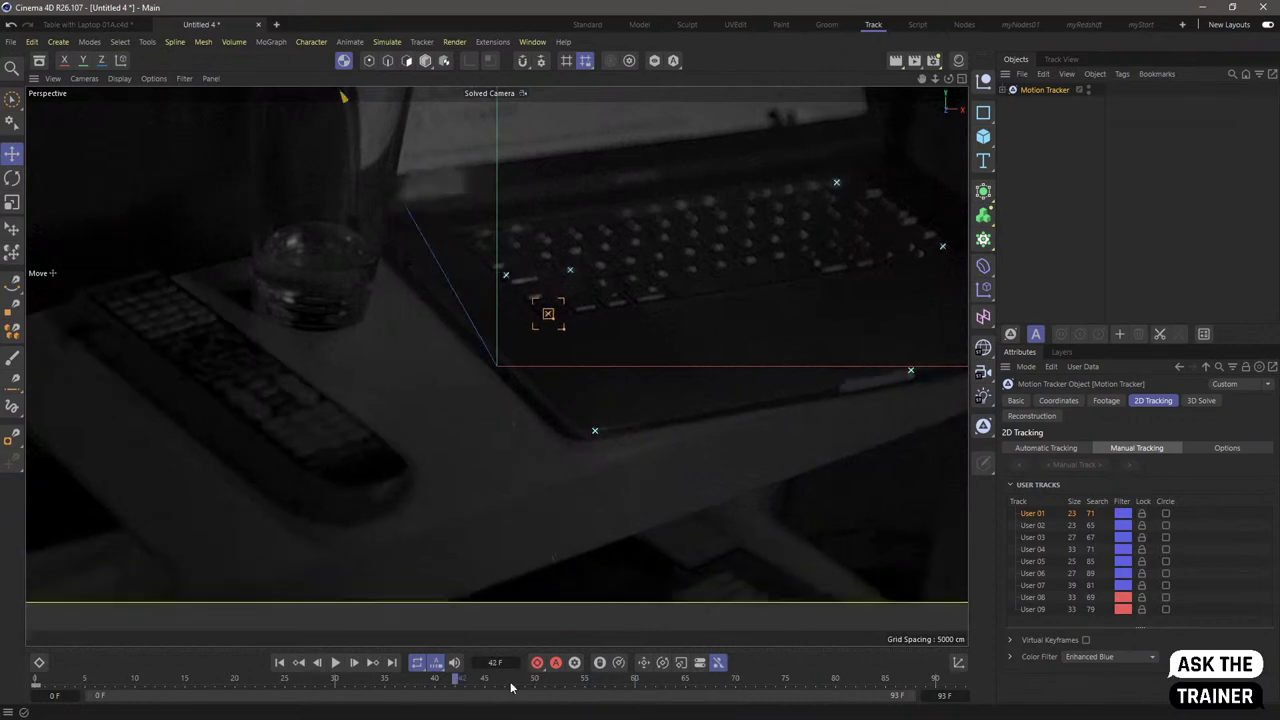
left_click(508, 686)
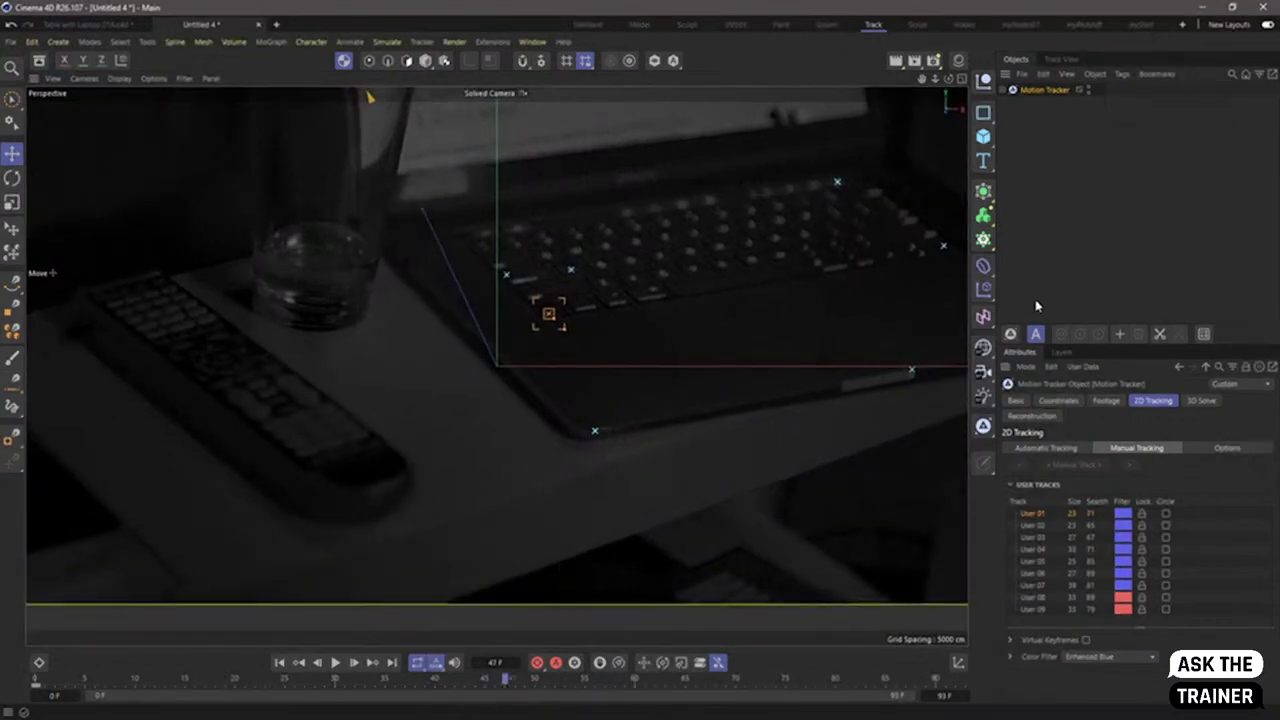
- Check User 07 in the close-up Track View on the laptop's front-left corner around frame 48
left_click(1062, 59)
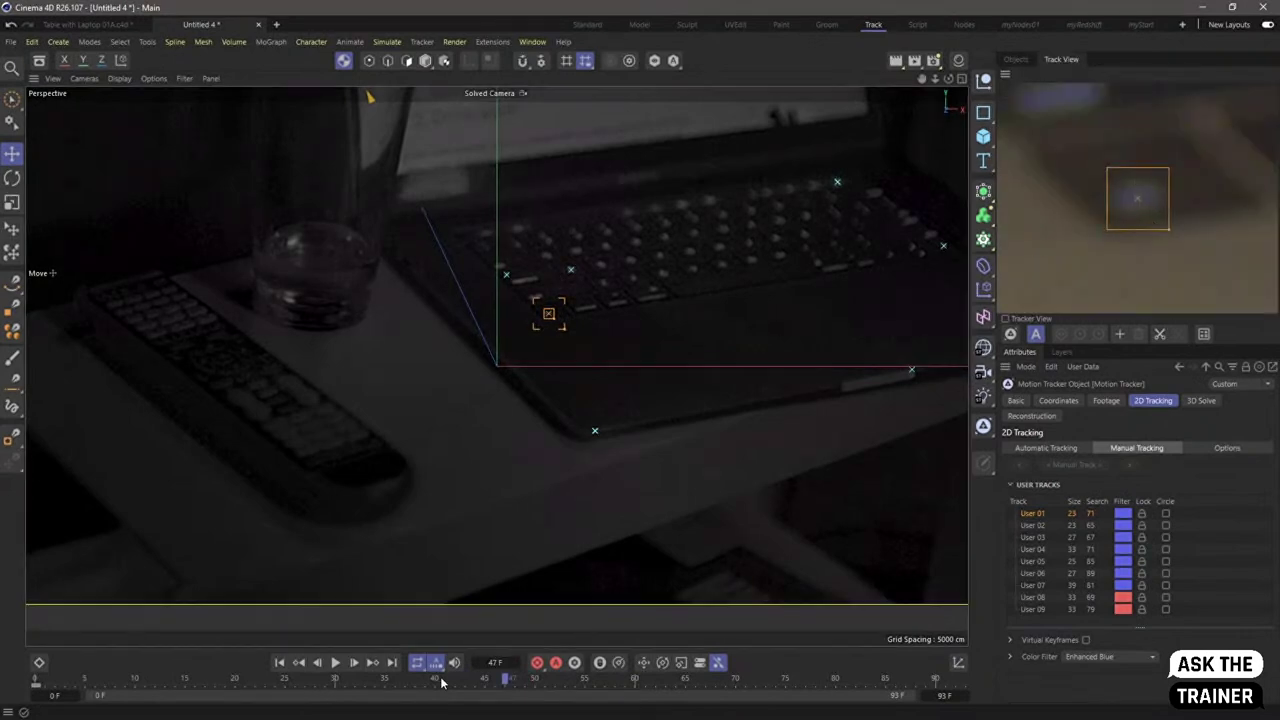
left_click_drag(441, 683, 217, 680)
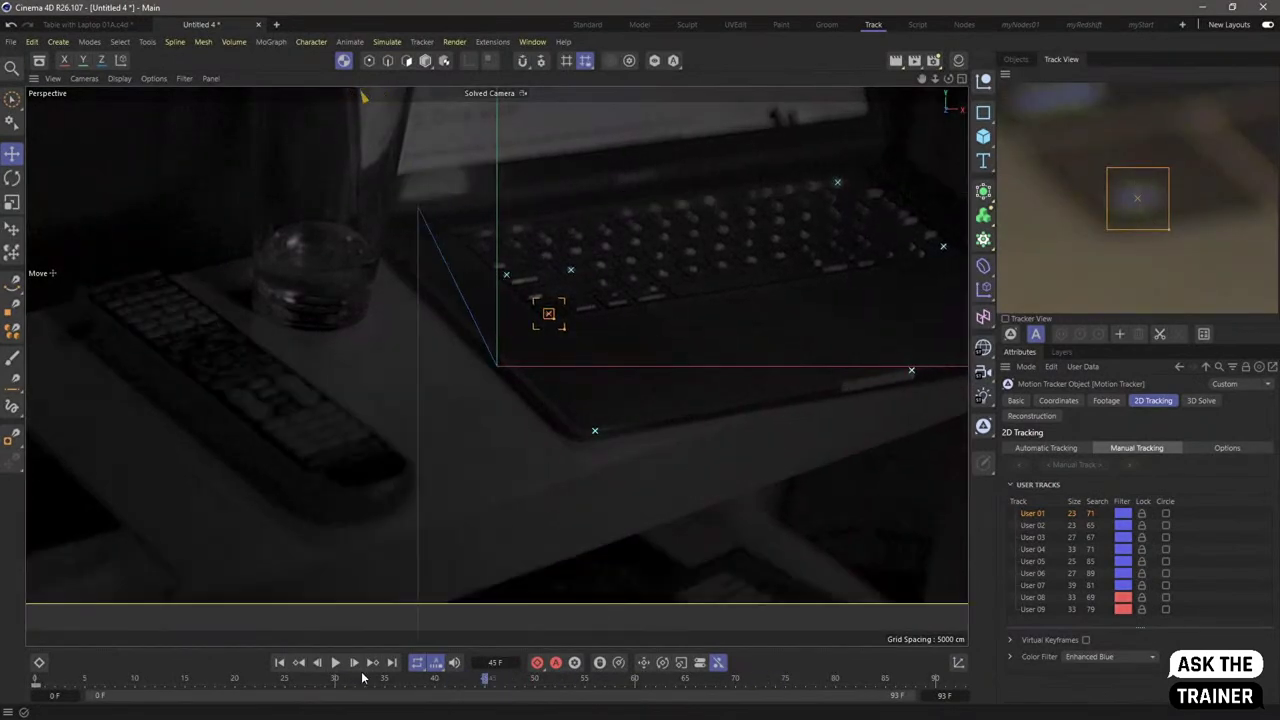
left_click(484, 679)
left_click(518, 679)
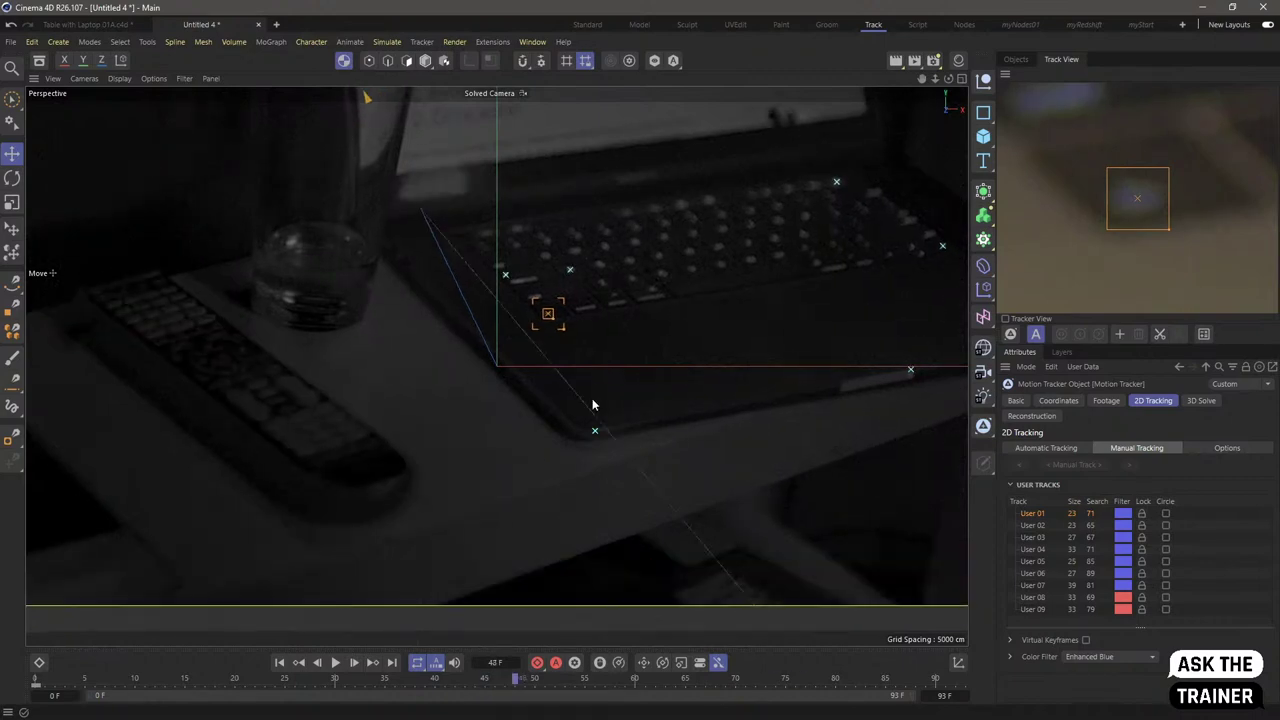
left_click(595, 432)
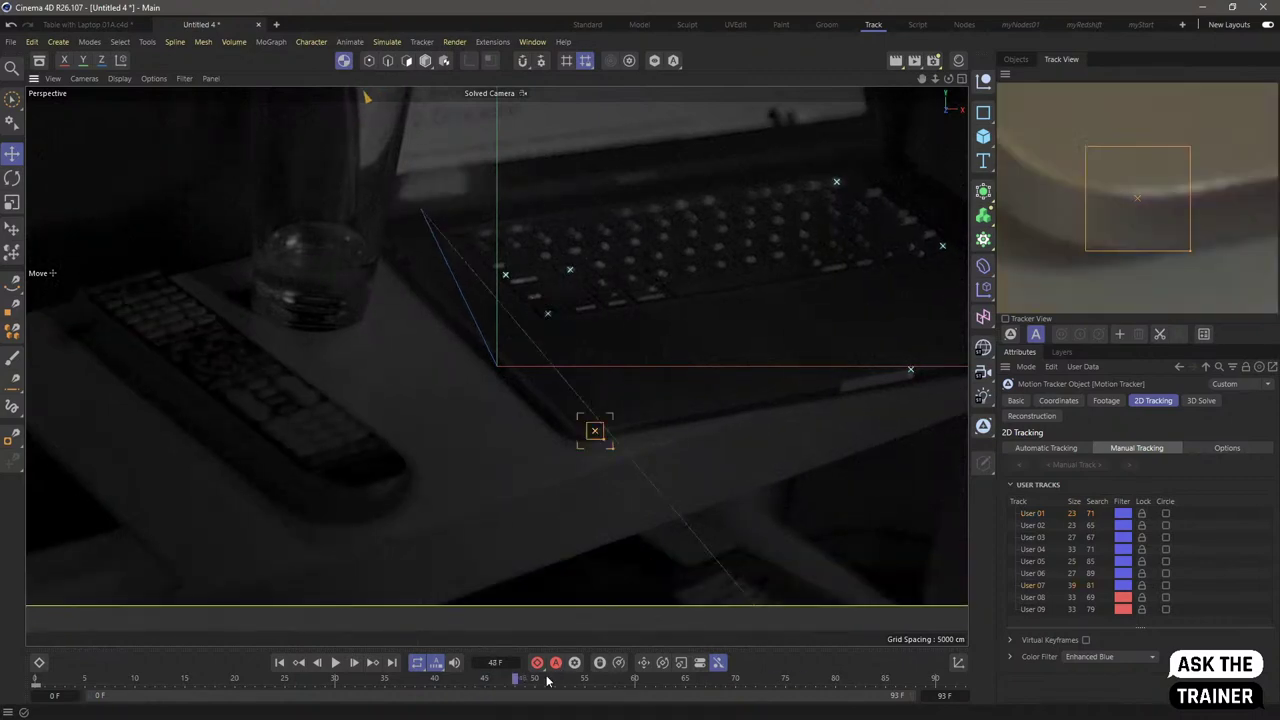
left_click_drag(549, 680, 30, 697)
scroll(680, 330, "down", 5)
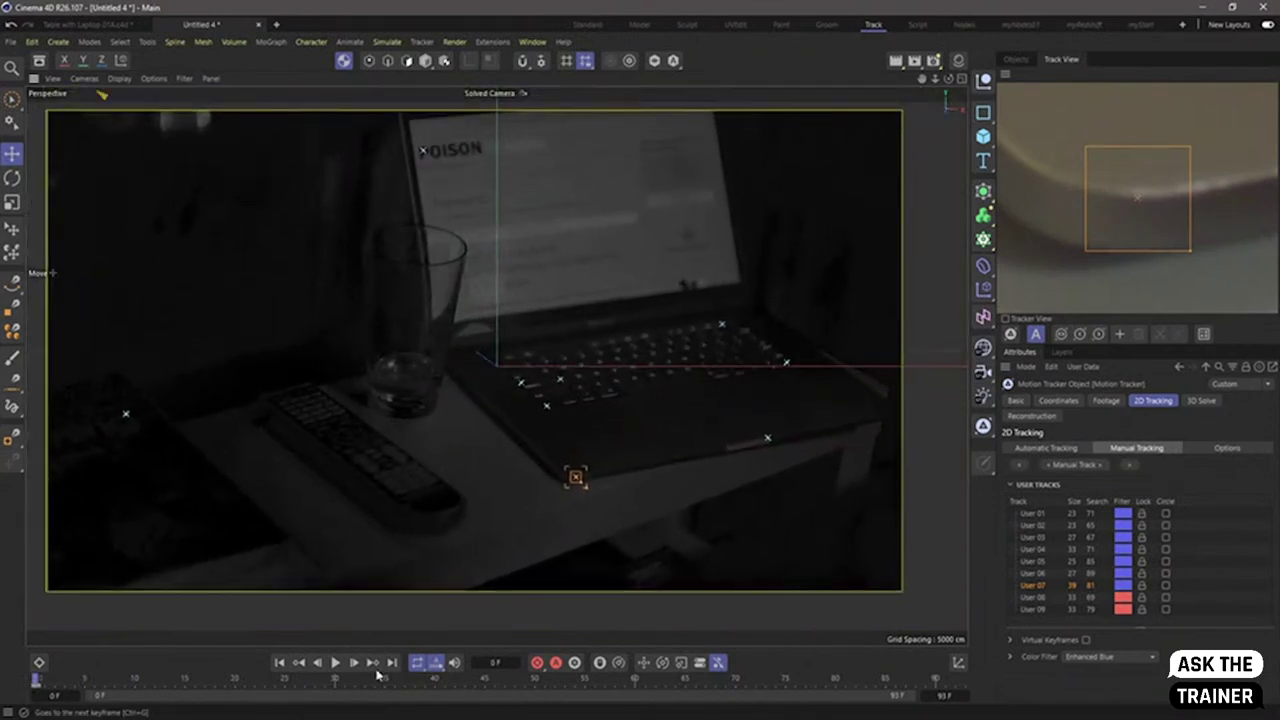
- Solve the 3D camera from the nine tracks, then show four views at frame 42
left_click(465, 680)
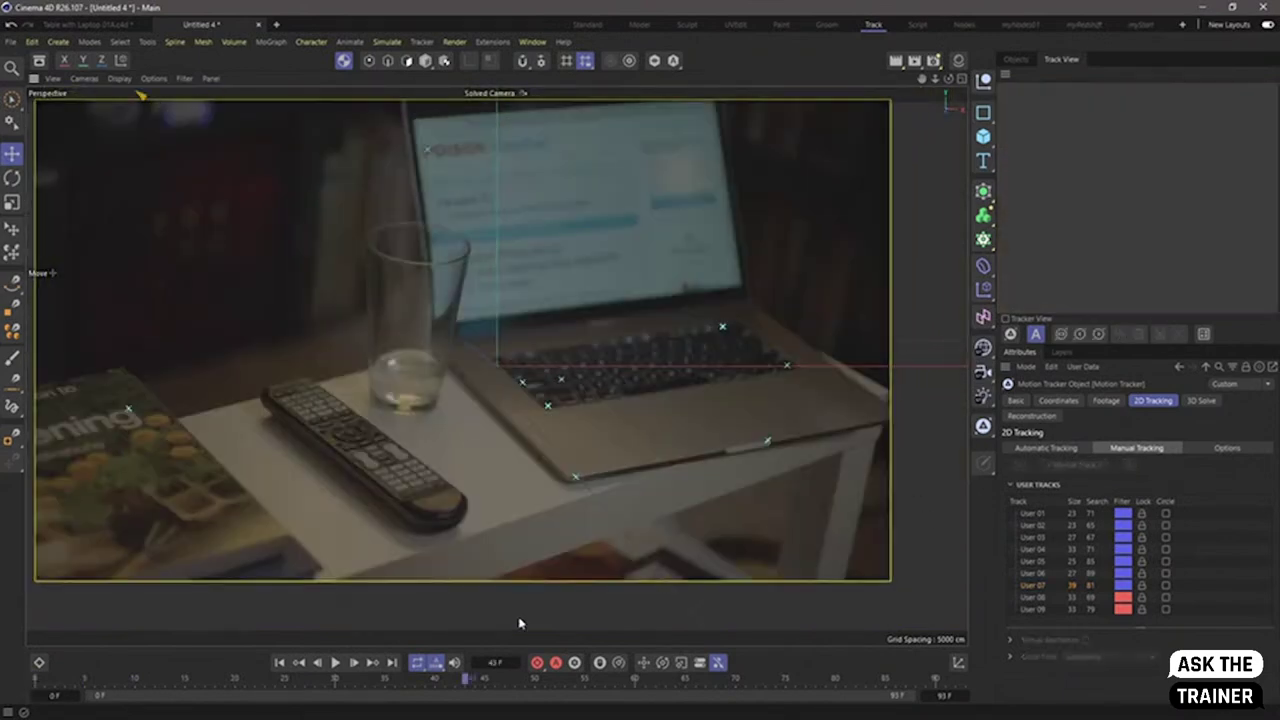
left_click(1201, 400)
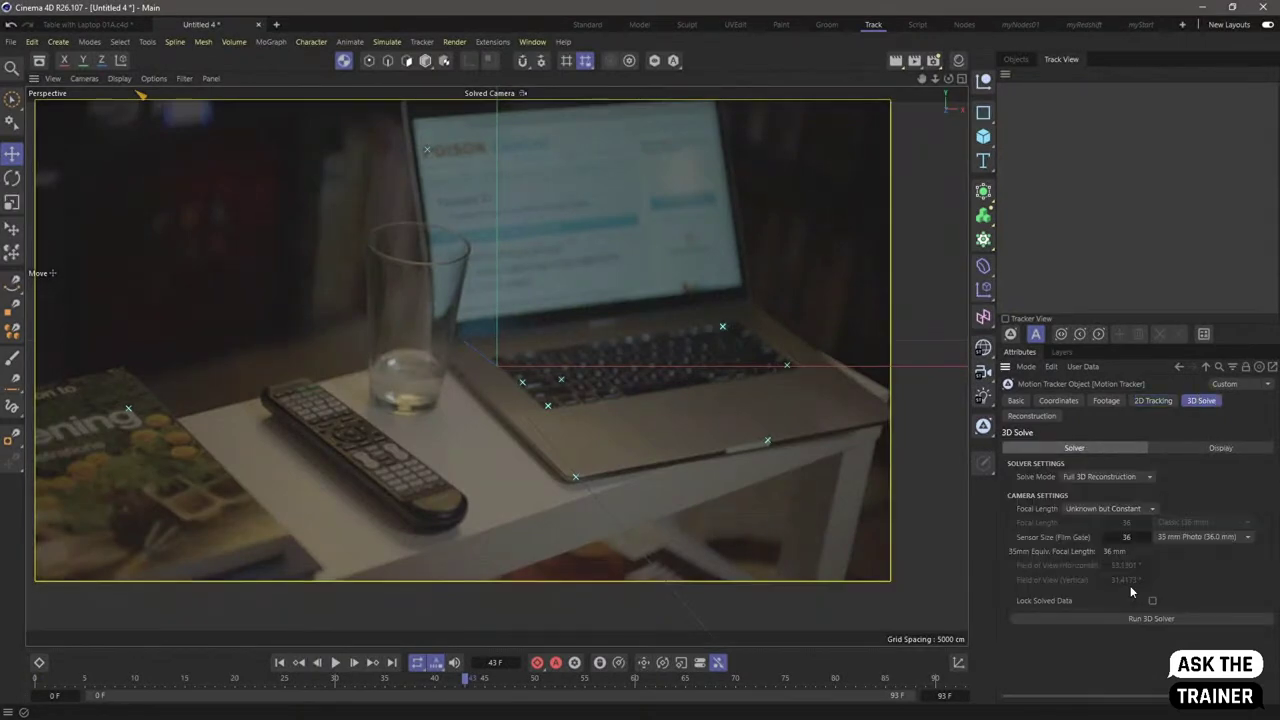
left_click(1120, 618)
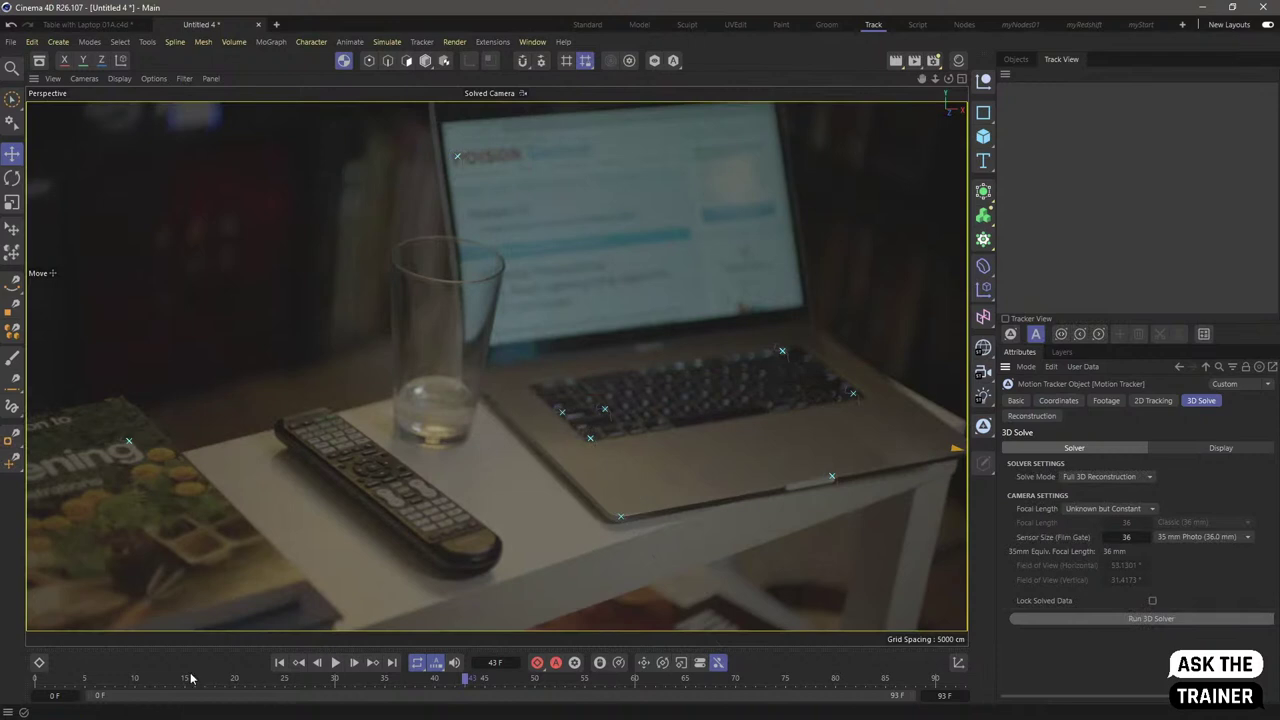
key("f")
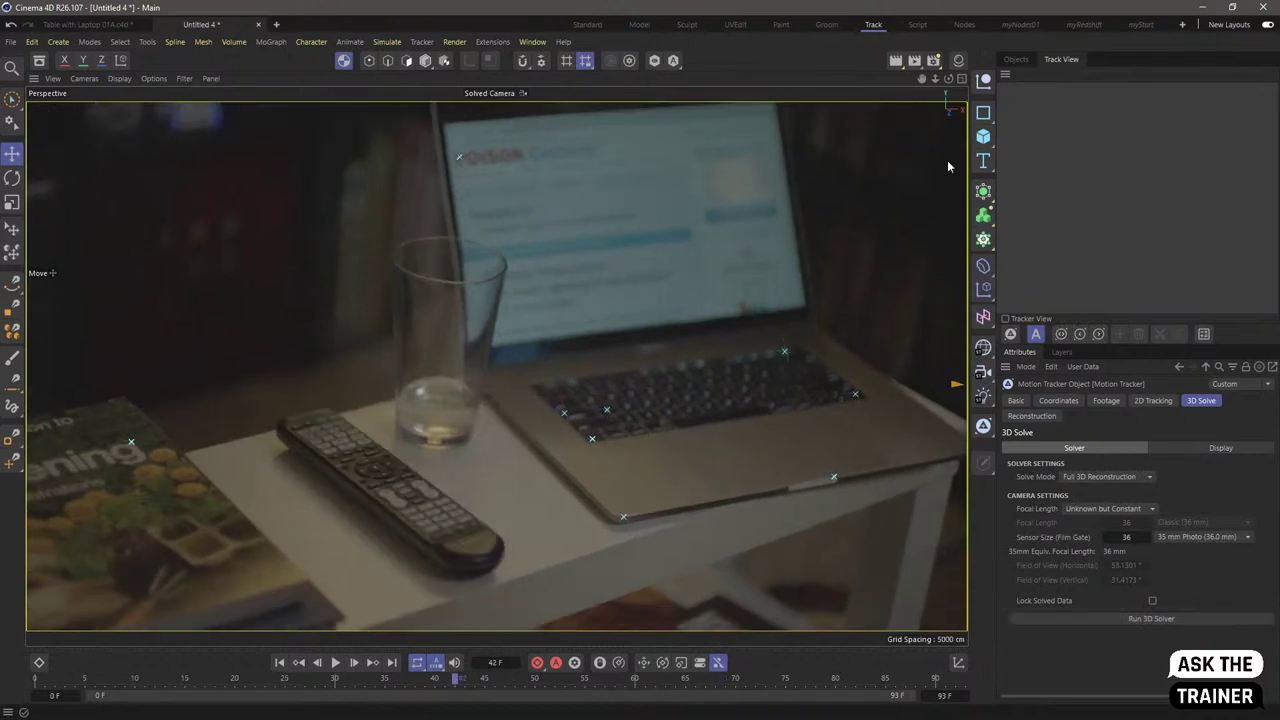
left_click(962, 78)
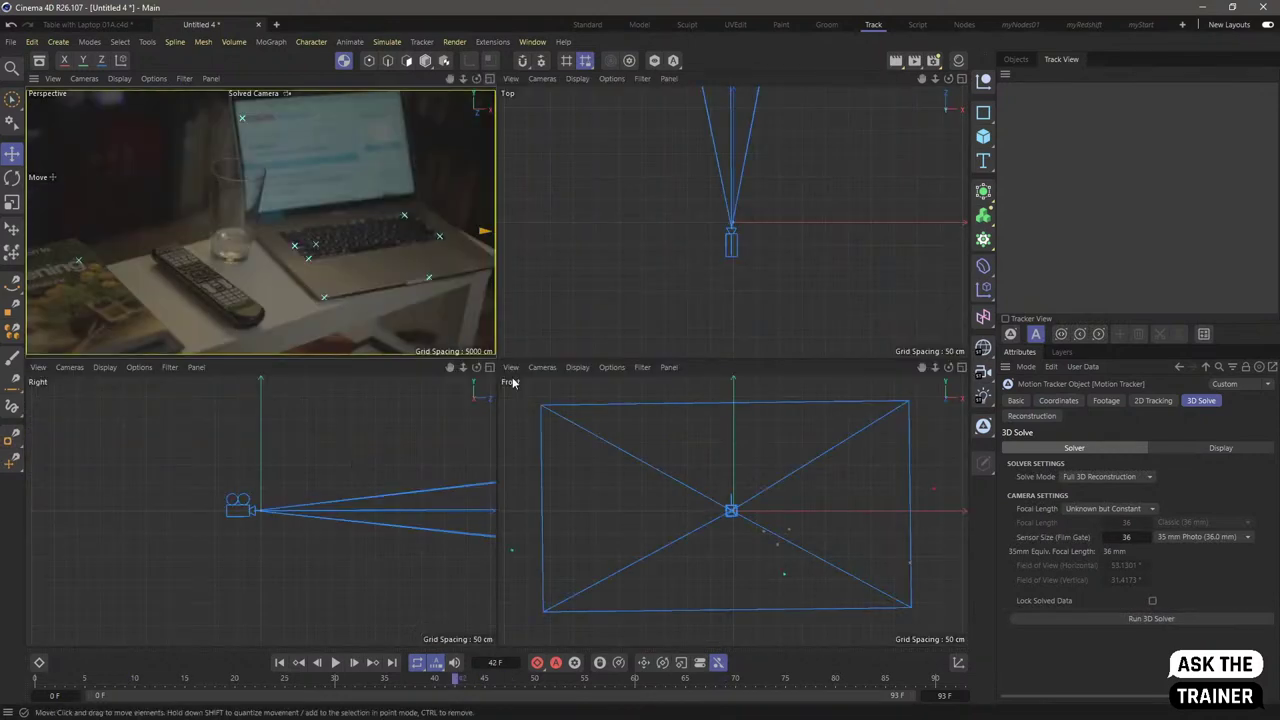
- Check the Solved Camera's motion by scrubbing, then show a single Perspective view at frame 0
left_click(1016, 59)
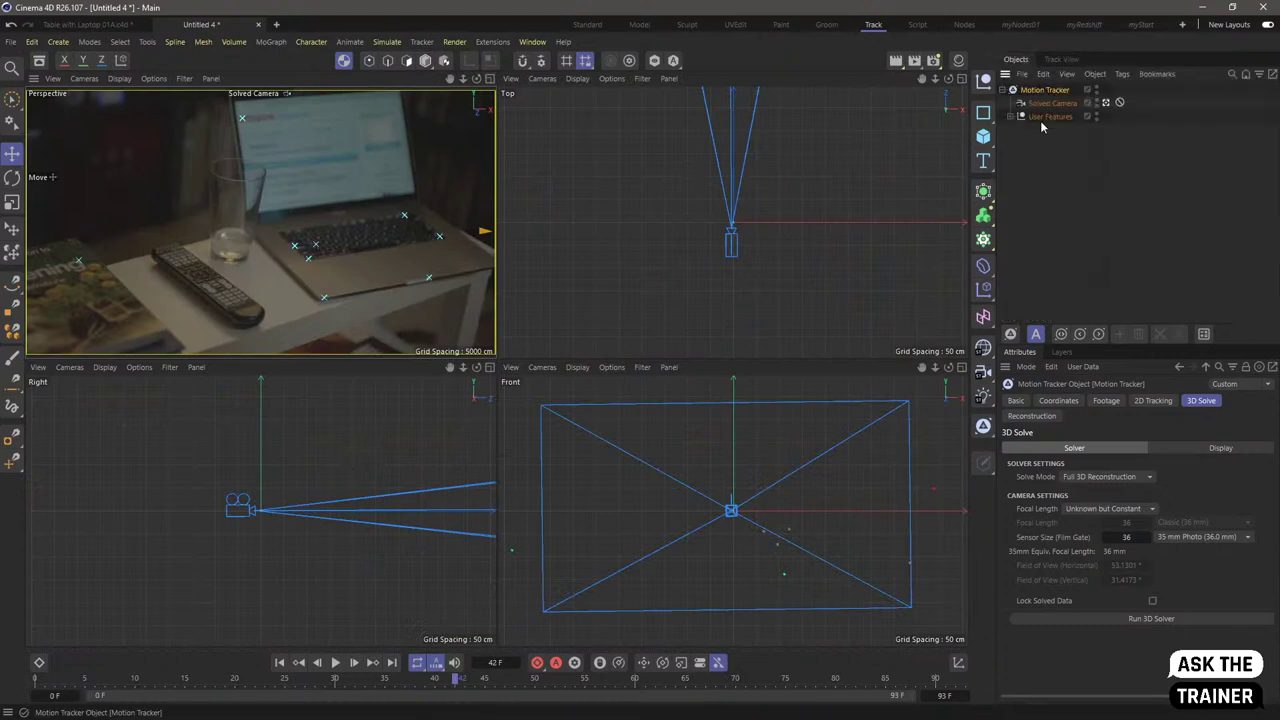
left_click(1052, 103)
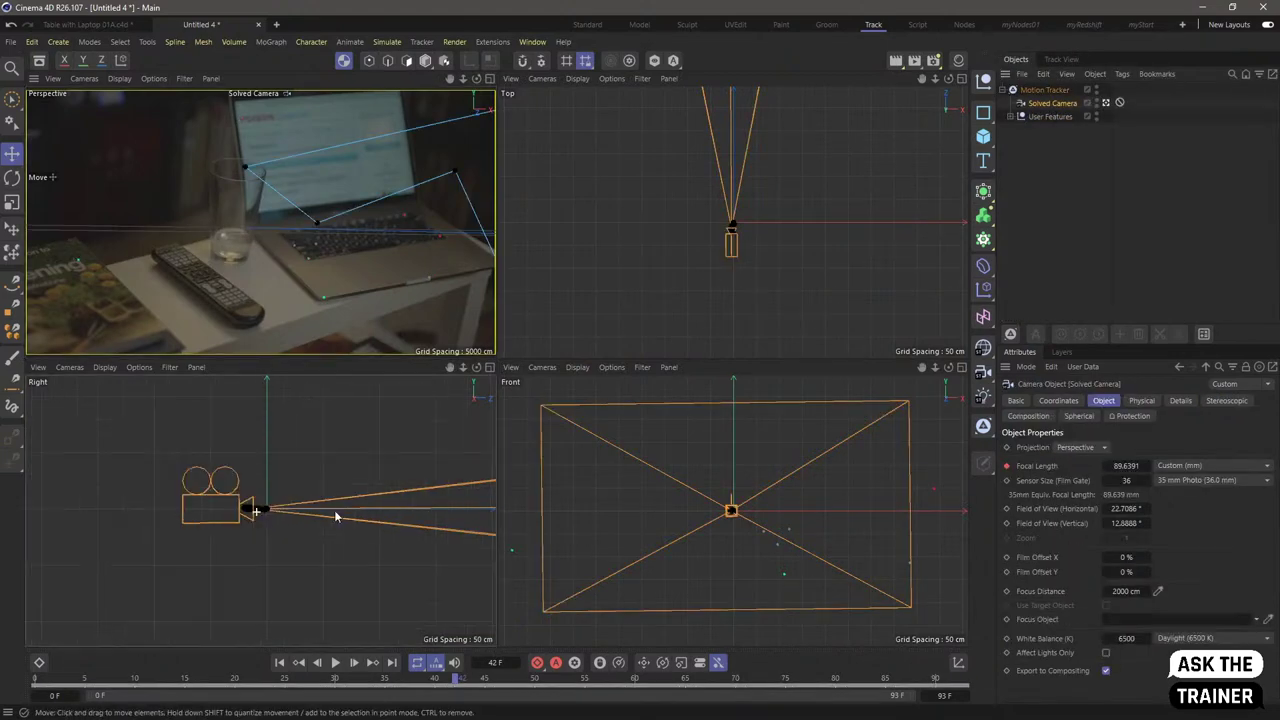
scroll(334, 510, "up", 5)
left_click_drag(90, 682, 312, 697)
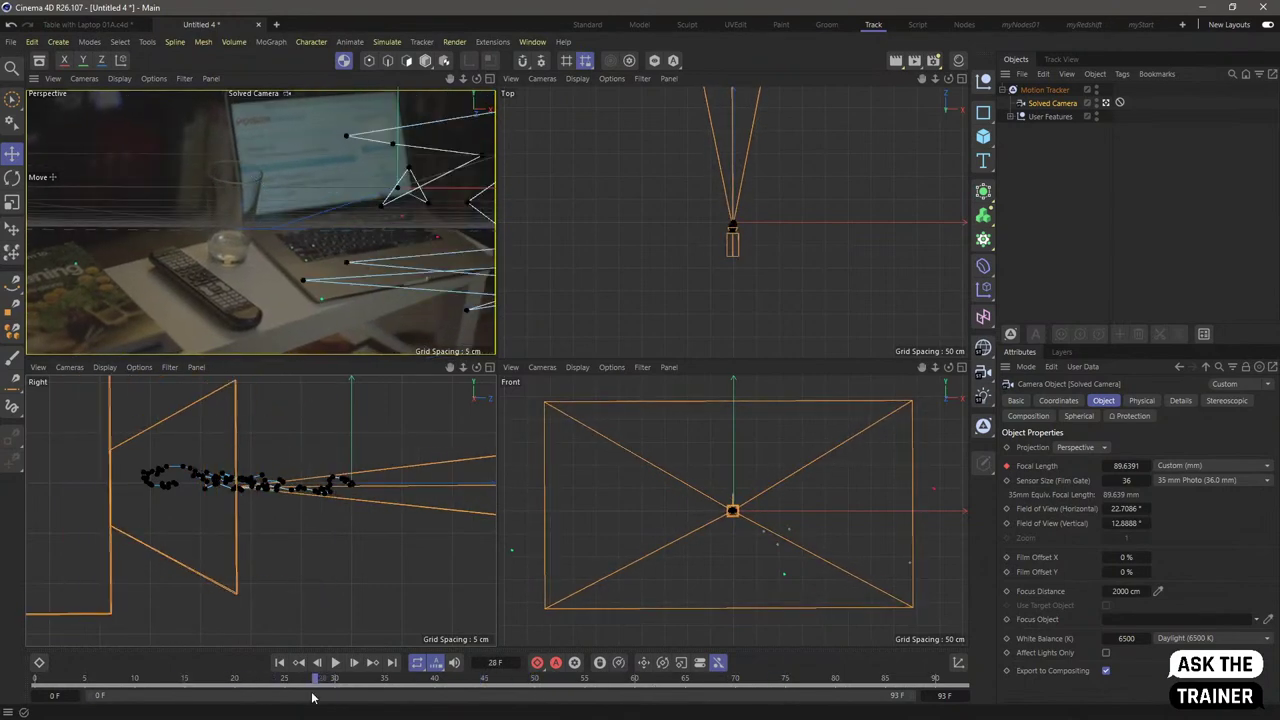
key("shift+f")
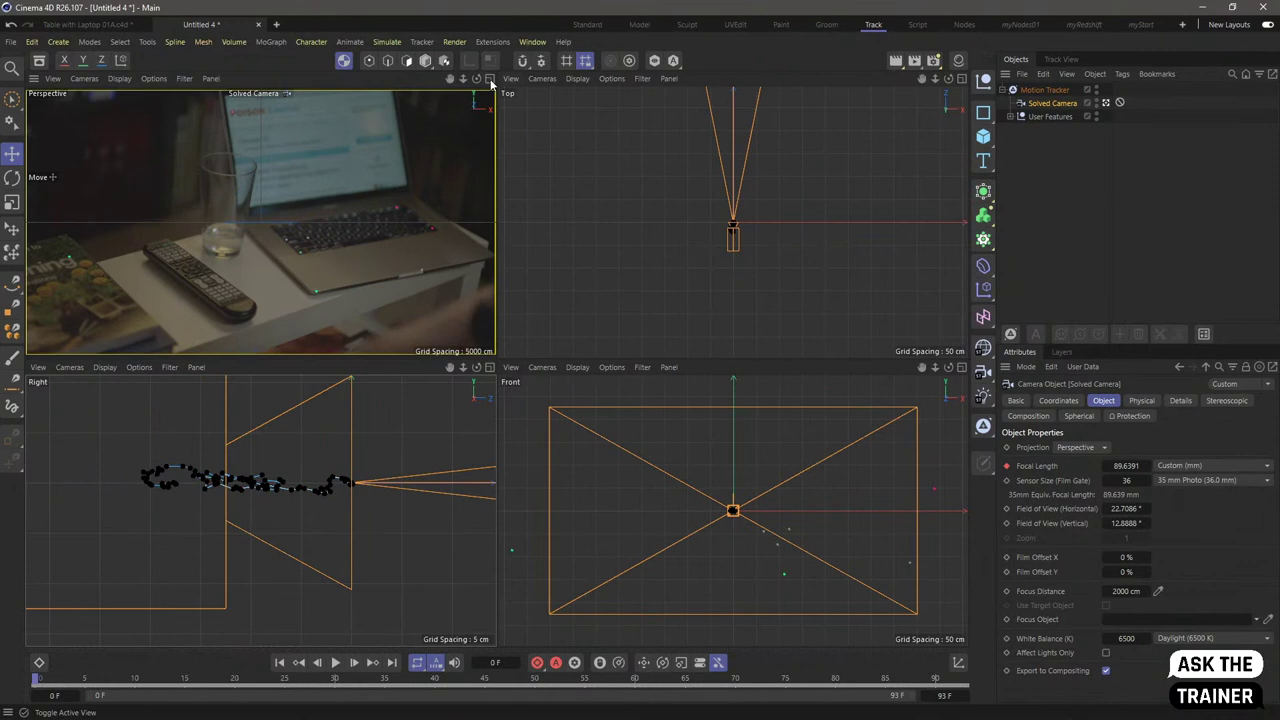
middle_click(476, 342)
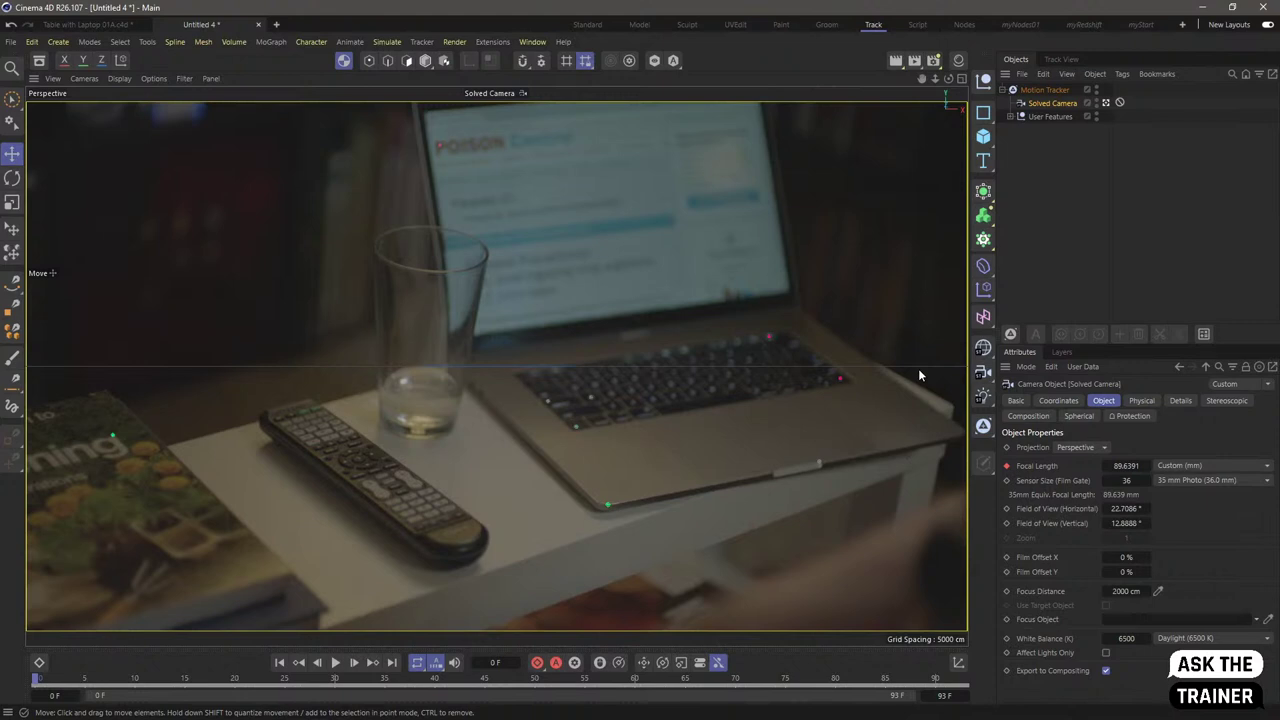
left_click(1061, 93)
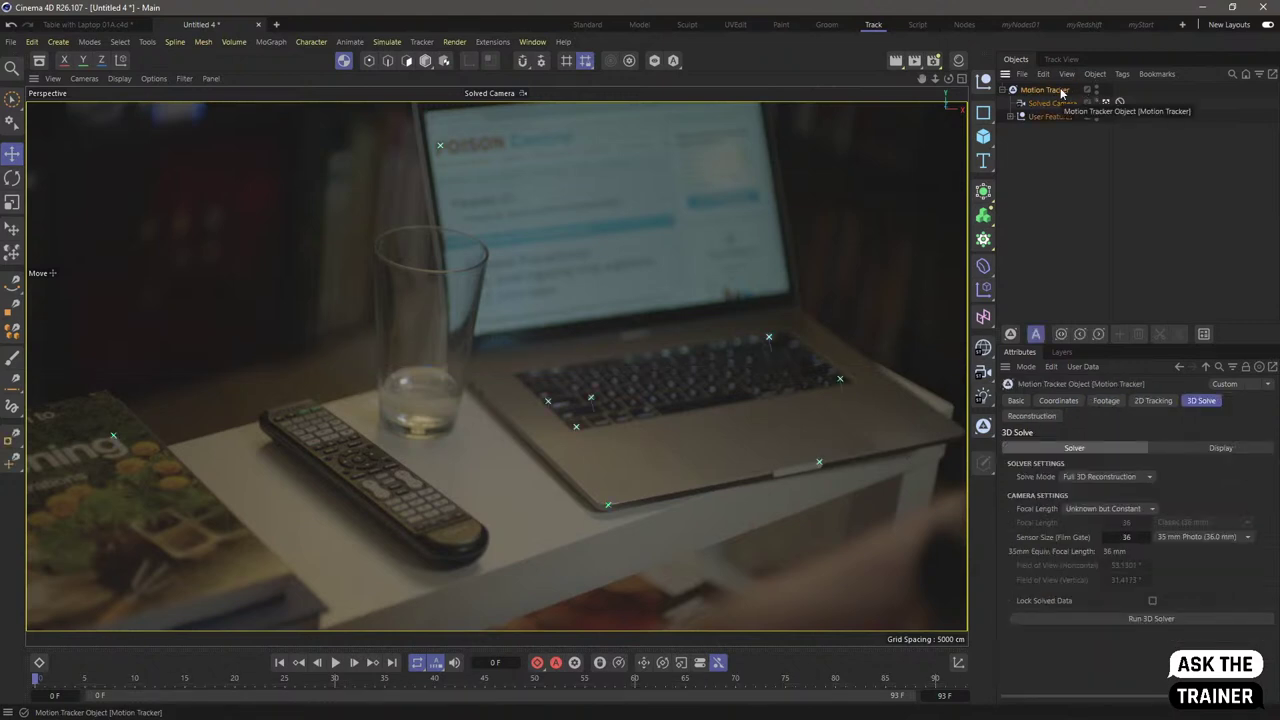
- Add a Planar Constraint tag to the Motion Tracker and ready rectangle selection of User Features
right_click(1061, 93)
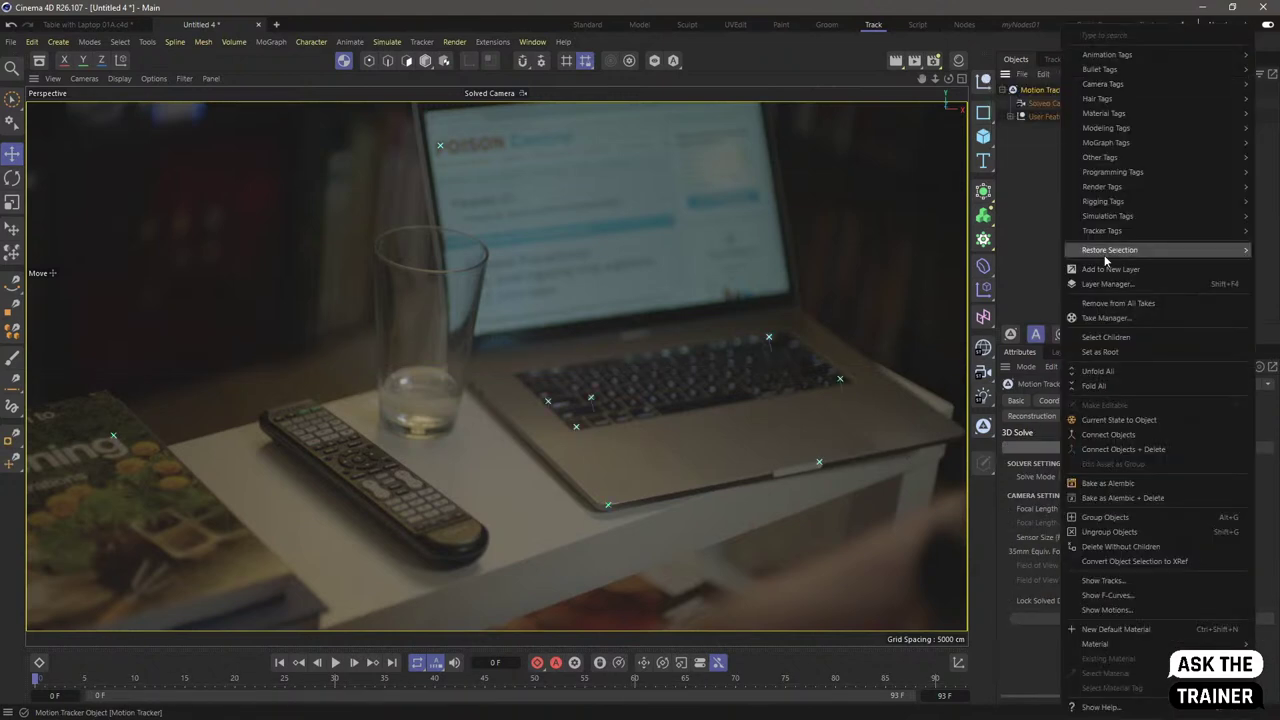
mouse_move(1133, 232)
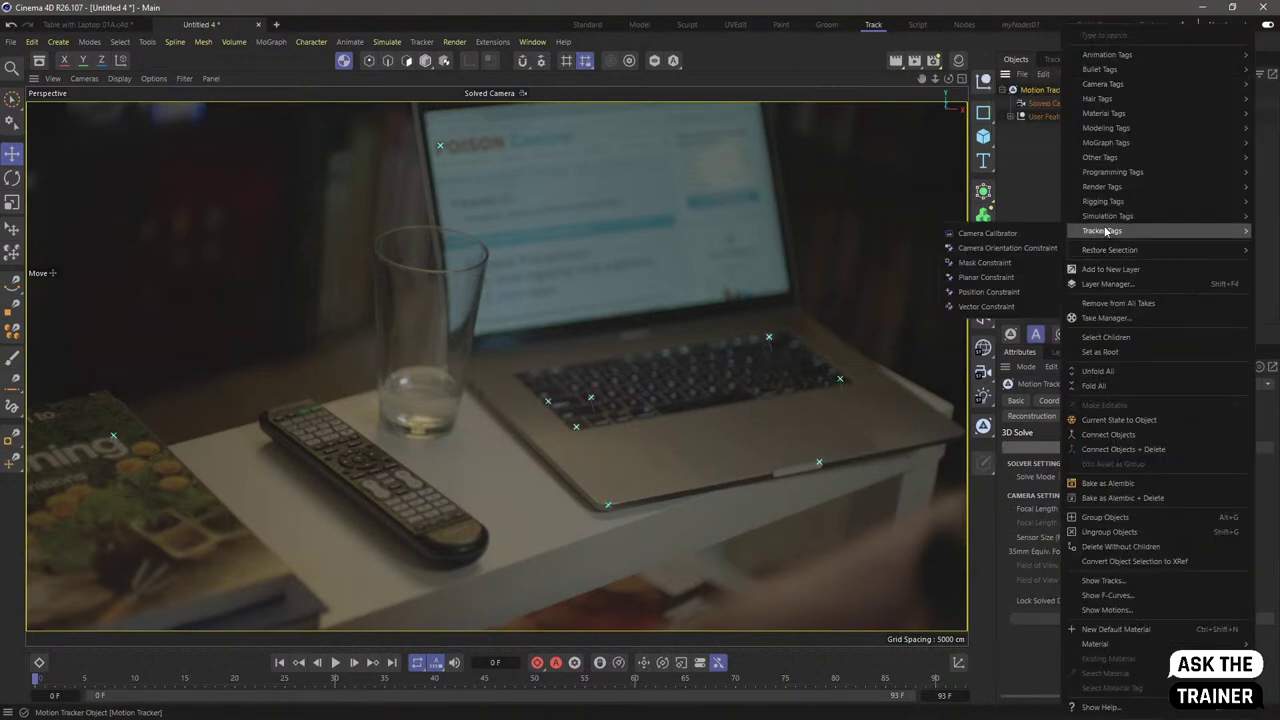
left_click(1020, 280)
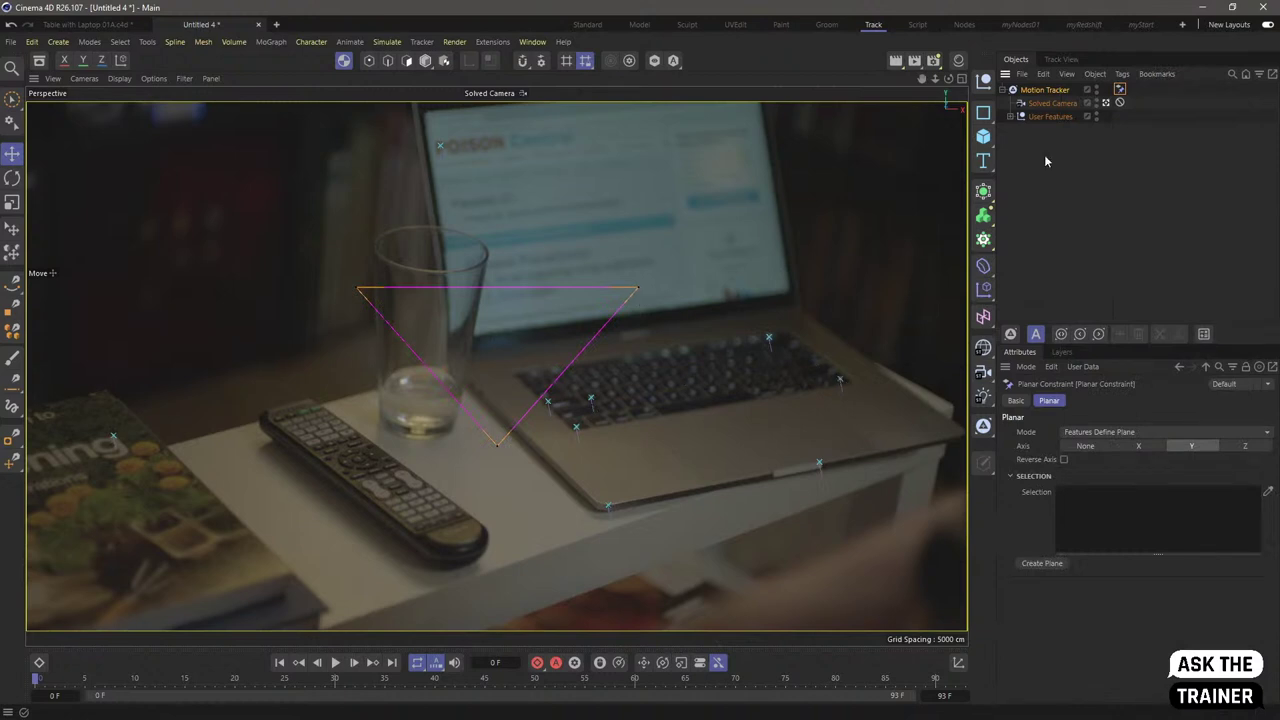
left_click(1030, 117)
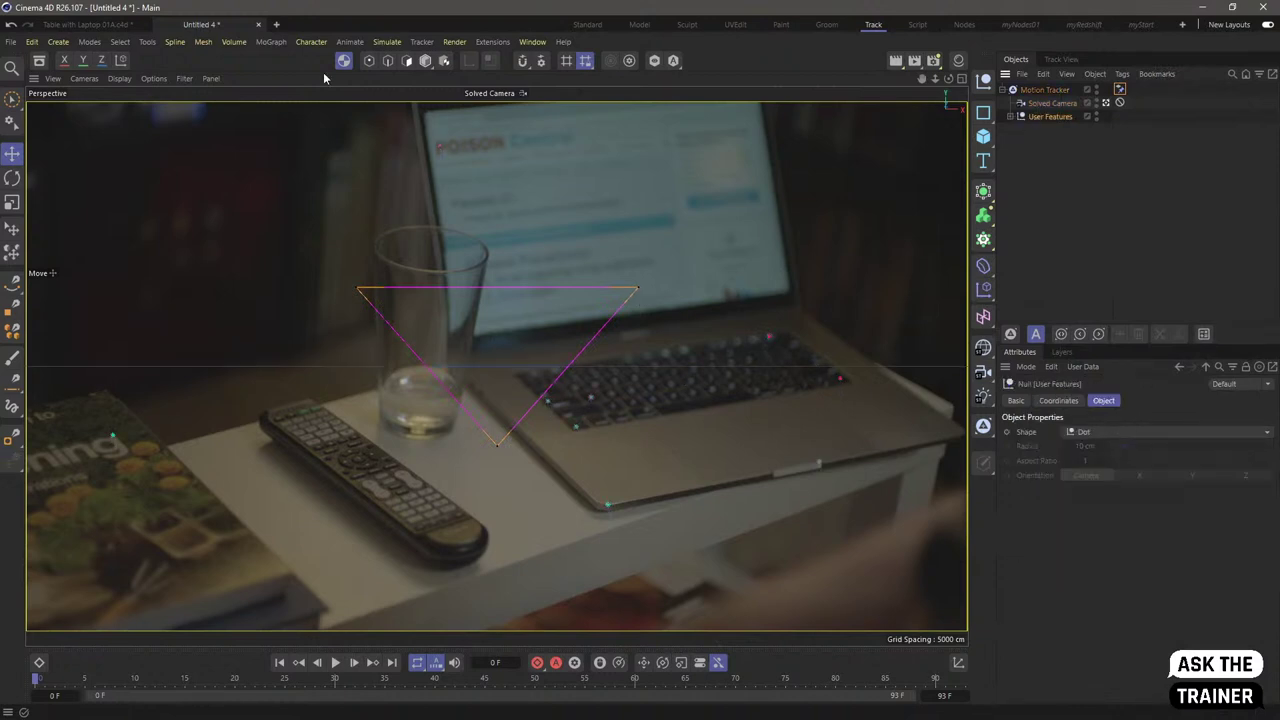
left_click(425, 60)
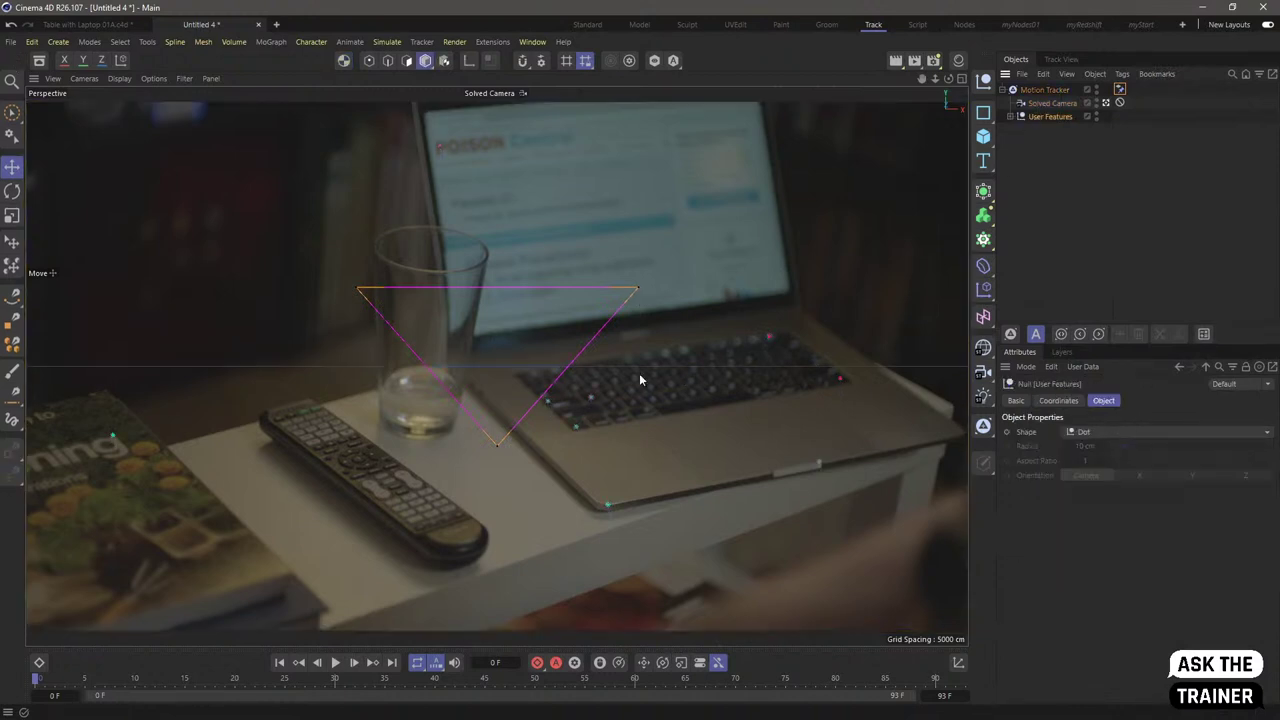
left_click(1010, 116)
left_click(1048, 130)
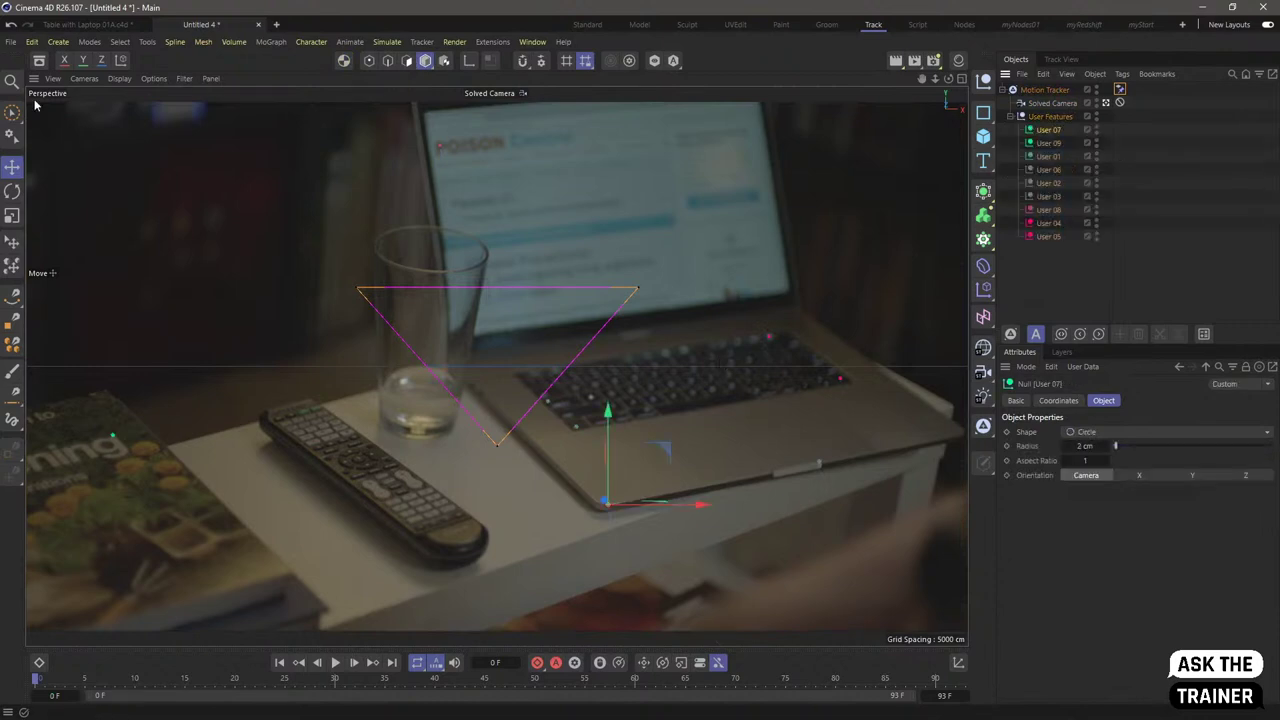
left_click_drag(12, 112, 90, 158)
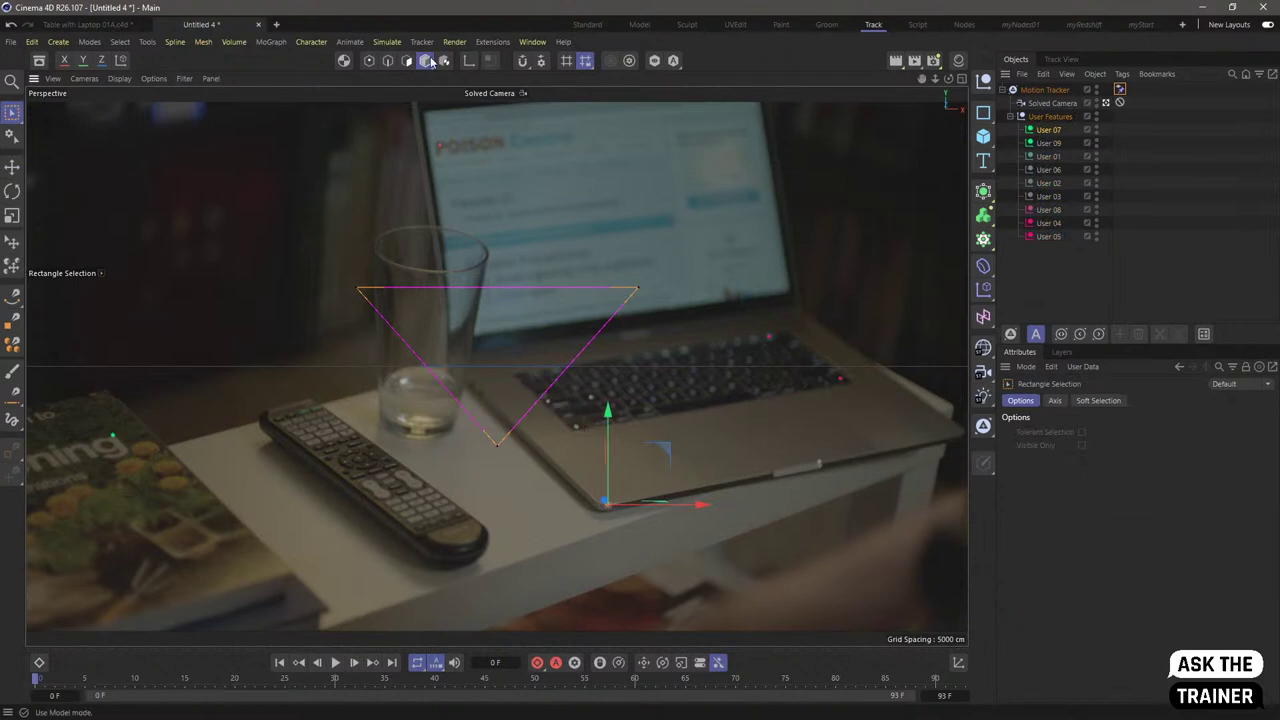
left_click(1028, 255)
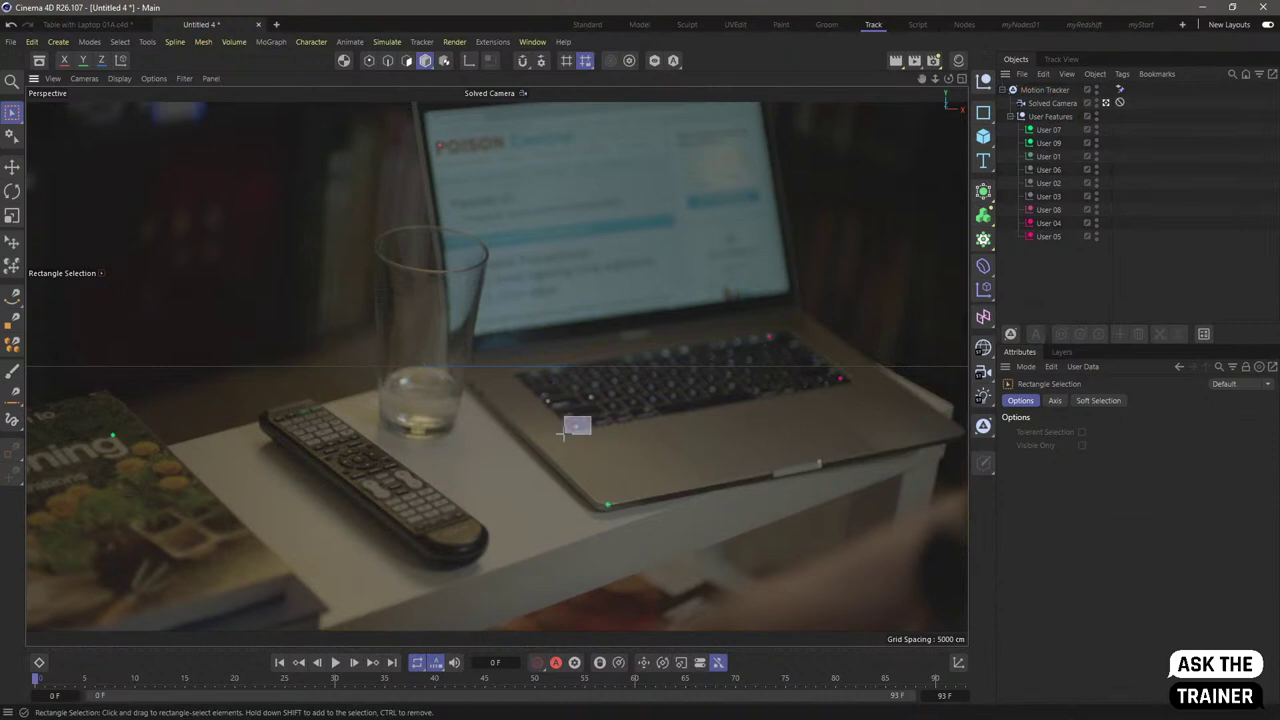
- Assign seven laptop features to the Planar Constraint on the Y axis, then show four views
left_click(575, 425)
left_click_drag(601, 390, 540, 405)
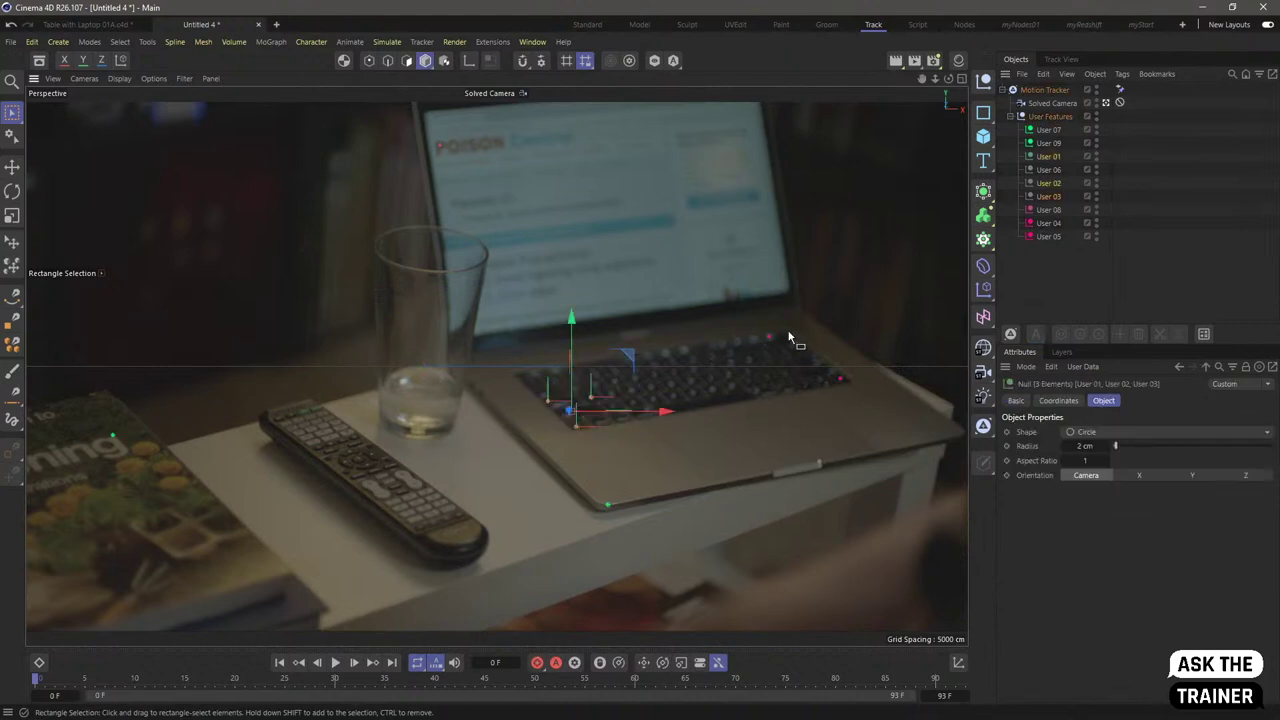
left_click_drag(752, 326, 852, 405, "shift")
left_click(606, 514, "shift")
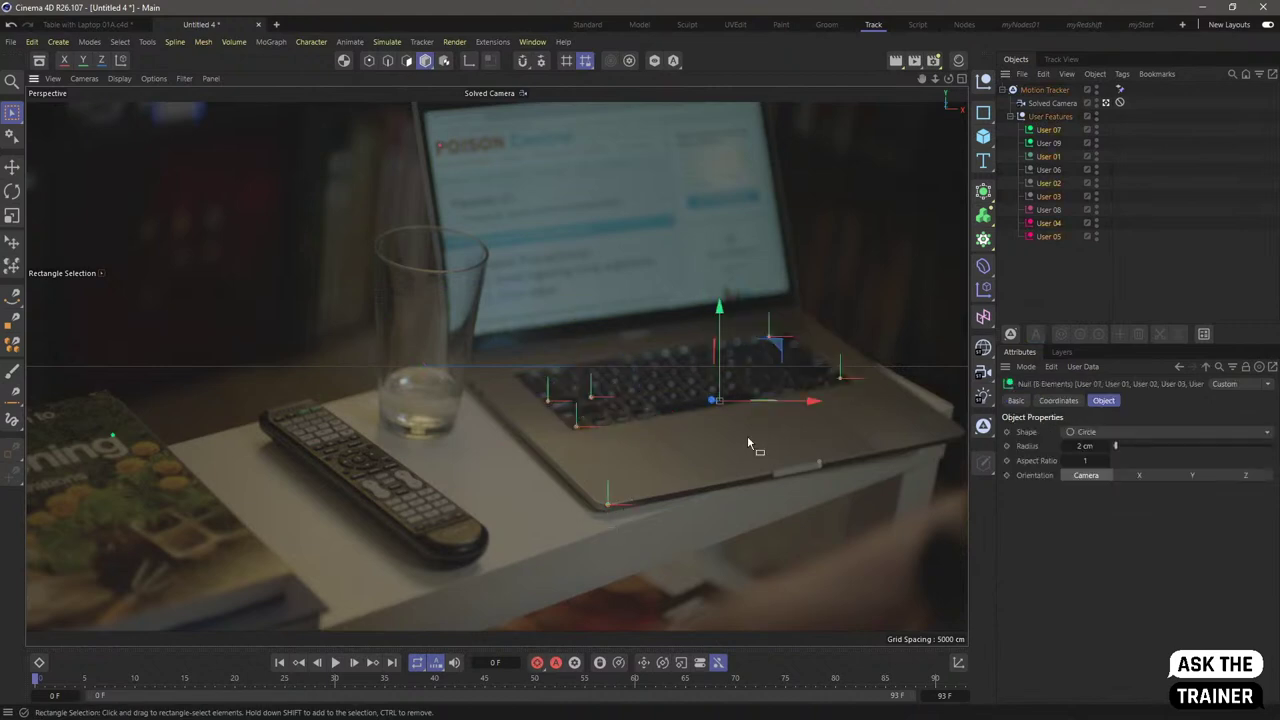
left_click_drag(782, 438, 846, 490, "shift")
left_click(1120, 89)
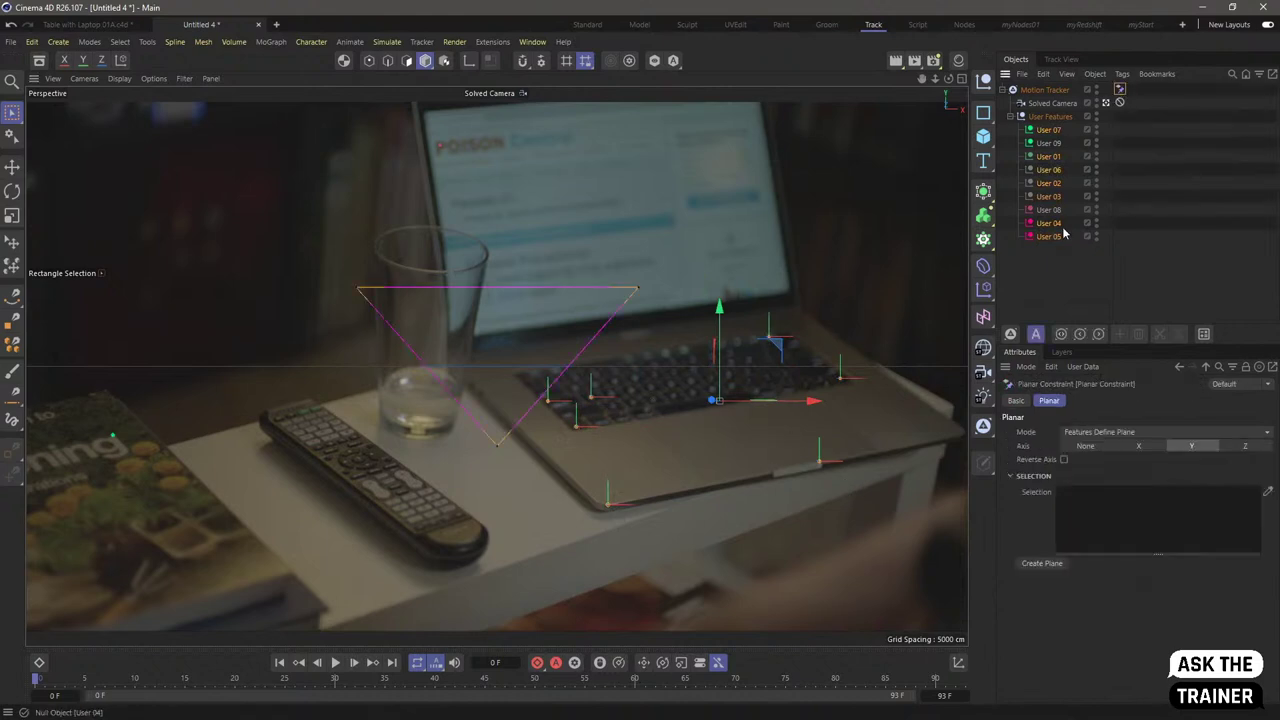
left_click_drag(1047, 240, 1112, 524)
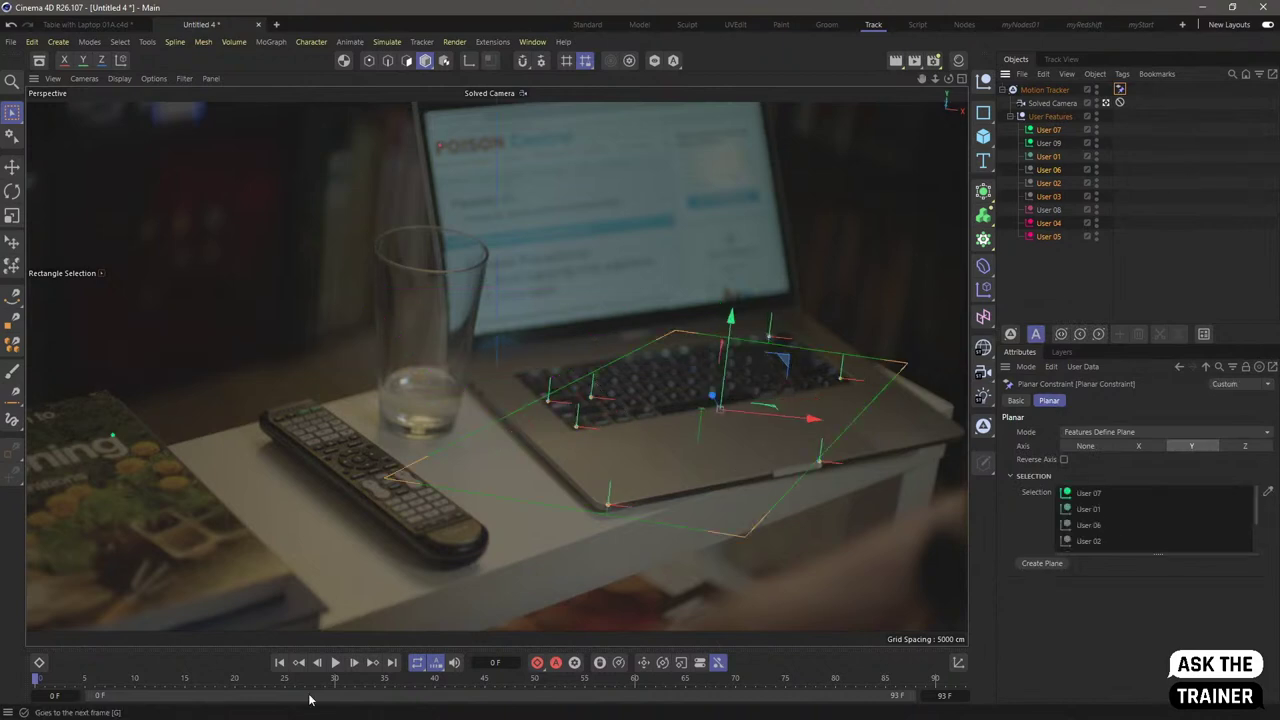
left_click_drag(310, 681, 410, 681)
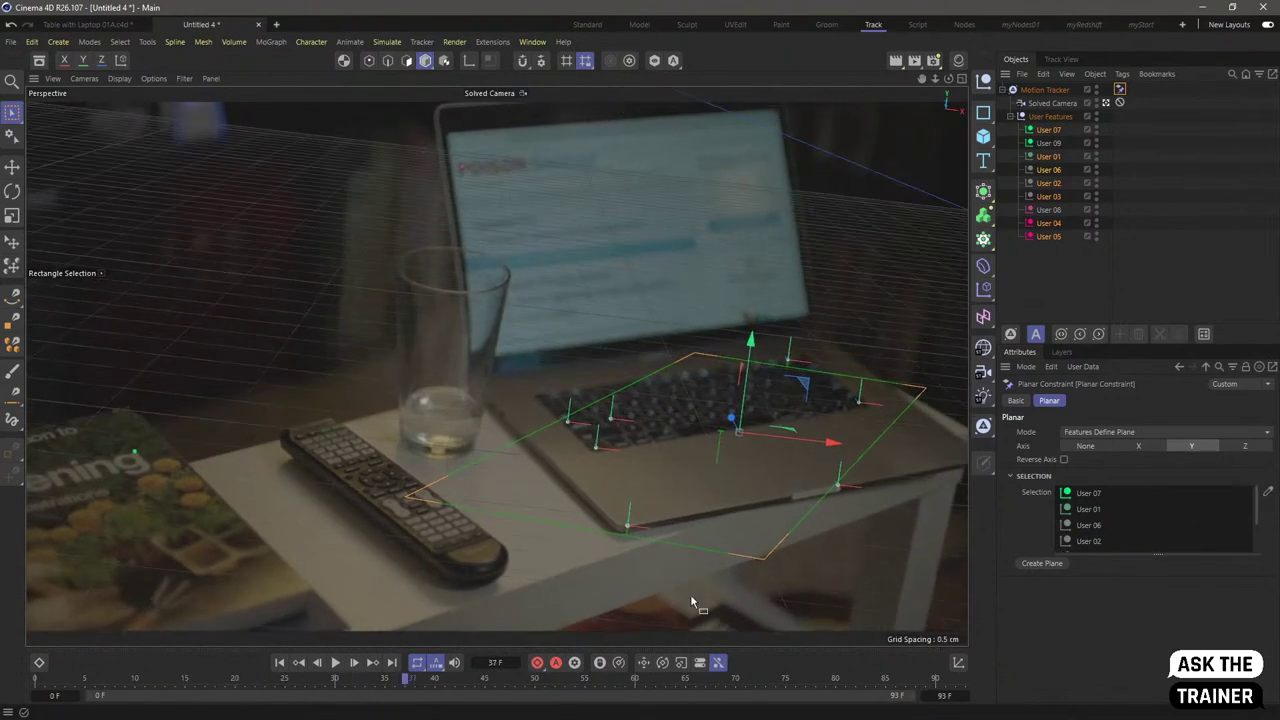
left_click(1188, 447)
left_click(957, 80)
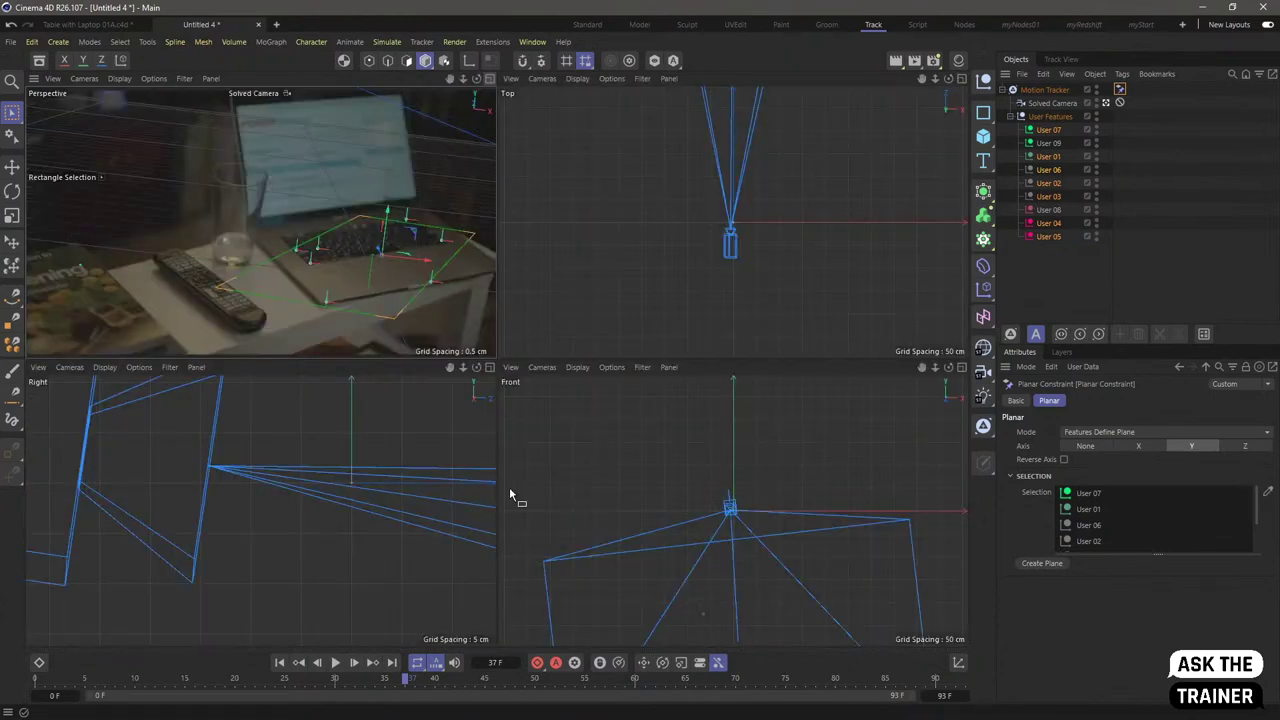
left_click(1040, 103)
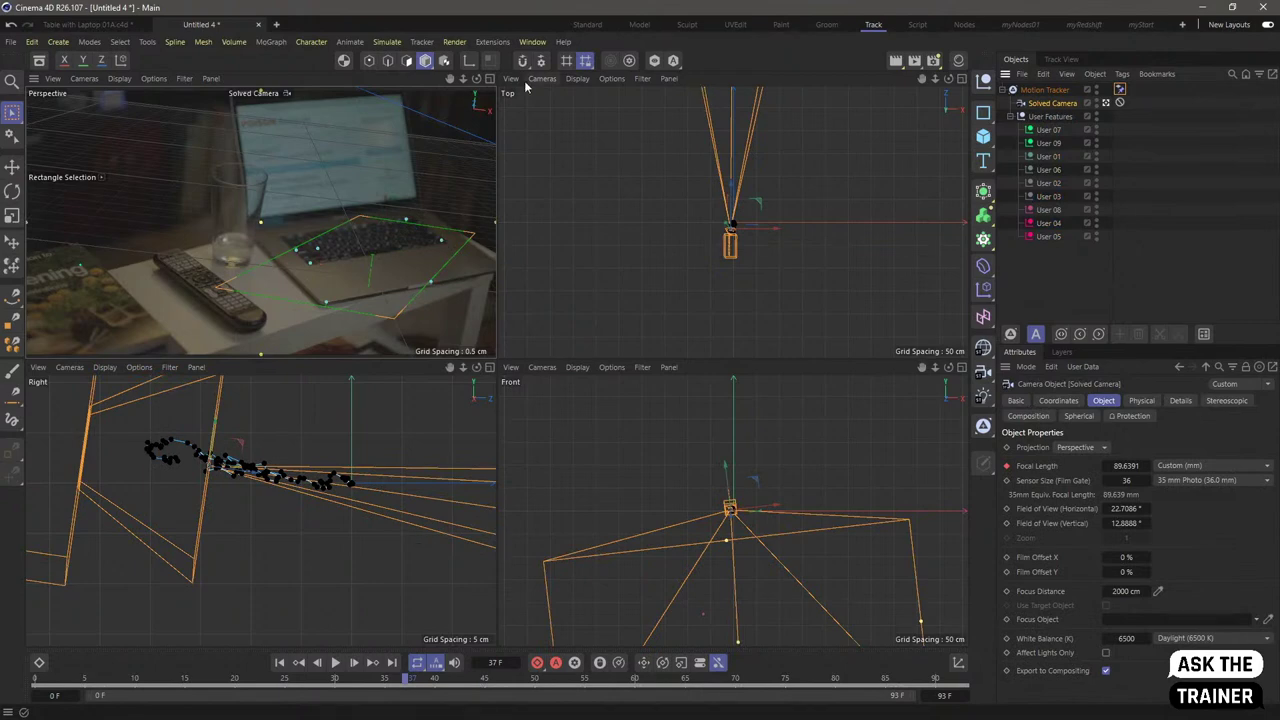
left_click(489, 78)
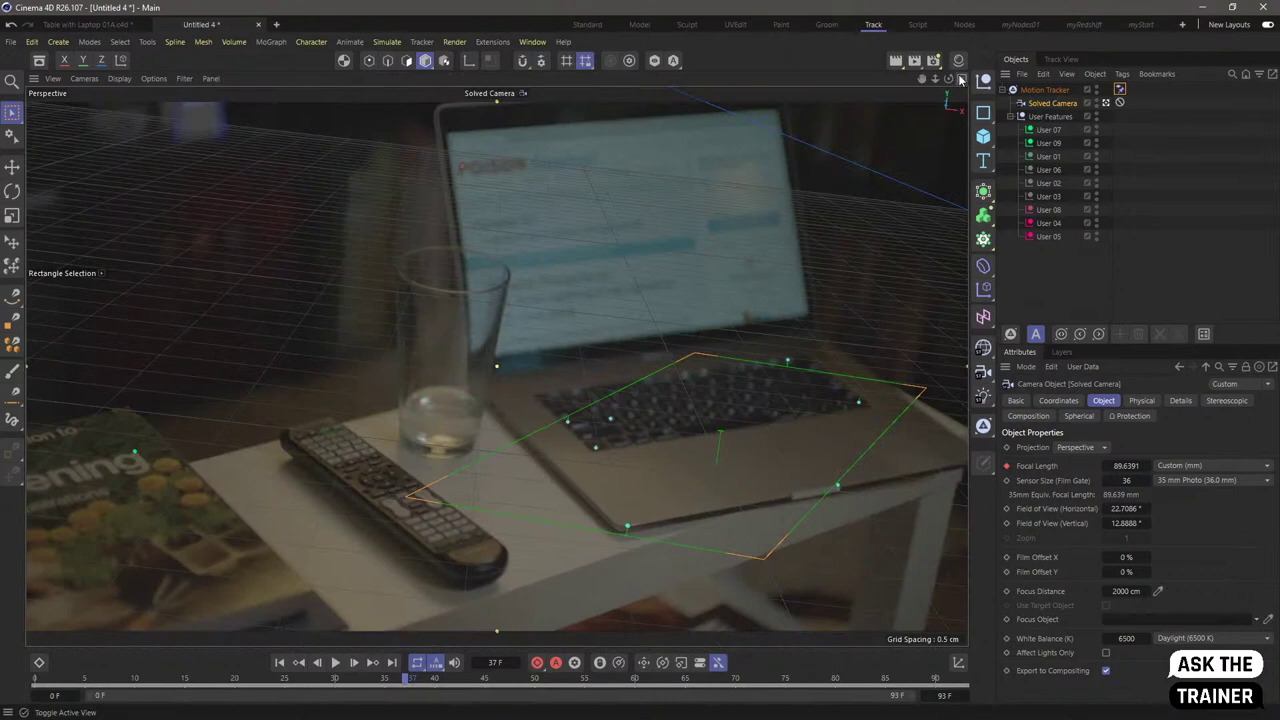
middle_click(477, 277)
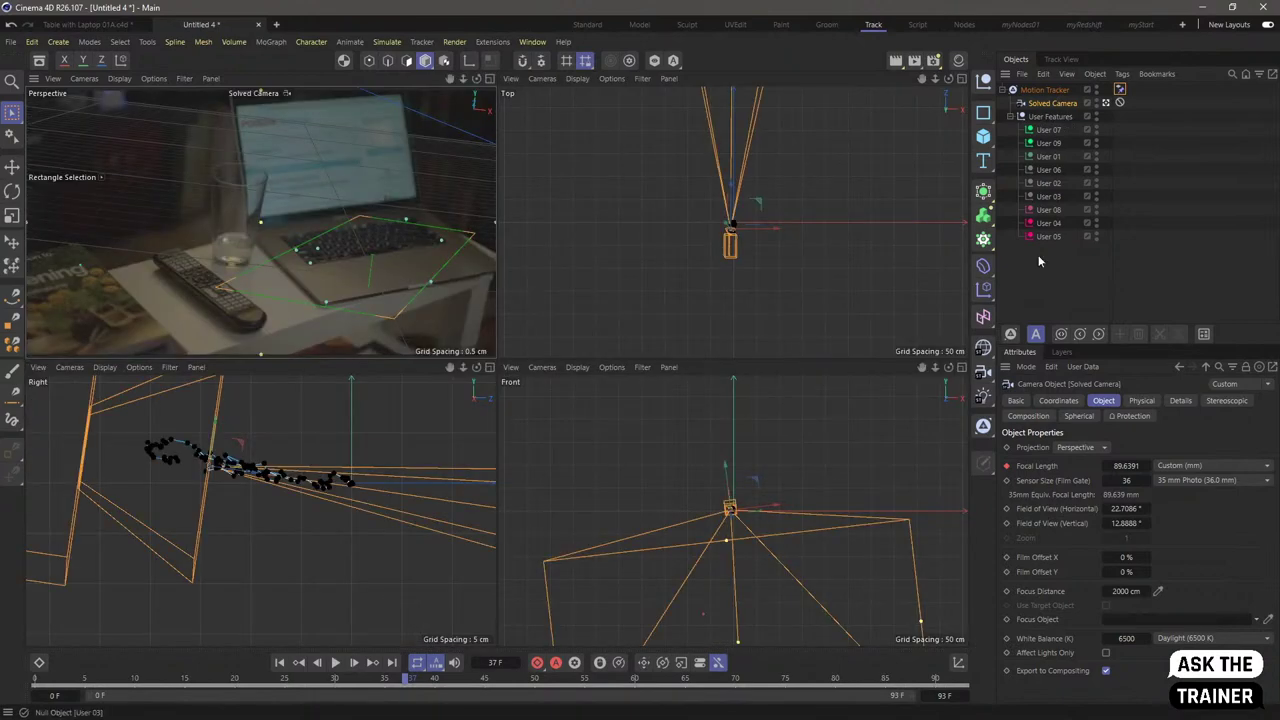
left_click(1044, 90)
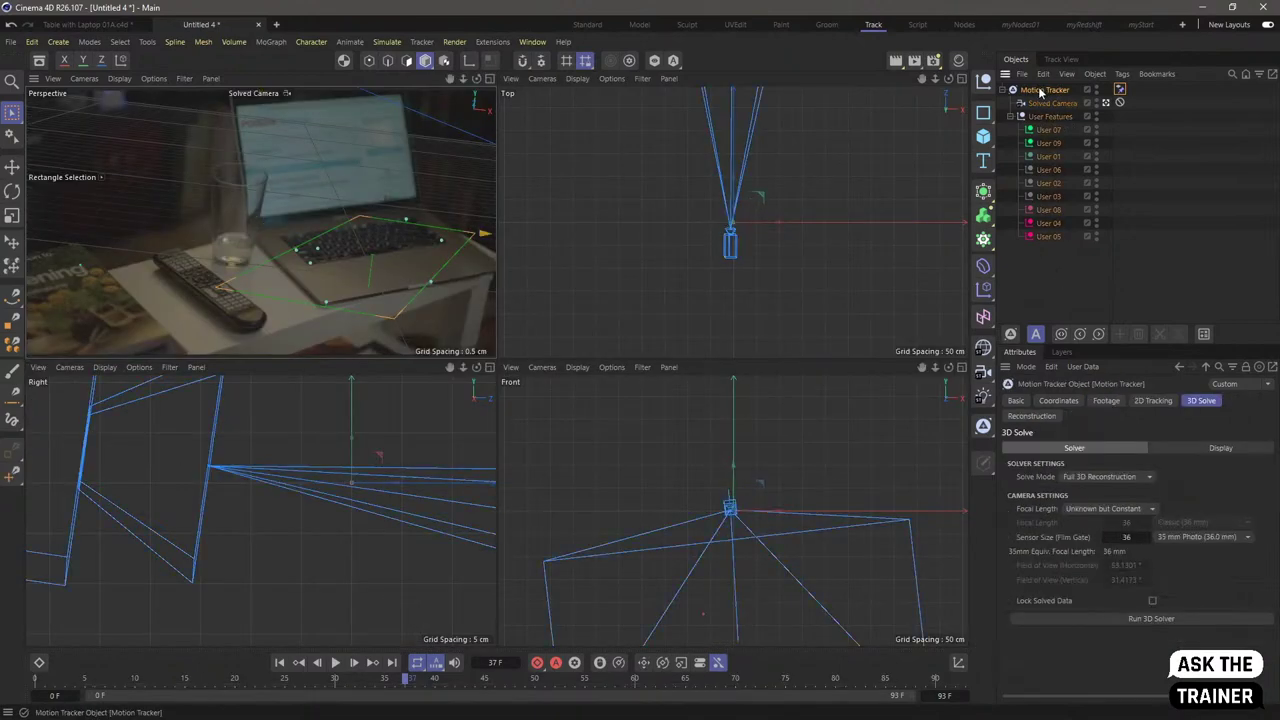
- Add a Vector Constraint to the Motion Tracker targeting features User 06 and User 07
right_click(1044, 90)
mouse_move(1098, 231)
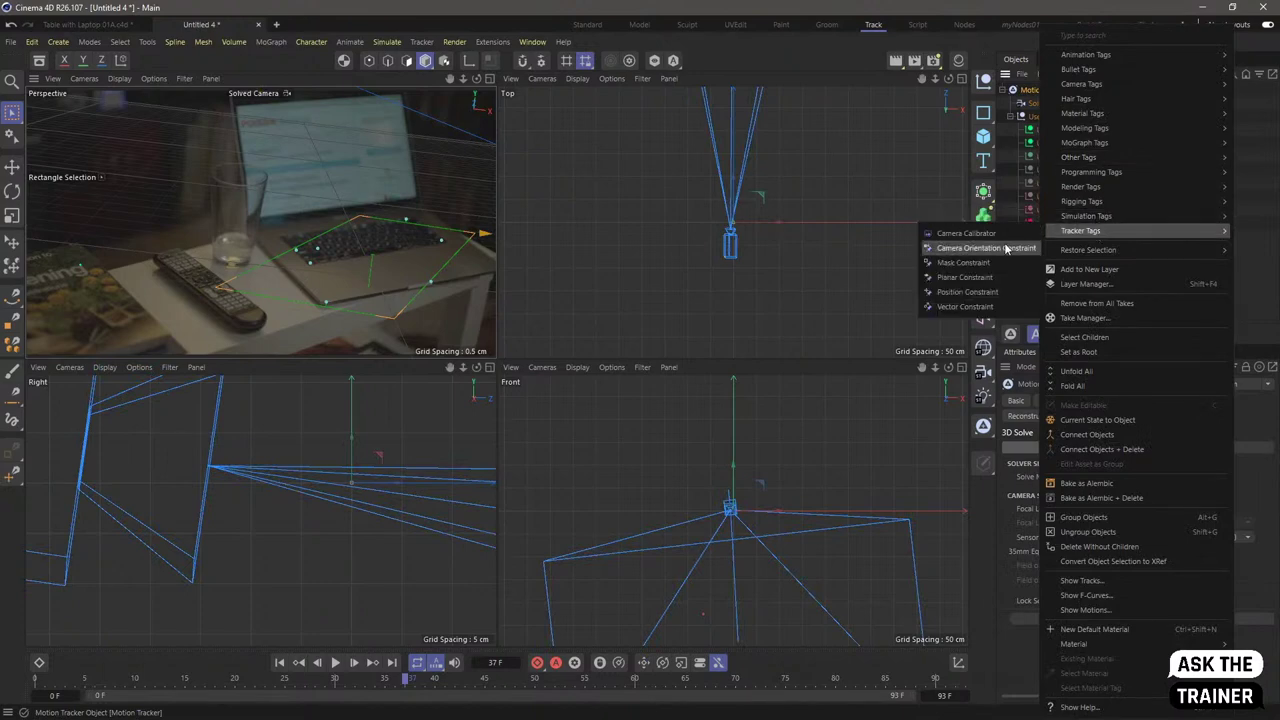
left_click(1005, 307)
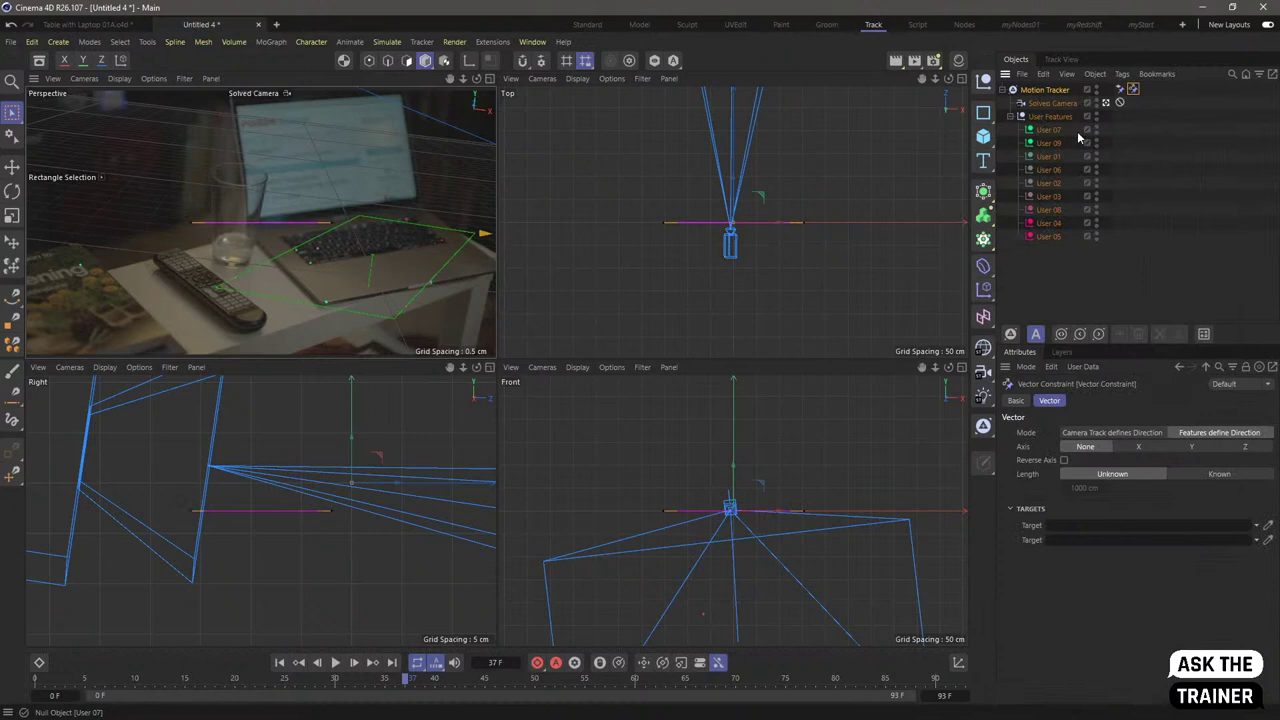
left_click(1050, 116)
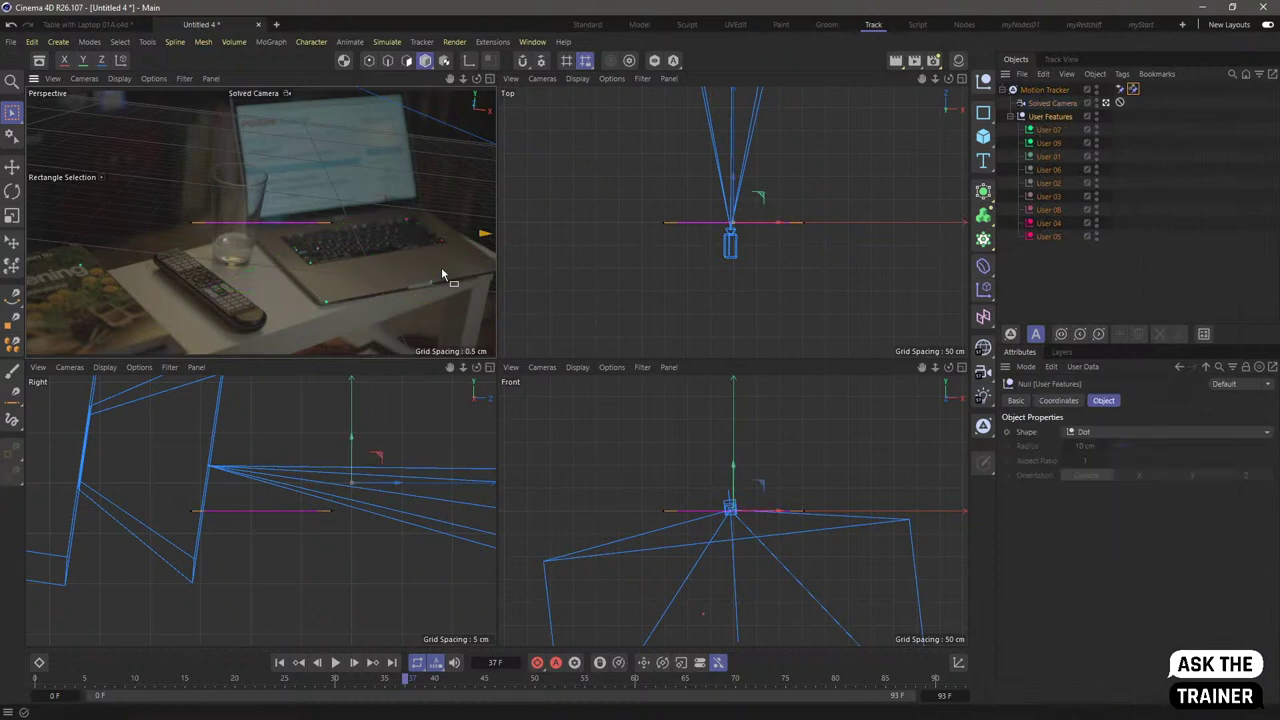
left_click(1104, 230)
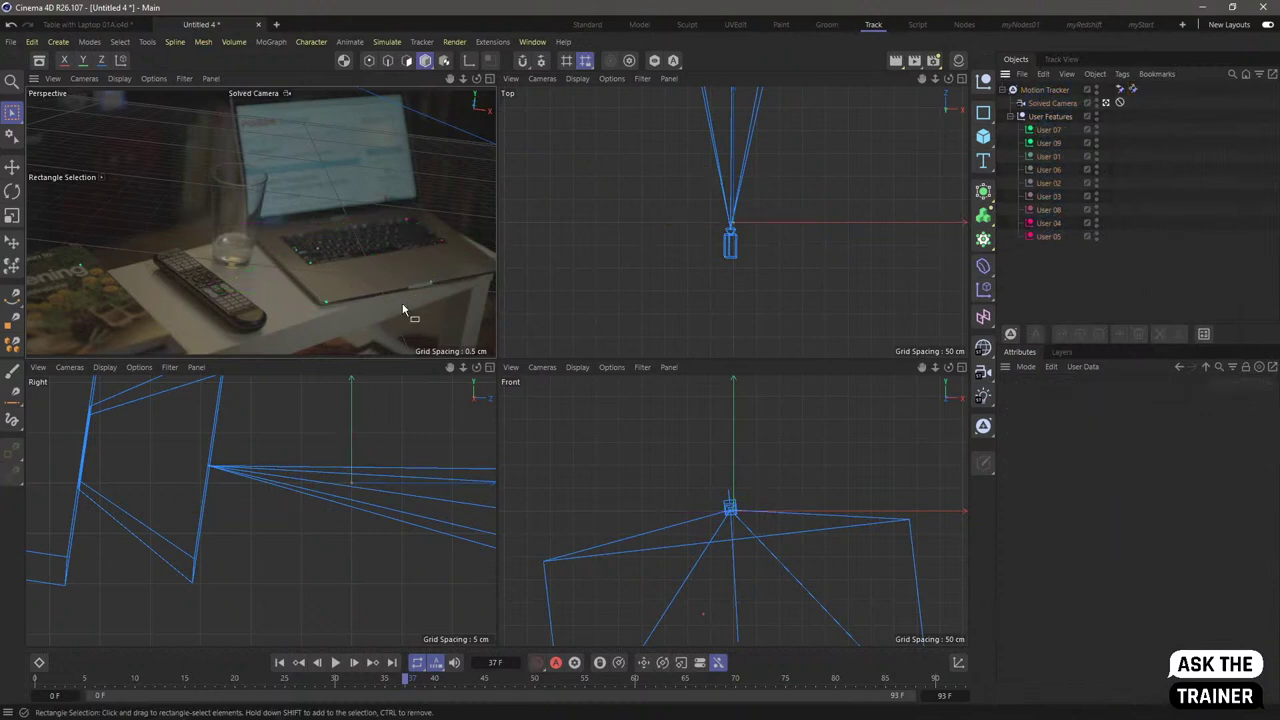
left_click(335, 295)
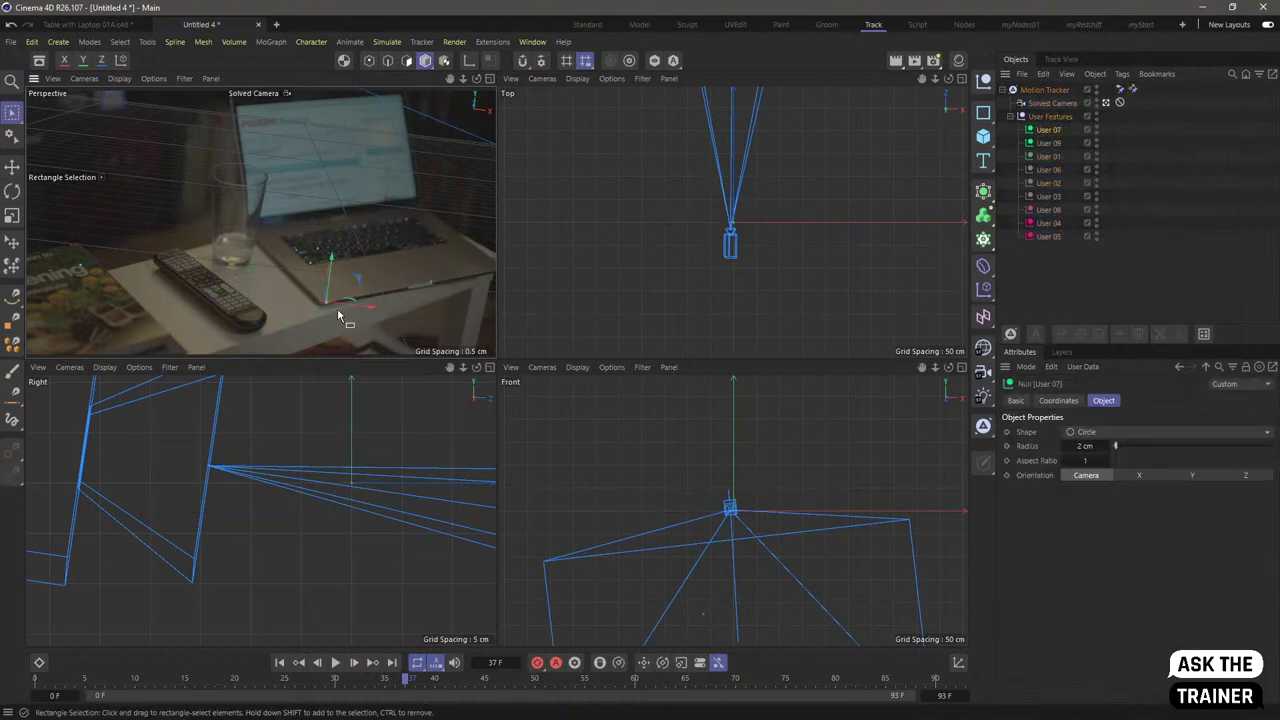
left_click(428, 284, "shift")
left_click(1133, 90)
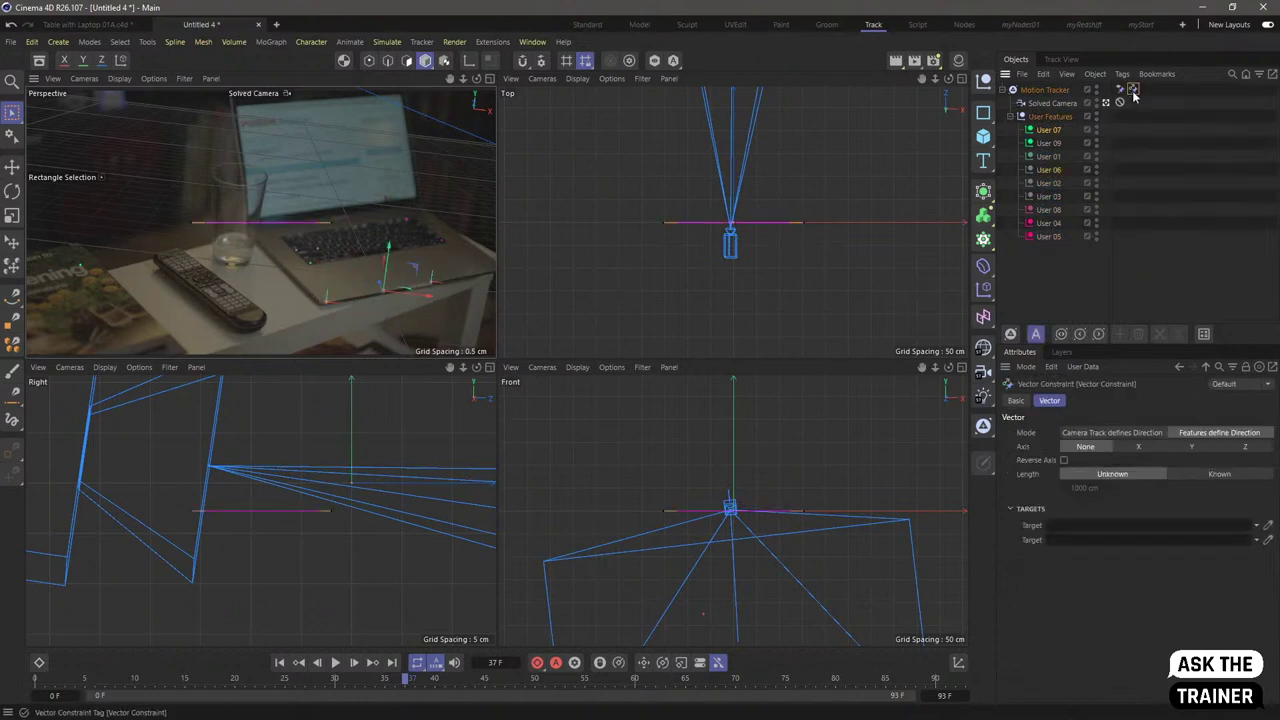
left_click_drag(1050, 170, 1081, 285)
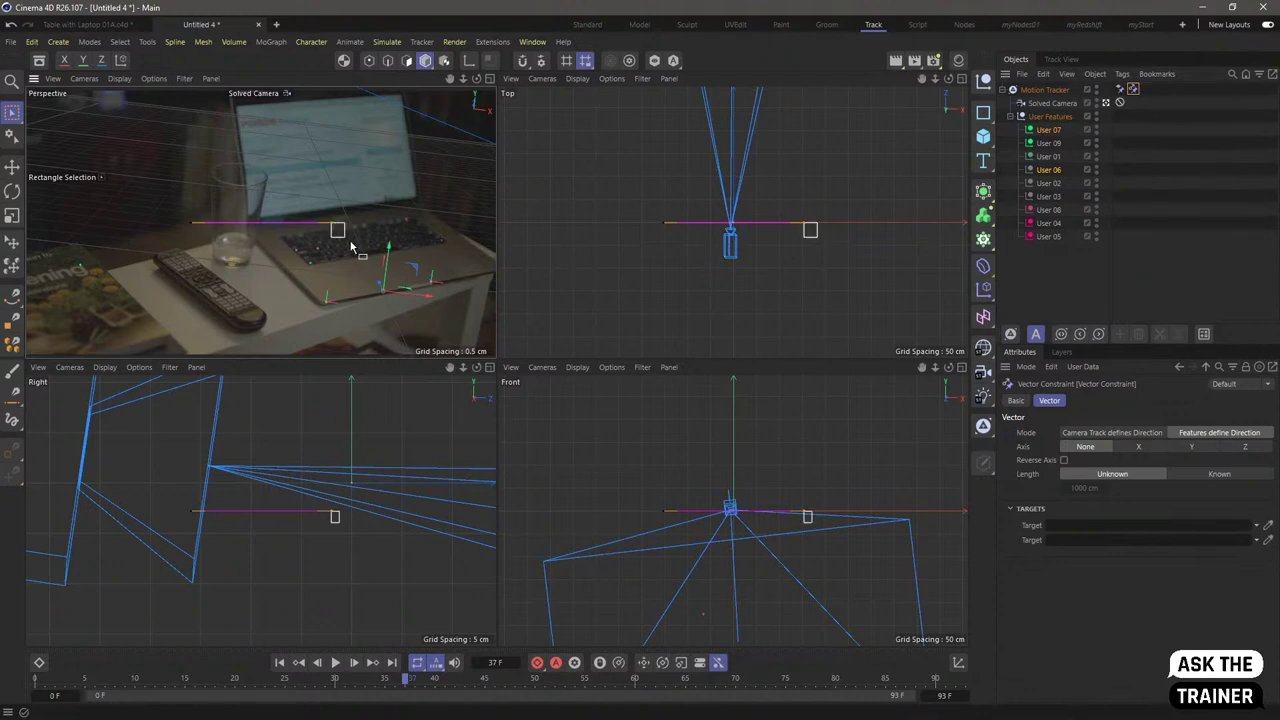
- Draw the vector from User 06 to User 07 along X with a known 20 cm length
key("e")
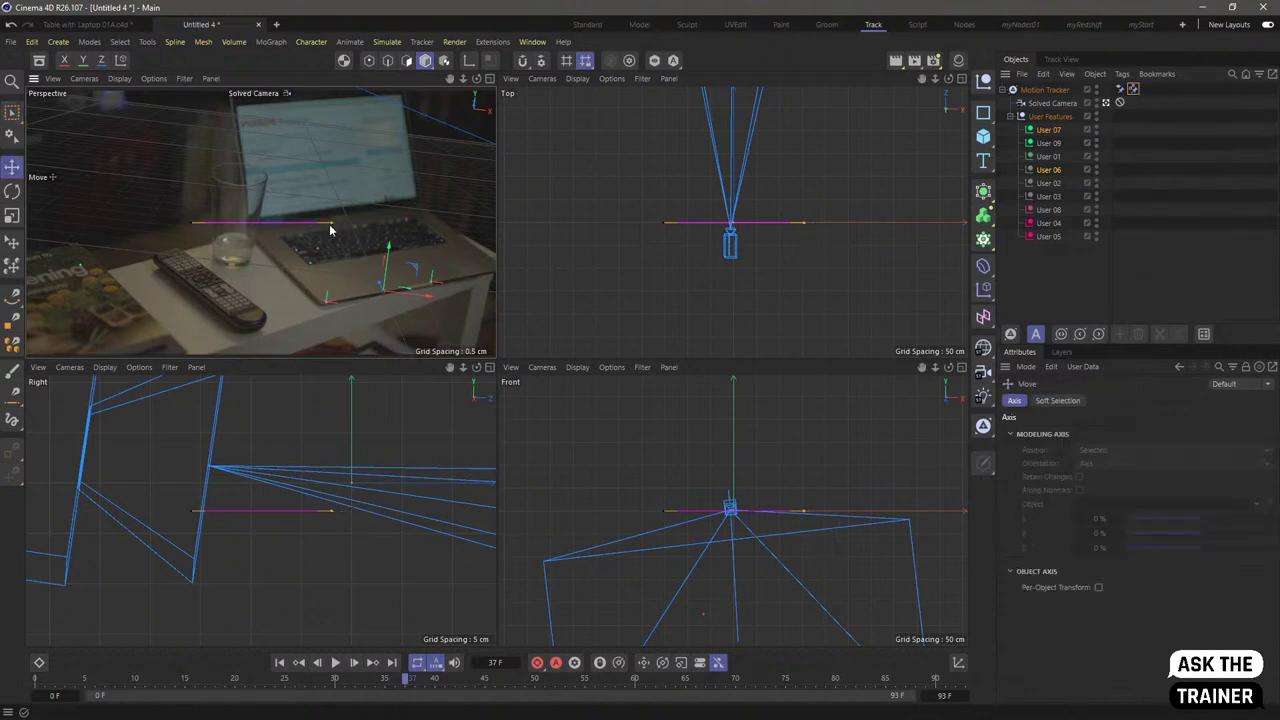
left_click_drag(334, 228, 316, 250)
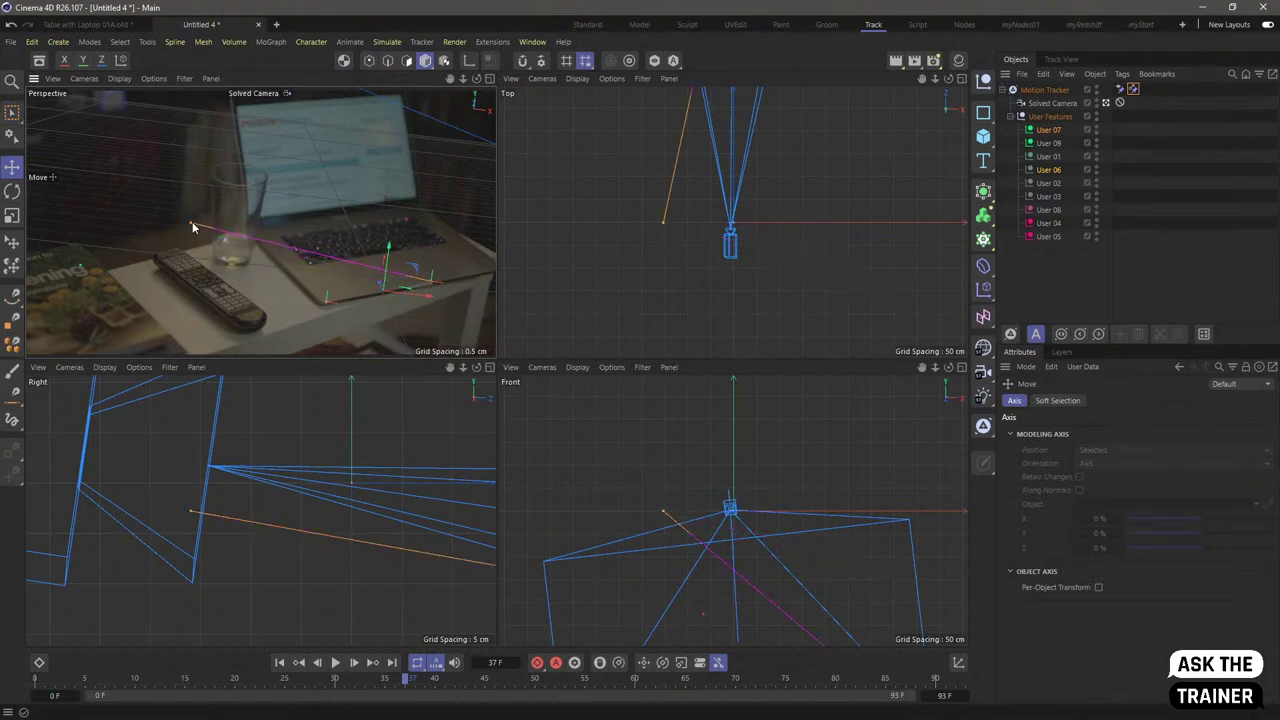
mouse_move(333, 302)
left_mouse_down()
mouse_move(340, 290)
mouse_move(329, 305)
left_mouse_up()
left_click(1133, 89)
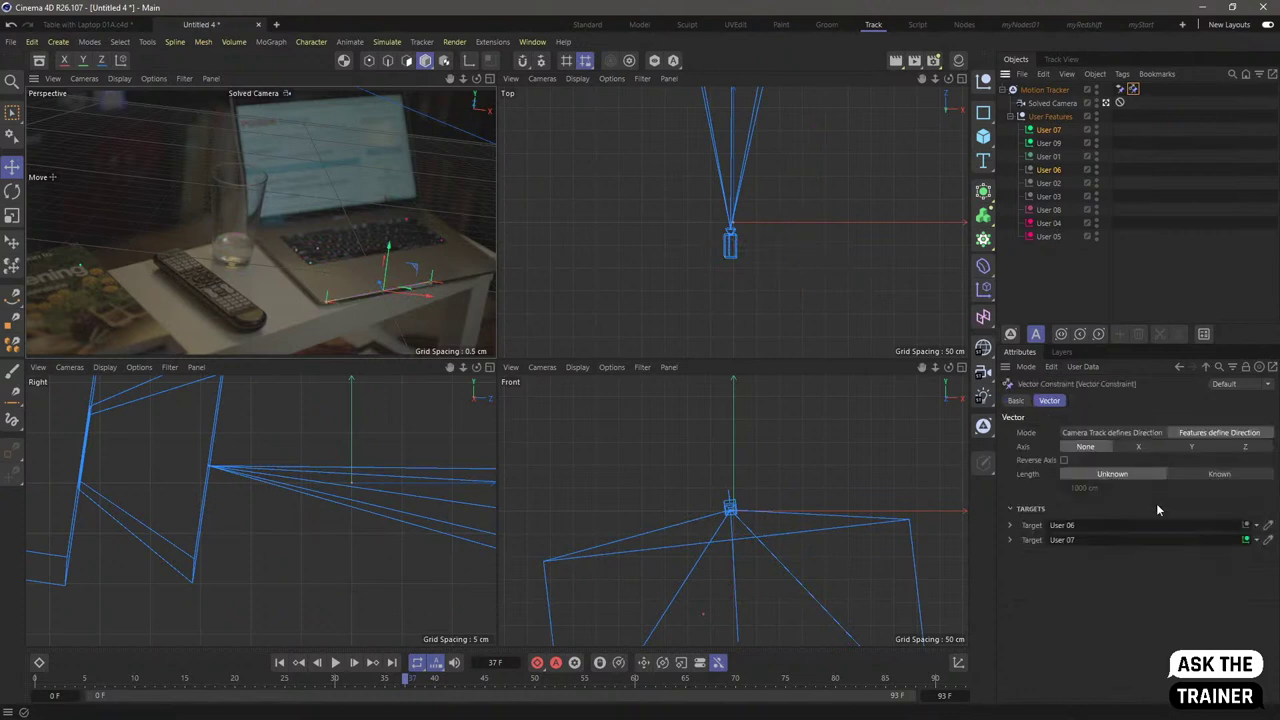
left_click(1138, 447)
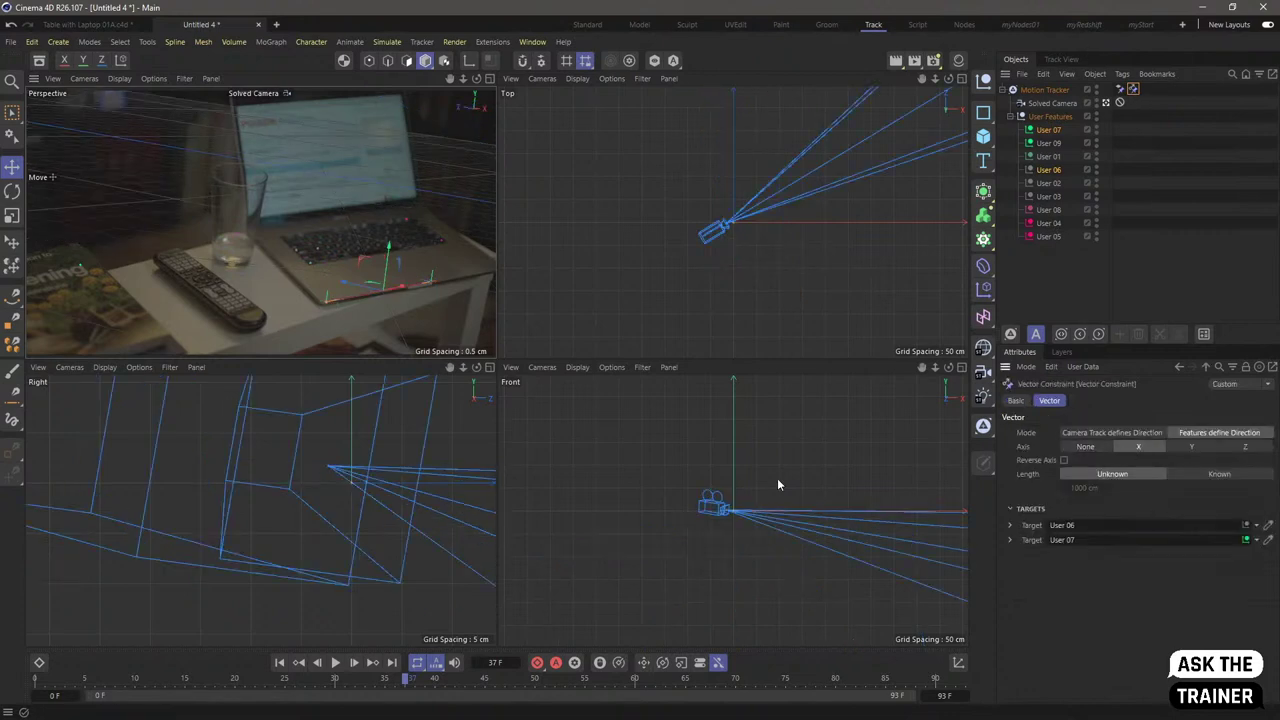
left_click(1219, 476)
double_click(1085, 487)
type("20")
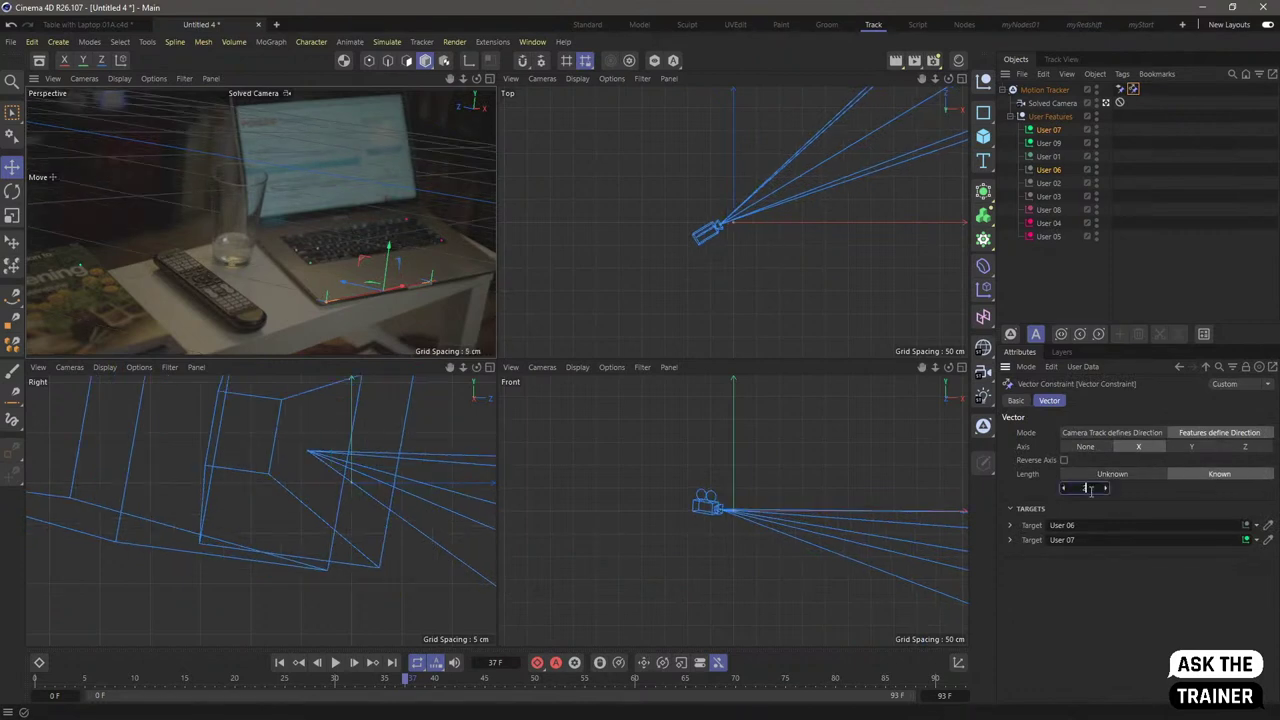
key("Return")
scroll(429, 502, "down", 5)
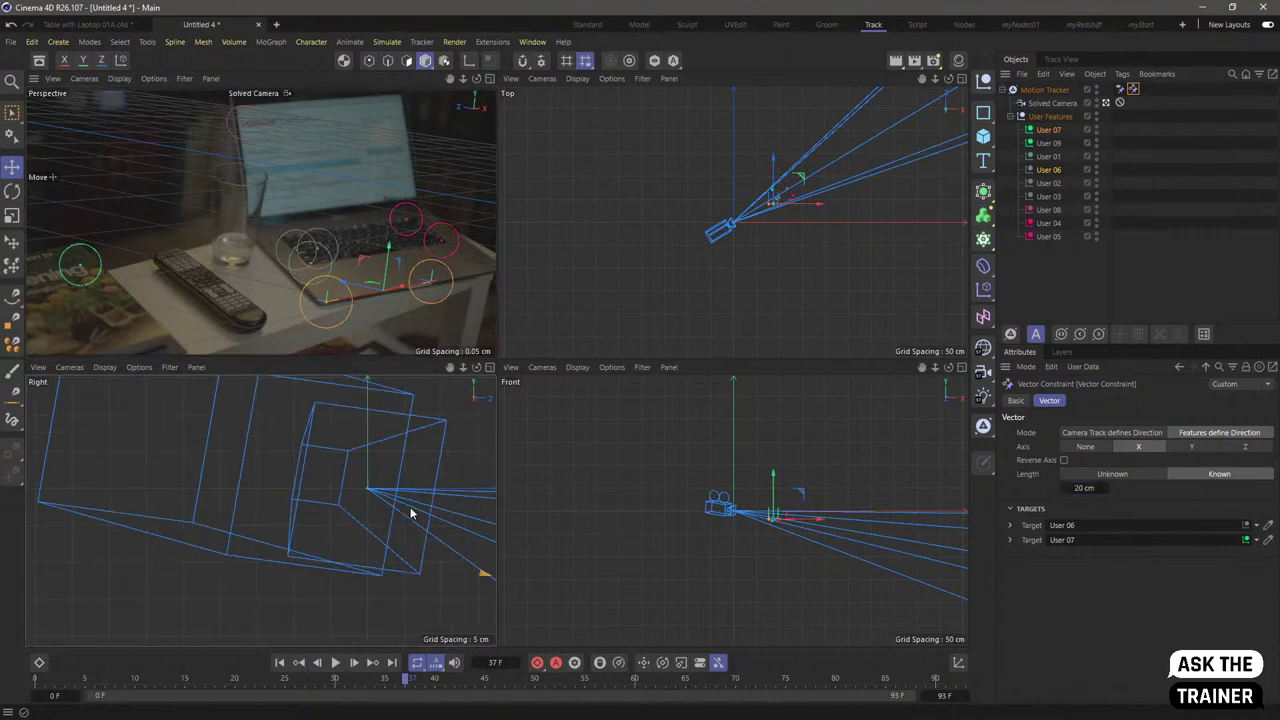
middle_click_drag(371, 509, 209, 489)
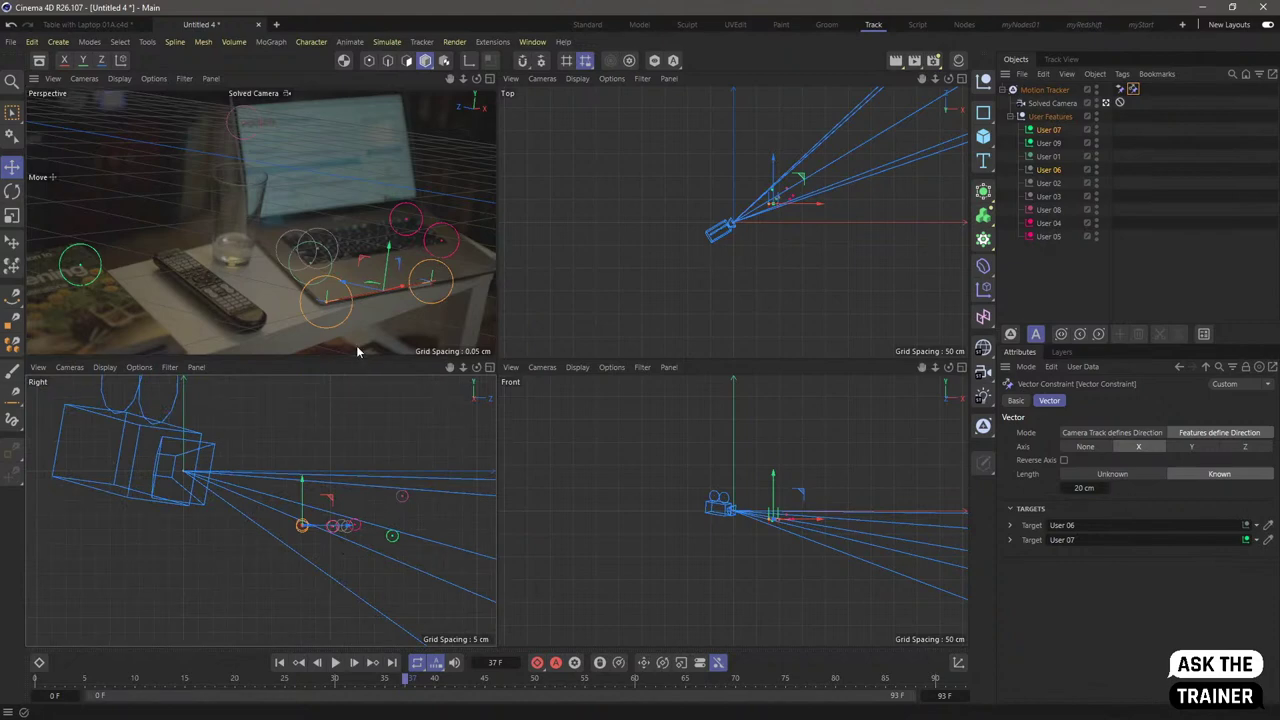
- Add a Position Constraint pinning feature User 07 at the origin, then maximize the Perspective view
left_click(1050, 90)
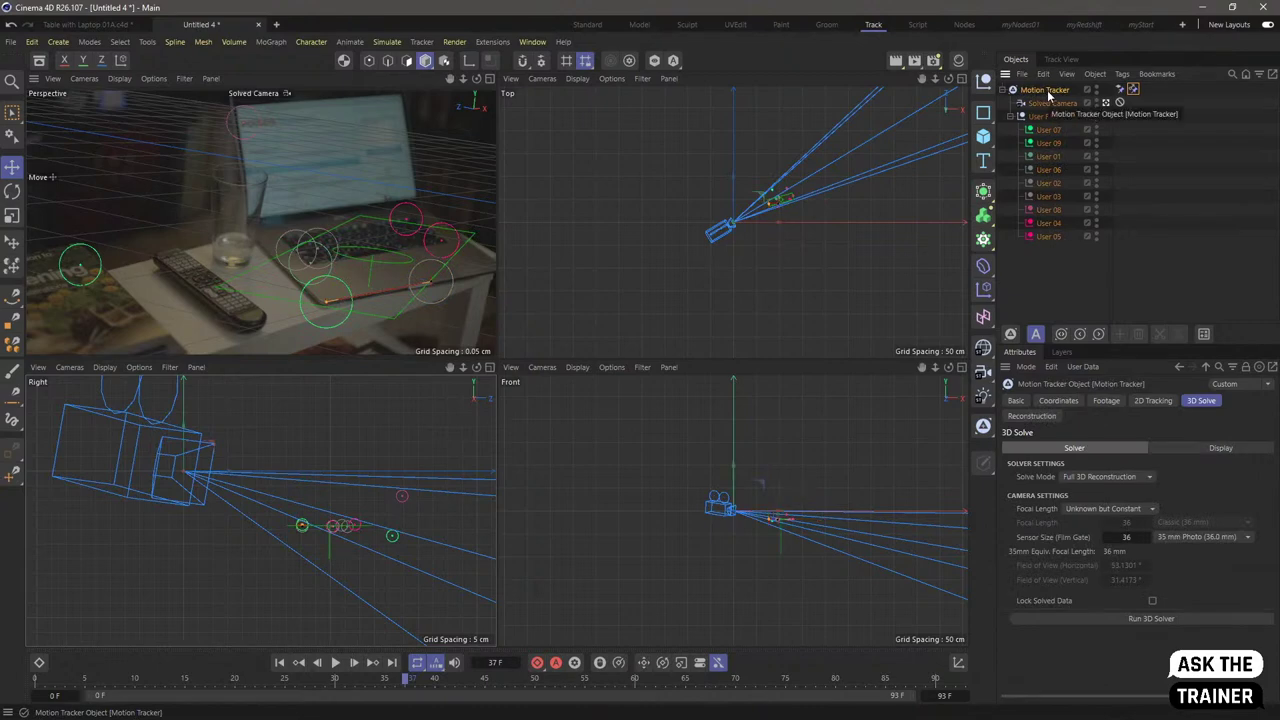
right_click(1050, 92)
mouse_move(1100, 222)
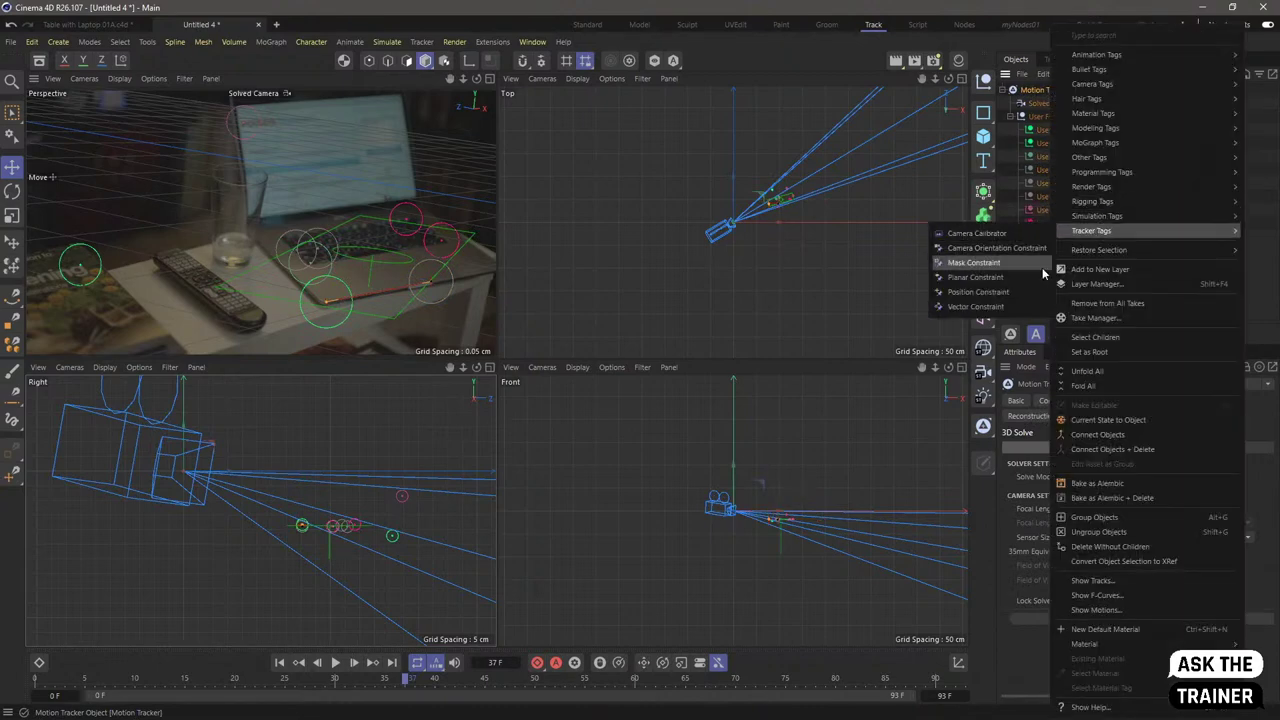
left_click(1014, 291)
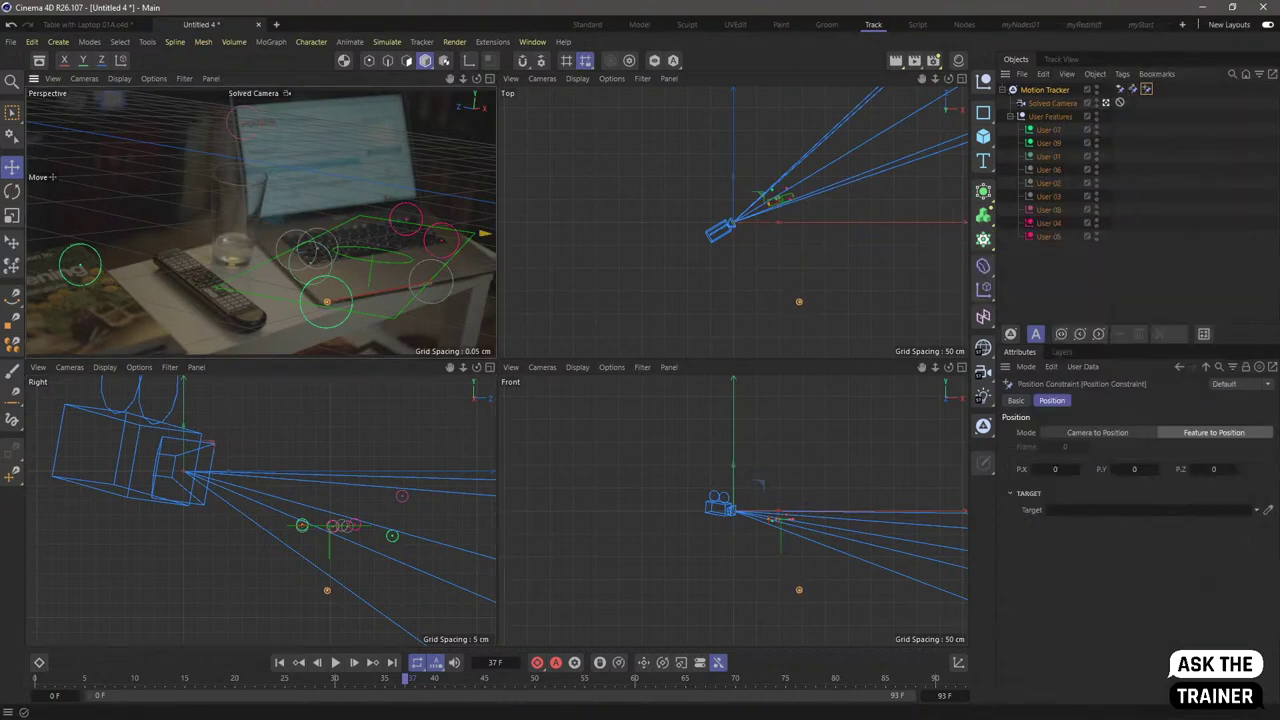
left_click(326, 301)
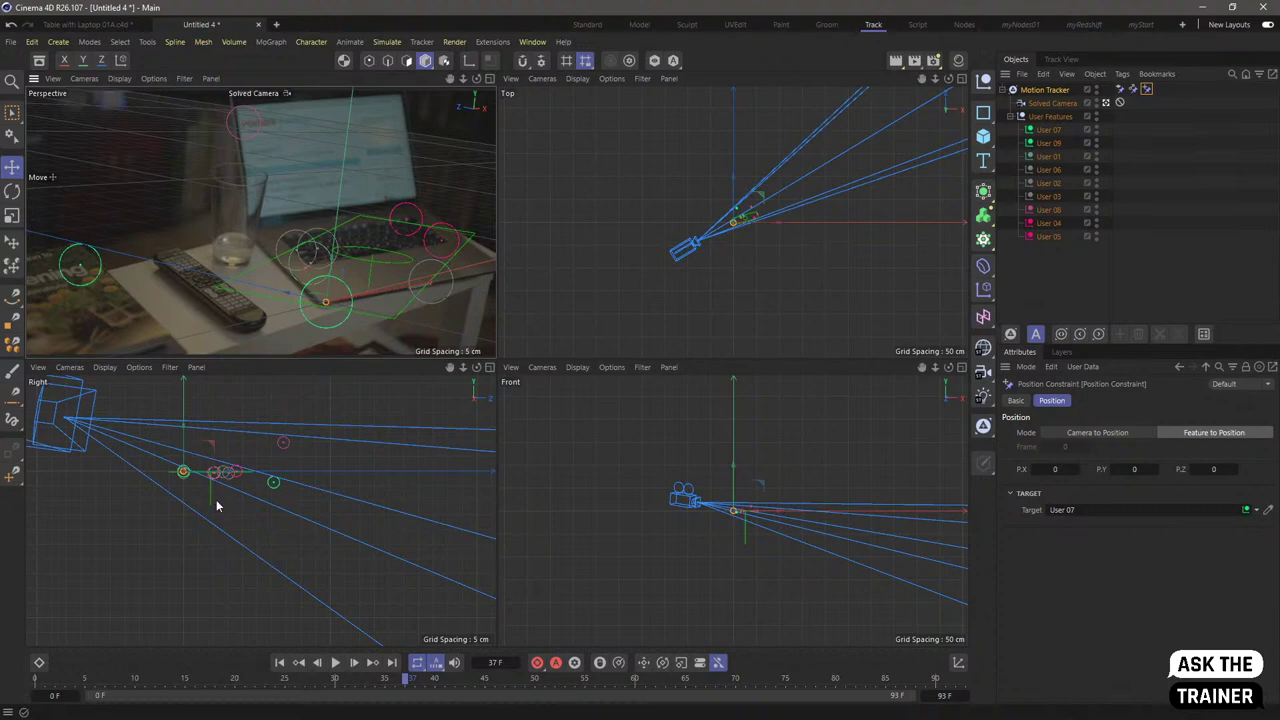
left_click(489, 80)
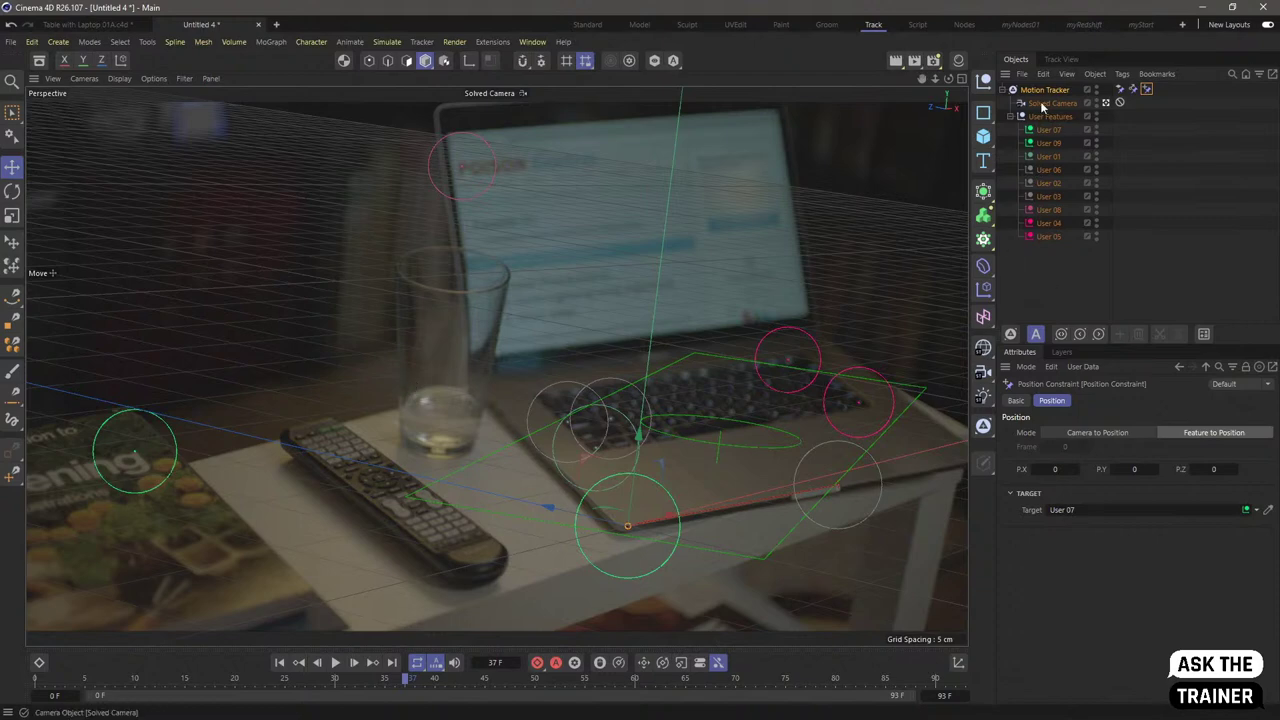
- Parent the Motion Tracker under a new null and rotate it to re-orient the solved scene
left_click(1003, 89)
left_click(1042, 90)
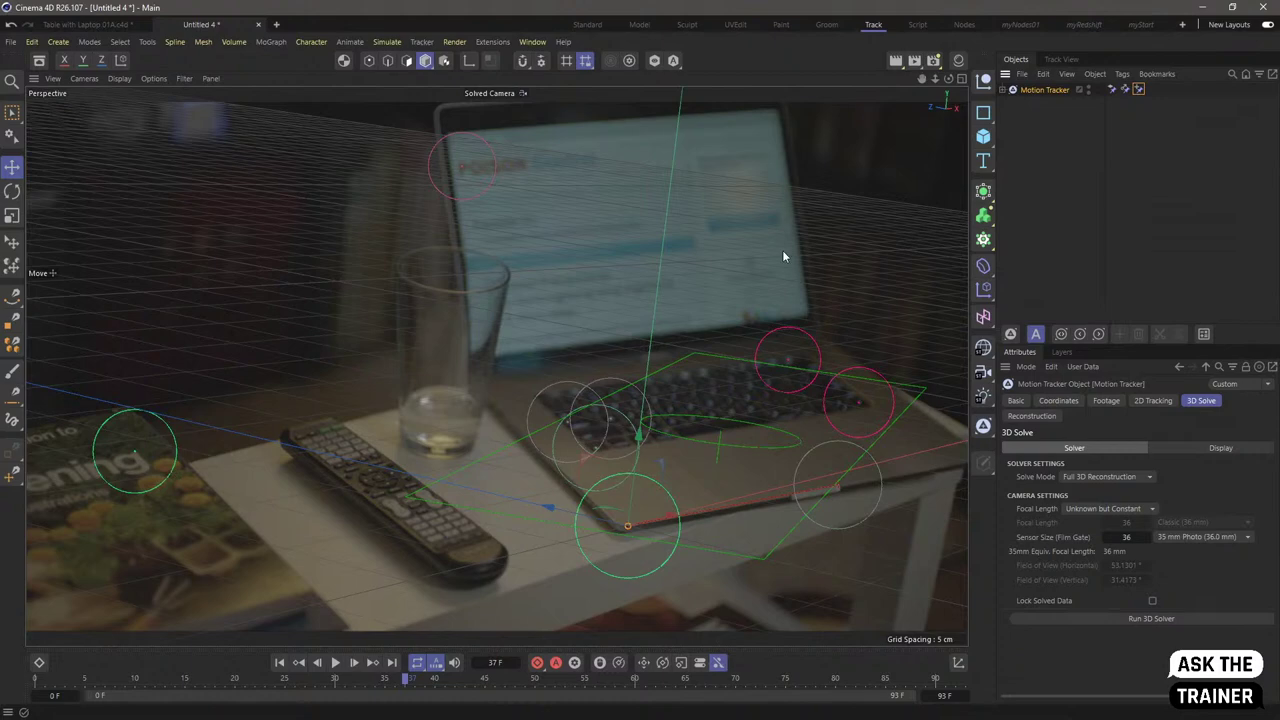
left_click(960, 79)
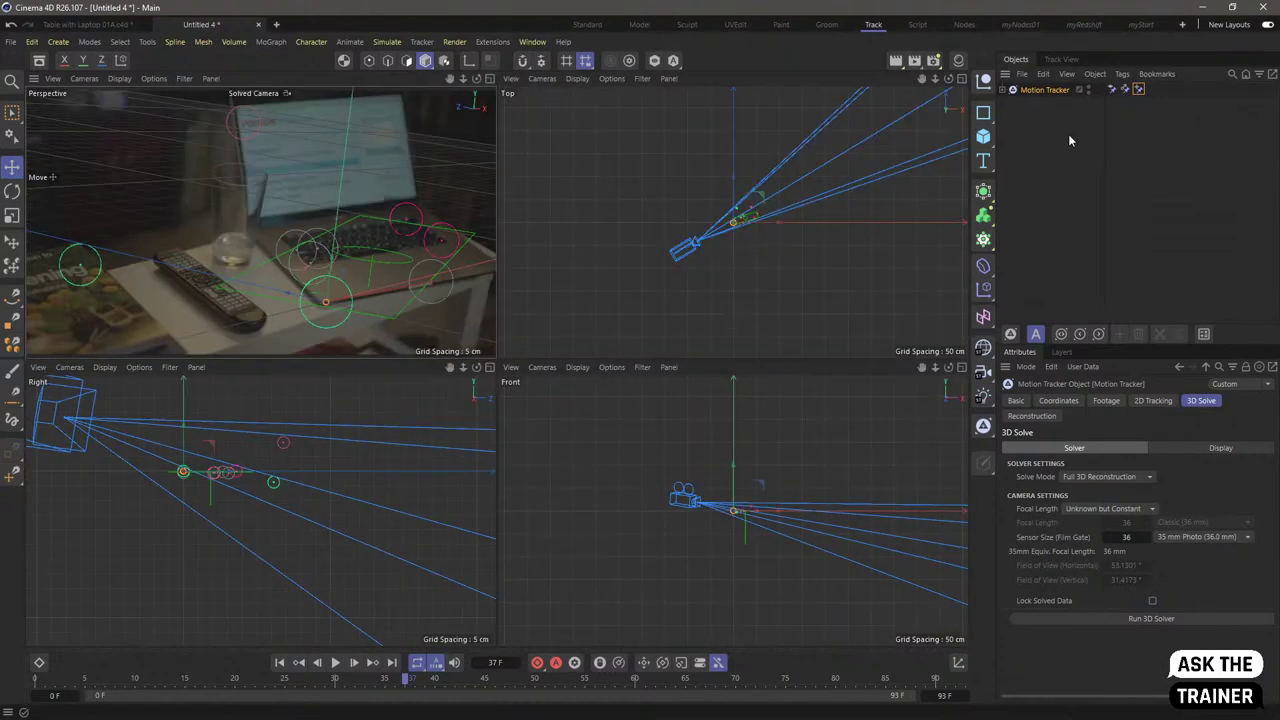
left_click(985, 88)
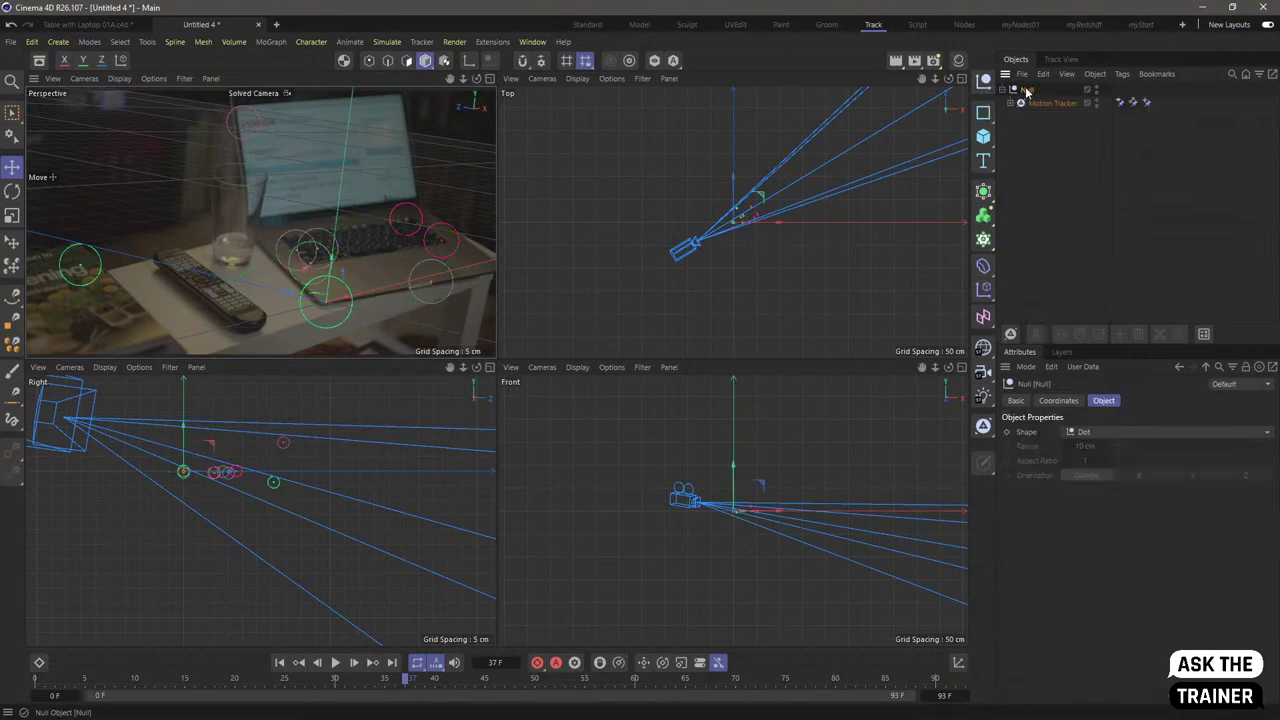
key("r")
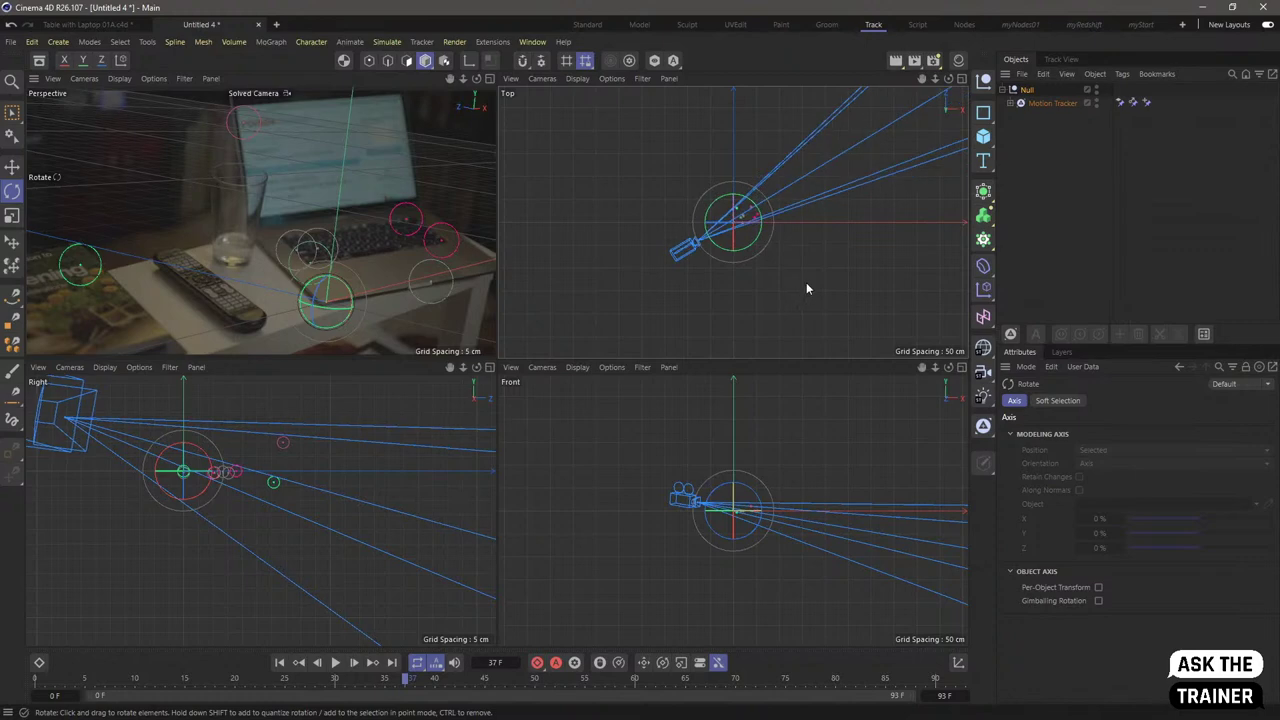
mouse_move(806, 282)
left_mouse_down()
mouse_move(796, 294)
mouse_move(806, 288)
left_mouse_up()
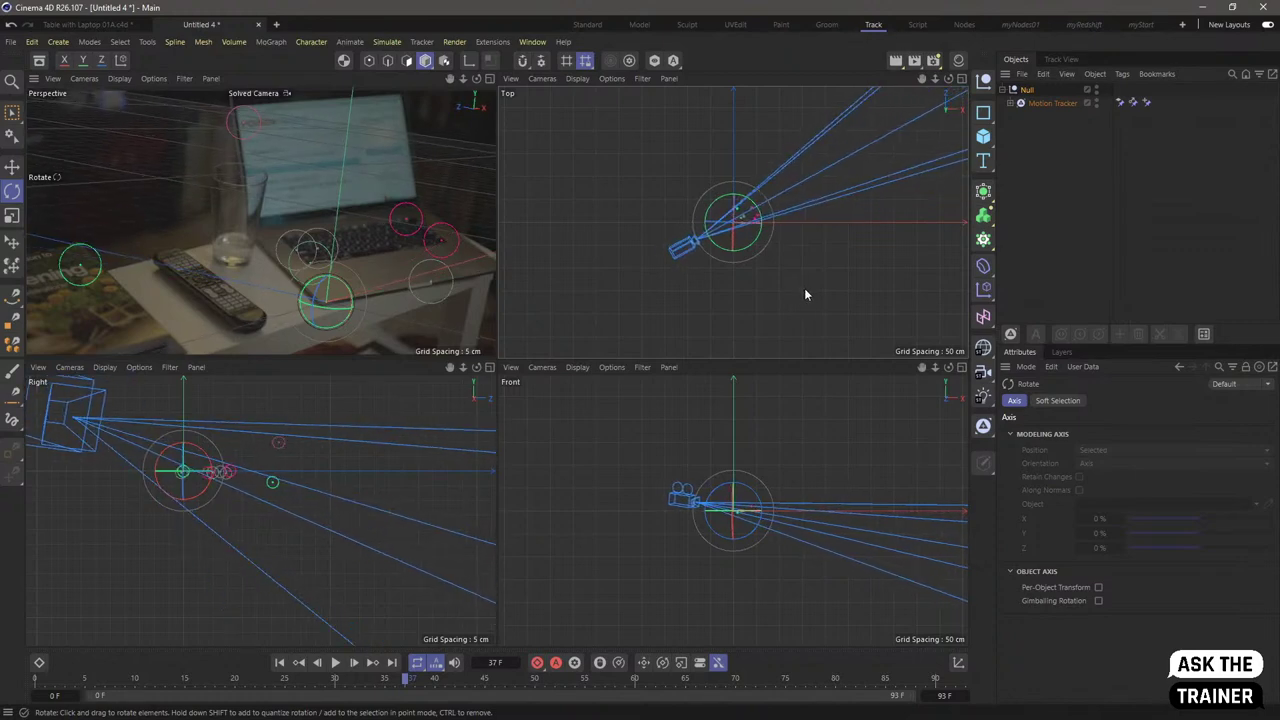
- Rename the null to 'Manual Adjustment' and return to a full Perspective view
double_click(1028, 90)
type("Main")
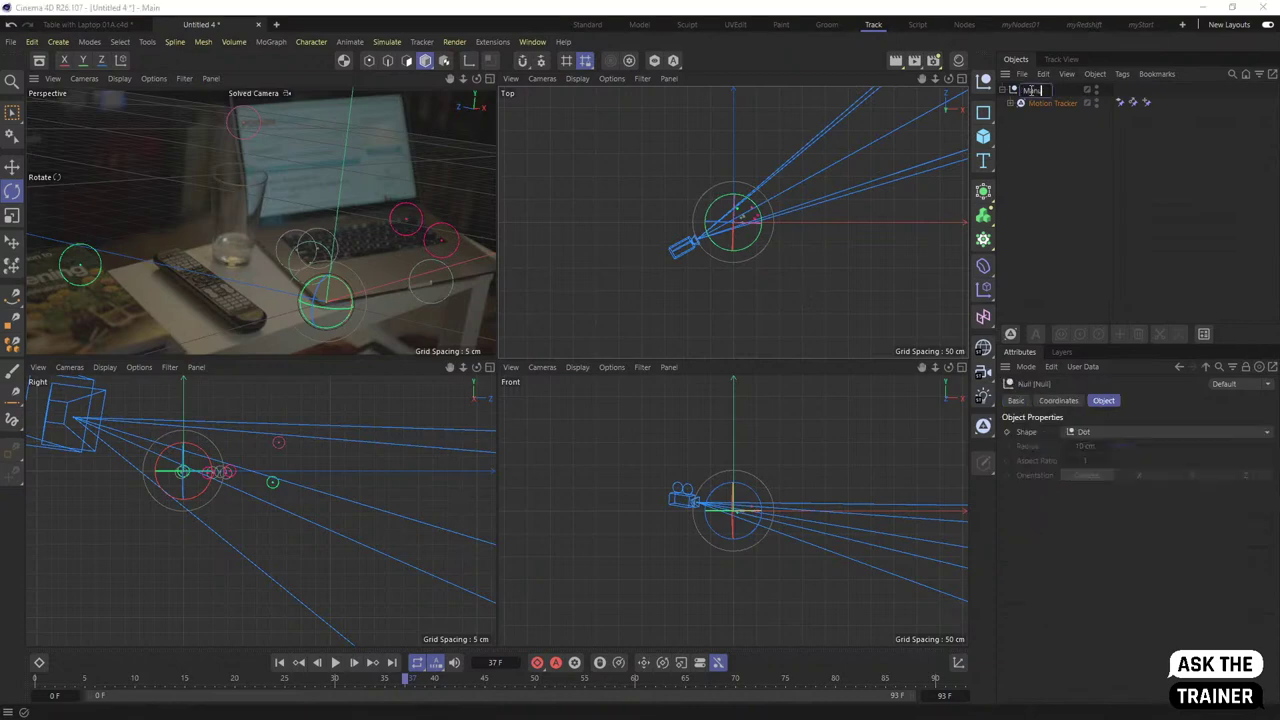
type("justment")
key("Return")
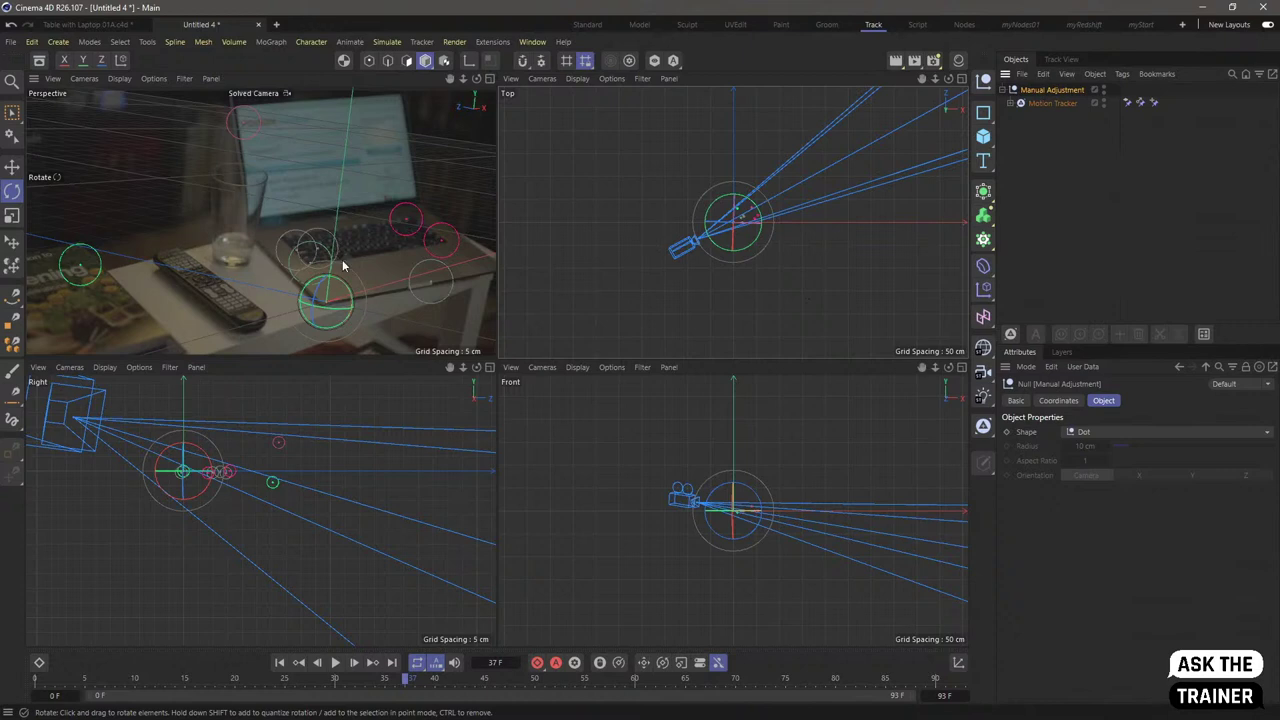
left_click(486, 79)
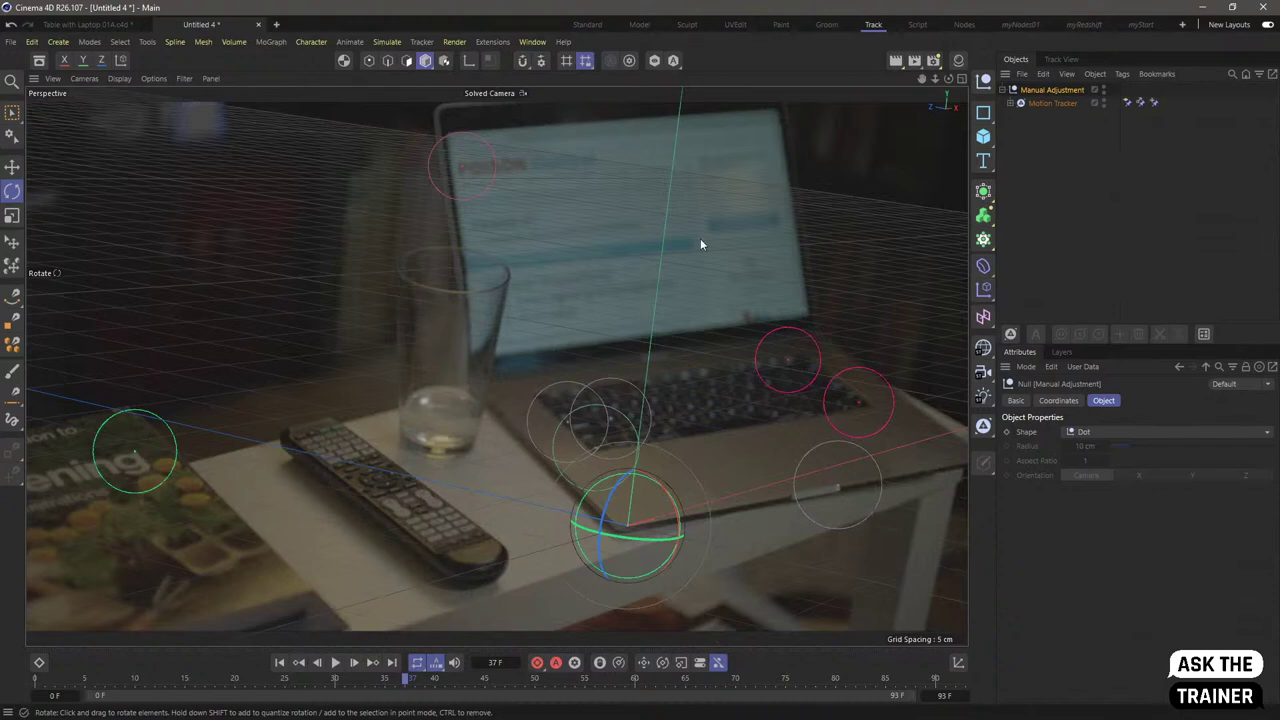
- Add a cylinder with radius 4.5 cm, height 15 cm and 1 height segment
left_click(983, 136)
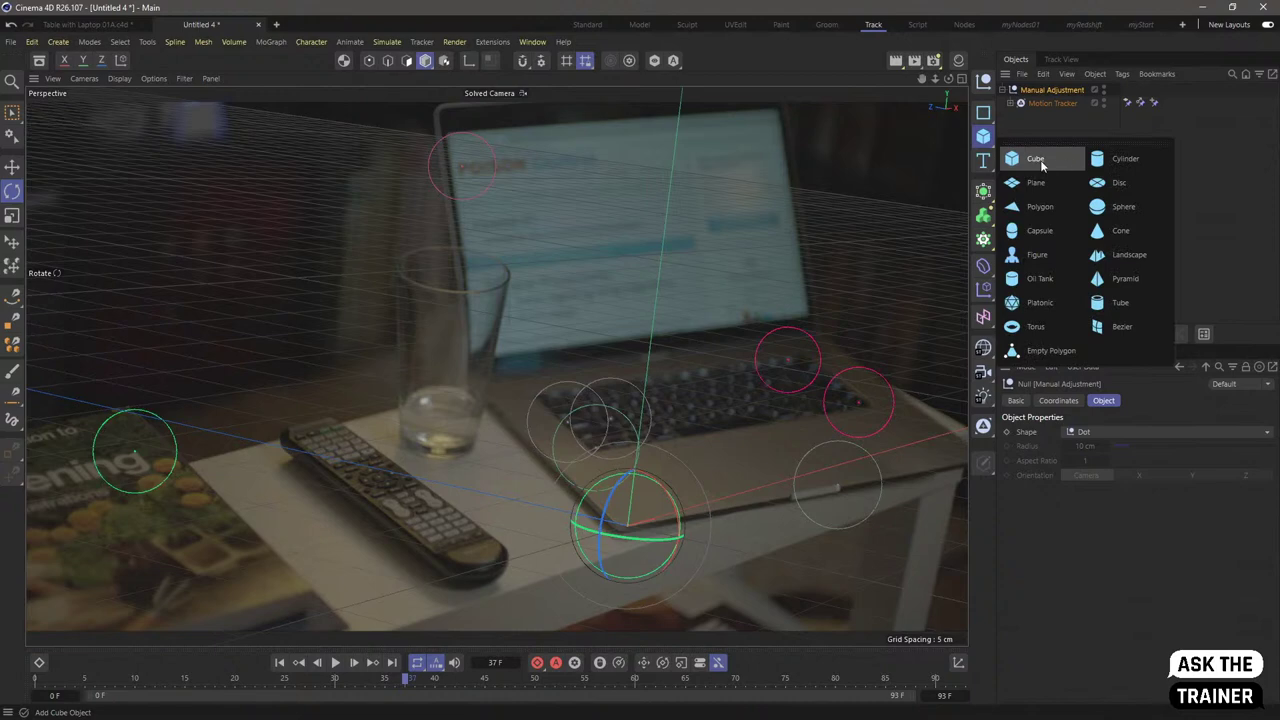
left_click(1130, 162)
left_click(1105, 432)
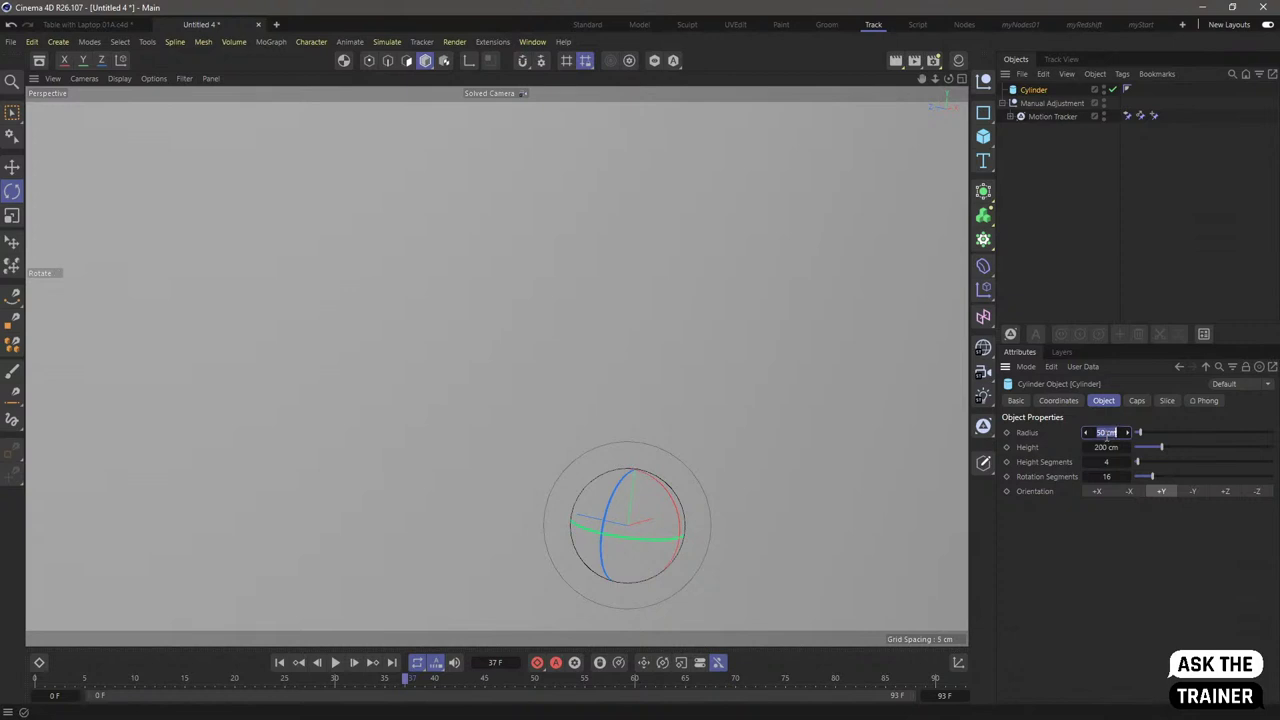
type("4.5")
key("Return")
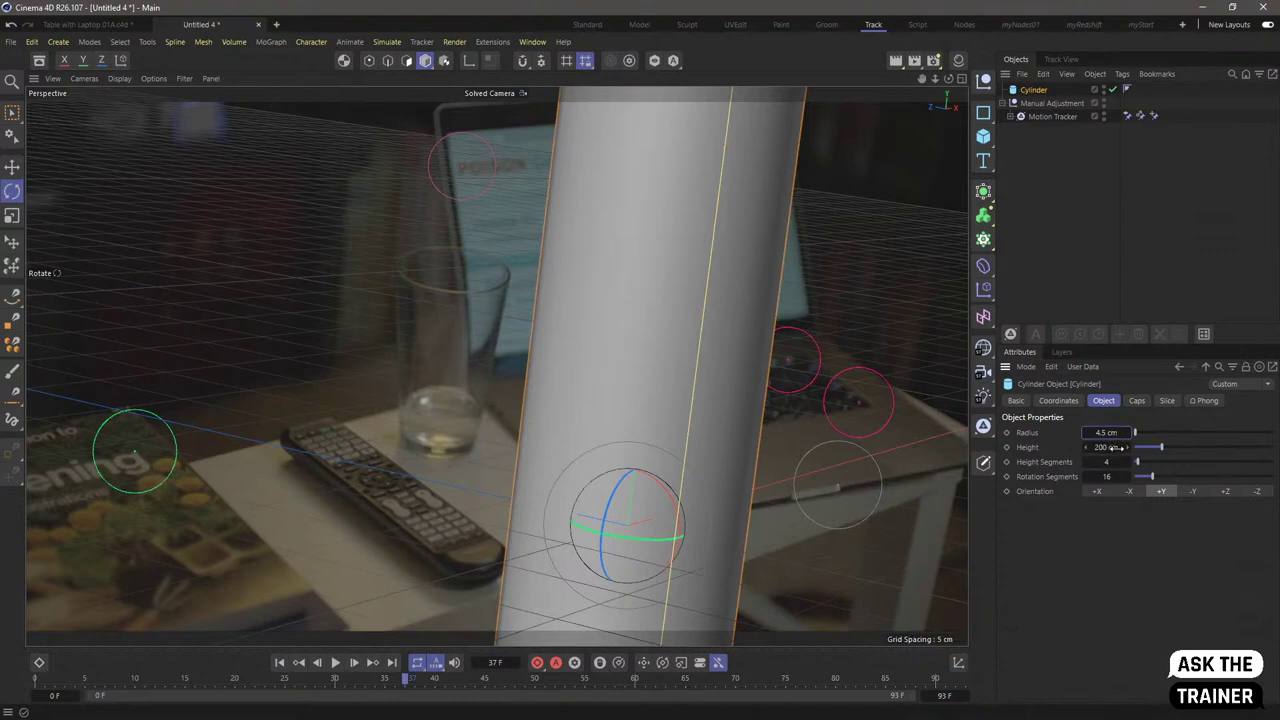
double_click(1108, 447)
type("15")
key("Return")
double_click(1106, 462)
type("1")
key("Return")
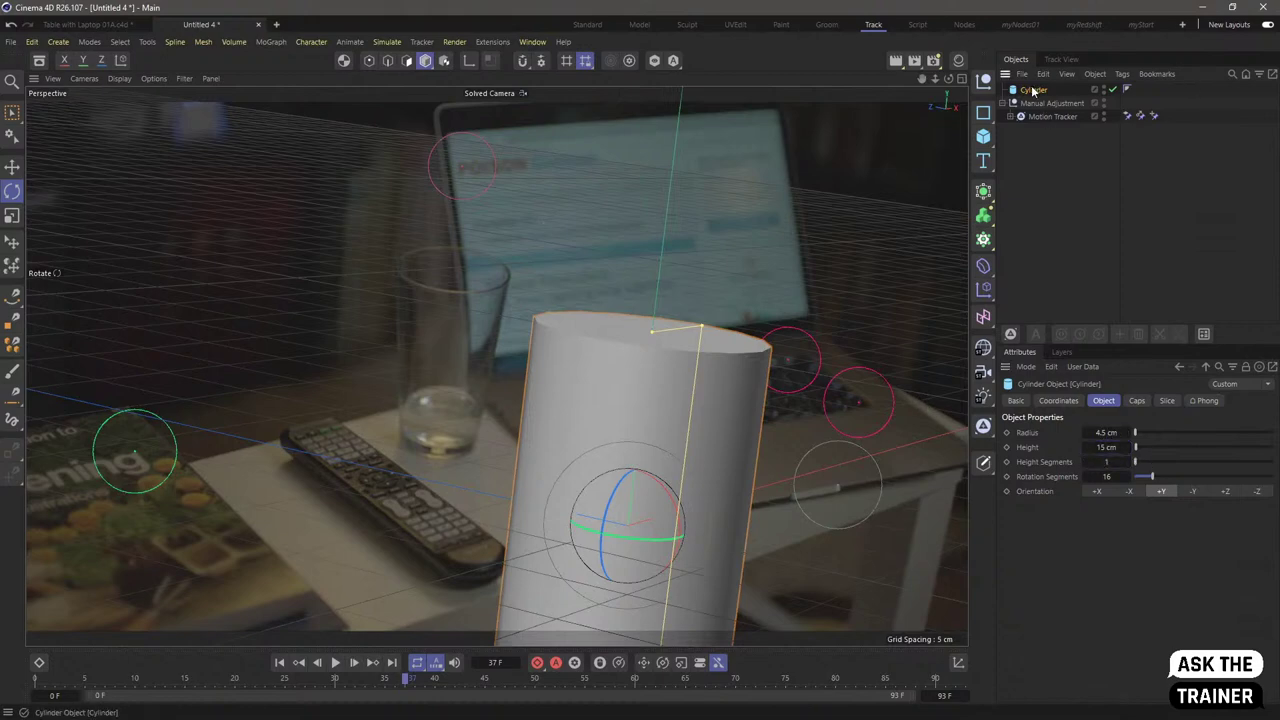
- Make the cylinder editable and move its axis to the base with Axis Center at Y -100%
key("c")
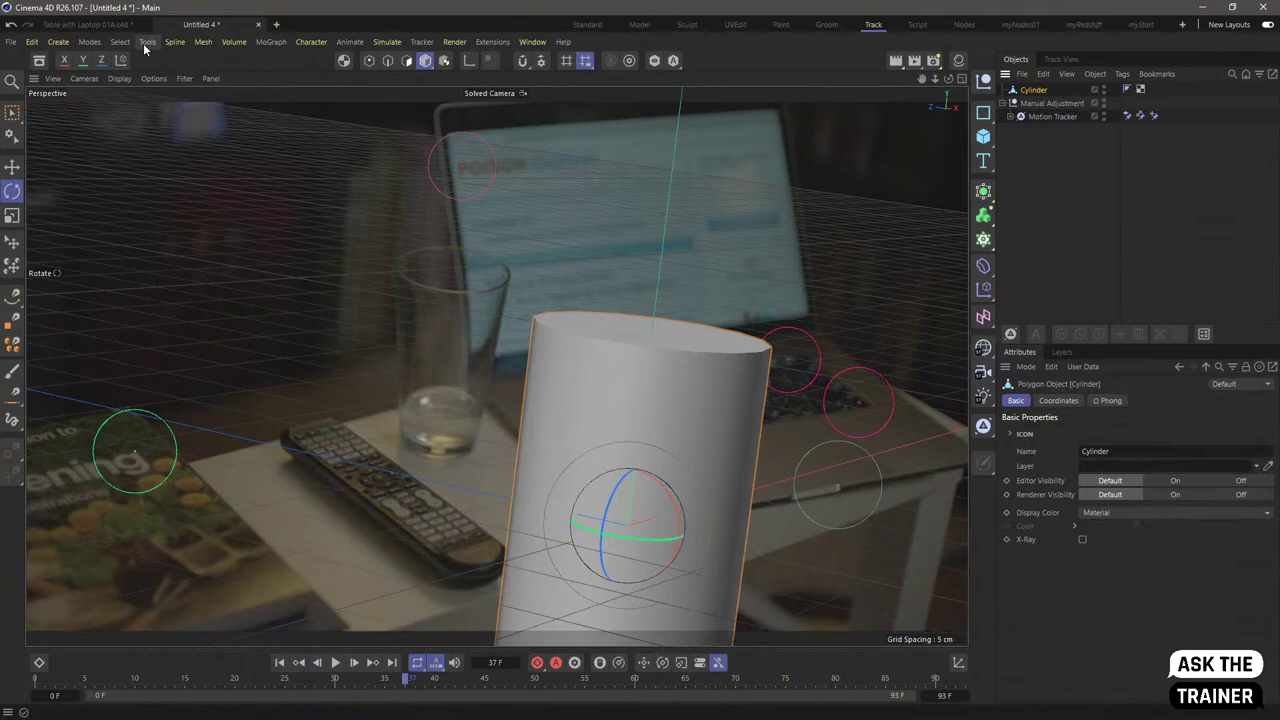
left_click(146, 42)
mouse_move(165, 255)
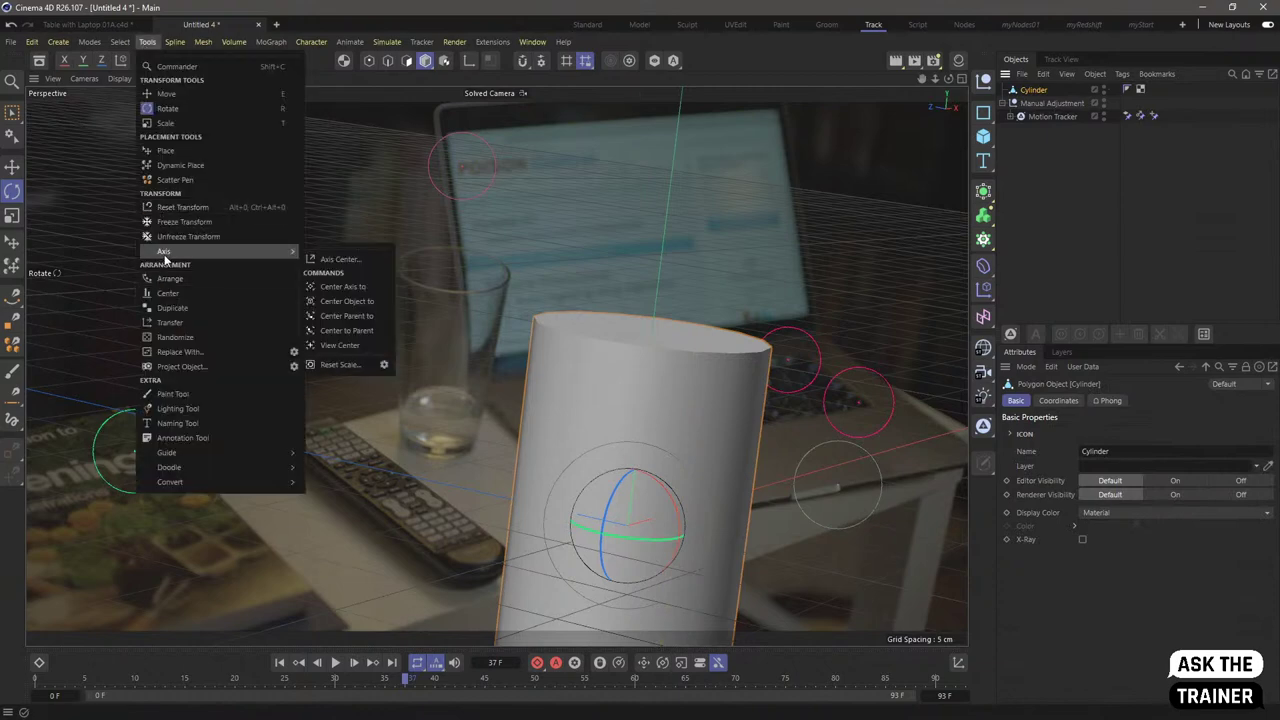
left_click(338, 259)
left_click_drag(366, 349, 348, 349)
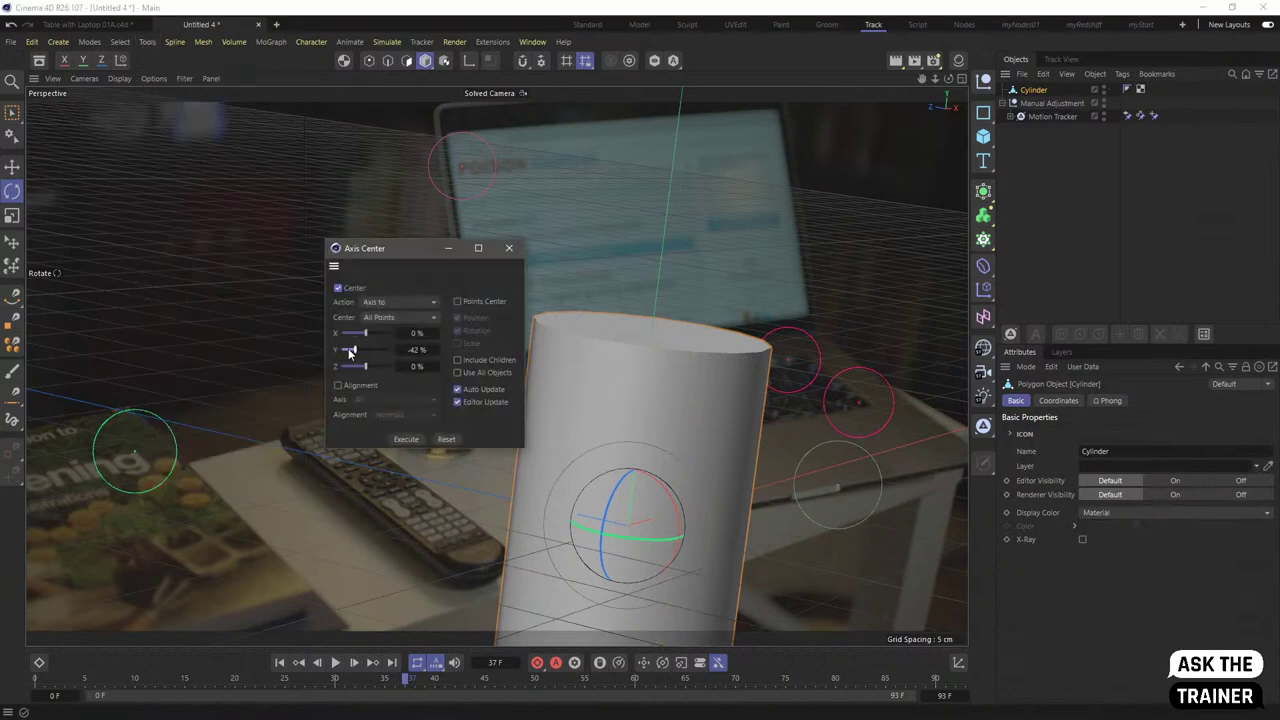
left_click(405, 440)
left_click(509, 248)
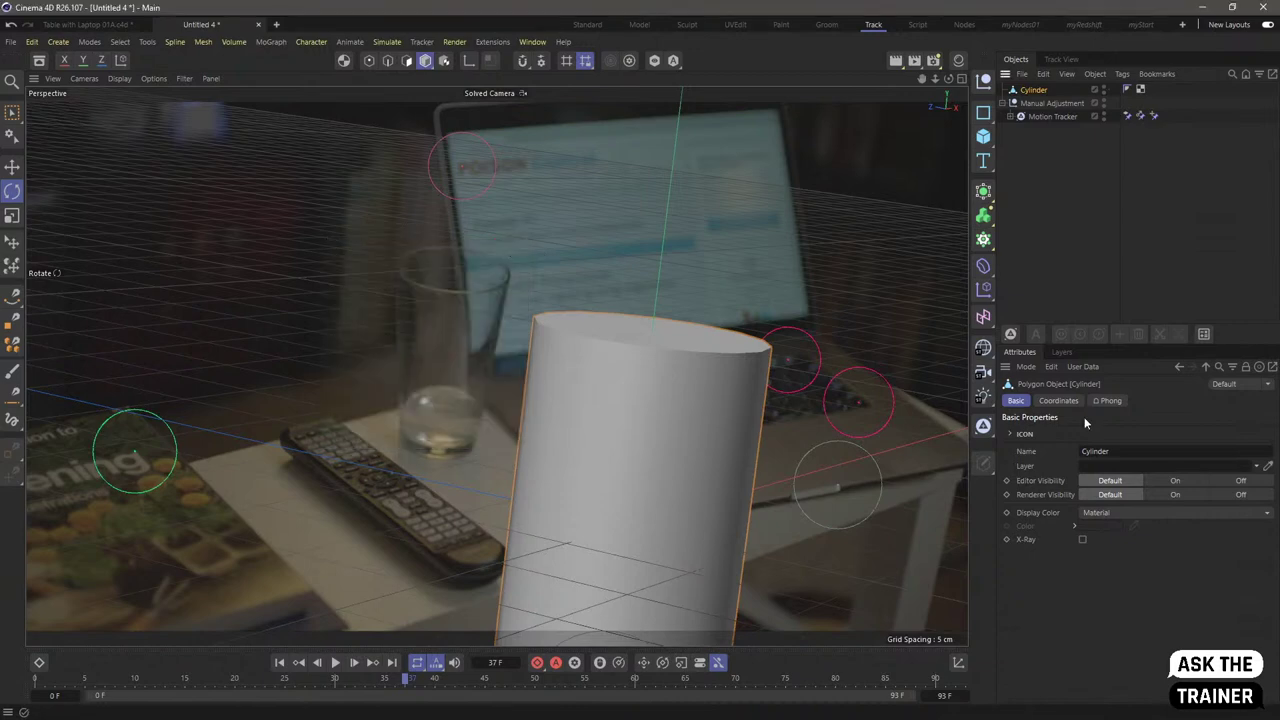
- Set the cylinder's P.Y to 0 cm, lock Y, and slide it left over the glass
left_click(1058, 400)
left_click(1066, 465)
type("0")
key("Return")
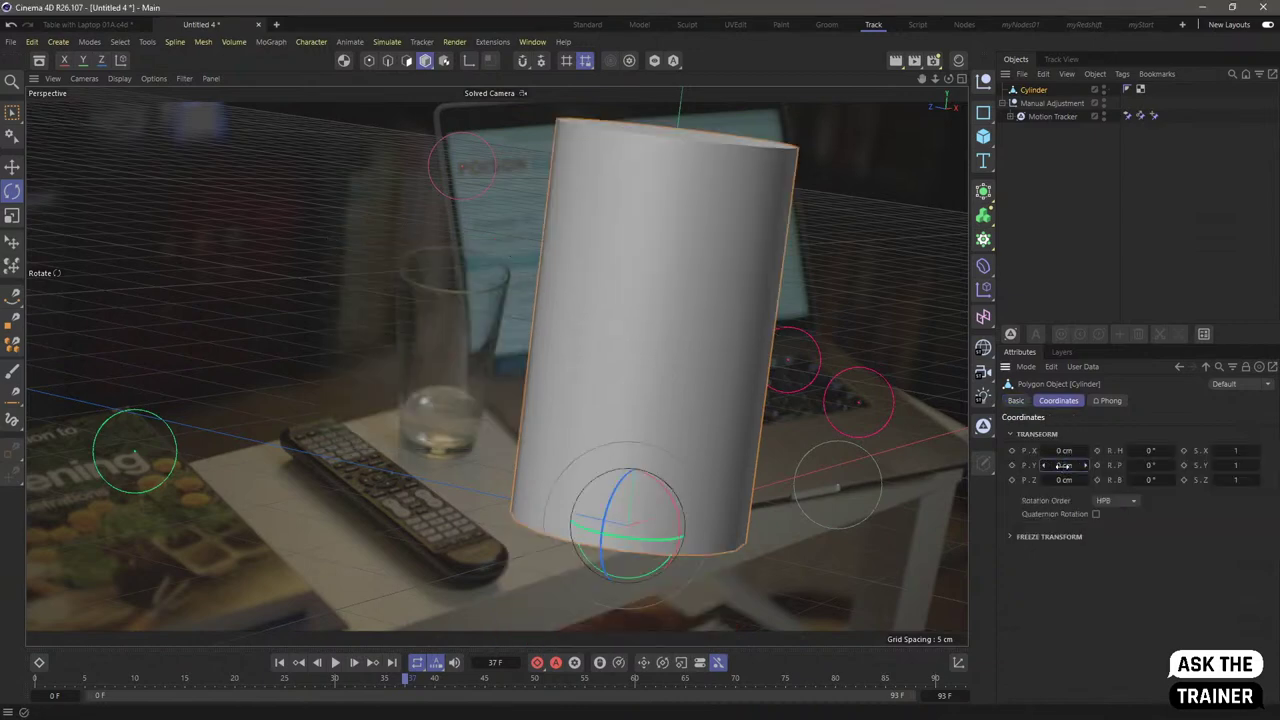
left_click(83, 60)
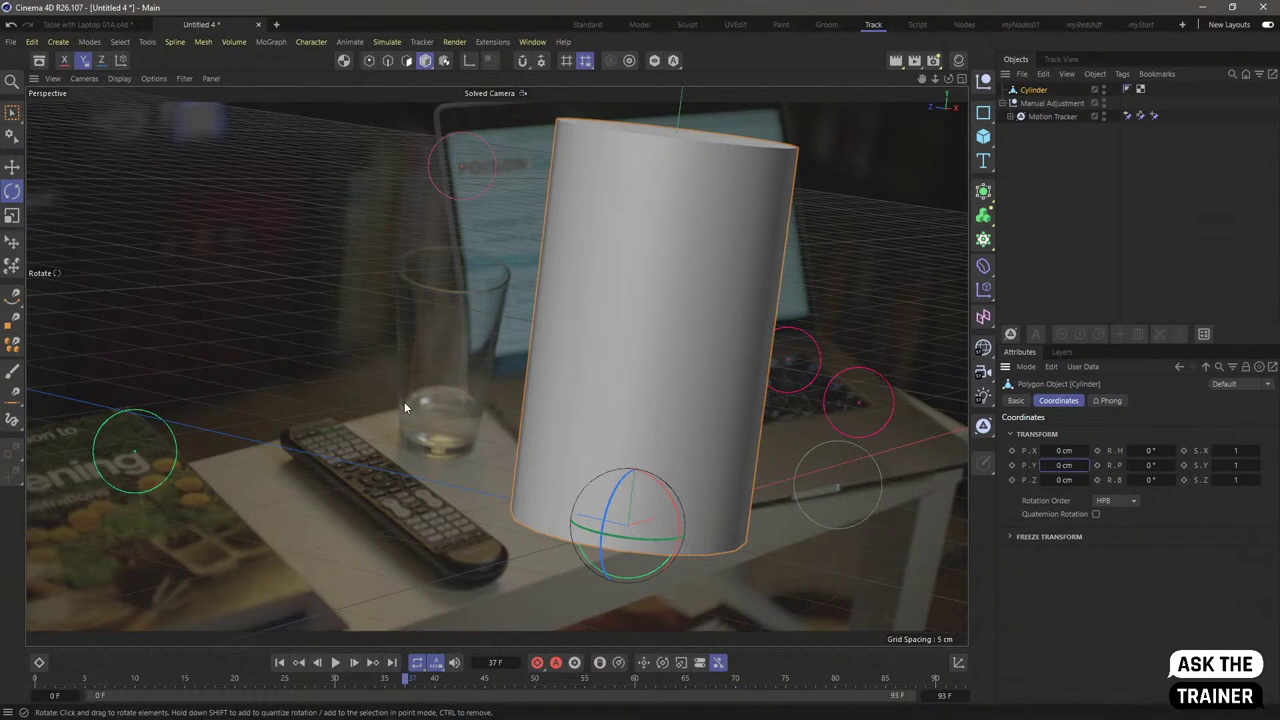
key("e")
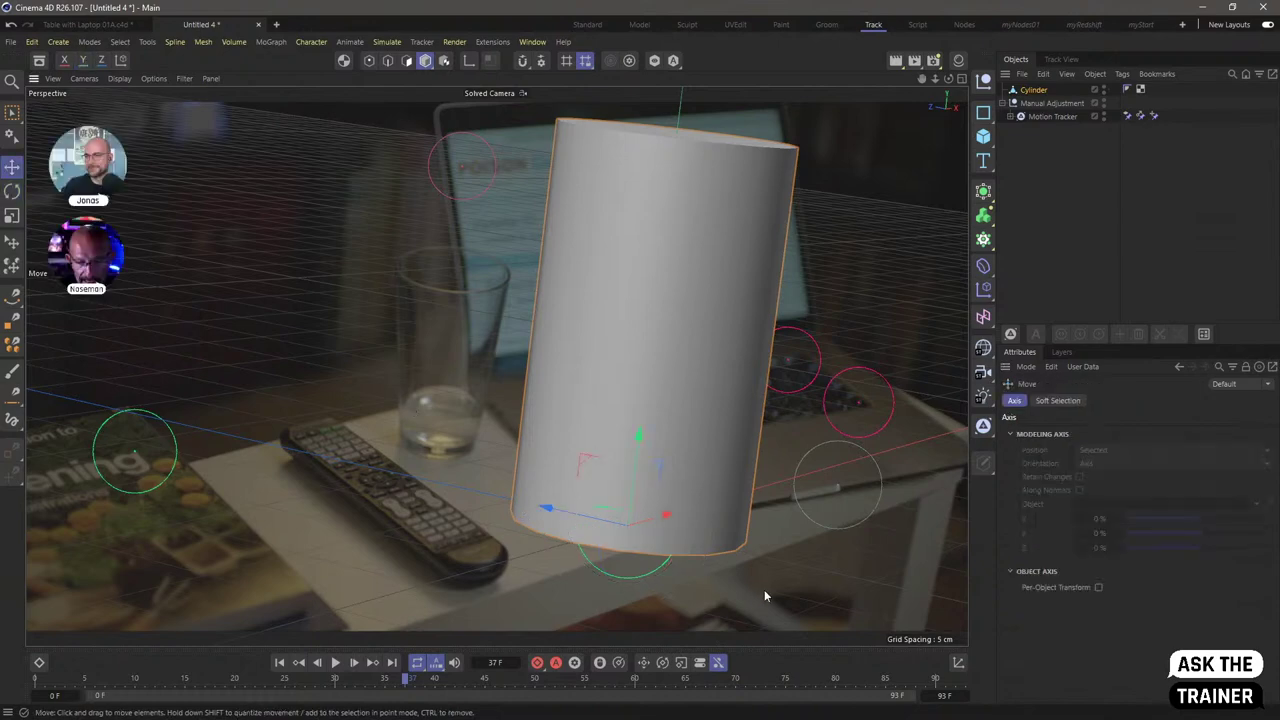
left_click_drag(764, 589, 687, 569)
left_click_drag(536, 502, 464, 489)
- Undo the last move and reposition the cylinder toward the glass in the four-view layout
key("ctrl+z")
left_click_drag(273, 402, 449, 370)
middle_click(952, 97)
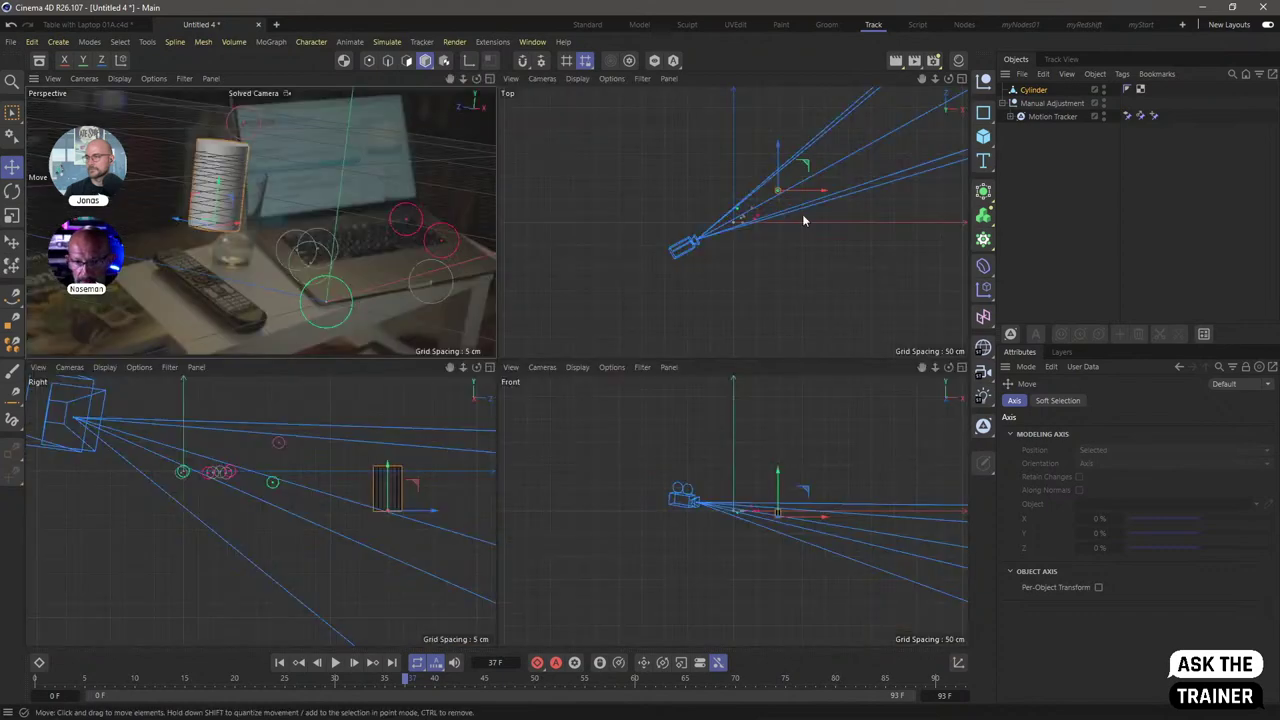
left_click_drag(803, 220, 756, 229)
scroll(756, 229, "up", 5)
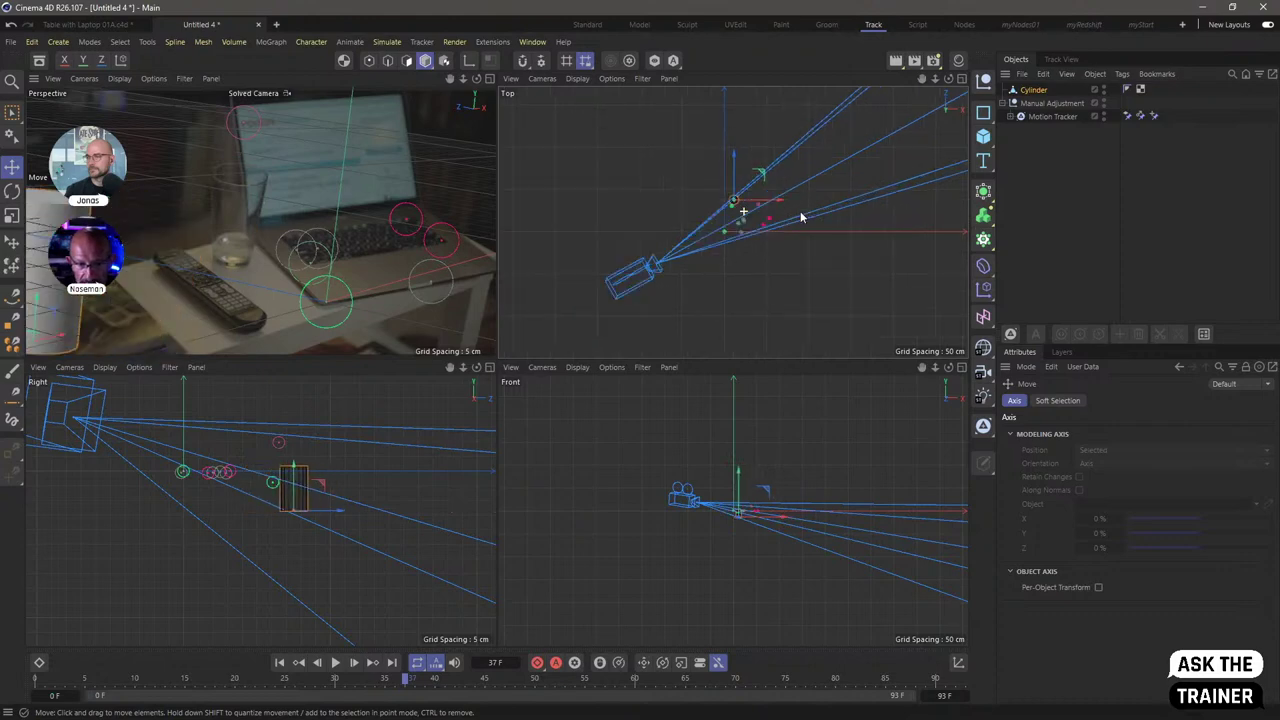
left_click(326, 305)
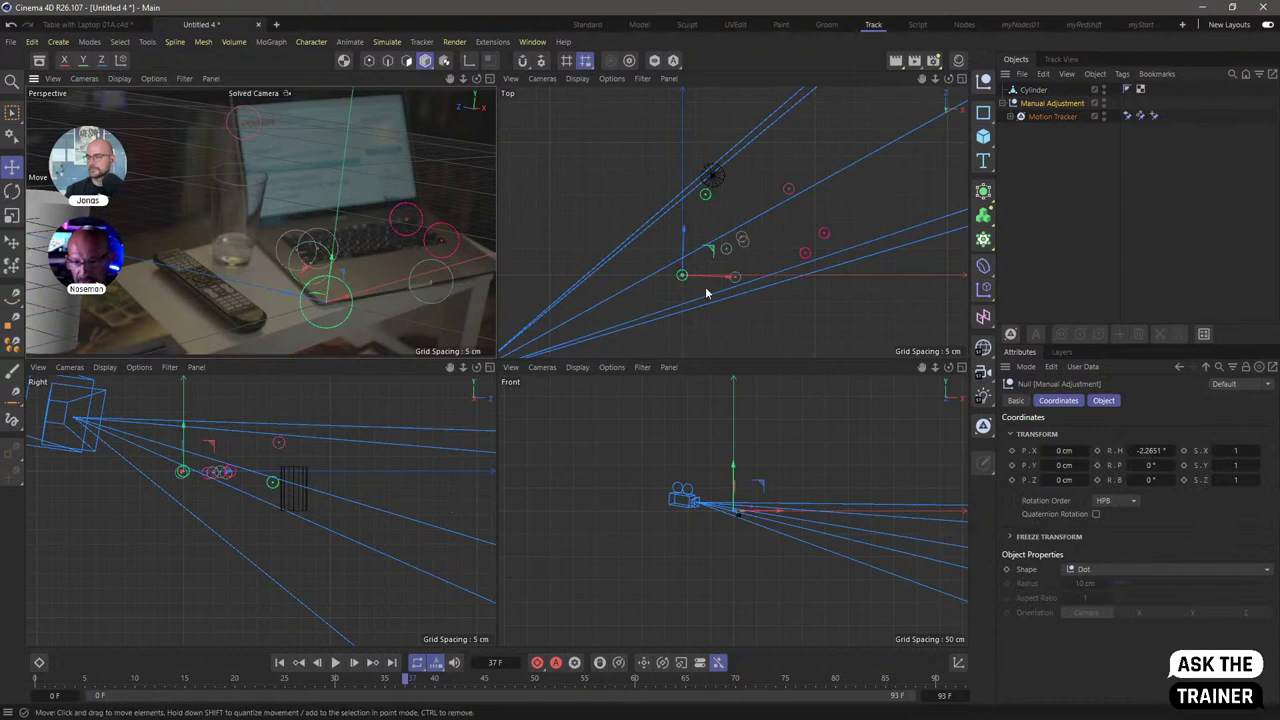
scroll(686, 280, "up", 5)
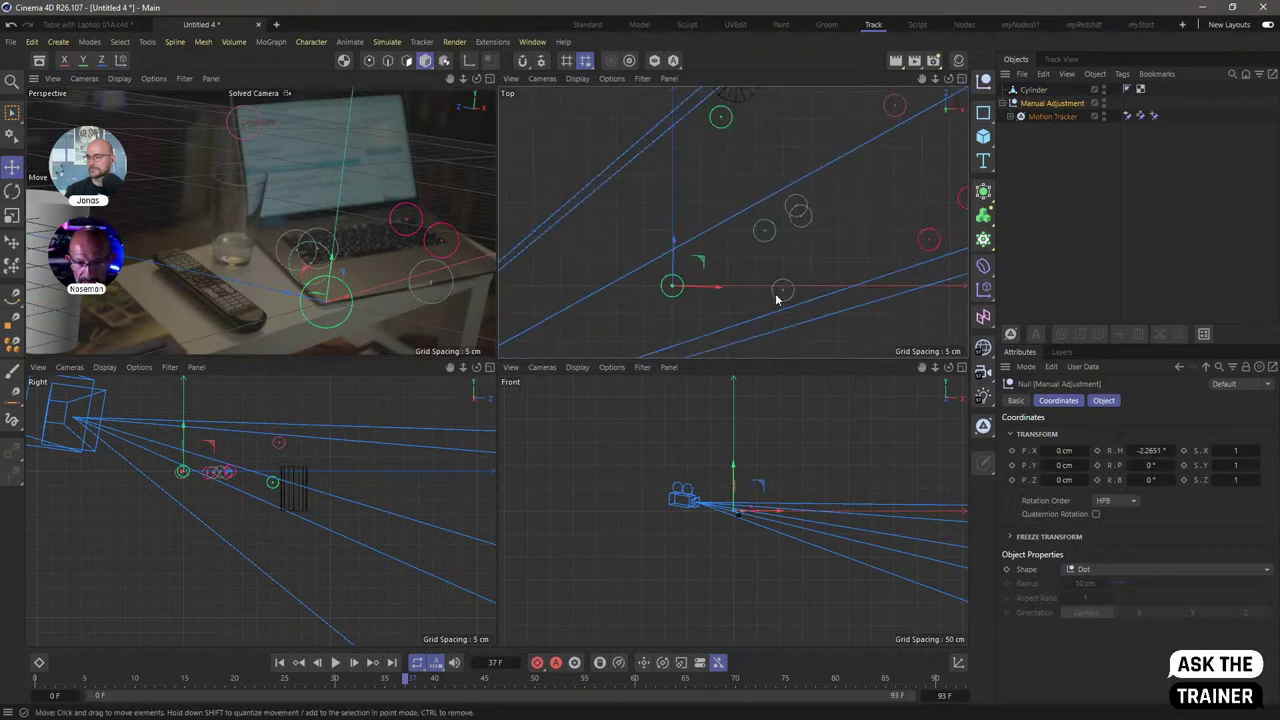
left_click(737, 103)
left_click_drag(782, 118, 689, 216)
- Scale the cylinder to about 72%, set it onto the table, and maximize Perspective view
key("r")
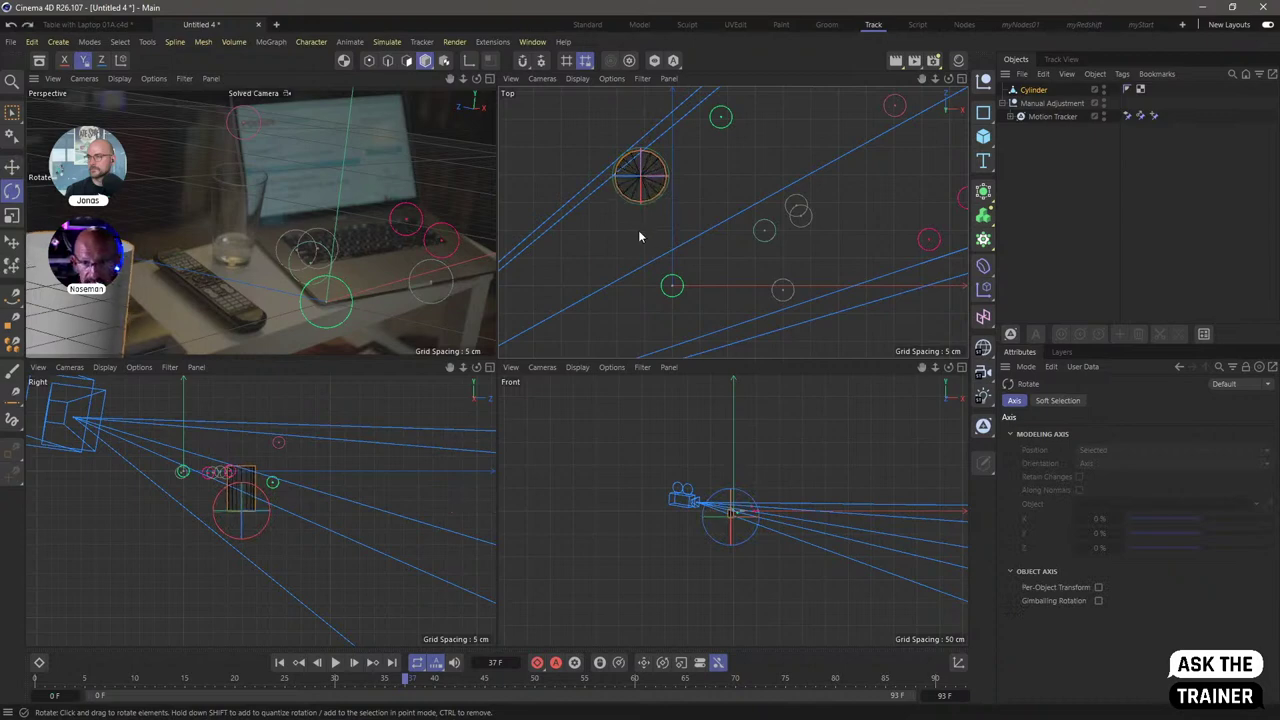
key("t")
left_click_drag(638, 236, 547, 257)
key("e")
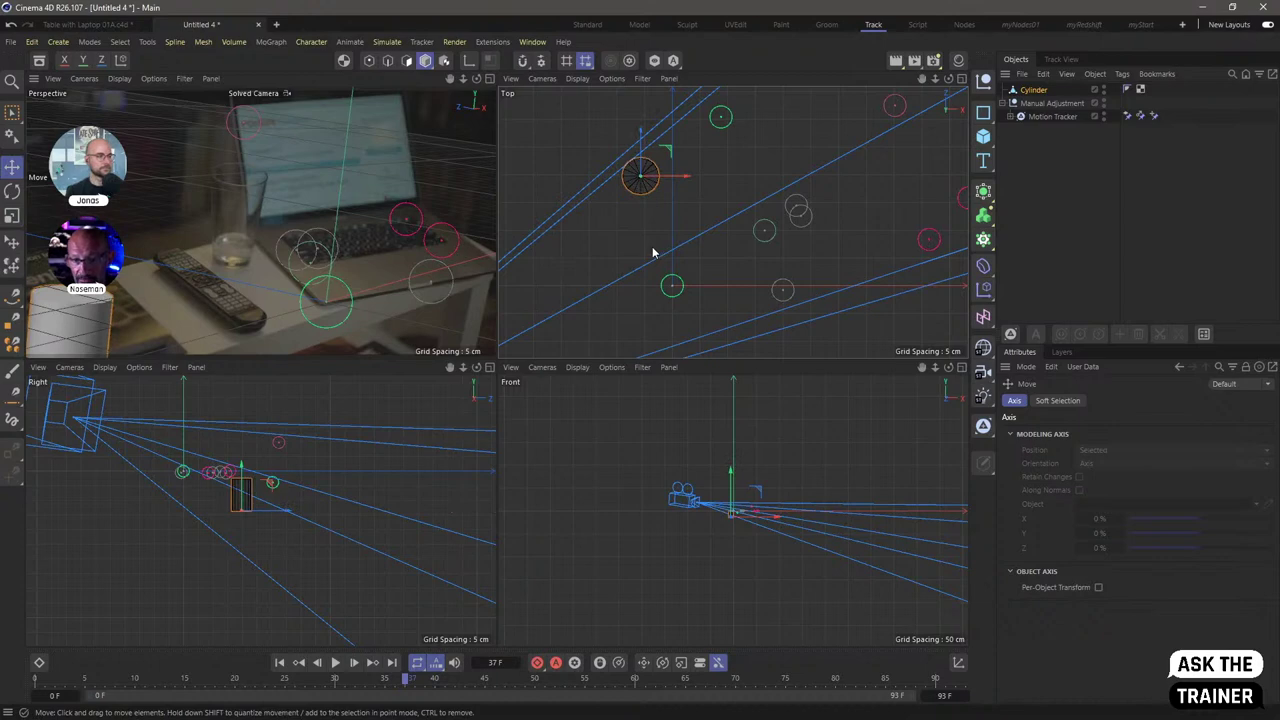
scroll(660, 205, "down", 4)
left_click_drag(664, 238, 683, 212)
left_click_drag(323, 249, 247, 236)
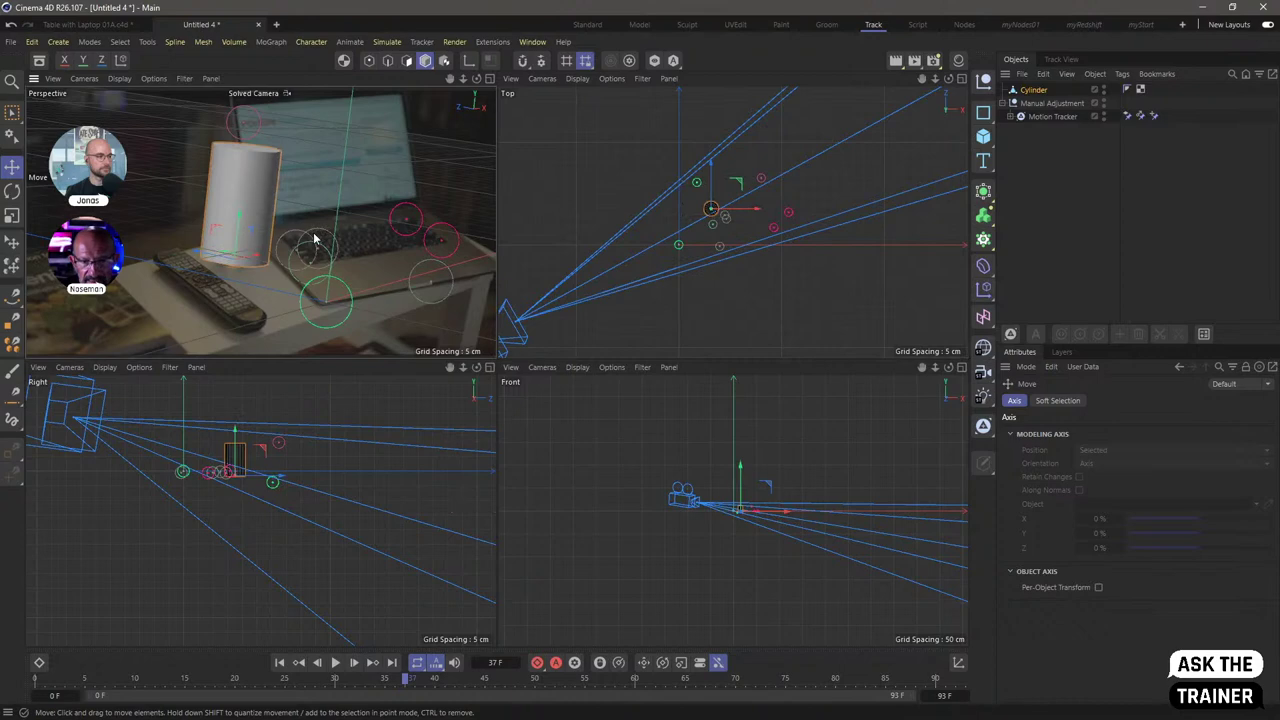
left_click(487, 82)
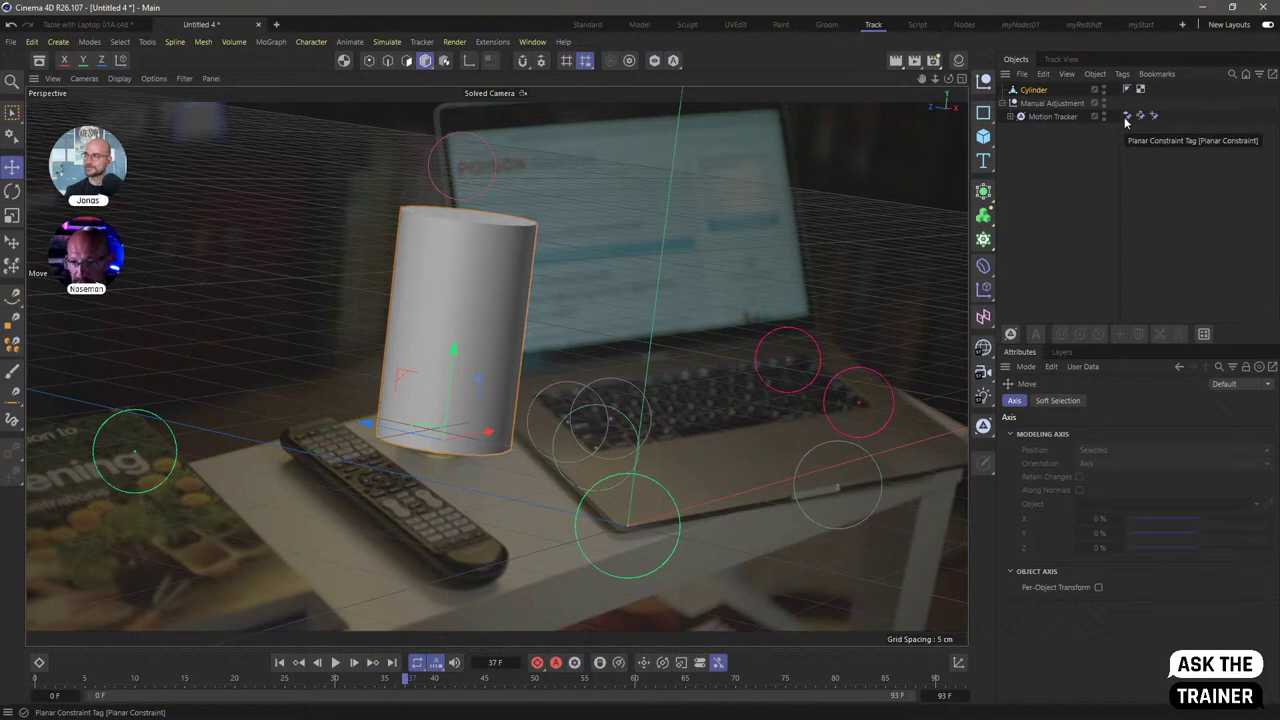
- Rotate Manual Adjustment to H 13.7349°, P −16°, B 14° and move the cylinder onto the table
left_click(1034, 90)
left_click(1040, 103)
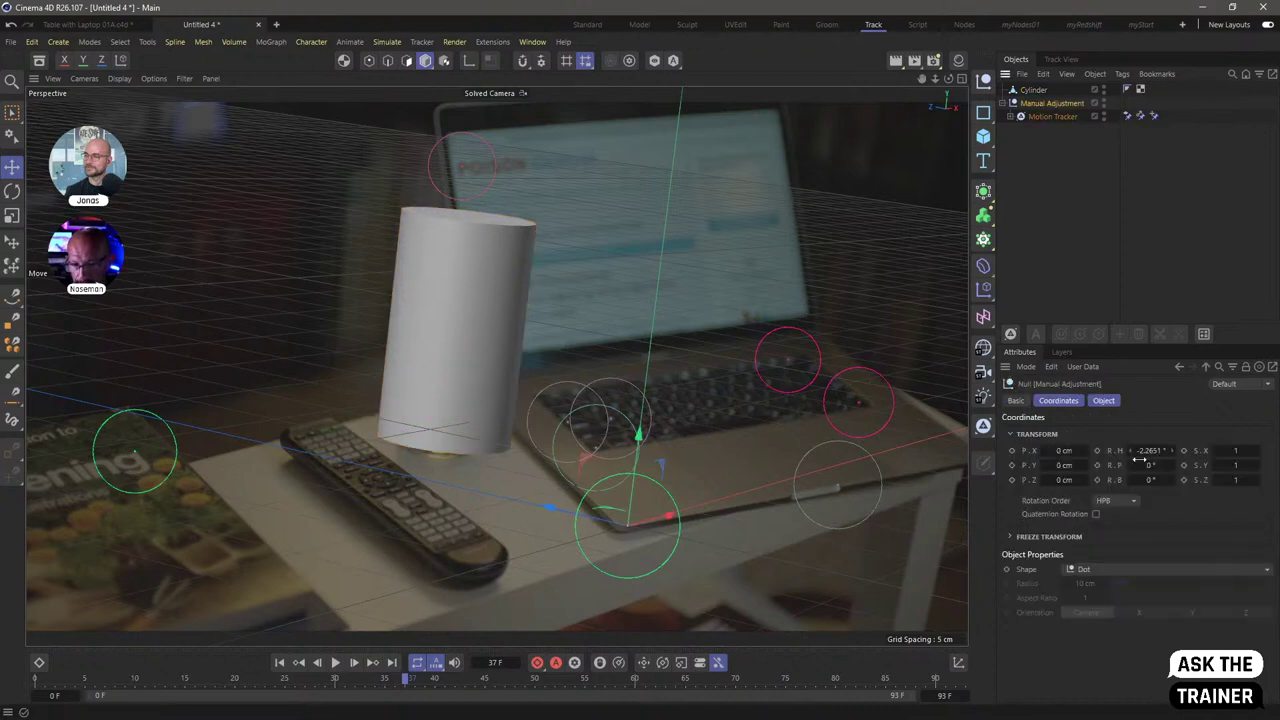
mouse_move(1152, 451)
left_mouse_down()
mouse_move(1175, 451)
mouse_move(1152, 451)
mouse_move(1165, 465)
mouse_move(1150, 480)
mouse_move(1146, 451)
mouse_move(1157, 453)
left_mouse_up()
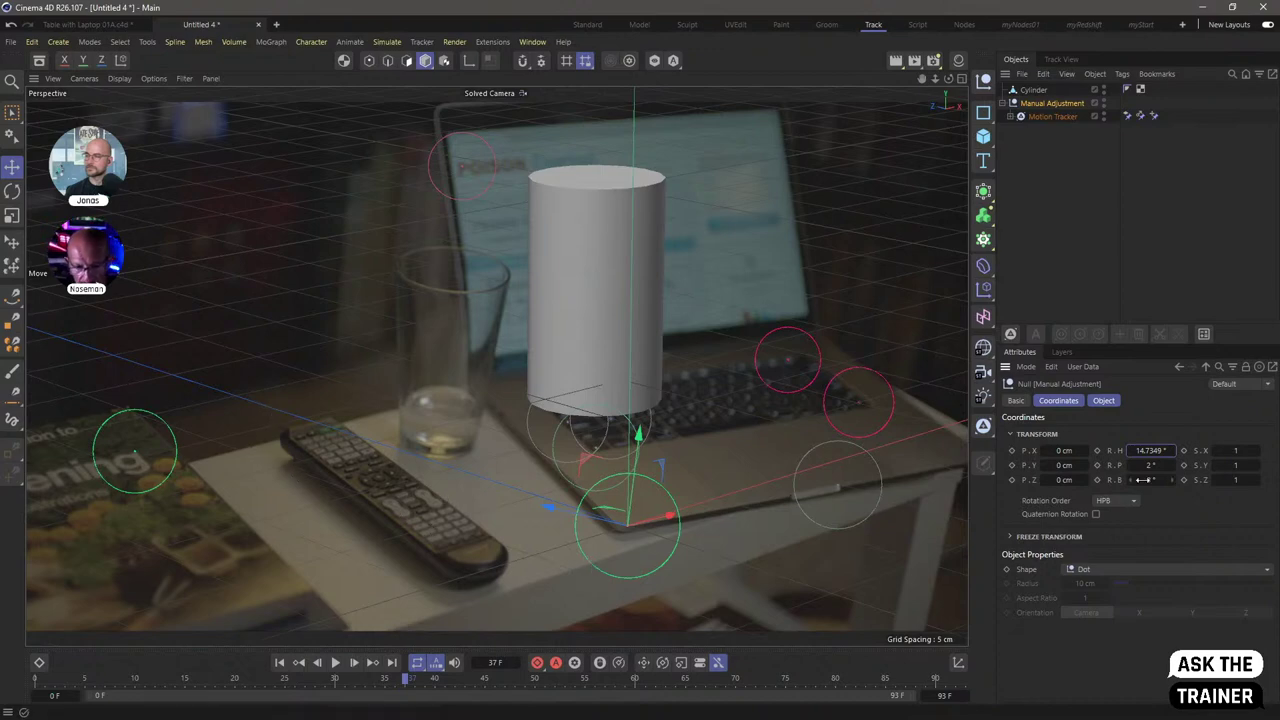
mouse_move(1155, 480)
left_mouse_down()
mouse_move(1149, 451)
mouse_move(1150, 481)
left_mouse_up()
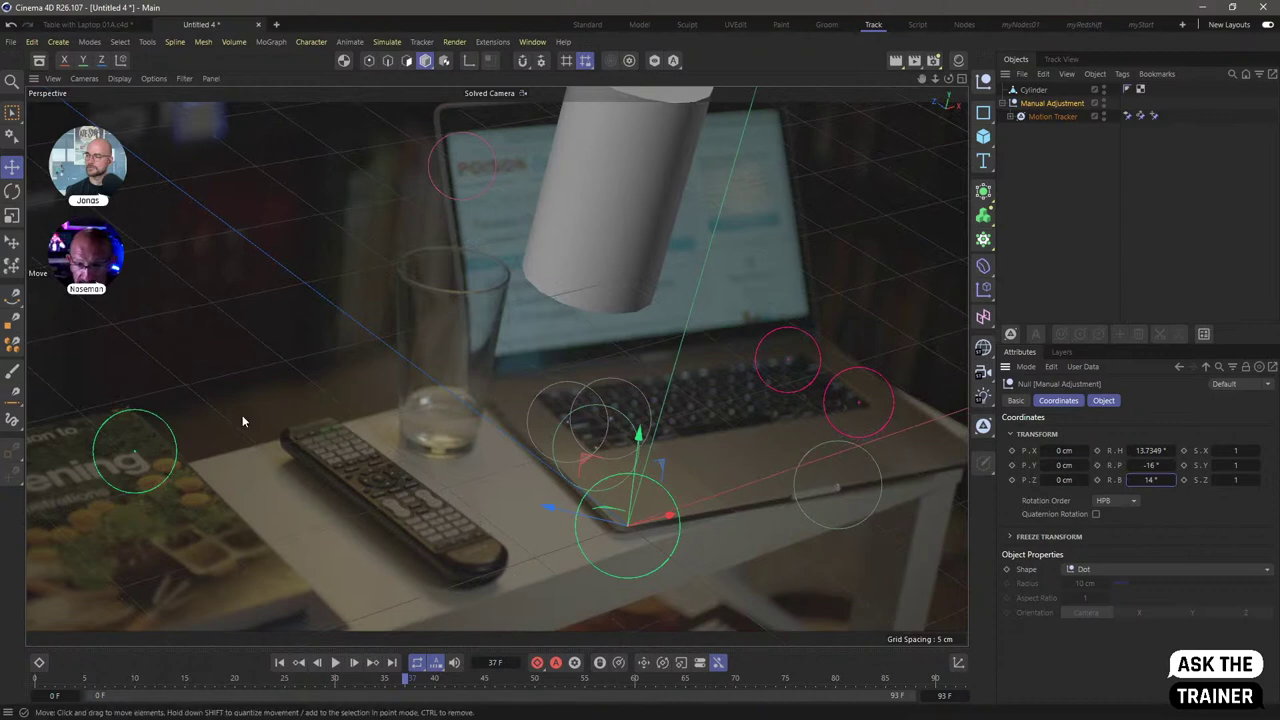
left_click(1033, 89)
left_click_drag(650, 330, 625, 455)
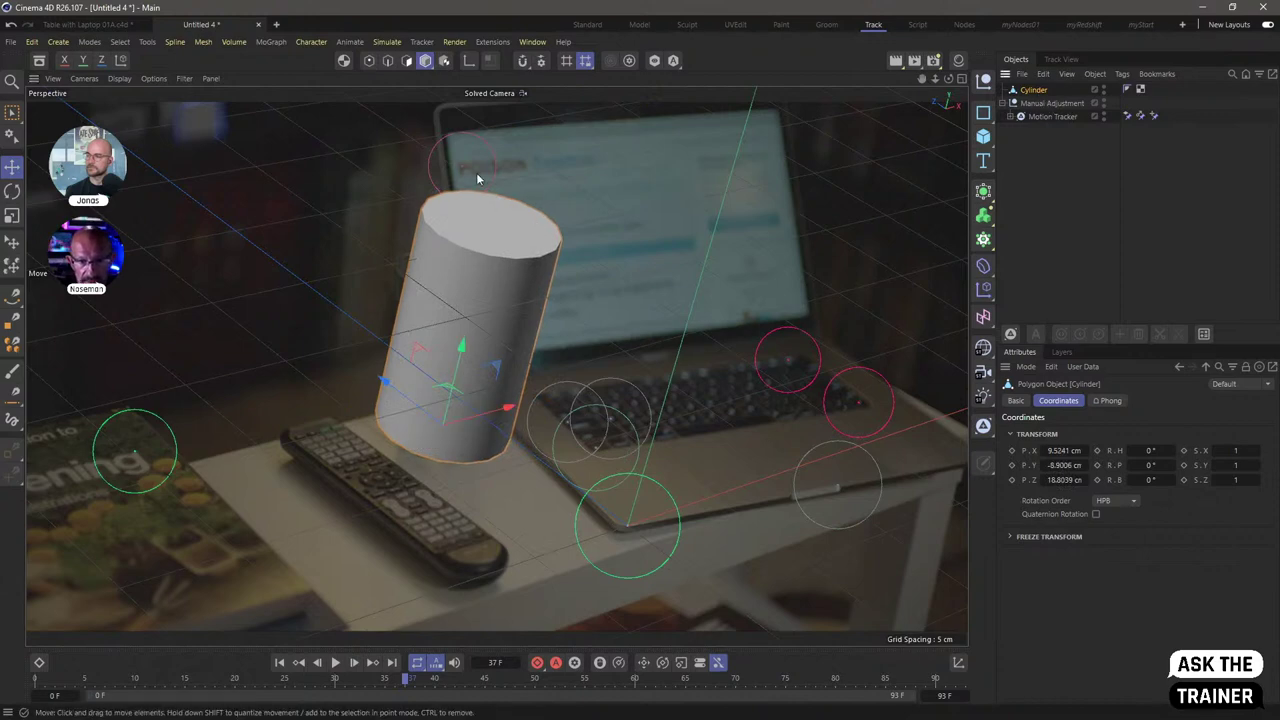
- Delete the cylinder's top cap polygons to open it
left_click(407, 60)
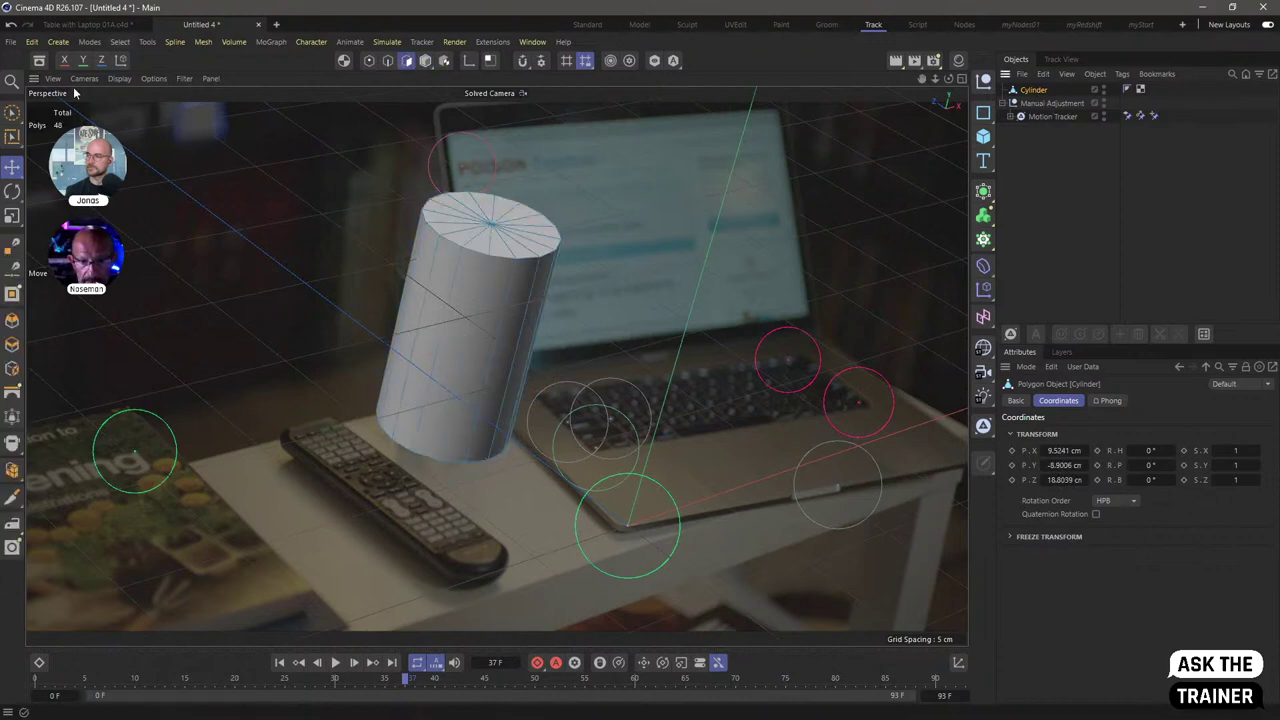
key("9")
left_click(490, 224)
key("Delete")
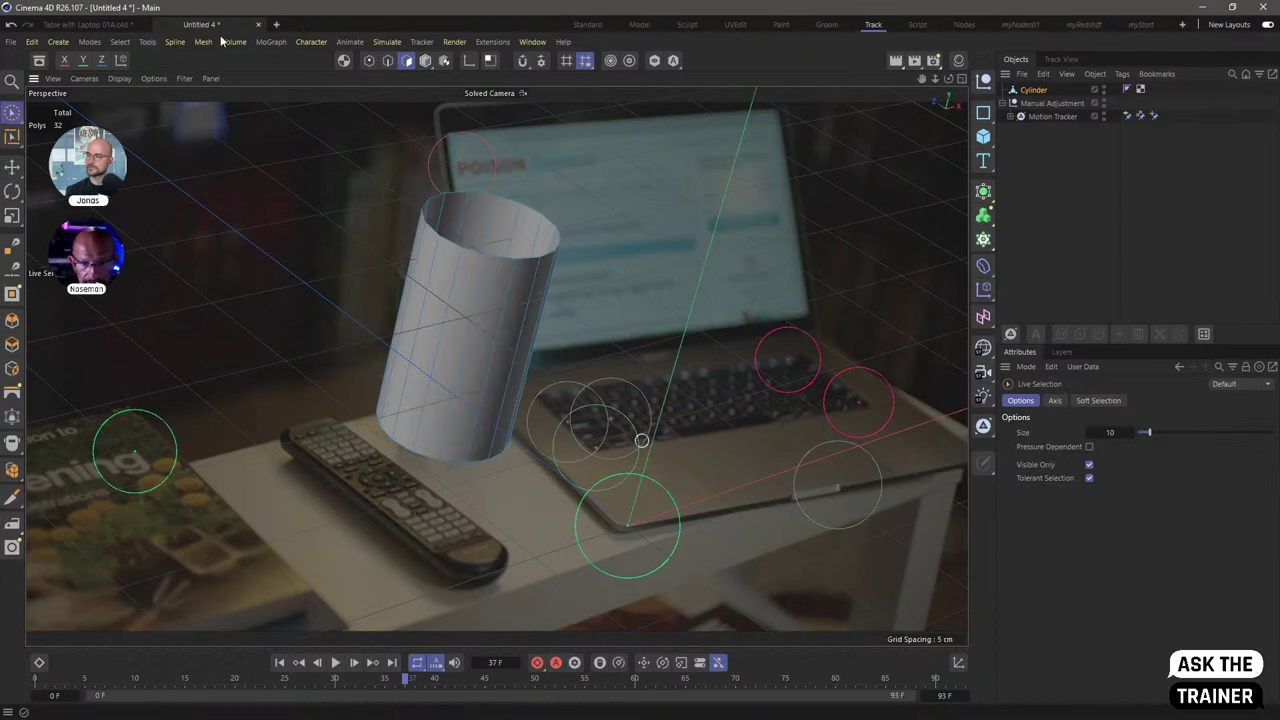
- Scale the cylinder's bottom edge loop to 61%, then show the Motion Tracker's Footage settings
left_click(388, 60)
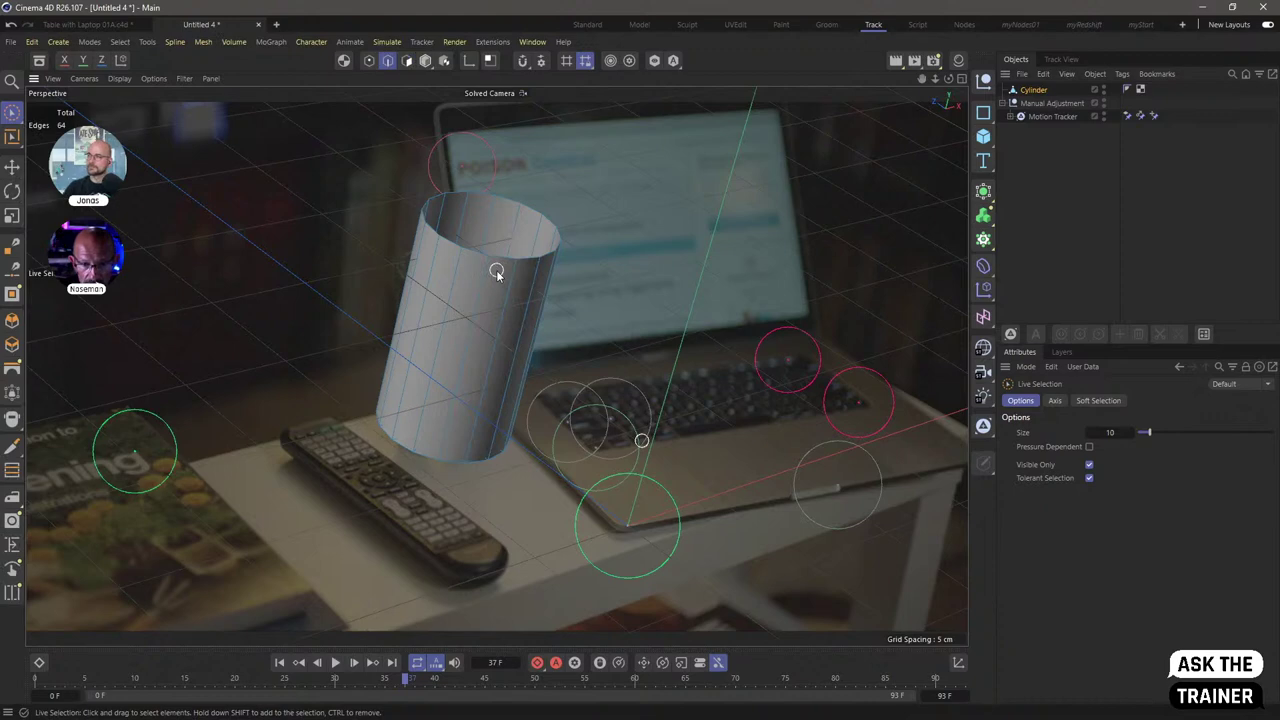
key("e")
double_click(450, 461)
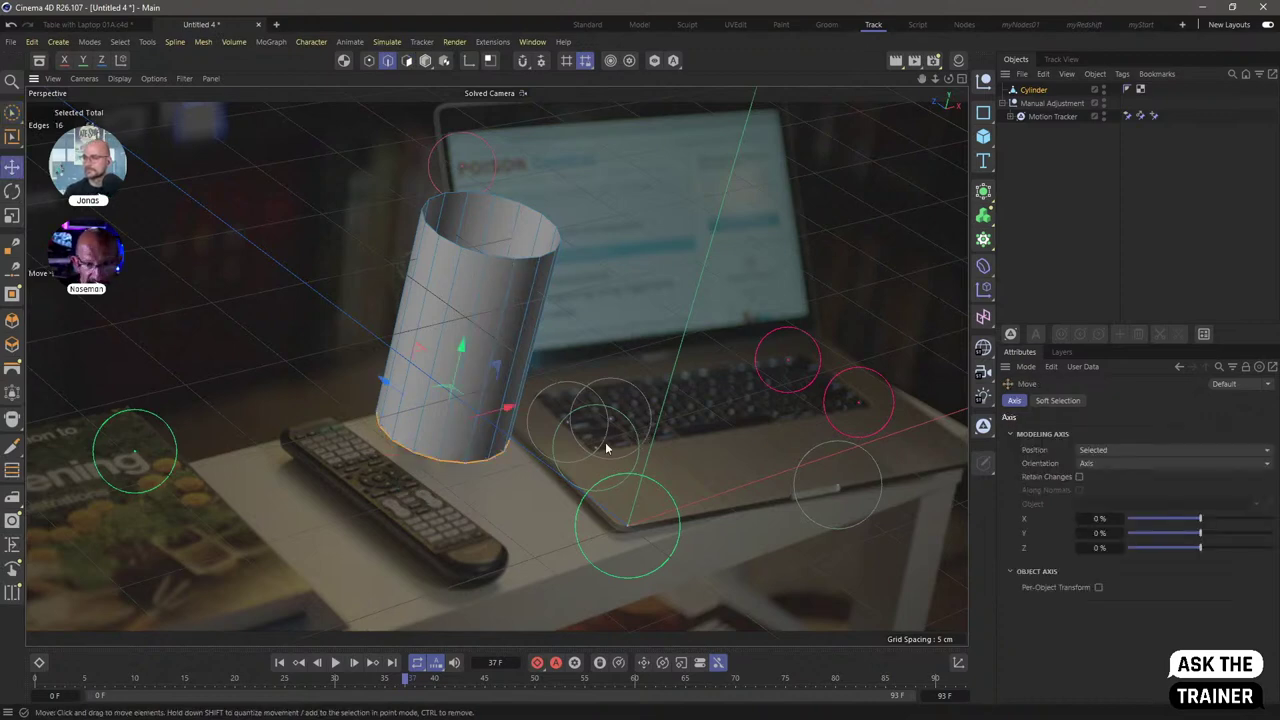
key("t")
left_click_drag(637, 452, 382, 455)
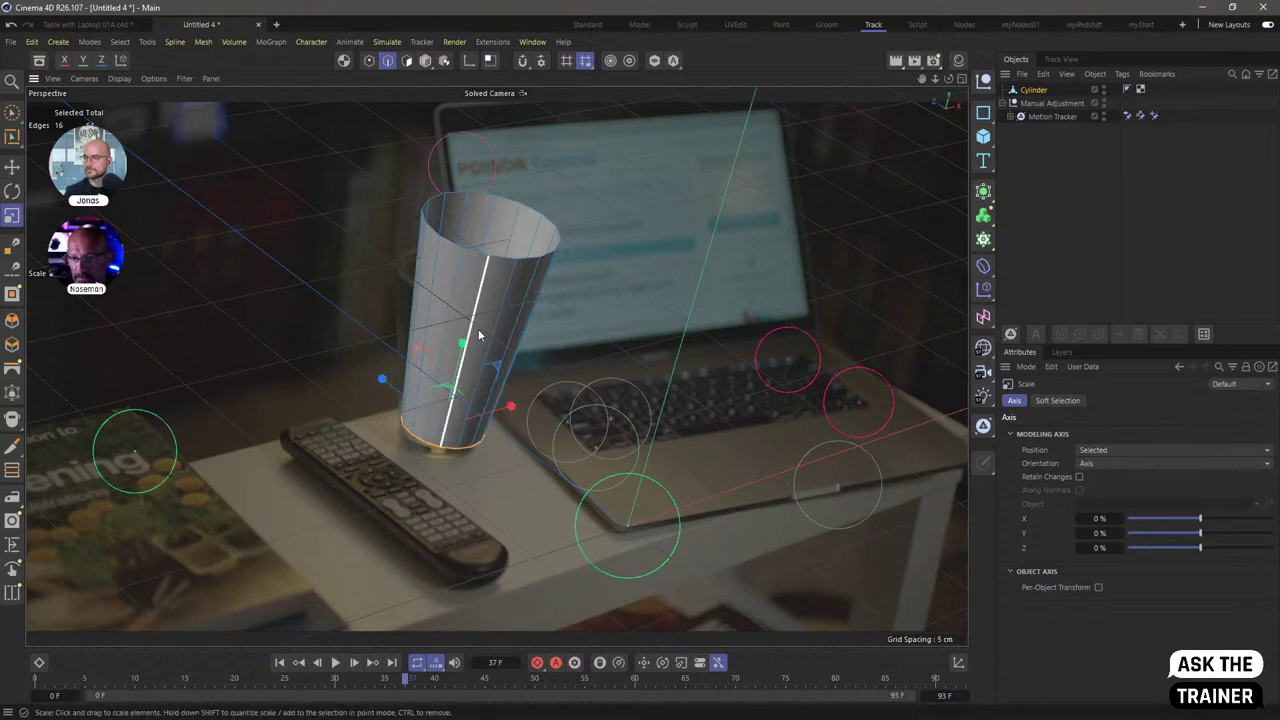
left_click(1033, 116)
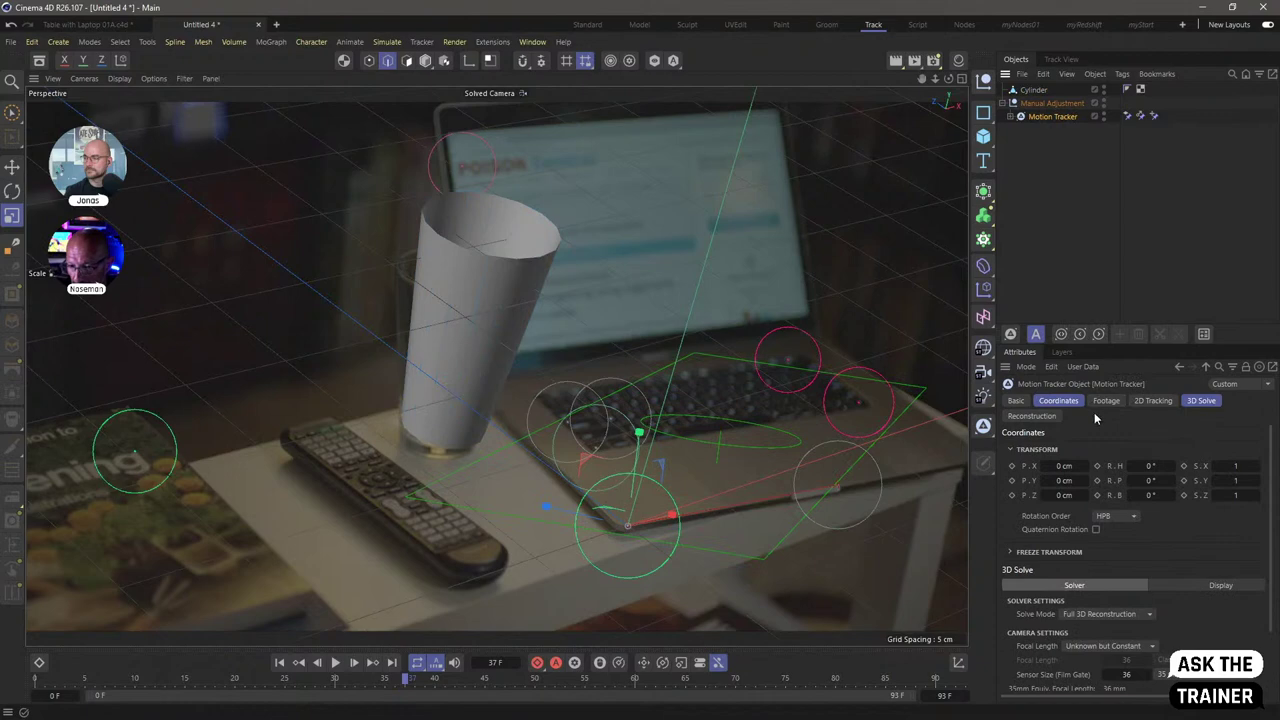
left_click(1104, 401)
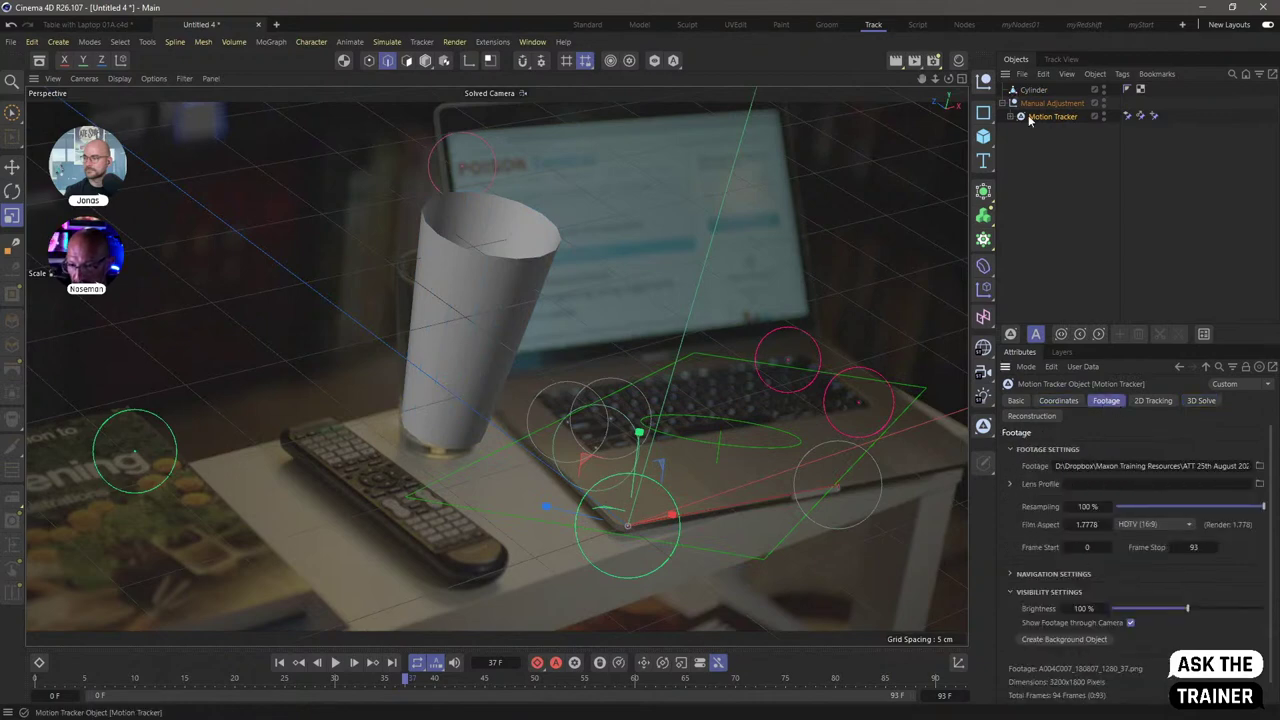
- Add a Background object, put the footage material tag on the cylinder, and set texture preview to No Scaling
left_click(1087, 640)
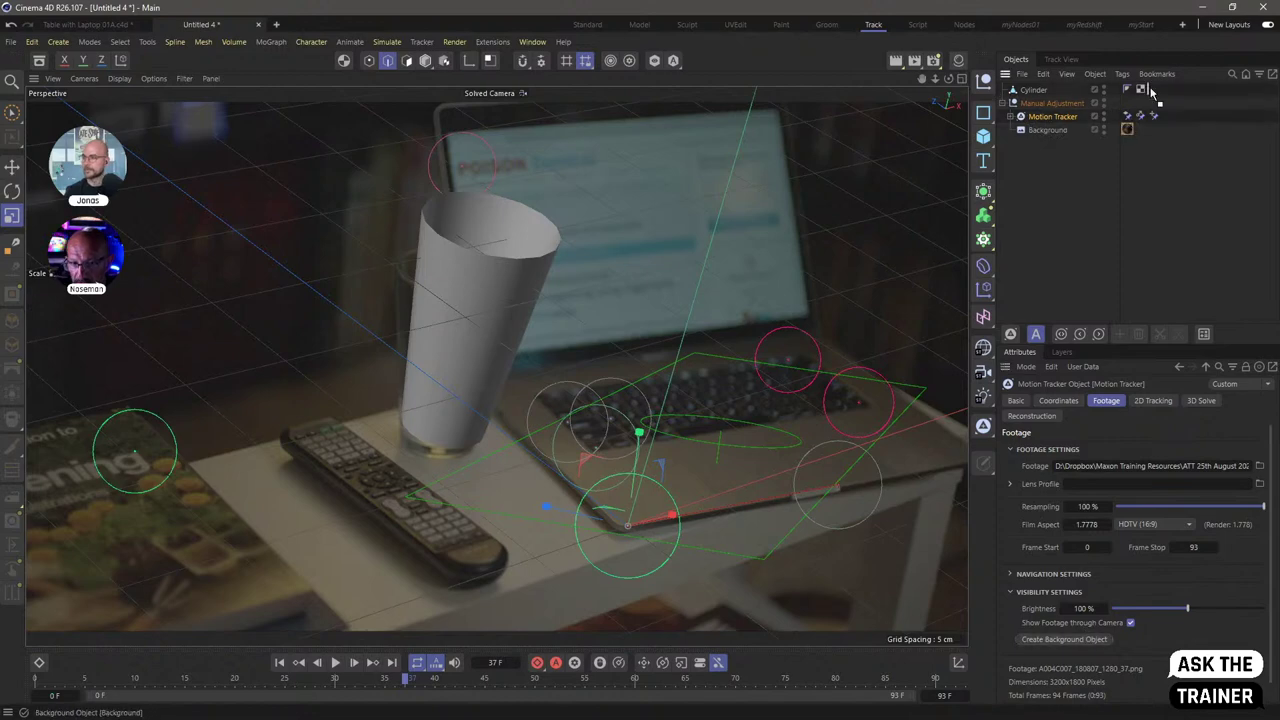
left_click_drag(1157, 92, 1154, 89)
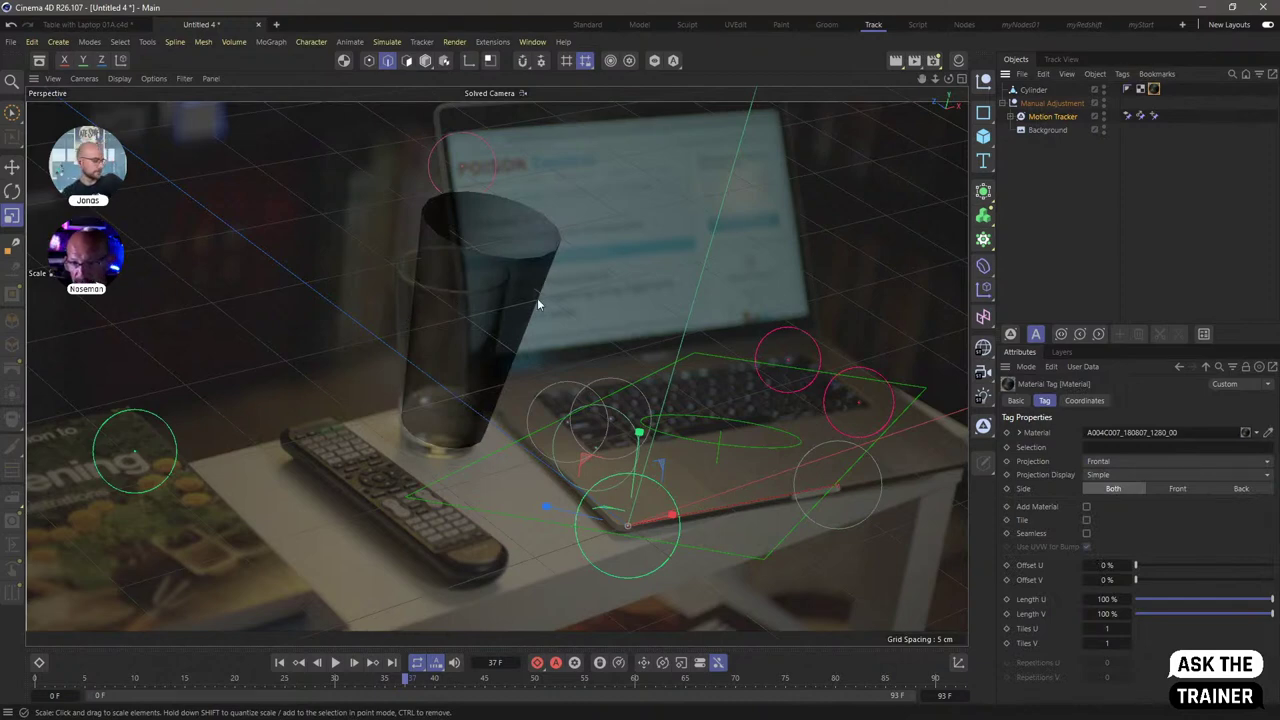
left_click(958, 60)
double_click(788, 116)
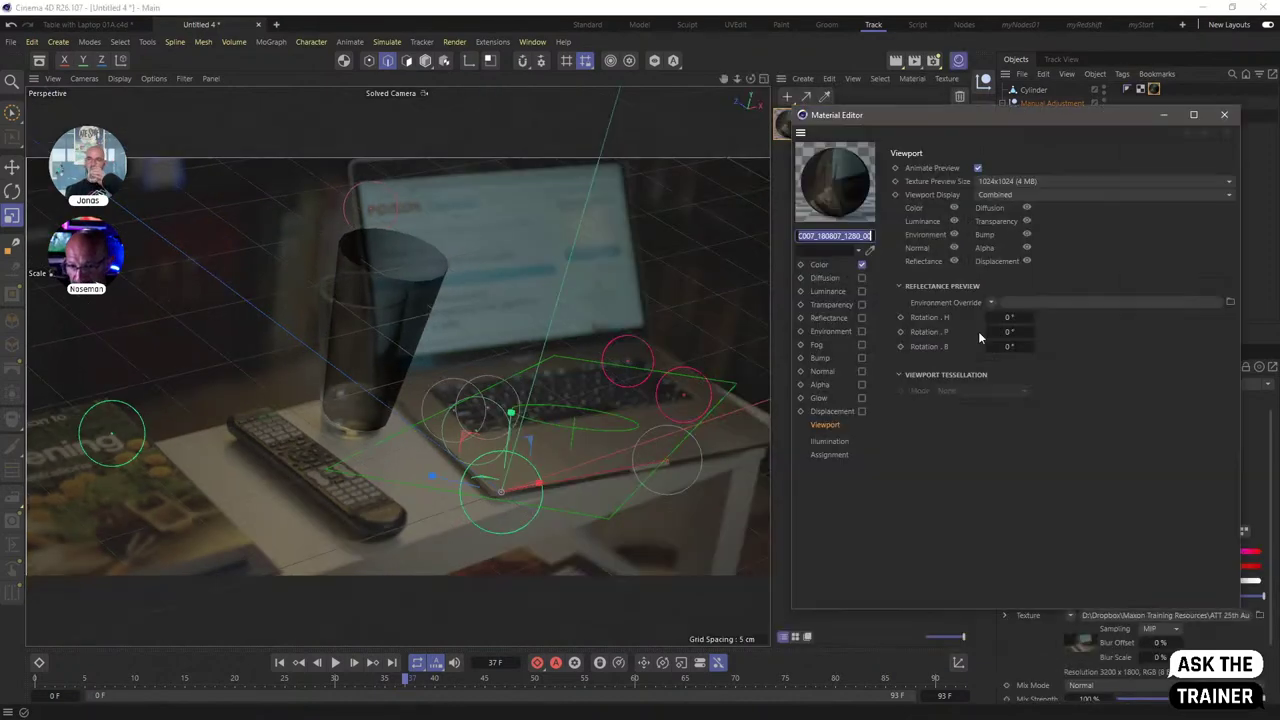
left_click(998, 182)
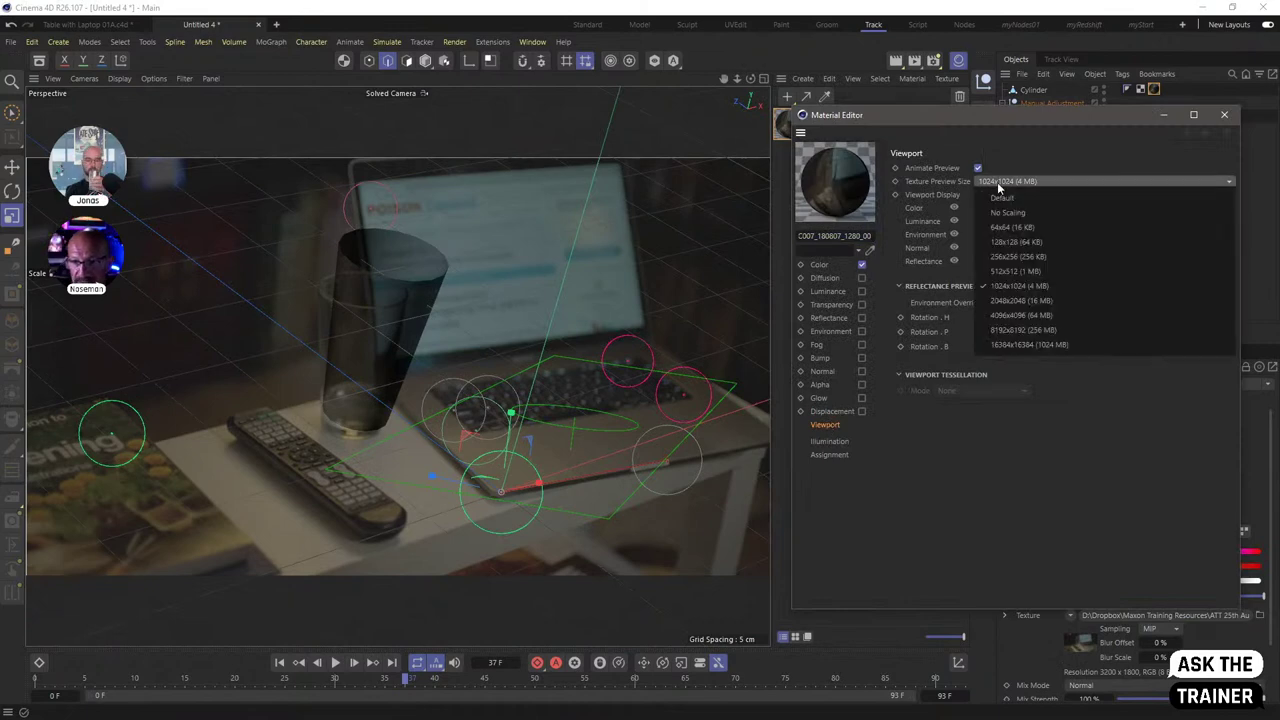
left_click(1026, 213)
left_click(1224, 114)
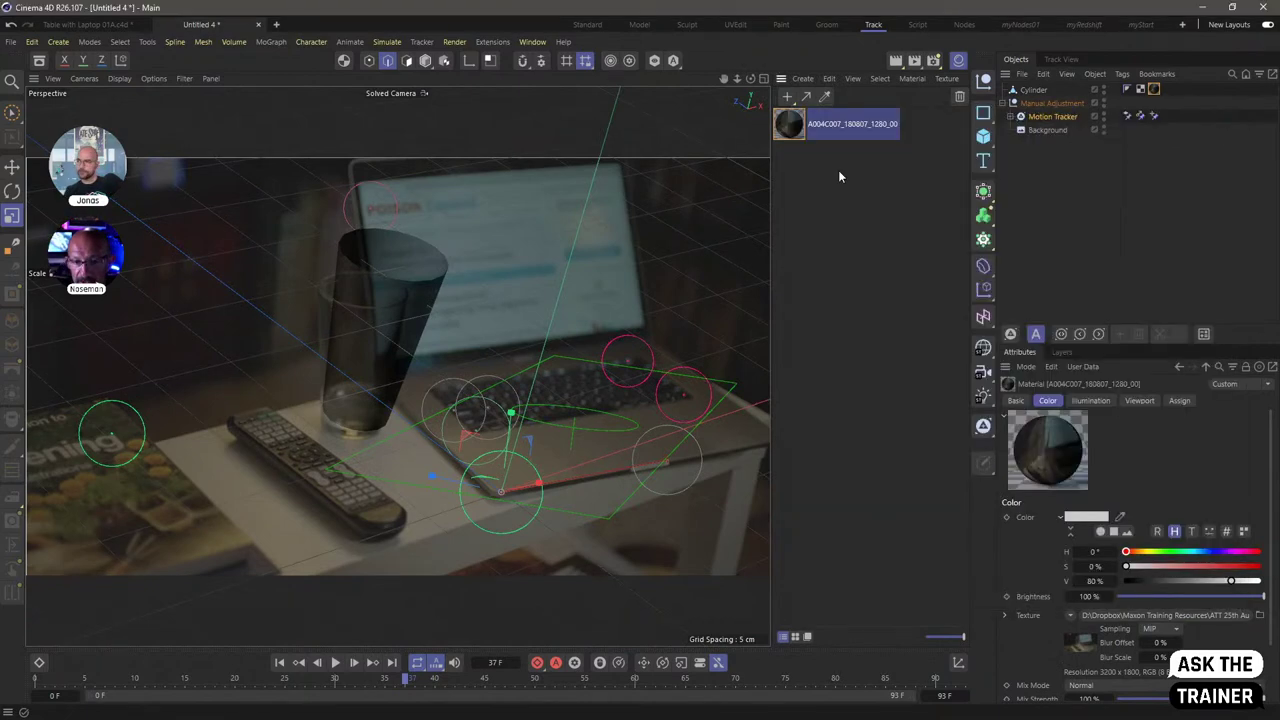
left_click(955, 62)
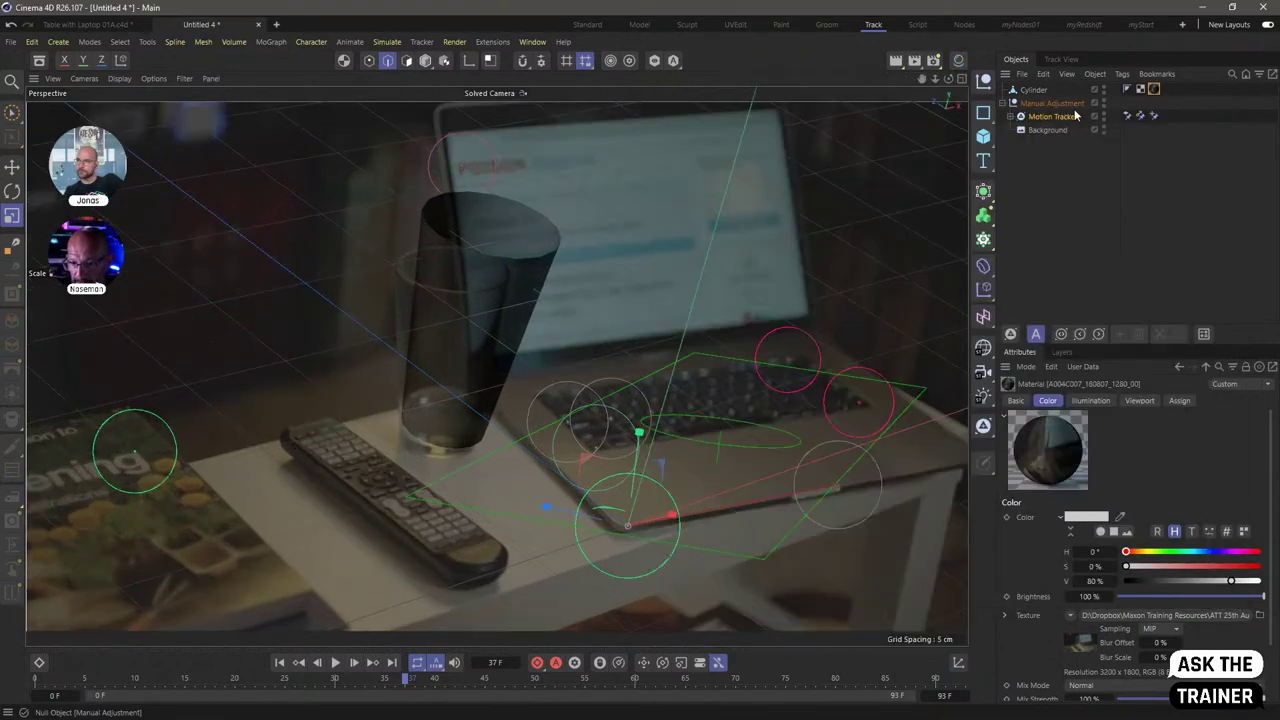
left_click(1052, 103)
left_click(1060, 400)
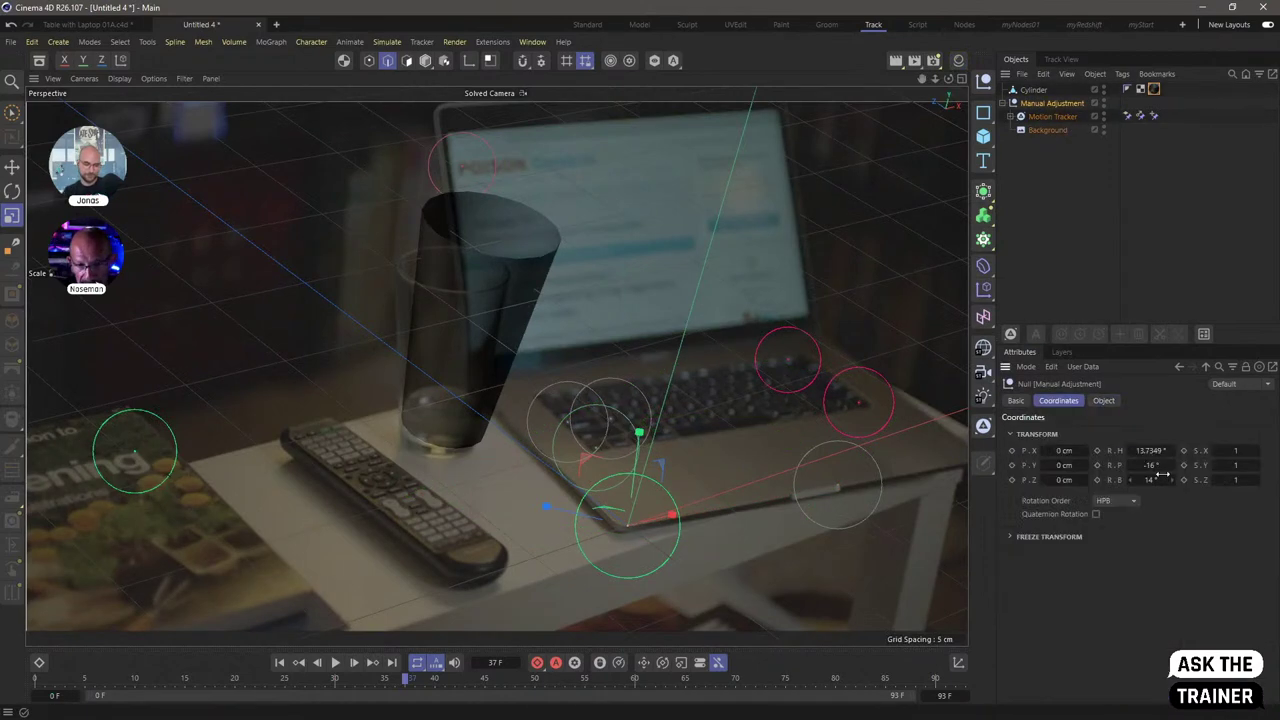
- Rotate the null to P −6°, B 10°, then raise and scale the cup to 81.5%
mouse_move(1157, 480)
left_mouse_down()
mouse_move(1165, 465)
mouse_move(1150, 481)
mouse_move(1149, 451)
mouse_move(1157, 466)
left_mouse_up()
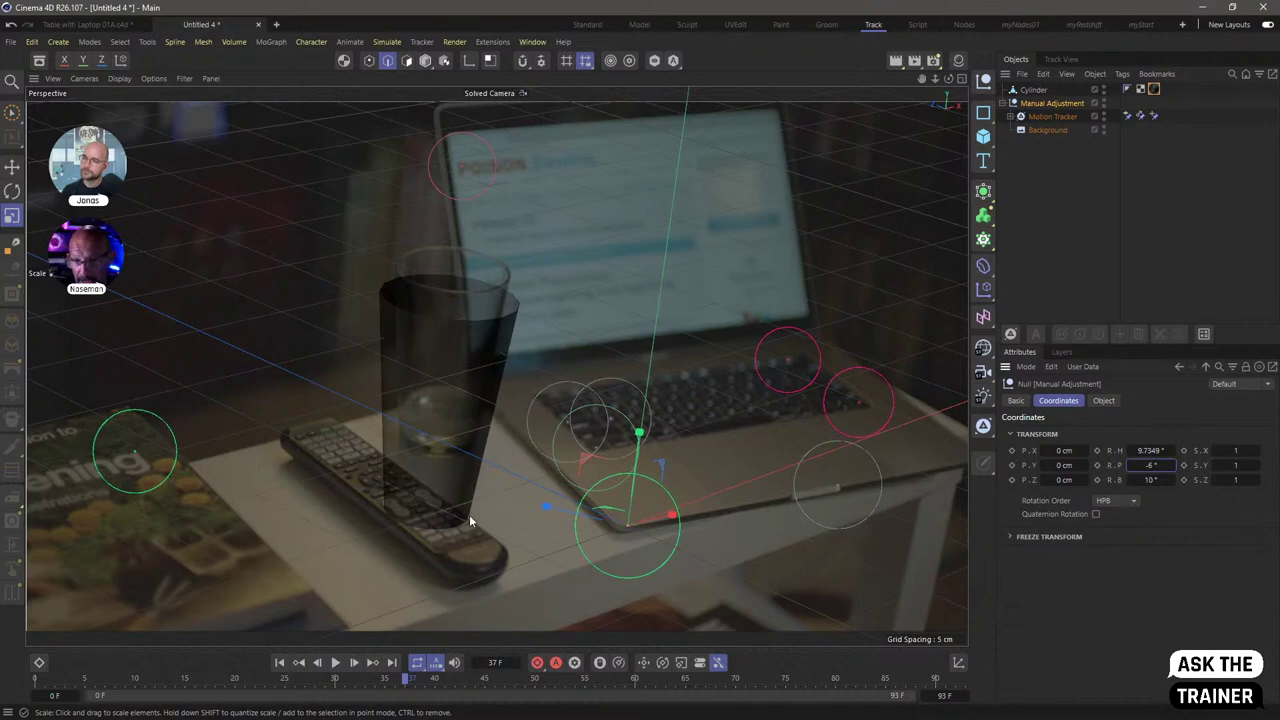
left_click(420, 385)
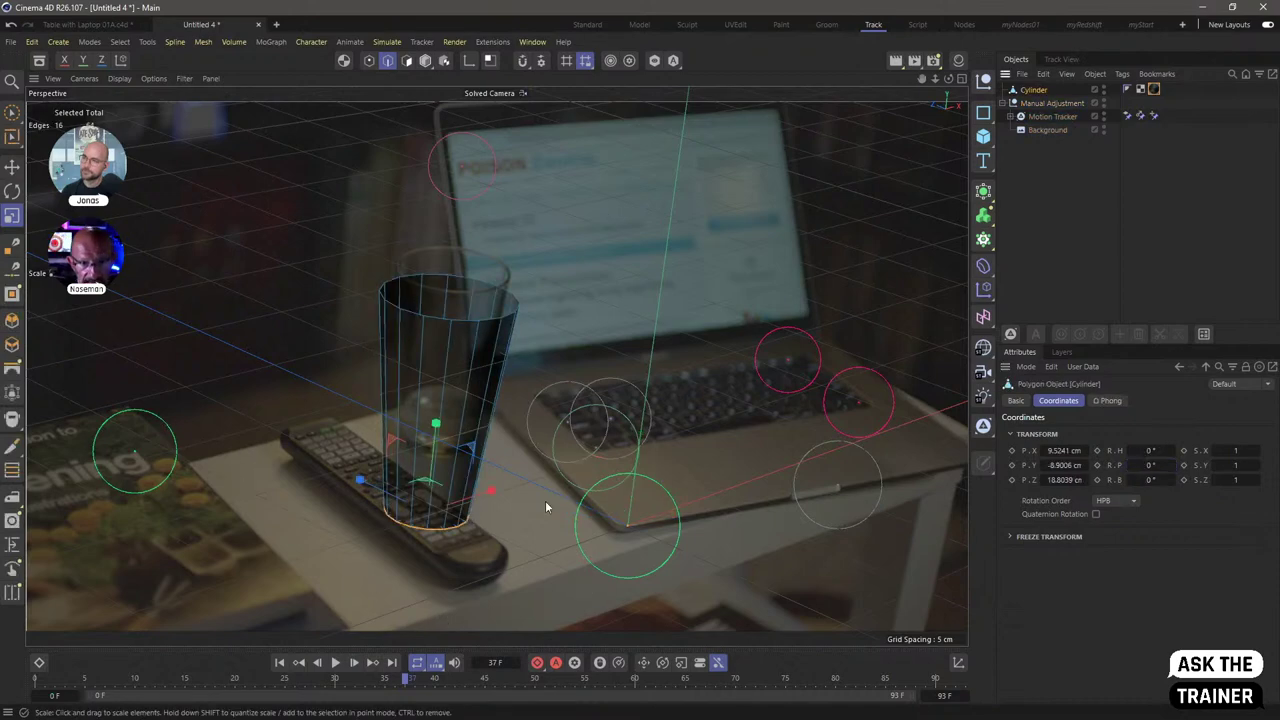
left_click(425, 60)
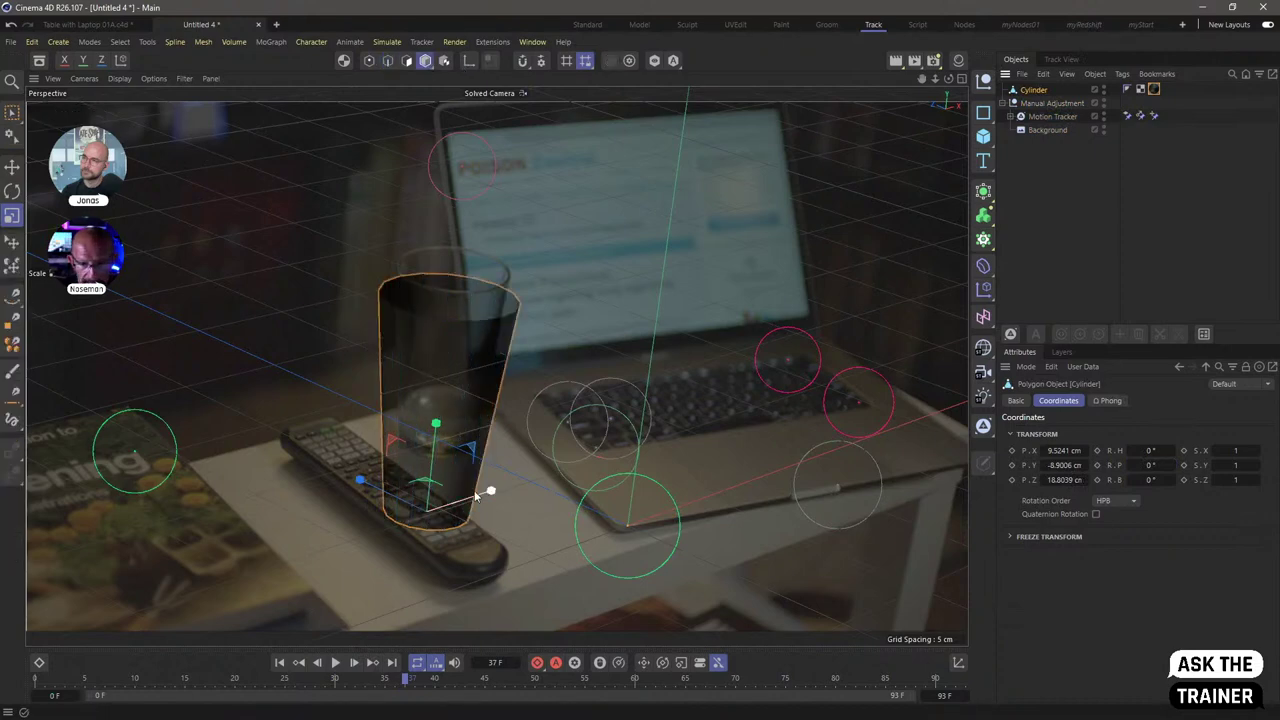
key("e")
left_click_drag(513, 528, 522, 488)
key("t")
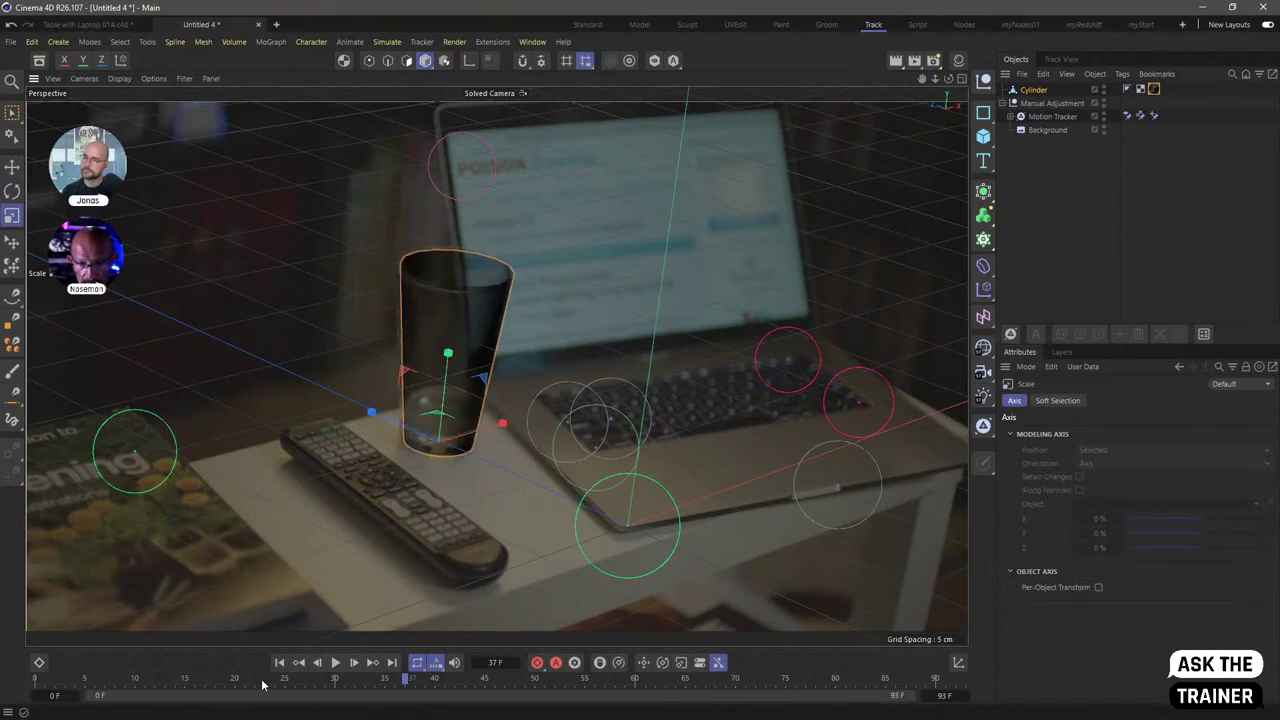
left_click_drag(405, 680, 366, 688)
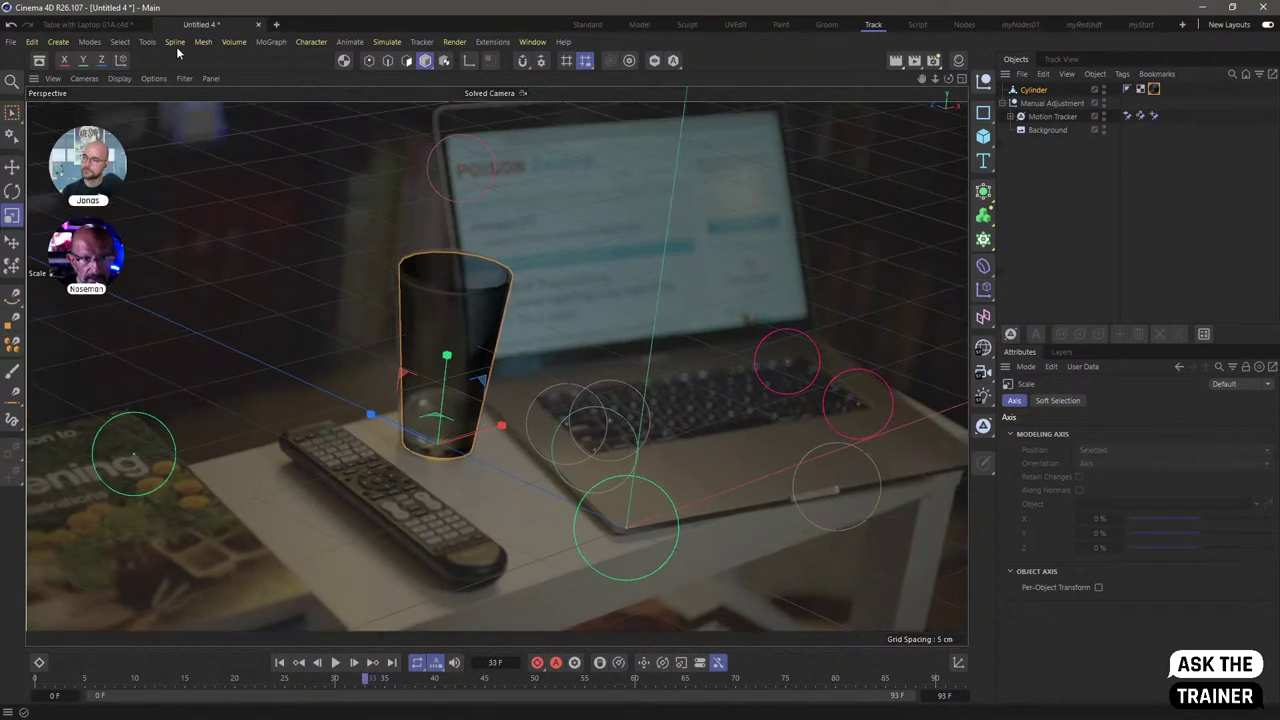
- Copy Mug 03 - Coffee from Table with Laptop 01A.c4d into Untitled 4 under the Cylinder
left_click(115, 25)
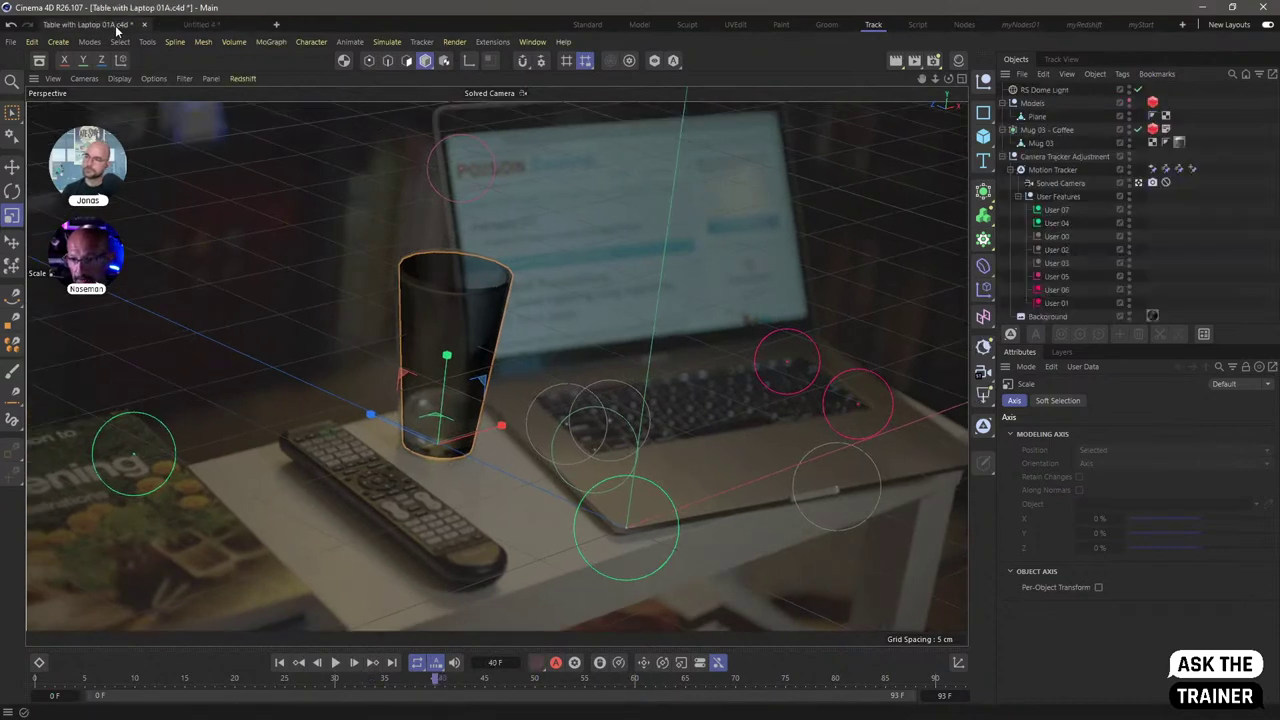
left_click(1126, 133)
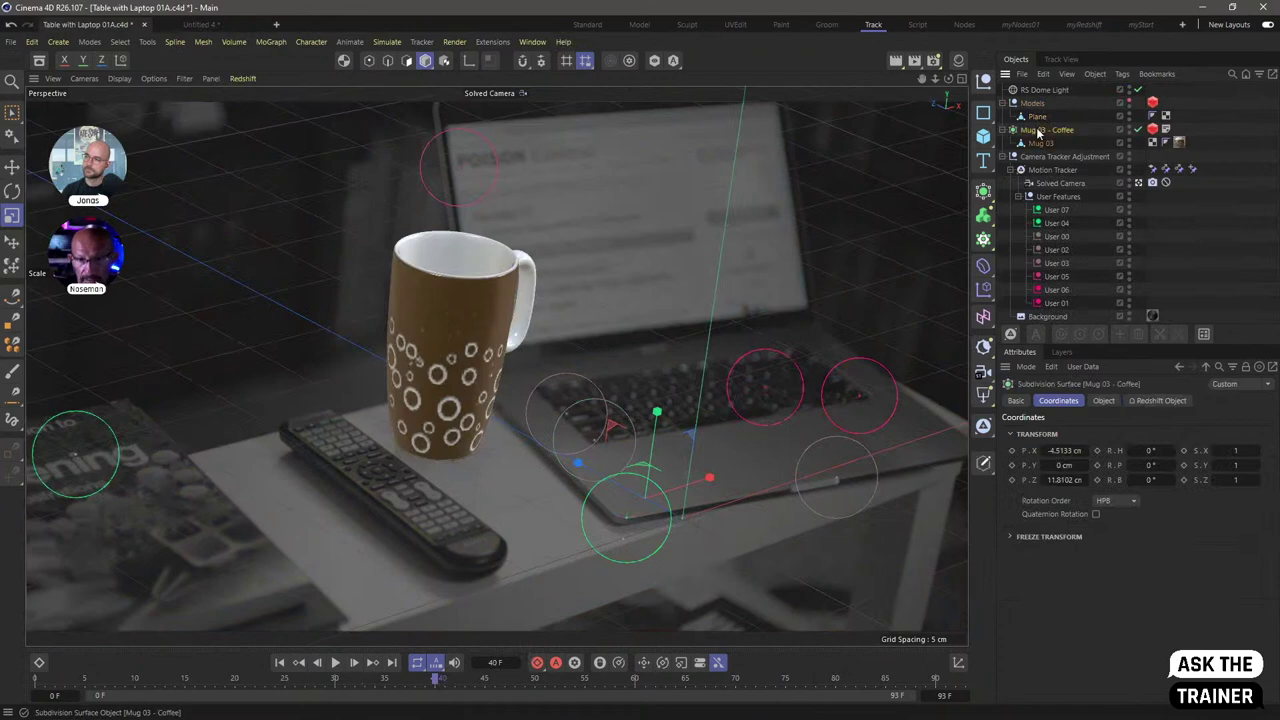
left_click(1036, 131)
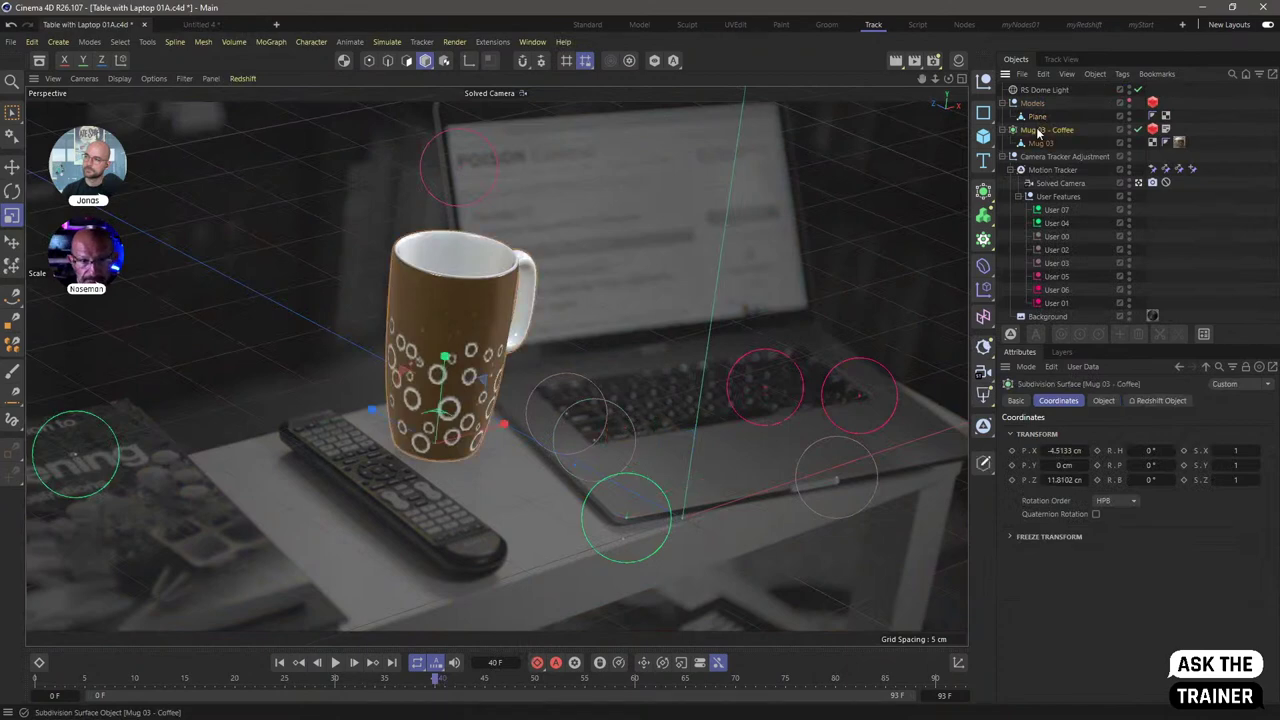
left_click(211, 28)
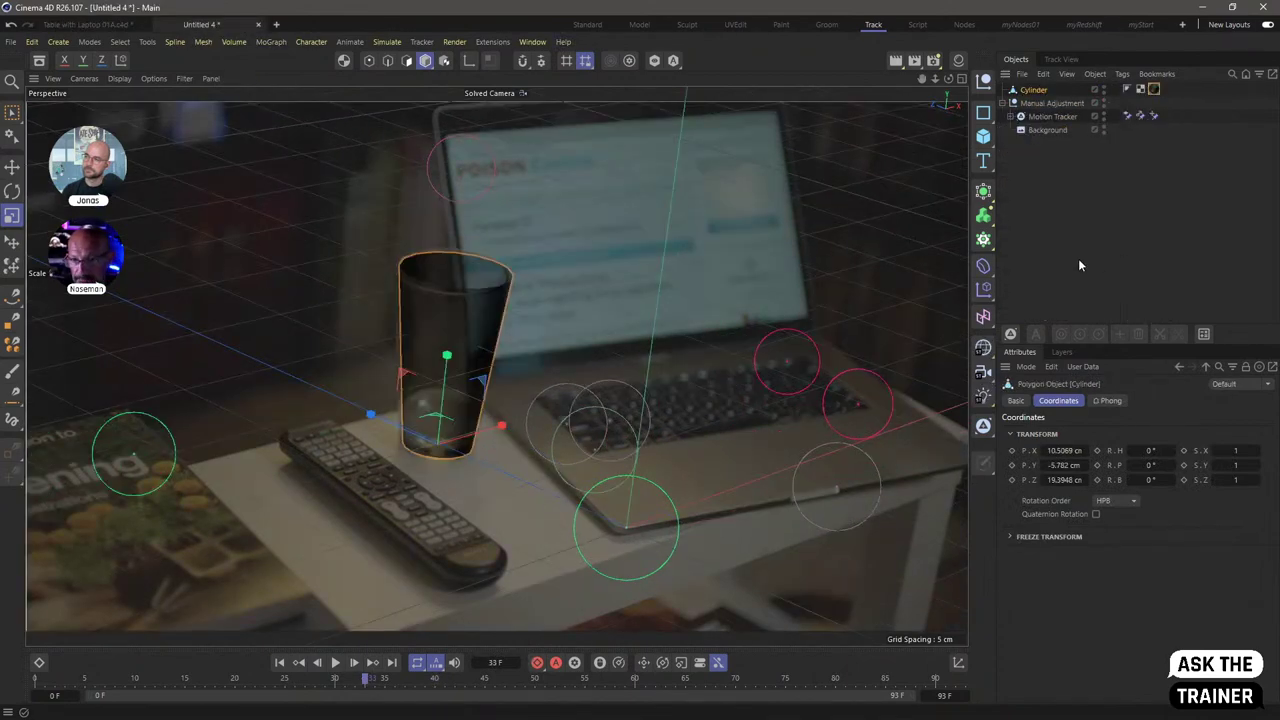
key("ctrl+v")
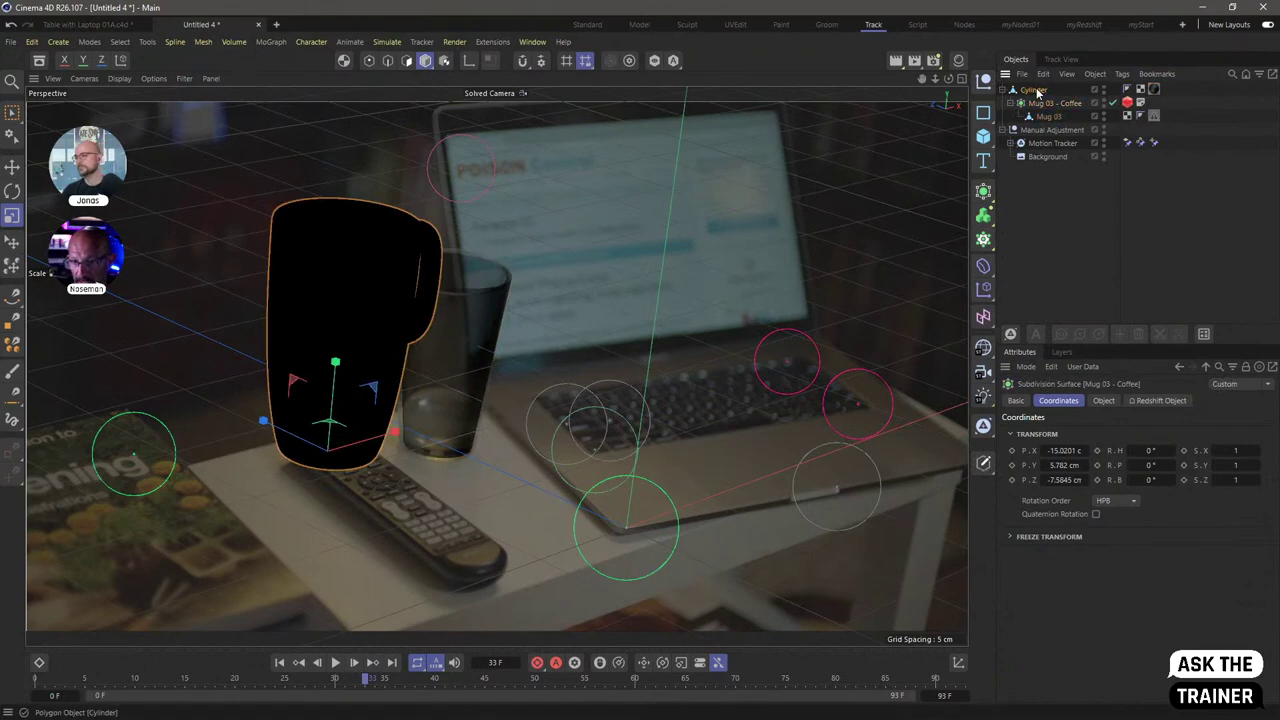
mouse_move(1045, 103)
left_mouse_down()
mouse_move(1046, 128)
mouse_move(1040, 90)
mouse_move(1038, 108)
left_mouse_up()
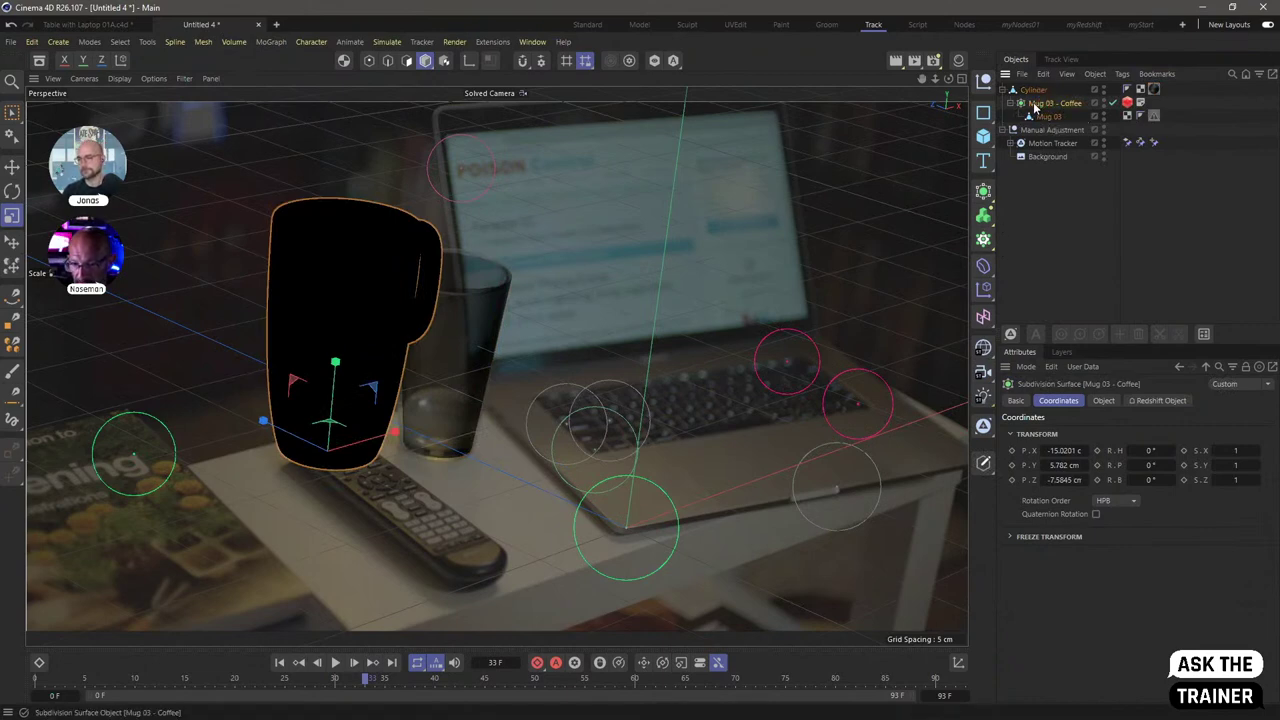
- Zero the mug's P.X, P.Y and P.Z, unparent it, and delete the placeholder Cylinder
right_click(1084, 451)
right_click(1084, 465)
right_click(1084, 479)
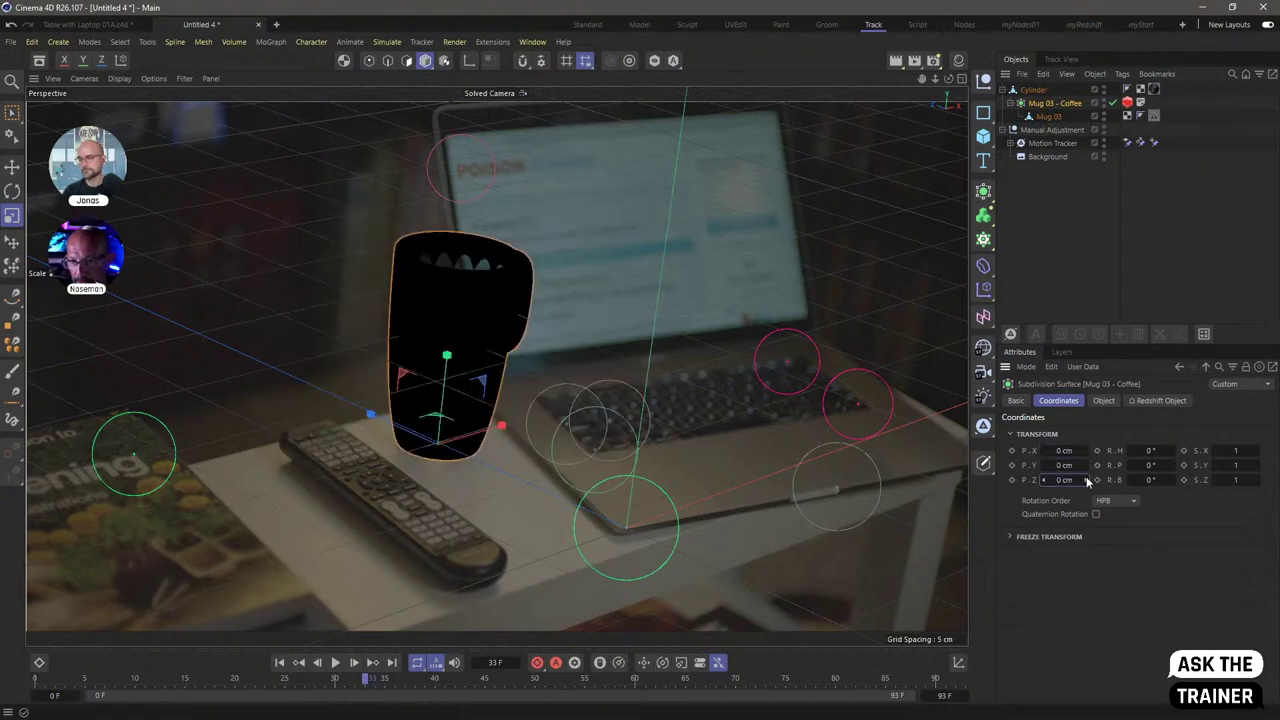
left_click_drag(1047, 103, 1038, 90)
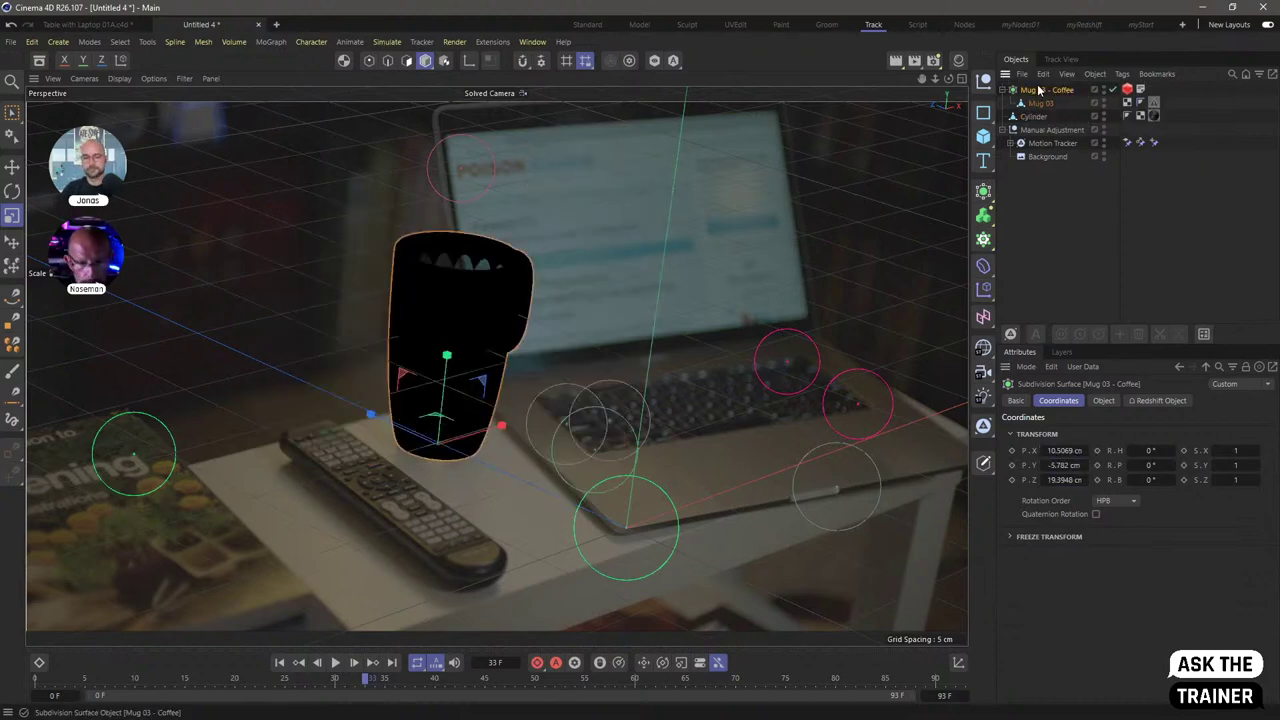
left_click(1033, 116)
key("Delete")
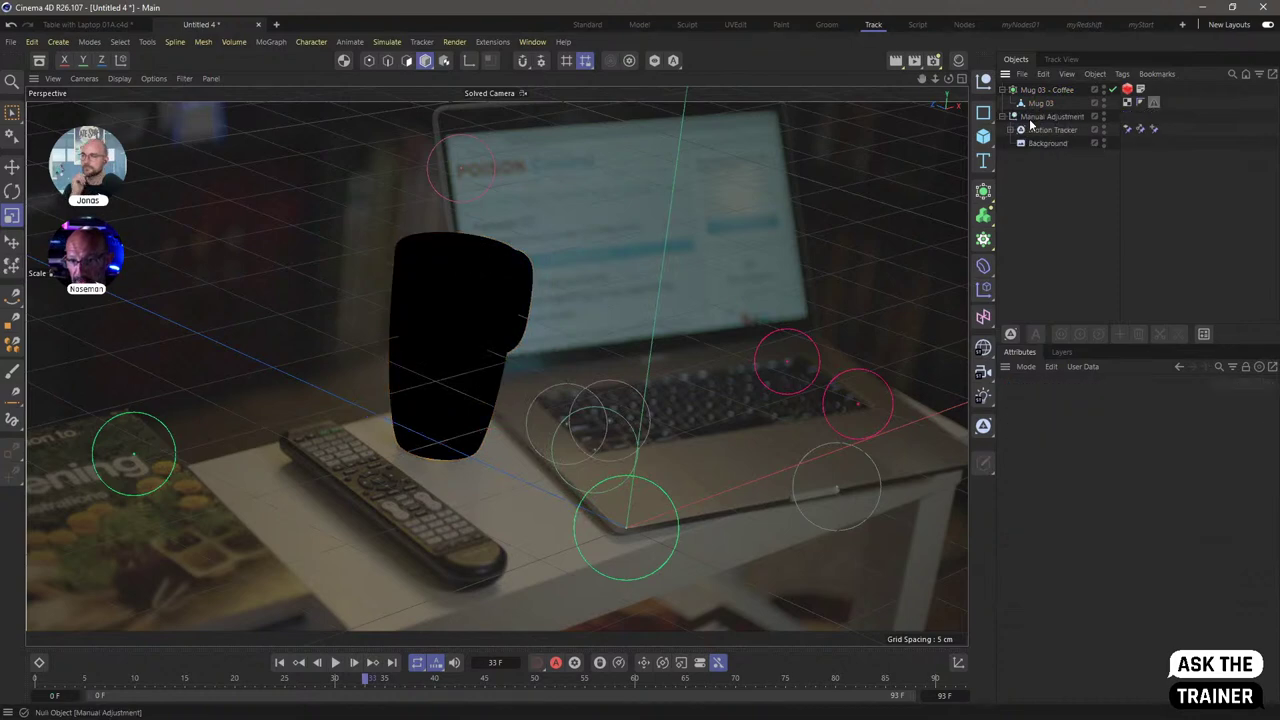
- Switch the scene's renderer to Redshift in Render Settings
left_click(934, 60)
left_click(940, 84)
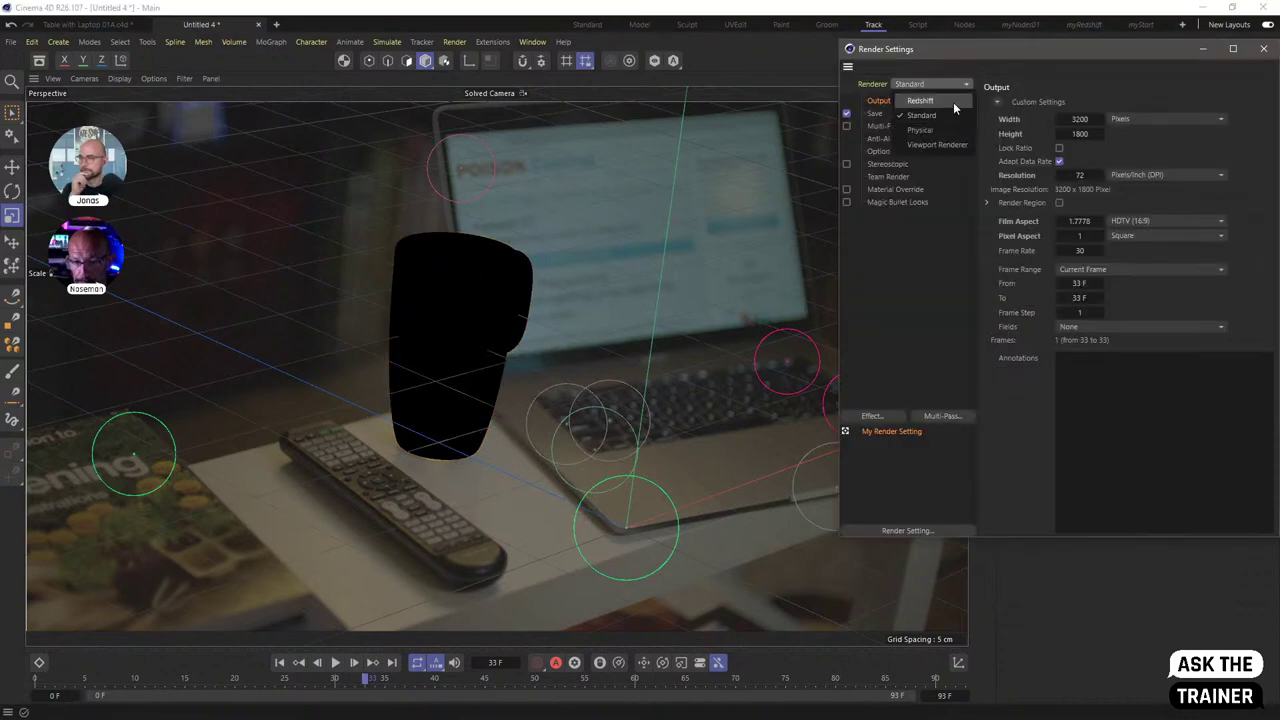
left_click(953, 102)
left_click(1265, 50)
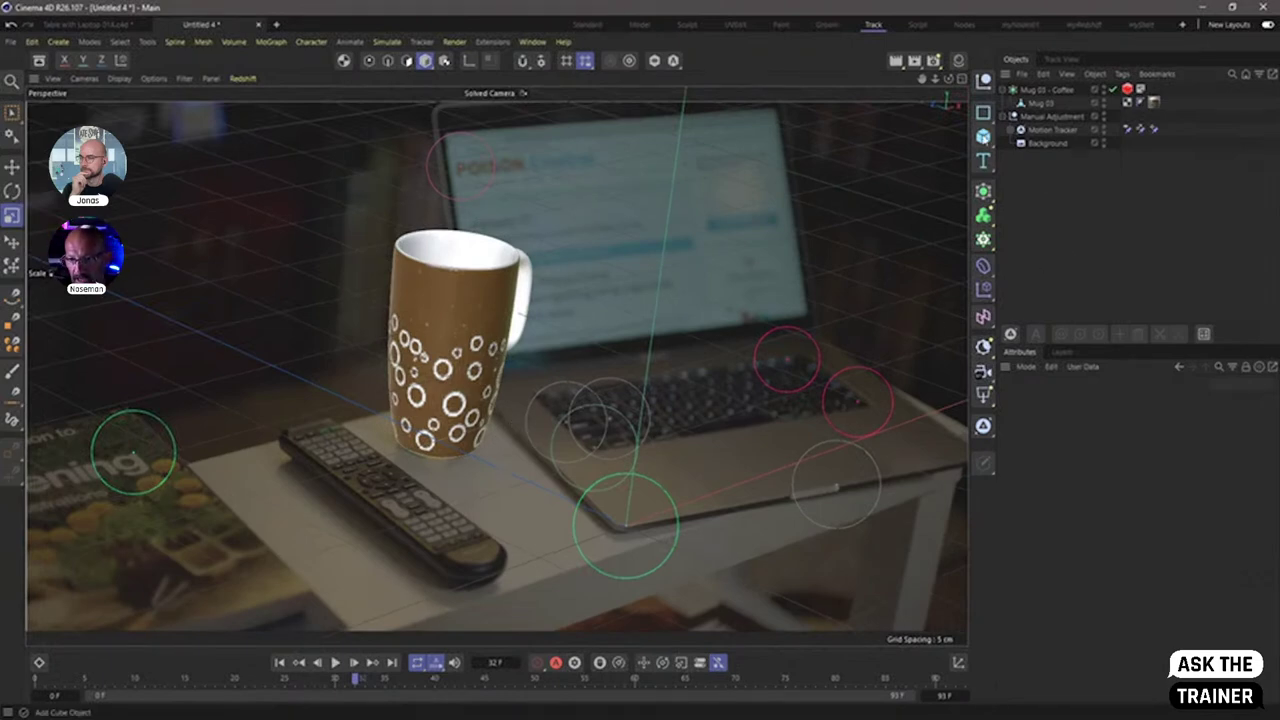
- Add a Plane and lower it to the mug's base in the four-view layout
left_click(983, 136)
left_click(1052, 185)
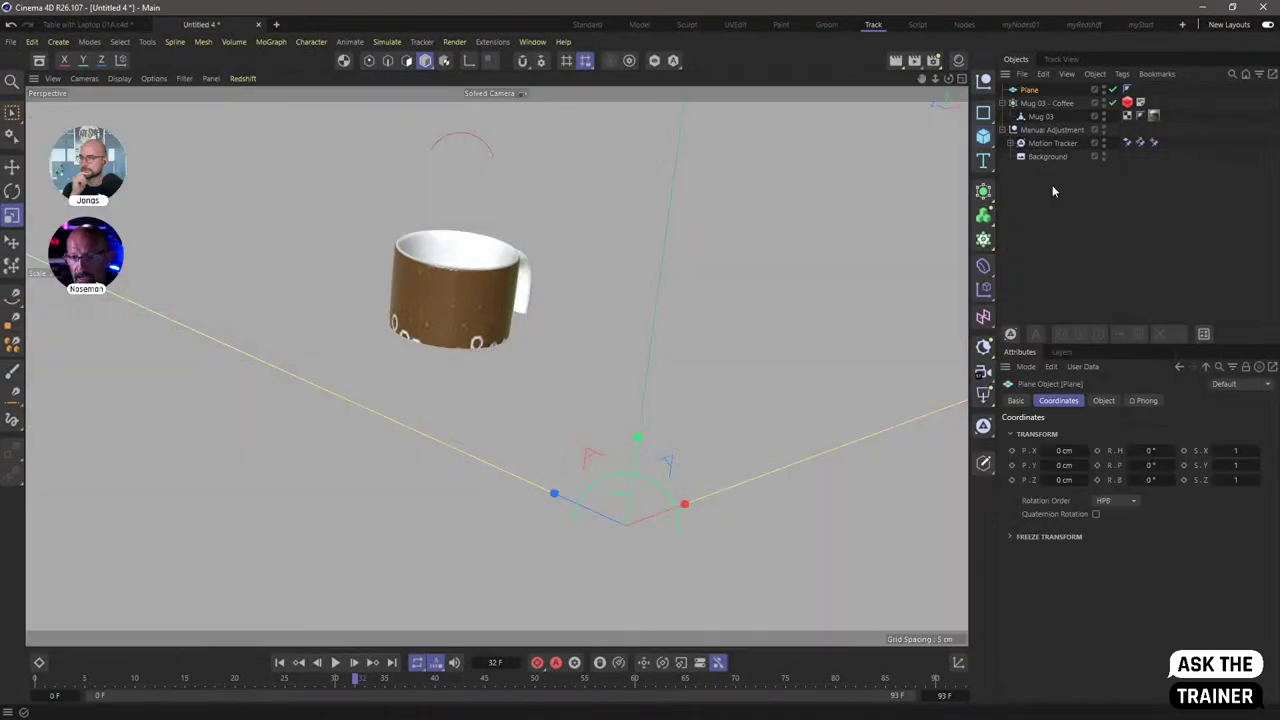
left_click(963, 79)
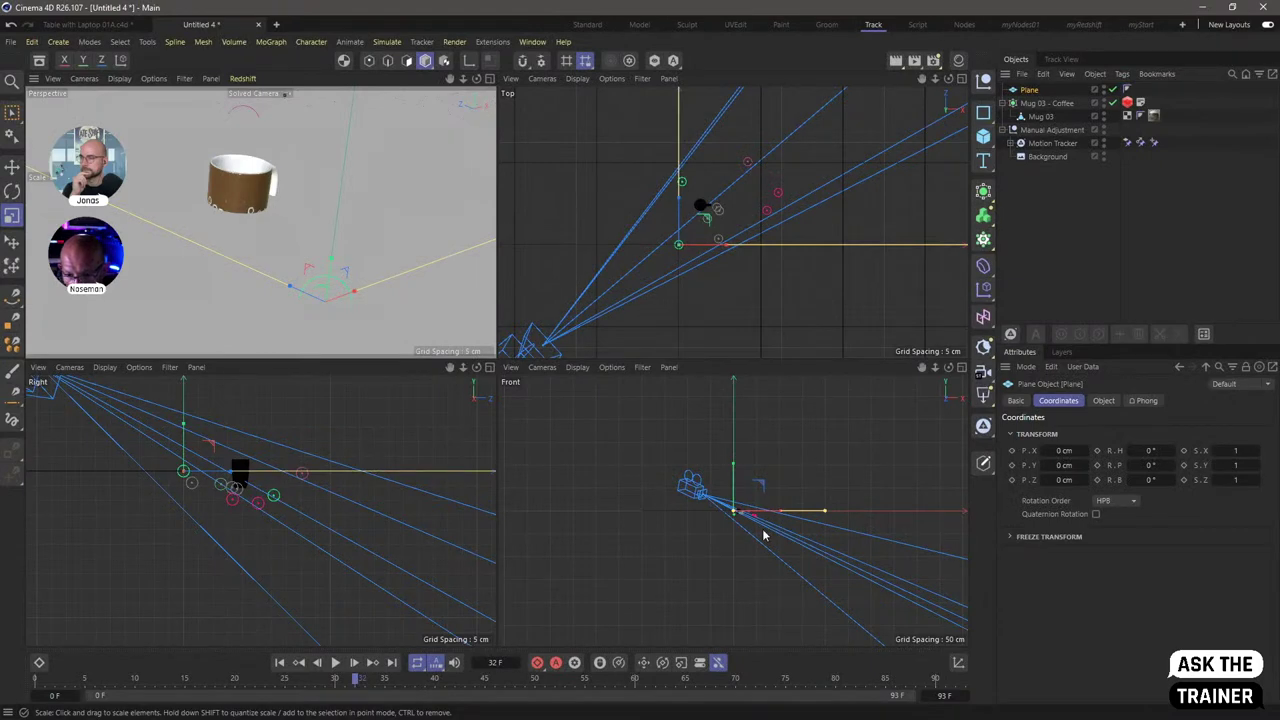
scroll(742, 530, "up", 10)
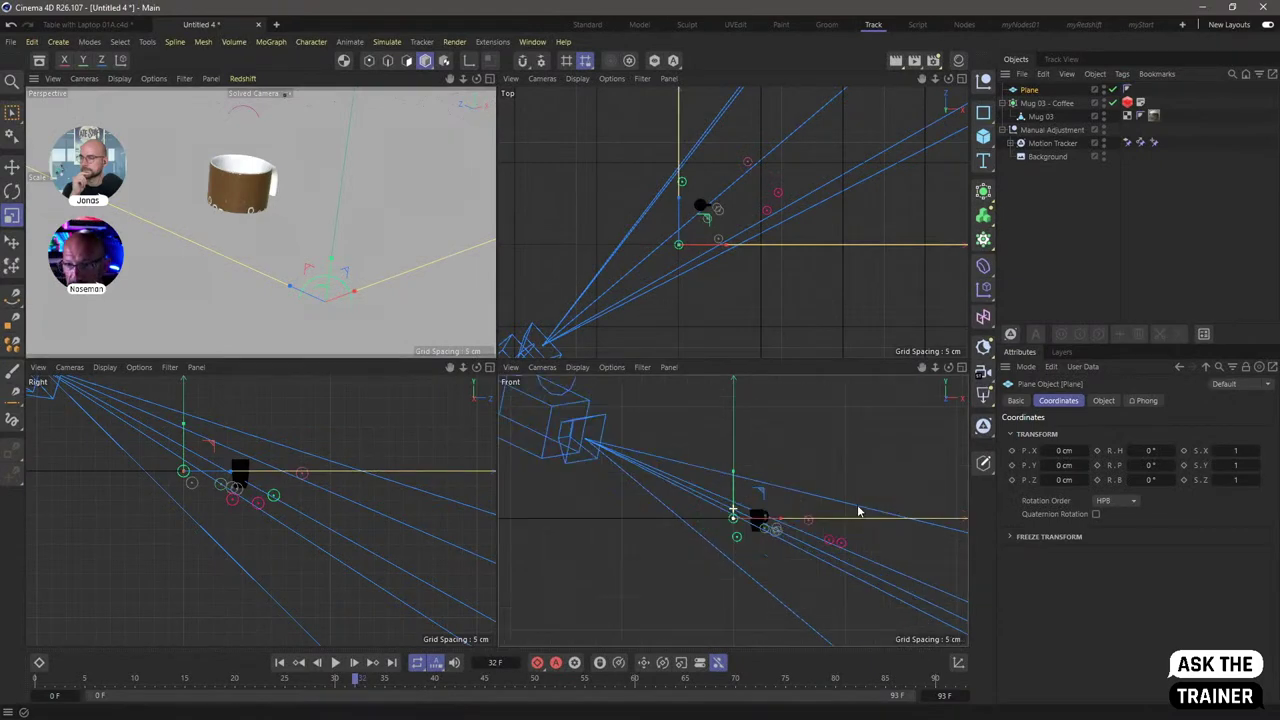
left_click(1045, 104)
key("e")
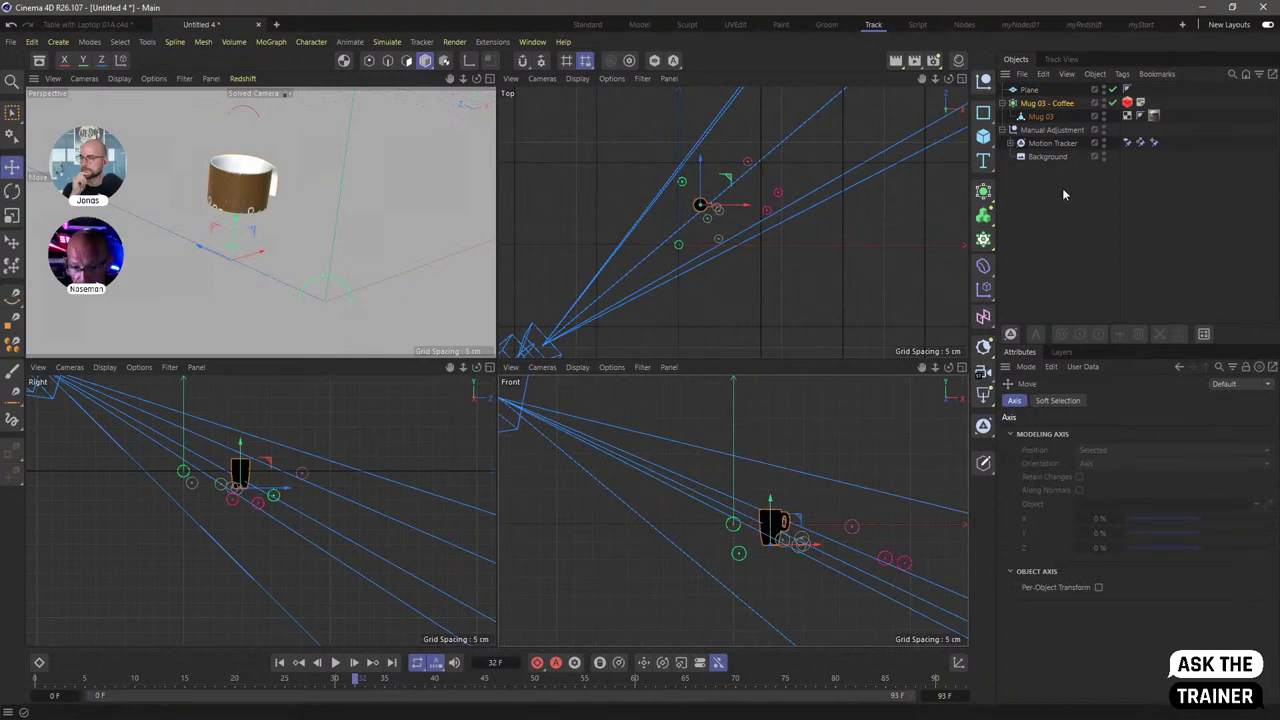
left_click(1029, 90)
left_click_drag(734, 483, 734, 513)
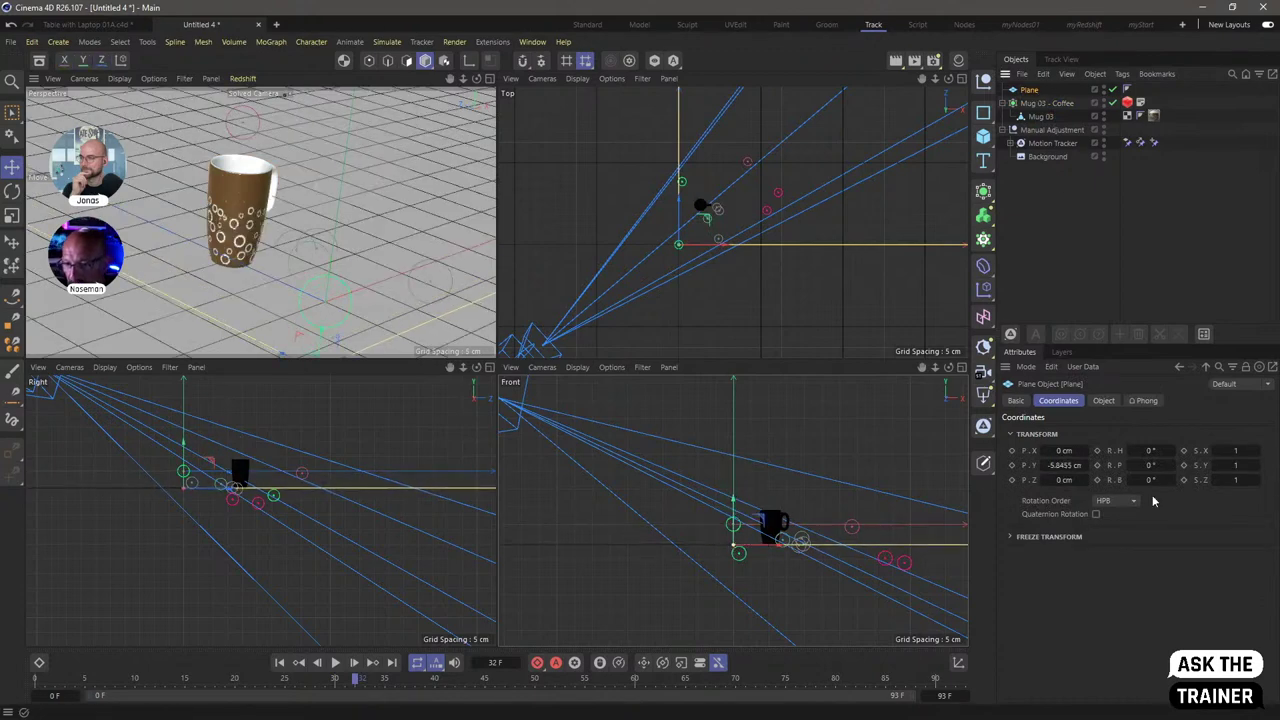
- Set the plane's Width and Height to 34 cm and return to single Perspective view
left_click(1106, 400)
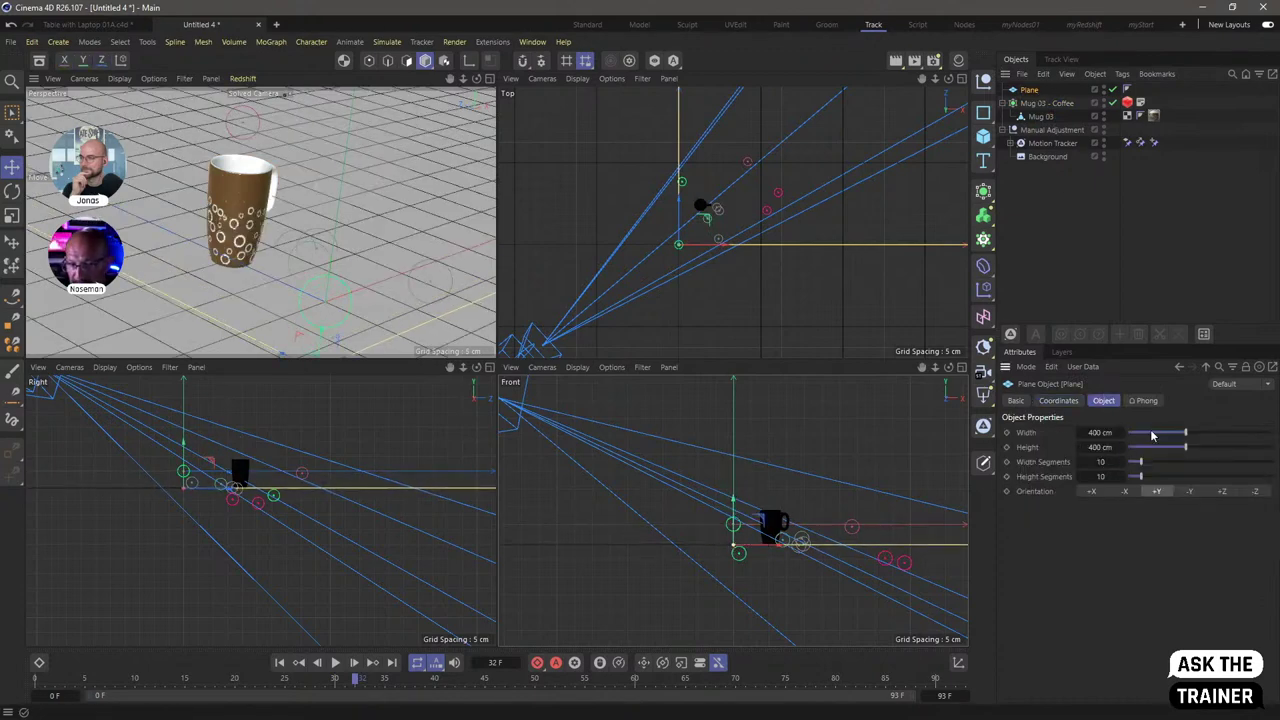
mouse_move(1151, 435)
left_mouse_down()
mouse_move(1133, 434)
mouse_move(1148, 449)
mouse_move(1130, 449)
left_mouse_up()
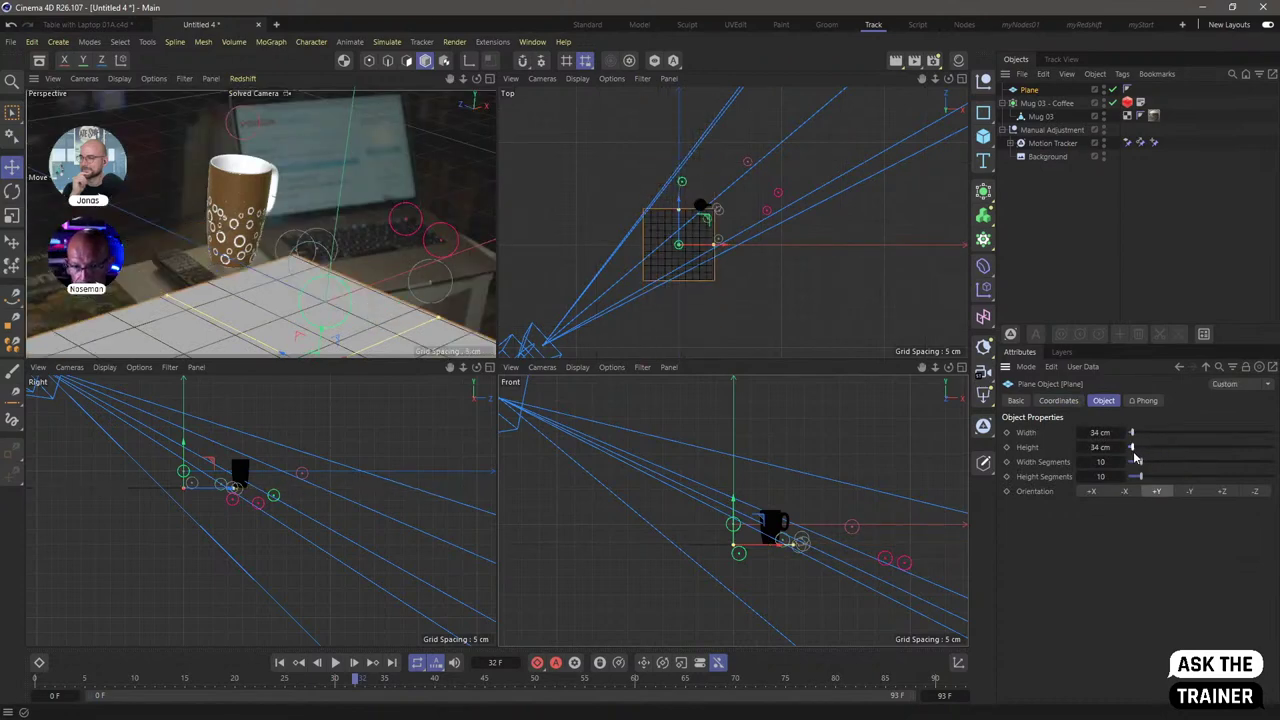
left_click_drag(700, 290, 712, 247)
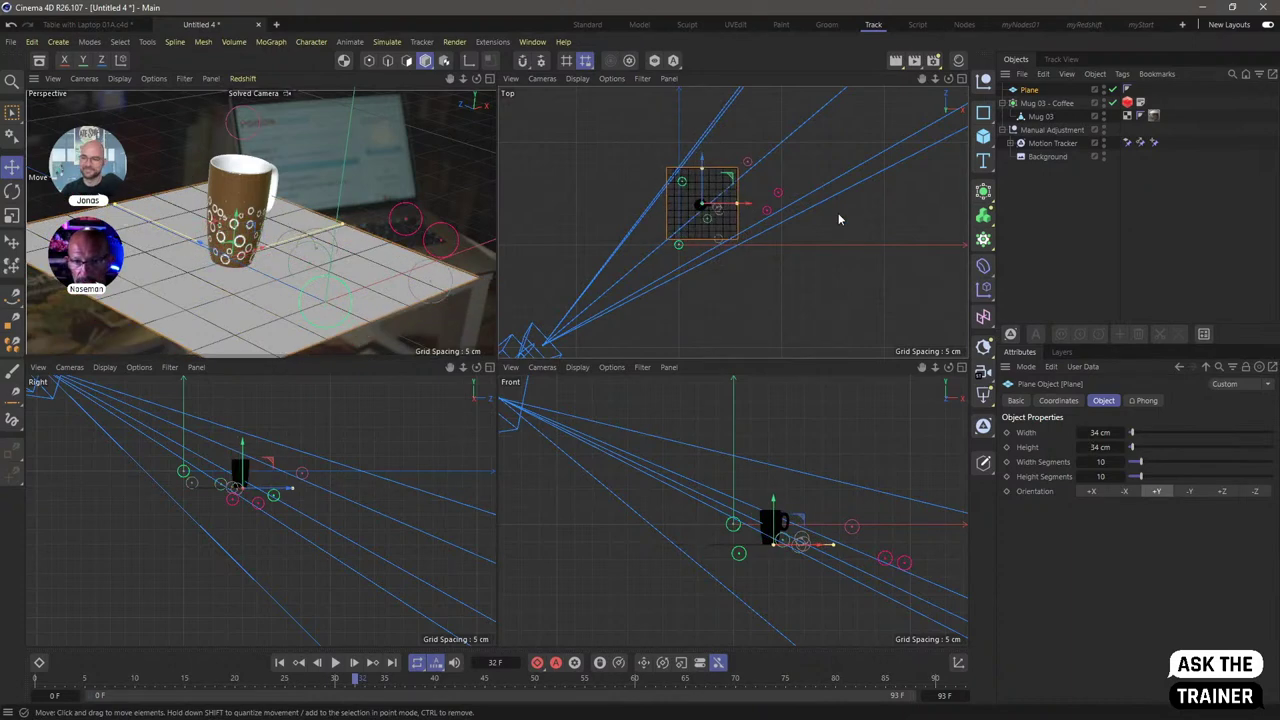
left_click(488, 79)
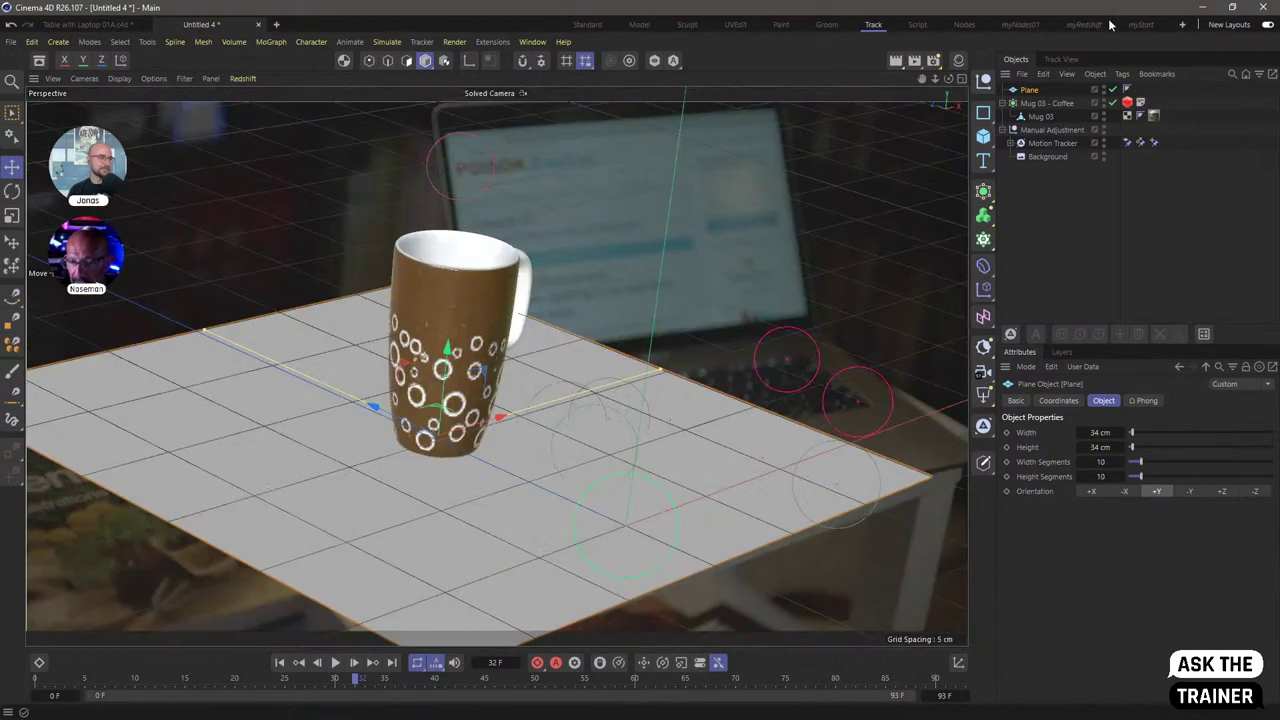
- Add a Redshift Object render tag to the Plane
right_click(1038, 92)
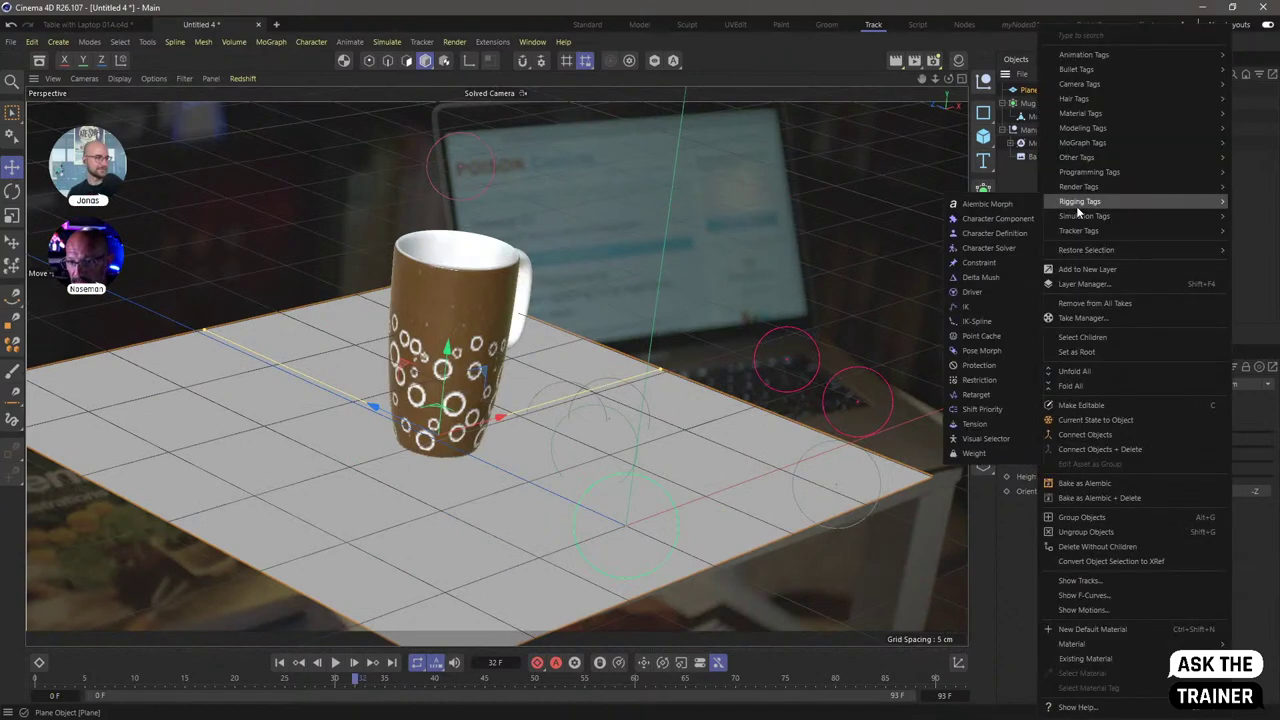
mouse_move(1087, 131)
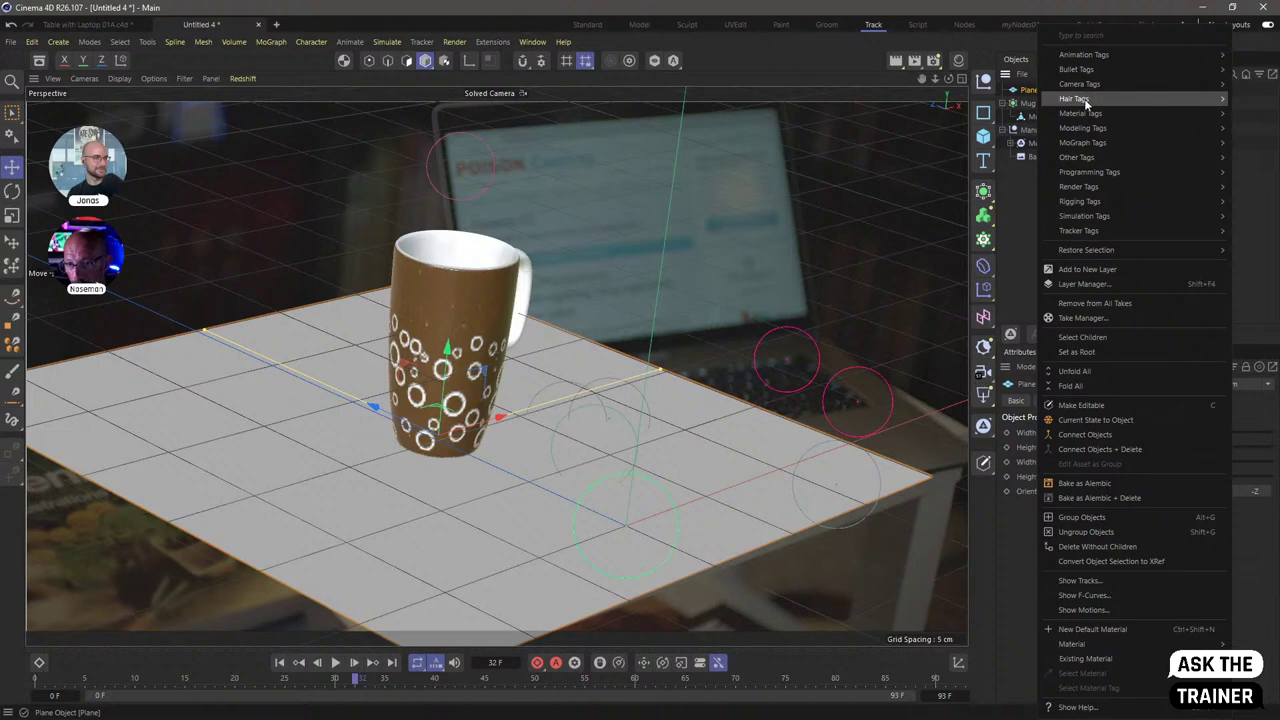
mouse_move(1080, 187)
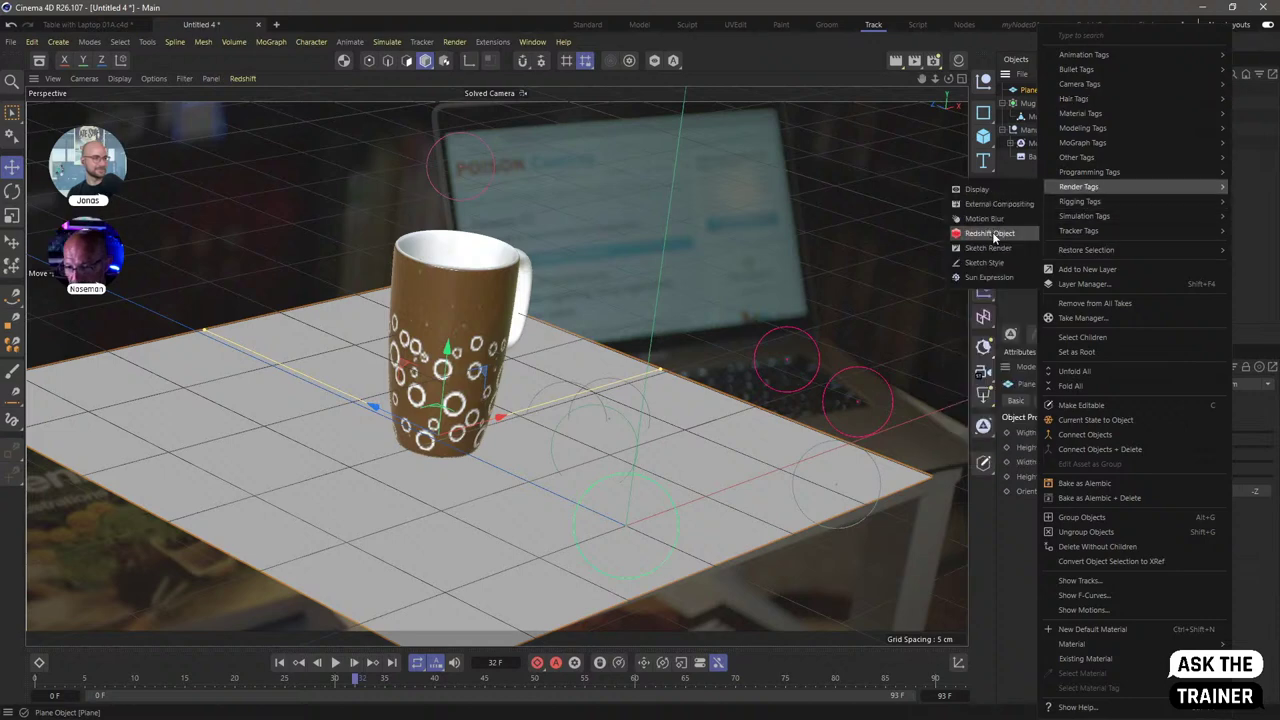
left_click(993, 236)
- Enable Matte and matte Shadow on the tag, then switch to the myRedshift layout
left_click(1136, 400)
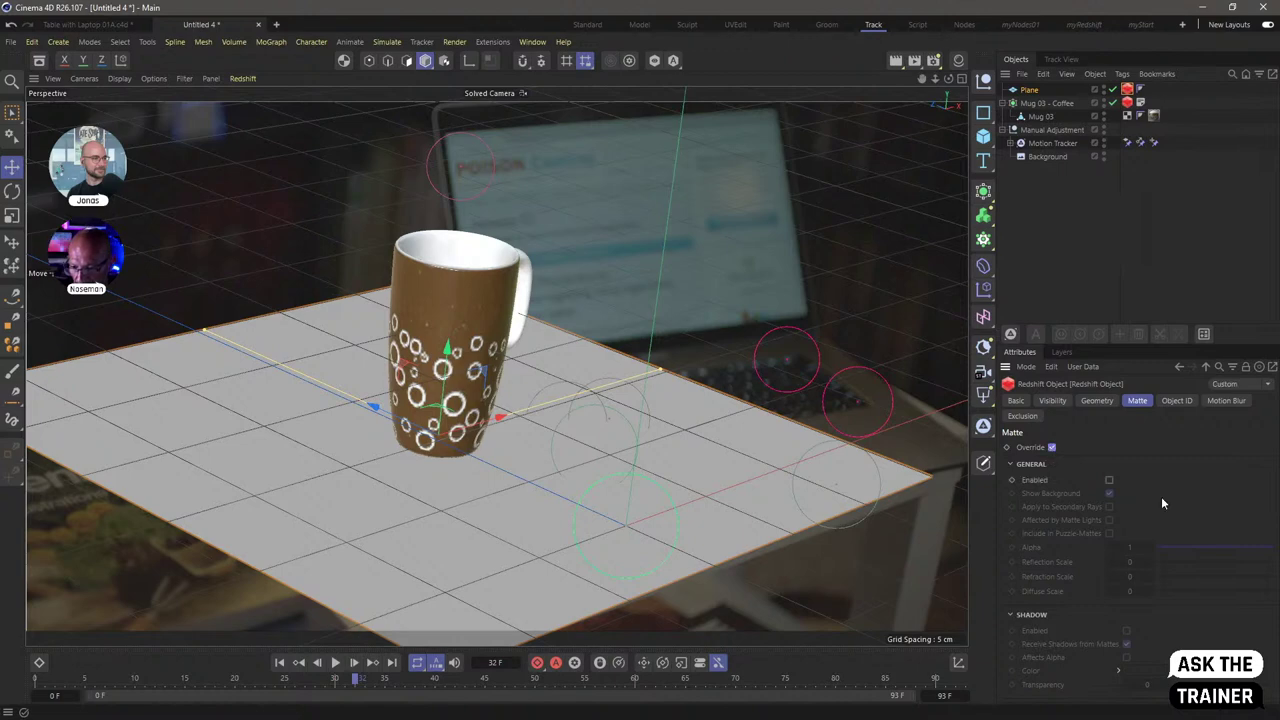
left_click(1109, 480)
left_click(1126, 631)
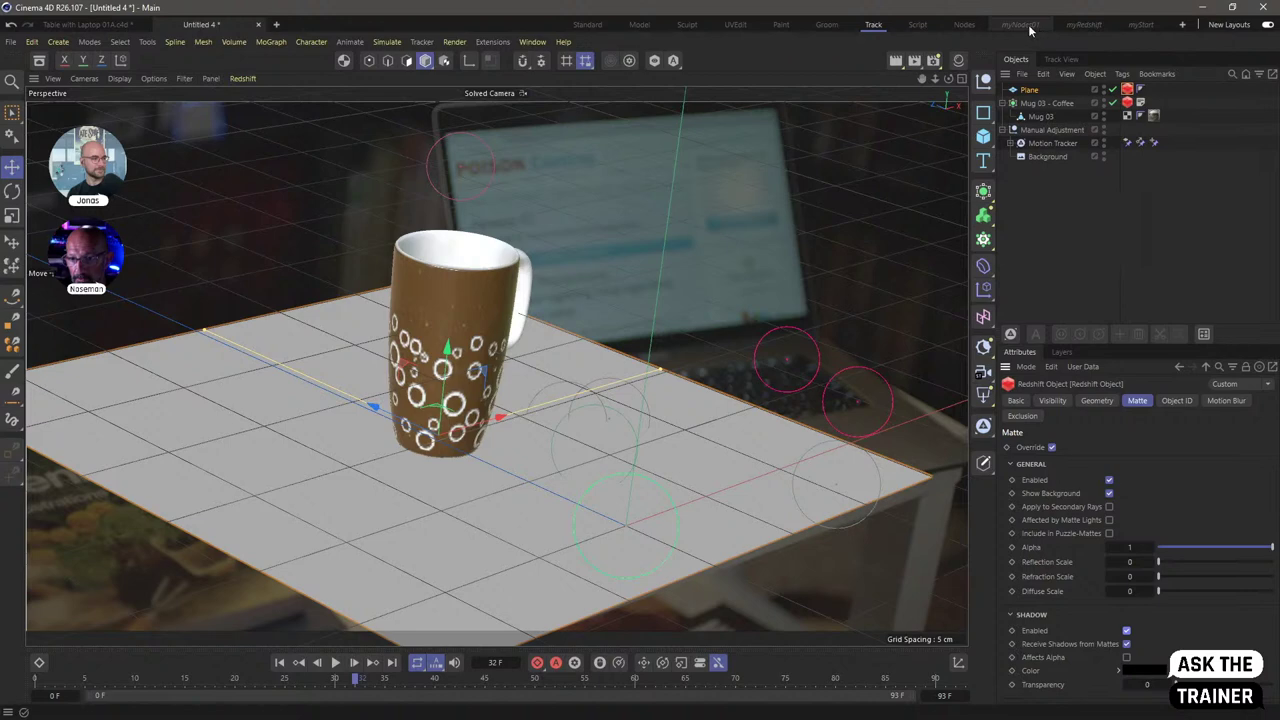
left_click(1070, 22)
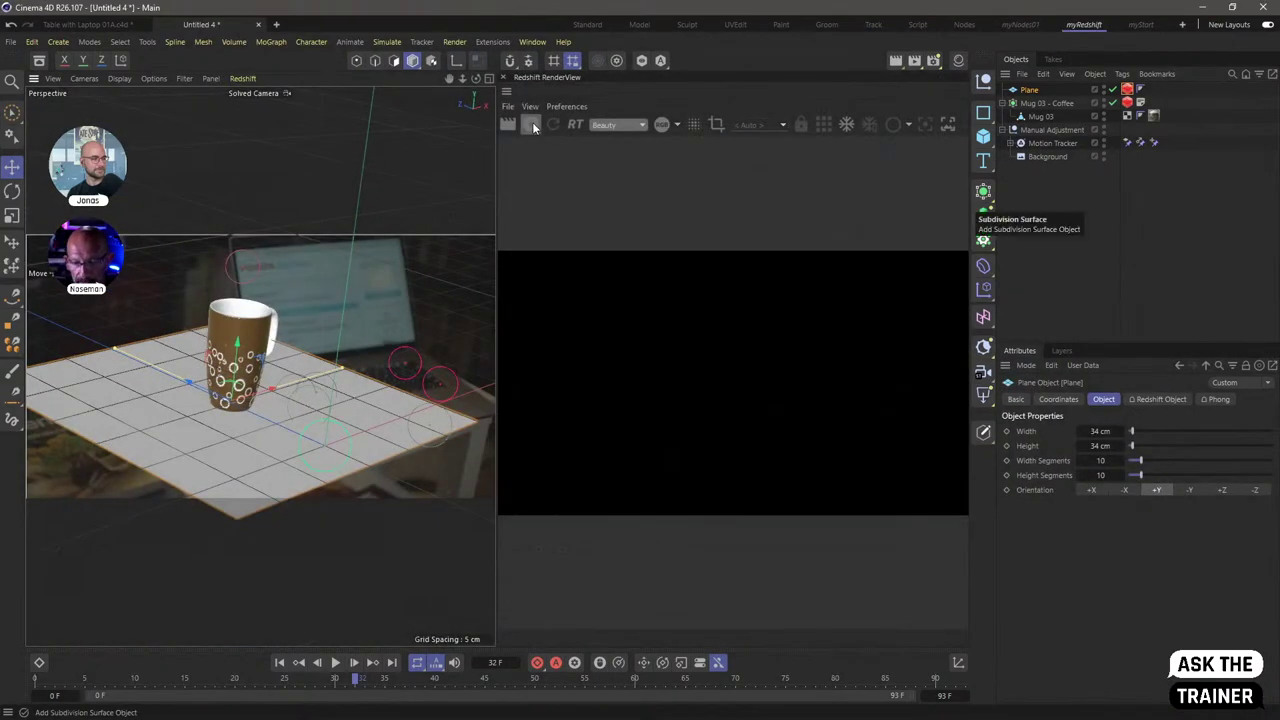
- Render the mug interactively in the Redshift RenderView on a plain grey background, glancing at Render Settings
left_click(531, 123)
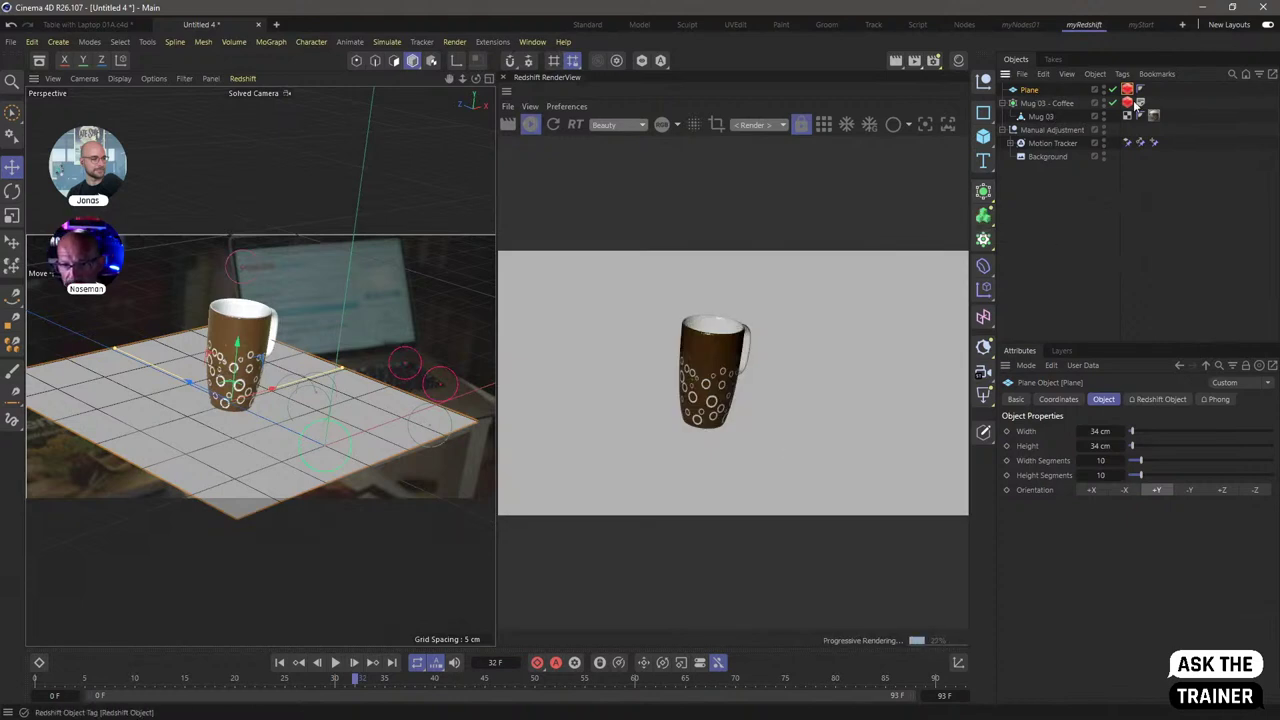
left_click(933, 60)
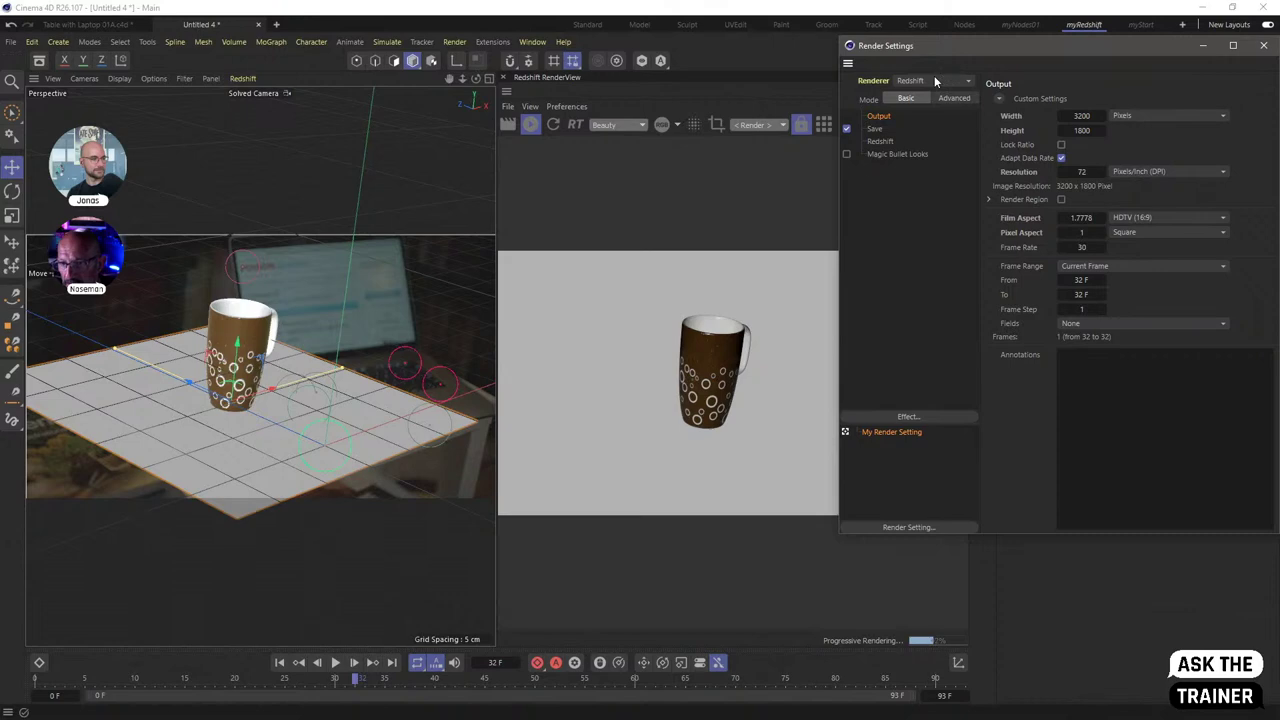
left_click(1263, 45)
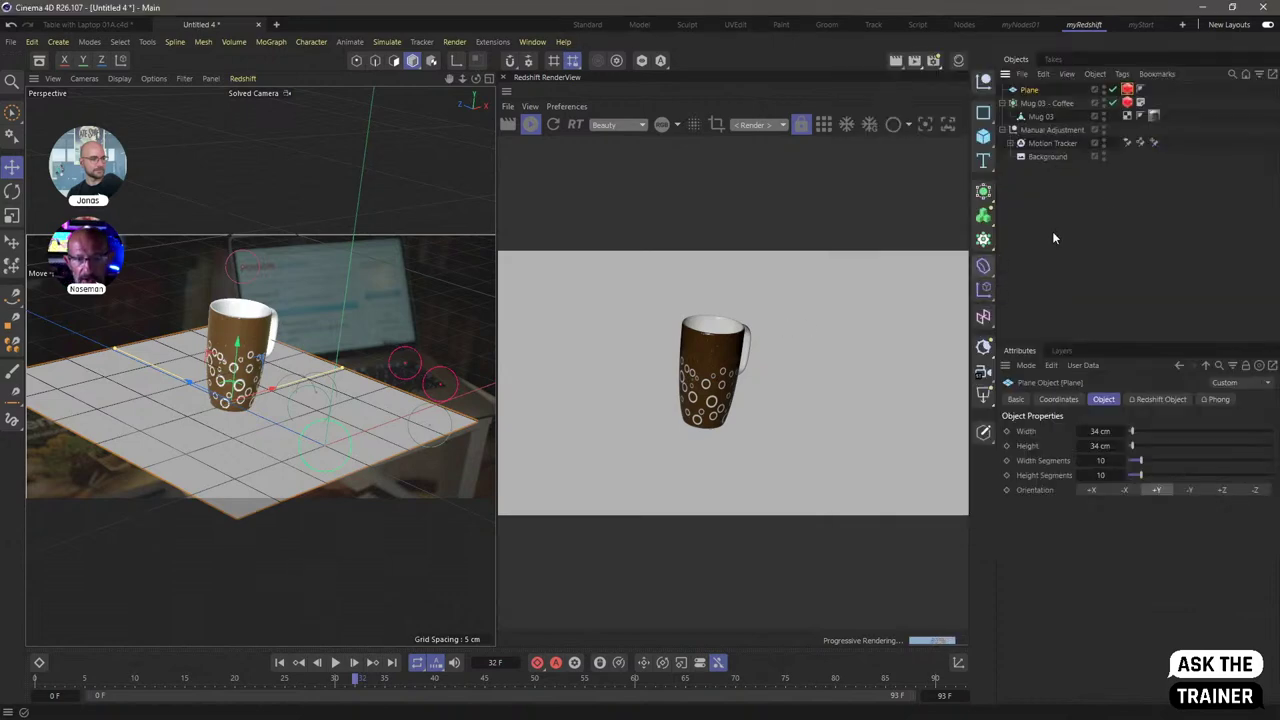
left_click(386, 41)
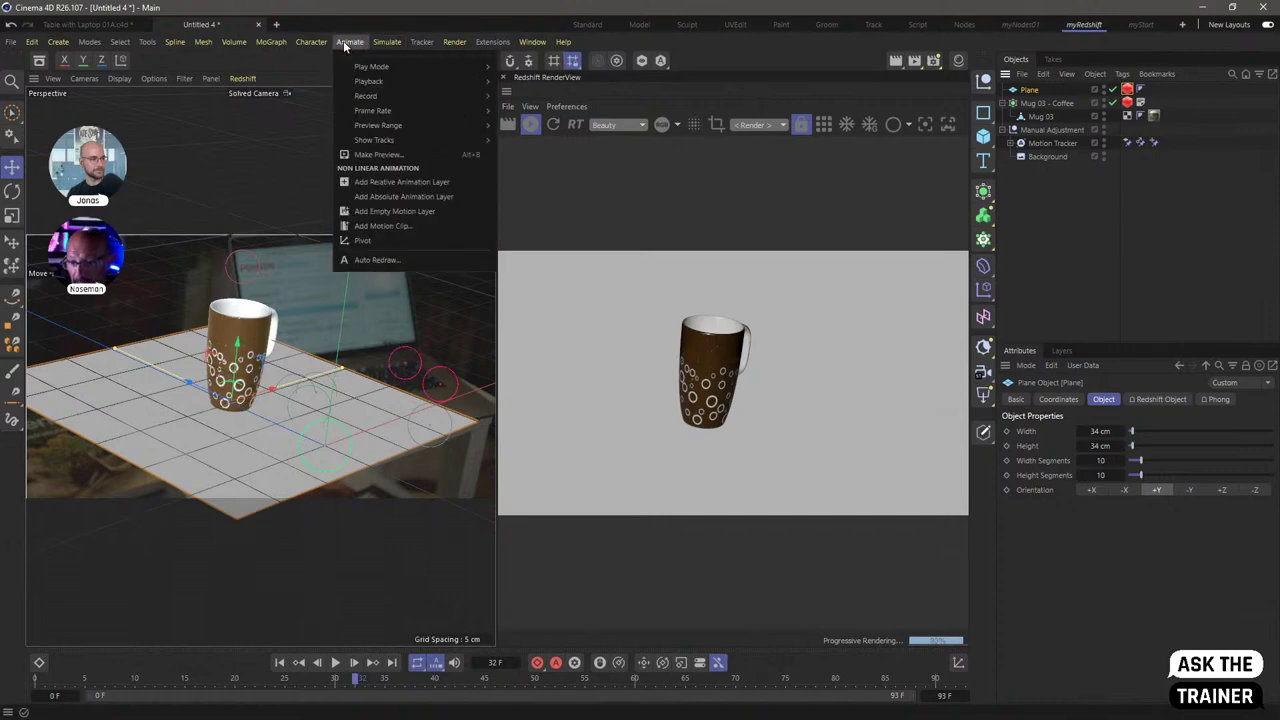
left_click(710, 244)
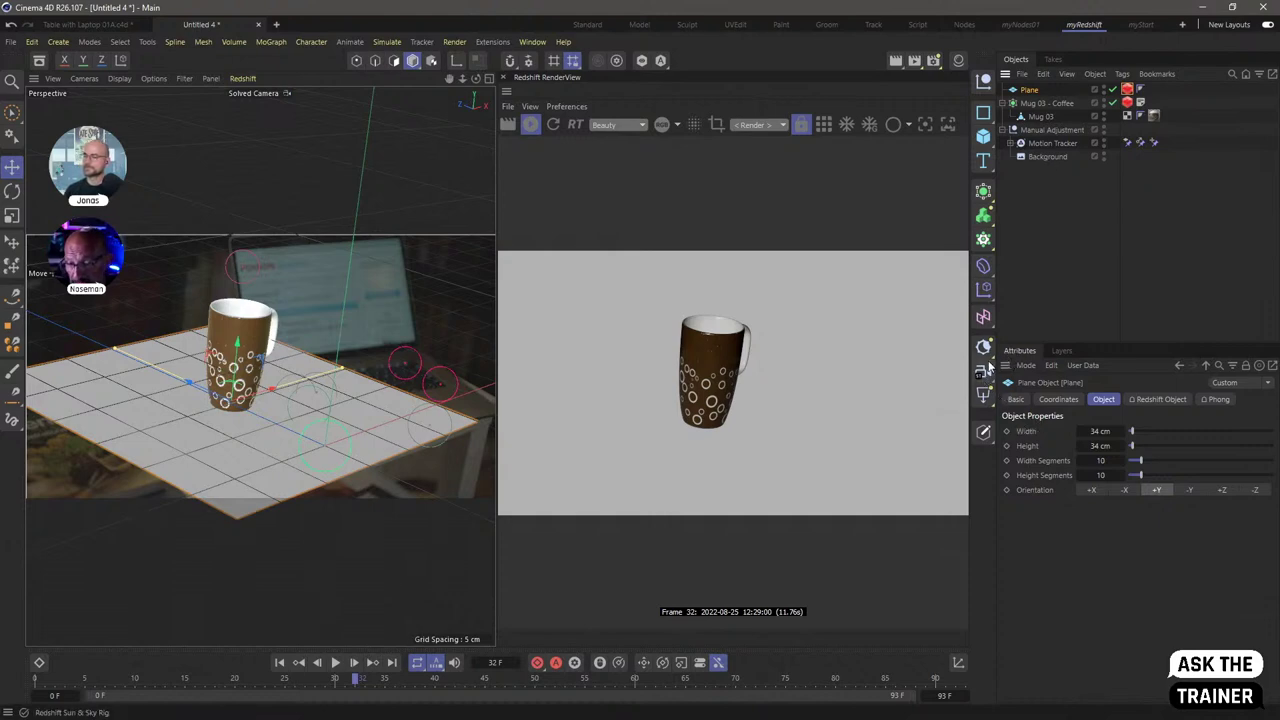
- Add an RS Dome Light, uncheck its Environment Background and enable its Back-Plate
left_click(983, 349)
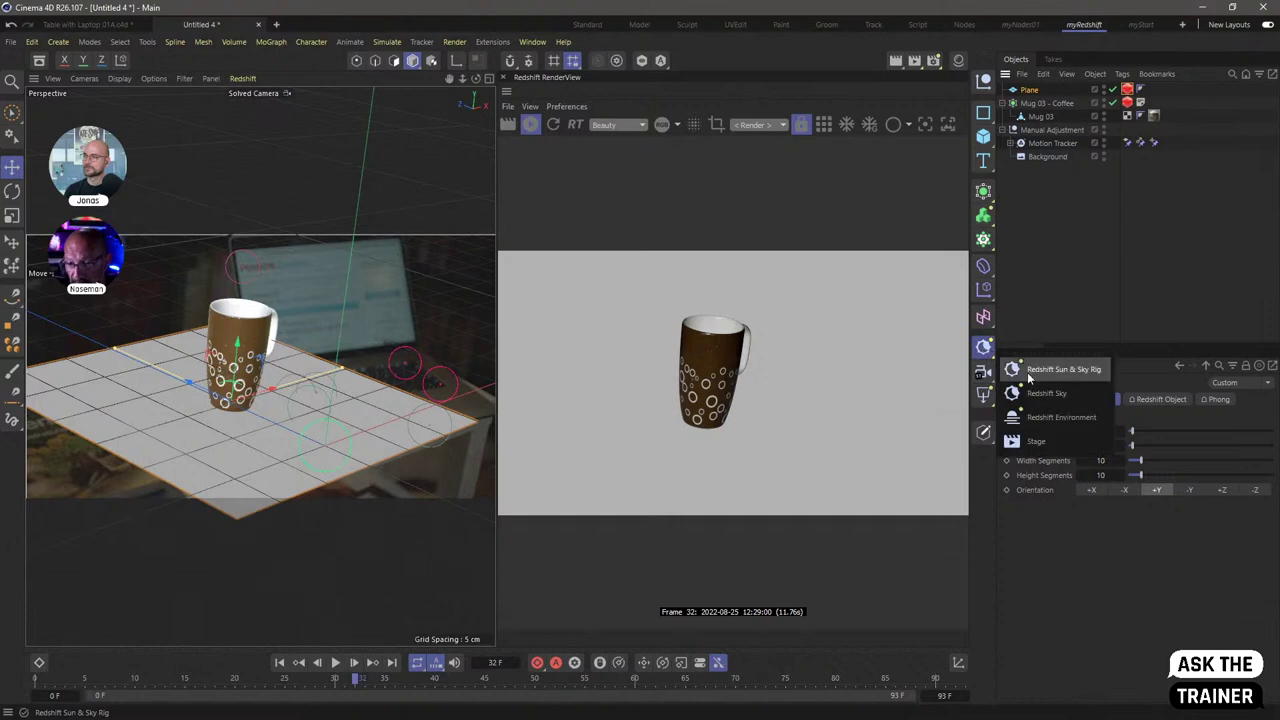
left_click(984, 396)
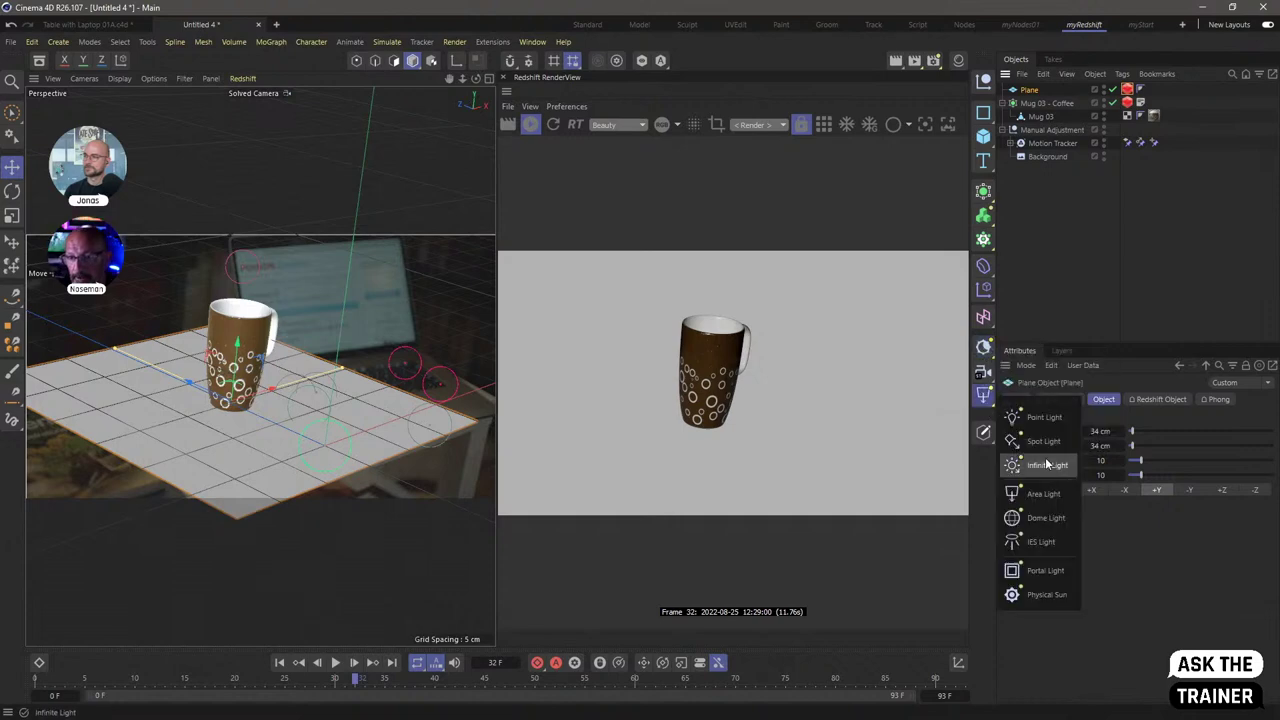
left_click(1040, 518)
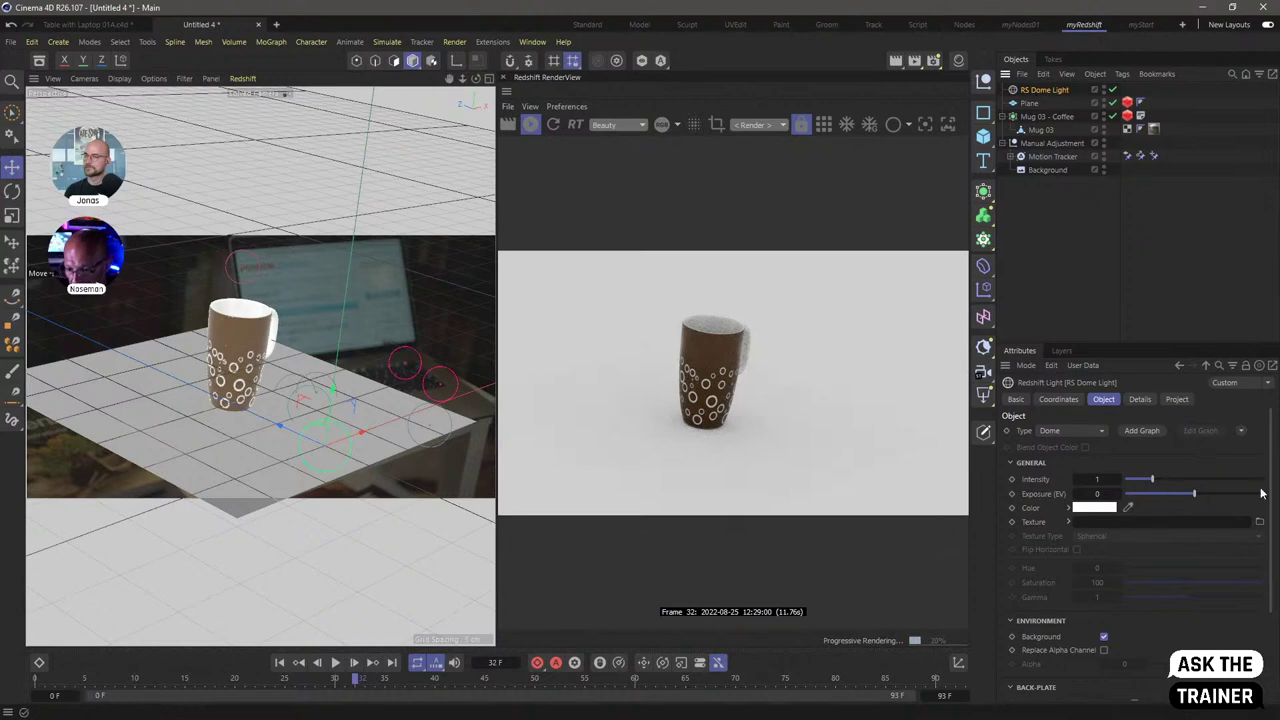
scroll(1261, 493, "down", 5)
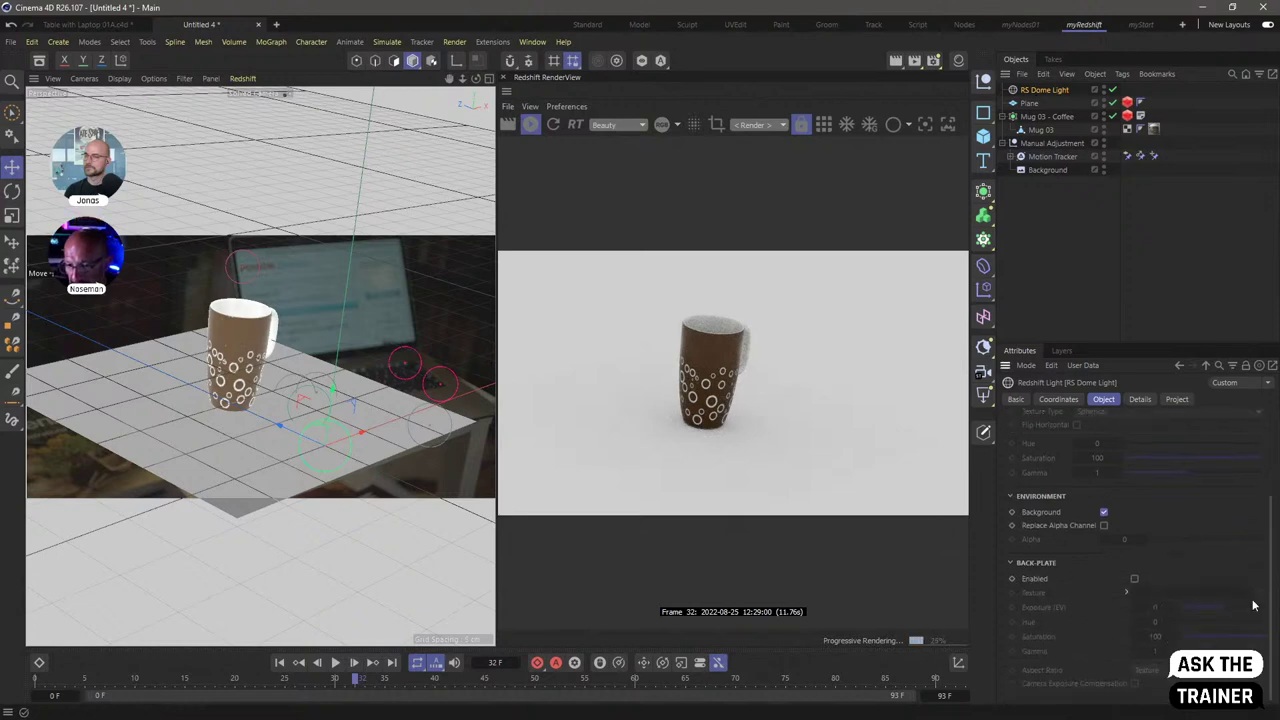
left_click(1105, 512)
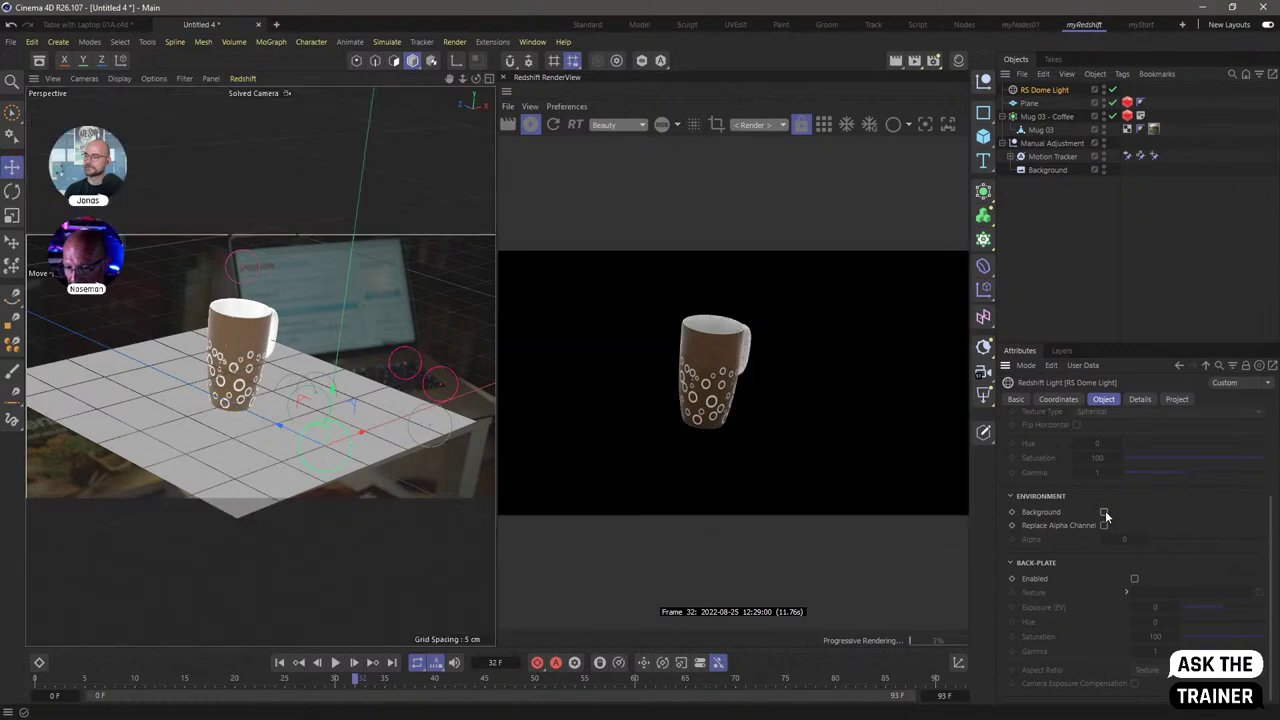
left_click(1134, 579)
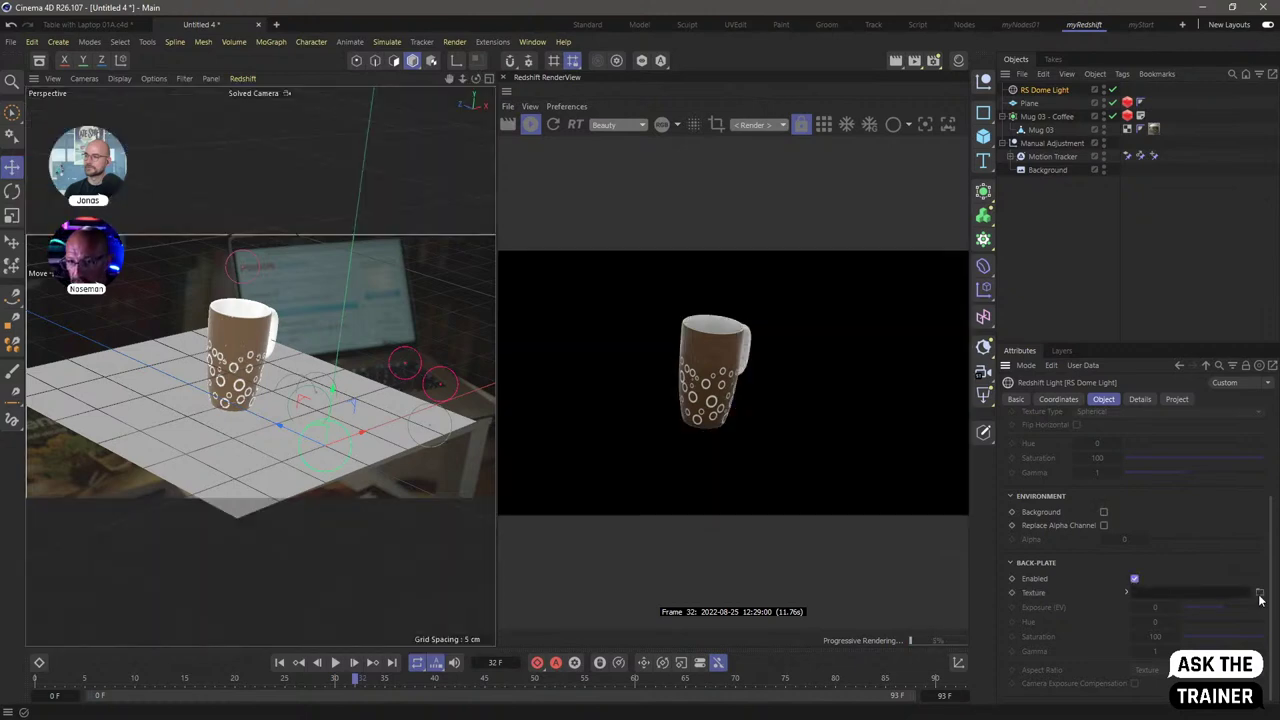
- Check the footage material's colour texture file path in the Material Manager
left_click(958, 60)
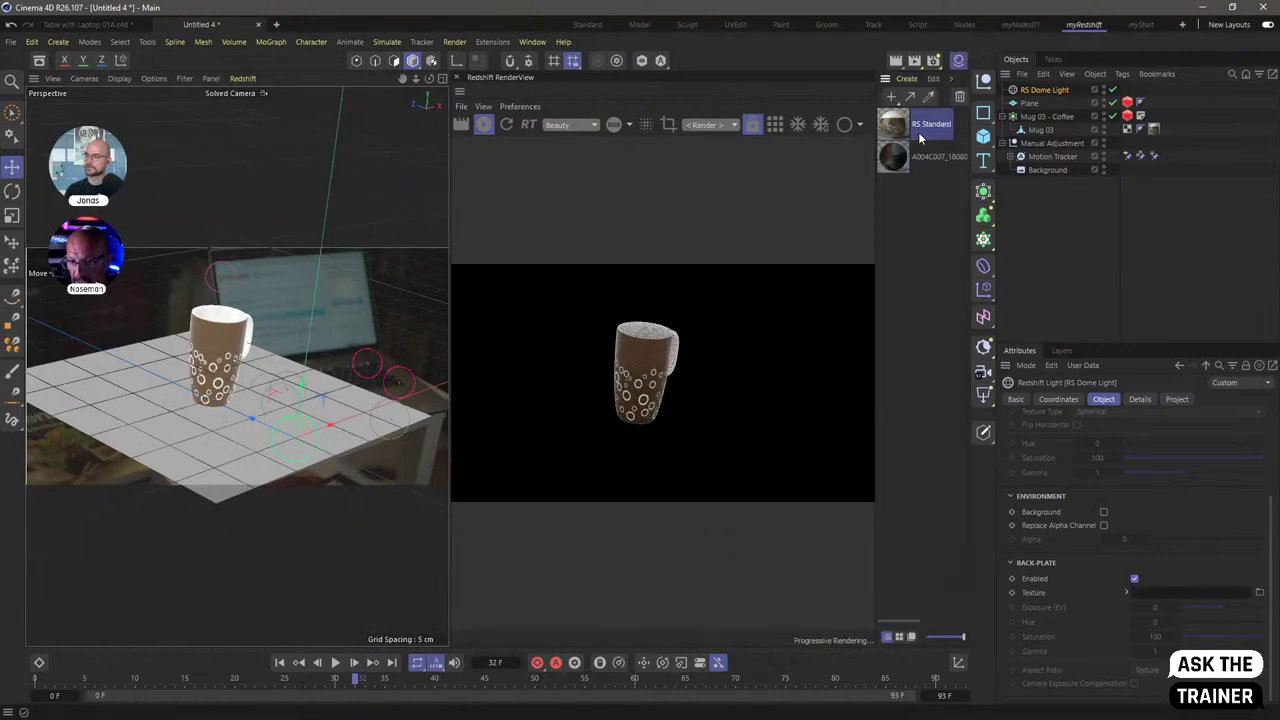
double_click(893, 123)
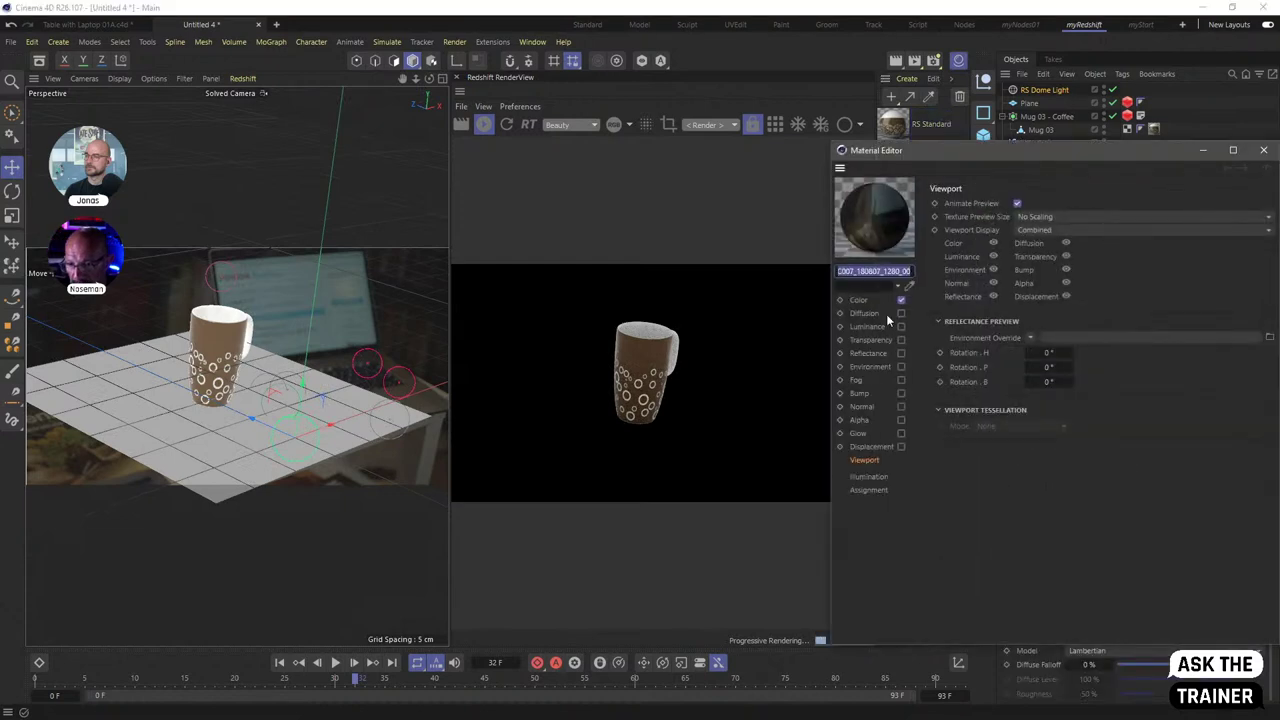
left_click(860, 300)
left_click(1088, 302)
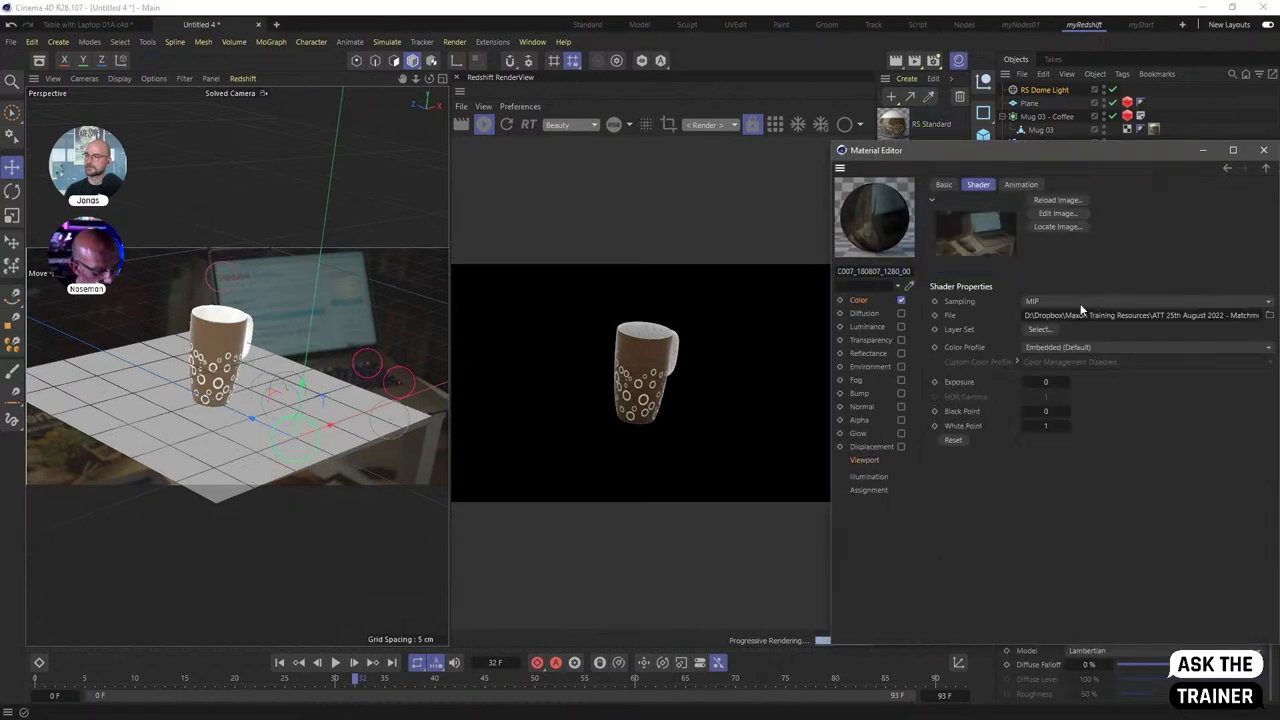
key("ctrl+a")
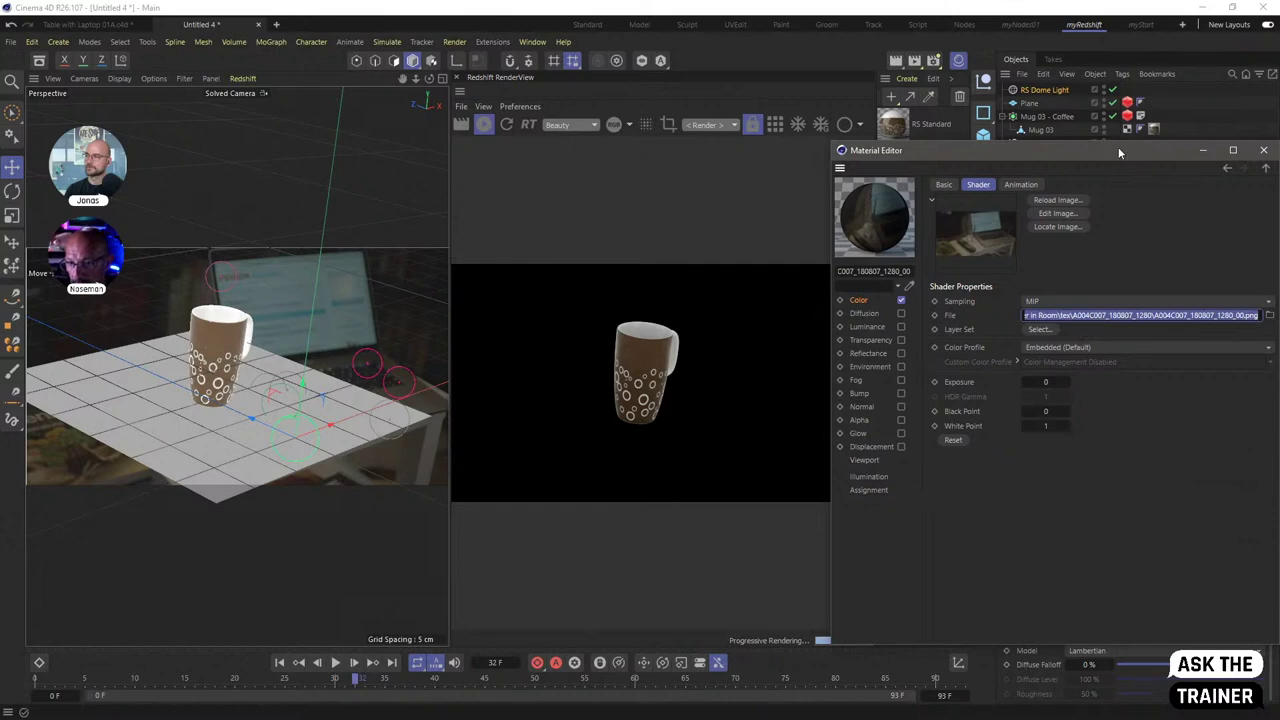
left_click(1263, 150)
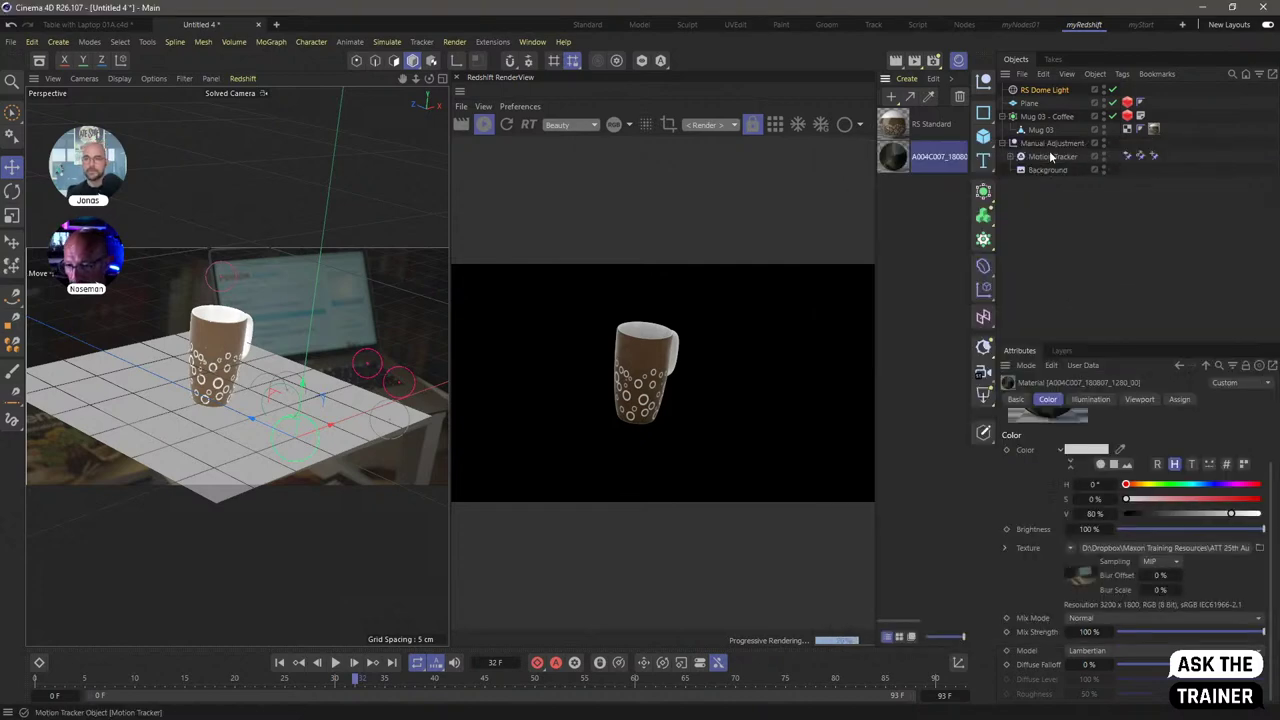
- Assign the footage material to the dome light's Back-Plate Texture
left_click(1042, 90)
left_click_drag(1183, 648, 1186, 651)
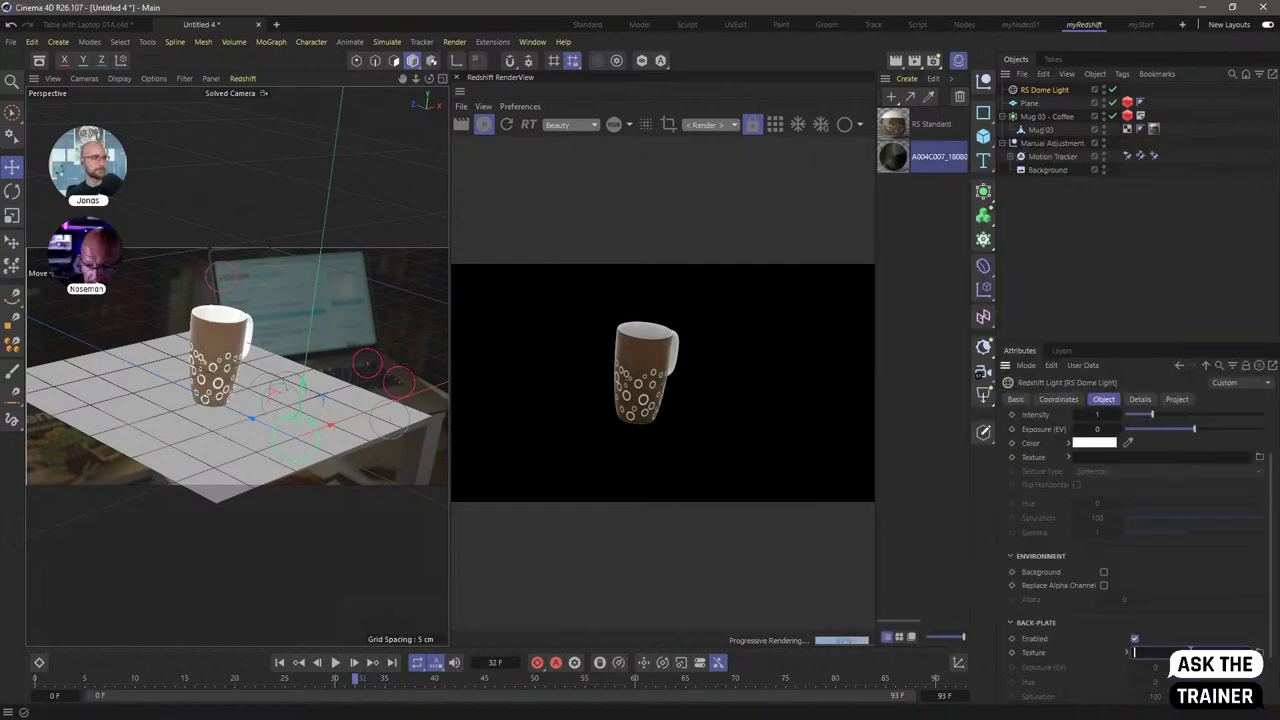
left_click(1125, 651)
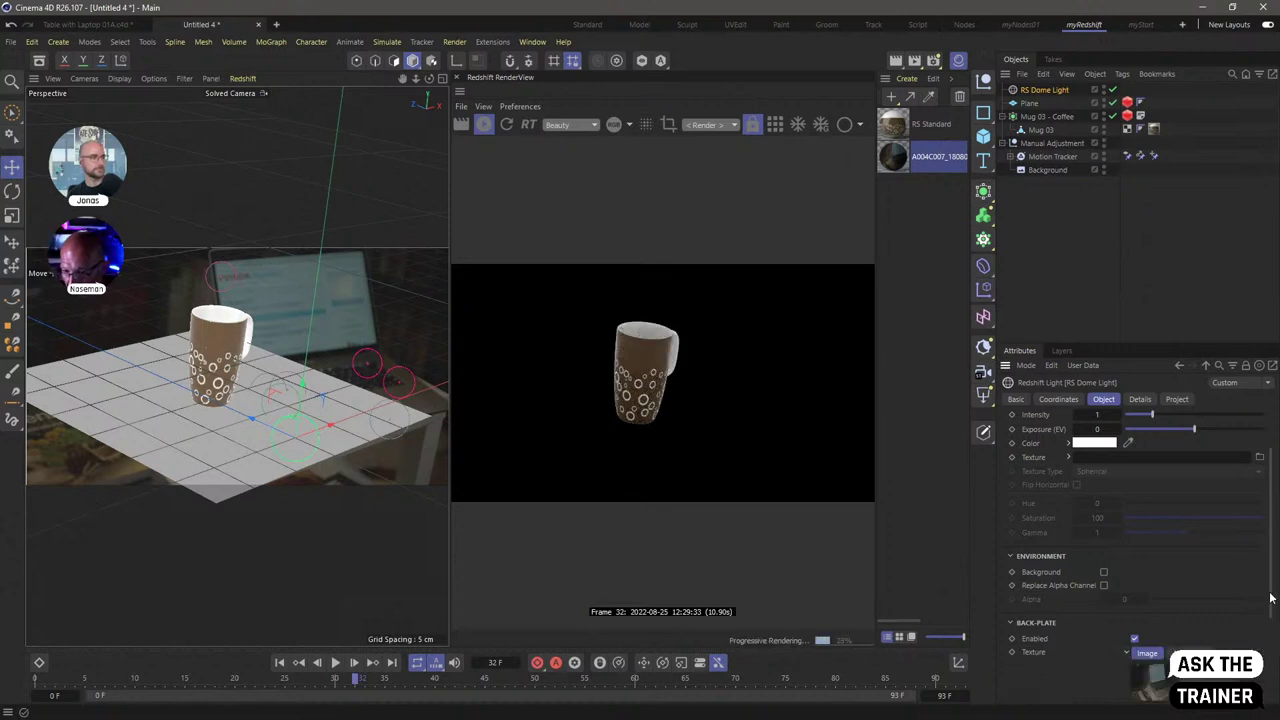
scroll(1265, 640, "down", 3)
- Set the back-plate Animation Mode to Simple and detect frames 0–93 at 30 fps
left_click(1189, 543)
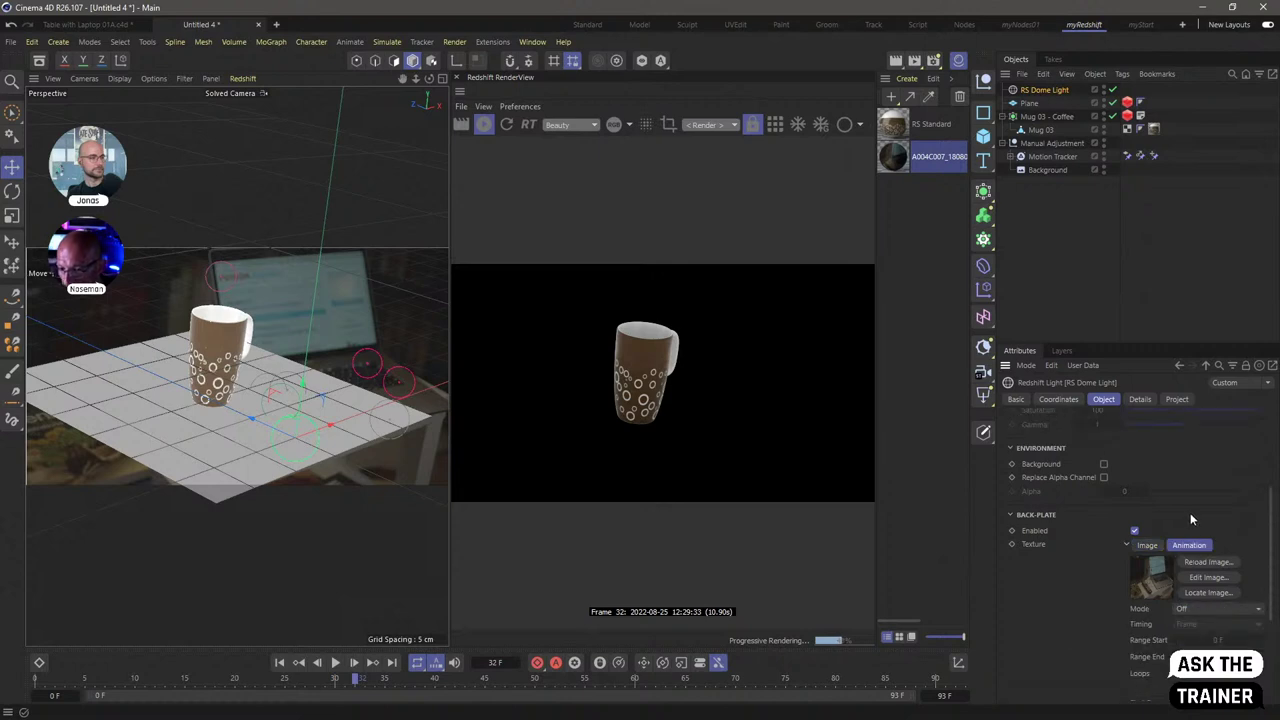
left_click(1198, 610)
left_click(1200, 625)
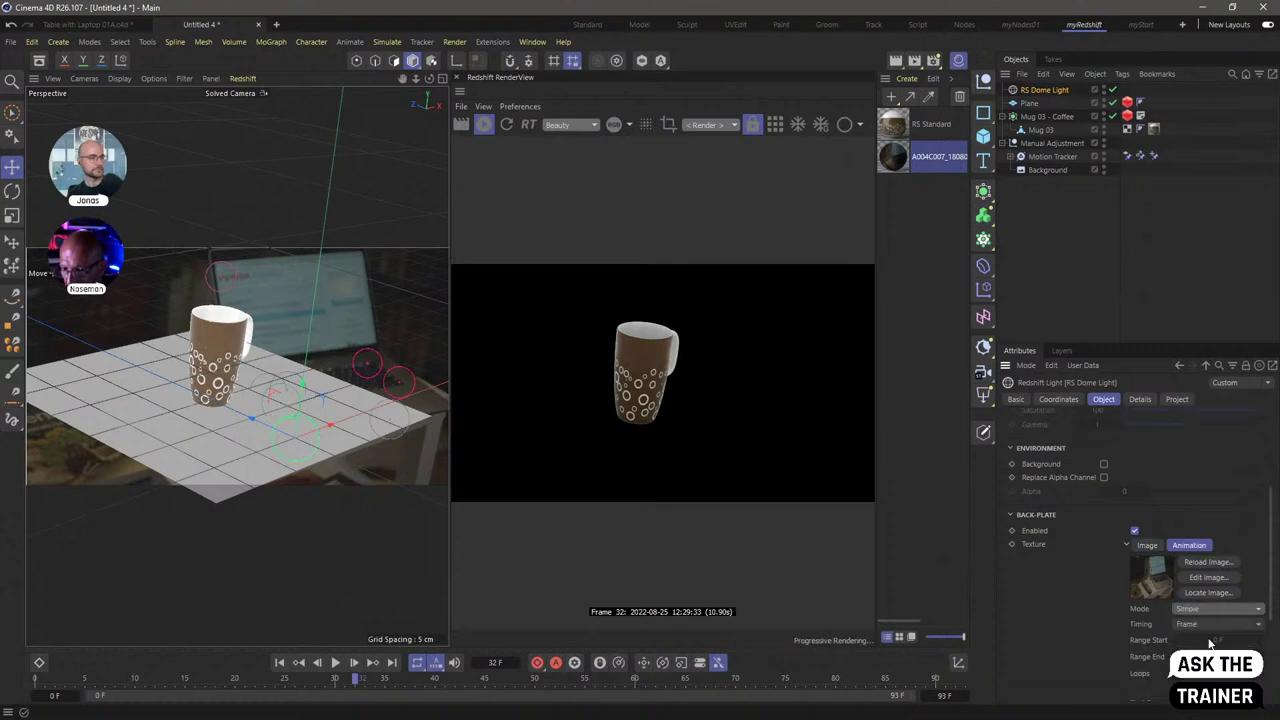
left_click_drag(1272, 595, 1273, 643)
scroll(1273, 643, "down", 2)
left_click(1230, 611)
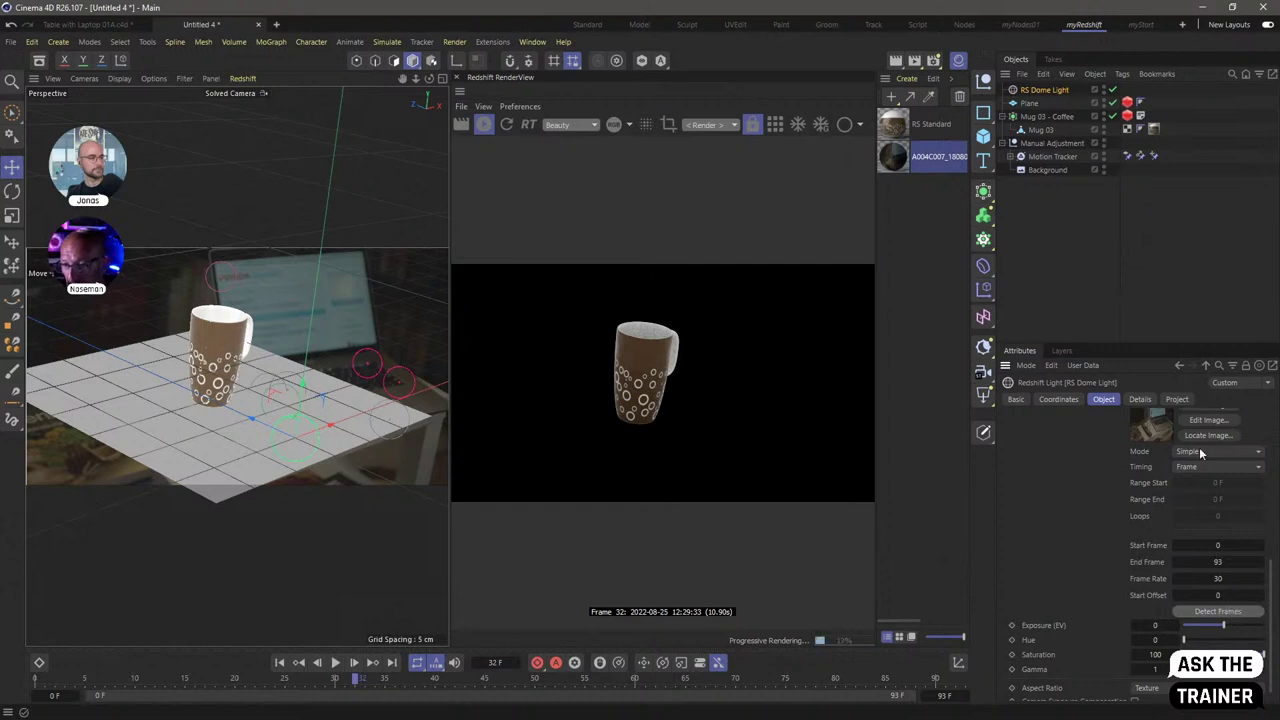
scroll(1272, 573, "up", 6)
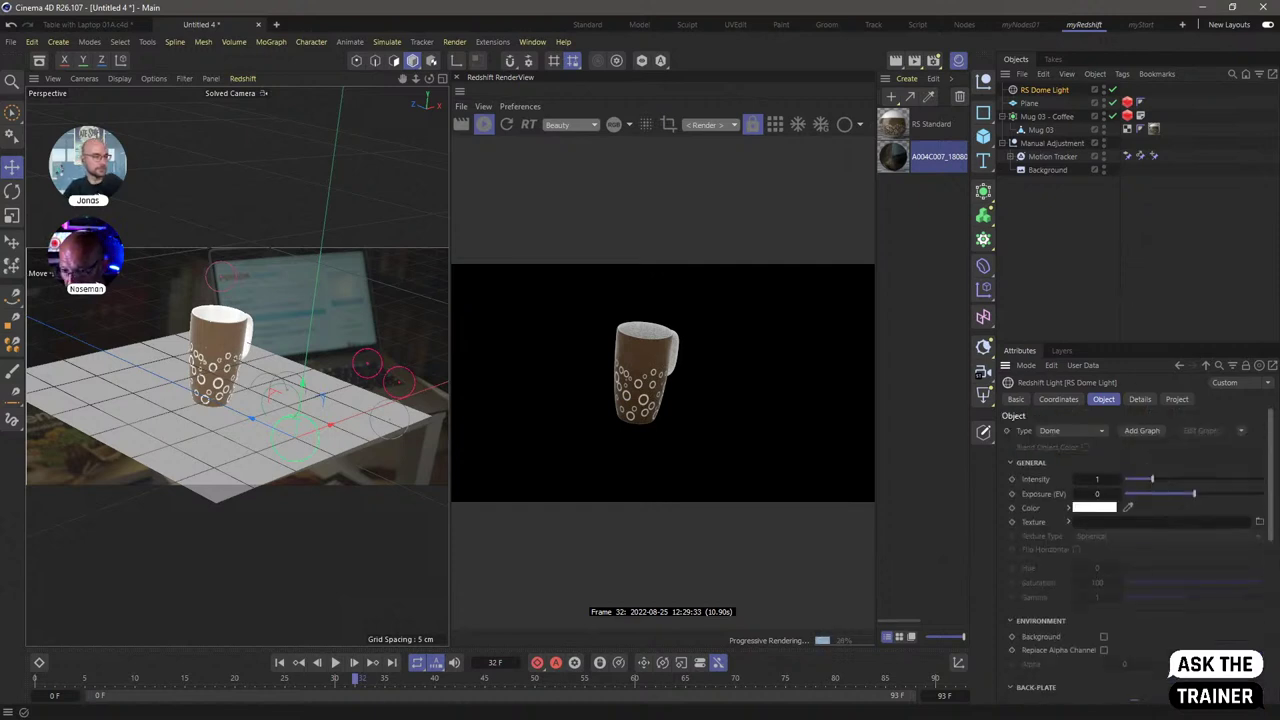
scroll(1223, 483, "down", 1)
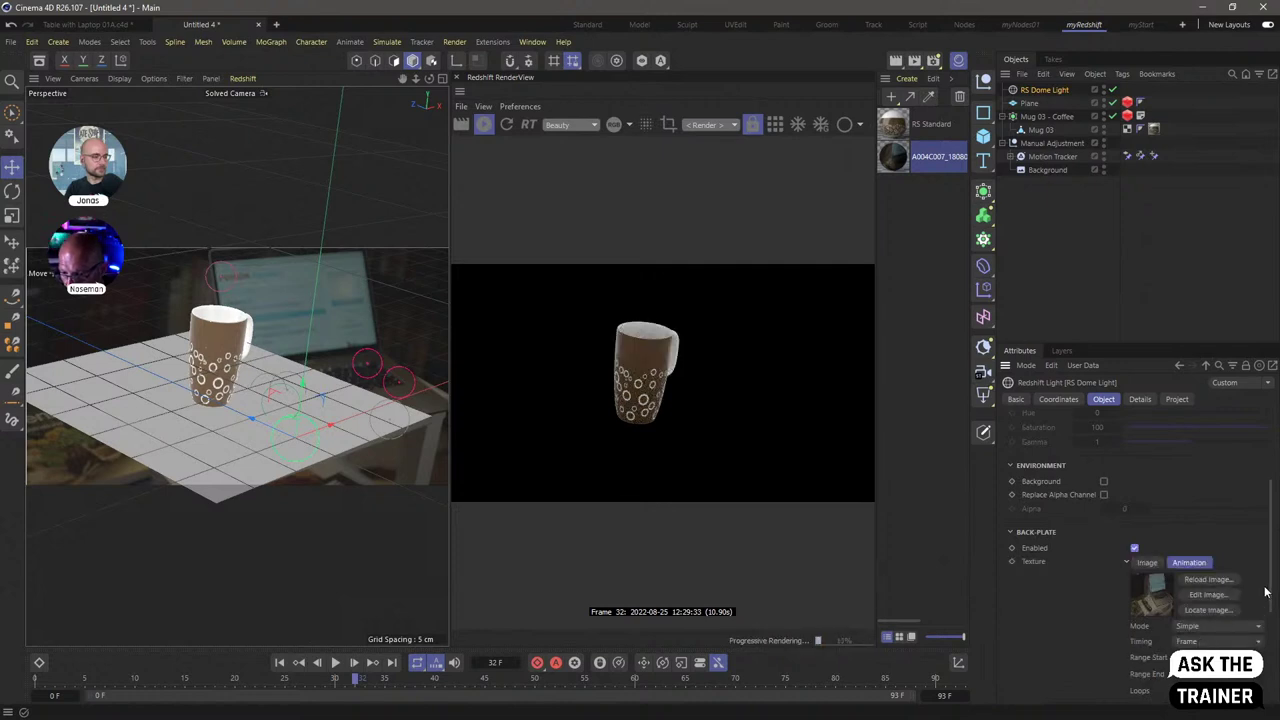
left_click(1147, 562)
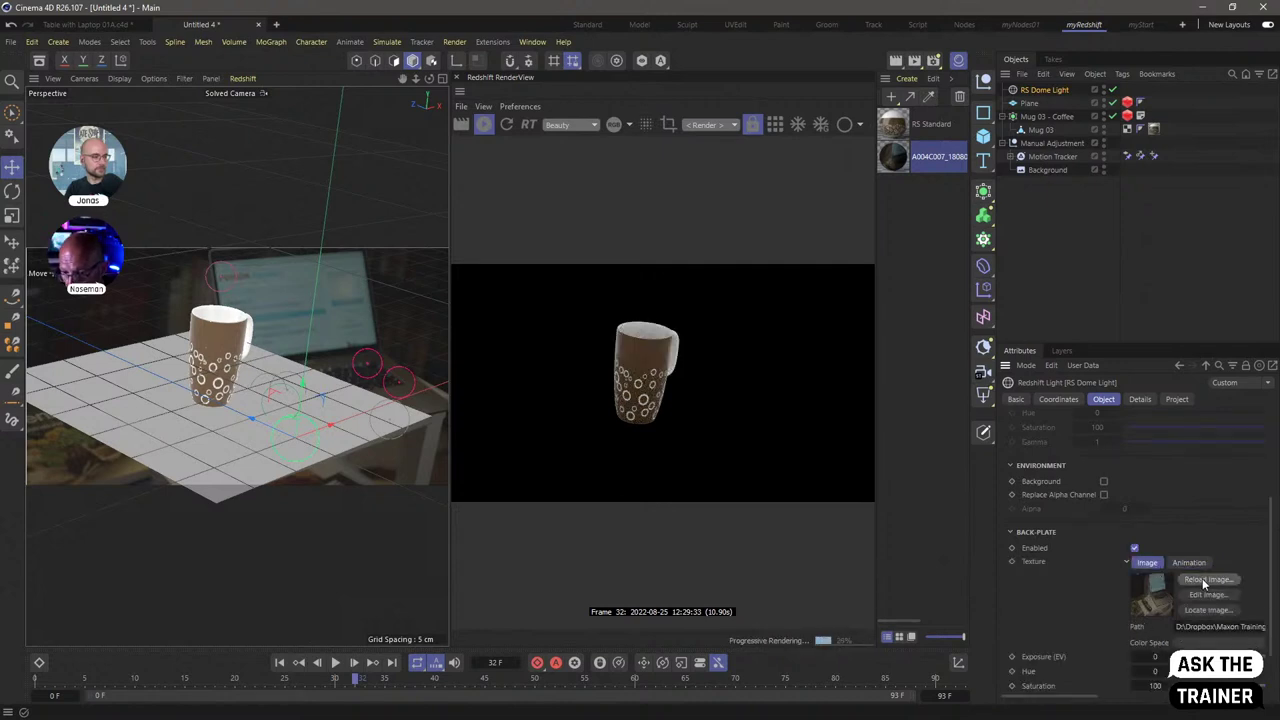
left_click_drag(1100, 700, 1255, 700)
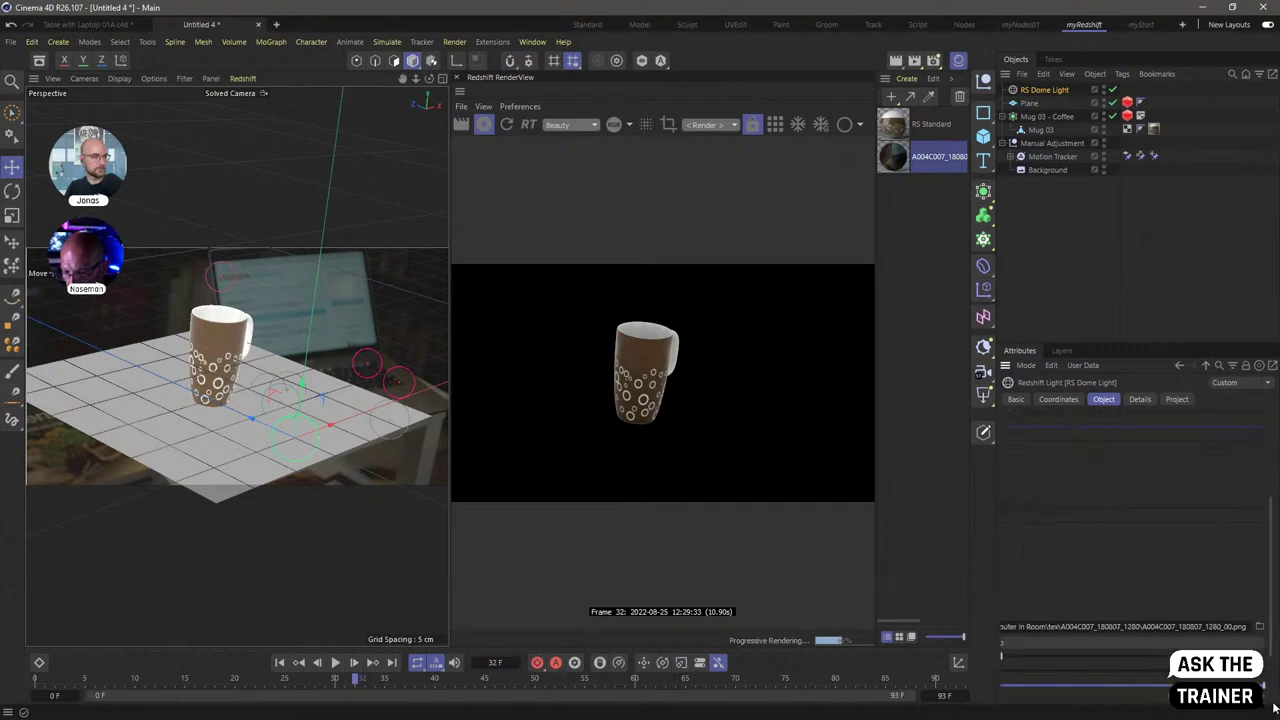
- Load frame _00 from Computer in Room/tex/A004C007_180807_1280 as the back-plate texture
left_click(1259, 627)
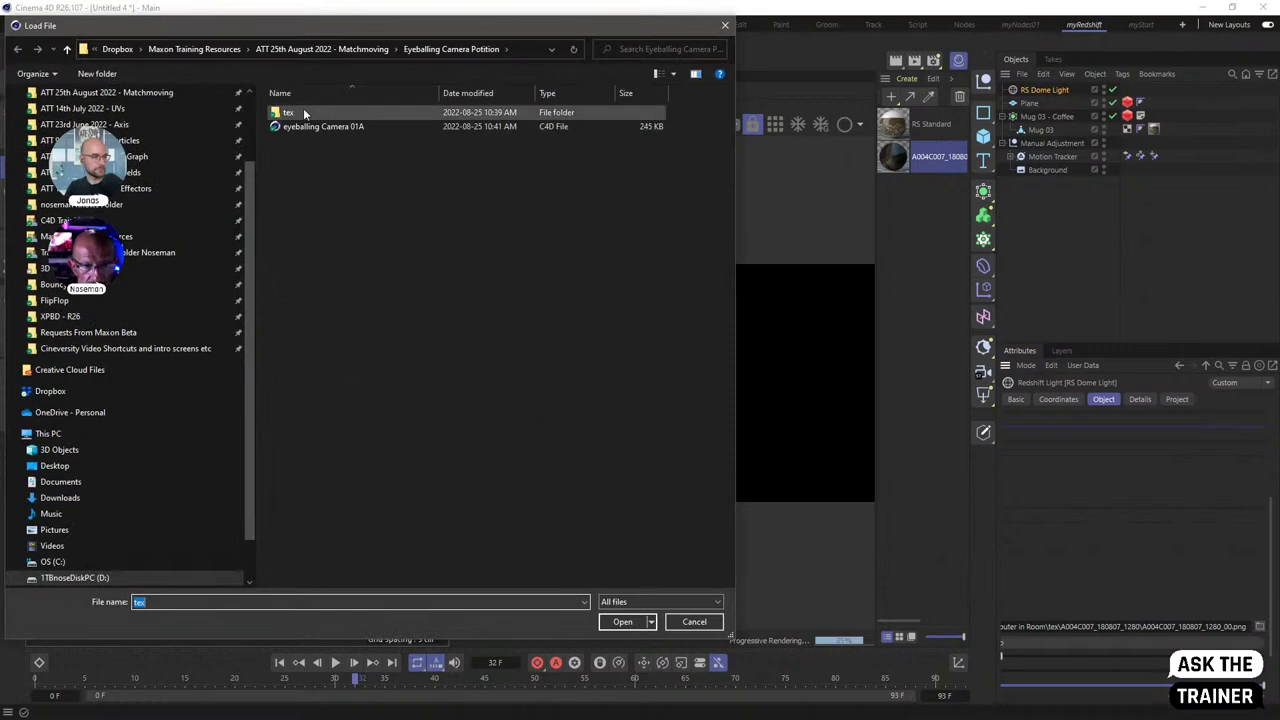
left_click(330, 50)
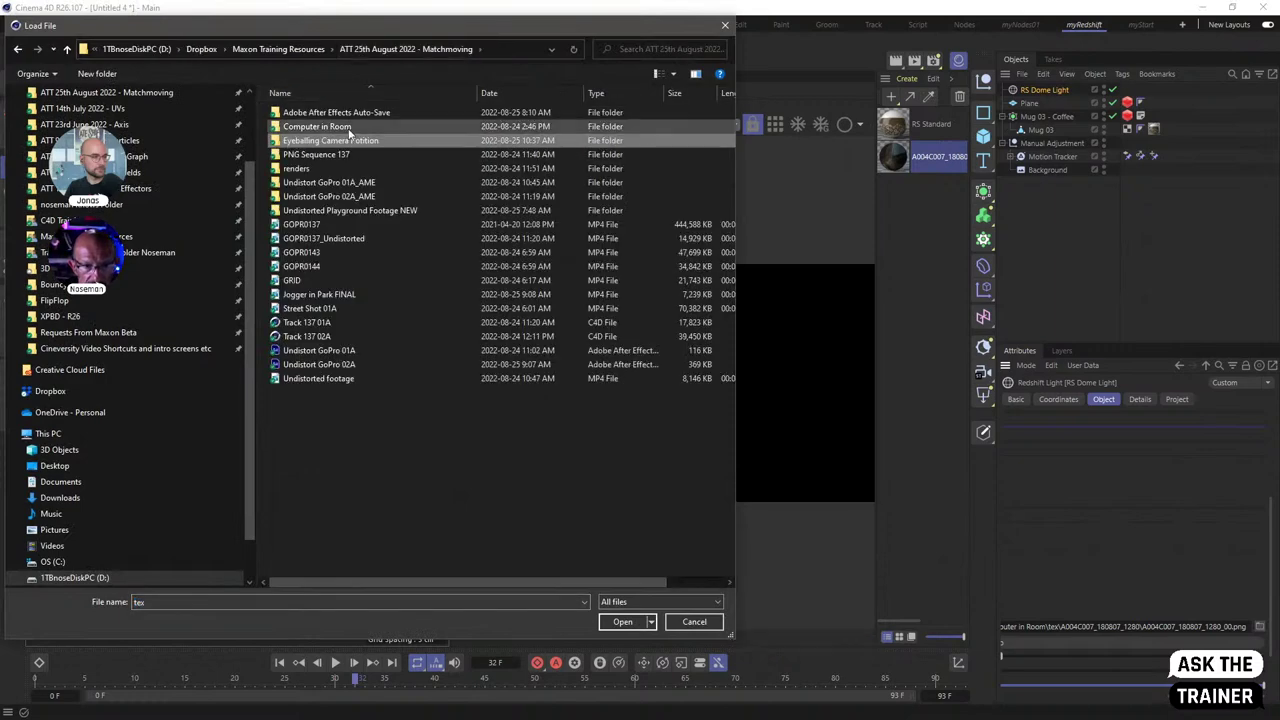
double_click(340, 127)
double_click(300, 140)
double_click(303, 124)
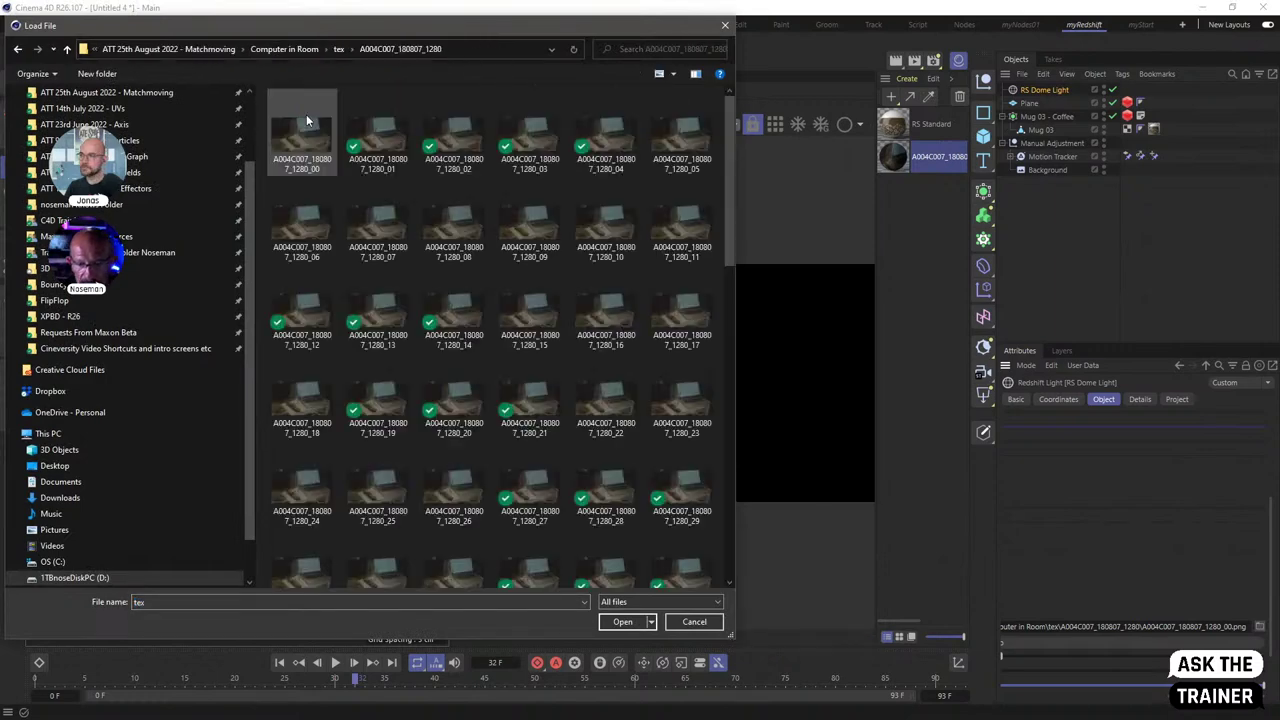
double_click(306, 114)
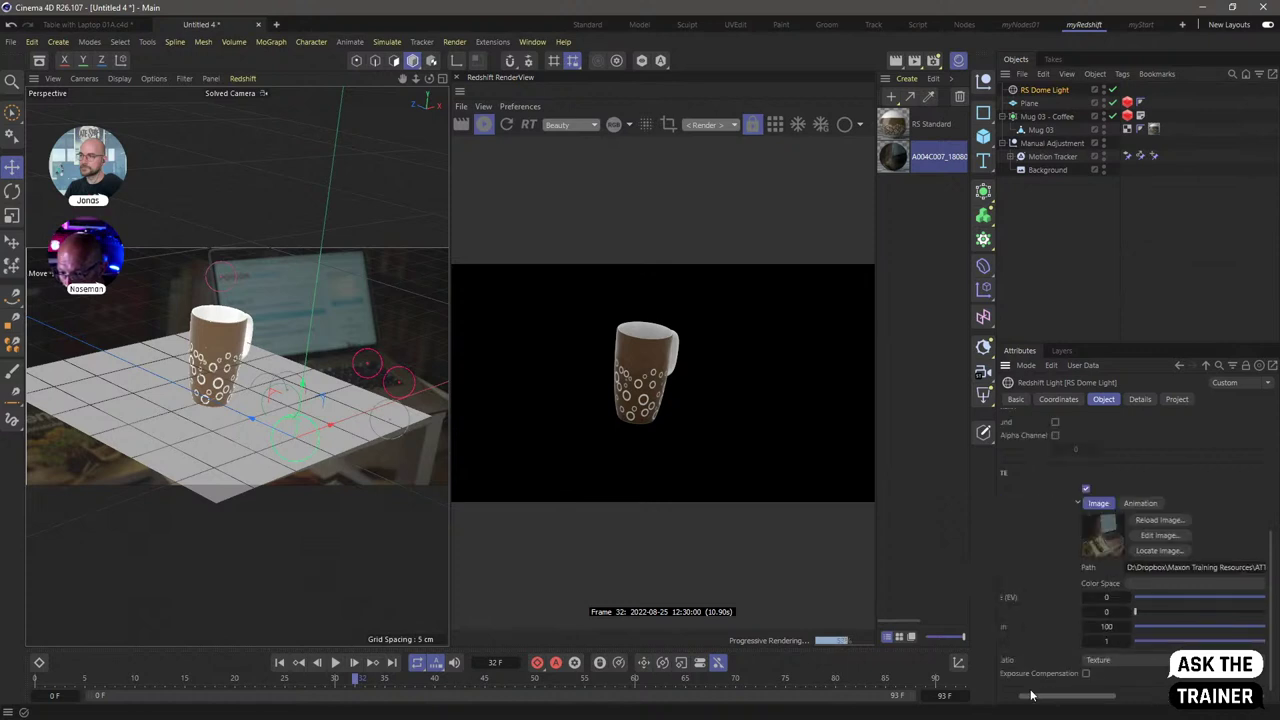
left_click(1189, 503)
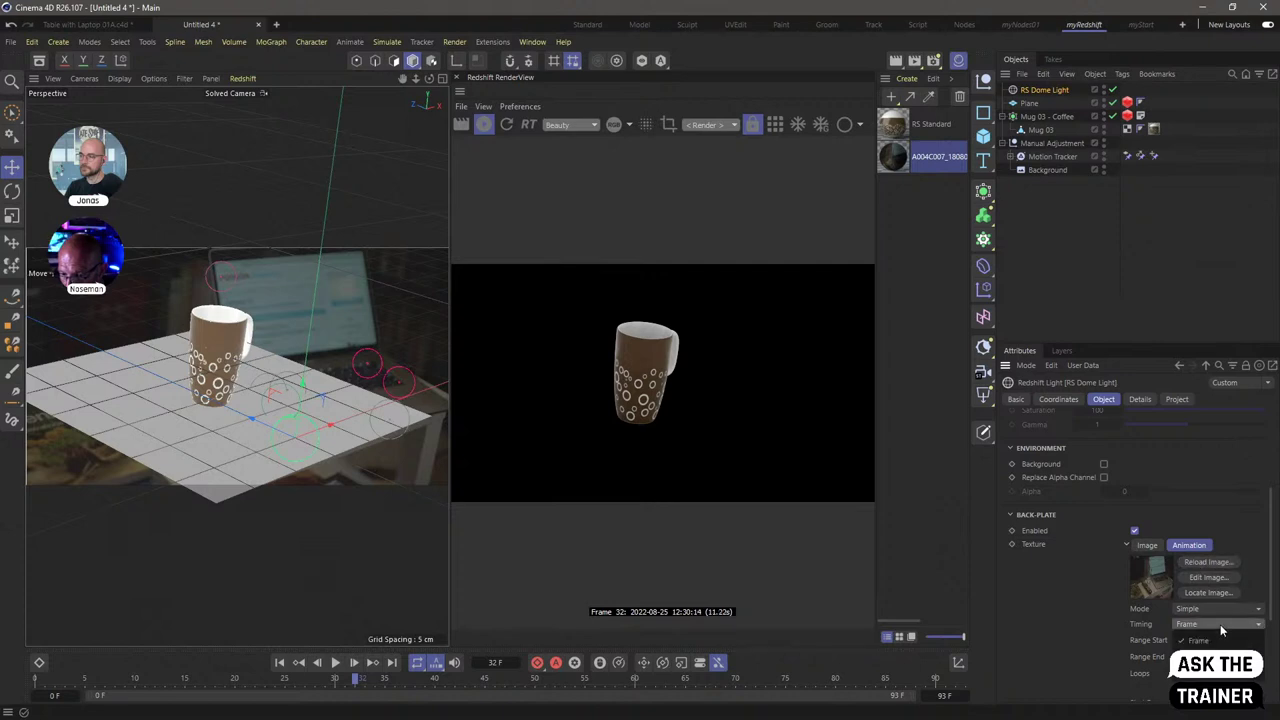
scroll(1268, 606, "down", 3)
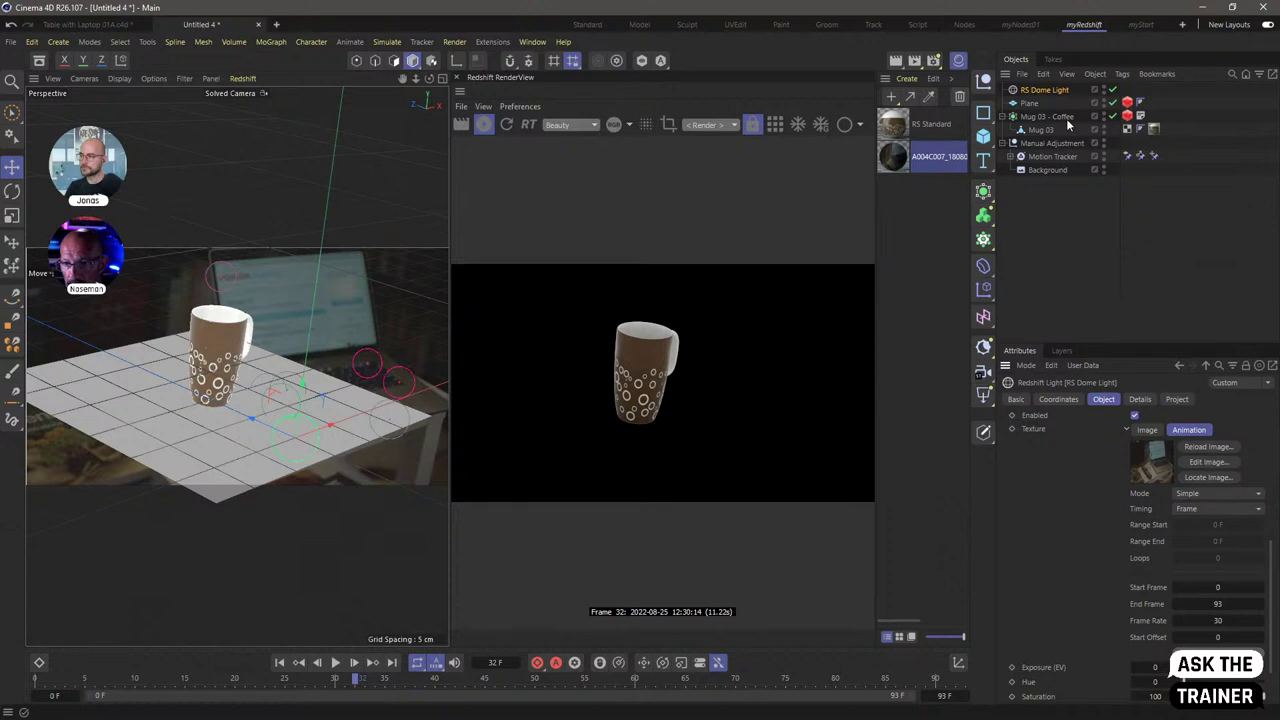
- Hide the Manual Adjustment object in the viewport and render
left_click(1113, 91)
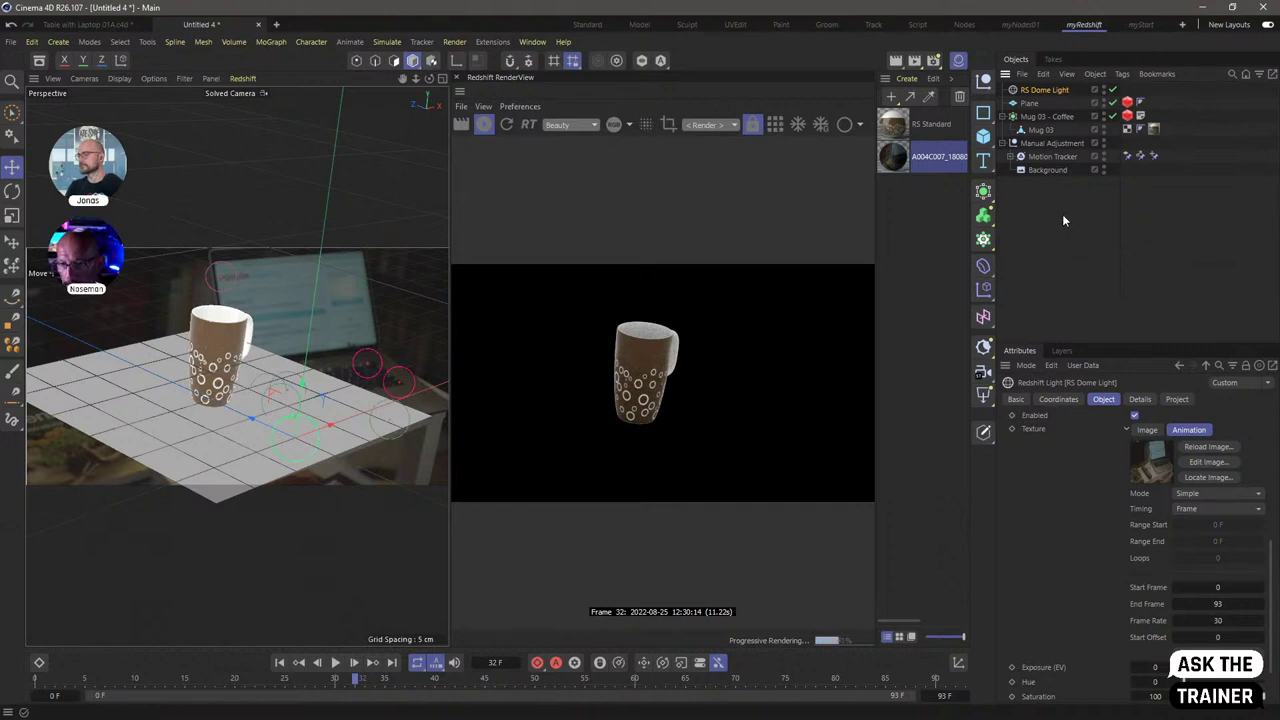
left_click(1104, 145)
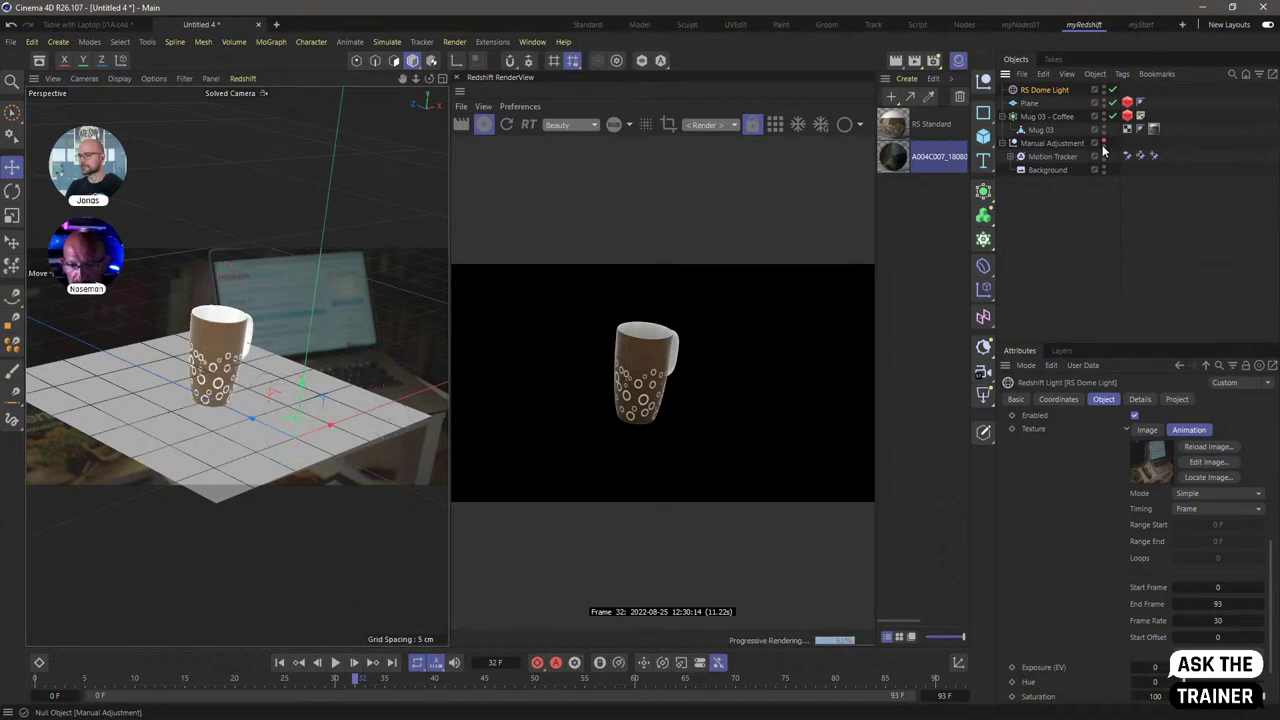
left_click(1071, 222)
- Re-enable the RS Dome Light's Environment Background so the footage appears behind the mug
left_click(1062, 90)
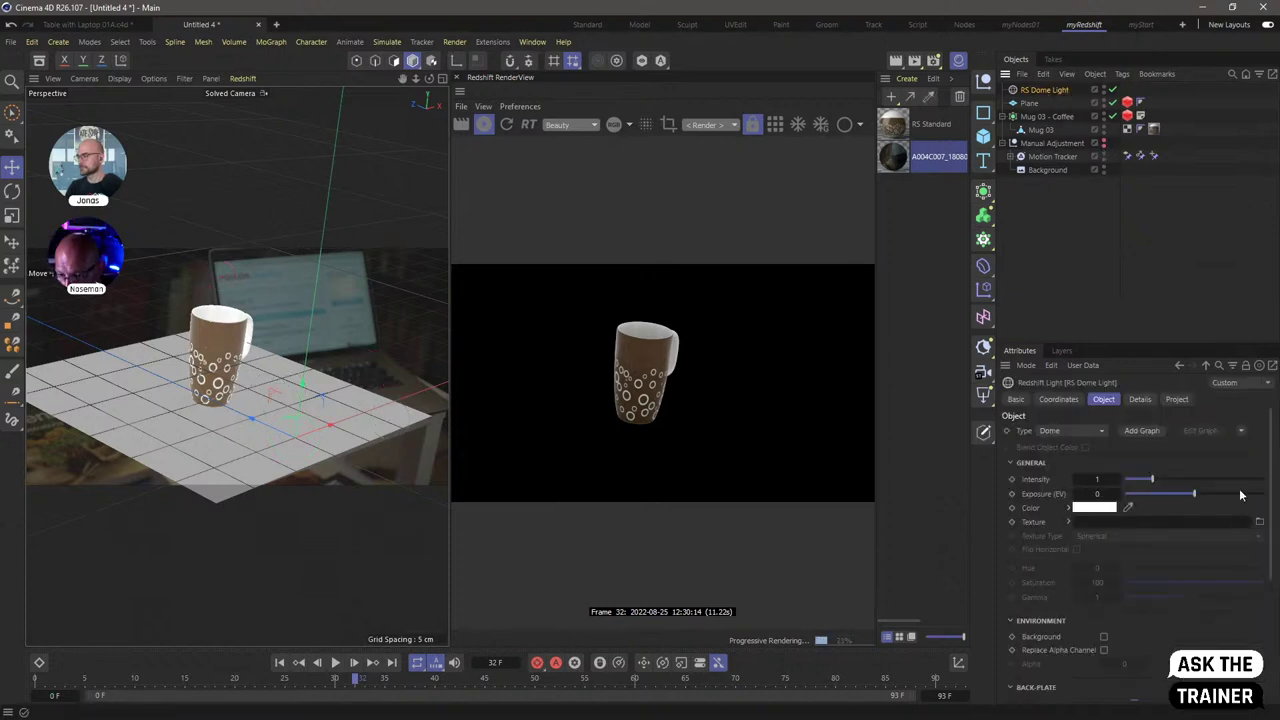
left_click(1104, 636)
scroll(1270, 580, "down", 5)
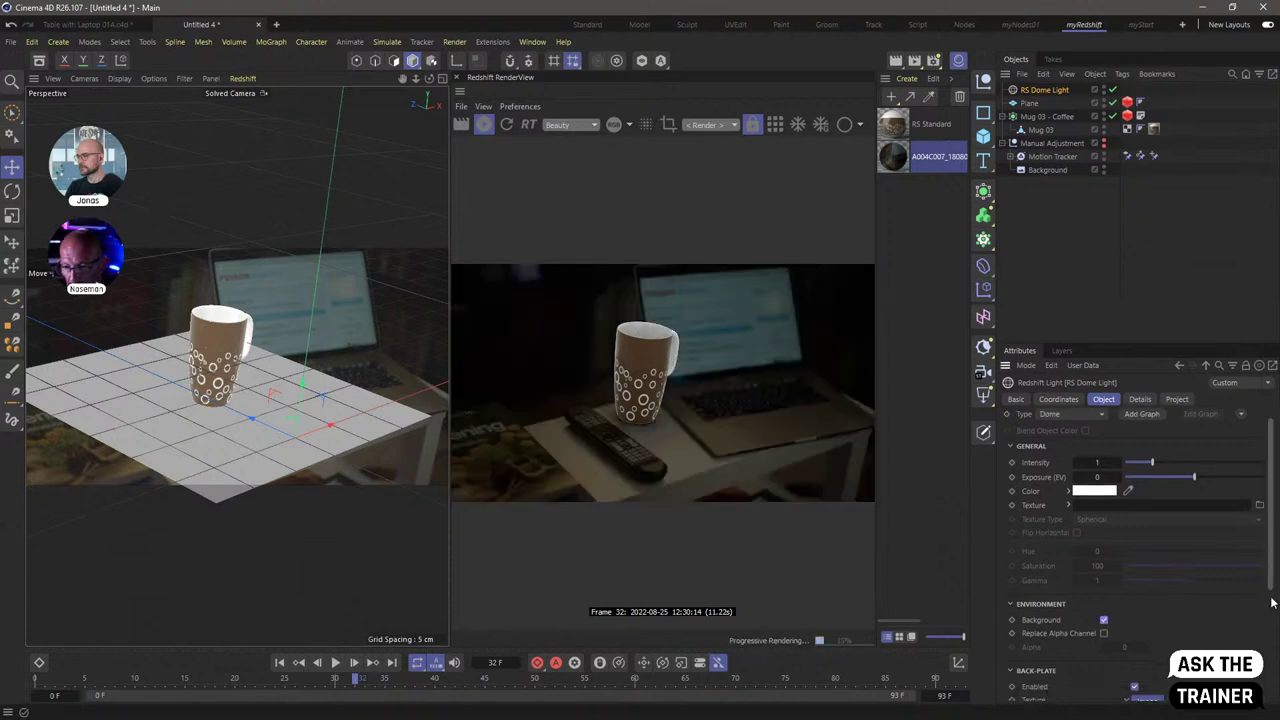
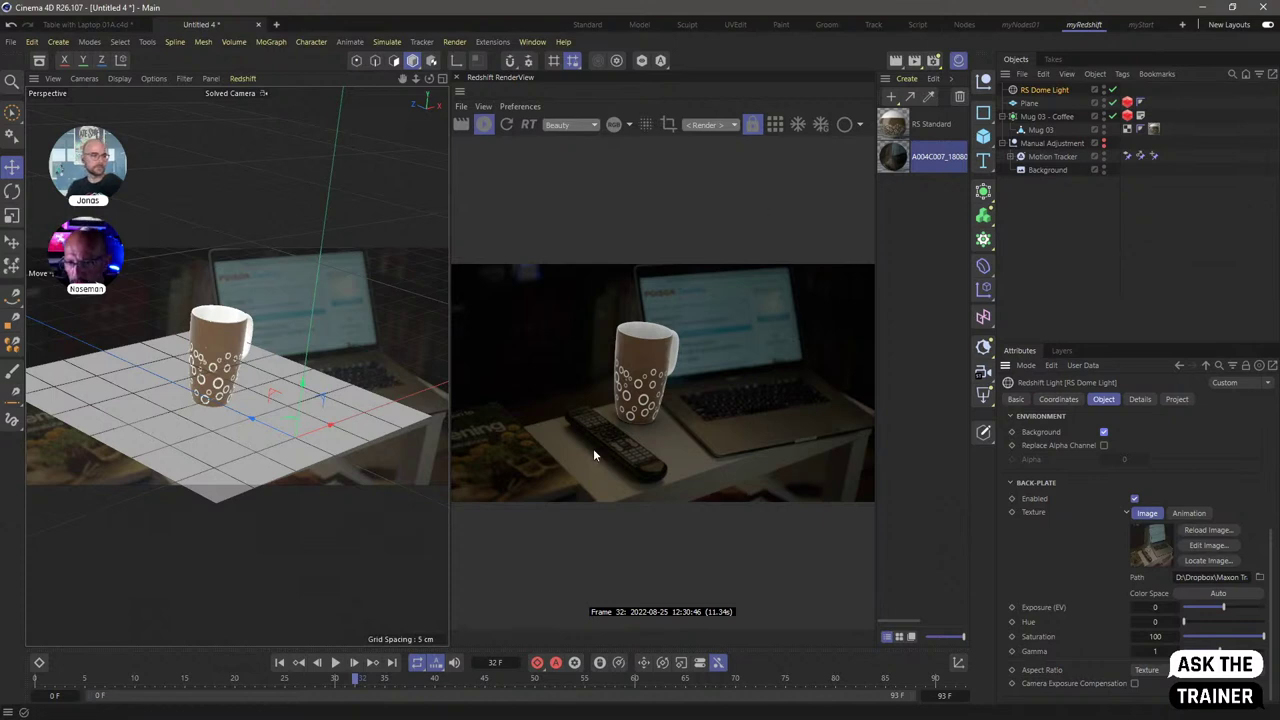
- In Redshift Globals, set the rendering colour space to scene-linear Rec.709-sRGB and the view to Un-tone-mapped
key("ctrl+b")
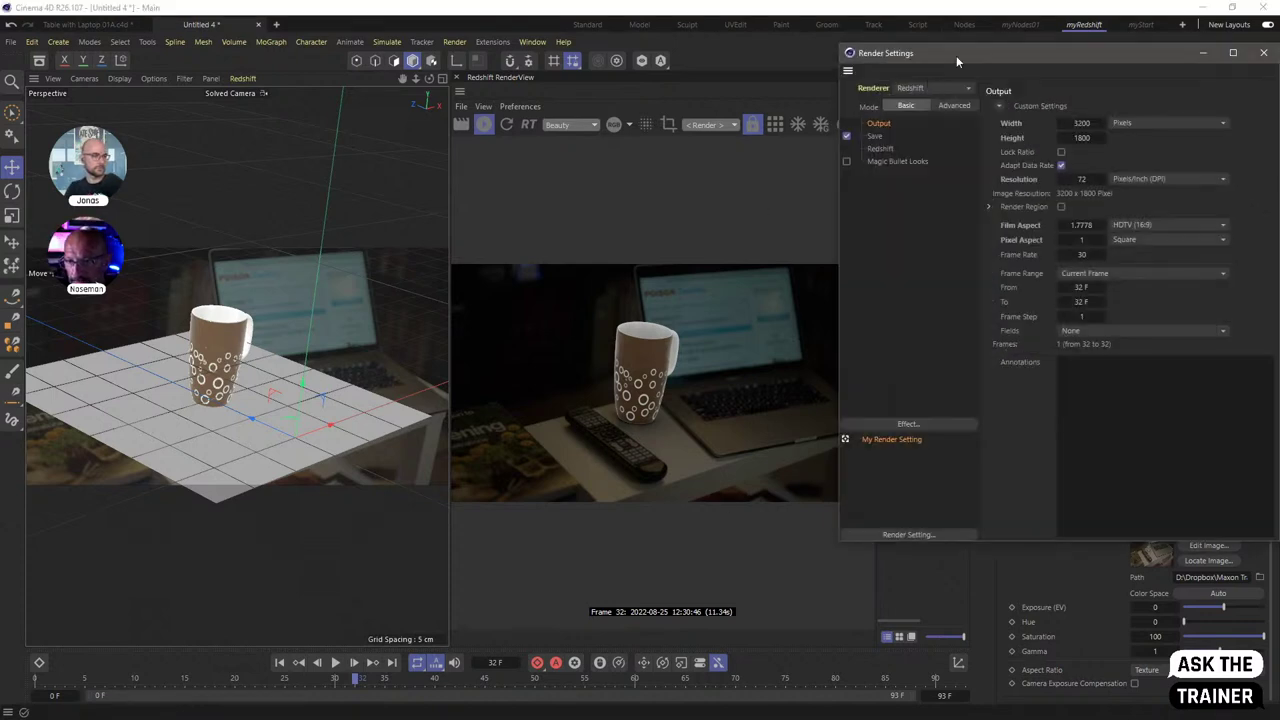
left_click_drag(956, 55, 873, 76)
left_click(821, 169)
left_click_drag(1092, 82, 971, 100)
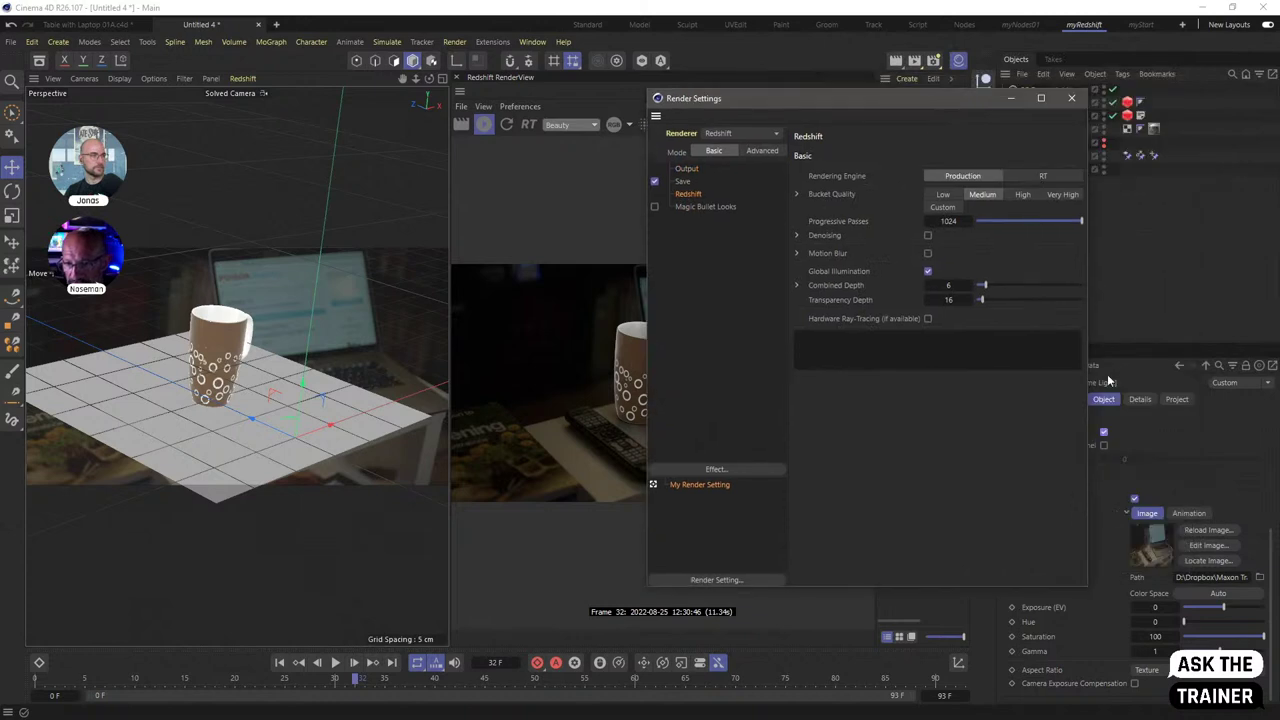
left_click(760, 151)
left_click(910, 153)
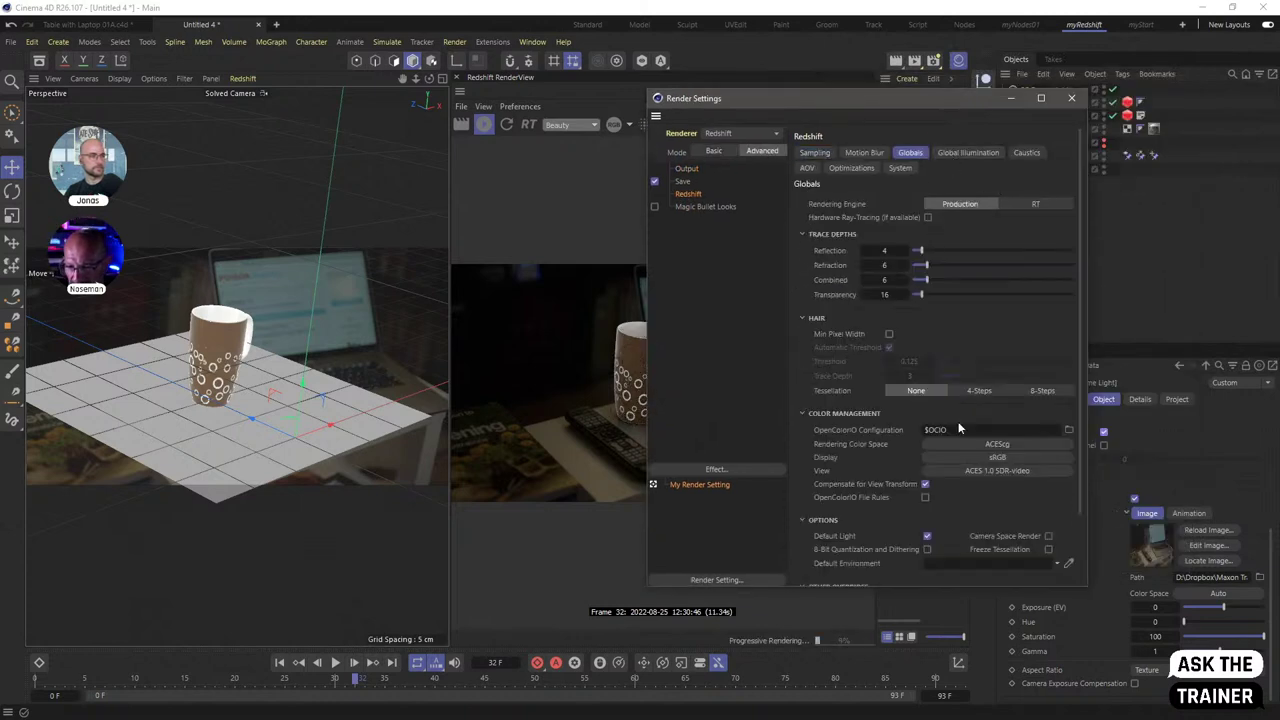
left_click(991, 444)
mouse_move(992, 485)
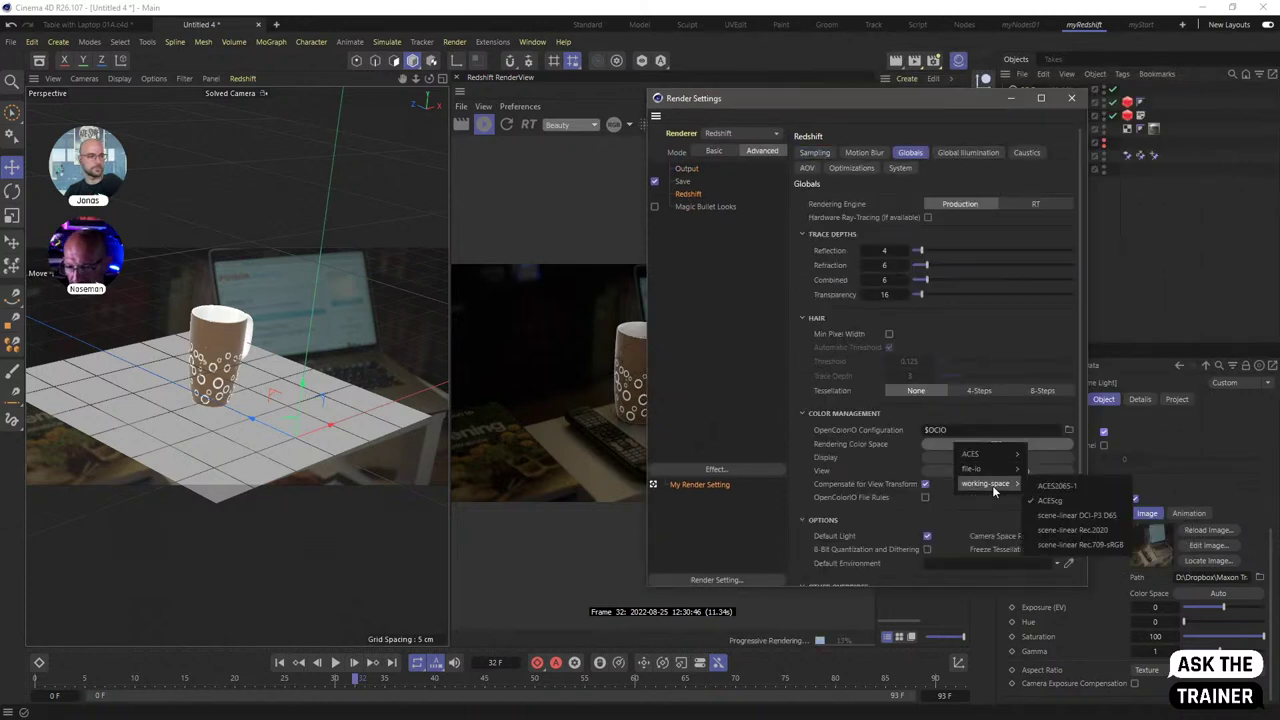
left_click(1076, 546)
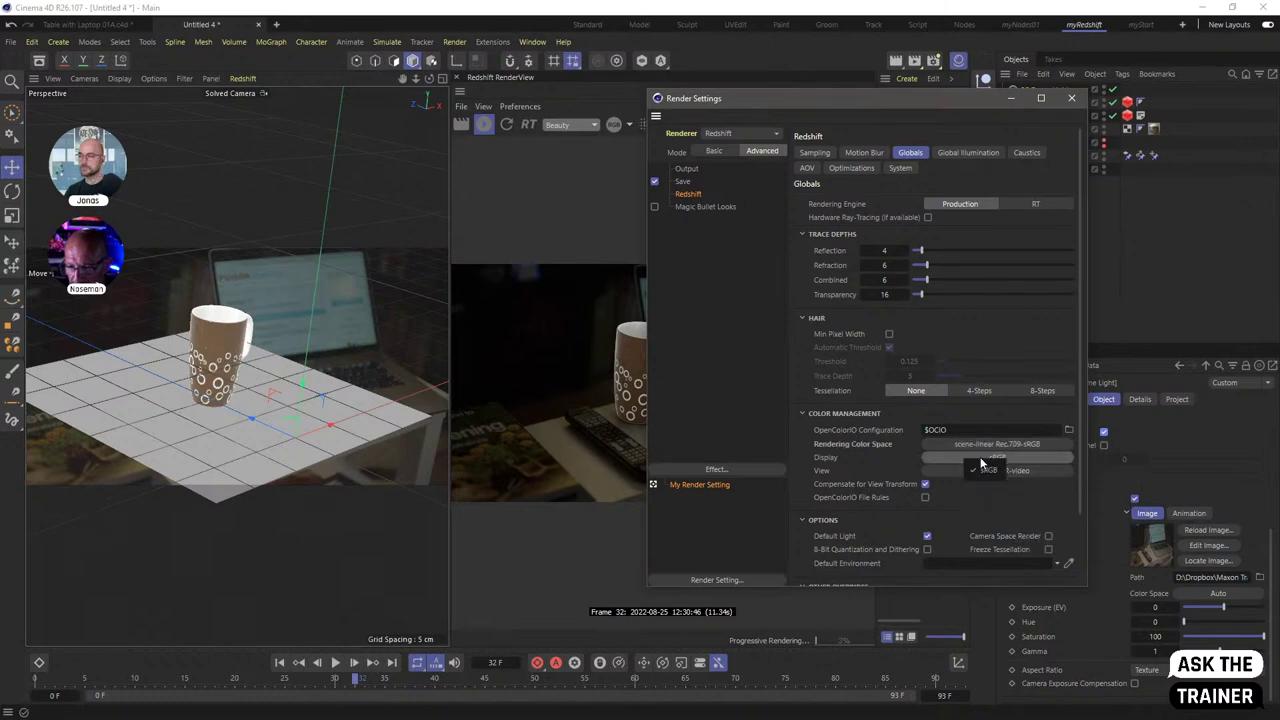
left_click(948, 471)
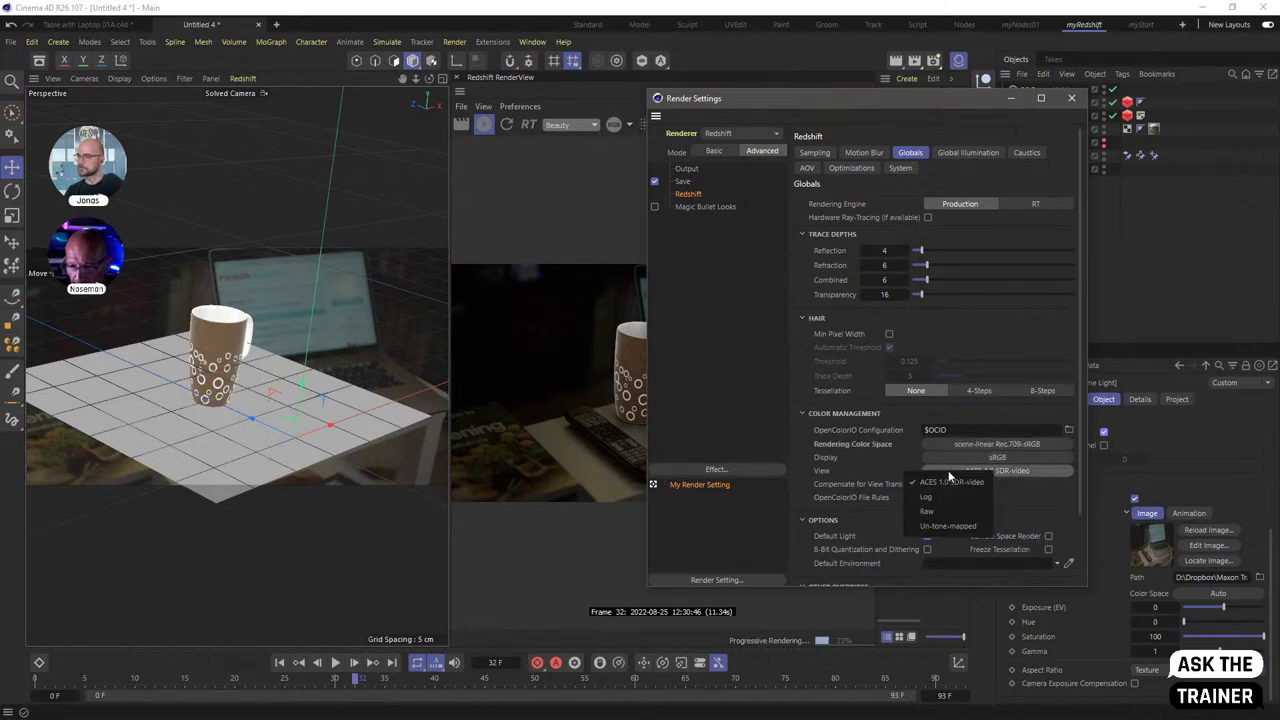
left_click(940, 524)
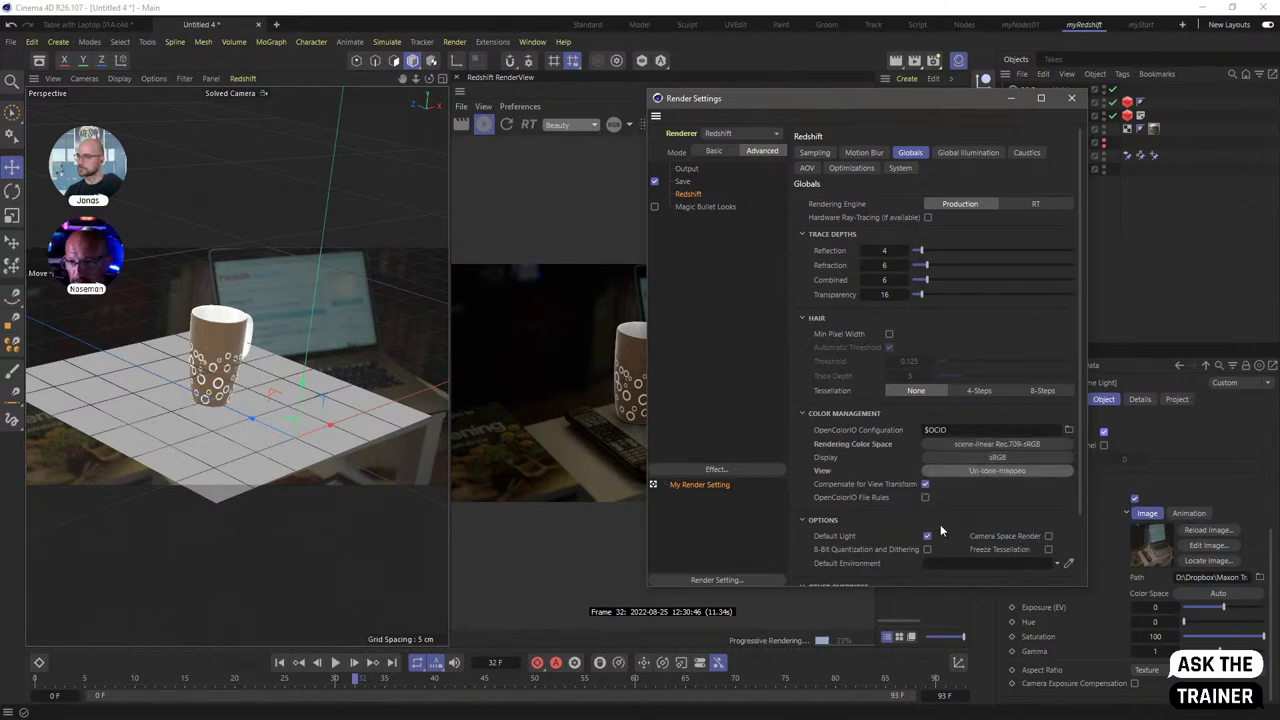
left_click(1071, 98)
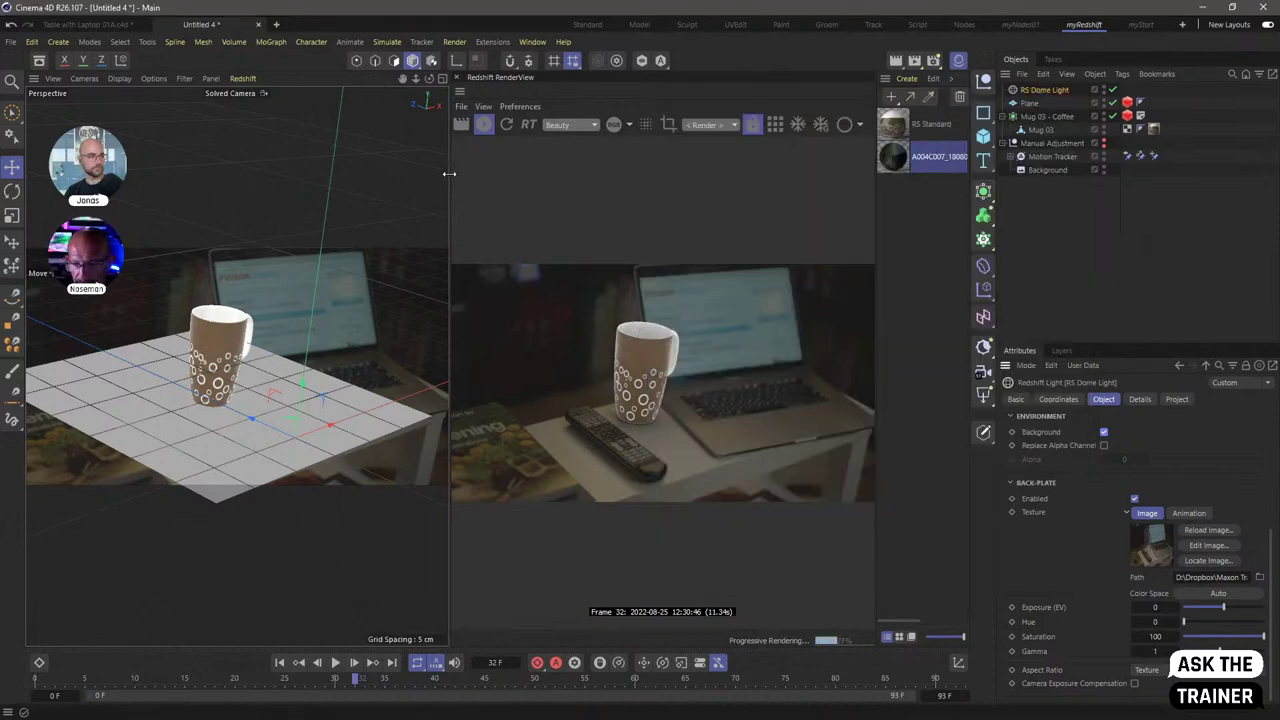
- Widen the Redshift RenderView beside the viewport and scrub the timeline back to frame 25
left_click_drag(449, 173, 240, 175)
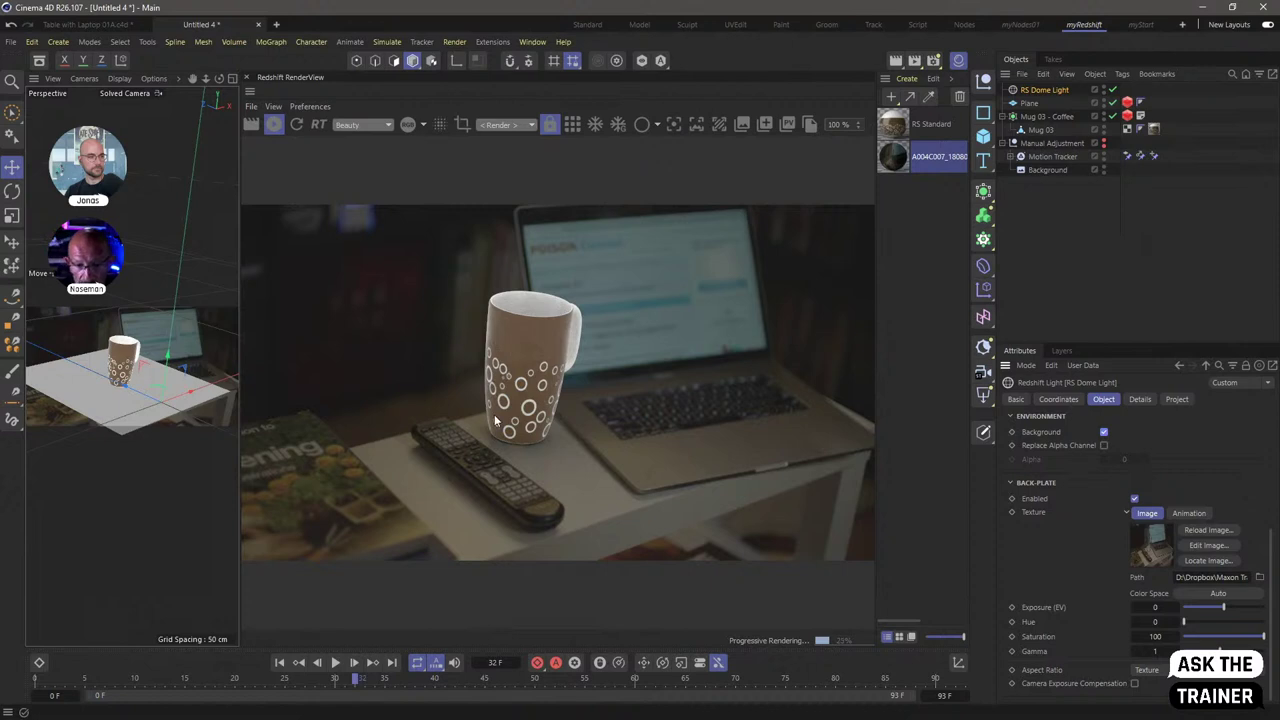
left_click_drag(383, 684, 617, 684)
left_click_drag(438, 684, 285, 684)
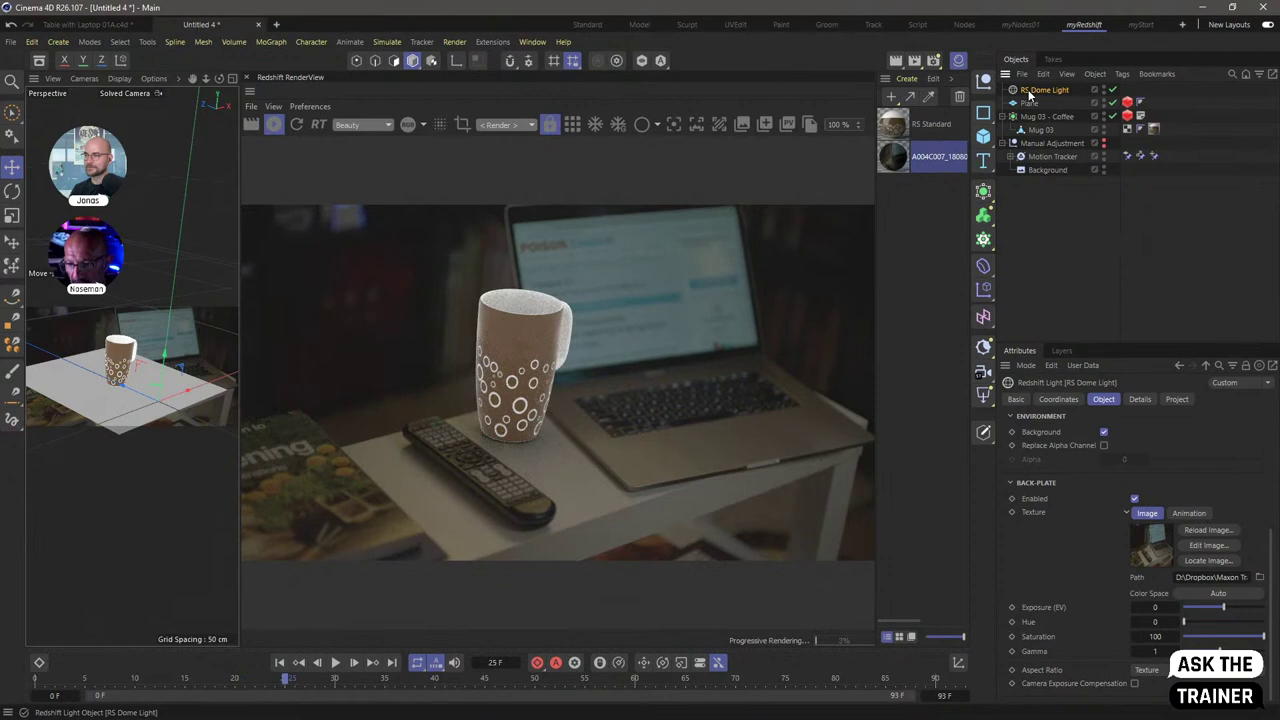
scroll(1273, 558, "up", 5)
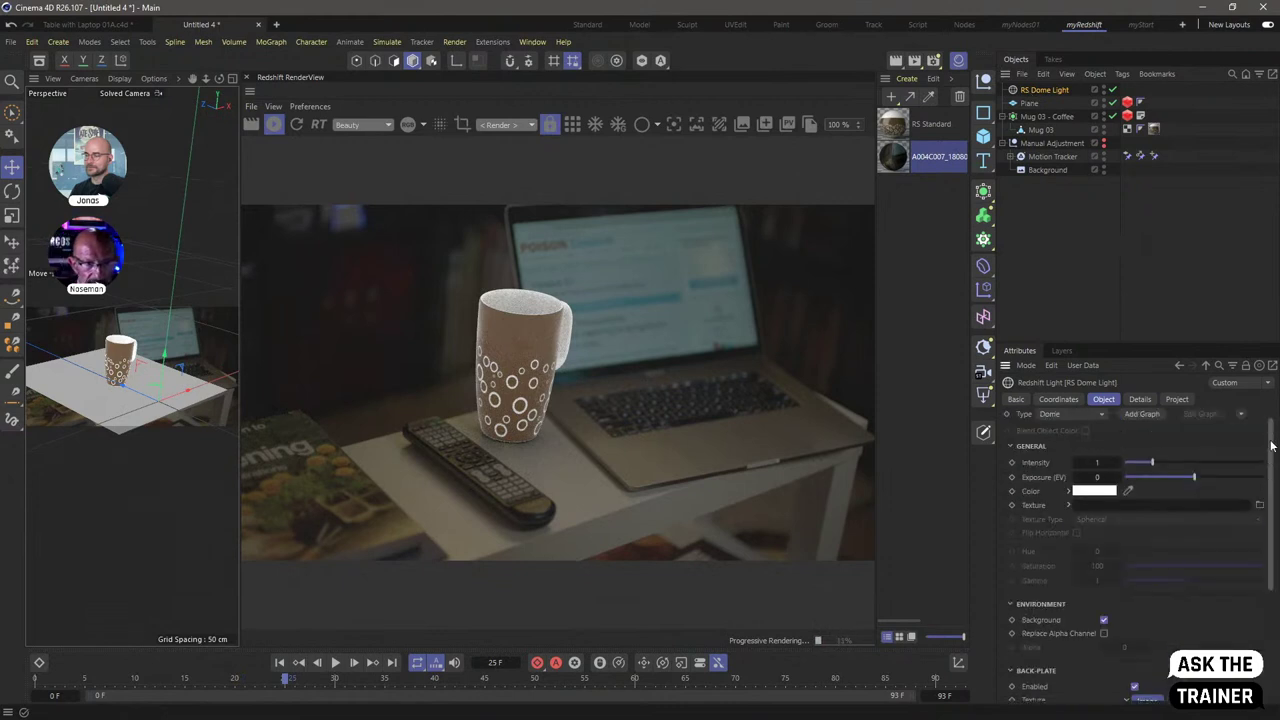
- Search the Asset Browser for 'hd' and apply HDR011 as the dome light's texture
left_click(39, 60)
left_click(100, 124)
type("hdr")
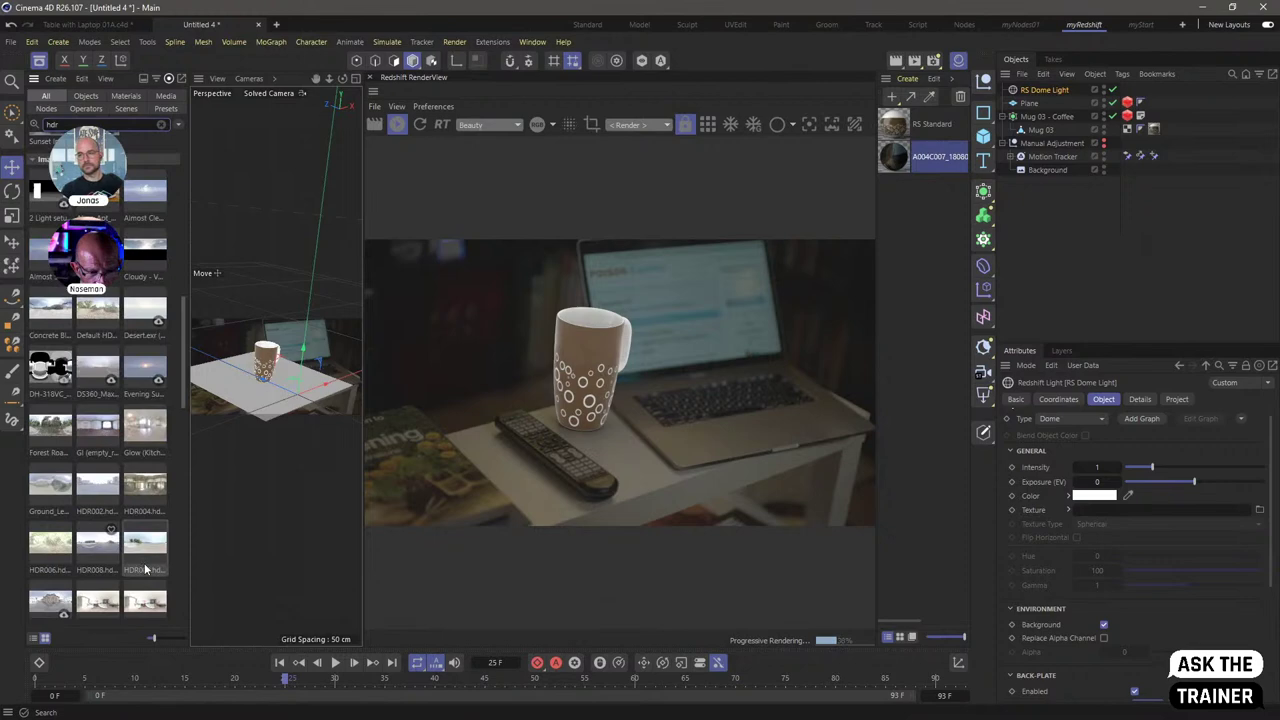
scroll(112, 545, "down", 2)
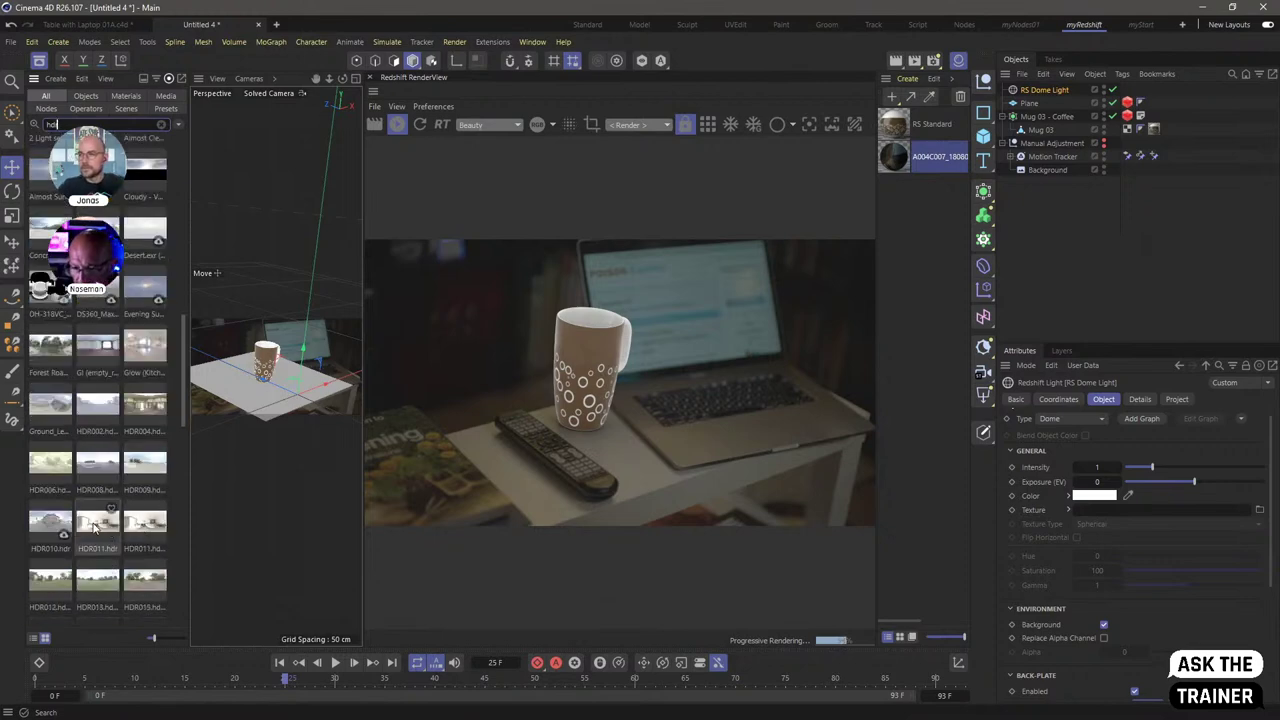
left_click_drag(95, 530, 1090, 512)
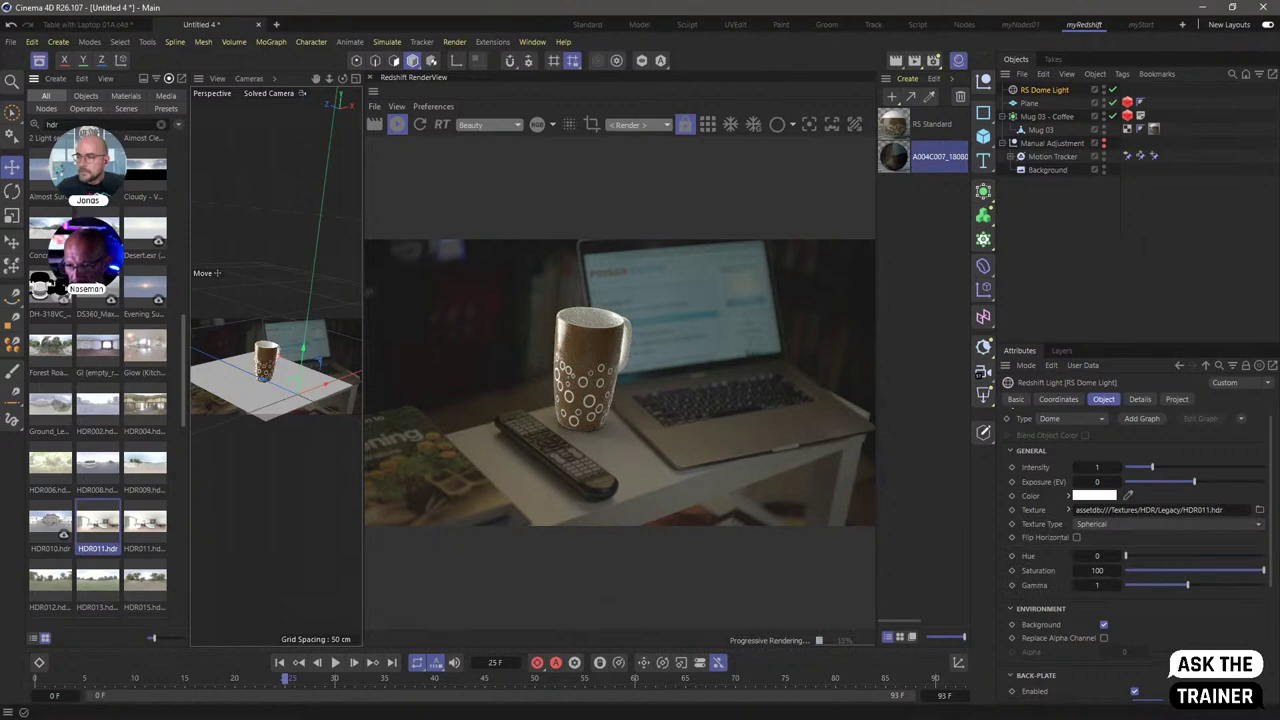
- Set the dome light's exposure to -1.257, then close the Asset Browser and deselect
left_click(1181, 482)
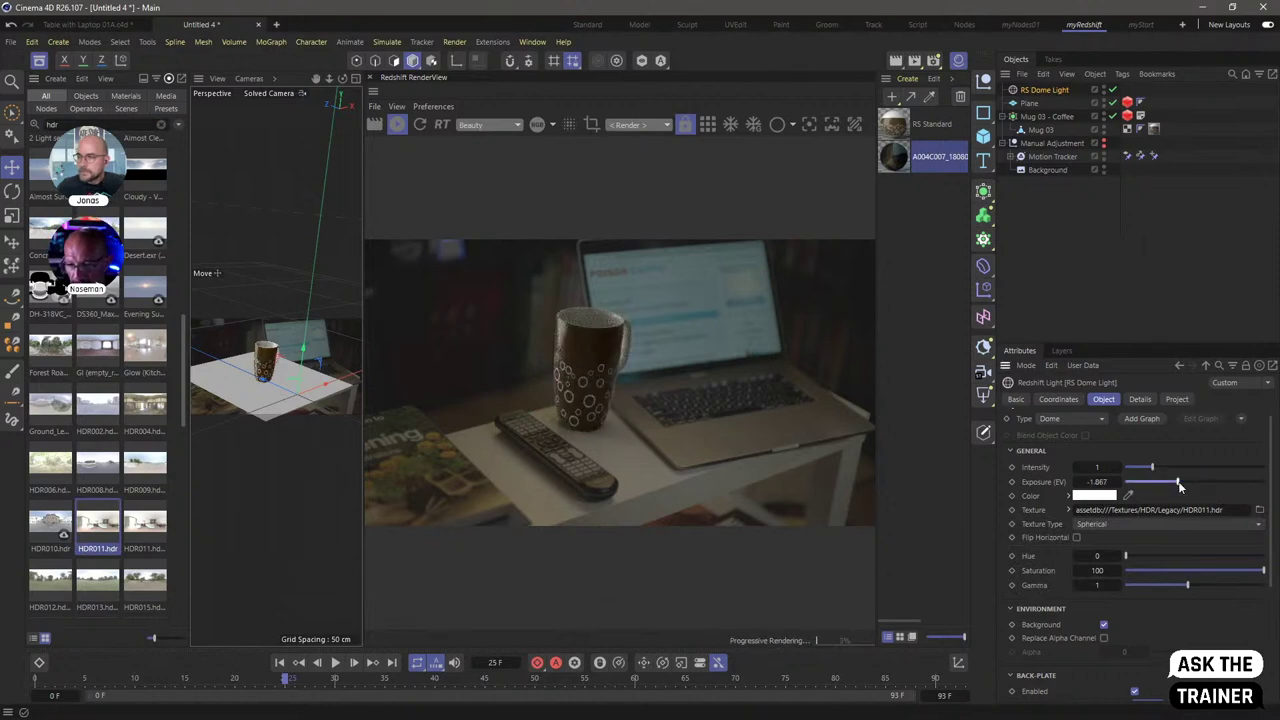
left_click_drag(1181, 482, 1184, 482)
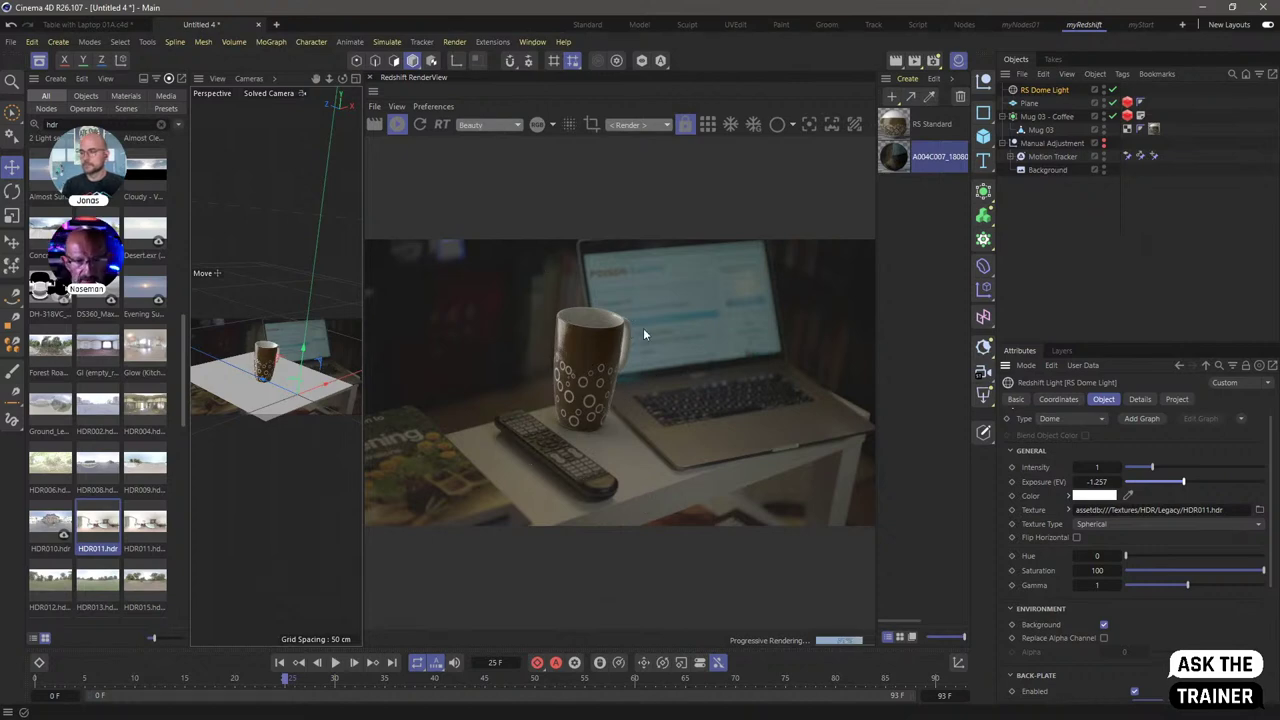
left_click(44, 64)
left_click(1073, 312)
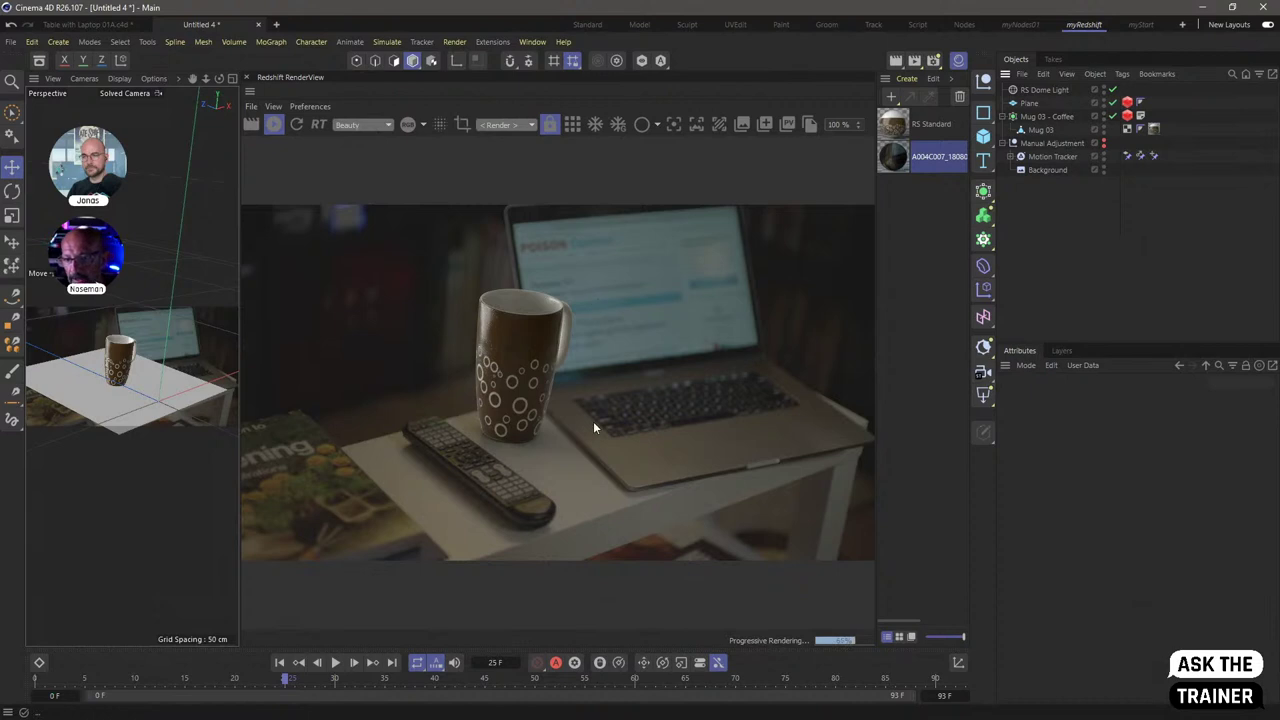
left_click(1036, 90)
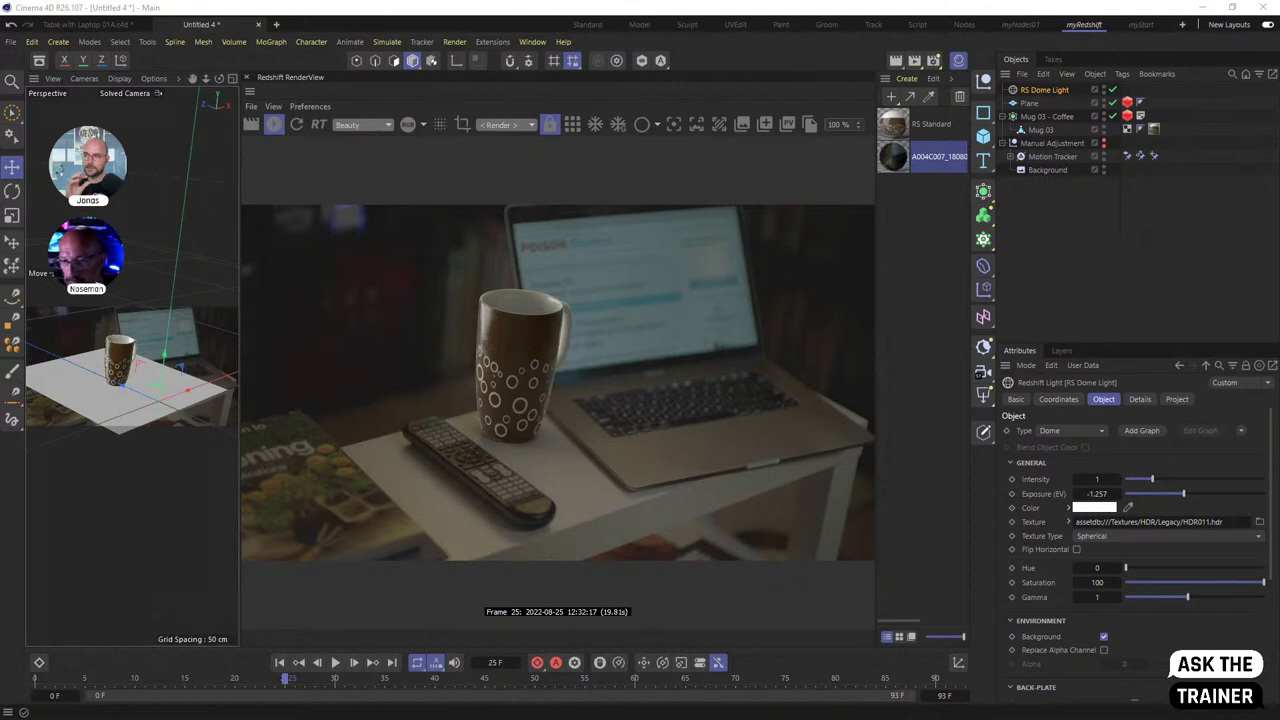
left_click(1064, 260)
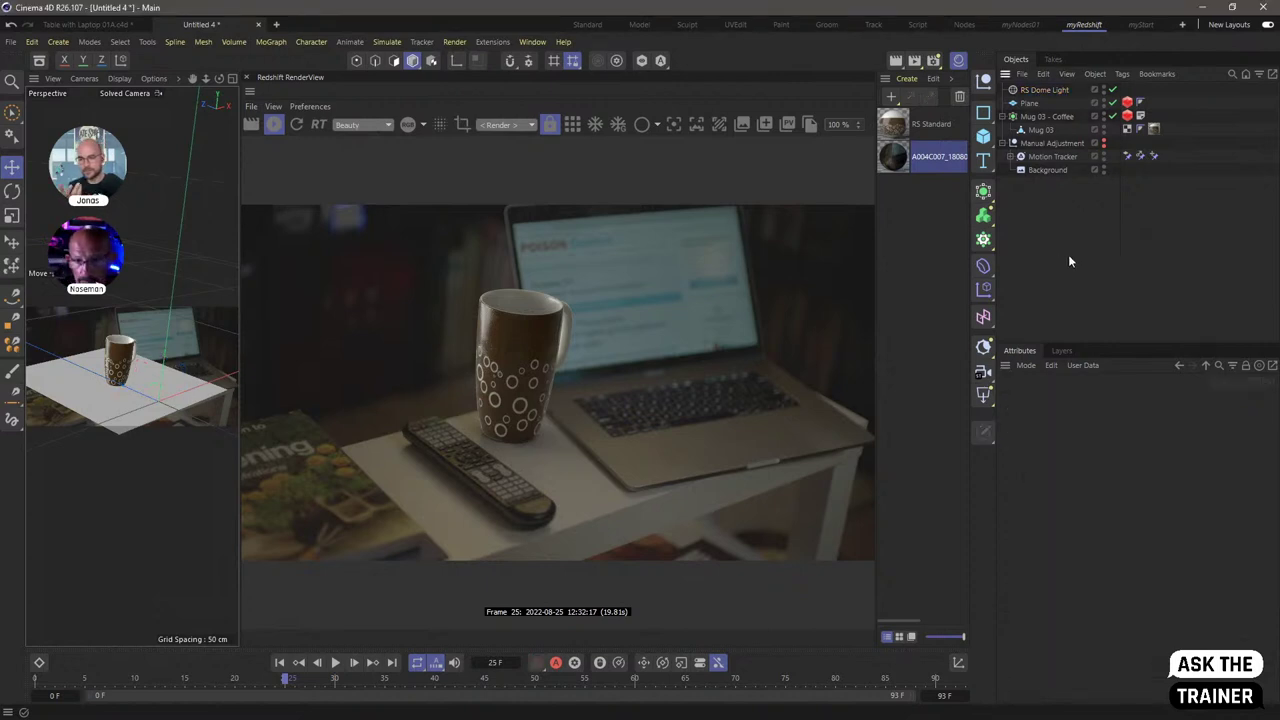
- Start a new project and close the render view and Material Manager
key("ctrl+n")
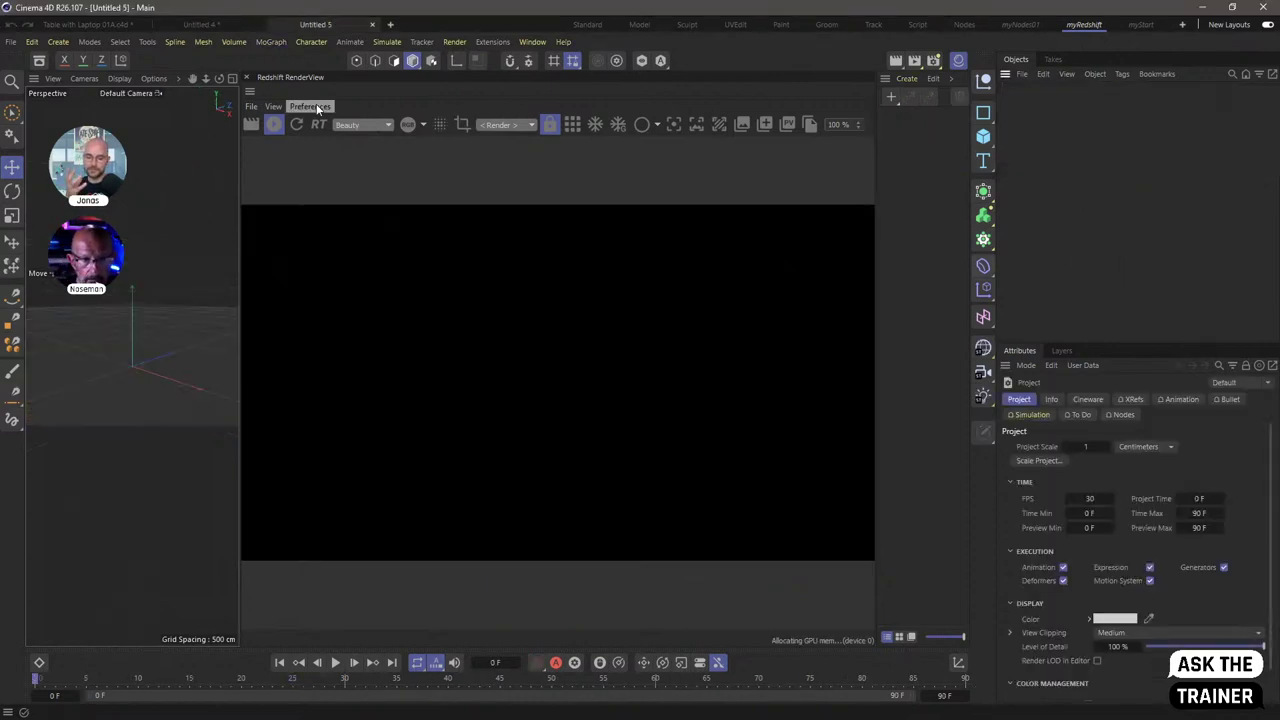
left_click(246, 77)
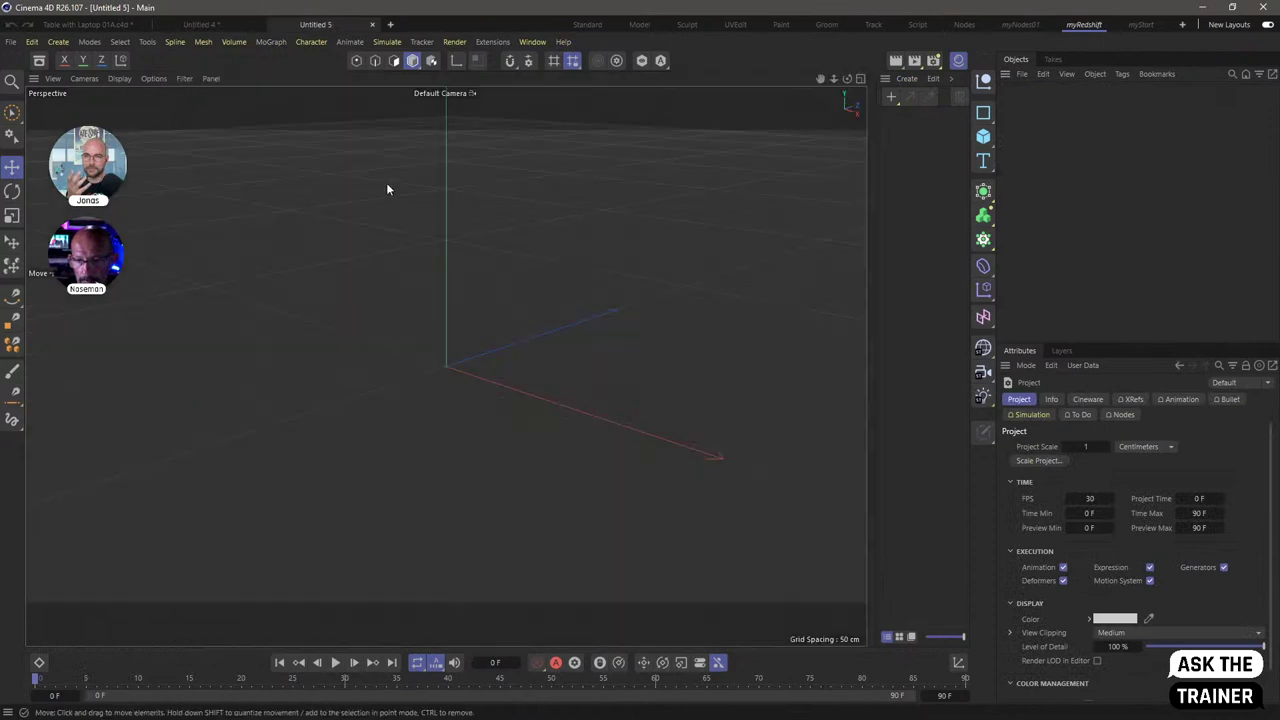
left_click(958, 62)
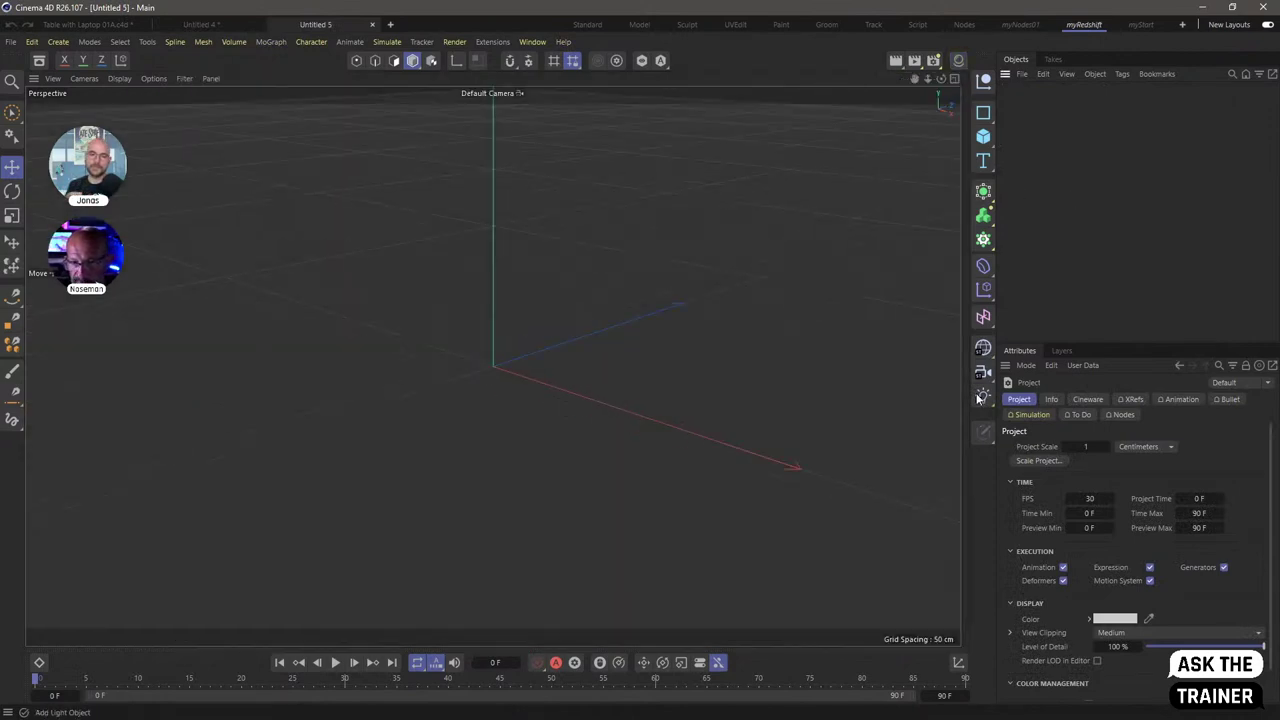
- Set the renderer to Redshift and add an RS Dome Light
left_click(935, 61)
left_click(933, 82)
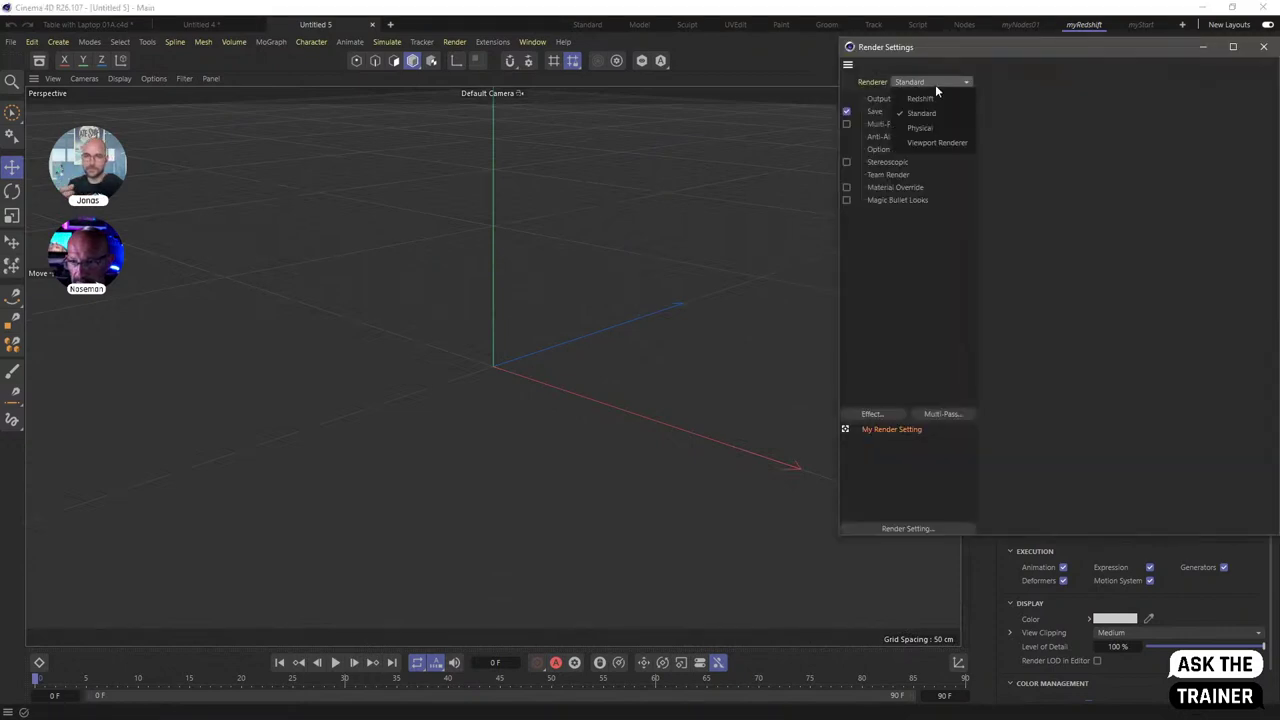
left_click(950, 95)
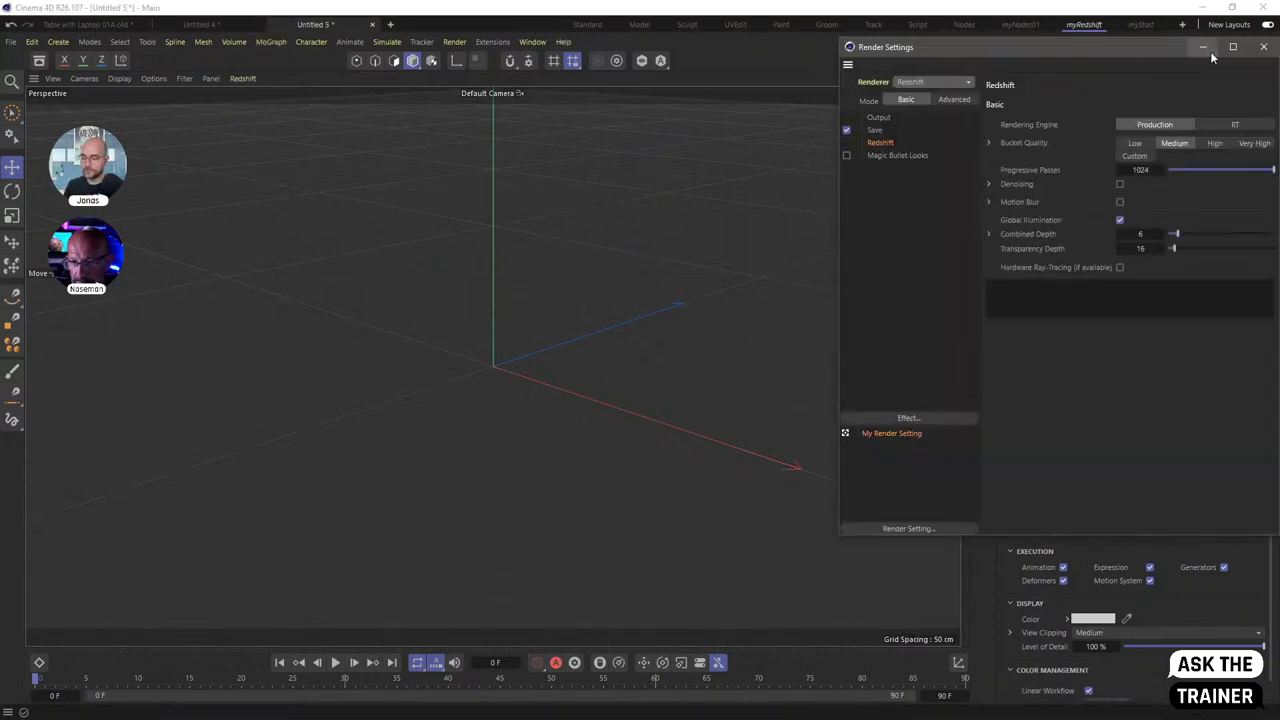
left_click(1263, 47)
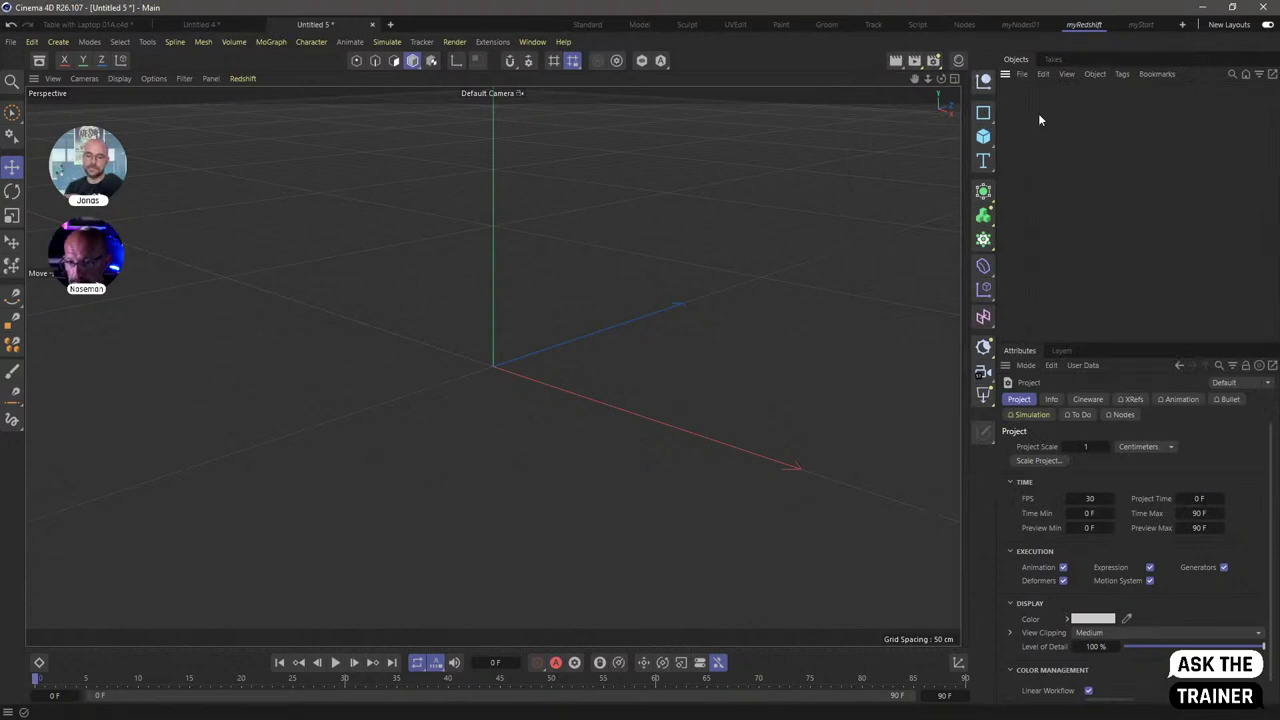
left_click(984, 394)
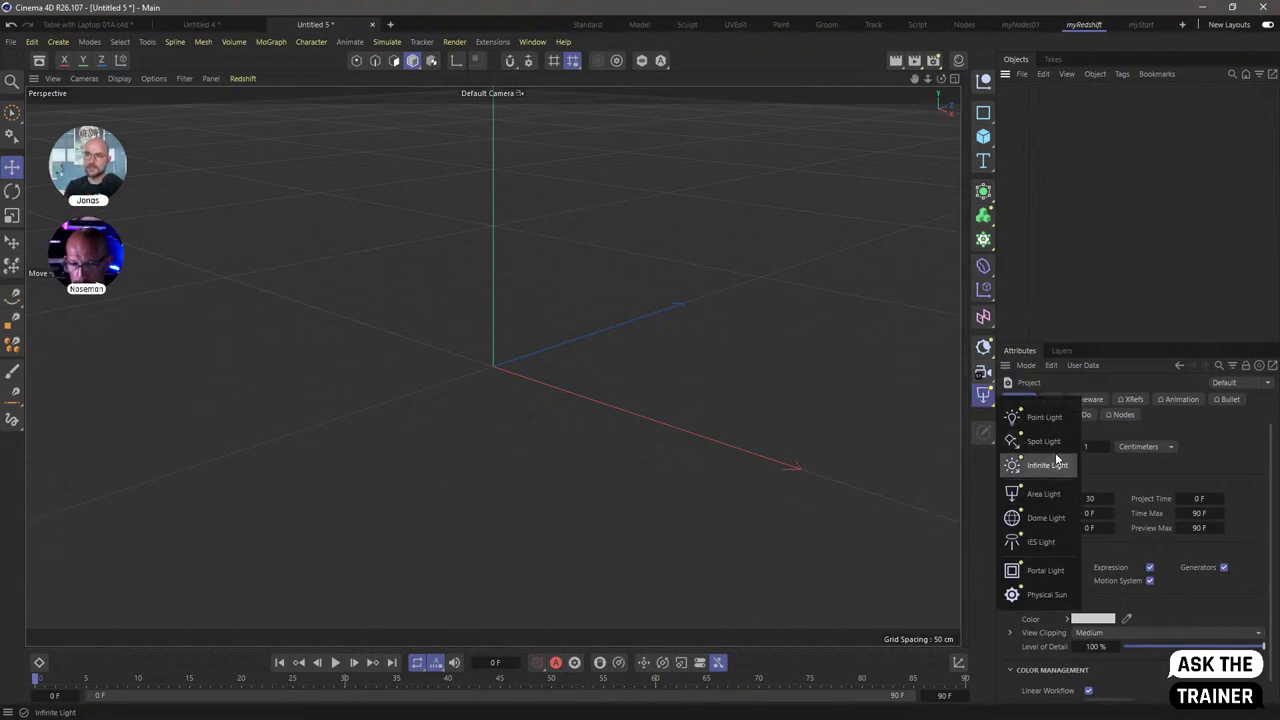
left_click(1062, 518)
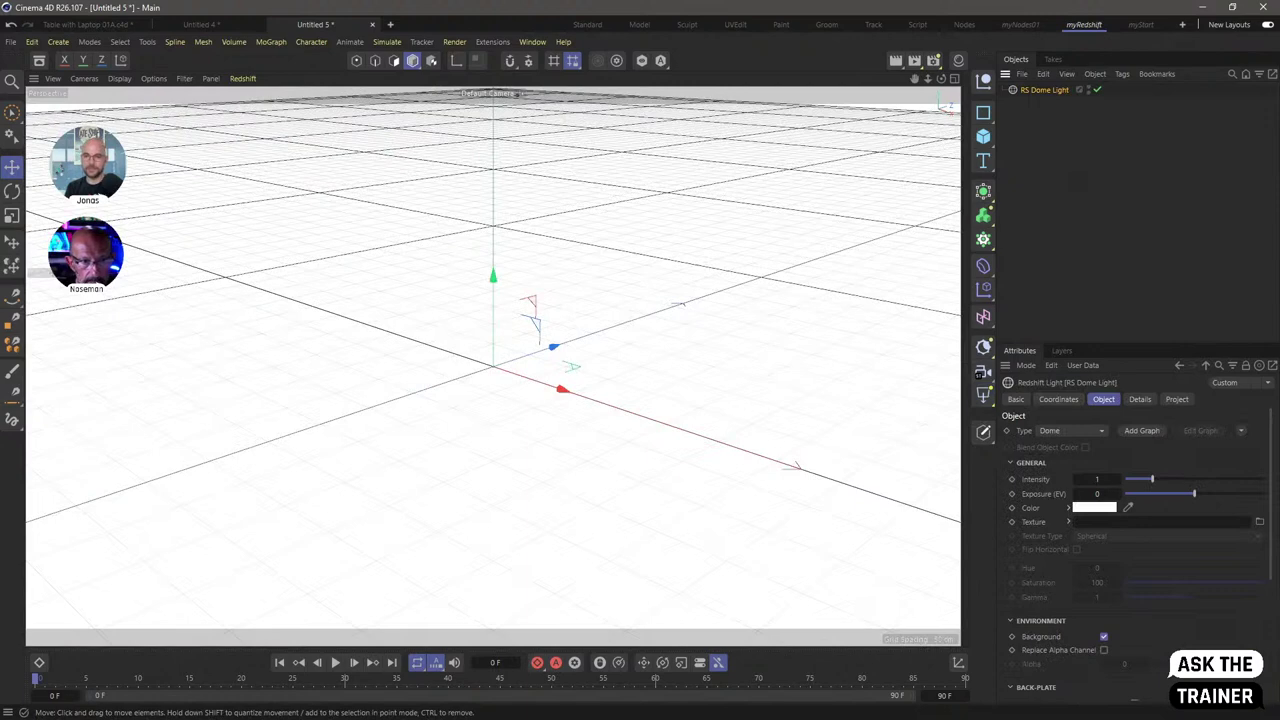
- Apply HDR008 as the dome light's texture and orbit to view the roadside backdrop
left_click(30, 76)
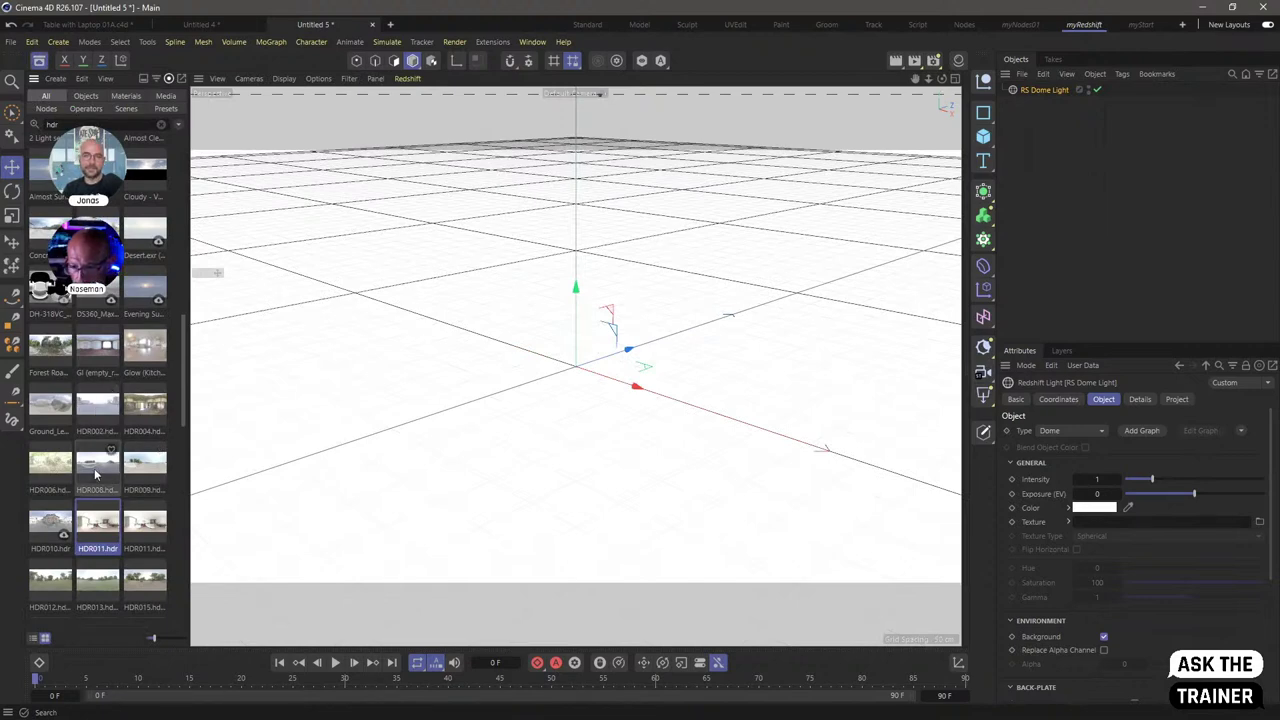
left_click_drag(94, 468, 1130, 521)
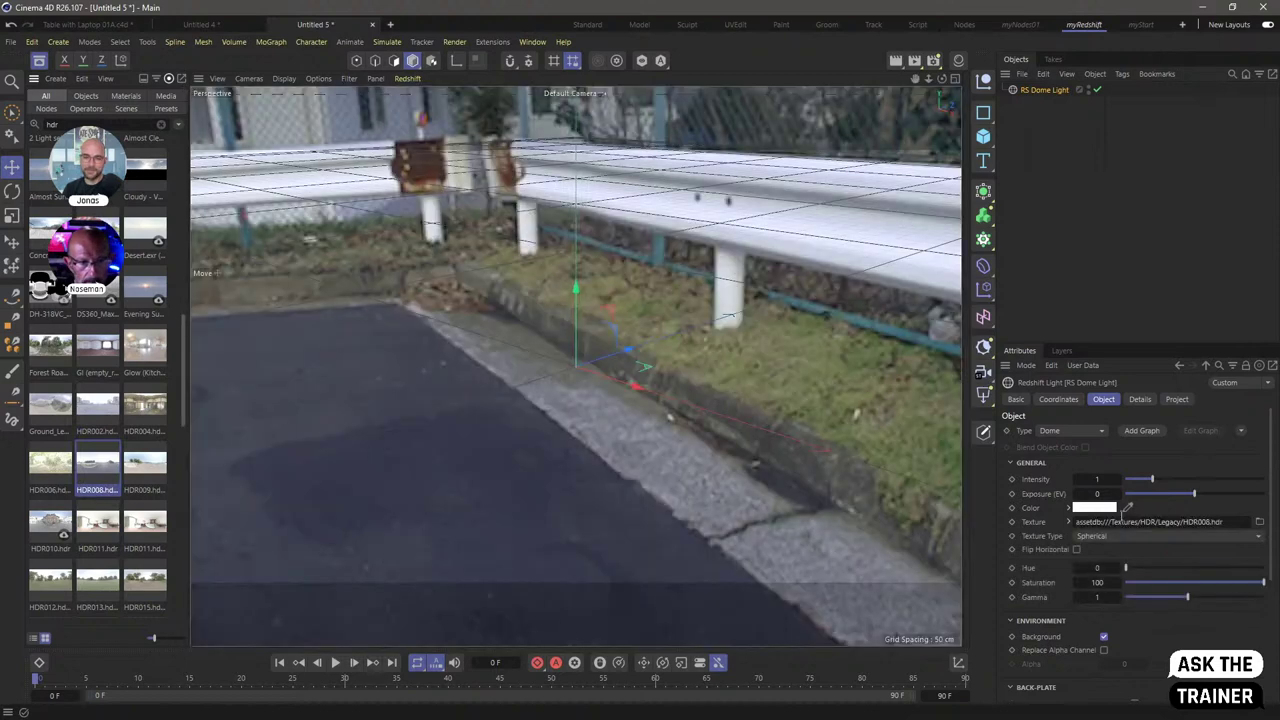
left_click(39, 61)
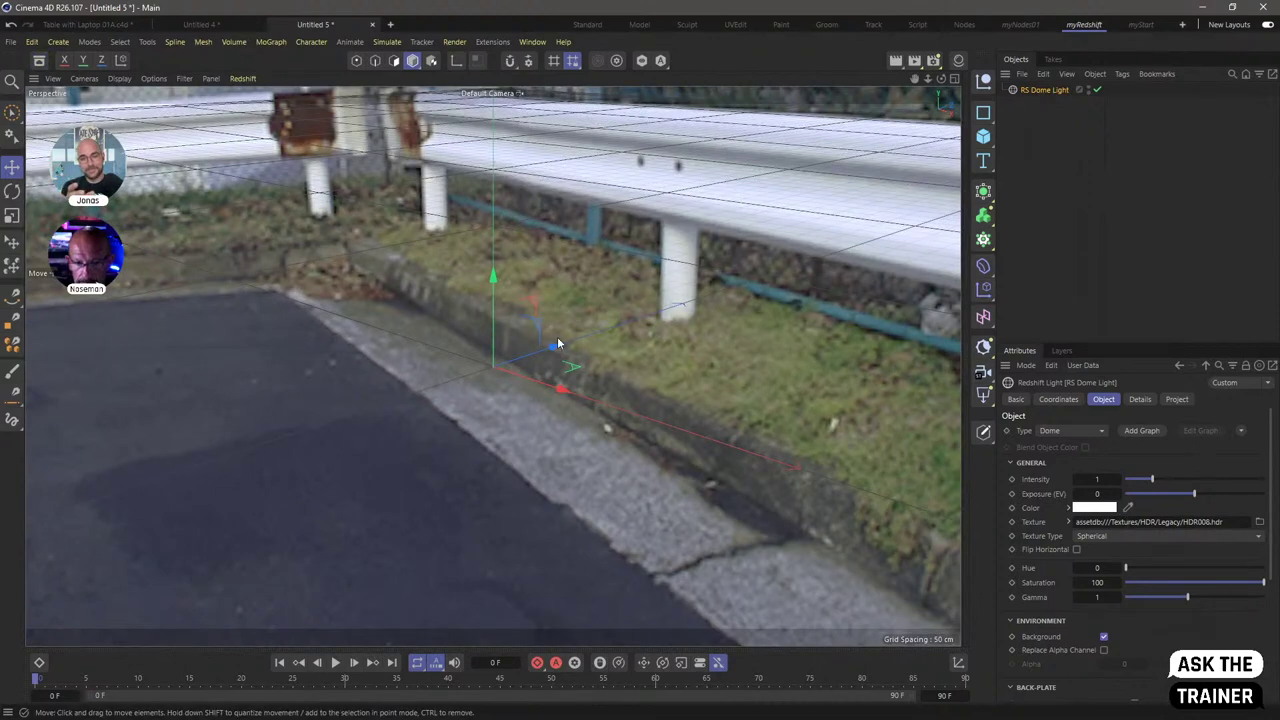
left_click_drag(551, 349, 718, 379, "alt")
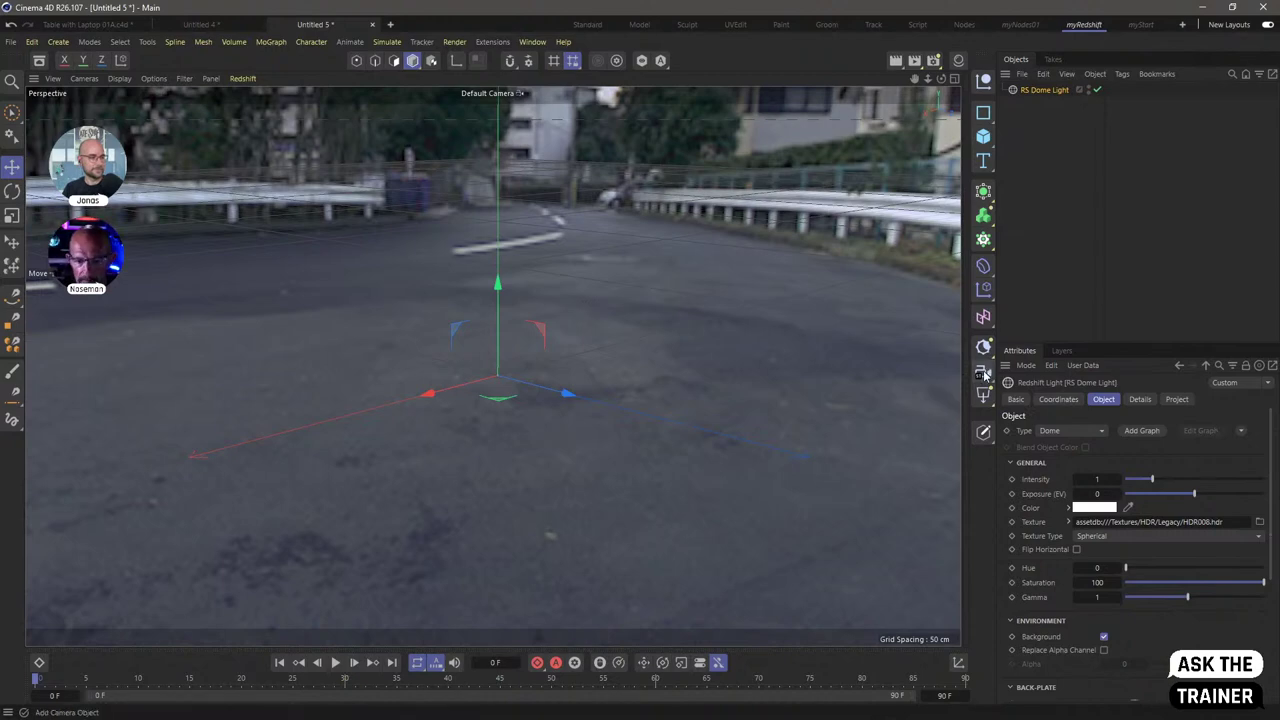
- Swap the dome light's texture to HDR013 for a grass-field backdrop
left_click_drag(859, 355, 626, 300, "alt")
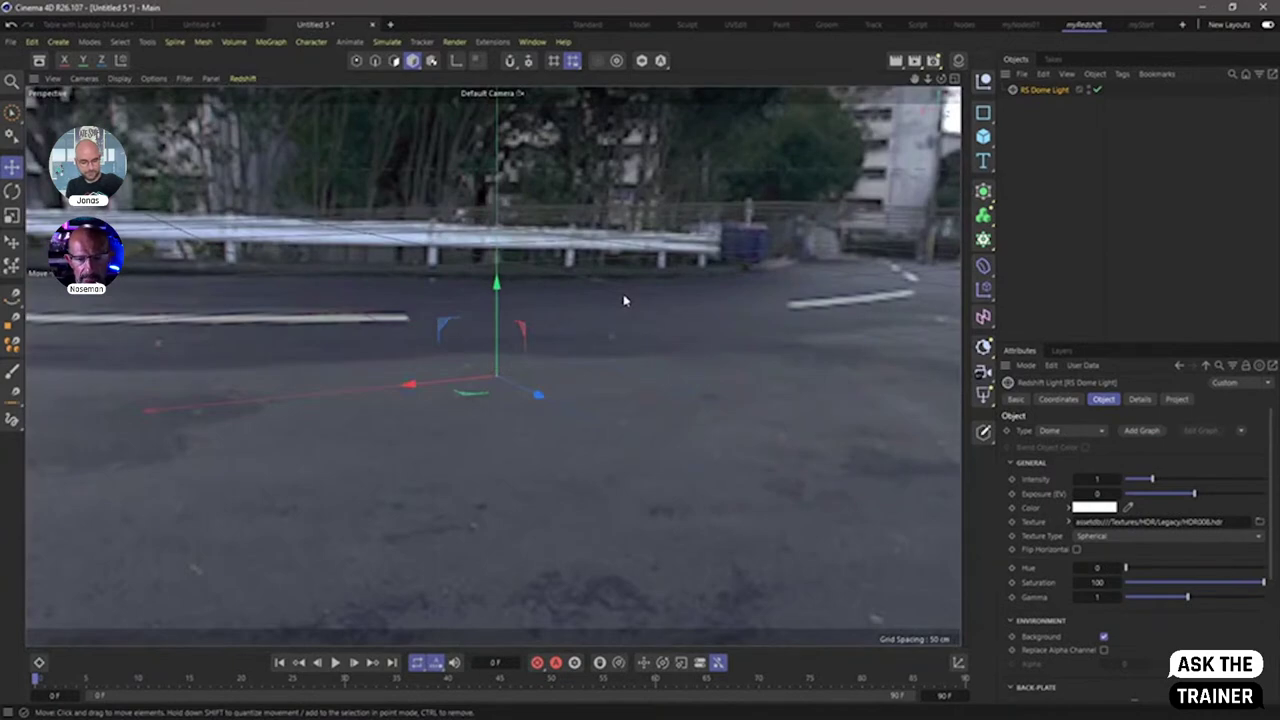
mouse_move(611, 306)
left_mouse_down("alt")
mouse_move(600, 302)
mouse_move(615, 317)
left_mouse_up("alt")
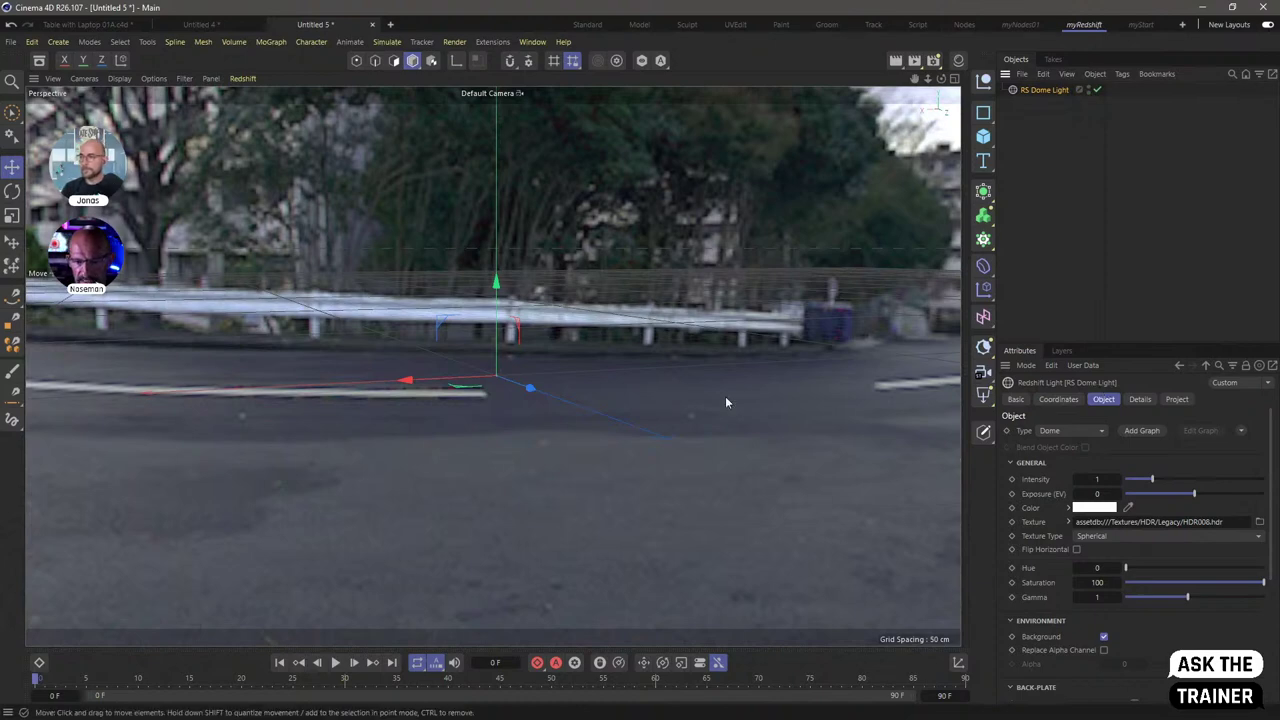
mouse_move(624, 372)
left_mouse_down("alt")
mouse_move(687, 366)
mouse_move(558, 360)
mouse_move(456, 393)
mouse_move(620, 350)
left_mouse_up("alt")
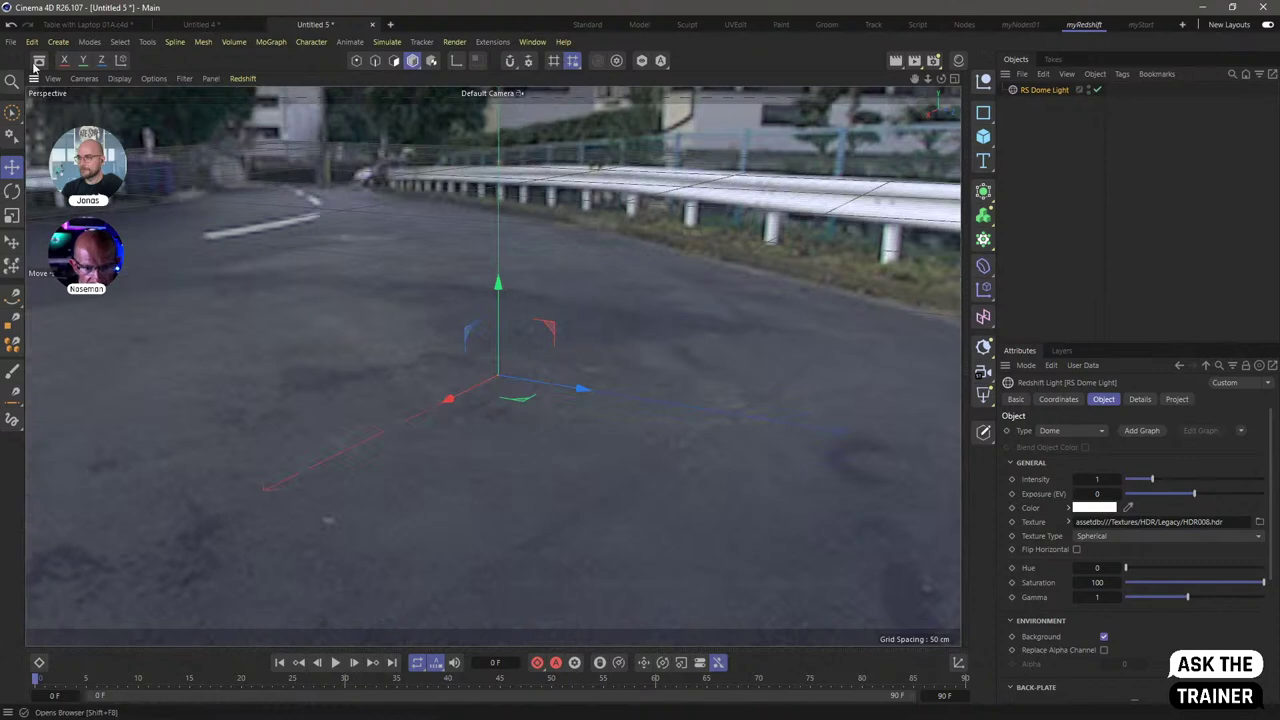
key("shift+F8")
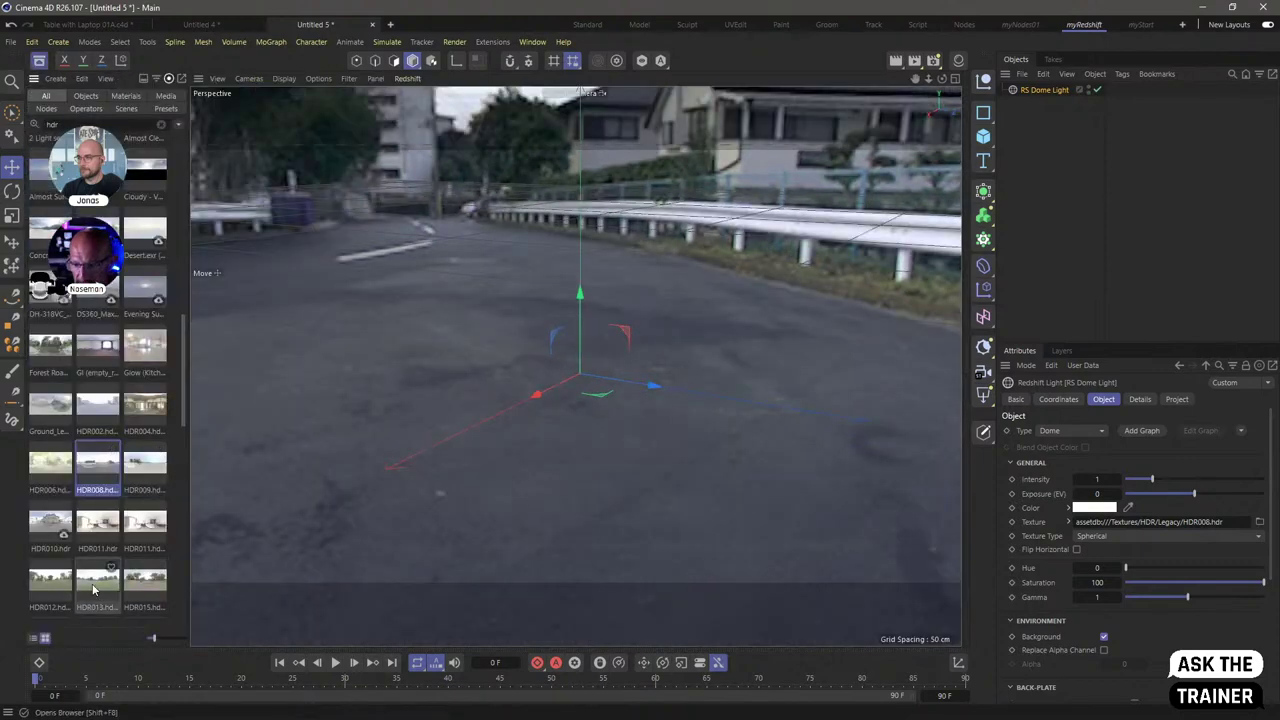
left_click_drag(90, 583, 1150, 527)
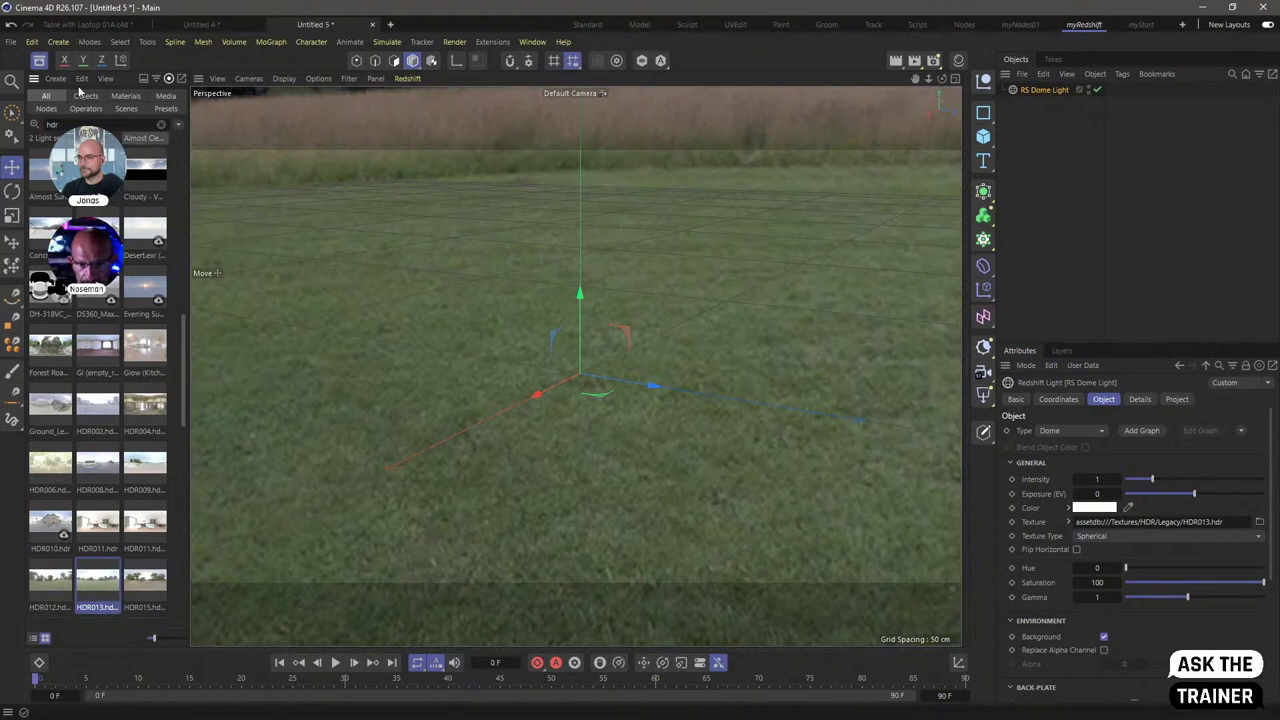
left_click(39, 60)
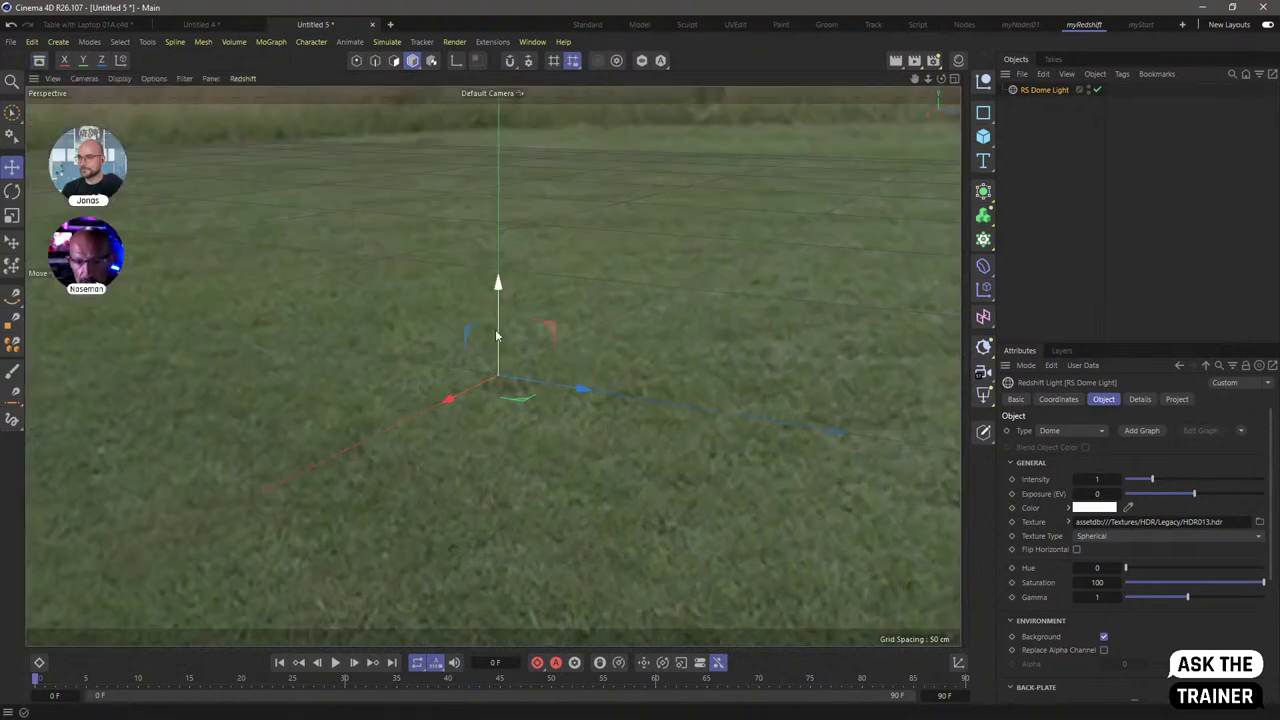
left_click_drag(523, 320, 889, 209, "alt")
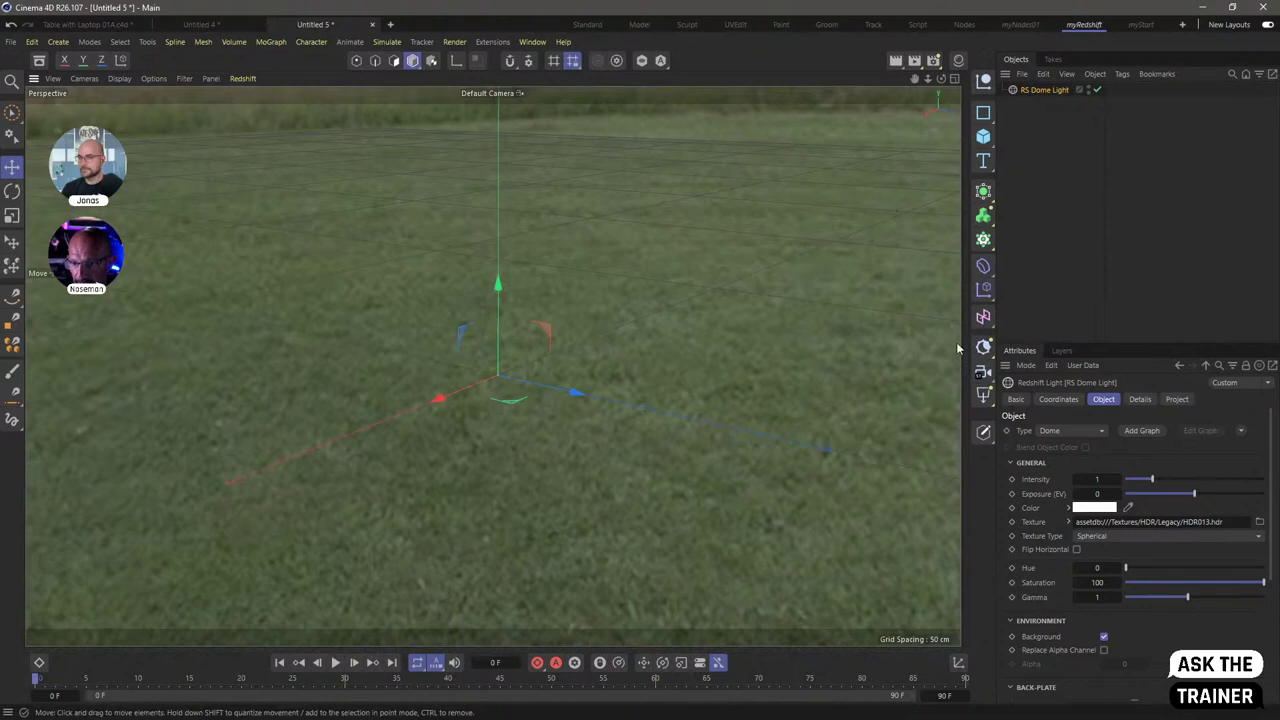
- Add a camera at the origin, look through it, and aim it at the sky
left_click(983, 372)
left_click(1058, 399)
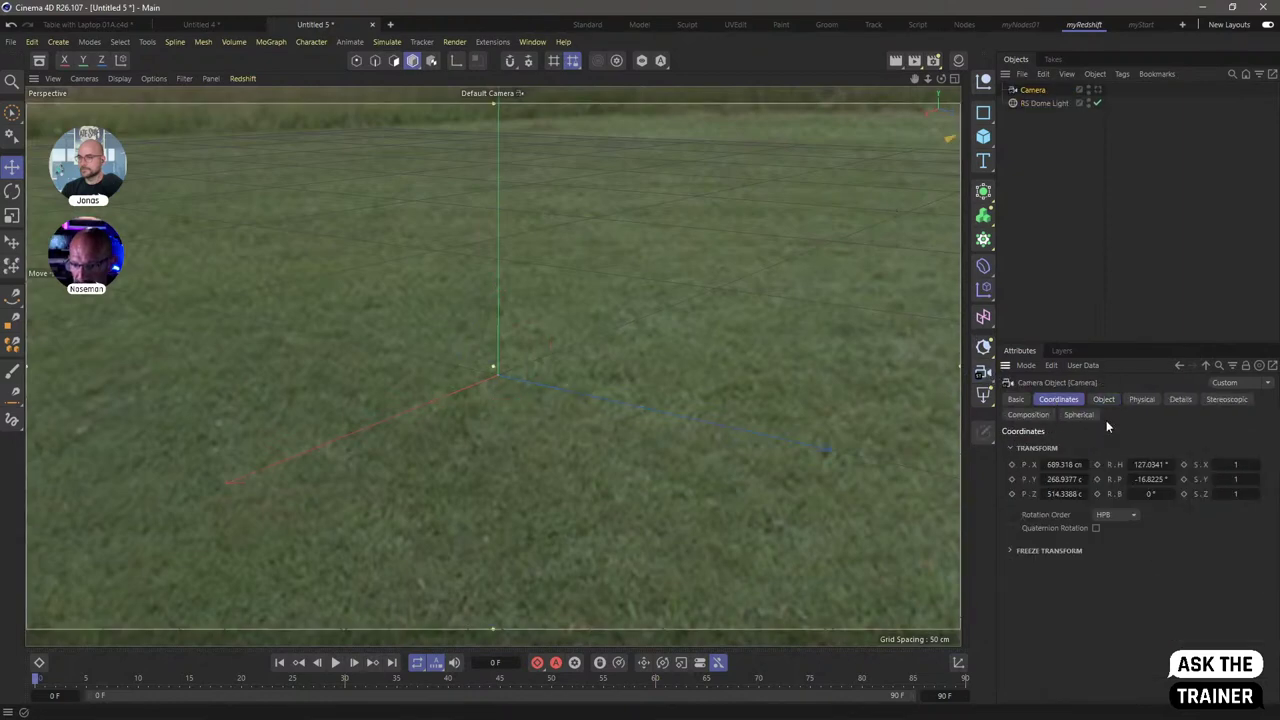
left_click_drag(1089, 466, 1090, 494)
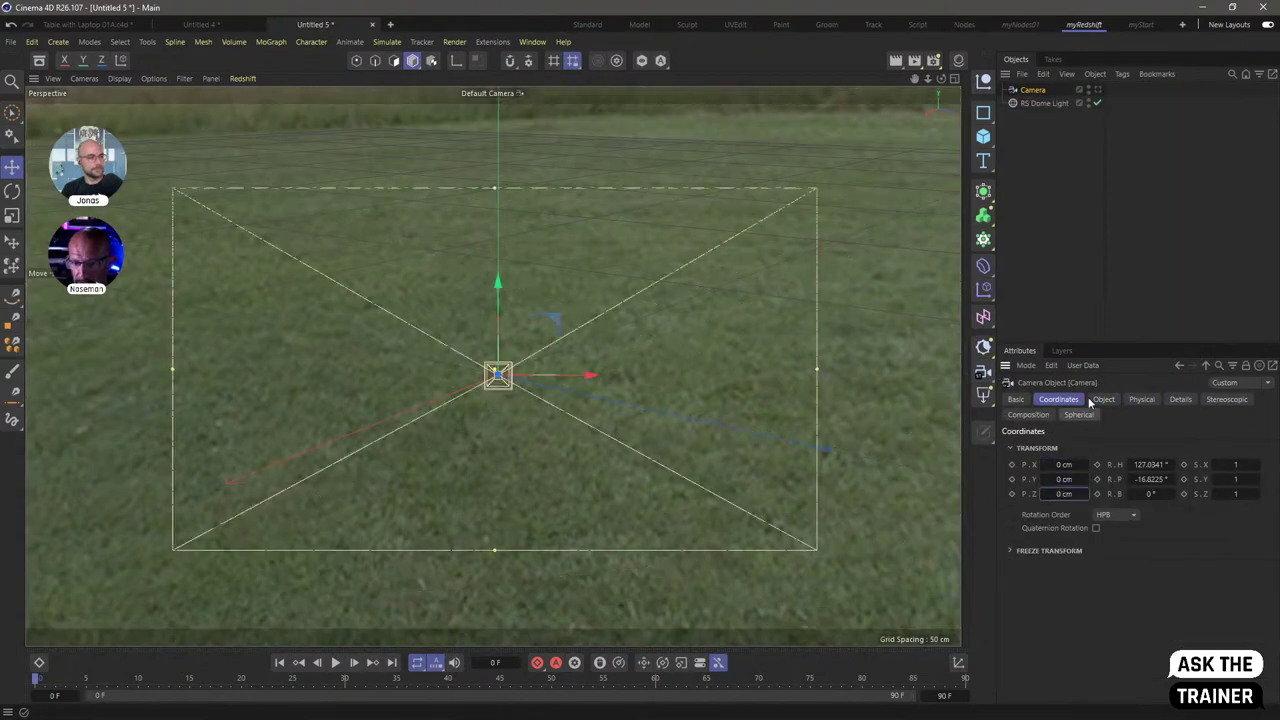
left_click(1097, 89)
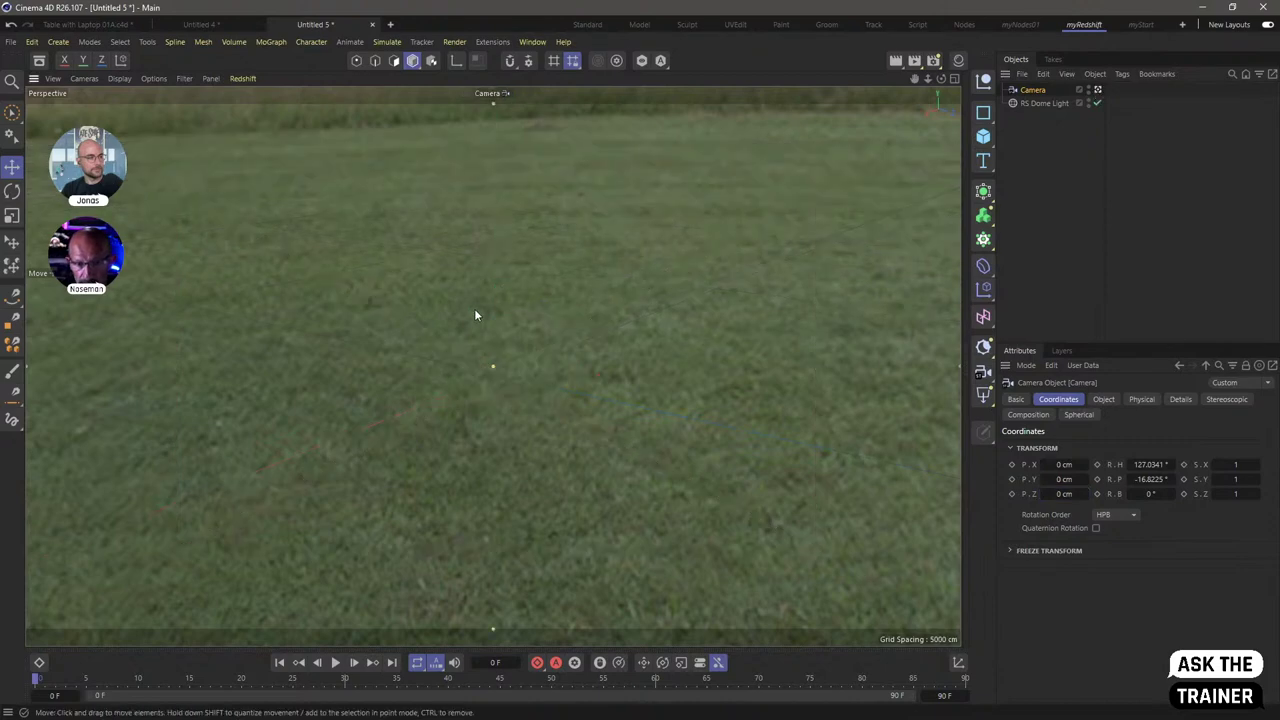
left_click_drag(474, 308, 446, 346, "alt")
- Lower the RS Dome Light's exposure to -5.6
left_click(1045, 103)
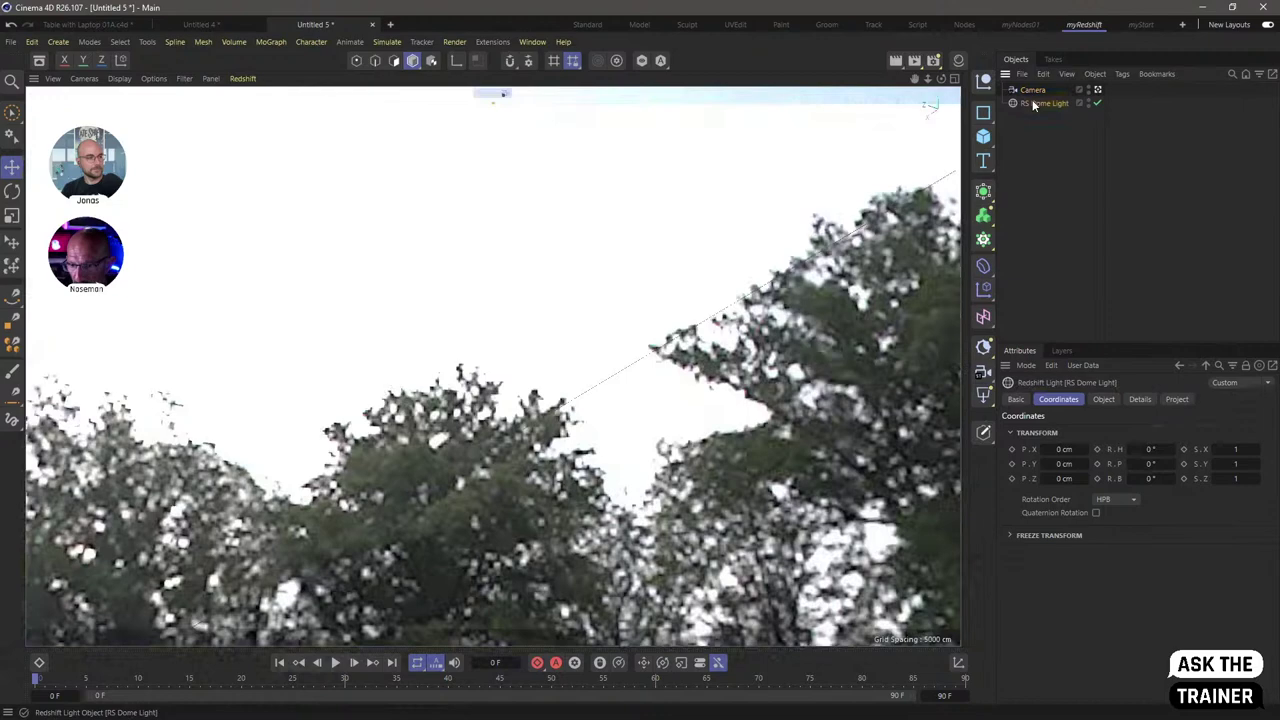
left_click(1103, 399)
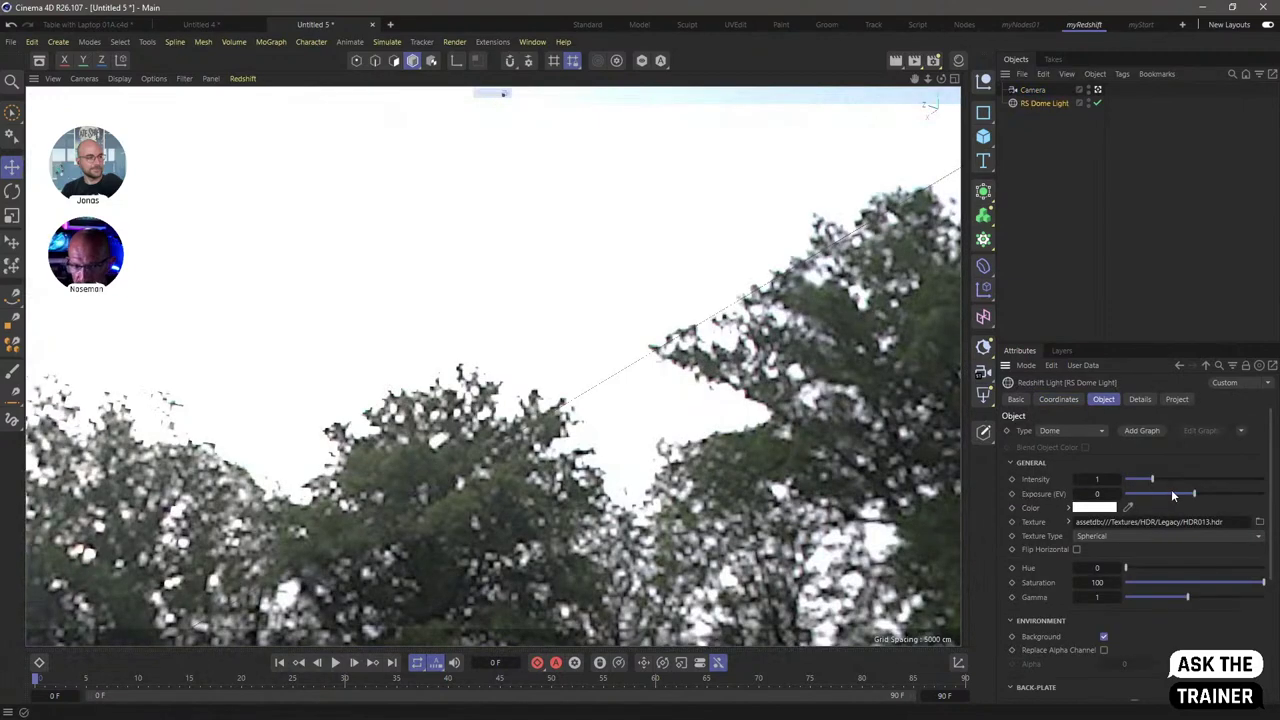
left_click_drag(1171, 492, 1146, 493)
left_click_drag(501, 428, 634, 417, "alt")
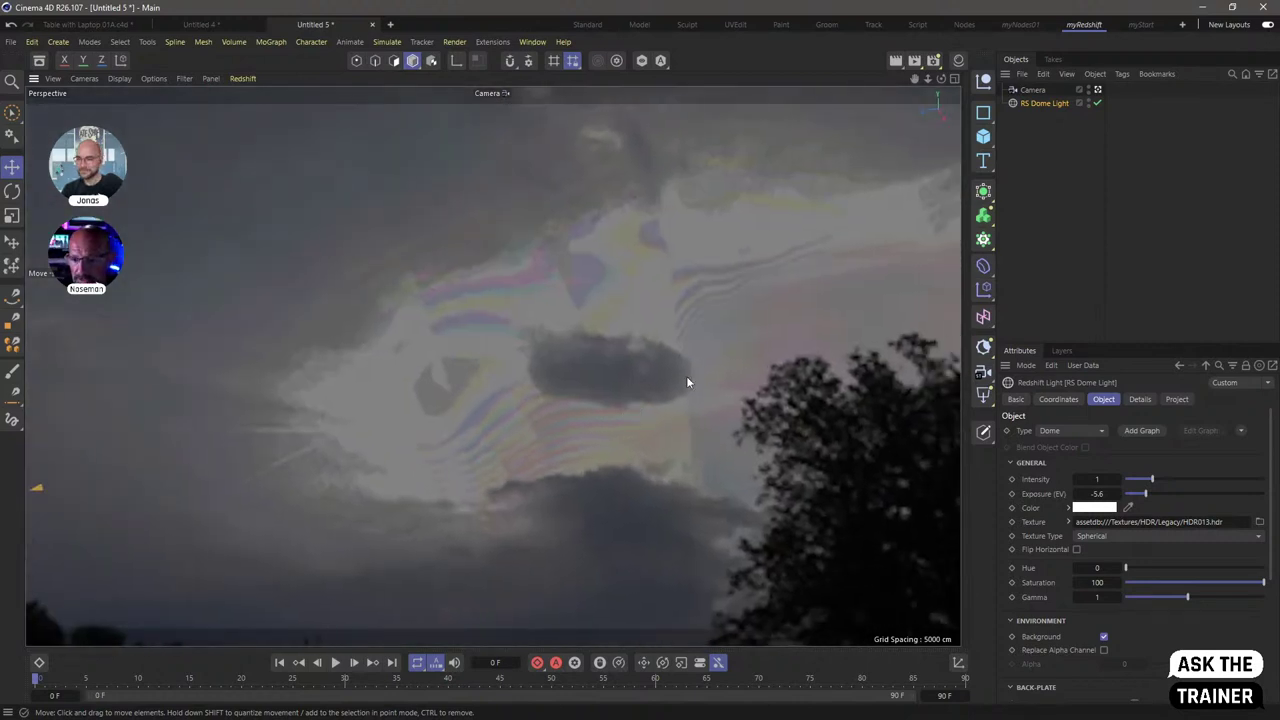
- Create an RS Infinite Light and move it out from under the dome light
left_click(985, 400)
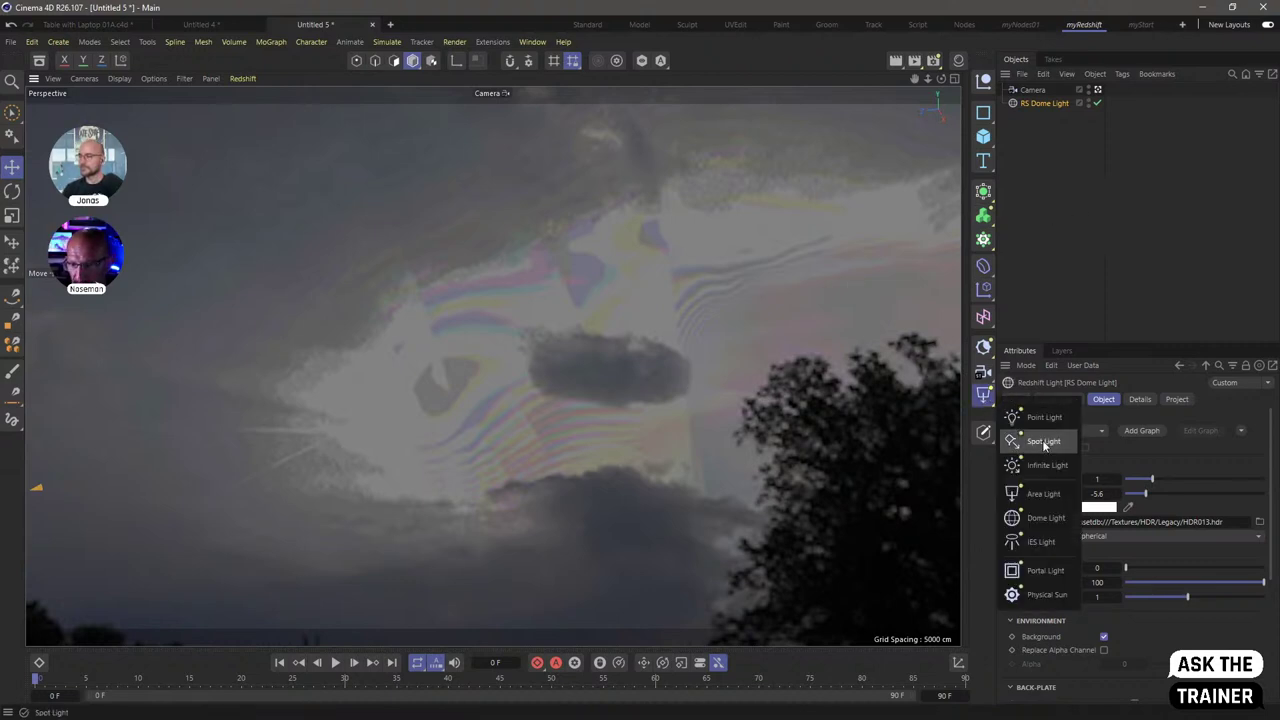
left_click(1045, 466)
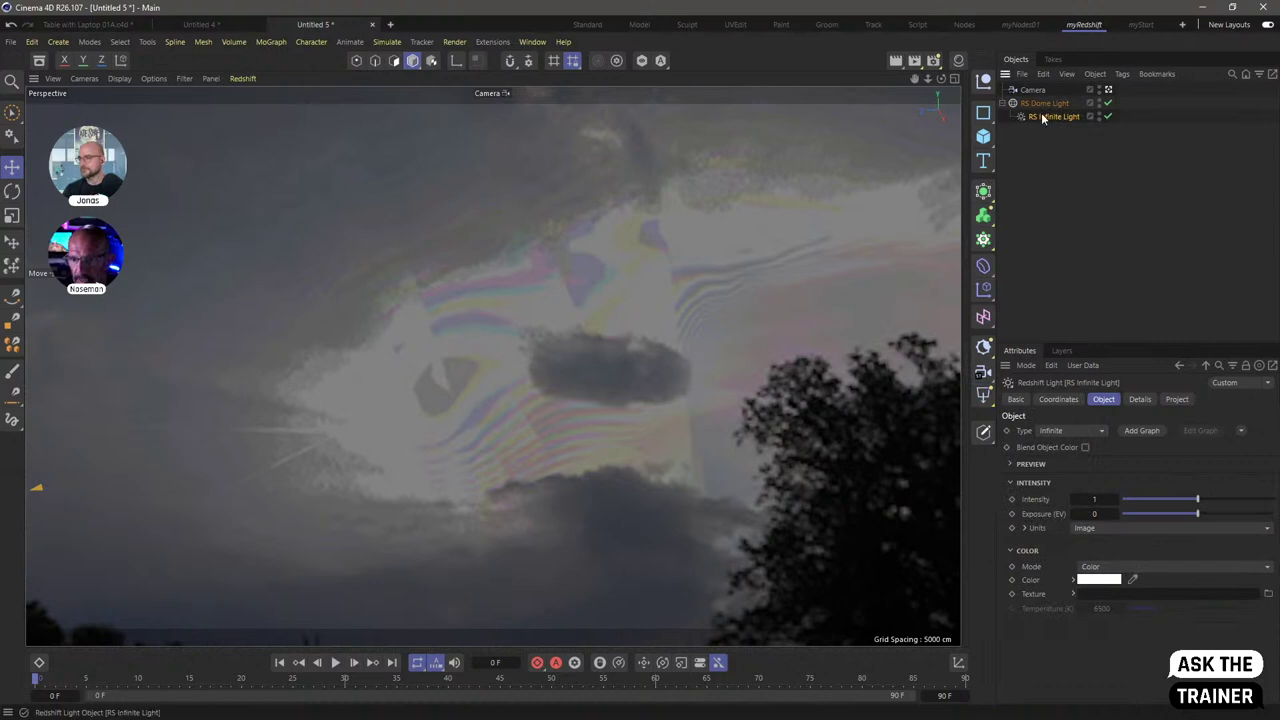
left_click_drag(1040, 116, 1040, 138)
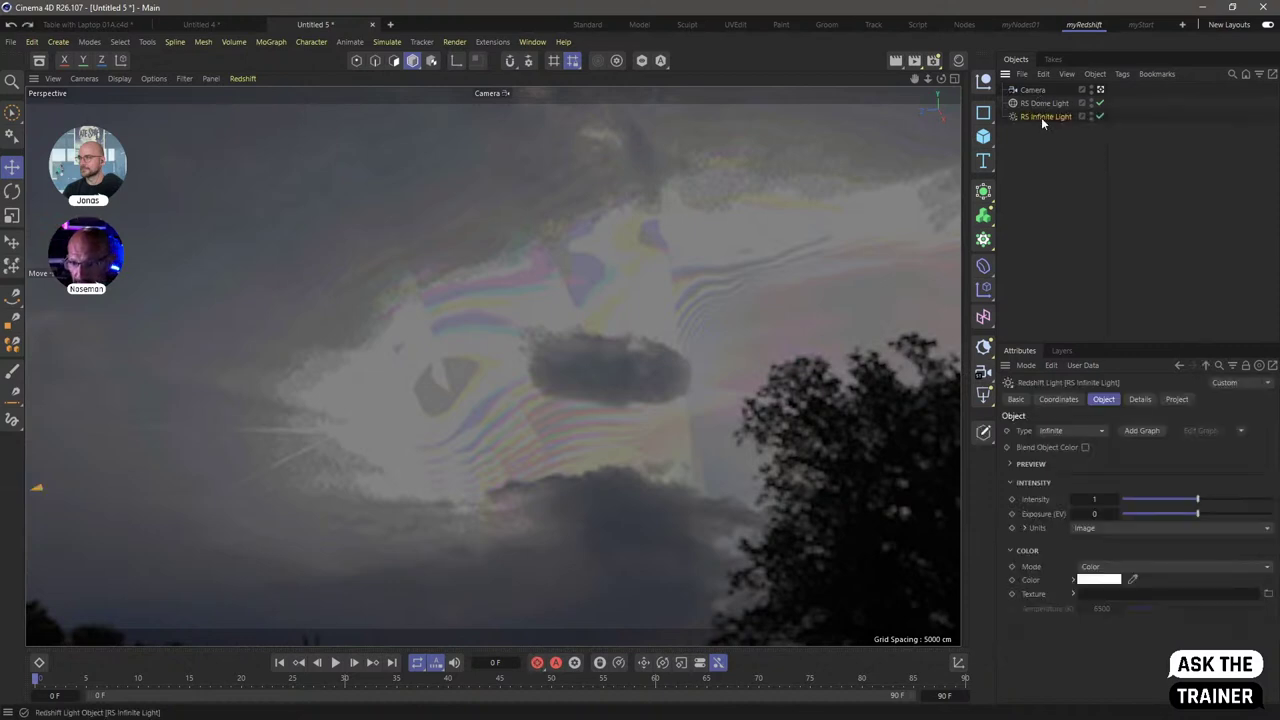
- Parent the RS Infinite Light to the camera, switch to four views, and zero its position
left_click_drag(1041, 117, 1035, 95)
middle_click(760, 244)
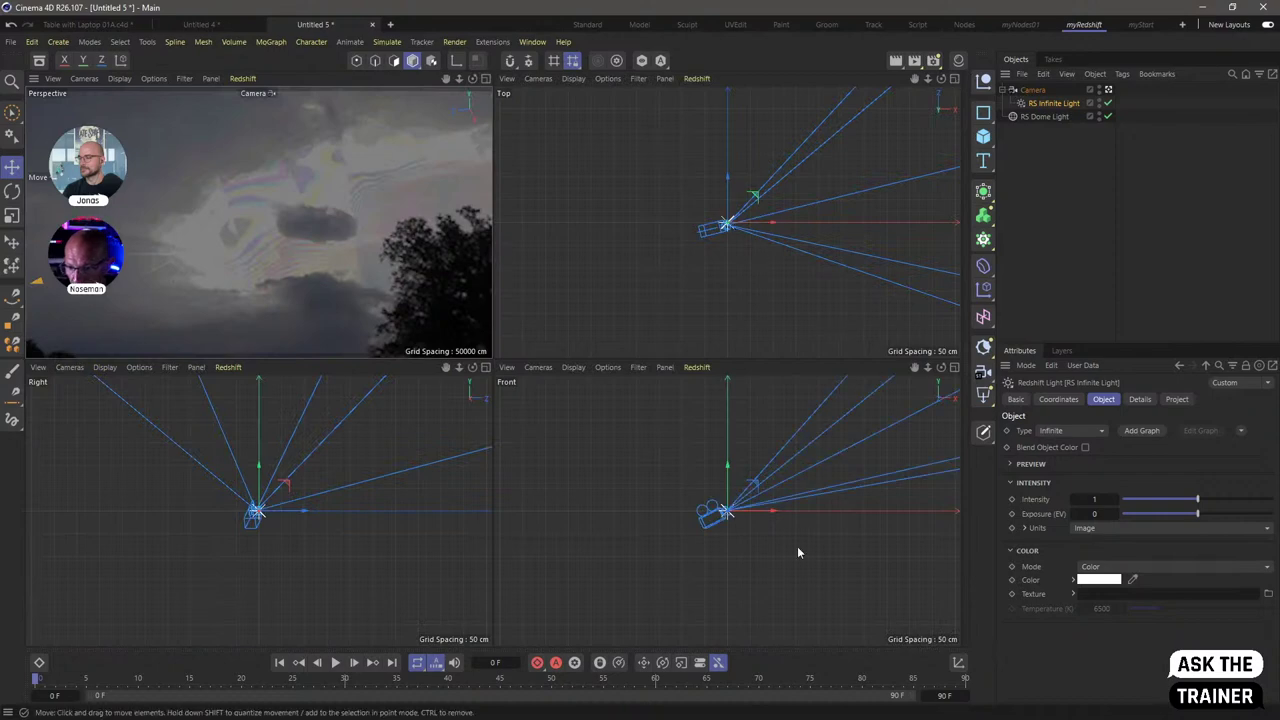
left_click(1059, 399)
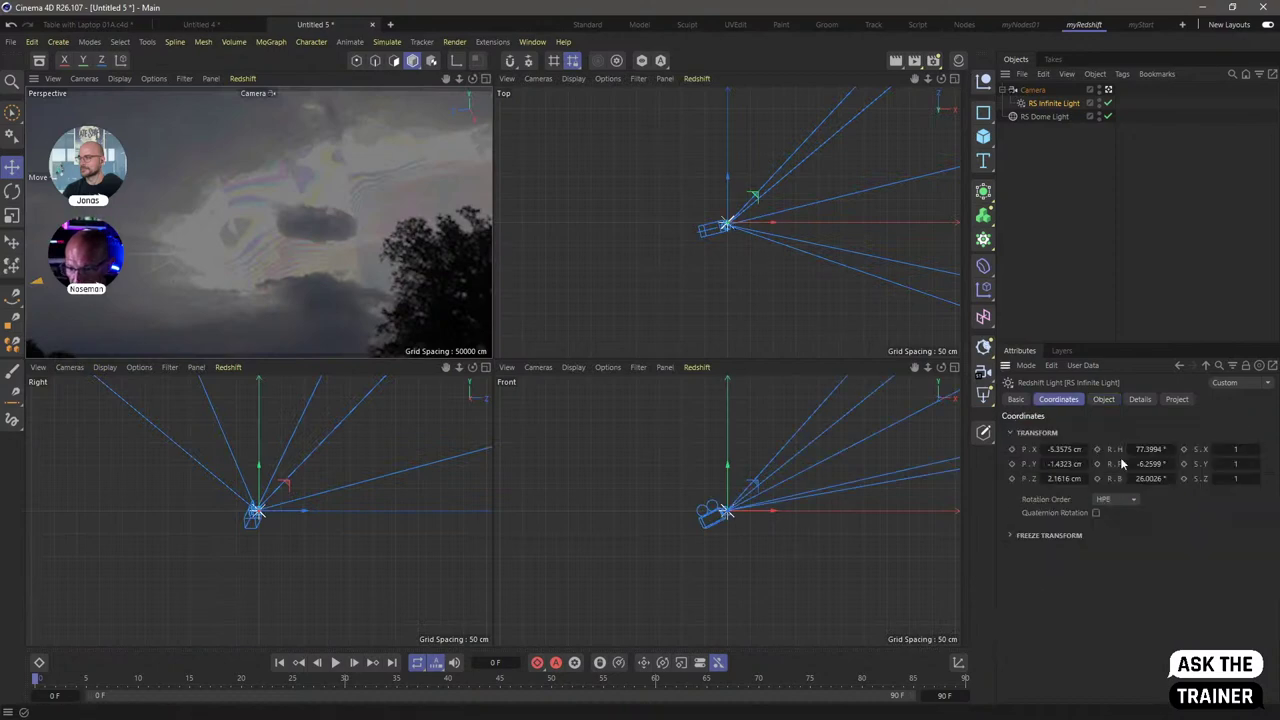
left_click(1065, 449)
type("0")
key("Tab")
type("0")
key("Tab")
type("0")
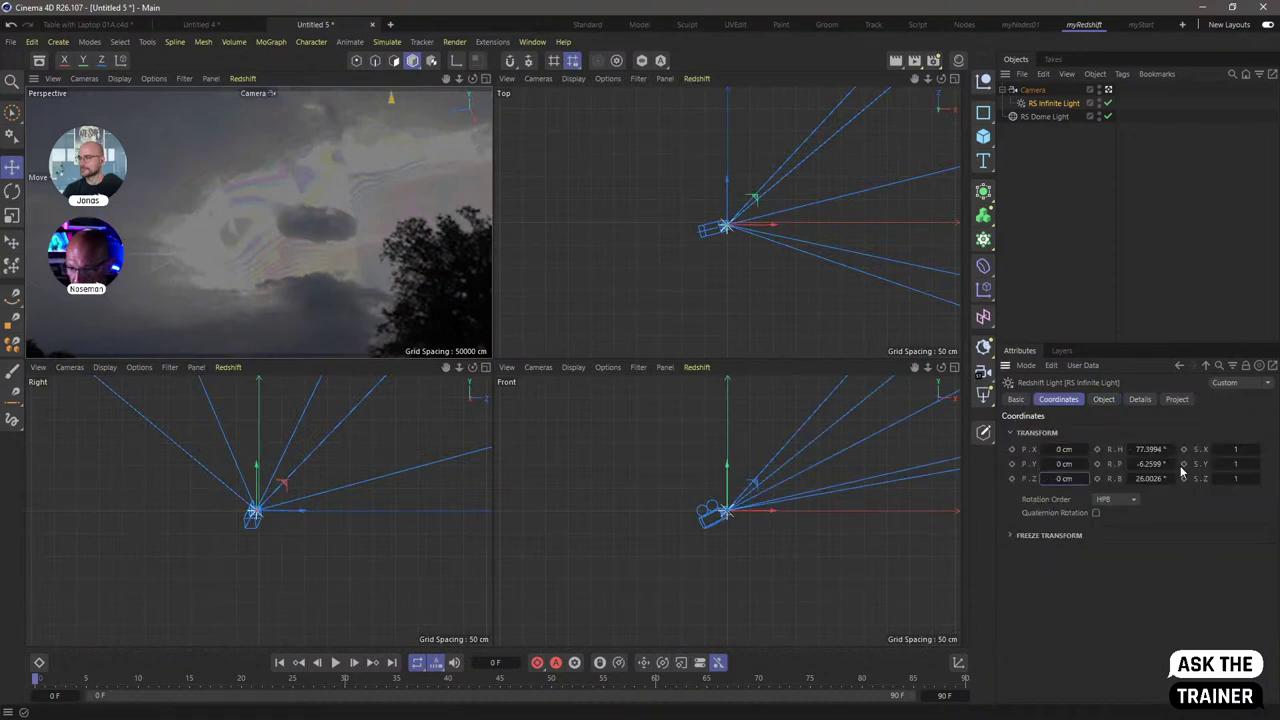
- Zero the light's rotation to match the camera, then unparent it below the dome light
left_click(1165, 449)
type("0")
key("Tab")
type("0")
key("Tab")
type("0")
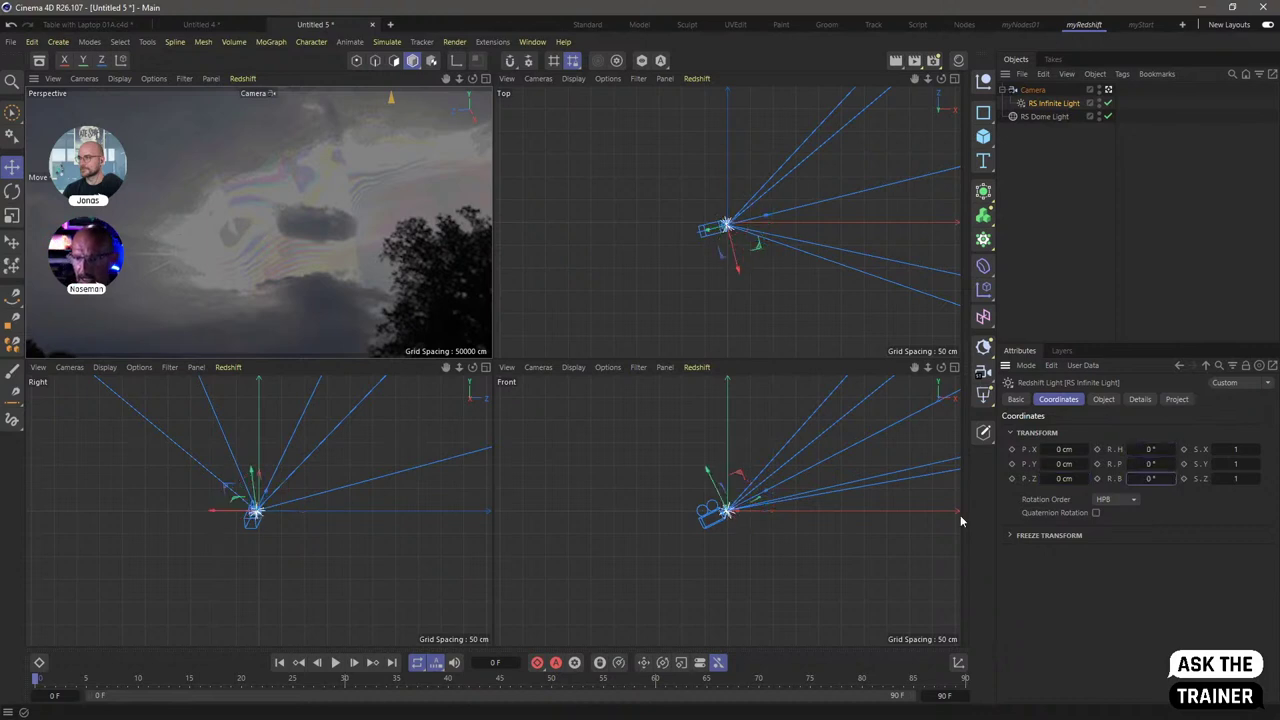
left_click_drag(1050, 103, 1055, 148)
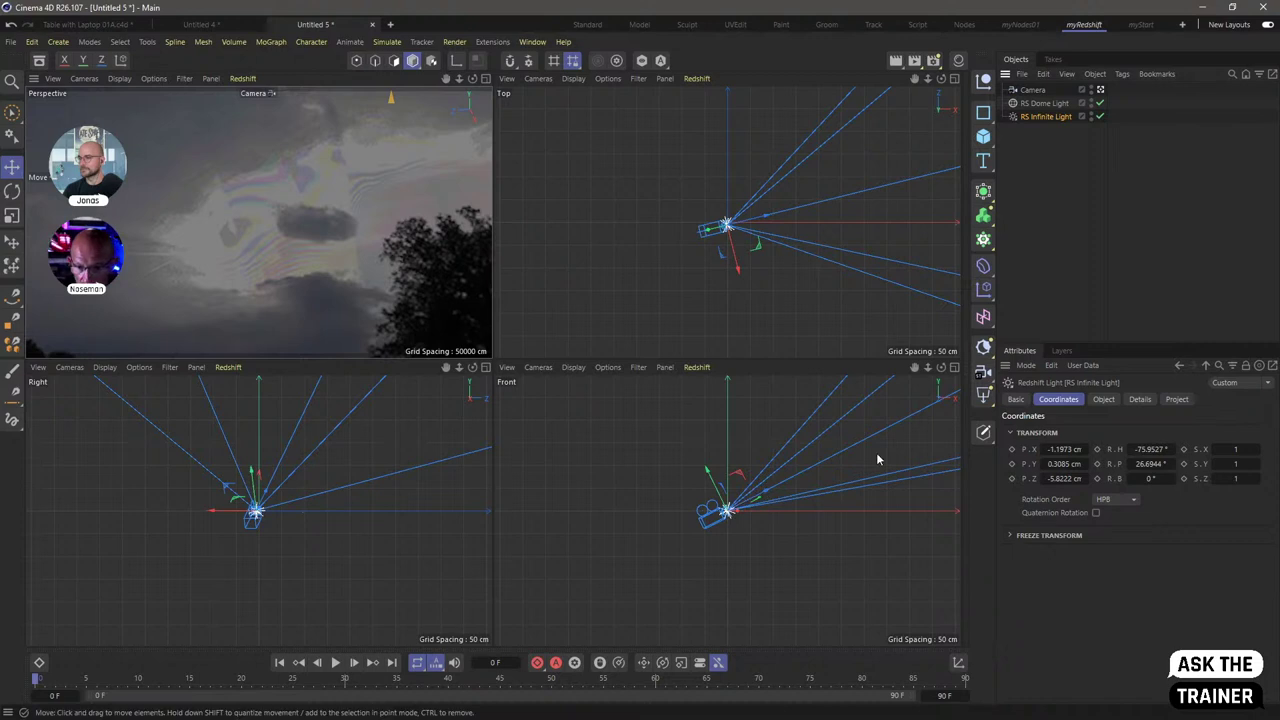
- Rotate the RS Infinite Light about 75° and tilt the camera down toward the ground
key("r")
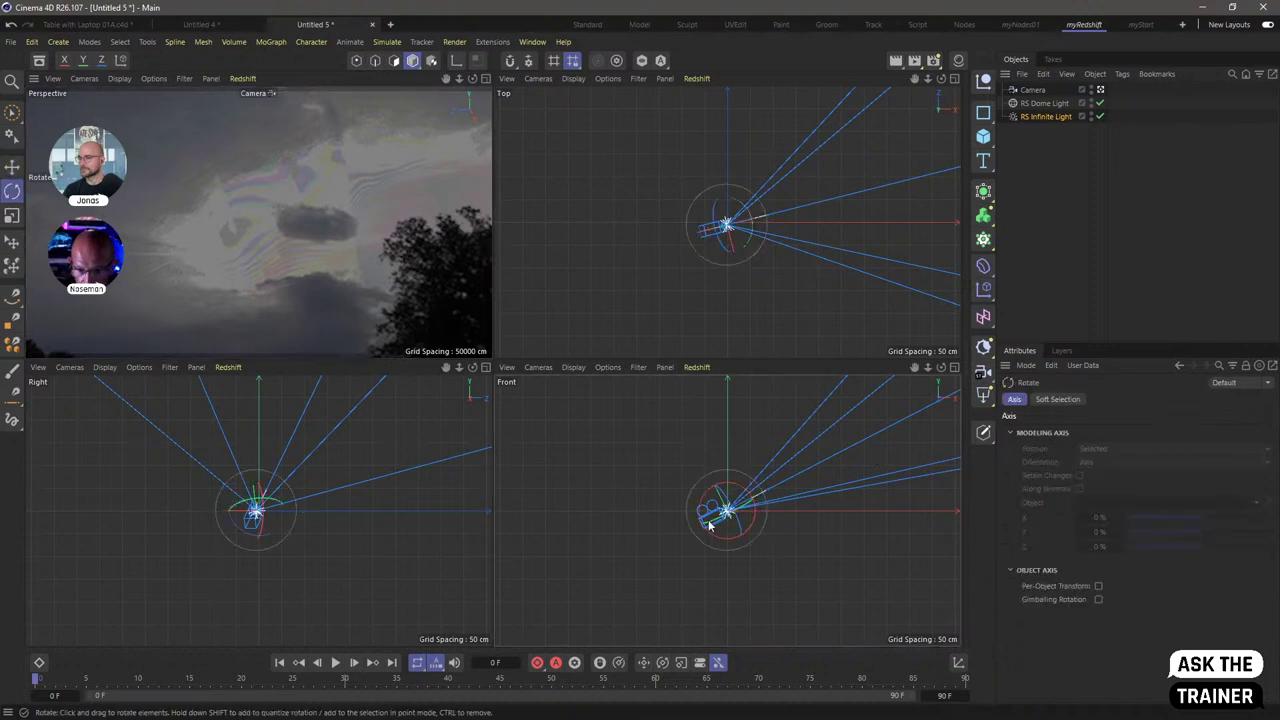
left_click_drag(708, 525, 770, 492)
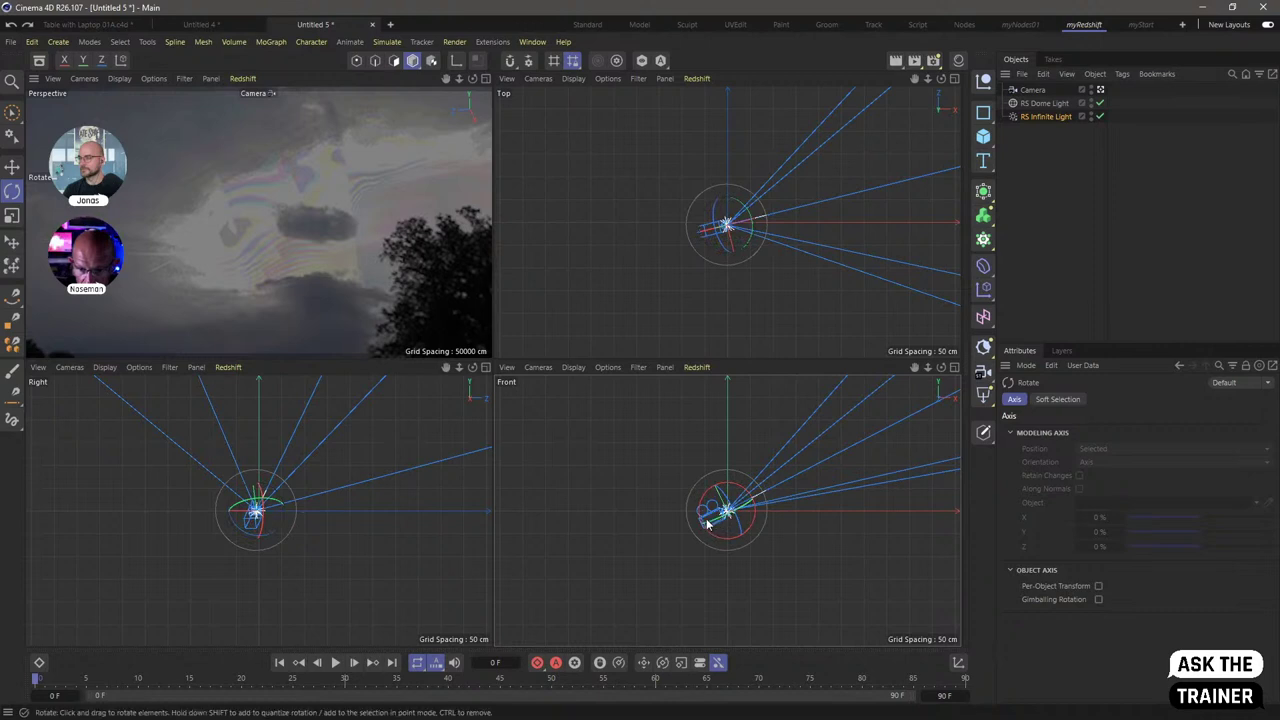
left_click_drag(706, 522, 983, 358)
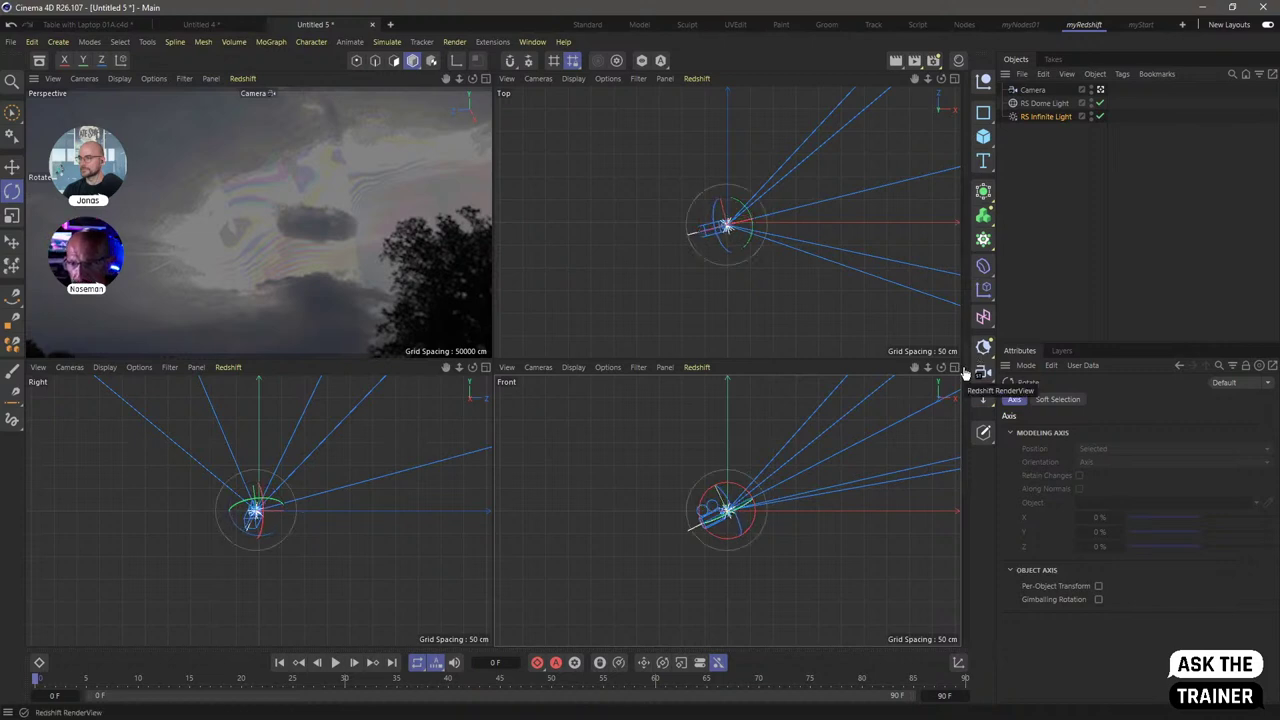
left_click(1030, 211)
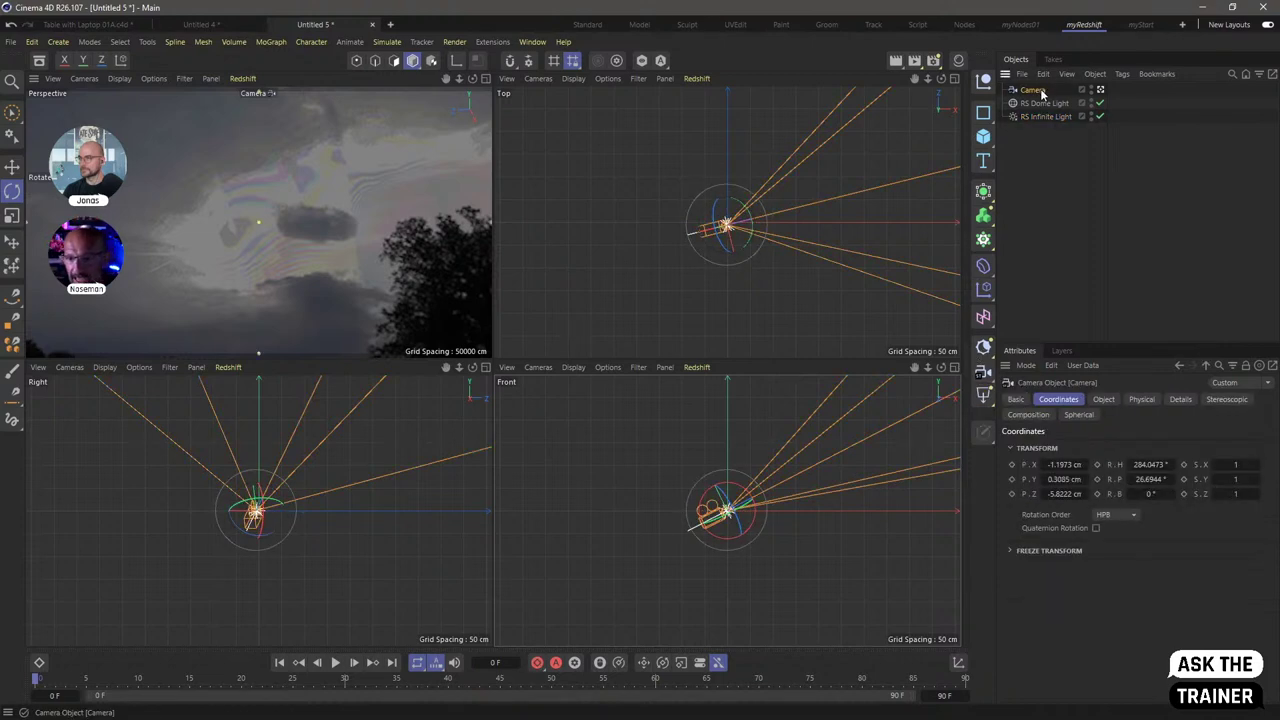
middle_click_drag(400, 250, 338, 292, "alt")
left_click_drag(338, 286, 333, 227, "alt")
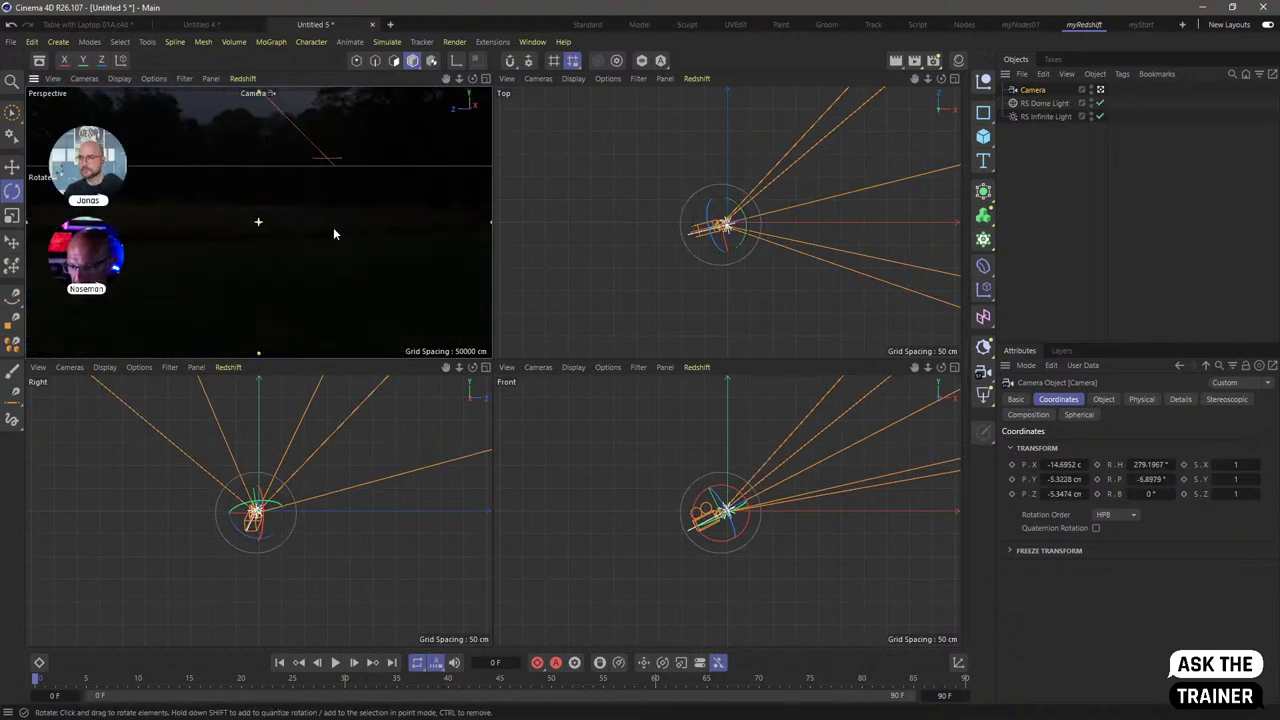
- Set the dome light's exposure to 0 and select the RS Infinite Light
left_click(1045, 104)
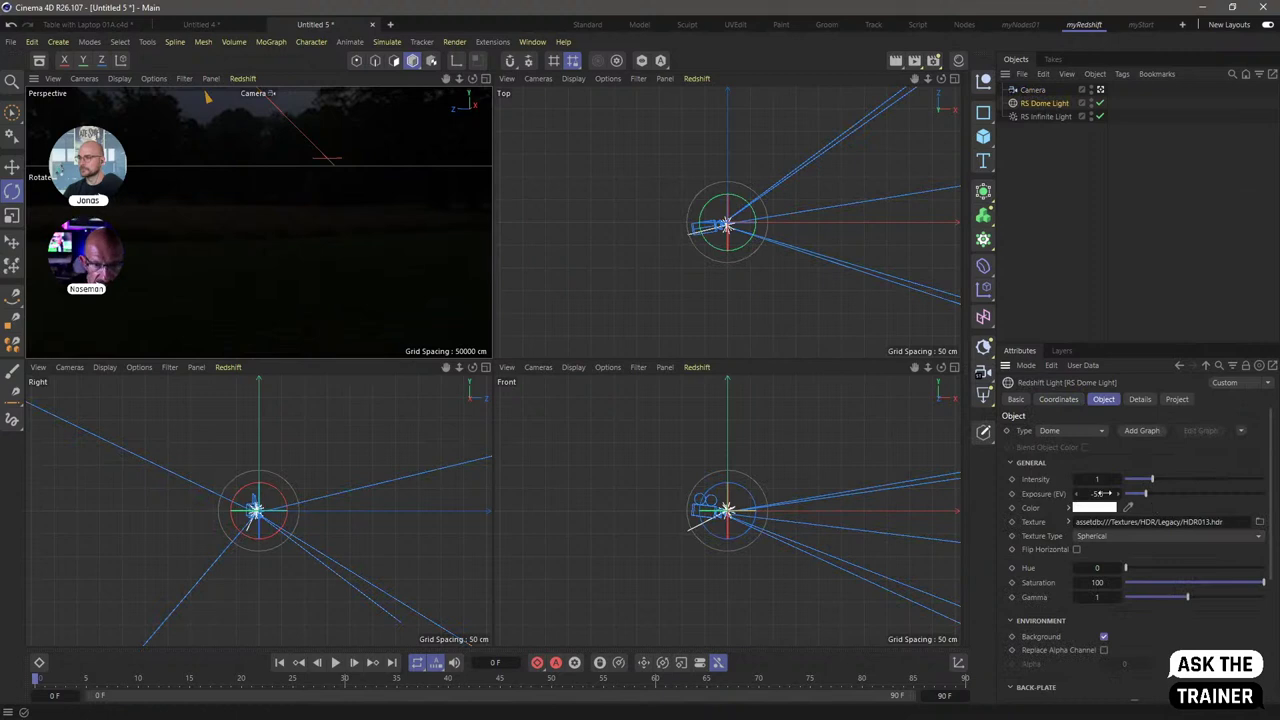
type("0")
key("Return")
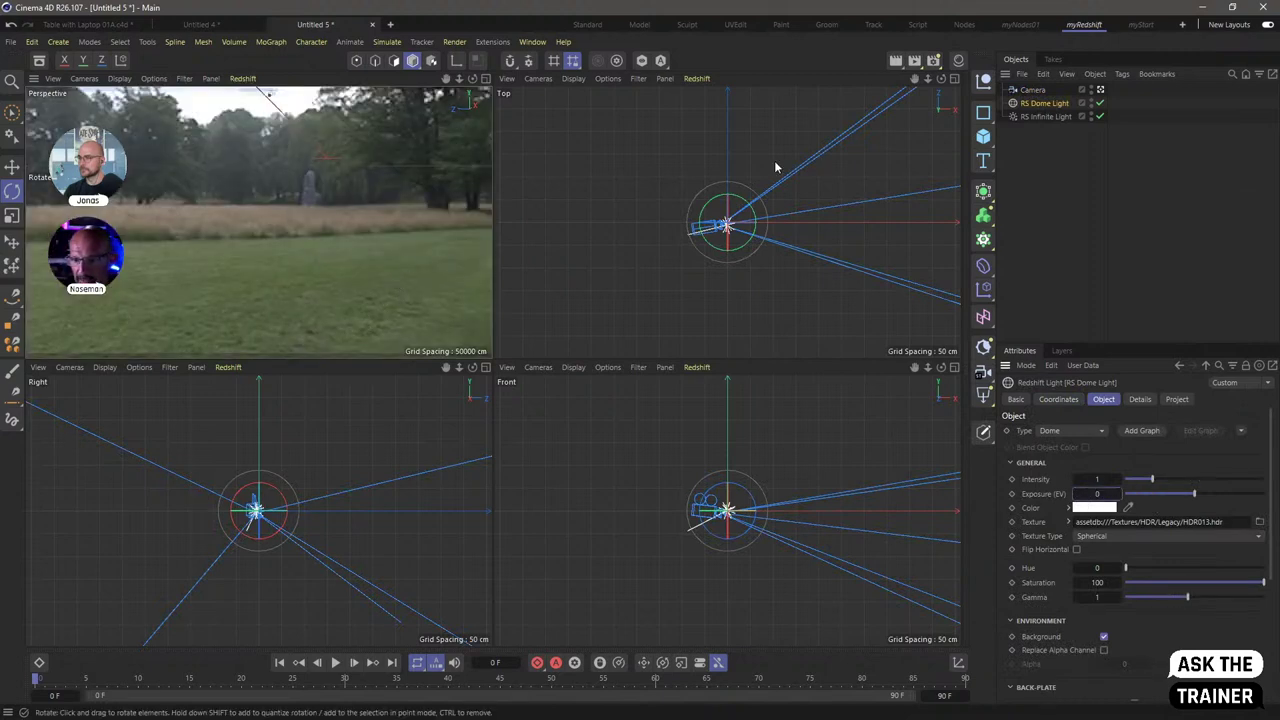
left_click(1045, 117)
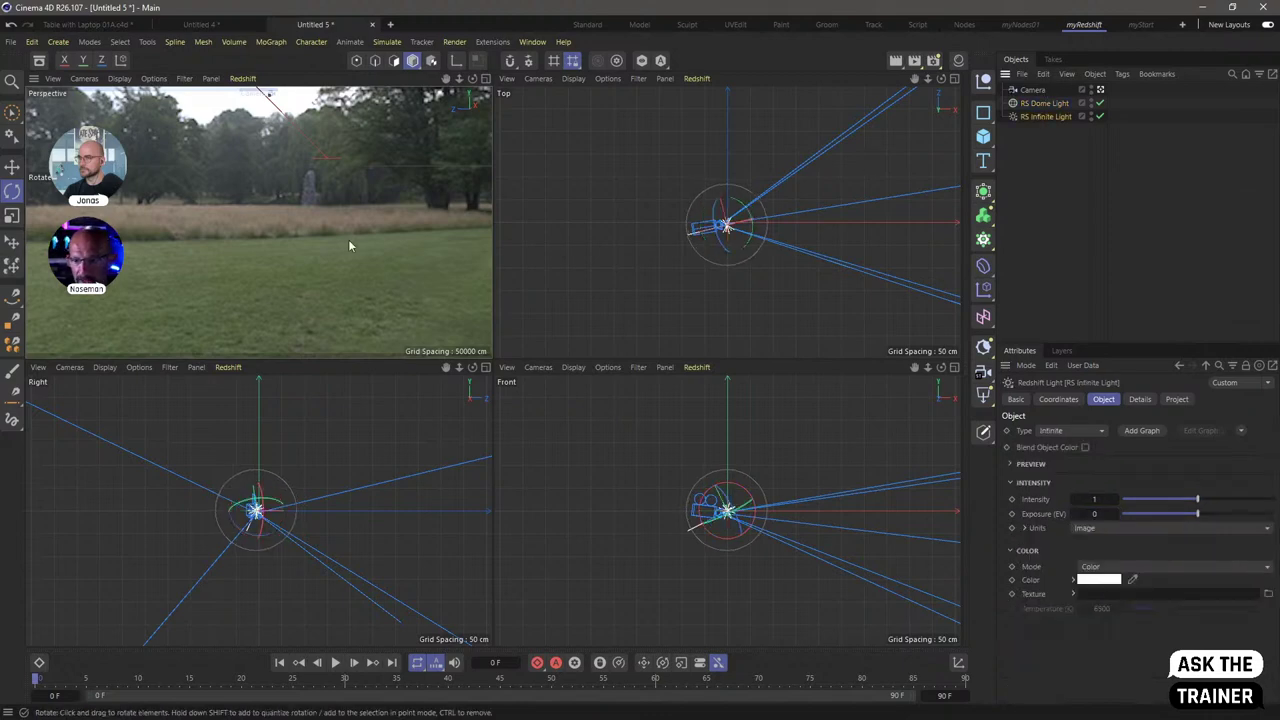
- Add a disc to serve as the ground
left_click(983, 136)
left_click(1100, 183)
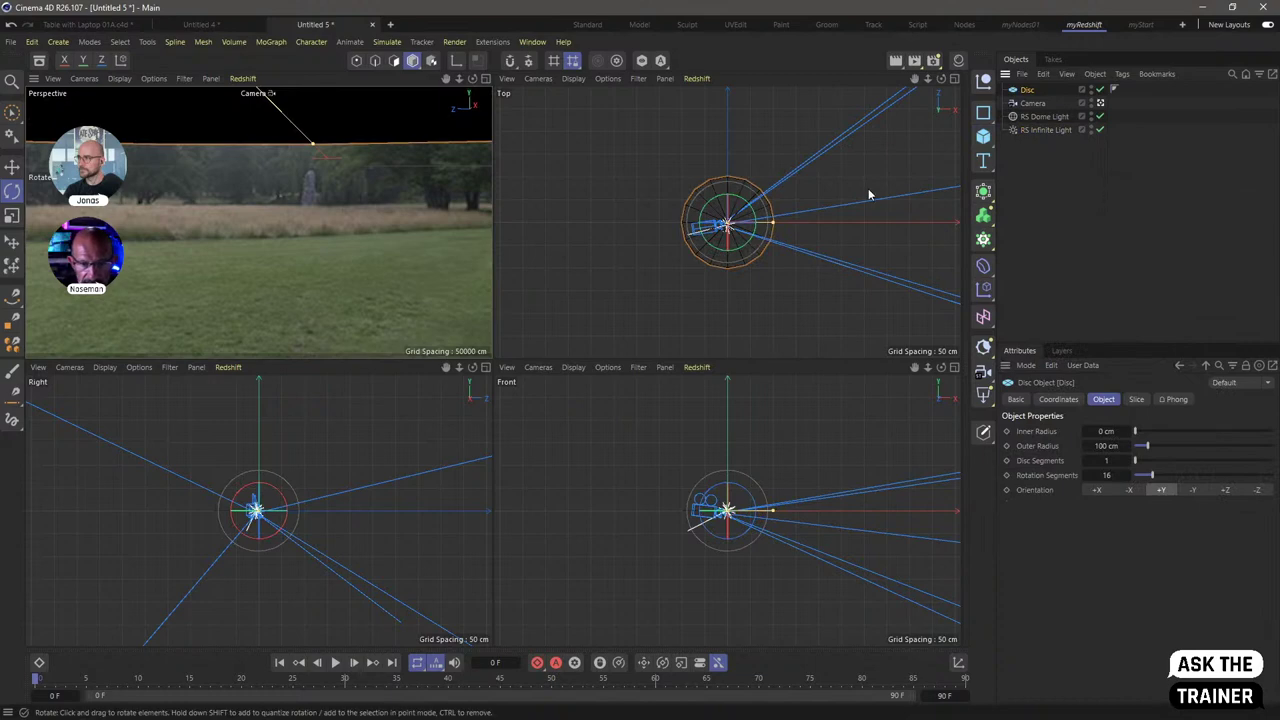
scroll(348, 145, "up", 5)
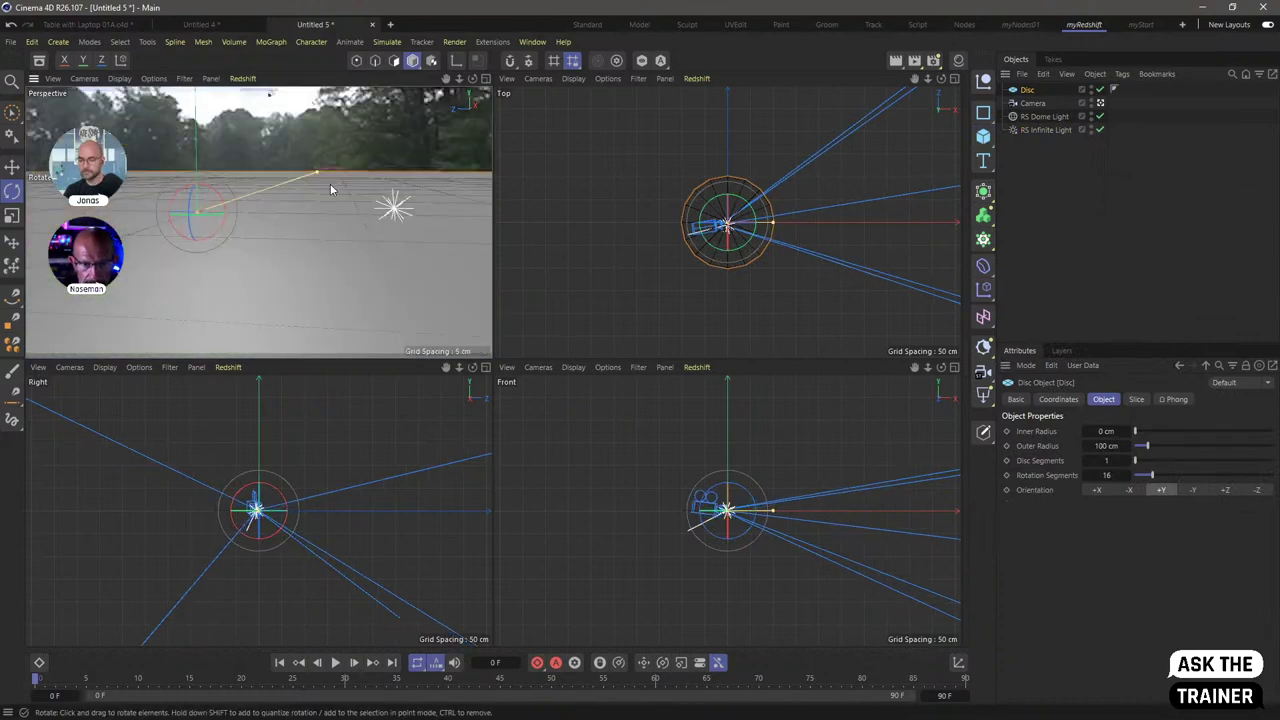
left_click_drag(330, 183, 402, 231, "alt")
- Add a sphere with a 20 cm radius
left_click(983, 136)
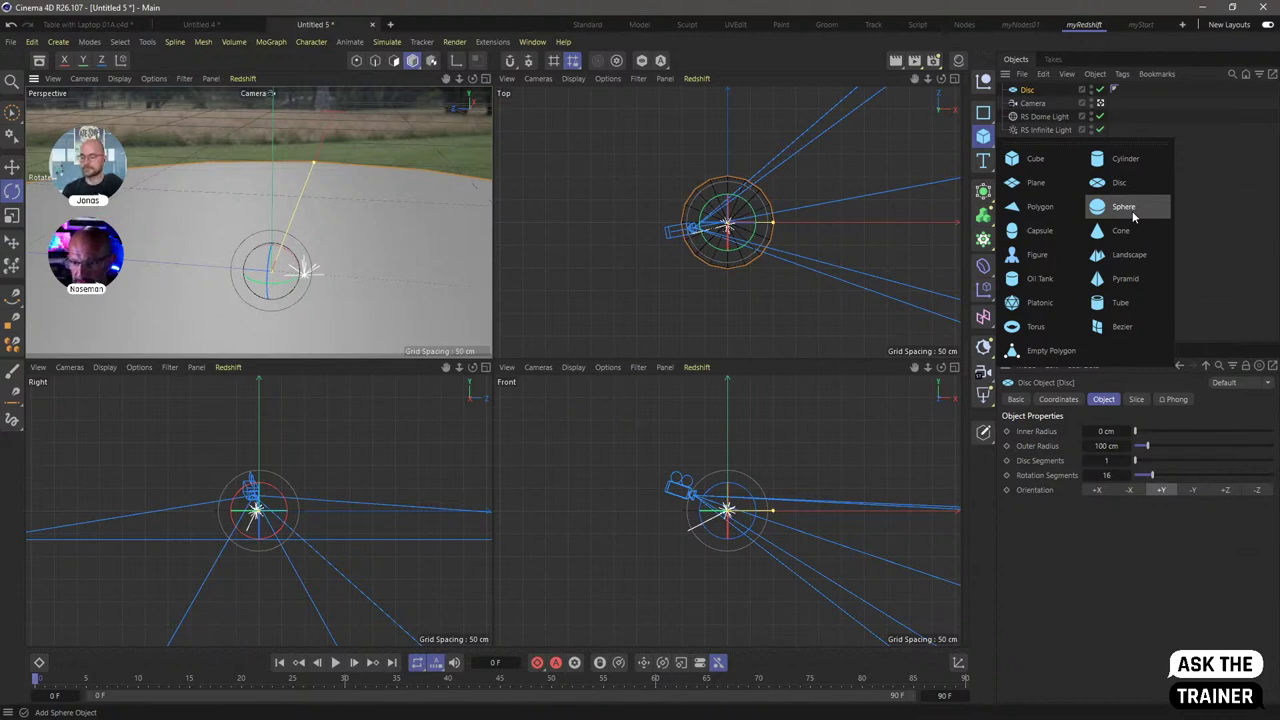
left_click(1124, 207)
left_click(1092, 431)
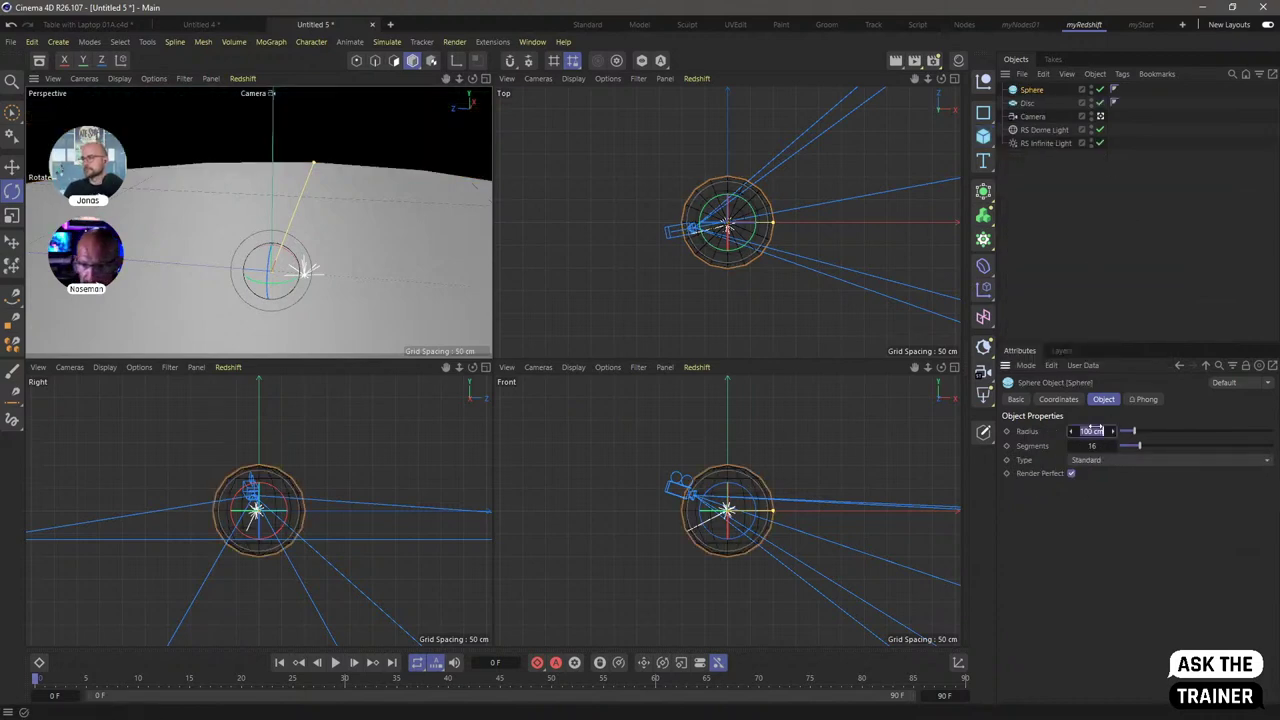
type("20")
key("Return")
- Raise the sphere to a Y position of 20 cm so it rests on the disc
left_click(1058, 399)
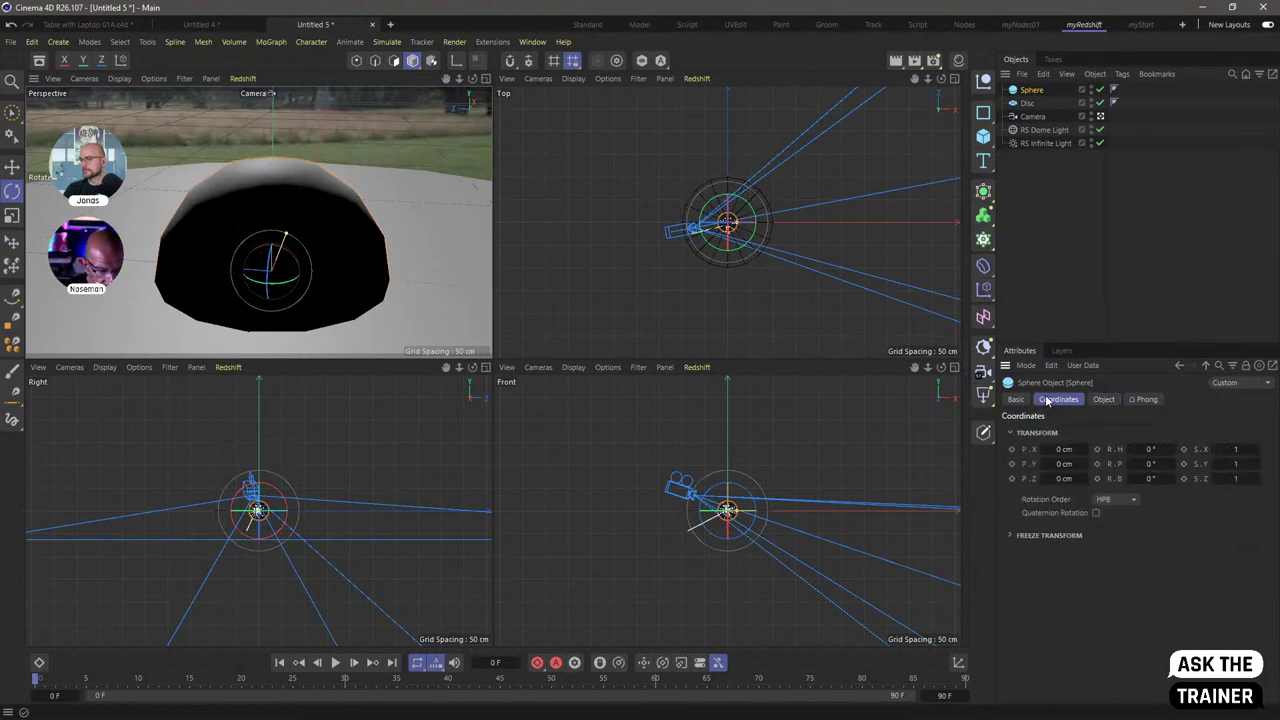
left_click(1065, 464)
type("10")
key("Return")
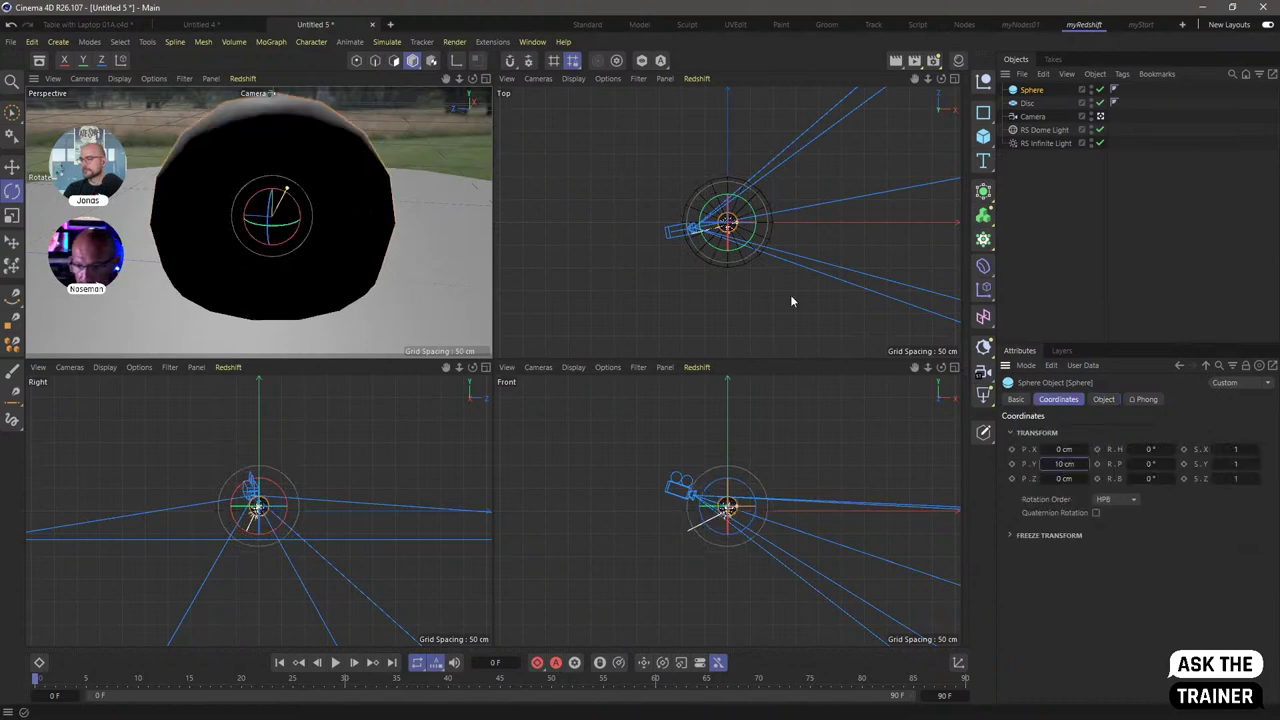
left_click(1066, 464)
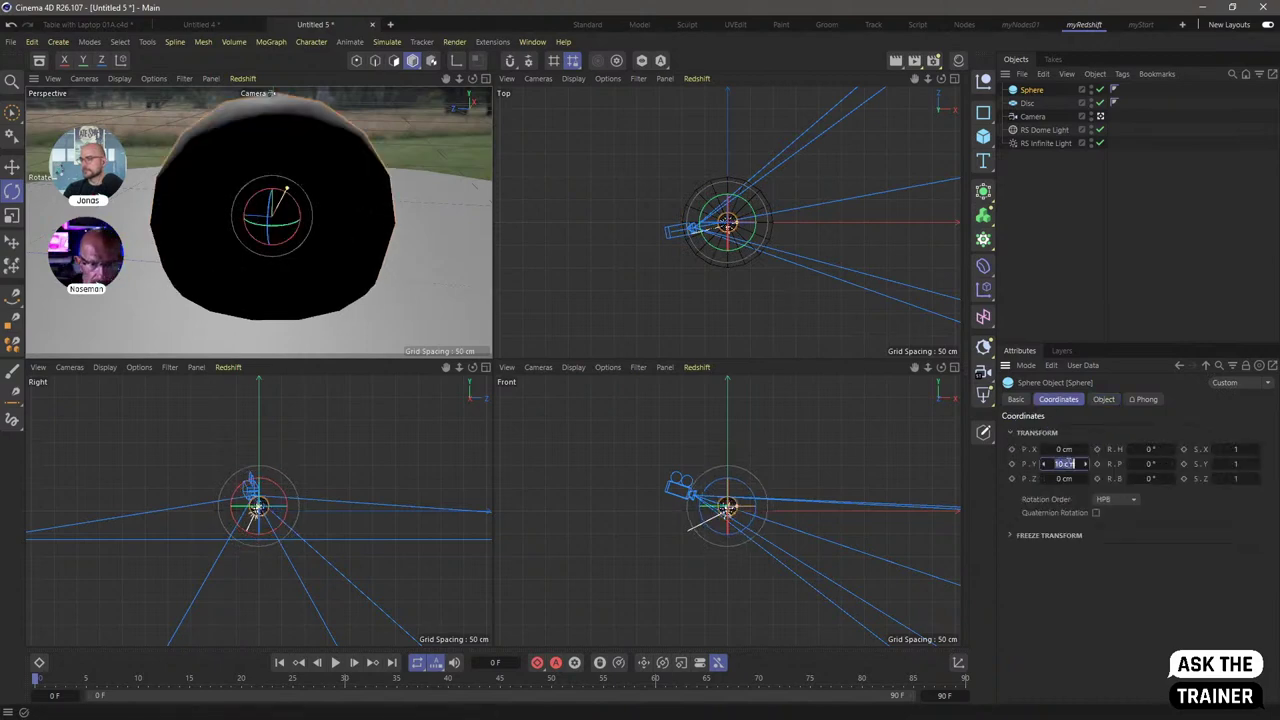
type("20")
key("Return")
- Start an interactive Redshift render of the sphere and disc
scroll(360, 237, "down", 5)
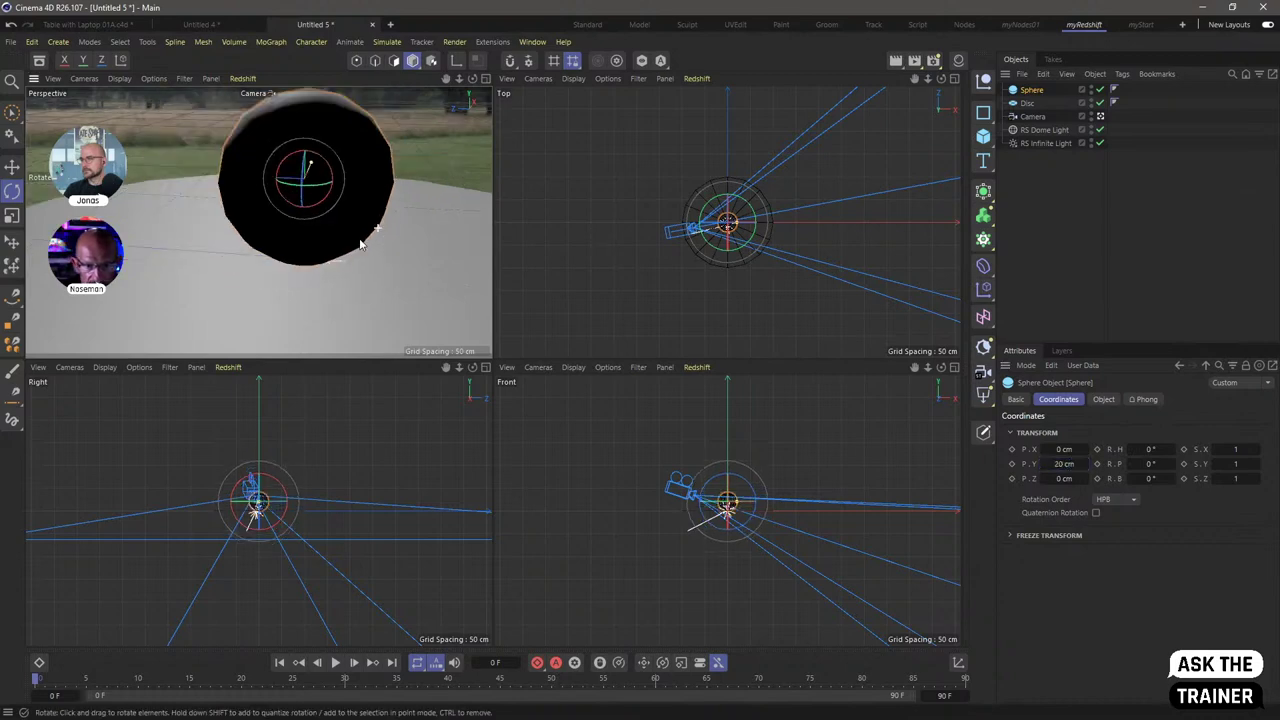
left_click_drag(376, 264, 337, 263, "alt")
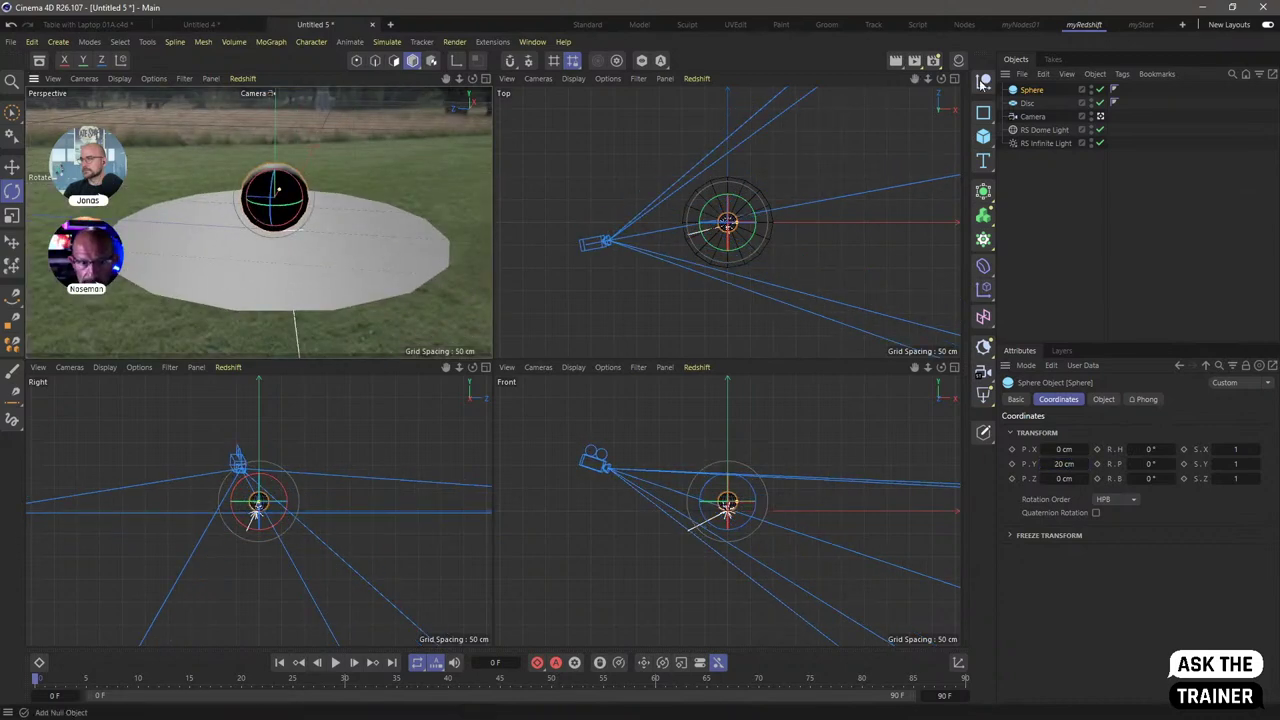
left_click(914, 60)
left_click(296, 125)
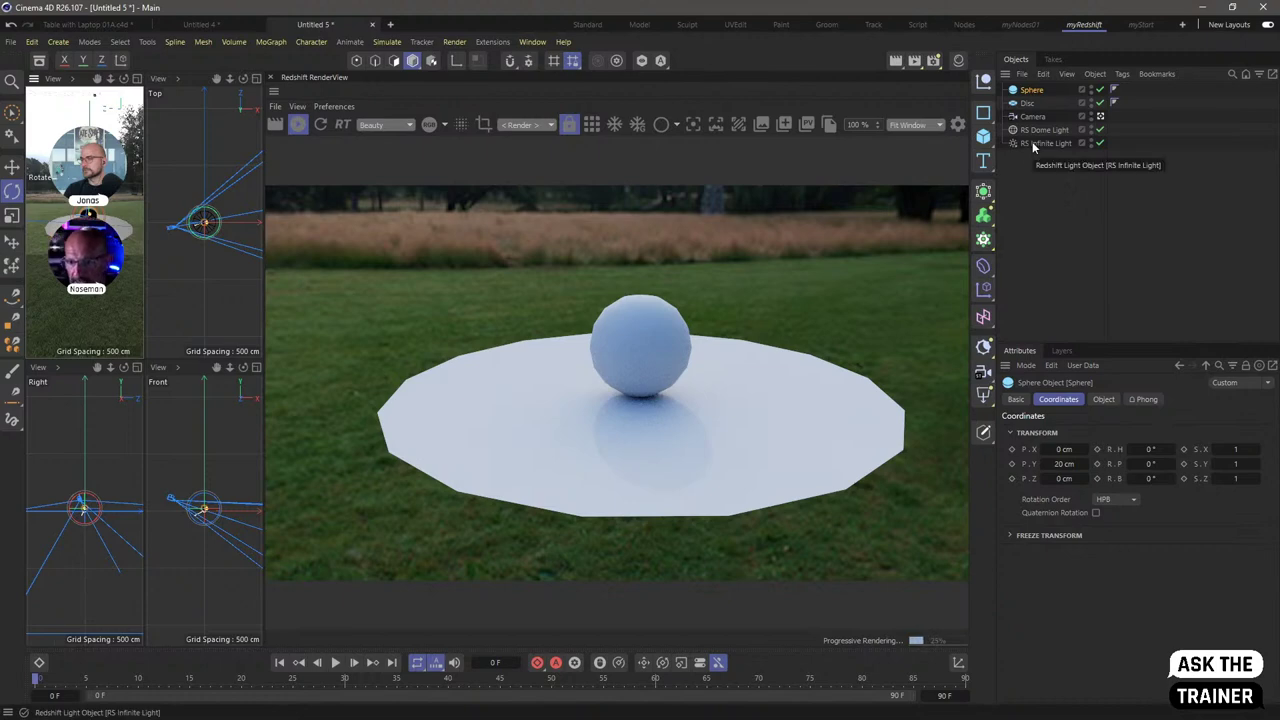
- Add a Redshift Object tag to the Disc and enable its Matte Override
left_click(1028, 103)
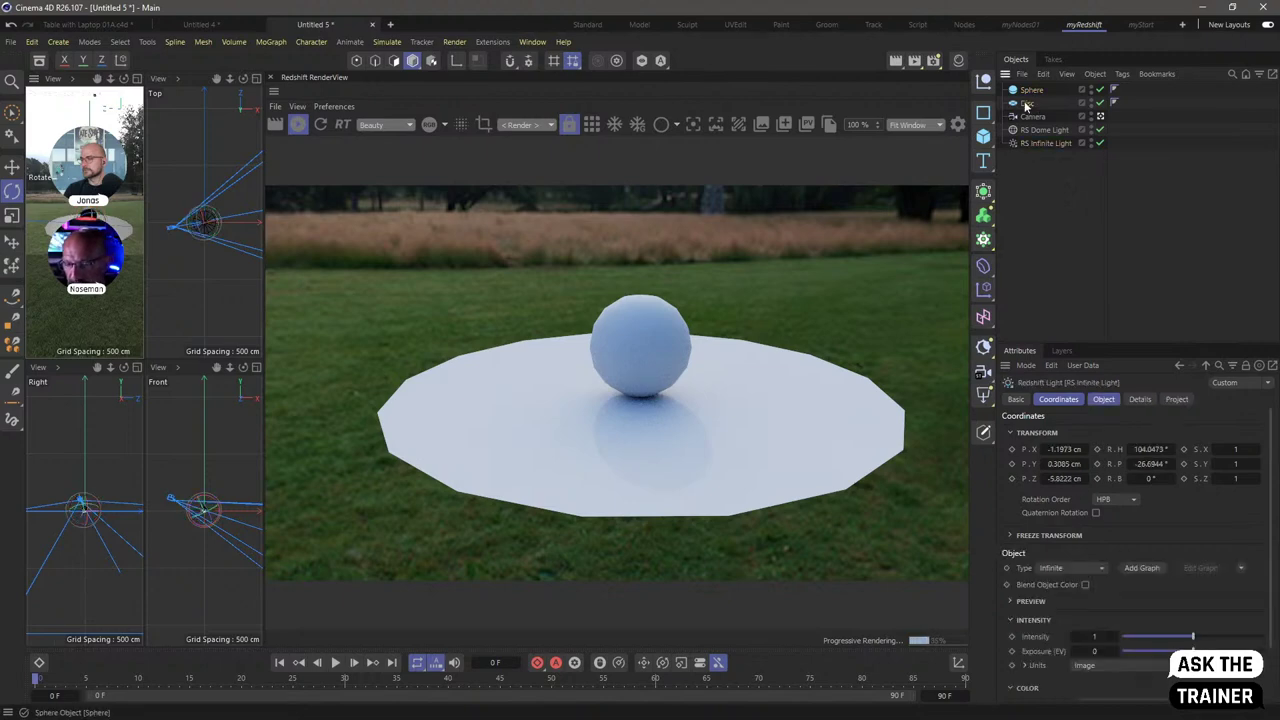
right_click(1030, 102)
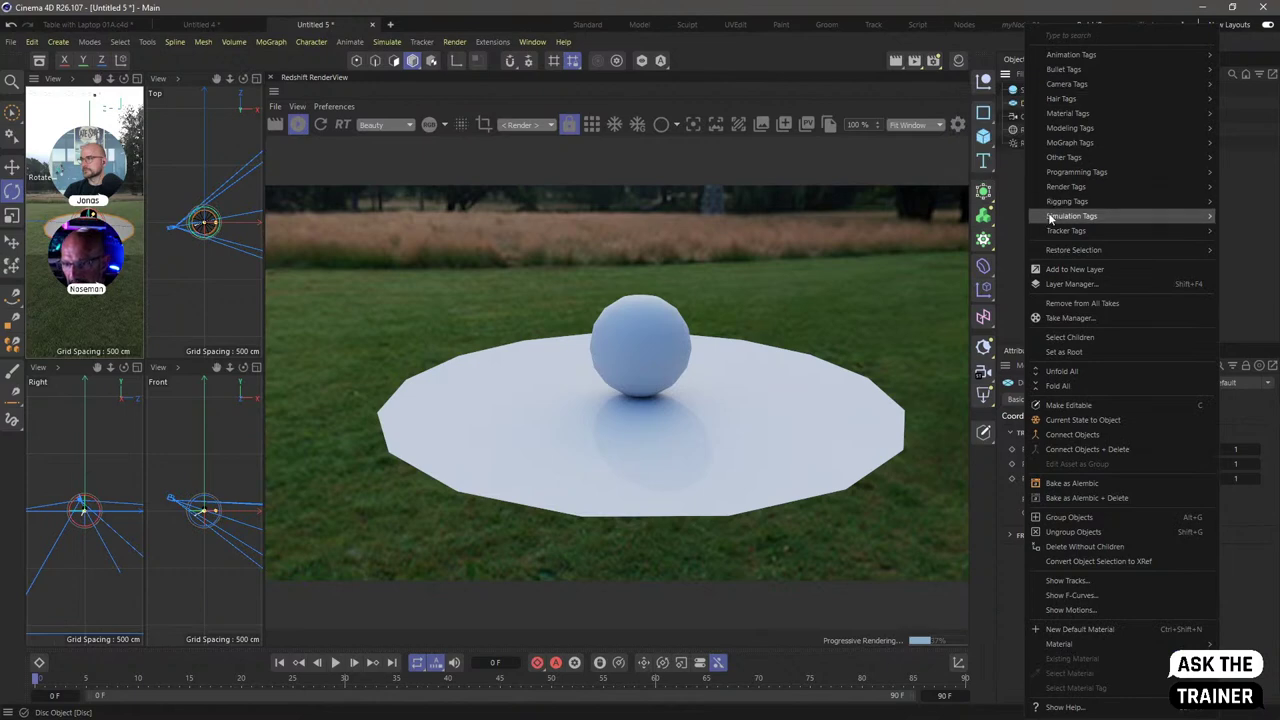
mouse_move(1063, 200)
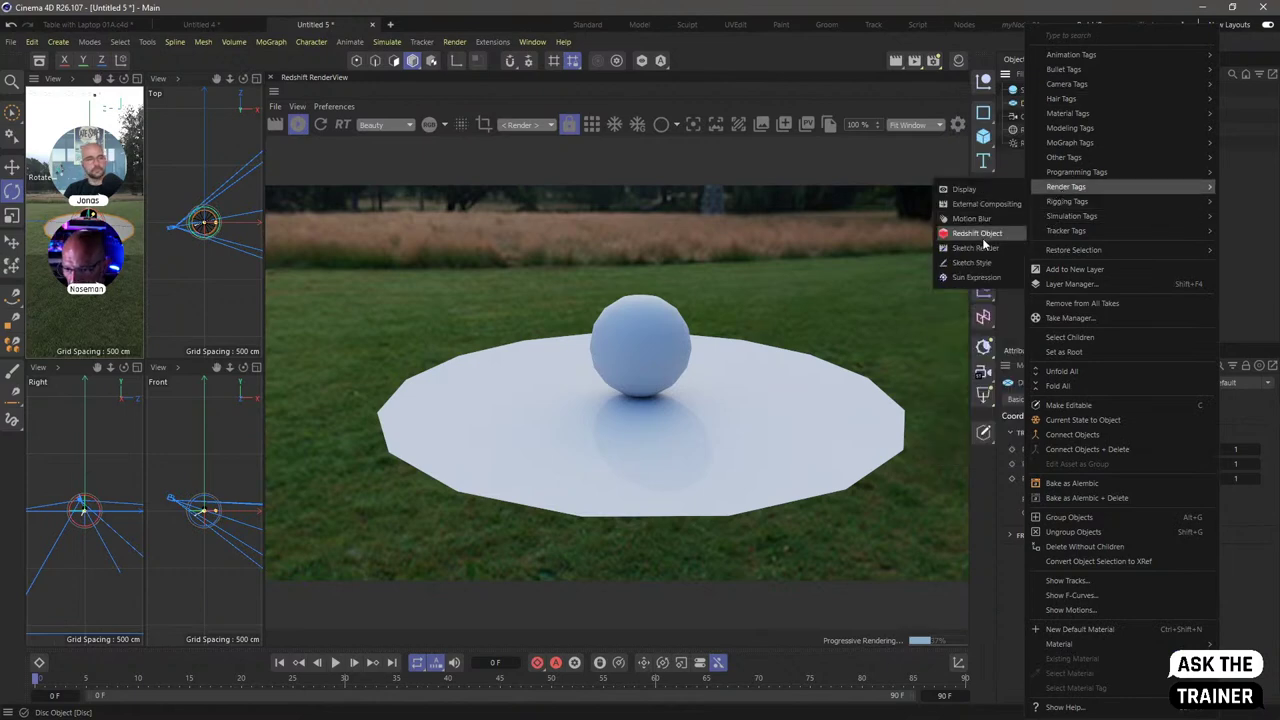
left_click(978, 240)
left_click(1051, 446)
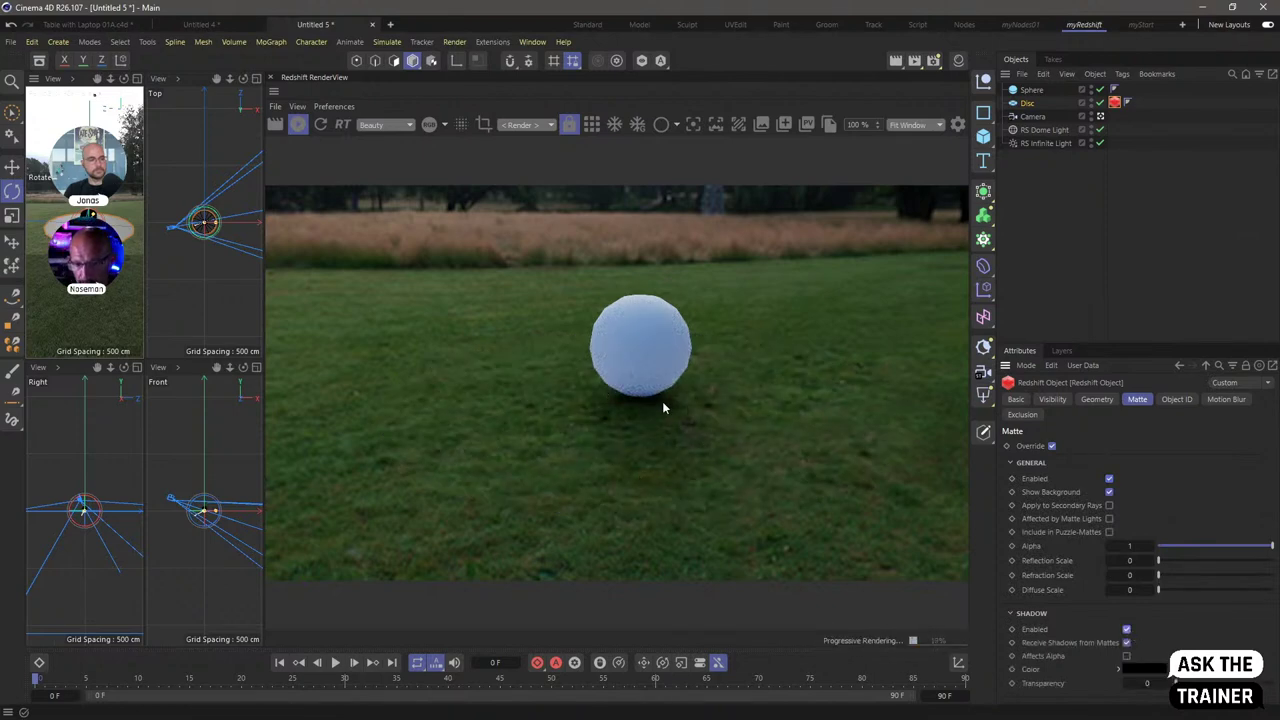
- Maximize the camera view, orbit to a new angle, and check the dome light's settings
left_click(137, 78)
mouse_move(212, 319)
left_mouse_down("alt")
mouse_move(218, 352)
mouse_move(206, 312)
left_mouse_up("alt")
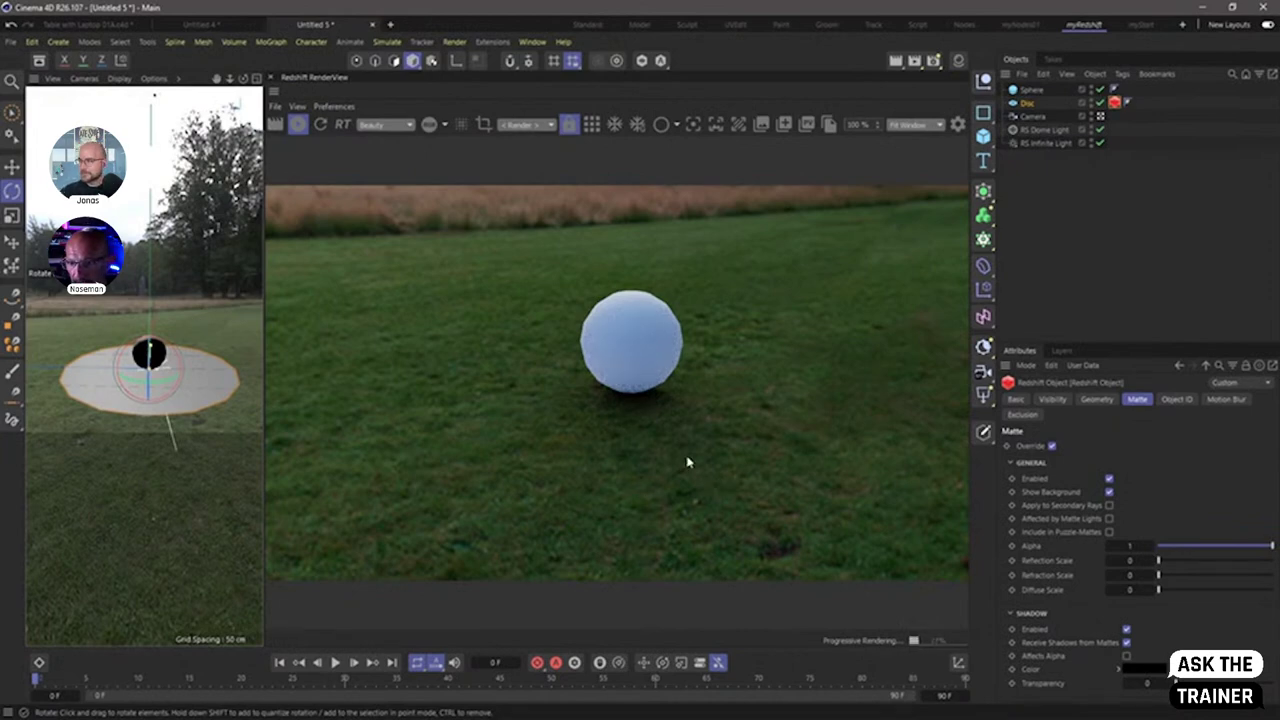
left_click(1042, 131)
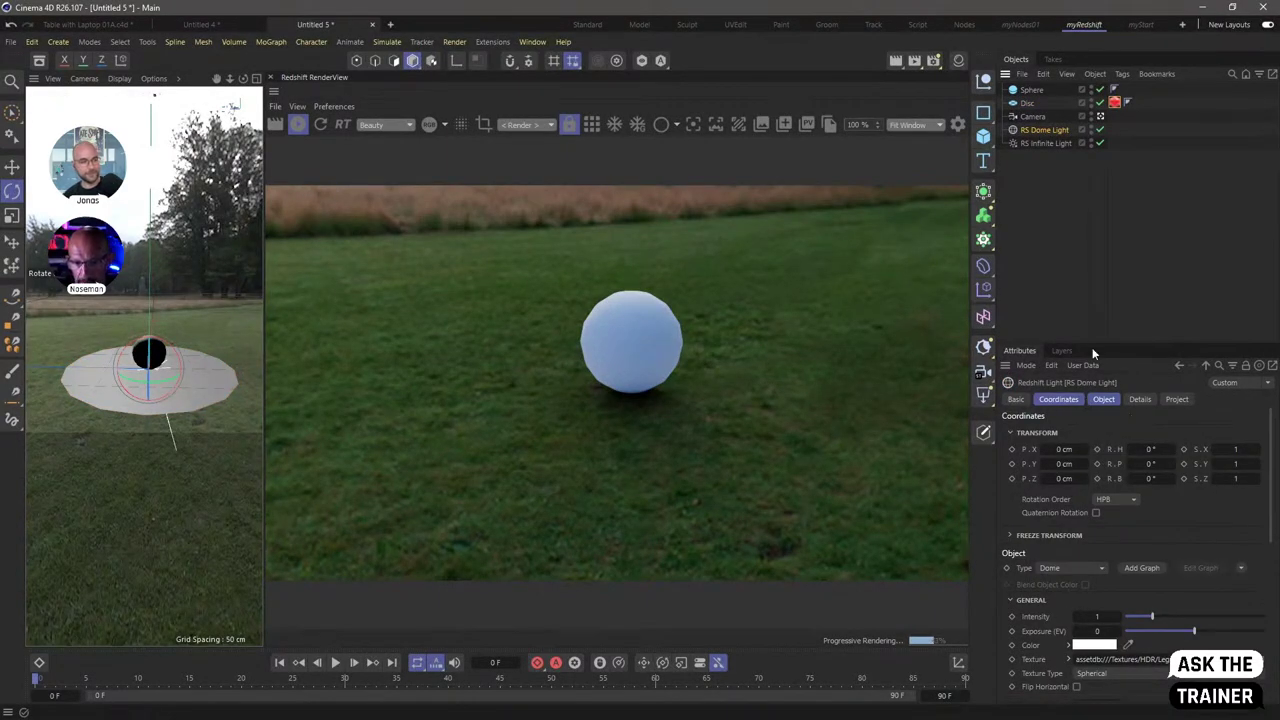
left_click(1095, 232)
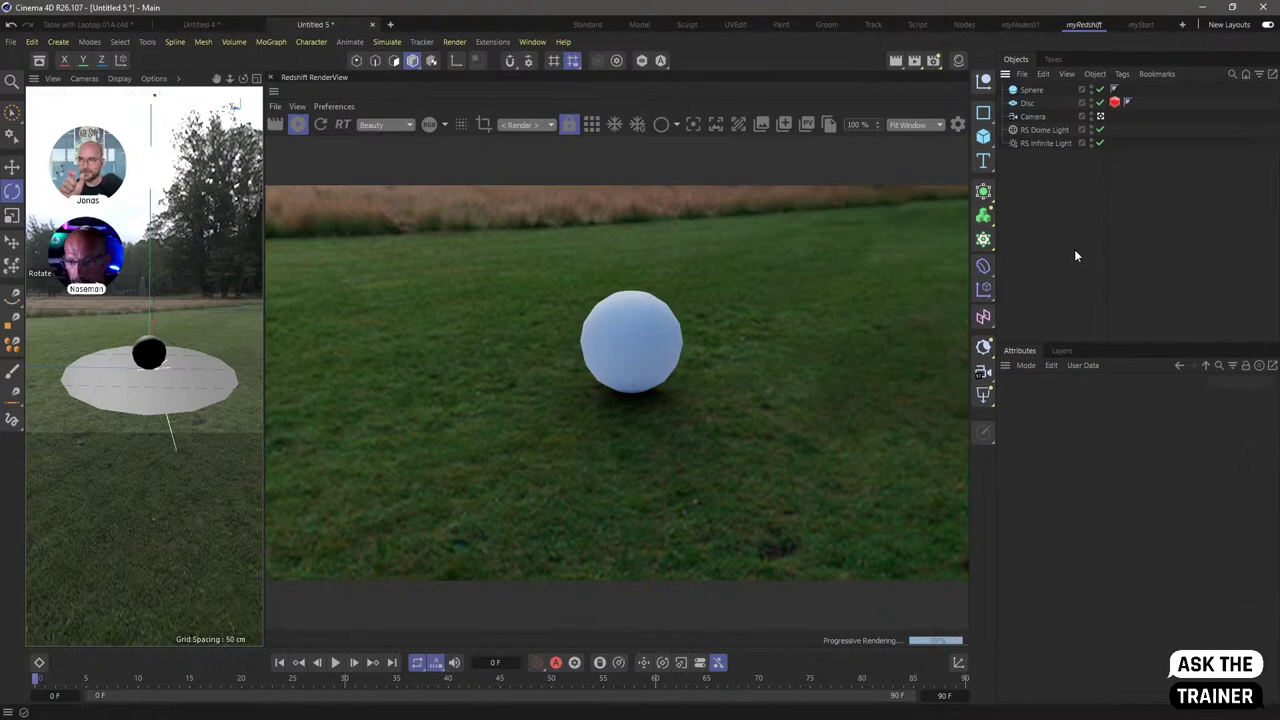
- Reset the RS Dome Light's position to X, Y and Z of 0
left_click(1040, 126)
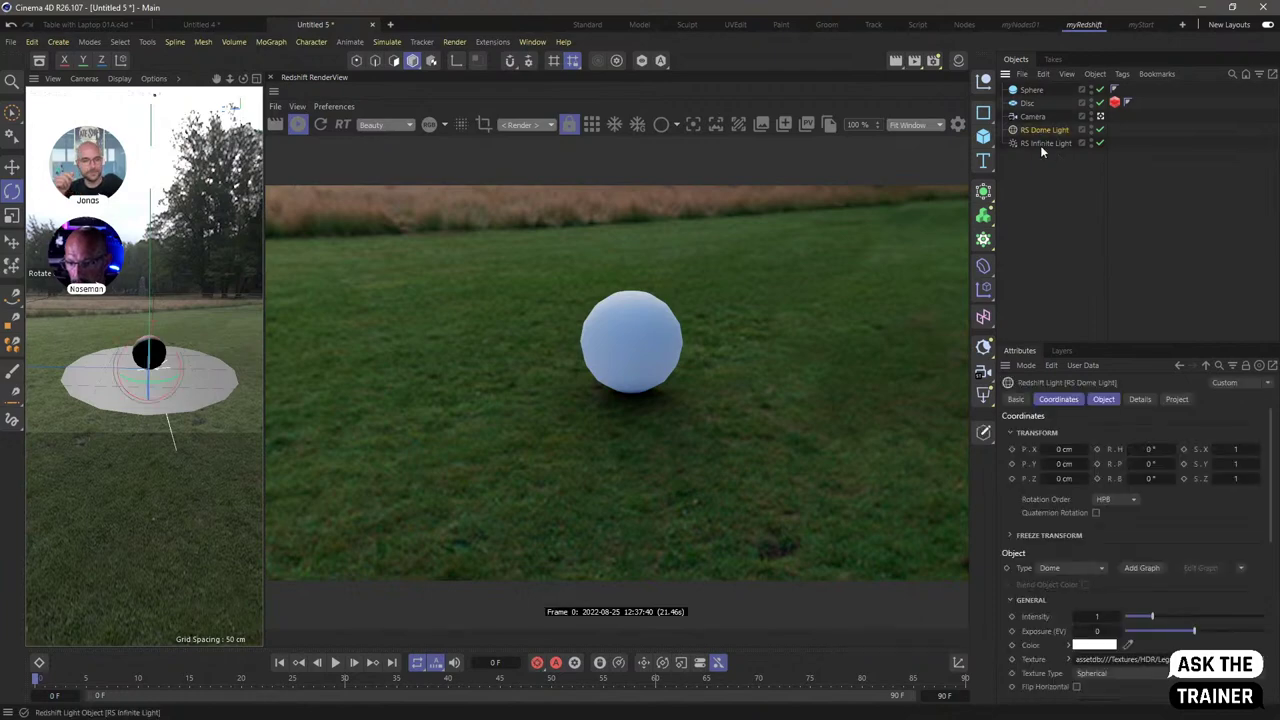
left_click_drag(1064, 451, 1085, 452)
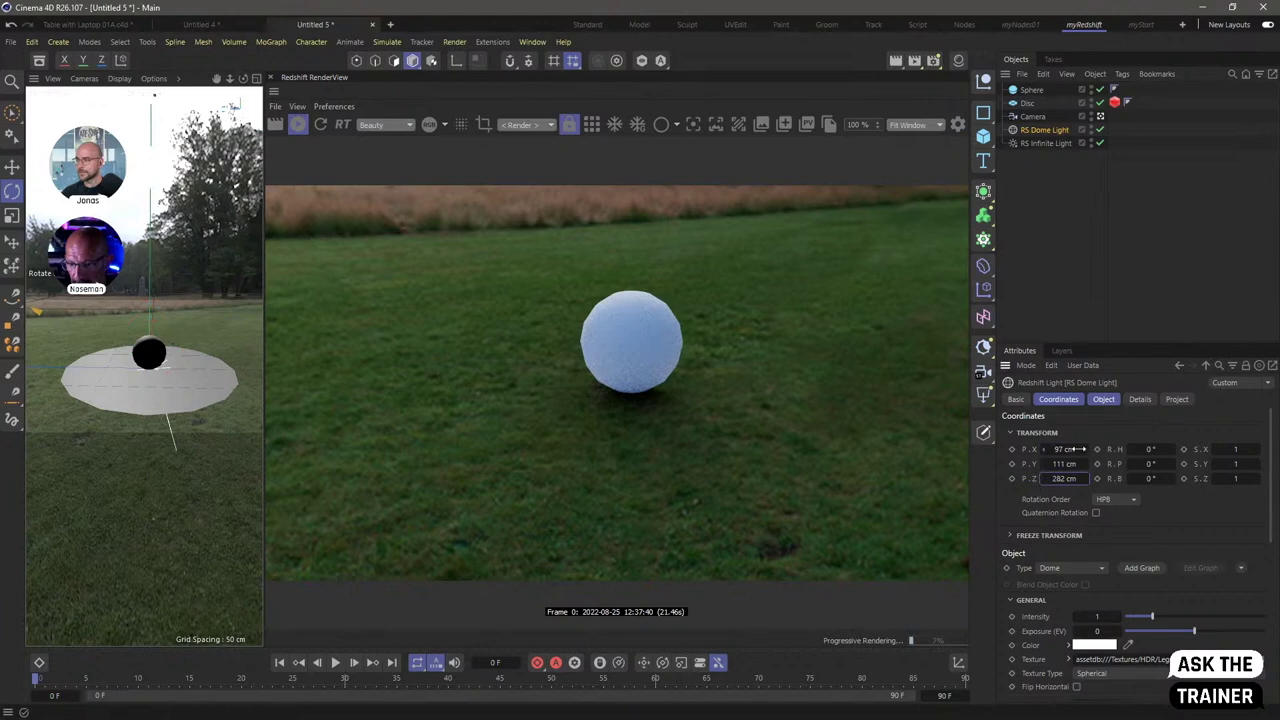
left_click(1045, 452, "ctrl")
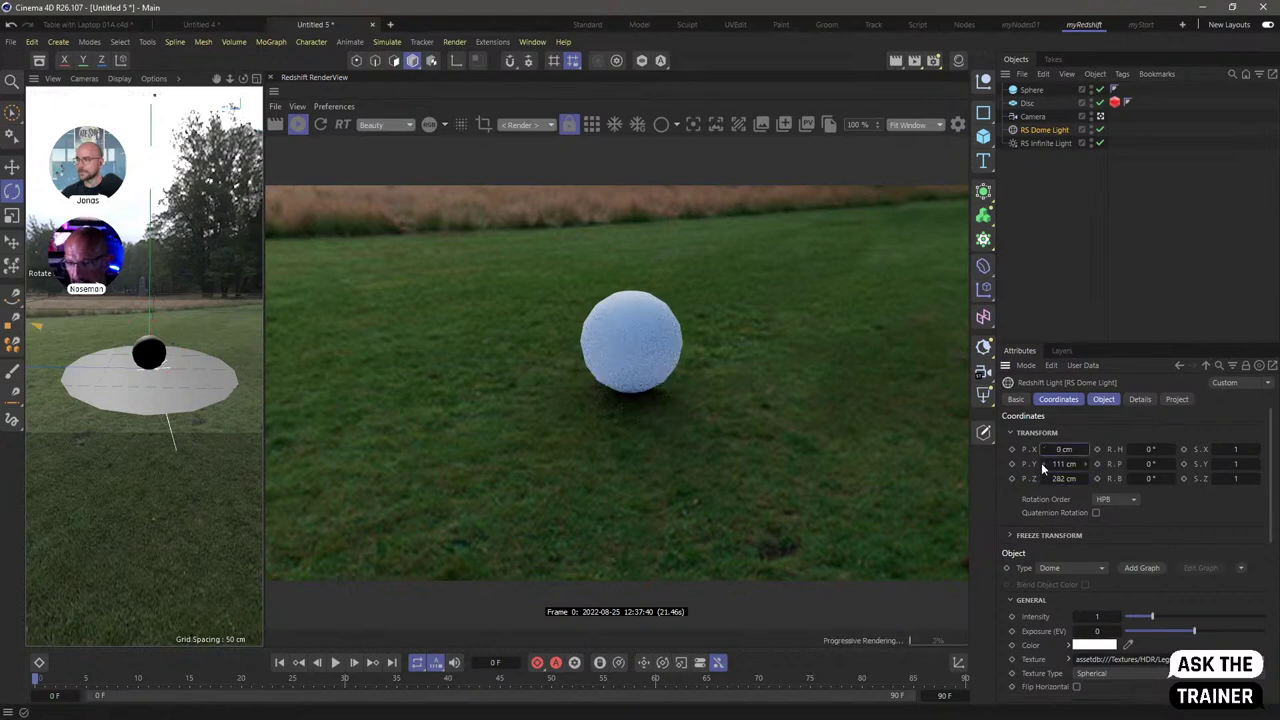
left_click(1041, 464, "ctrl")
left_click(1045, 479, "ctrl")
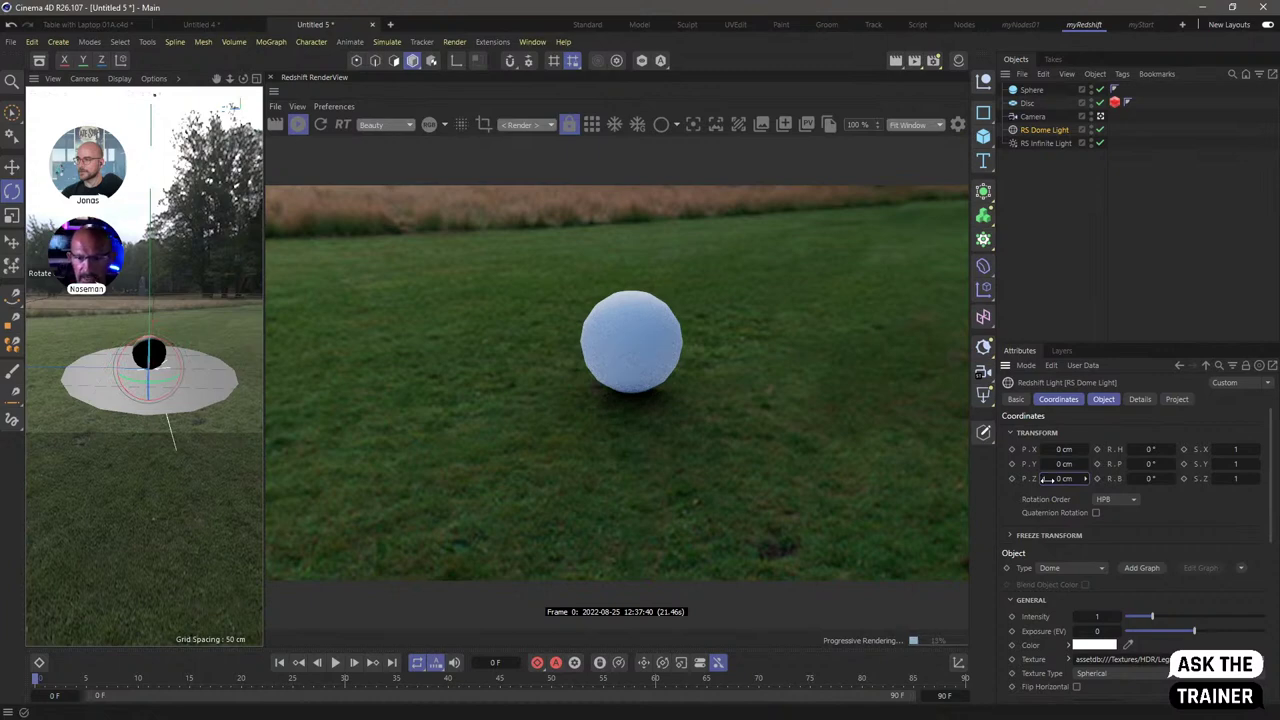
- Raise the Sphere's Segments to 79 for a smoother render
left_click(1031, 89)
left_click(1103, 400)
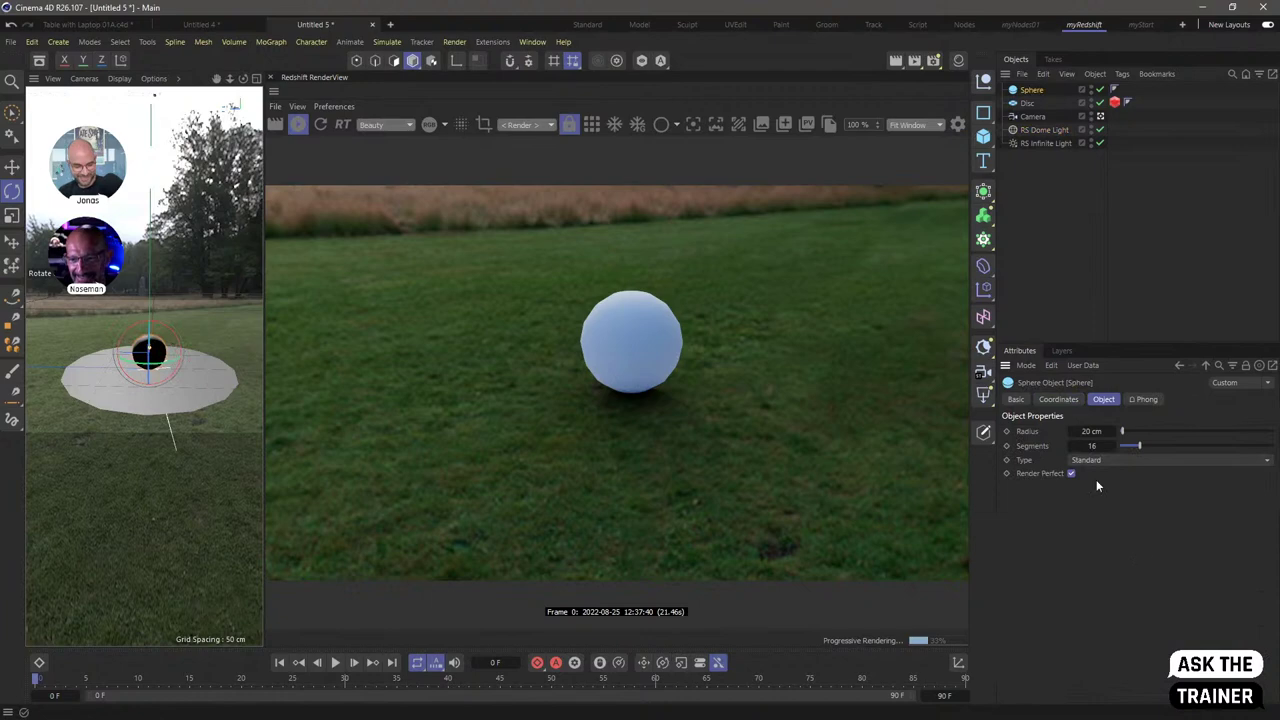
left_click_drag(1147, 444, 1240, 445)
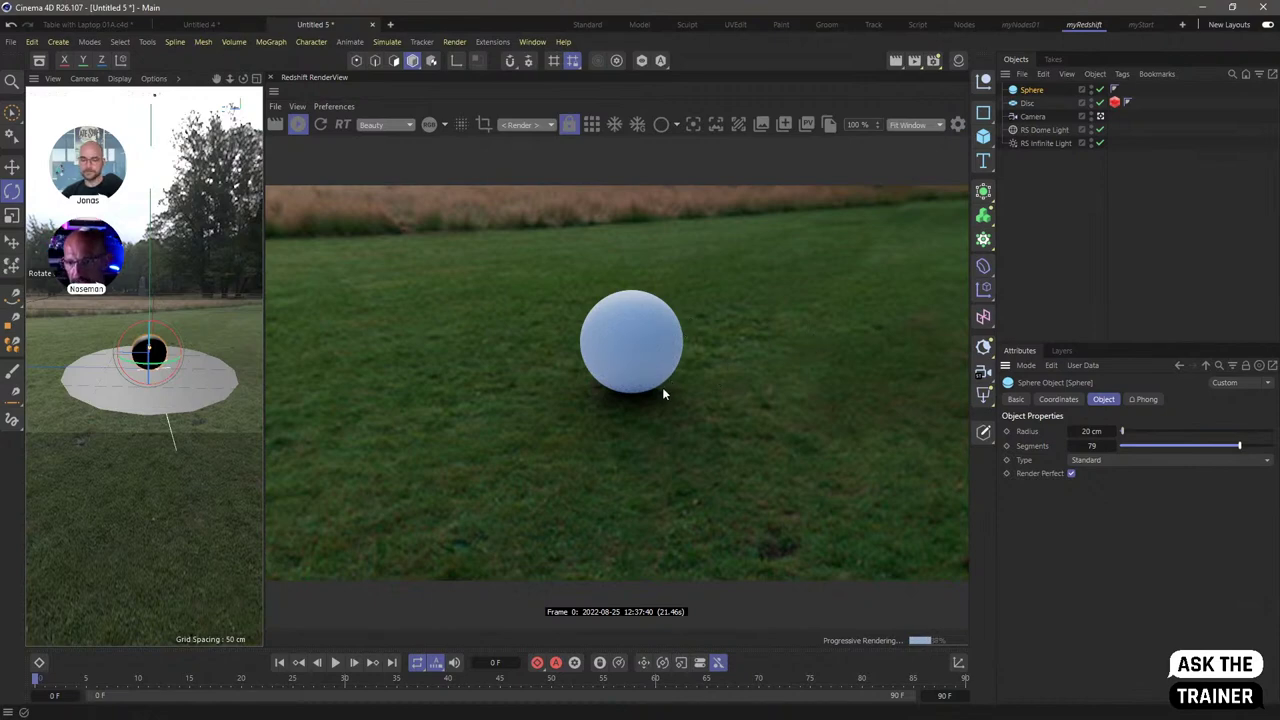
left_click(1030, 145)
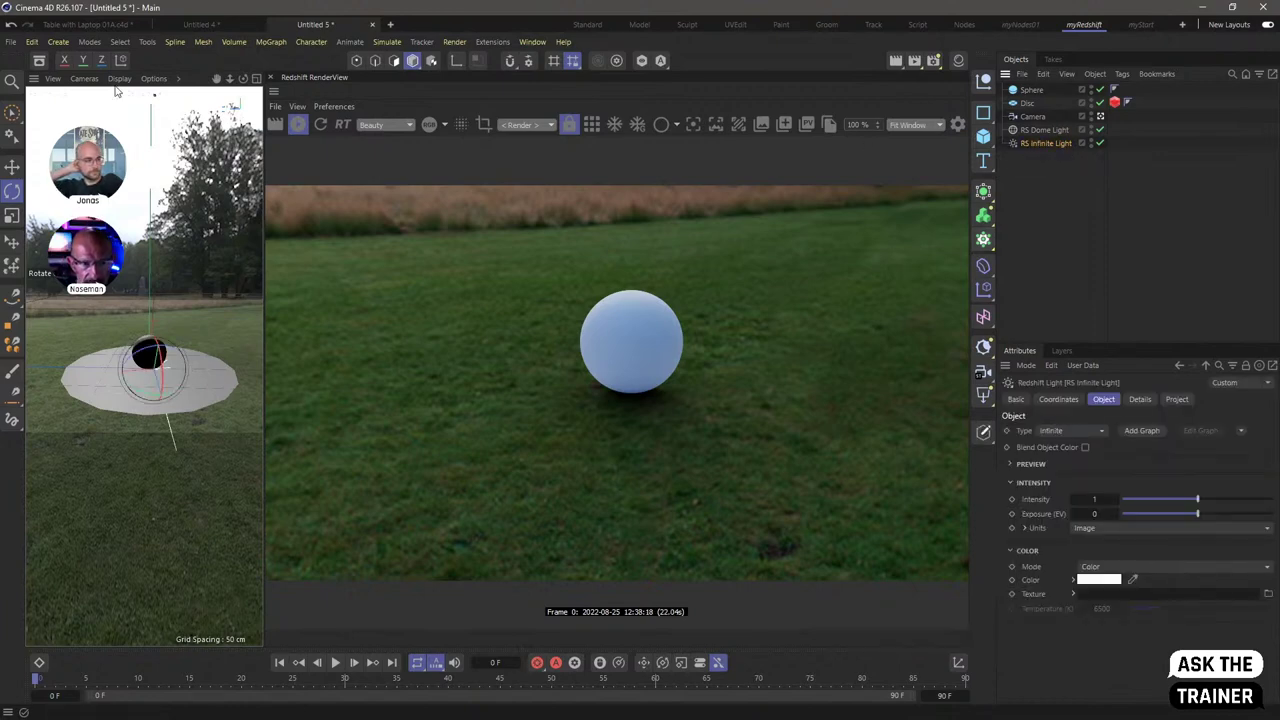
- Look through the RS Infinite Light, close the render view, and pull back to the four-view layout
left_click(84, 78)
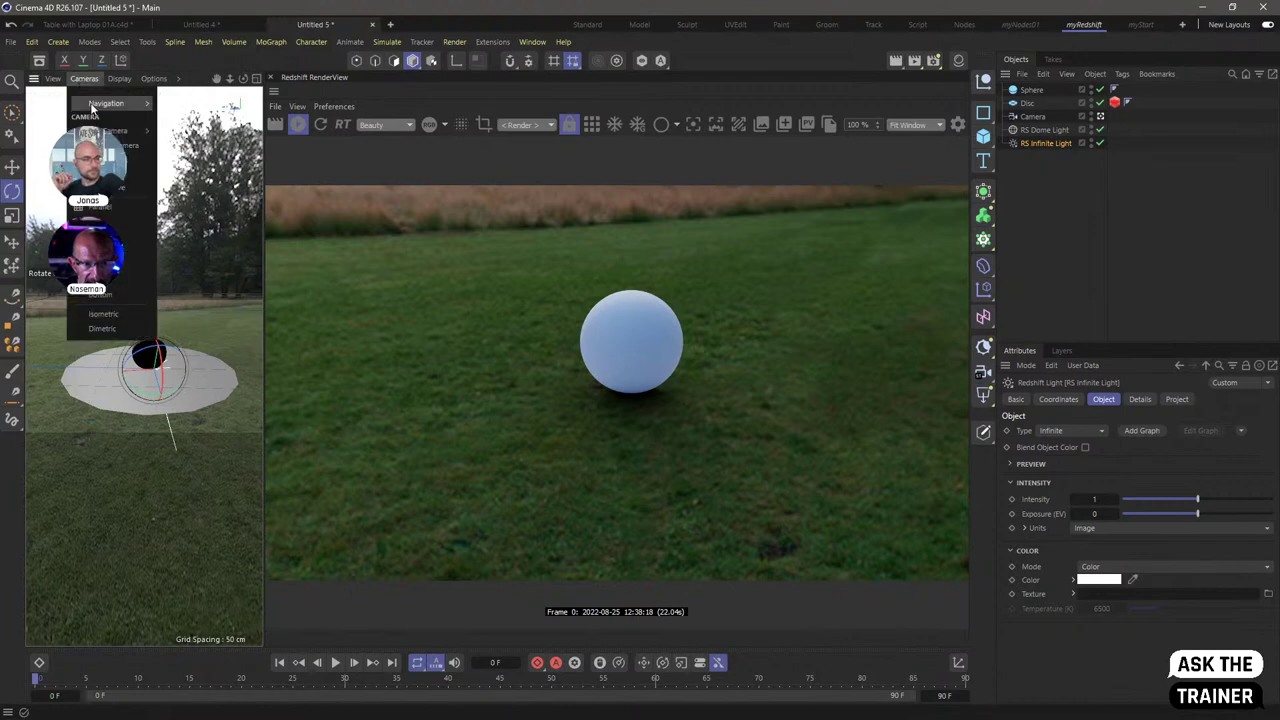
mouse_move(92, 105)
mouse_move(115, 131)
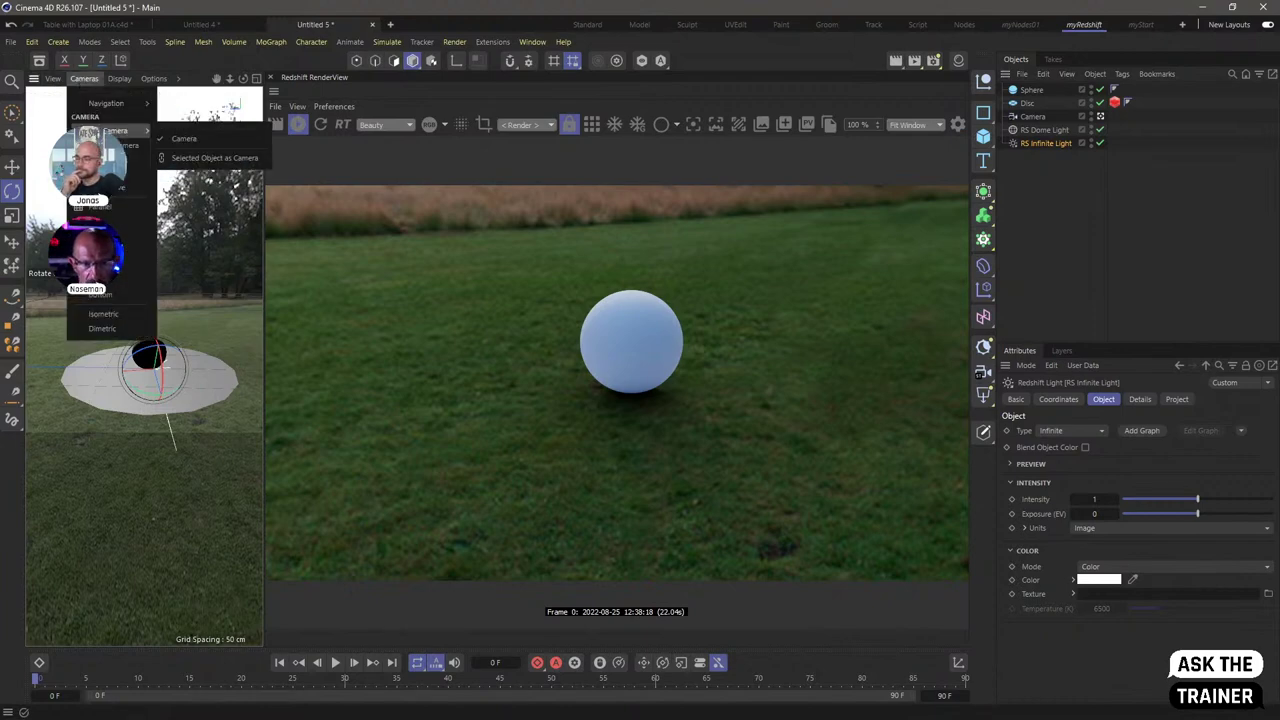
left_click(210, 160)
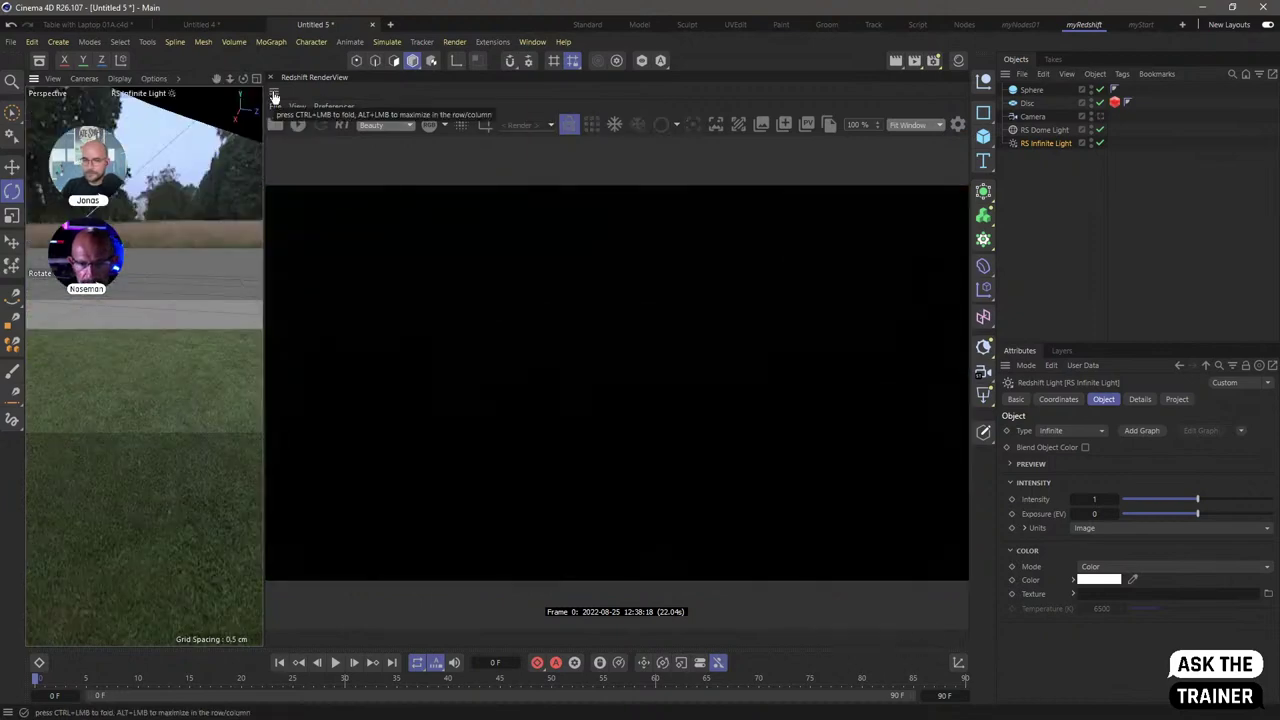
left_click(271, 79)
left_click_drag(582, 318, 340, 428, "alt")
scroll(655, 405, "down", 3)
left_click_drag(644, 405, 537, 351, "alt")
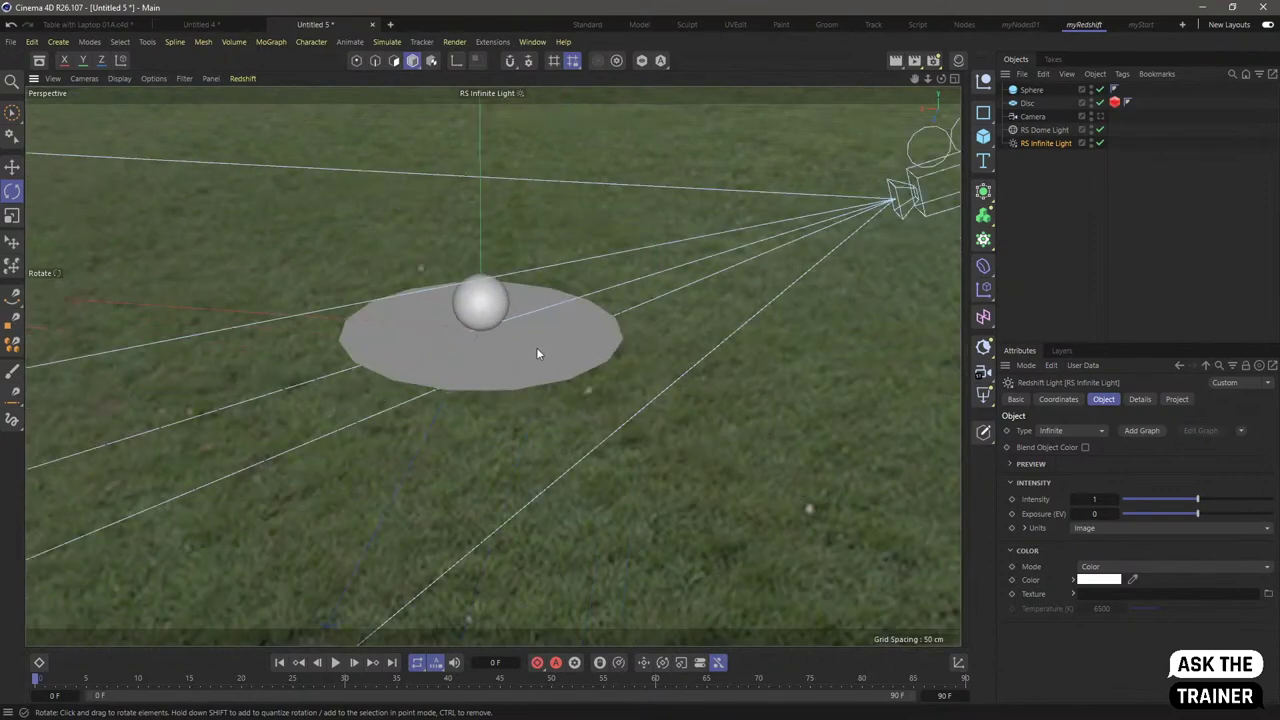
key("F5")
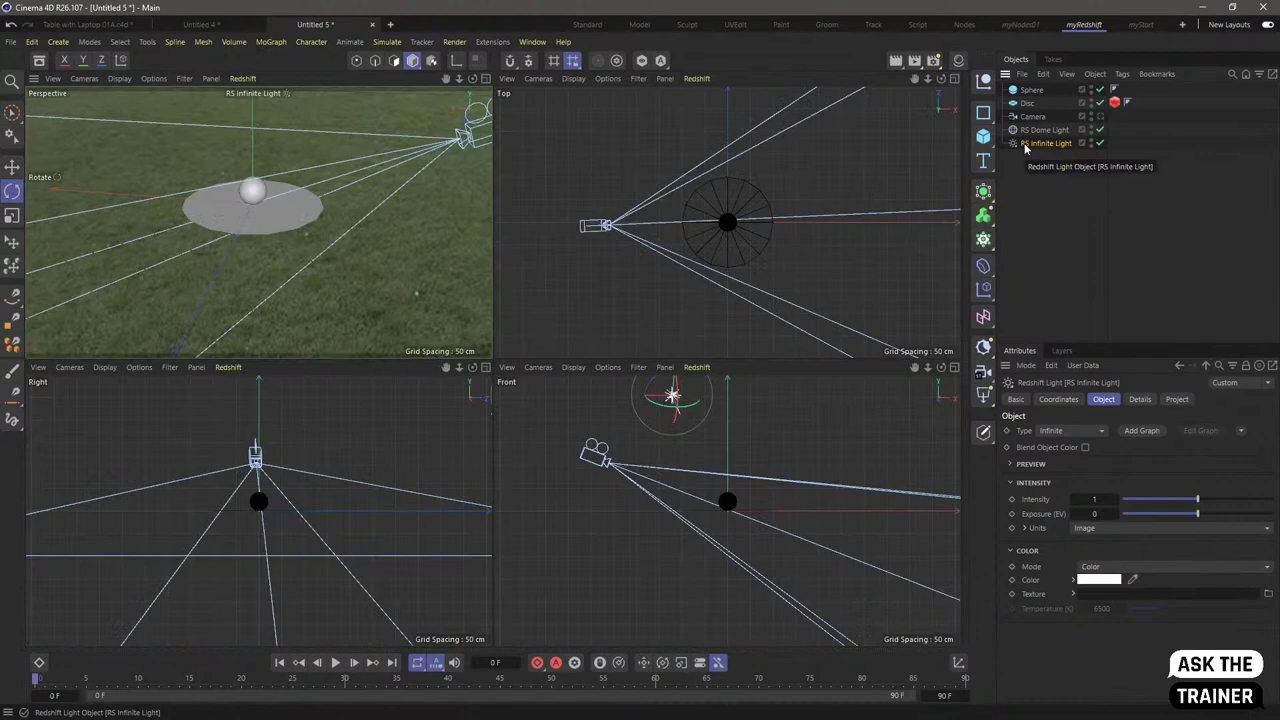
- View through the infinite light again, orbit to aim it, and maximize the Perspective view
left_click(84, 79)
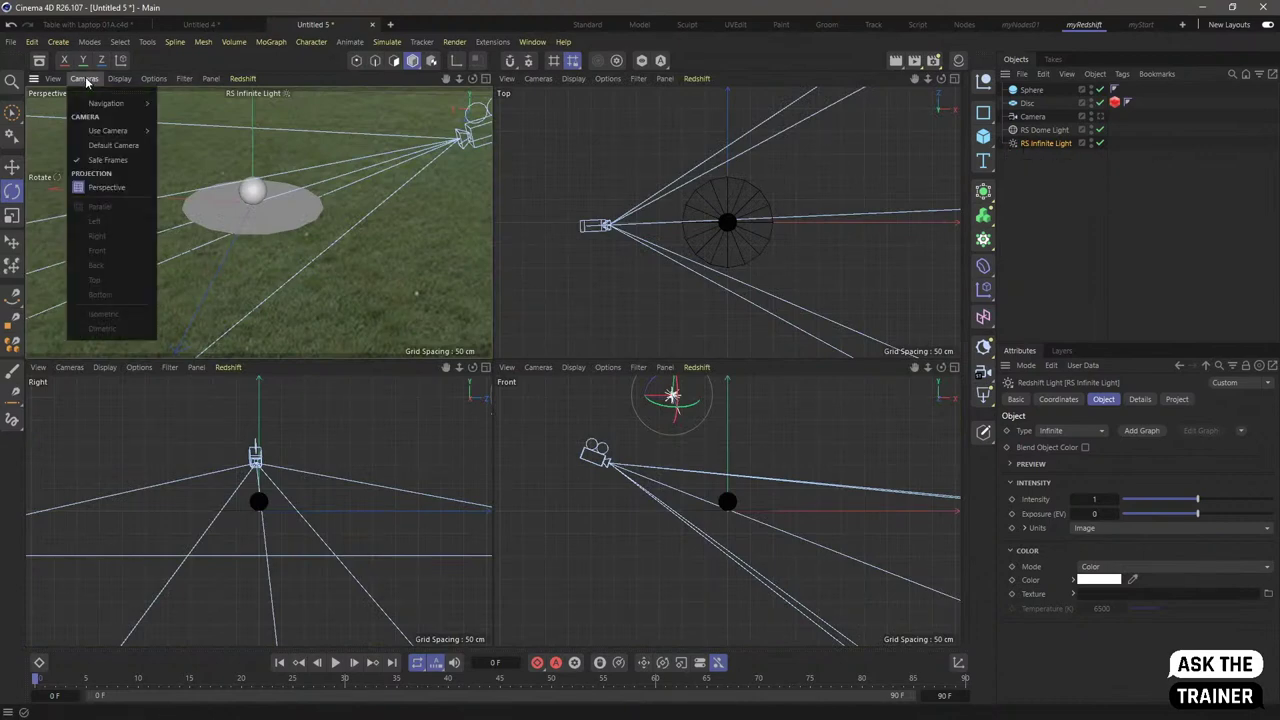
mouse_move(120, 133)
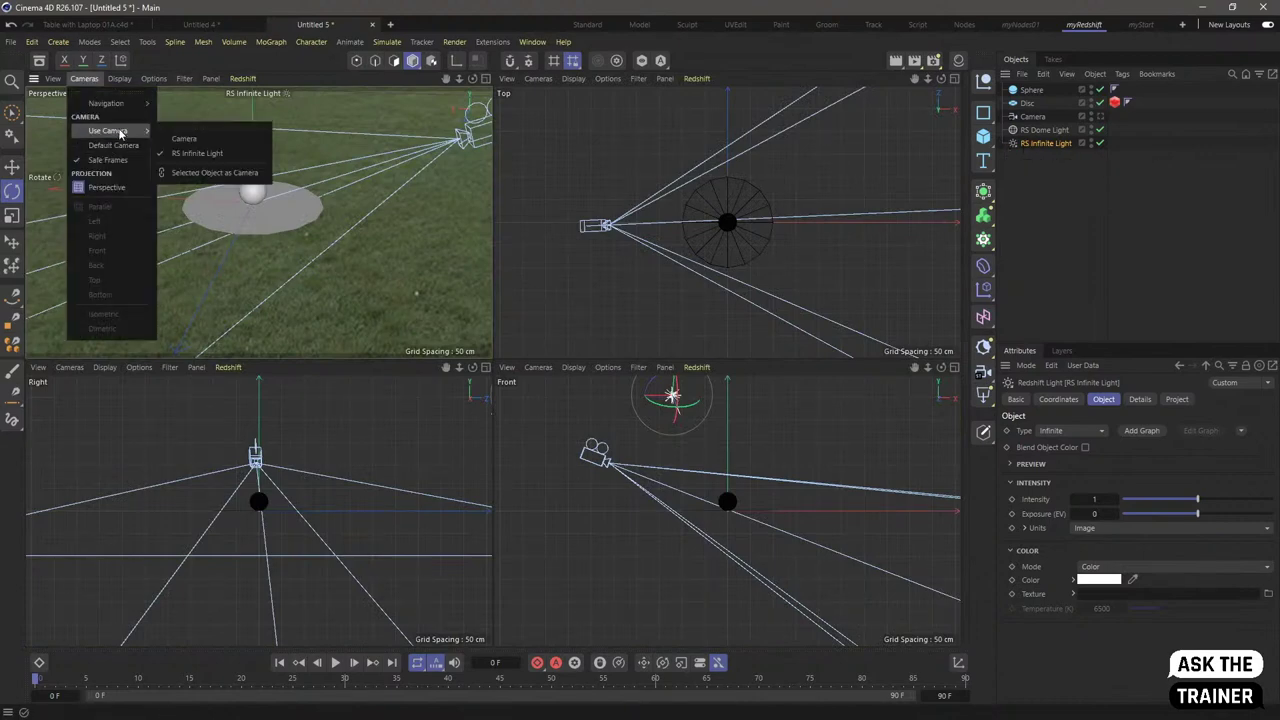
left_click(204, 174)
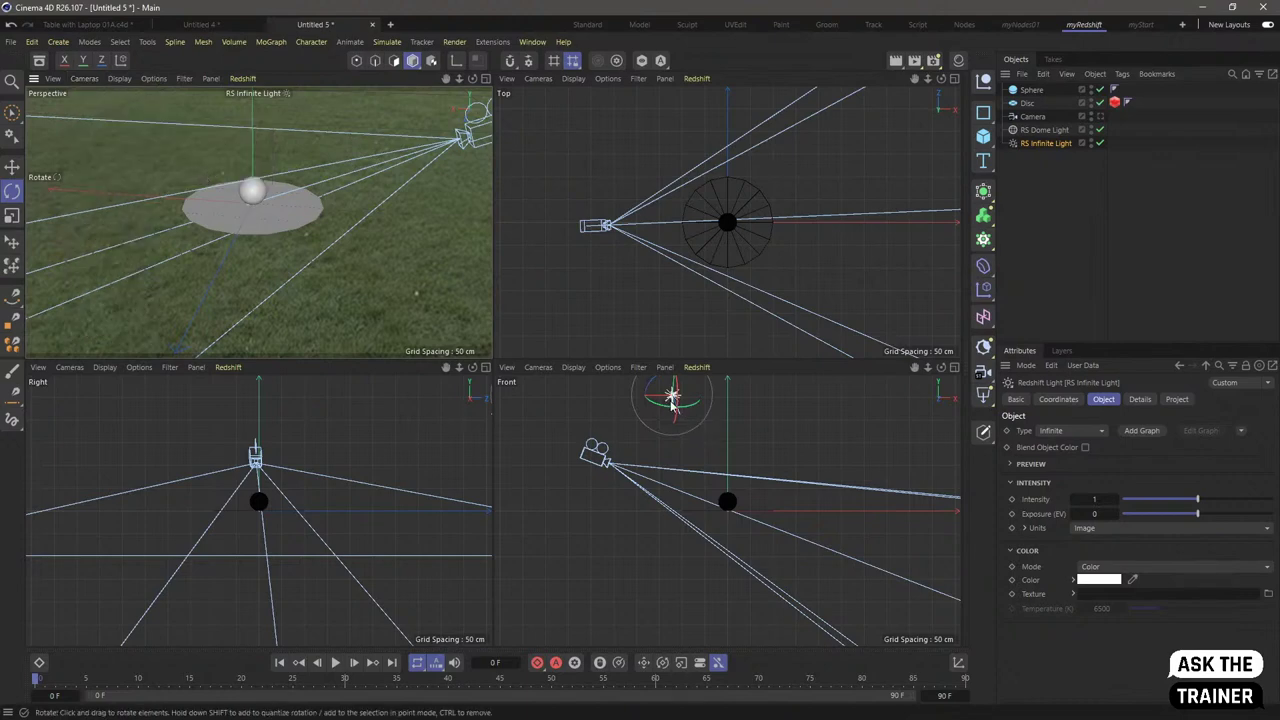
left_click_drag(320, 238, 292, 238, "alt")
left_click(485, 78)
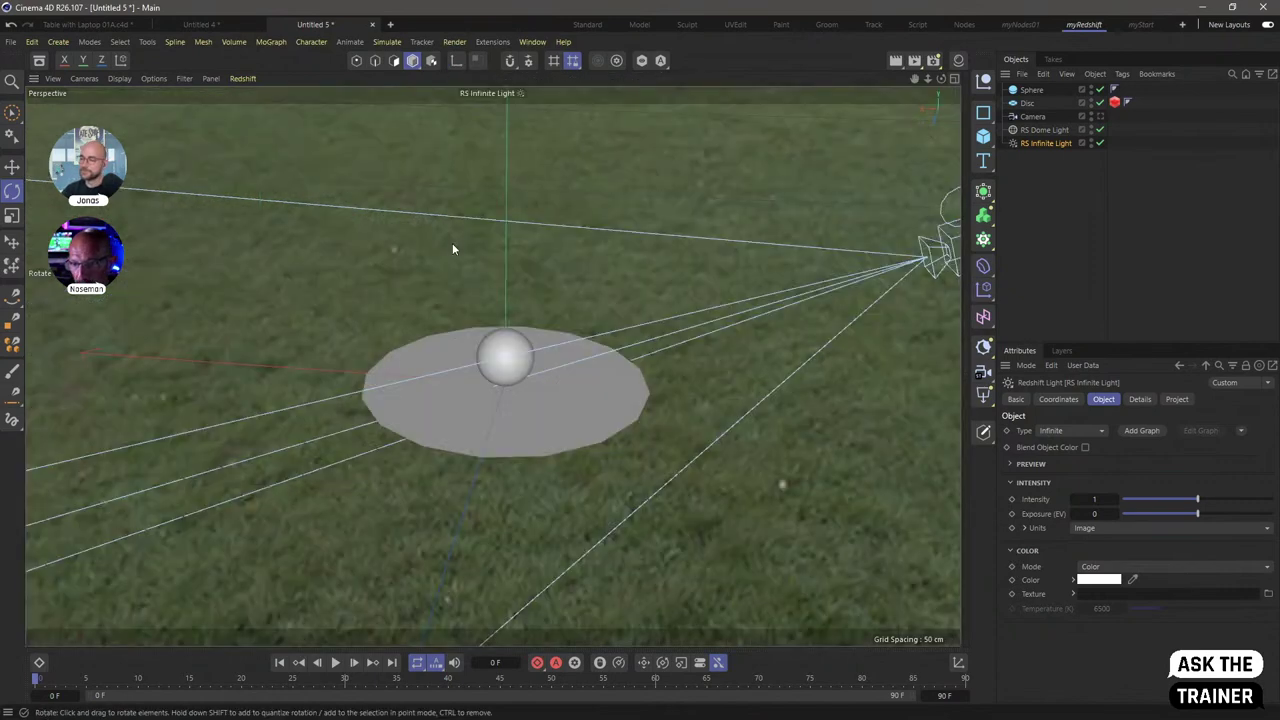
- Zero the infinite light's position, disable the Disc, and tilt the light up toward the sky
left_click(1058, 399)
left_click_drag(1087, 452, 1087, 479)
type("0")
key("Return")
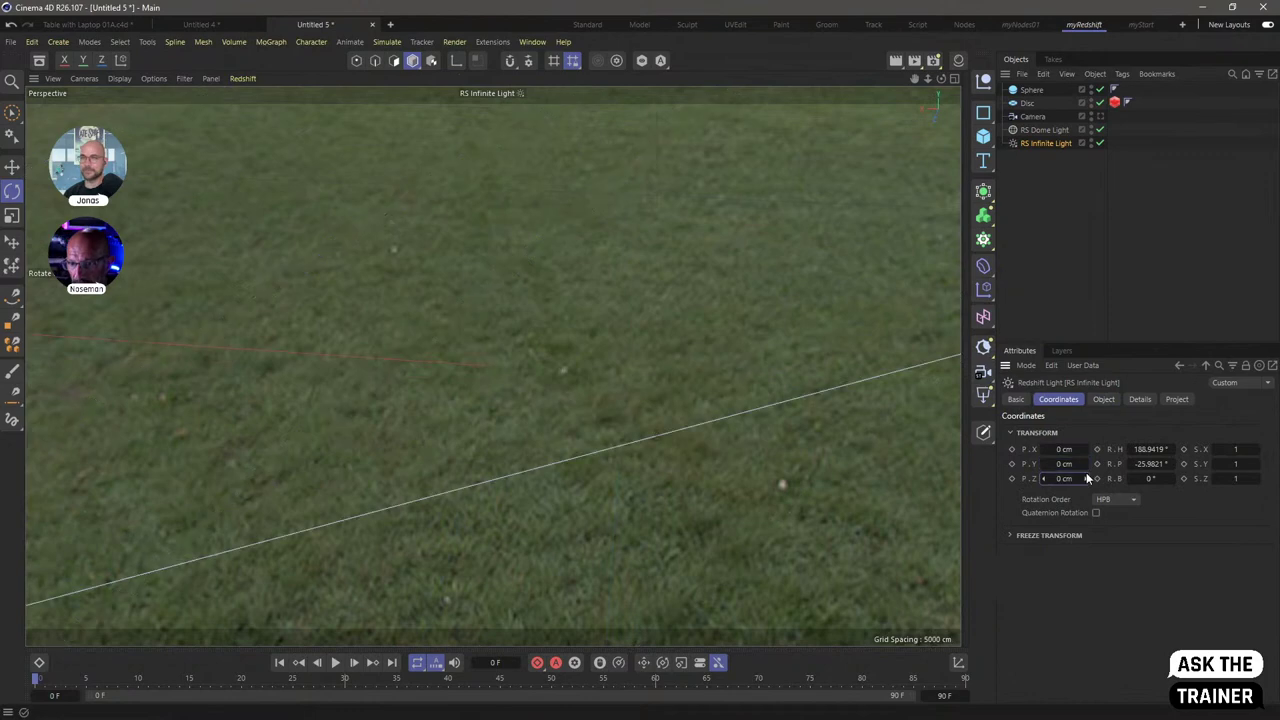
left_click(1099, 103)
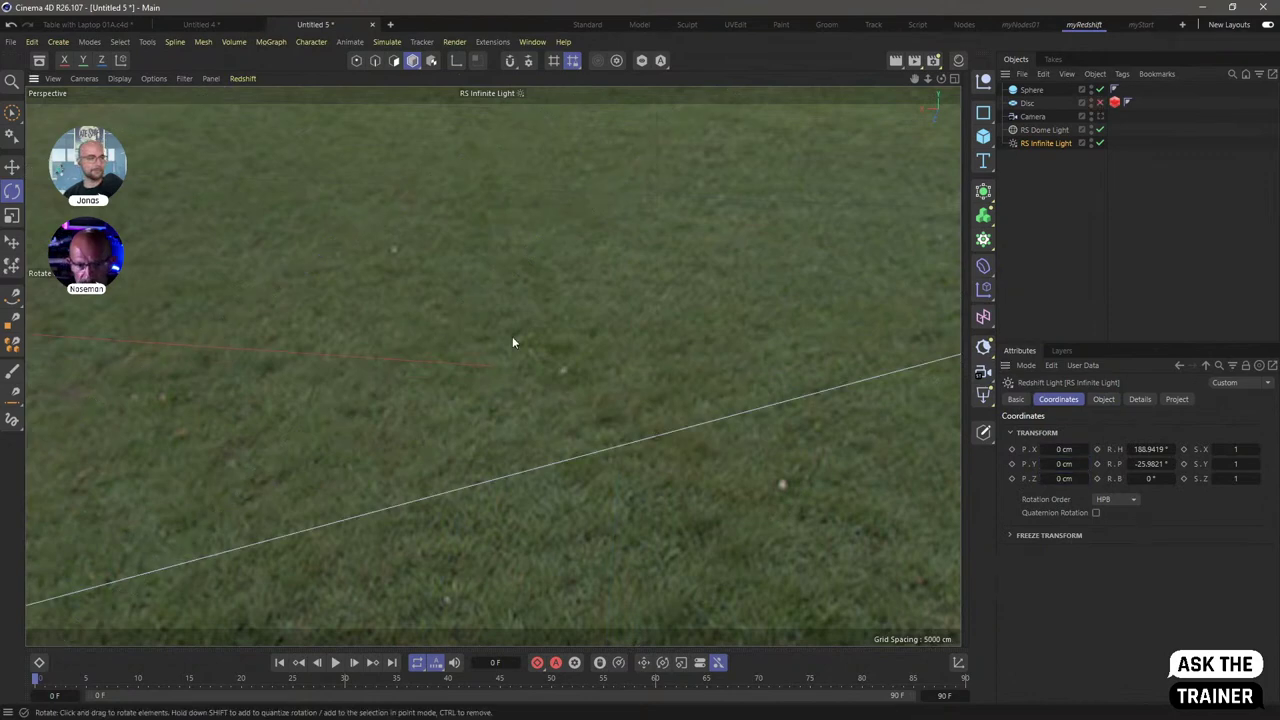
left_click_drag(481, 380, 561, 374)
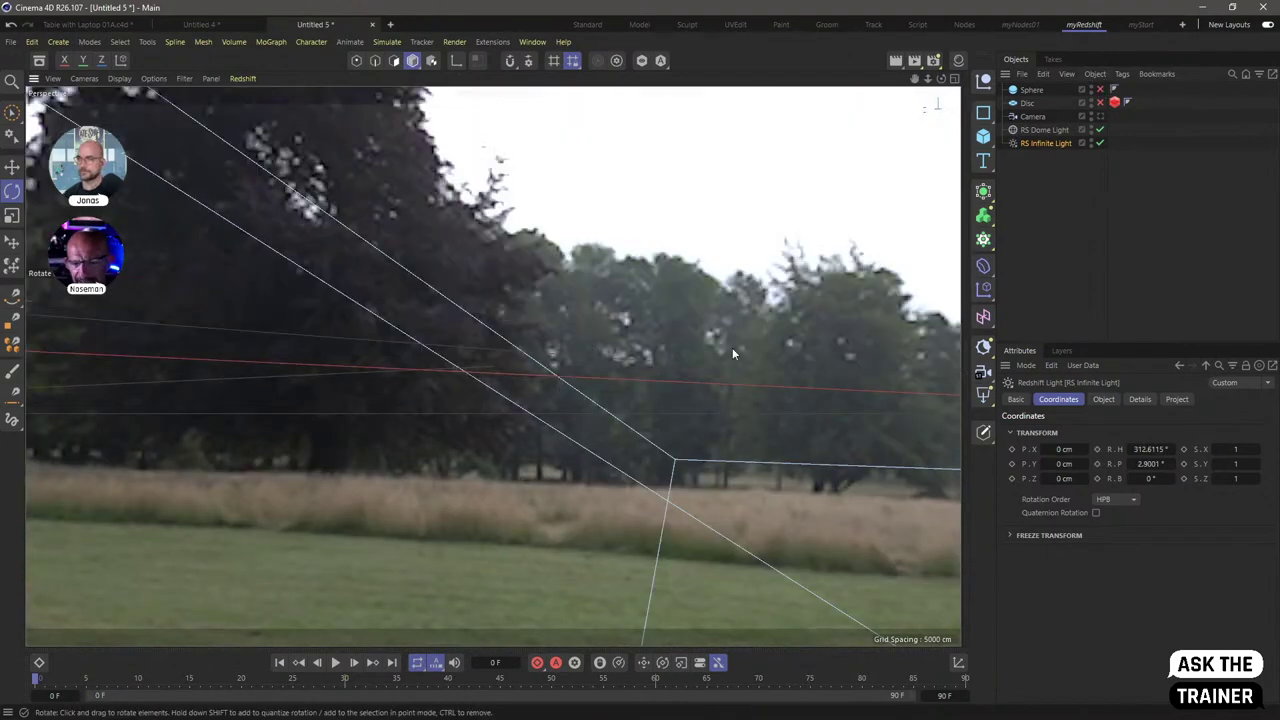
left_click_drag(733, 353, 683, 408)
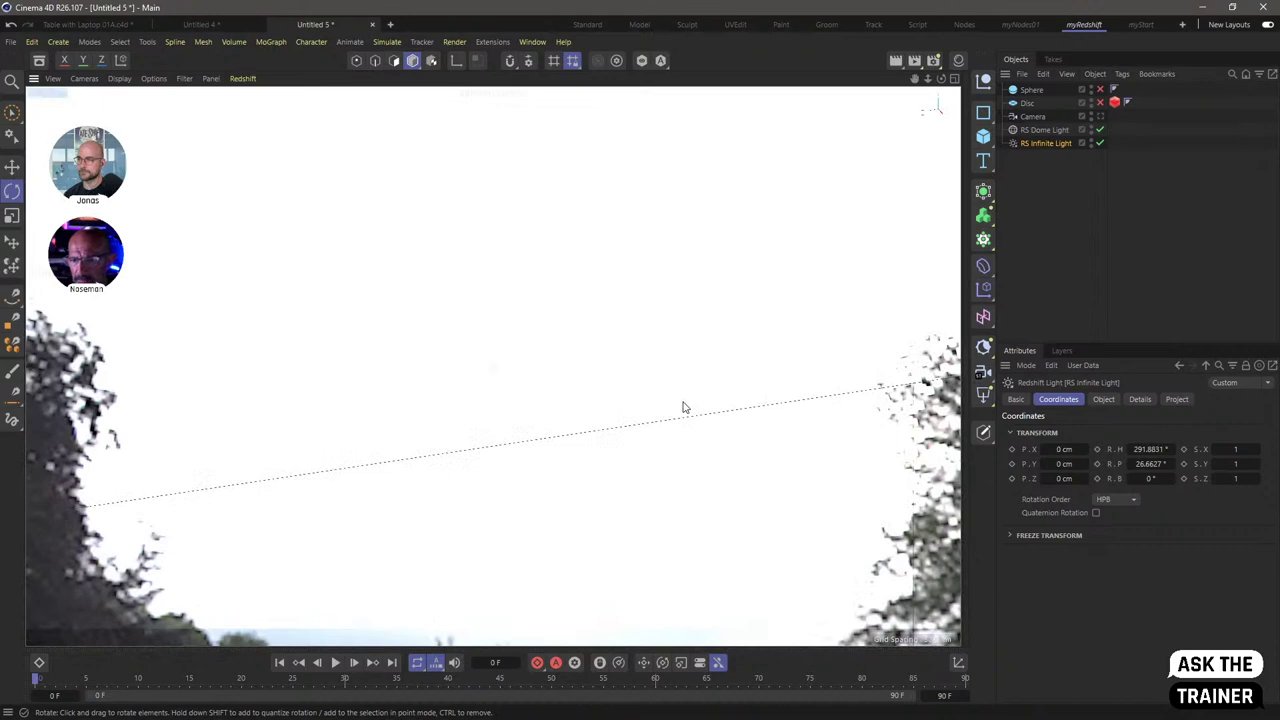
- Lower the RS Dome Light exposure to -5.219, then return the viewport to the scene camera
left_click(1058, 130)
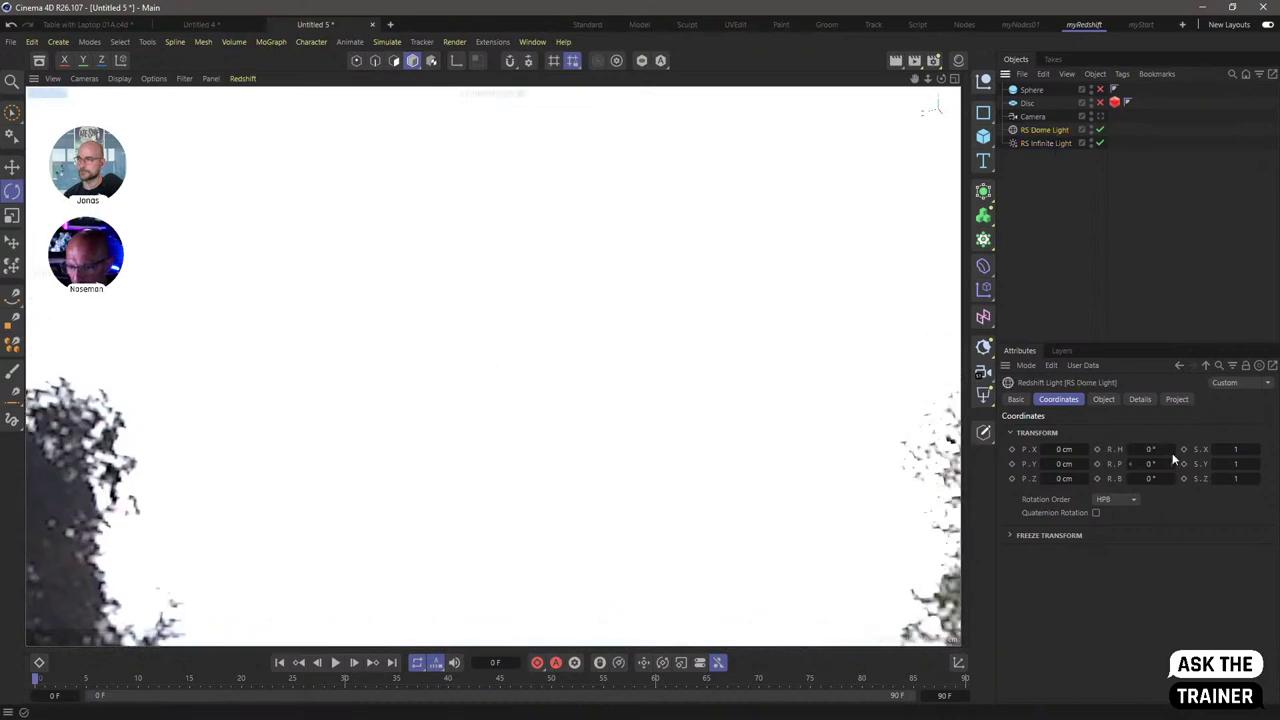
left_click(1110, 399)
left_click_drag(1189, 502, 1149, 494)
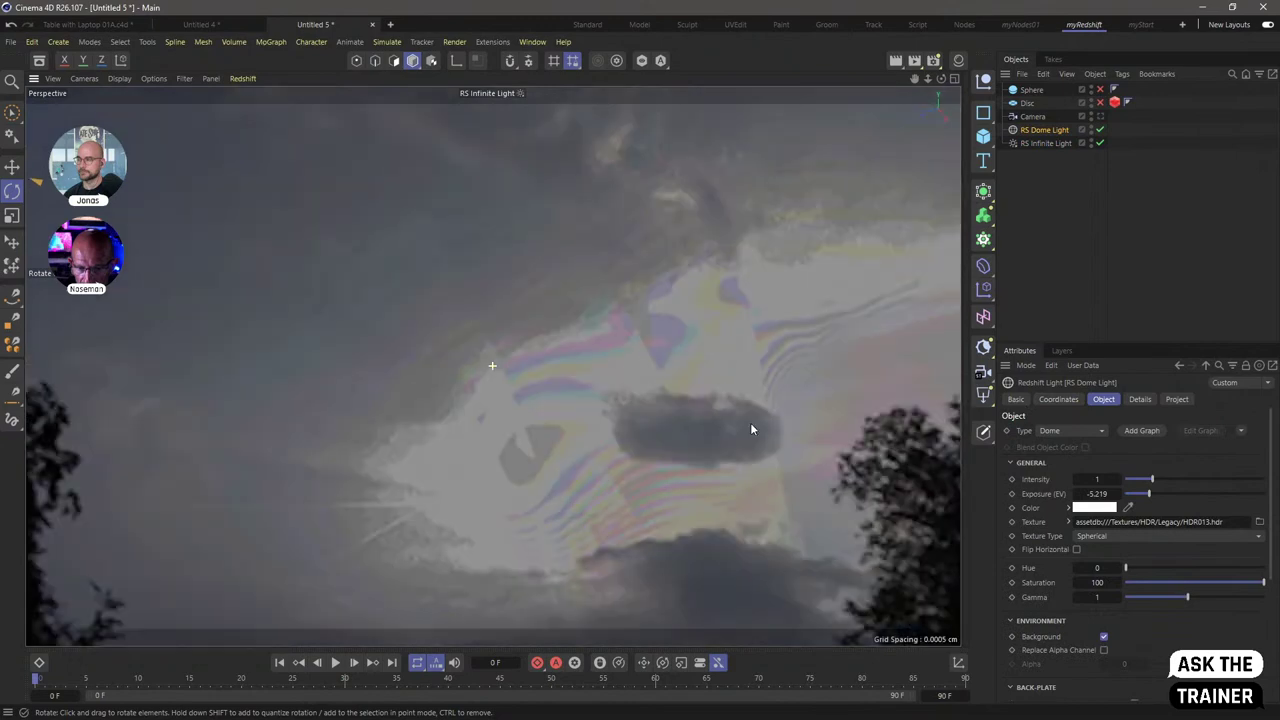
left_click_drag(751, 429, 786, 423)
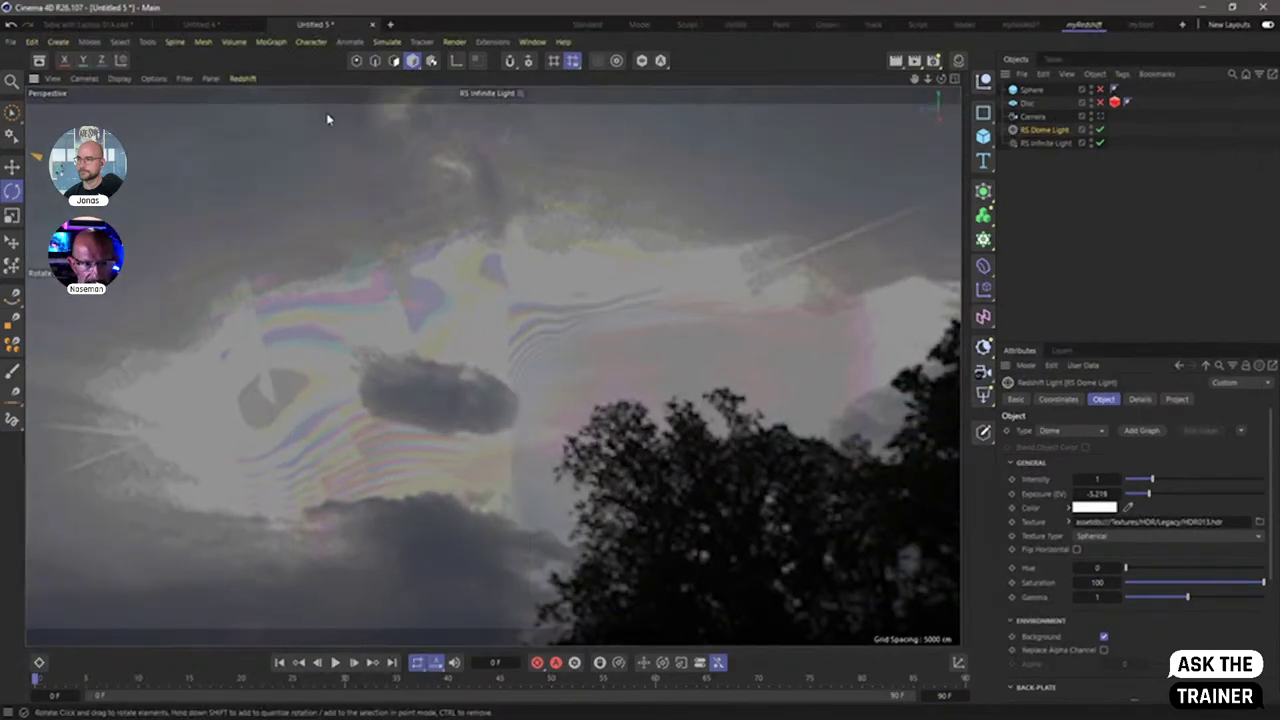
left_click(84, 78)
mouse_move(112, 134)
left_click(177, 143)
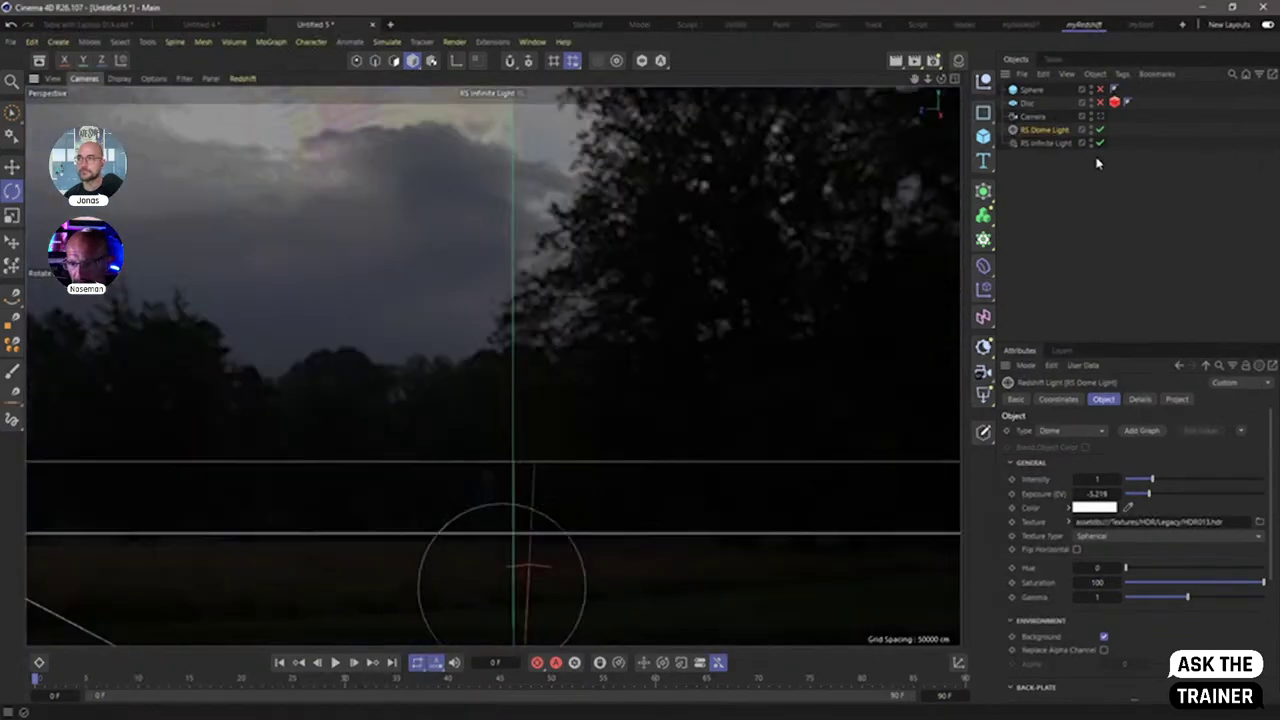
- Rotate the RS Infinite Light to point in a new direction
left_click(1046, 143)
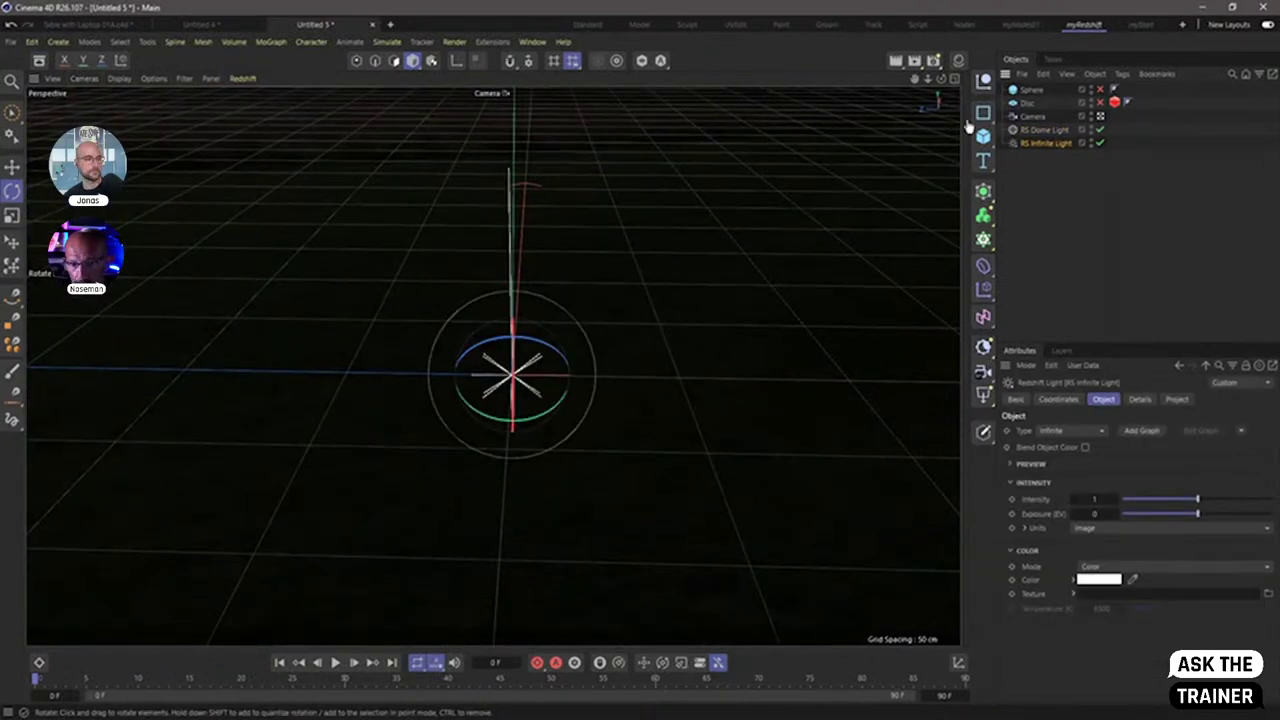
left_click_drag(764, 311, 576, 370, "alt")
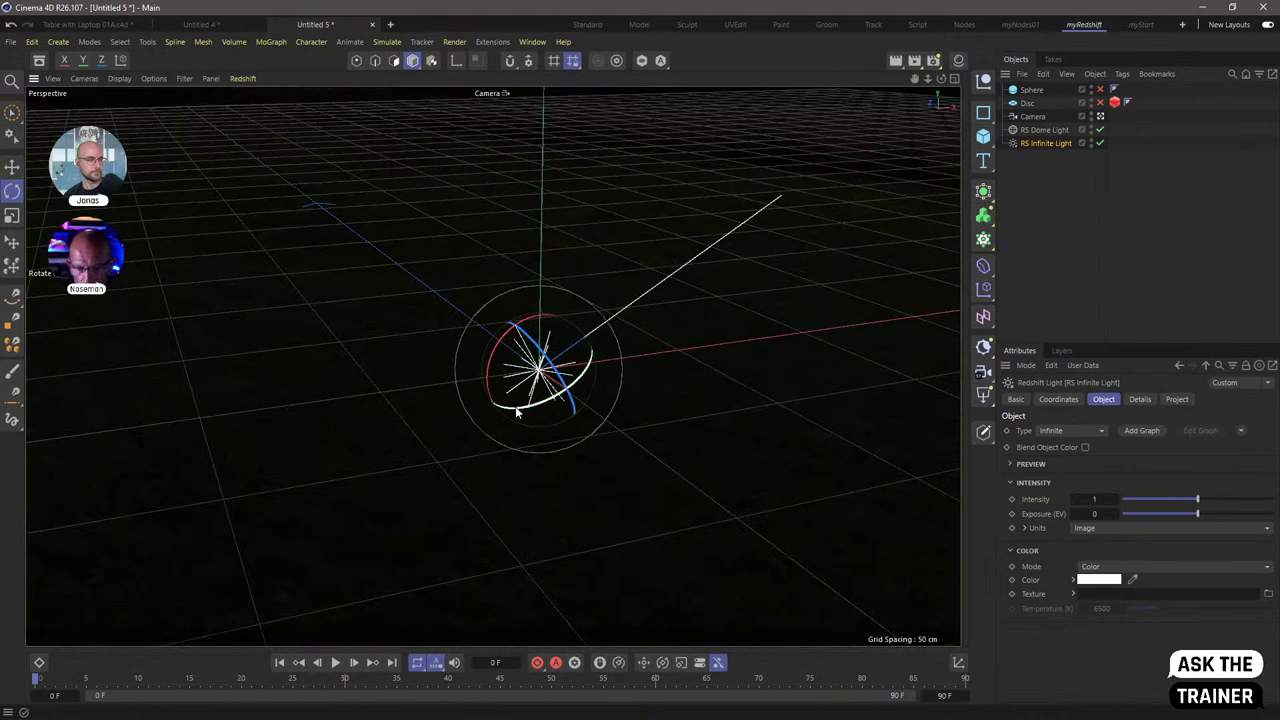
mouse_move(515, 406)
left_mouse_down()
mouse_move(666, 374)
mouse_move(703, 234)
mouse_move(640, 222)
left_mouse_up()
left_click(1100, 217)
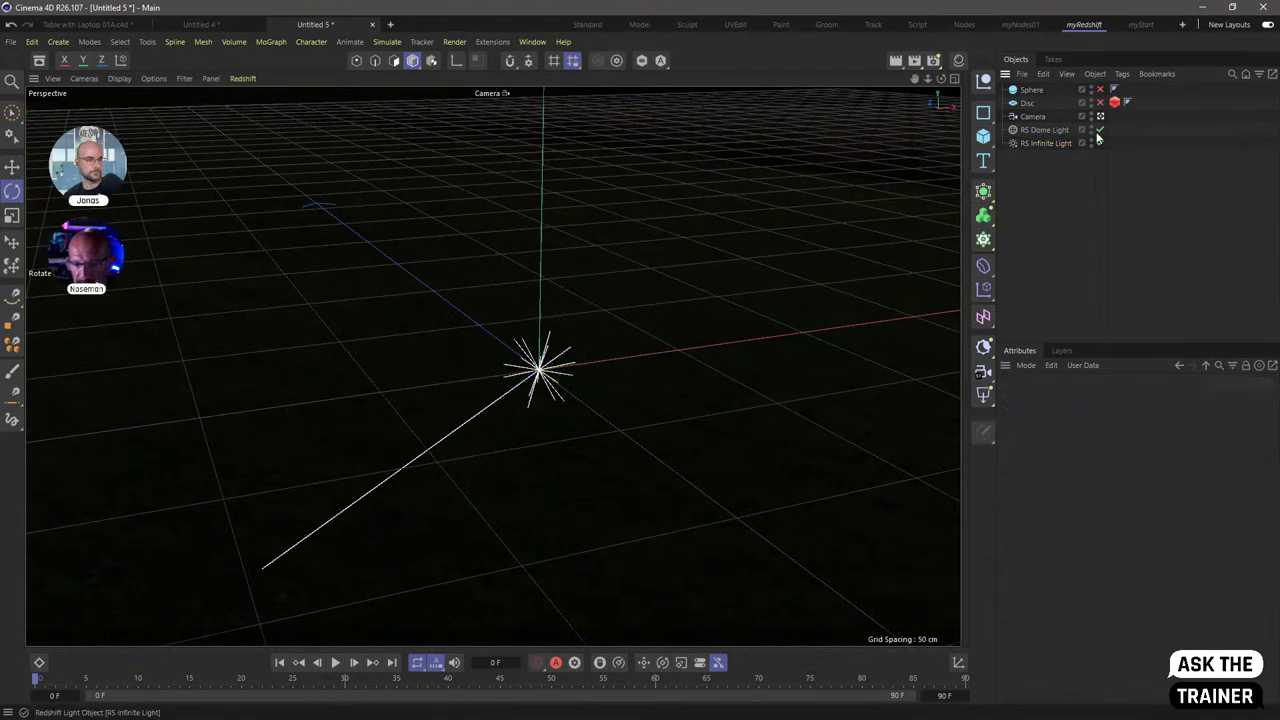
- Re-enable the Sphere and Disc and open the Redshift RenderView
left_click(1100, 89)
left_click(1100, 102)
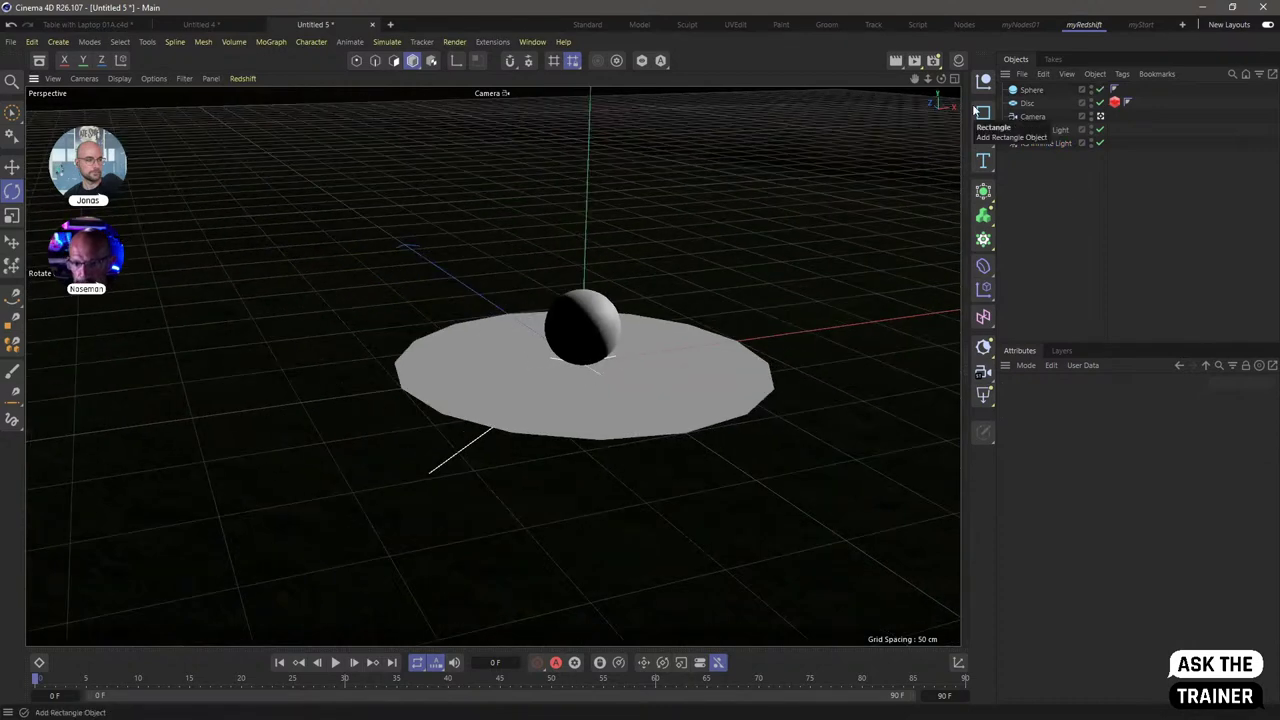
left_click(956, 117)
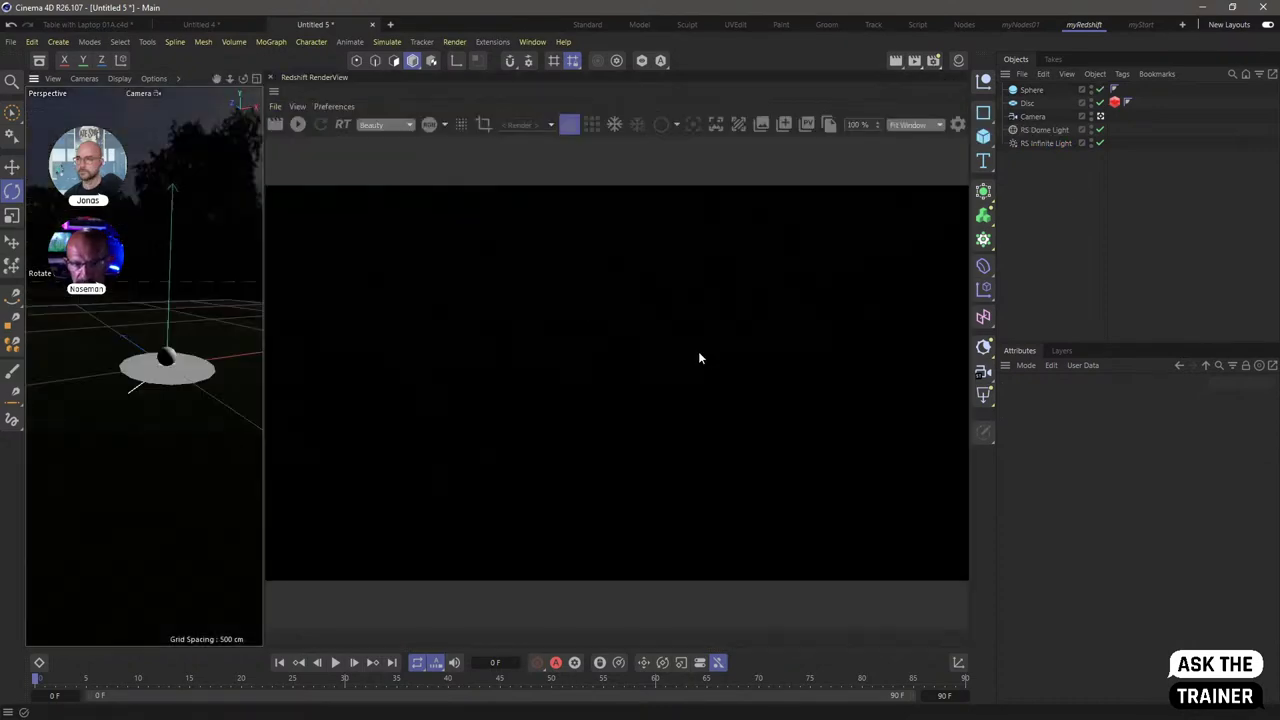
- Start the Redshift render, reset the RS Dome Light exposure to 0, and rotate the dome to show trees and sky
left_click(298, 126)
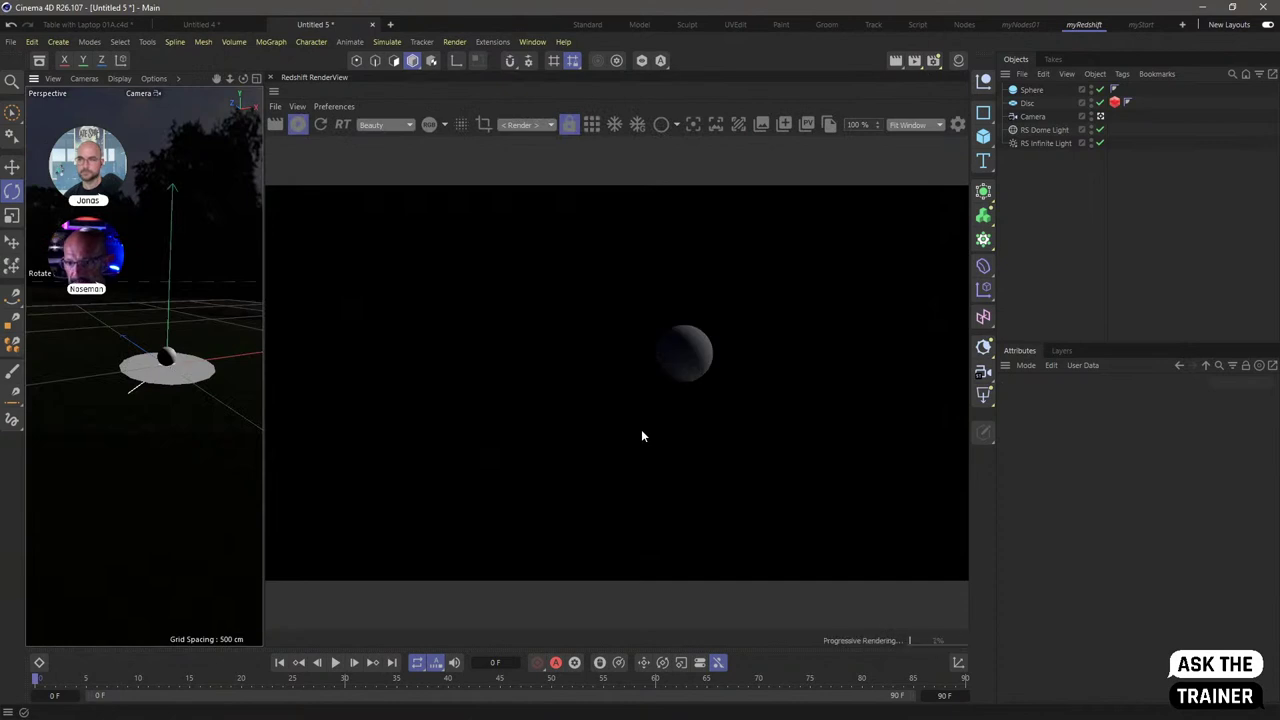
left_click(1044, 130)
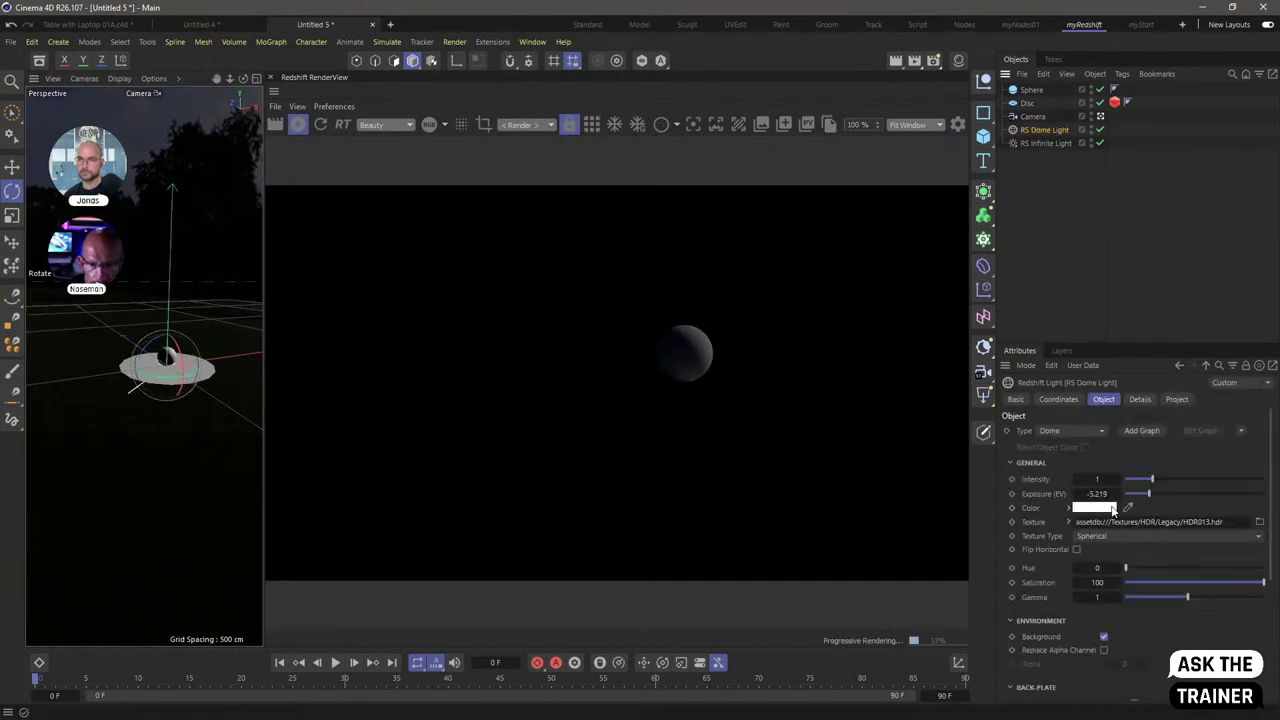
type("0")
key("Return")
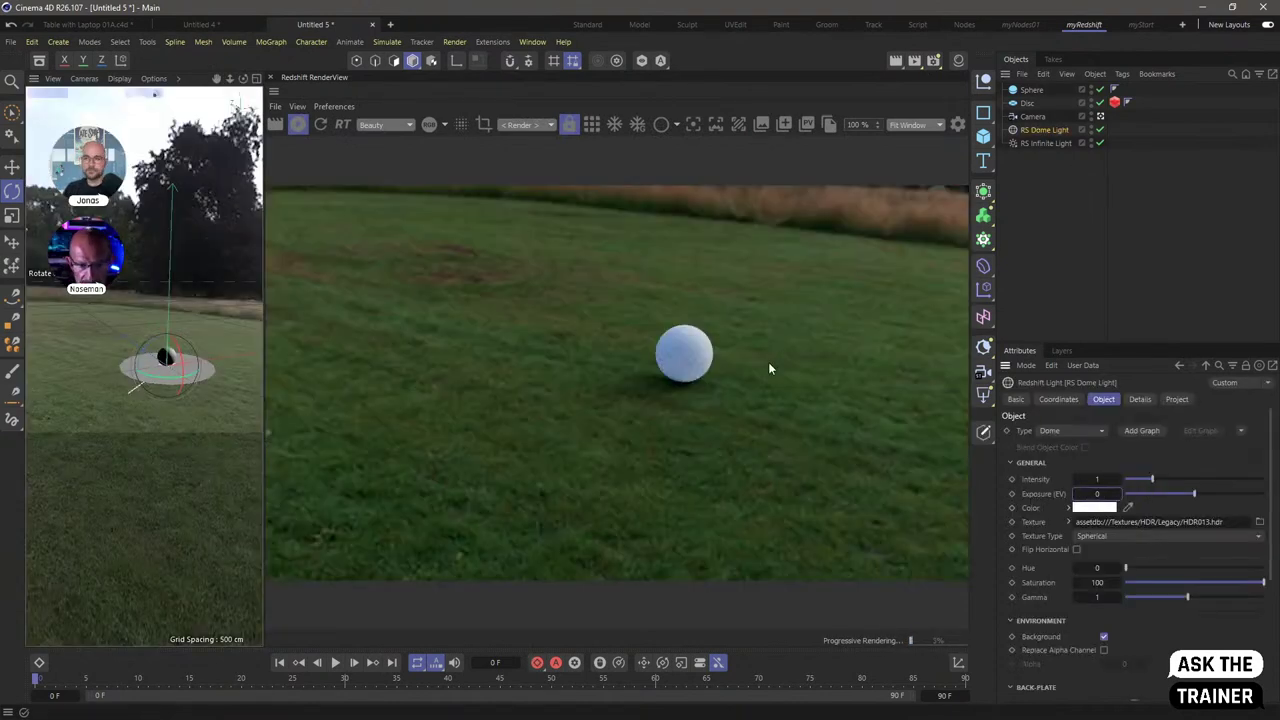
left_click_drag(255, 332, 183, 390)
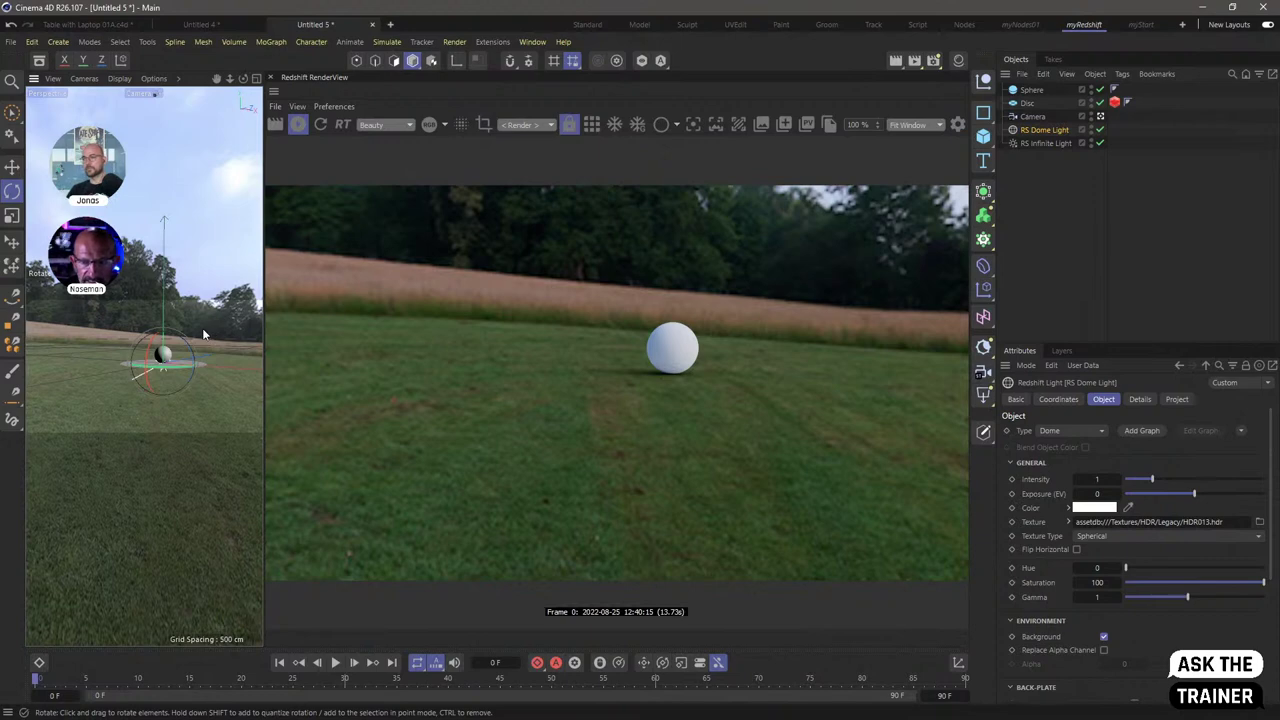
- Reframe the view, push the sphere farther back on the grass, and rotate the HDR dome
mouse_move(203, 333)
right_mouse_down("alt")
mouse_move(226, 328)
mouse_move(199, 343)
right_mouse_up("alt")
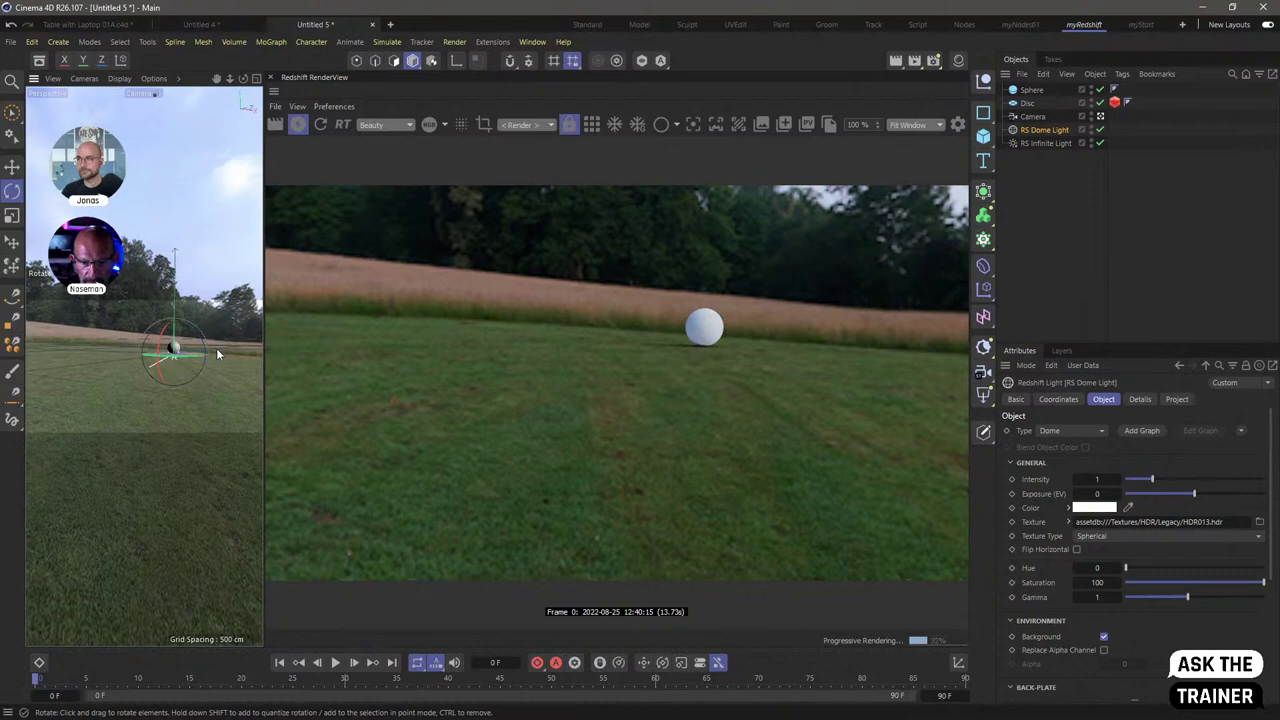
middle_click_drag(216, 348, 157, 424, "alt")
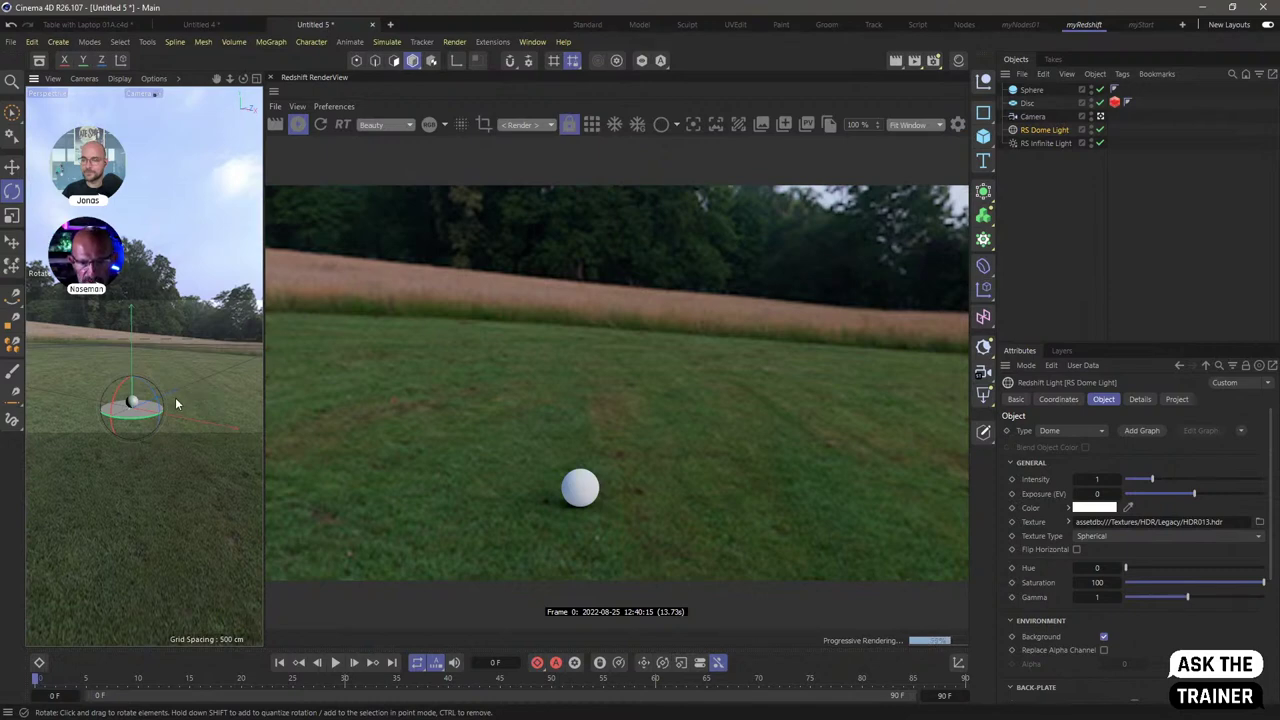
left_click_drag(175, 397, 211, 376)
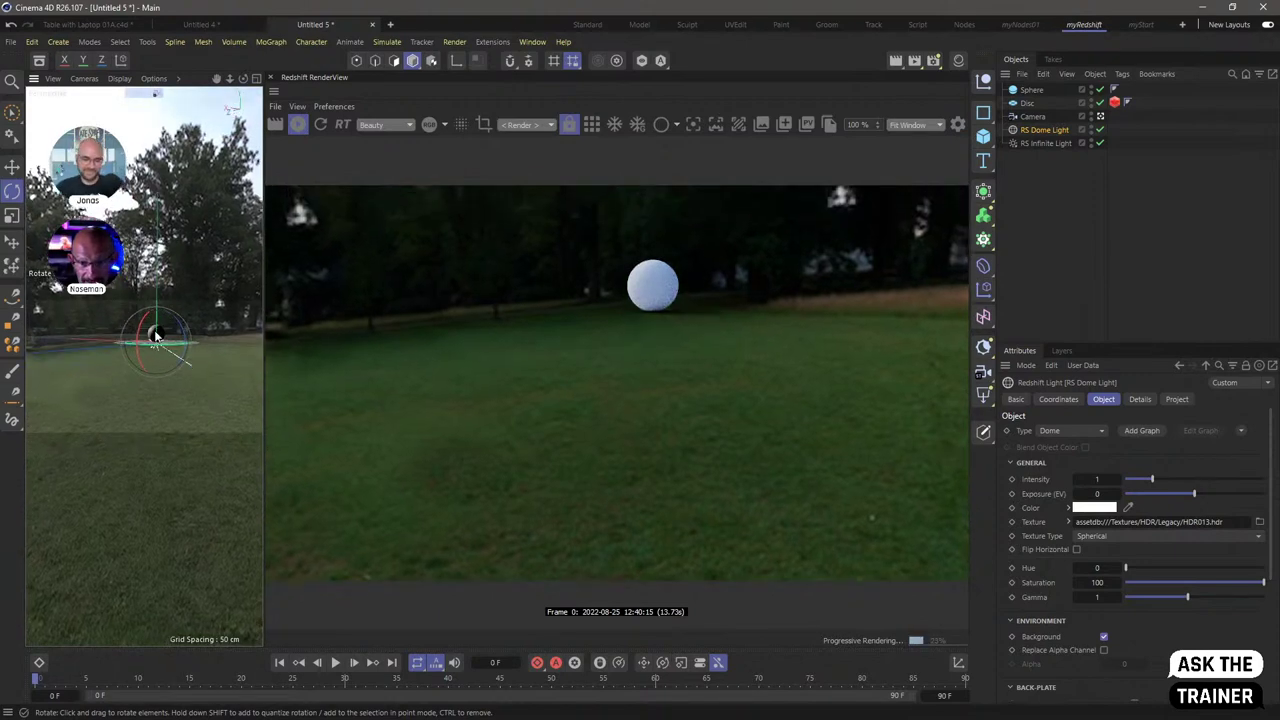
left_click_drag(155, 335, 314, 256)
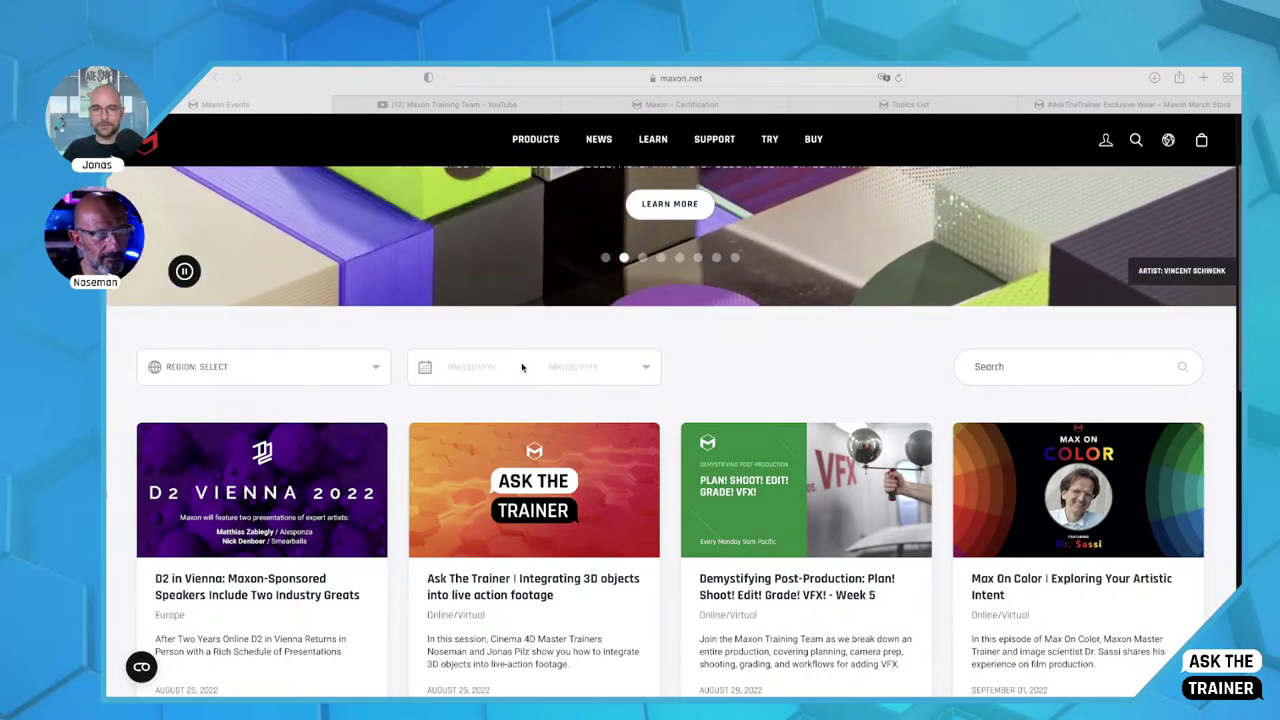
- Switch to the Maxon Training Team YouTube channel and scroll through its live streams and playlists
left_click(463, 106)
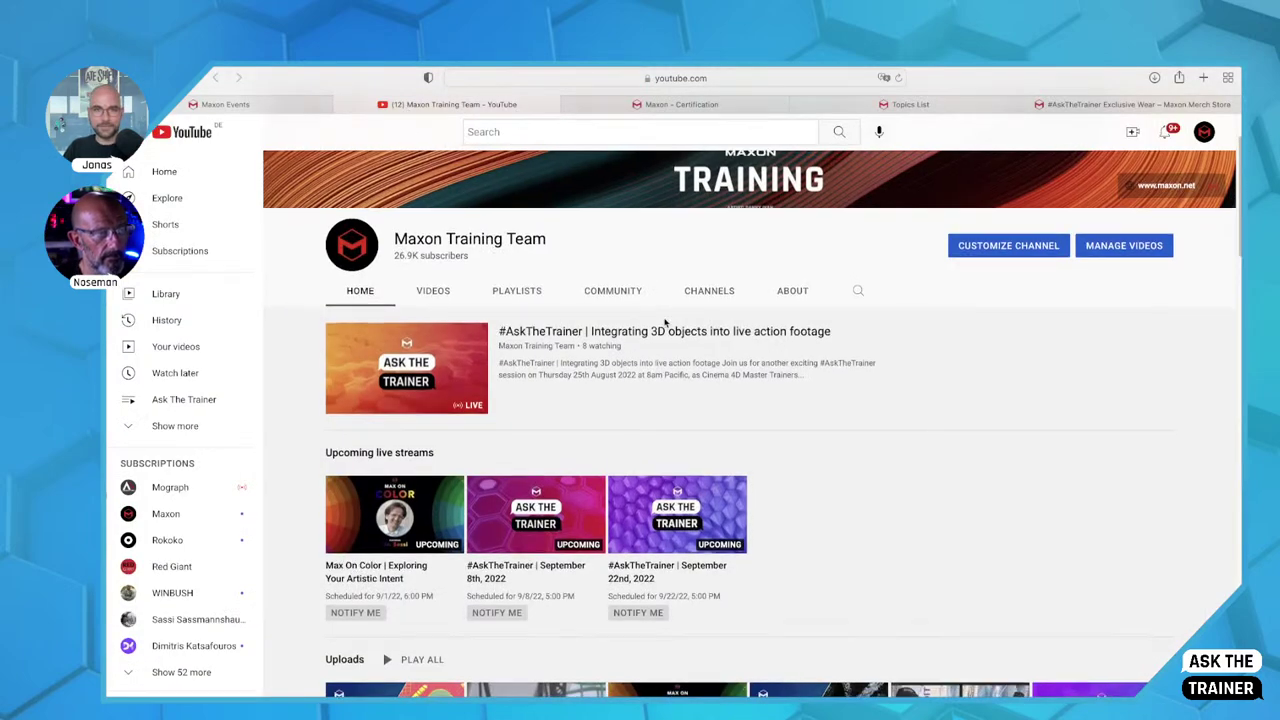
scroll(716, 410, "down", 3)
scroll(716, 410, "down", 3)
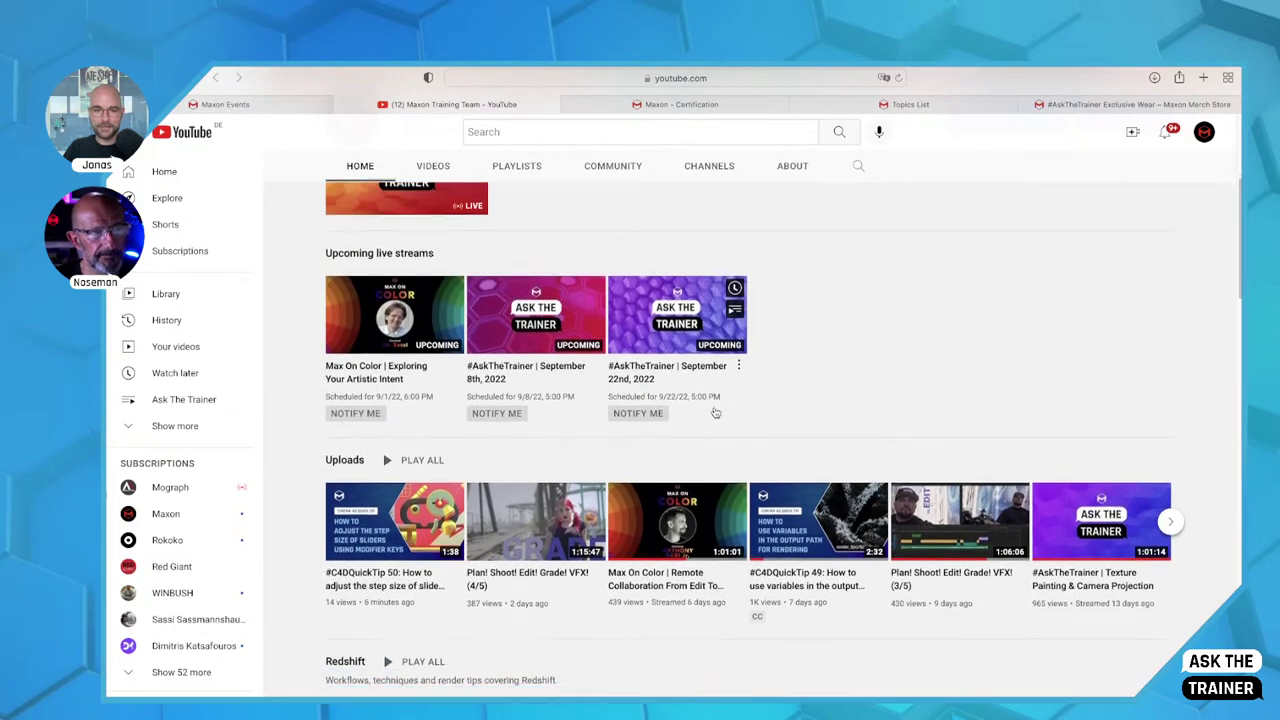
scroll(708, 416, "down", 5)
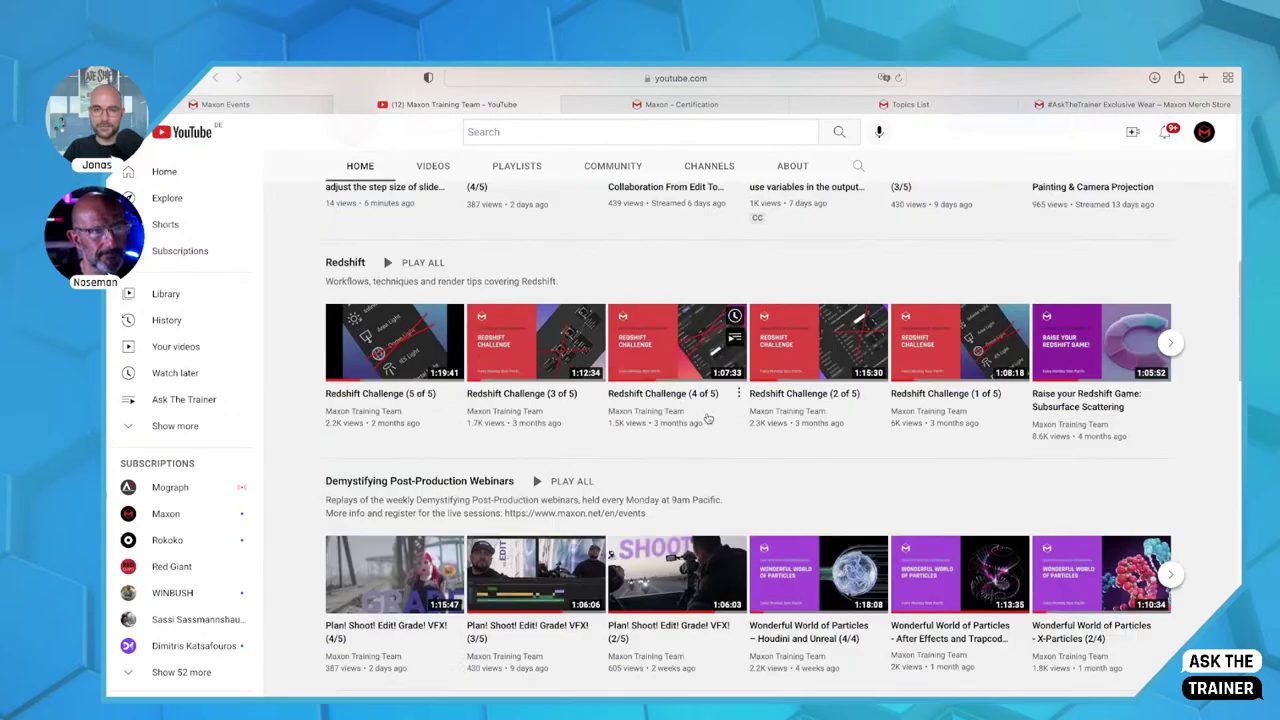
scroll(665, 420, "down", 1)
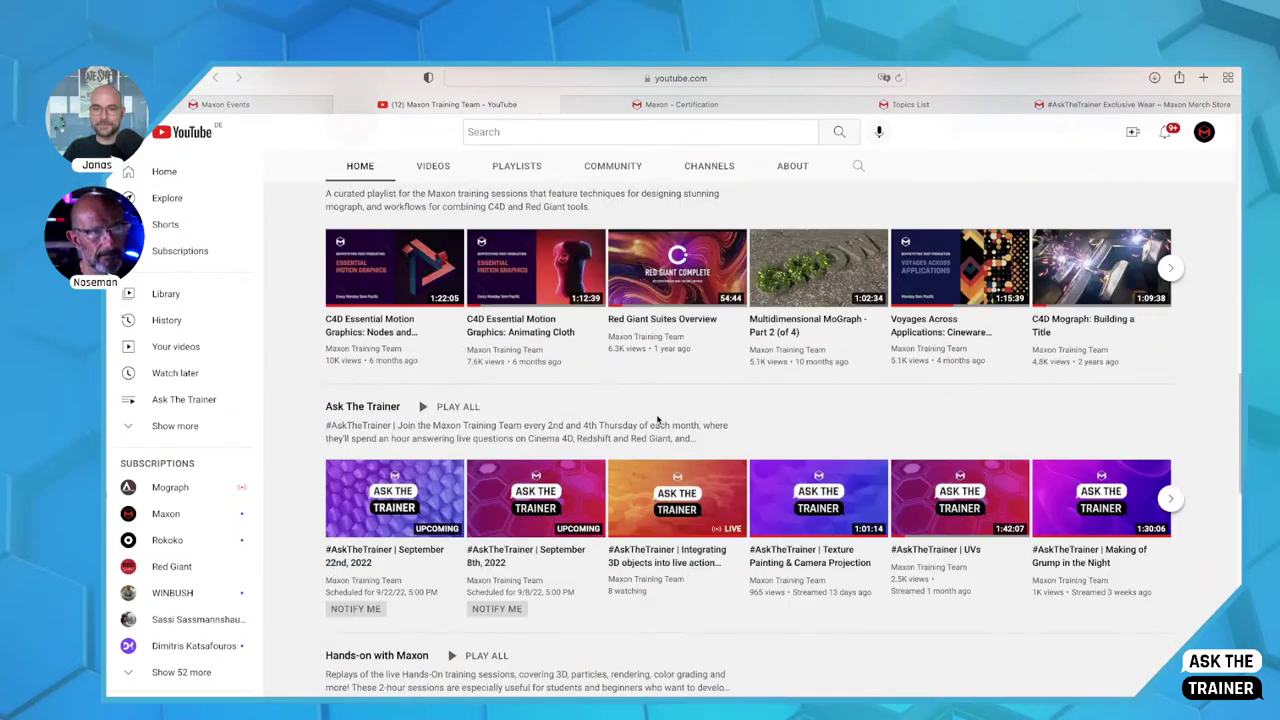
scroll(660, 421, "up", 7)
scroll(658, 422, "up", 5)
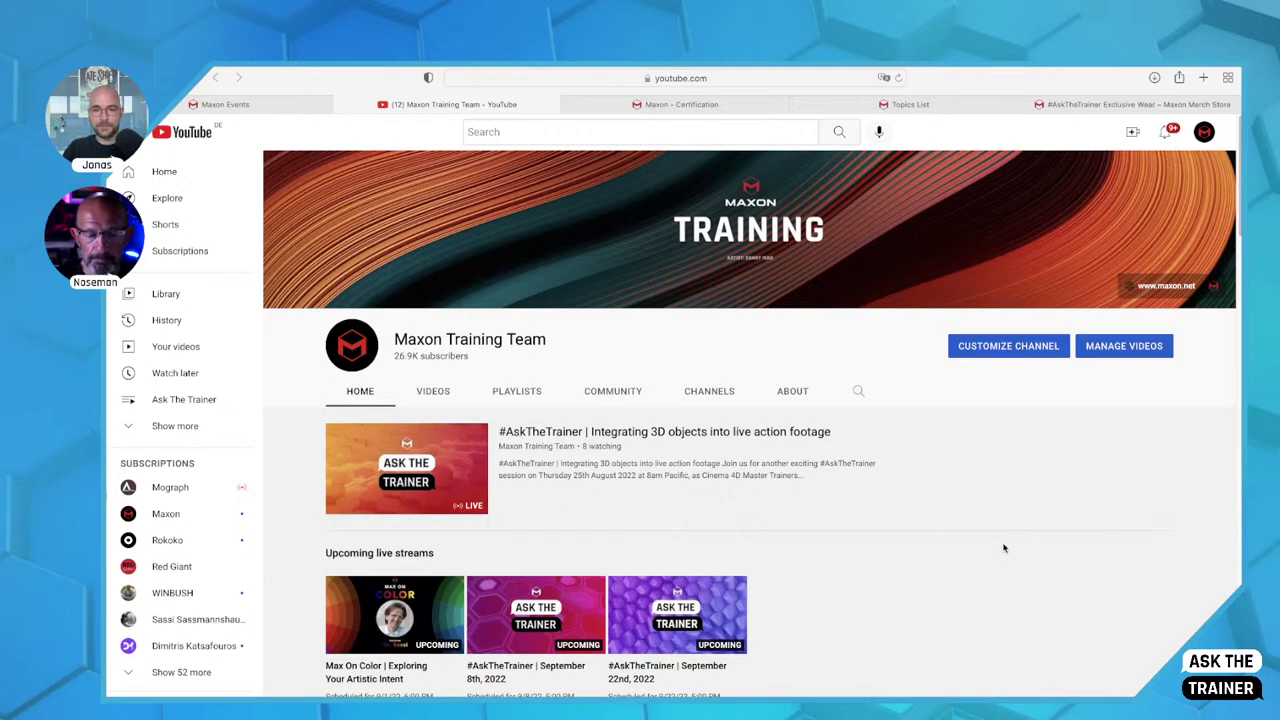
scroll(1004, 547, "down", 1)
scroll(1003, 543, "up", 2)
- Switch to the Maxon Events page and browse the event cards, including the Ask The Trainer sessions
left_click(266, 106)
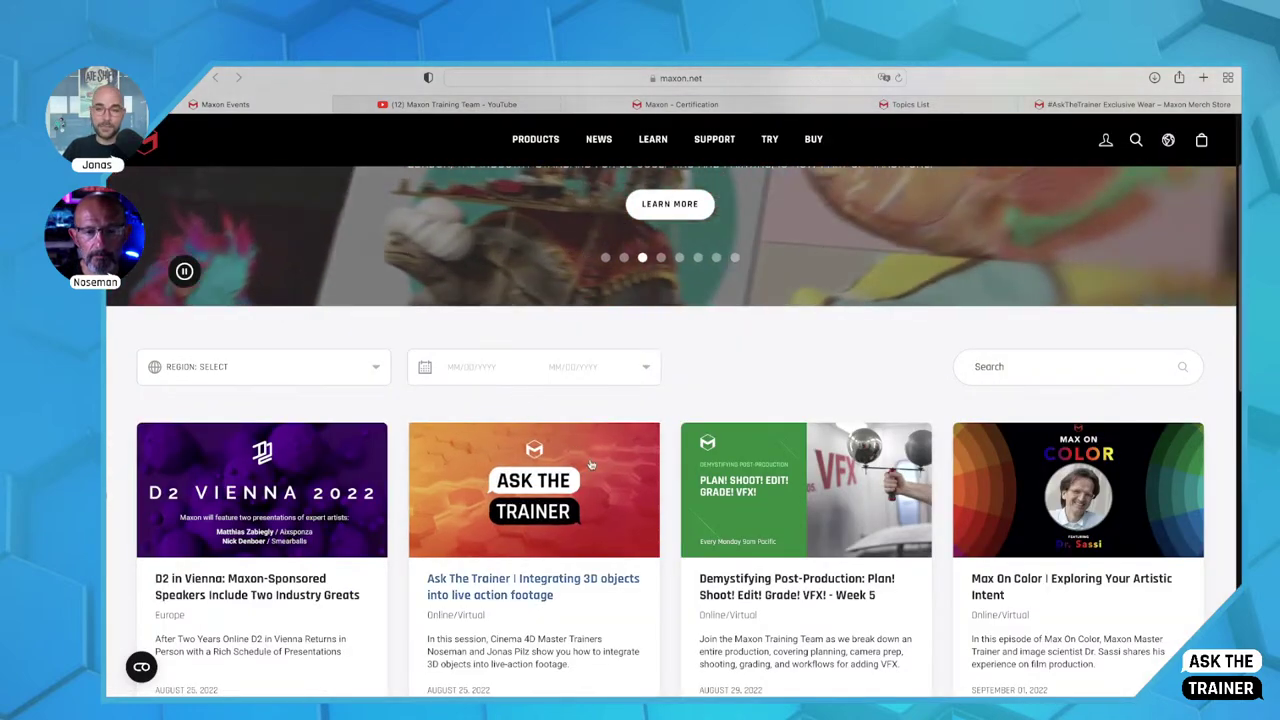
scroll(507, 376, "down", 3)
scroll(522, 366, "up", 3)
scroll(522, 366, "up", 1)
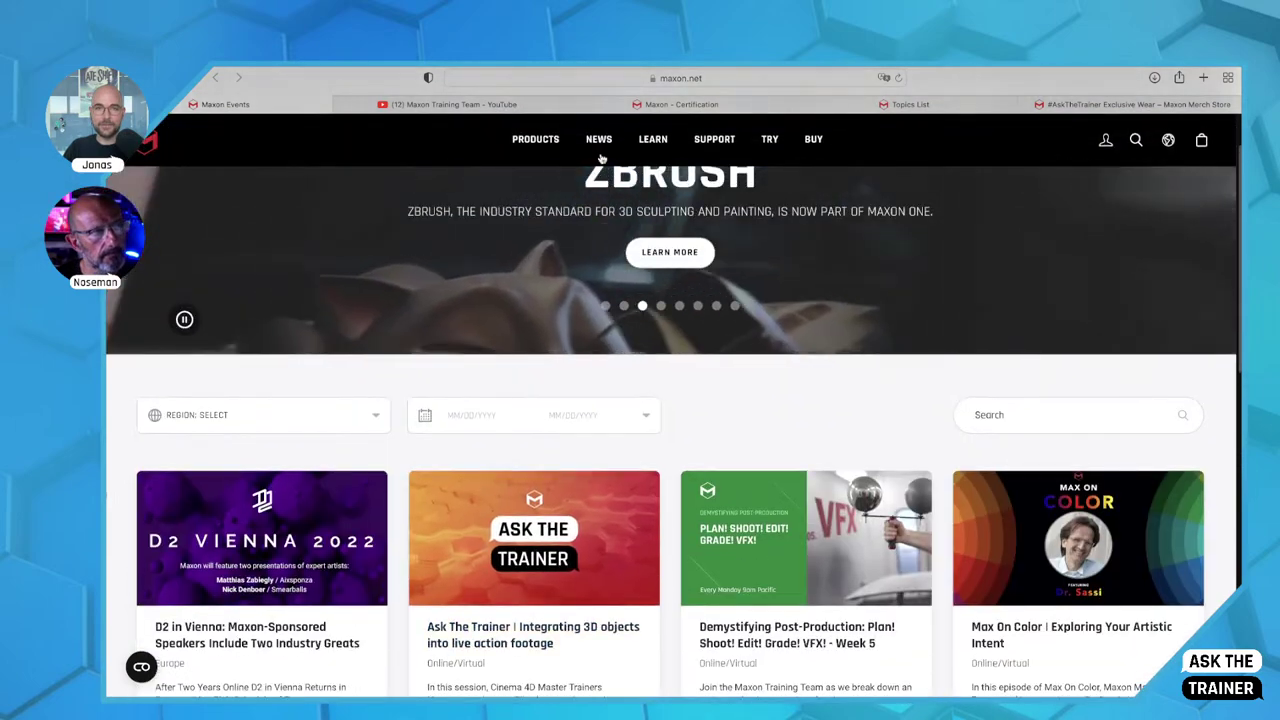
mouse_move(599, 139)
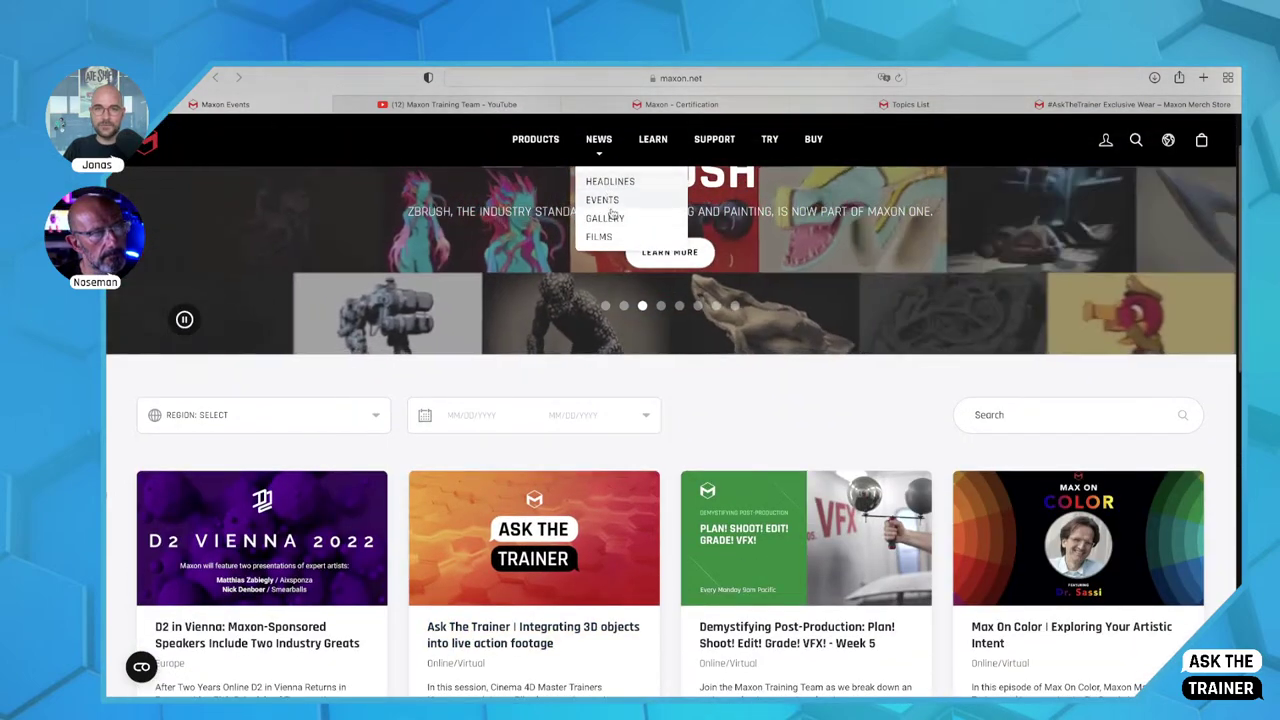
scroll(700, 432, "down", 4)
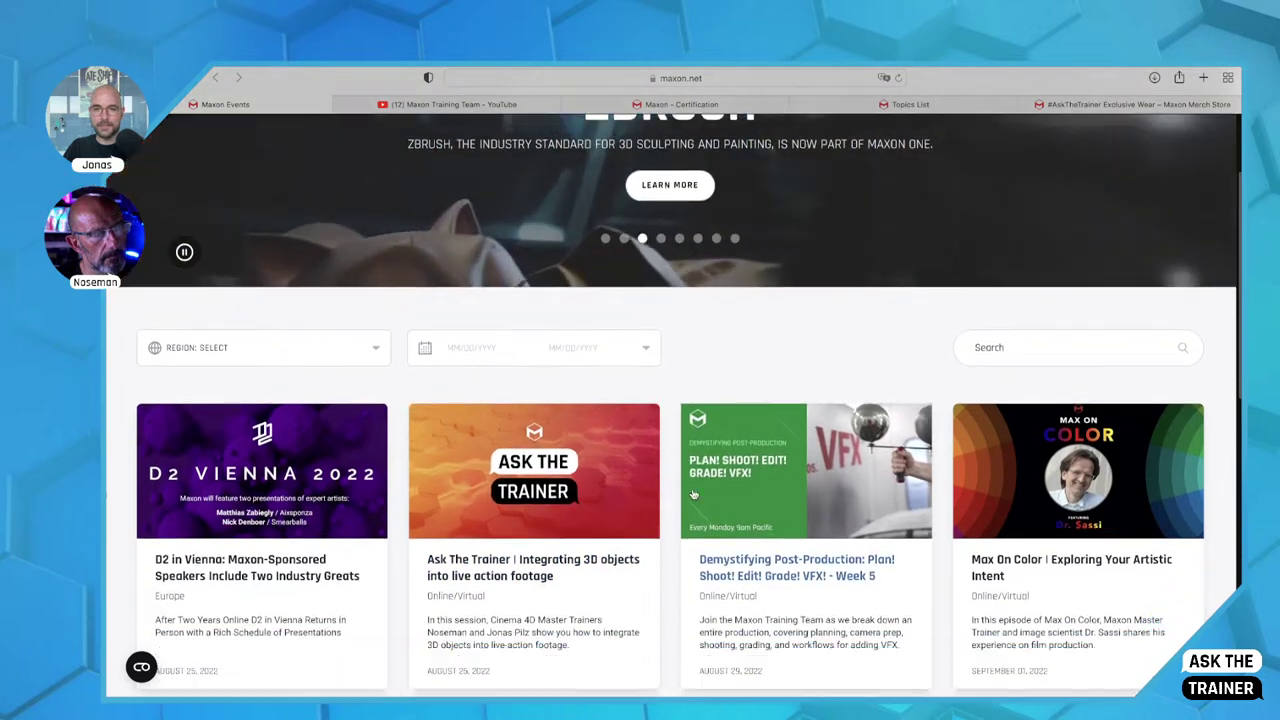
scroll(686, 495, "down", 2)
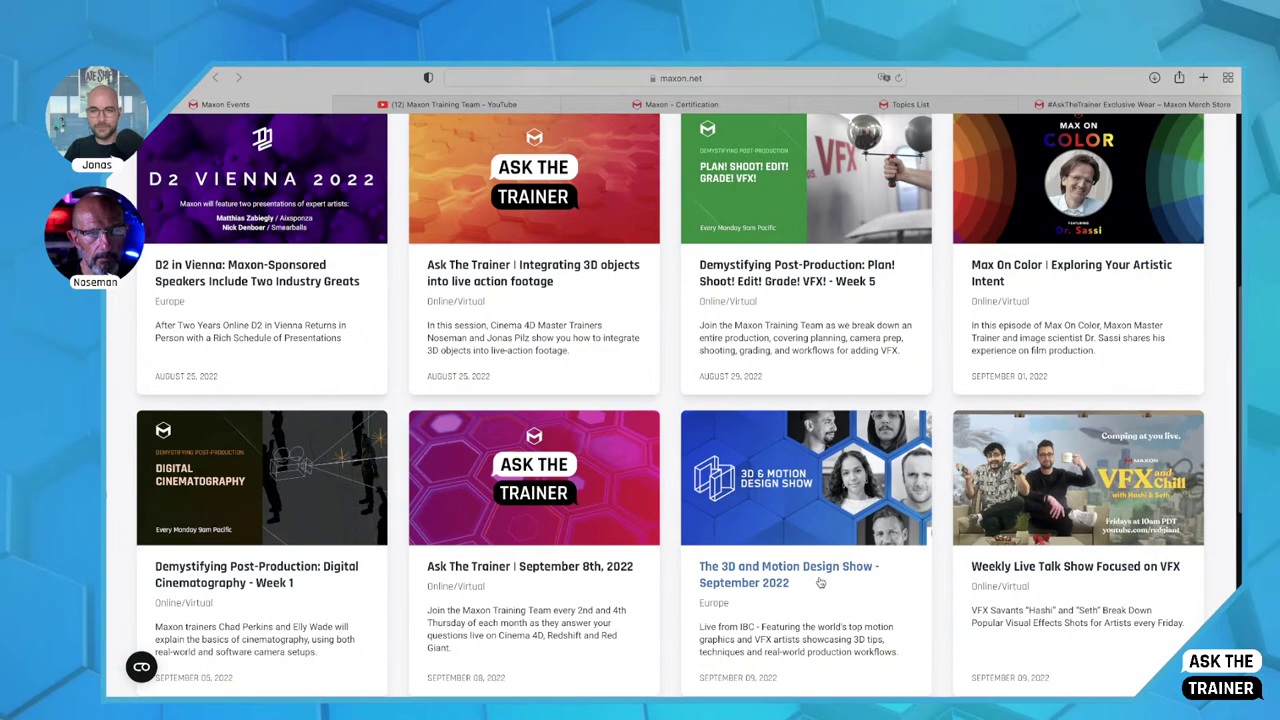
scroll(674, 520, "down", 3)
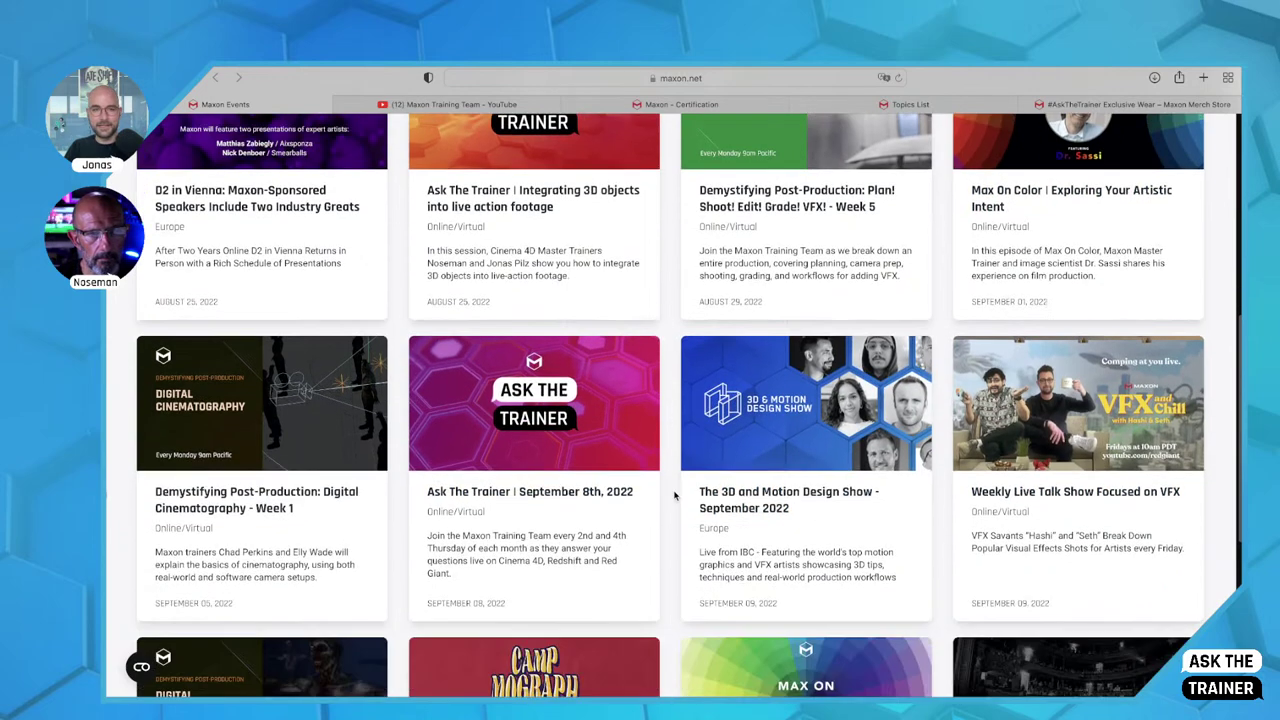
scroll(674, 495, "down", 1)
scroll(674, 495, "up", 10)
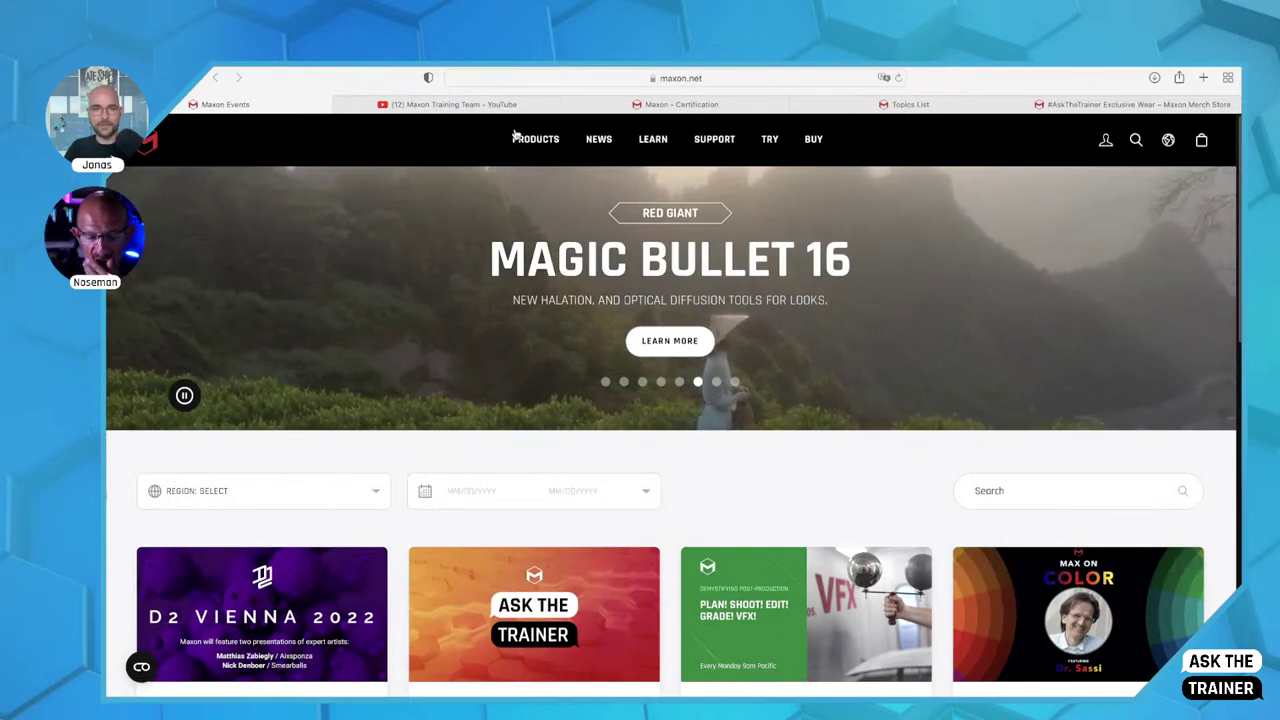
- Switch to the Maxon Certification page and scroll through it
mouse_move(701, 112)
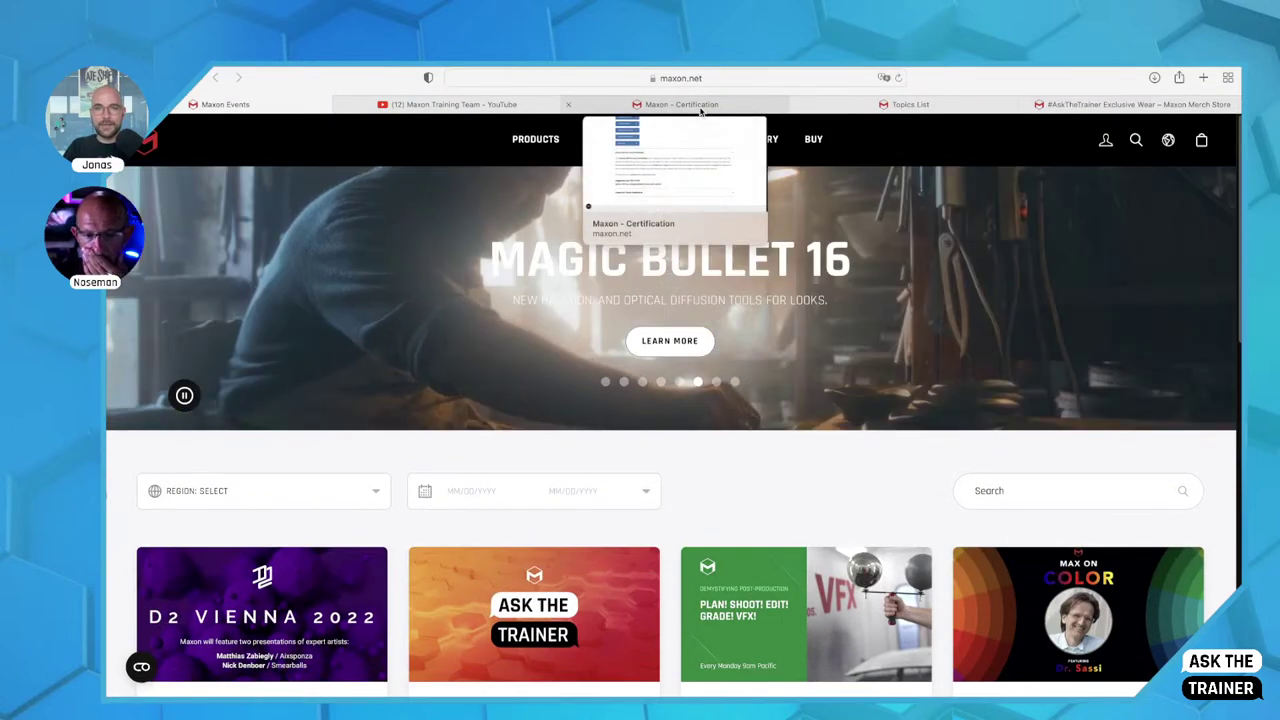
left_click(705, 108)
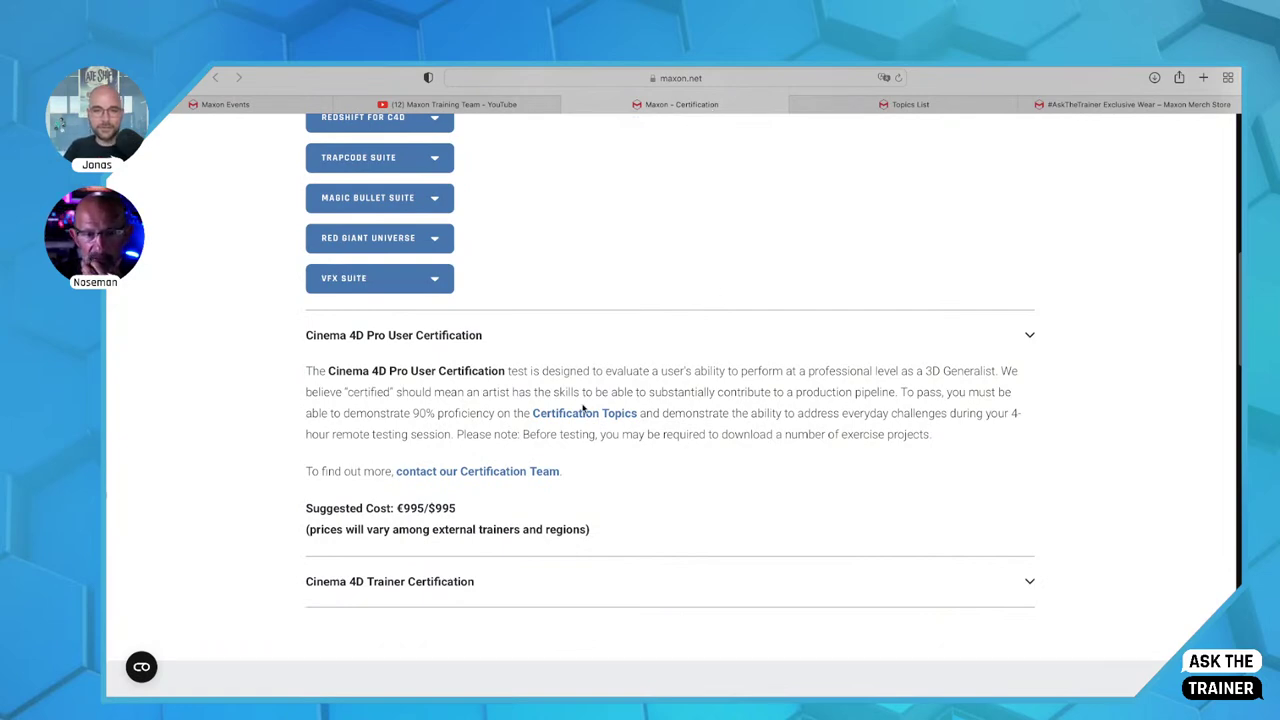
scroll(615, 383, "up", 3)
scroll(615, 383, "up", 3)
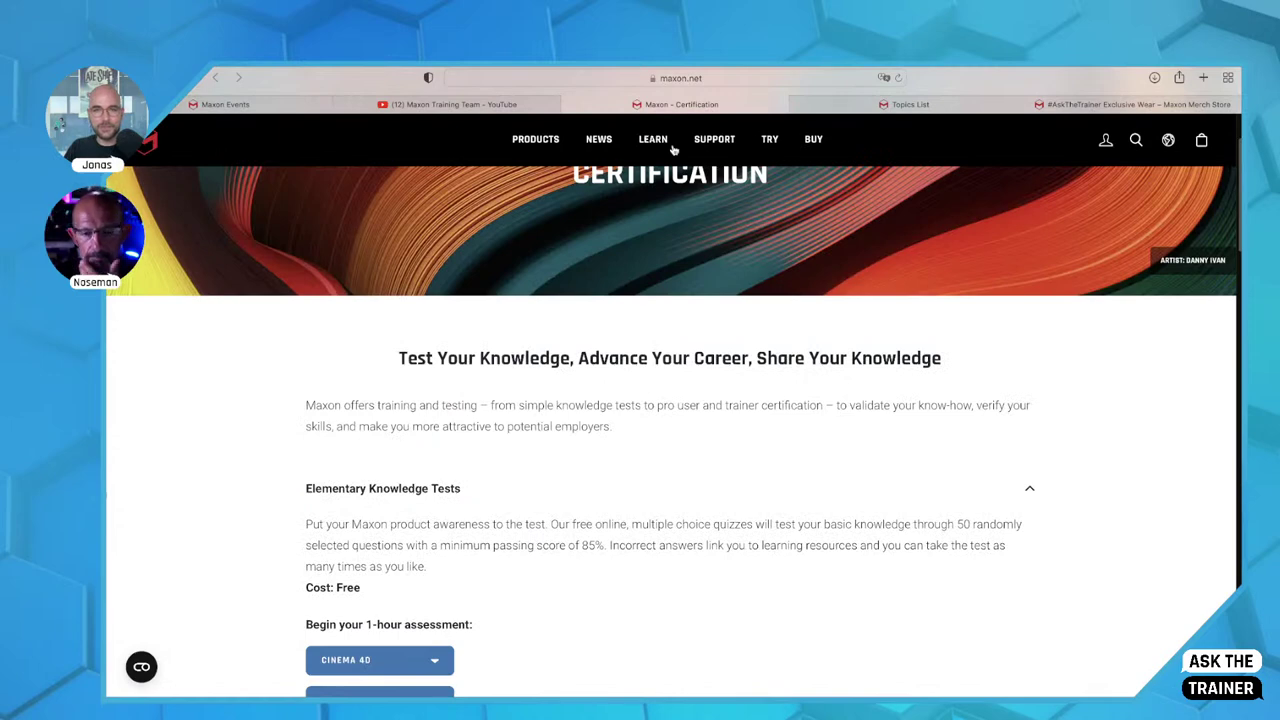
mouse_move(658, 141)
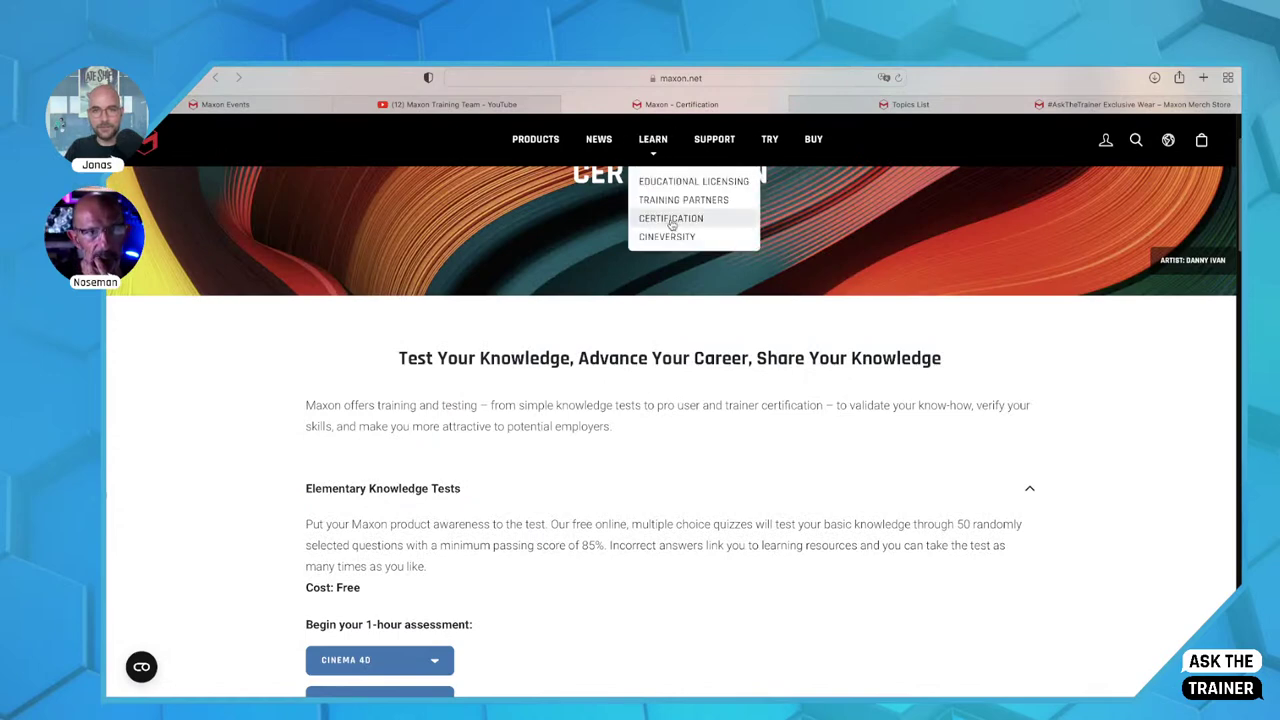
scroll(687, 484, "down", 2)
scroll(687, 484, "down", 5)
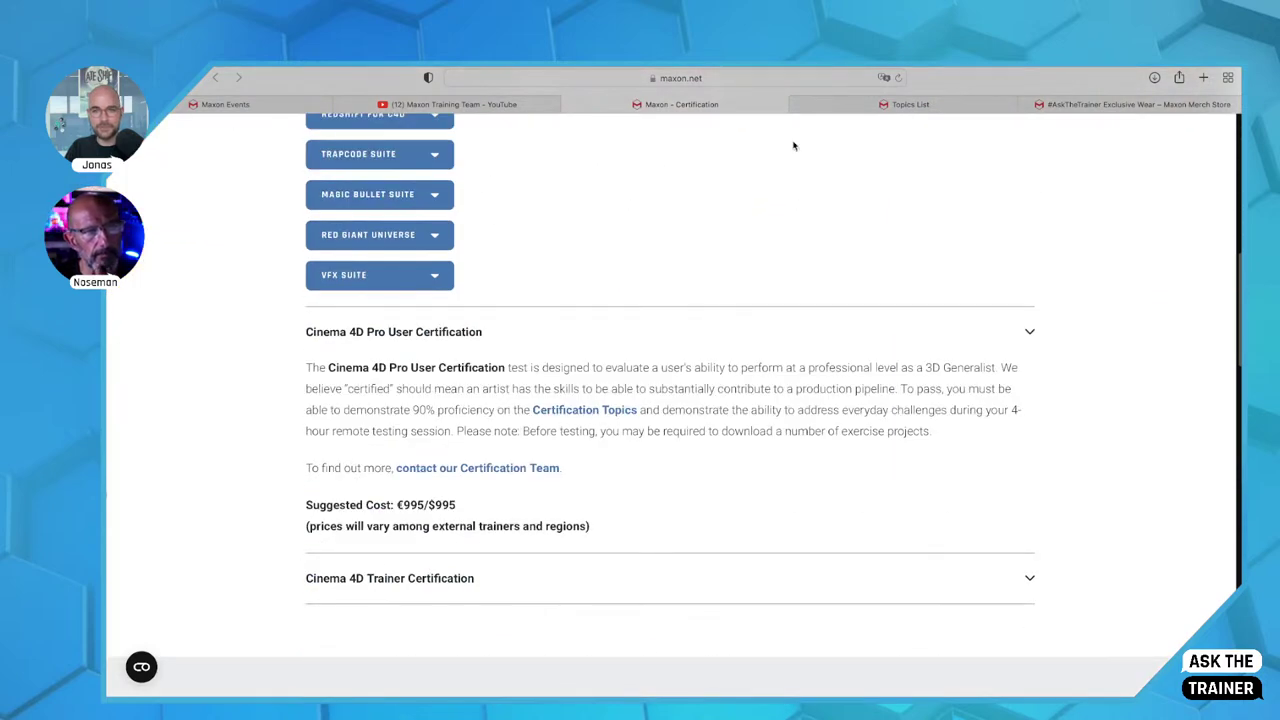
- Open the Topics List tab and scroll down to 23. XPresso Overview
left_click(905, 104)
scroll(649, 368, "up", 4)
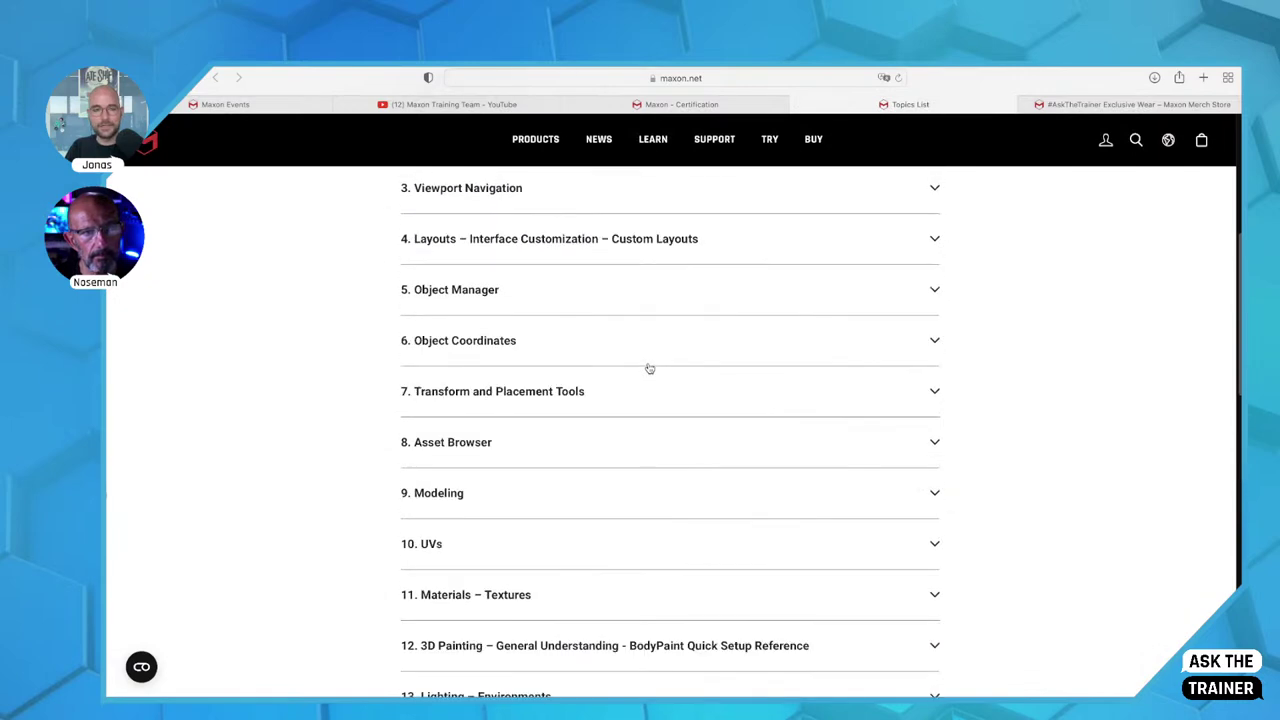
scroll(650, 370, "down", 2)
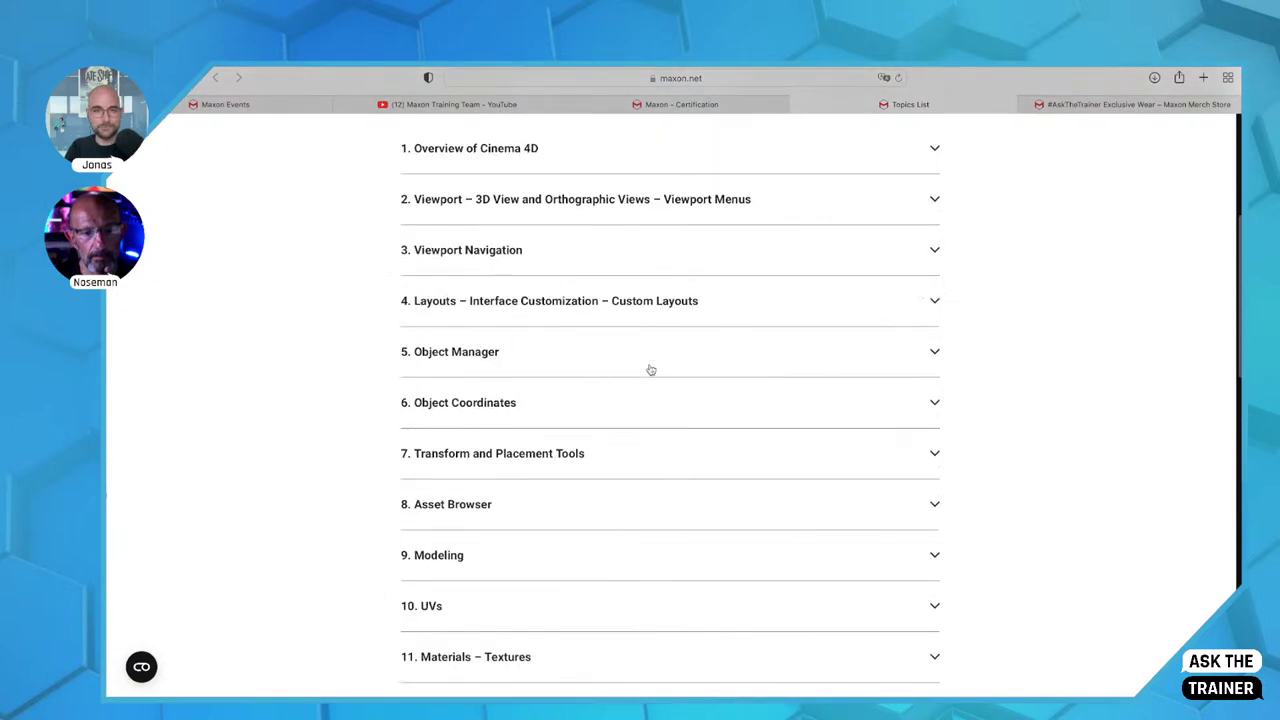
scroll(594, 417, "down", 4)
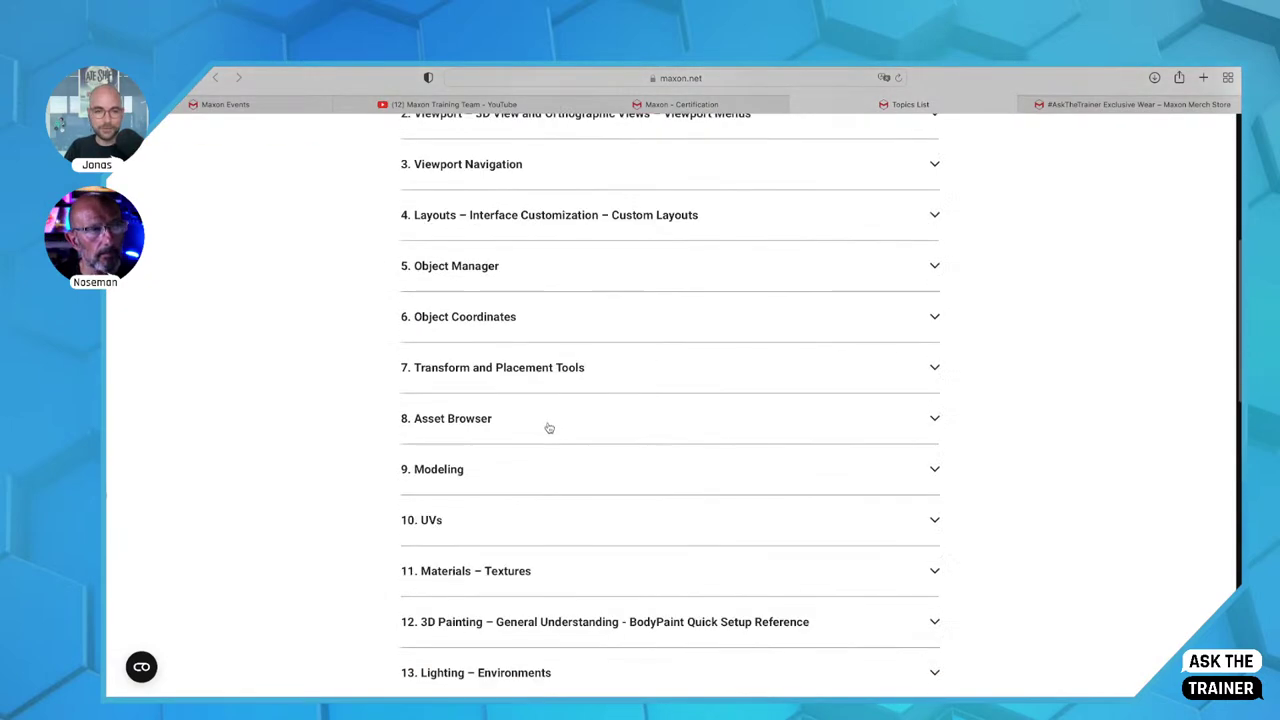
scroll(553, 436, "down", 4)
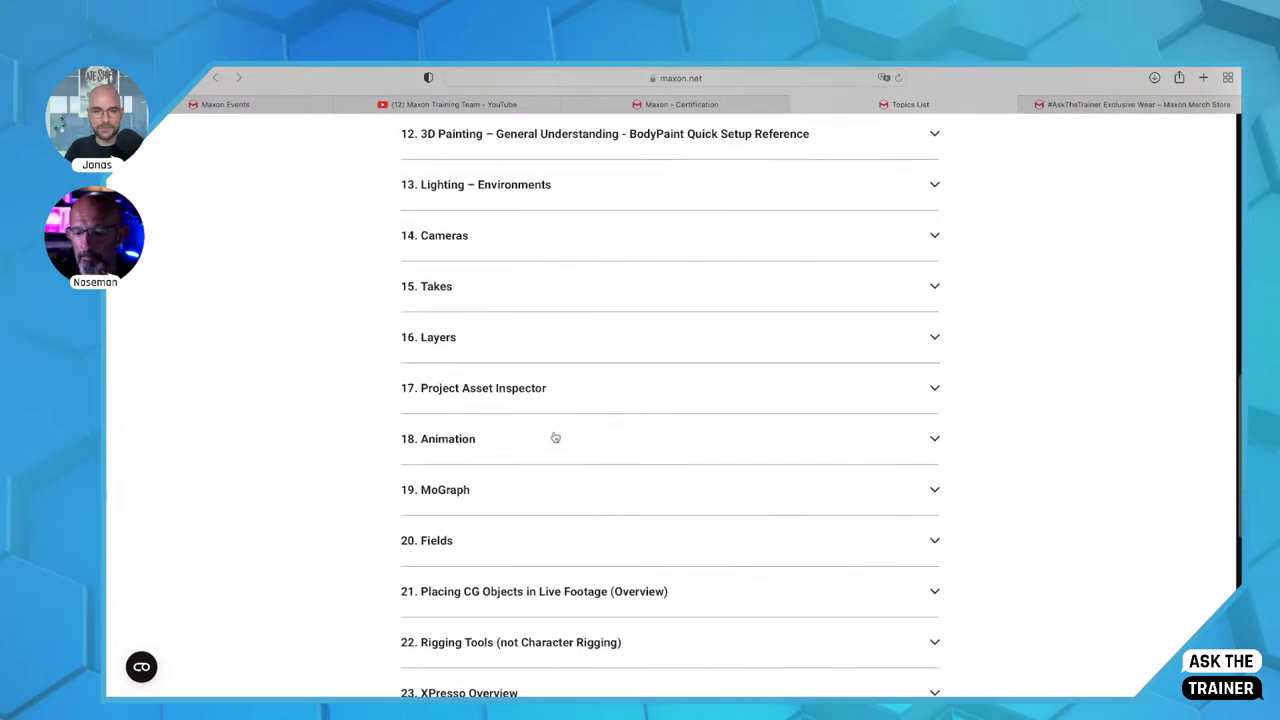
- Switch to the #AskTheTrainer Exclusive Wear store page and select its web address
left_click(1115, 106)
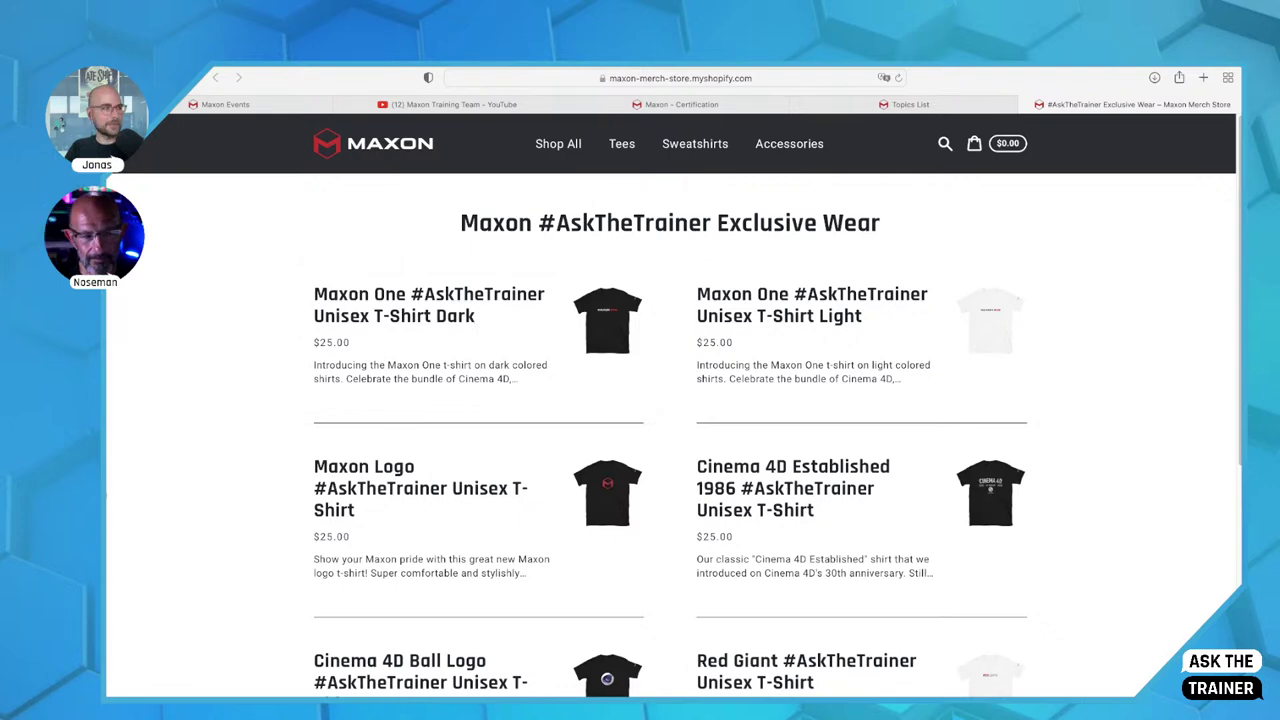
left_click(786, 77)
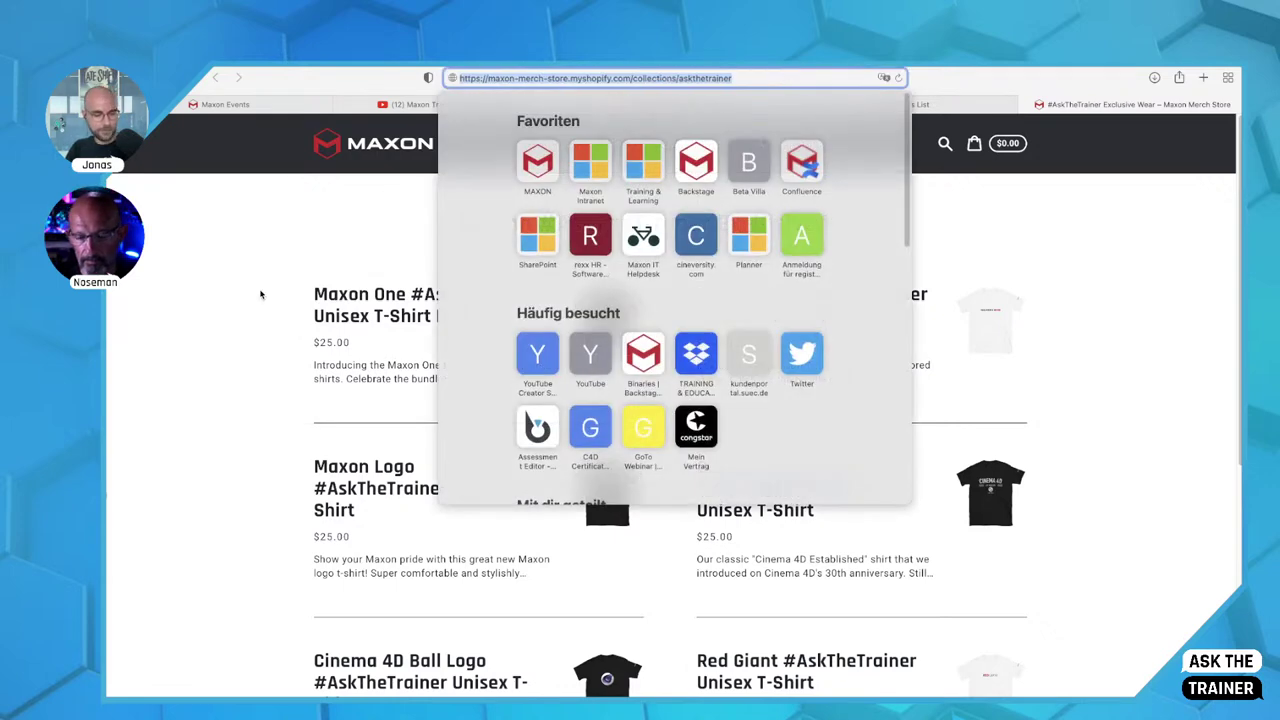
key("super+Tab")
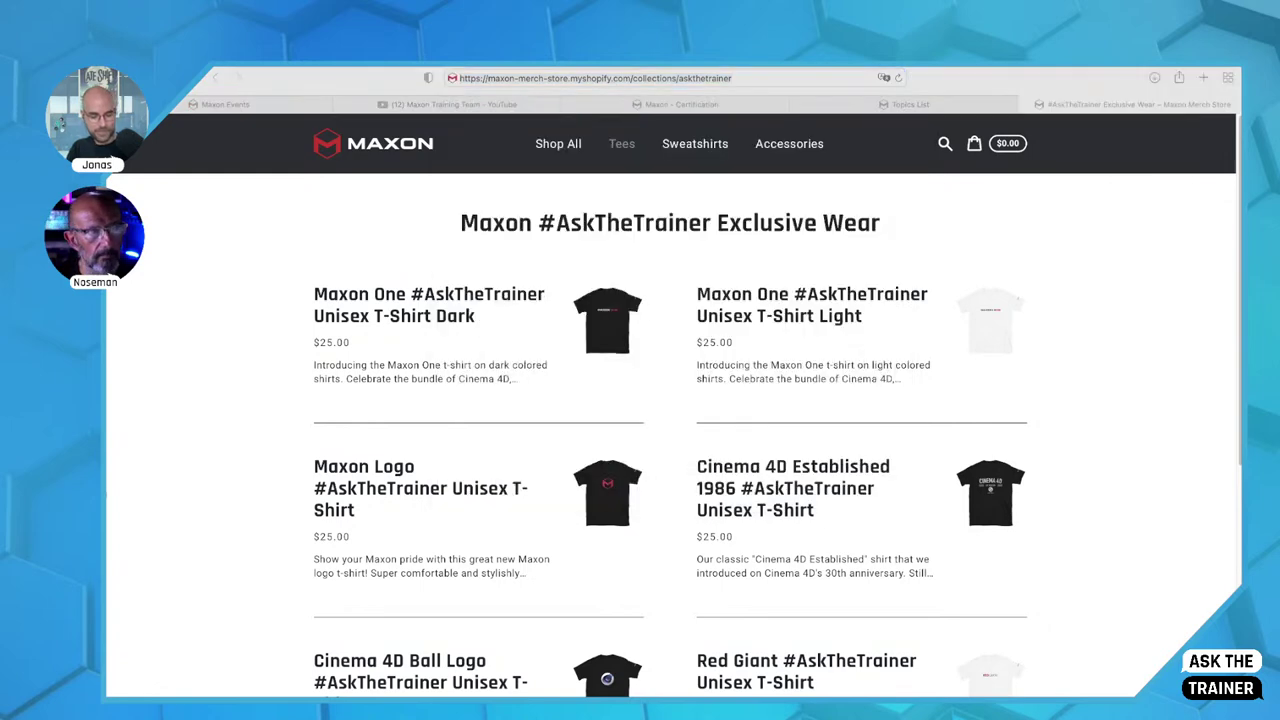